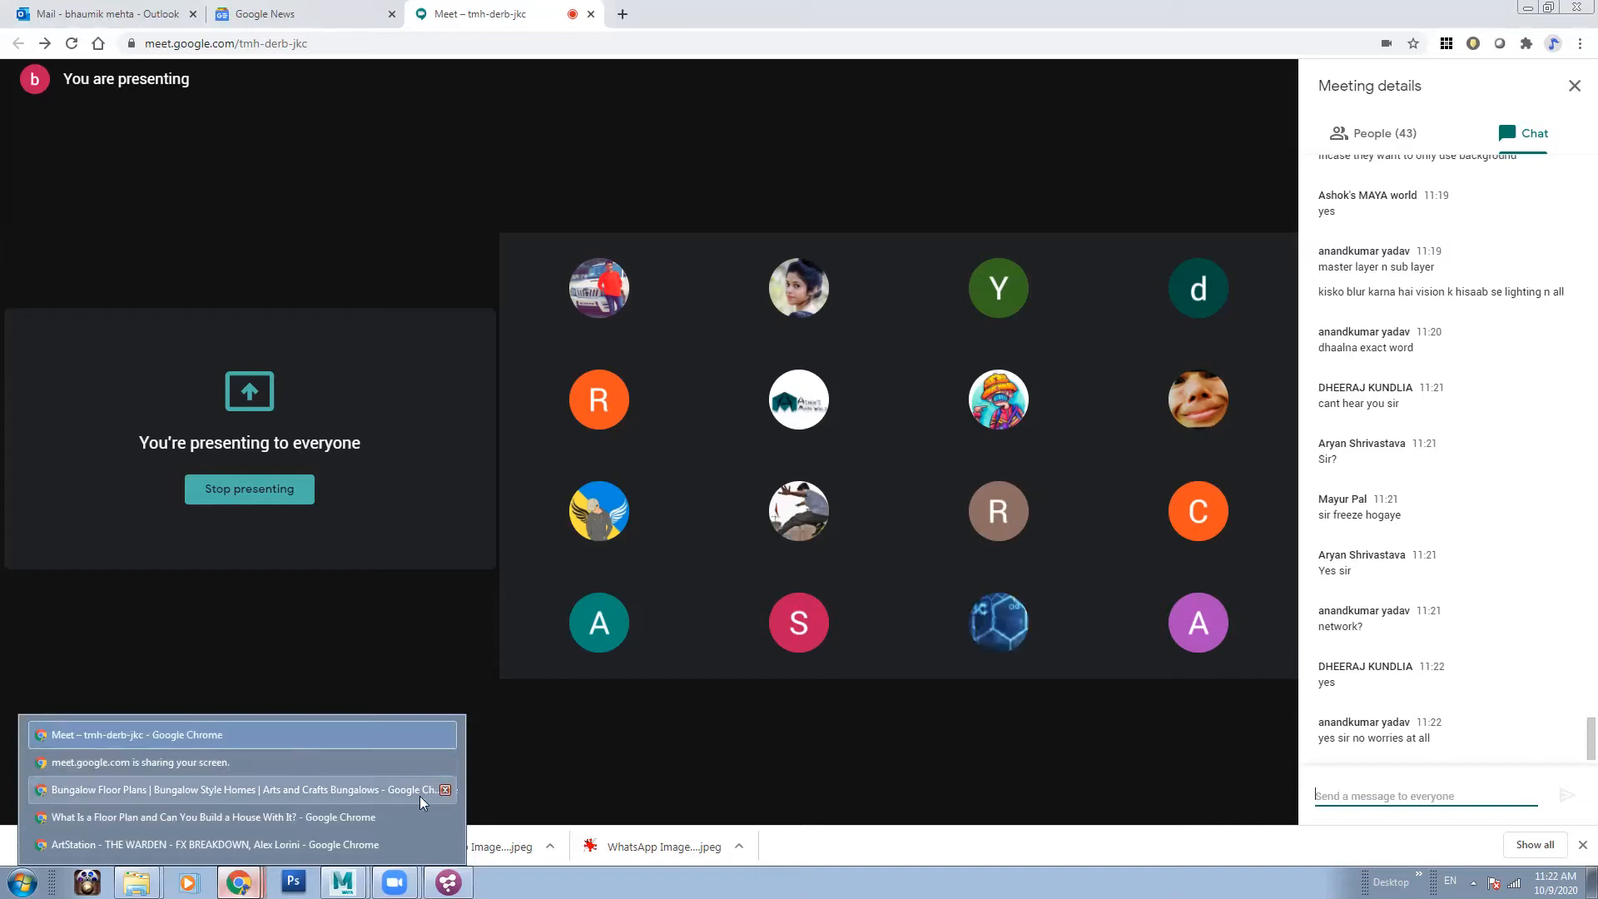
- Close the two floor plan browser windows and bring up the window with ArtStation's THE WARDEN - FX BREAKDOWN
click(446, 789)
click(446, 818)
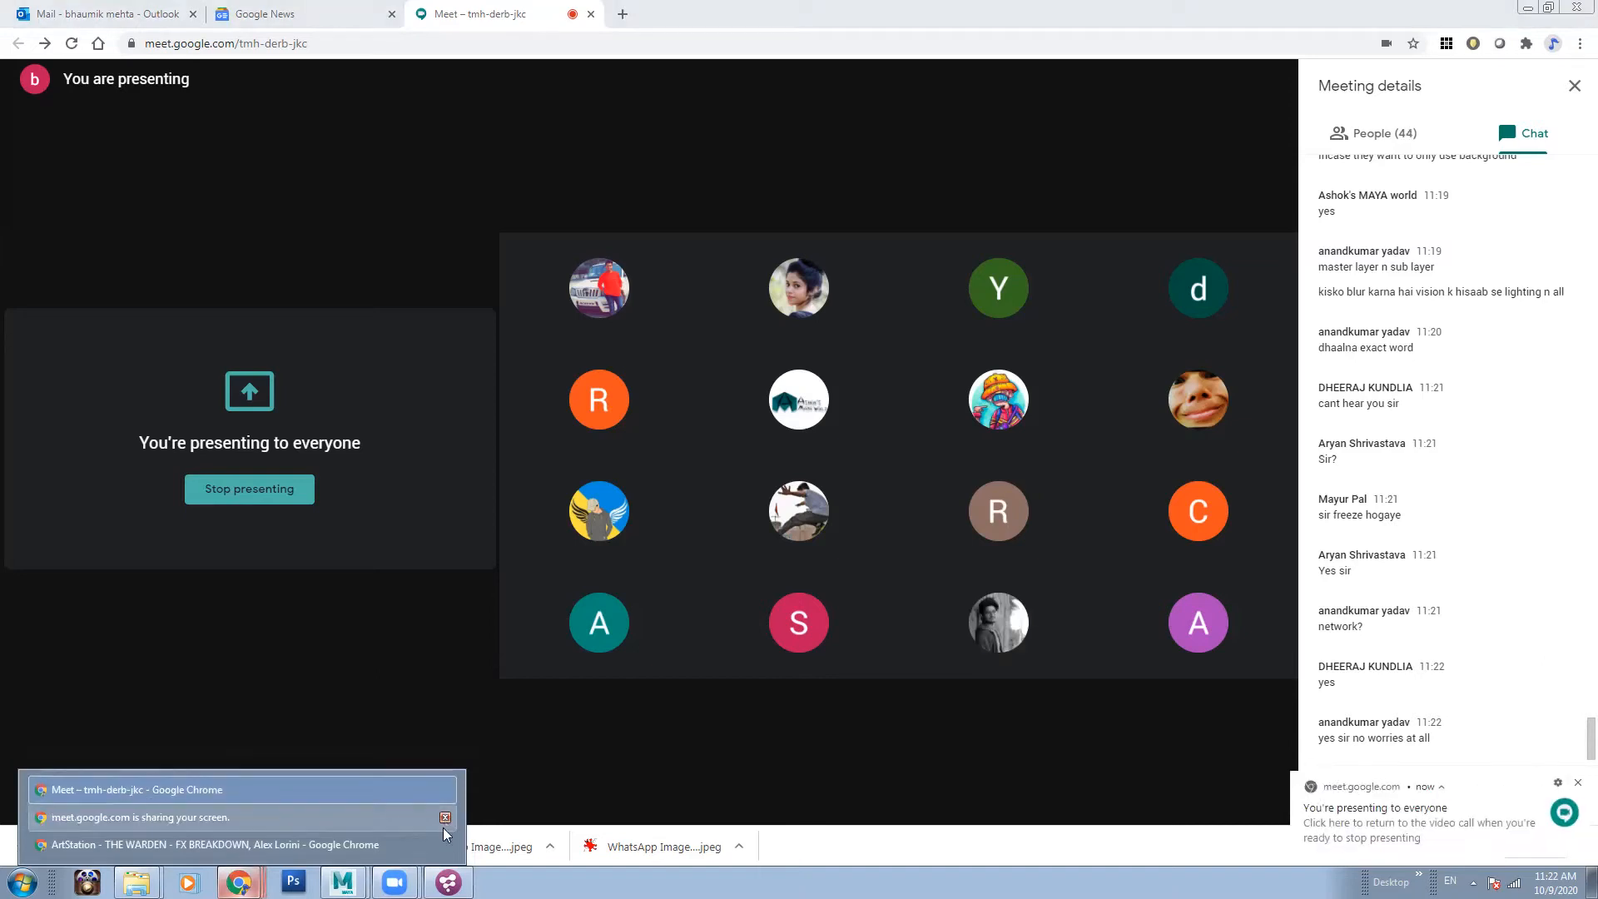
click(443, 843)
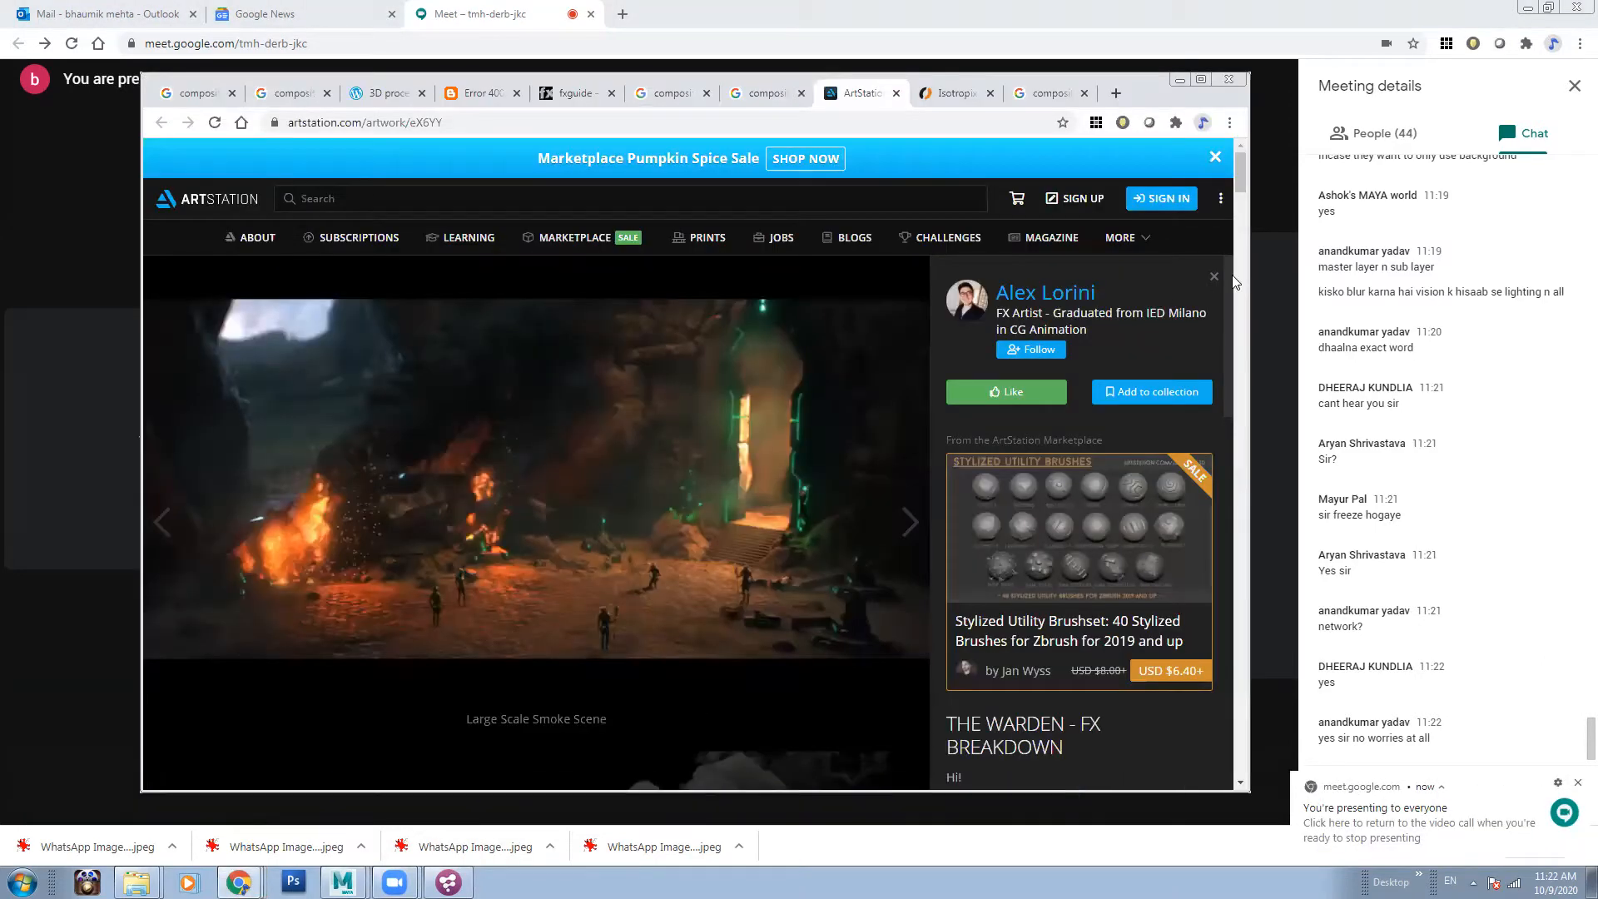
- Examine the shockwave, soul removal and aura smoke layer breakdowns on THE WARDEN page
drag(1240, 178, 1239, 325)
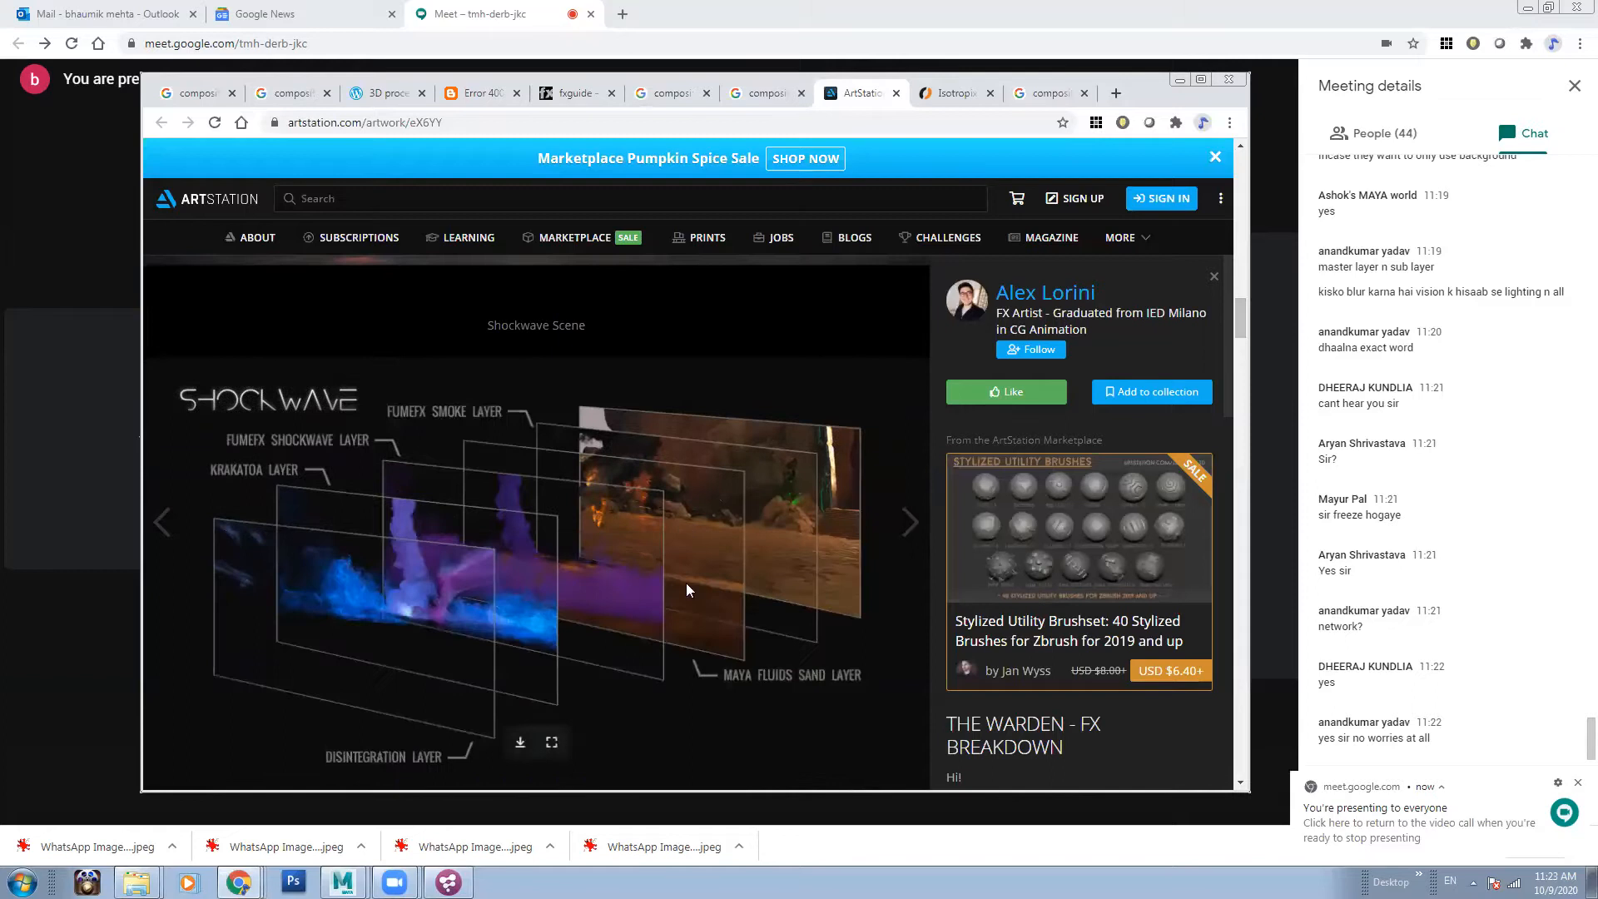
click(1575, 787)
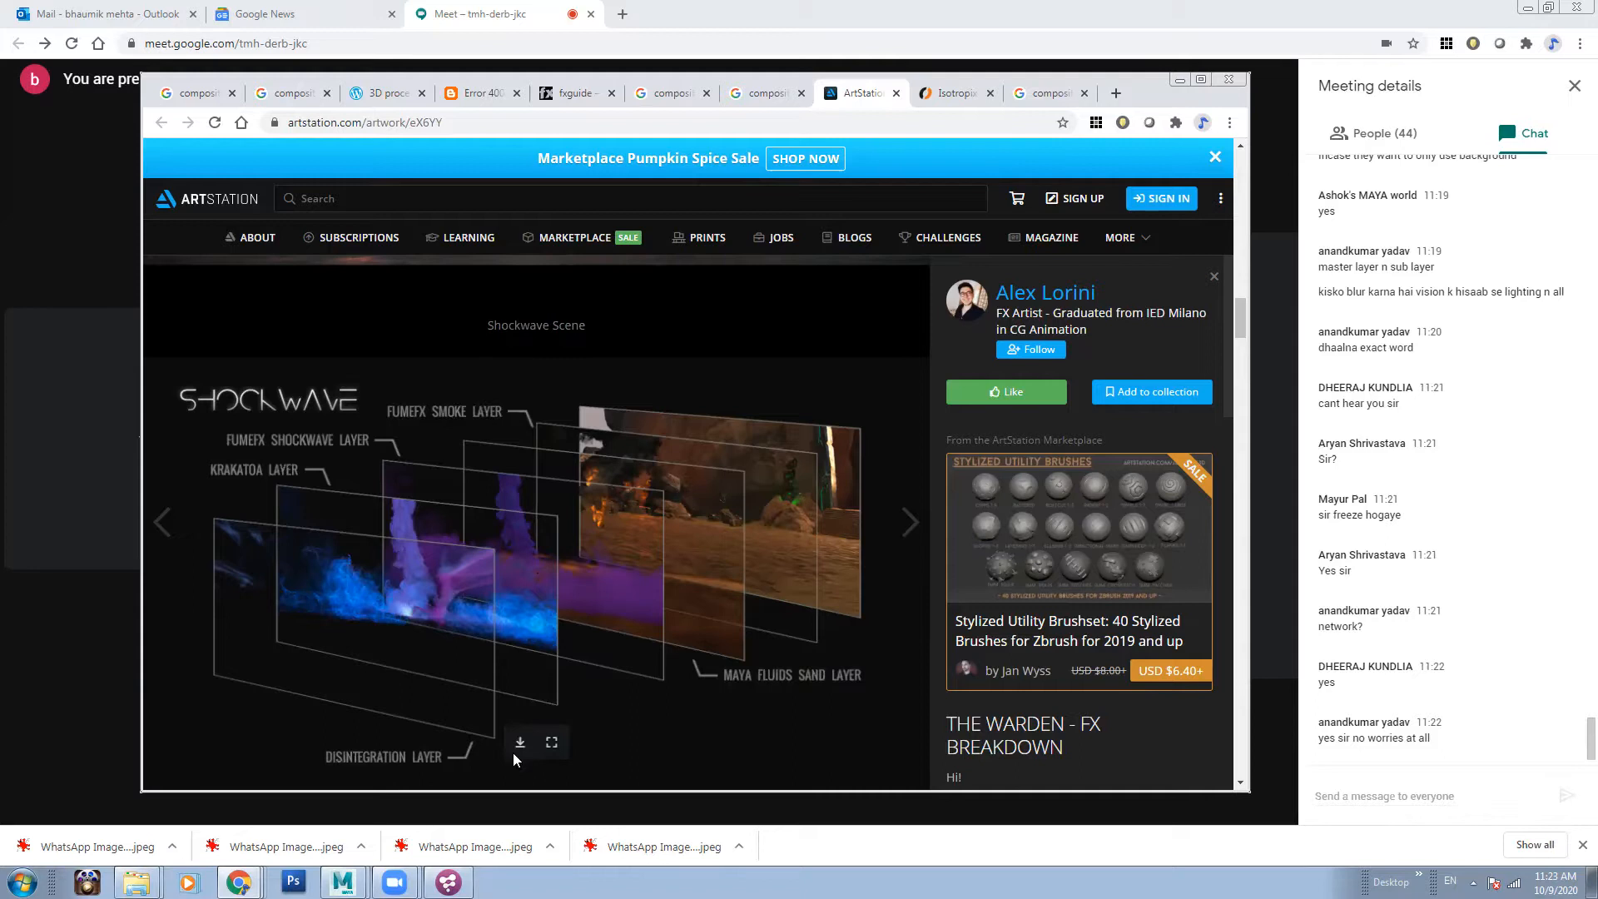
drag(1237, 323, 1254, 422)
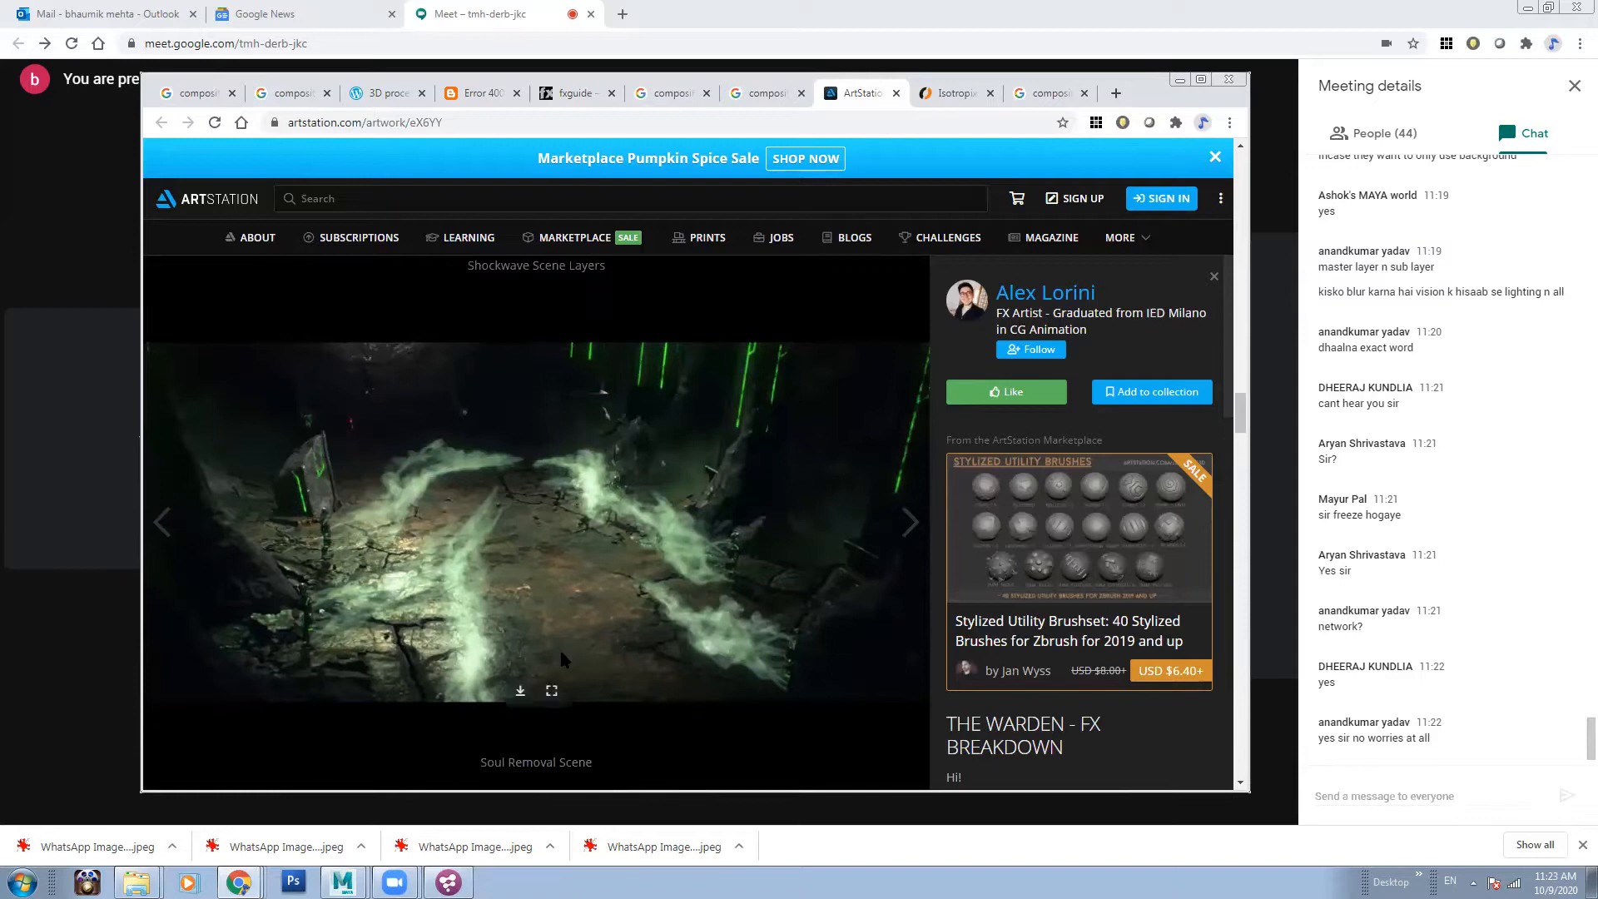
drag(1244, 414, 1243, 766)
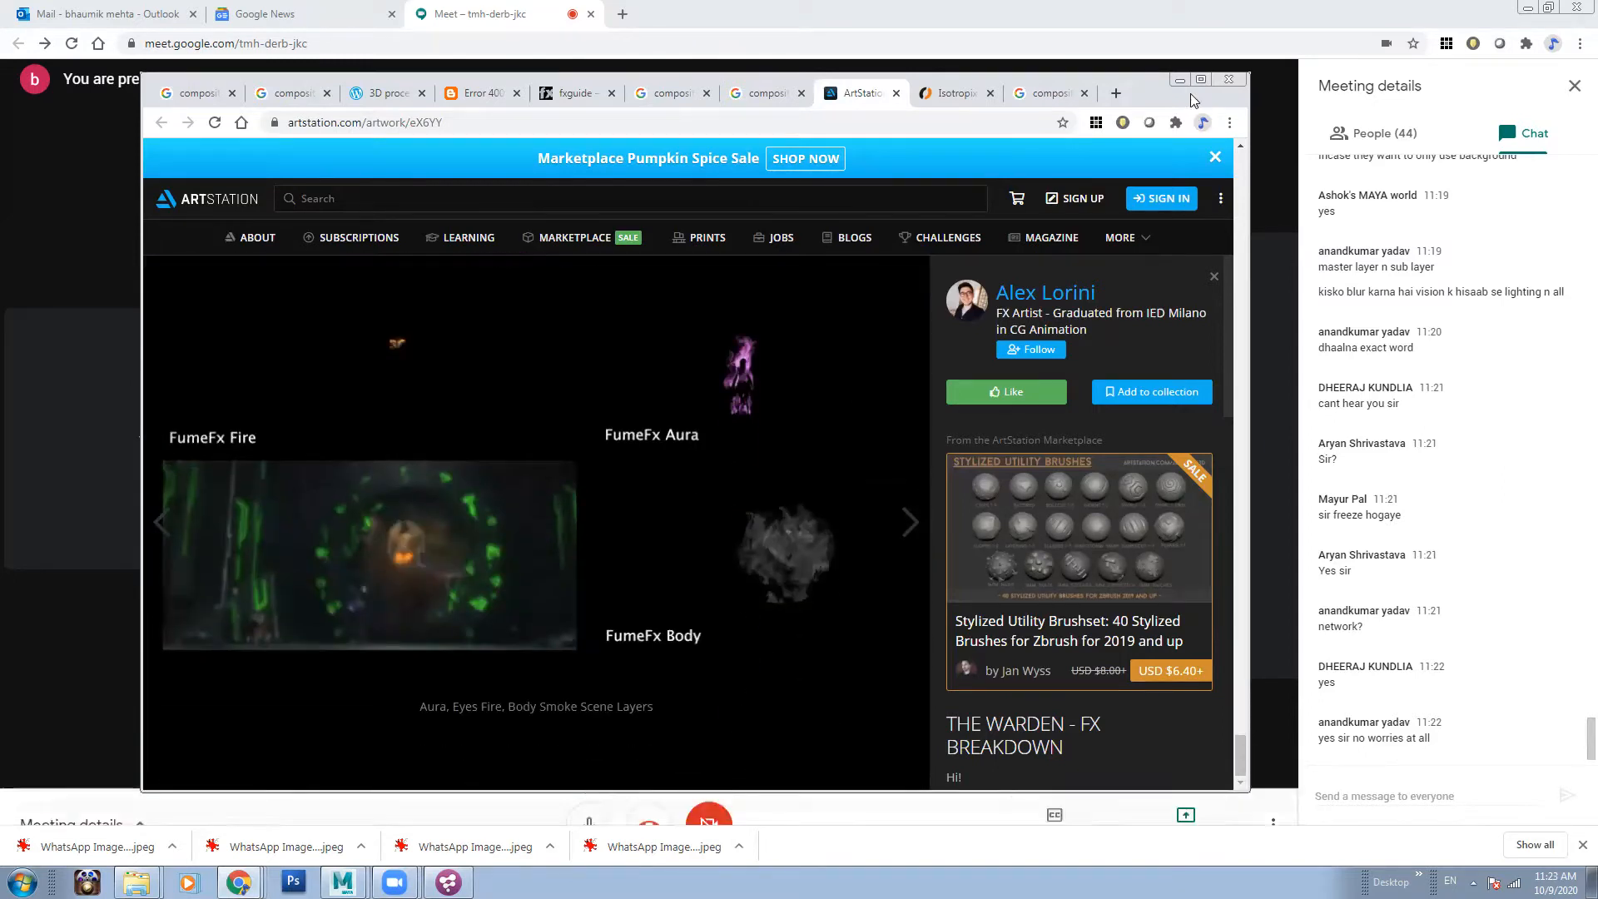
- Close the Isotropix tab and the two Google compositing tabs on either side of the ArtStation page
click(957, 93)
click(990, 92)
click(990, 92)
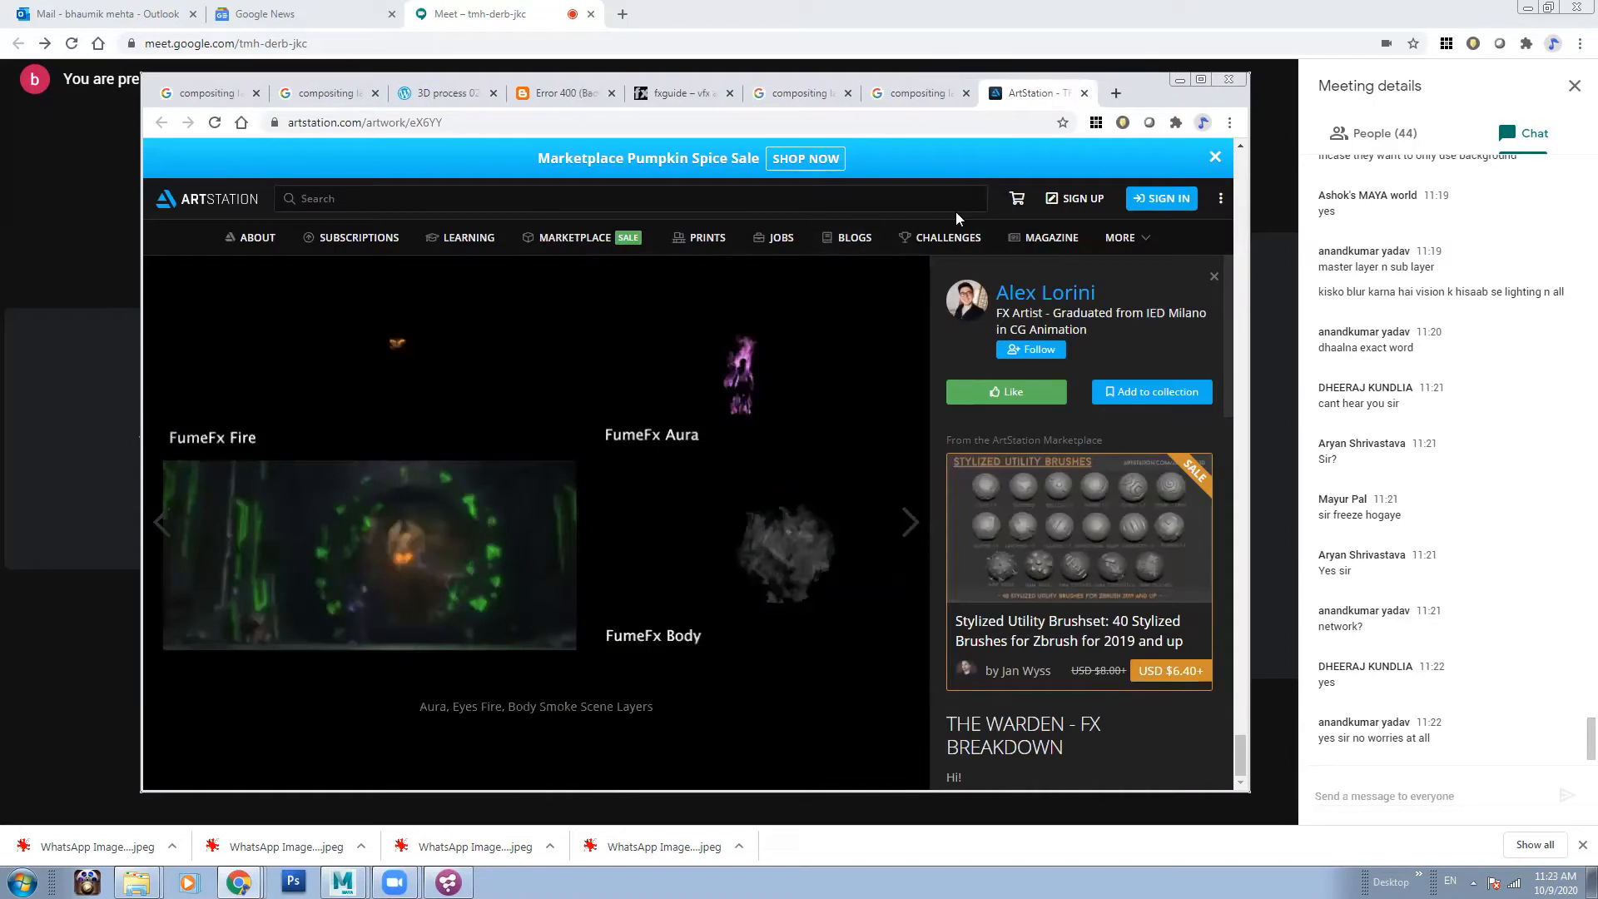
click(949, 103)
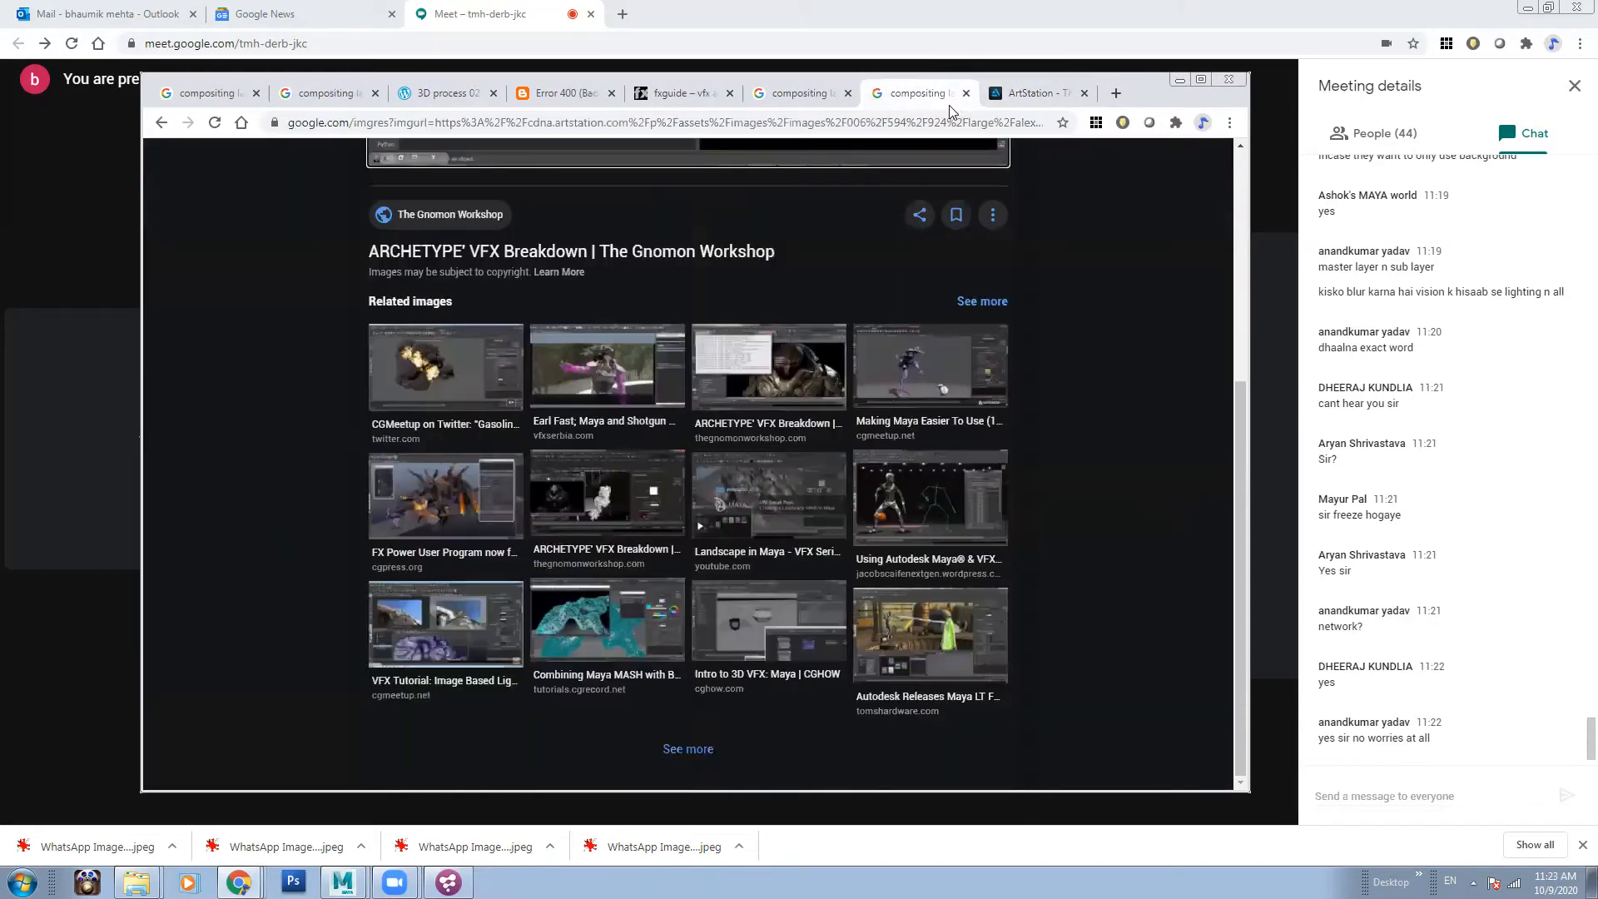
click(965, 95)
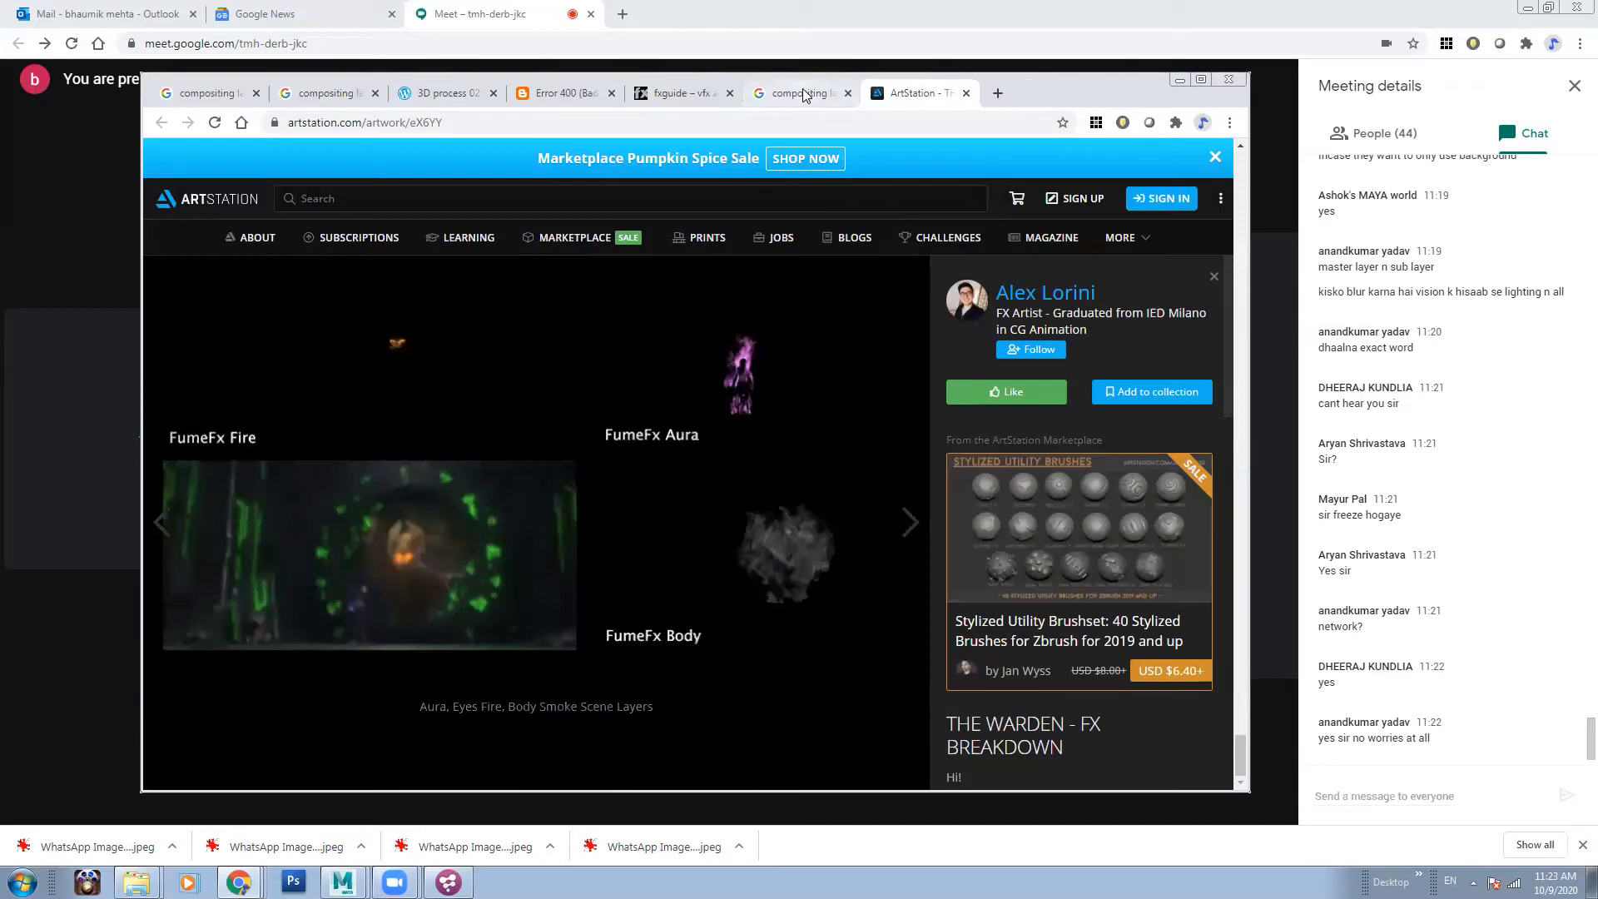
- Look through the Google image results for compositing layers and minimize the browser window
click(846, 102)
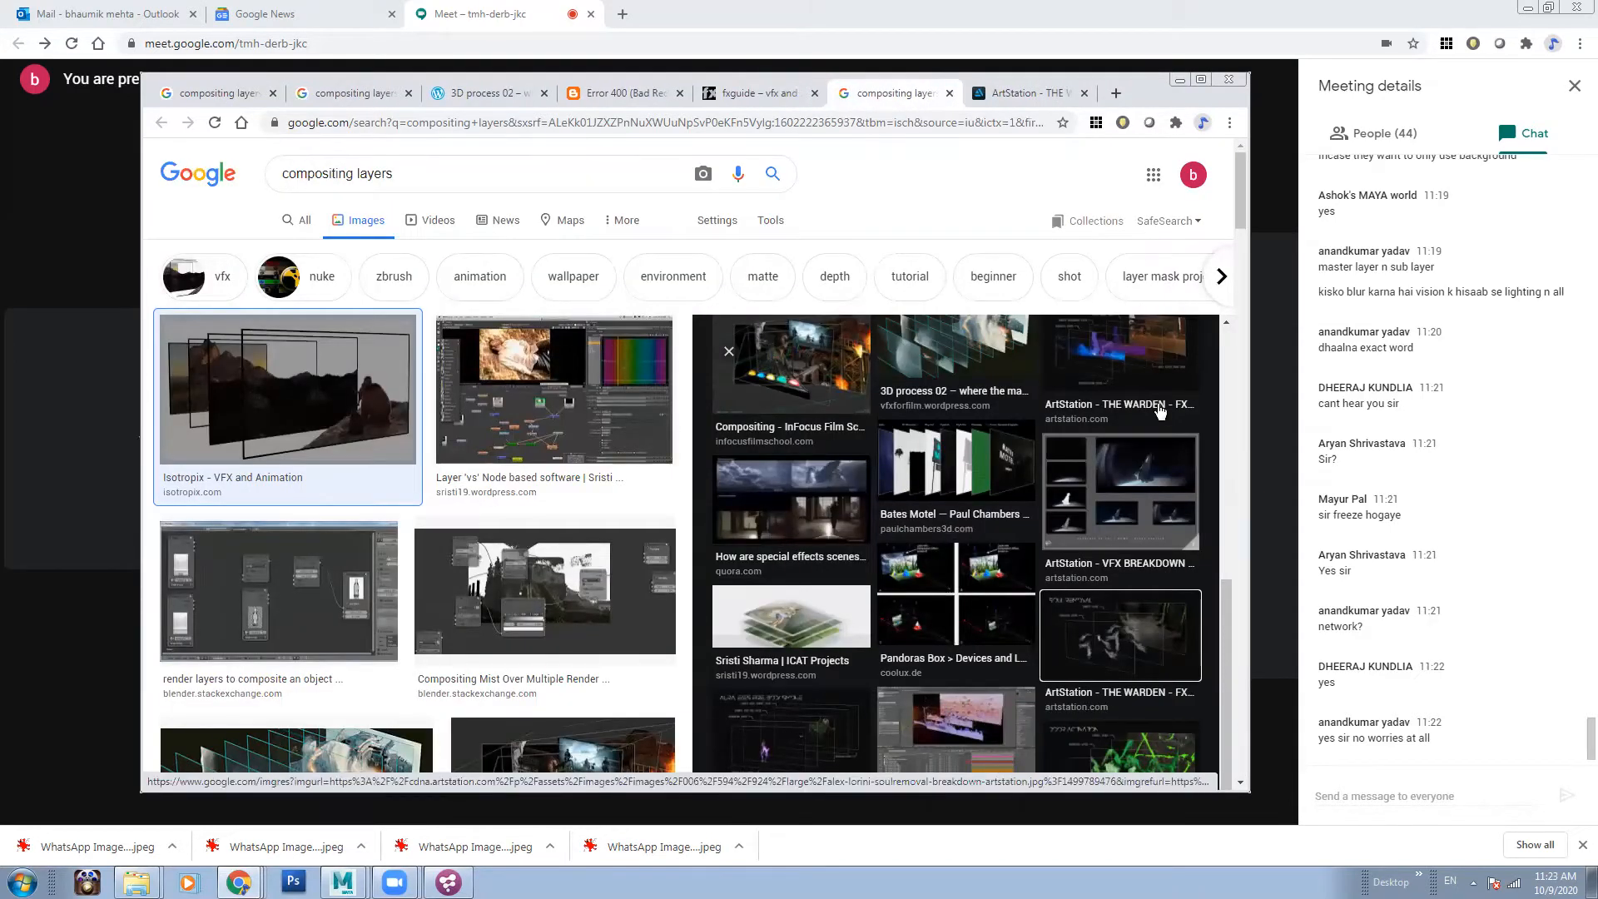
drag(1240, 165, 1247, 401)
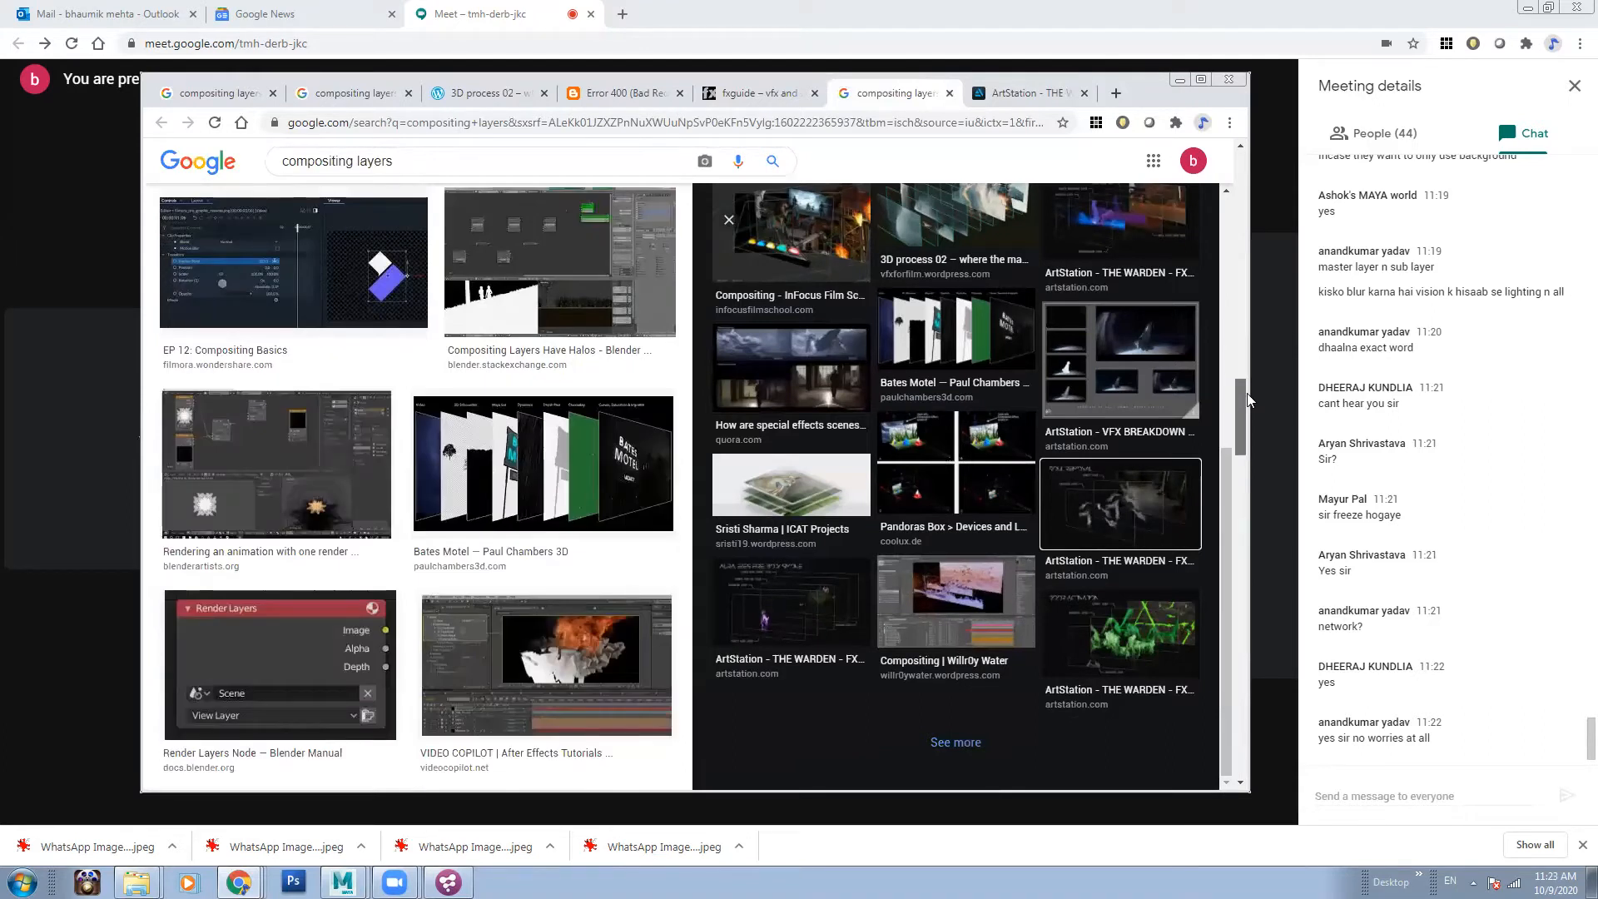
click(1180, 79)
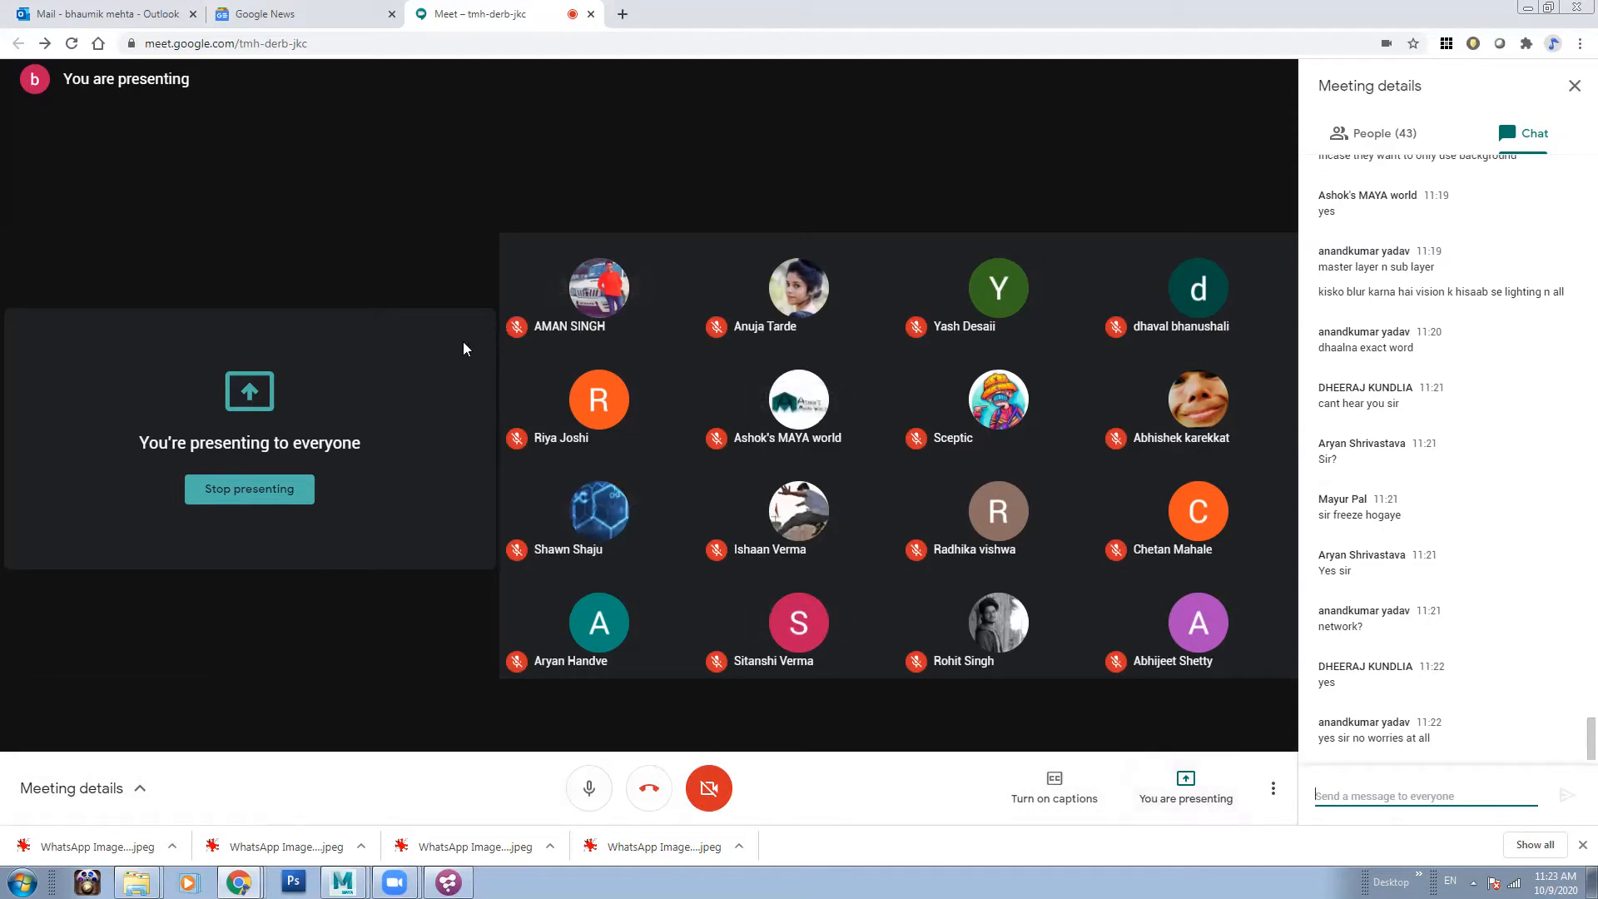
click(447, 881)
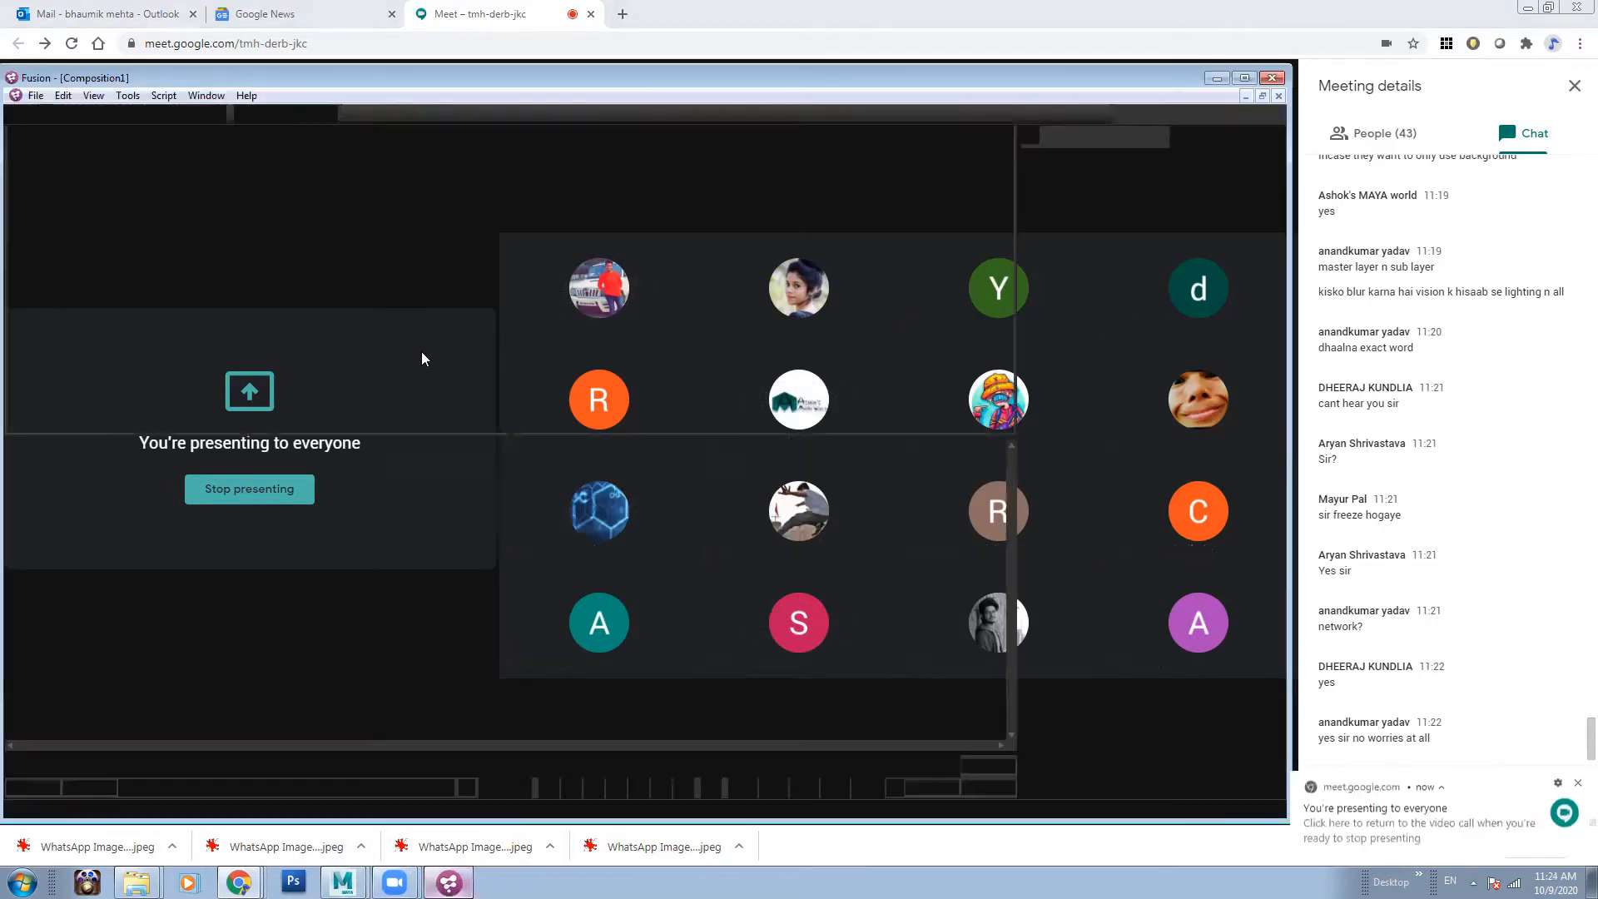
click(574, 531)
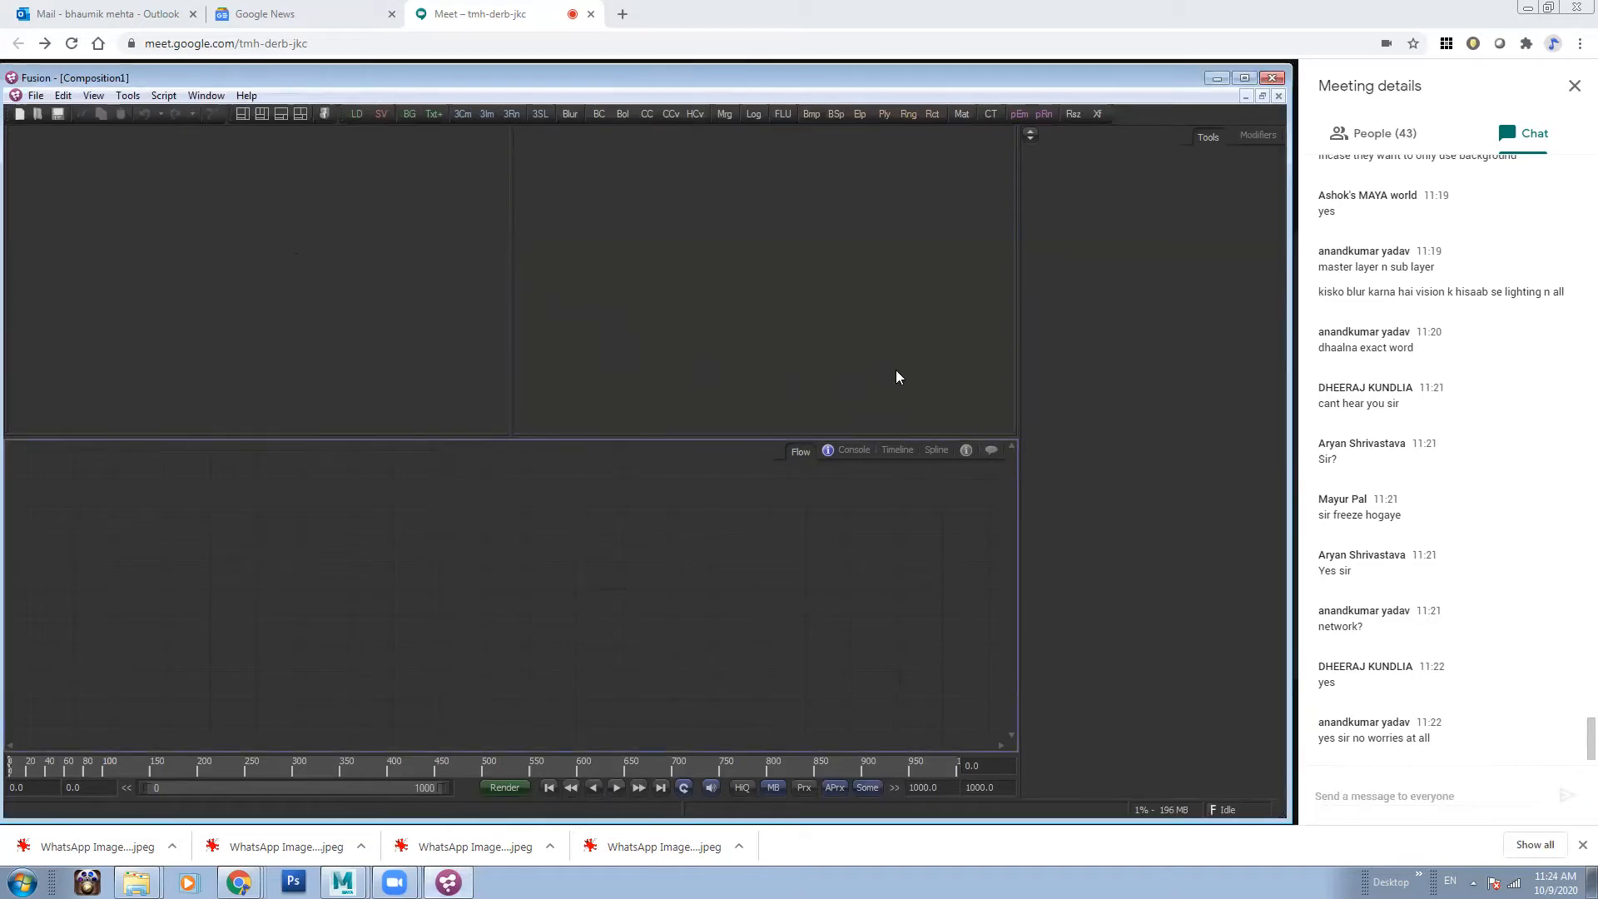
click(1217, 78)
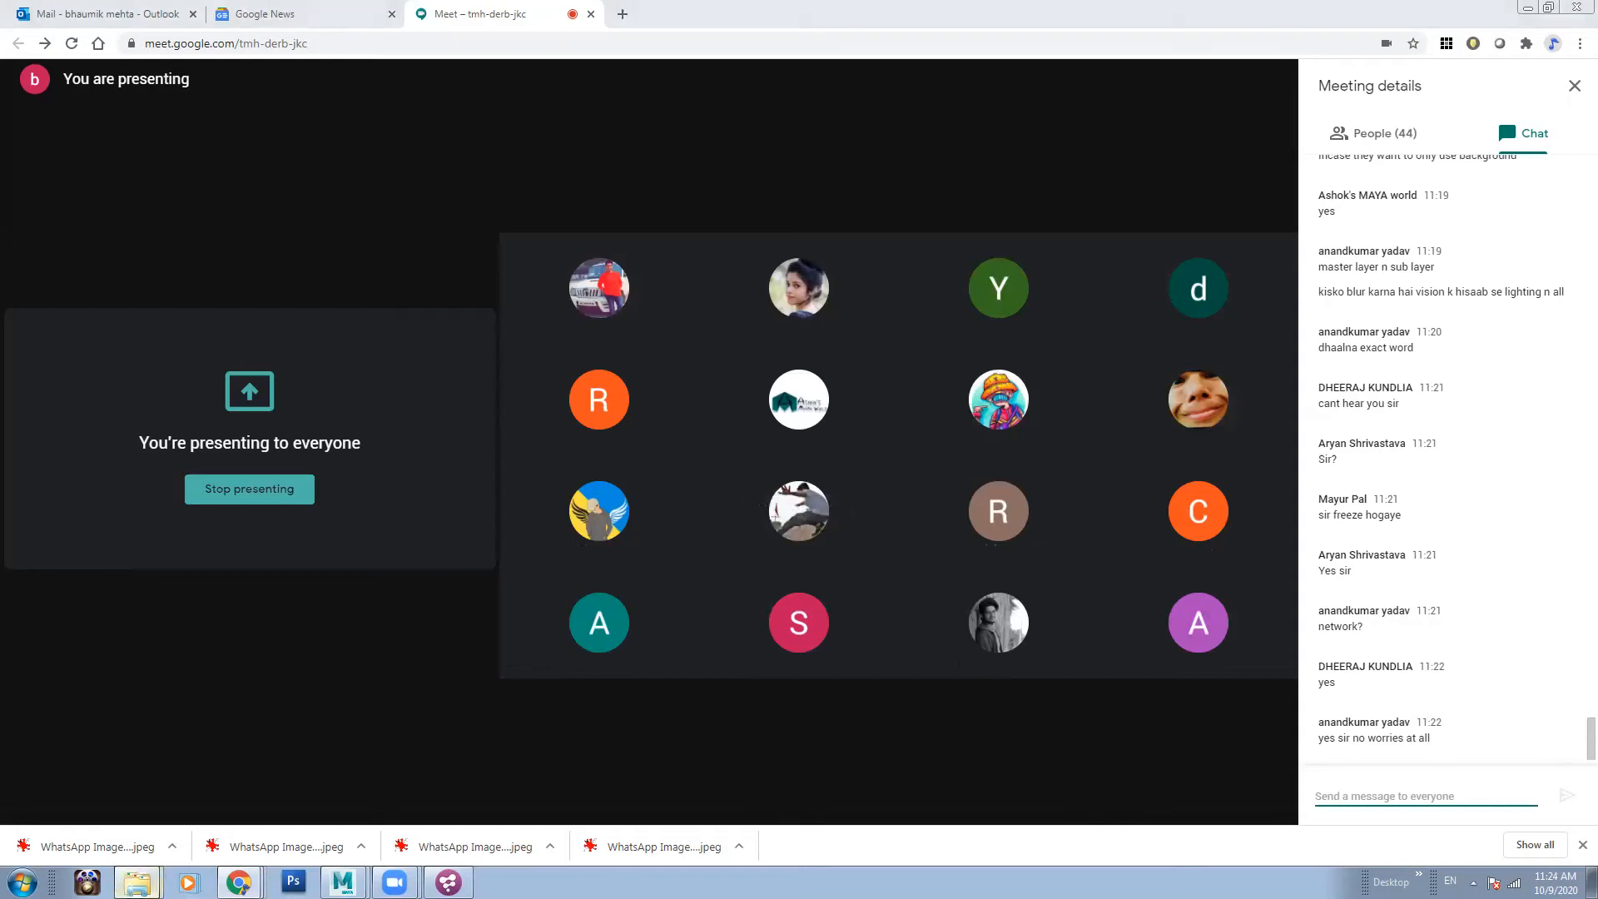
- Bring up the Desktop_Items file window and open the Work folder on DATA_VOL (T:) in it
click(137, 882)
click(142, 842)
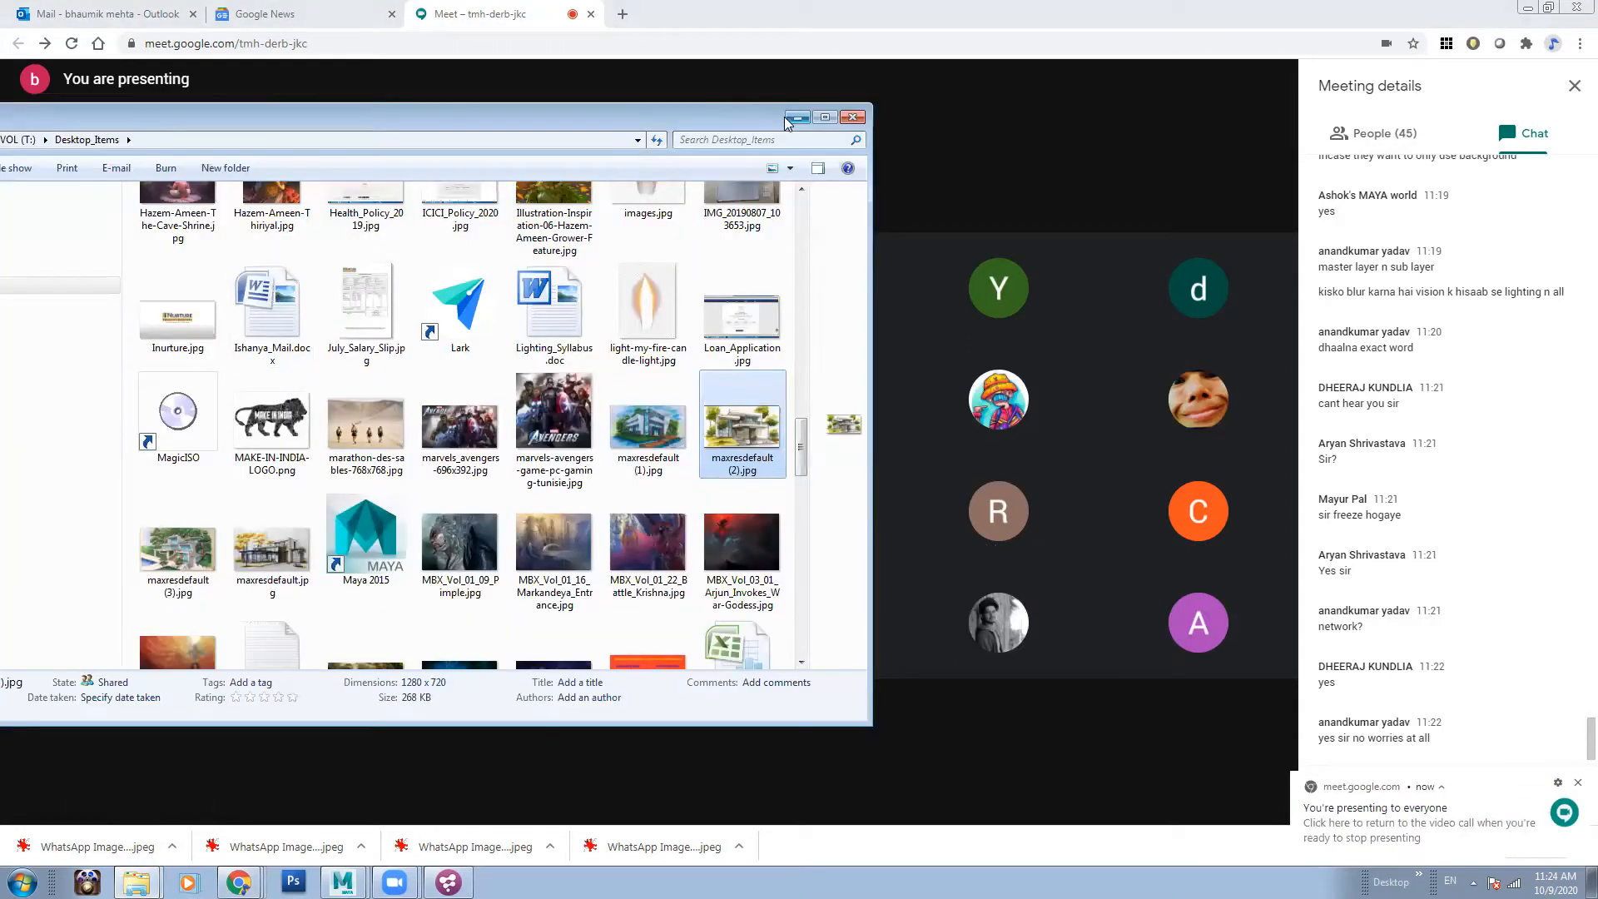
drag(699, 121, 880, 111)
click(66, 503)
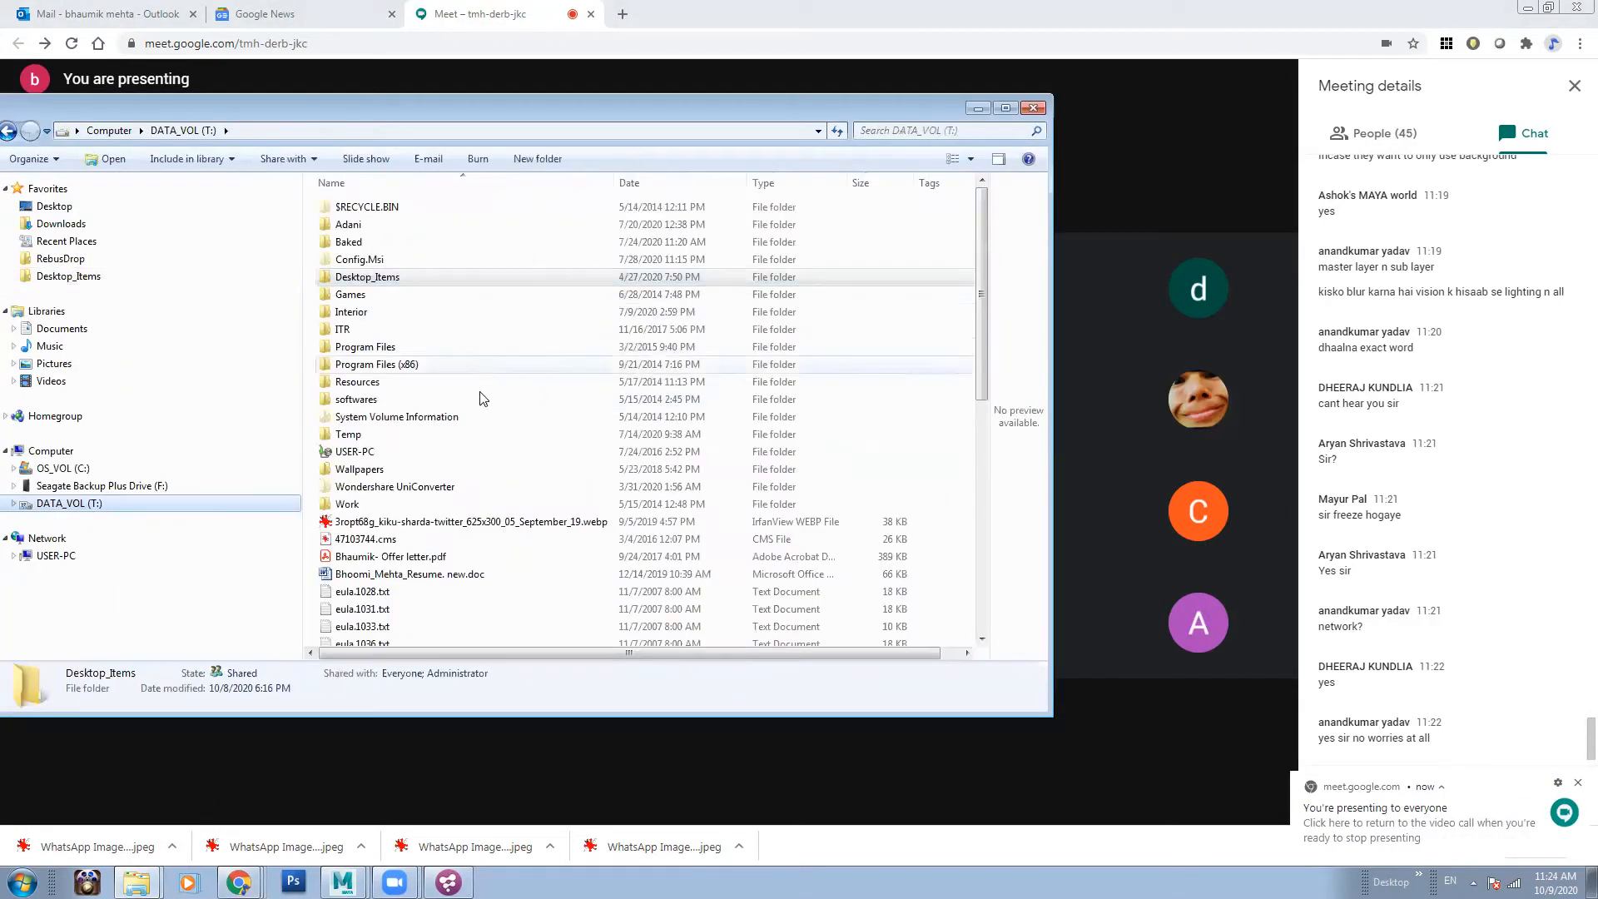
double_click(408, 503)
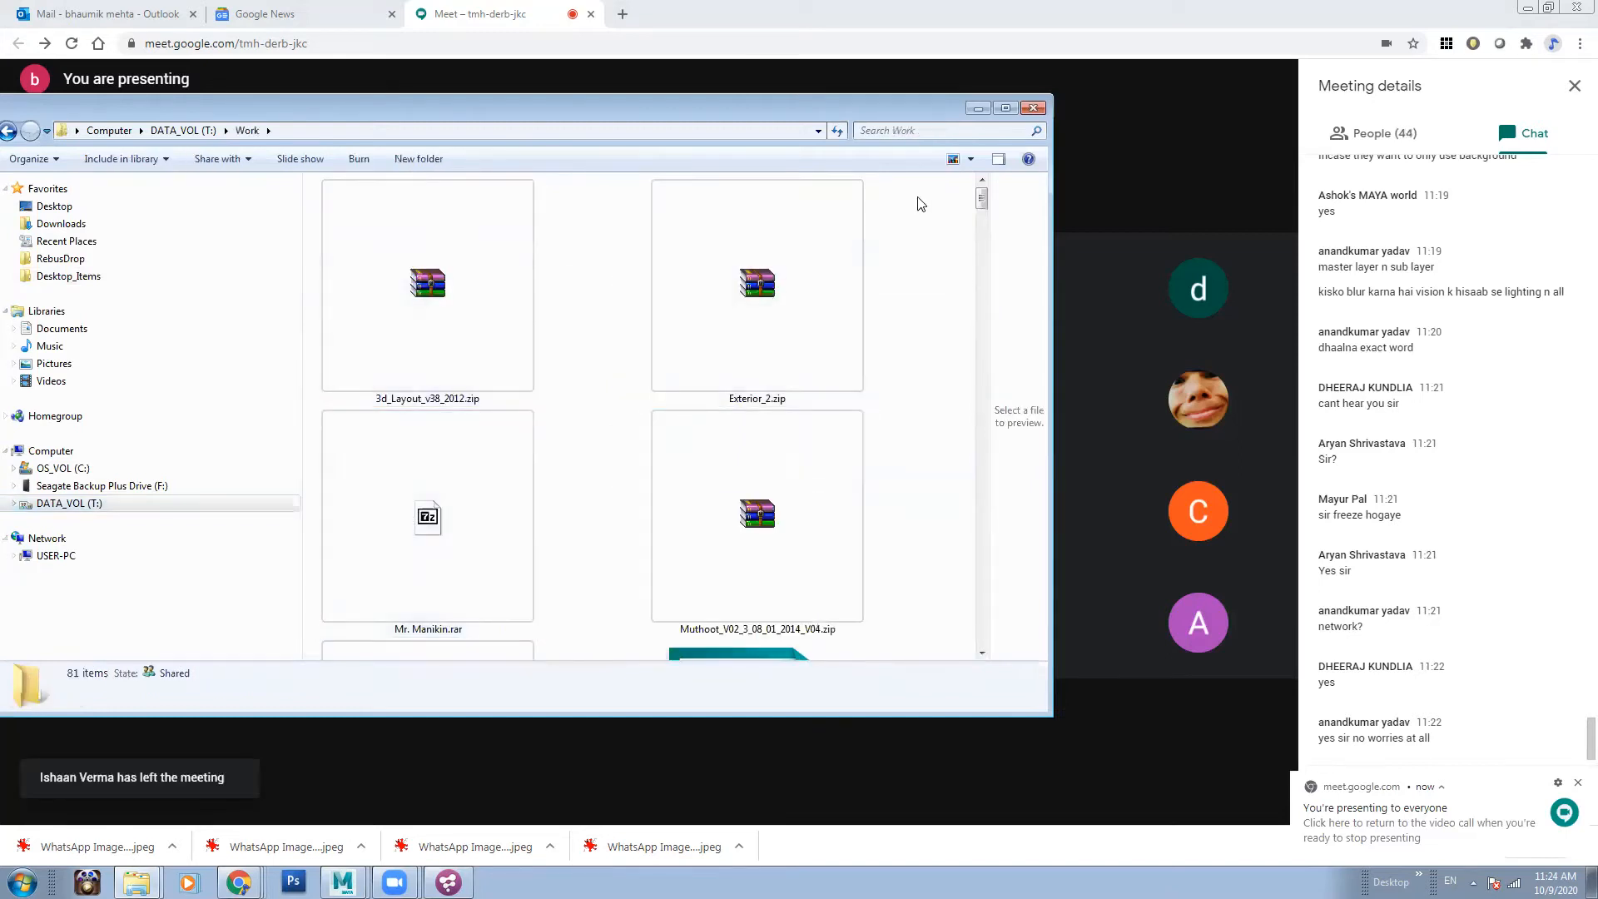
- Find the Toonskool folder inside the Work folder and open it
click(767, 331)
key(t)
key(t)
key(t)
key(t)
key(t)
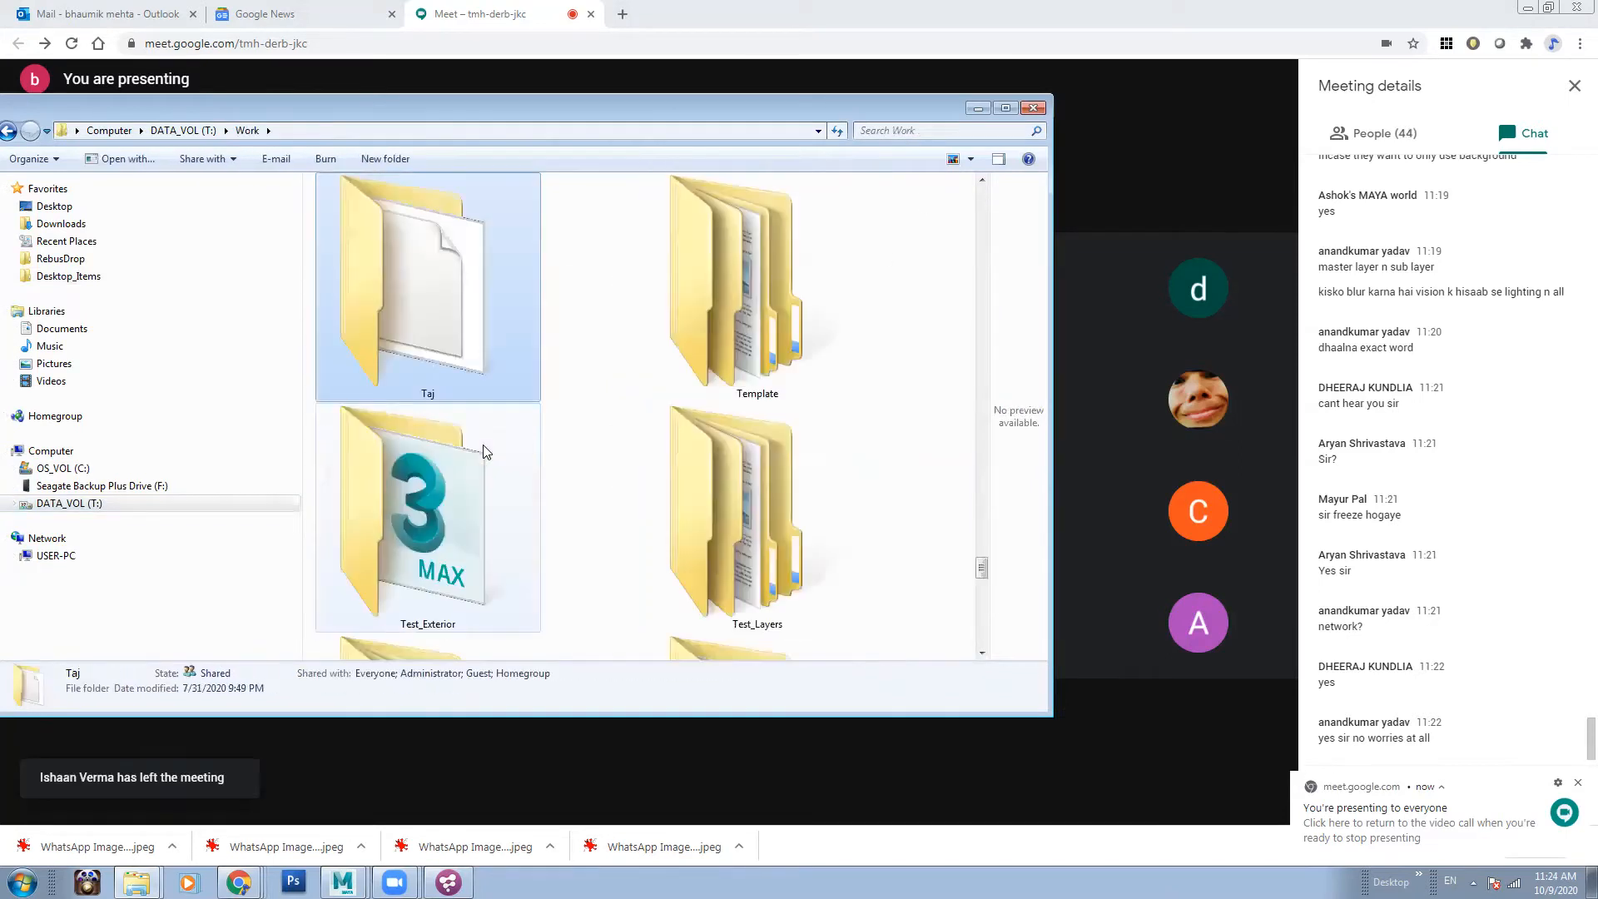
key(t)
key(t)
key(t)
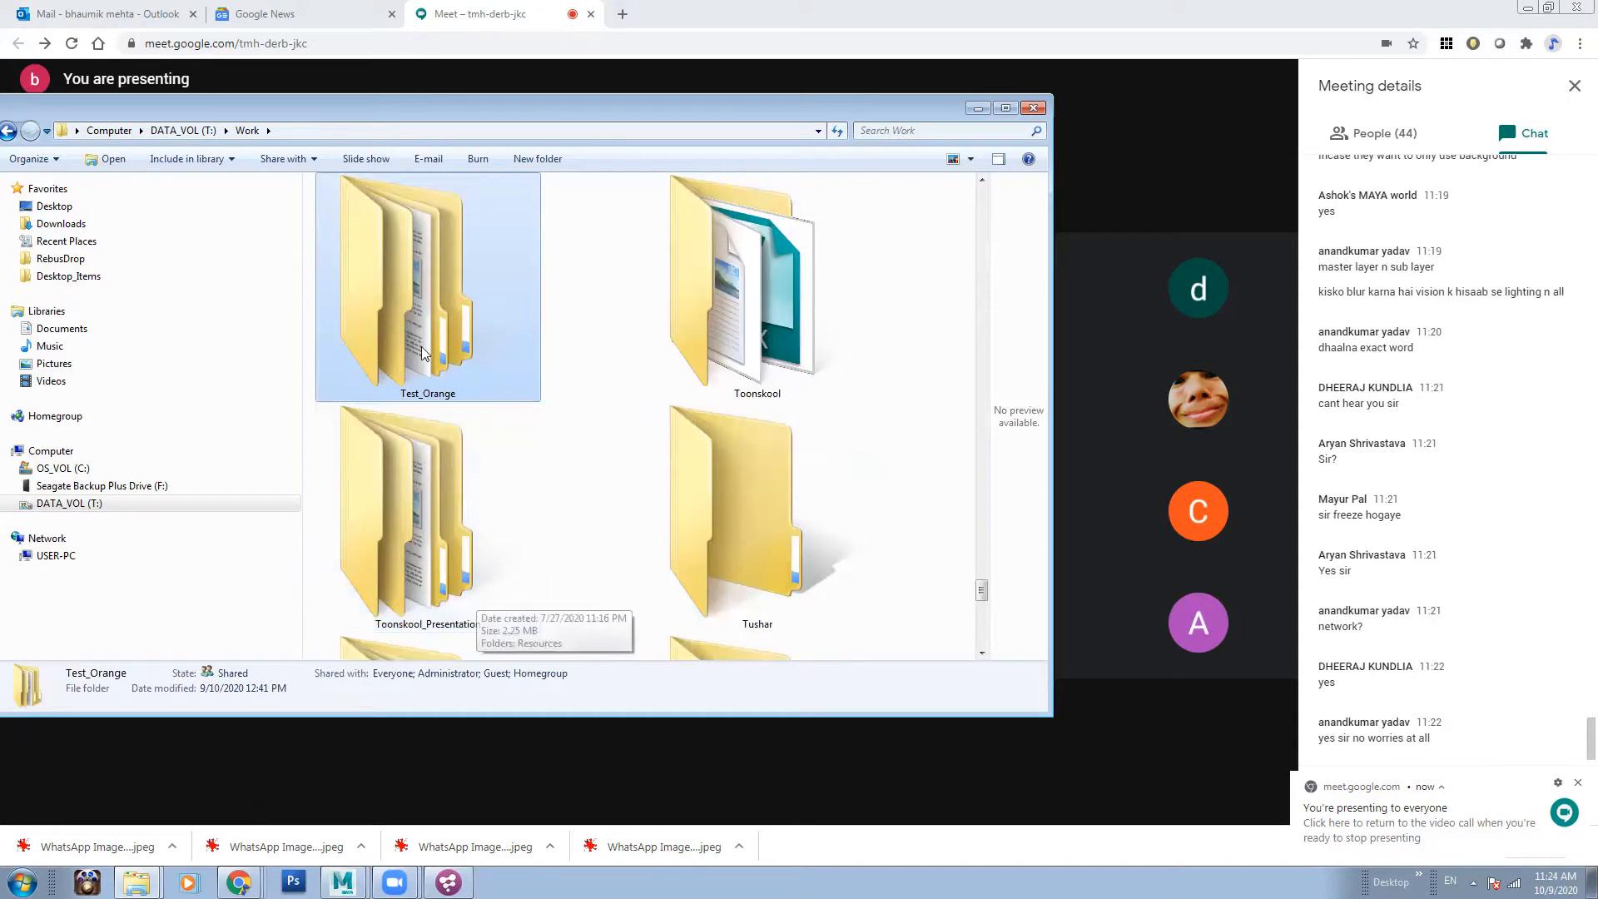
double_click(696, 361)
- Look for the orange files in Toonskool's Orange folder and its Practice_Scene subfolder
click(734, 358)
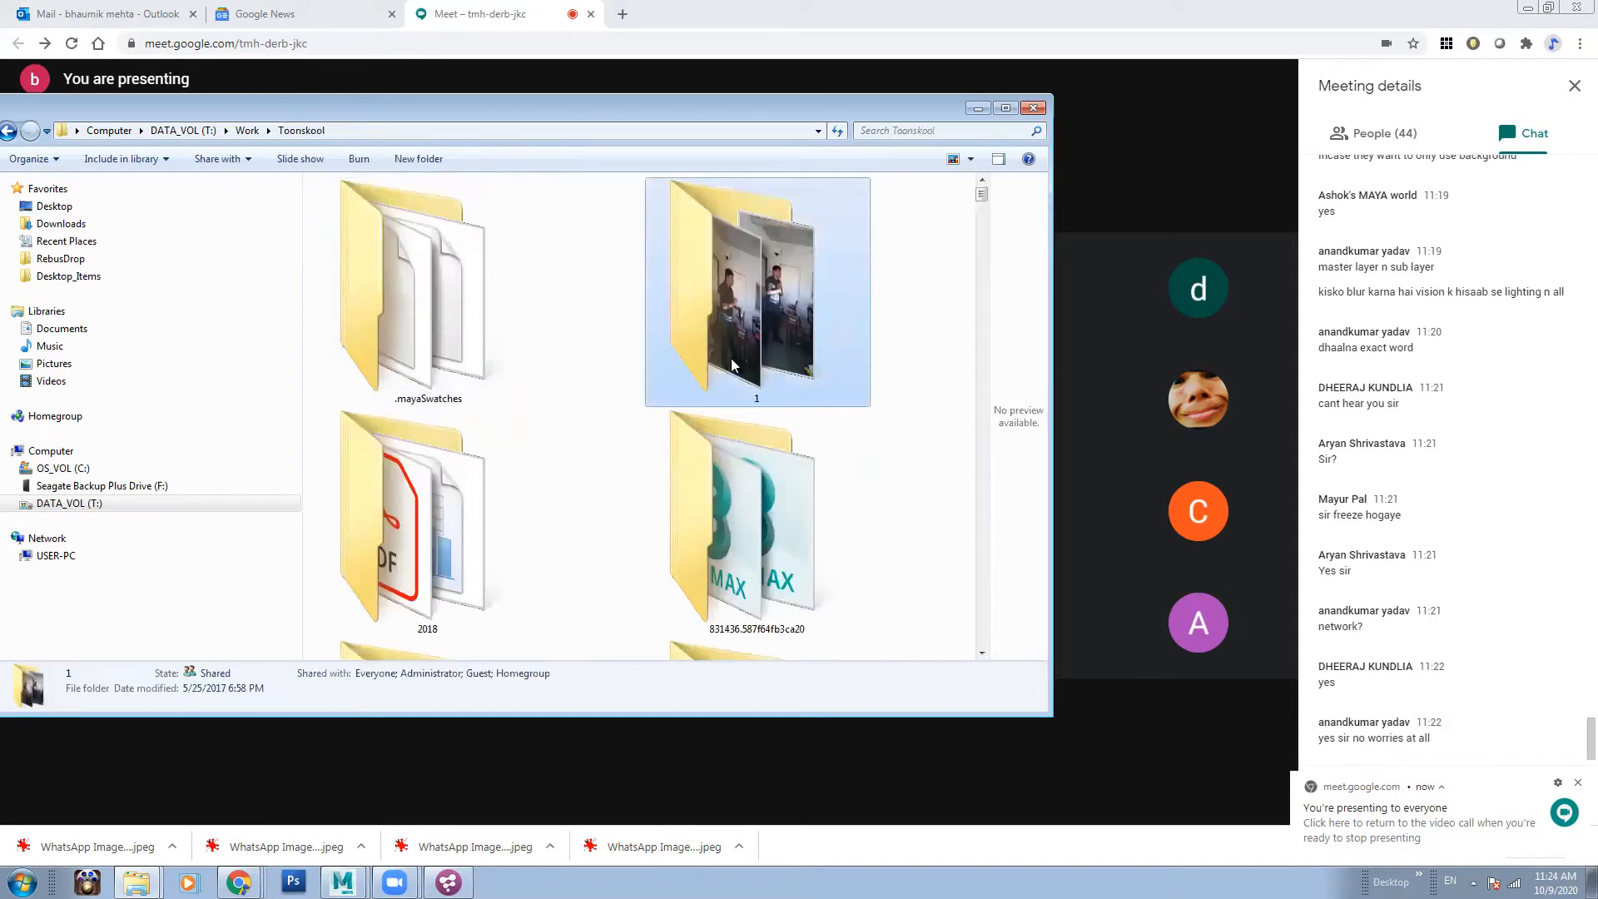
key(o)
double_click(460, 350)
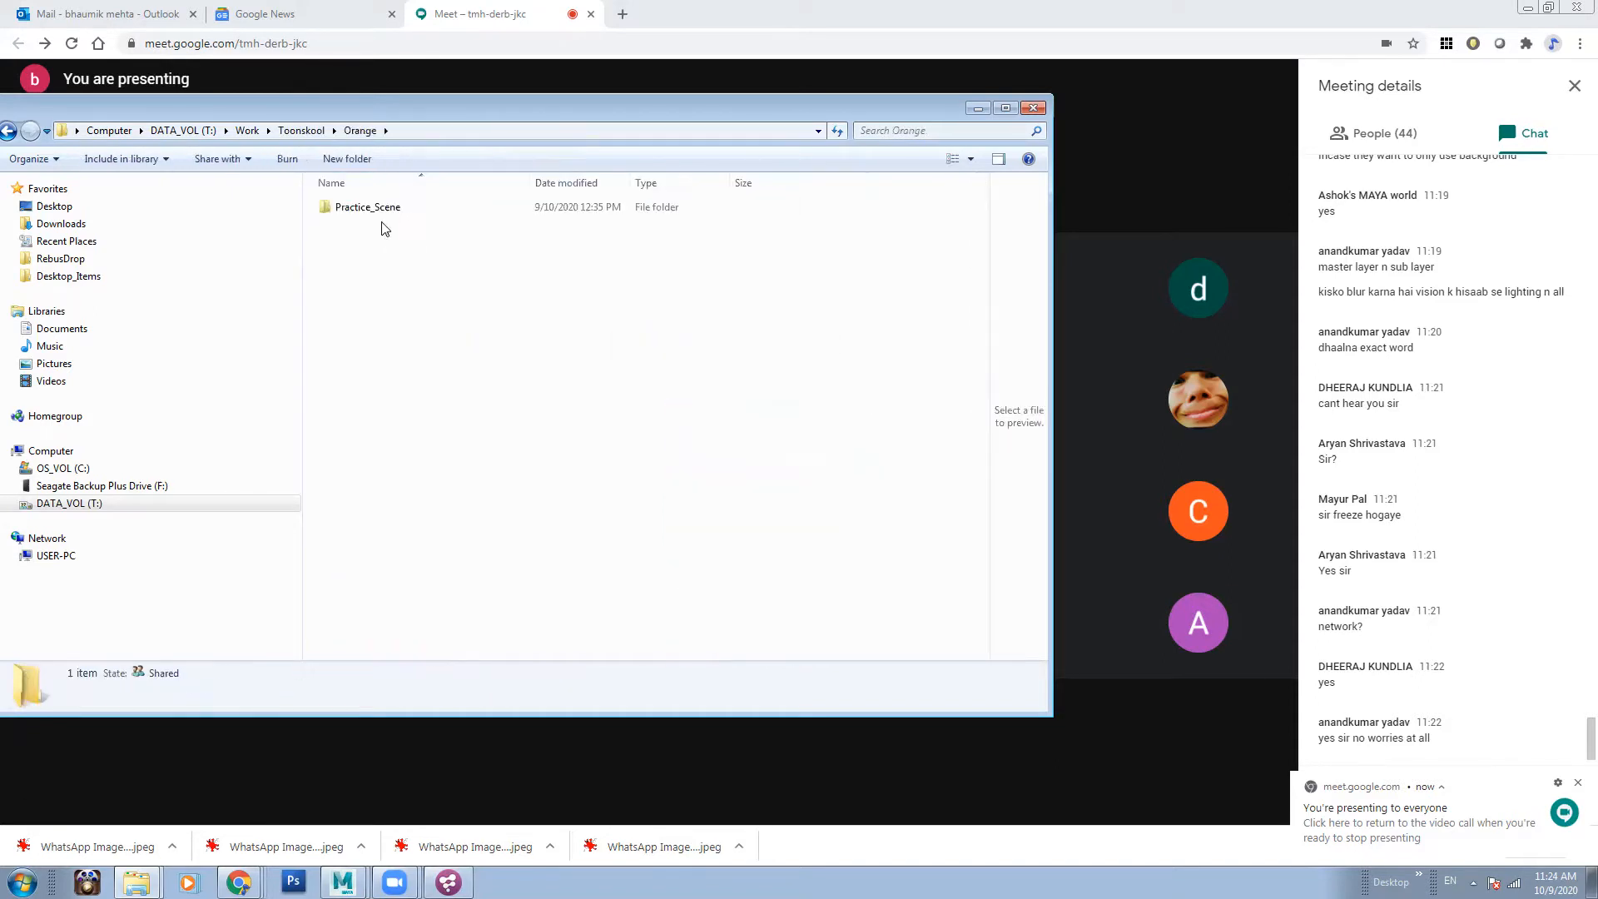
double_click(392, 208)
- Return to the Toonskool folder and search it for "orange"
click(301, 131)
click(915, 131)
click(904, 152)
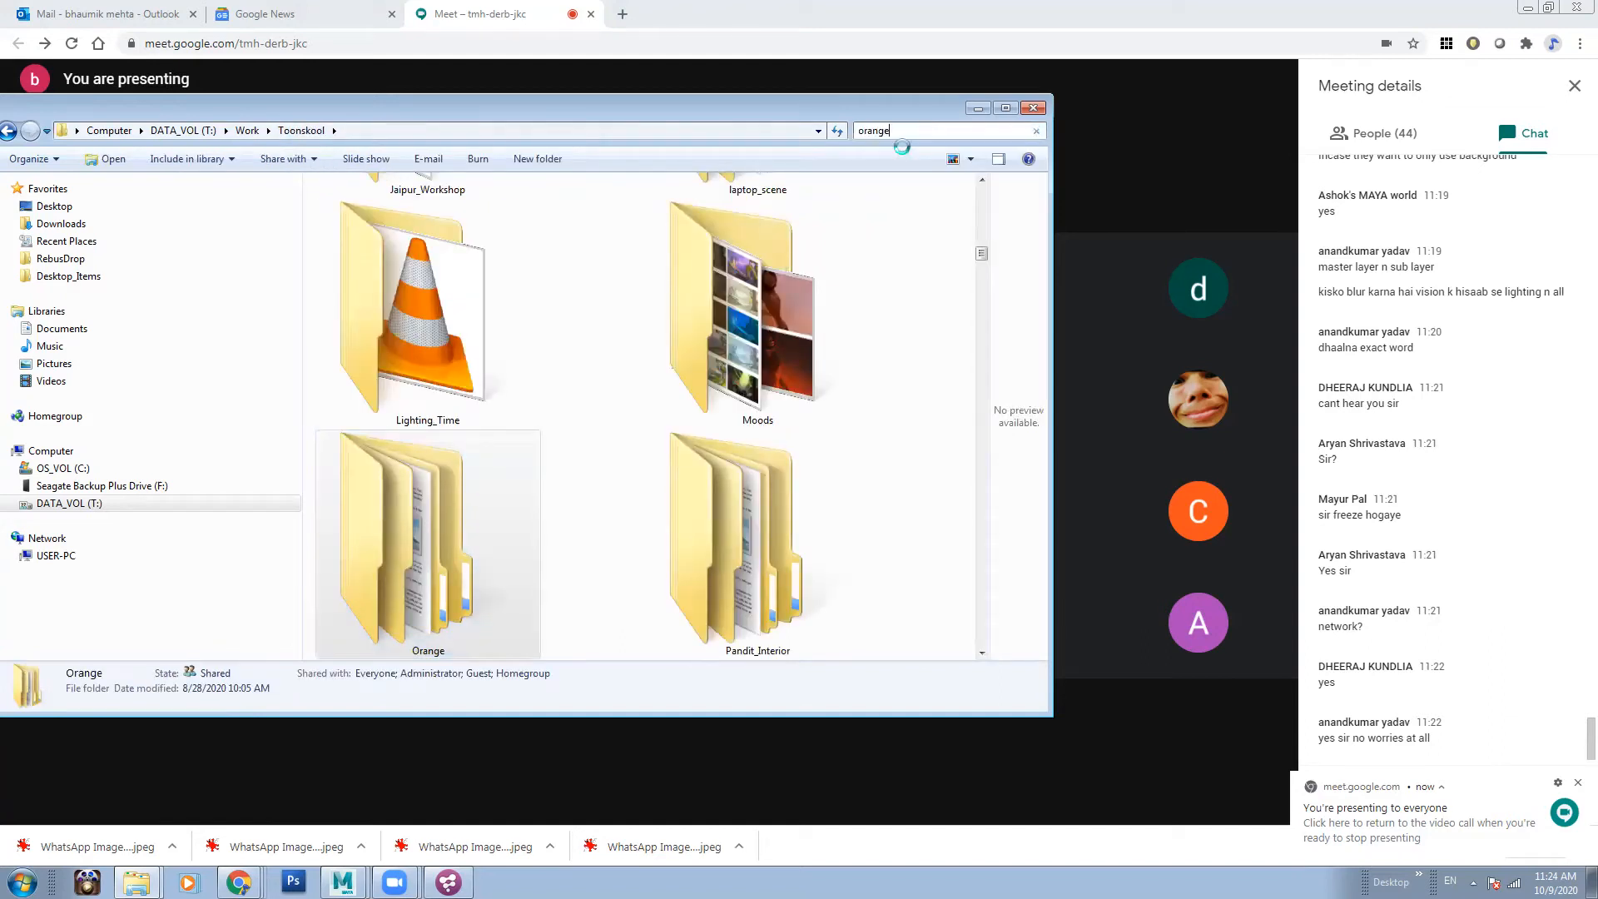
click(822, 343)
- View Orange_Masterlit.jpg from the search results and minimize the image viewer
drag(982, 201, 984, 216)
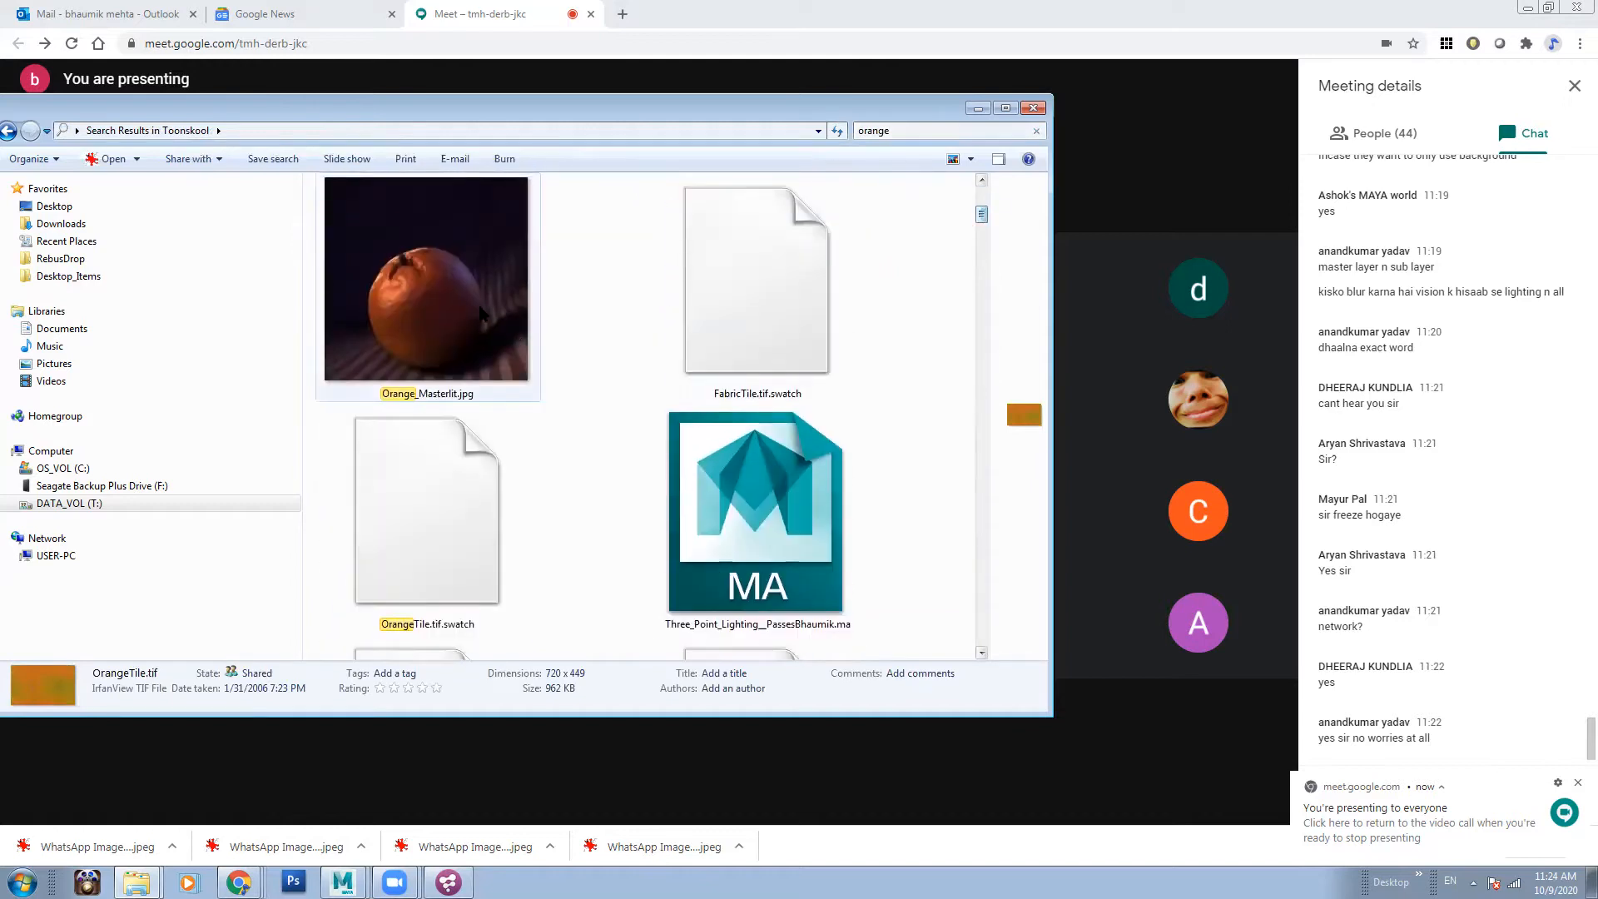
double_click(454, 287)
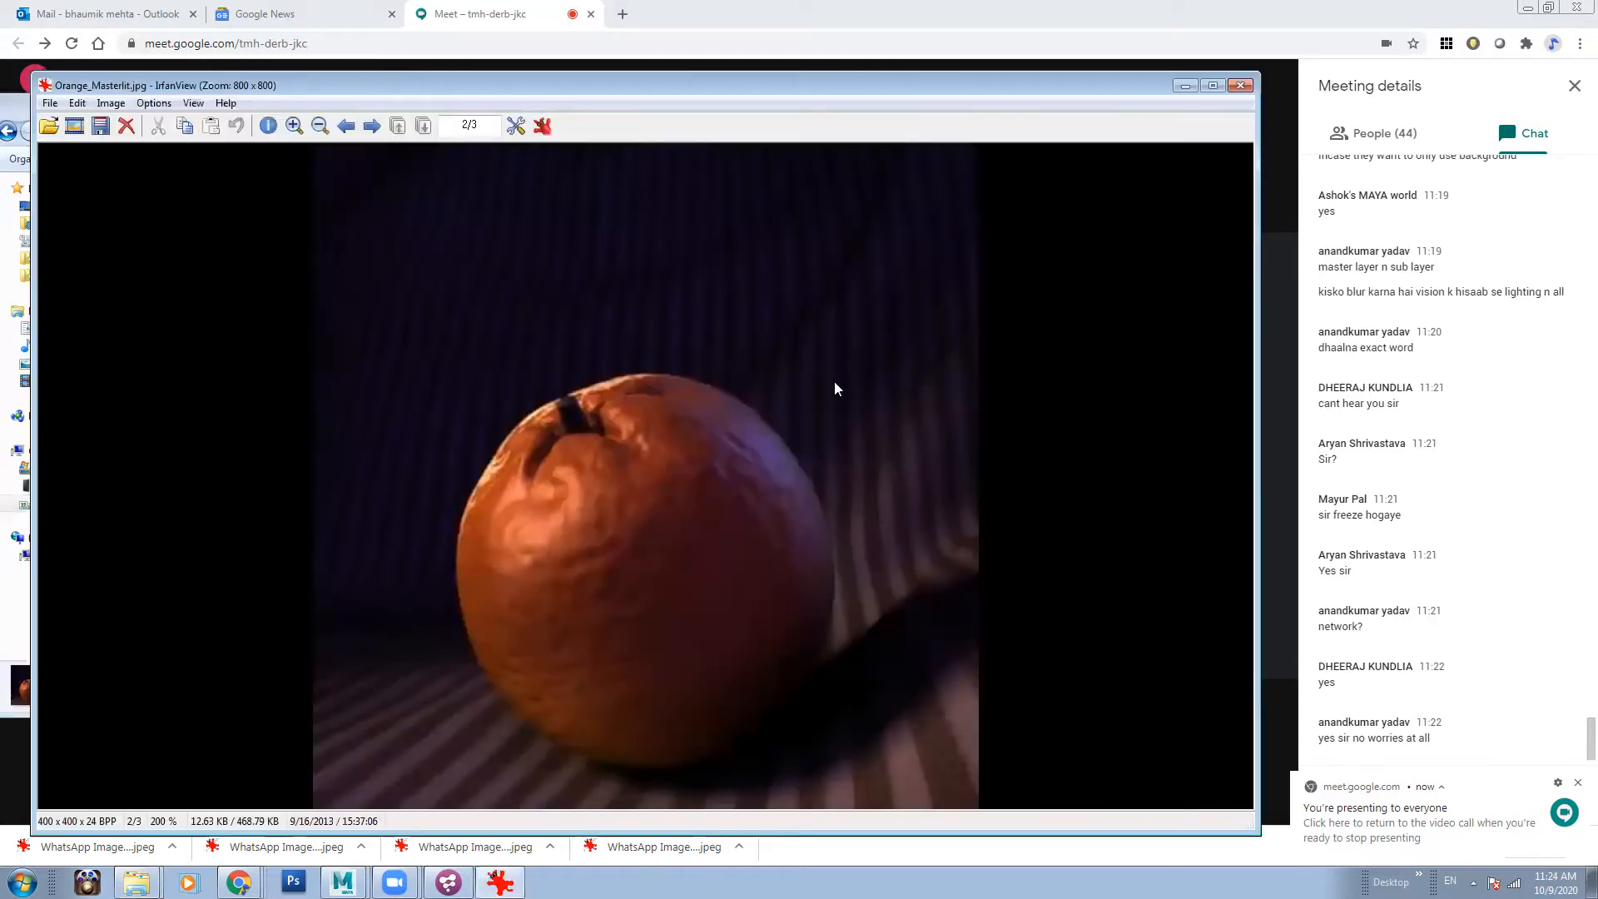
click(1185, 86)
- View Maya_Render.jpeg from the search results in a smaller viewer window and close the image
mouse_move(983, 221)
mouse_down()
mouse_move(984, 258)
mouse_move(983, 241)
mouse_up()
double_click(756, 466)
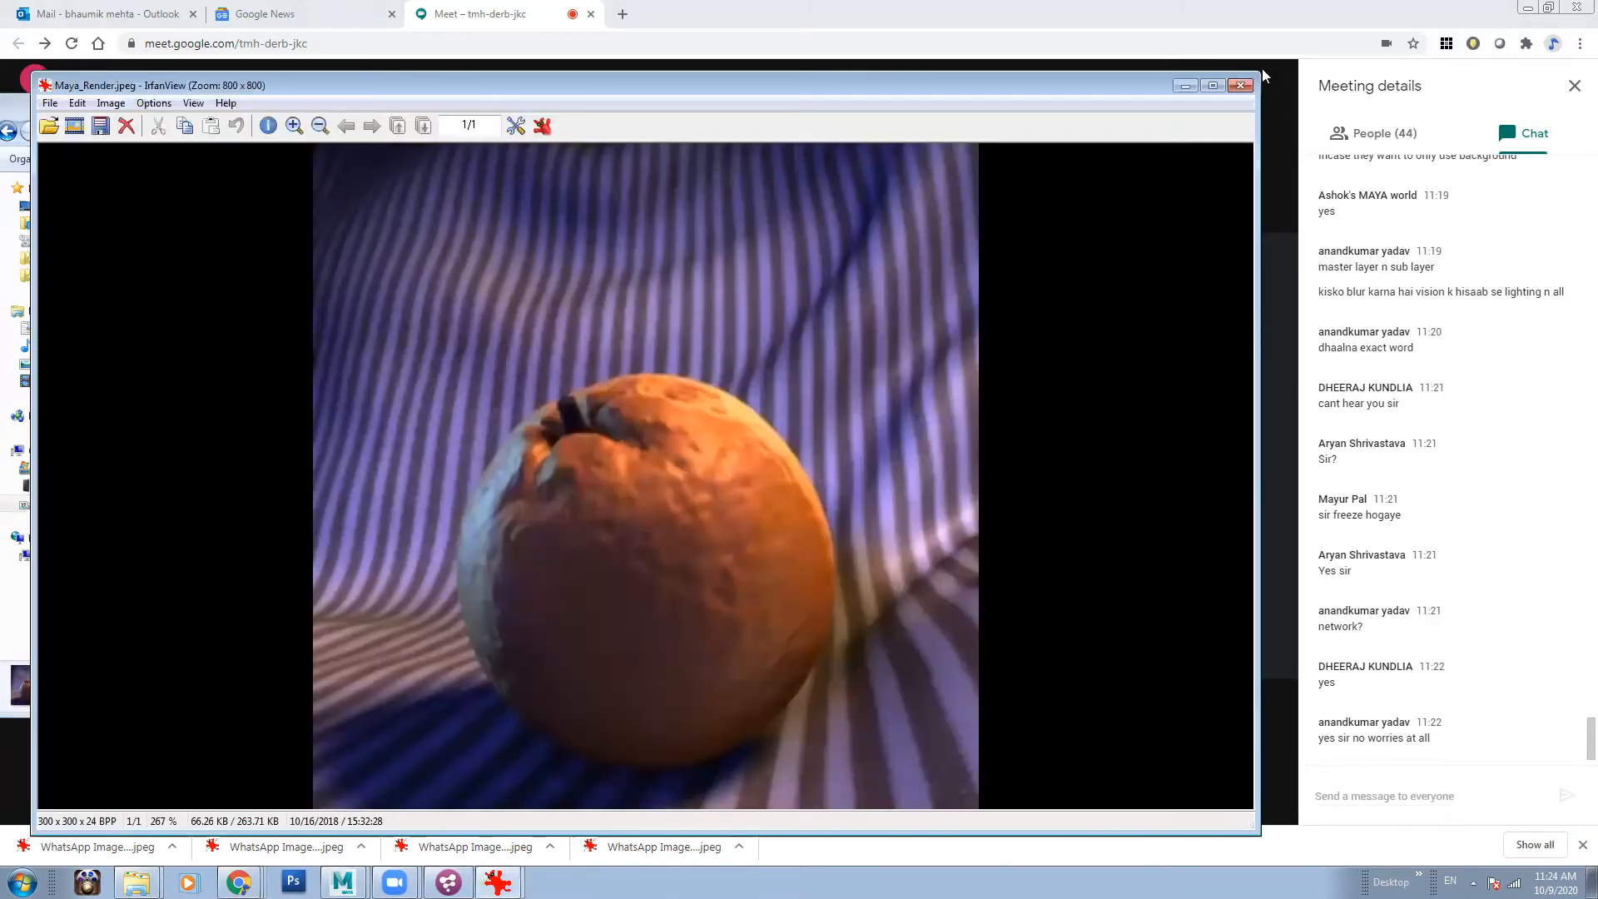
drag(31, 72, 542, 438)
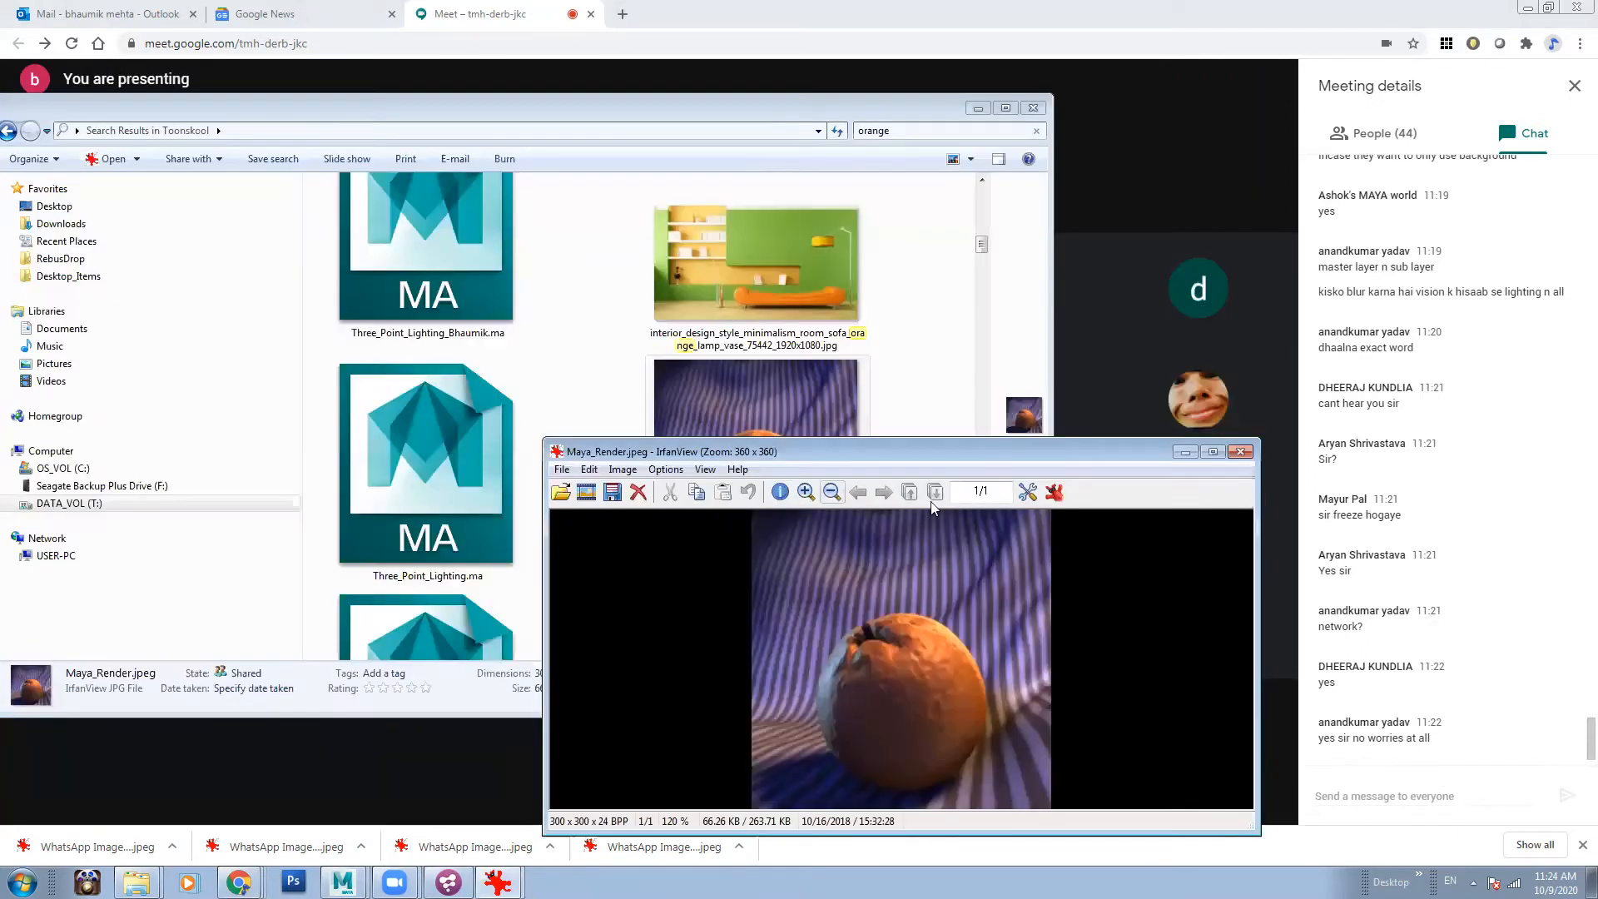
drag(937, 451, 728, 189)
click(1030, 190)
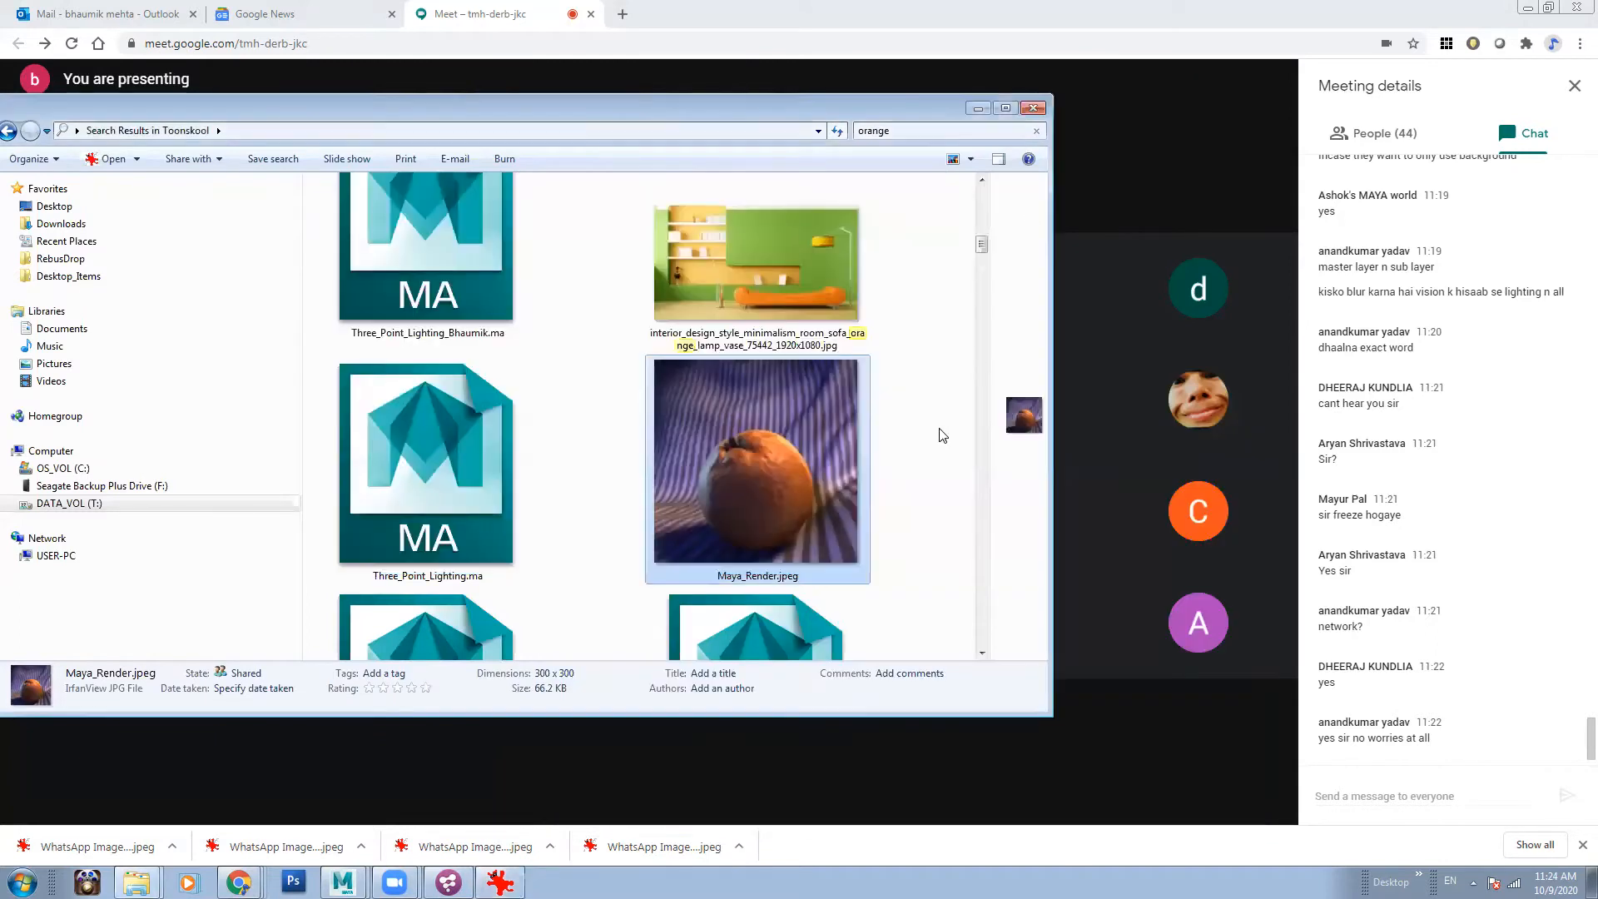
- Open the file location of the kicker pass Fruit8.tif and go up to the Orange_Passes folder
drag(981, 244, 989, 273)
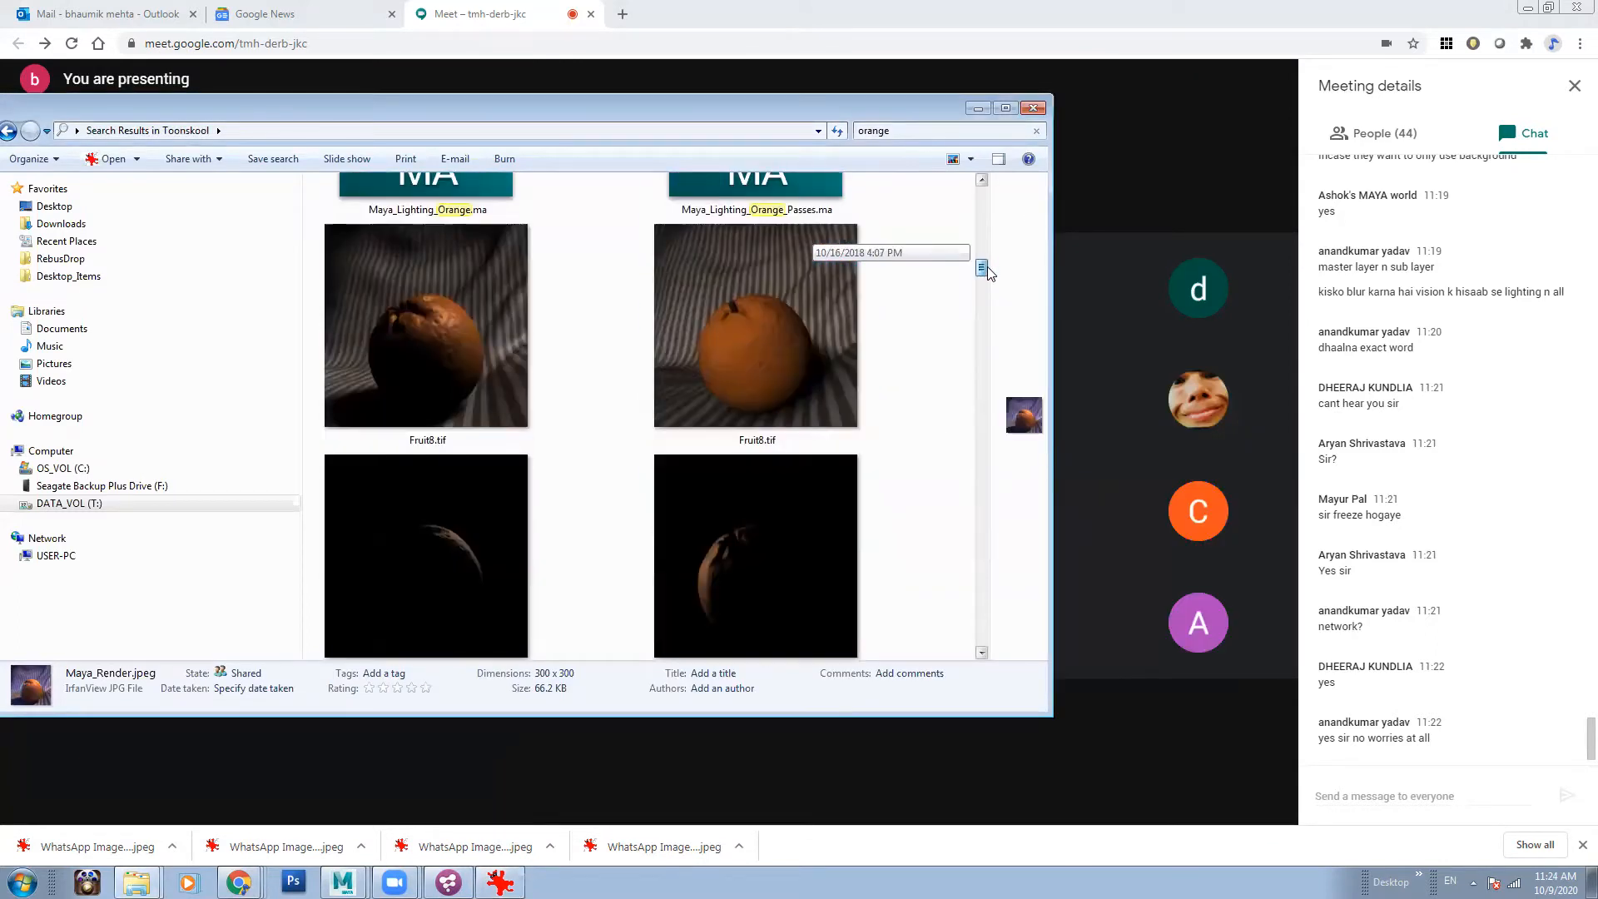
click(785, 345)
click(667, 539)
right_click(773, 536)
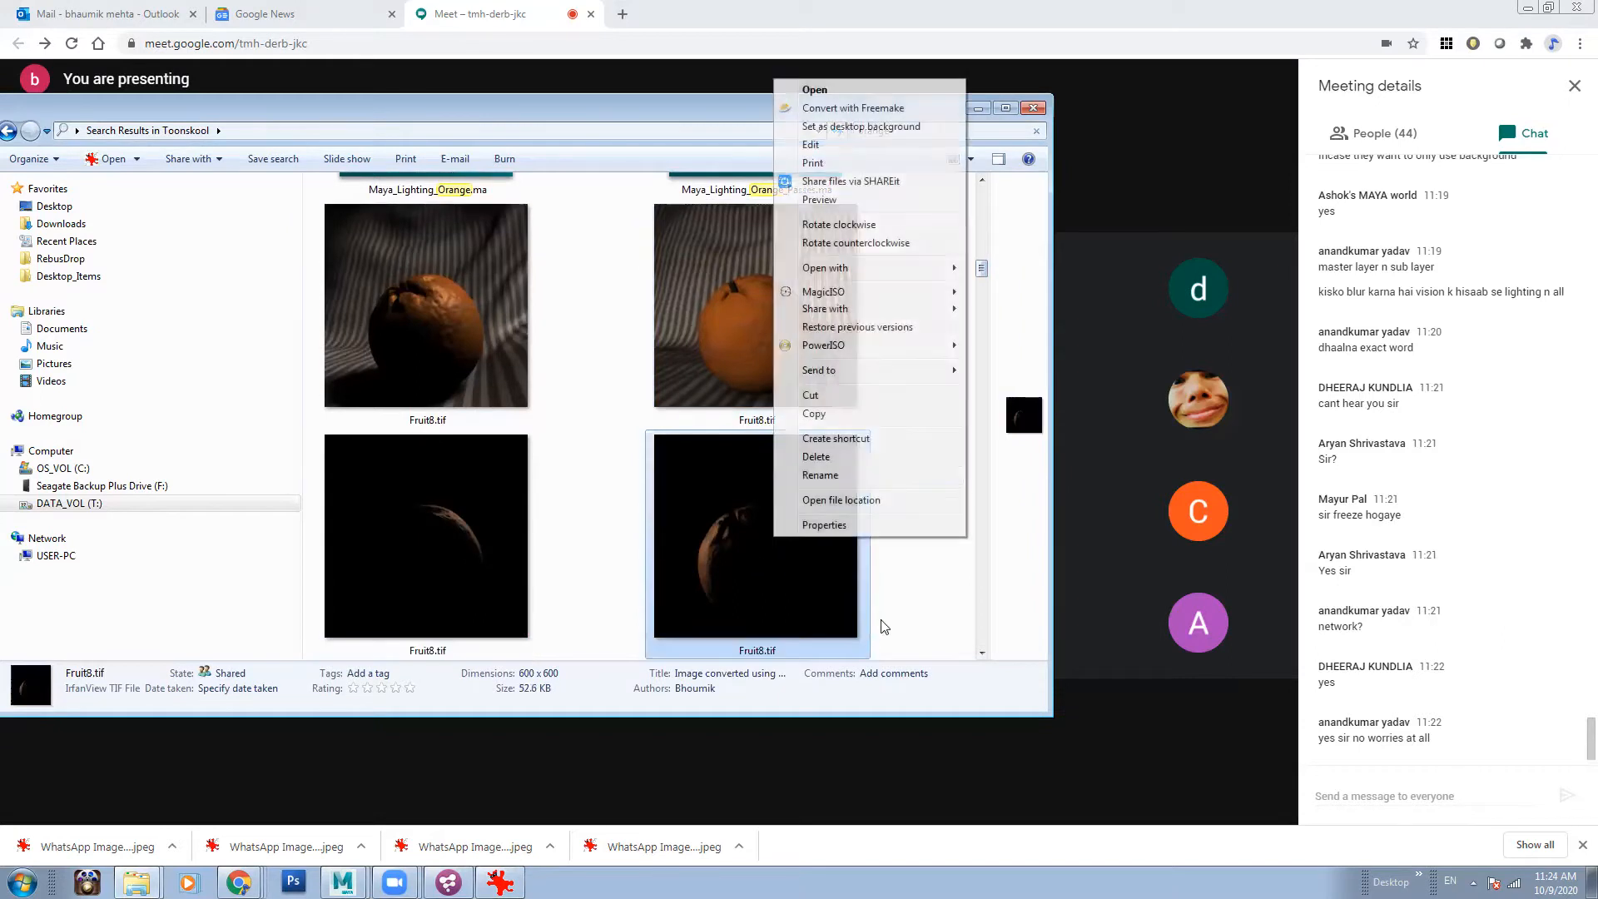
click(848, 501)
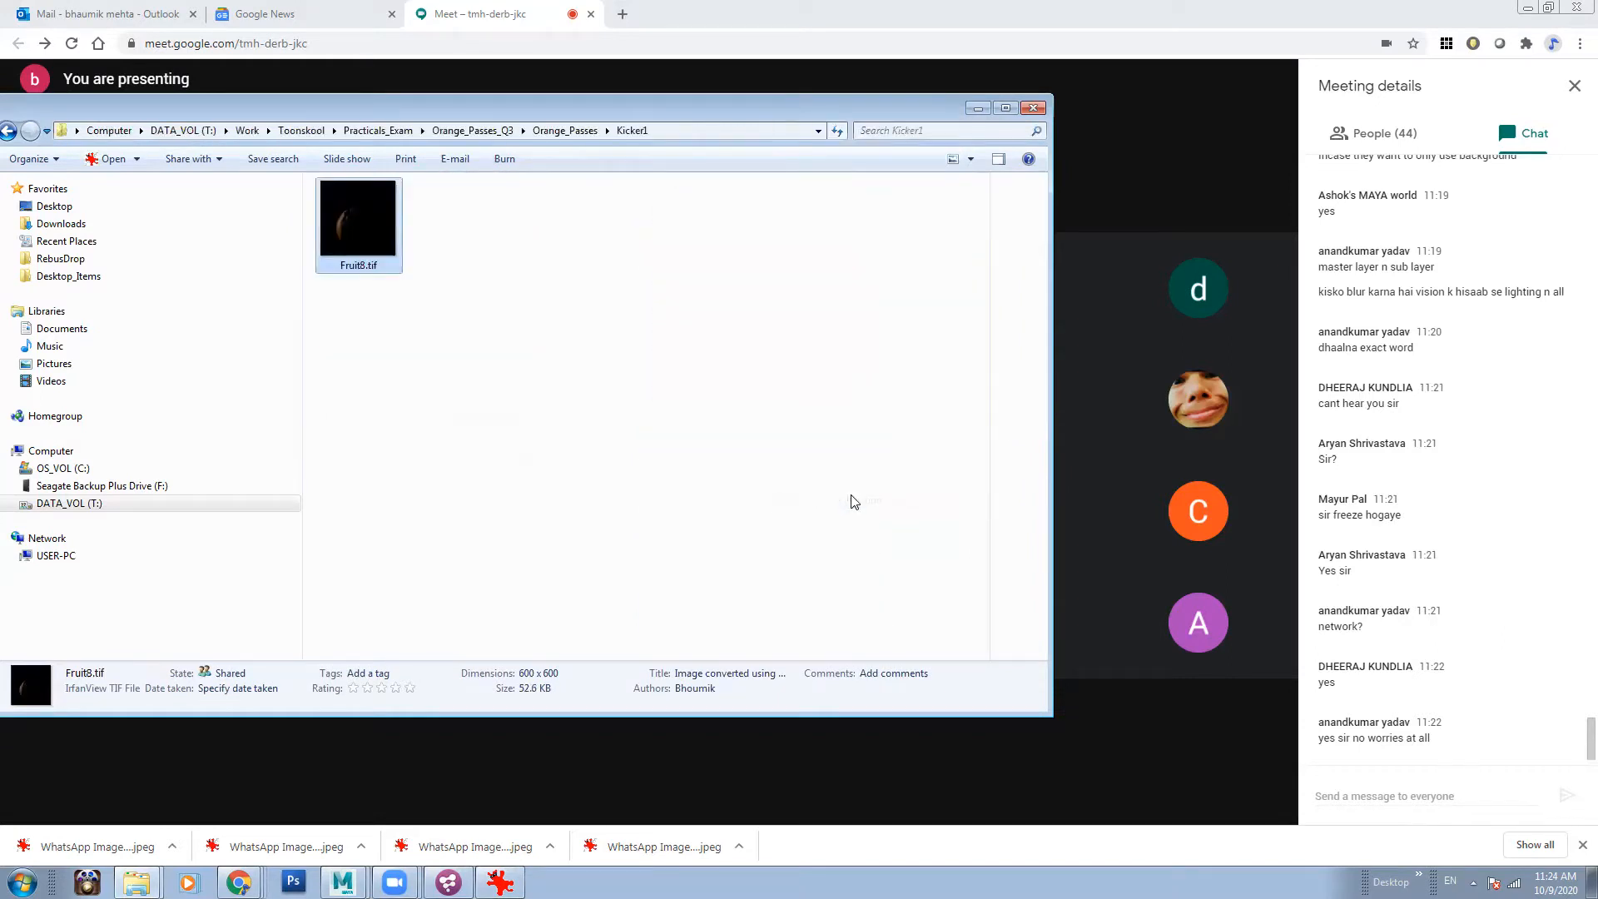
click(543, 133)
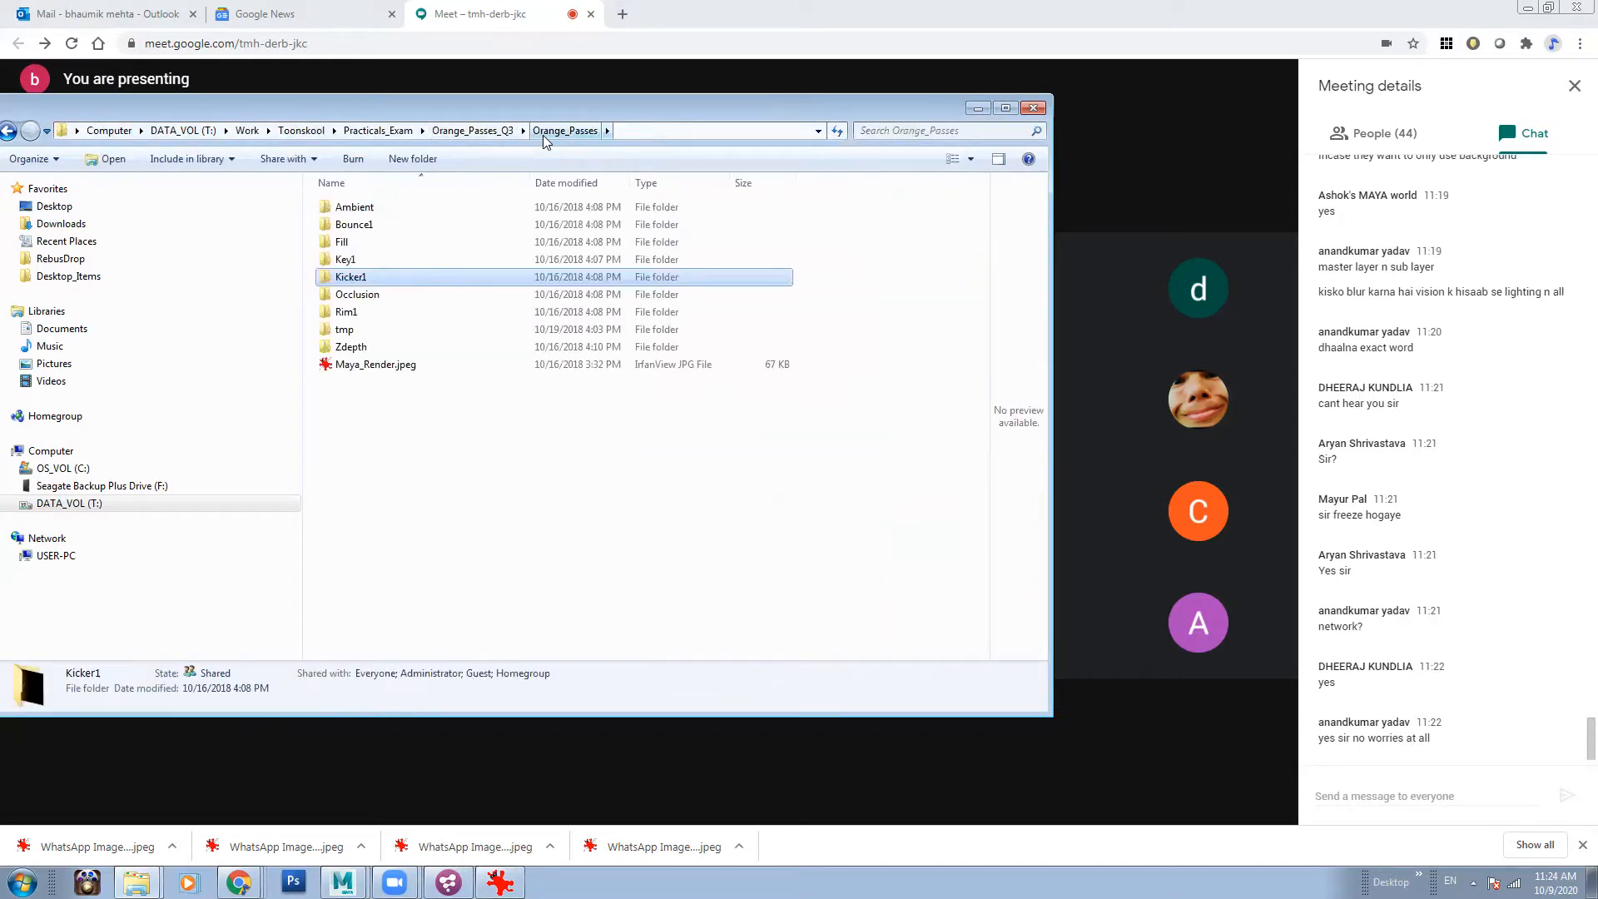
- Preview Maya_Render.jpeg in the Orange_Passes folder, close the image viewer and switch to Fusion
drag(622, 112, 733, 173)
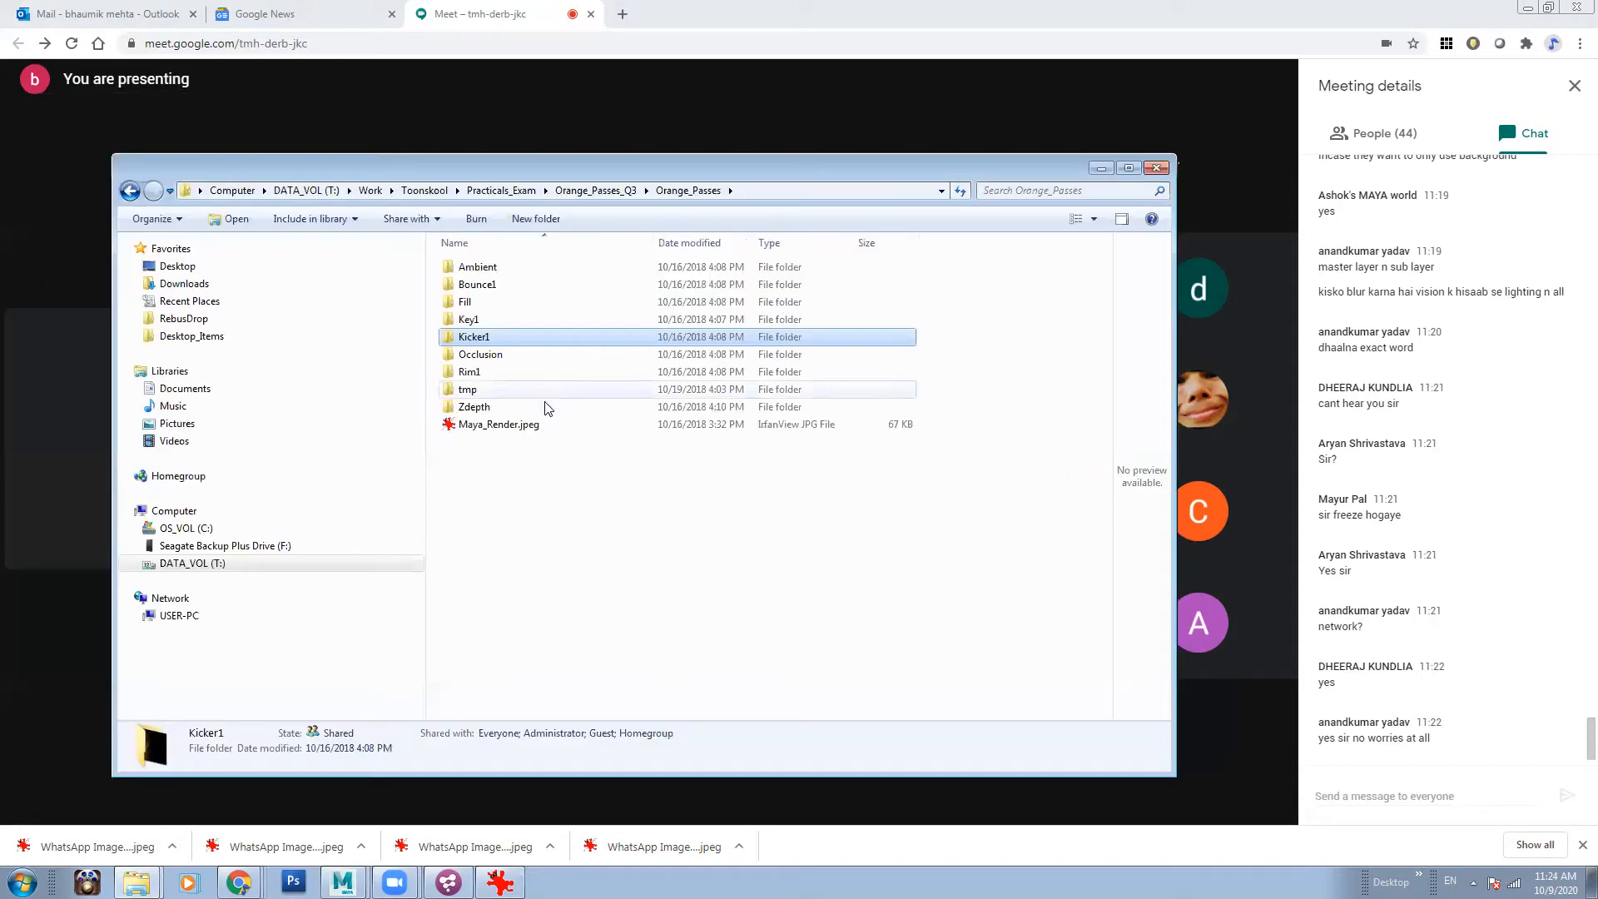
double_click(516, 424)
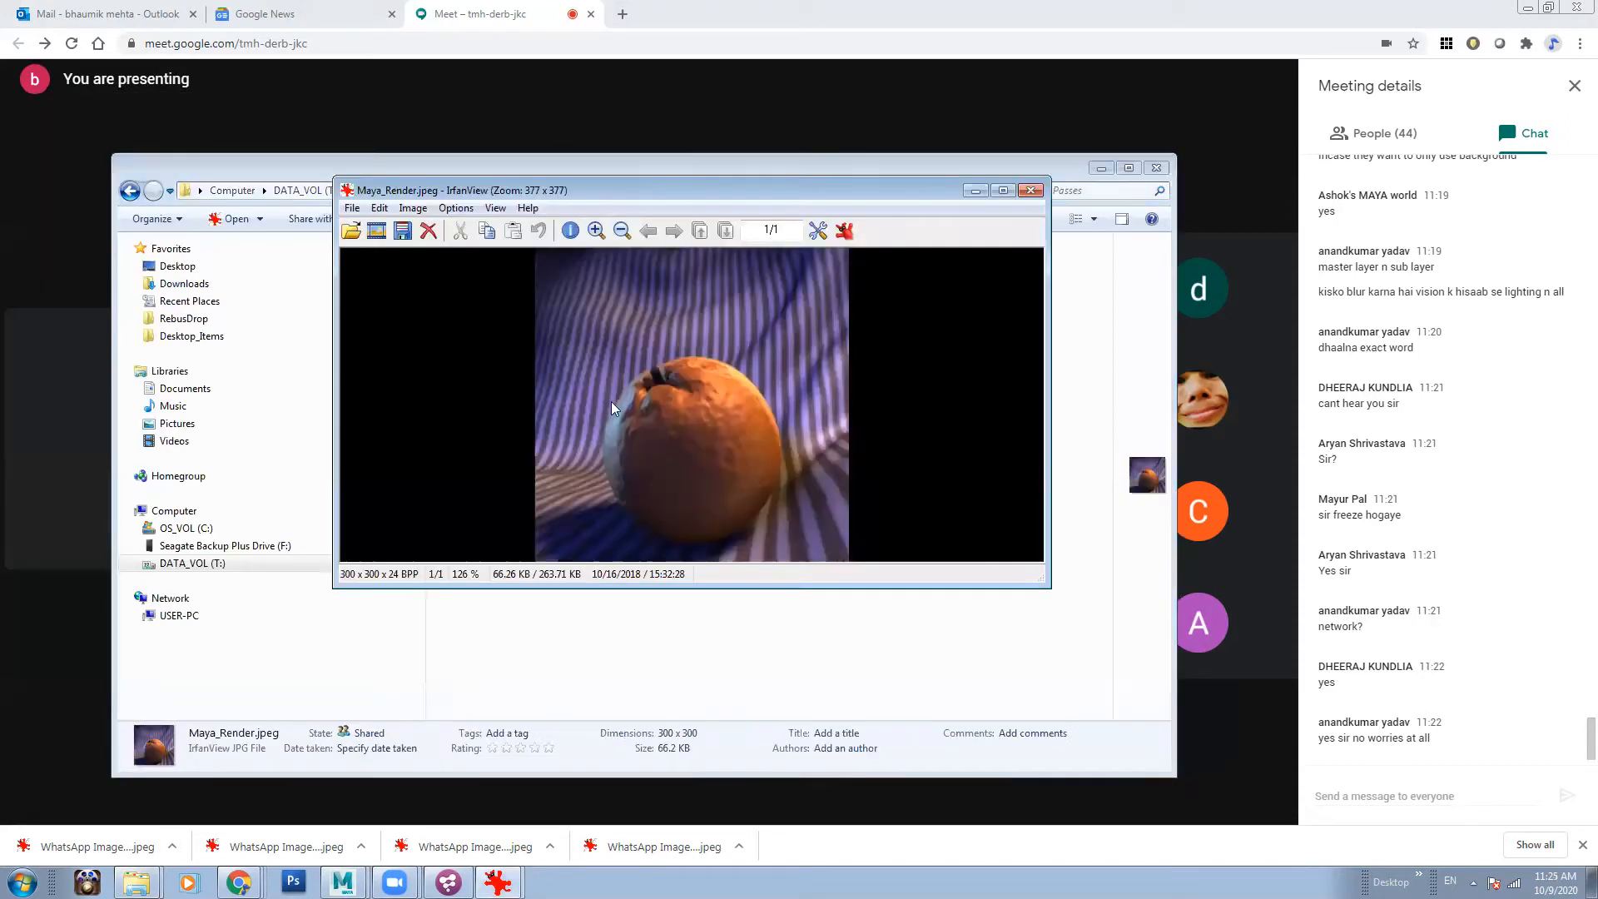
click(1030, 191)
click(447, 882)
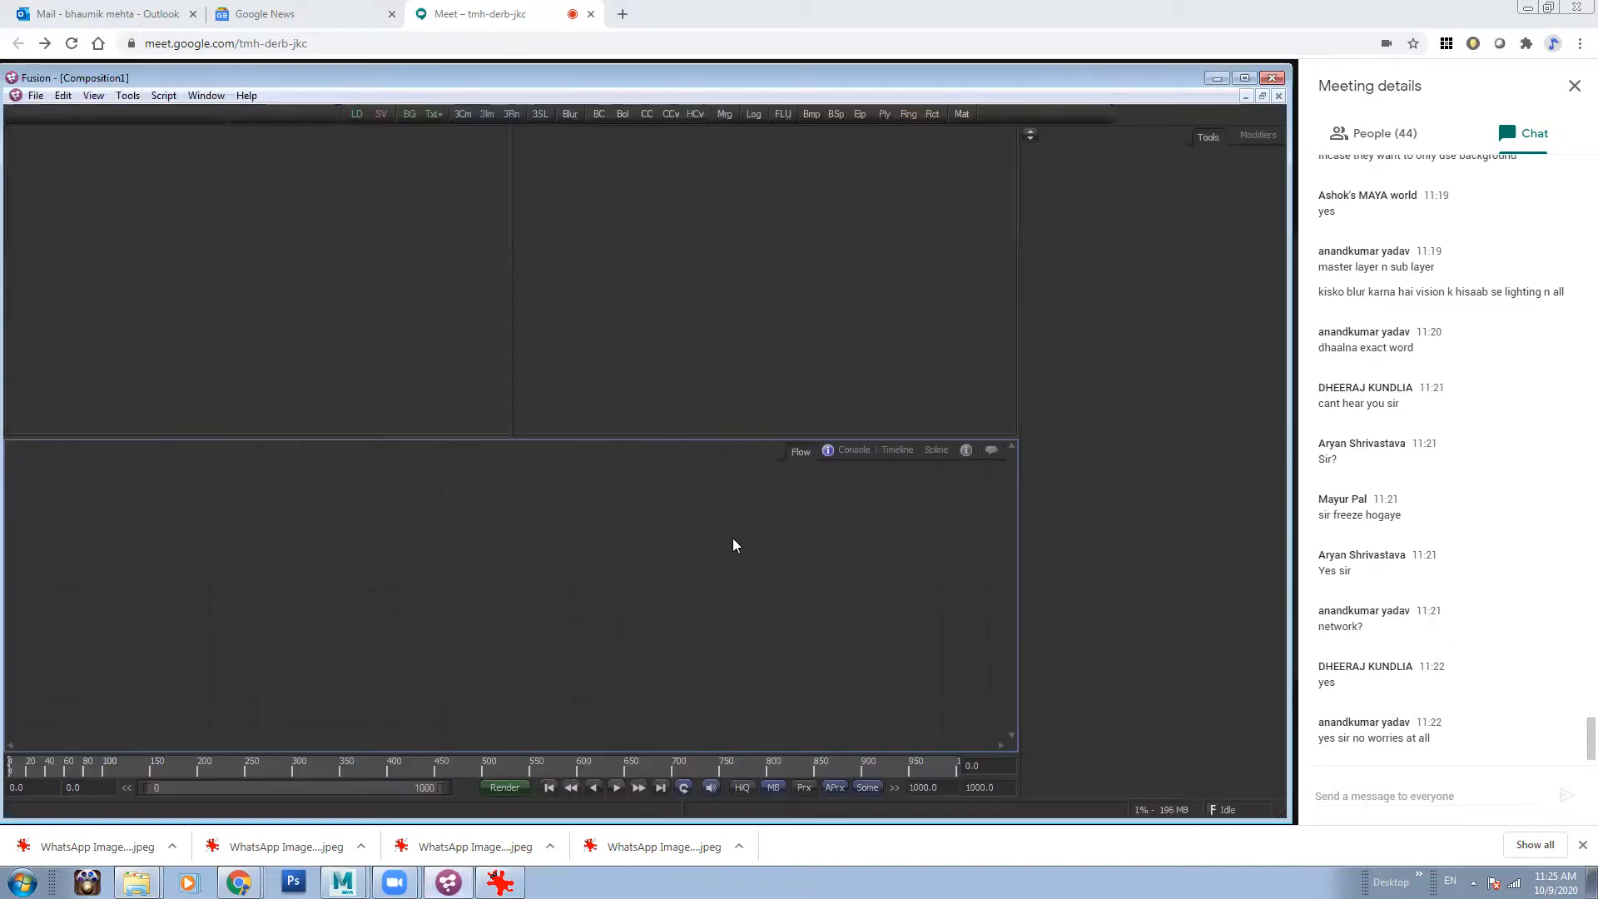
- Switch to the compositing layers browser window, close its ArtStation page and minimize the window
mouse_move(239, 881)
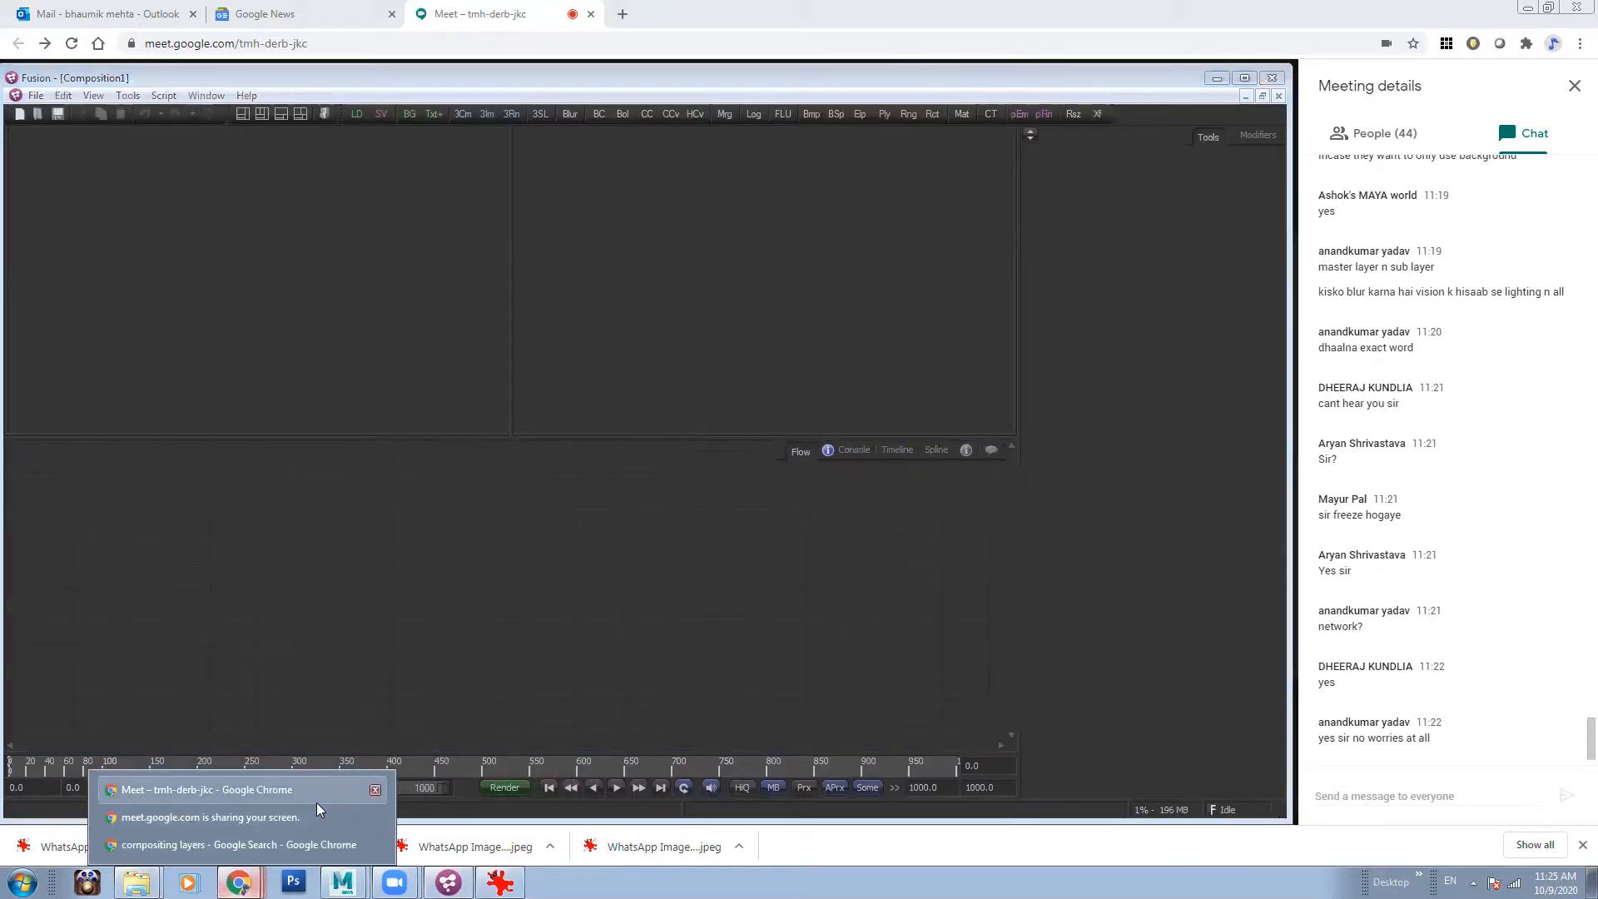
click(261, 844)
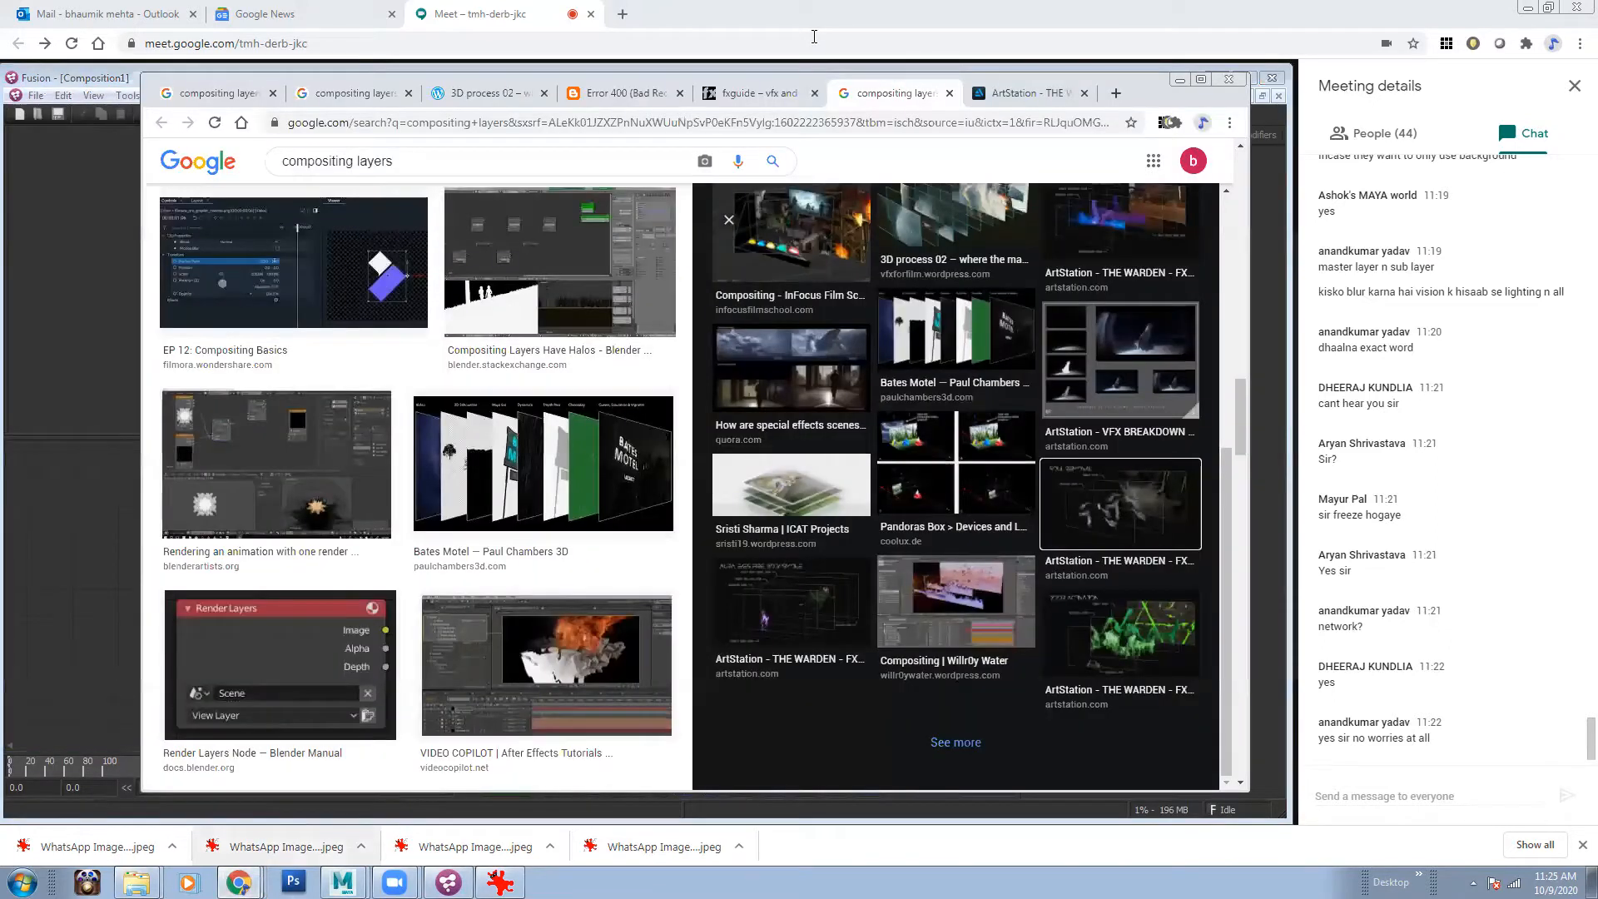
click(1027, 92)
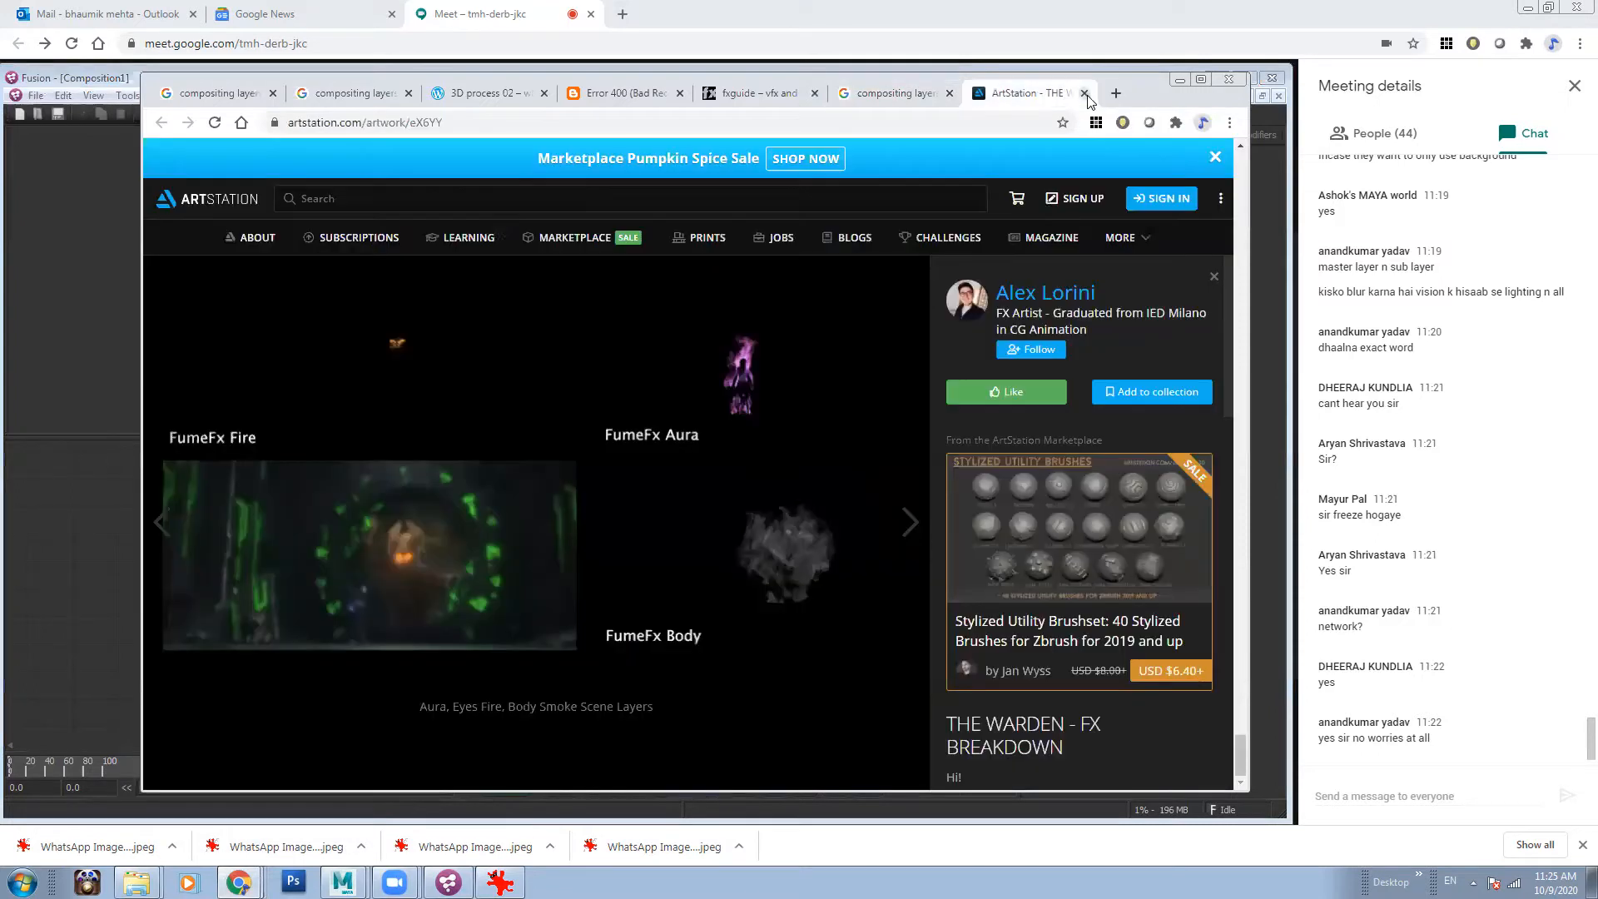
click(1084, 92)
click(1179, 80)
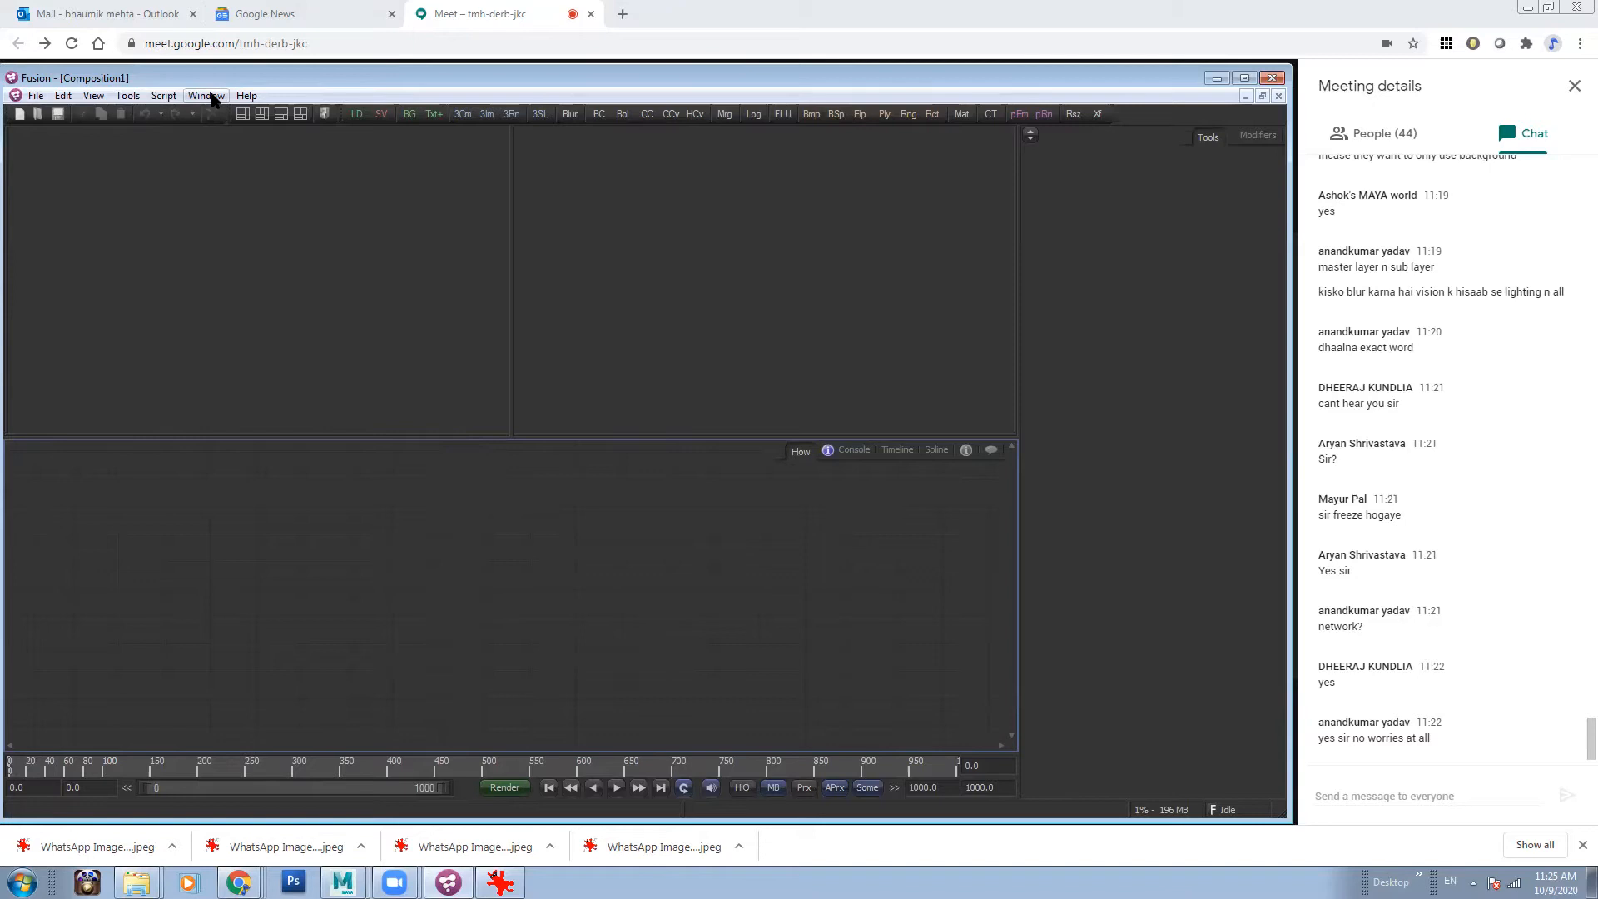
- Reposition the Fusion window over the meeting page, beside the chat
drag(682, 80, 742, 303)
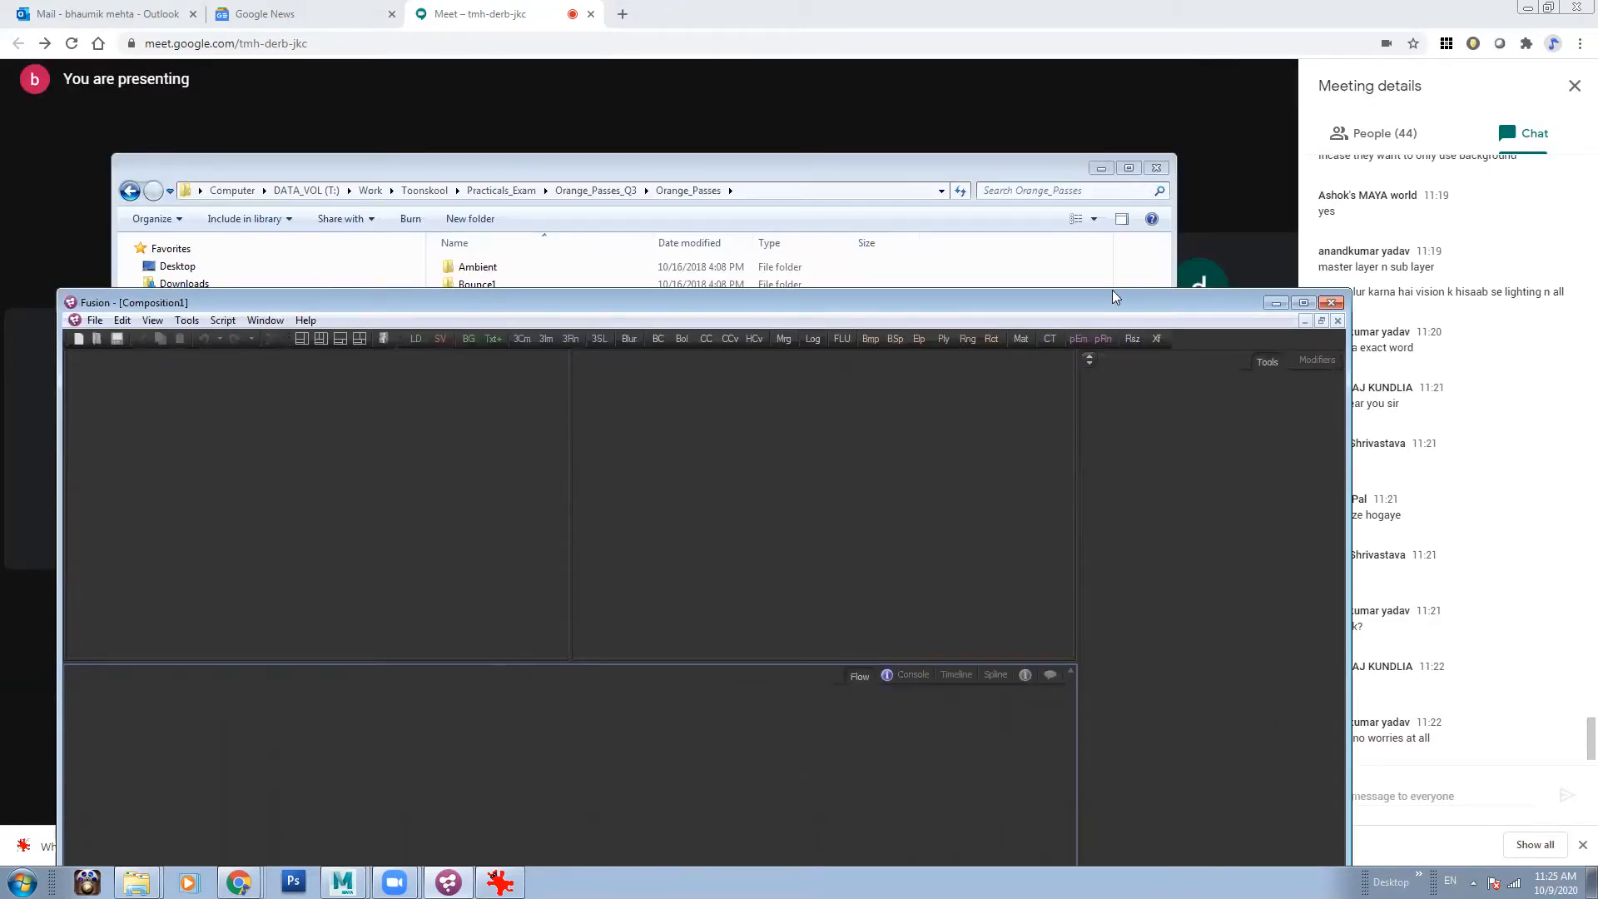
drag(1111, 297, 1051, 81)
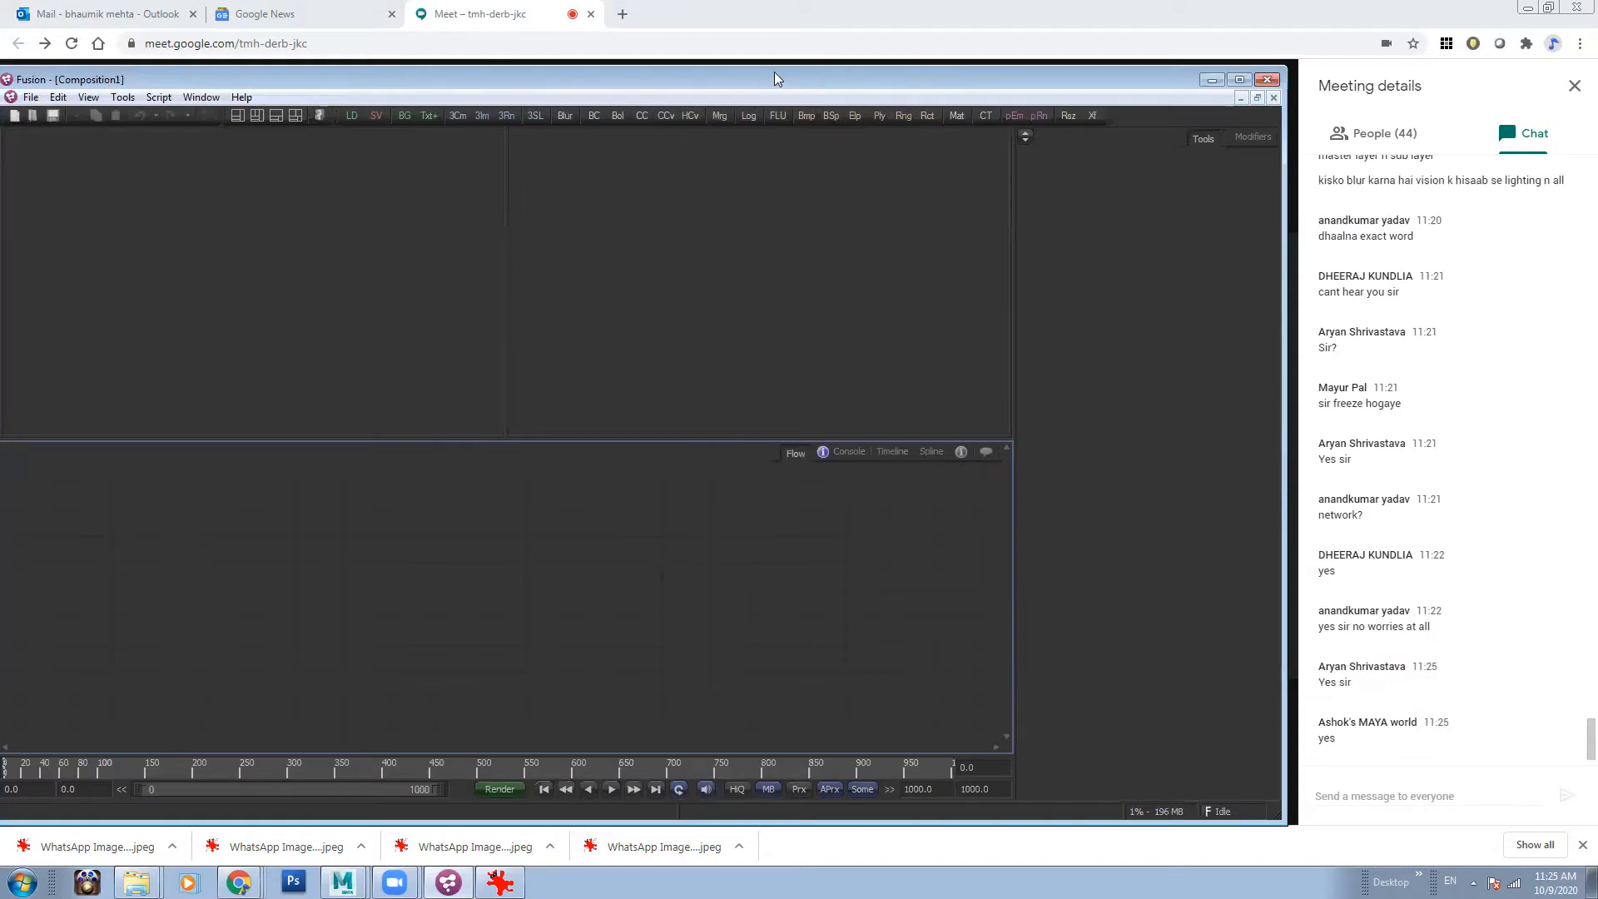
drag(764, 79, 780, 62)
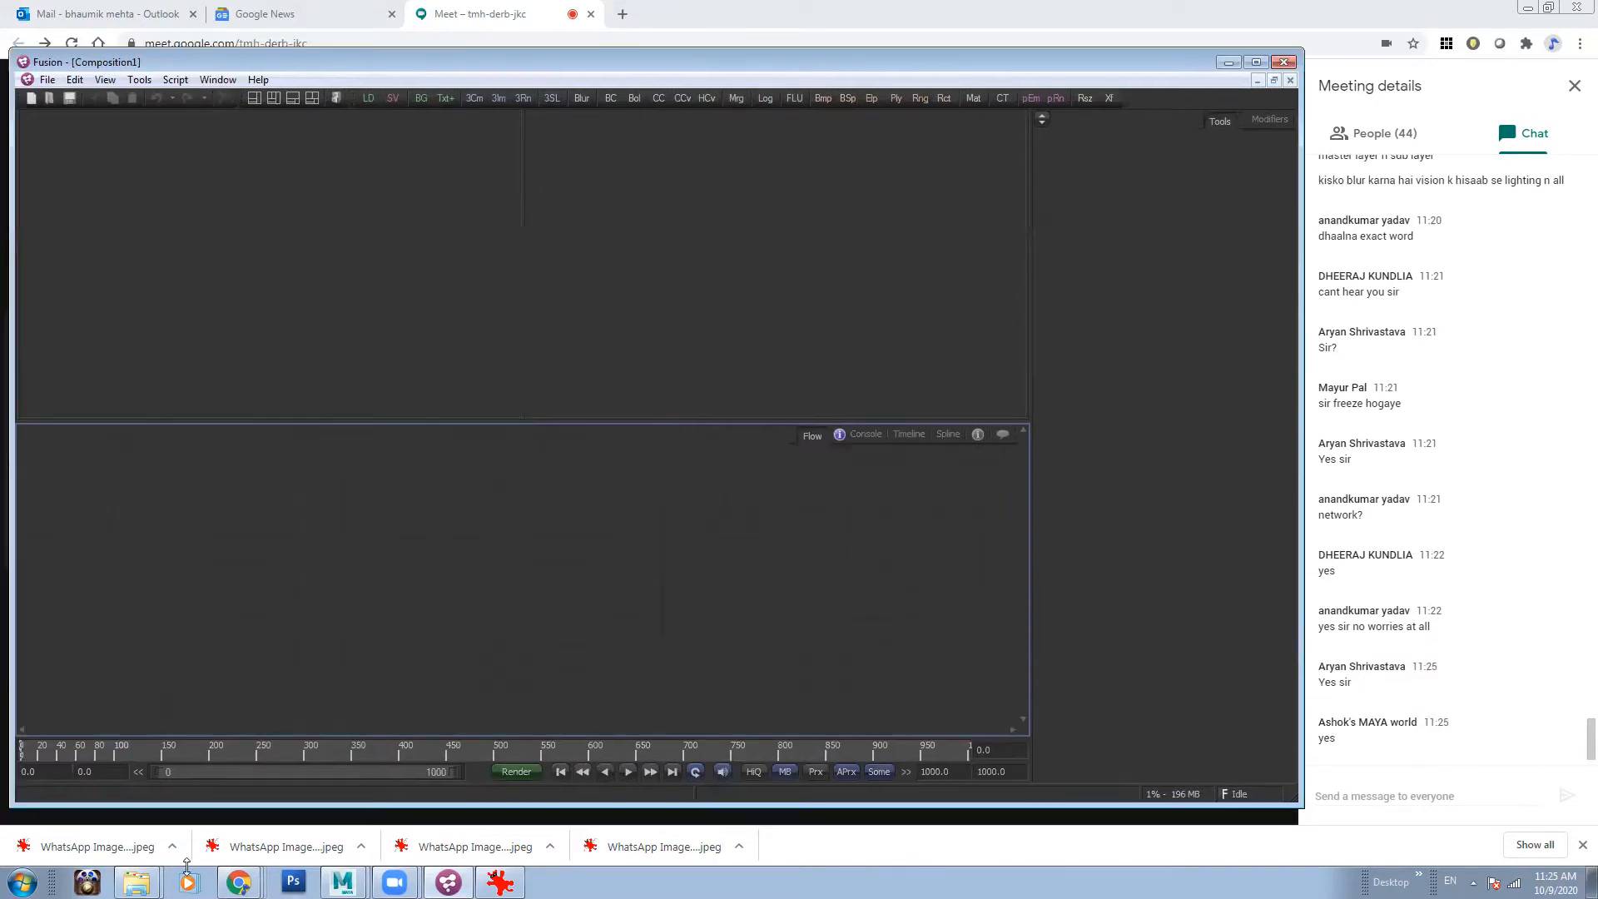
- Bring the Orange_Passes folder window in front of Fusion and move it lower on the screen
click(137, 882)
click(136, 844)
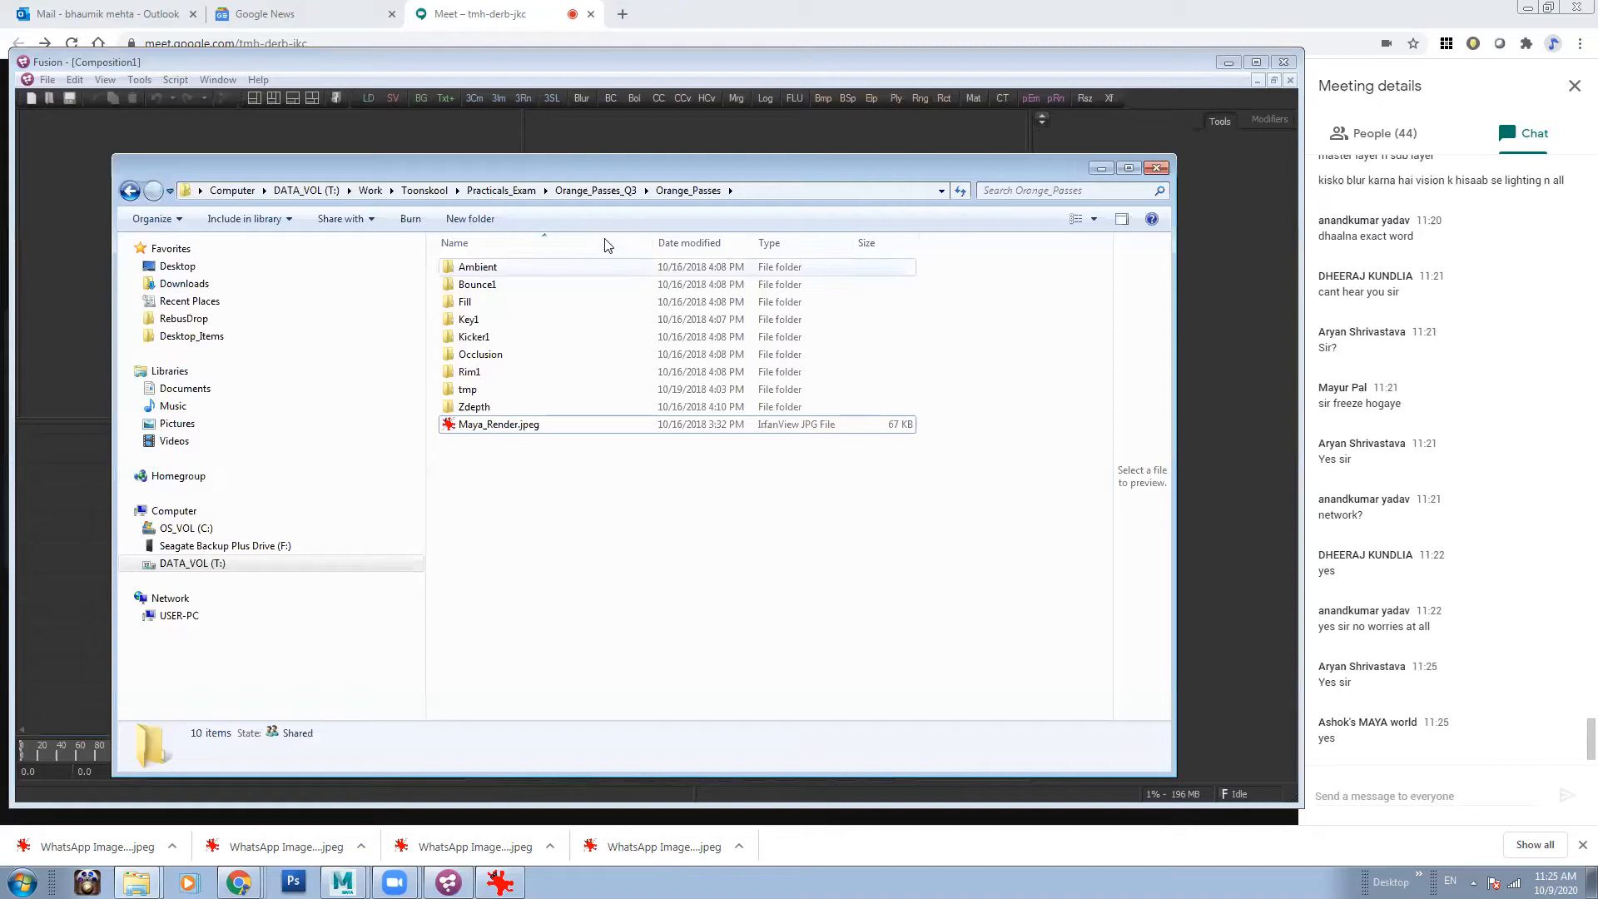
drag(599, 173, 653, 503)
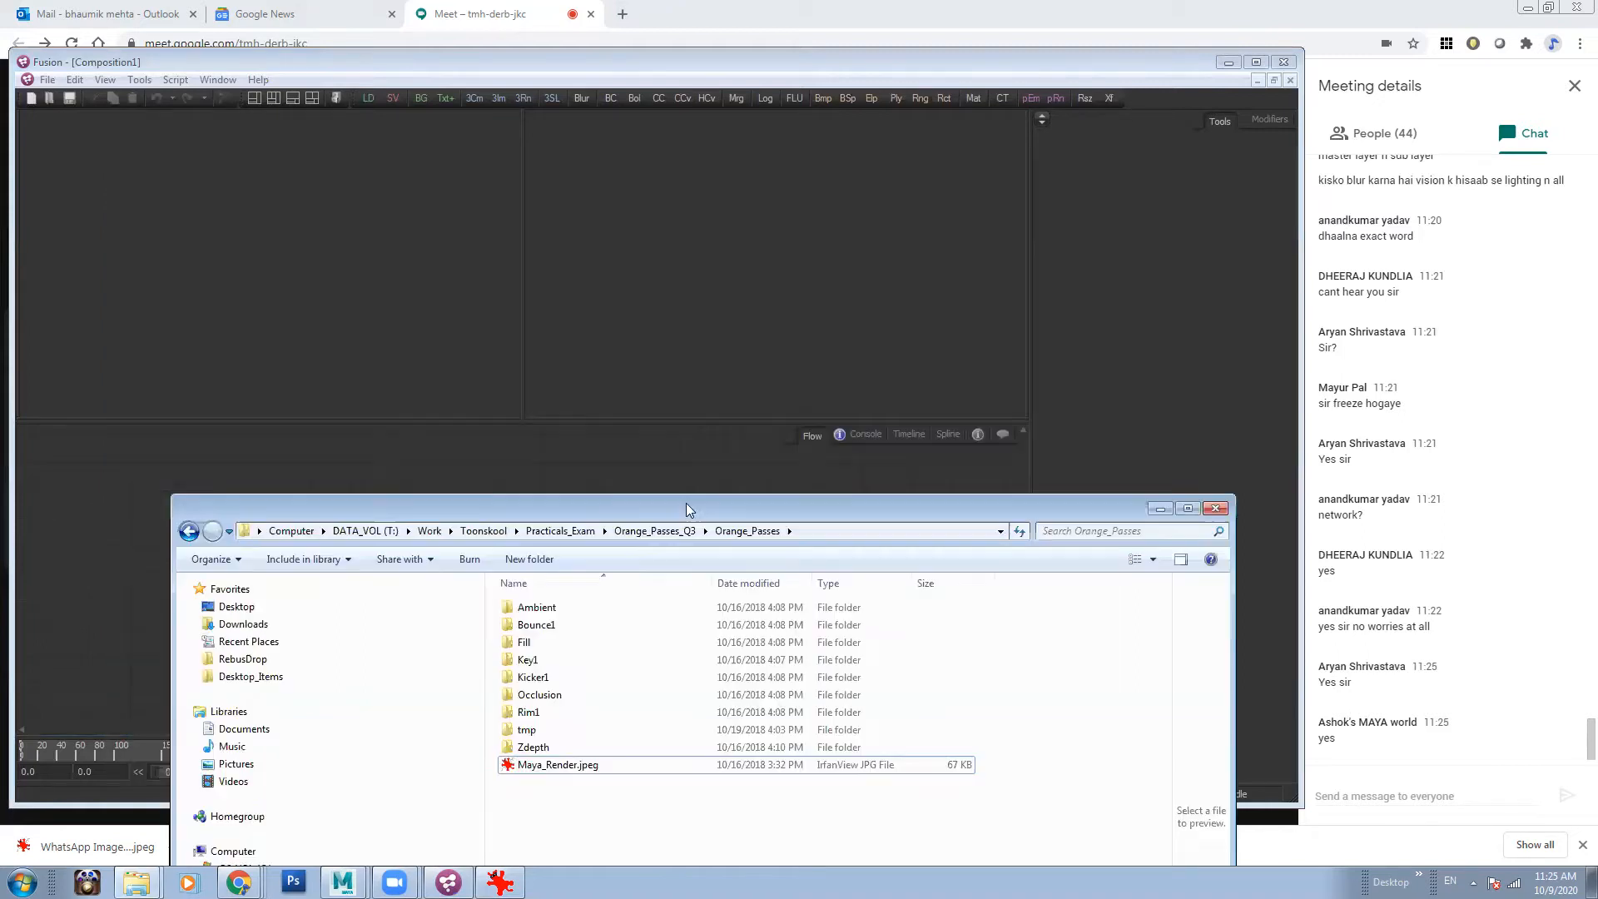
- Return to Fusion, narrow its window slightly and reposition it beside the meeting chat
click(310, 275)
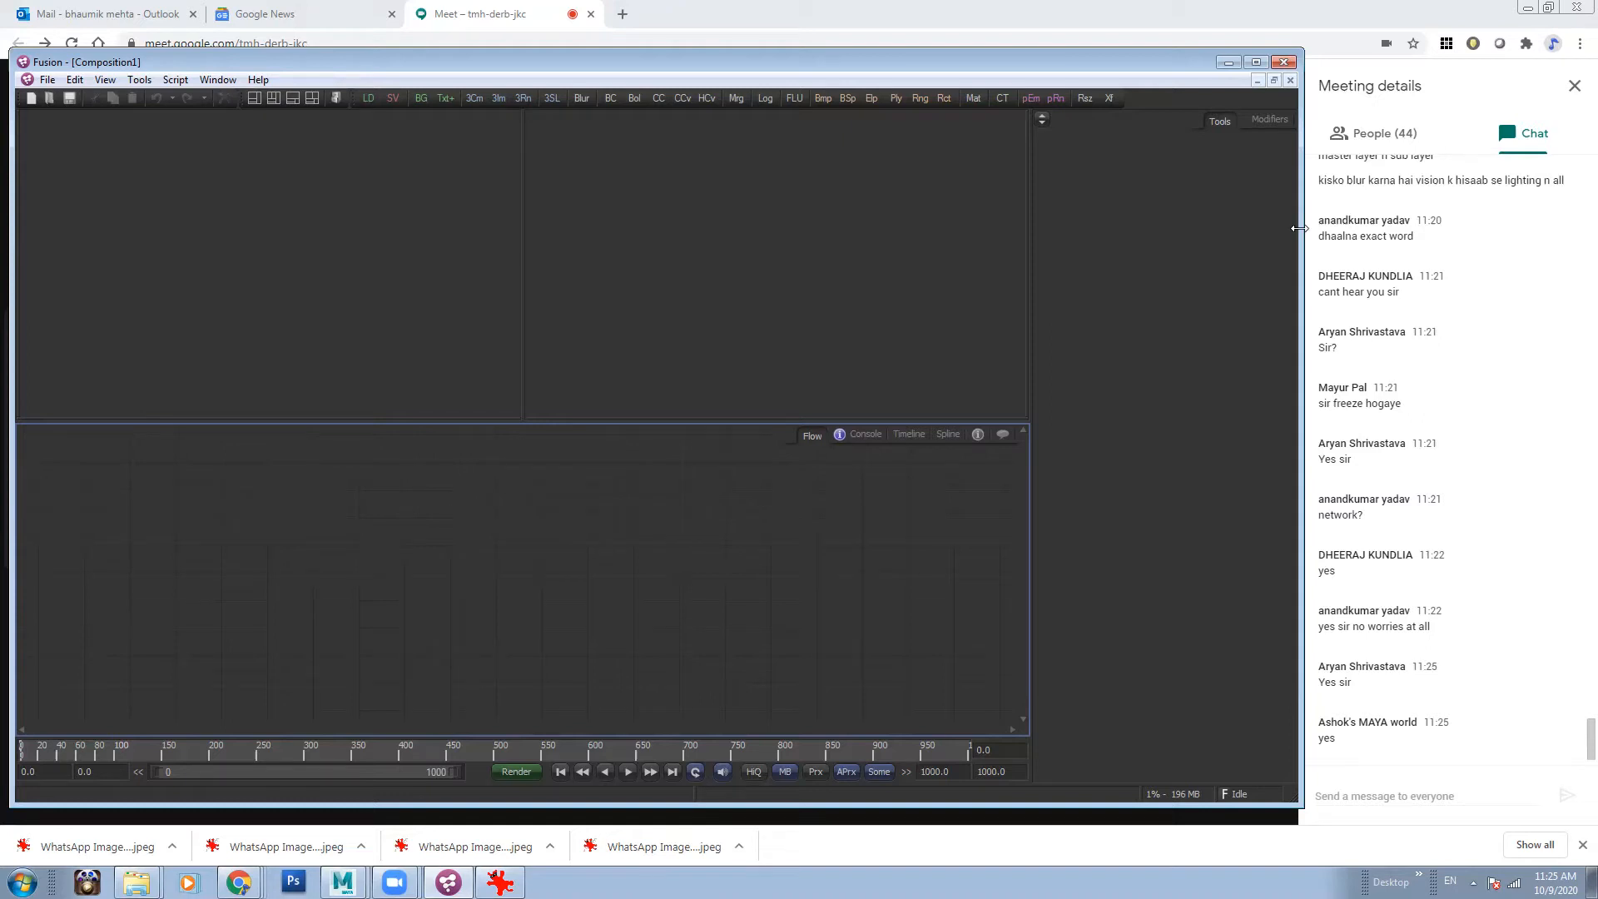
drag(1298, 228, 1289, 228)
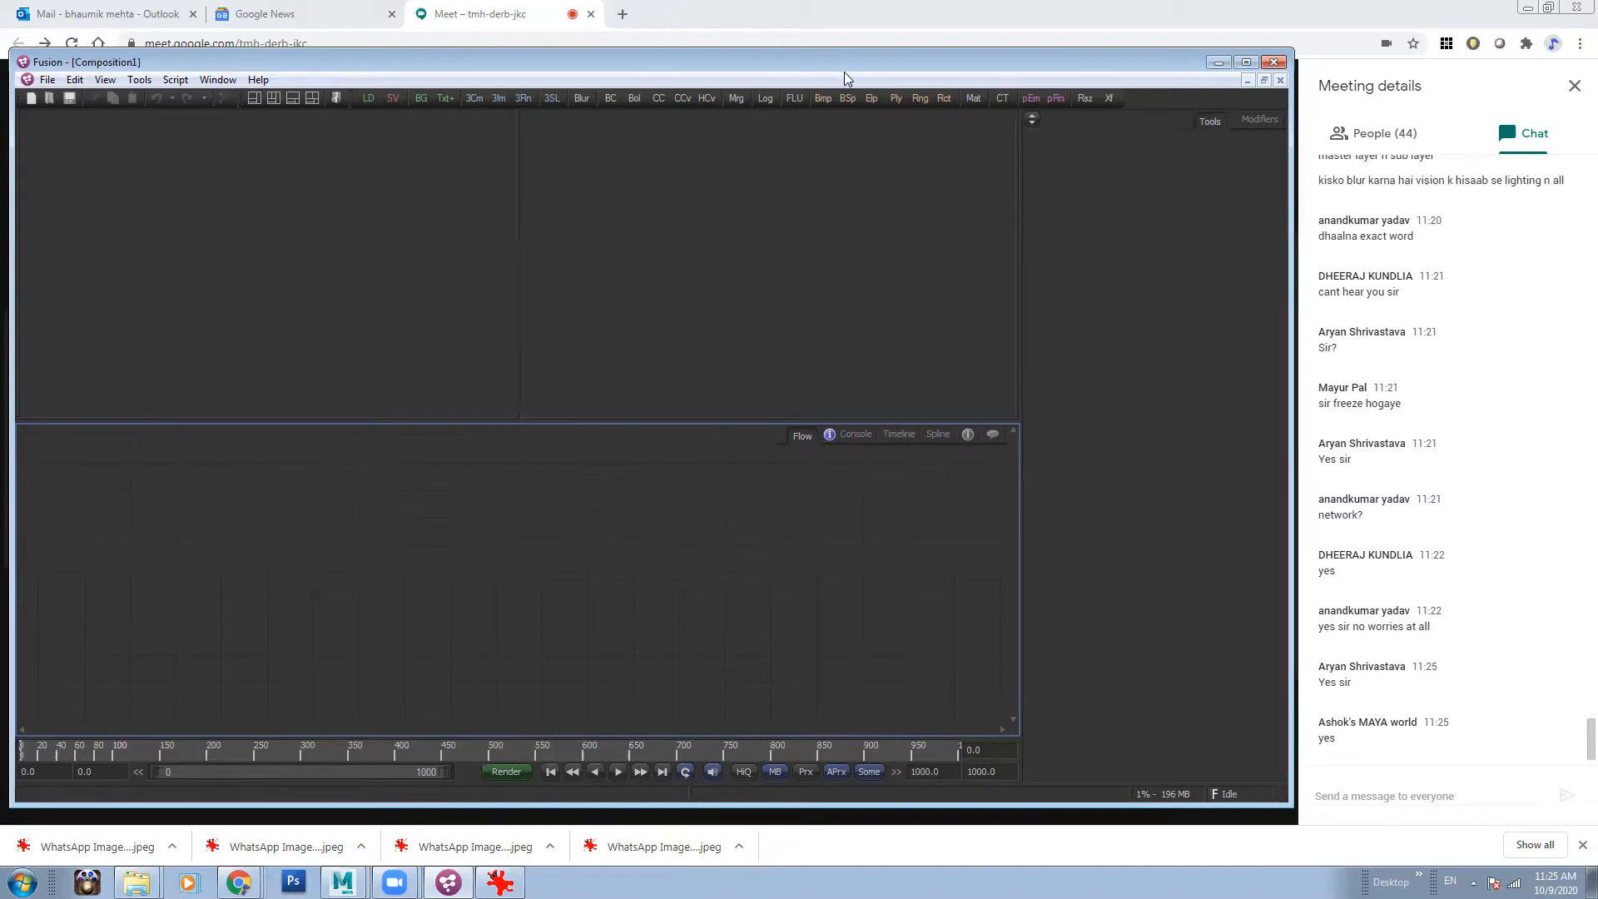
drag(845, 60, 842, 74)
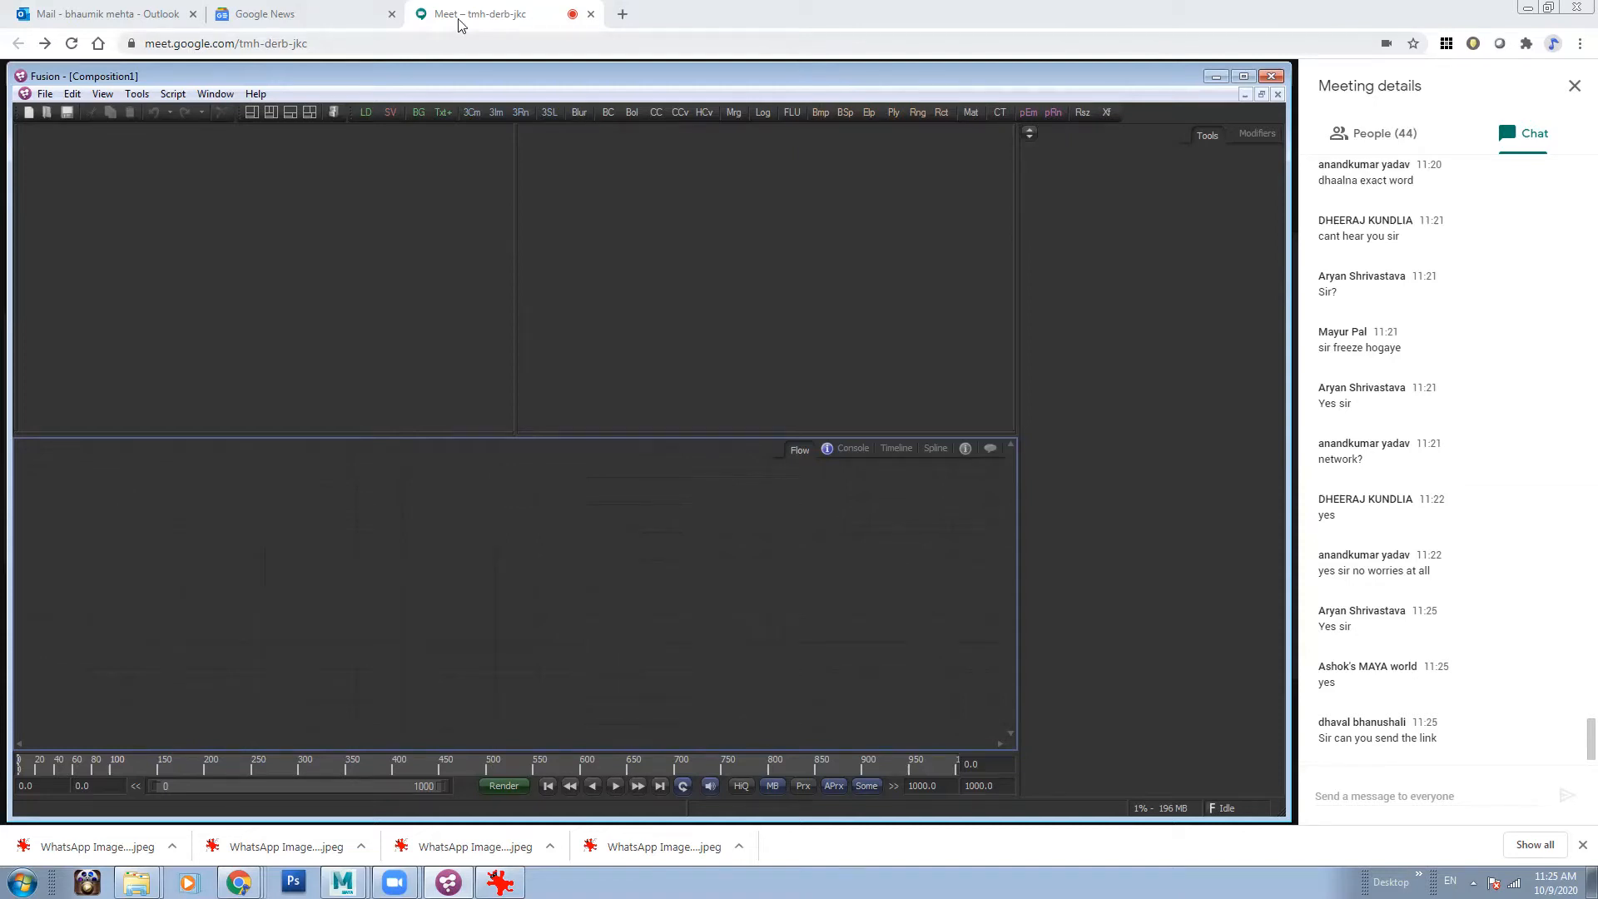
- Search Google for getintopc in a new browser tab and open the Get Into PC website
click(489, 27)
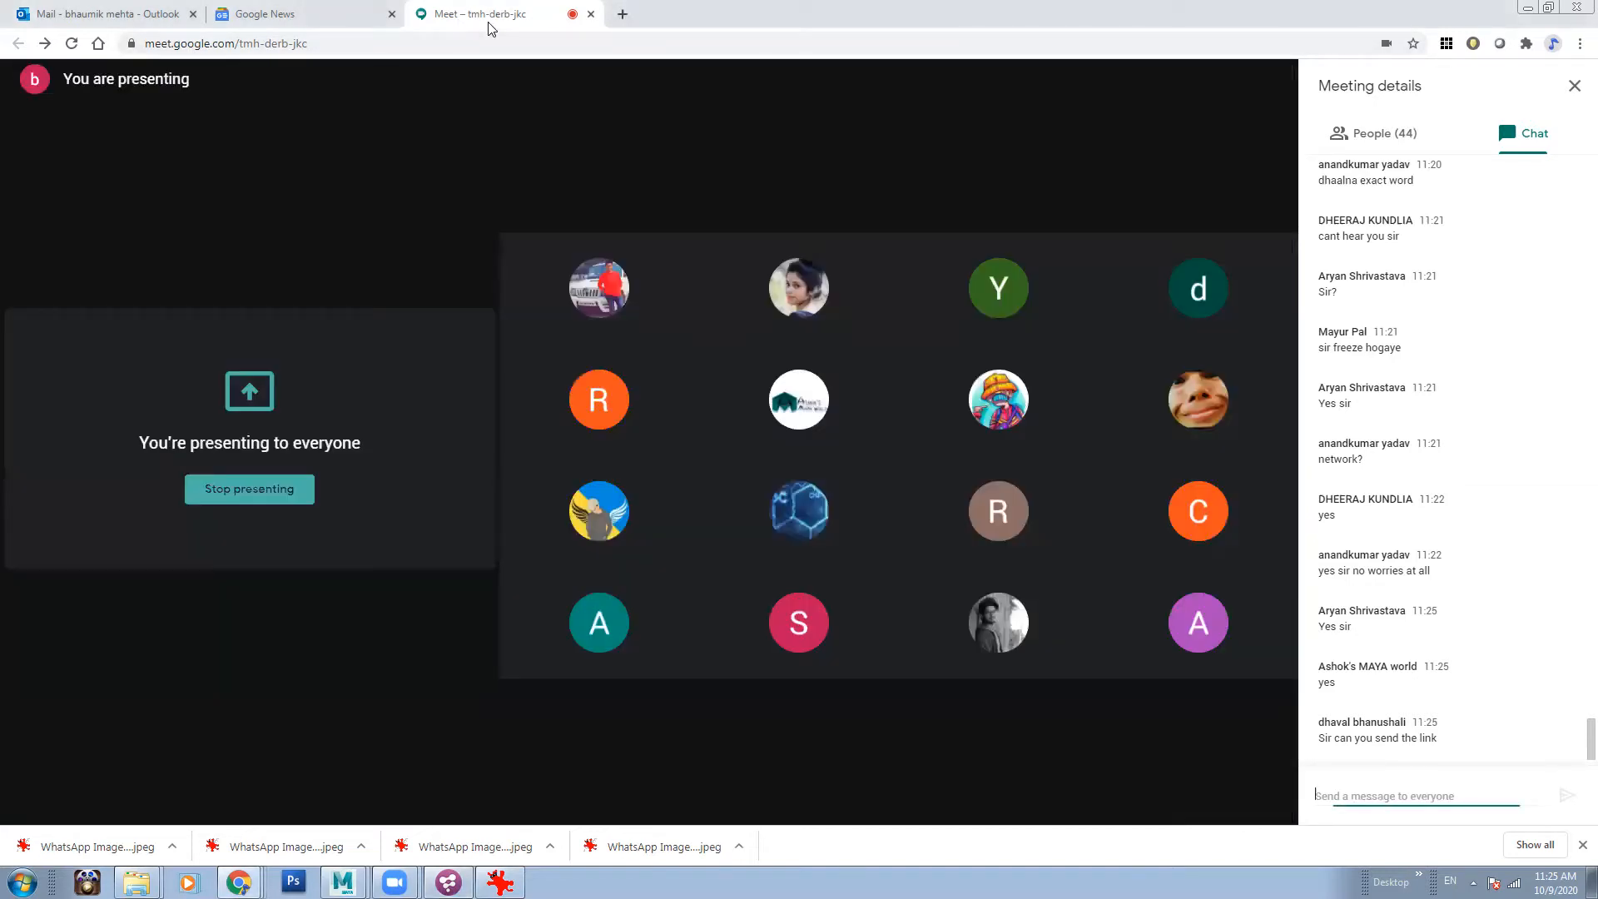
click(622, 14)
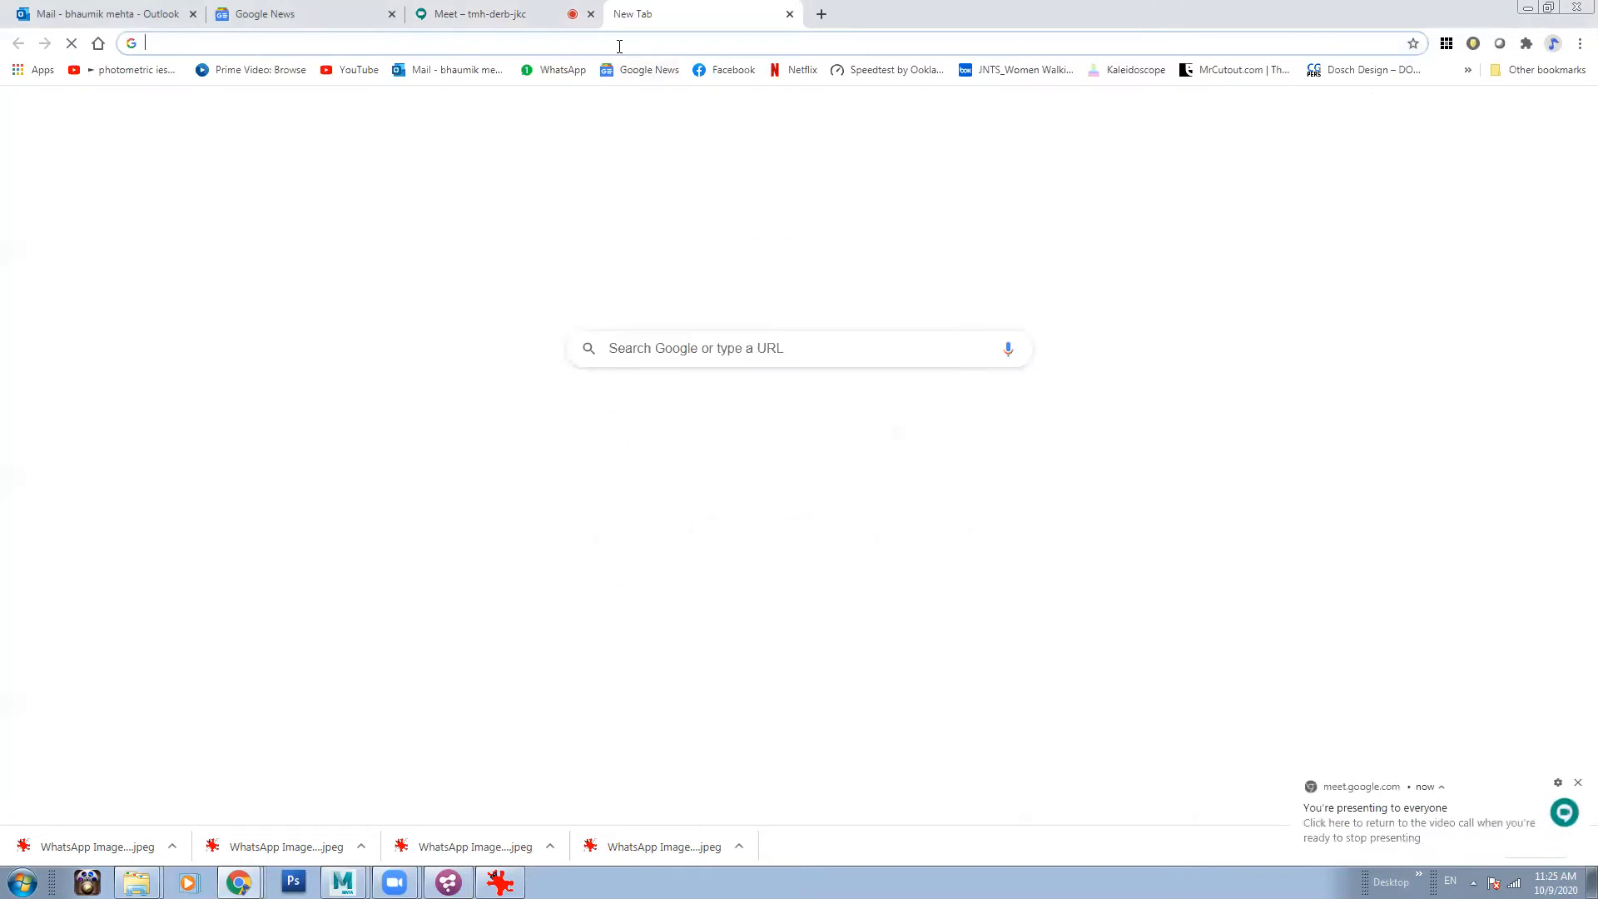
text(getinpc)
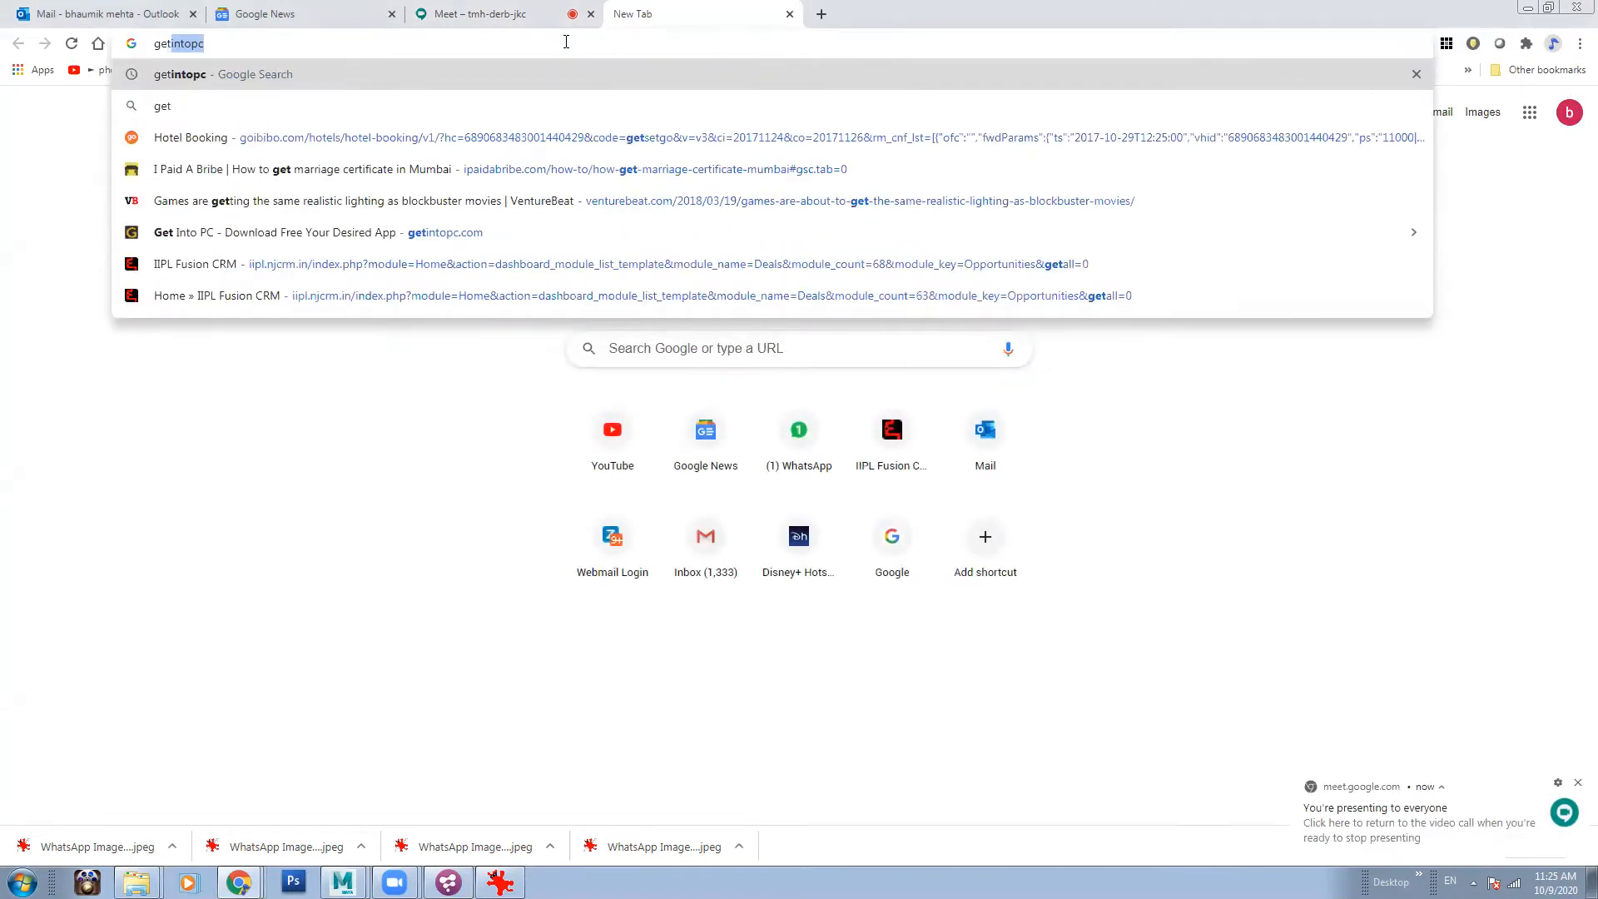
key(BackSpace)
key(BackSpace)
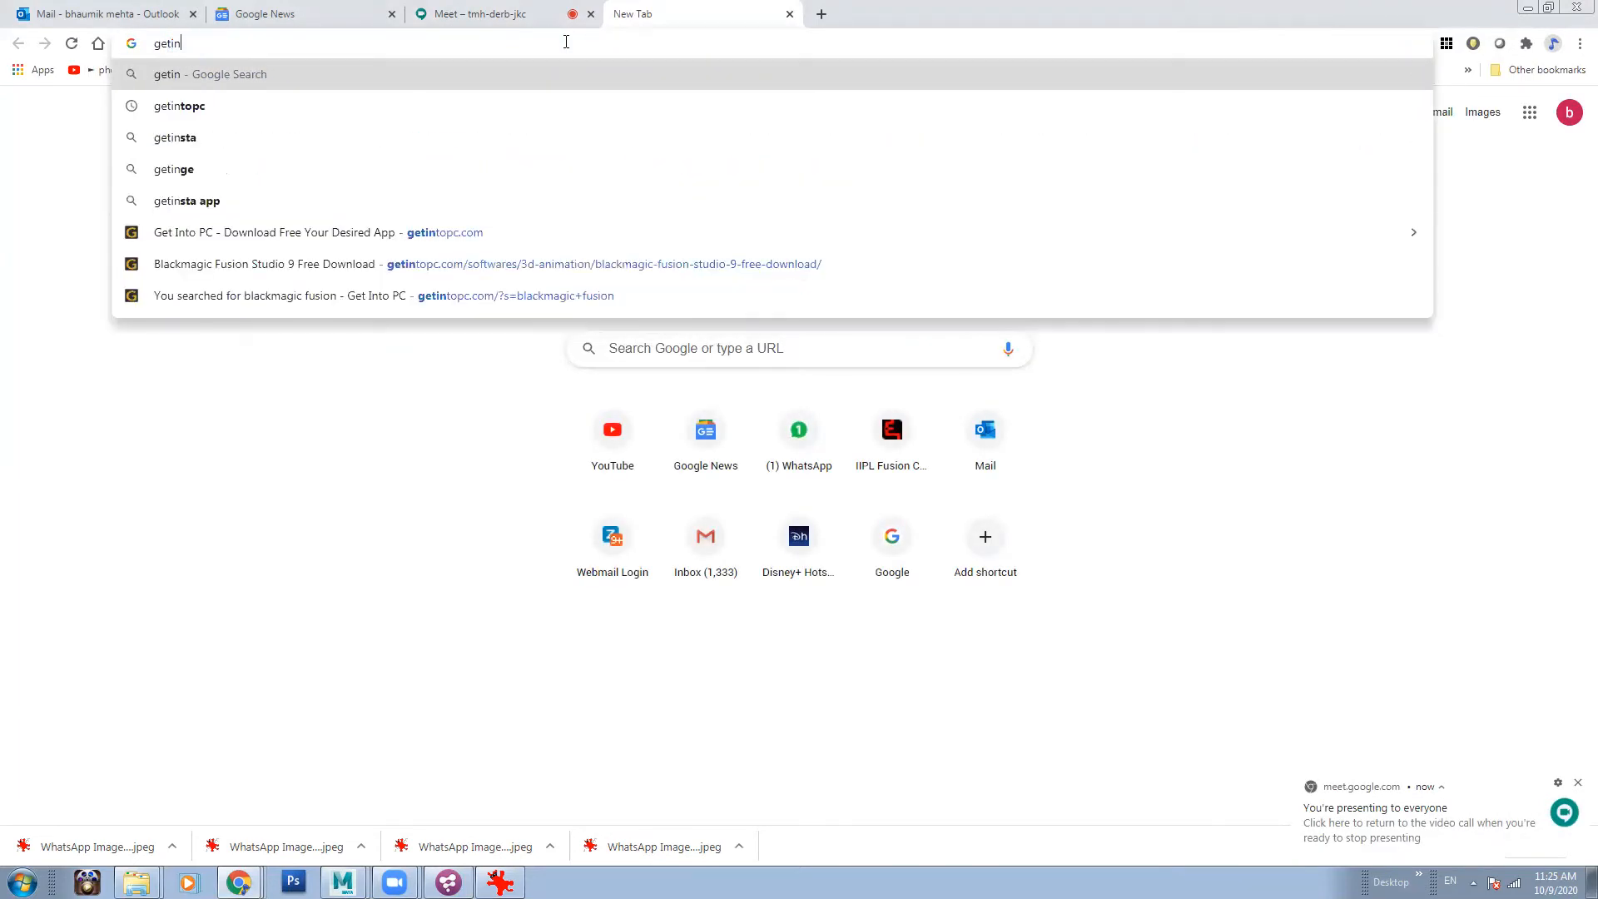
key(Down)
key(Return)
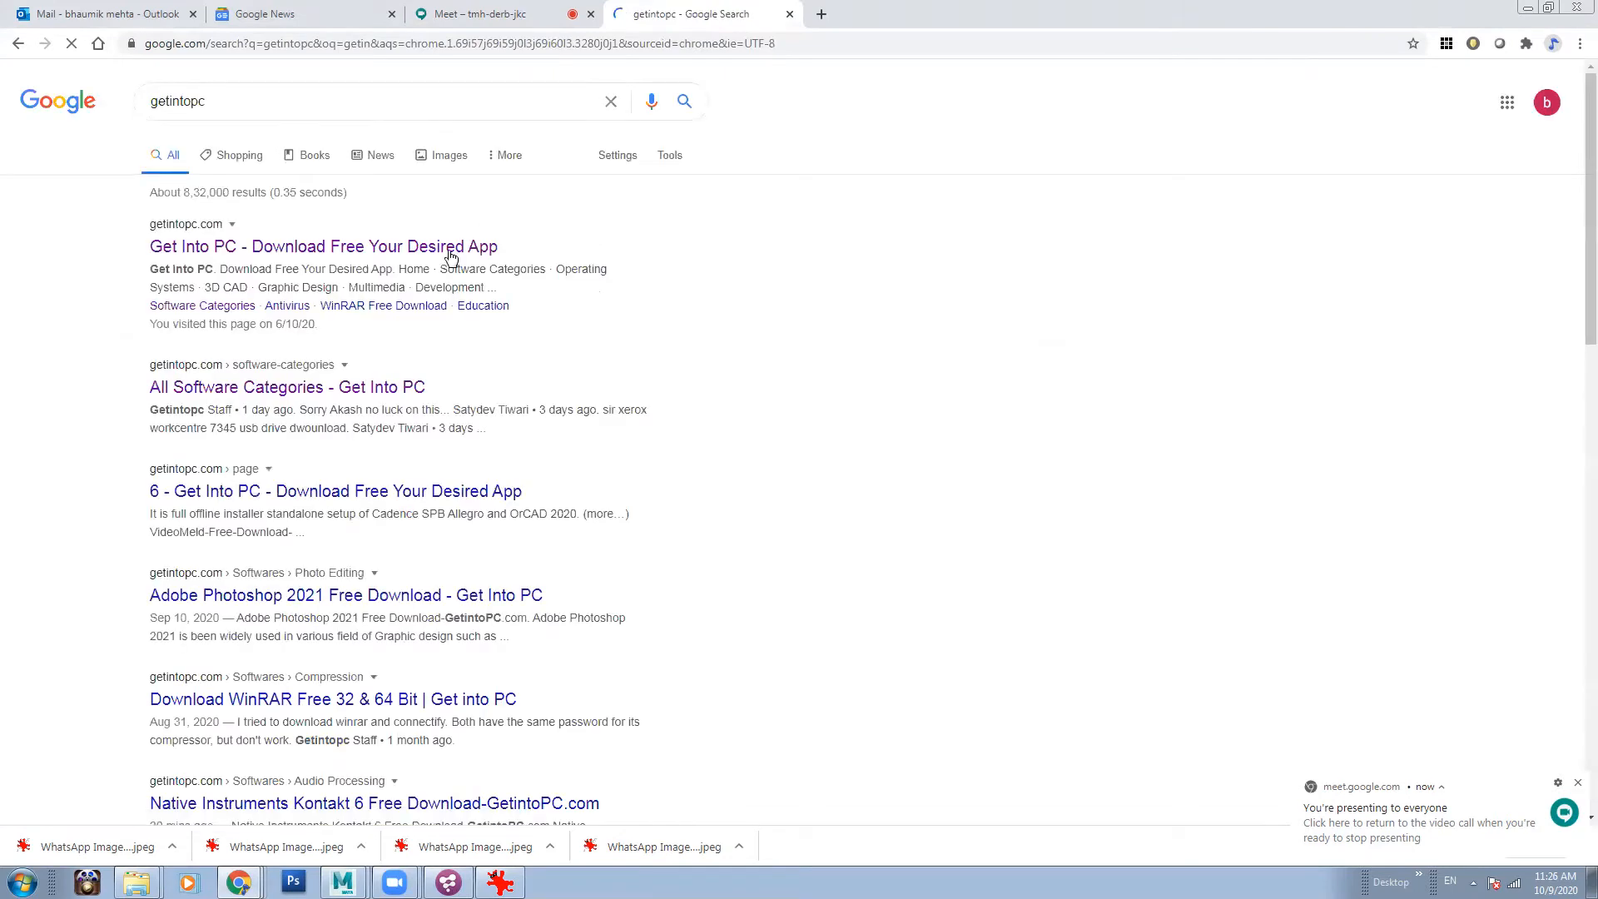
click(447, 248)
- Search the Get Into PC website for "fusion" and look through the results
click(1175, 291)
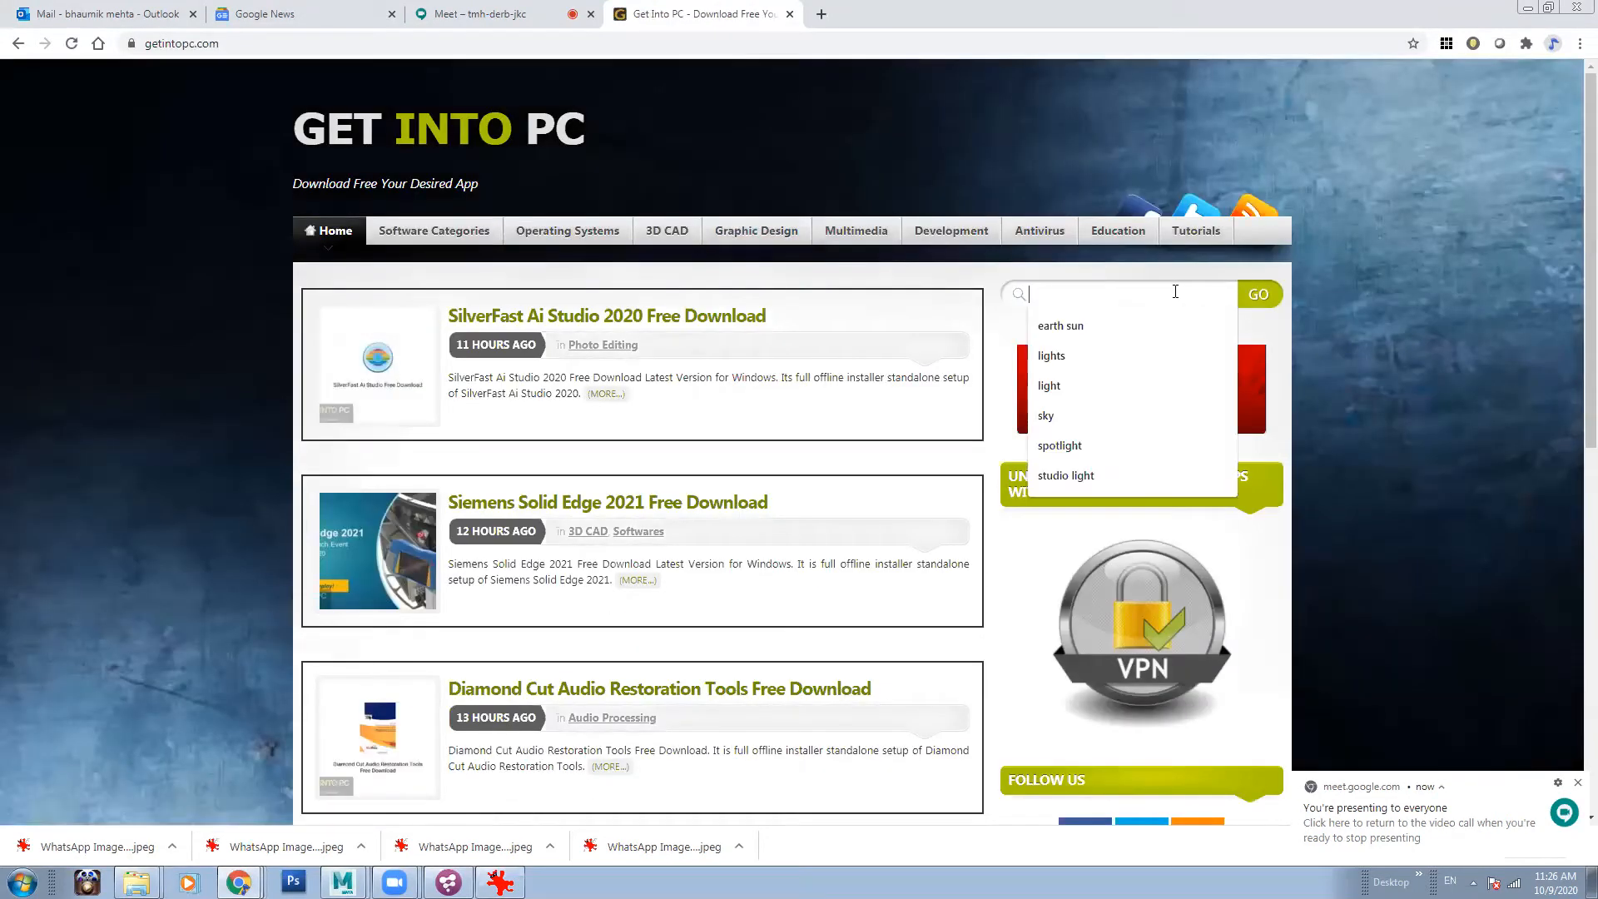
text(fusion)
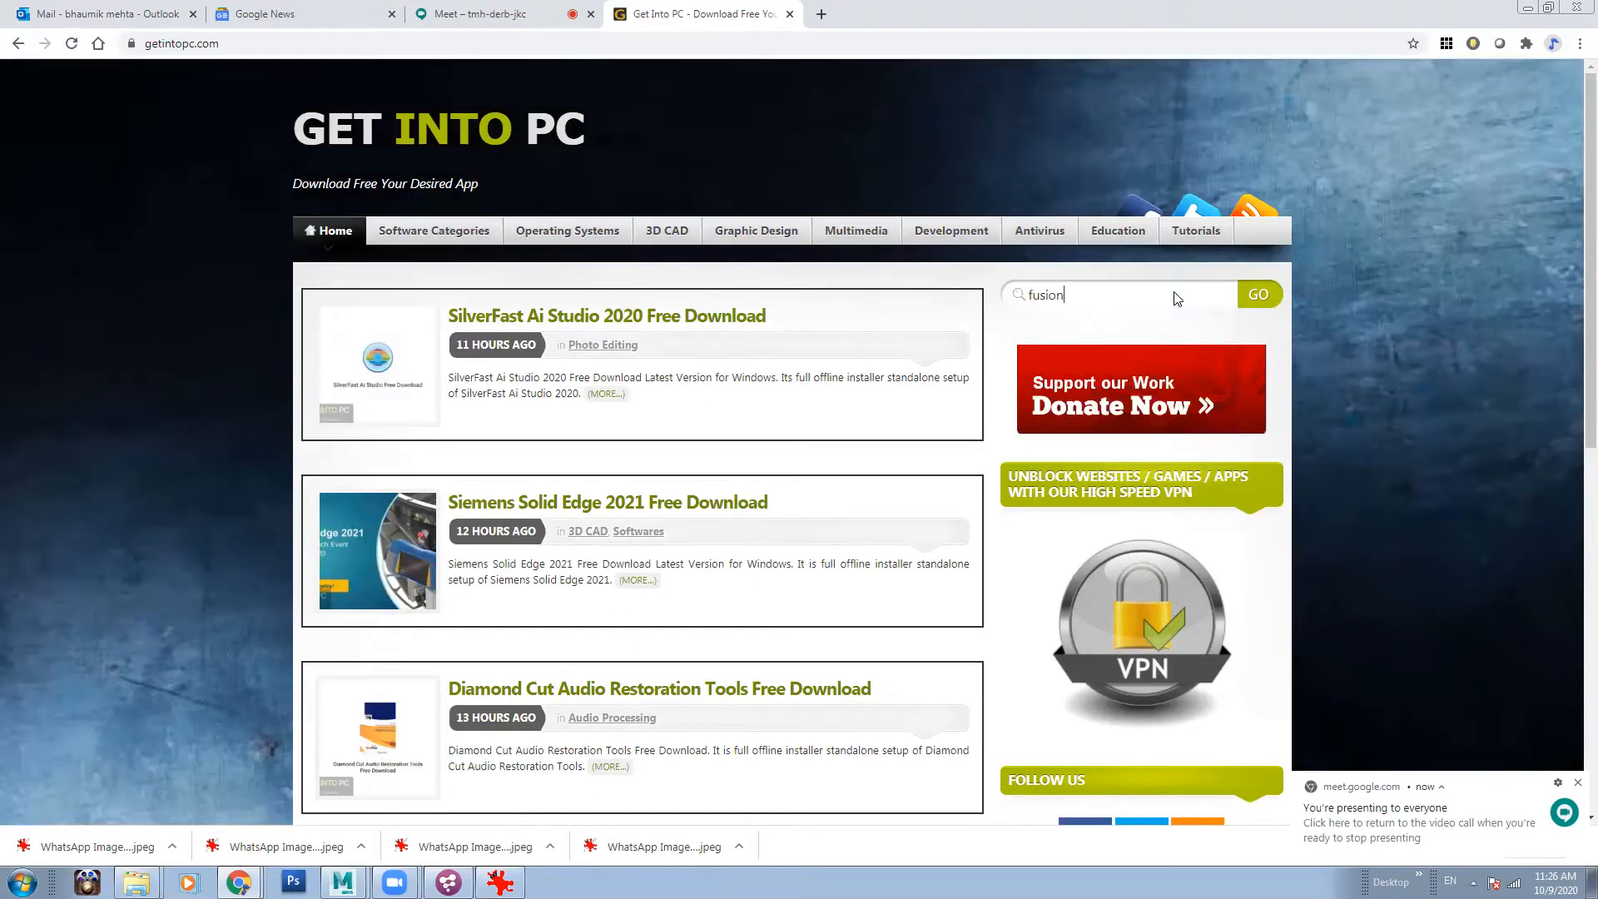
key(Return)
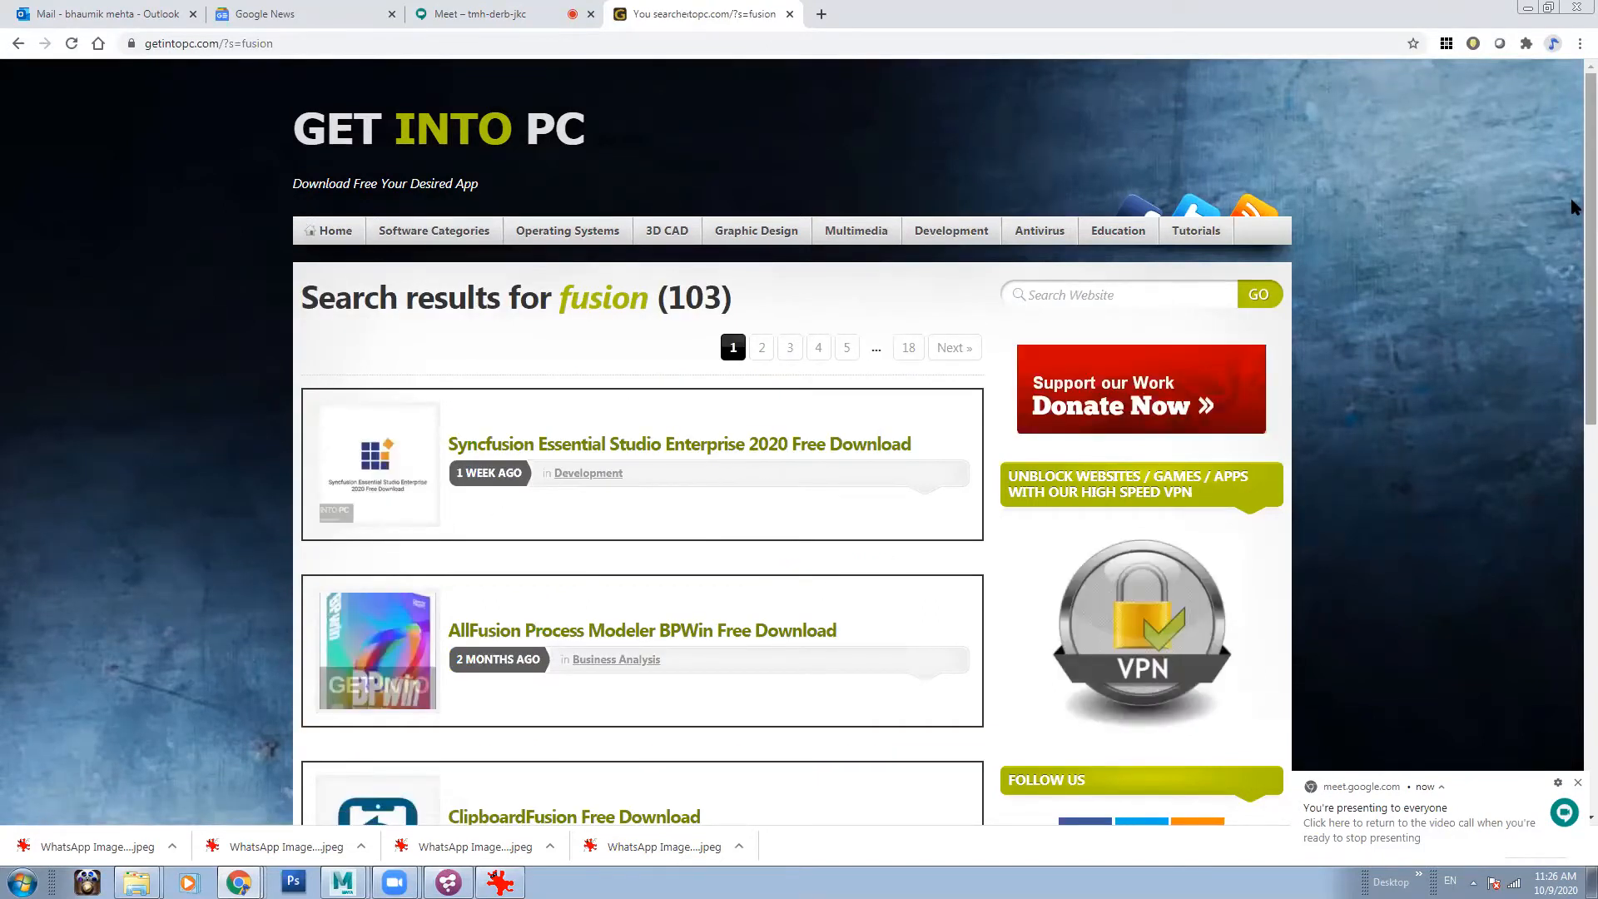
scroll(1573, 416, down, 6)
scroll(1572, 582, up, 10)
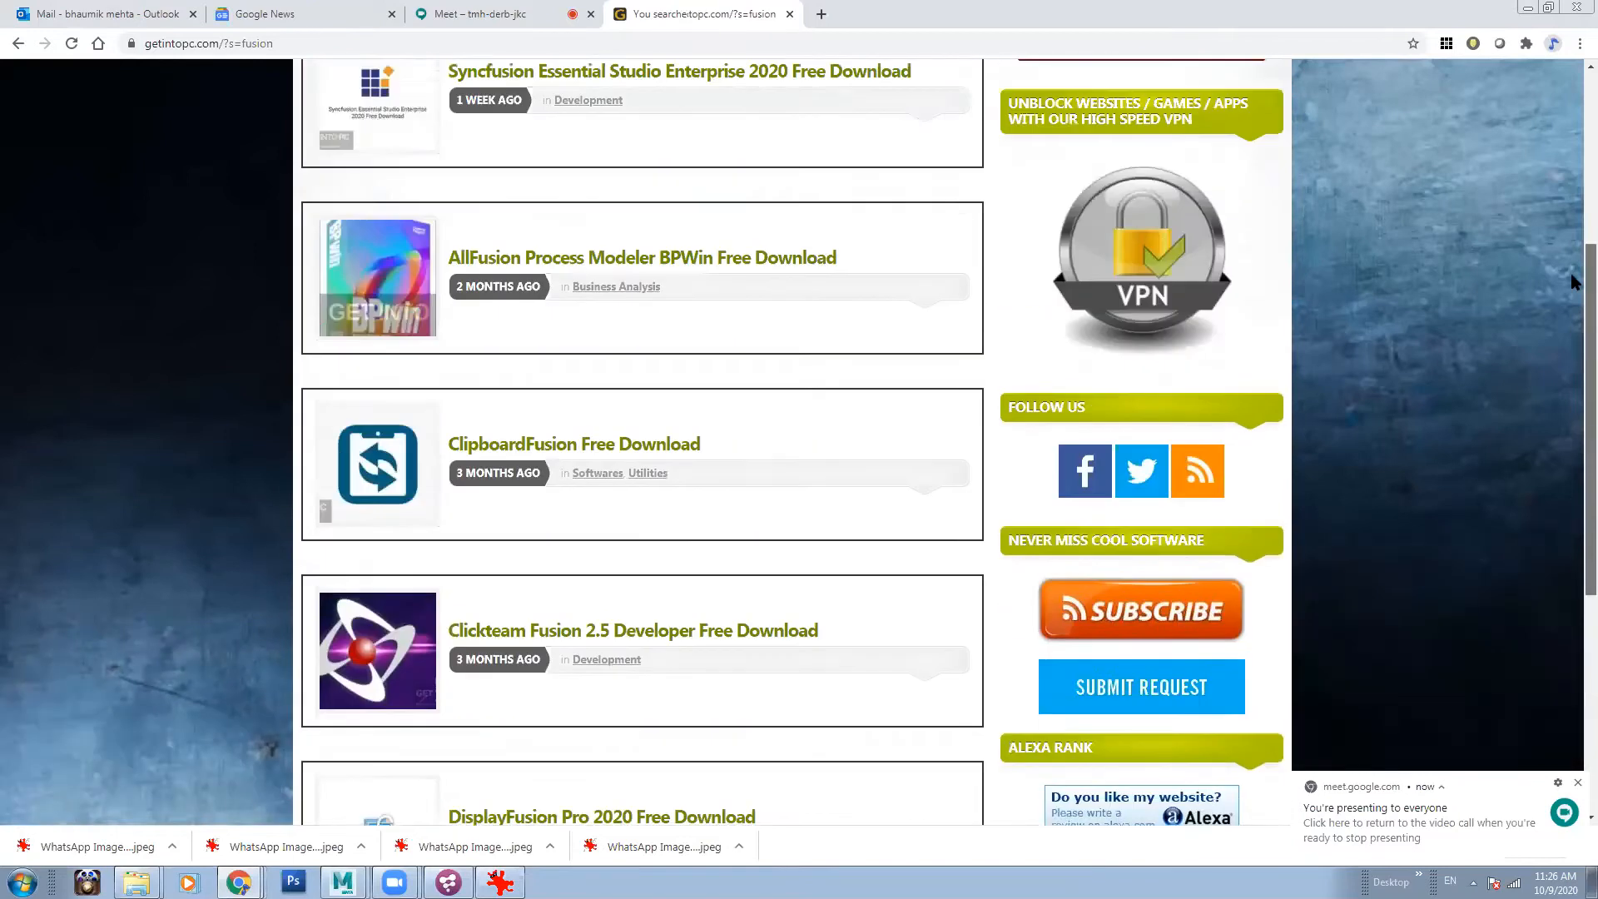
- Search the site for "blackmagic fusion" and open the Blackmagic Fusion Studio 9 download page in a new tab
click(1074, 296)
text(bla)
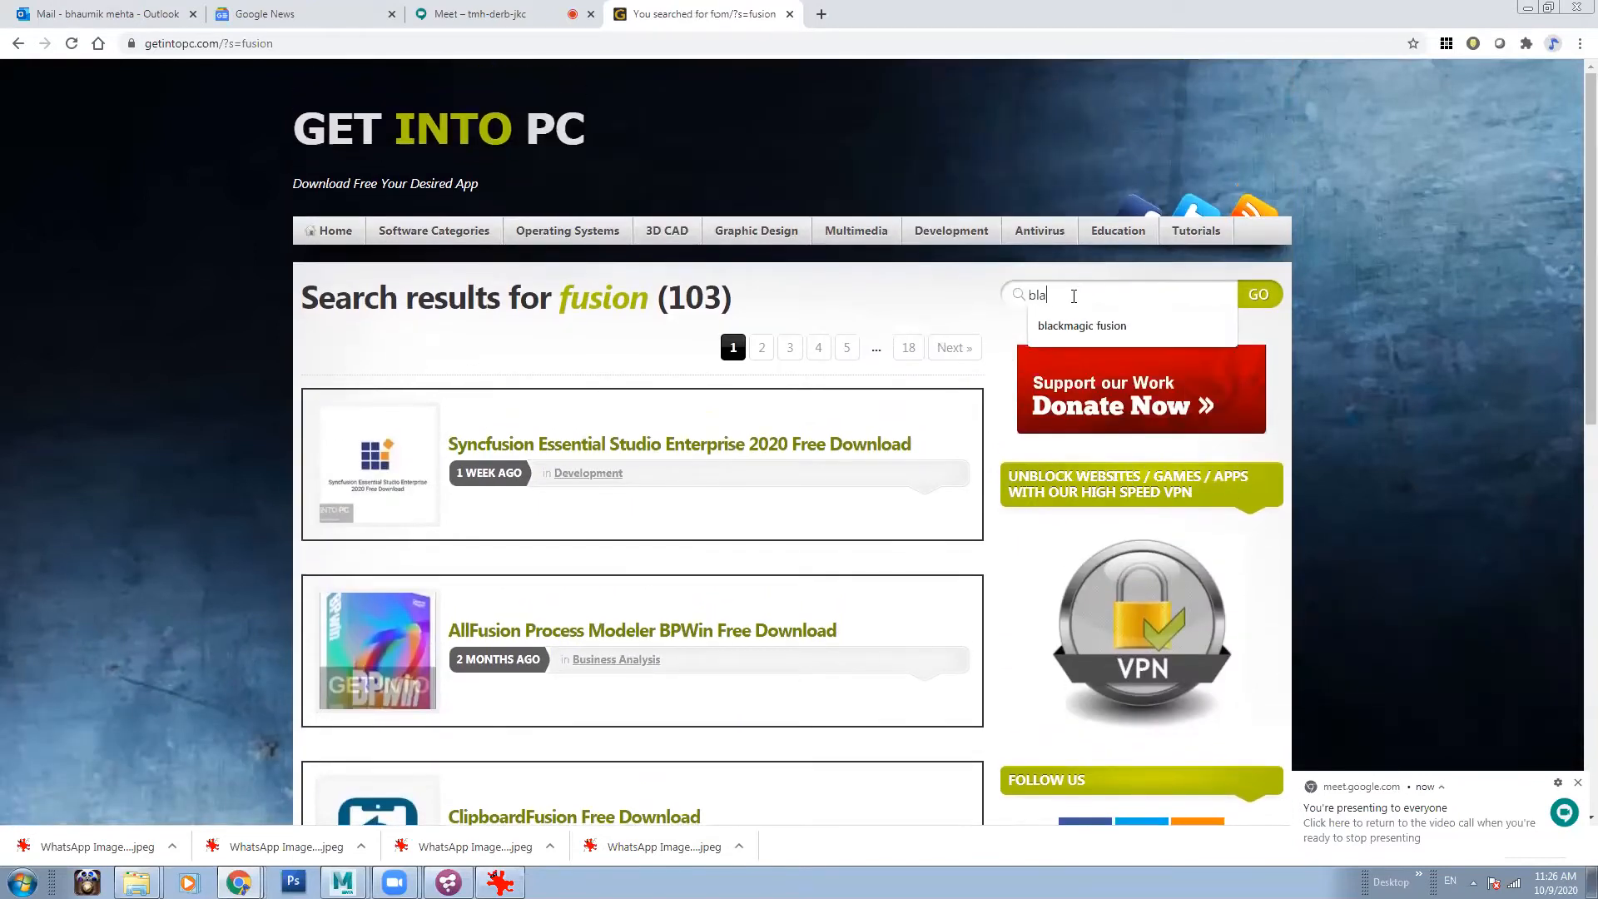
text(ckmagic fusion)
key(Return)
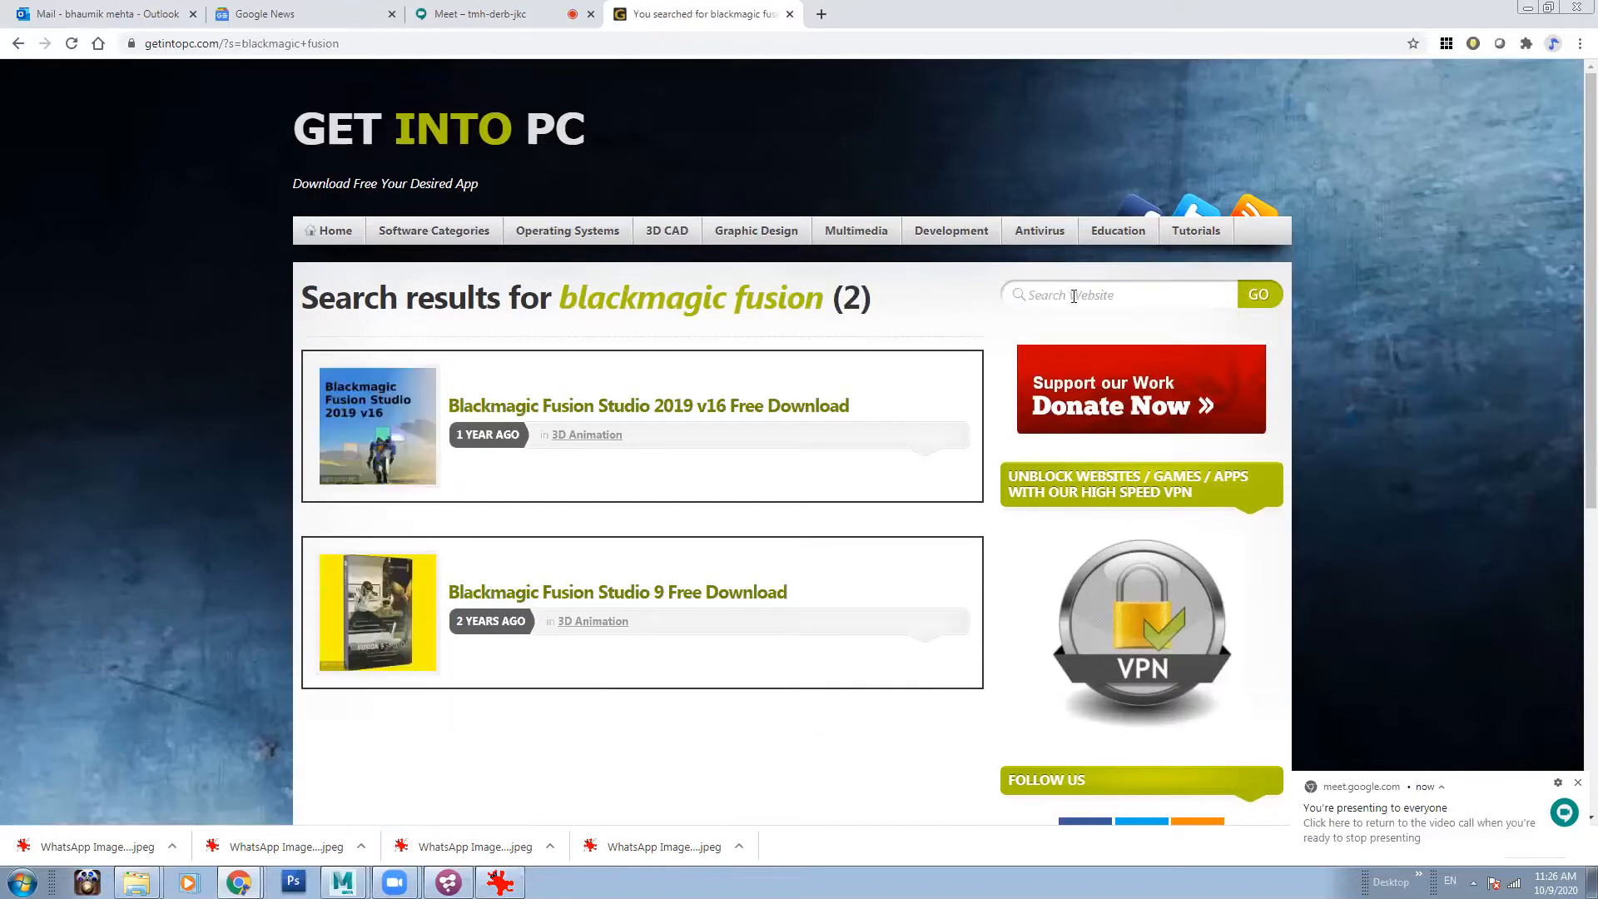
middle_click(711, 608)
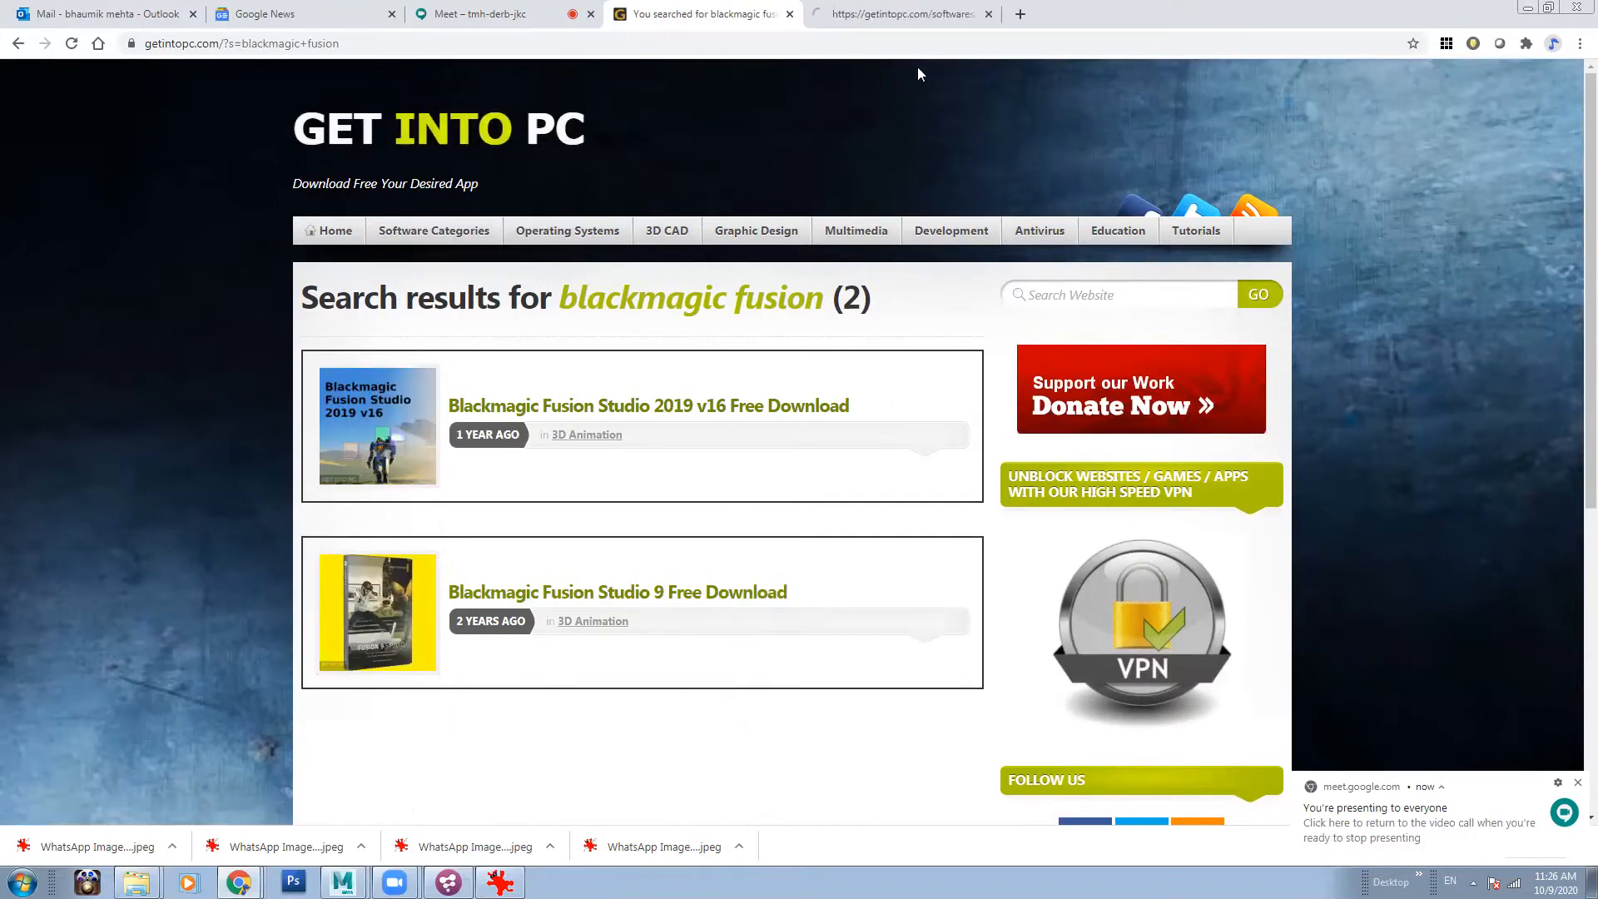
click(941, 16)
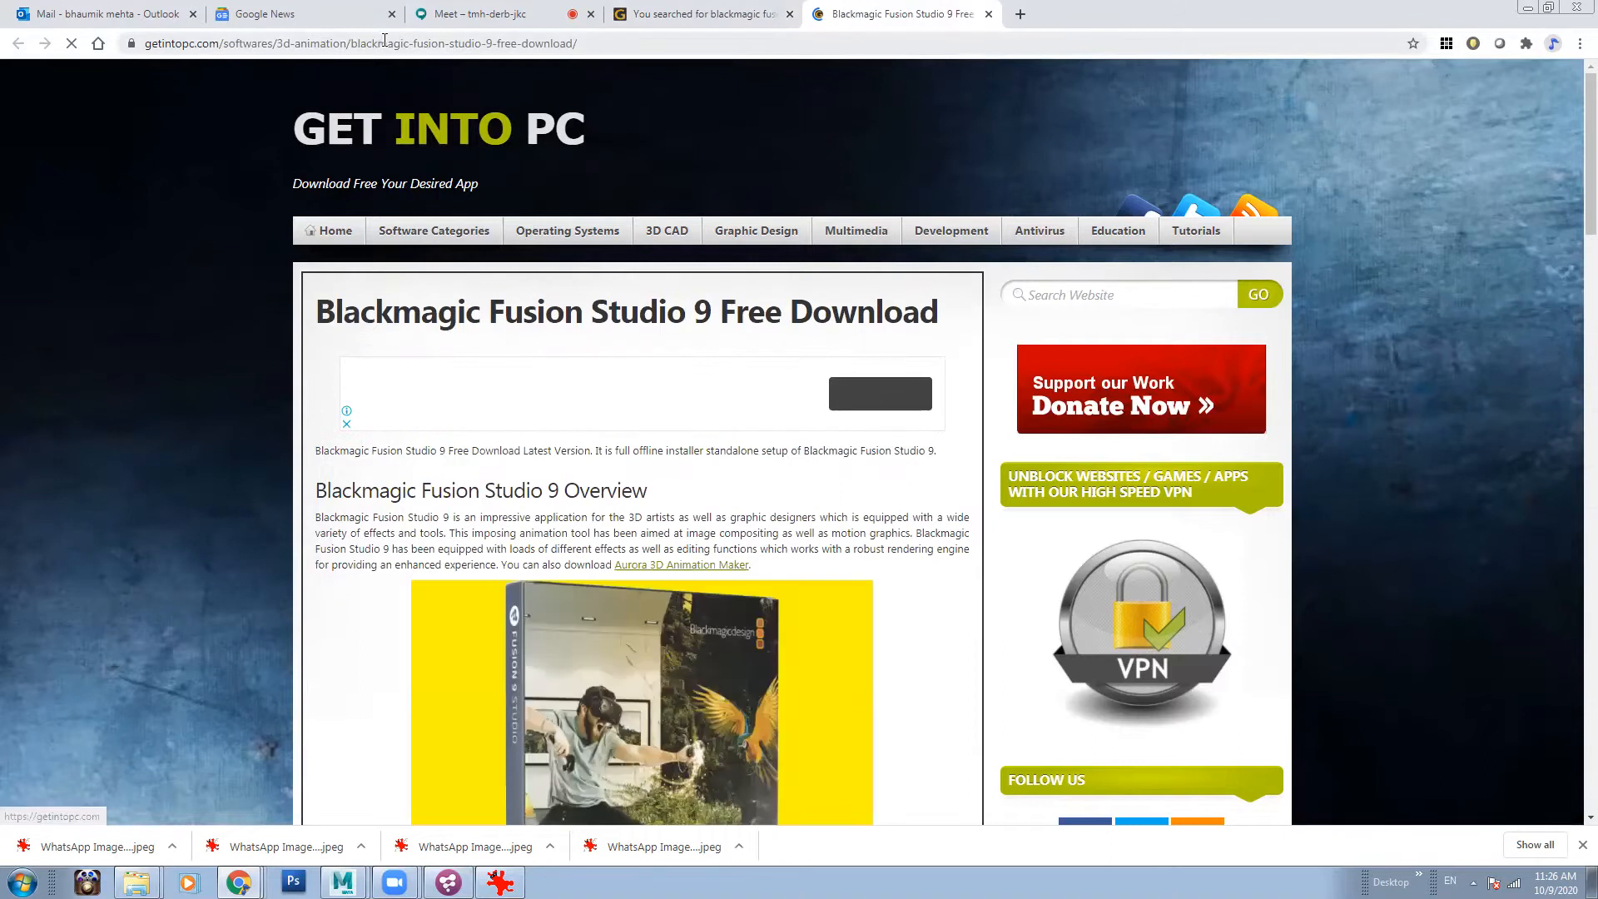
- Copy the Blackmagic Fusion Studio 9 page address and send it in the Google Meet chat
right_click(381, 44)
click(449, 125)
click(1163, 600)
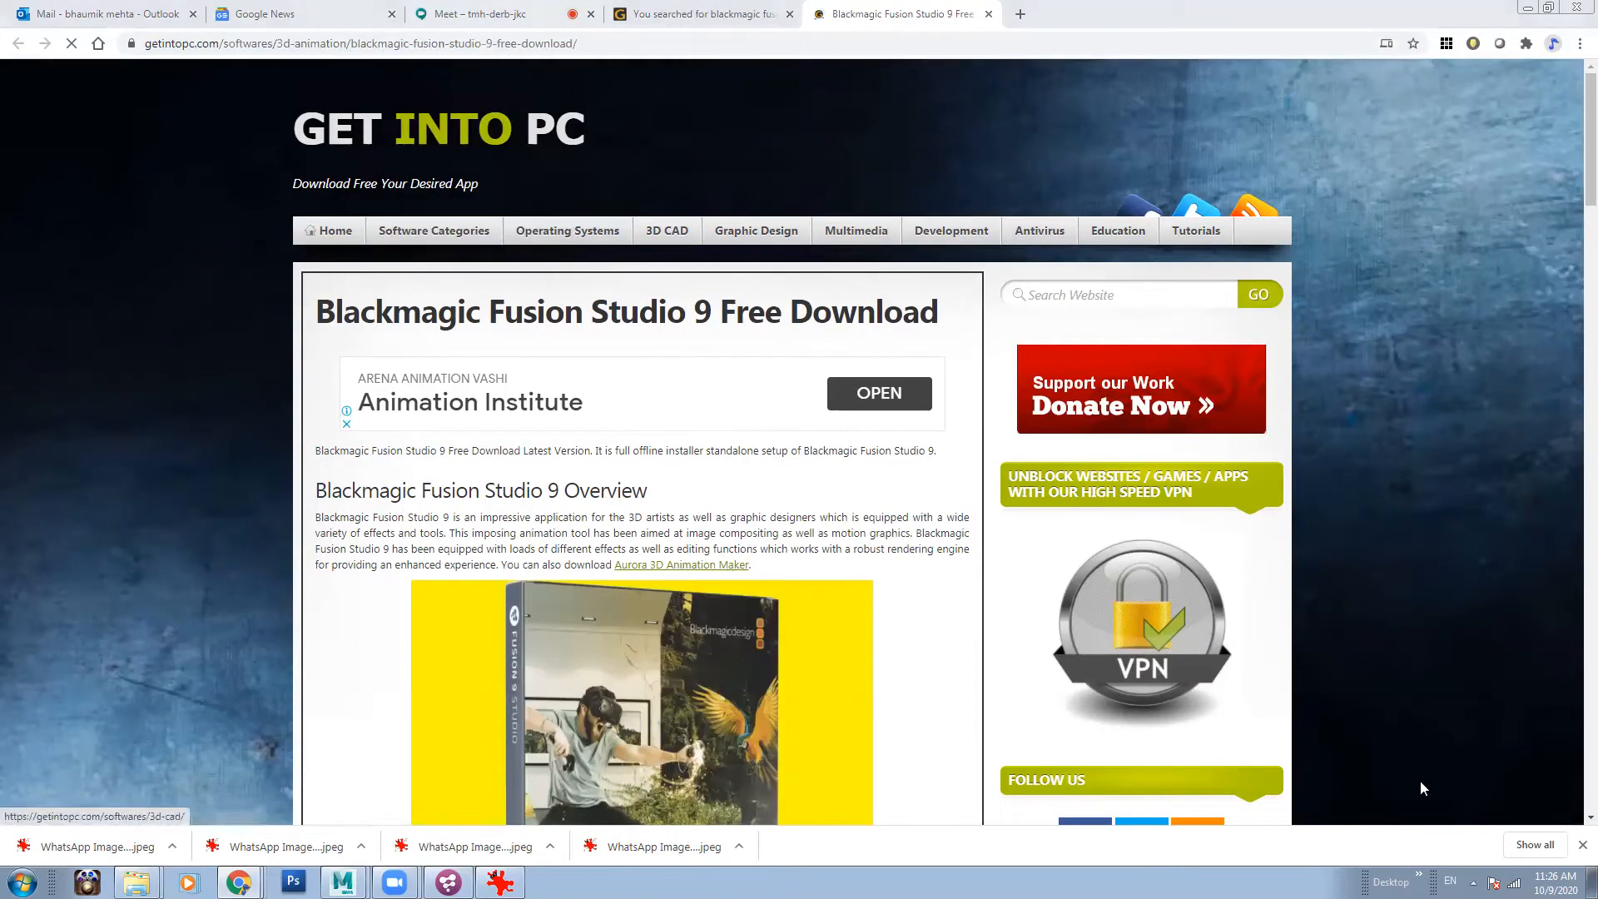
click(480, 14)
click(1369, 794)
key(ctrl+v)
key(Return)
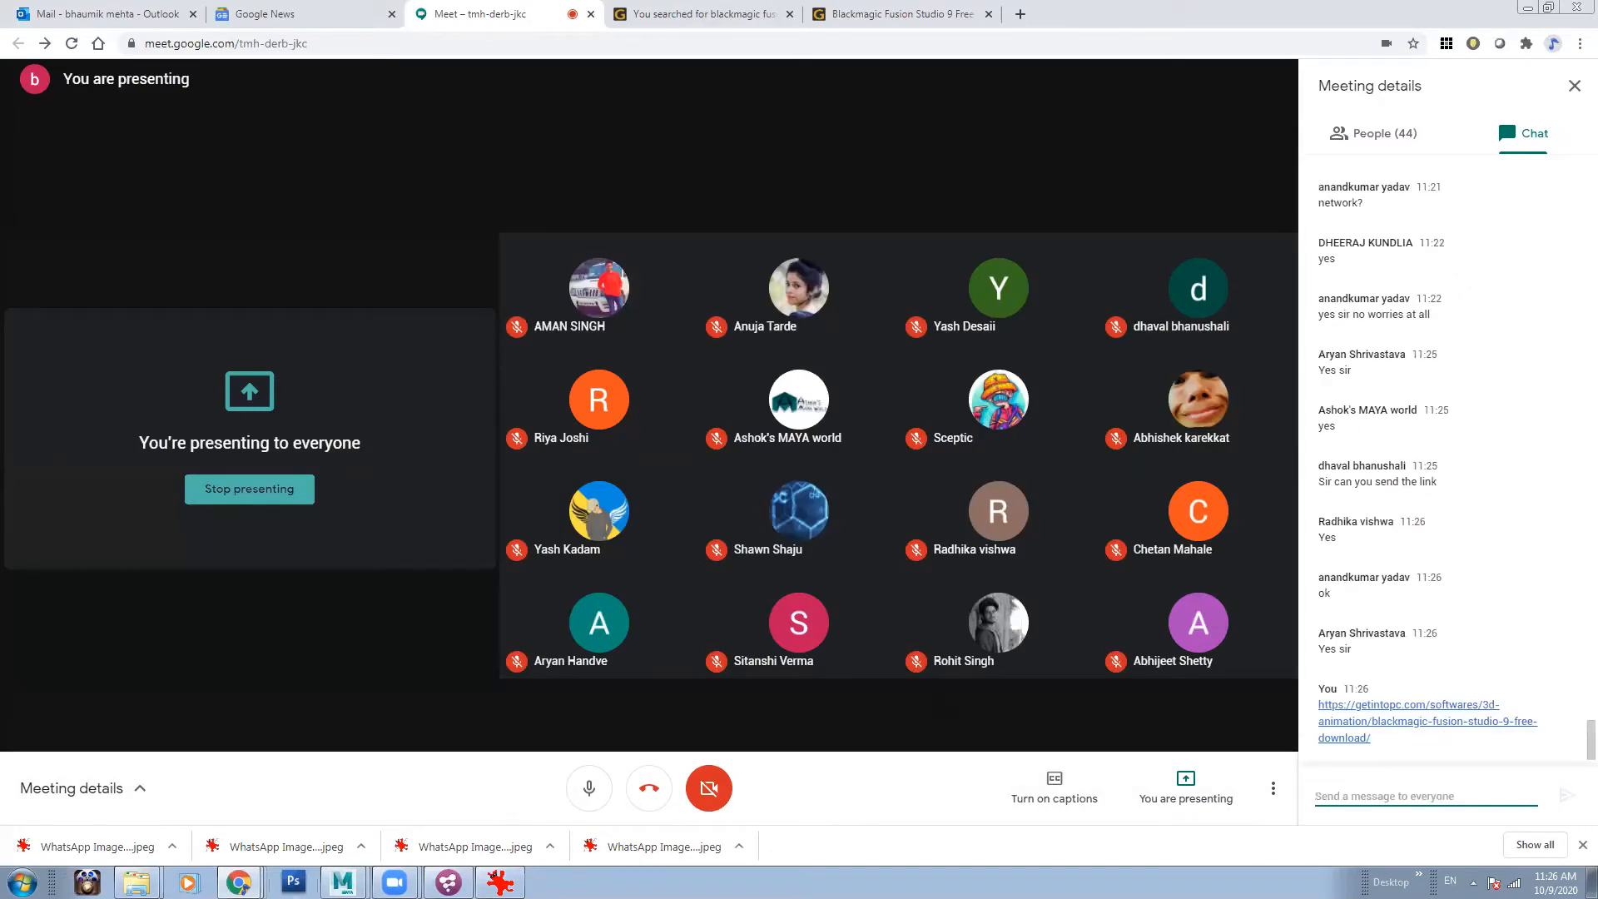
- Switch to Fusion, close and relaunch it, dismiss the meeting notification and restore the maximized Fusion window to a smaller size
key(alt+Tab)
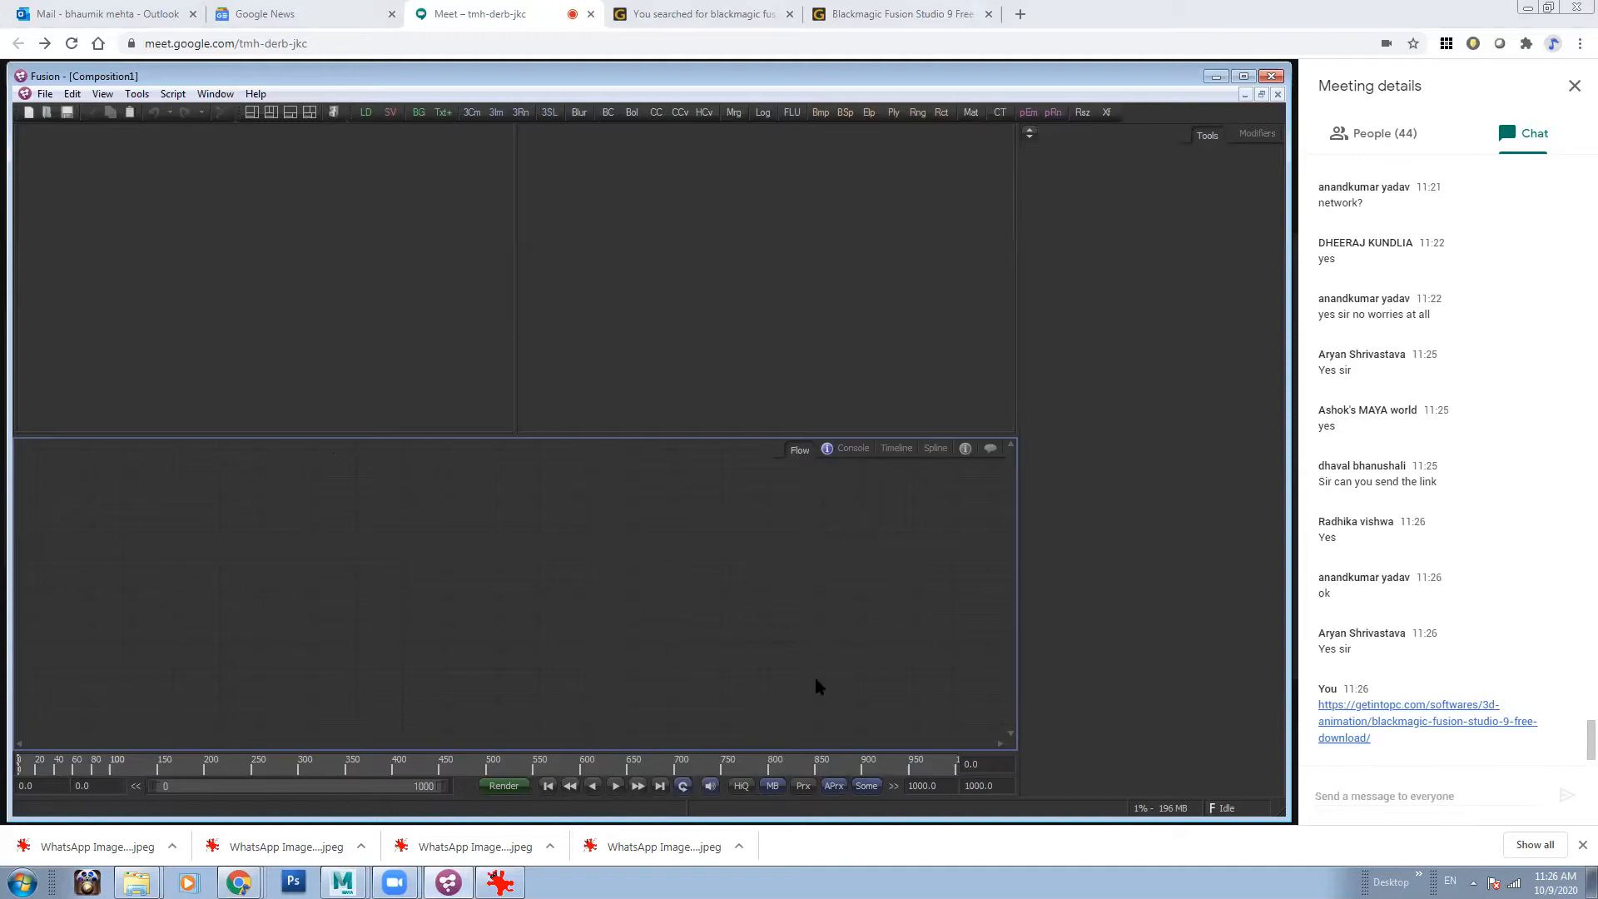
click(1220, 76)
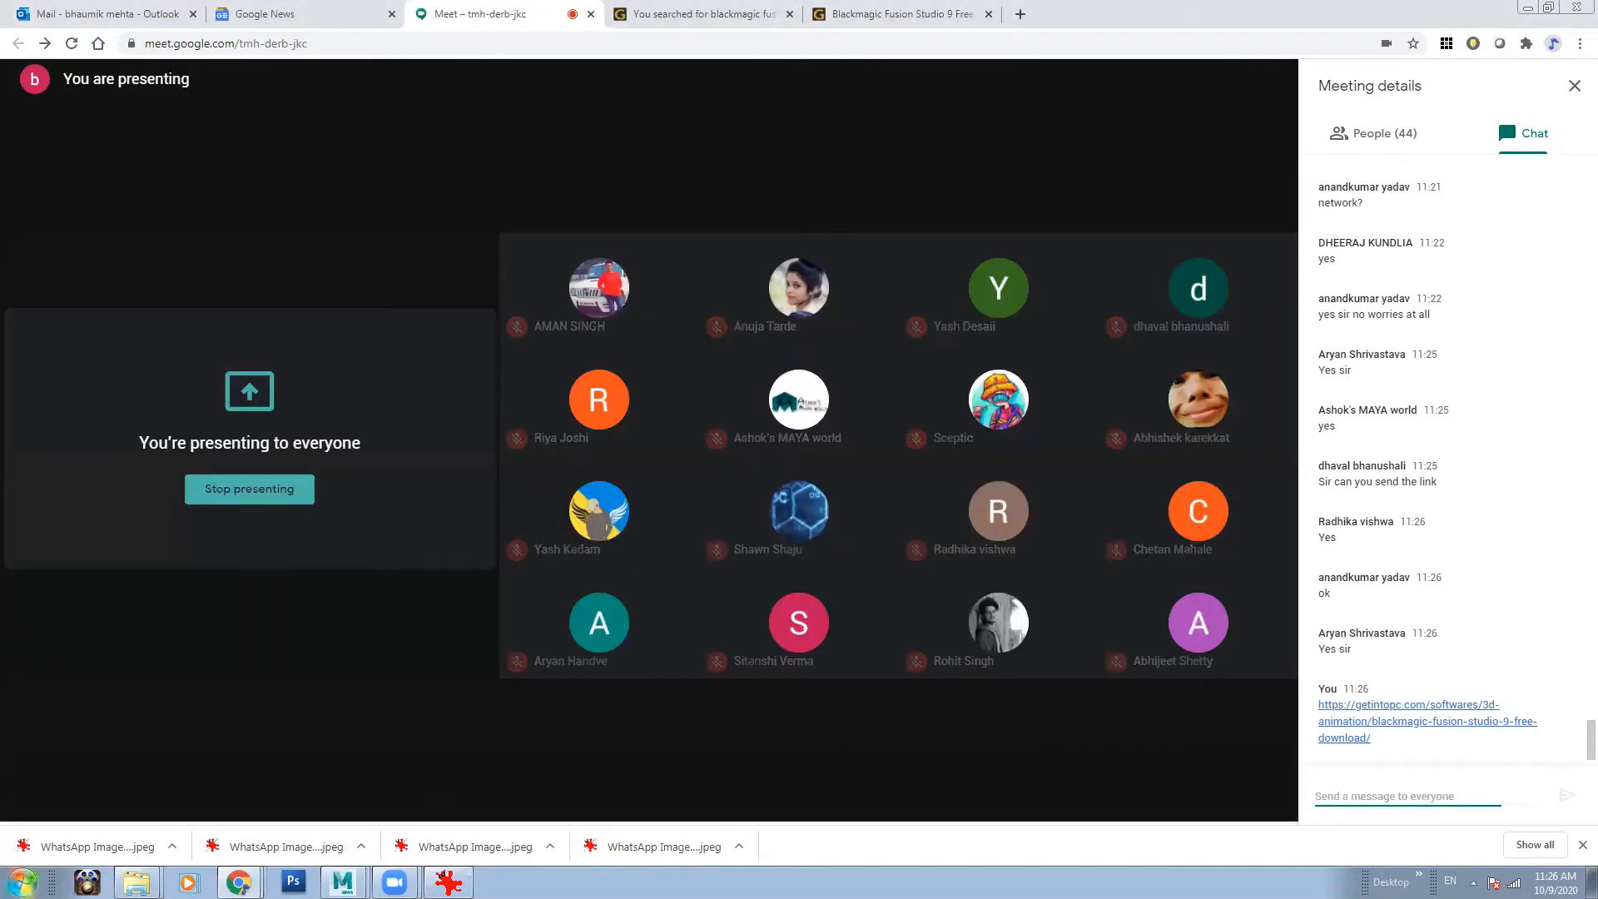
click(23, 882)
click(73, 696)
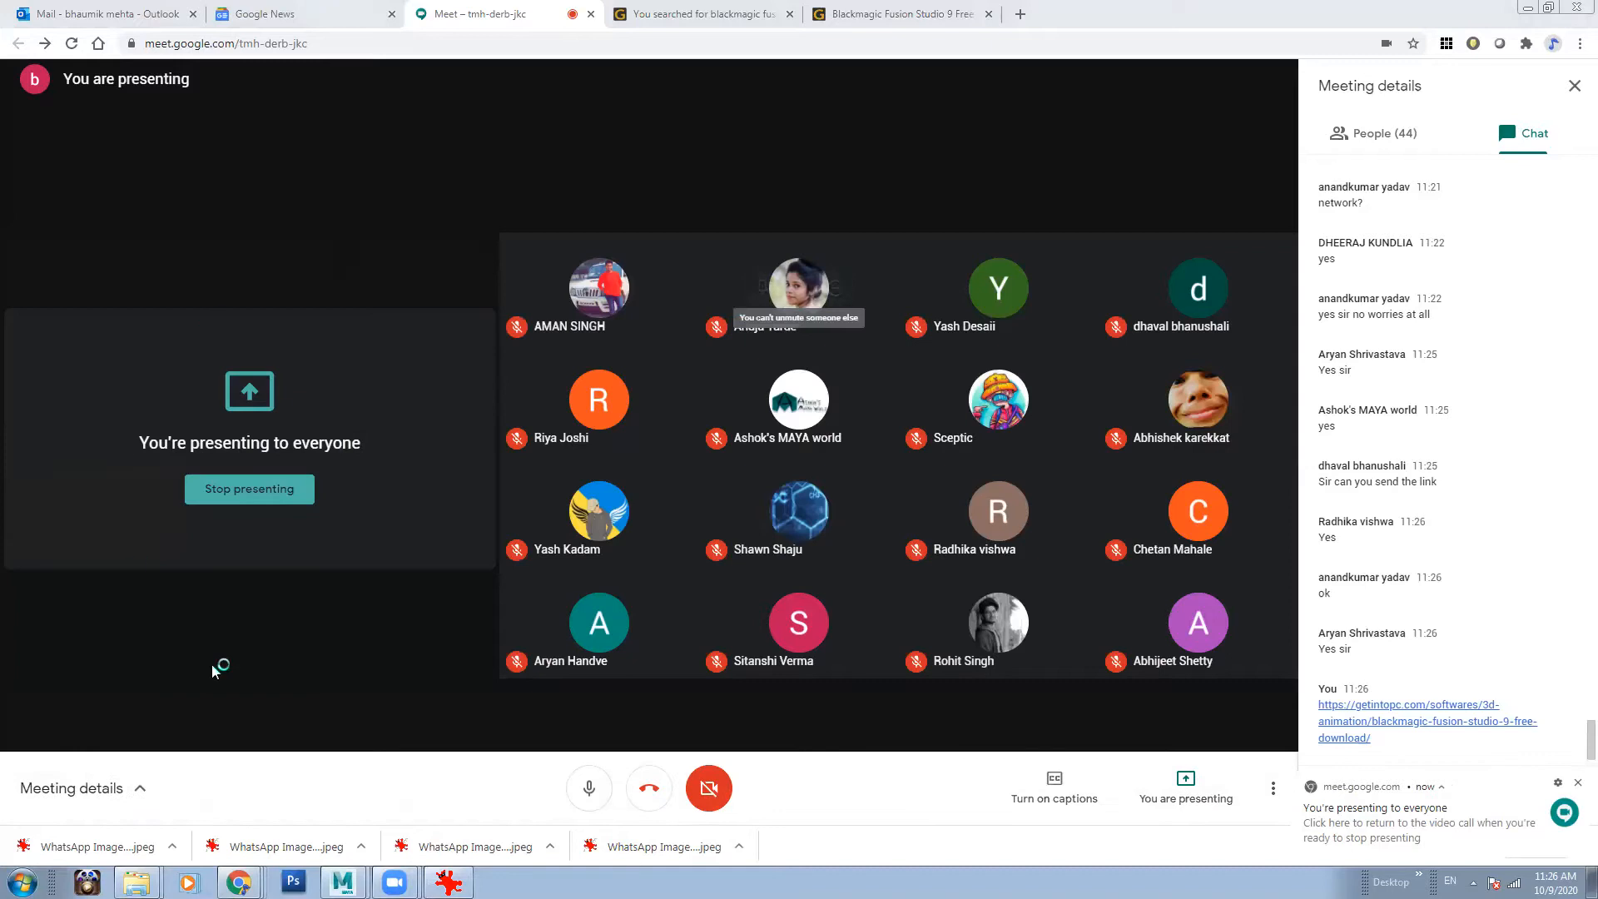
click(1576, 783)
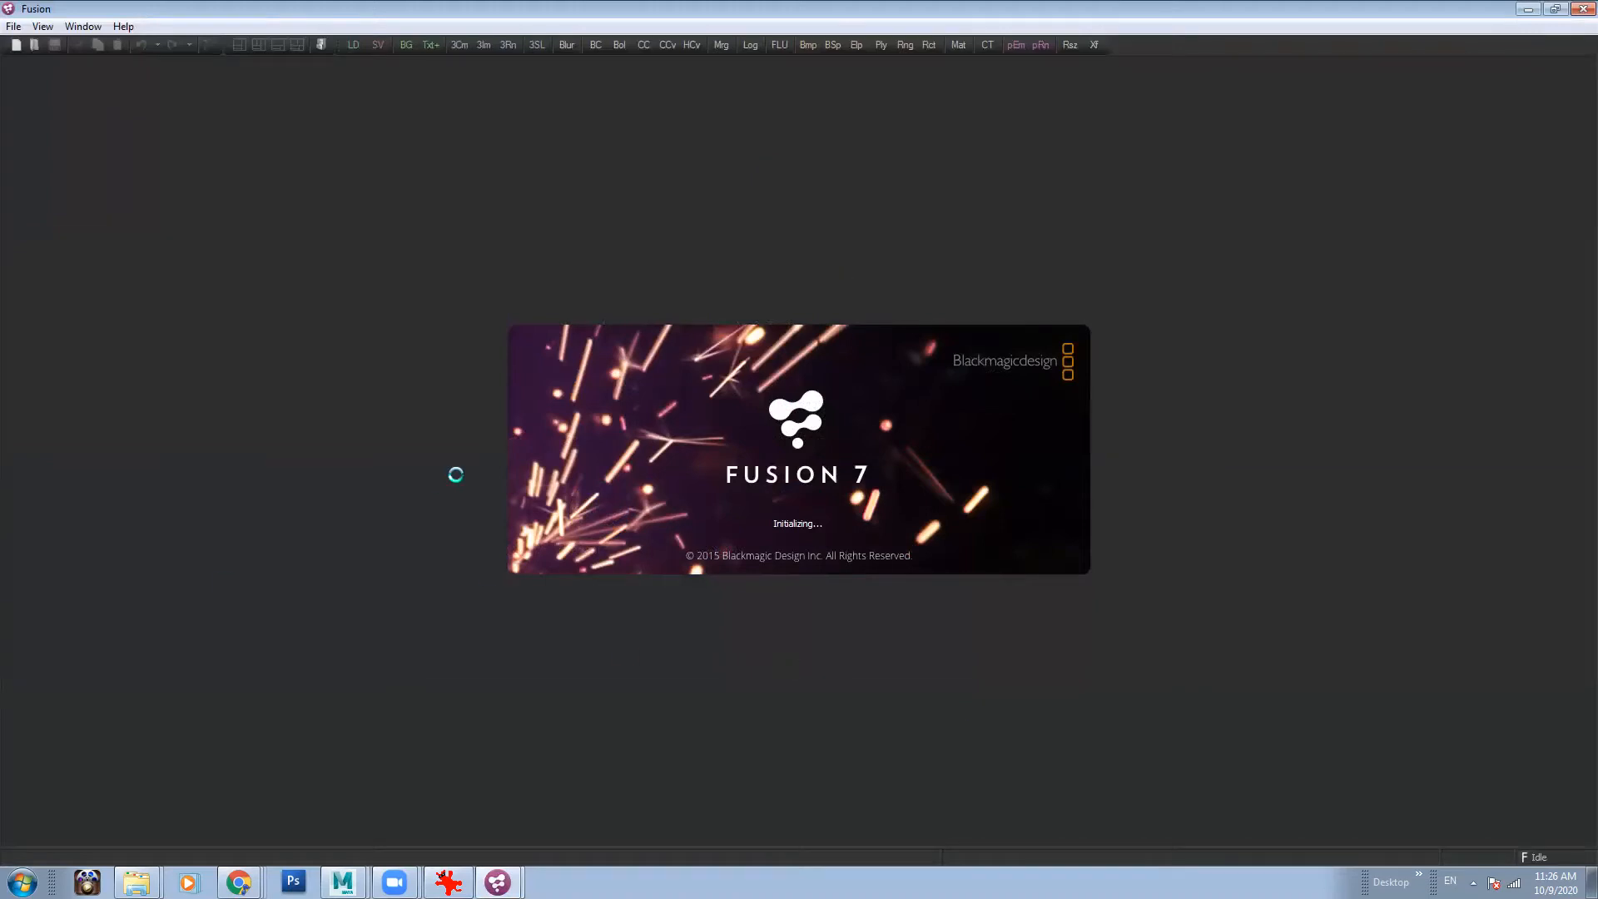
click(1554, 8)
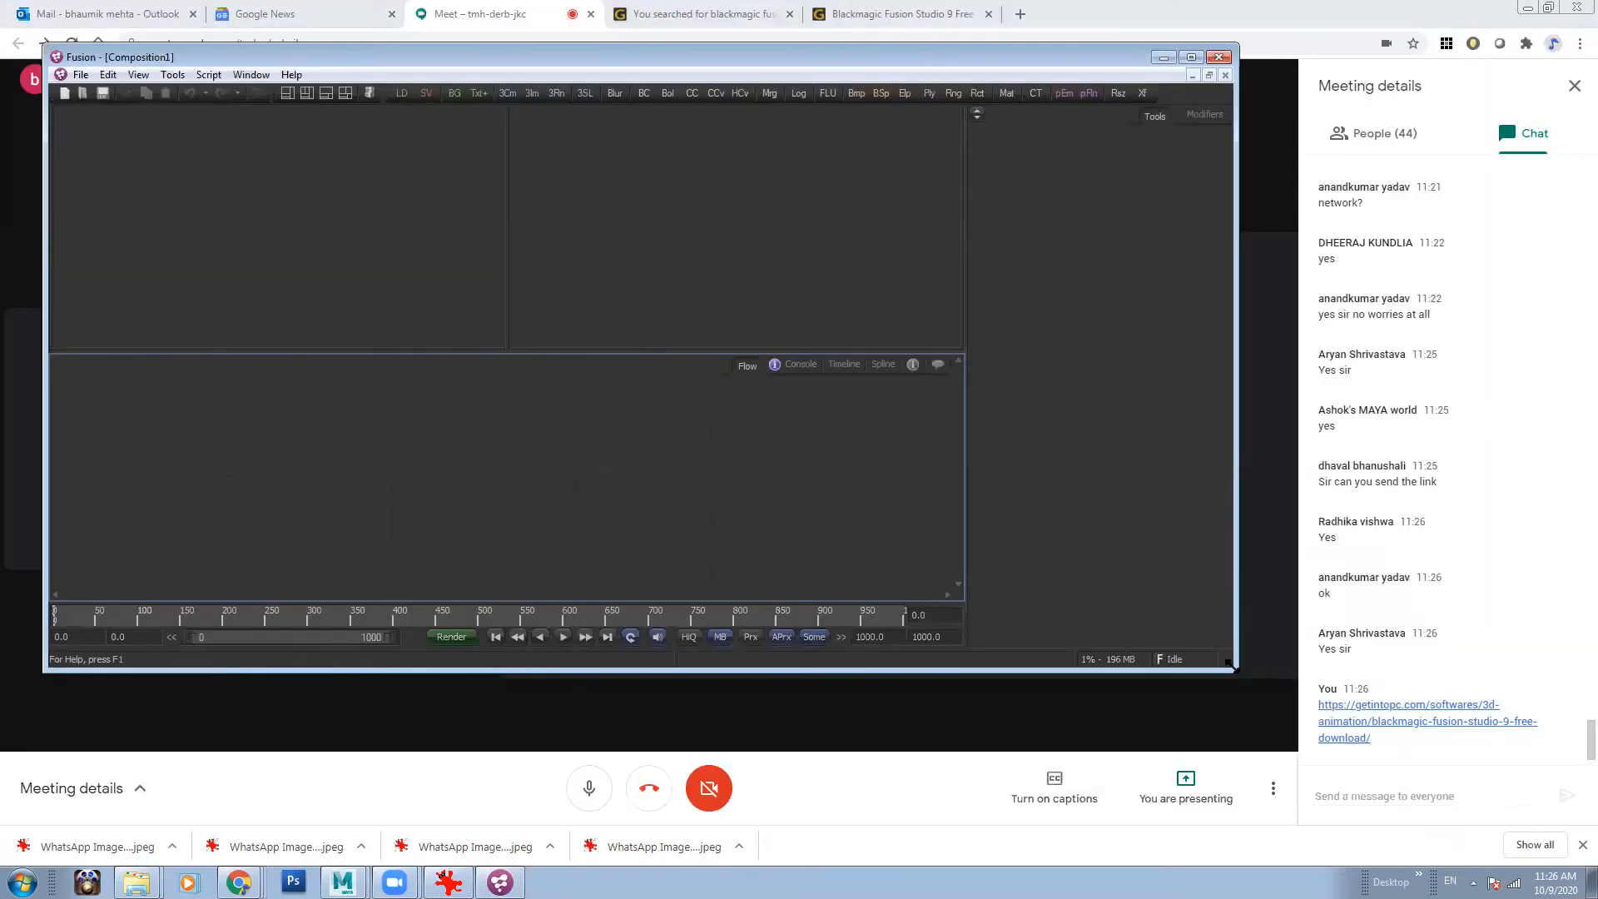
- Enlarge the Fusion window to fill the space beside the meeting chat, with the flow area active
drag(1231, 666, 1295, 827)
click(732, 357)
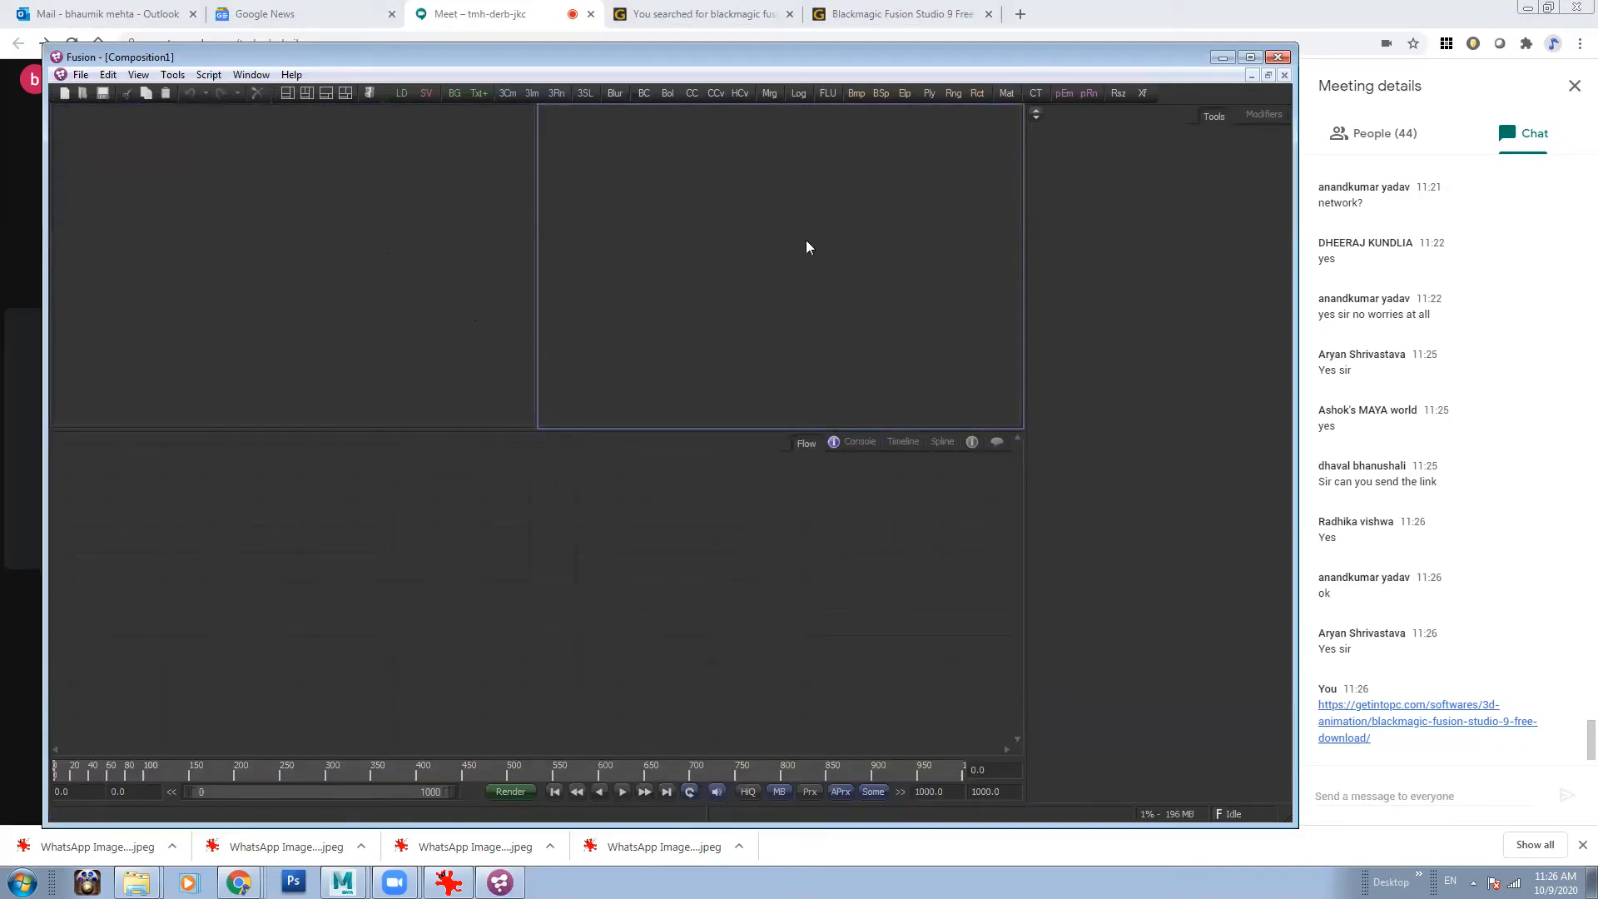
click(697, 554)
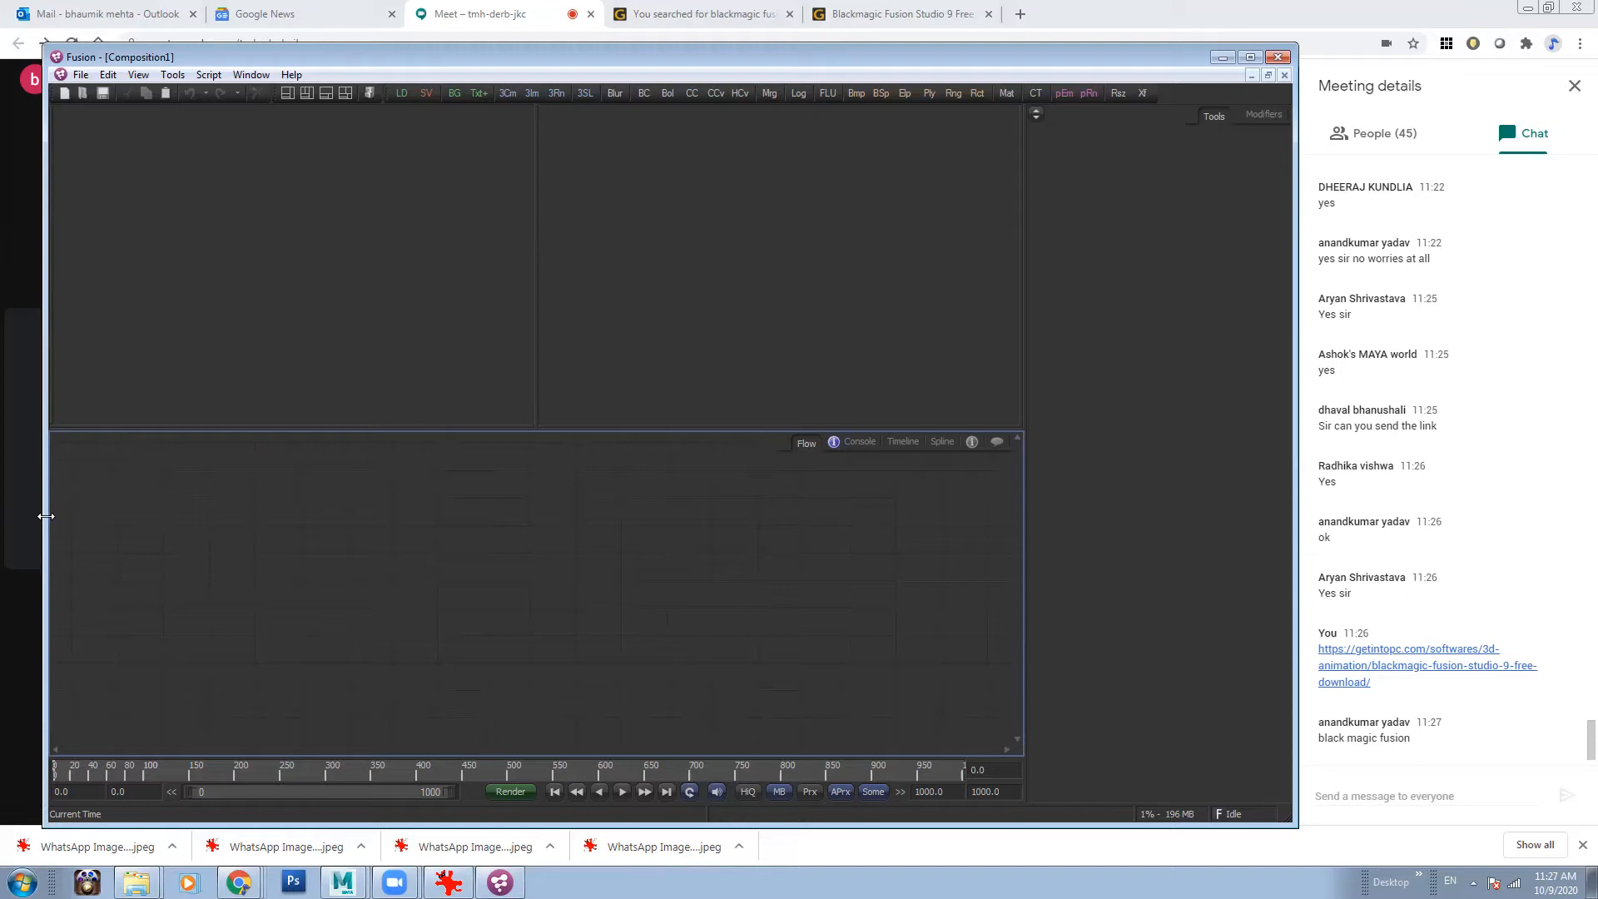
drag(46, 516, 11, 516)
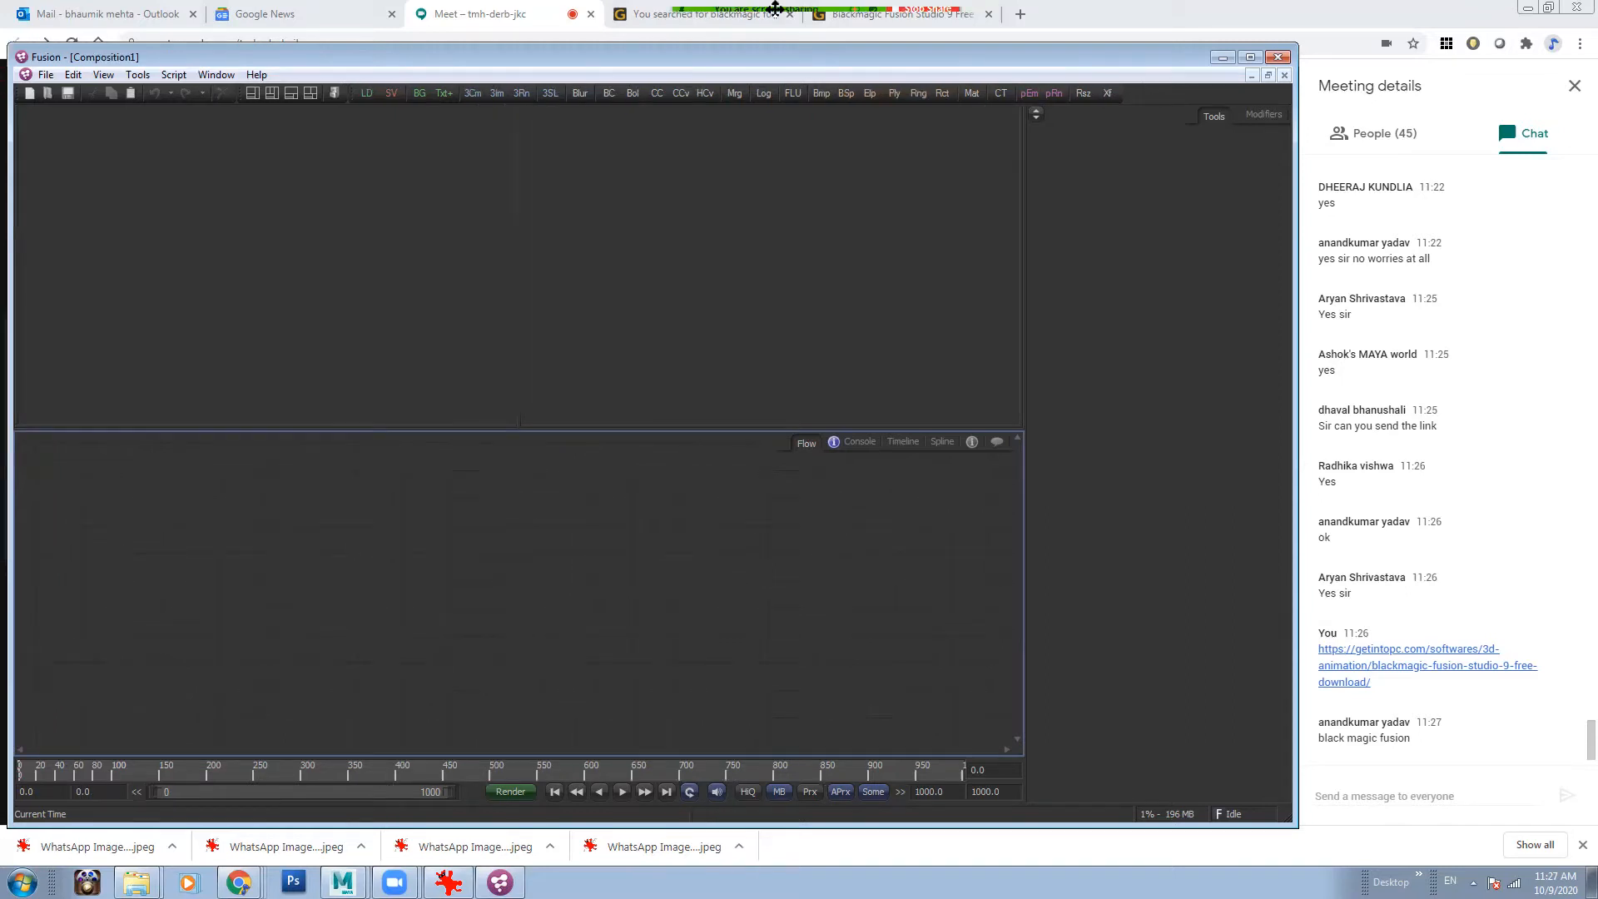
- Lower the Fusion window slightly, open the shared download link from the meeting chat and examine the page down to its download section
drag(322, 44, 322, 63)
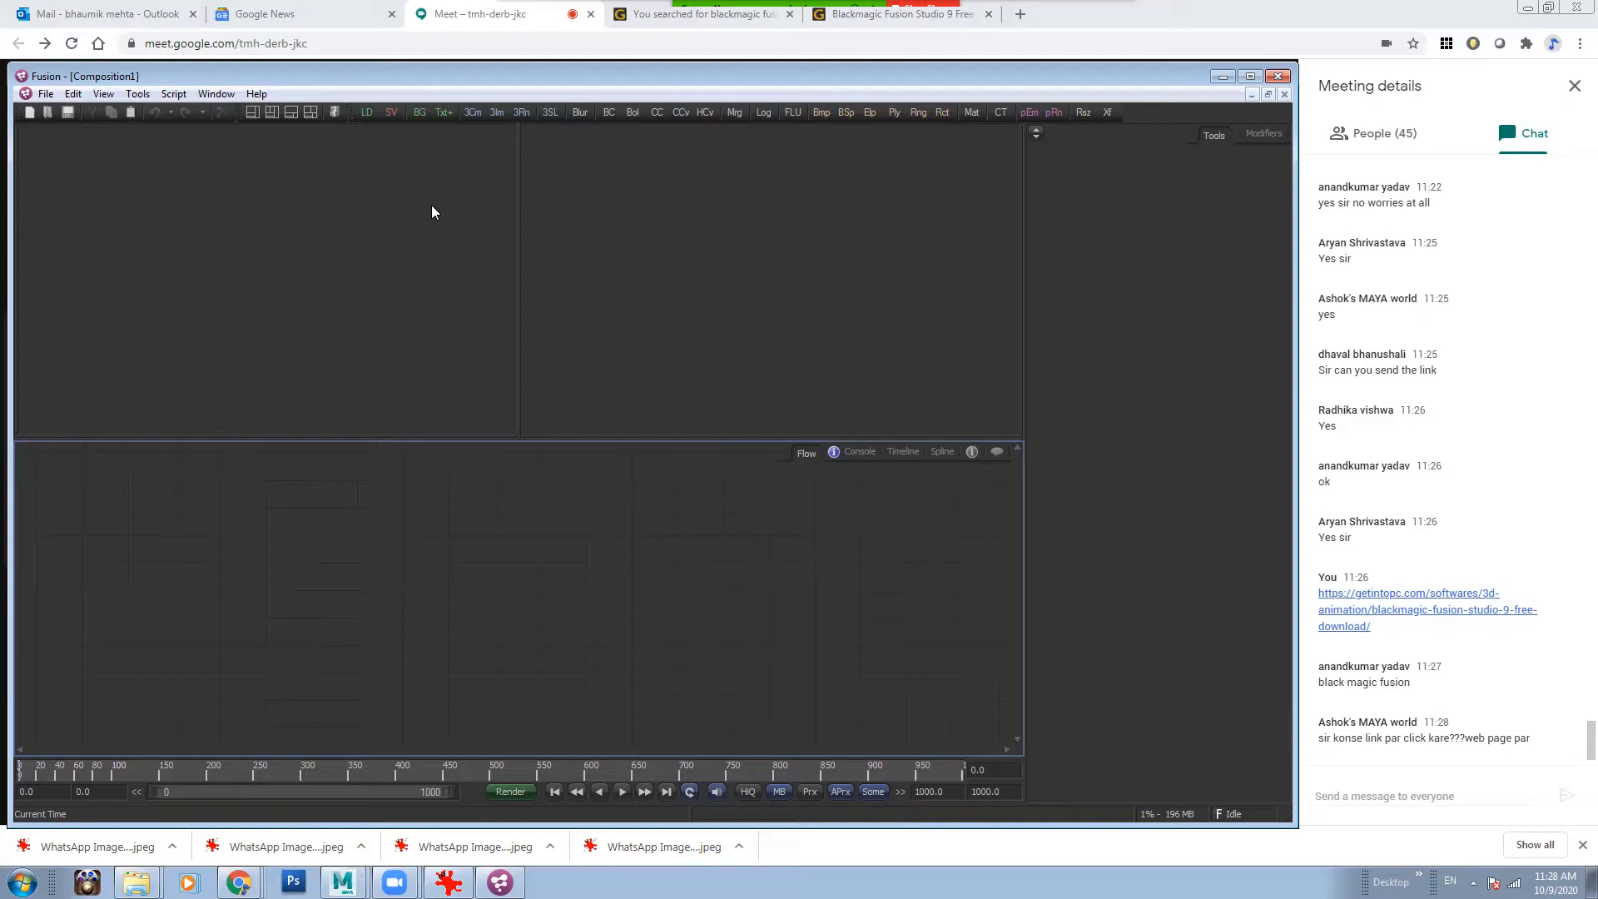
click(1451, 610)
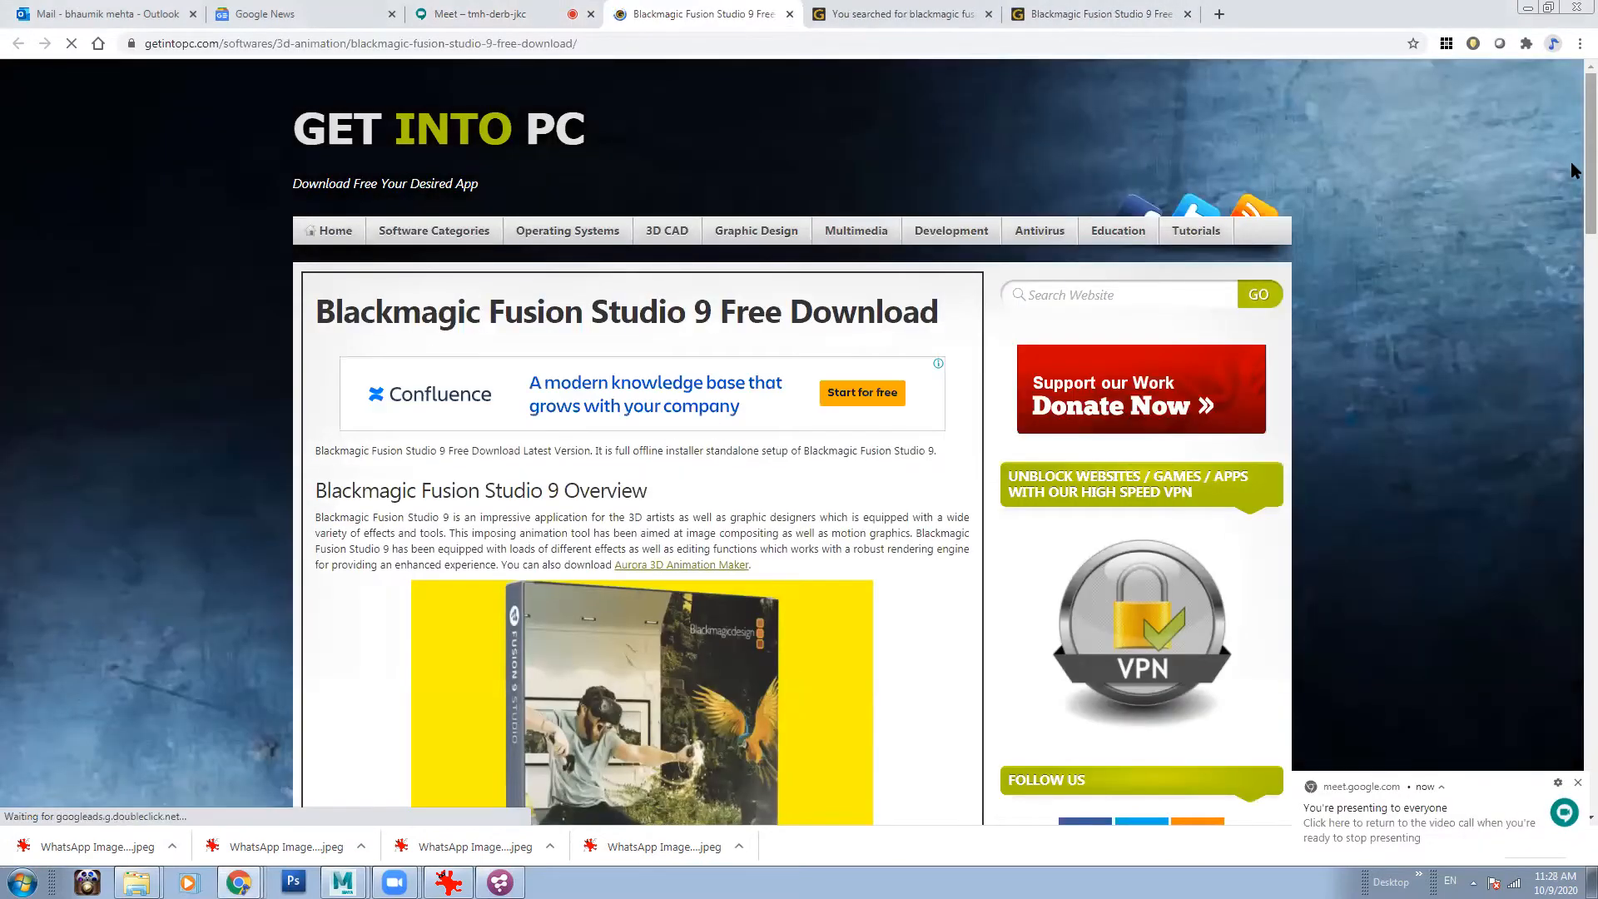
scroll(1573, 298, down, 3)
scroll(1573, 298, down, 7)
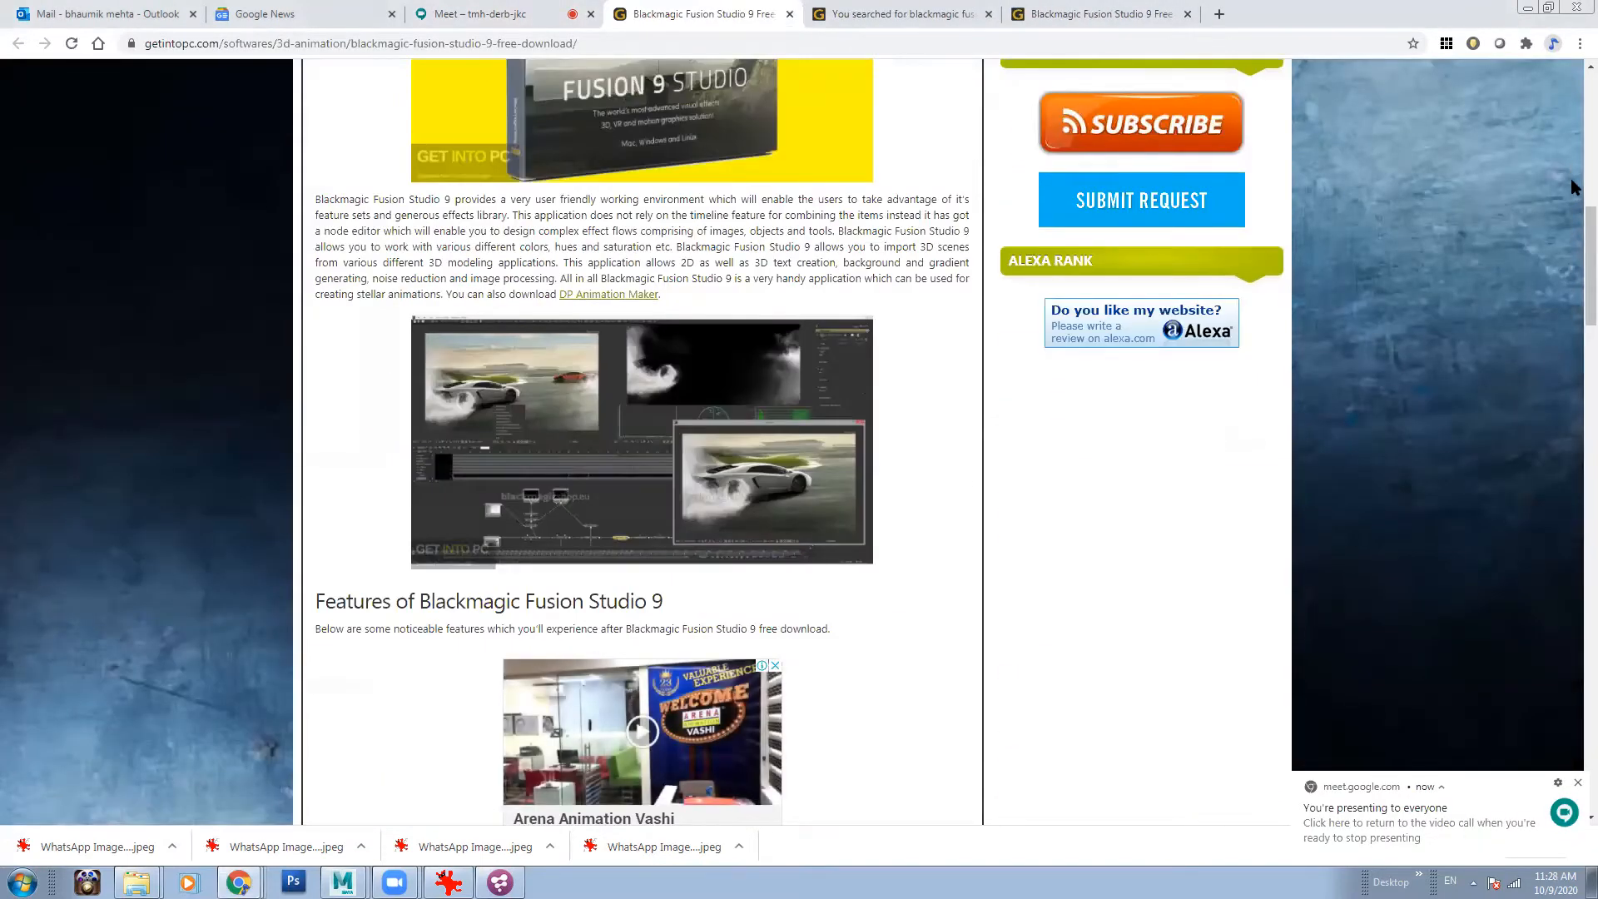
scroll(1572, 167, up, 6)
scroll(1572, 135, up, 2)
scroll(1572, 217, down, 10)
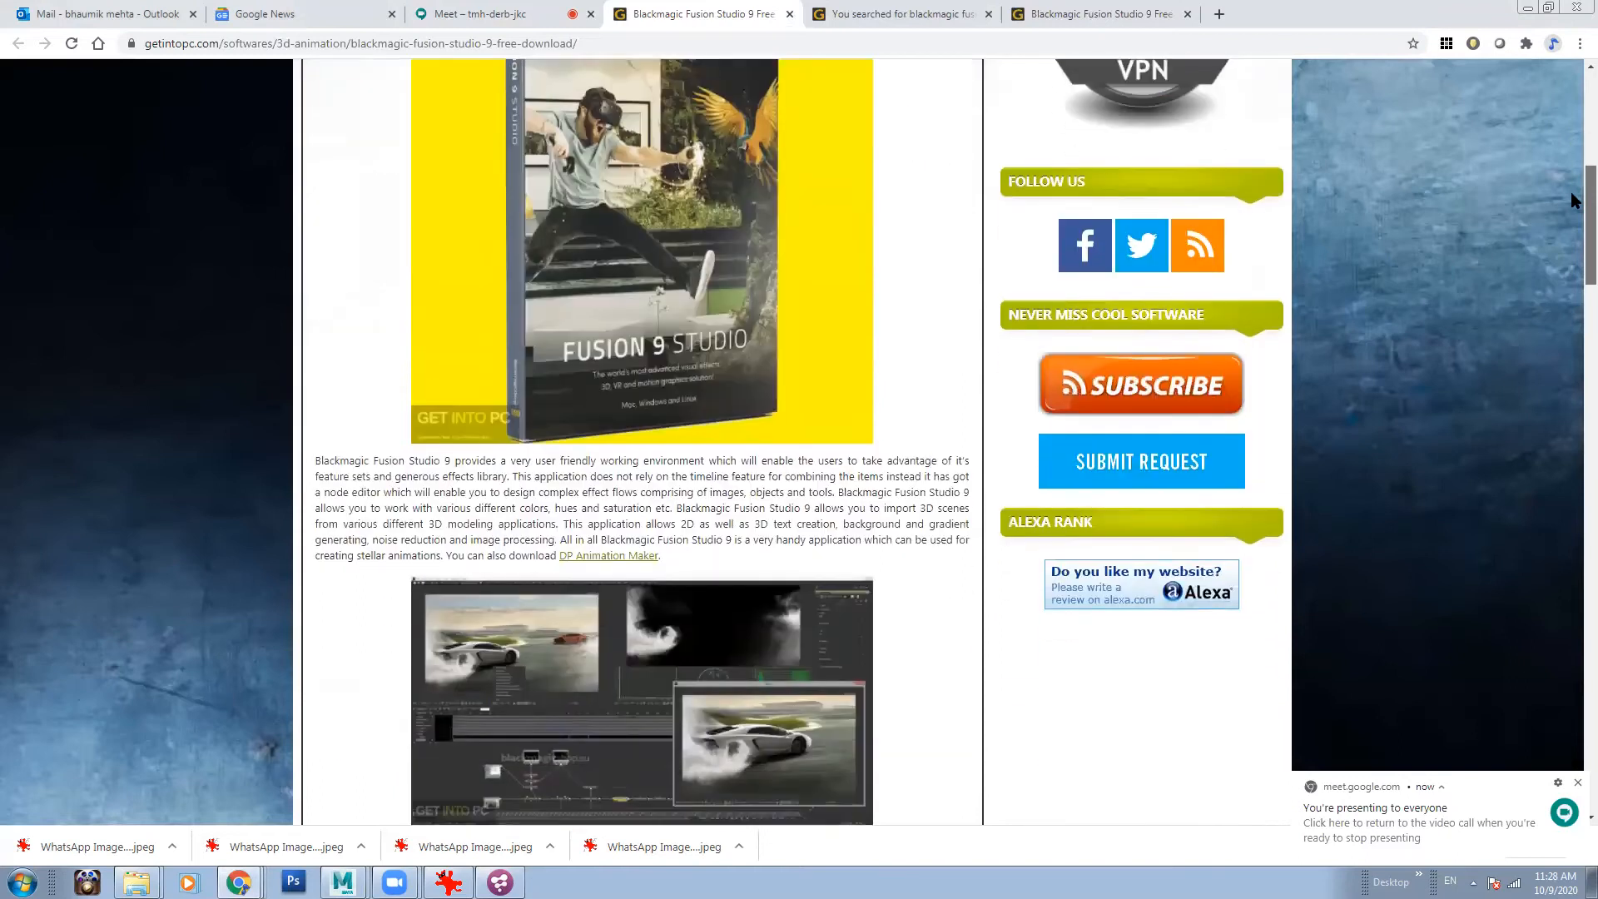
scroll(1572, 295, down, 14)
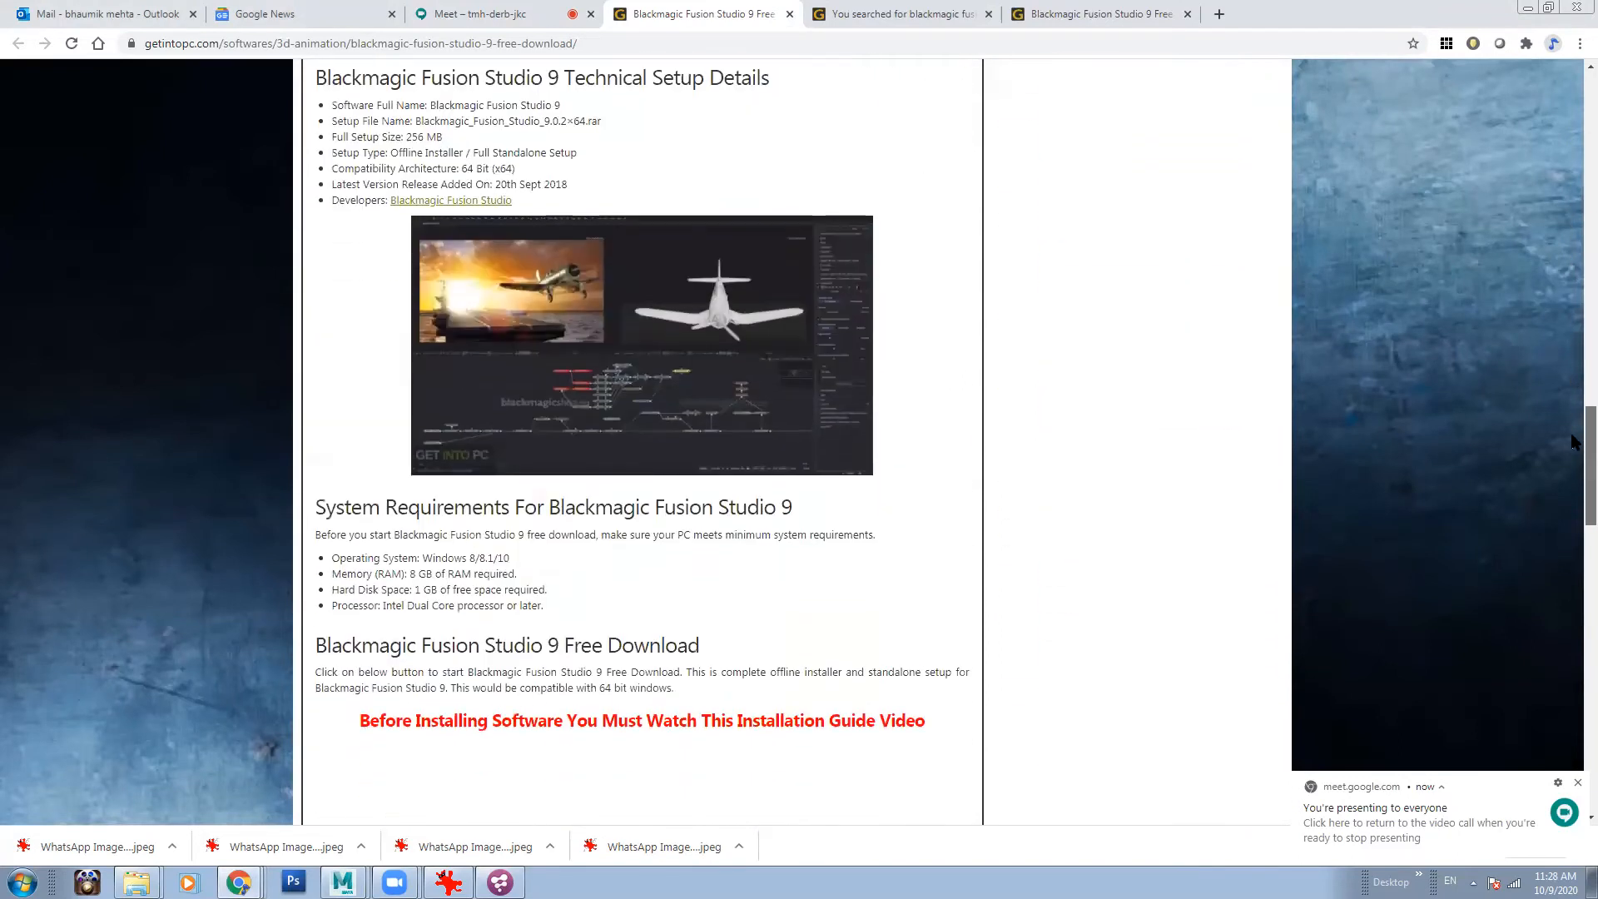
drag(1573, 441, 1572, 486)
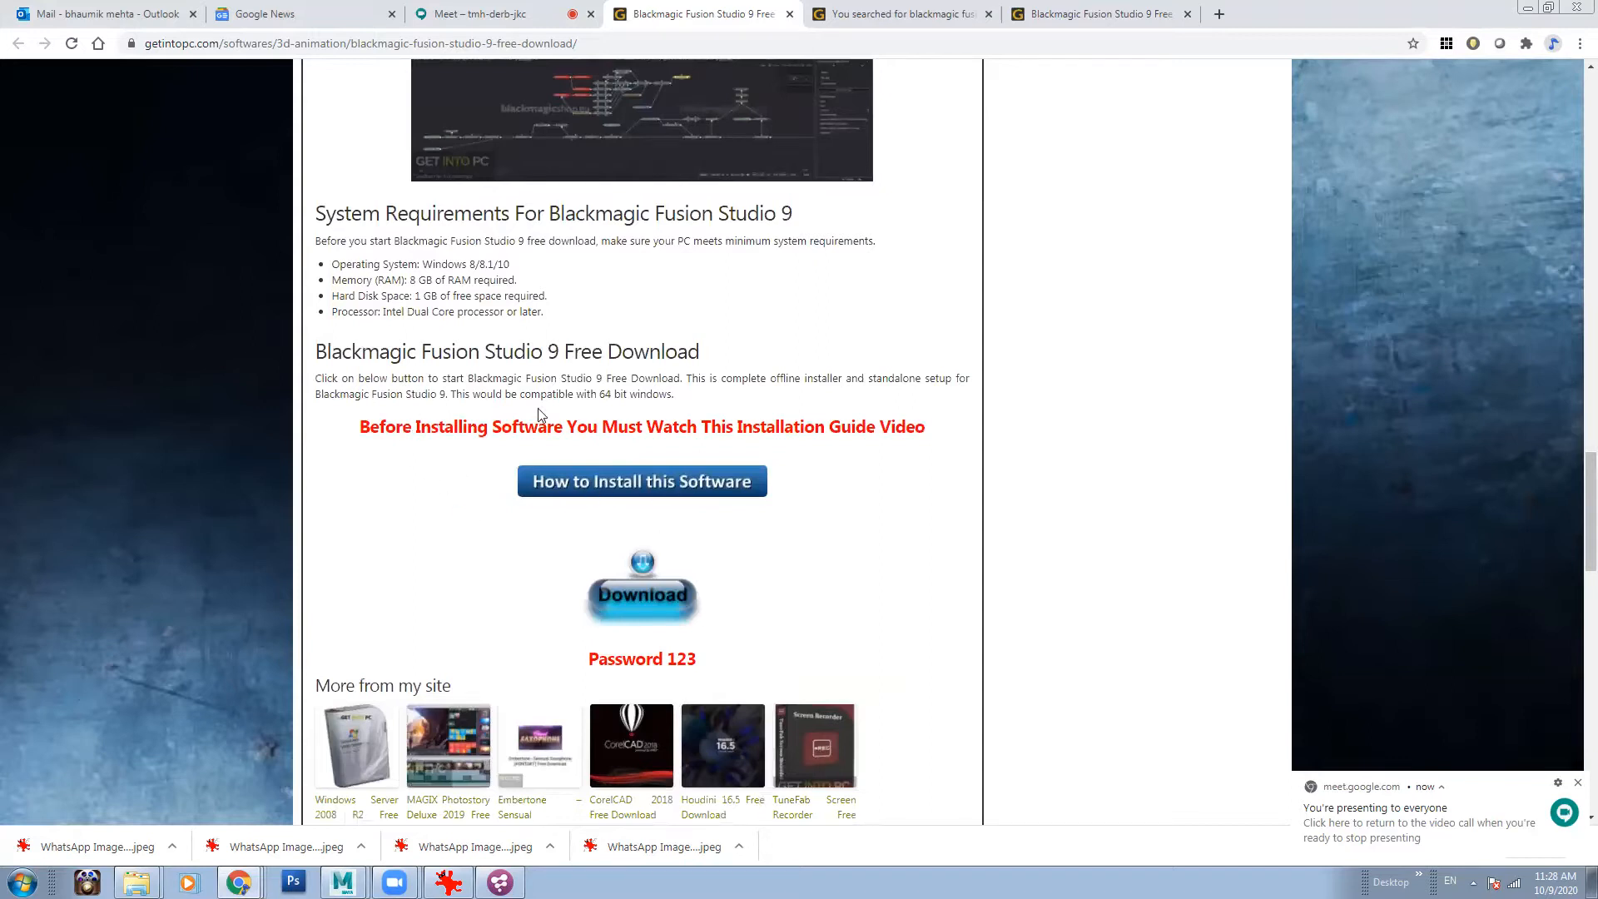
drag(1572, 474, 1573, 522)
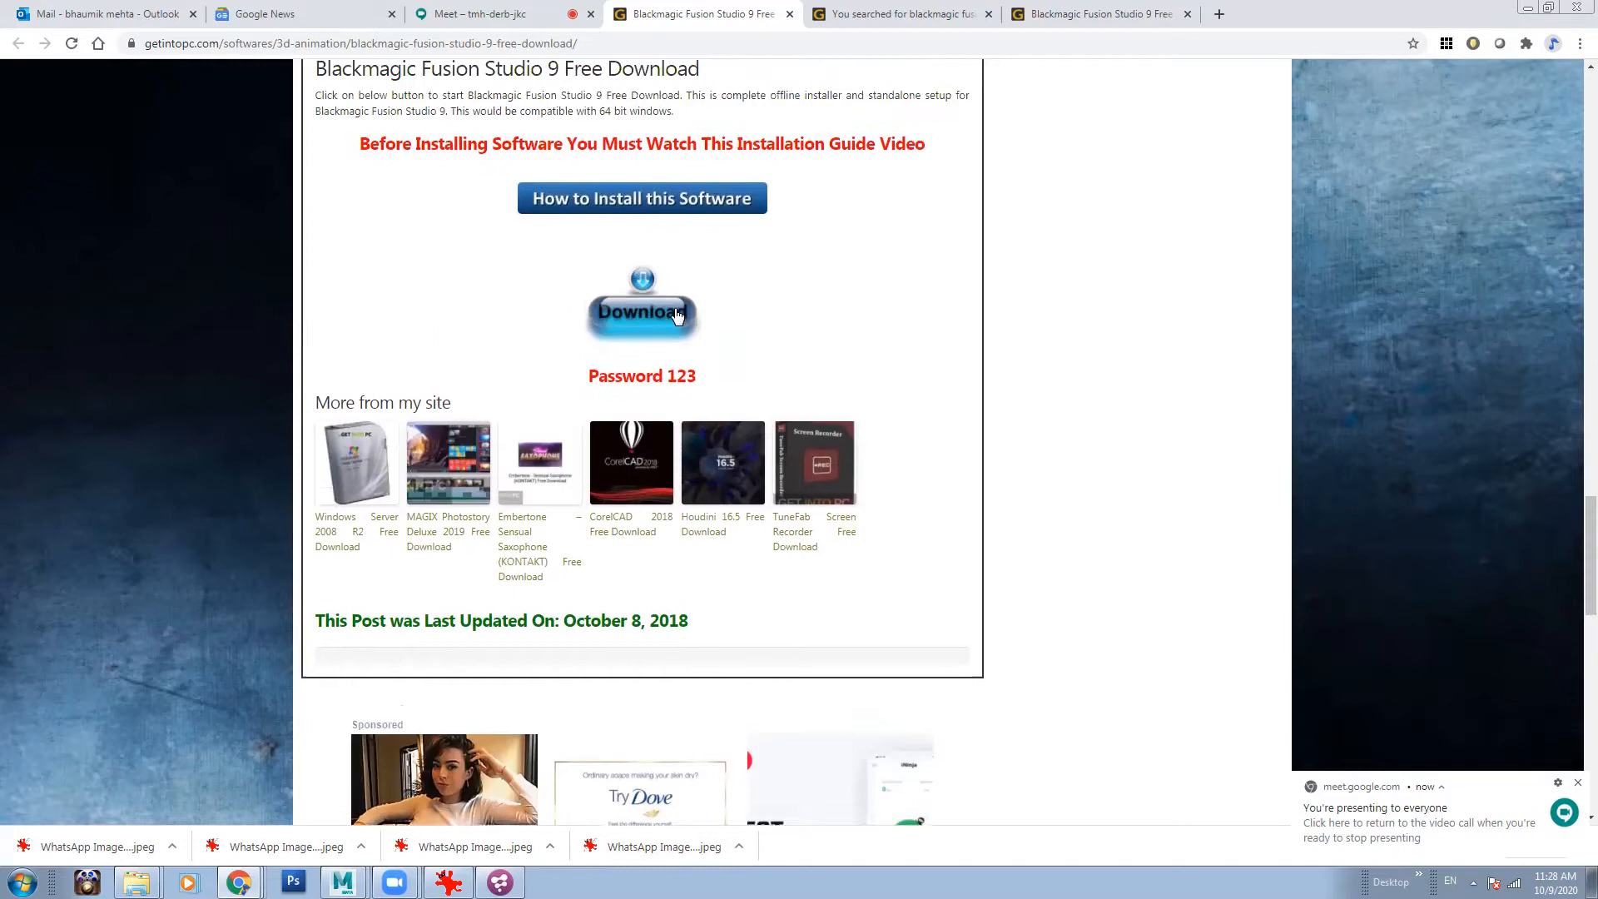
scroll(1573, 580, up, 2)
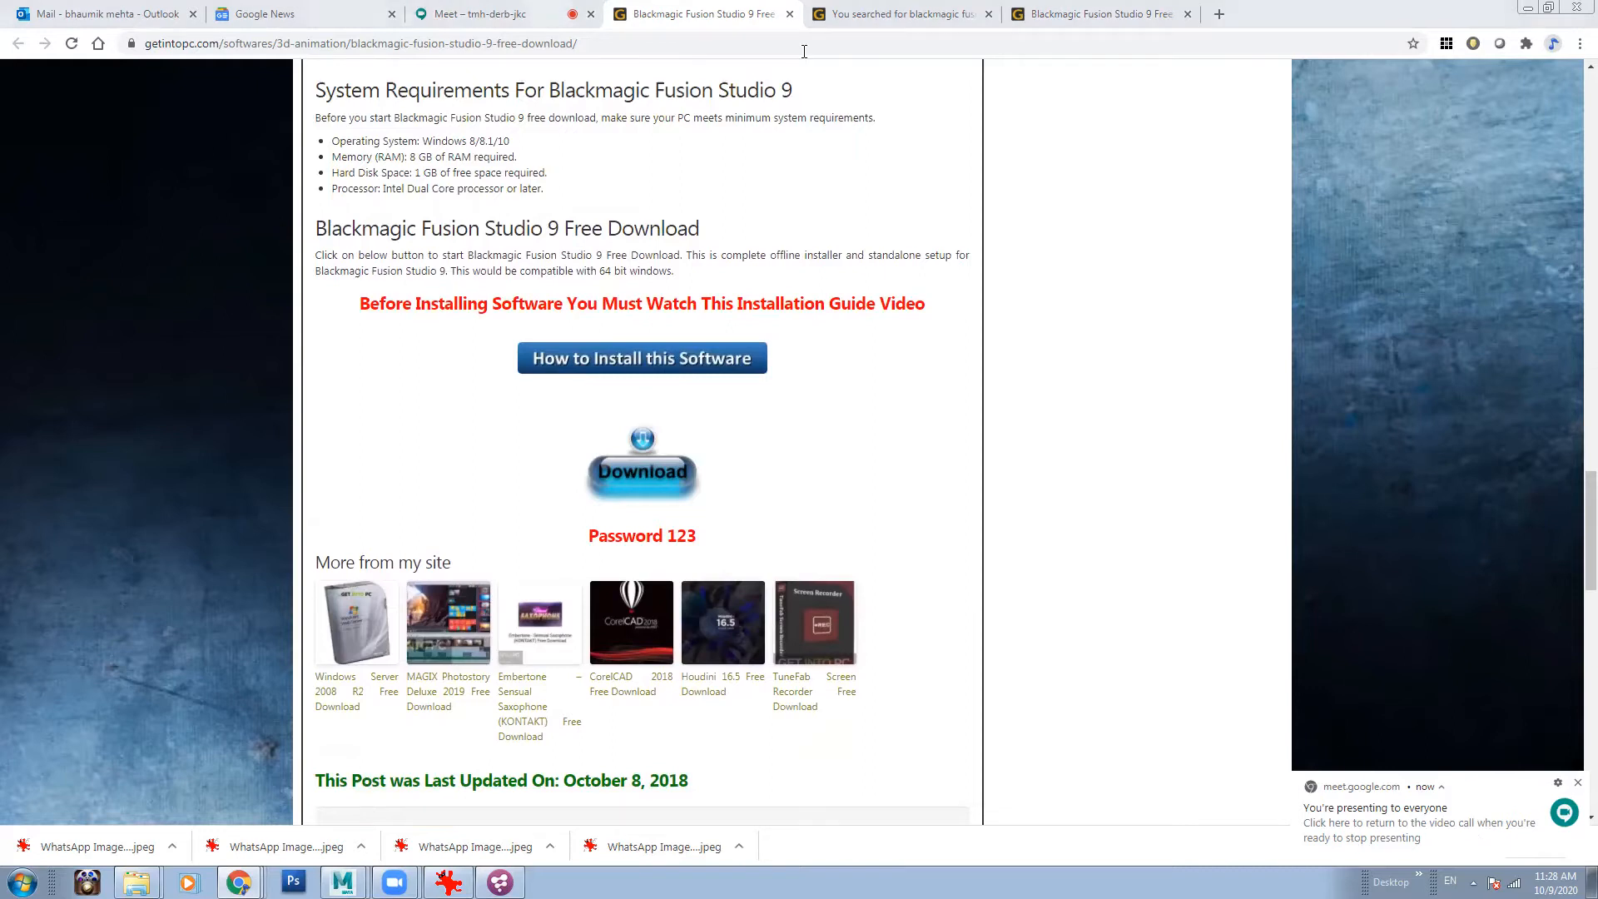
- Return to the meeting page, switch to Fusion, dismiss the presenting notification and narrow the Fusion window slightly beside the chat
click(1388, 799)
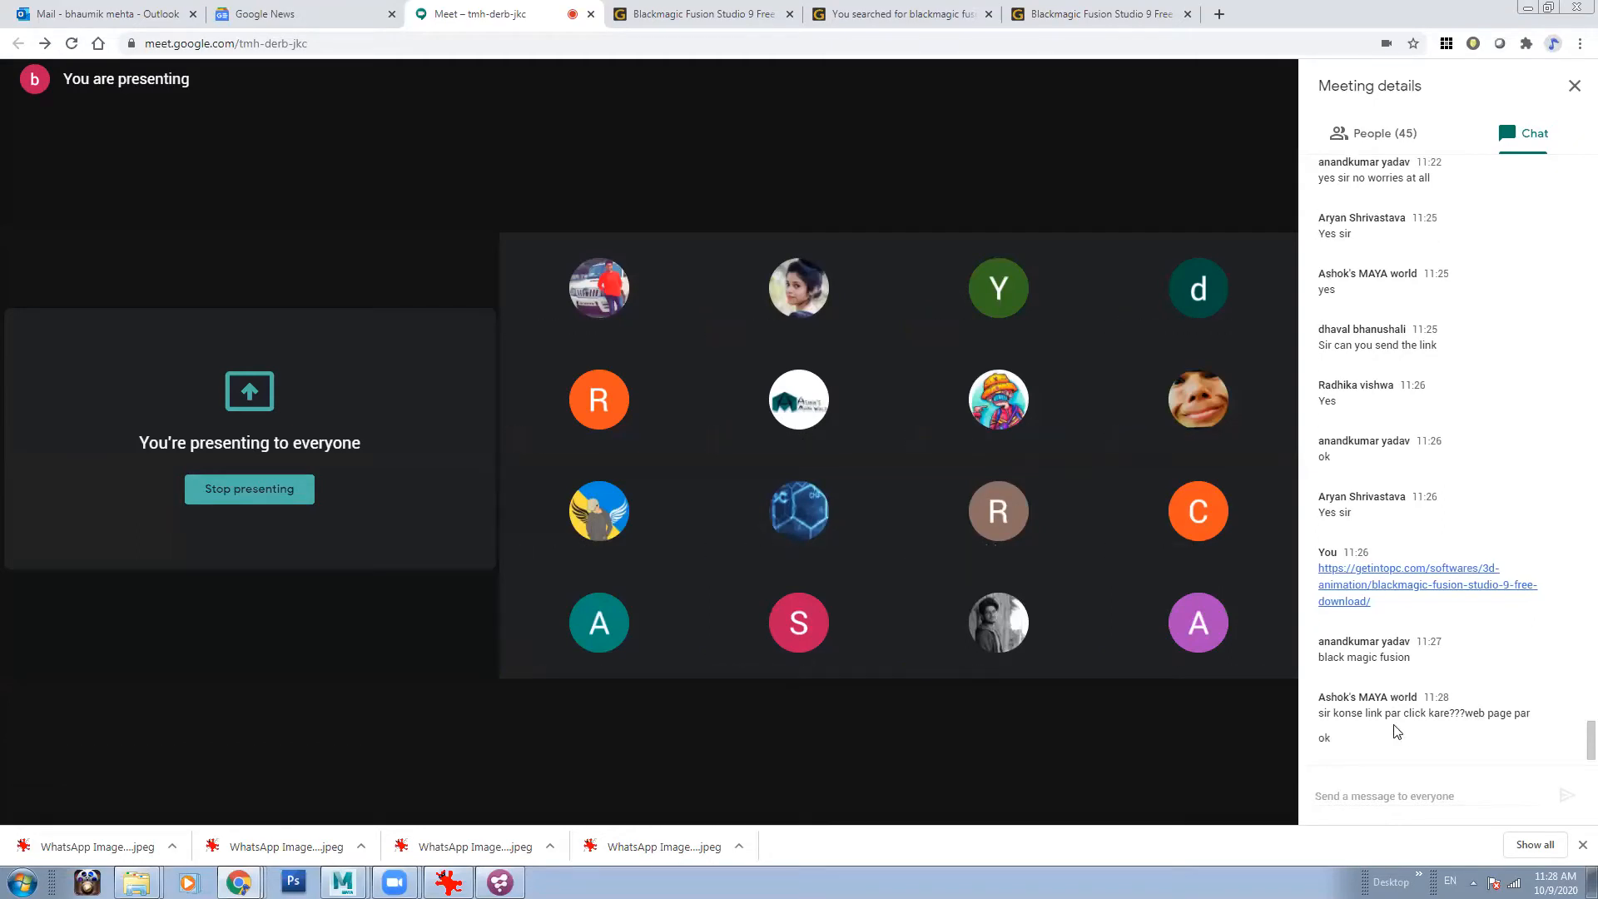
click(500, 882)
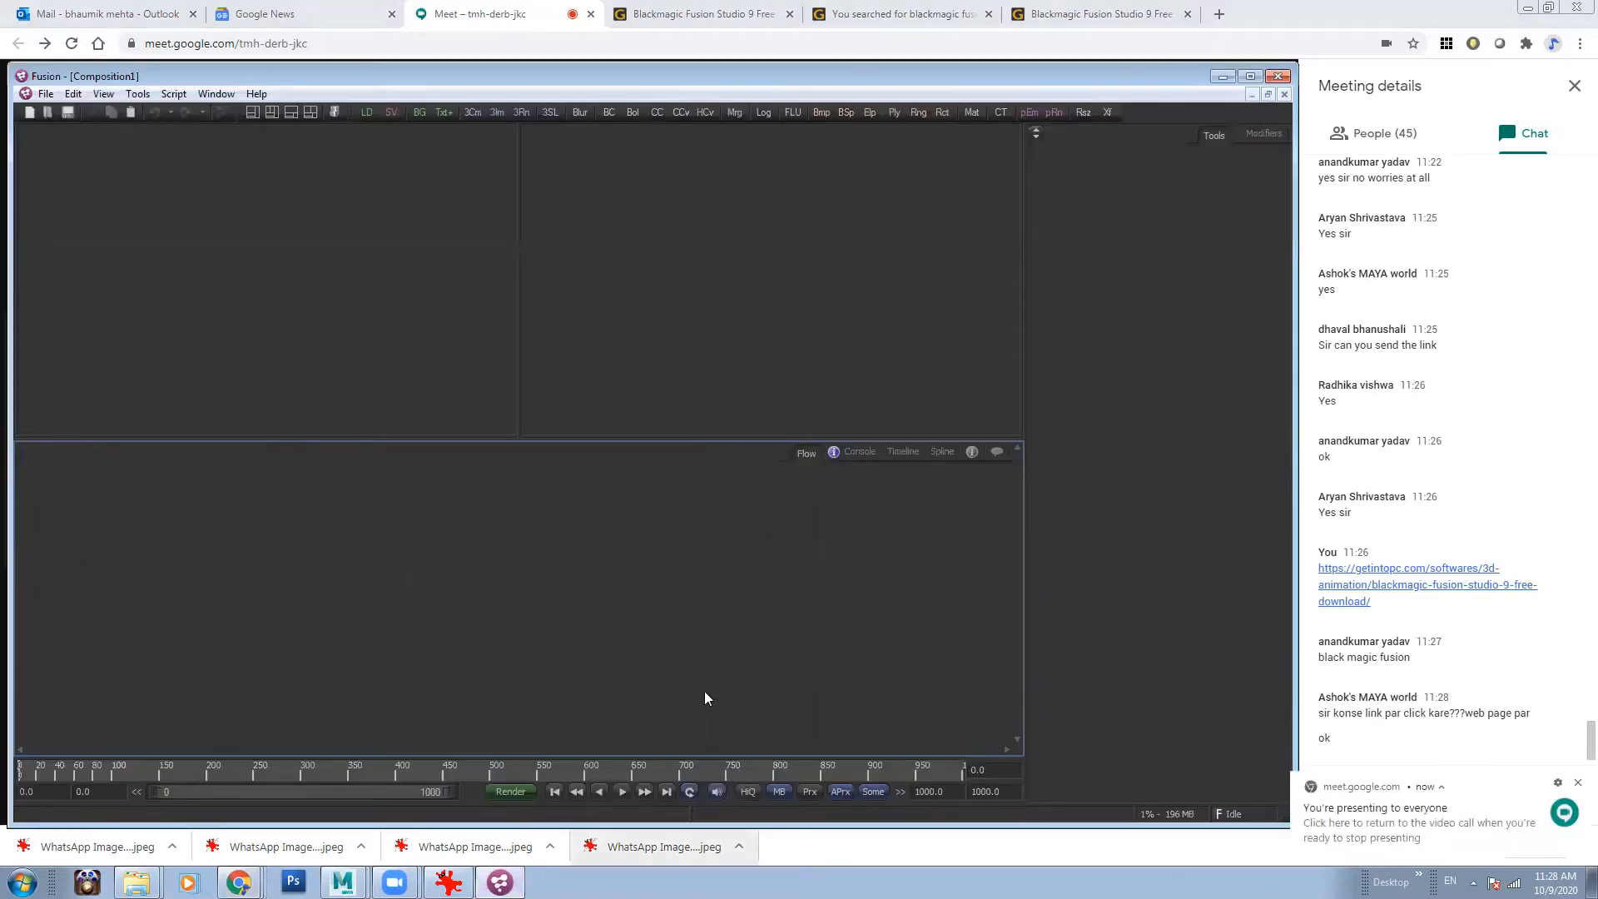
click(1576, 783)
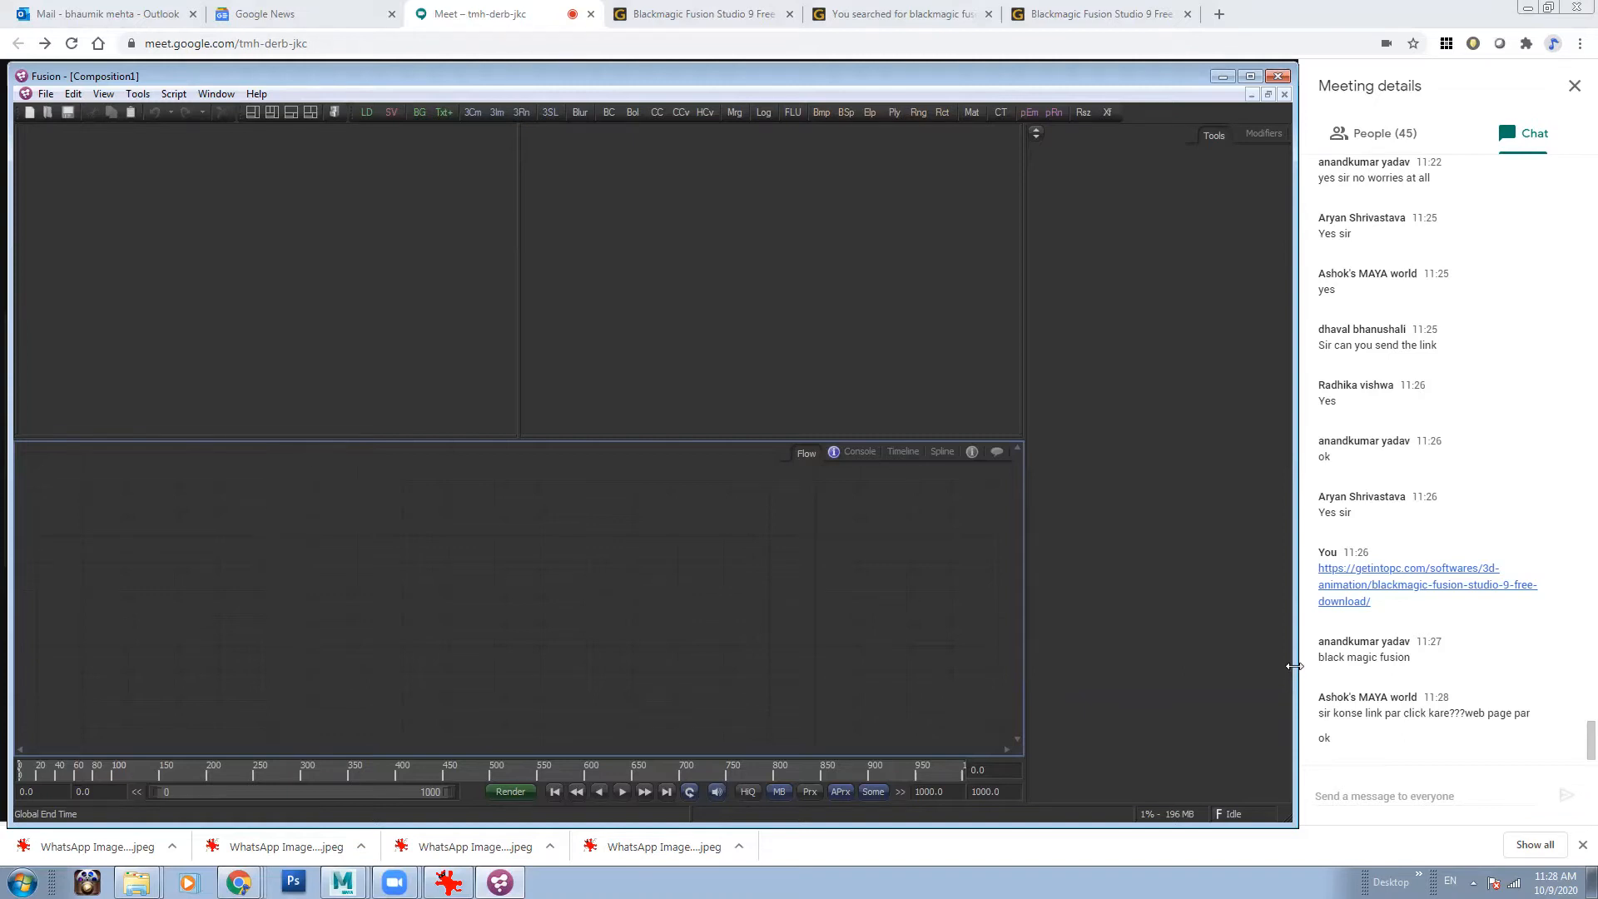
drag(1294, 666, 1289, 662)
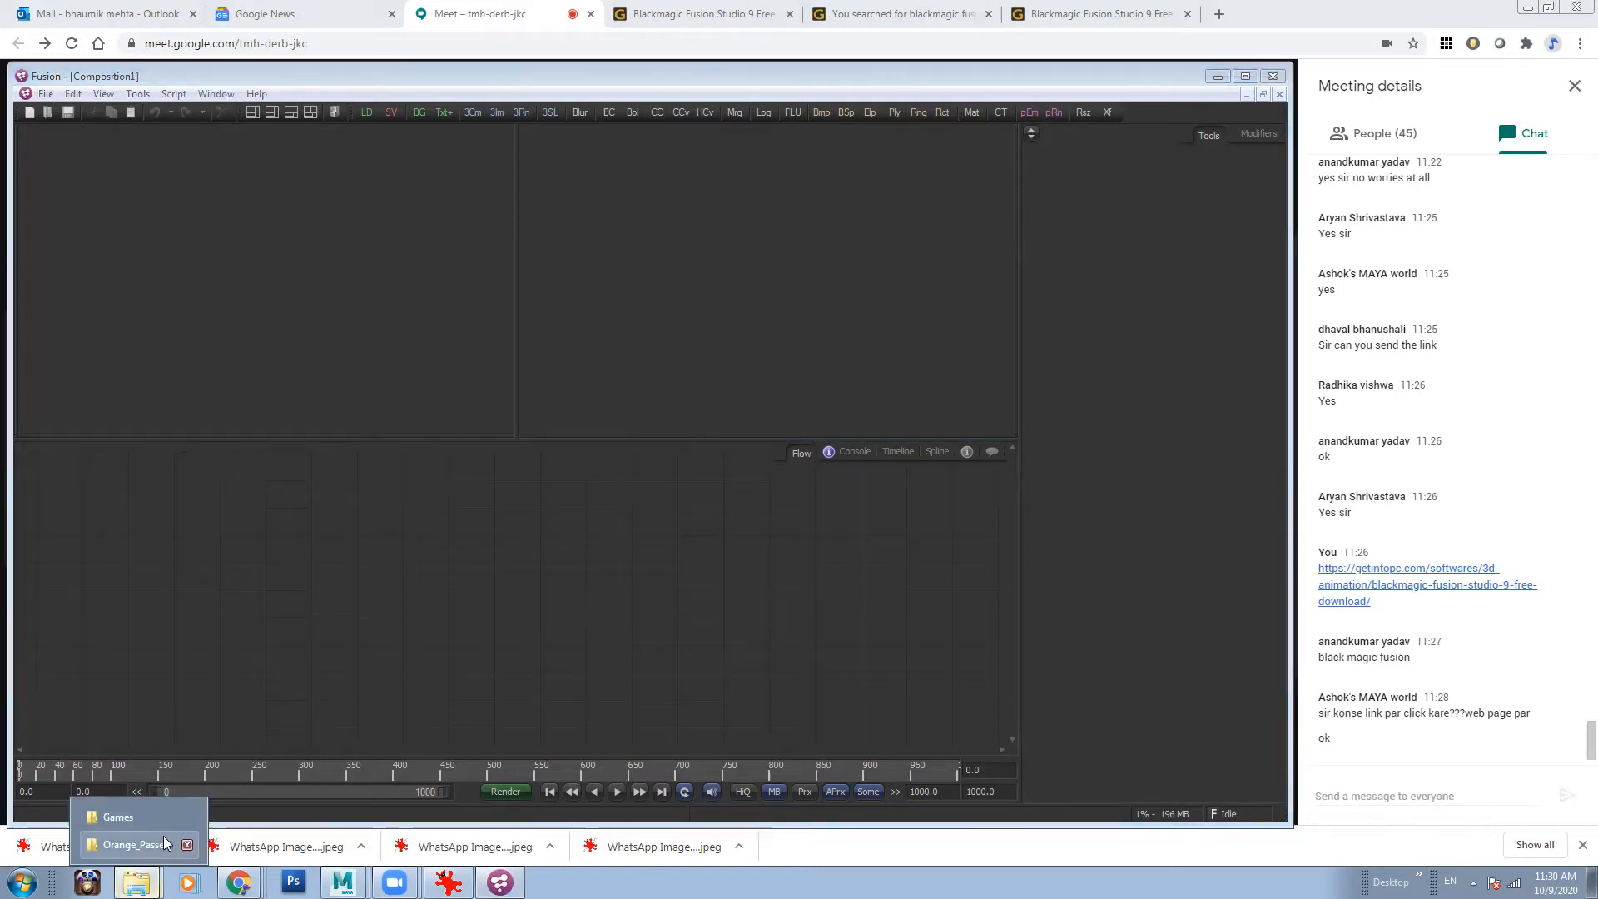
- Switch to the Orange_Passes folder in Windows Explorer, open its Key1 subfolder and position the folder window over Fusion
drag(874, 504, 1024, 295)
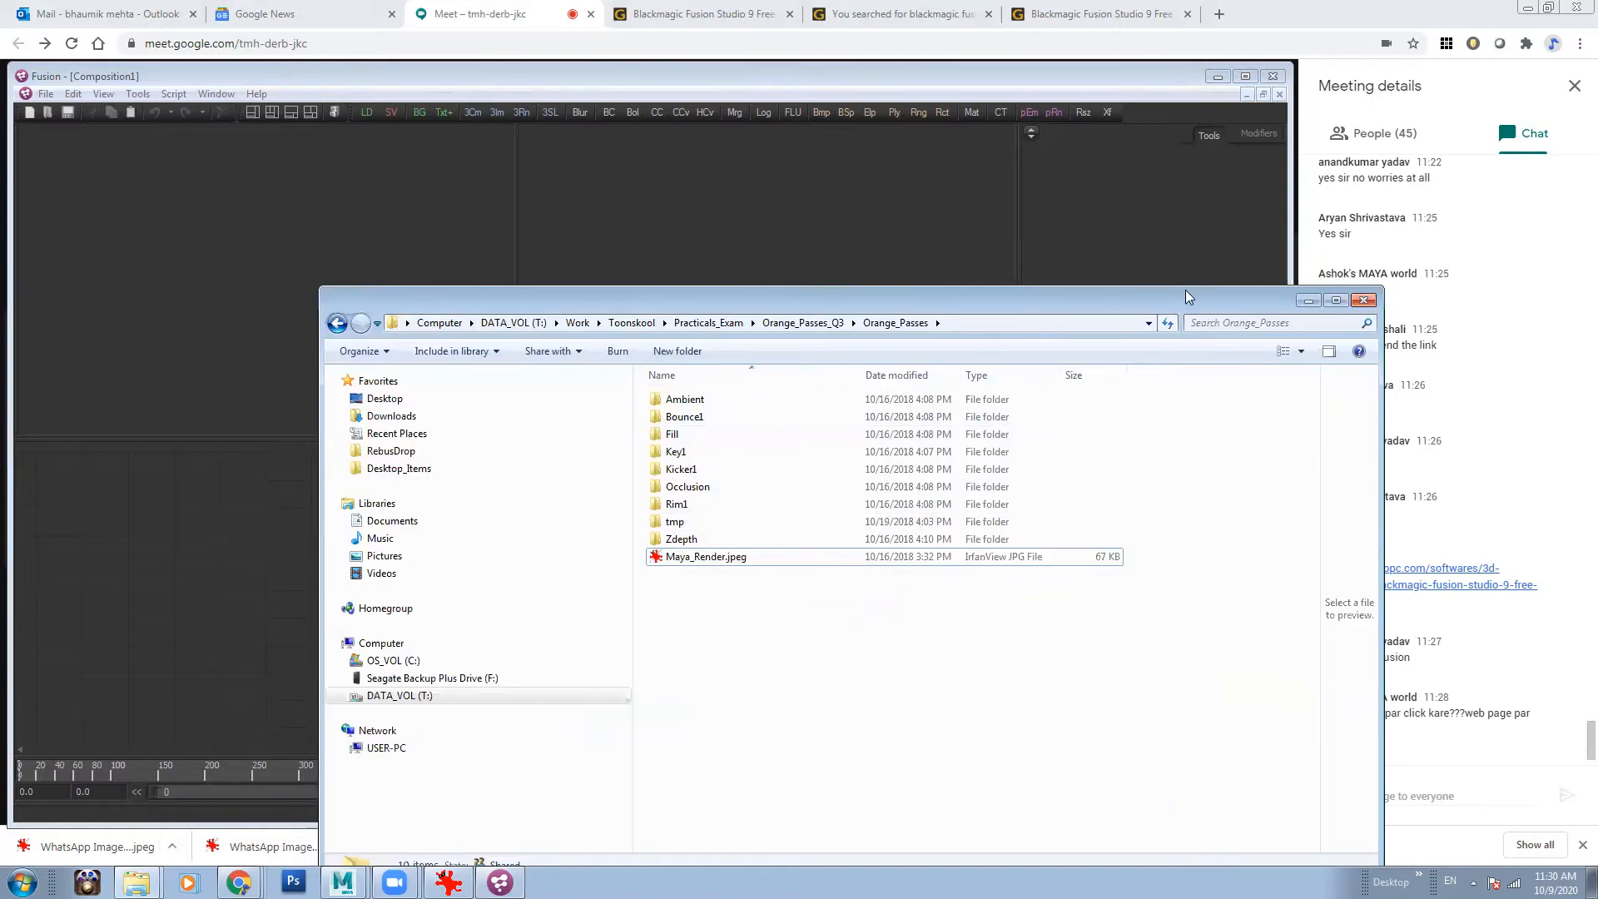
drag(1188, 297, 1027, 157)
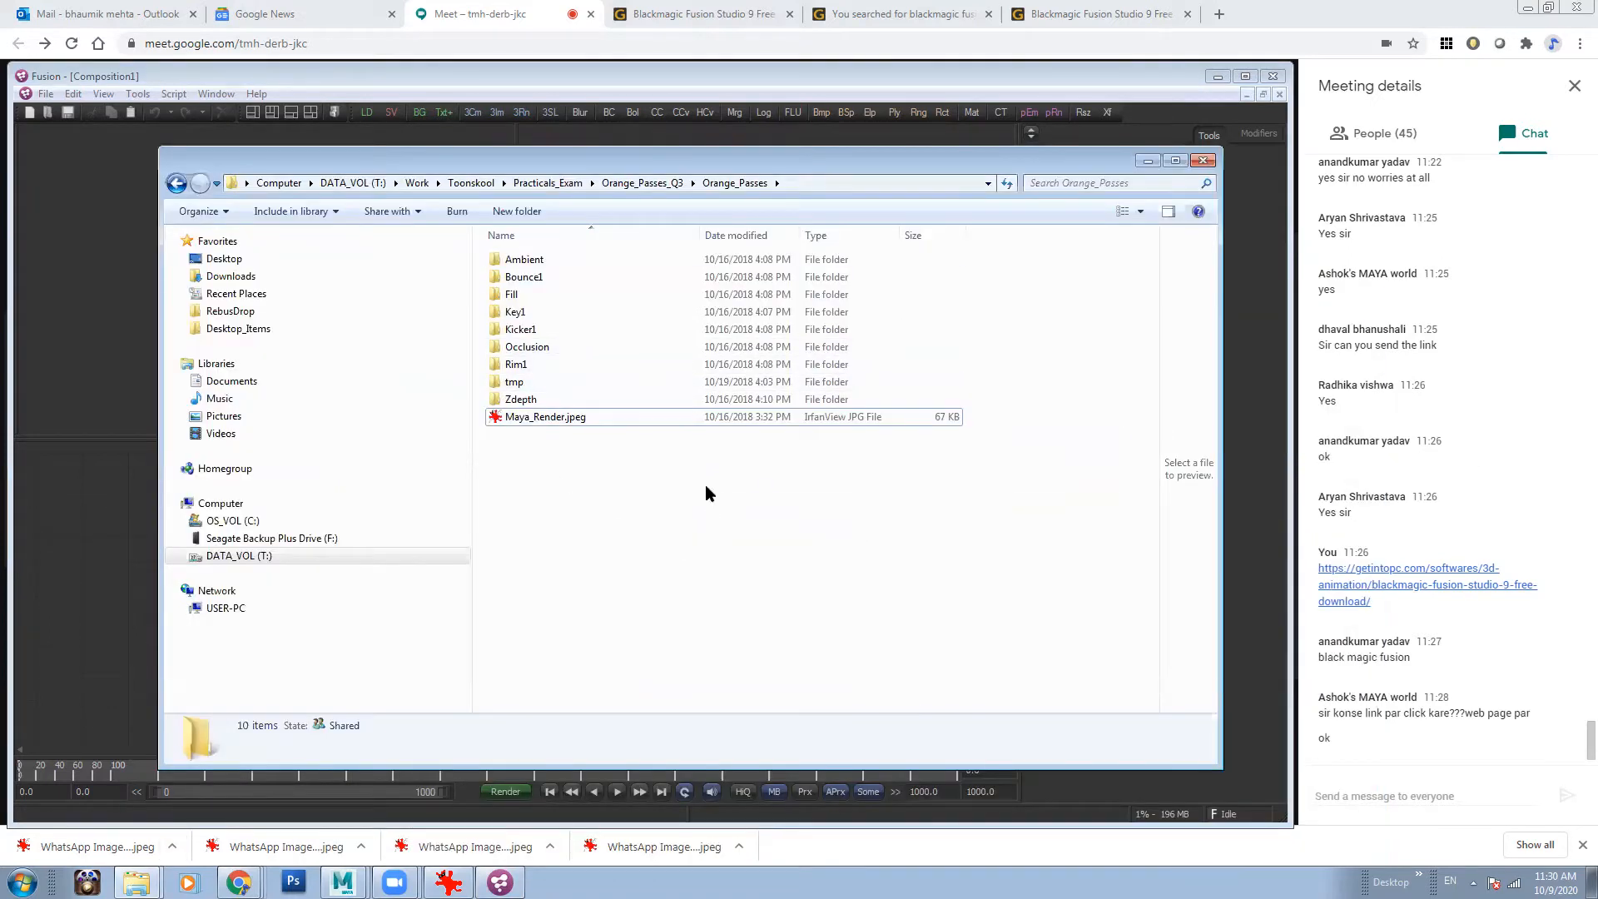
double_click(520, 313)
drag(613, 165, 898, 162)
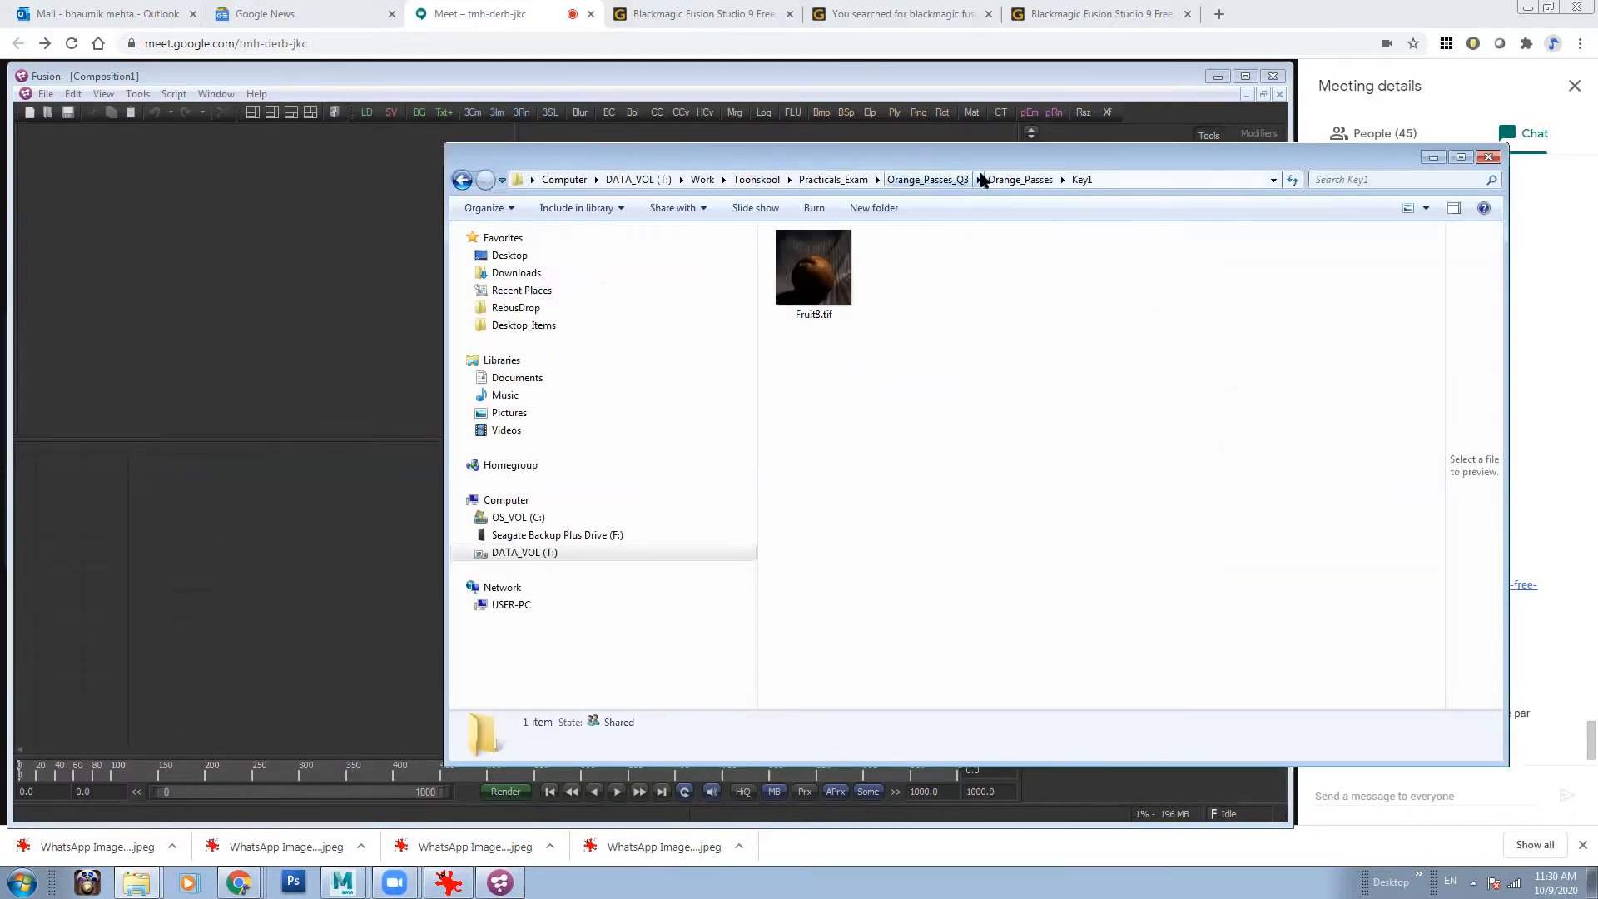
drag(1008, 167, 762, 233)
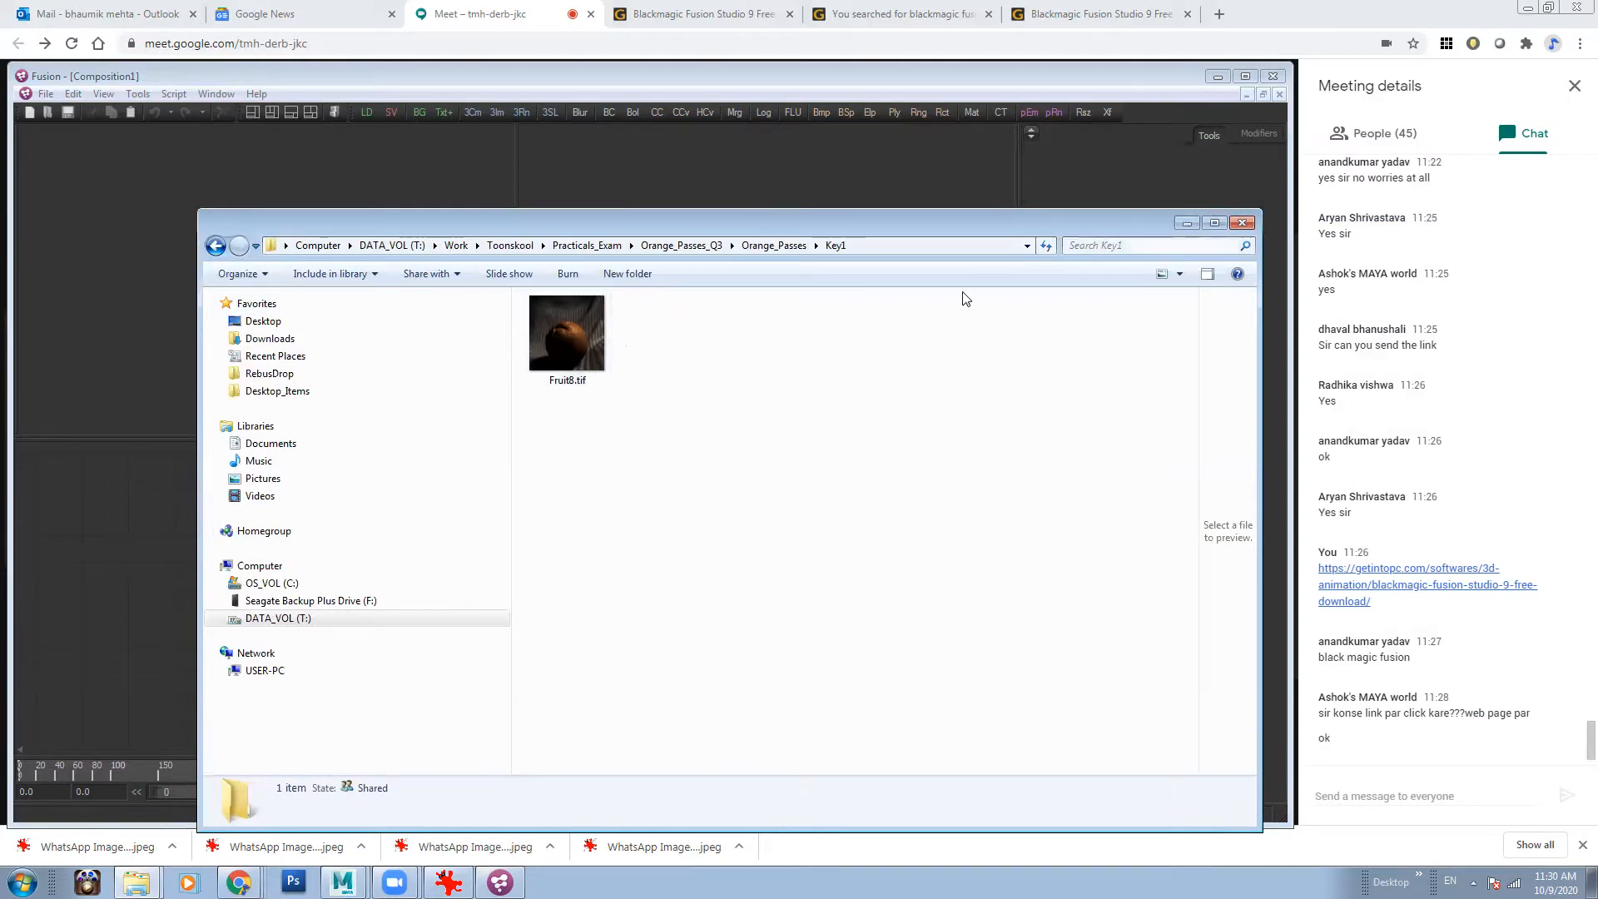
- Load Fruit8.tif from the Key1 folder into the Fusion flow as a loader and minimize the folder window
drag(715, 224, 922, 196)
drag(774, 308, 294, 537)
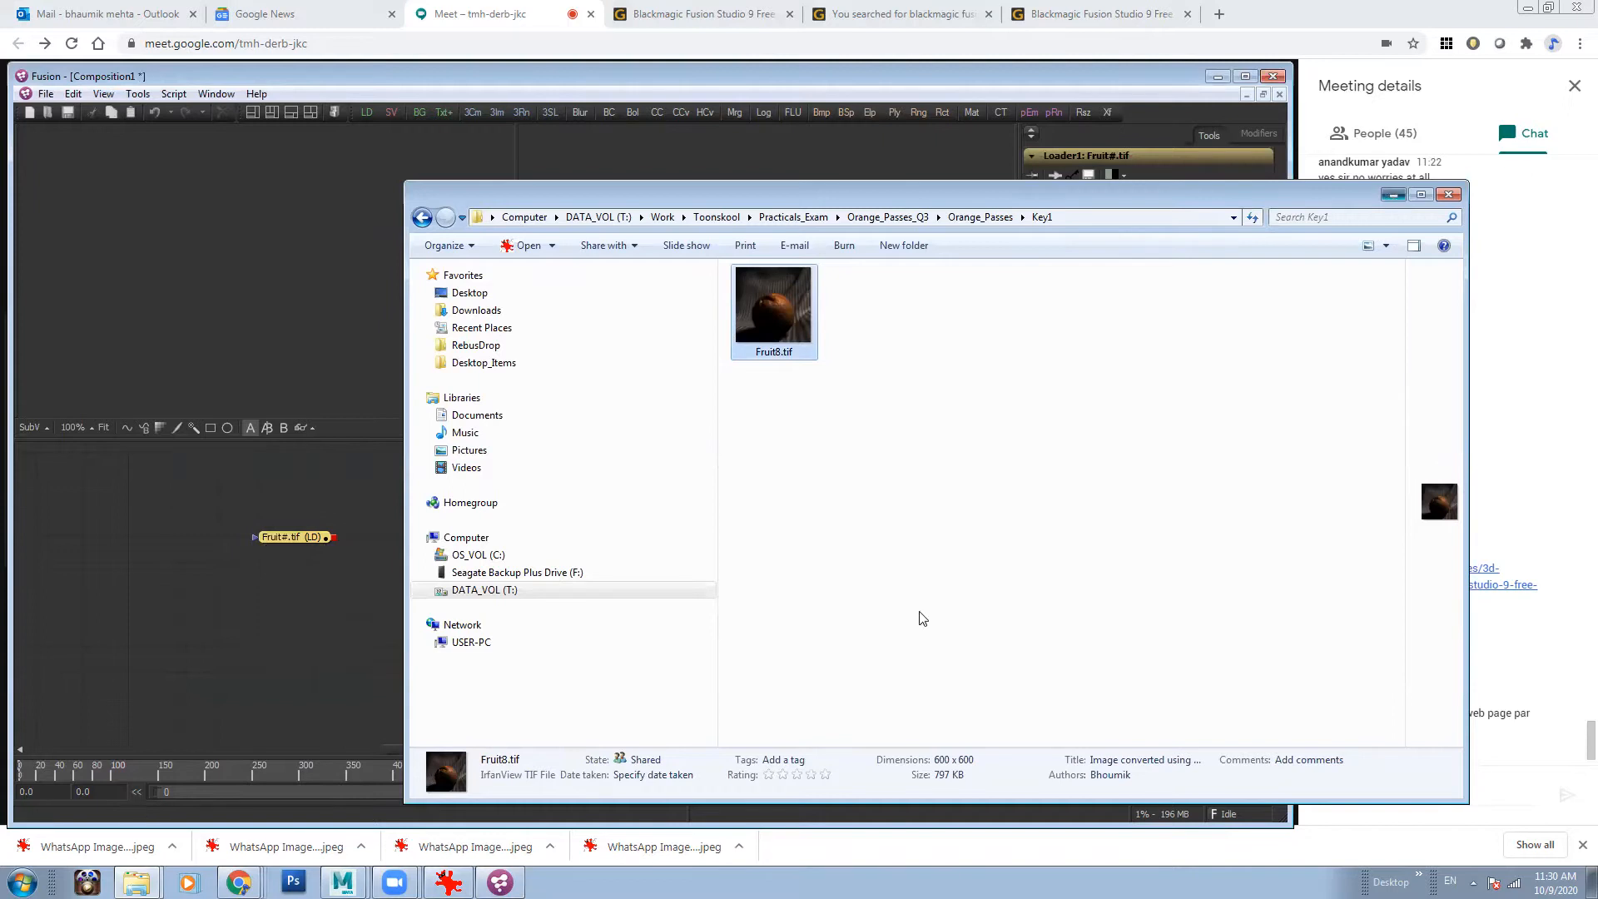
click(501, 542)
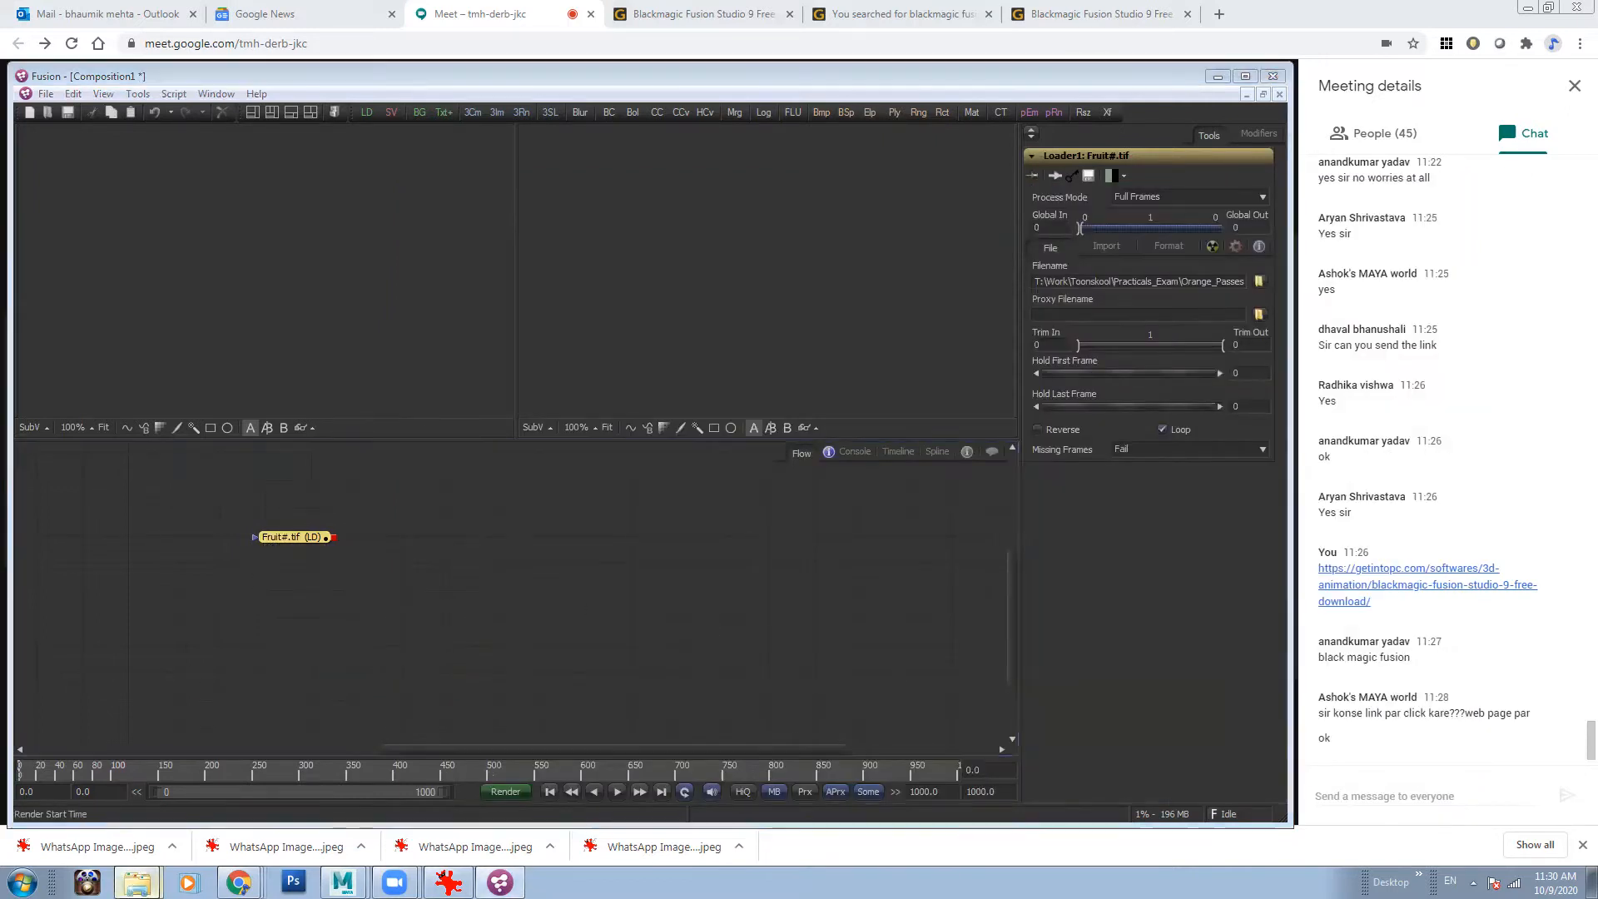
mouse_move(137, 882)
click(131, 844)
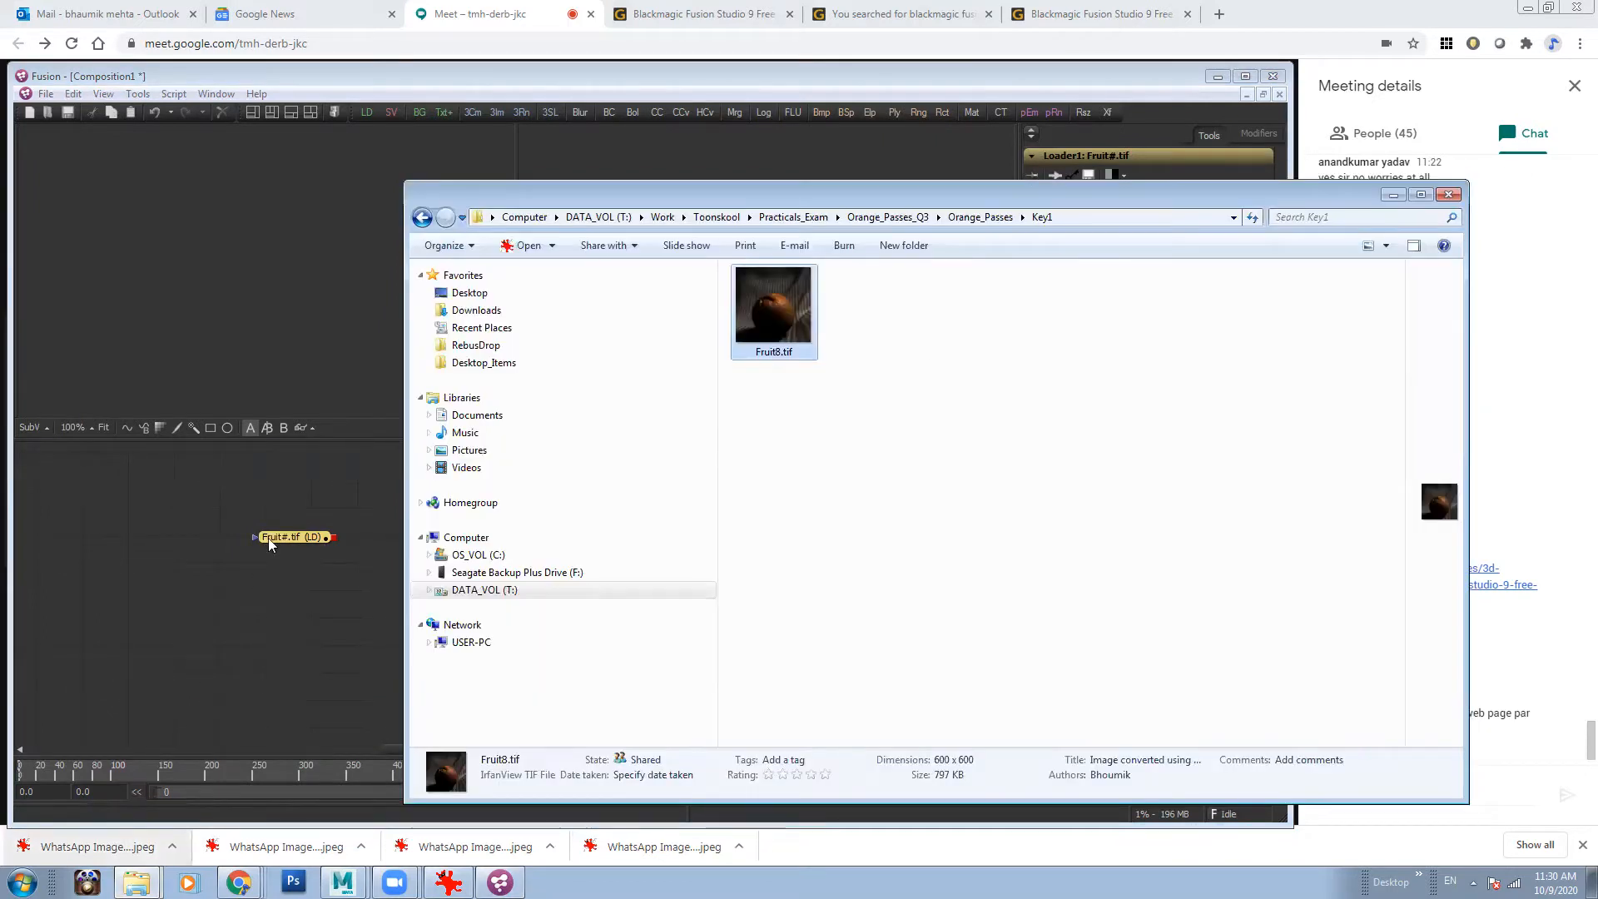
click(1393, 195)
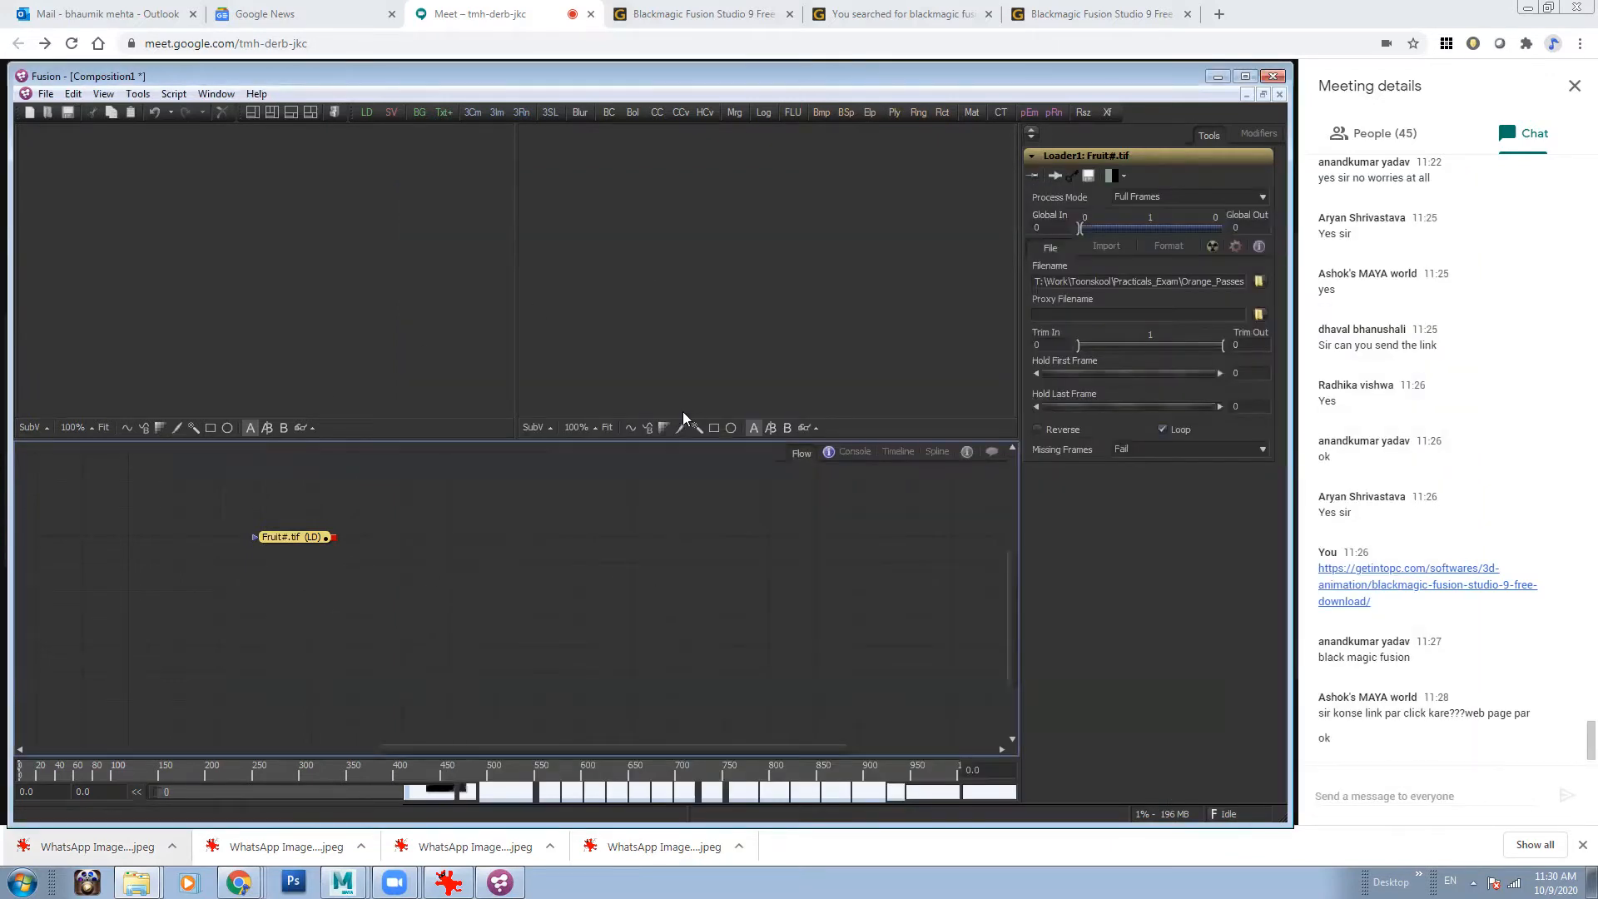
- Deselect the loader, try the layout with one wide viewer and restore the two-viewer layout
click(402, 622)
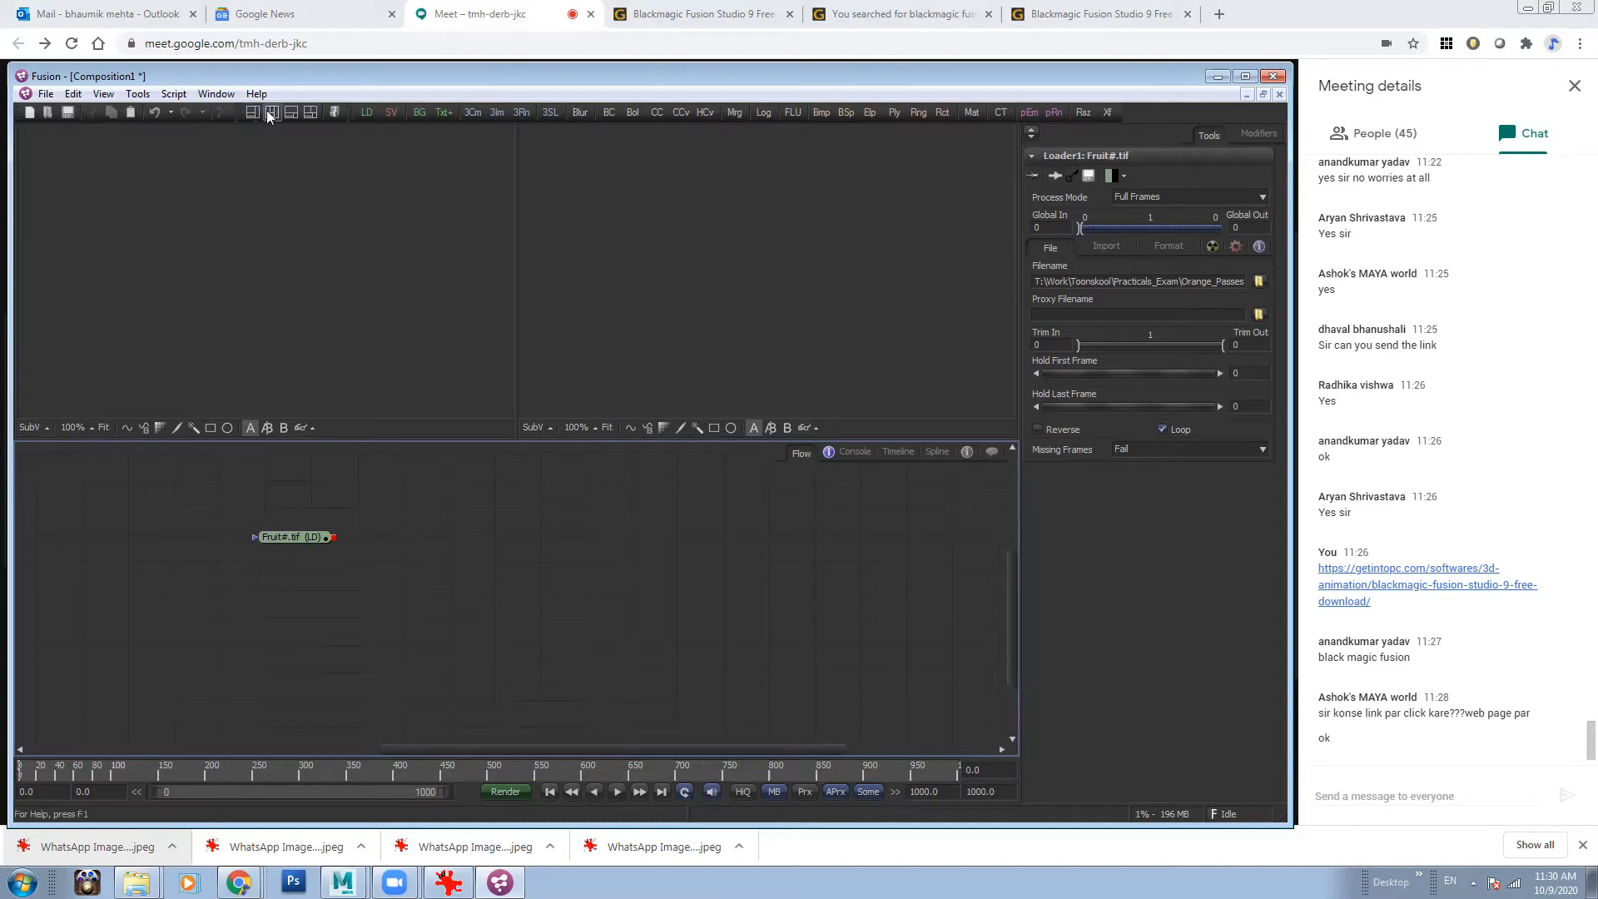
click(292, 114)
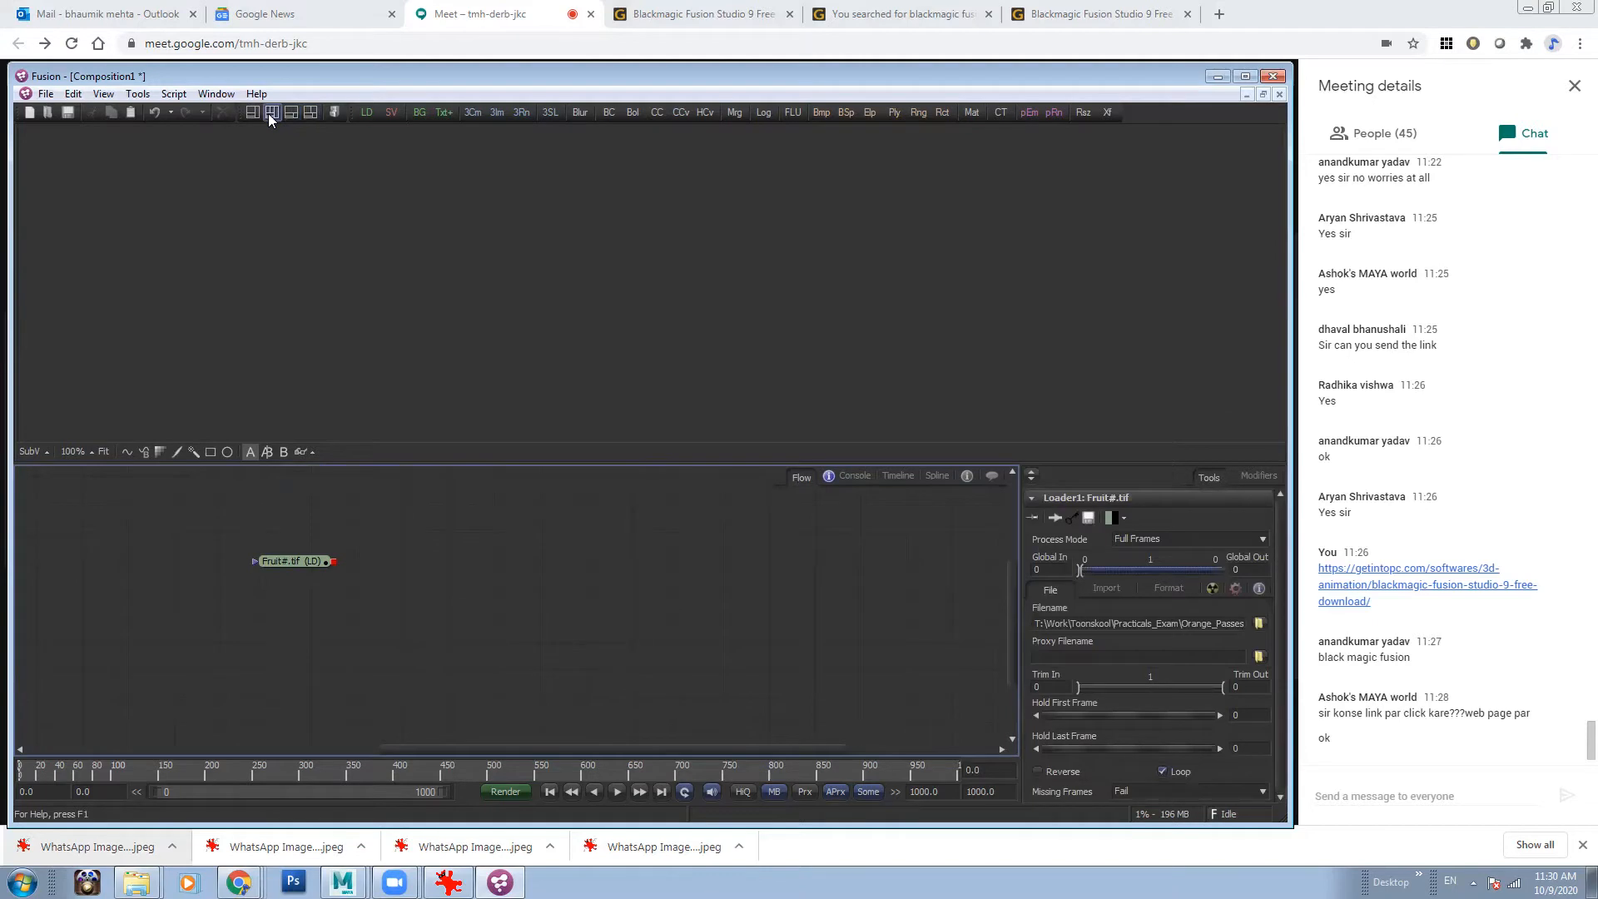
click(272, 114)
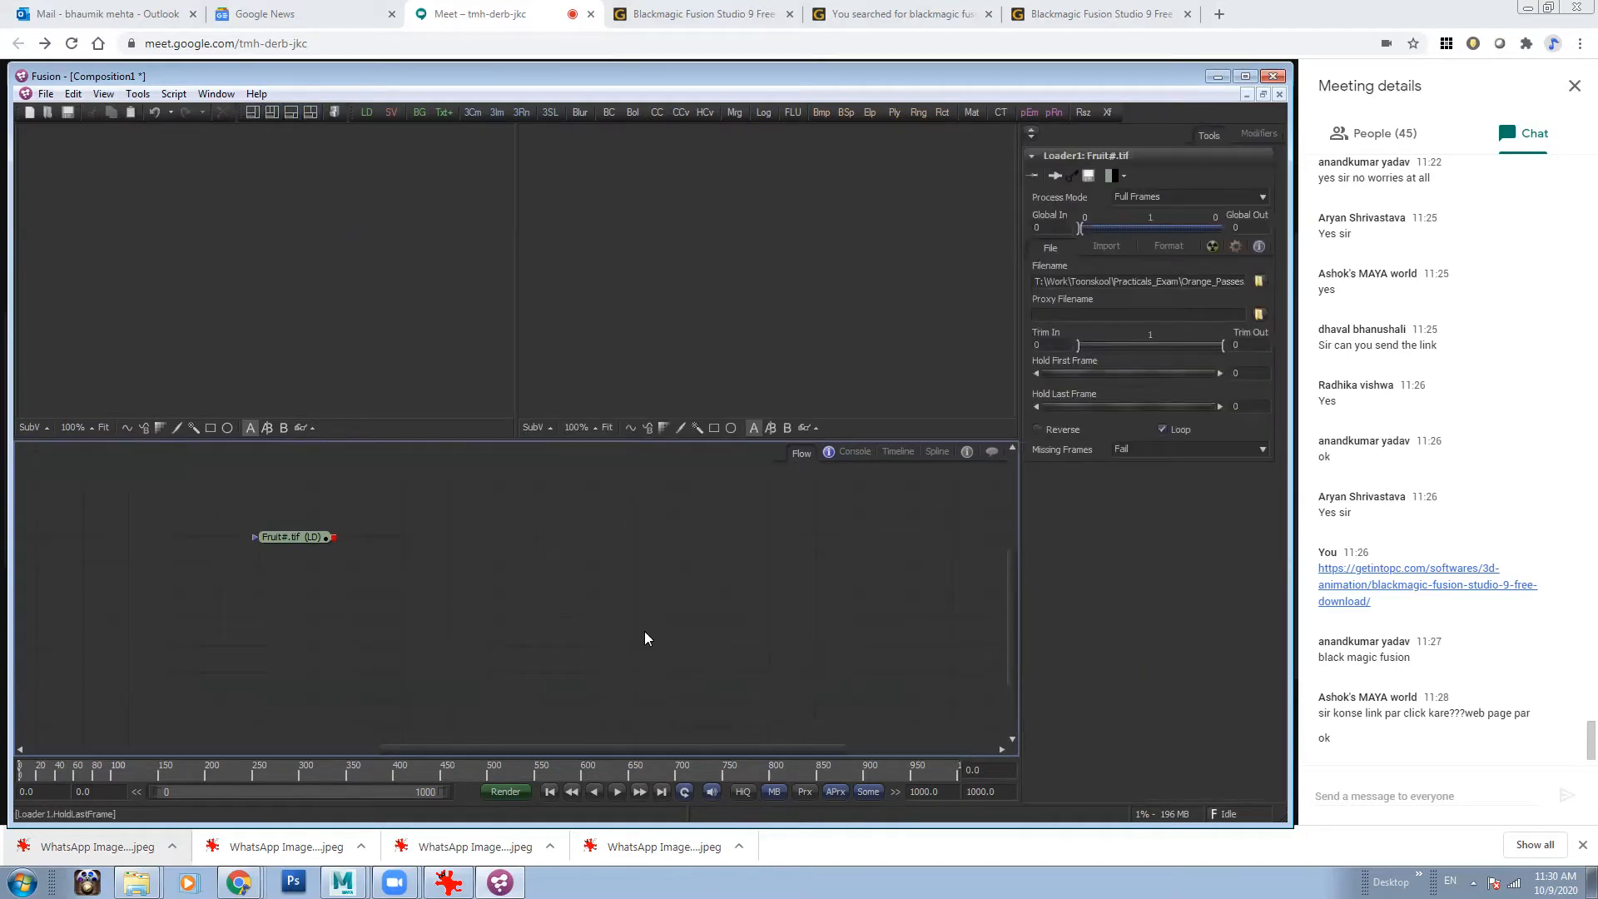
- Show the Key1 folder once more, minimize it and delete the Fruit8.tif loader from the flow
mouse_move(316, 543)
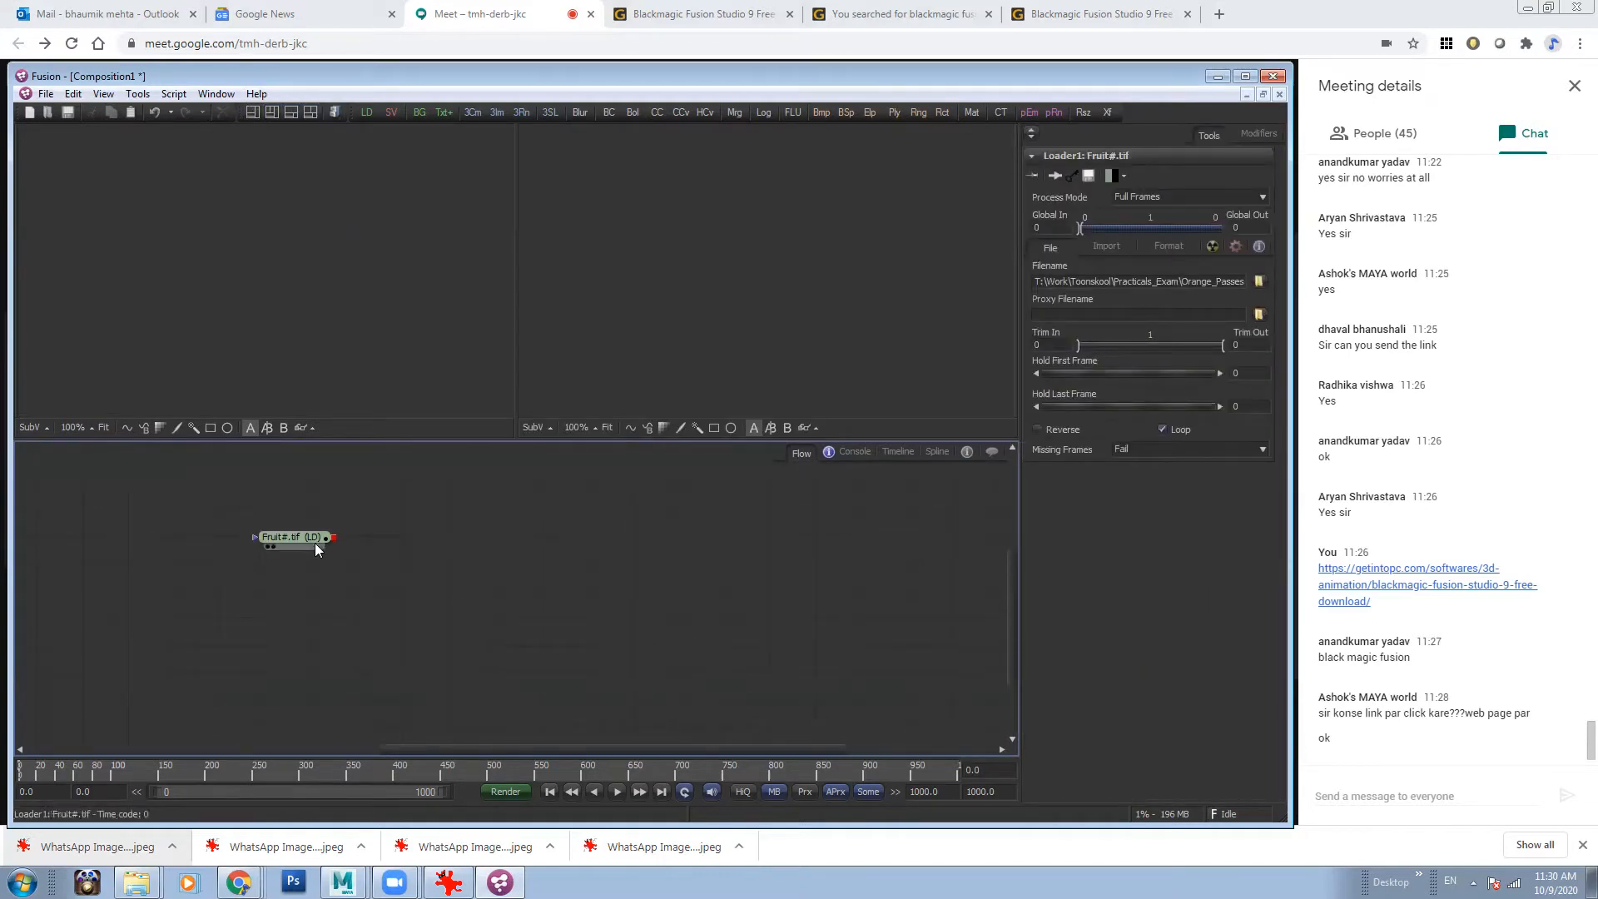
drag(220, 491, 340, 574)
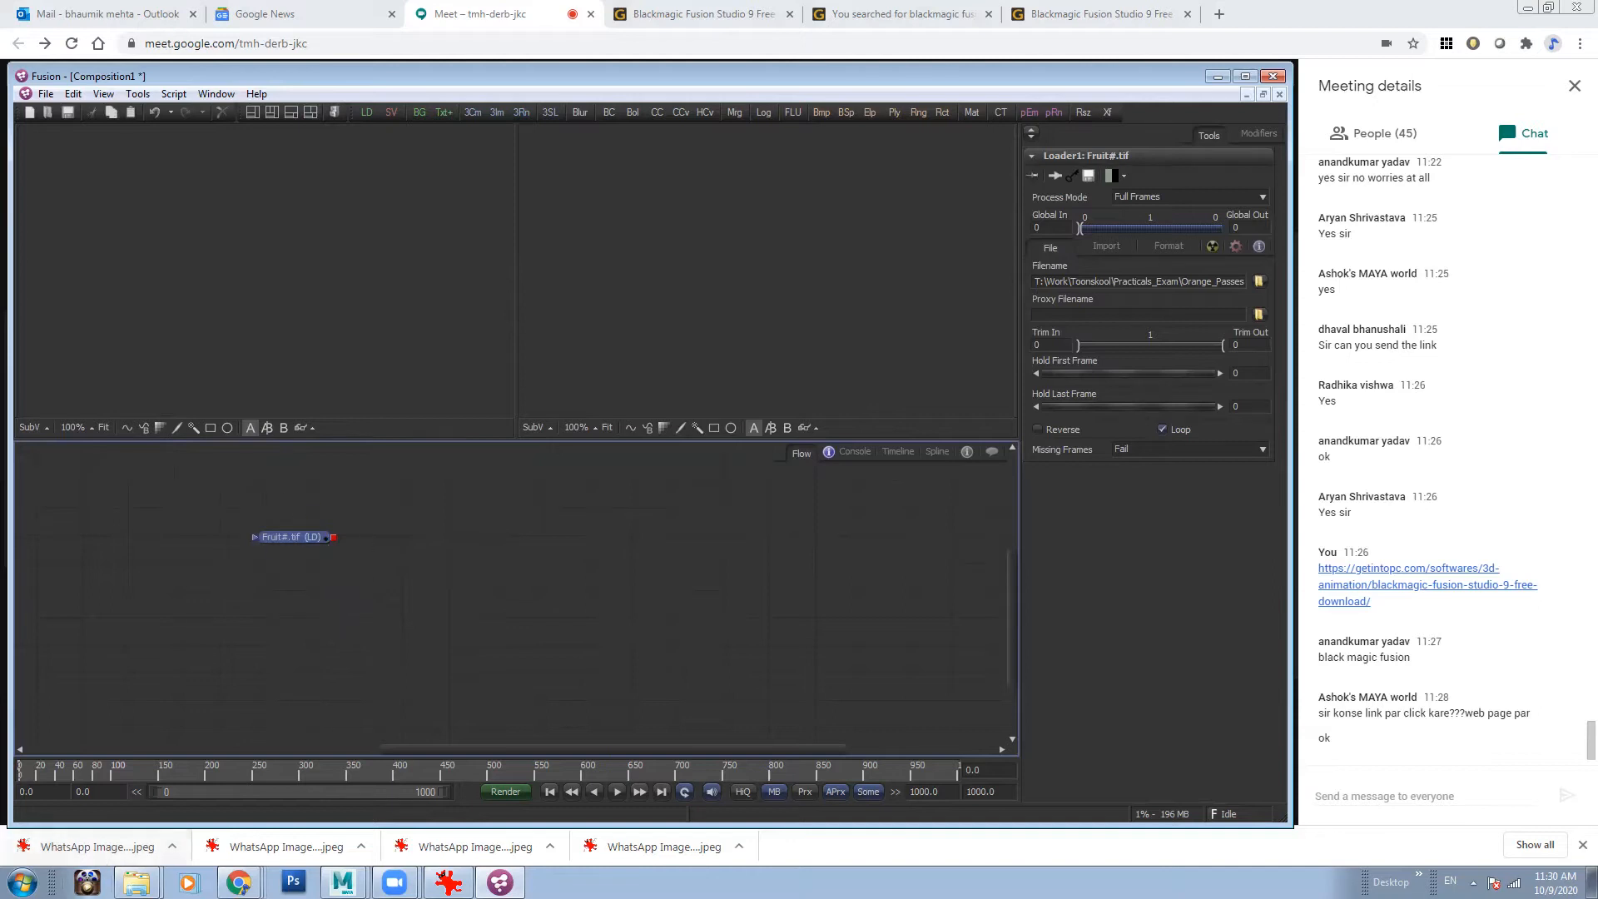
click(135, 882)
click(137, 846)
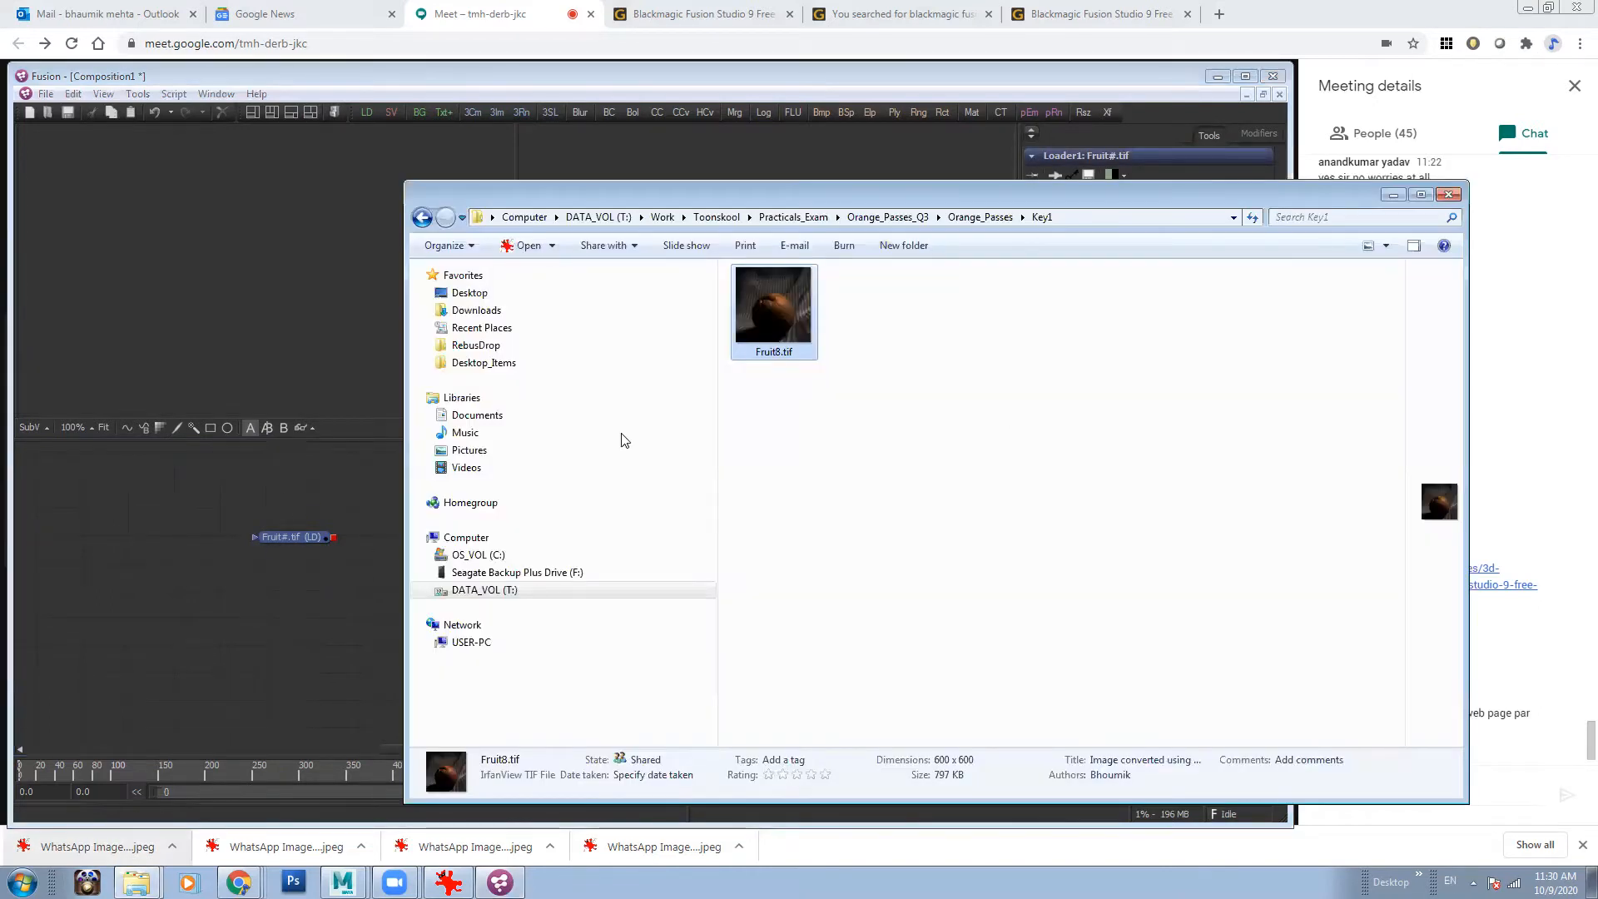
click(1393, 196)
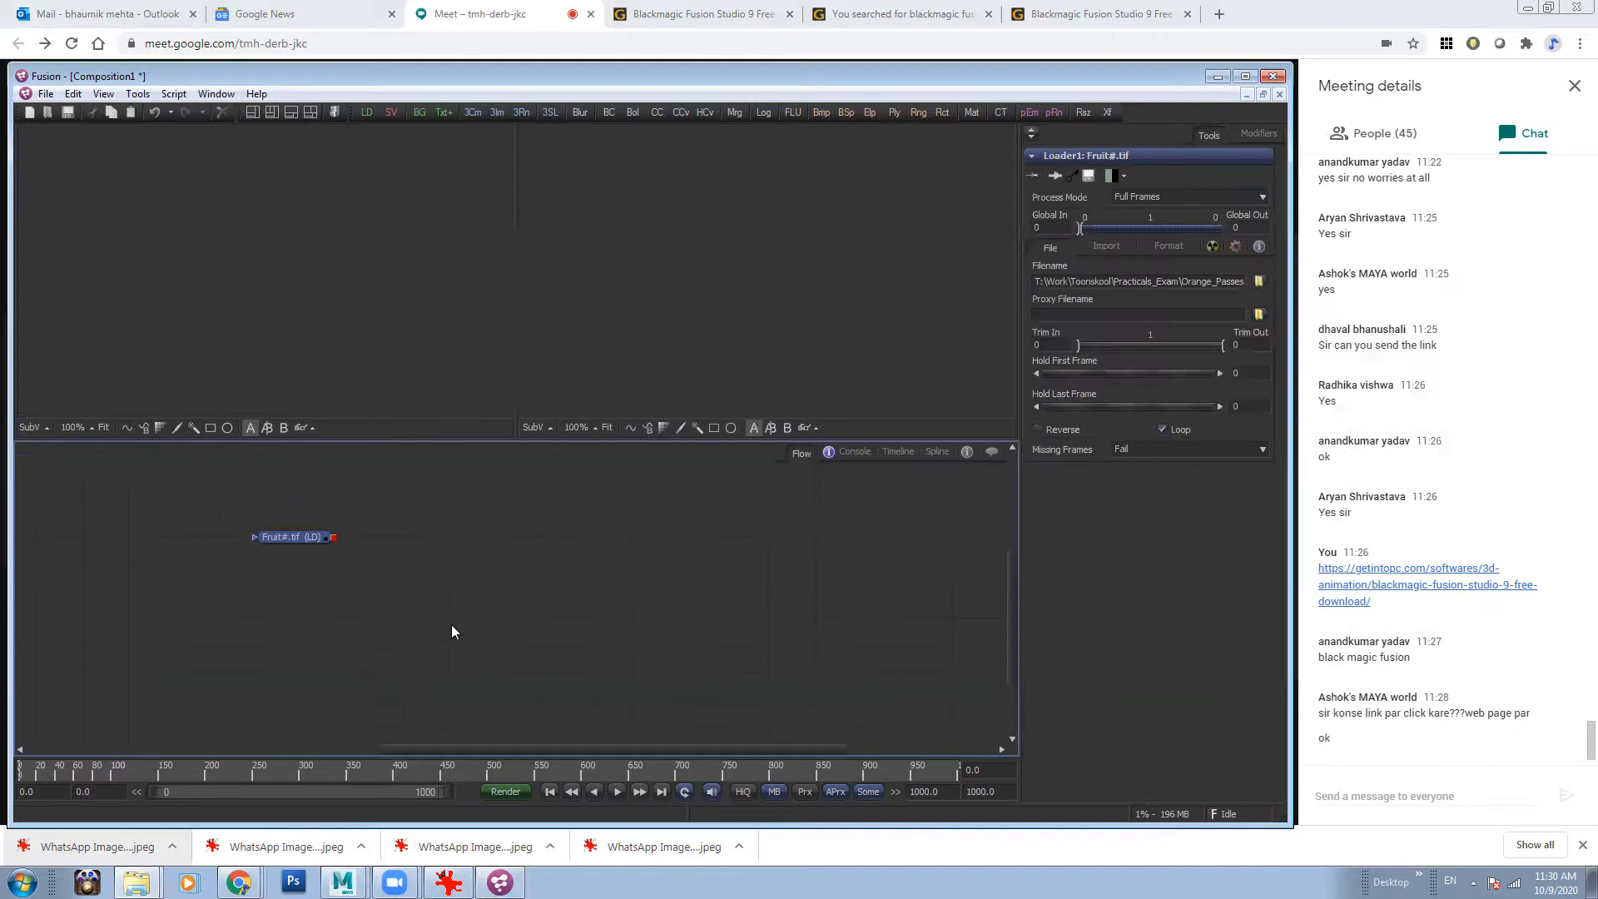
drag(256, 509, 343, 586)
key(Delete)
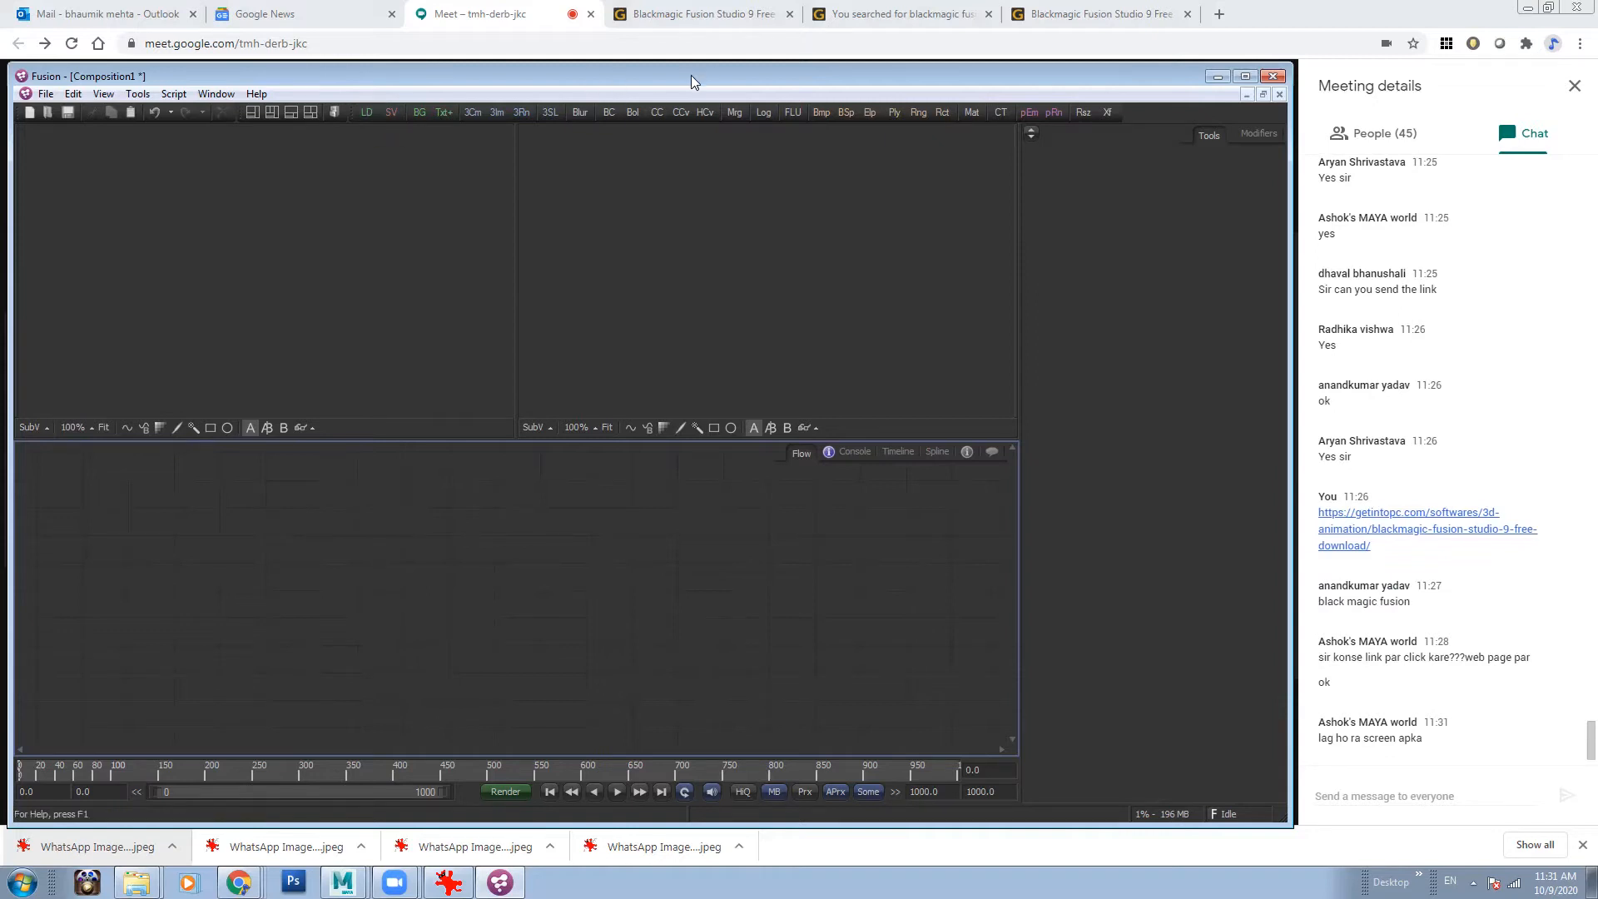
- Restore the meeting window behind Fusion, dismiss the presenting notification and place the Fusion window beside the meeting chat
drag(691, 75, 714, 75)
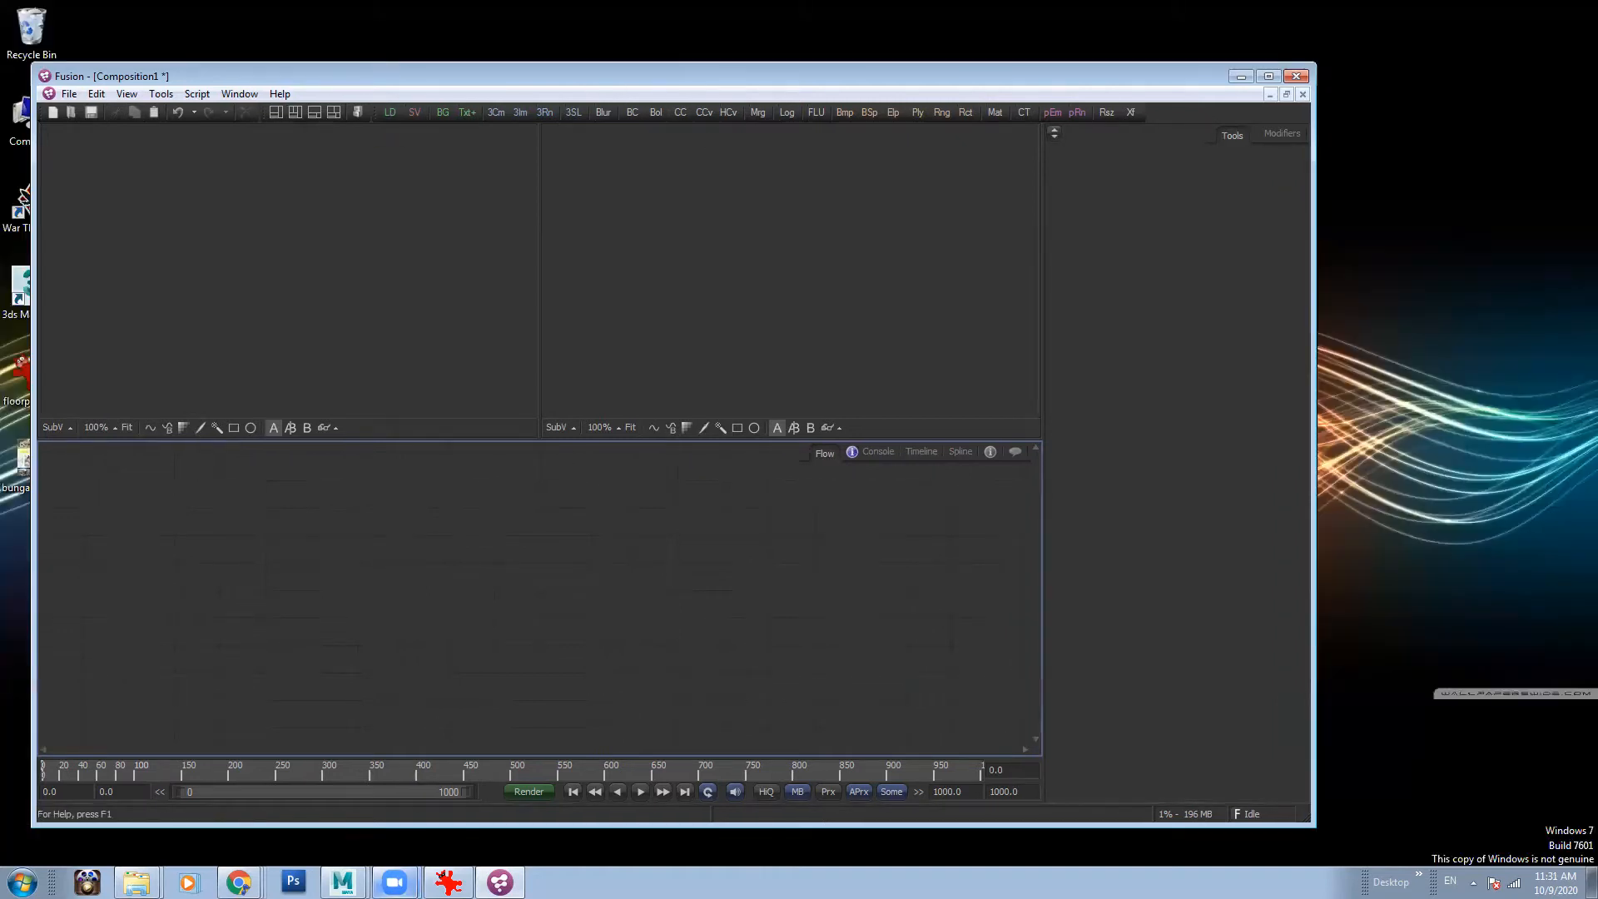
click(343, 882)
mouse_move(239, 882)
click(214, 791)
click(501, 882)
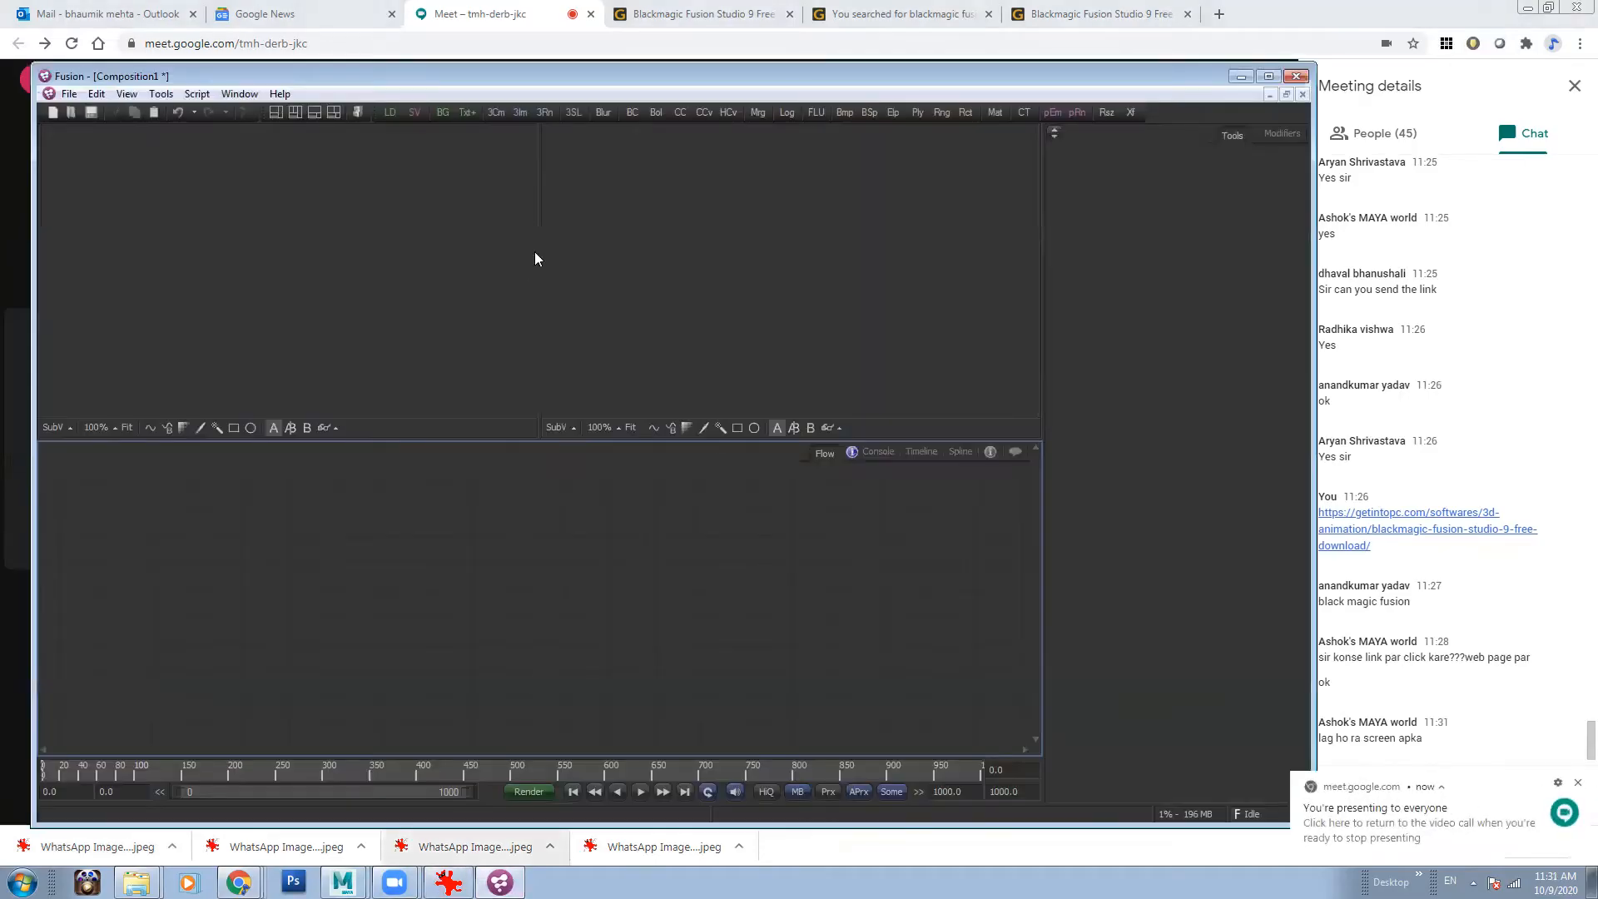
click(1575, 785)
mouse_move(695, 77)
mouse_down()
mouse_move(674, 93)
mouse_move(679, 76)
mouse_up()
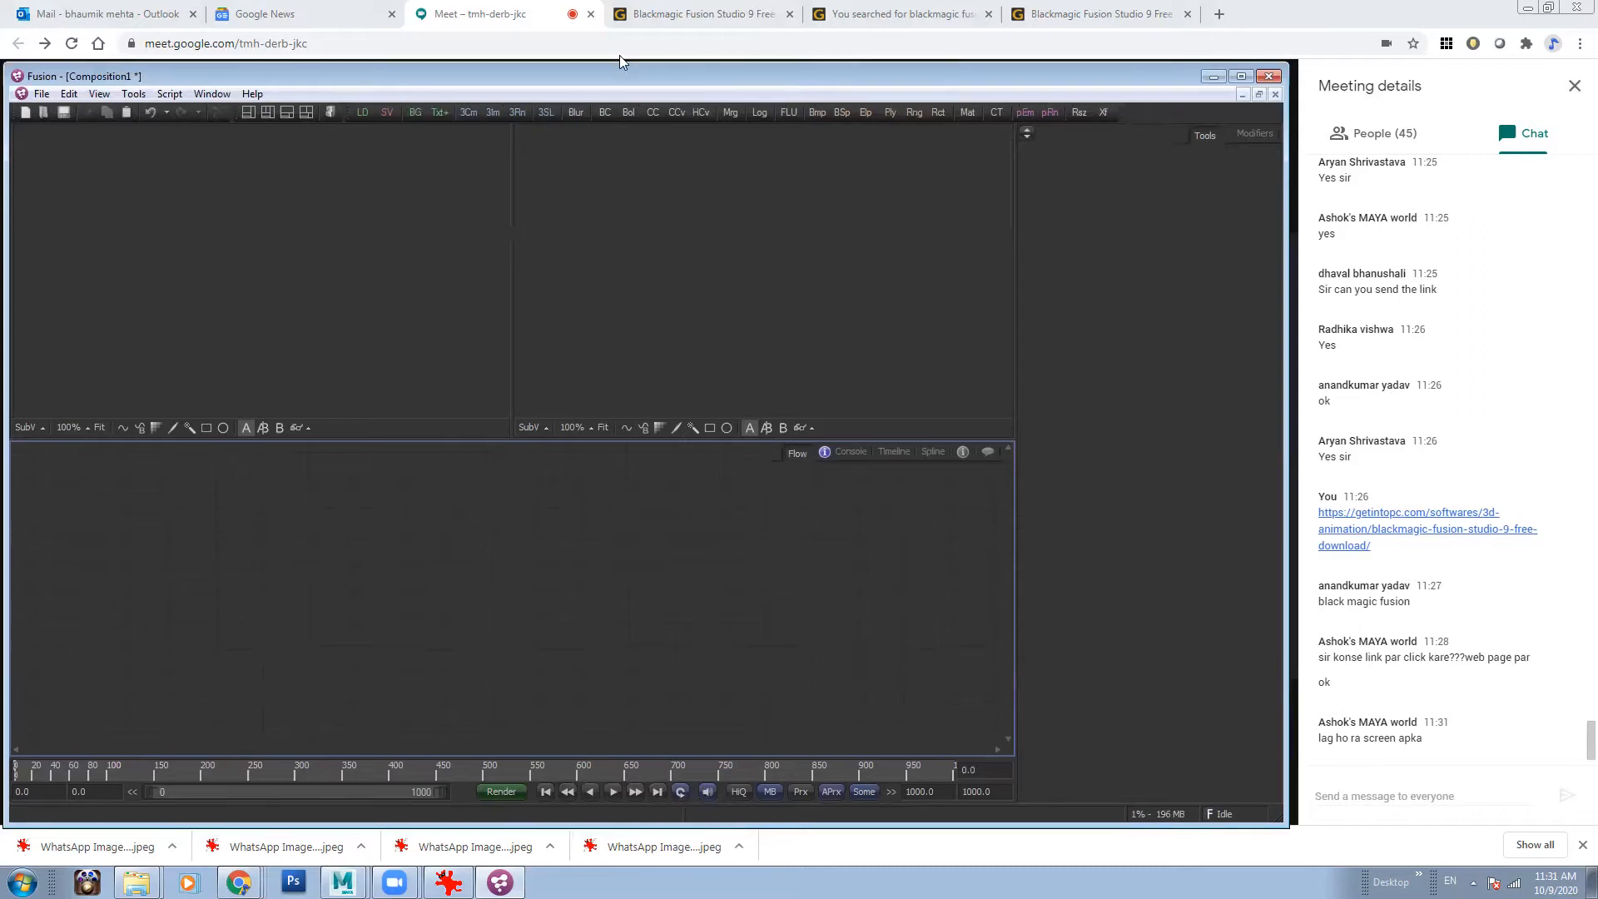
- Close the Outlook mail page, return to Fusion, dismiss the presenting notification and widen the Fusion window up to the chat
click(194, 14)
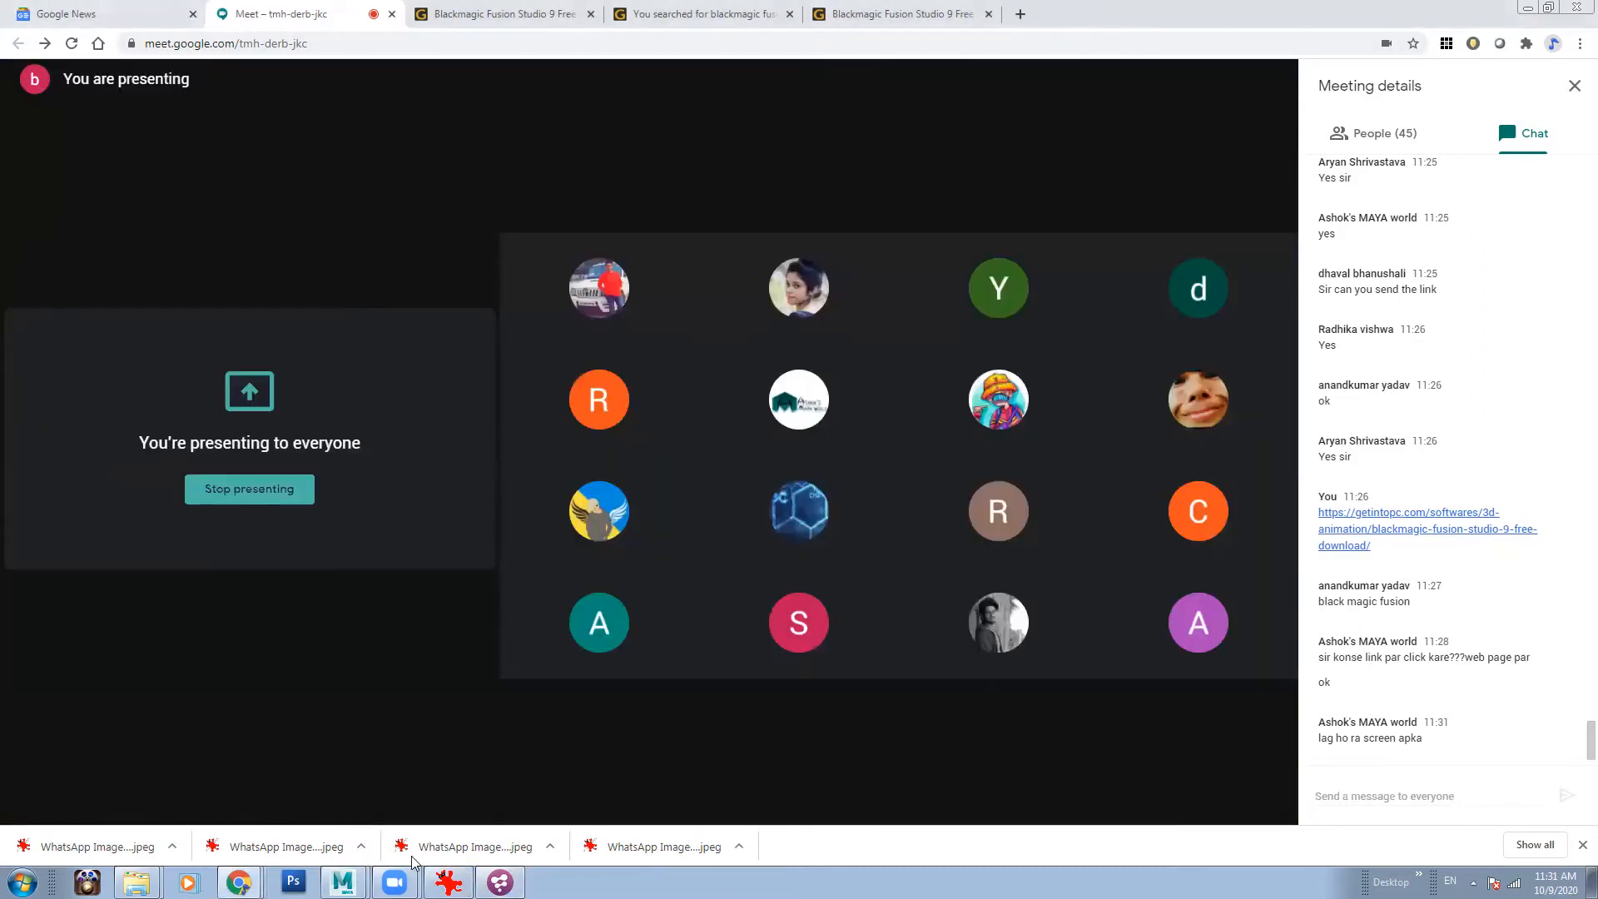
click(499, 881)
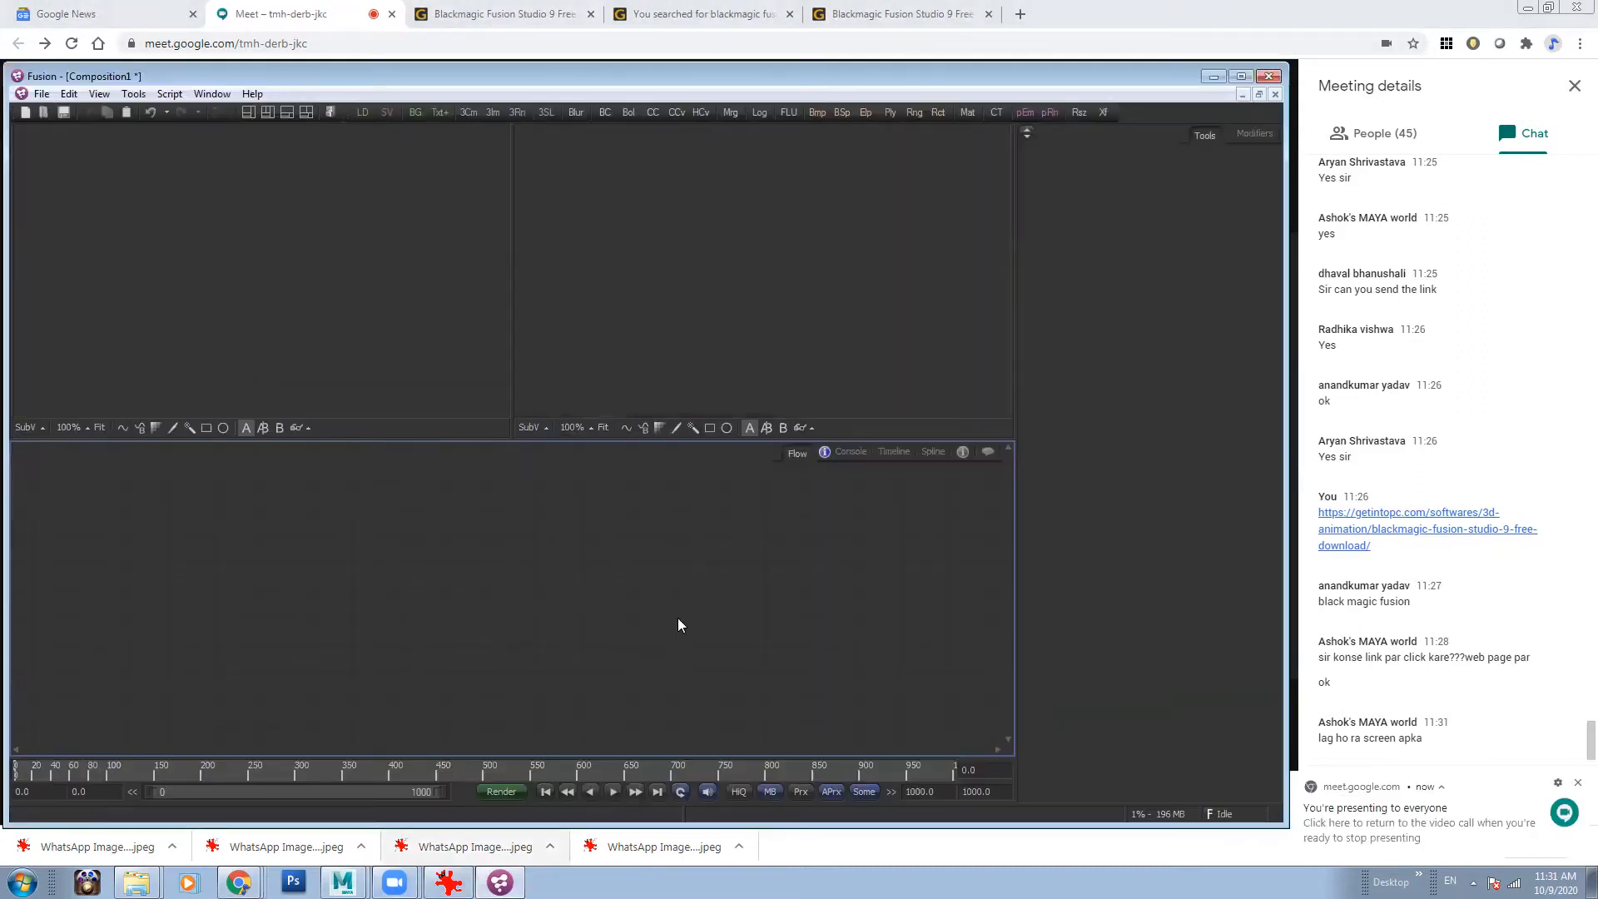
click(1576, 783)
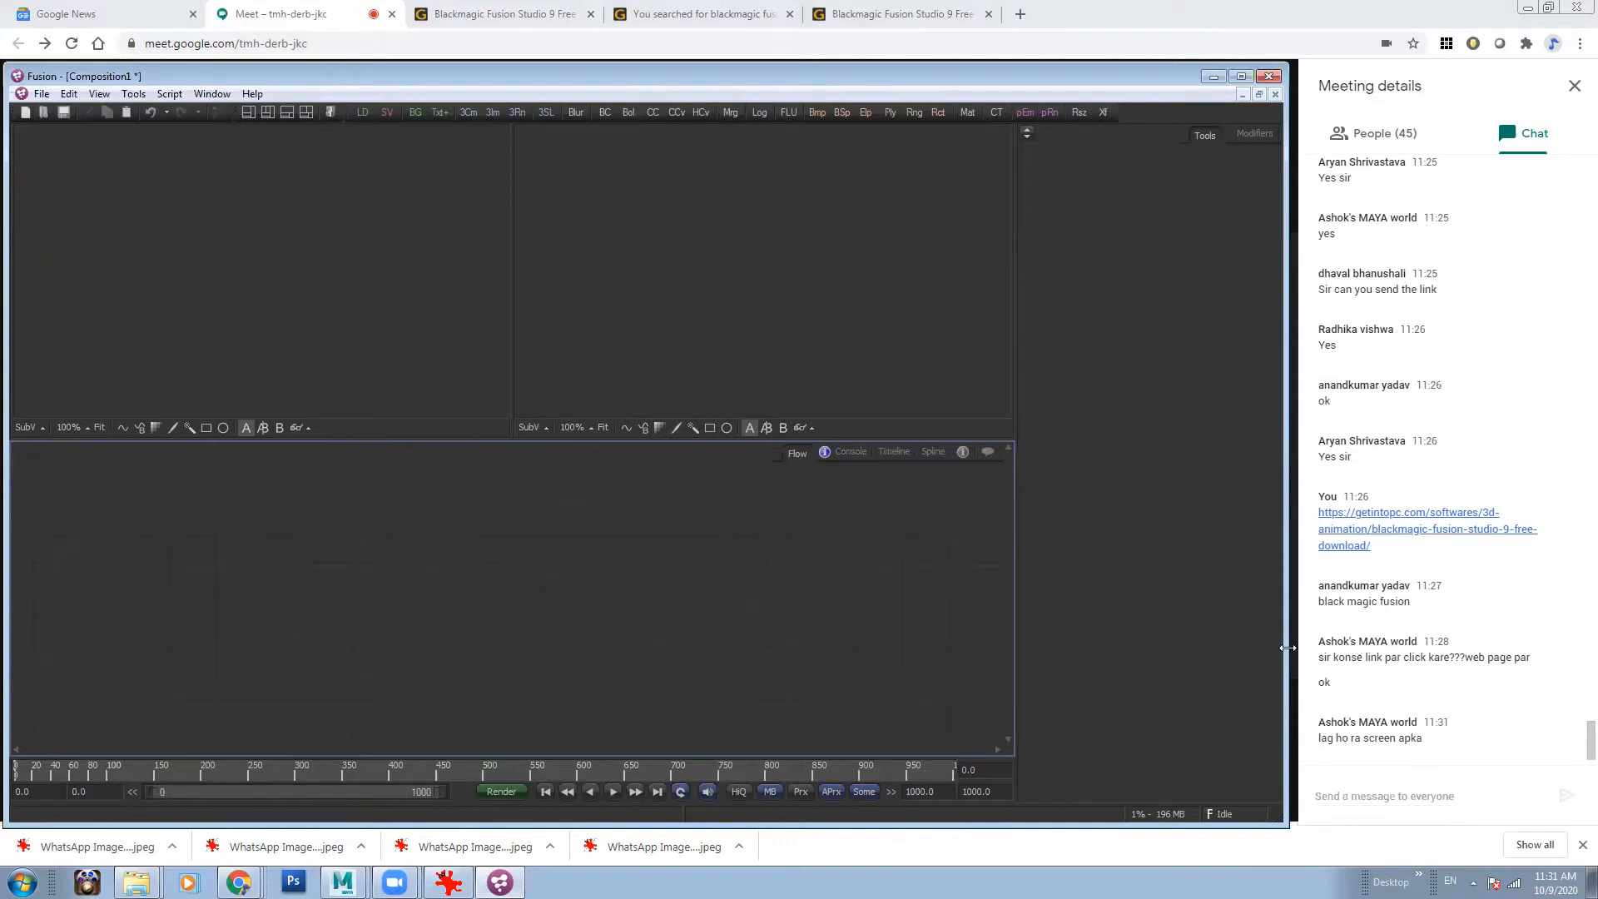
drag(1288, 647, 1294, 647)
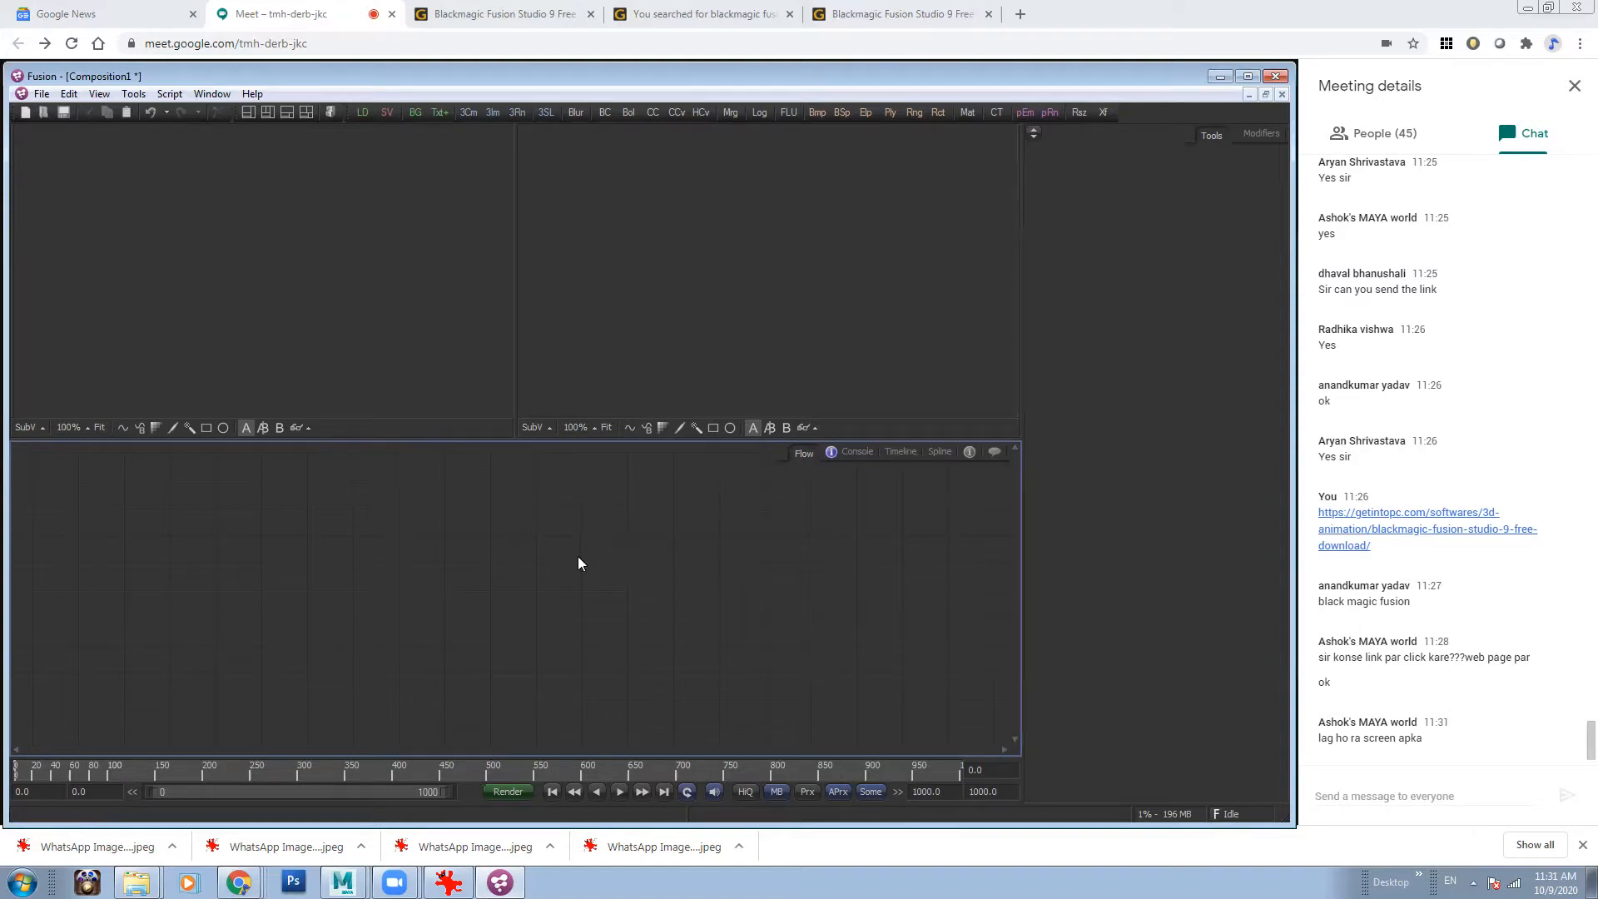
- Add a Loader to the flow with bungalow-floor-plans-pin-eb.jpg from the Desktop and reposition its node slightly lower
mouse_move(136, 880)
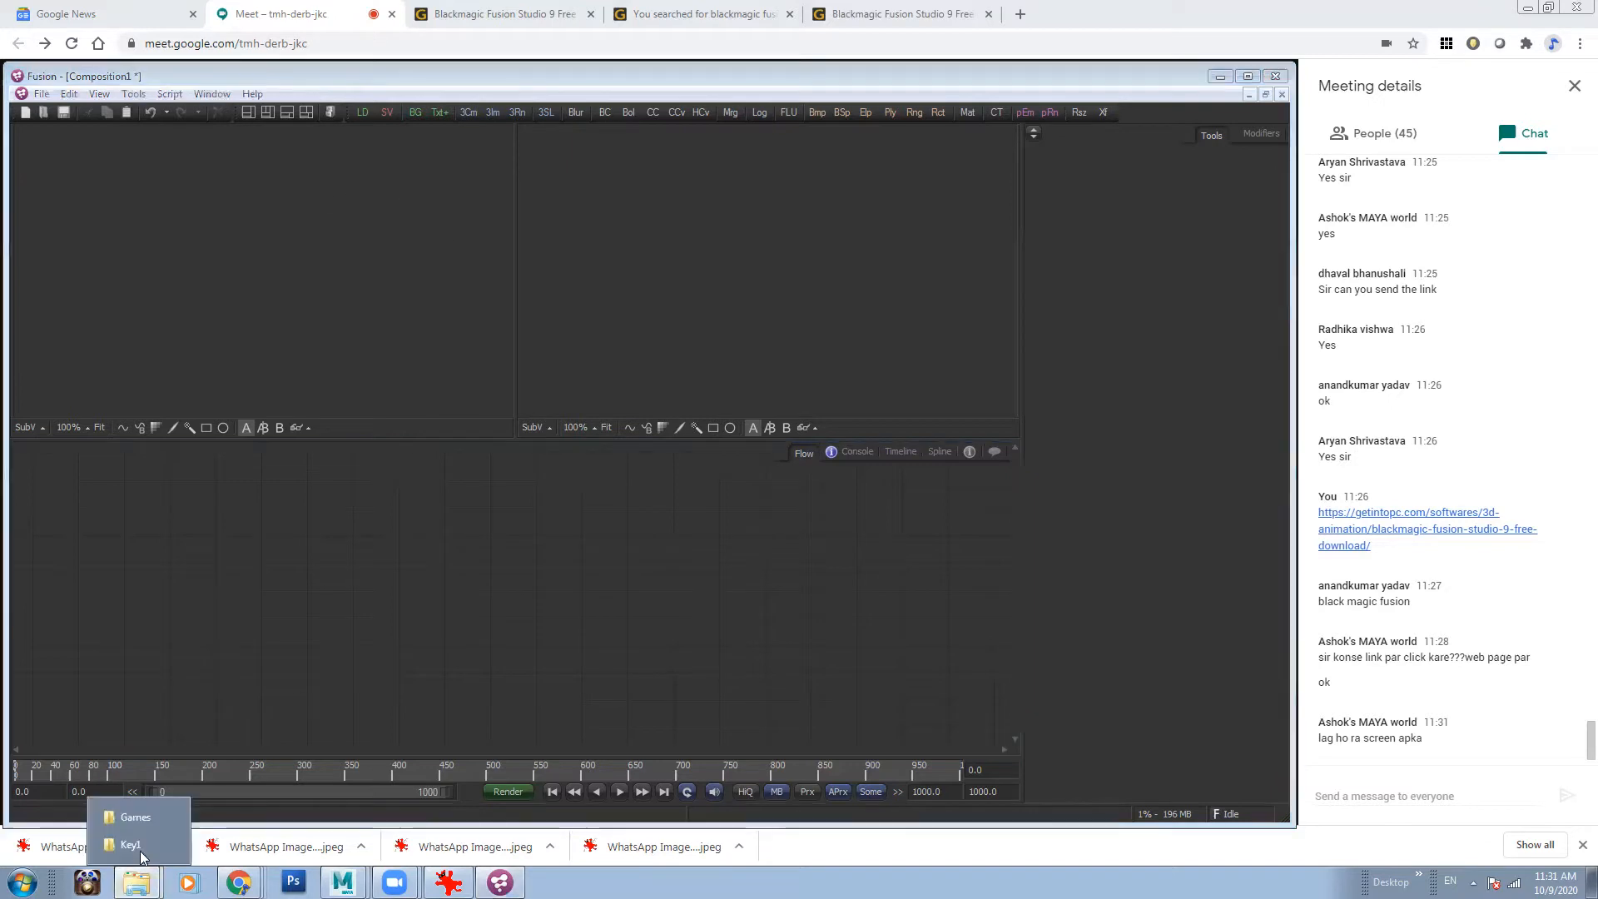
click(694, 623)
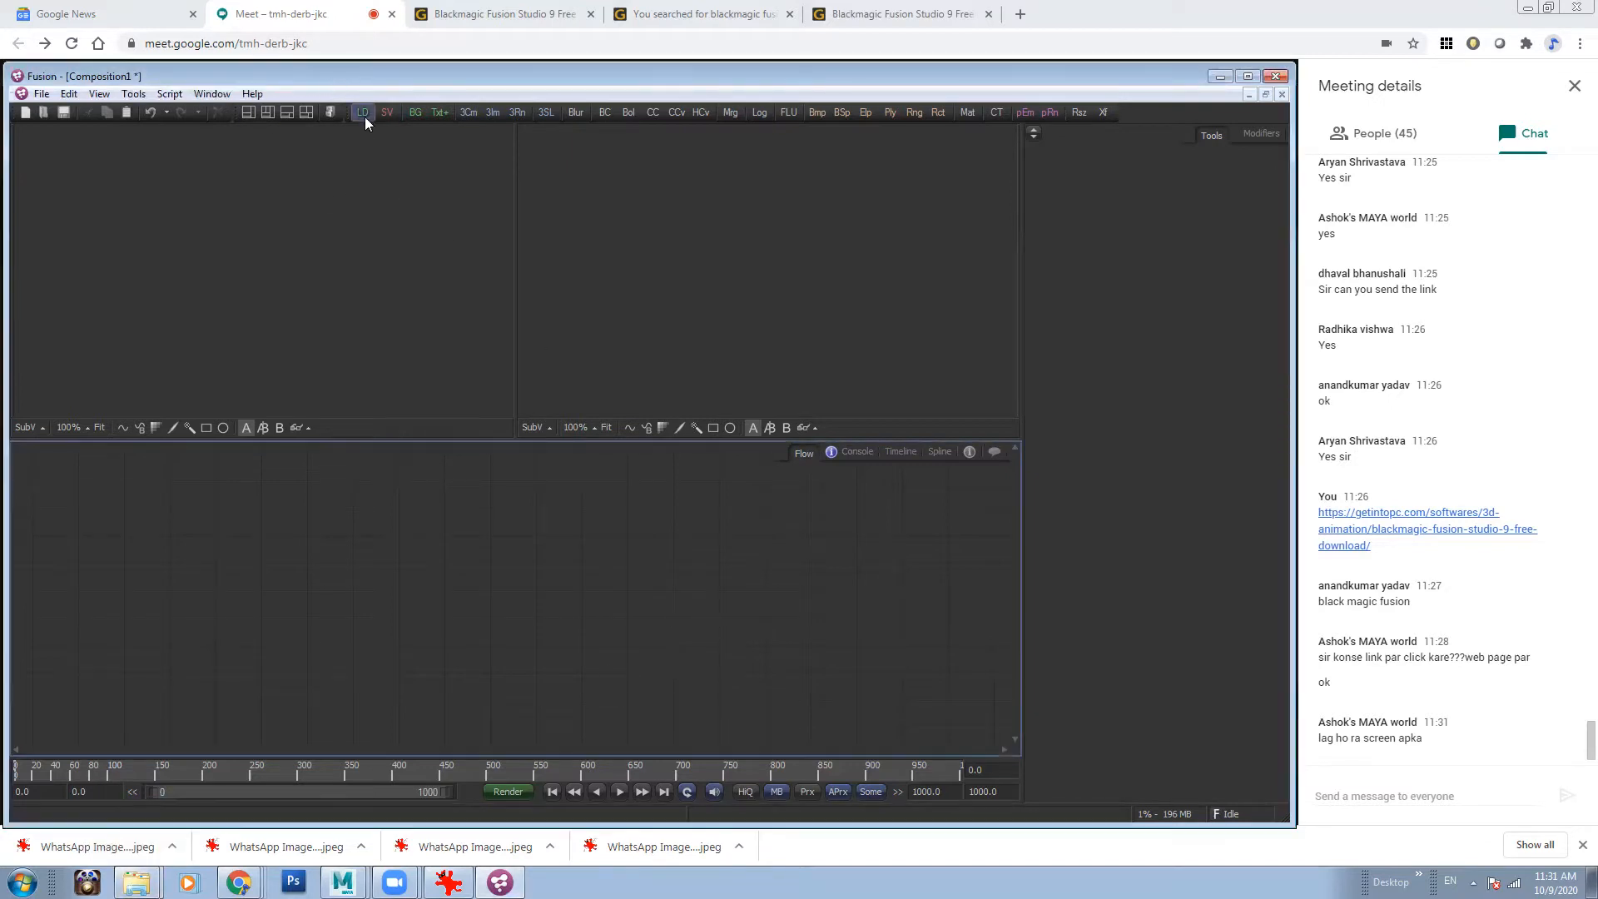
drag(364, 111, 385, 514)
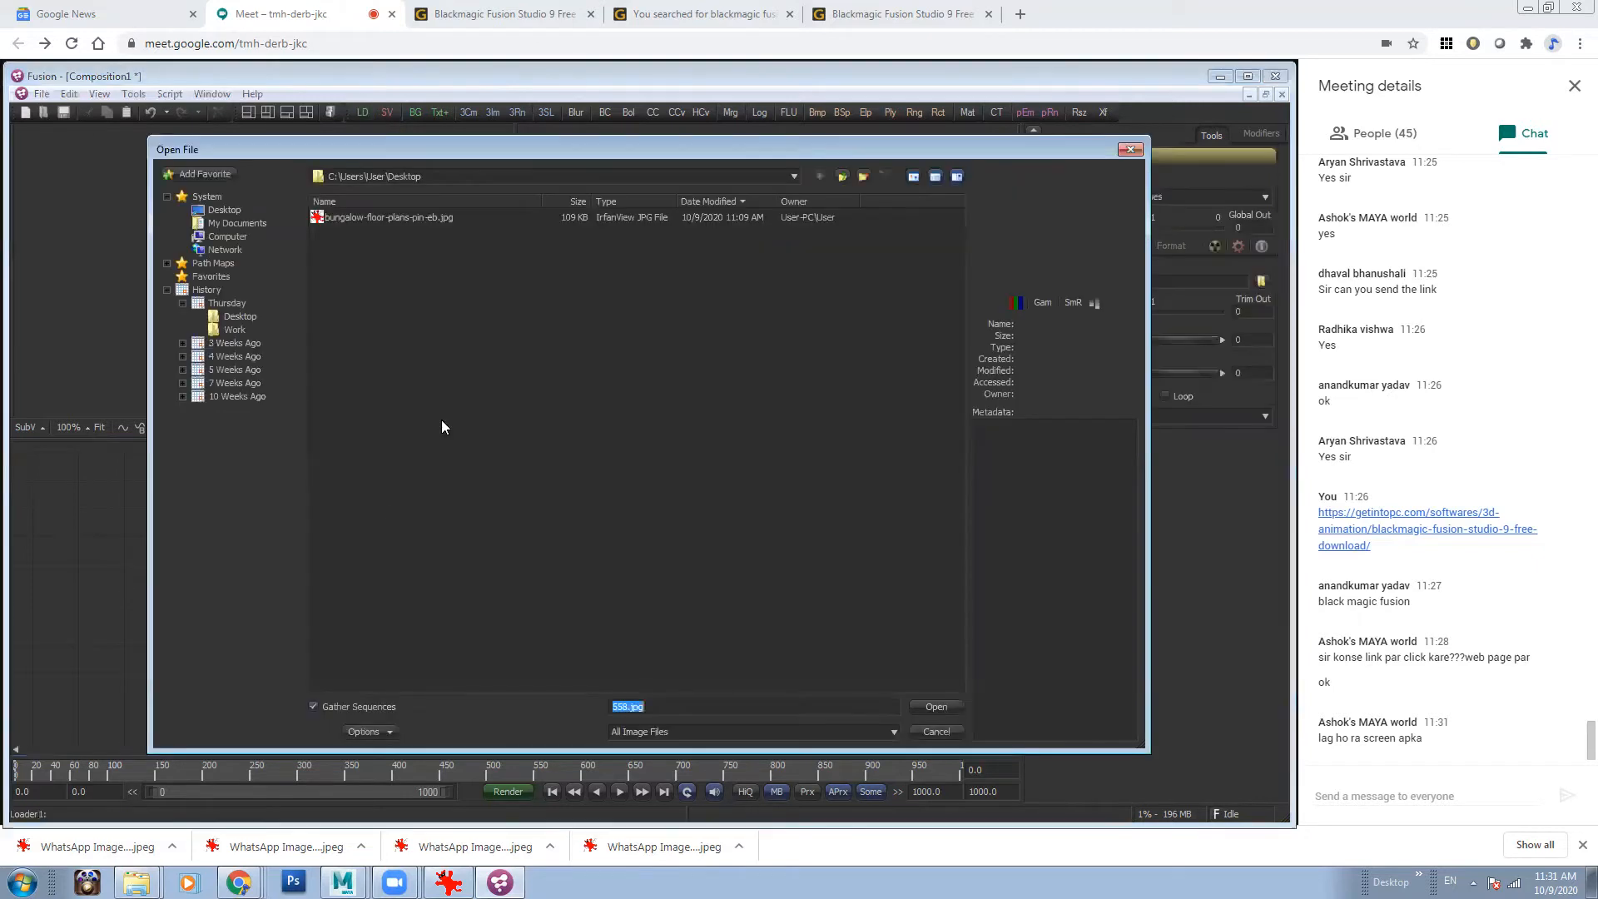
click(394, 216)
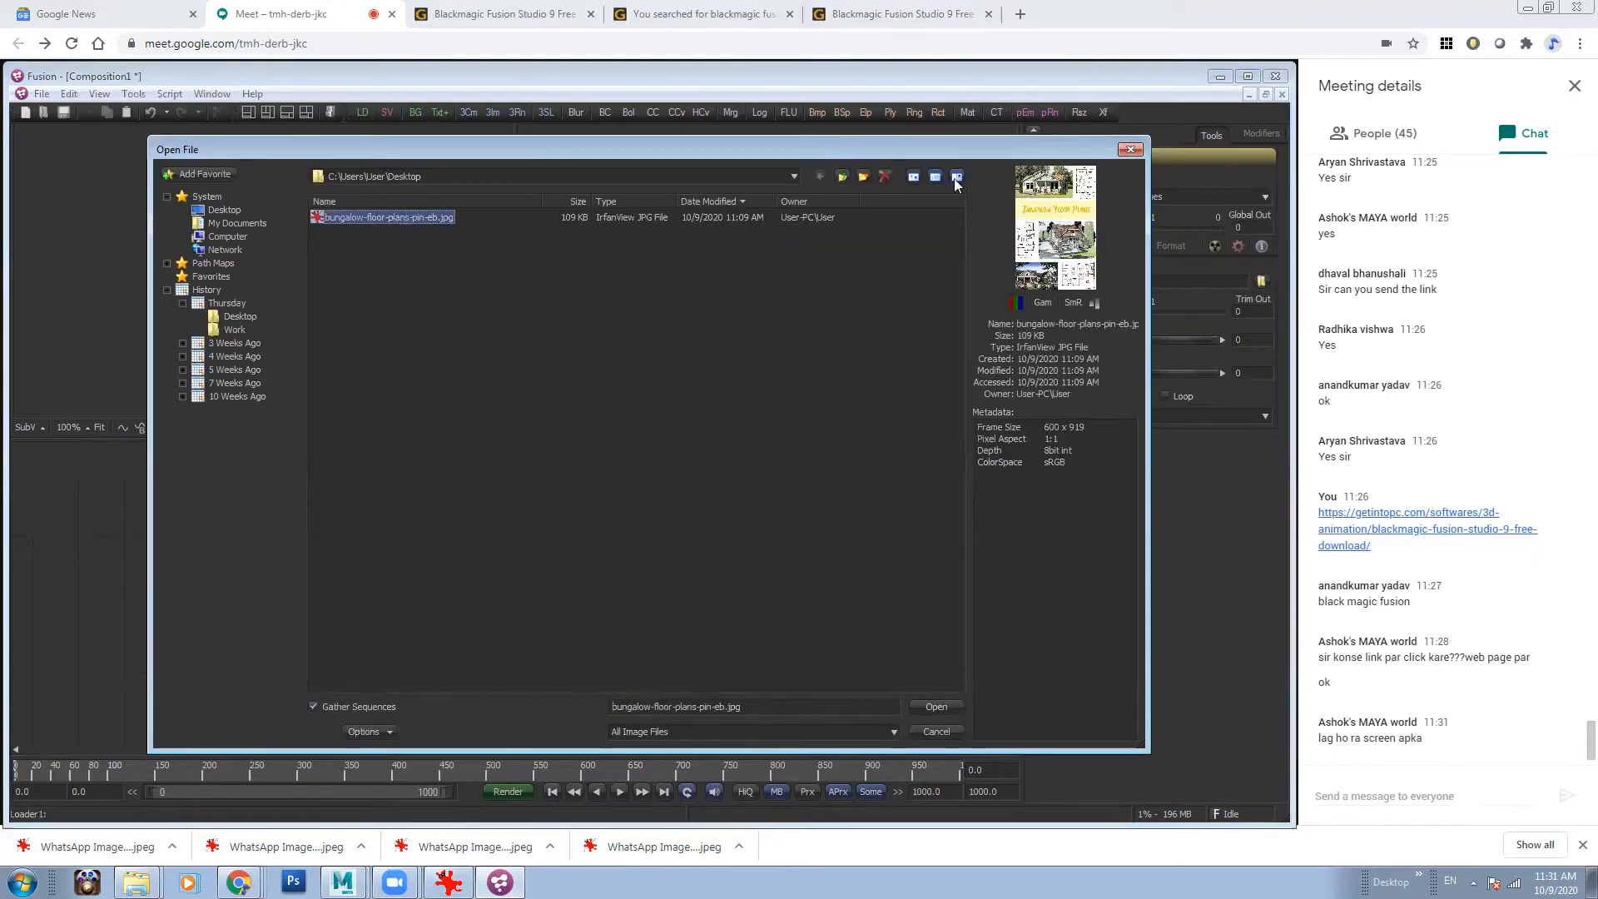
click(941, 704)
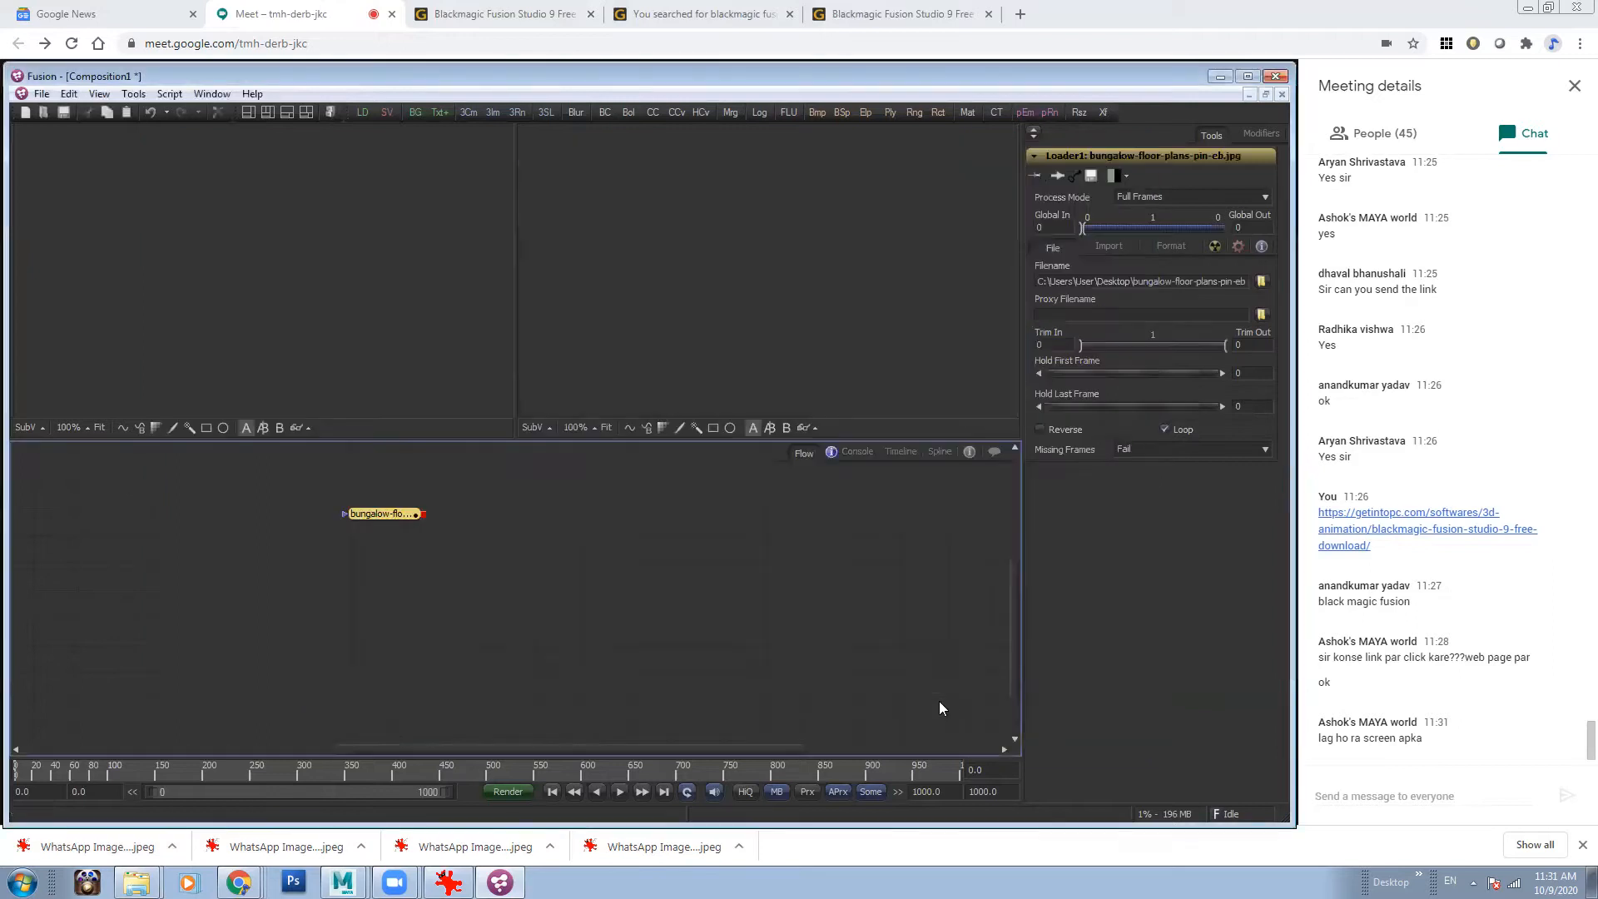
click(436, 509)
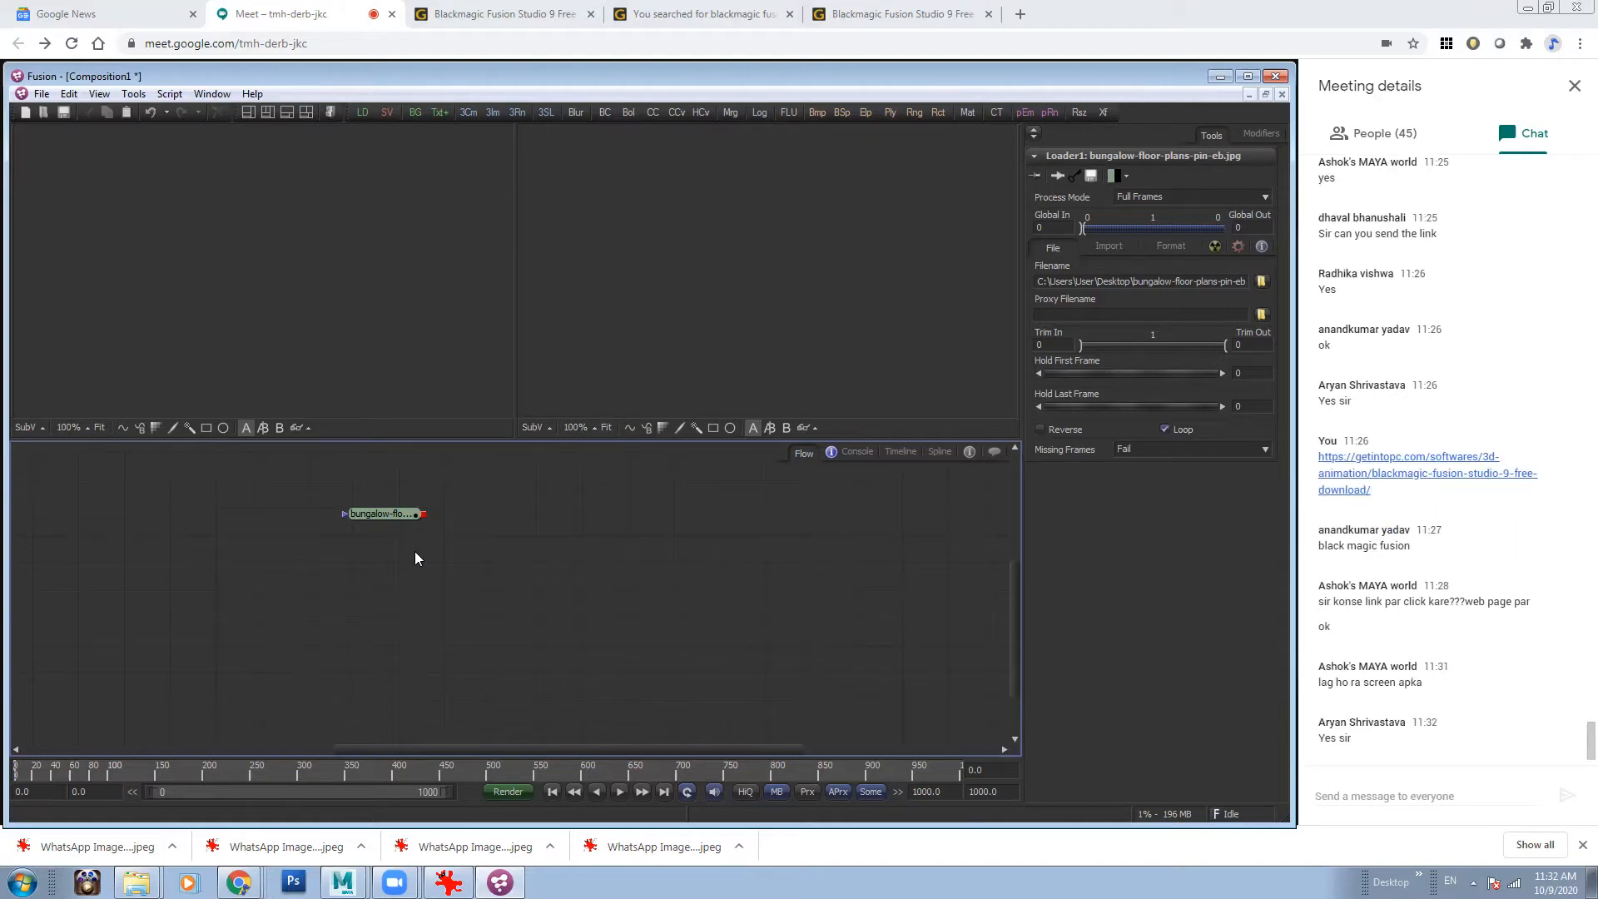
mouse_move(374, 516)
mouse_down()
mouse_move(318, 522)
mouse_move(363, 539)
mouse_up()
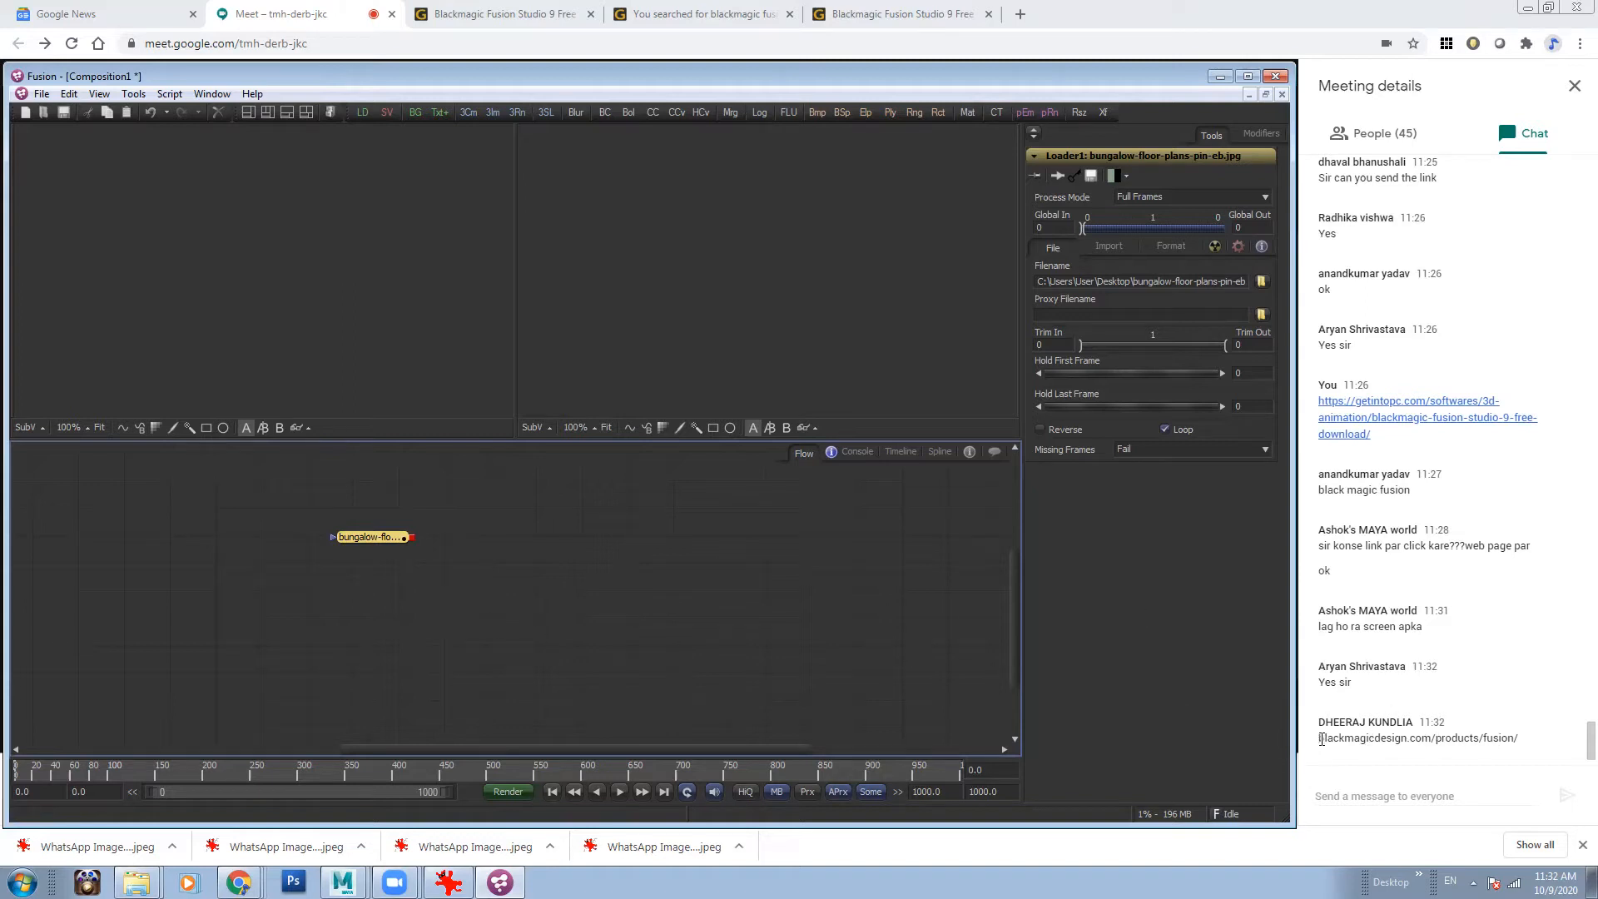
- Open the blackmagicdesign.com/products/fusion address from the meeting chat, check the download and purchase options, and close the page
click(1317, 743)
drag(1318, 738, 1521, 742)
right_click(1519, 742)
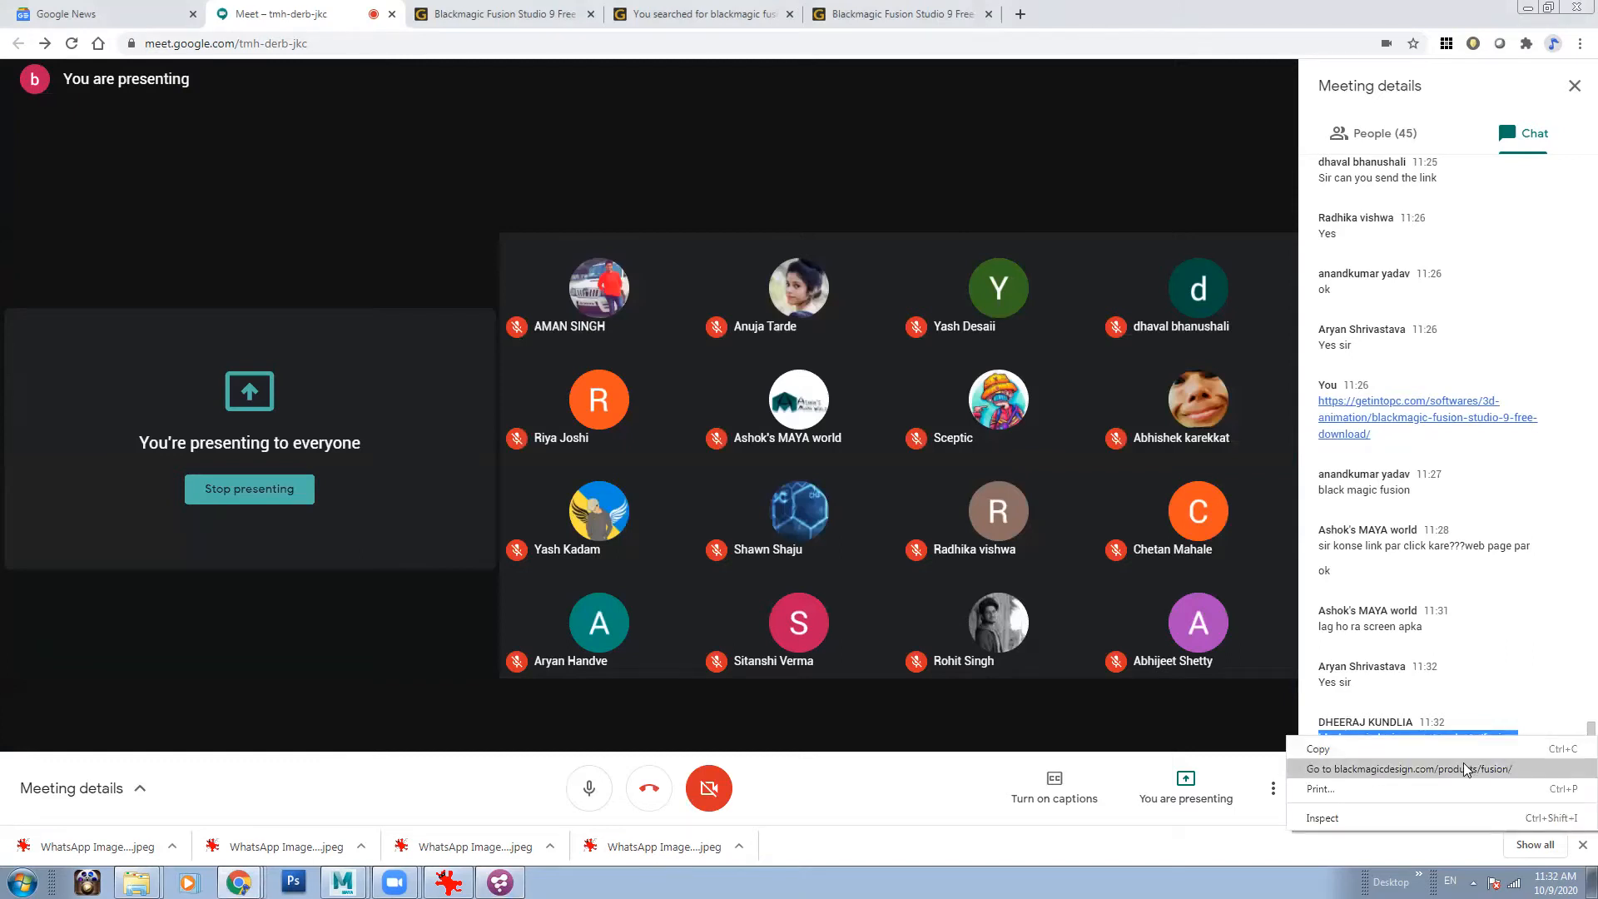
click(1467, 766)
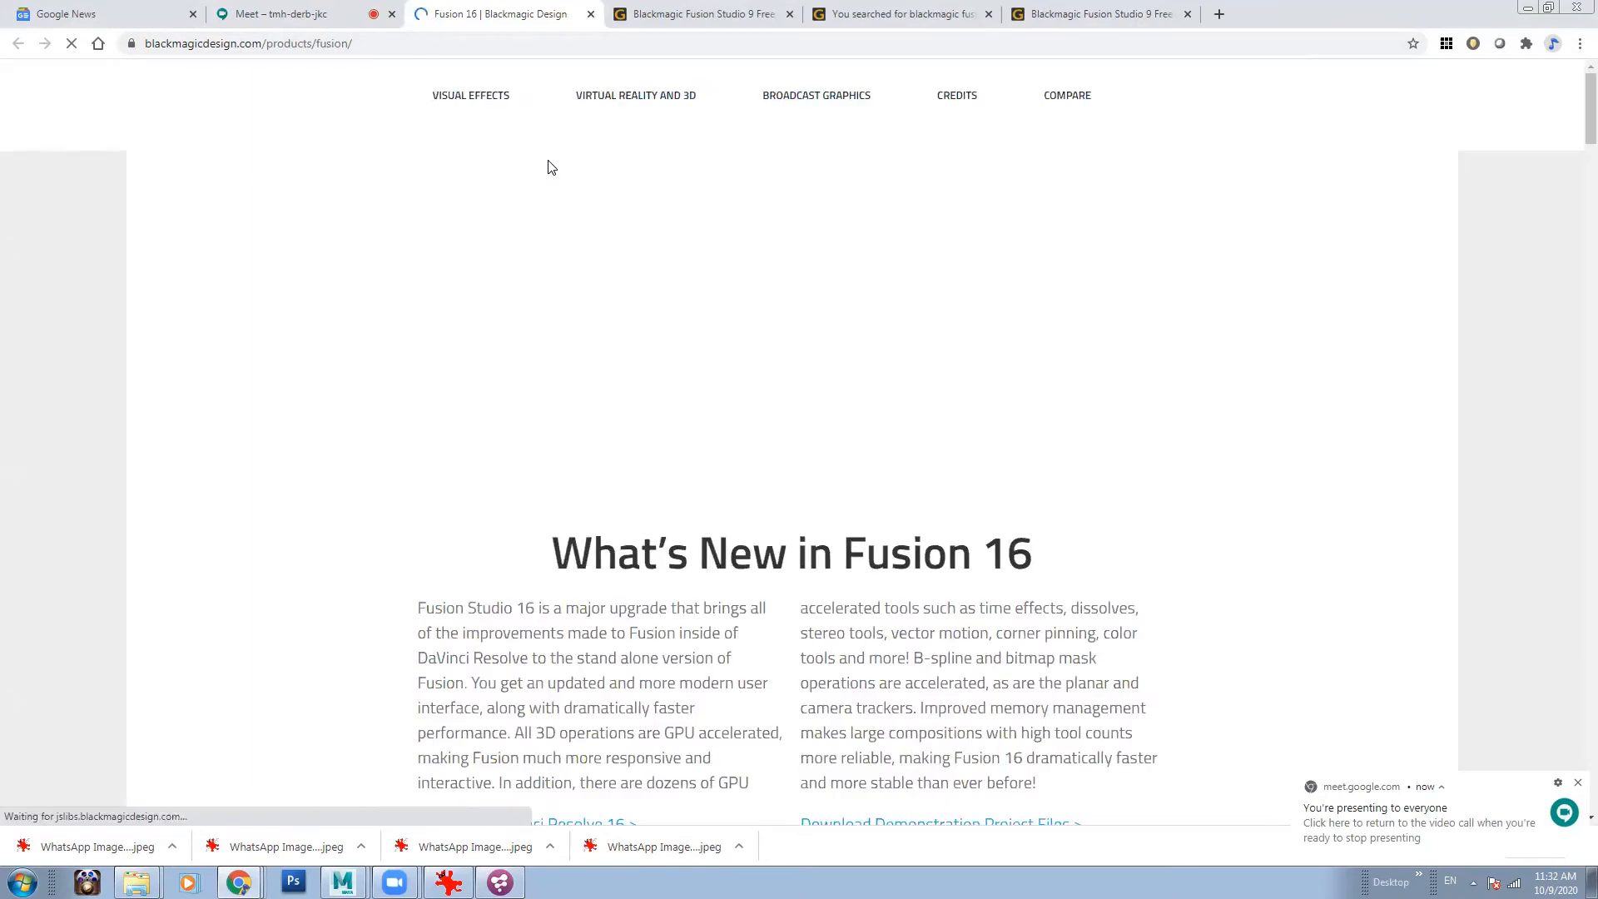
drag(1589, 106, 1571, 709)
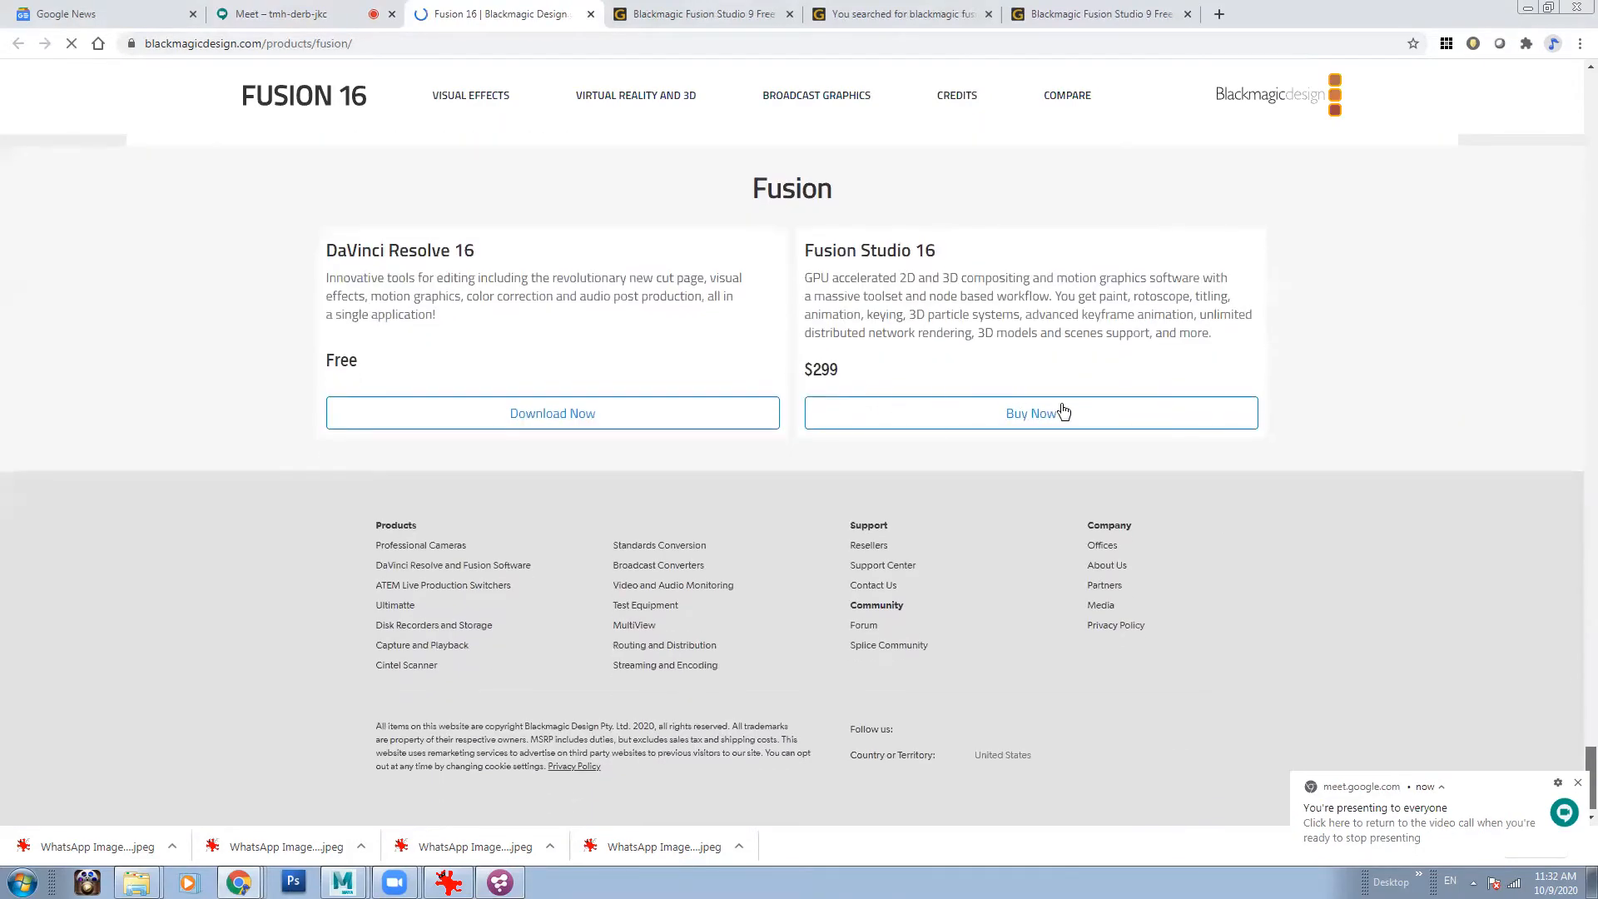
middle_click(491, 9)
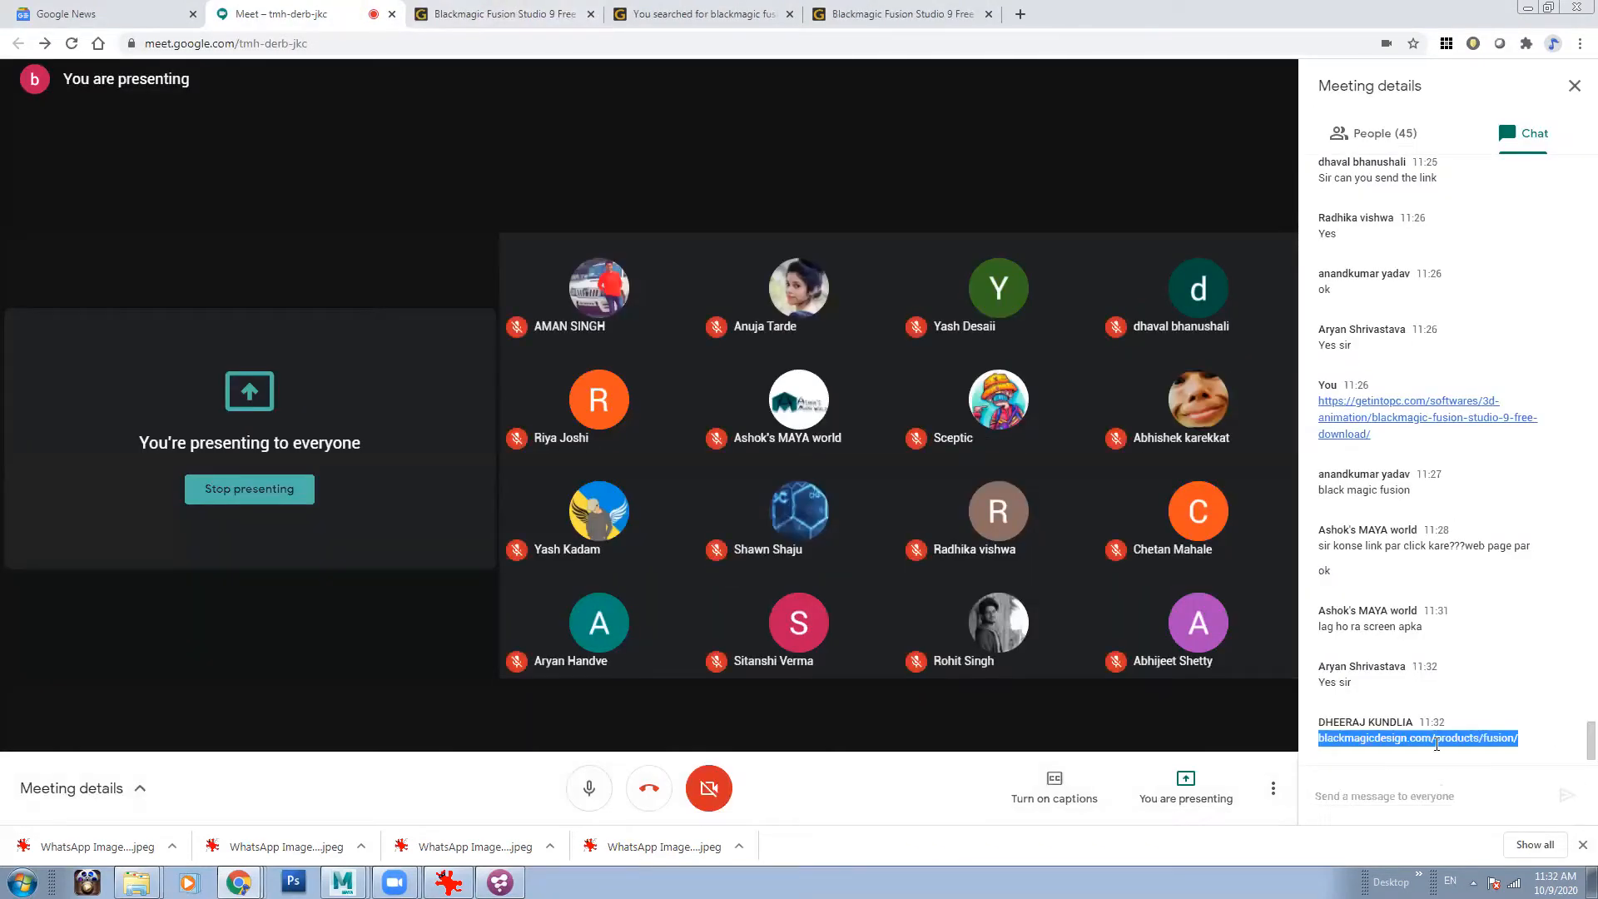
- Search Google in a new browser tab for "fusion 9 free download"
key(ctrl+t)
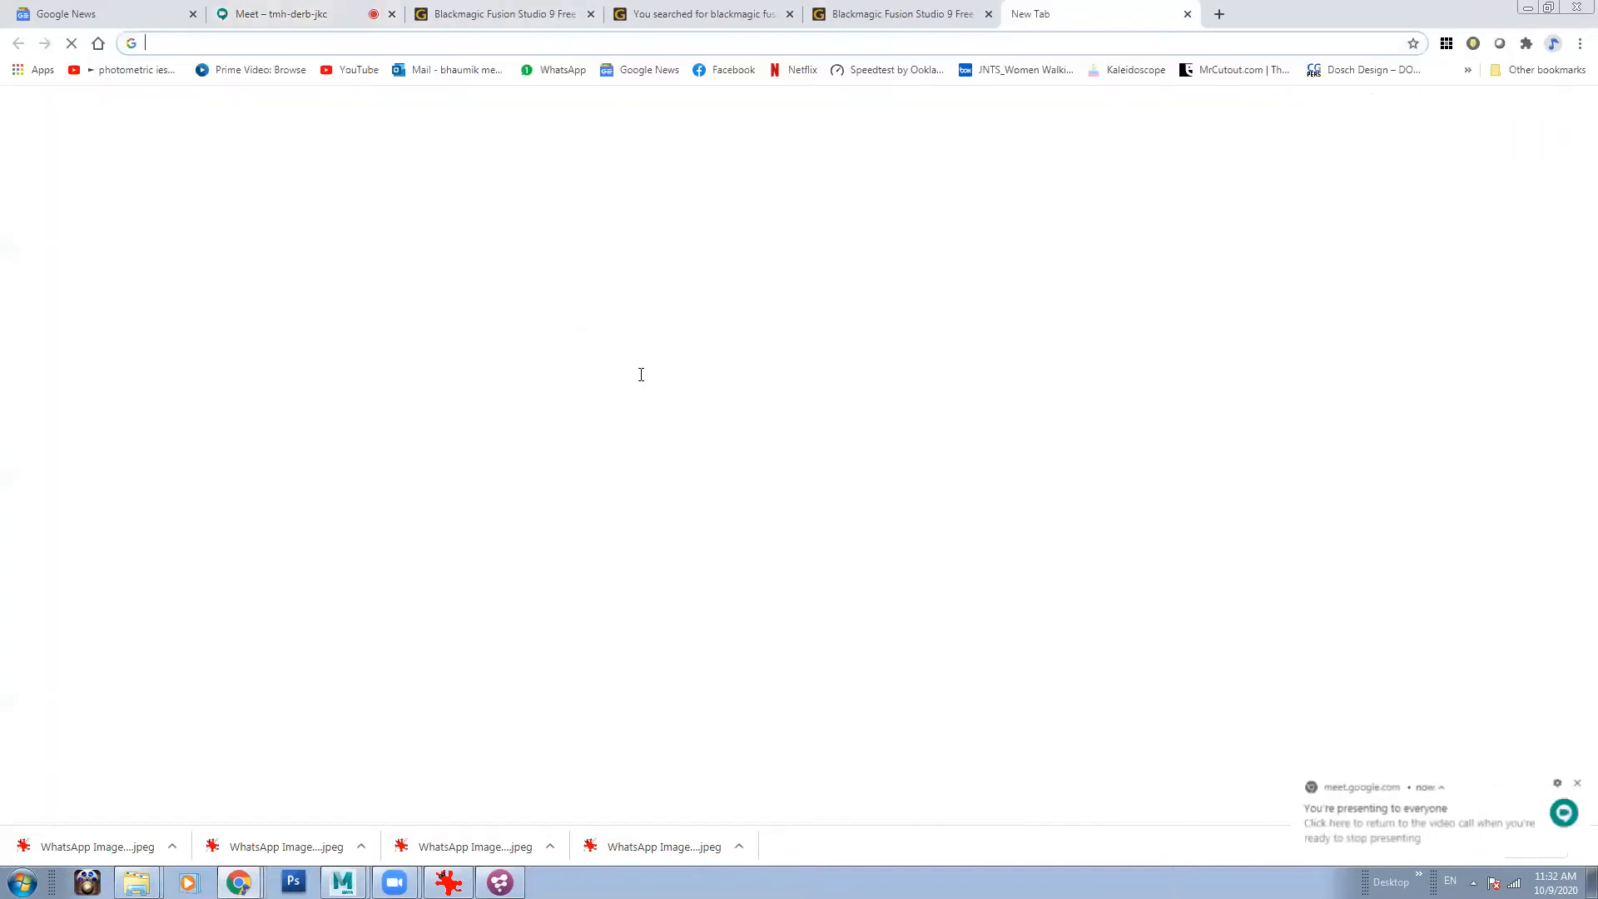
click(676, 346)
text(fusi)
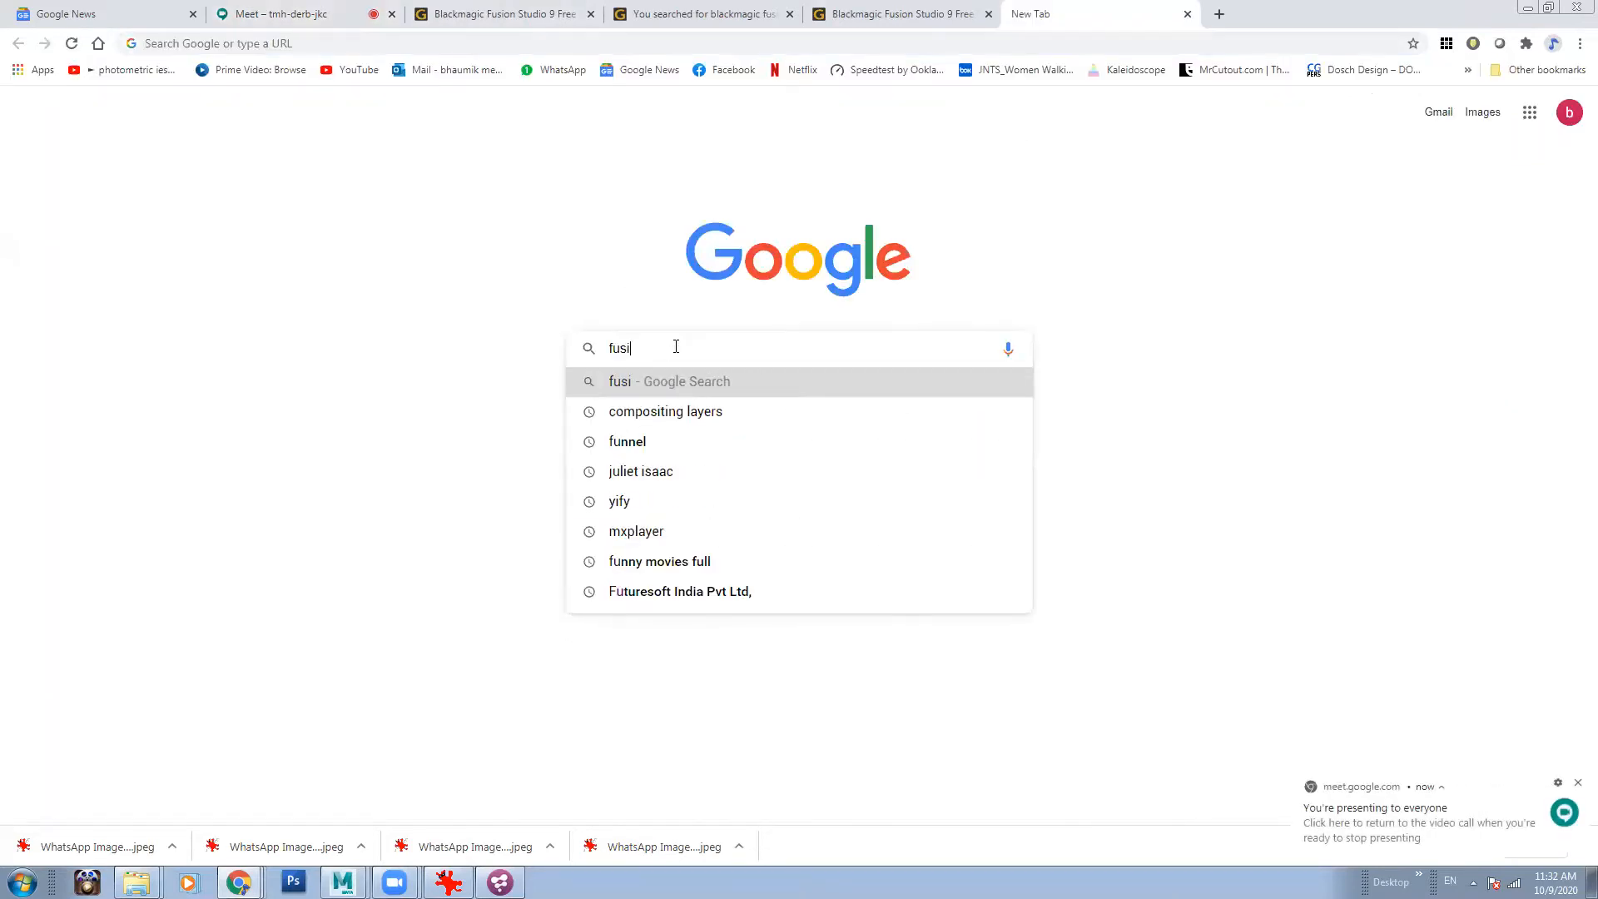
text(on 9)
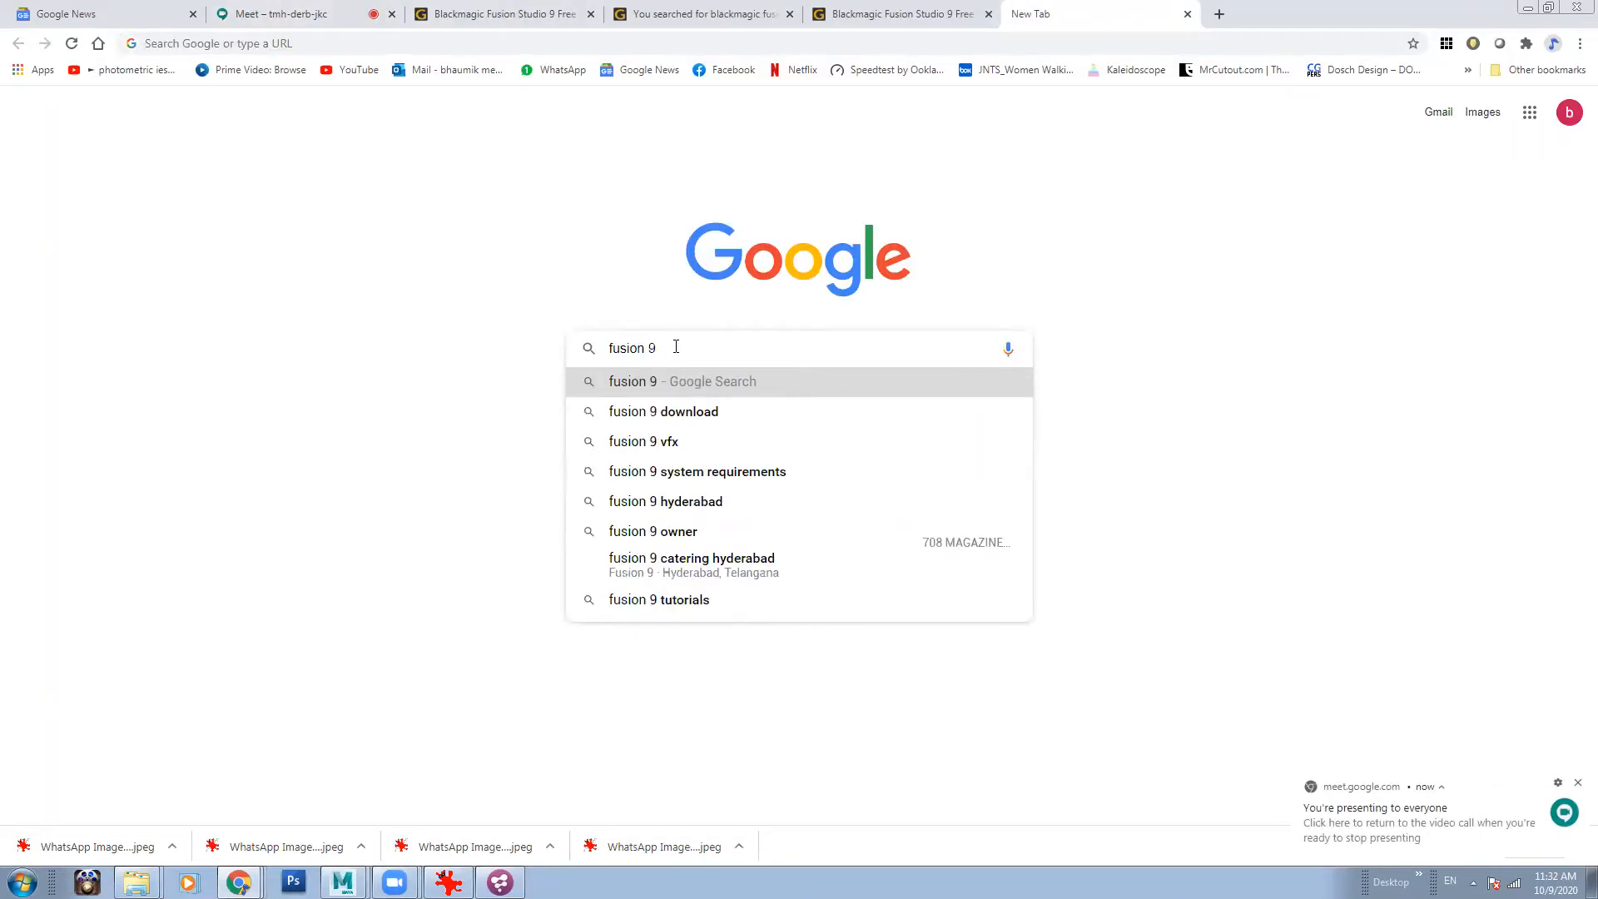
text( free download)
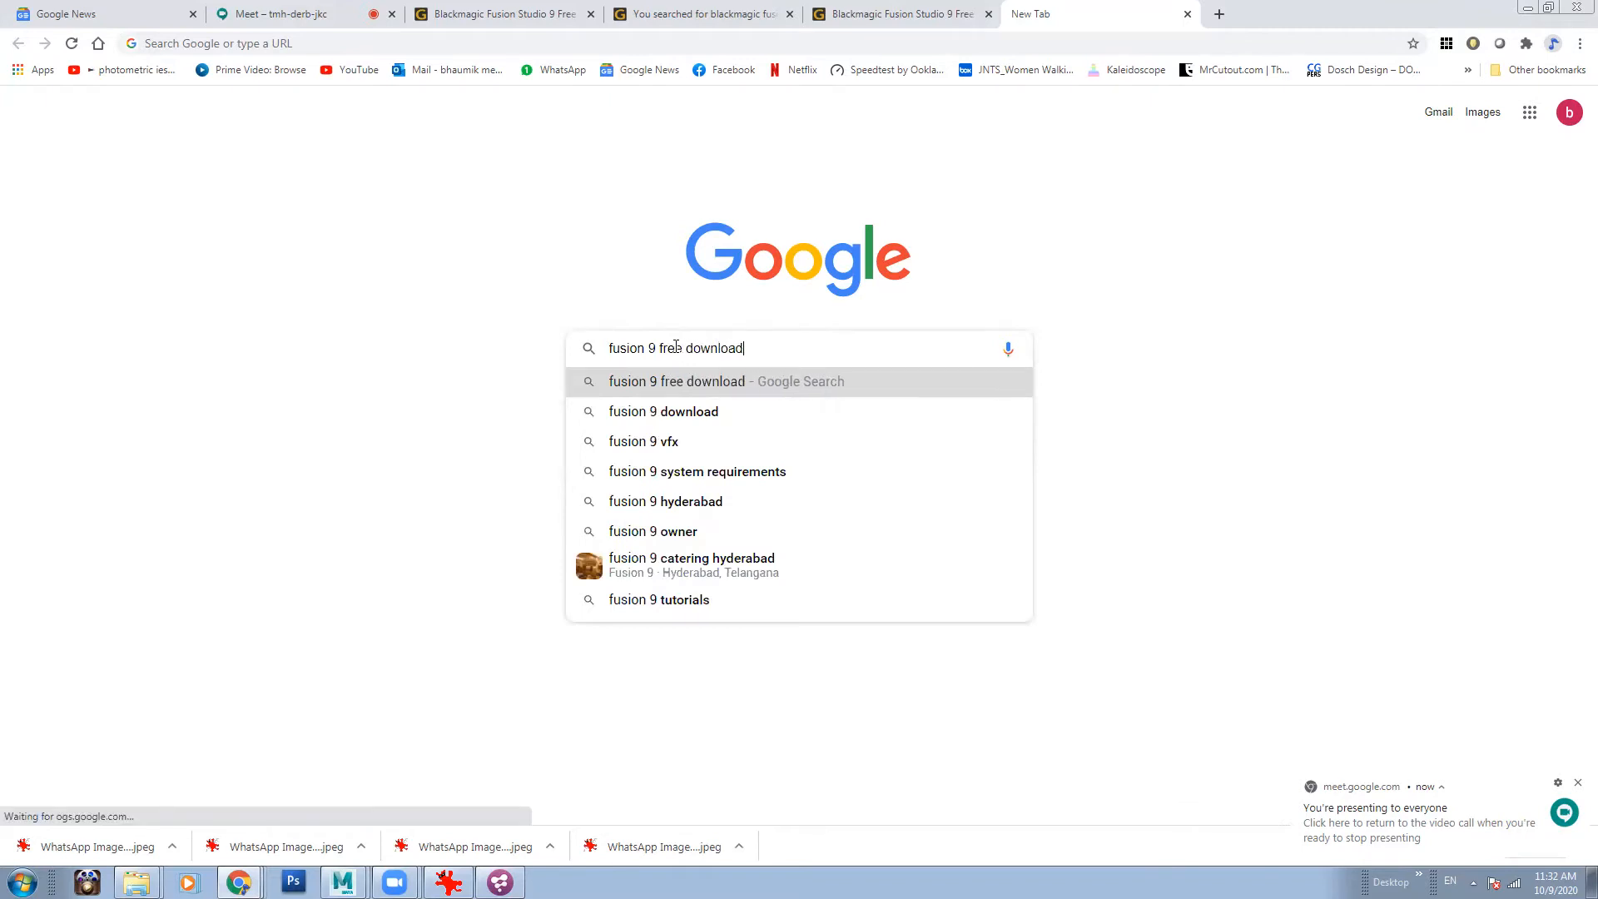
key(Return)
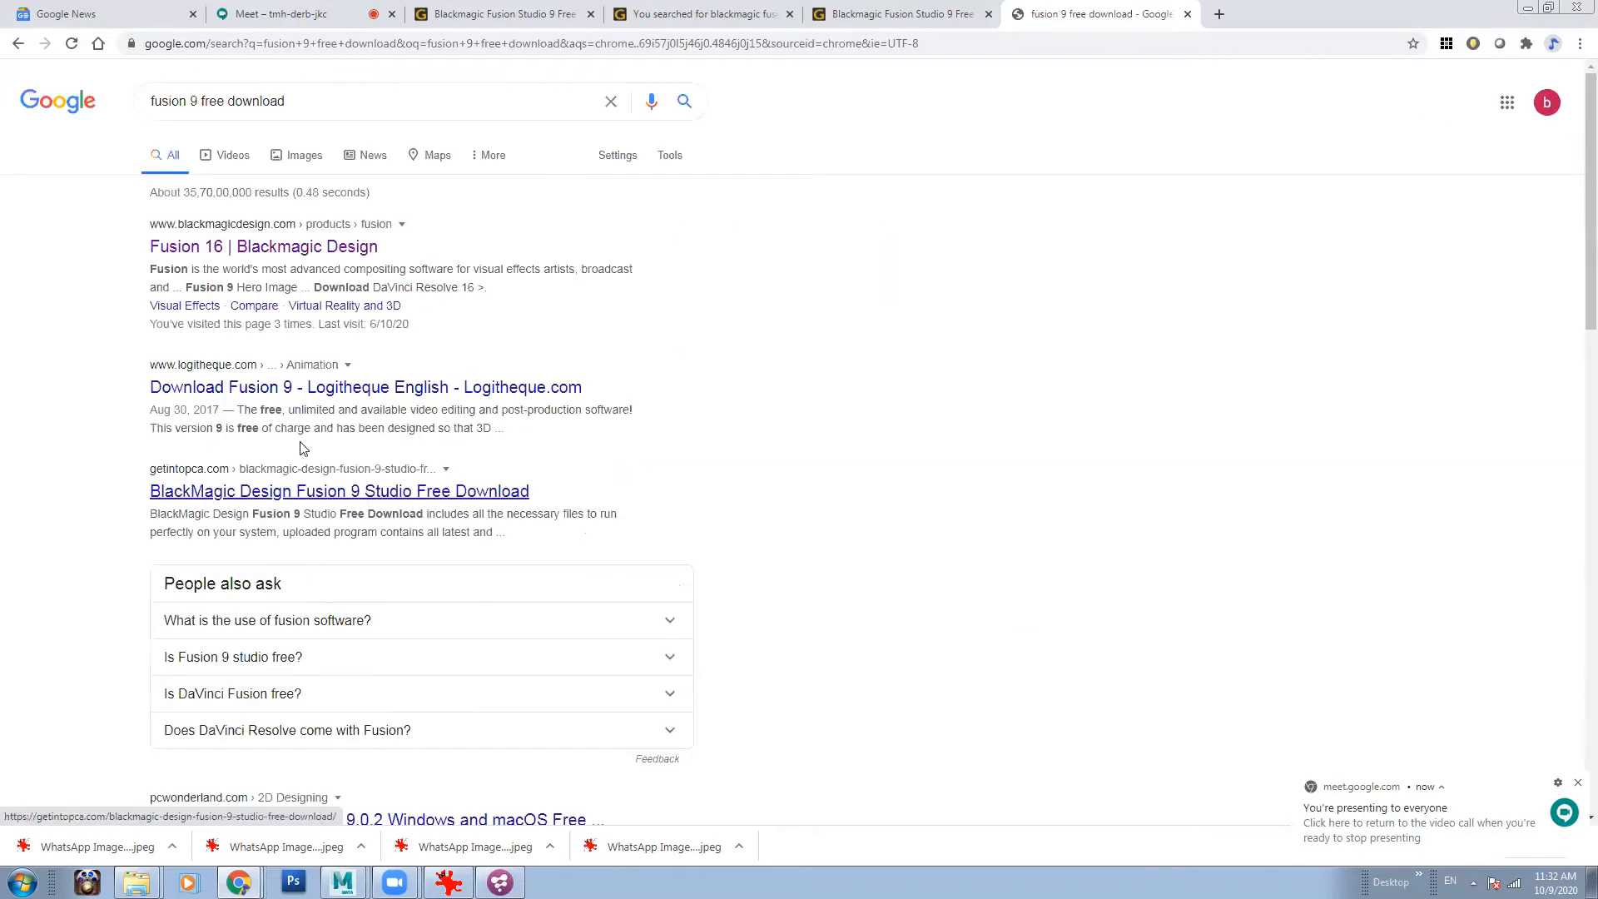
- Open the Logitheque and getintopca Fusion 9 results in separate new tabs and view both pages
right_click(333, 395)
click(391, 402)
right_click(358, 493)
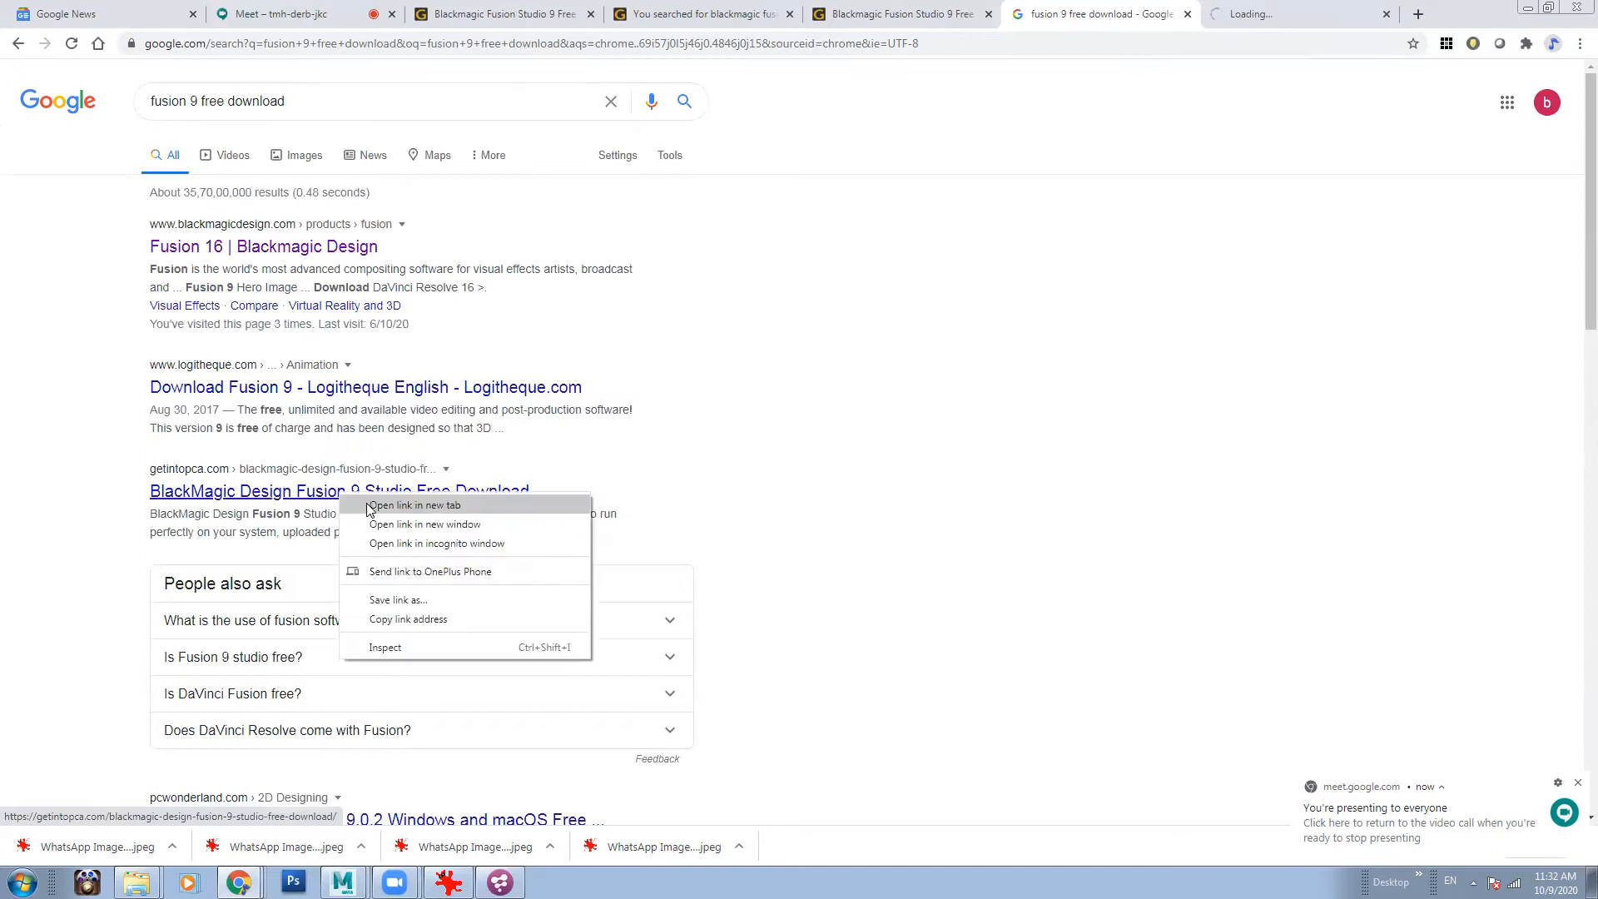
click(391, 504)
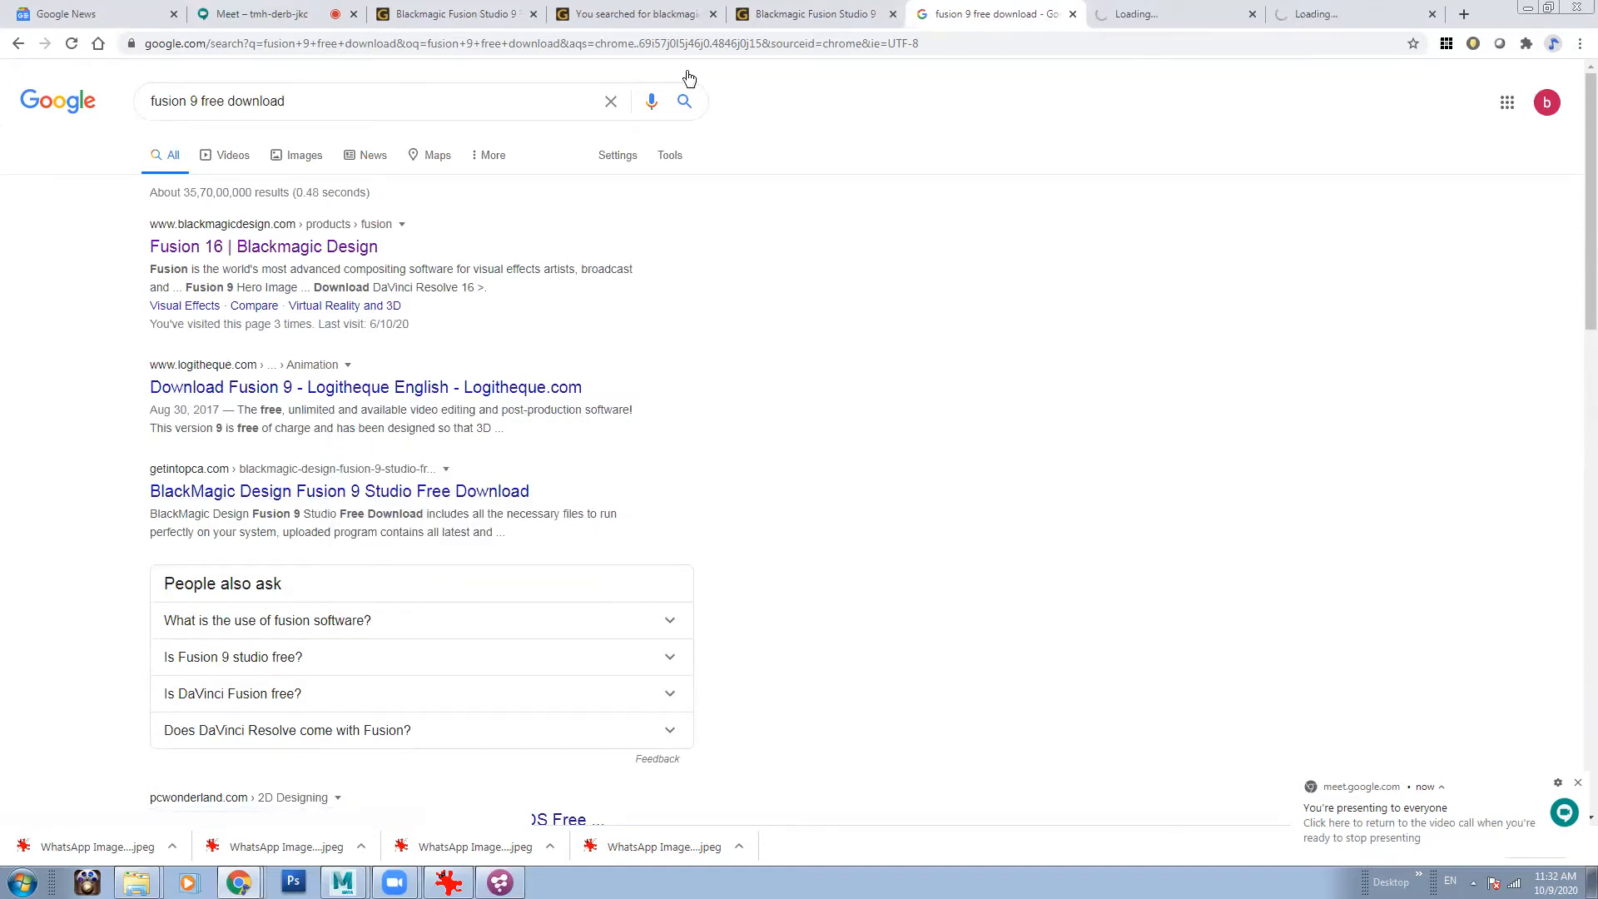
click(1350, 14)
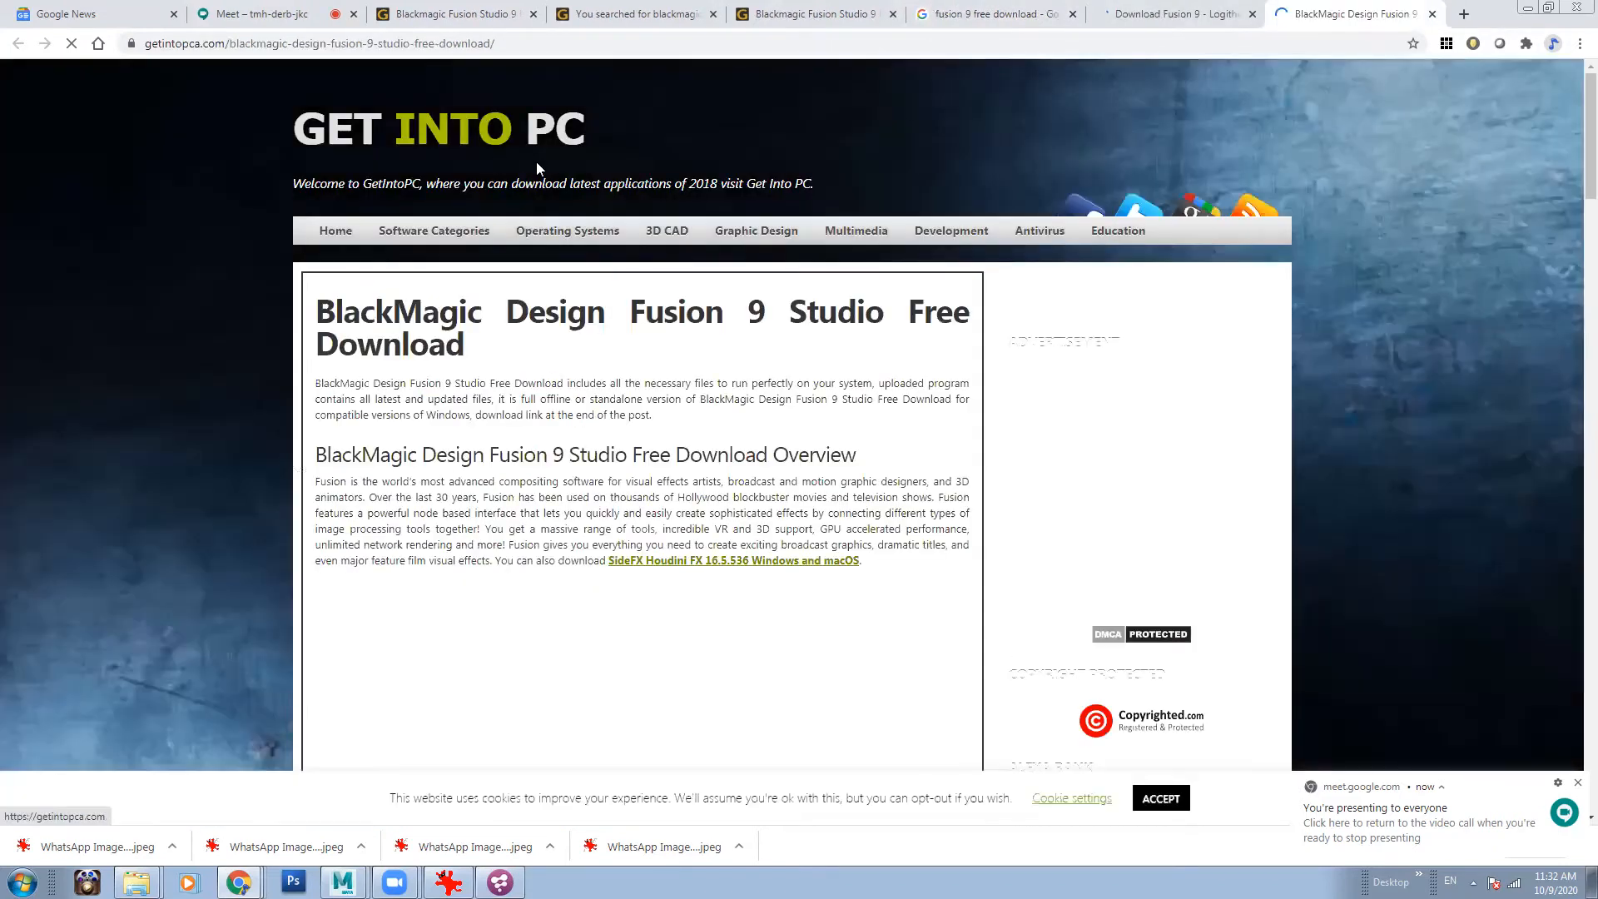
click(1171, 10)
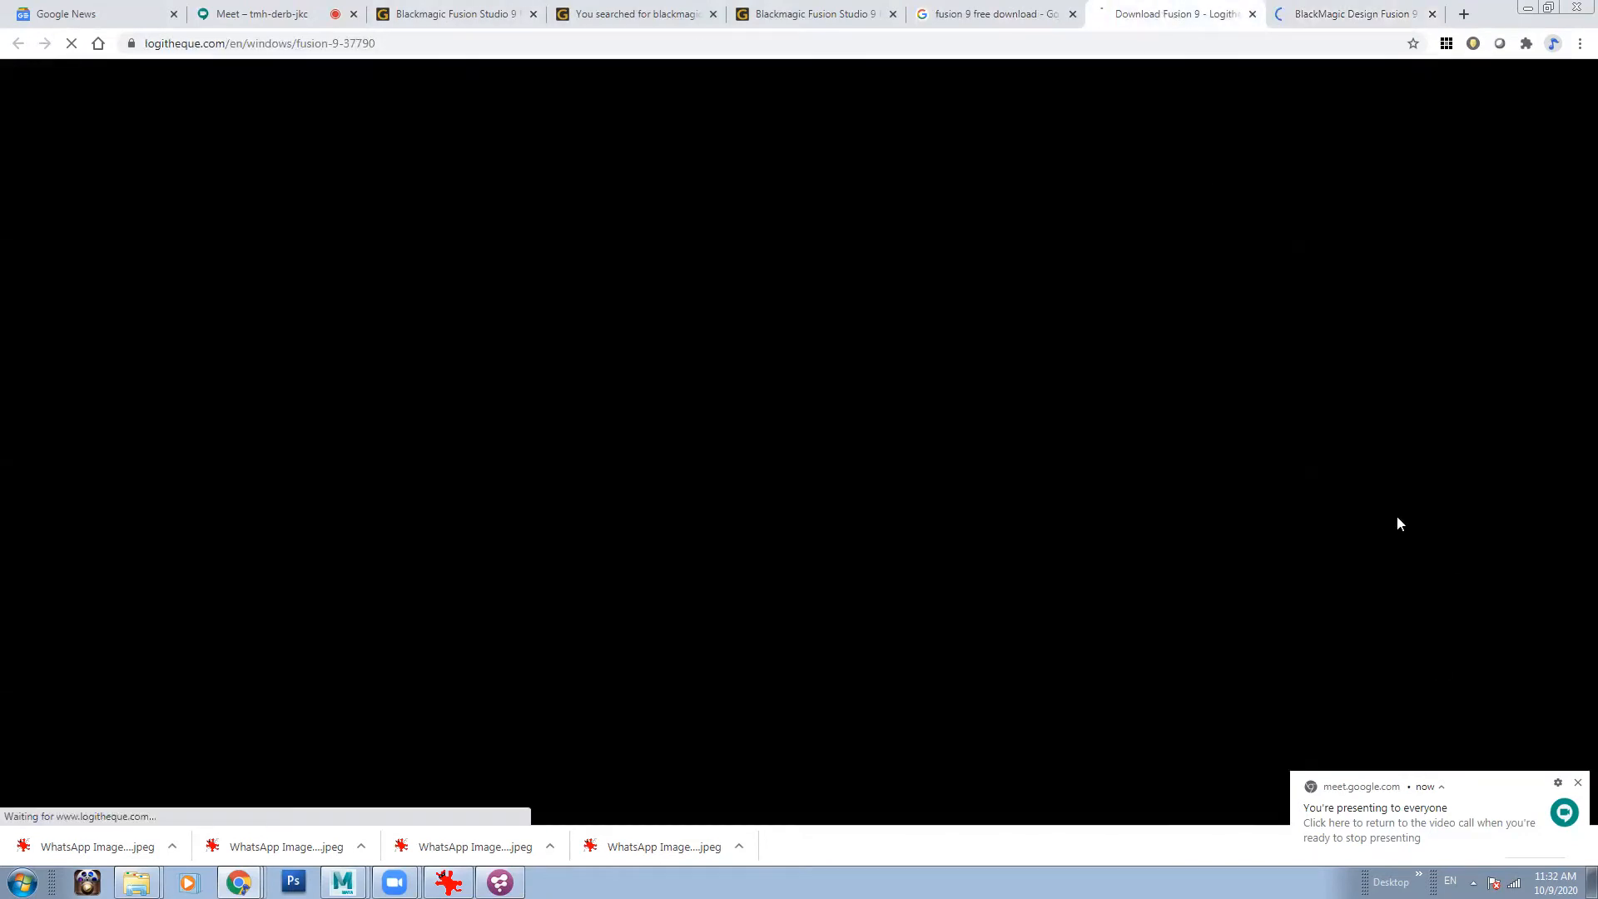
- Return to the meeting chat and highlight the participant's message about the 256mb download
key(ctrl+2)
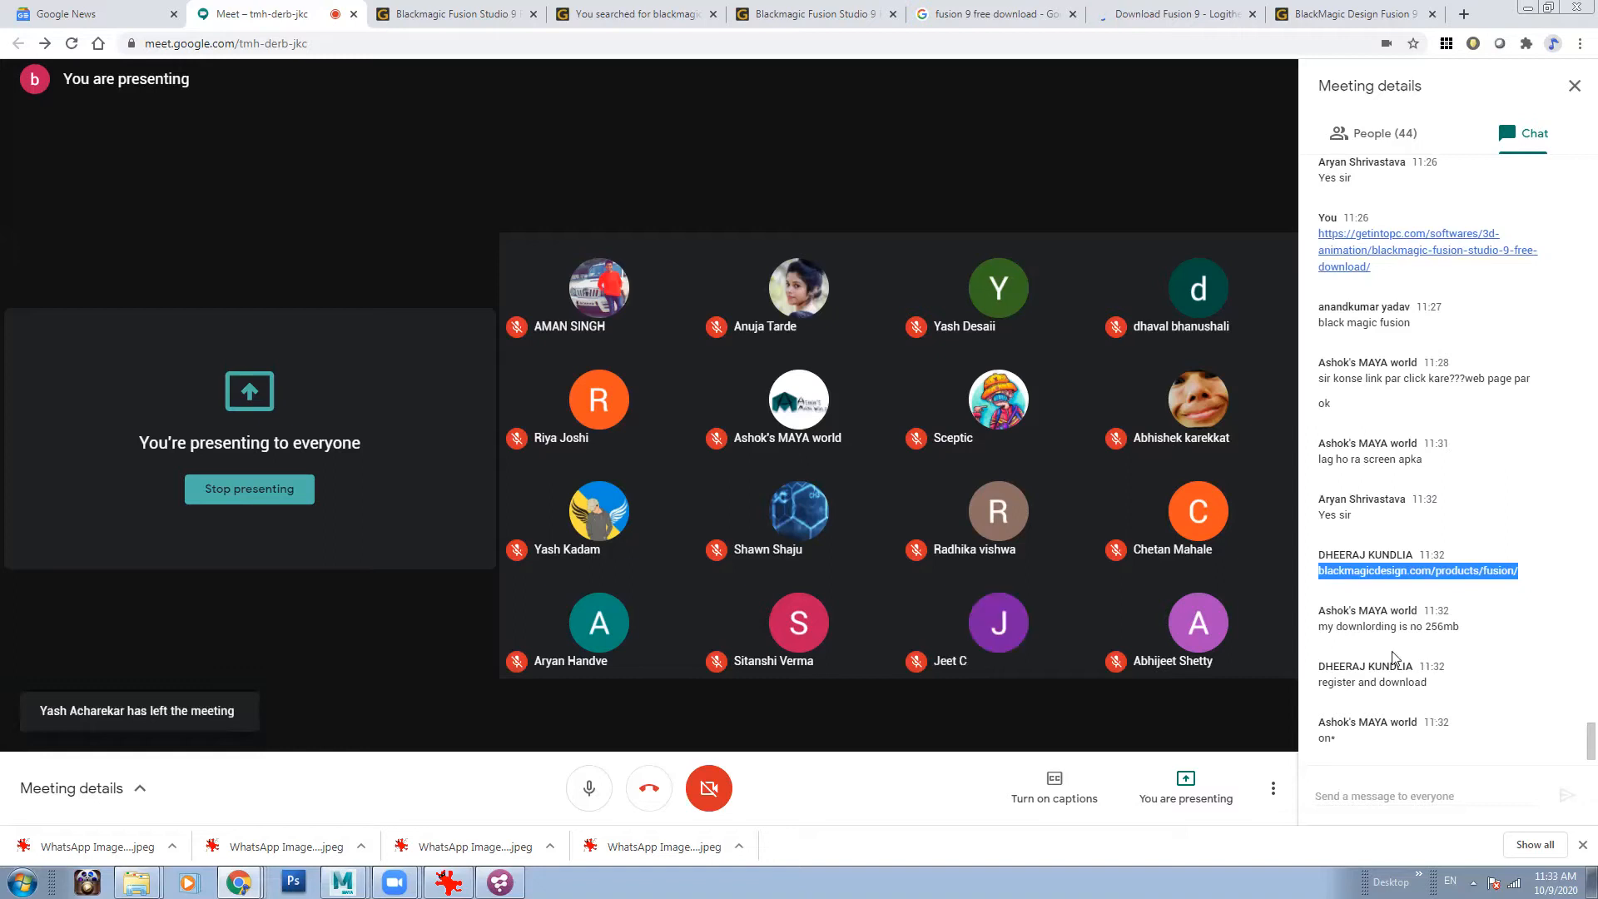
drag(1326, 629, 1448, 647)
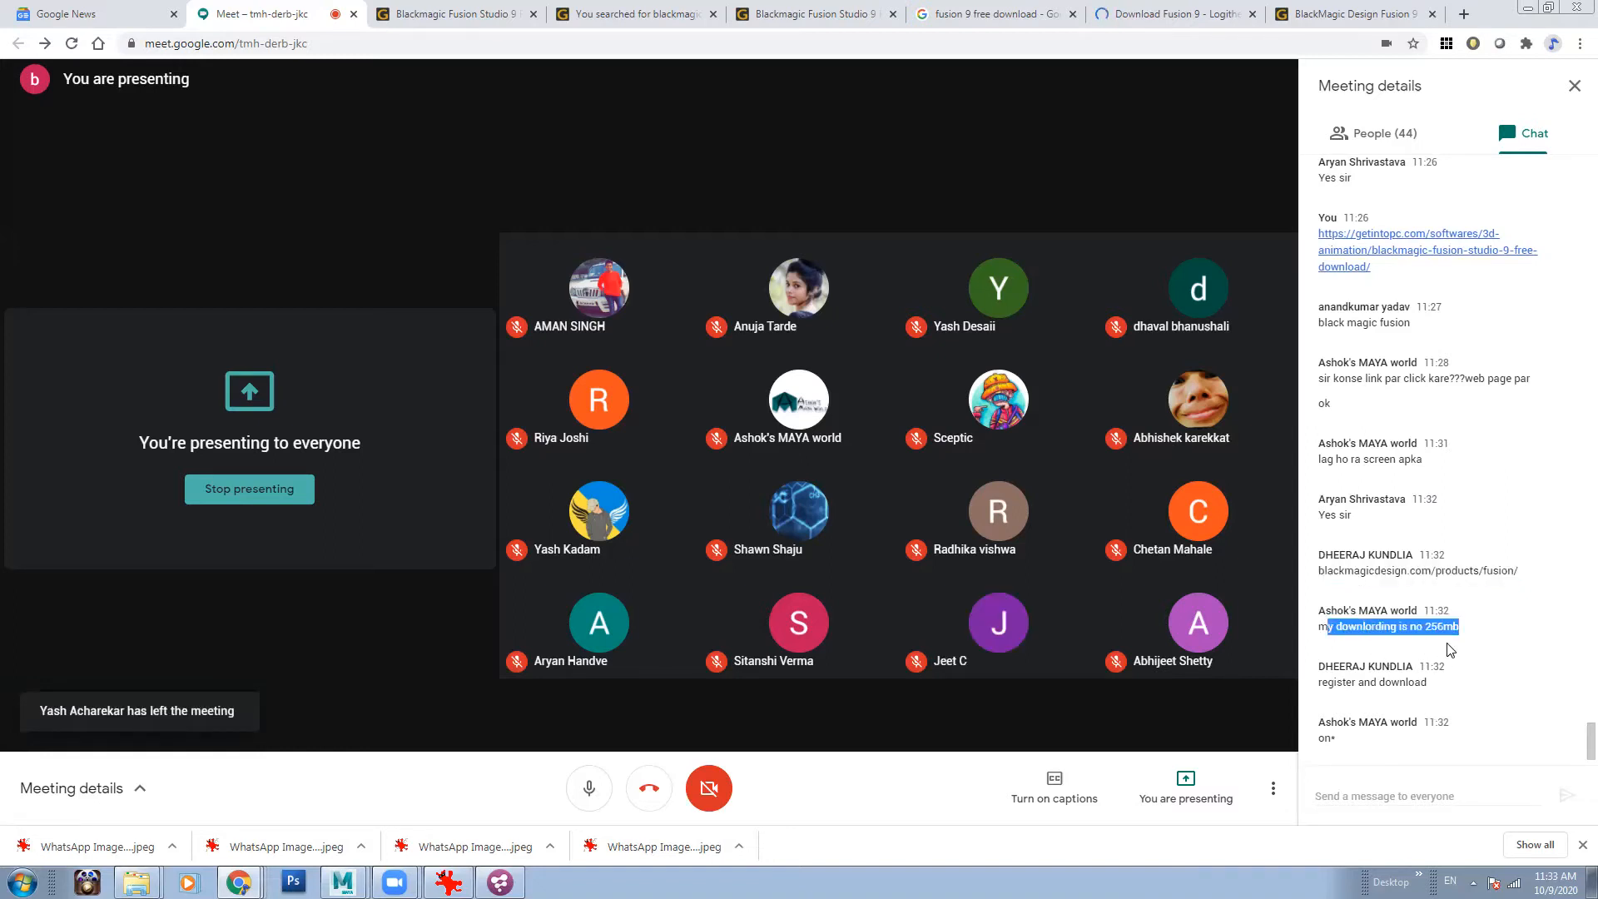
click(1379, 626)
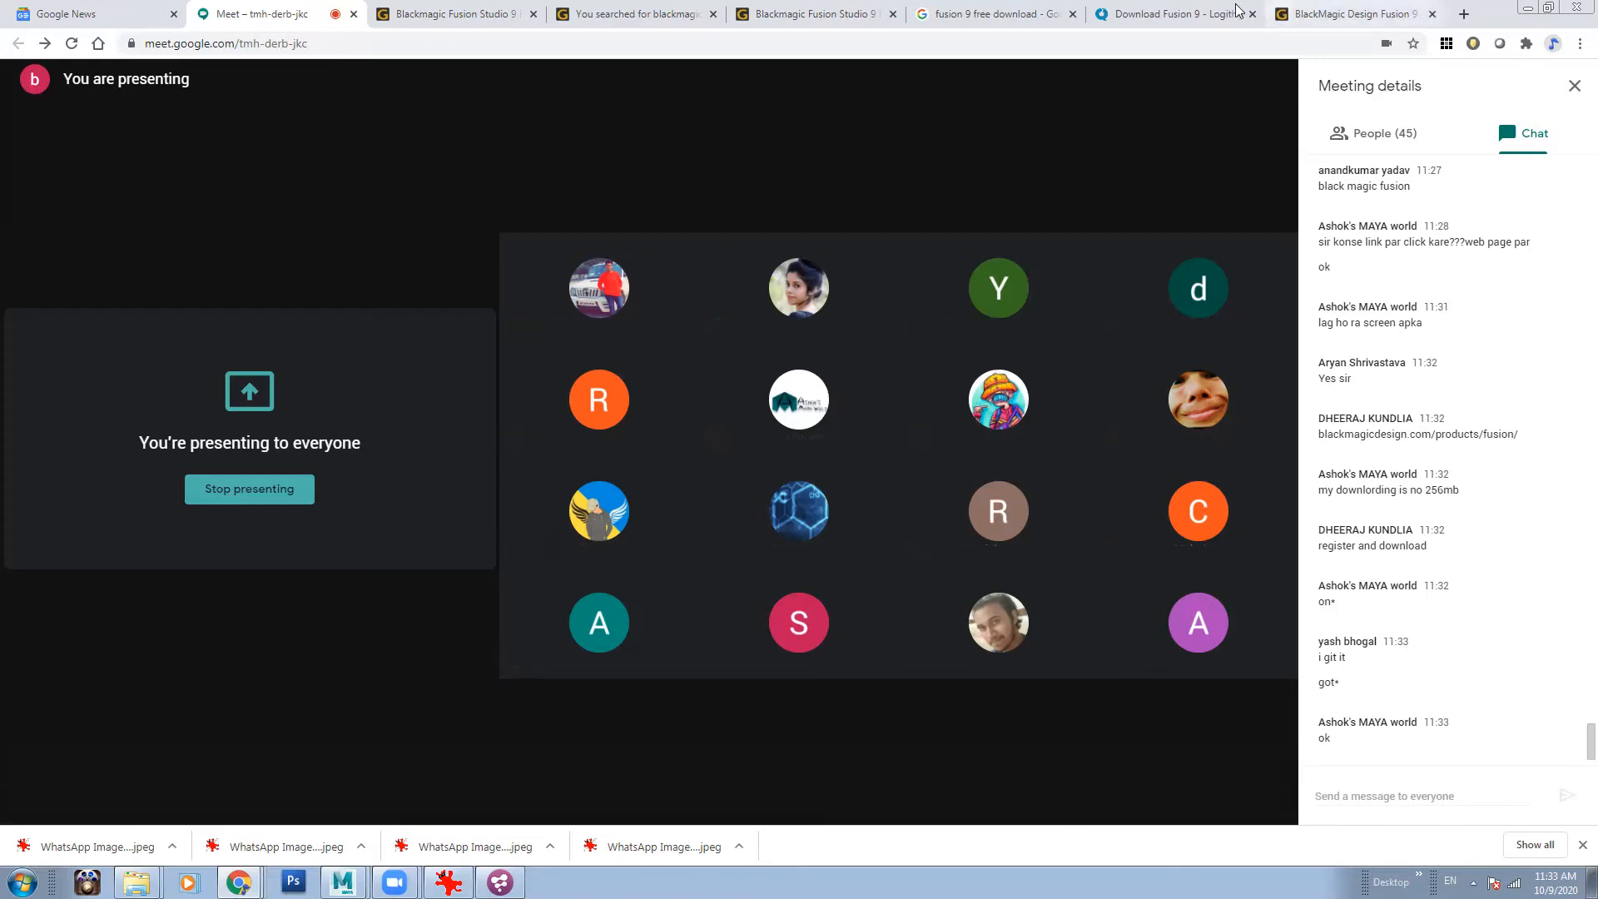
- Look over the Logitheque Fusion 9 download page and copy its web address
click(1198, 14)
drag(1572, 220, 1569, 603)
drag(1570, 334, 1572, 176)
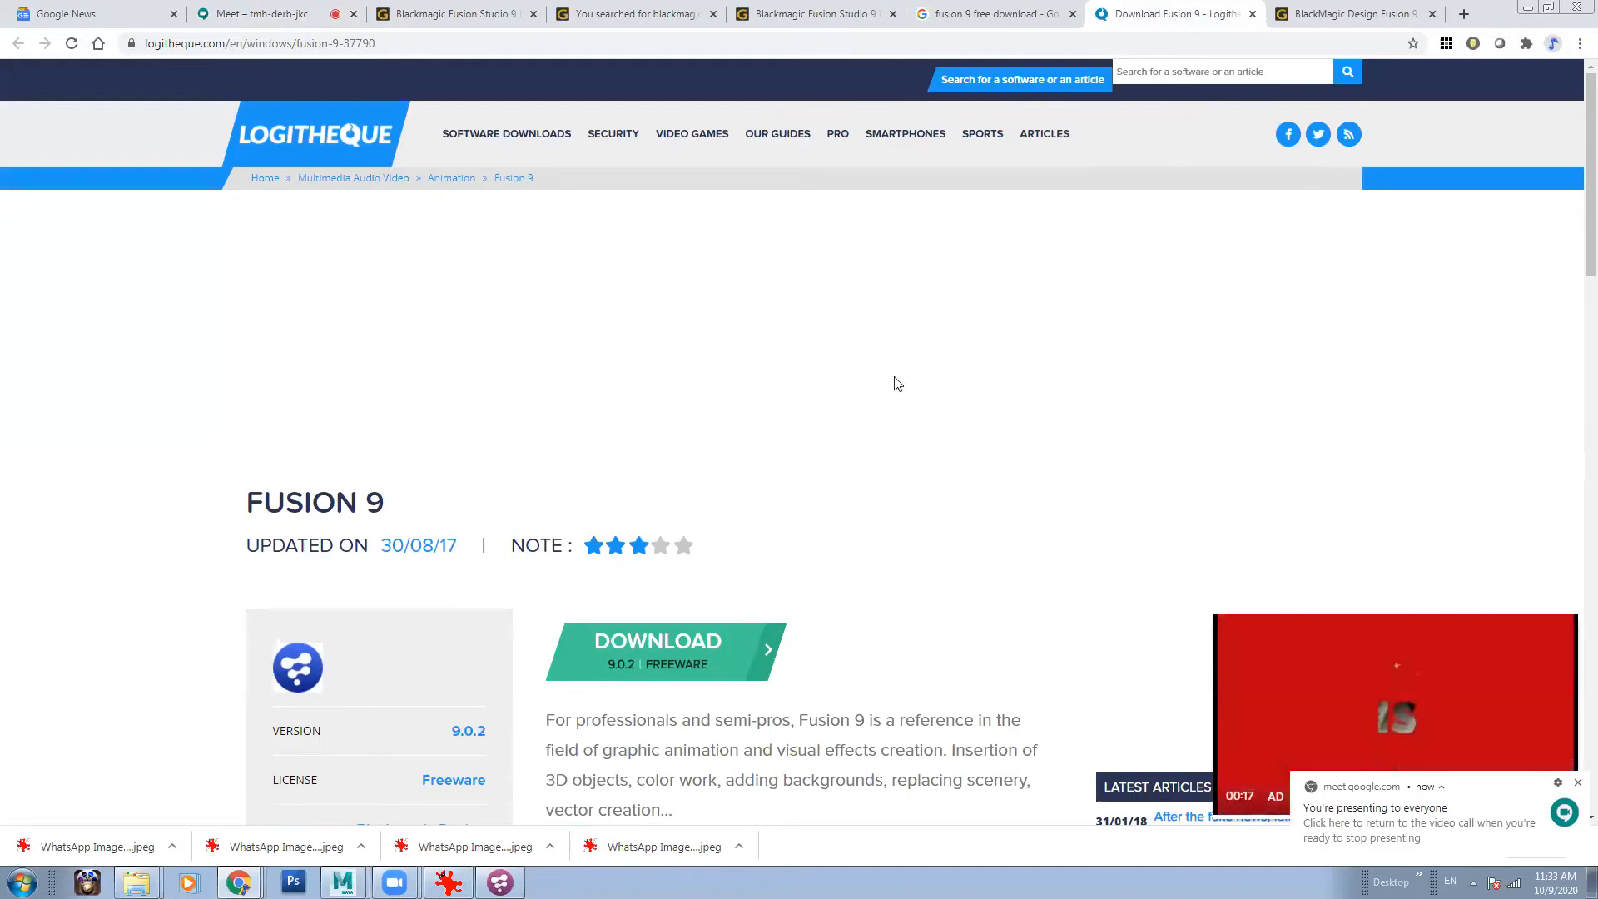
click(306, 48)
key(ctrl+c)
right_click(306, 47)
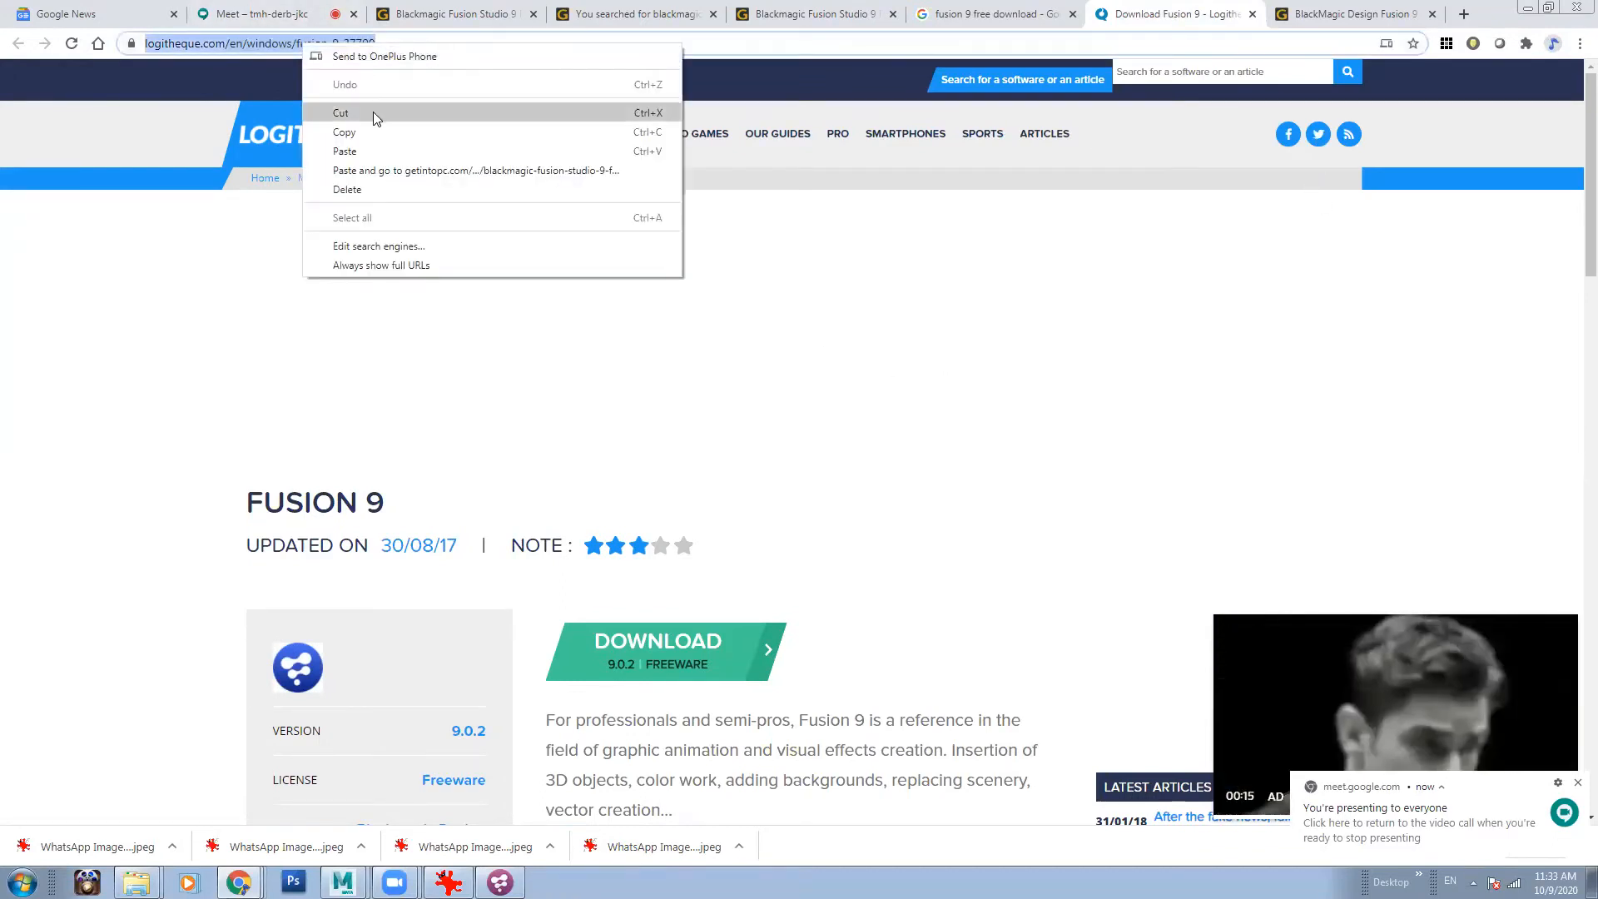
click(375, 117)
- Return to the meeting and post the copied Logitheque Fusion 9 link in the chat
click(1428, 818)
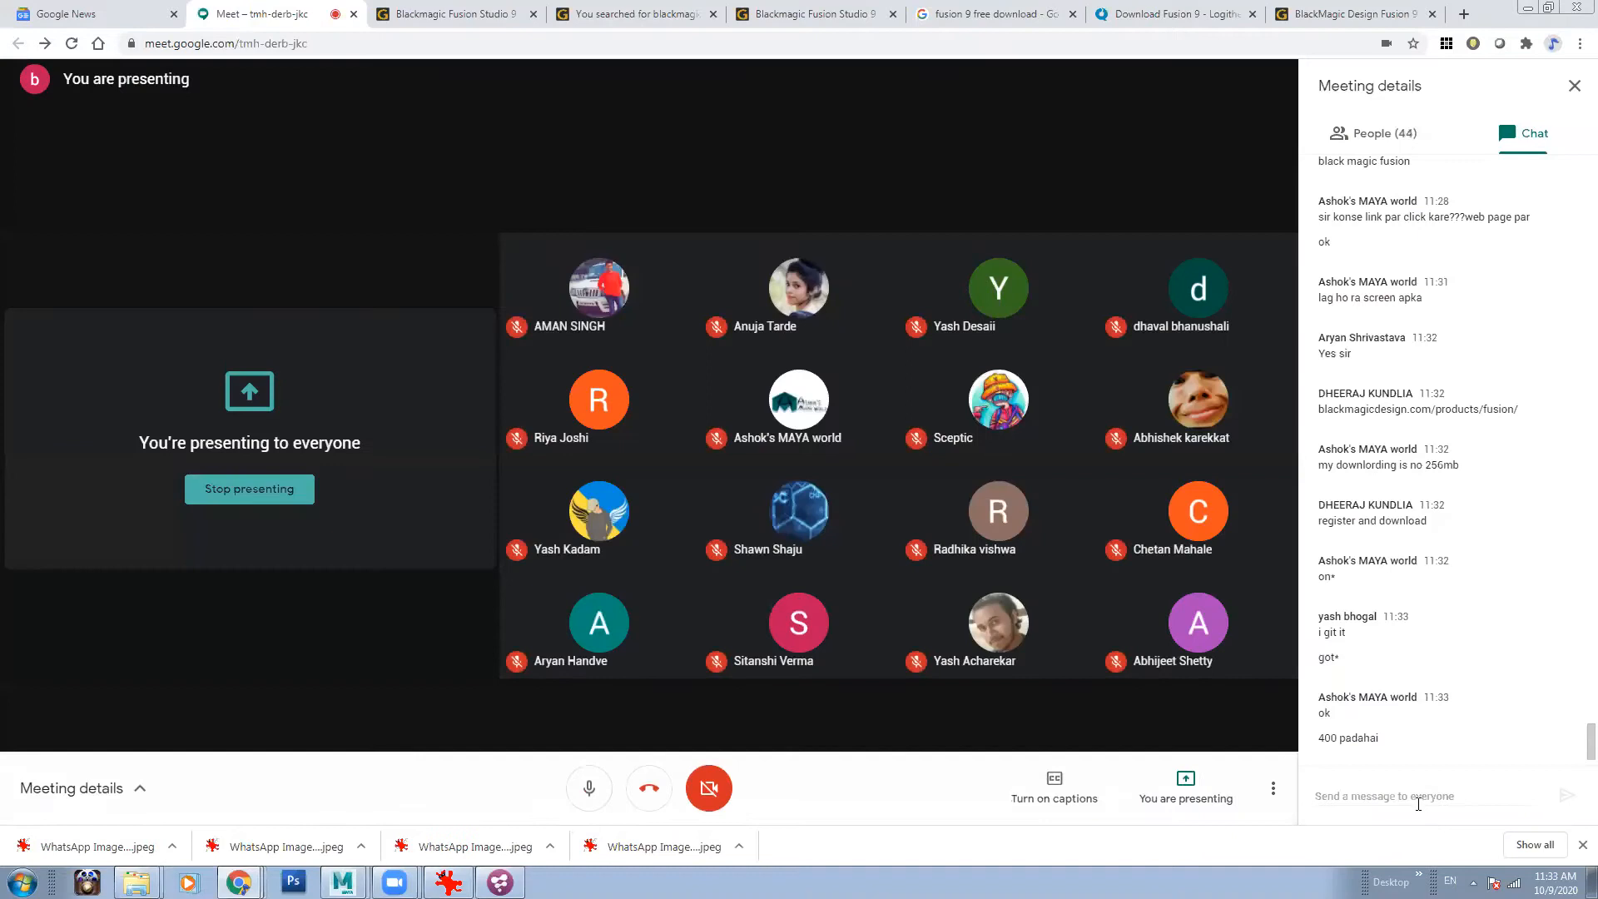
click(1418, 800)
key(ctrl+v)
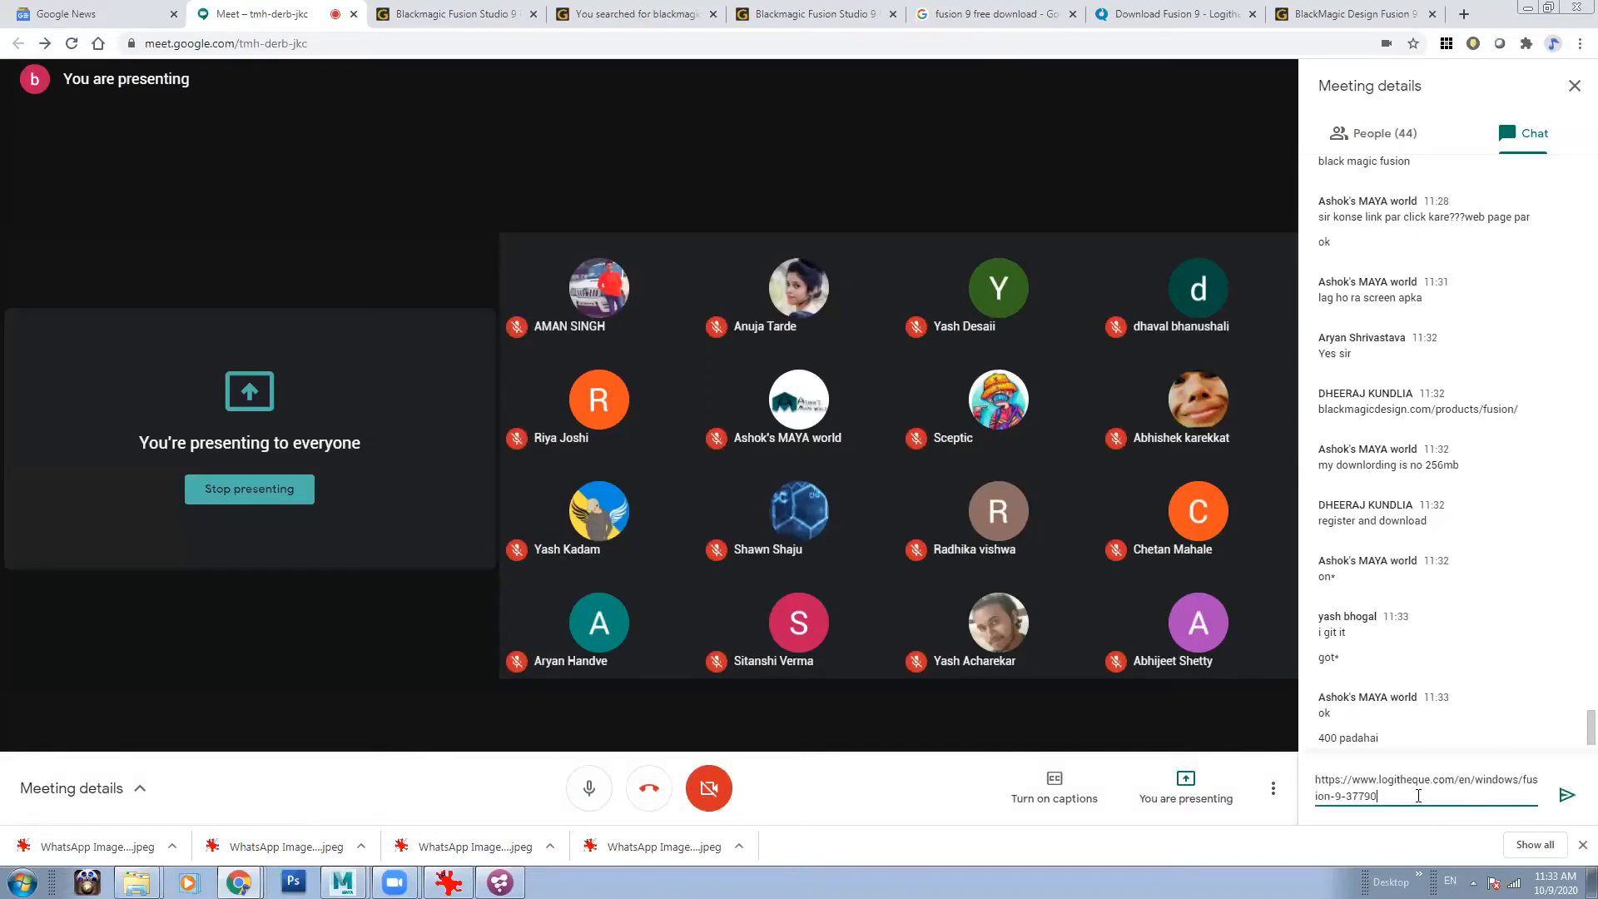
key(Return)
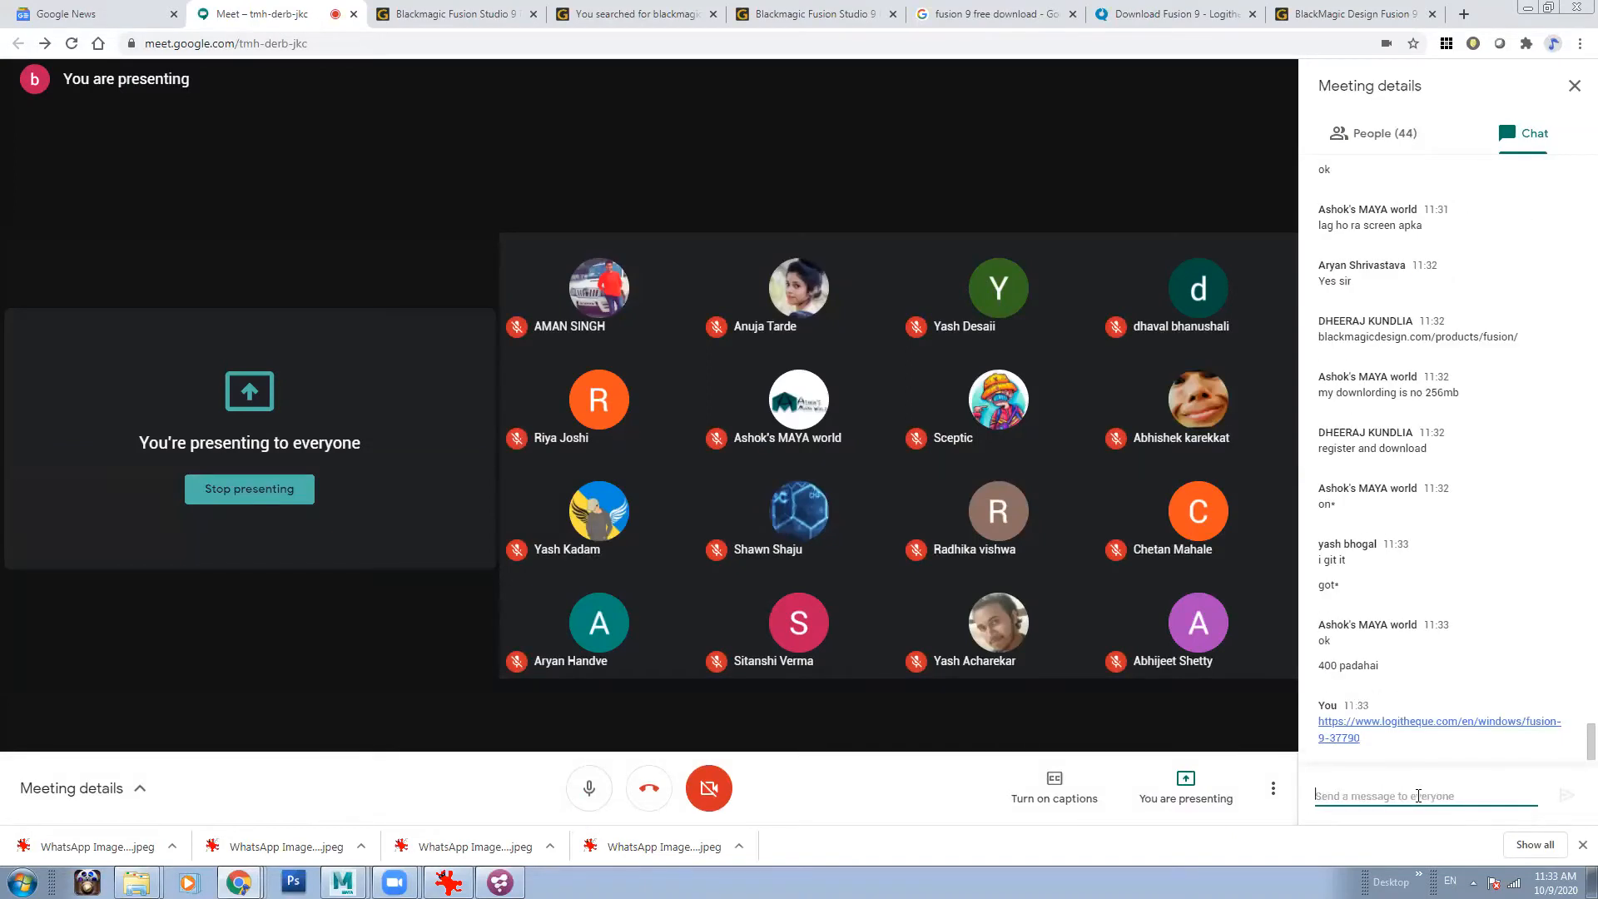
- Close the getintopca download page and bring Fusion back up over the meeting page
click(1153, 12)
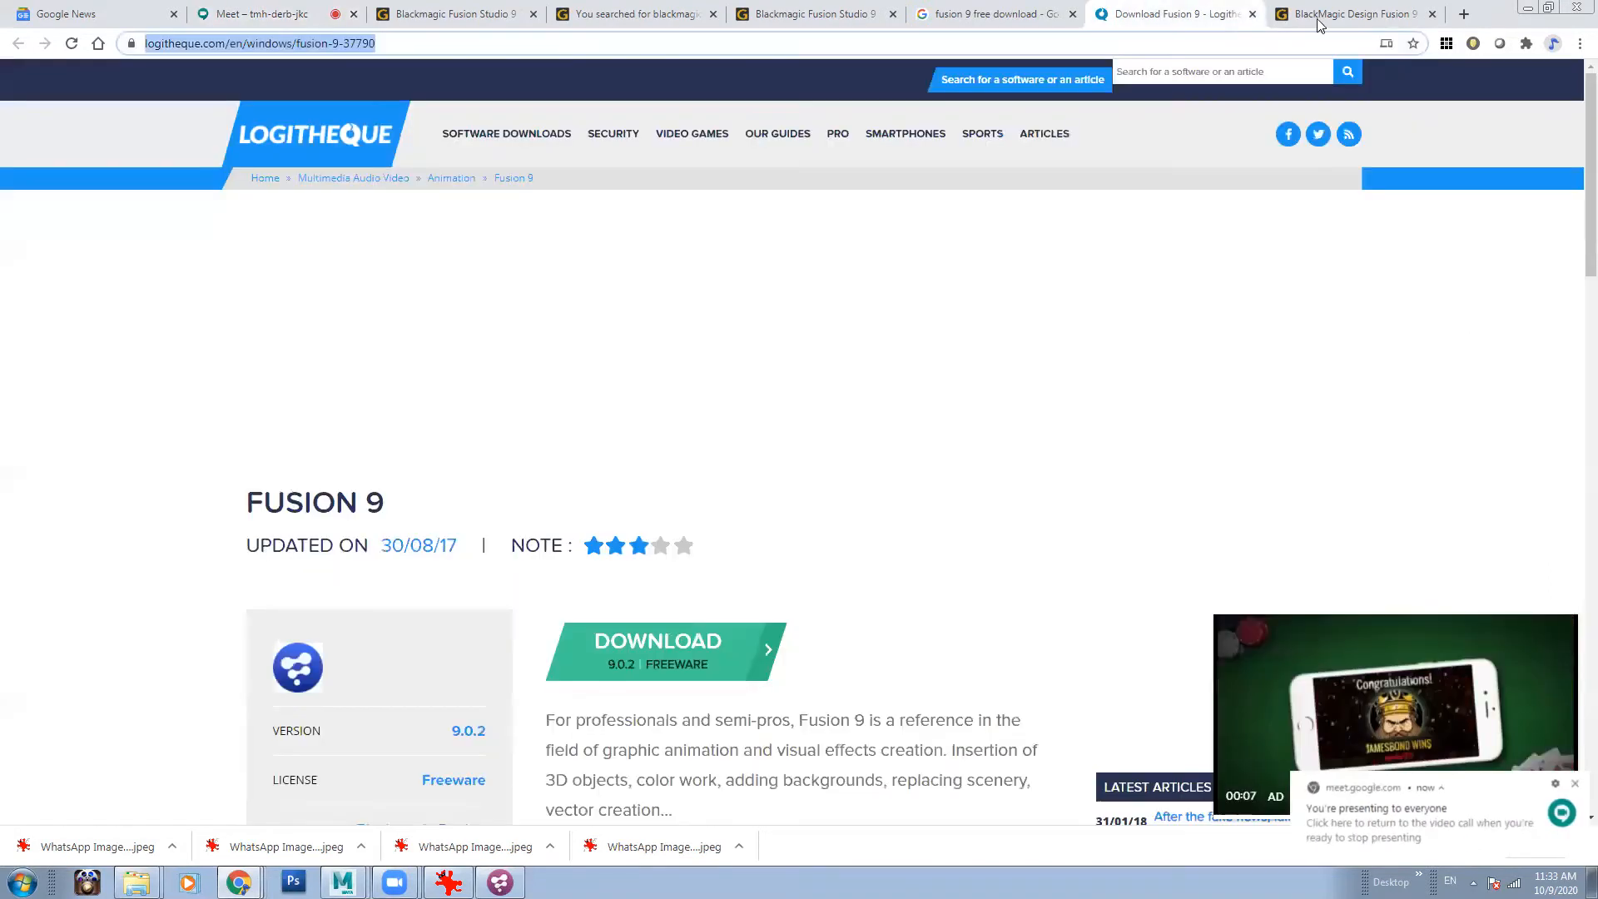
click(1406, 14)
click(1432, 14)
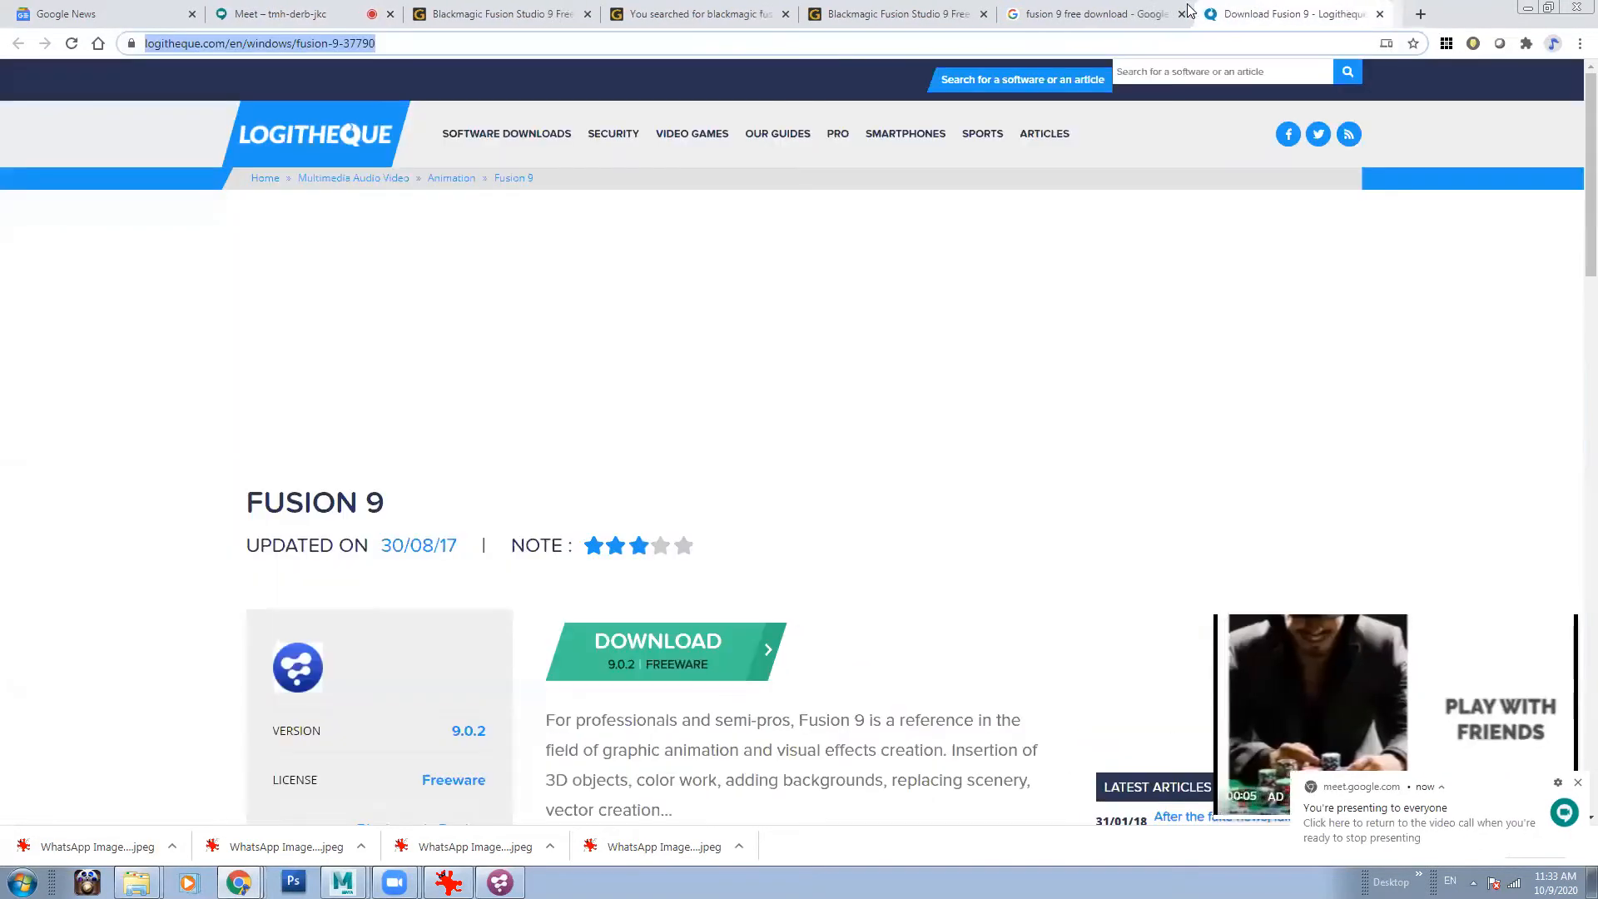
click(279, 15)
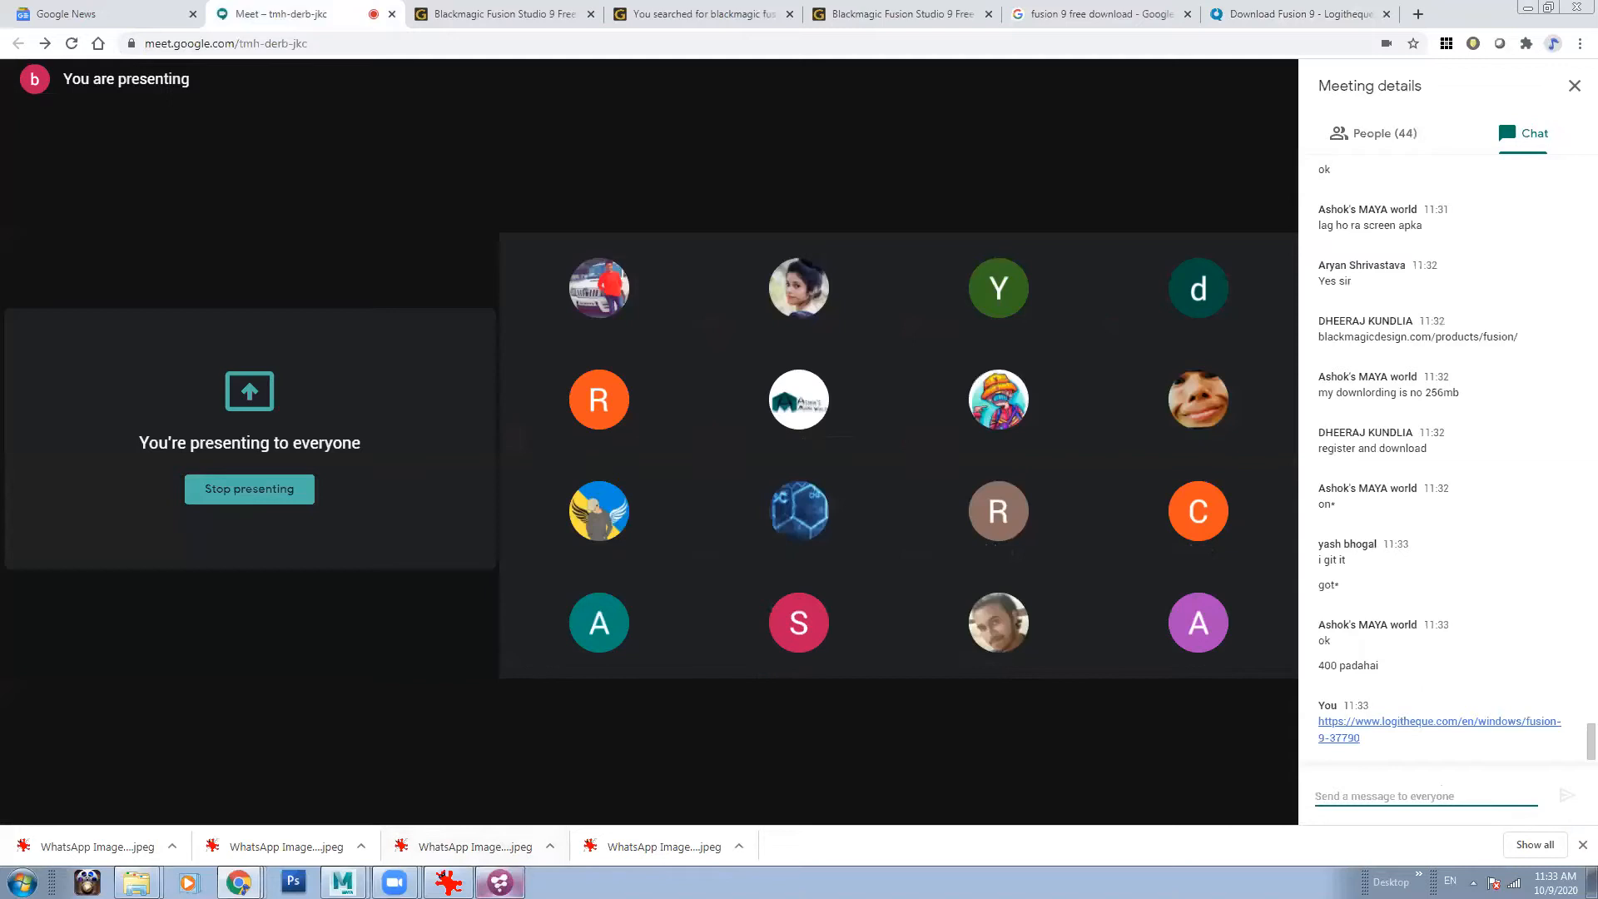
click(499, 882)
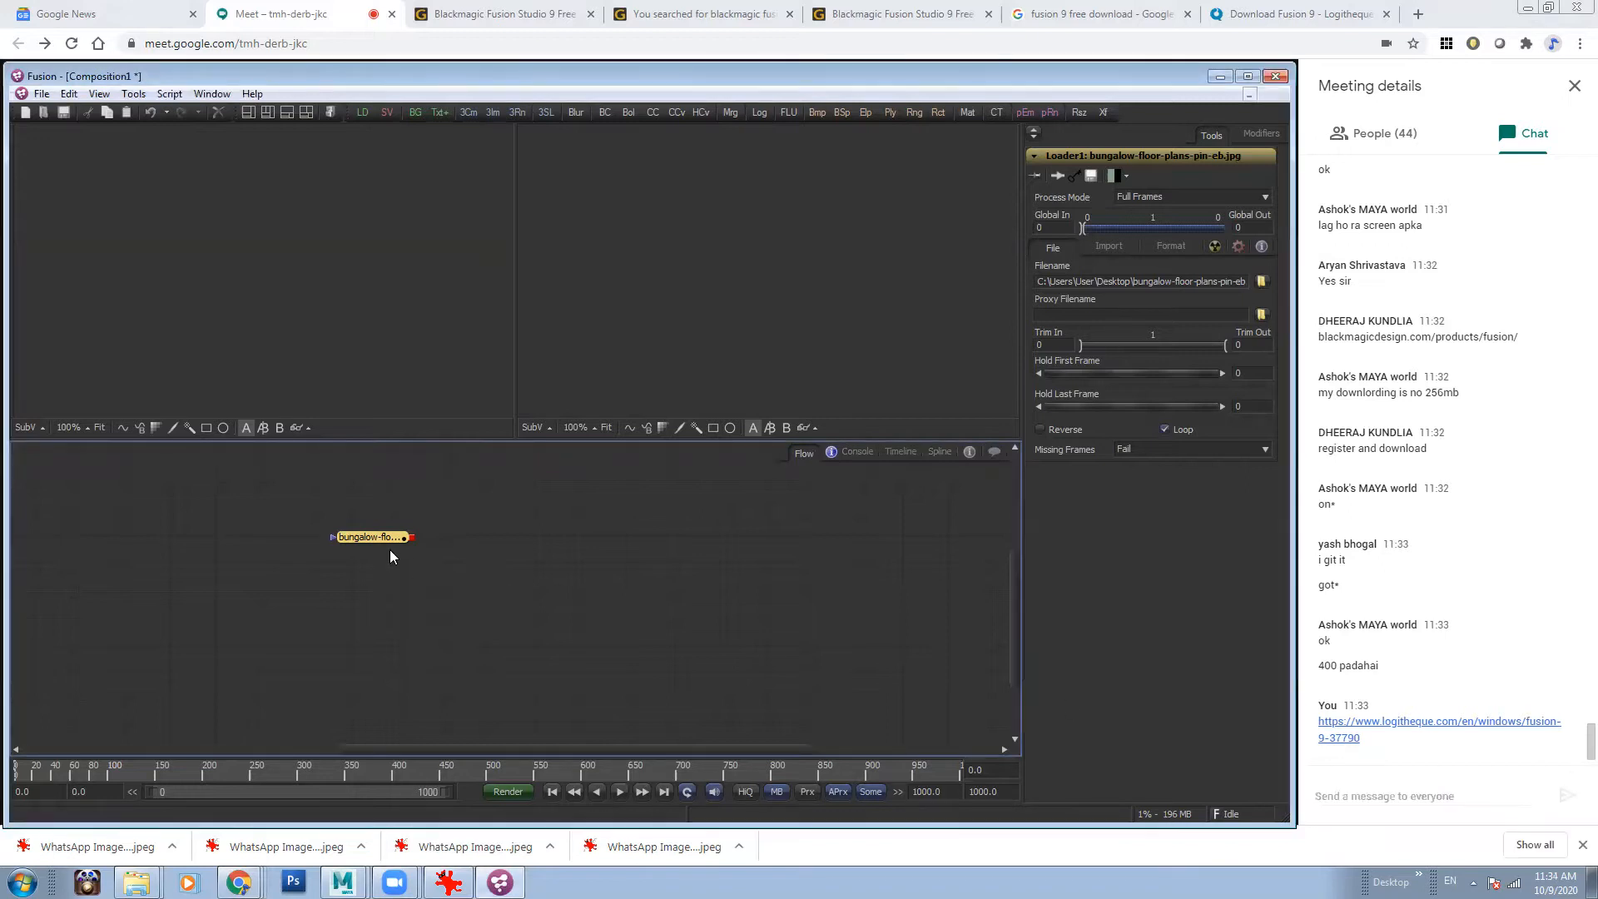
- Shift the bungalow loader node slightly sideways, display its image in the left viewer and reposition the Fusion window
drag(372, 538, 345, 535)
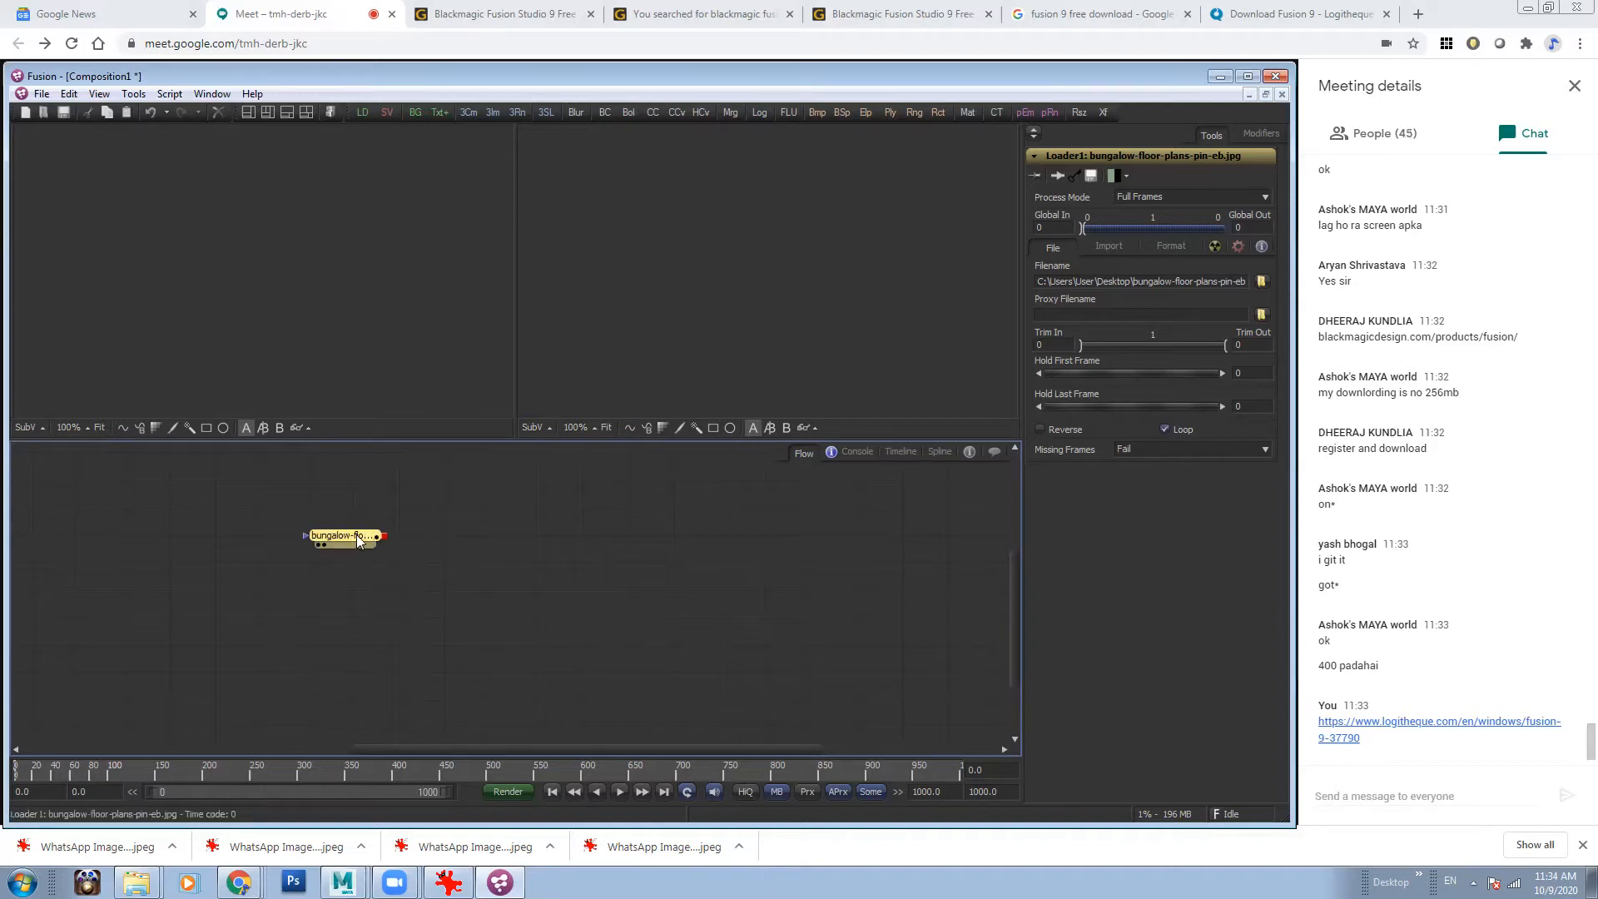
drag(341, 538, 348, 344)
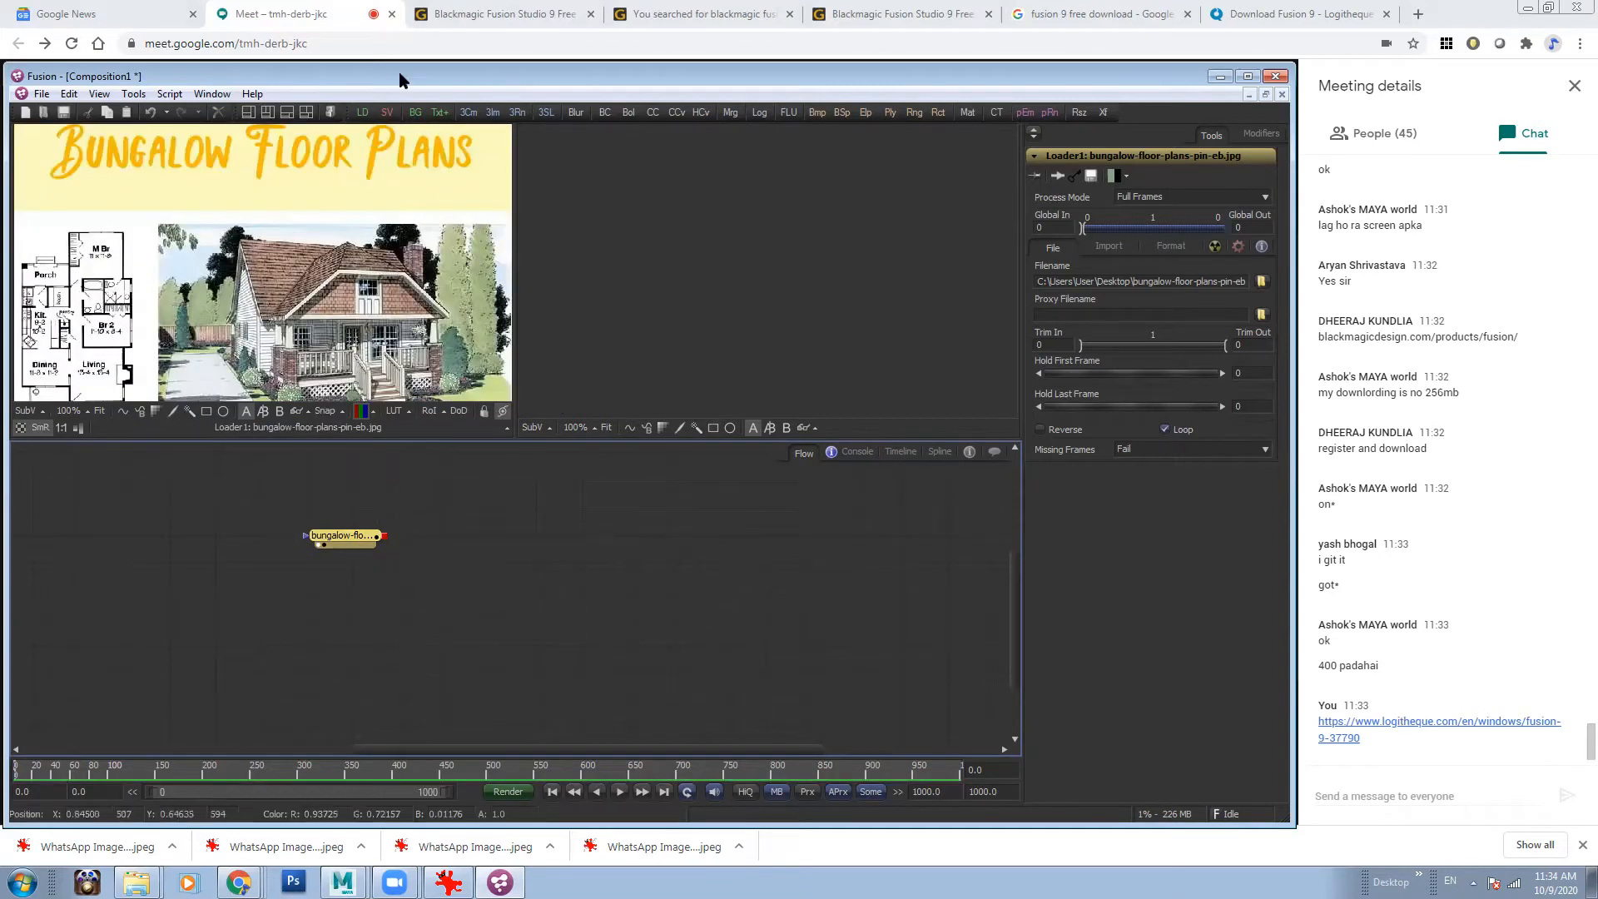
drag(399, 79, 464, 87)
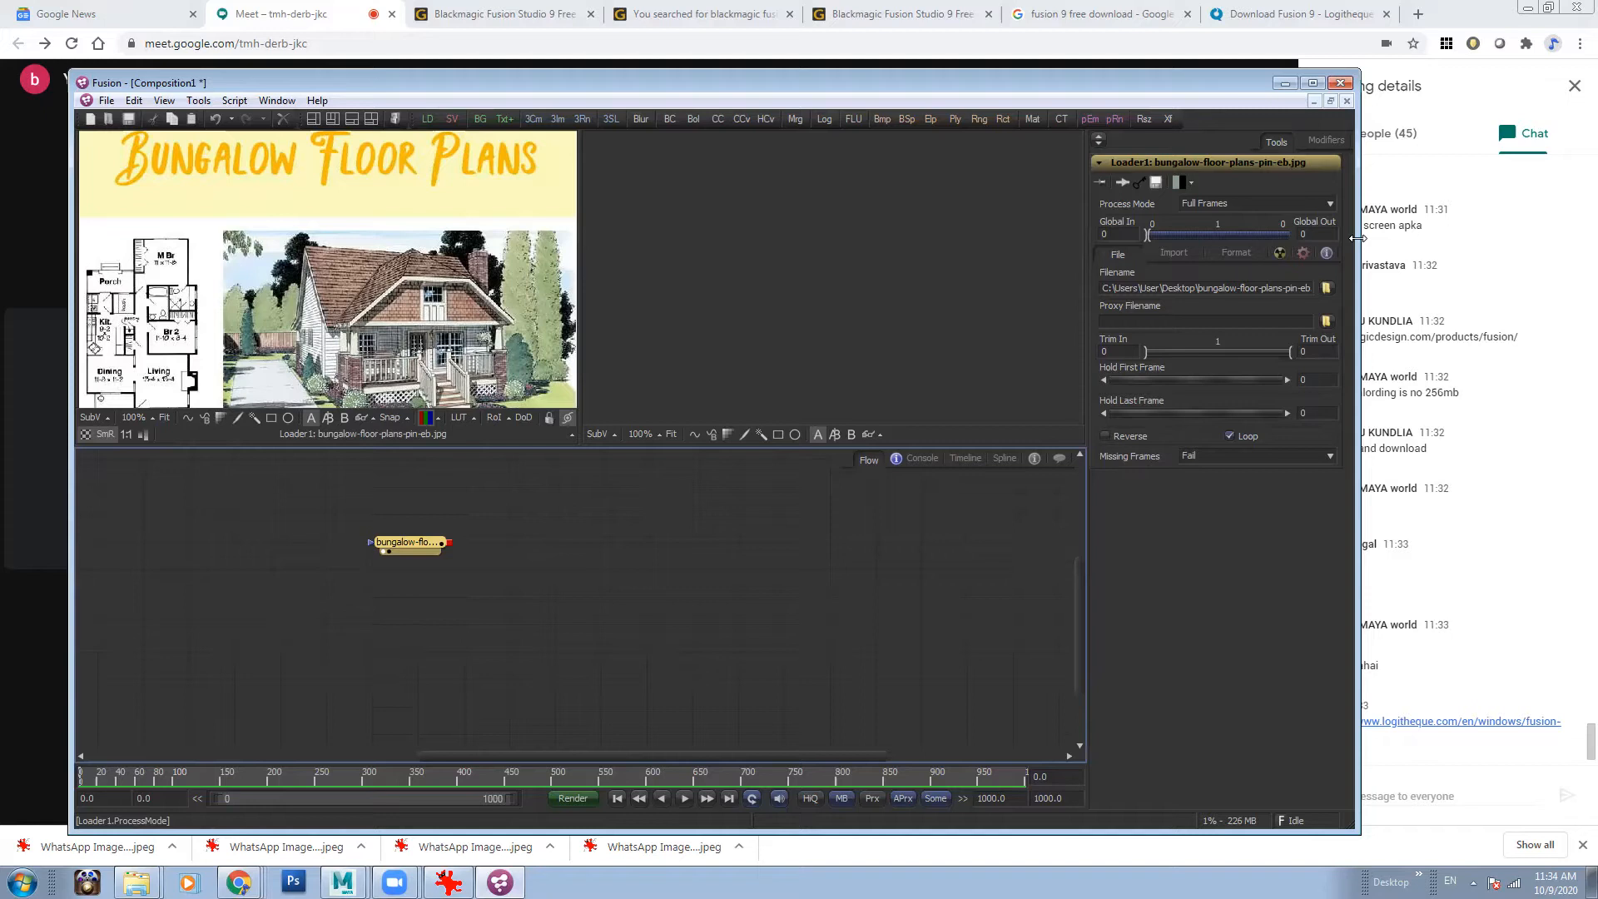
- Resize the Fusion window from both sides so it fits beside the meeting chat
drag(1357, 238, 1294, 240)
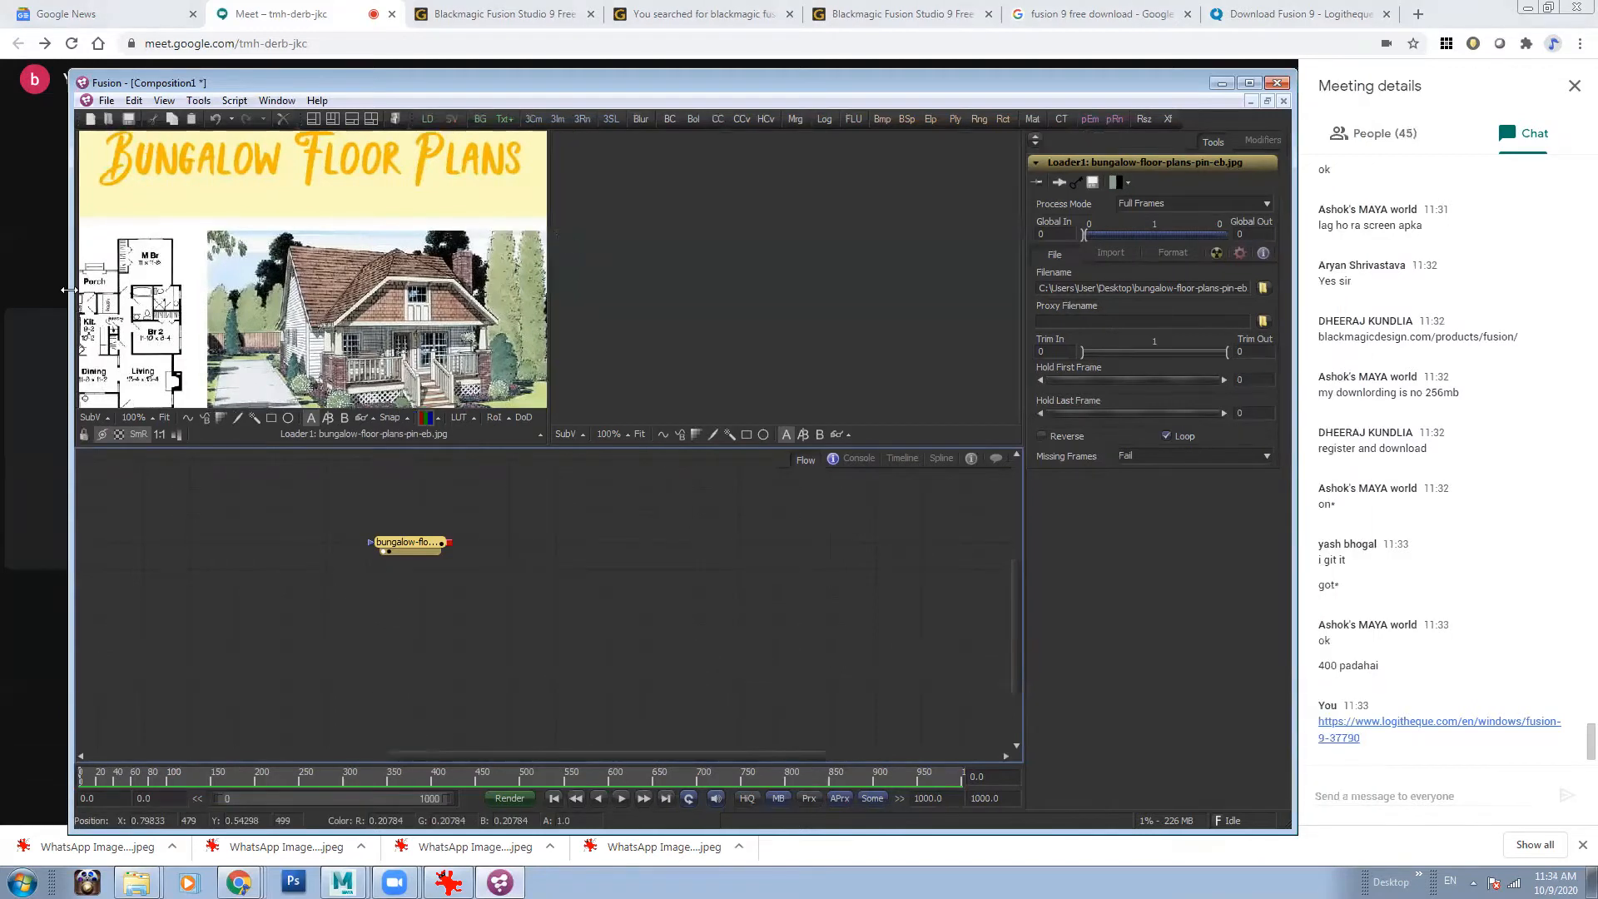
drag(68, 288, 4, 288)
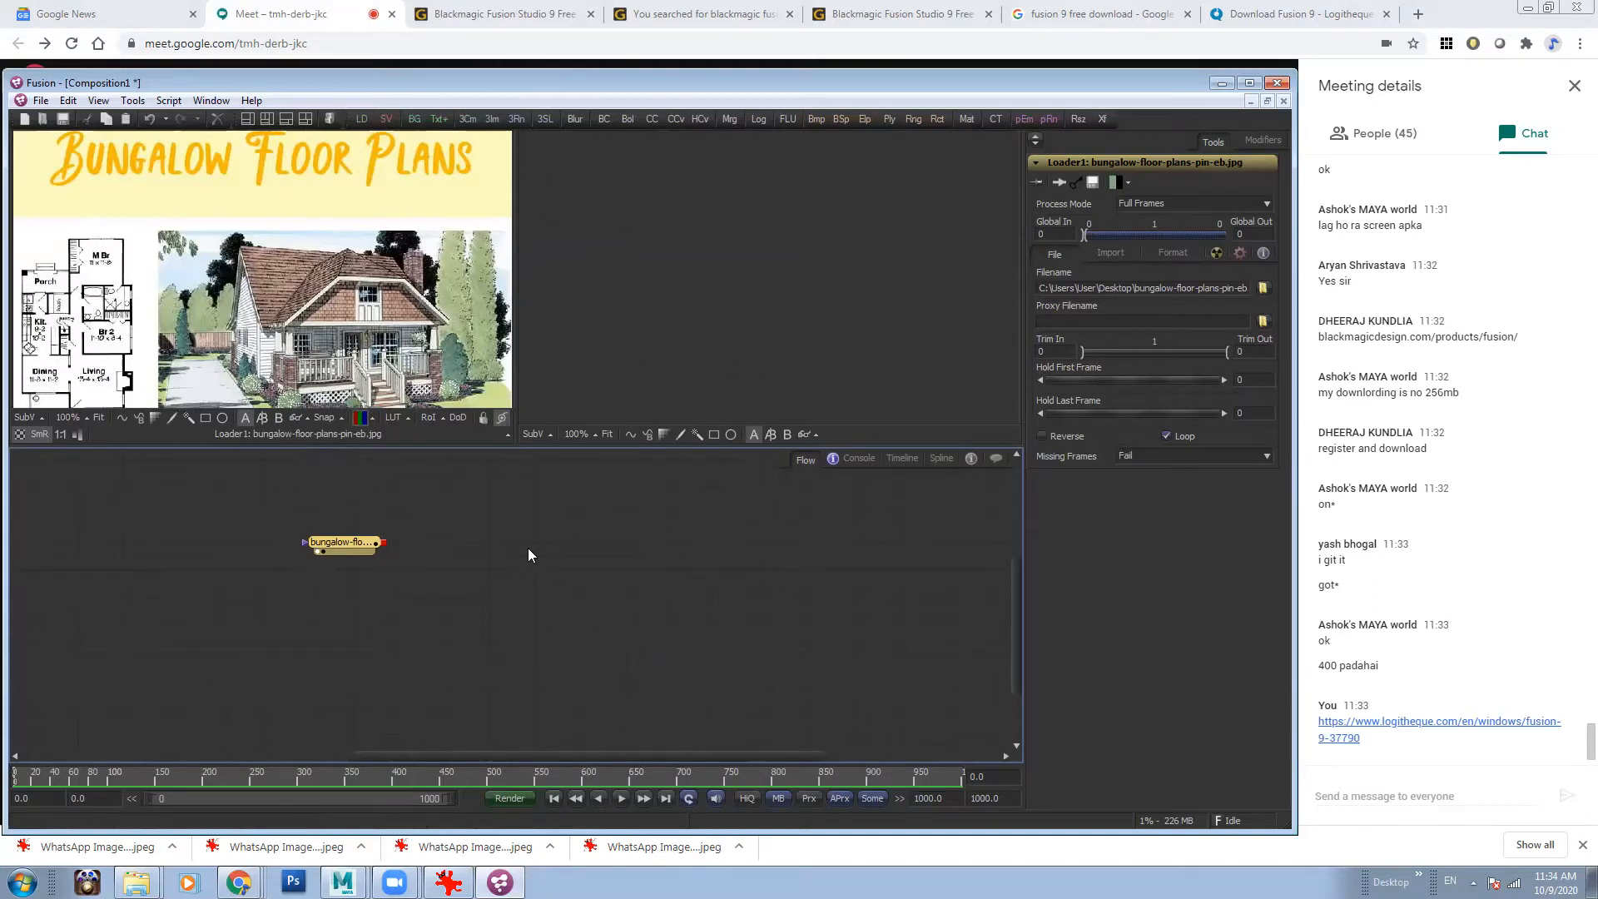
drag(528, 548, 527, 546)
drag(542, 529, 599, 588)
click(596, 589)
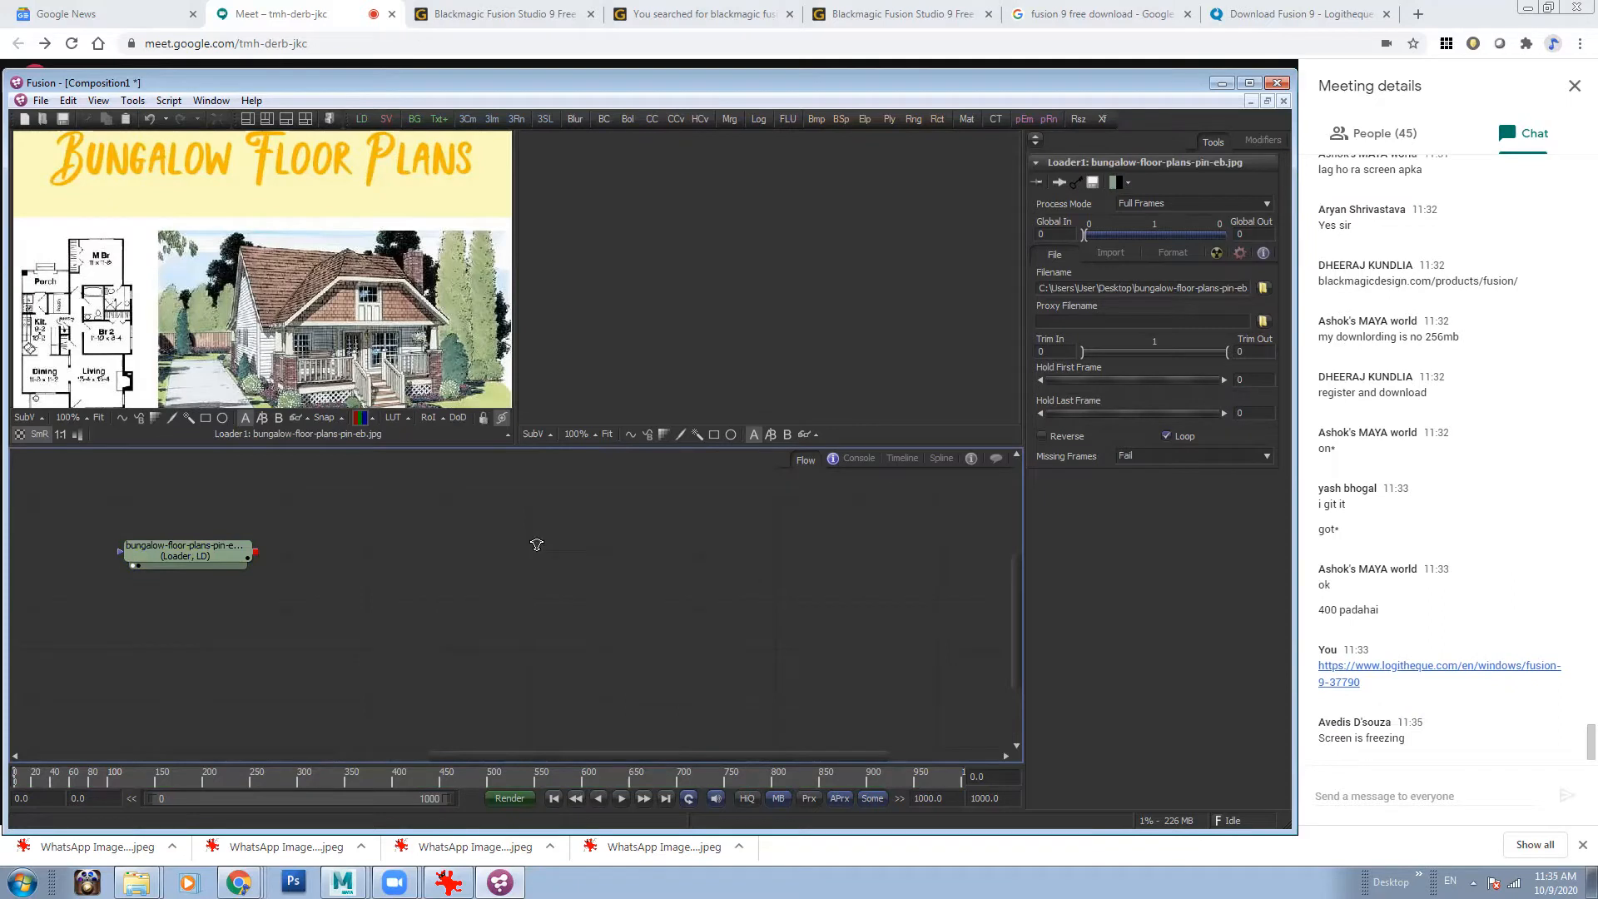
- Close the Logitheque, Google search and duplicate getintopc pages in the browser, keeping one Fusion Studio 9 download page
click(1304, 9)
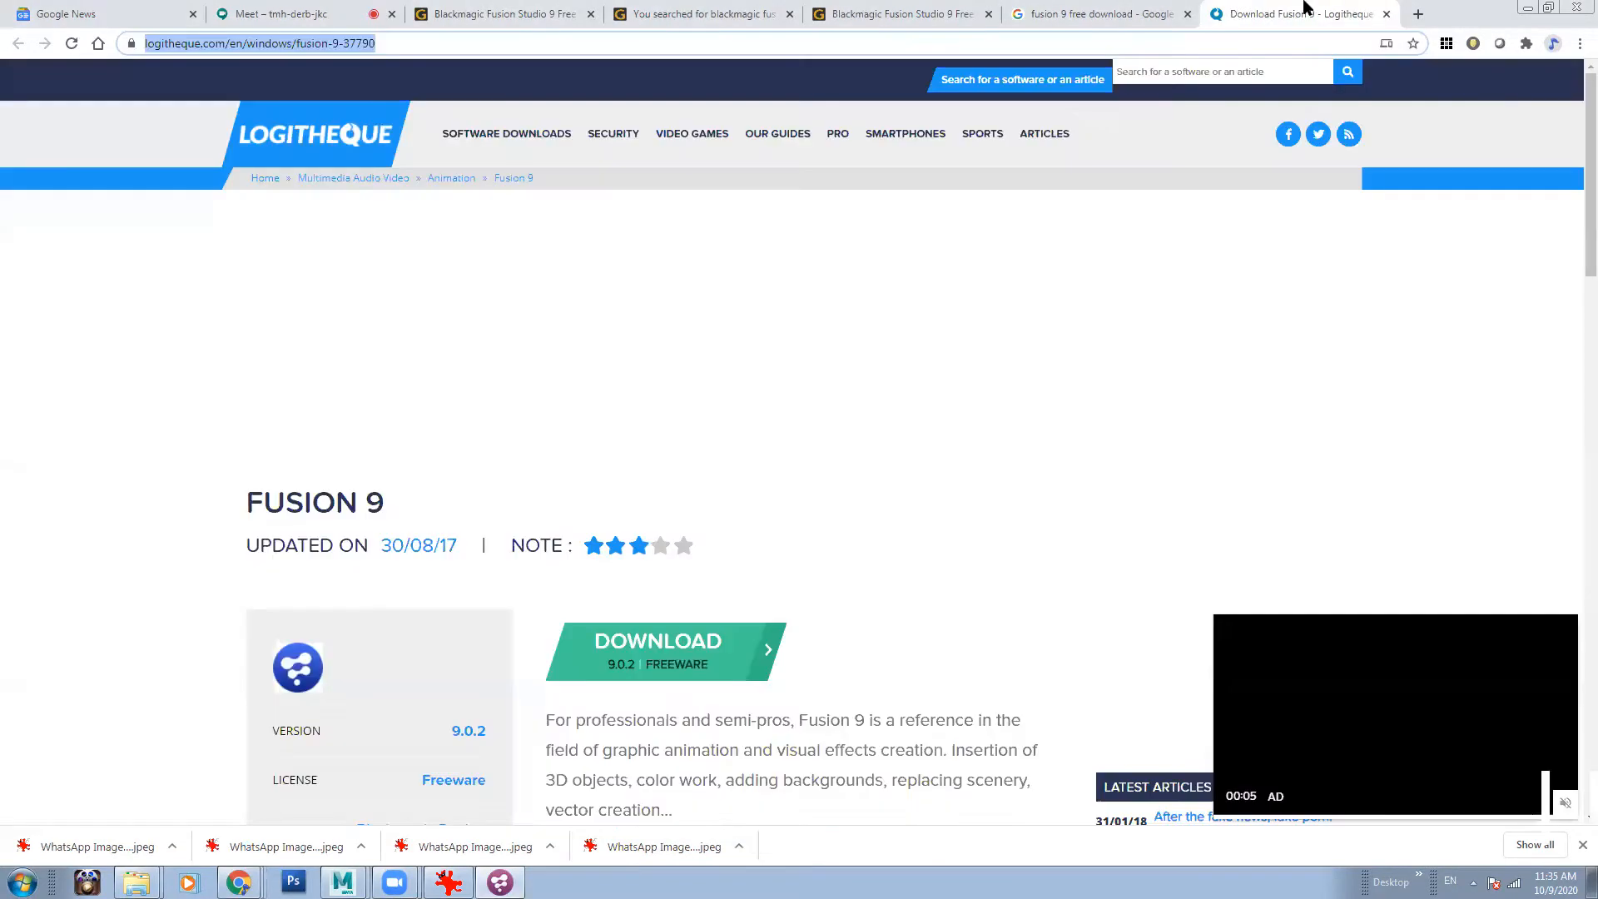
click(1386, 14)
click(1187, 14)
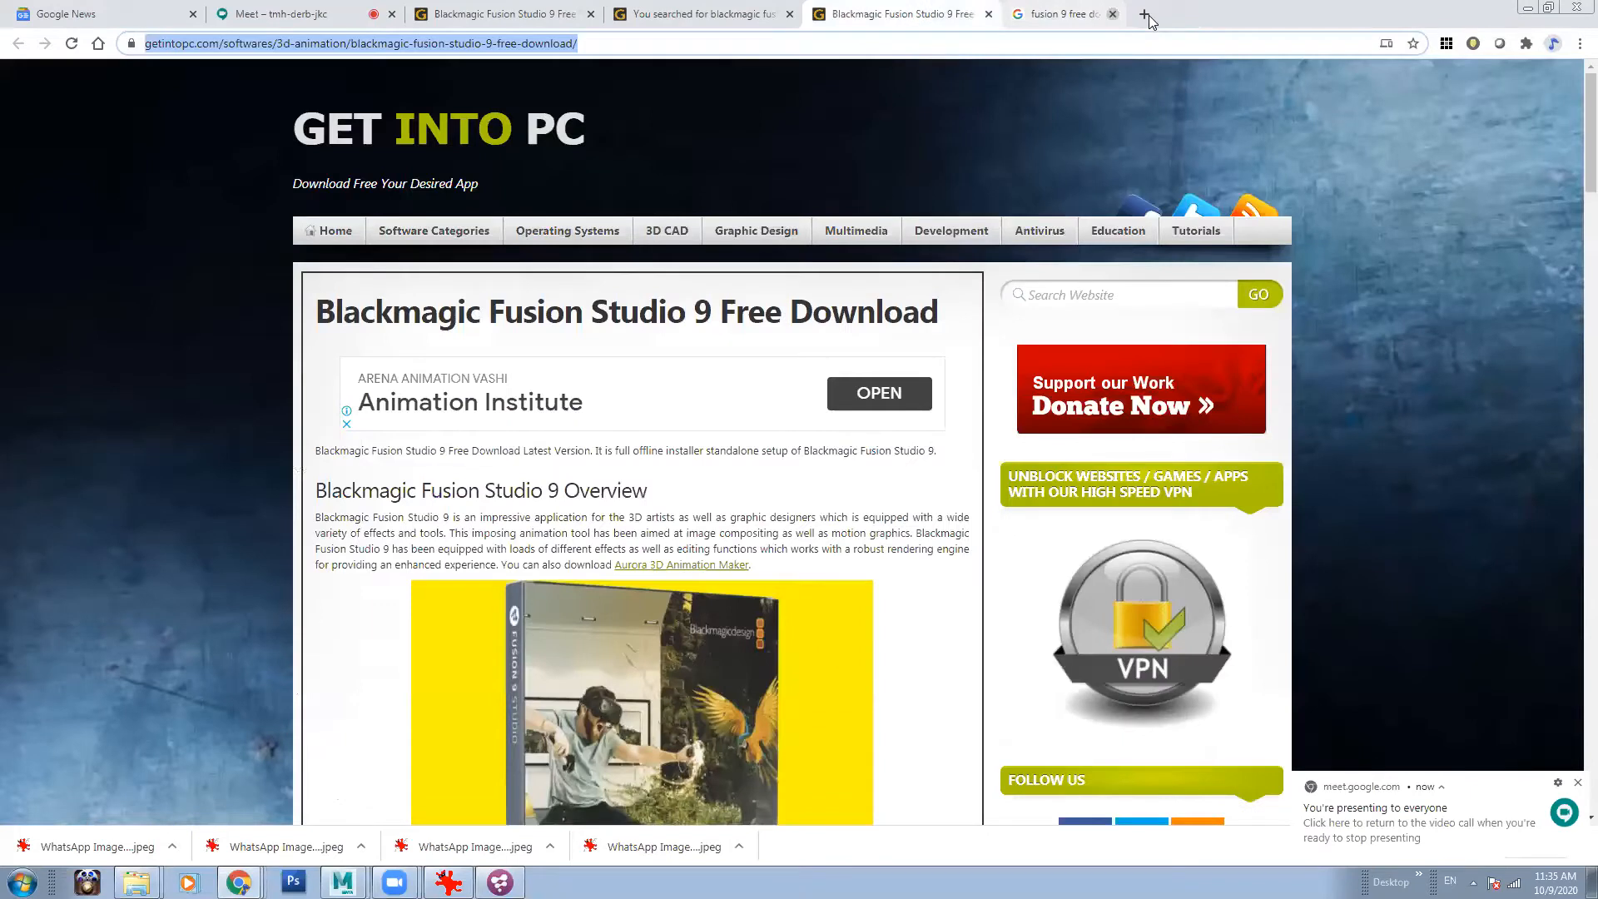
drag(457, 19, 426, 75)
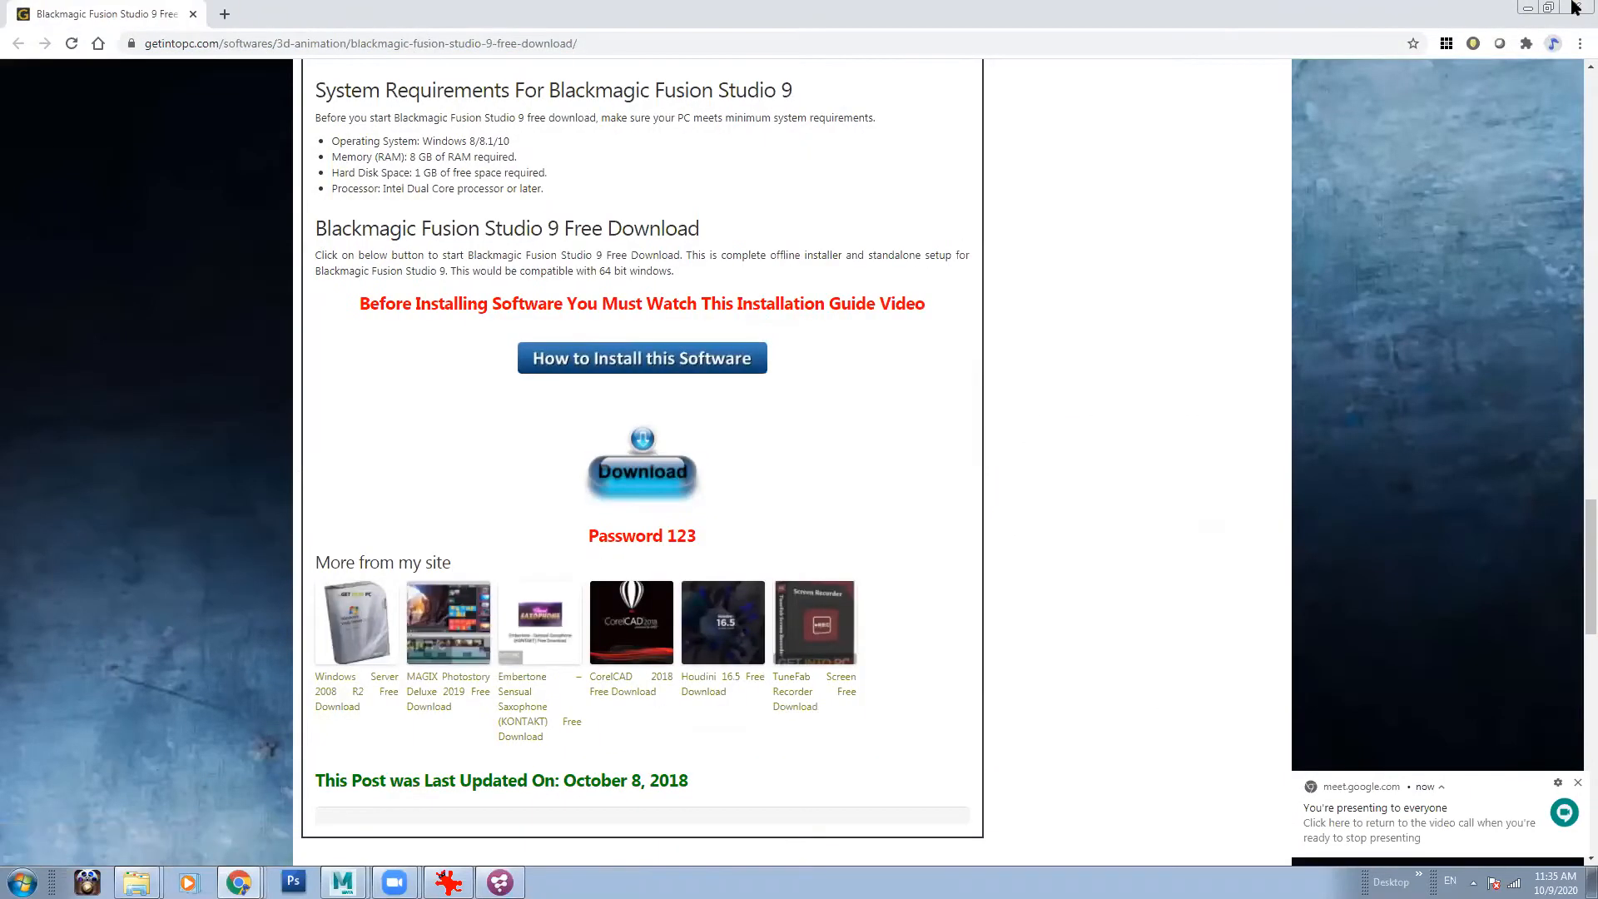
click(1575, 10)
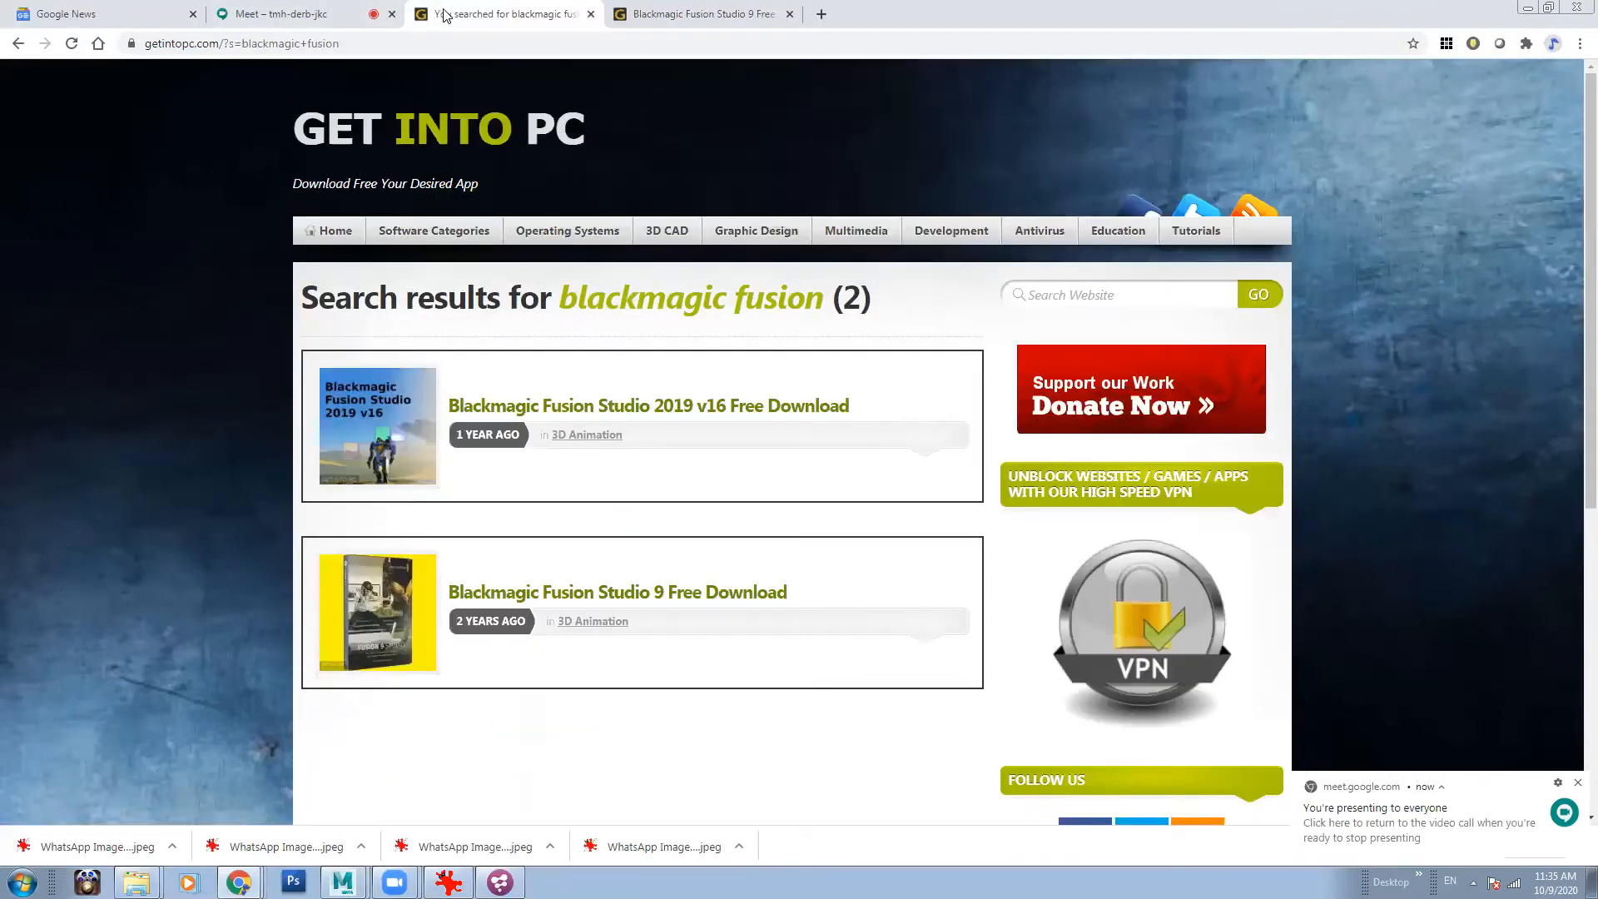
middle_click(444, 14)
- Quit the background application running in the system tray
click(1473, 883)
right_click(1451, 817)
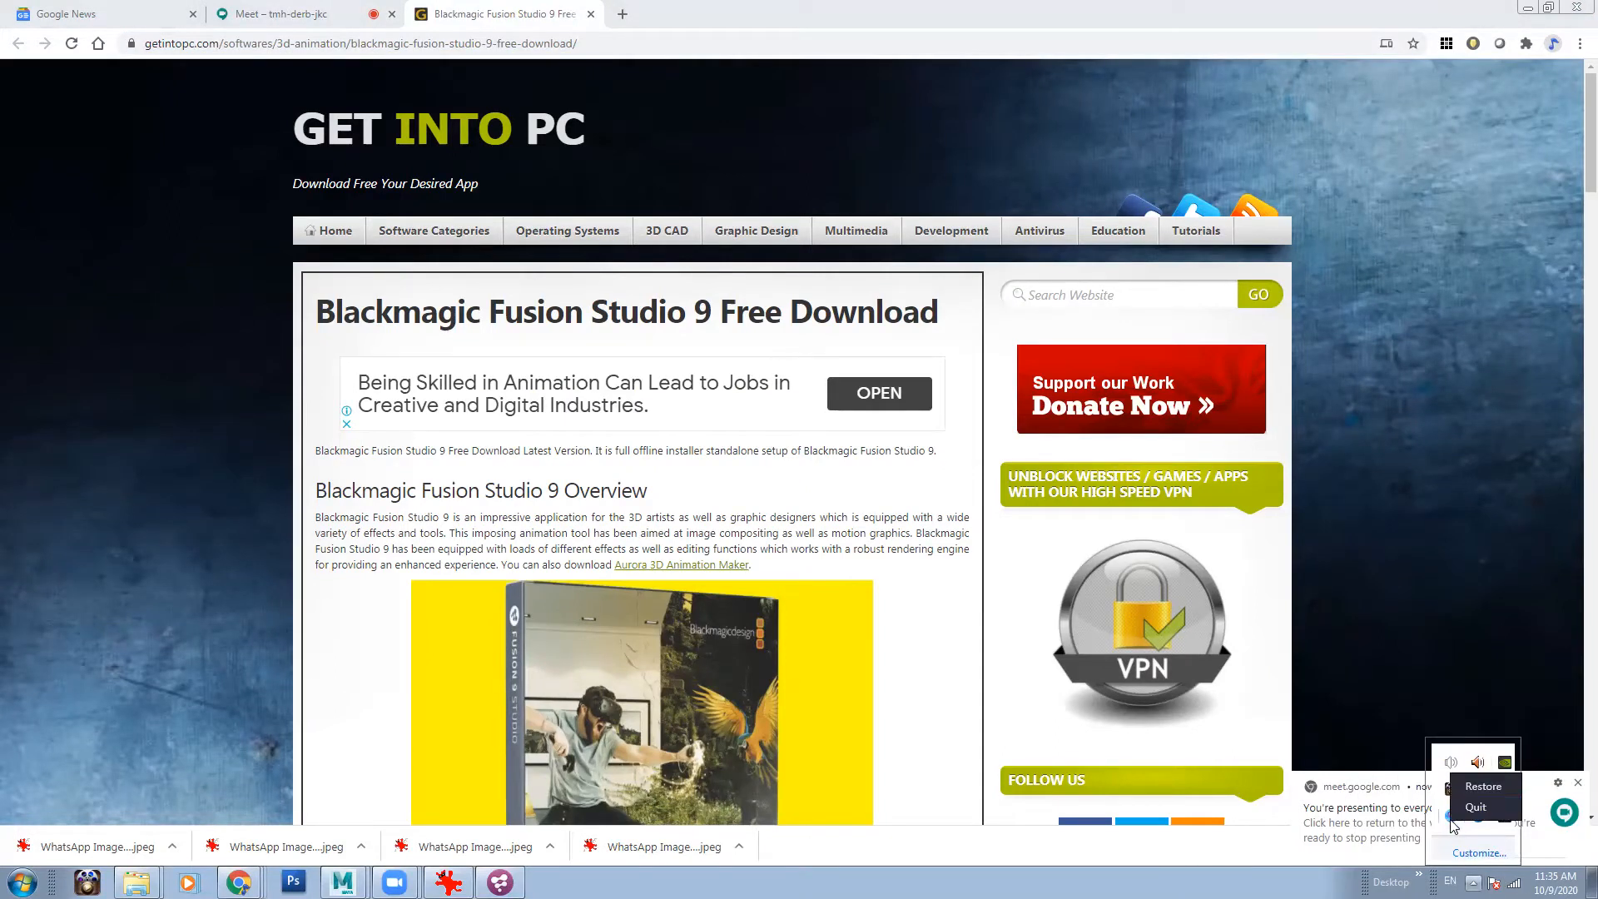
click(1466, 806)
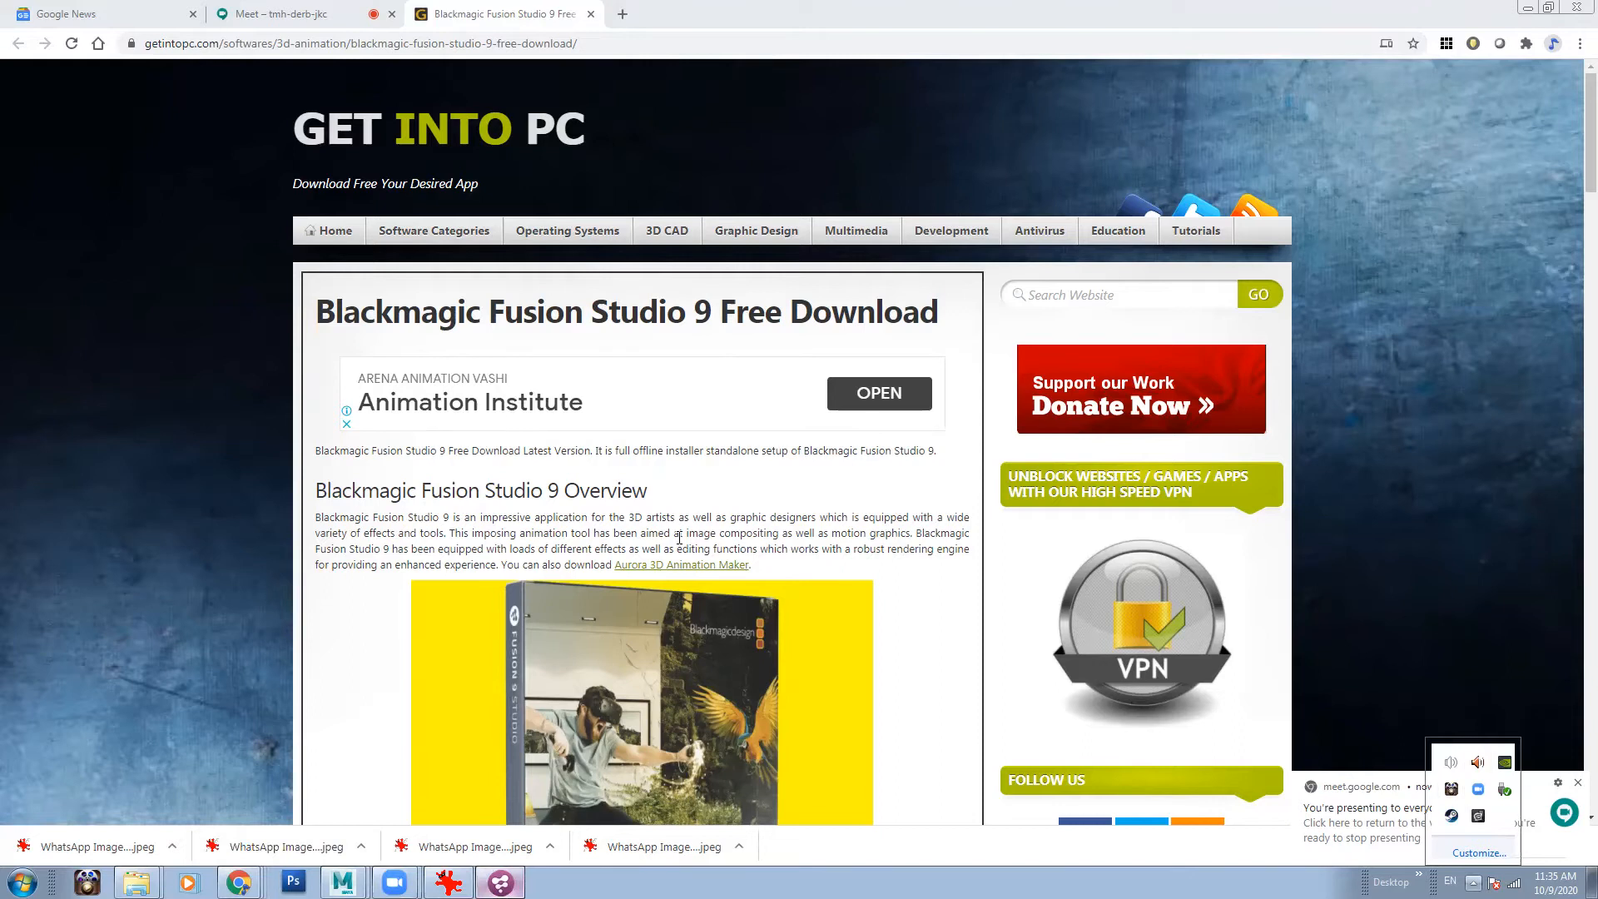
- Show Fusion over the meeting page, dismiss the presenting notification and collapse the hidden tray icons
click(499, 882)
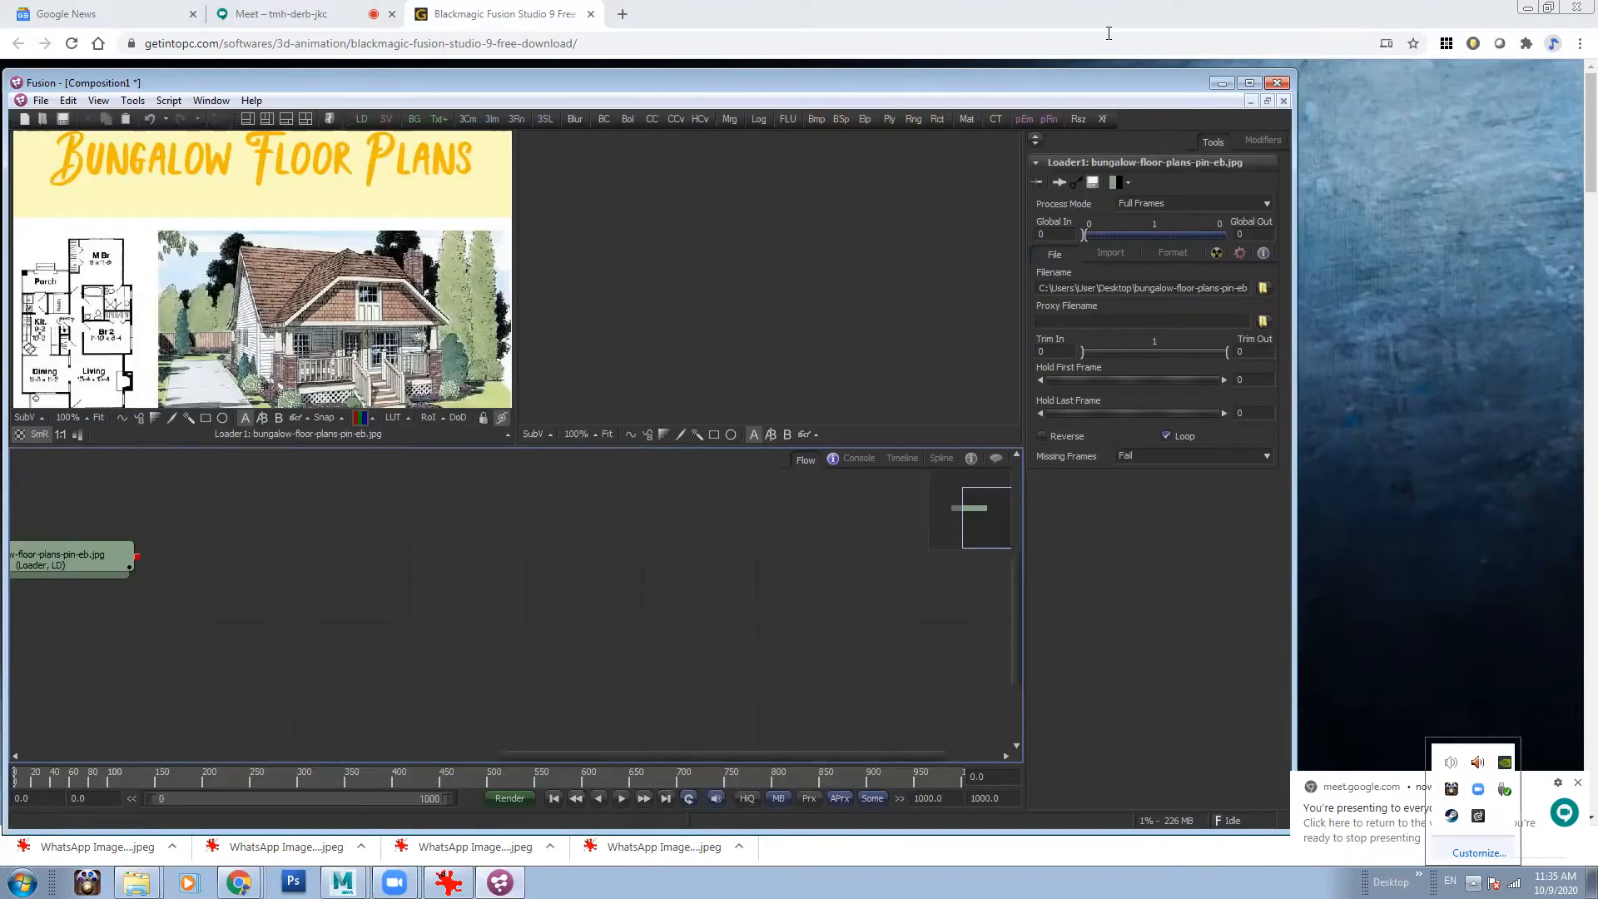
click(281, 14)
click(499, 882)
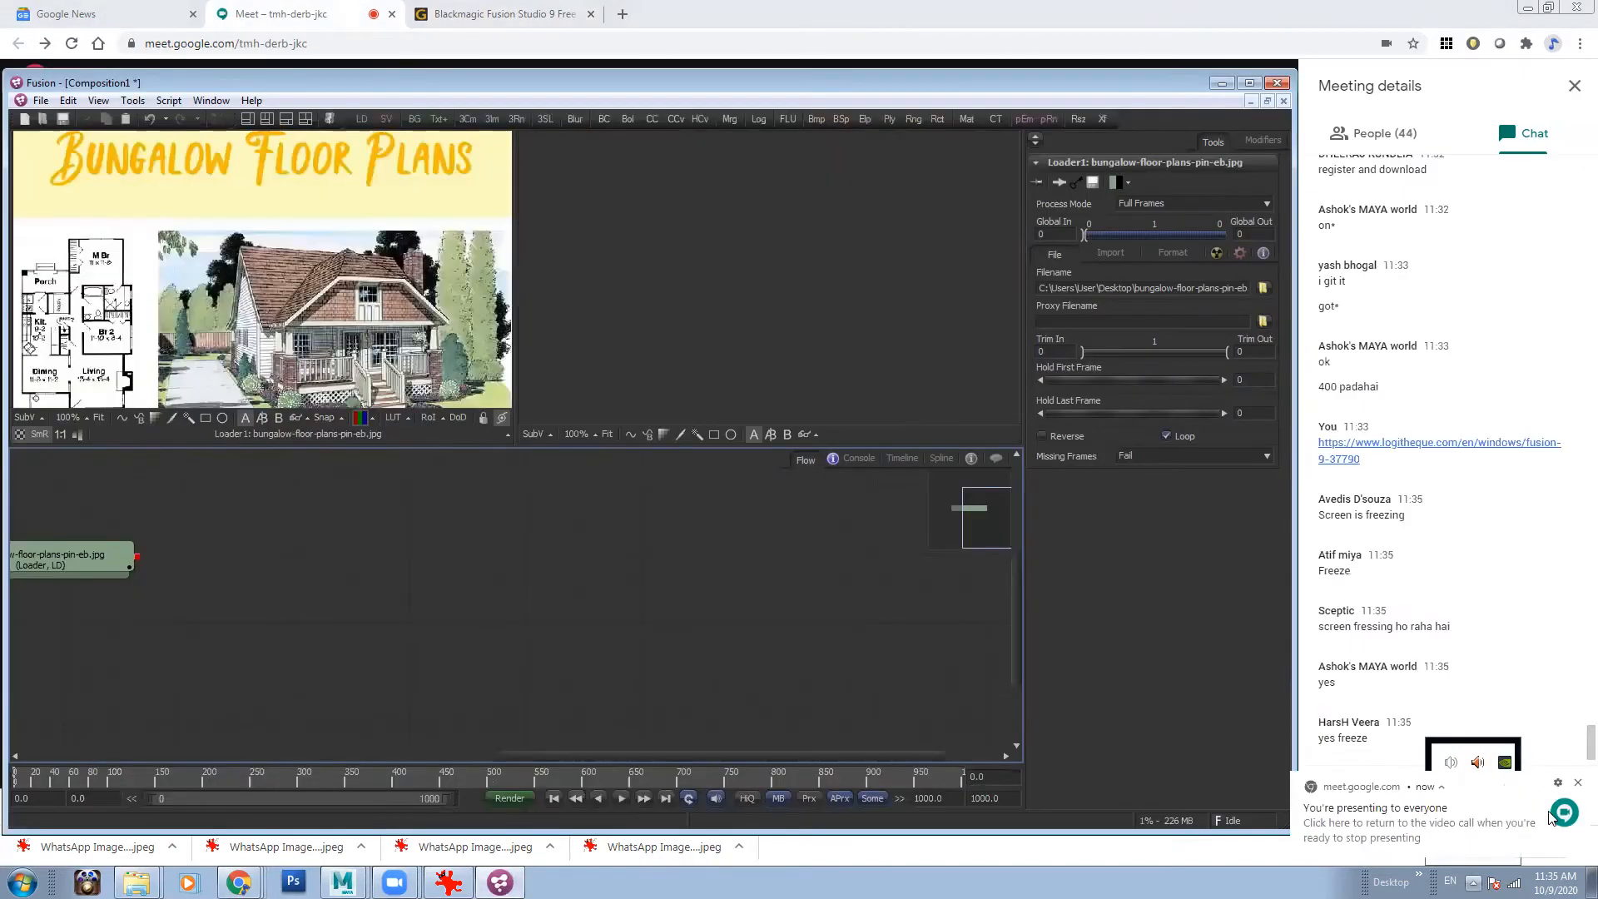
click(1577, 784)
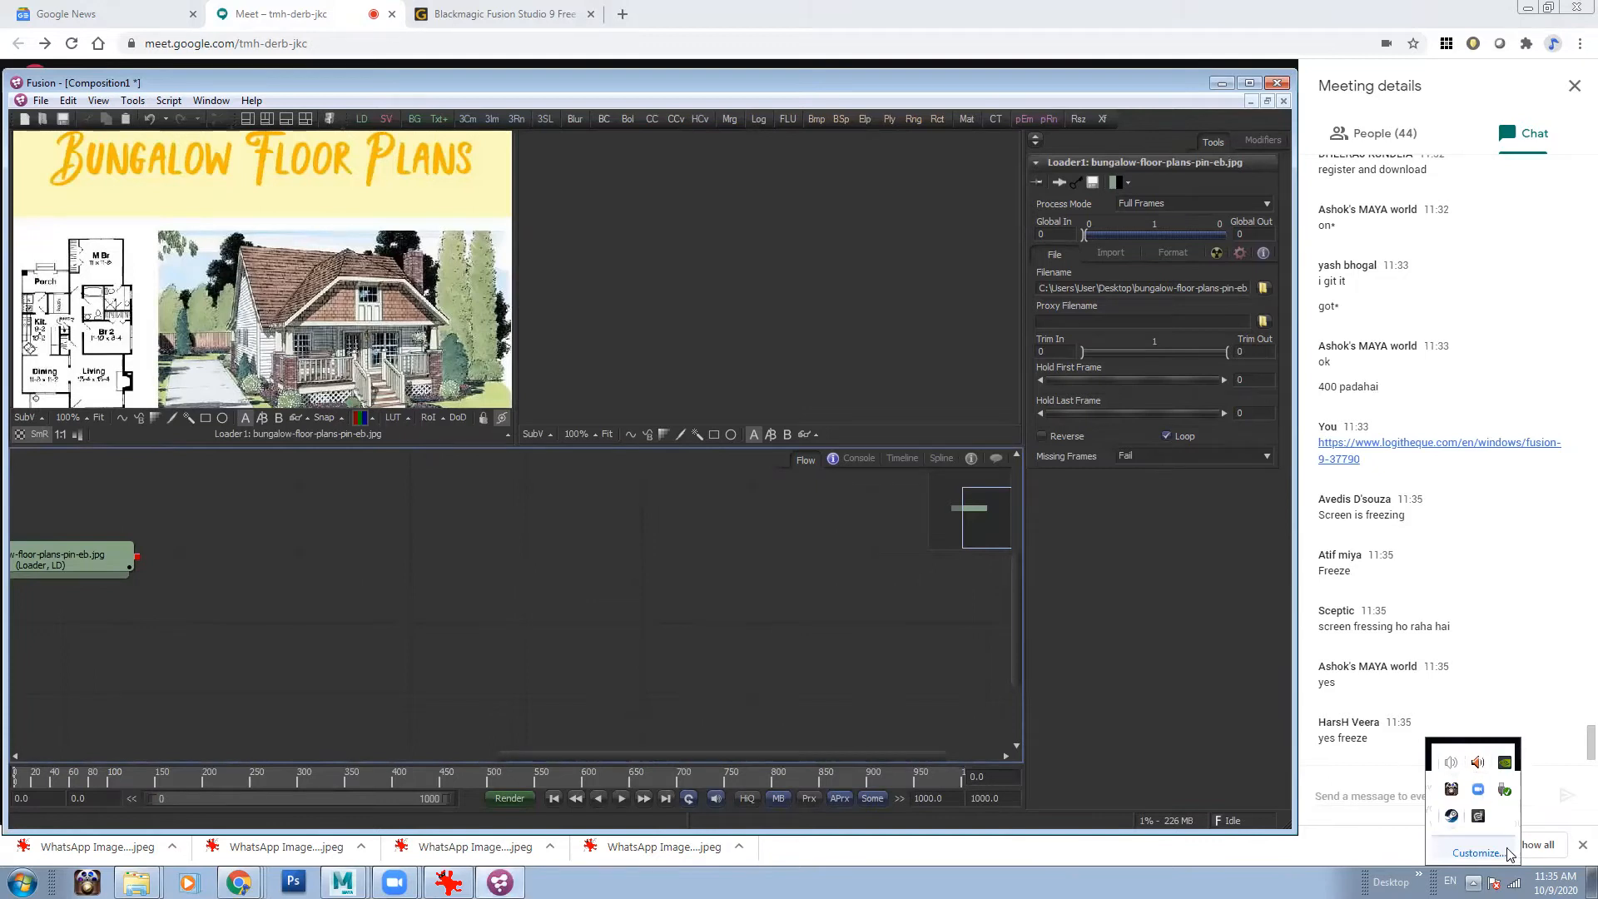
click(1472, 882)
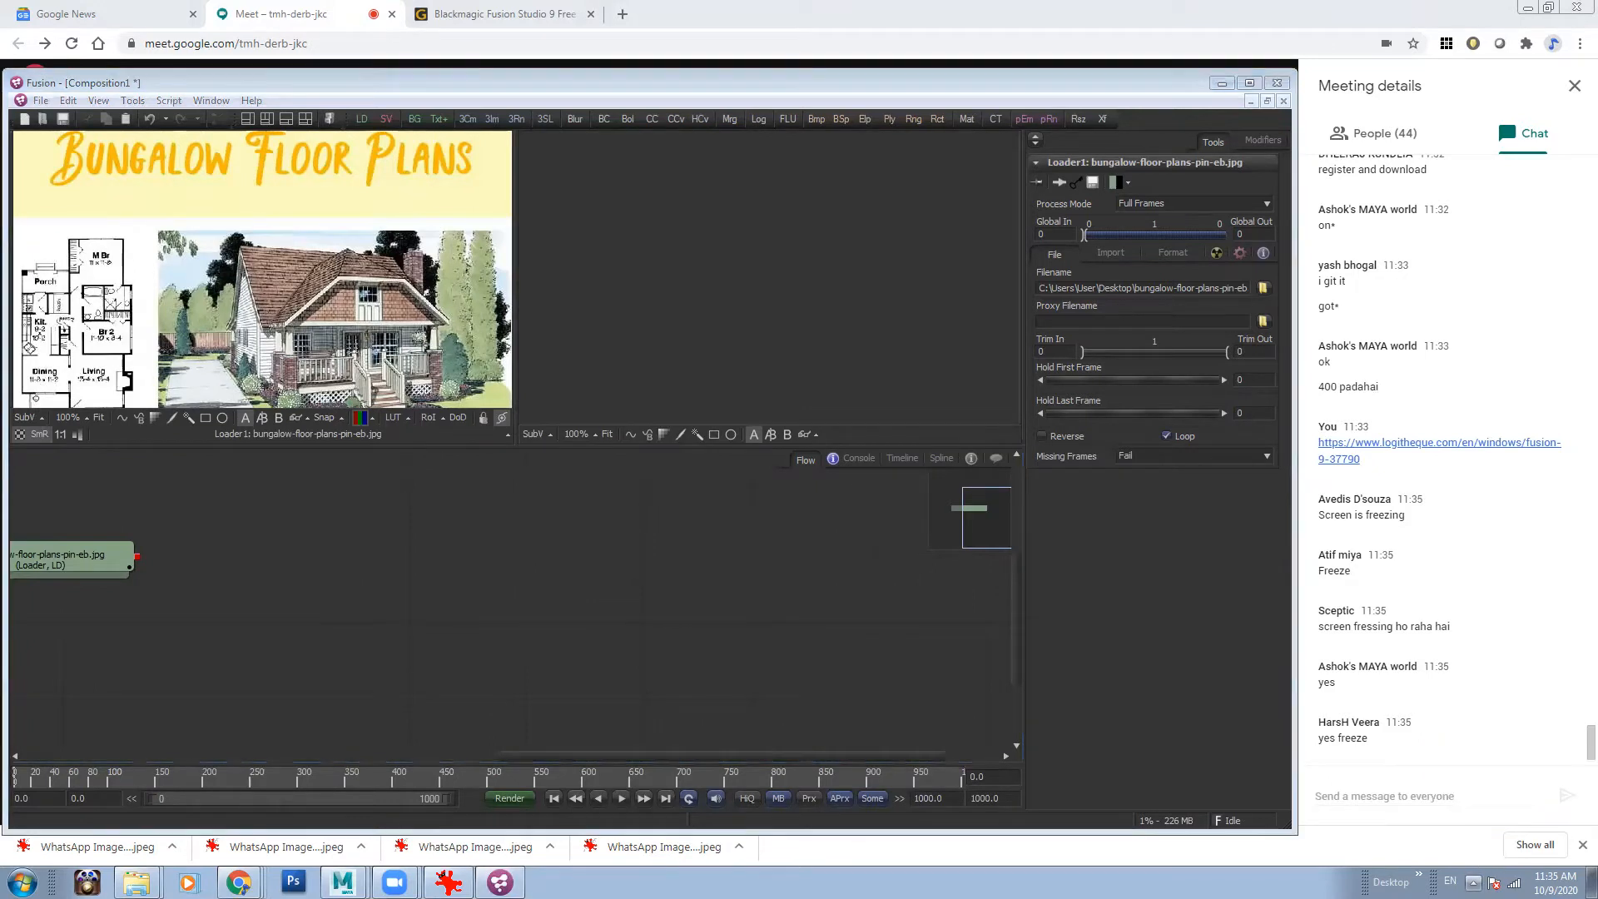
- Reposition and resize the Fusion window beside the meeting chat and zoom the left viewer out to 63%
drag(399, 79, 419, 85)
click(239, 882)
click(205, 792)
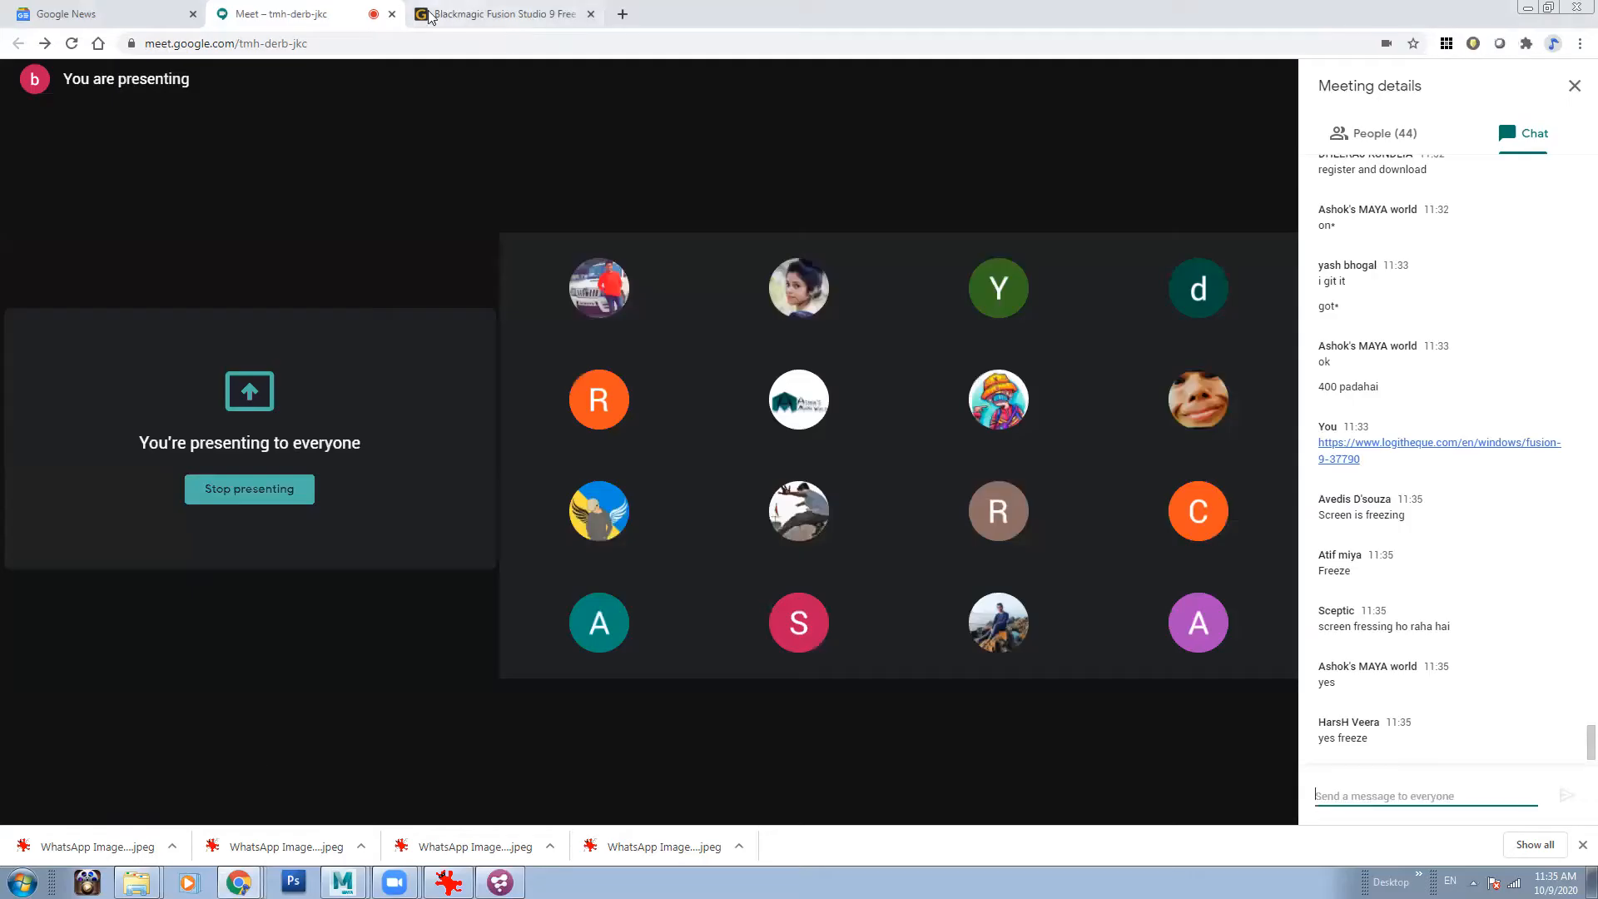
click(499, 882)
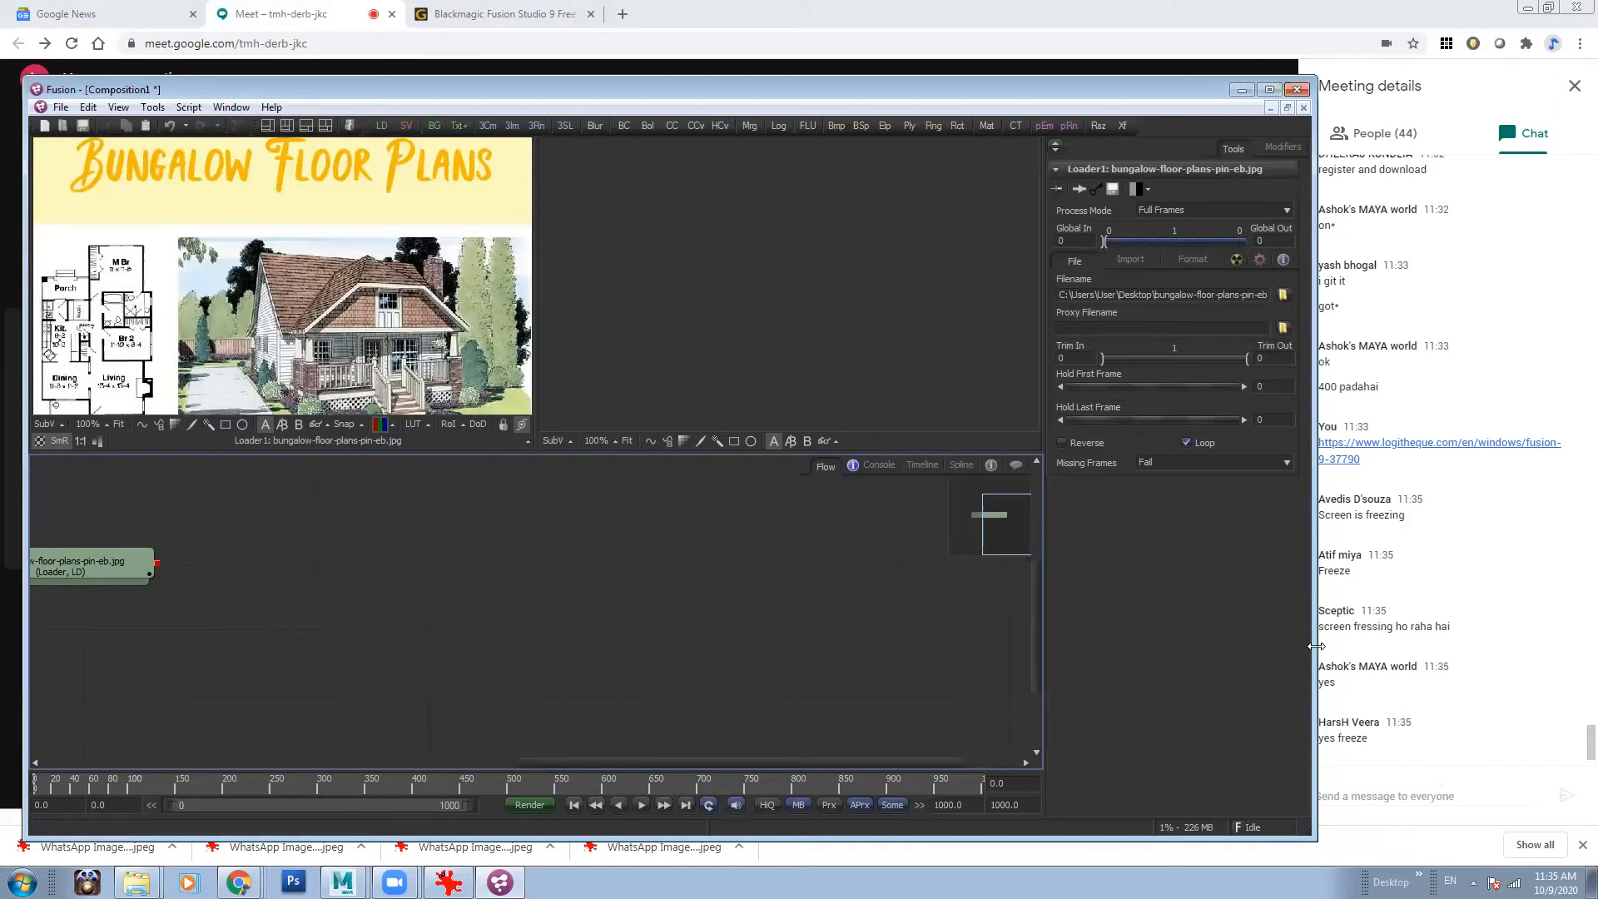
drag(1315, 645, 1296, 646)
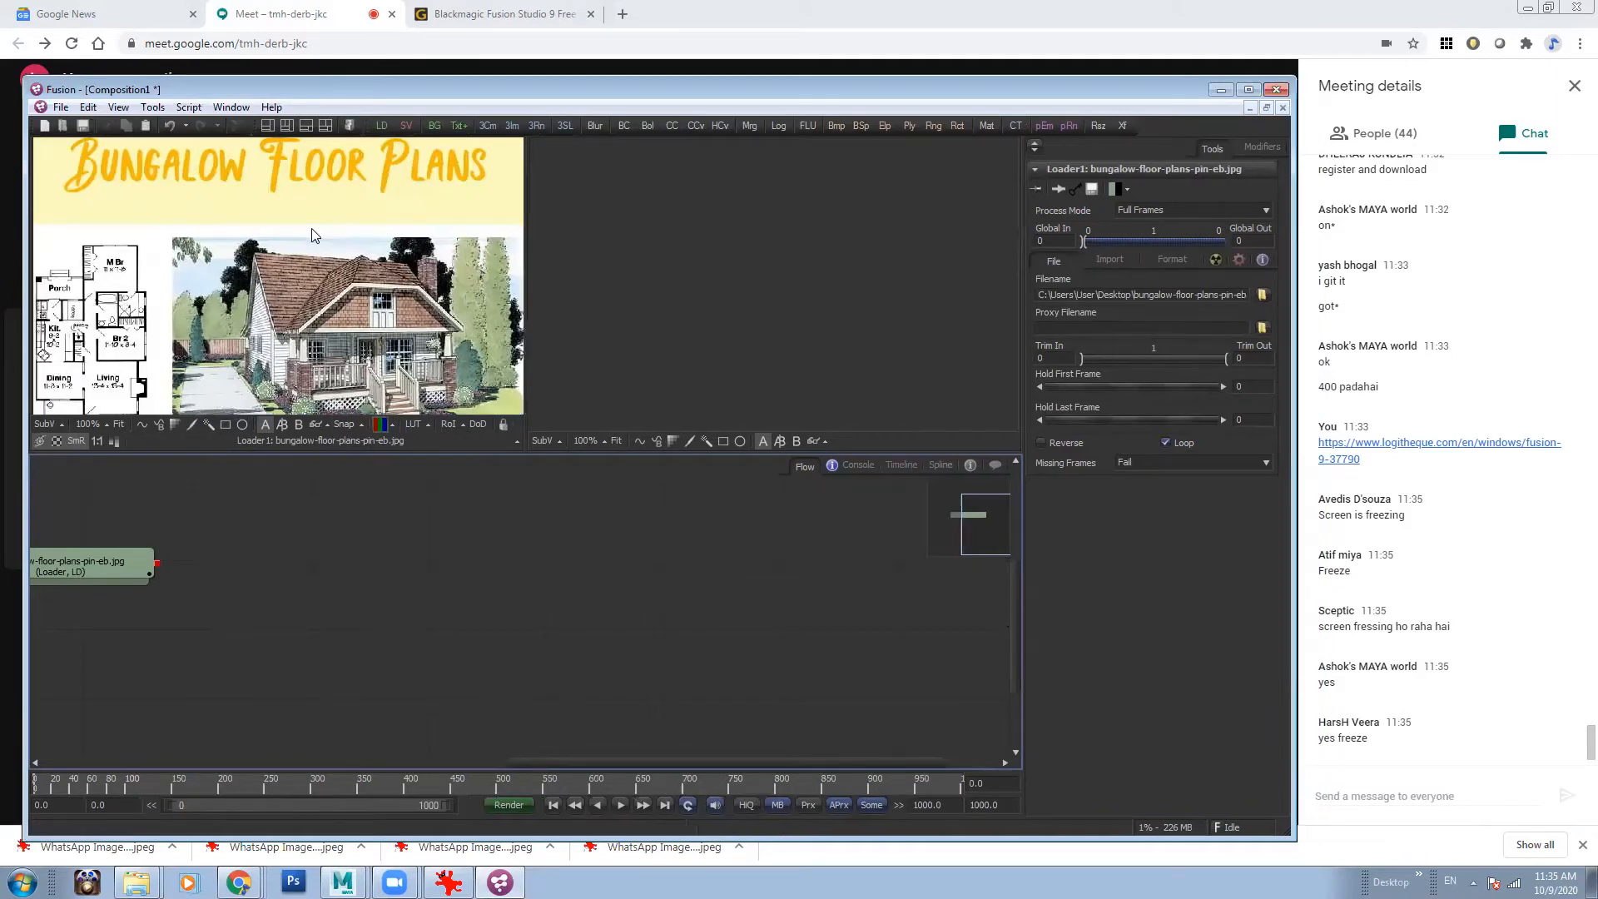
scroll(311, 228, down, 4)
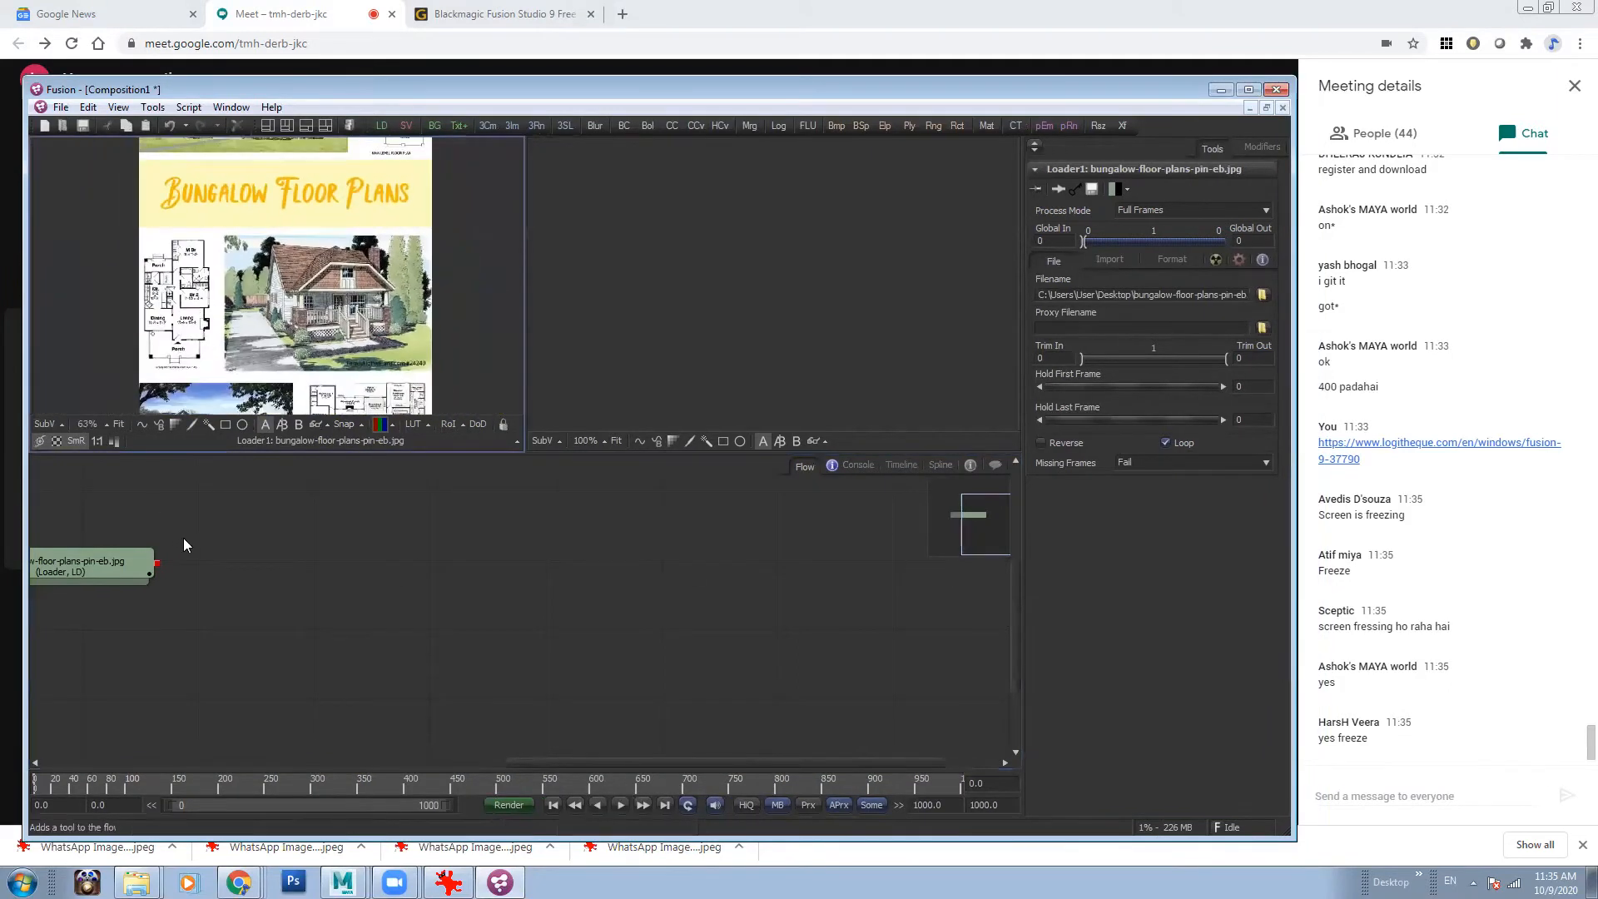
drag(183, 538, 326, 663)
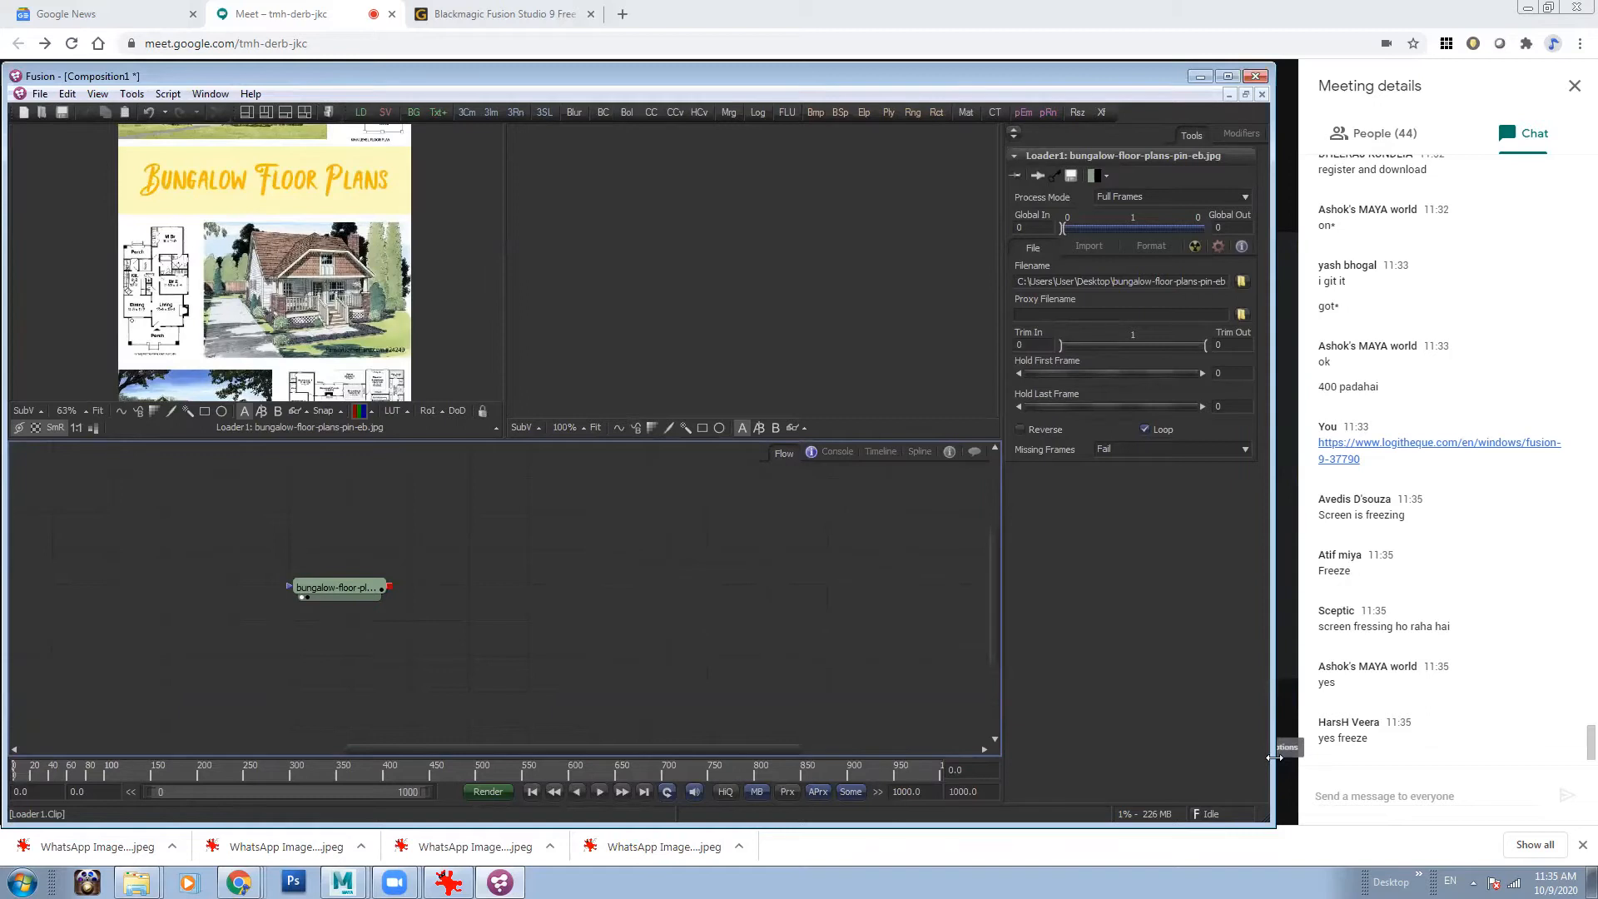
drag(1274, 757, 1295, 757)
- Close the IrfanView window showing Orange_Masterlit.jpg
mouse_move(131, 865)
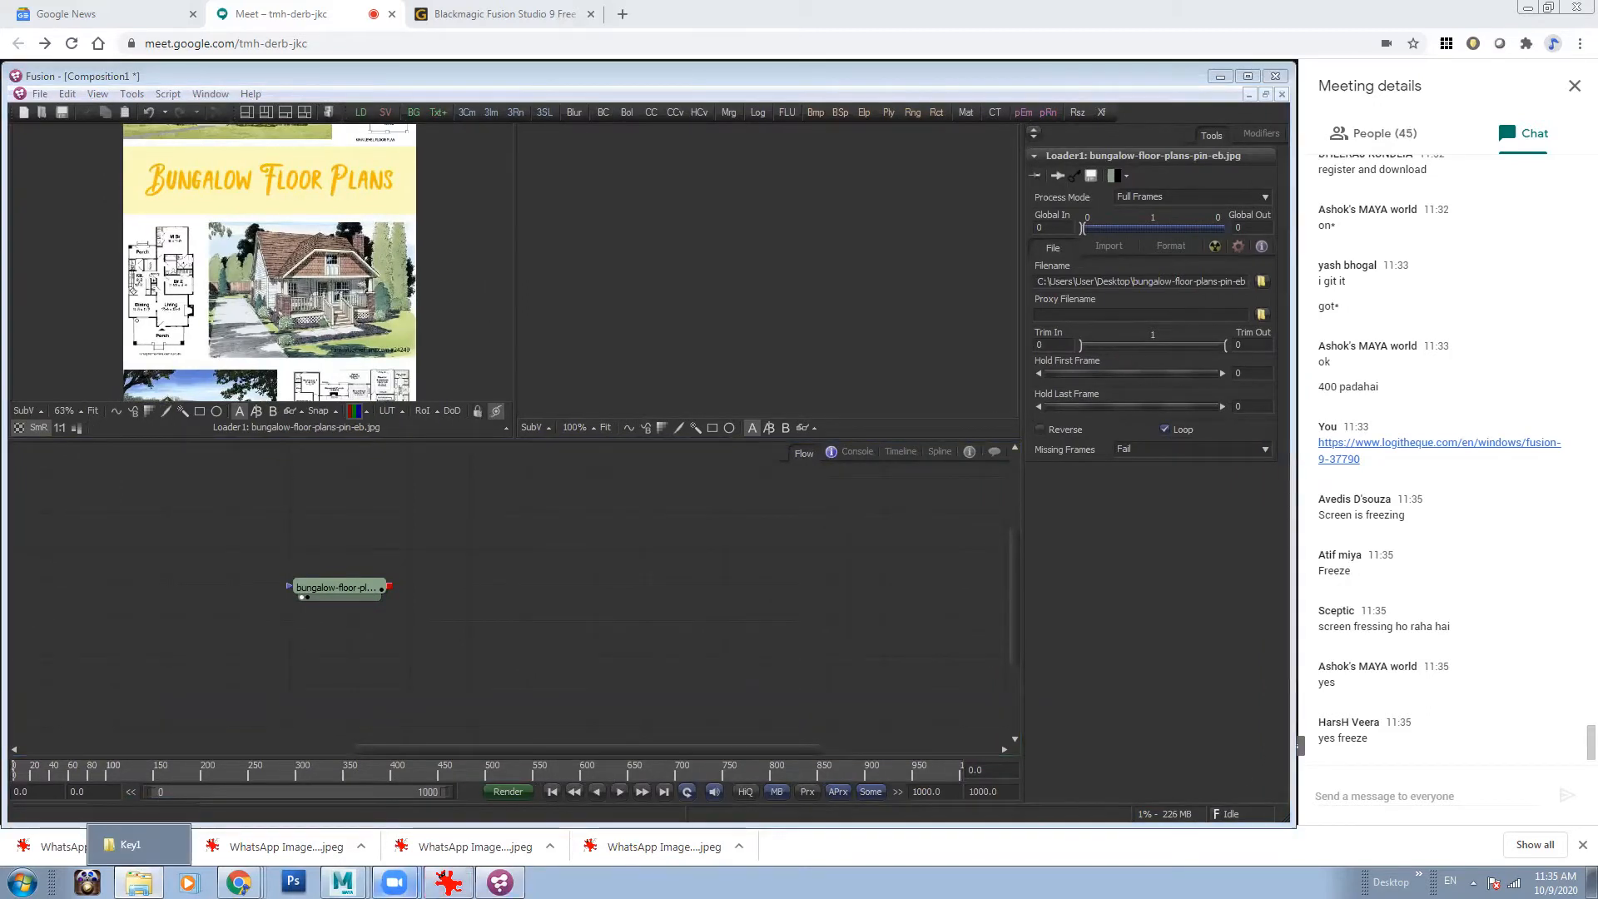
click(447, 882)
right_click(447, 882)
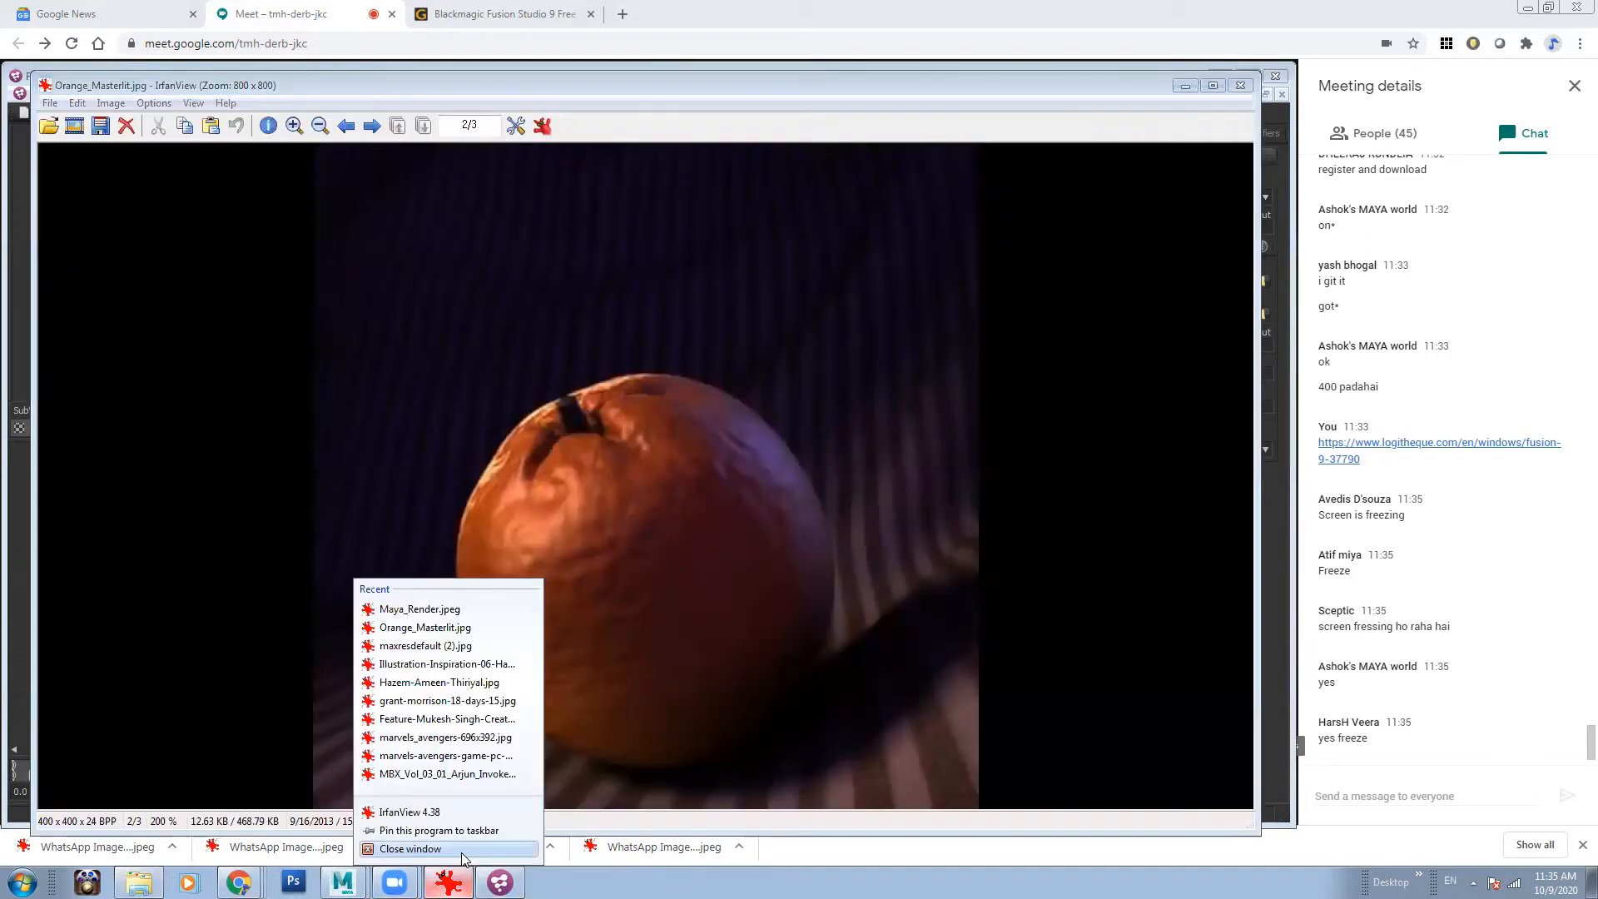
click(463, 859)
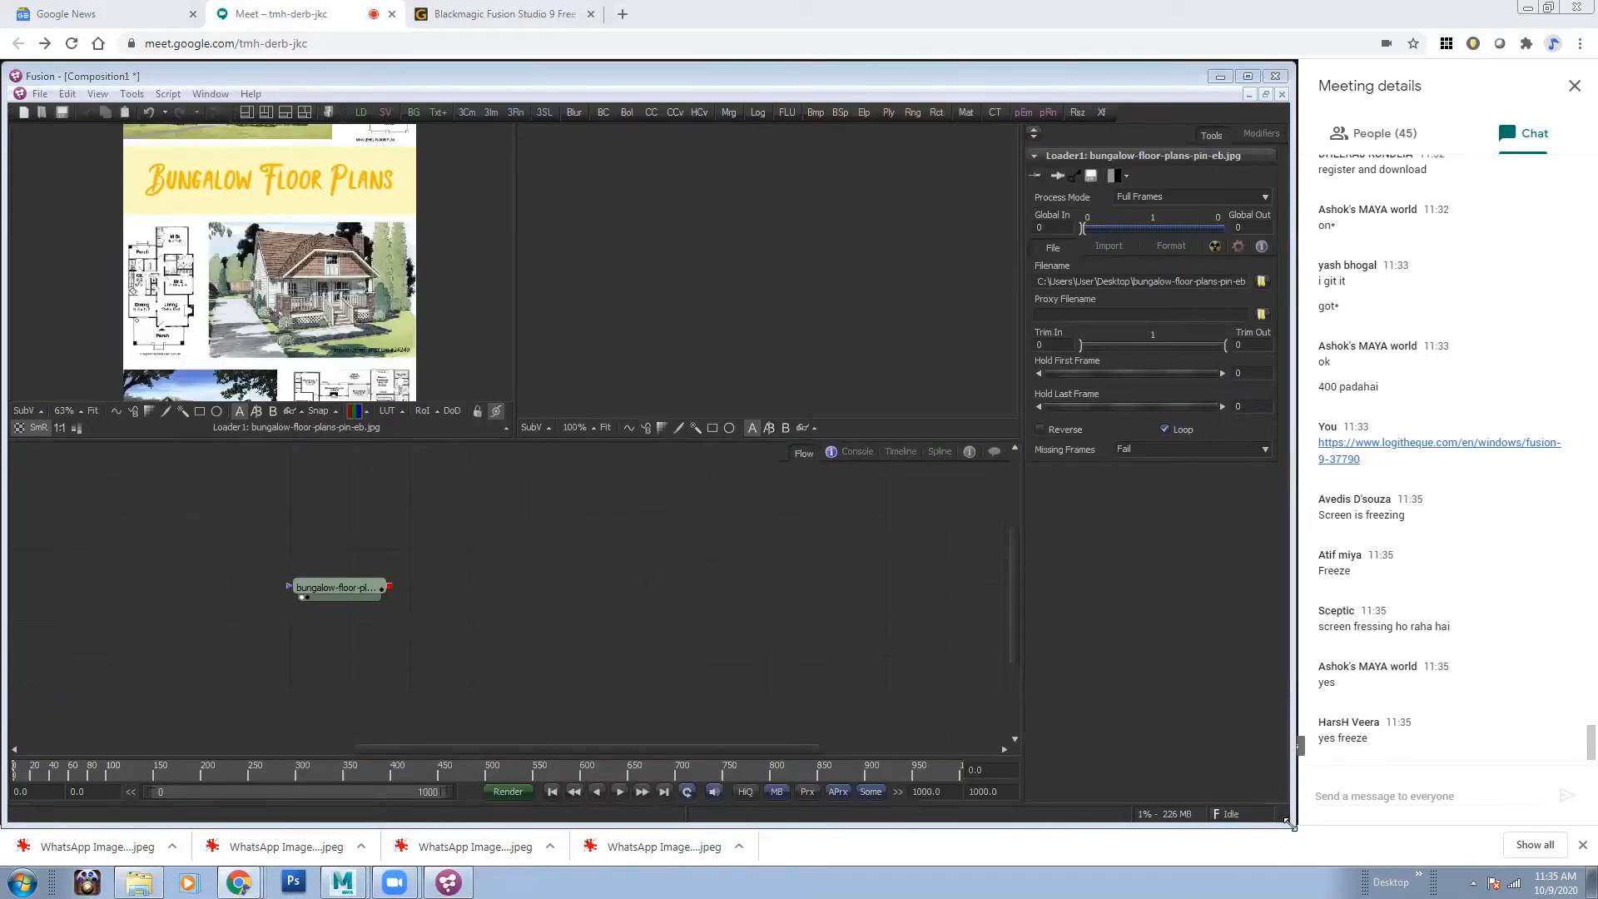
- Reduce the Fusion window's height slightly and set the left viewer's zoom to 49%
drag(1289, 823, 1291, 816)
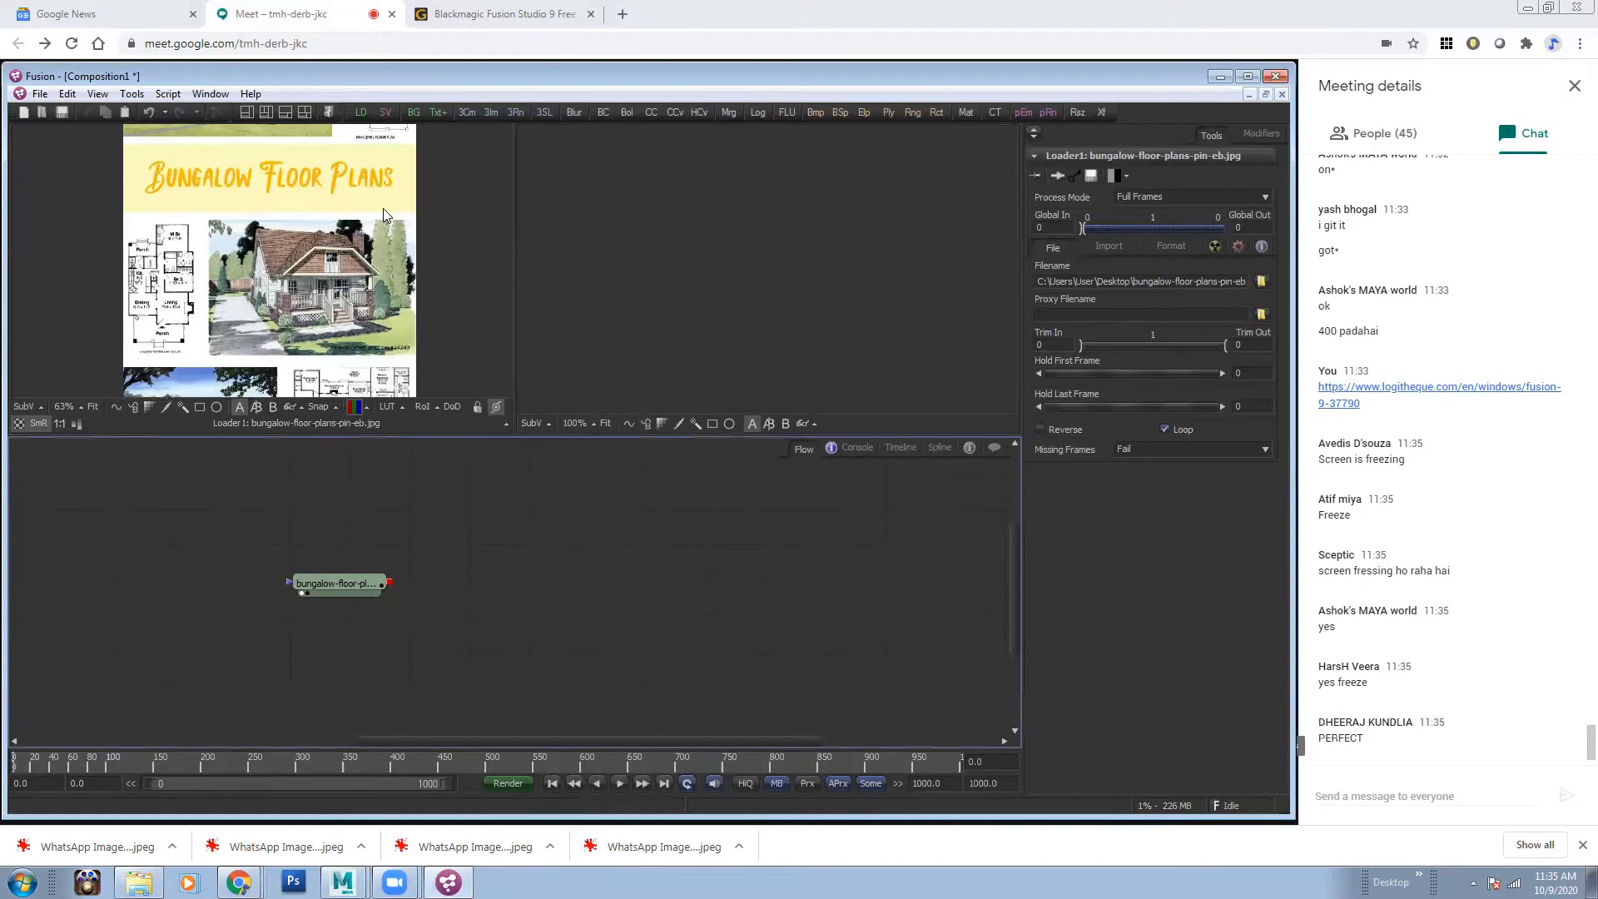
scroll(289, 253, down, 2)
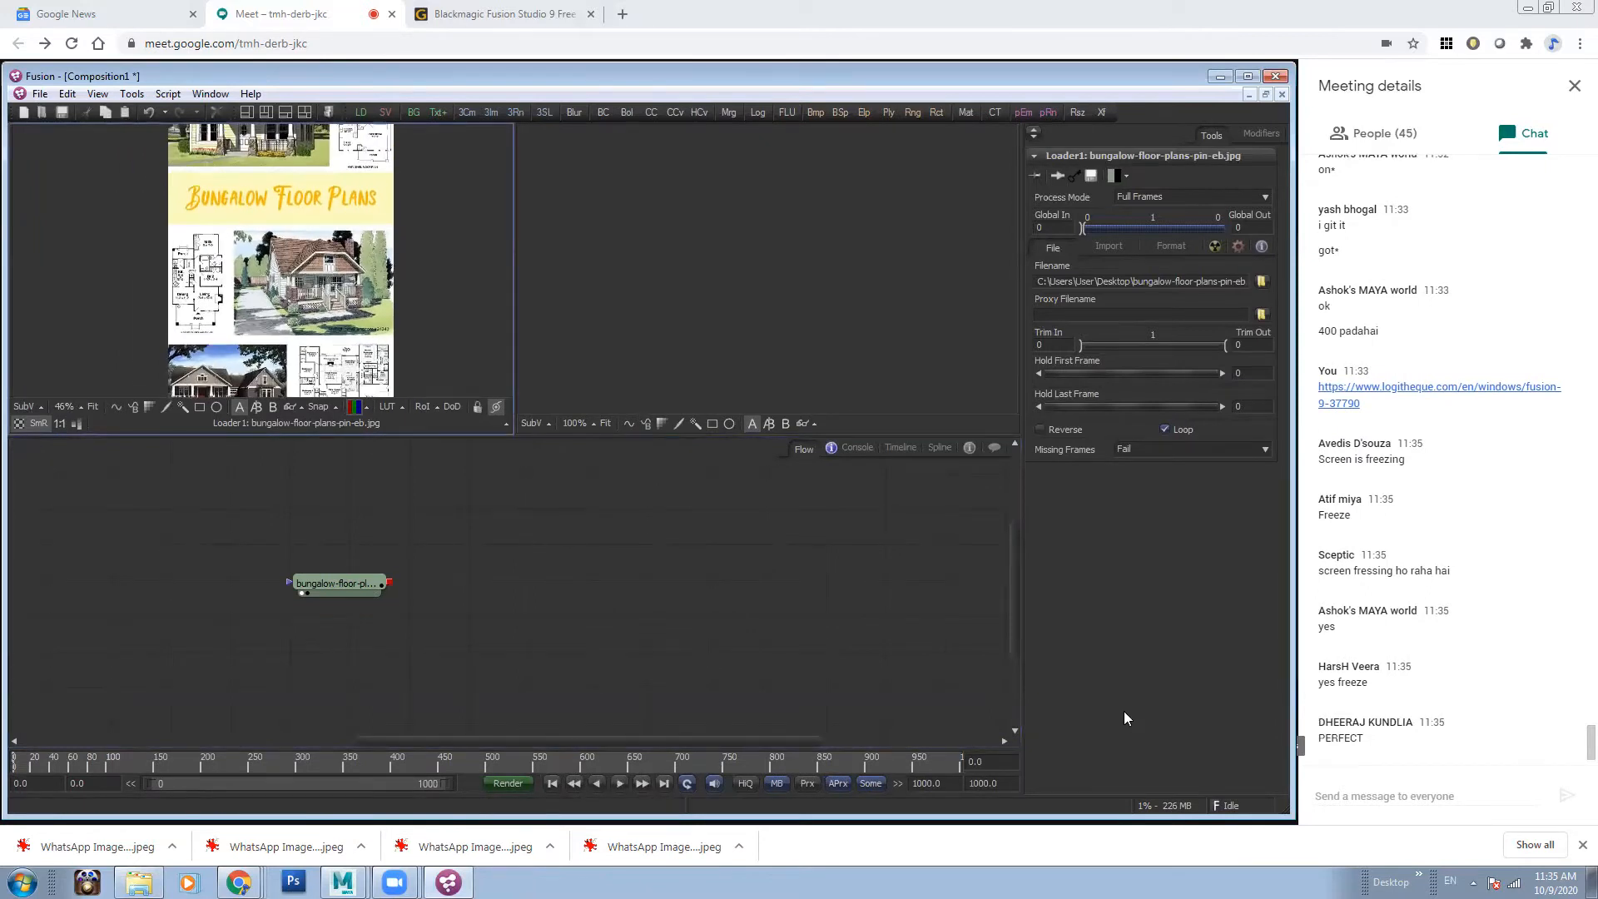
scroll(371, 274, down, 2)
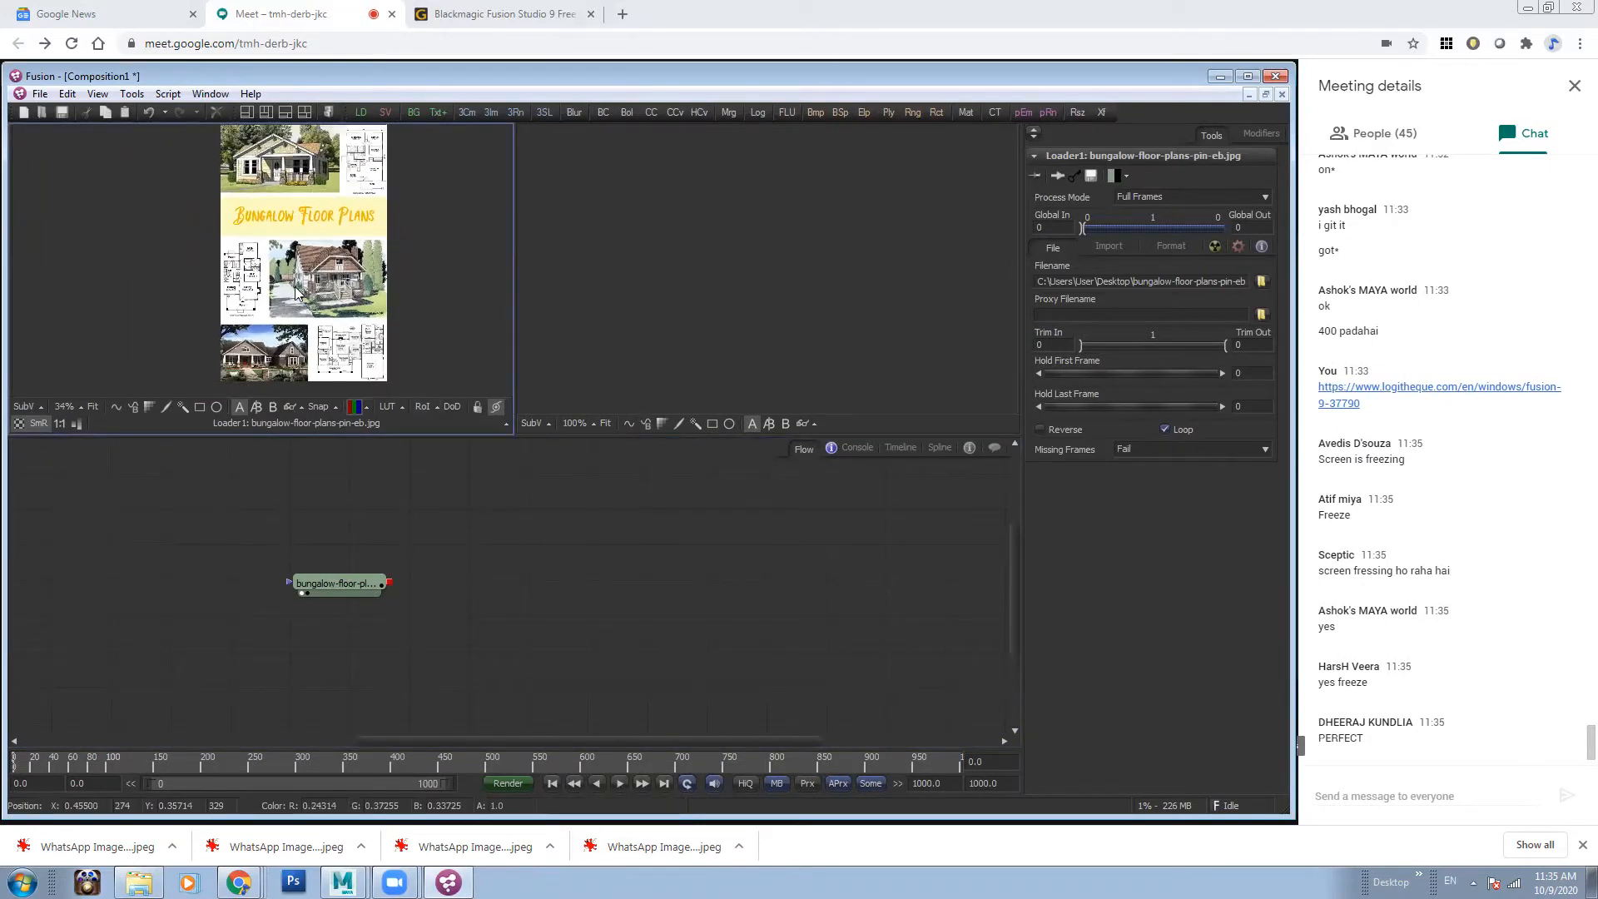
scroll(277, 260, up, 3)
scroll(277, 260, down, 1)
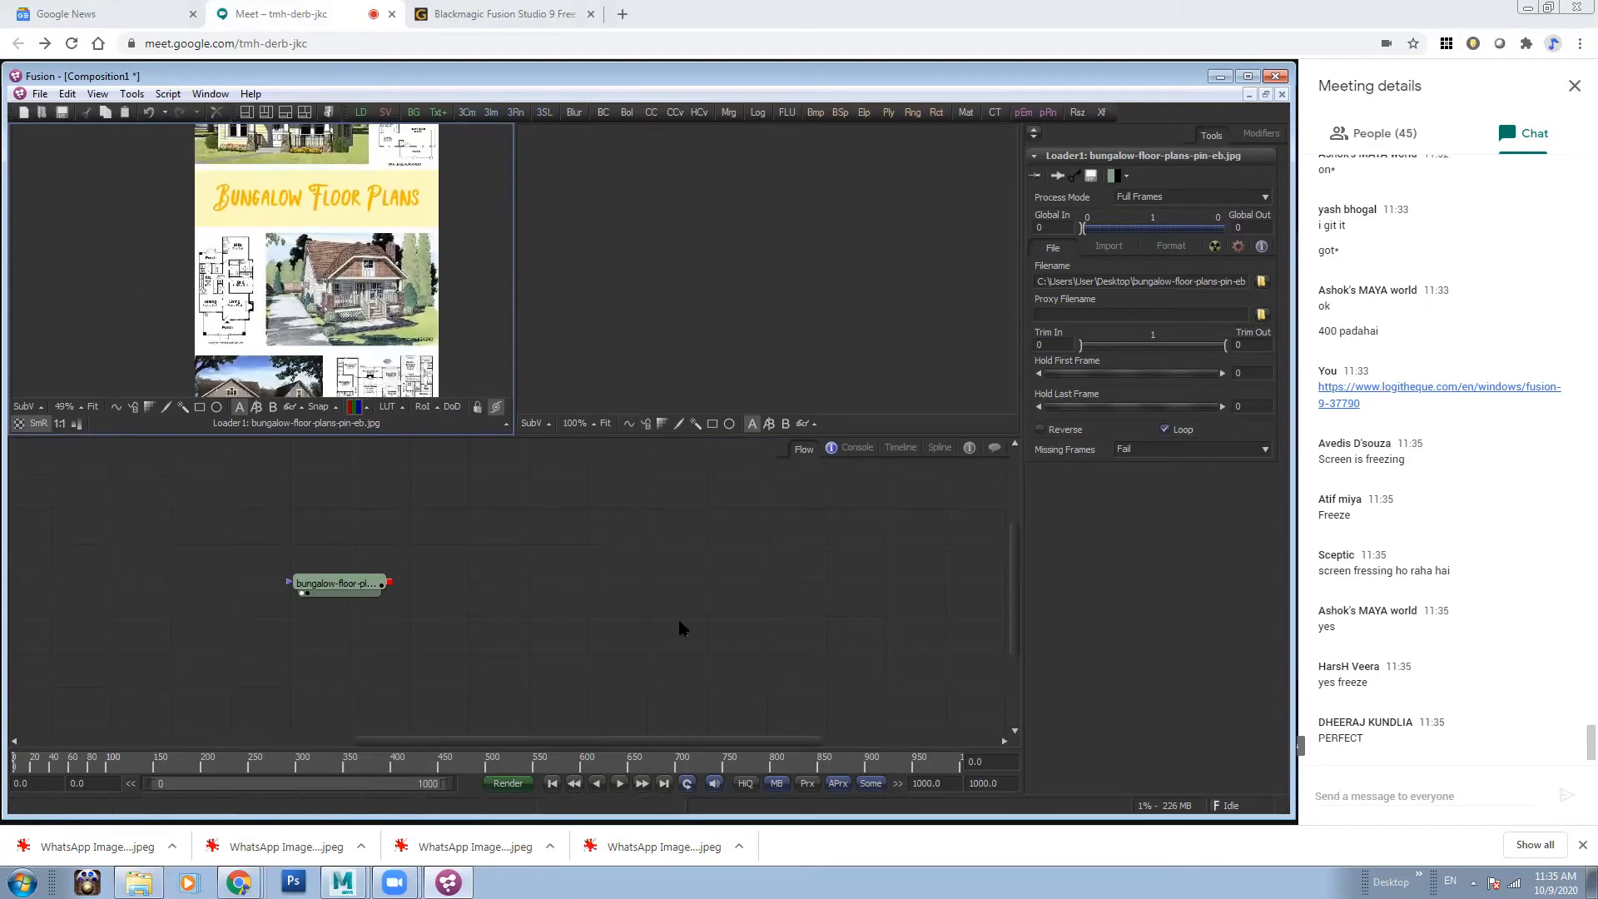
middle_click(635, 539)
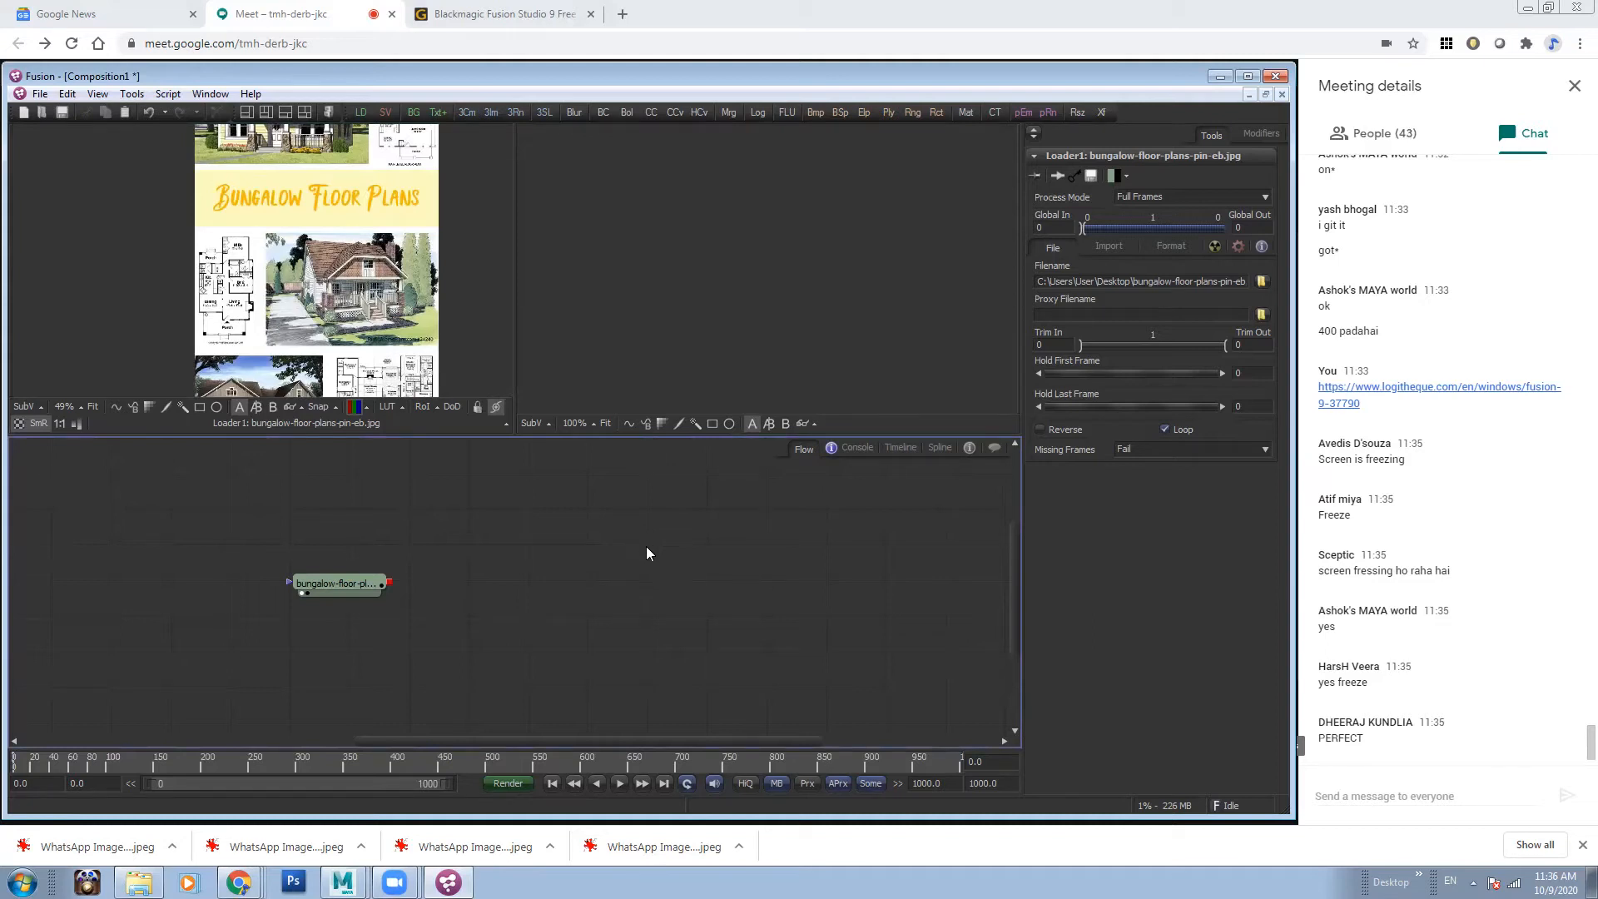
drag(645, 547, 707, 620)
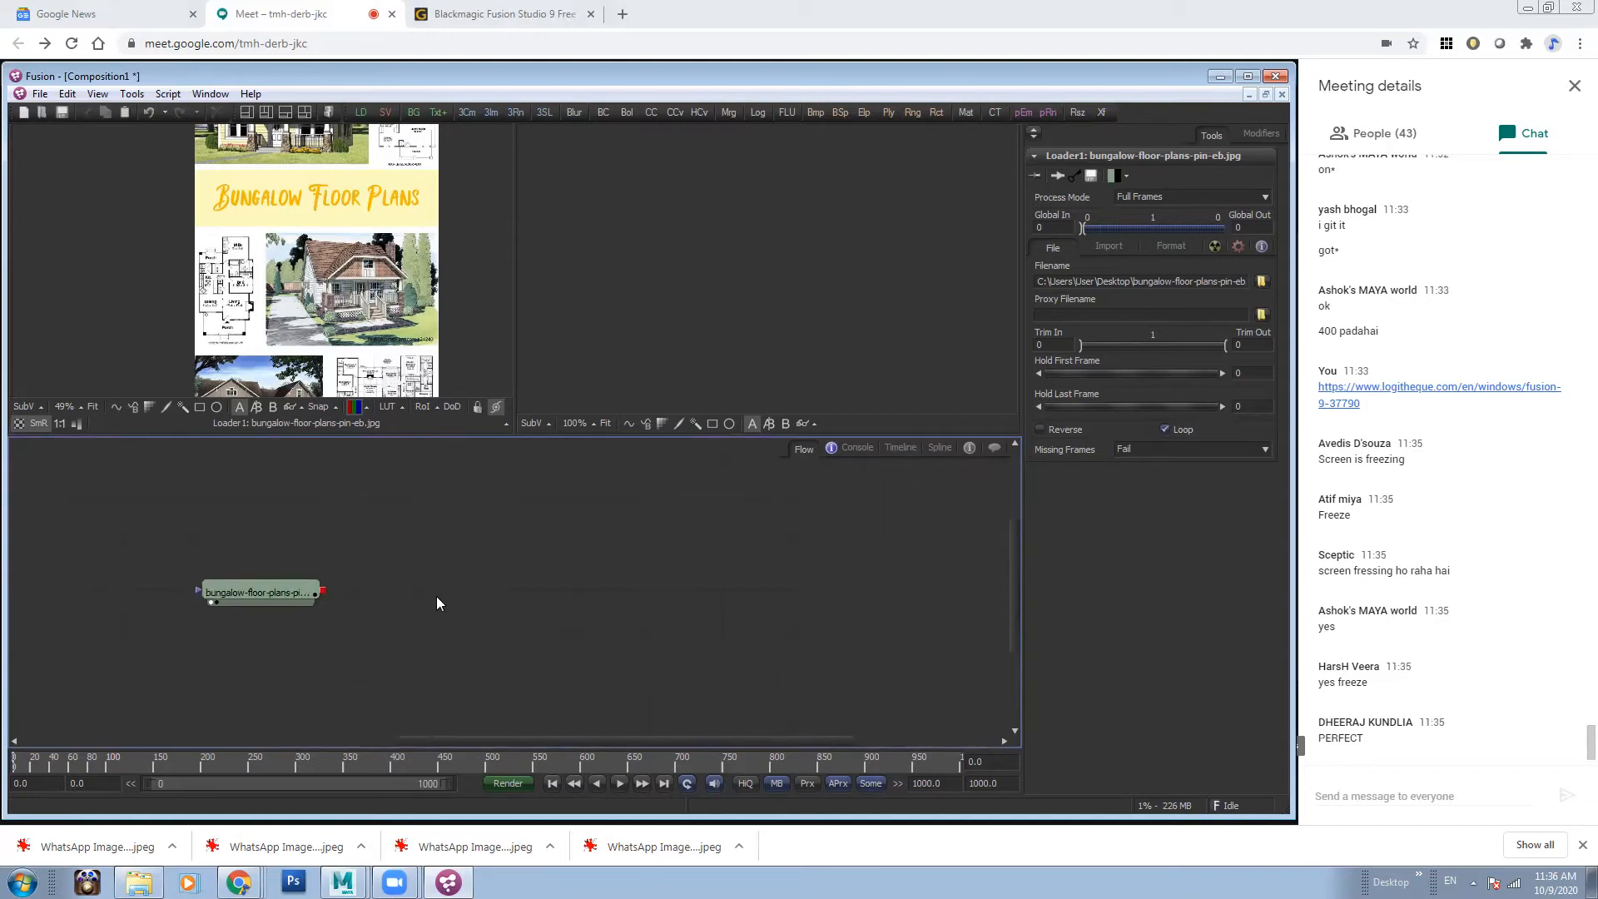
drag(424, 594, 528, 596)
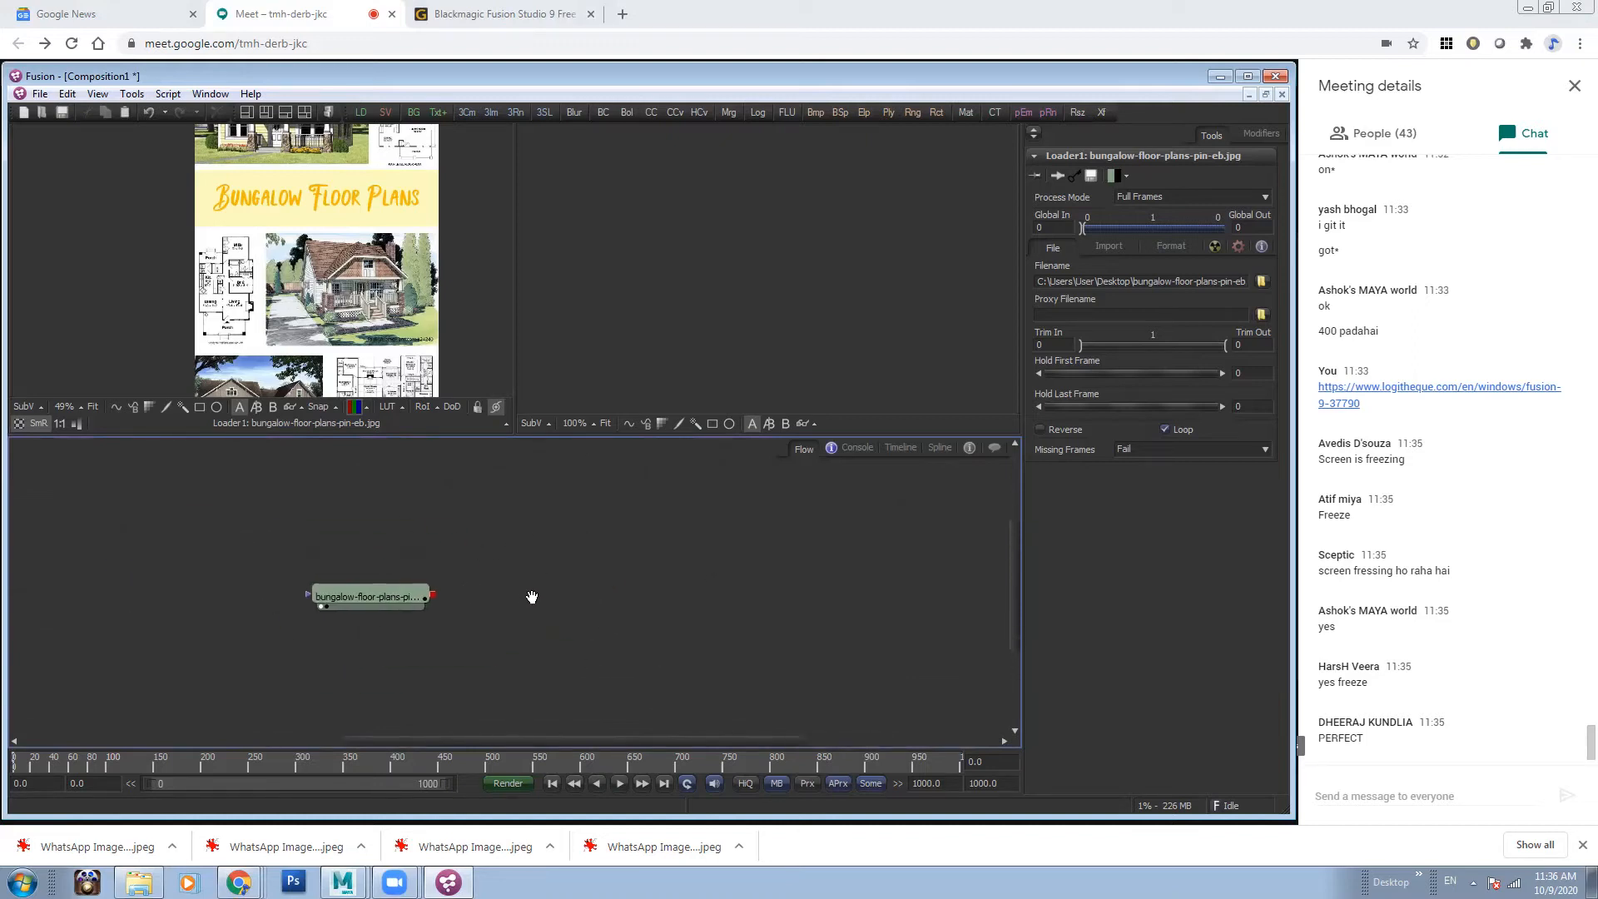
- Load Fruit8.tif from the Key1 folder of Orange_Passes into the flow, below the bungalow loader node
click(398, 603)
drag(401, 594, 386, 513)
click(395, 543)
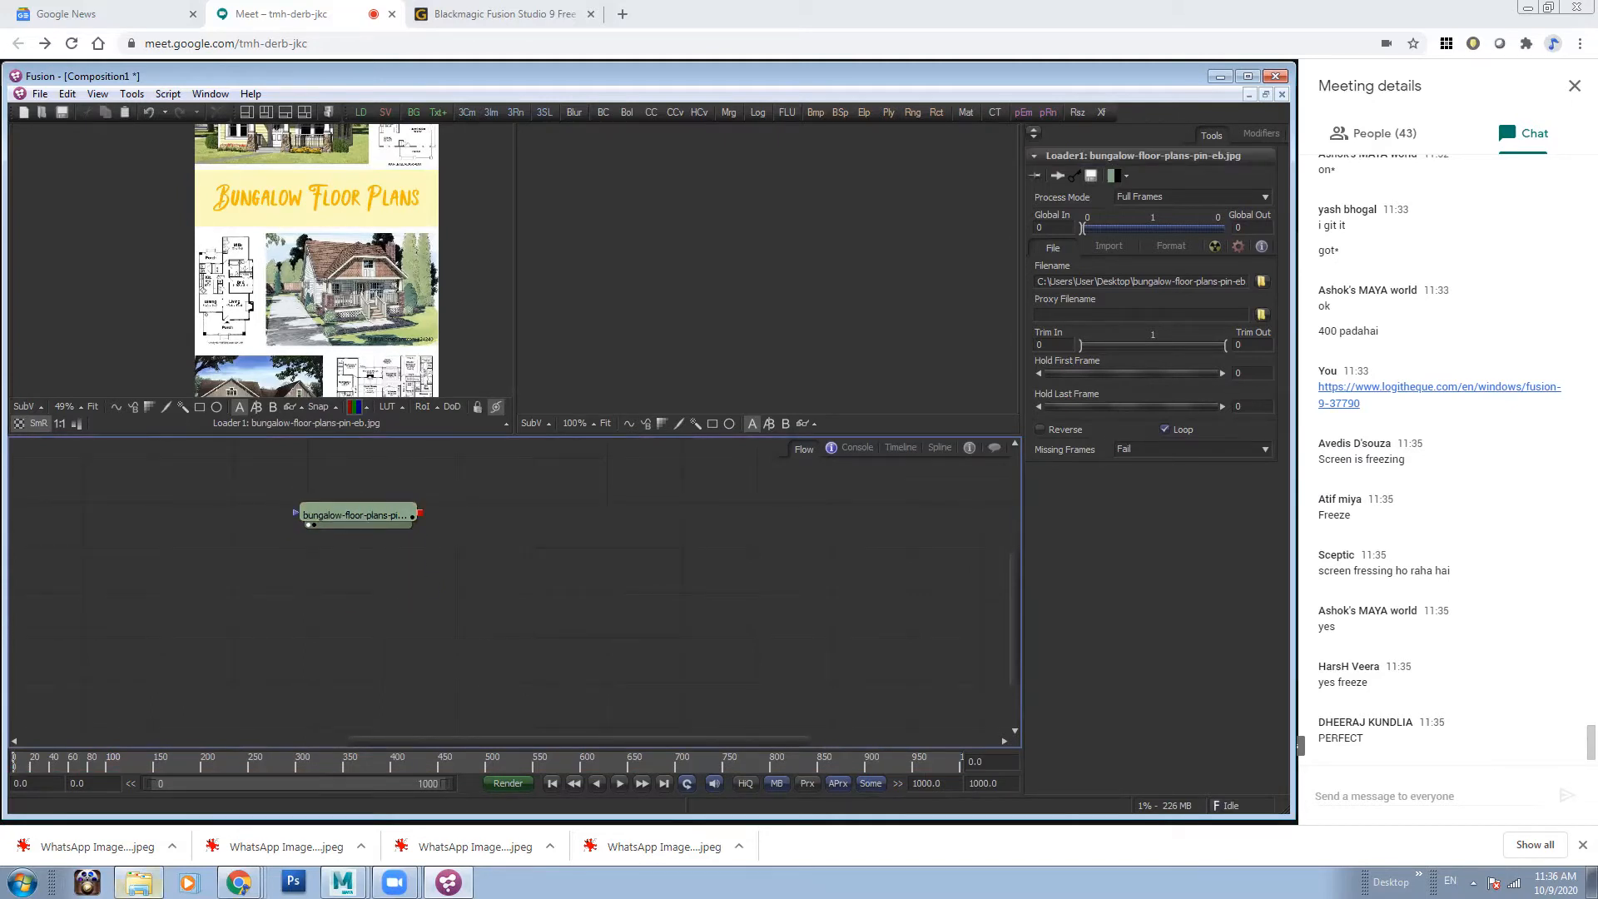
click(522, 782)
click(945, 377)
click(965, 218)
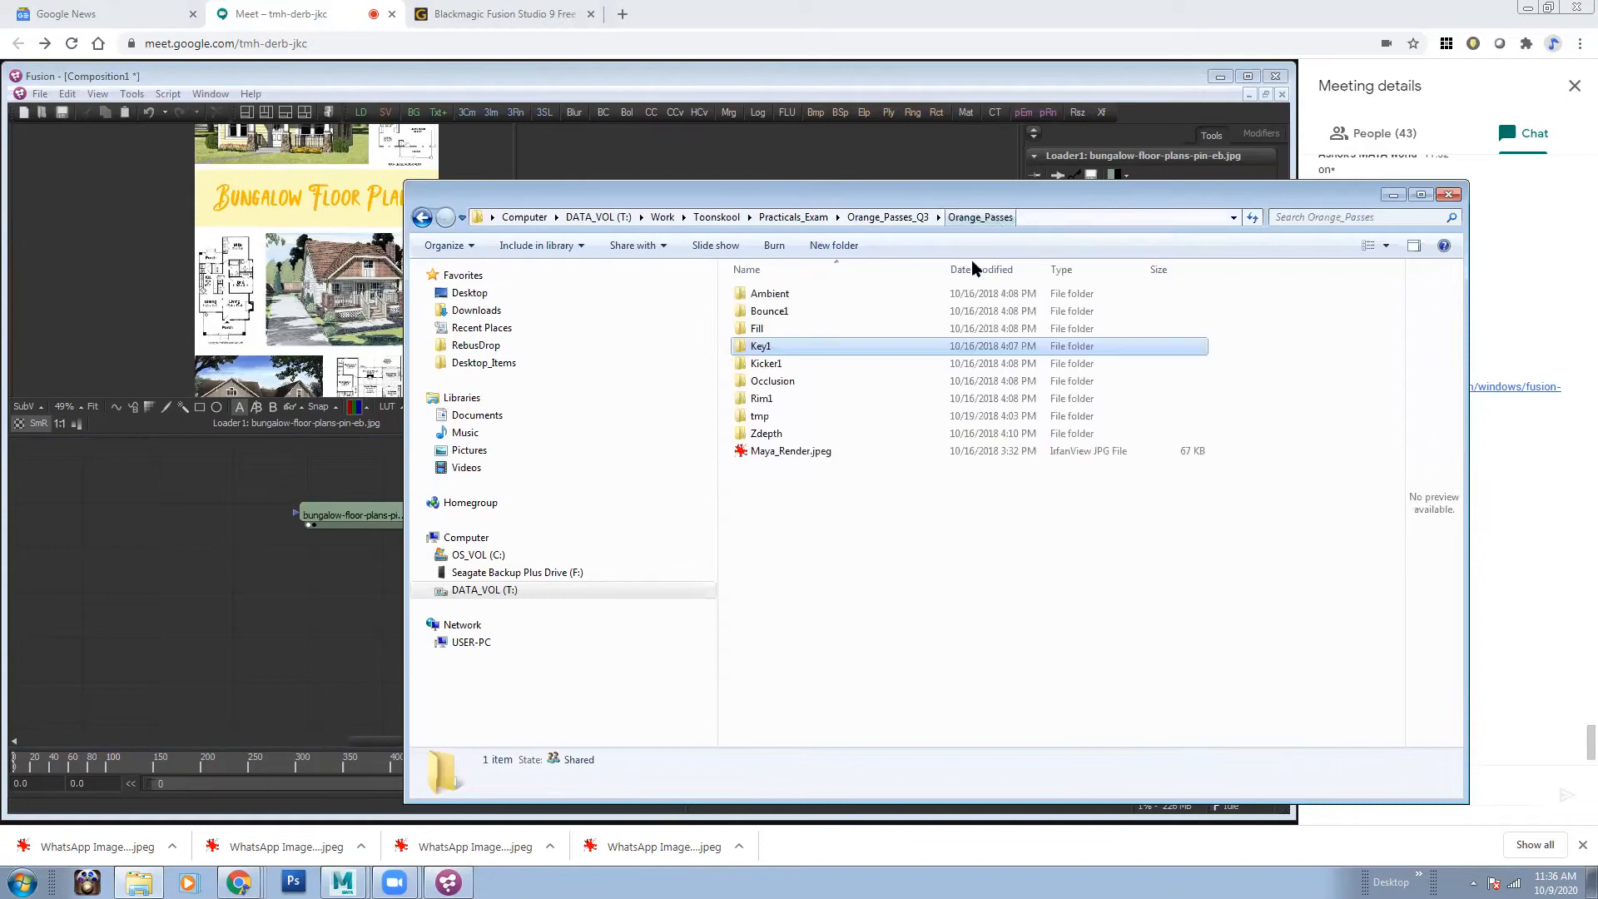
double_click(779, 344)
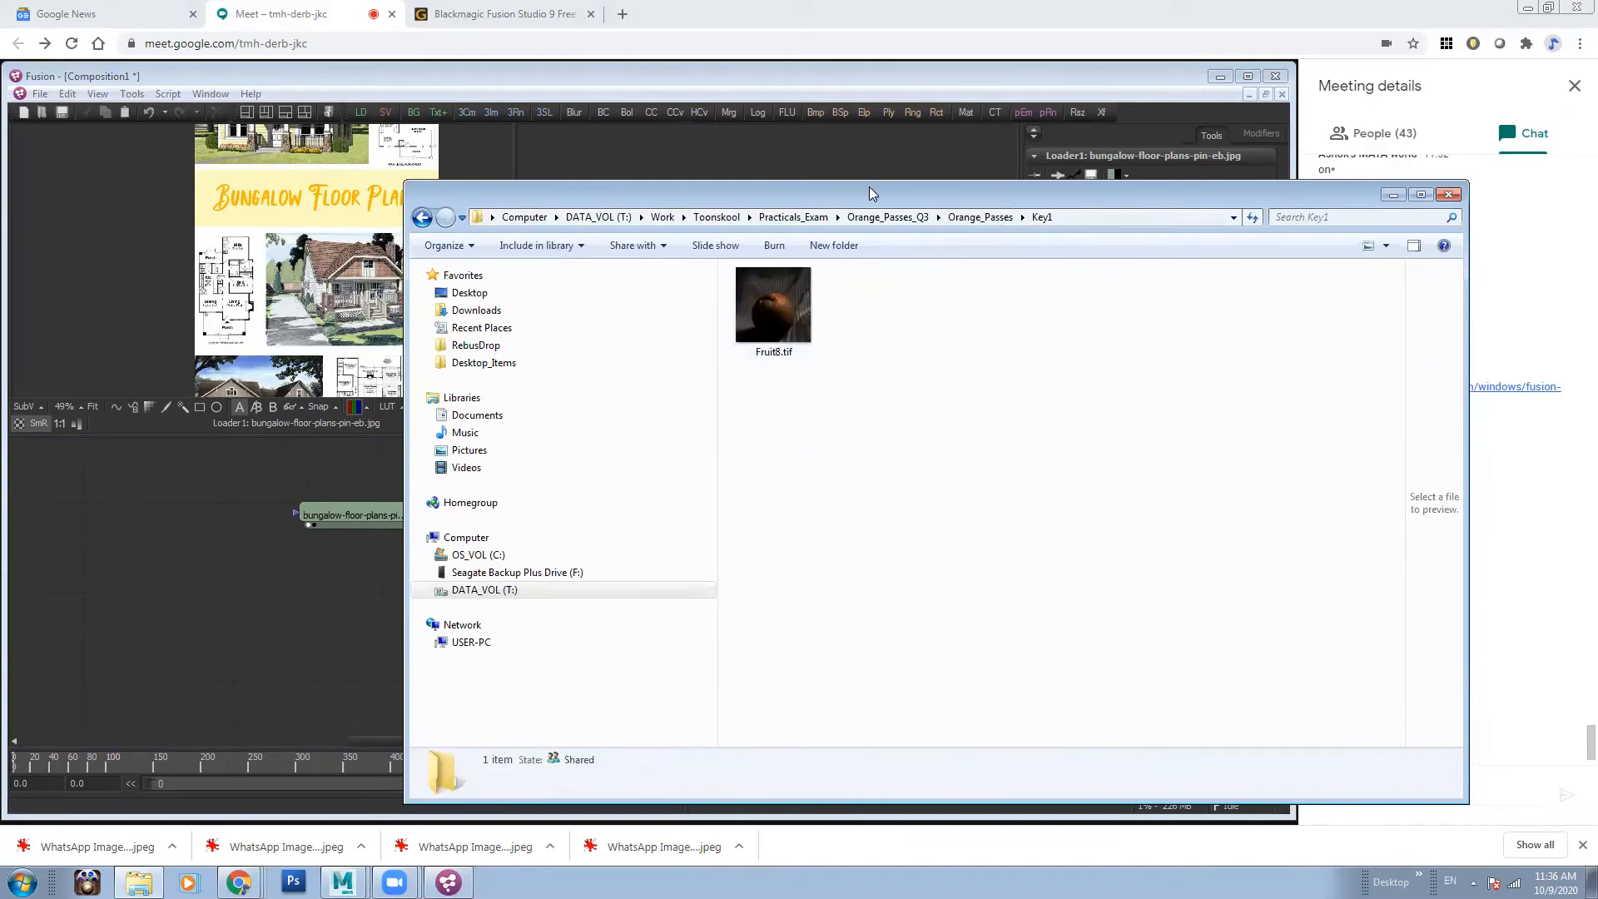
drag(869, 186, 1142, 164)
drag(1059, 314, 389, 567)
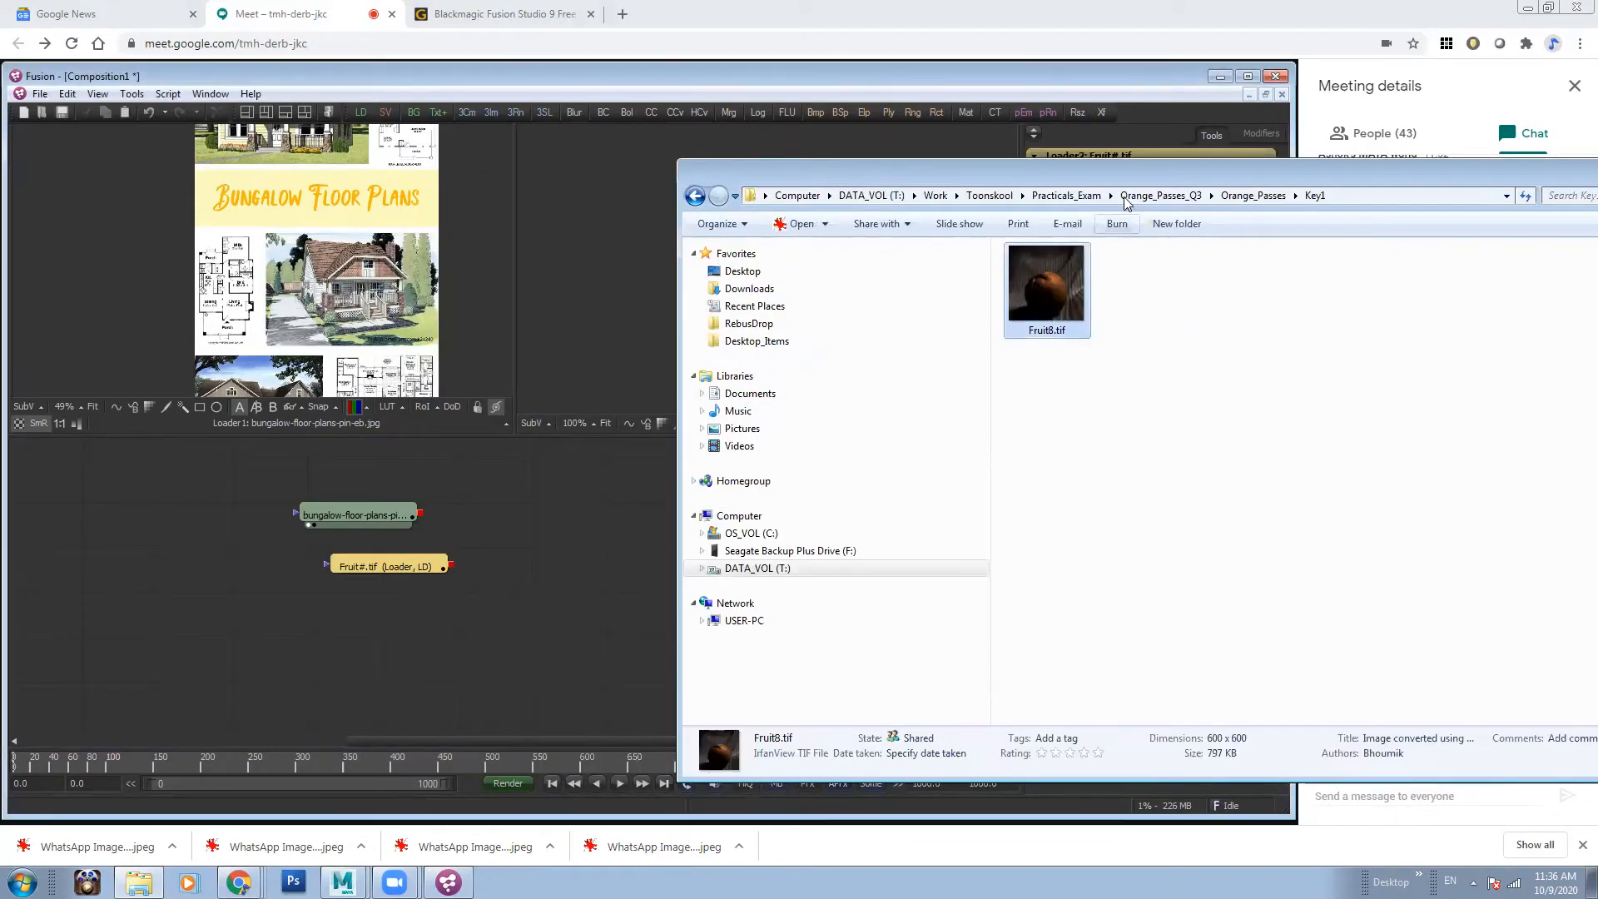
- Load Fruit8.tif from the Fill folder into the flow below the Key1 loader and return to the Orange_Passes folder
click(1240, 197)
double_click(1065, 317)
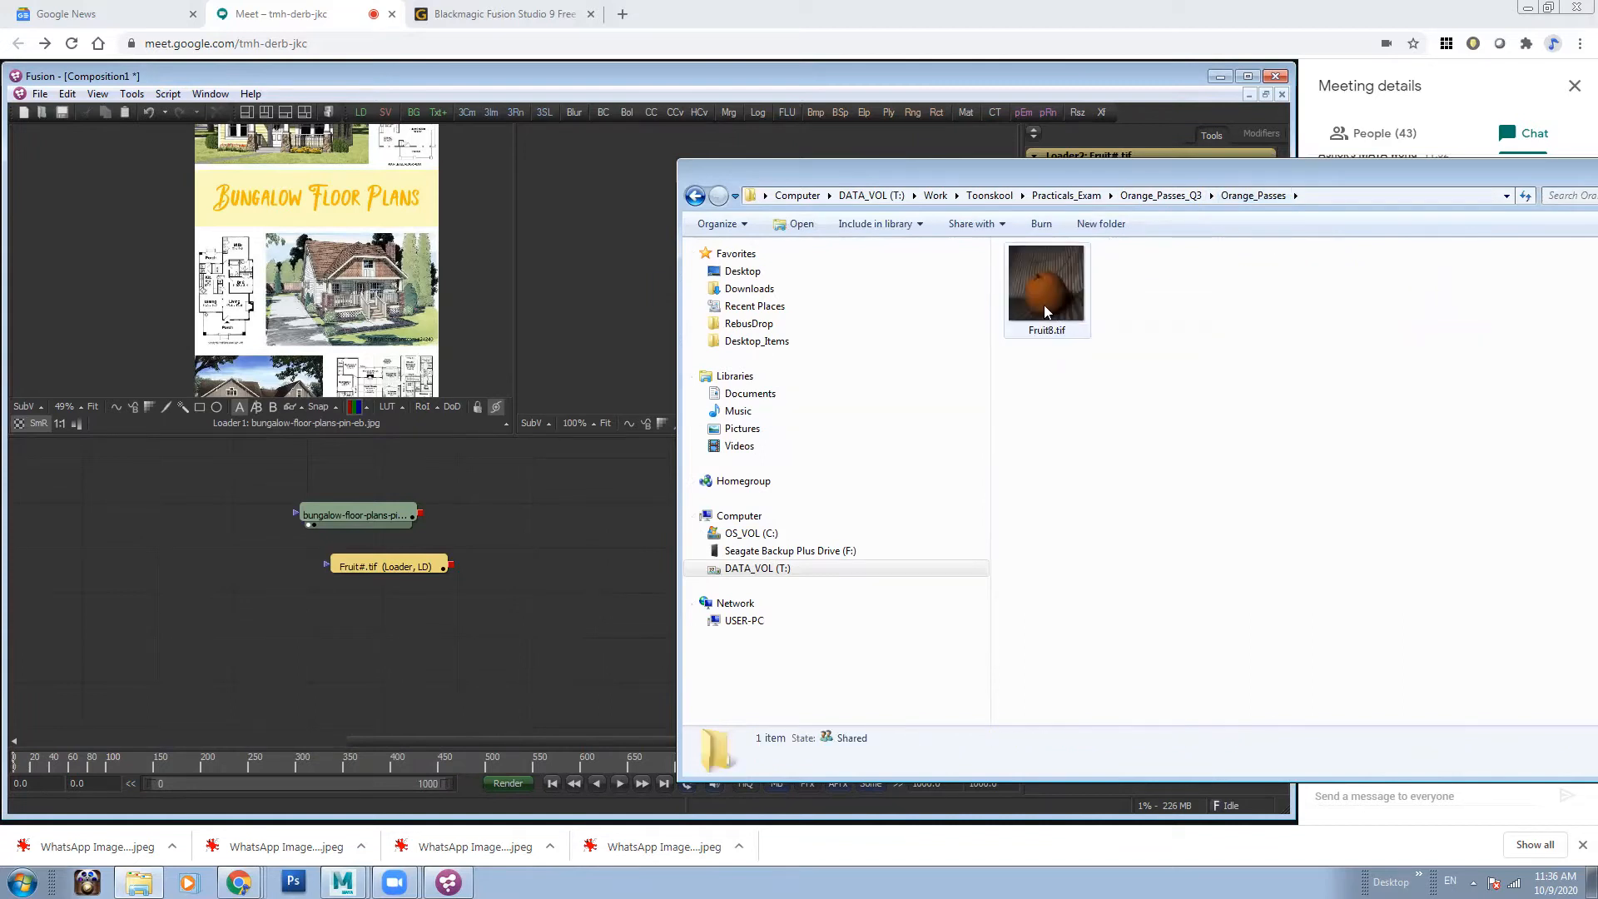
drag(1054, 304, 416, 624)
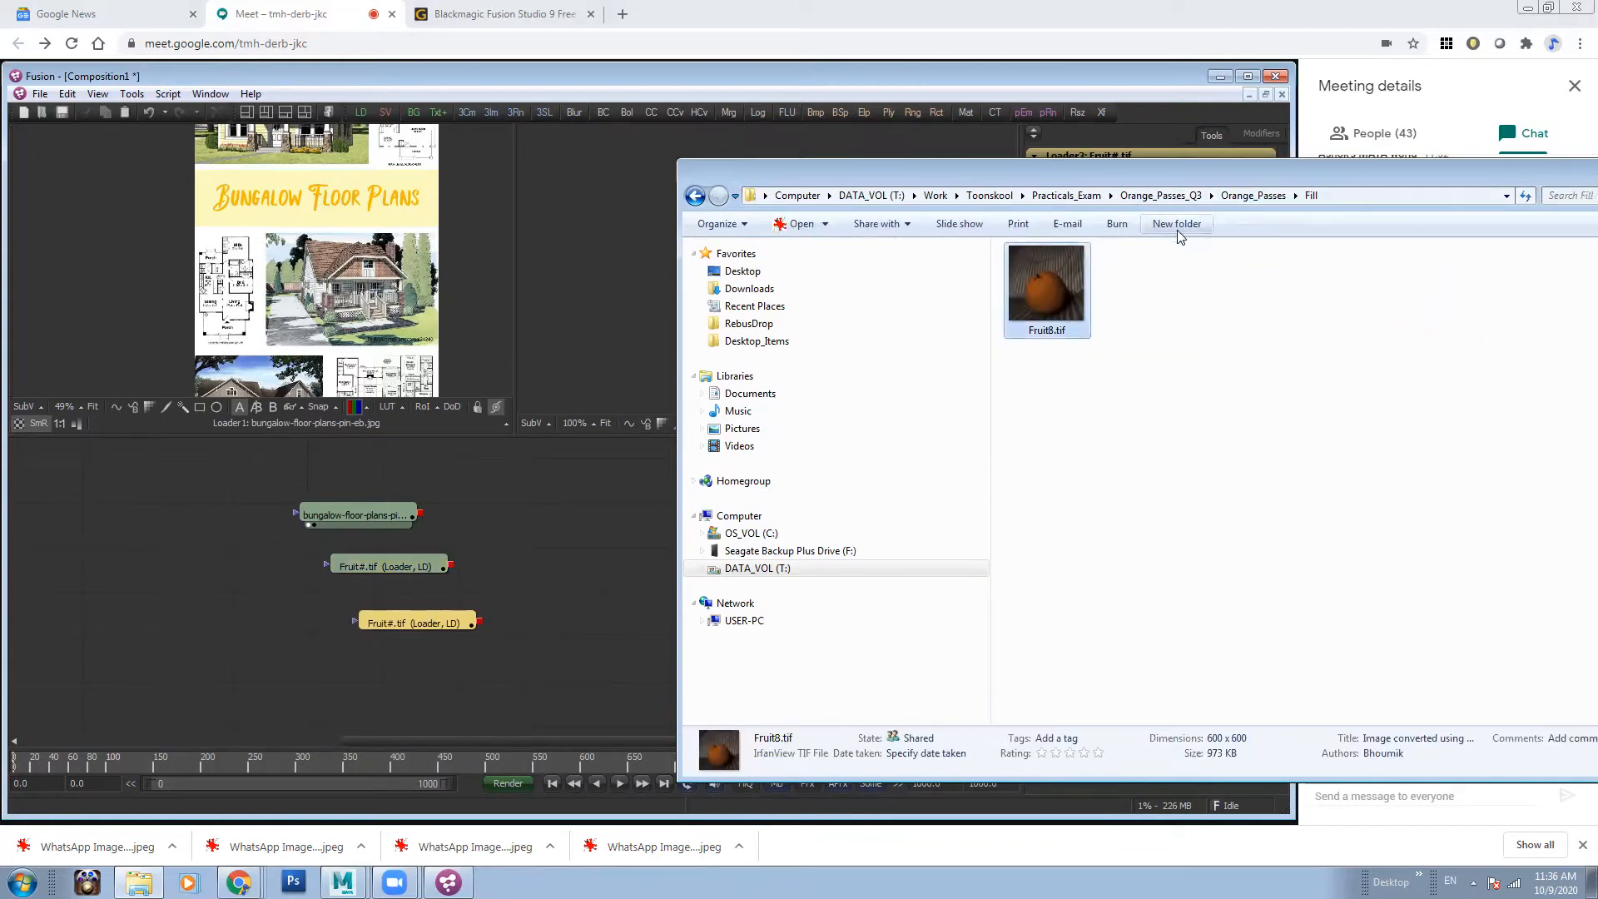
click(1252, 194)
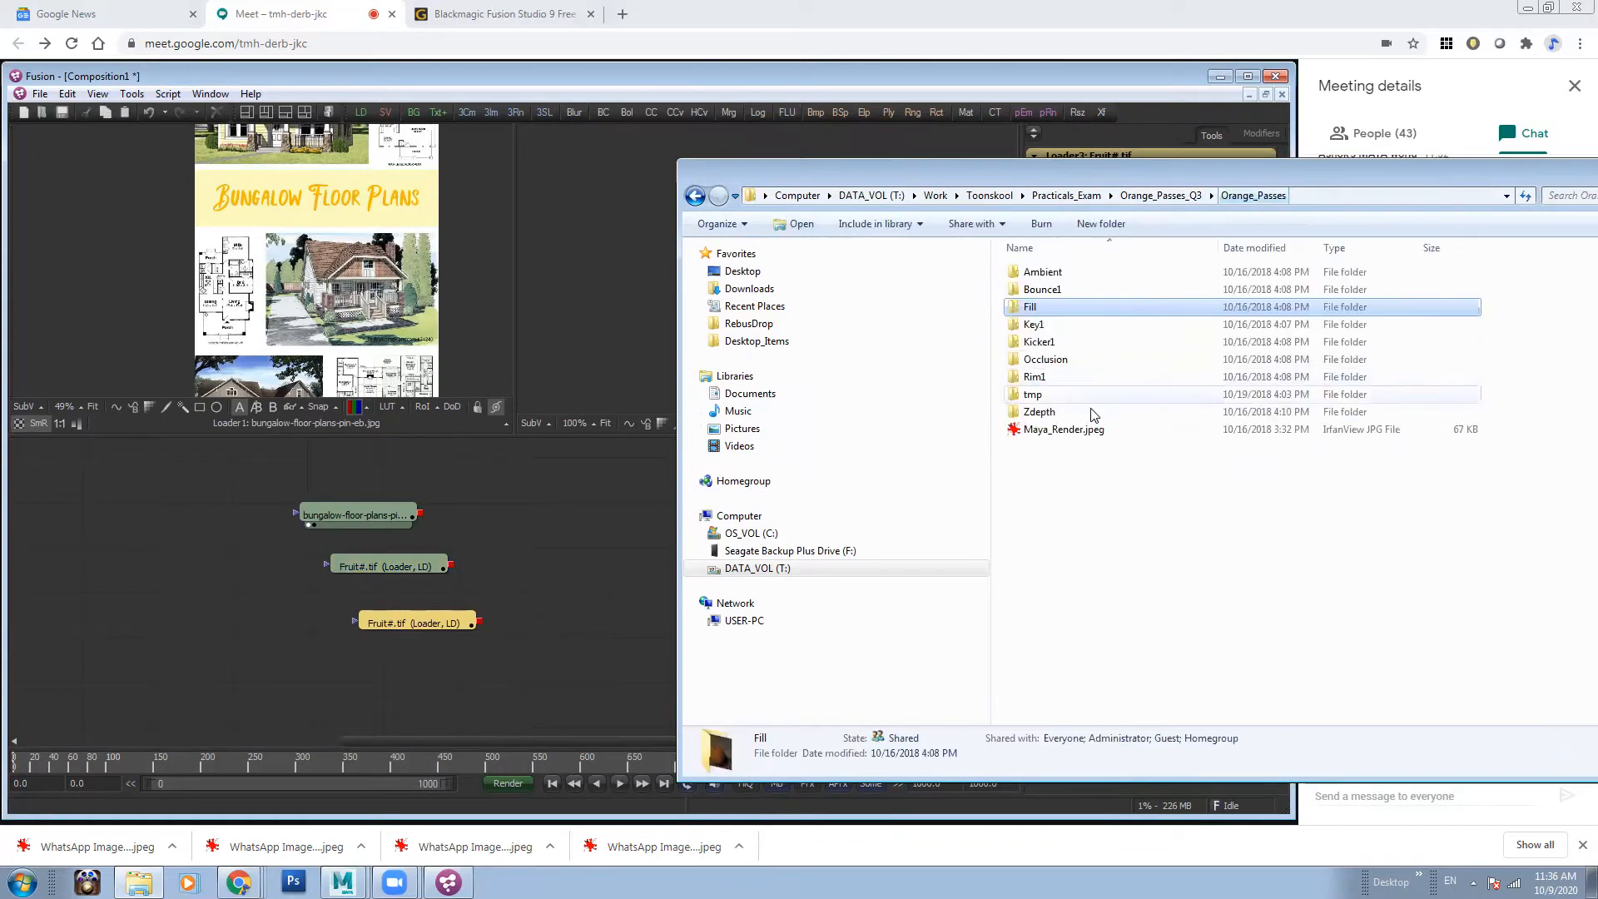
- Load Fruit8.tif from the Kicker1 folder into the flow below the Fill loader and minimize the folder window
double_click(1046, 342)
drag(1055, 297, 429, 675)
drag(1543, 174, 1110, 233)
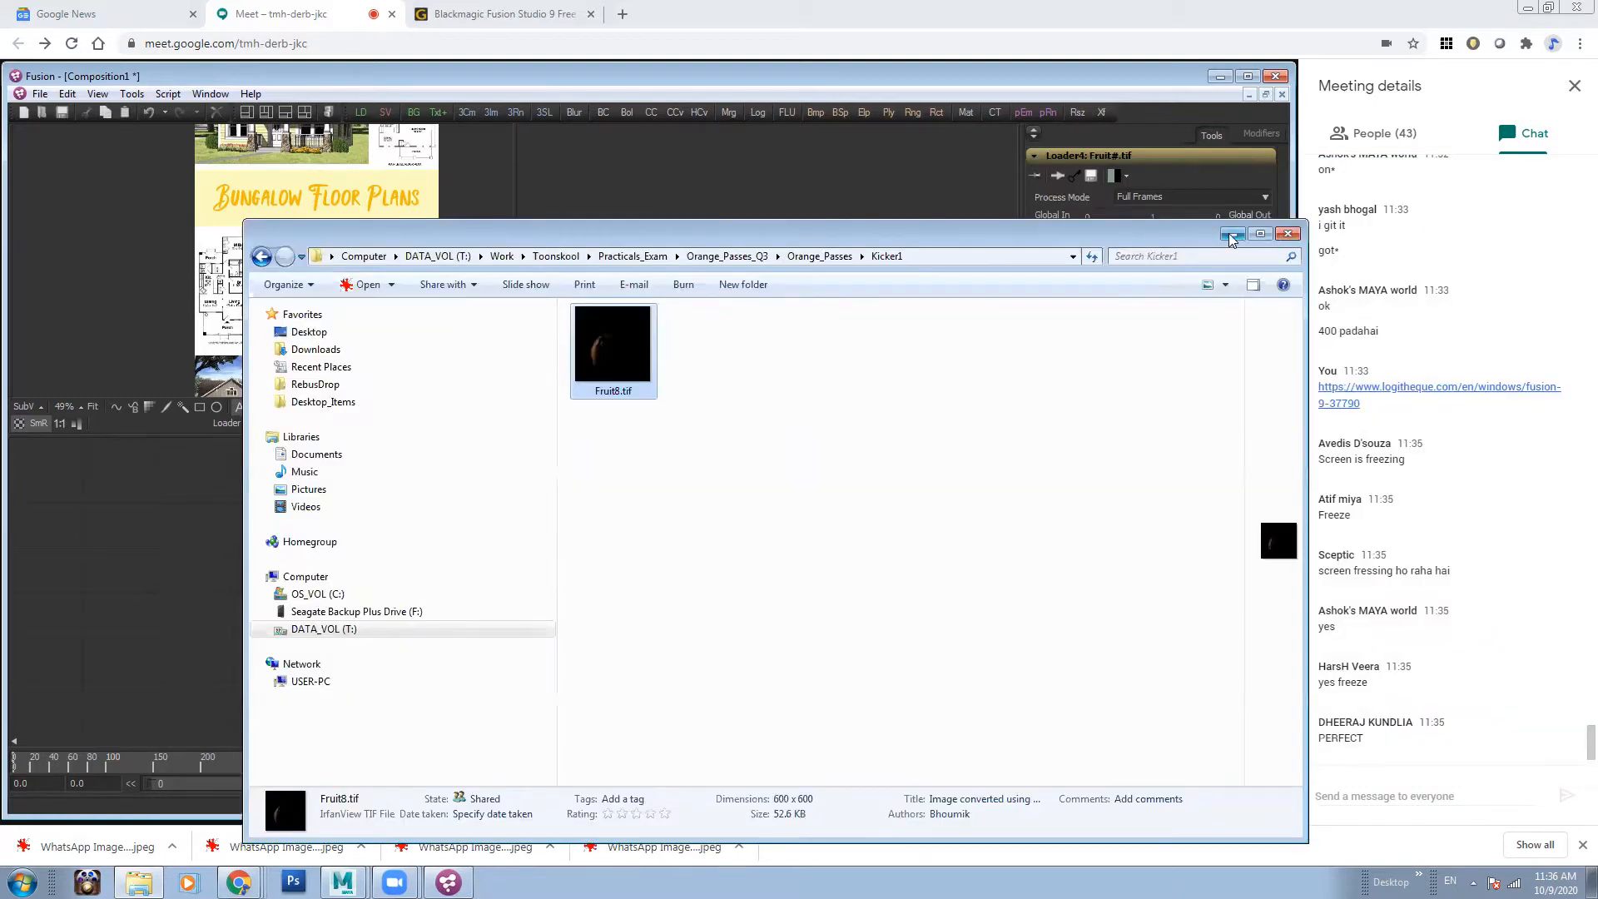
click(1234, 236)
click(358, 598)
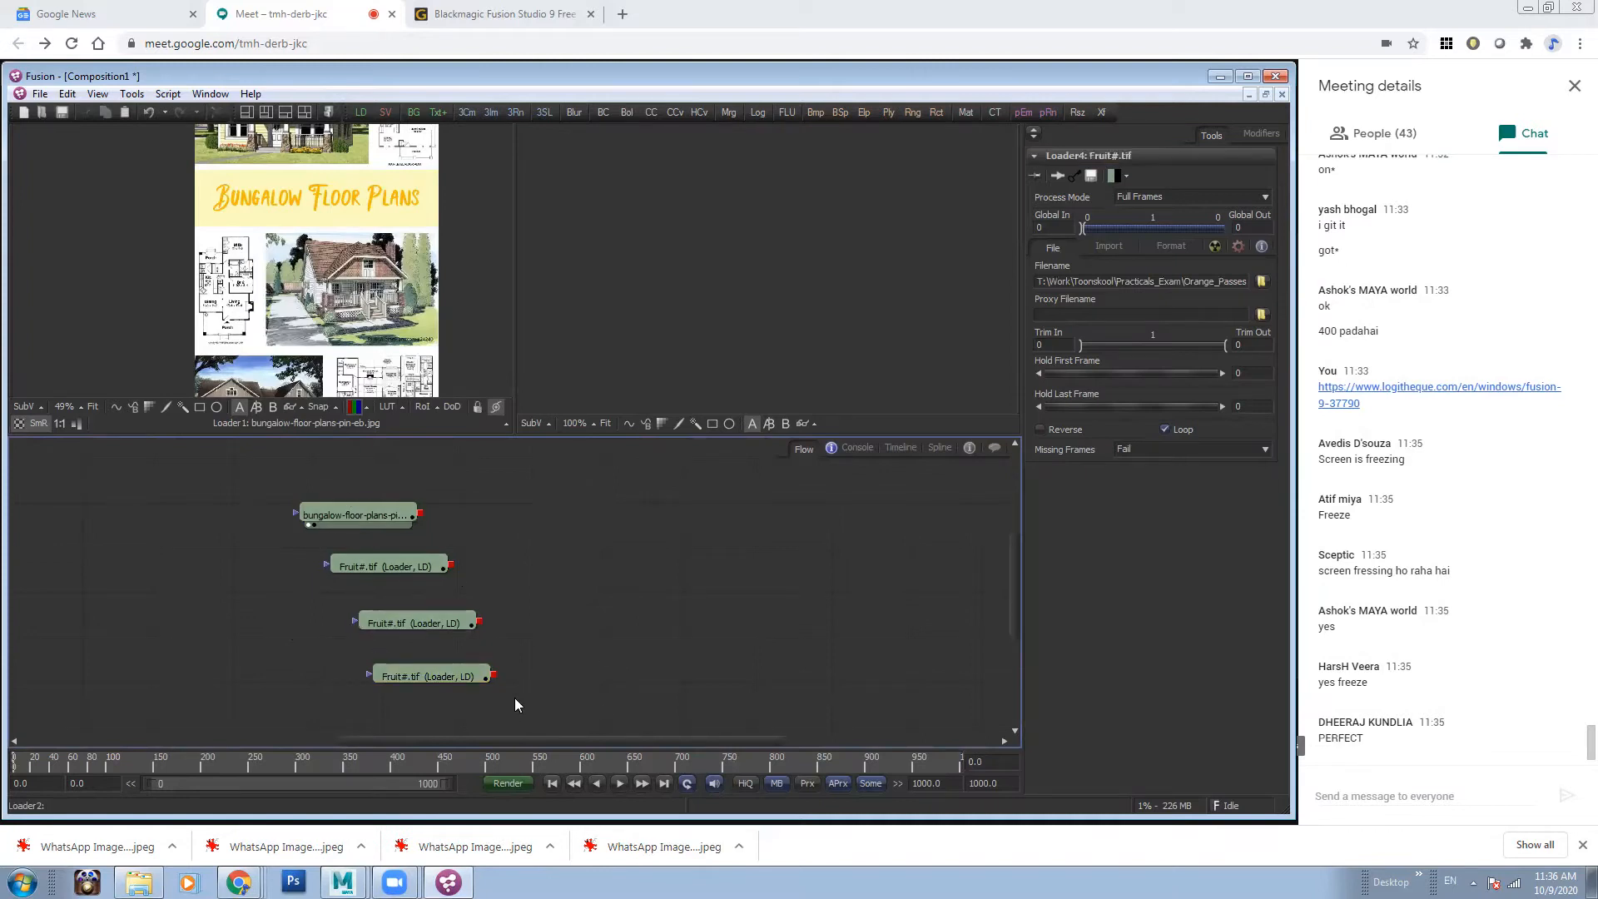
- Move the bungalow and three Fruit loader nodes to loosely scattered, staggered positions in the flow
drag(358, 515, 449, 476)
mouse_move(389, 569)
mouse_down()
mouse_move(457, 582)
mouse_move(408, 545)
mouse_up()
drag(424, 630, 471, 576)
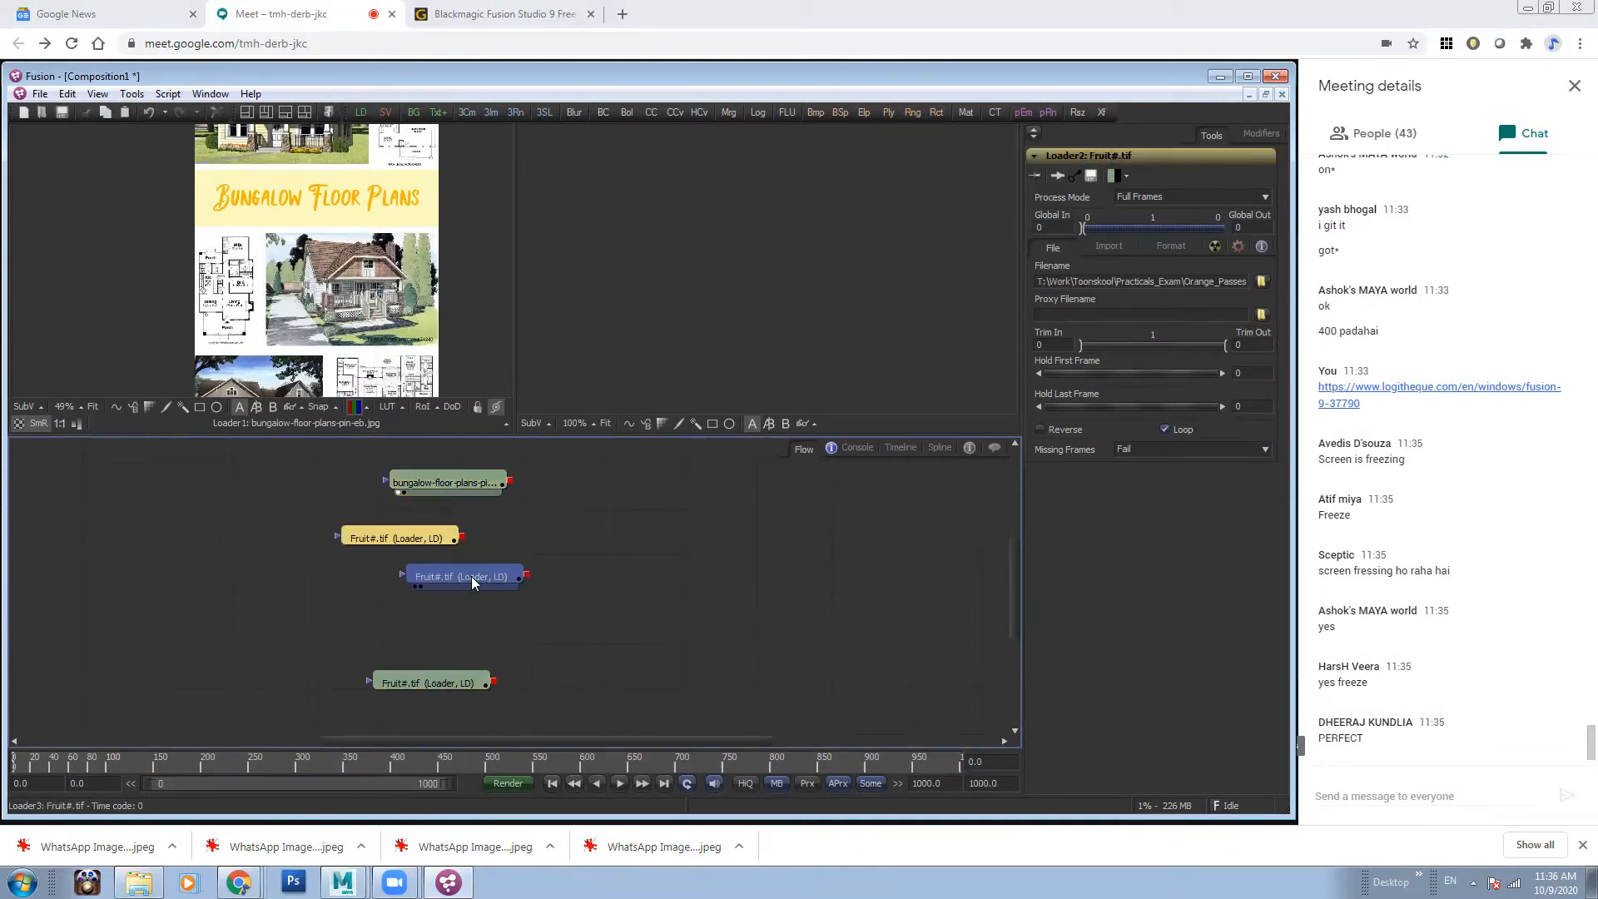
drag(461, 683, 424, 627)
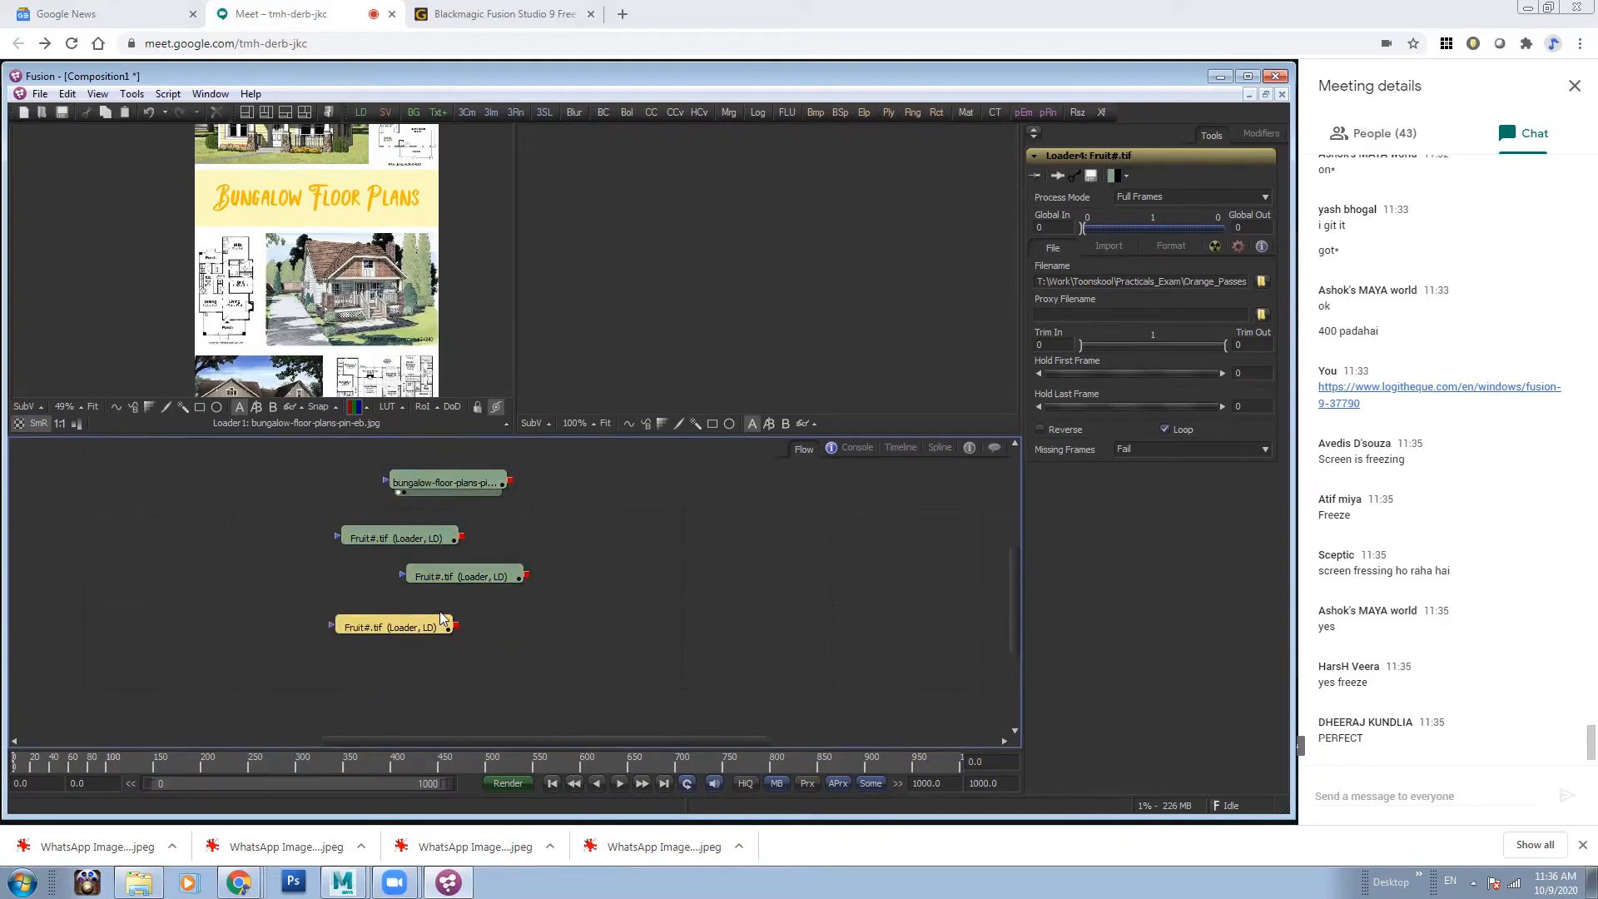
drag(801, 622, 596, 641)
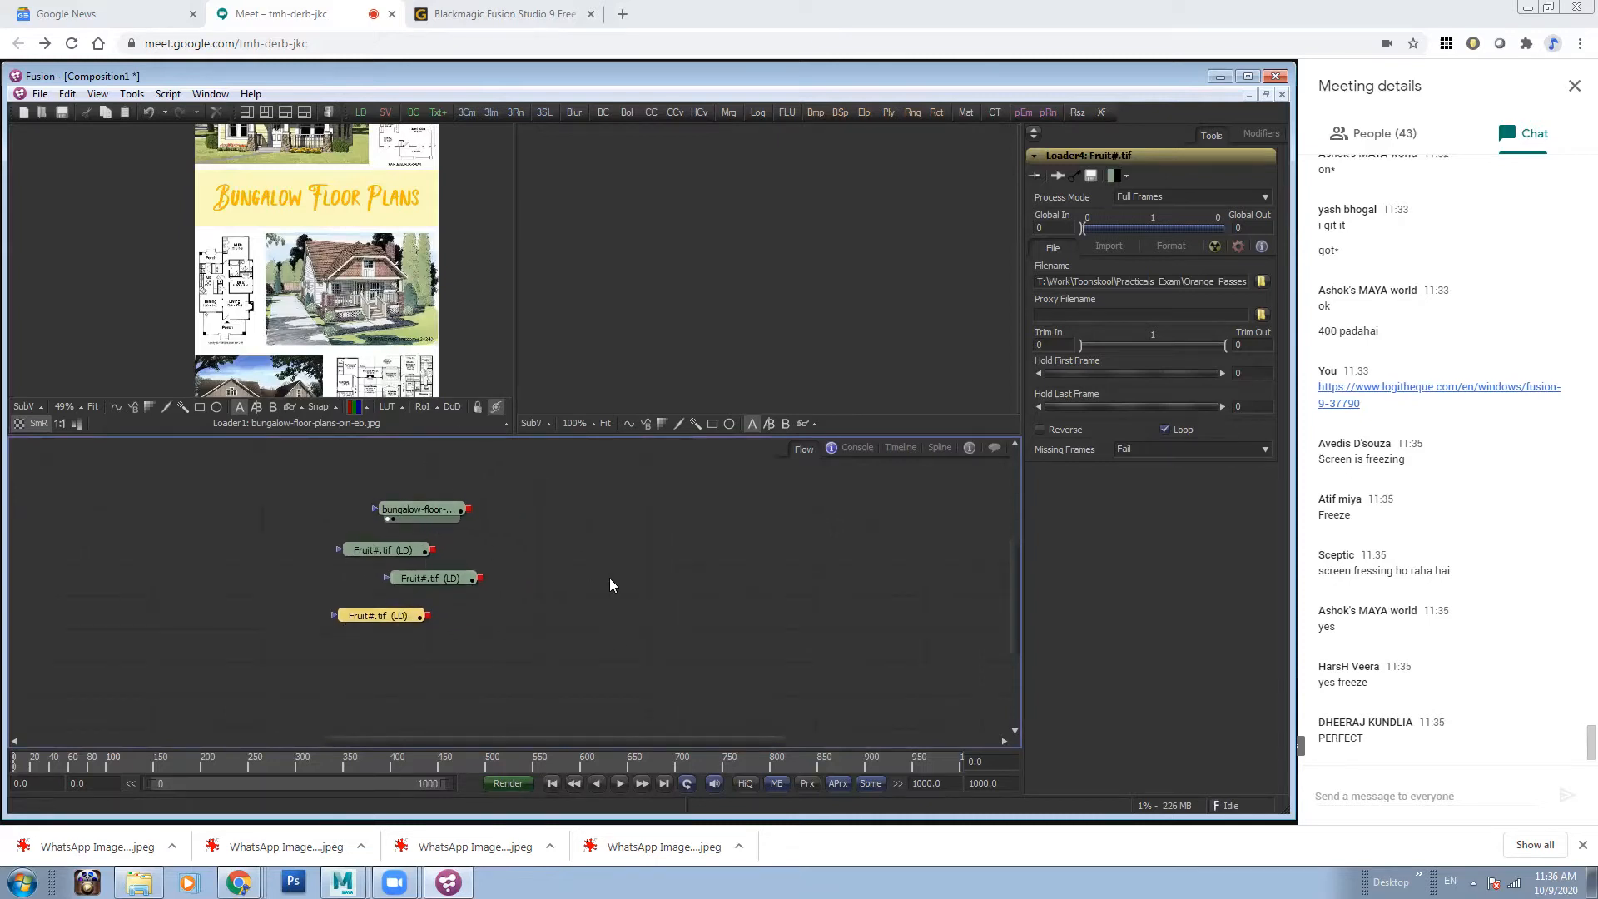
mouse_move(690, 601)
mouse_down()
mouse_move(672, 625)
mouse_move(576, 518)
mouse_up()
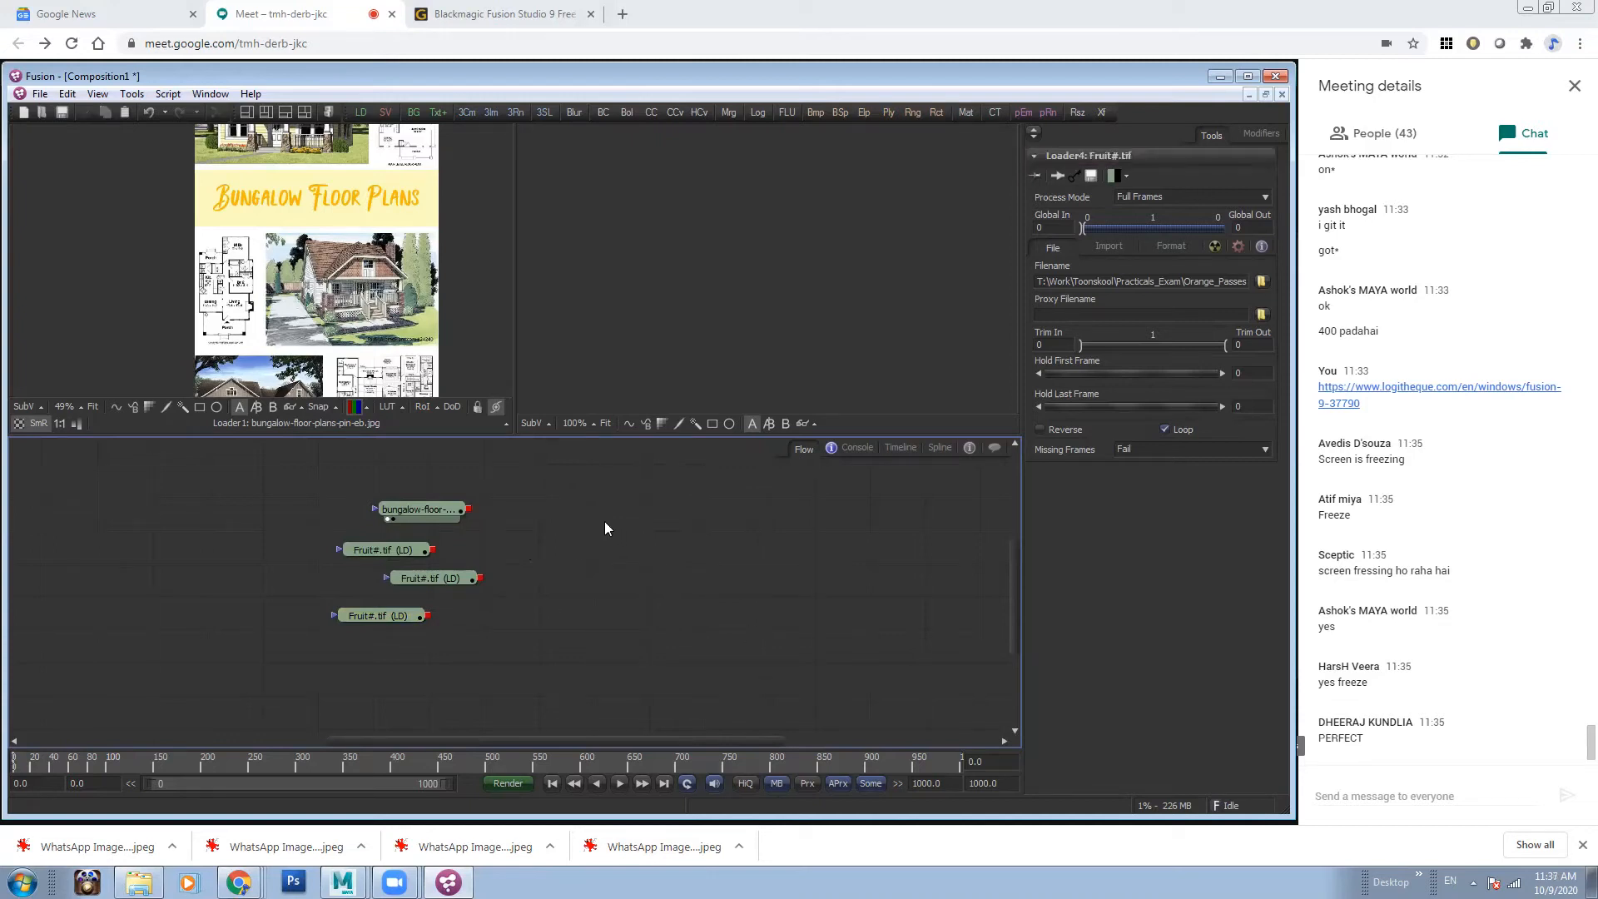
- Turn on the flow's Arrange Tools to Grid option so nodes snap to the grid
right_click(596, 511)
mouse_move(640, 572)
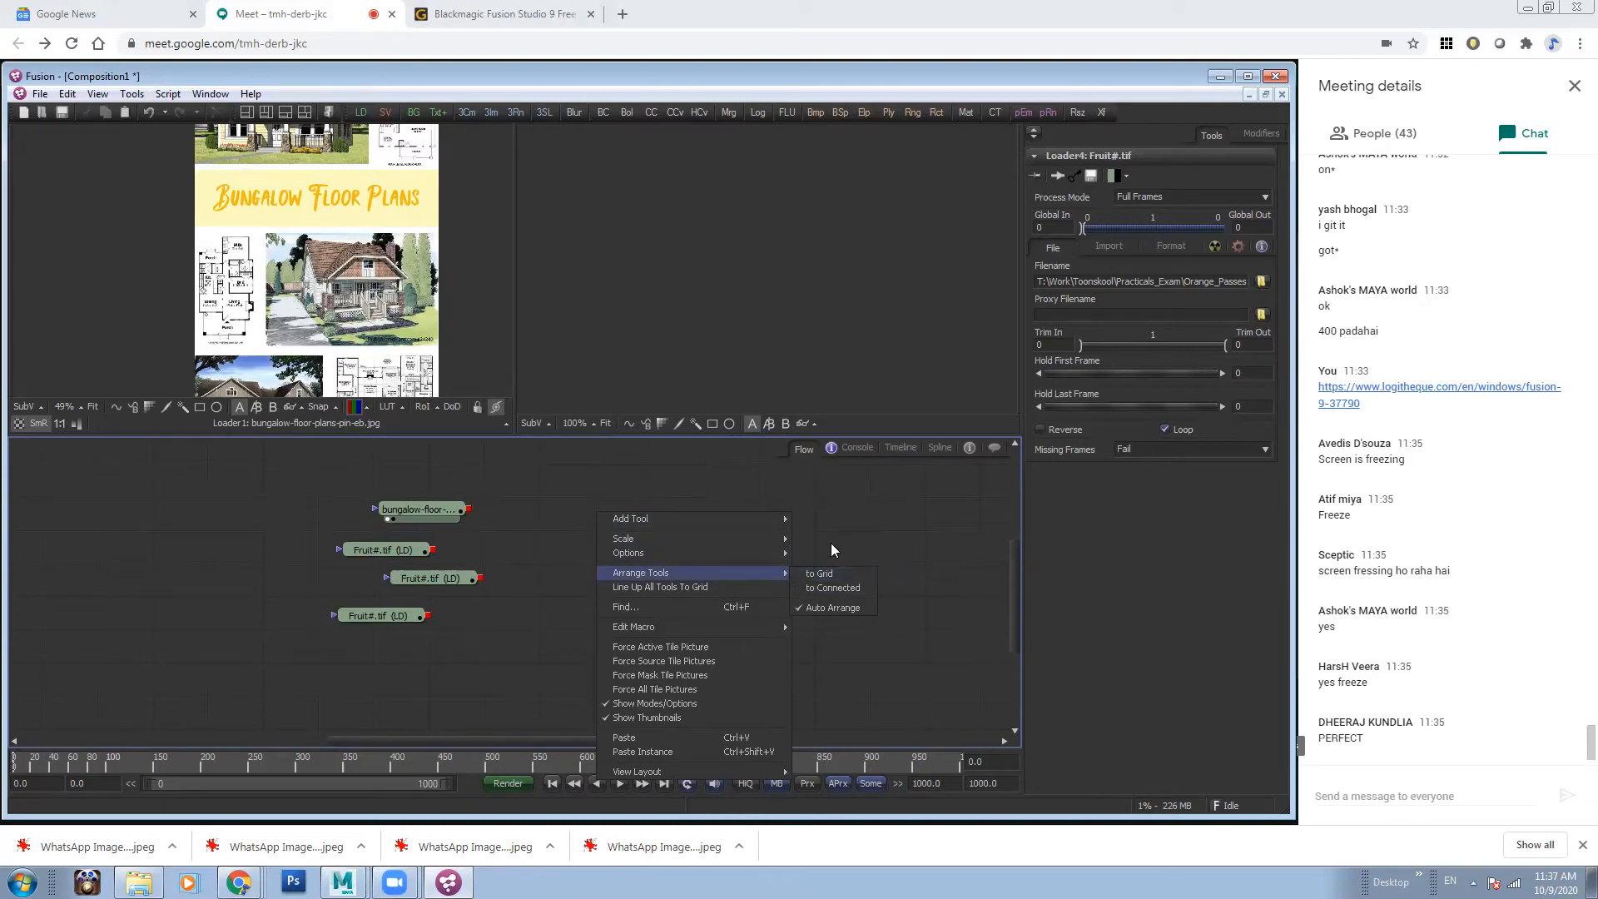
click(556, 504)
right_click(617, 500)
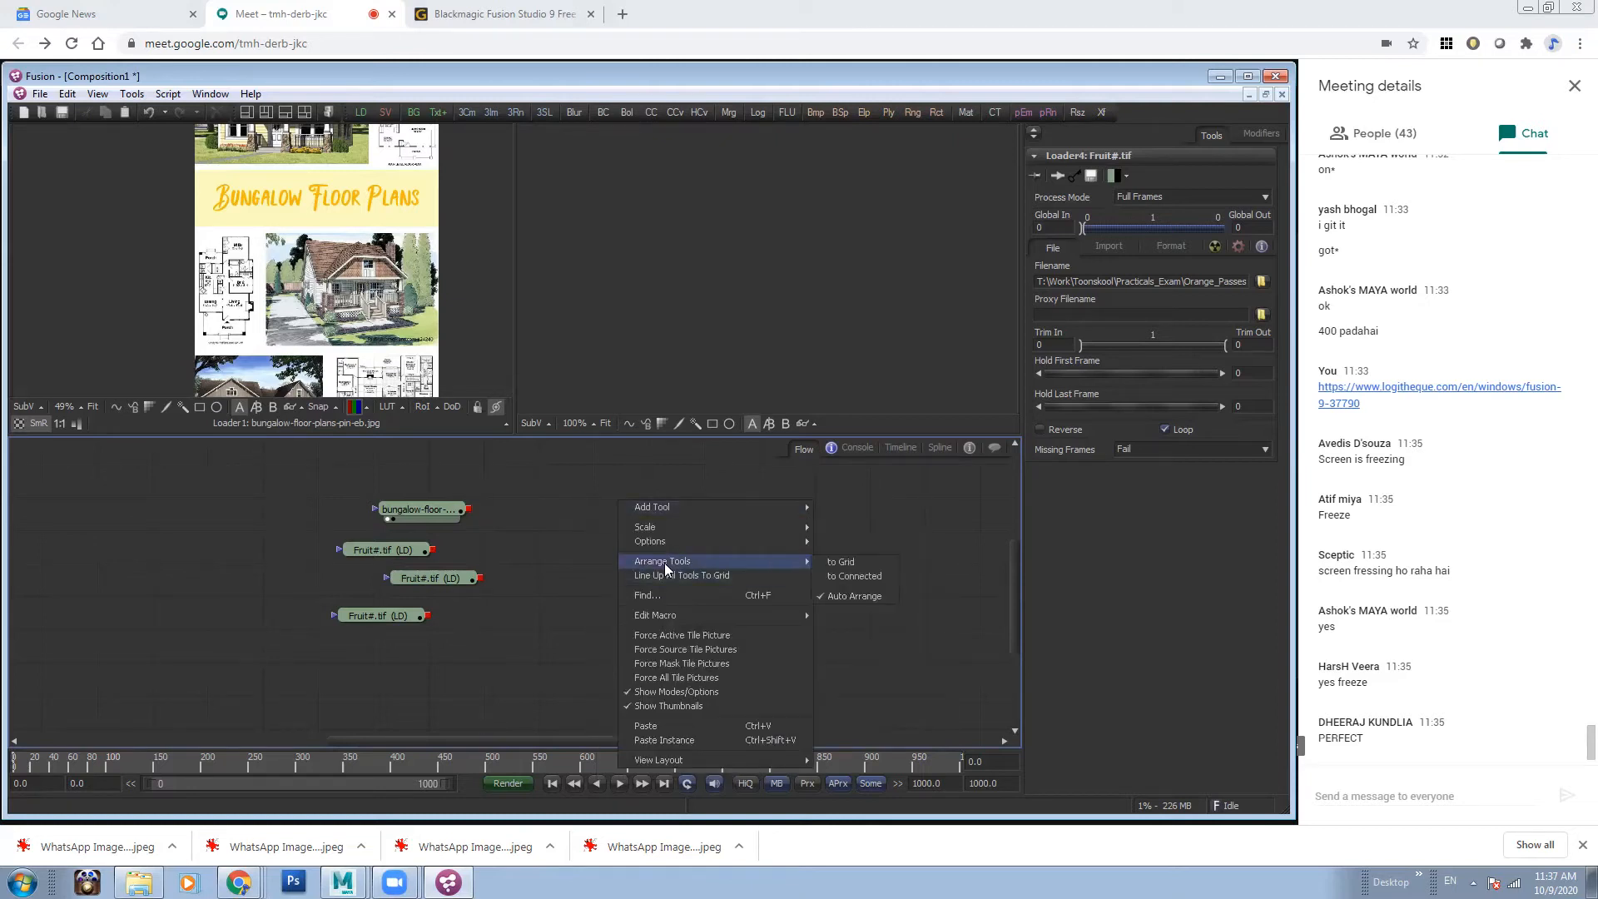
click(847, 564)
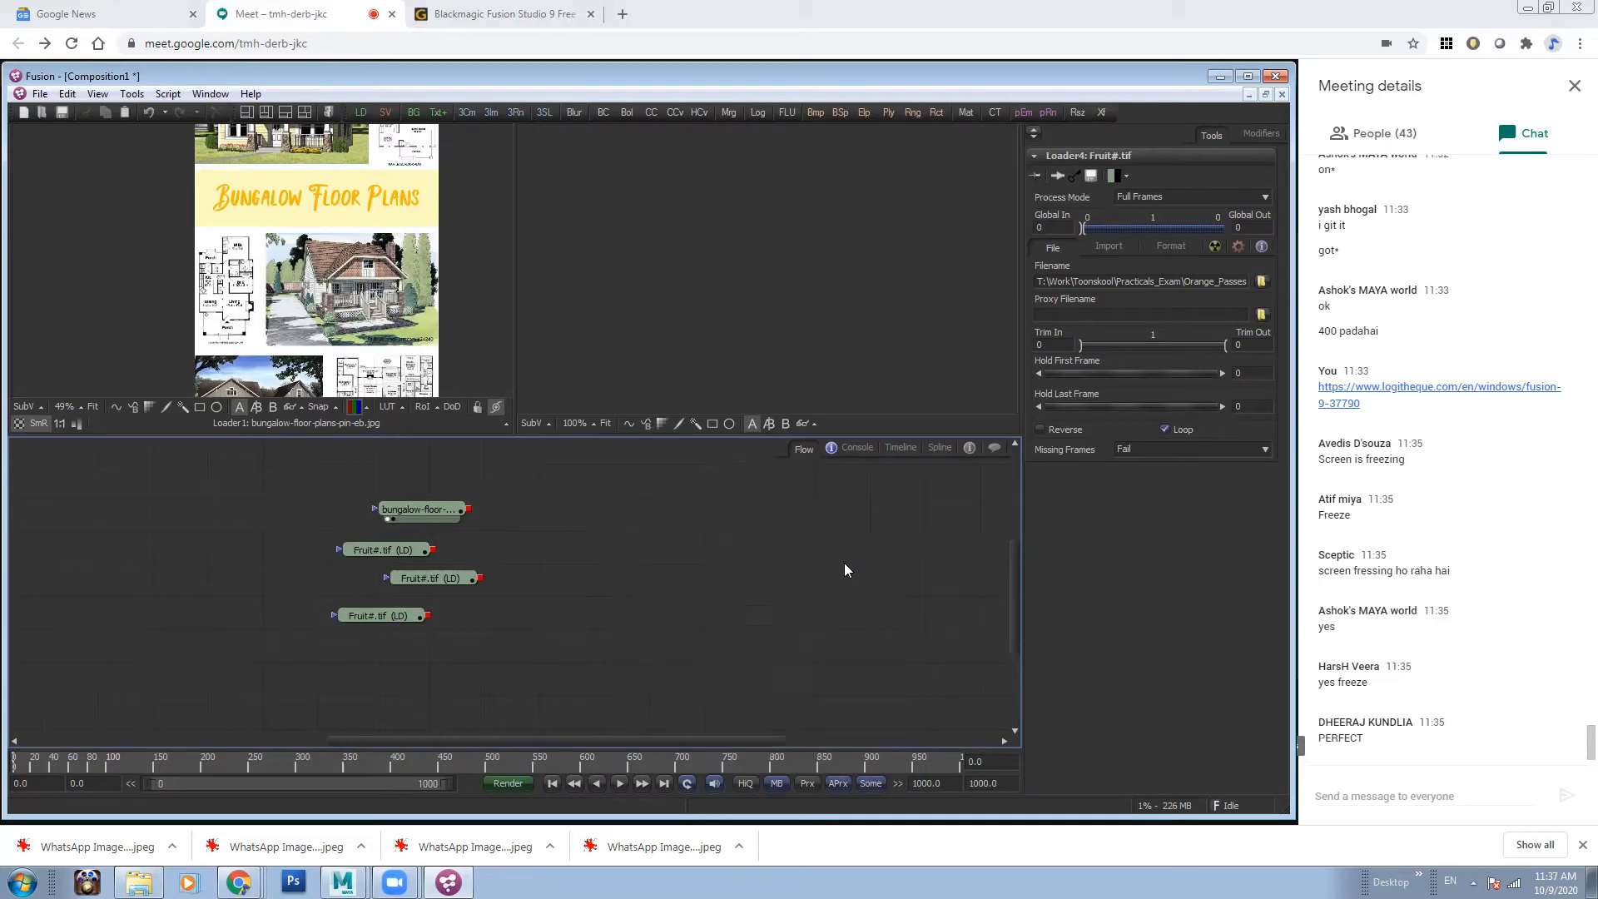
- Line up the bungalow loader and the three Fruit loaders in one vertical column on the grid, bungalow first
click(429, 504)
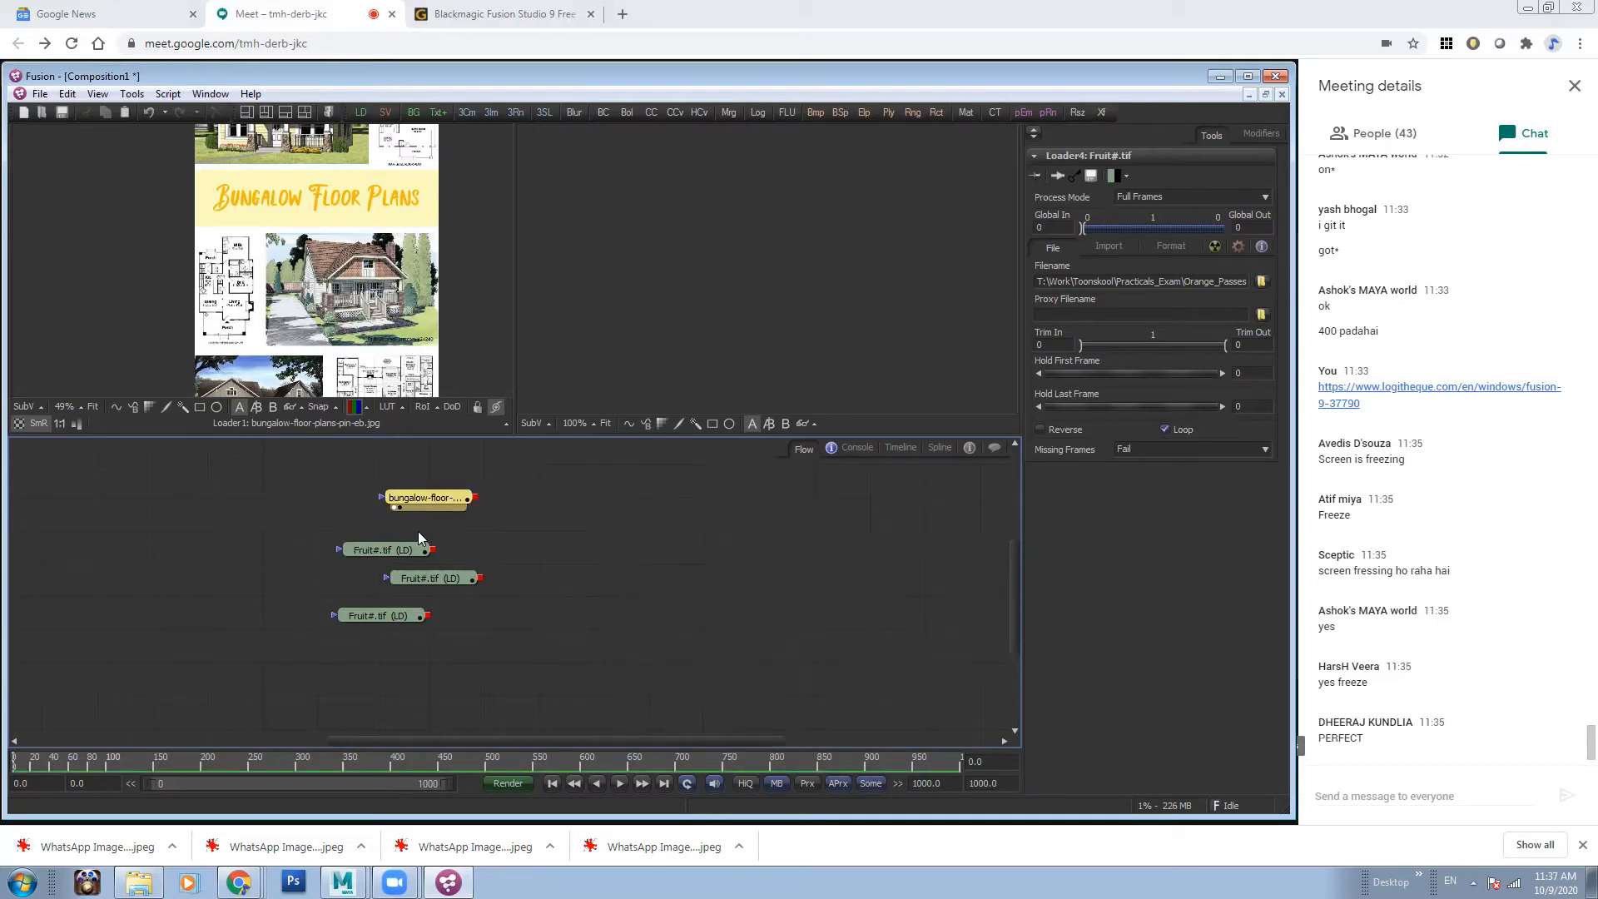
drag(413, 619, 463, 675)
click(428, 630)
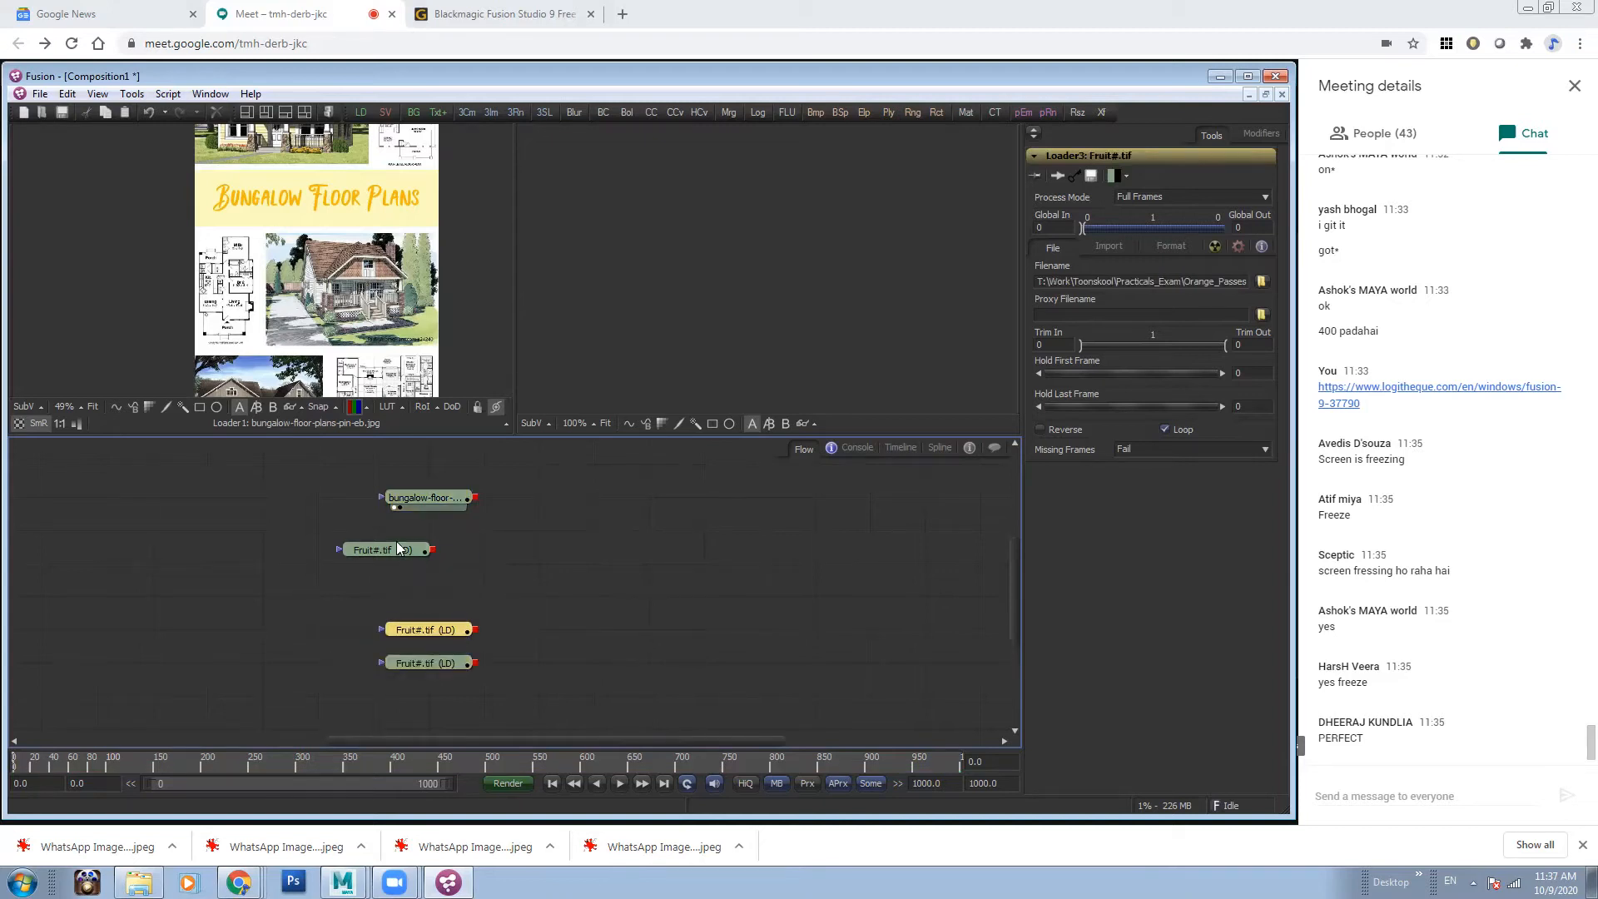
drag(381, 554, 423, 568)
drag(430, 631, 420, 596)
drag(433, 501, 436, 470)
drag(437, 547, 436, 520)
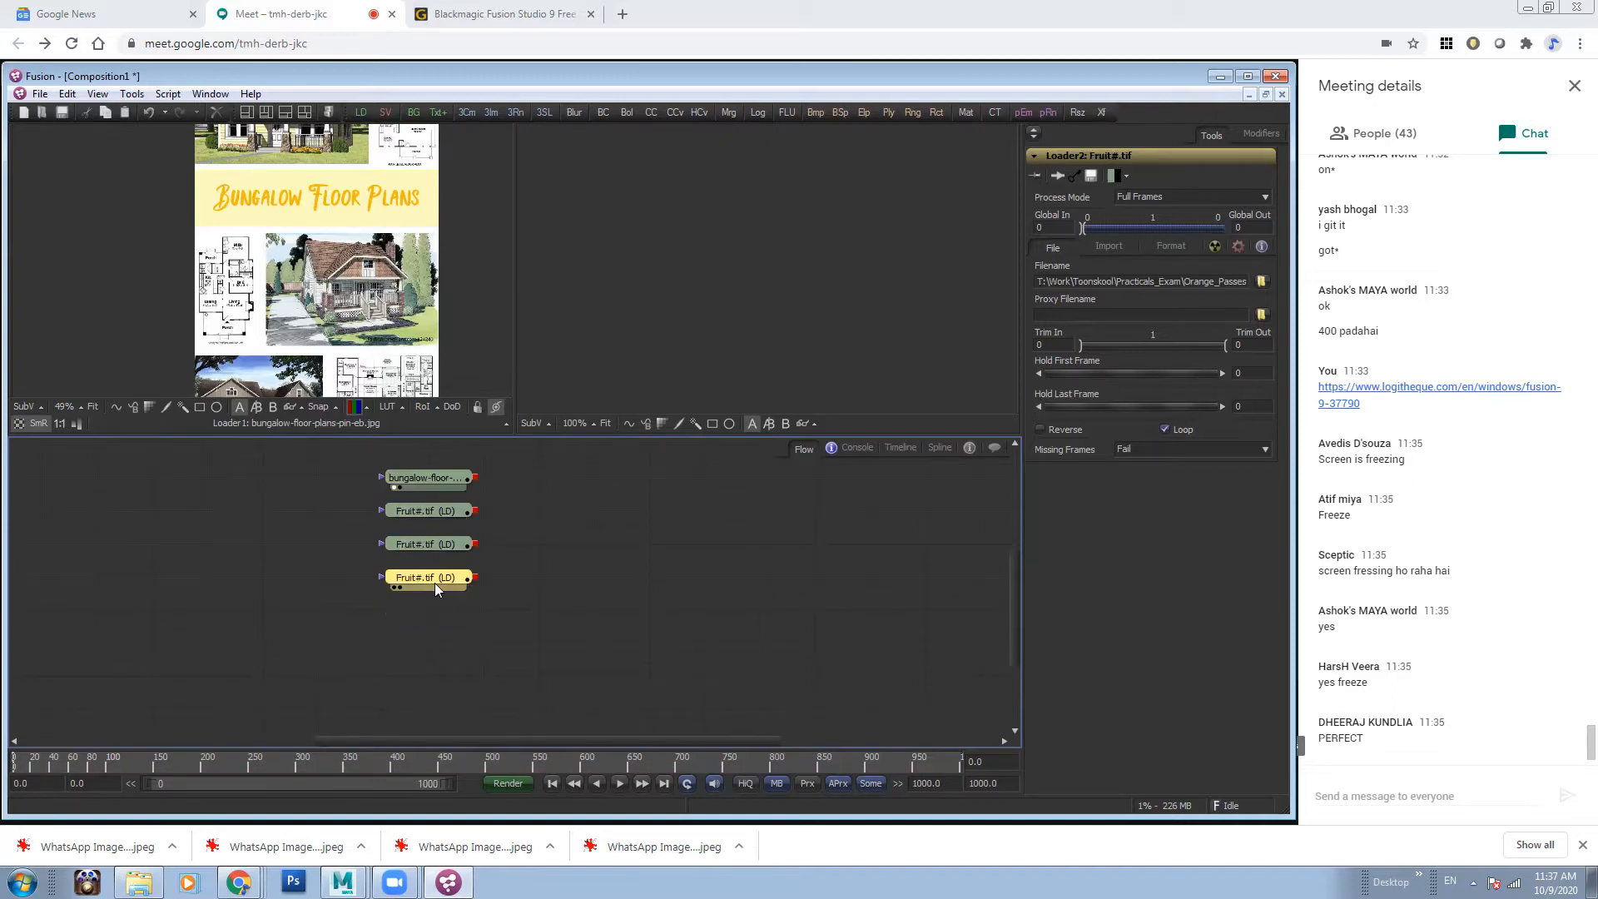
- Spread the three Fruit loaders further down the column so all four nodes have even, wider gaps
drag(431, 652, 431, 684)
drag(436, 551, 436, 619)
drag(433, 517, 434, 554)
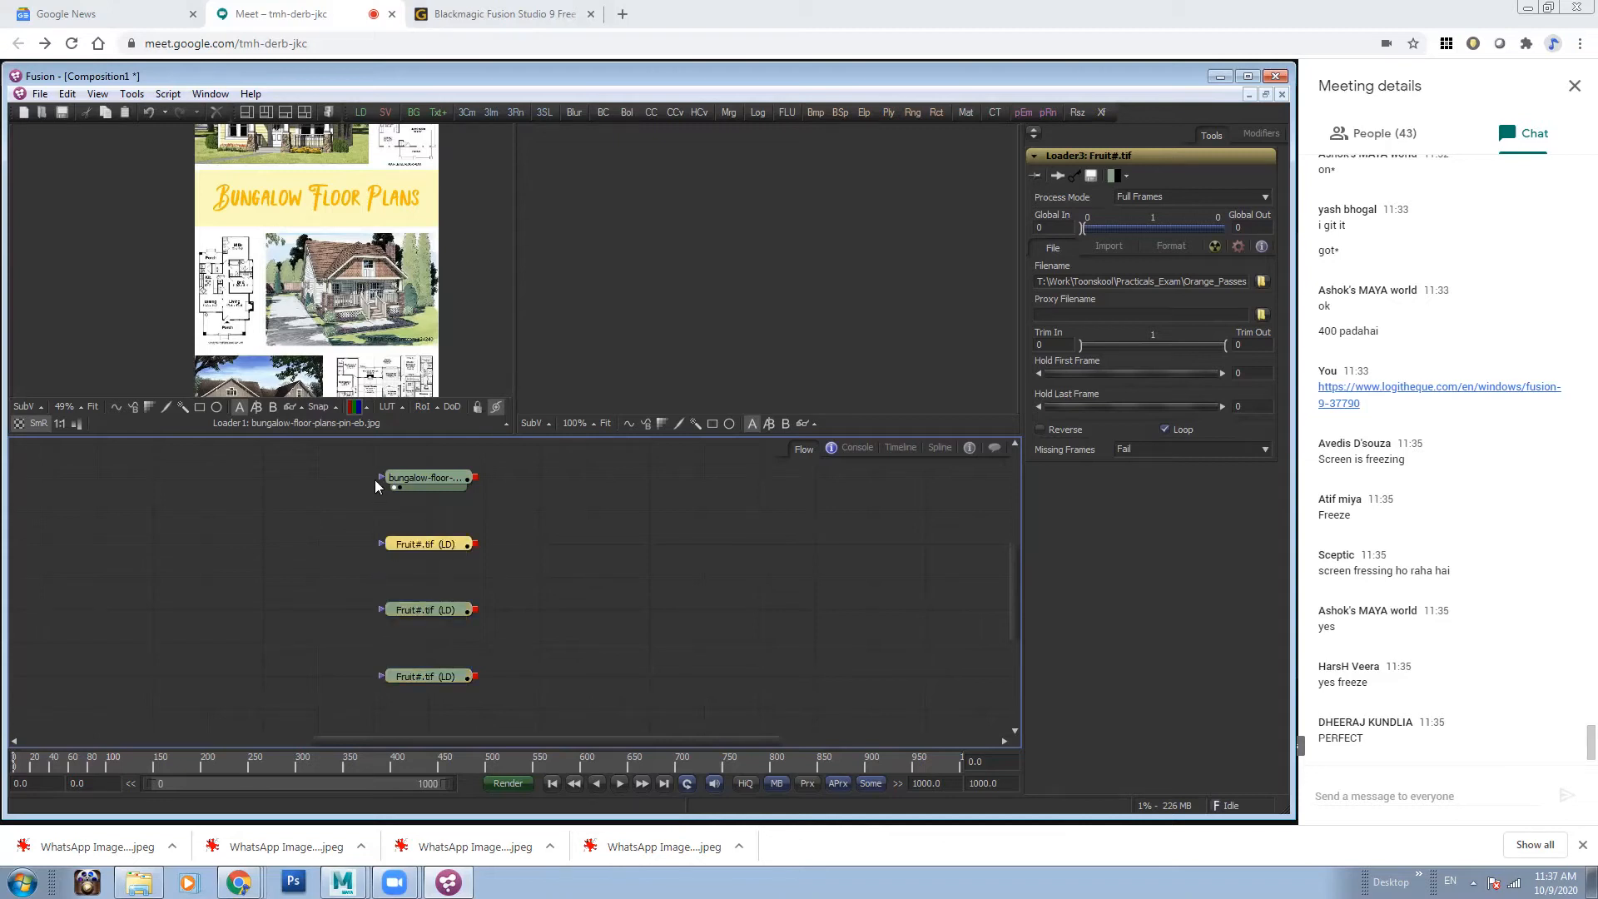
click(571, 569)
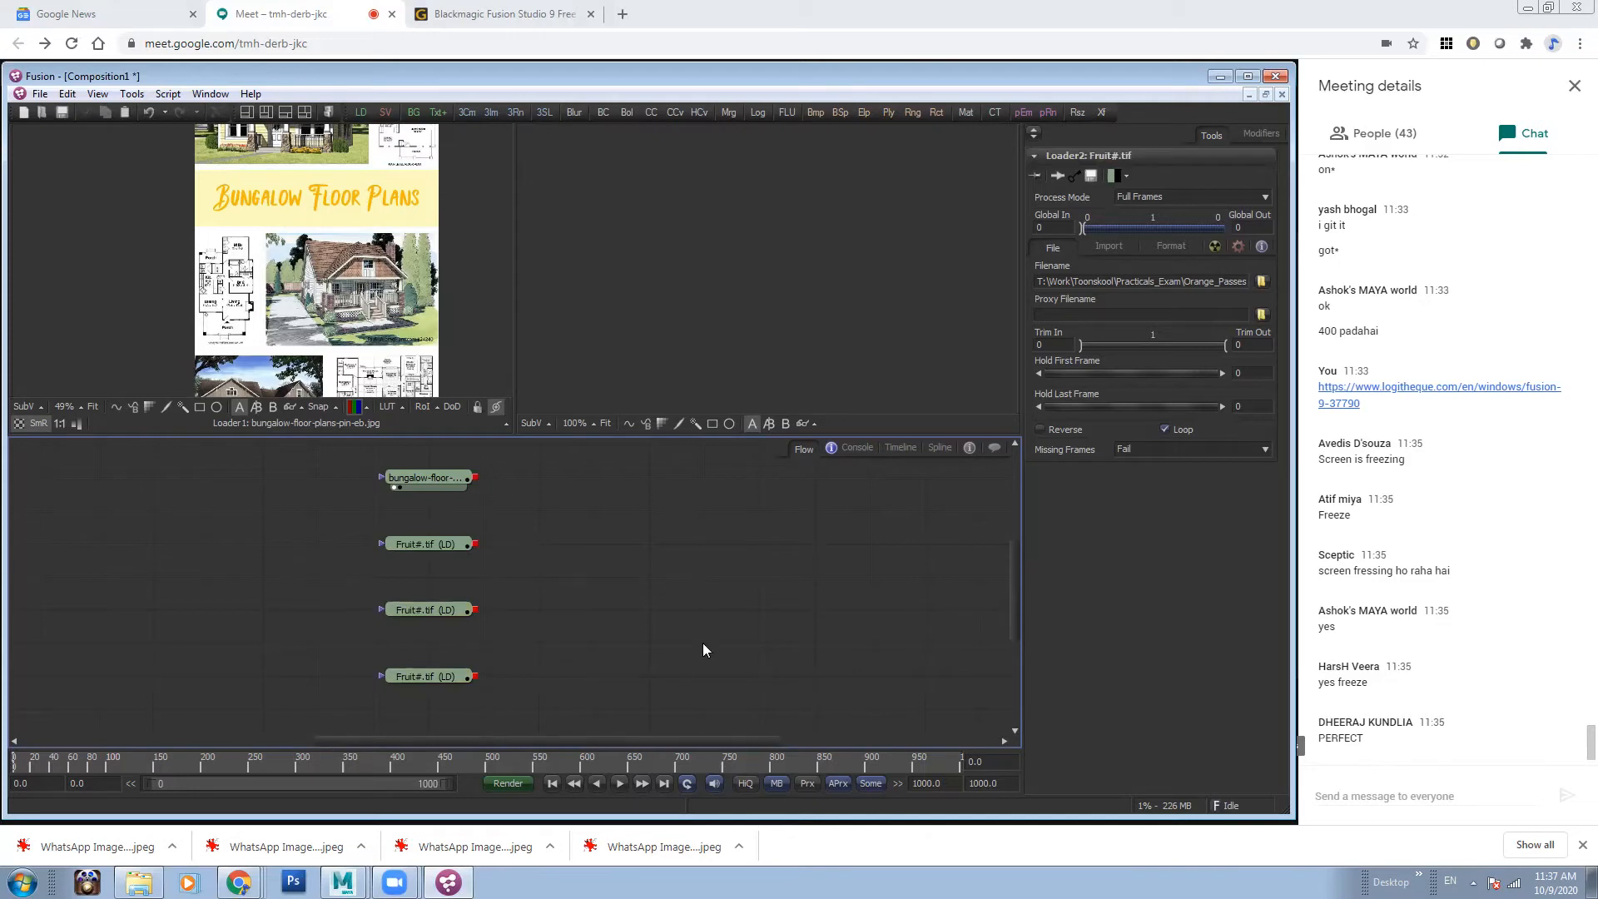
- Delete the bungalow loader node from the flow
drag(721, 636, 470, 594)
drag(688, 603, 429, 528)
drag(724, 636, 452, 677)
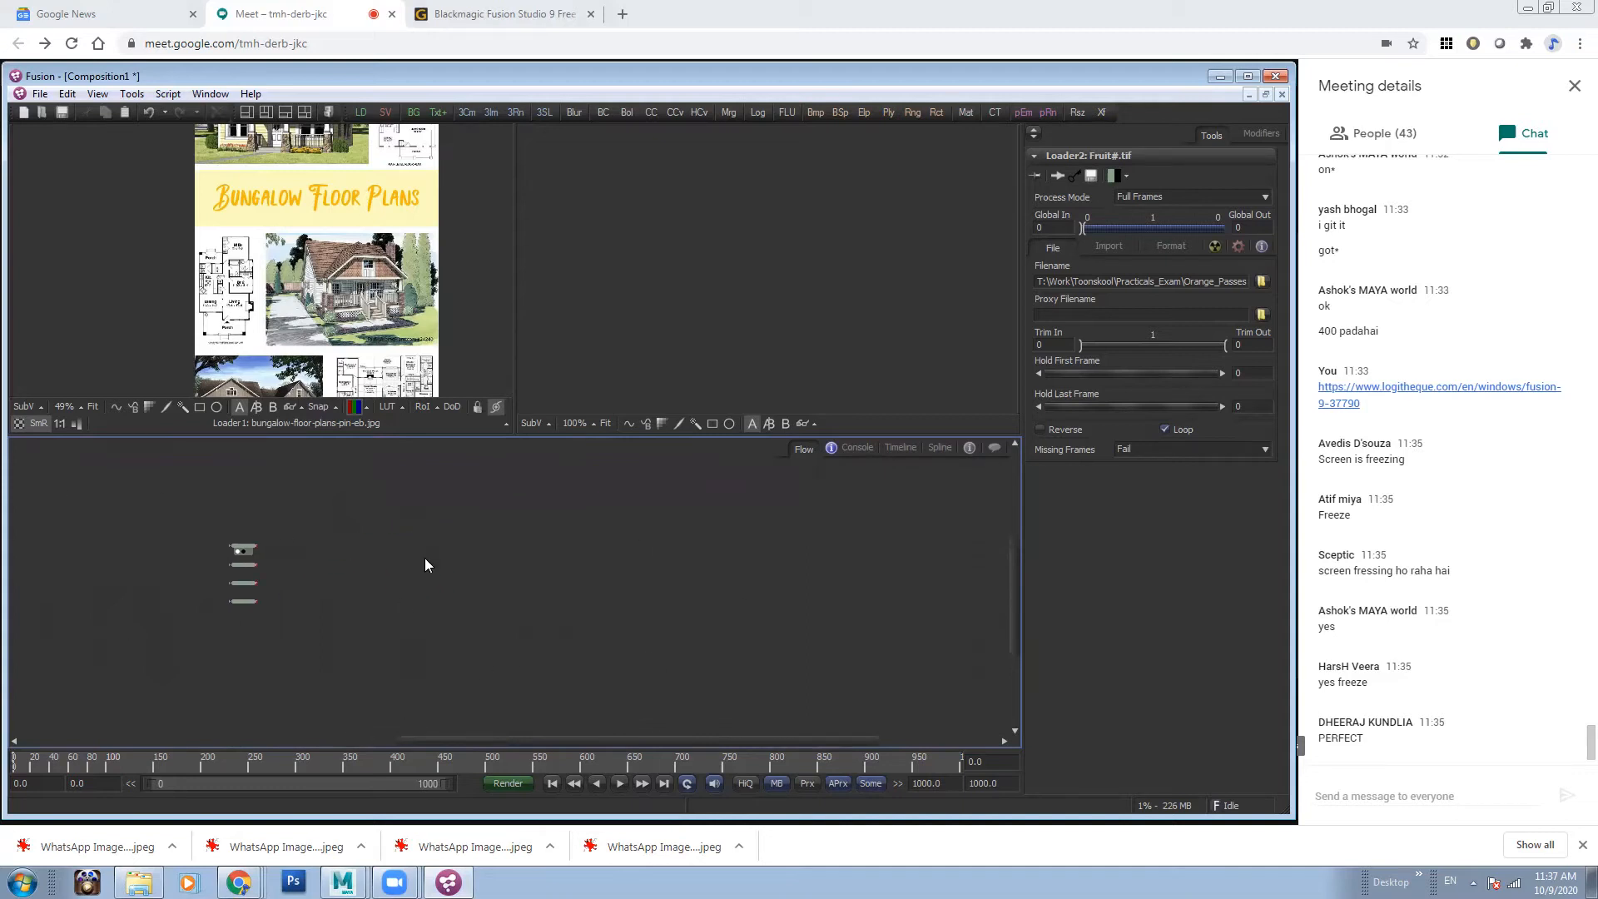
drag(331, 557, 533, 559)
drag(86, 563, 391, 541)
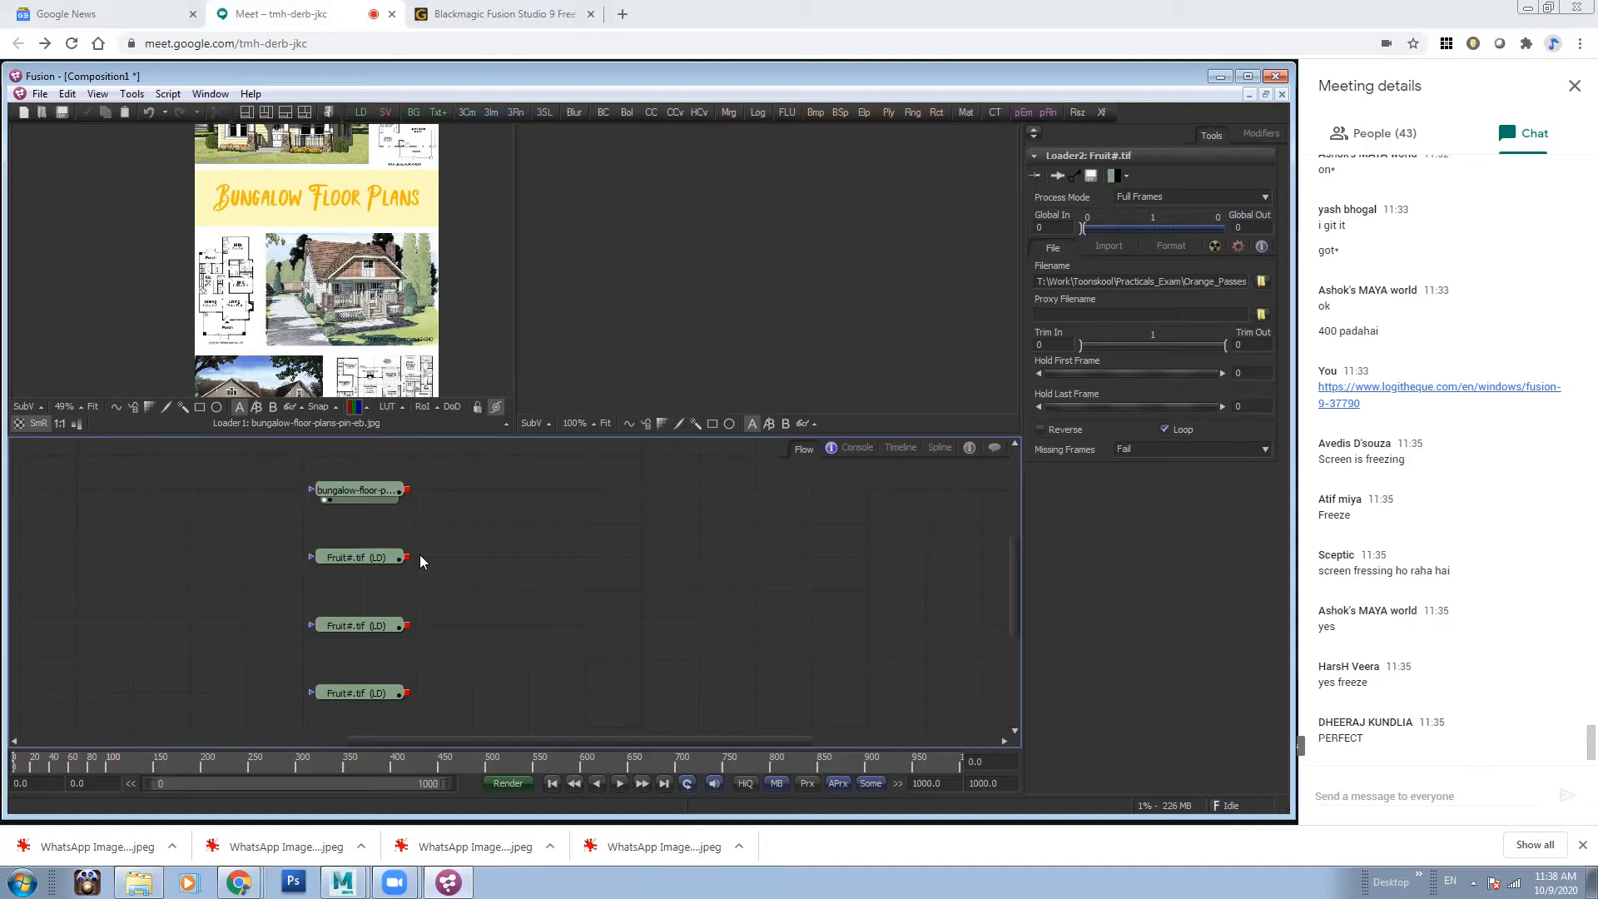
drag(424, 527, 391, 491)
click(390, 476)
key(Delete)
- Preview each of the three Fruit loaders in the left viewer, finishing with the Key1 pass
drag(383, 557, 365, 354)
drag(372, 628, 363, 351)
drag(358, 694, 349, 343)
drag(369, 549, 311, 208)
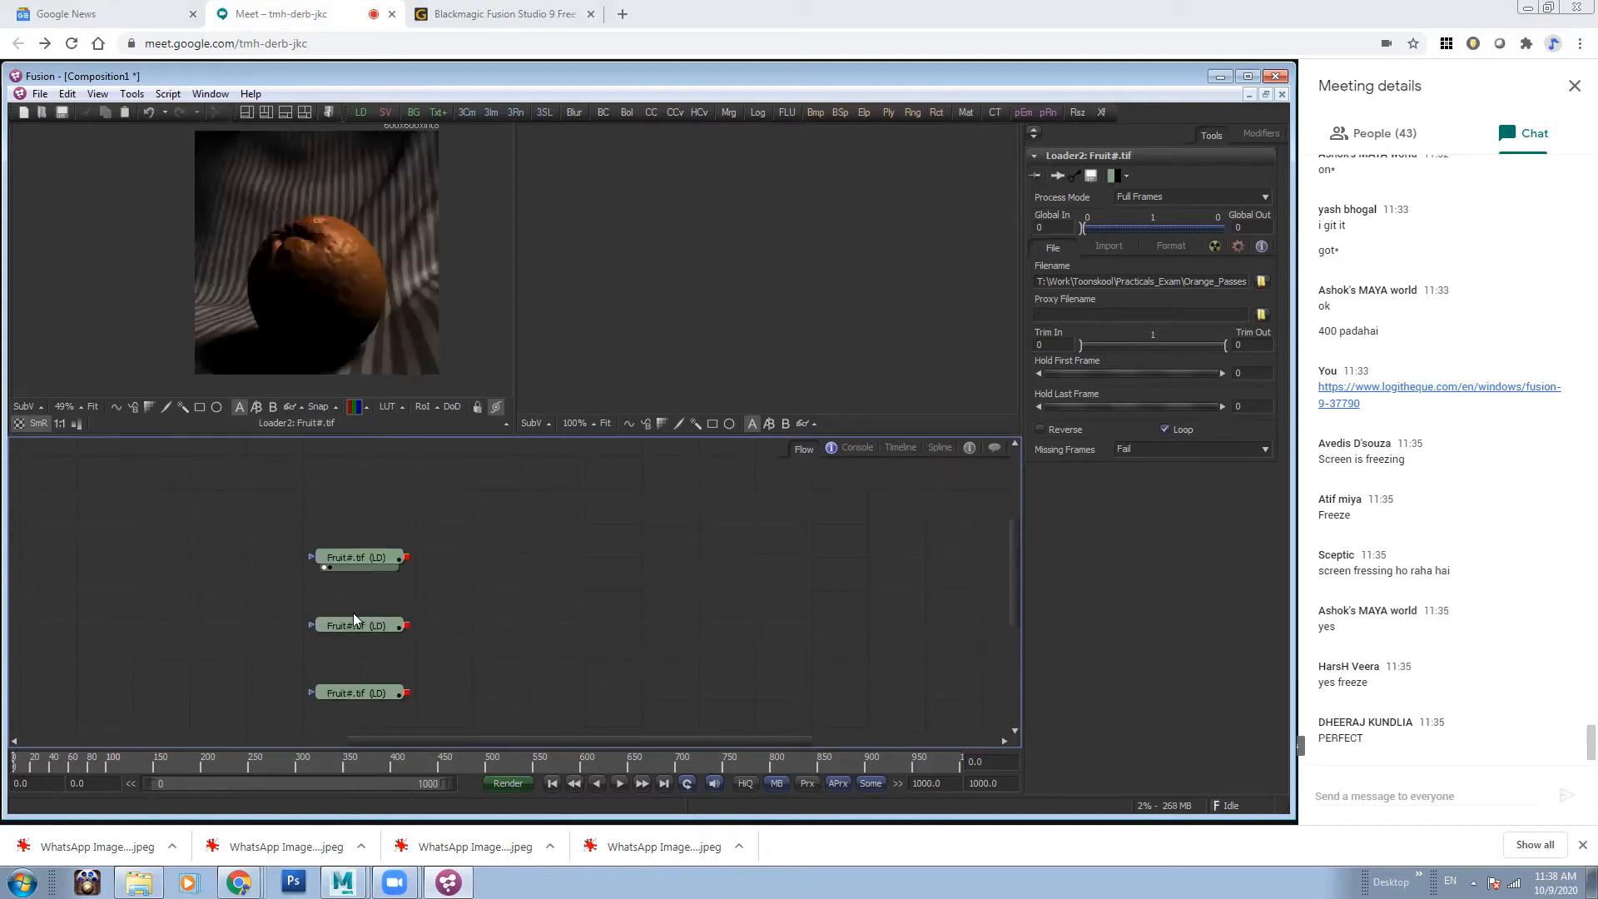
click(325, 635)
click(325, 703)
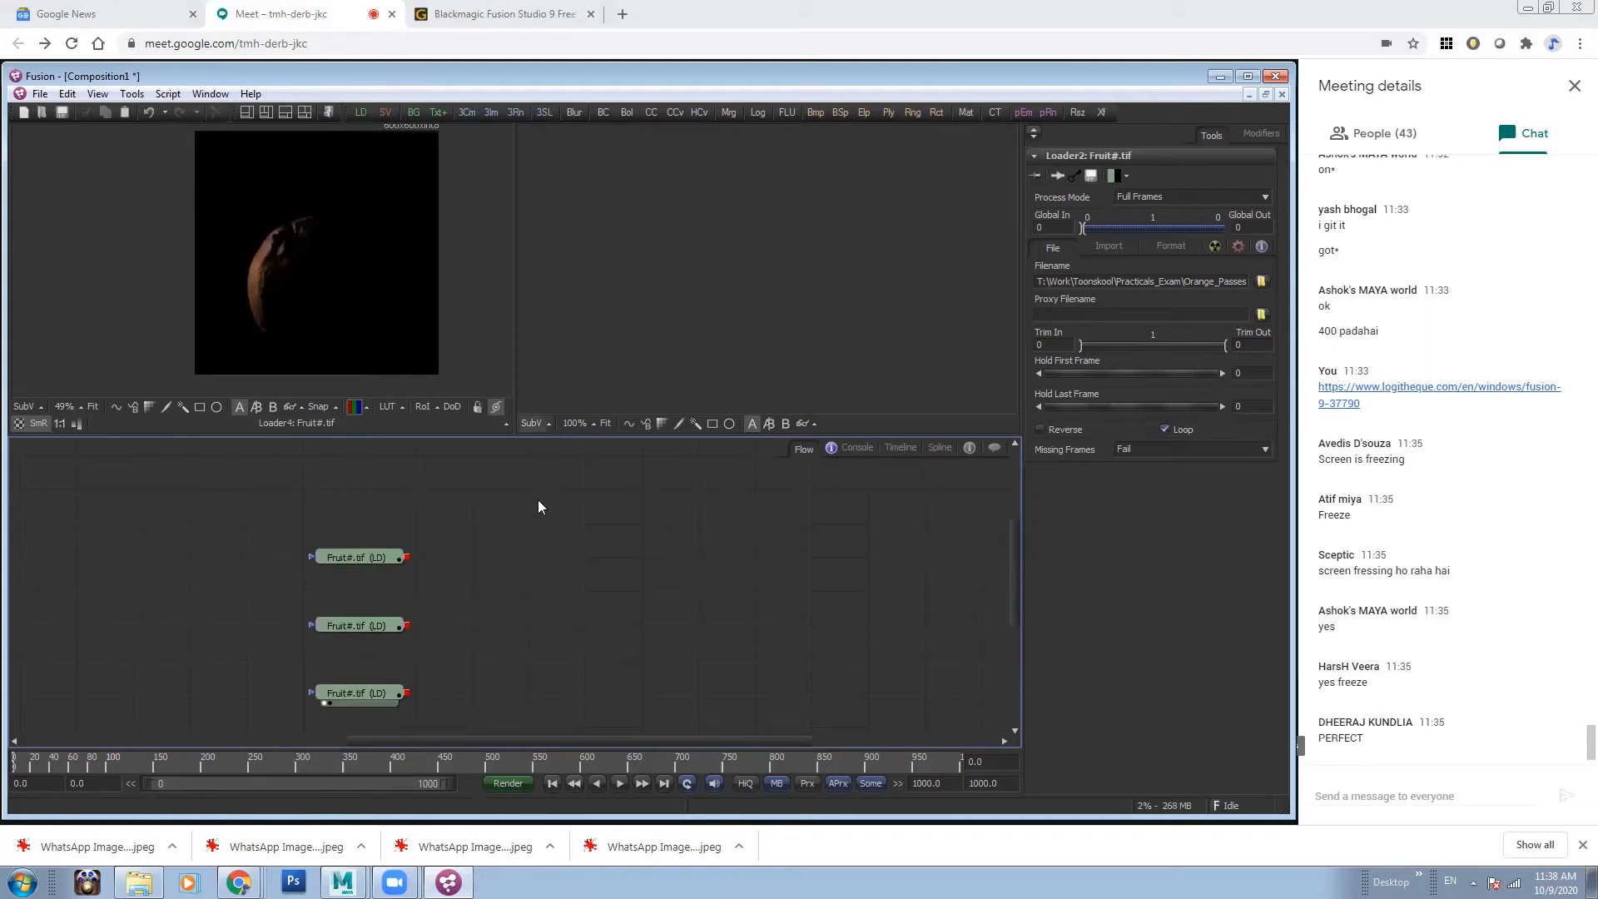
drag(353, 556, 333, 296)
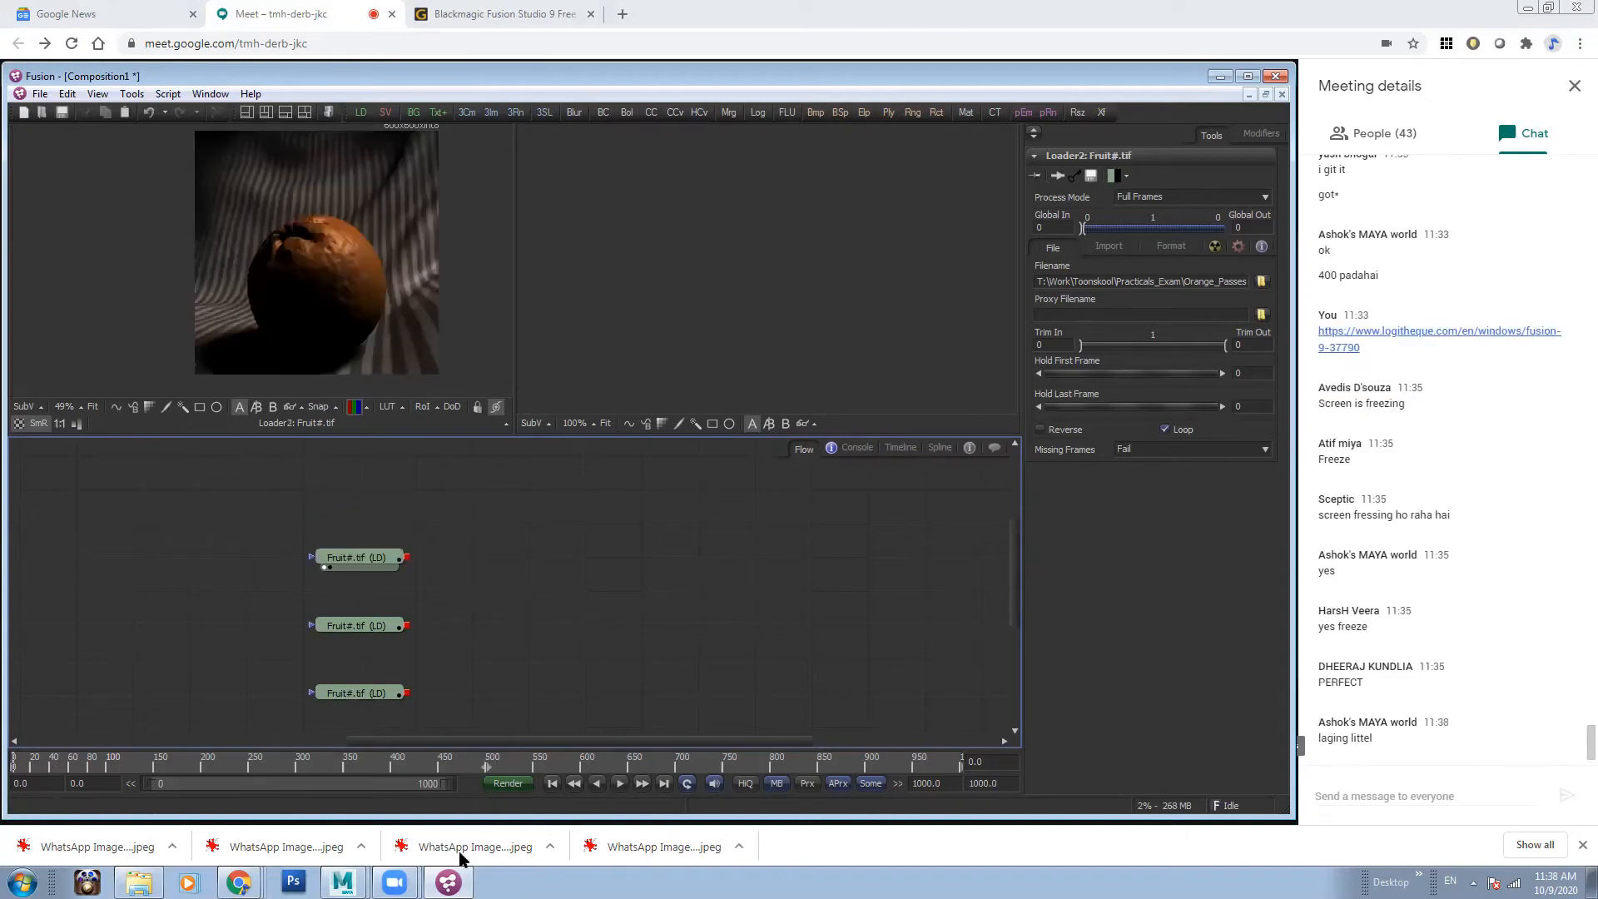
- Close the Chrome window with the compositing layers search and switch to the Google Meet window
click(343, 882)
mouse_move(239, 882)
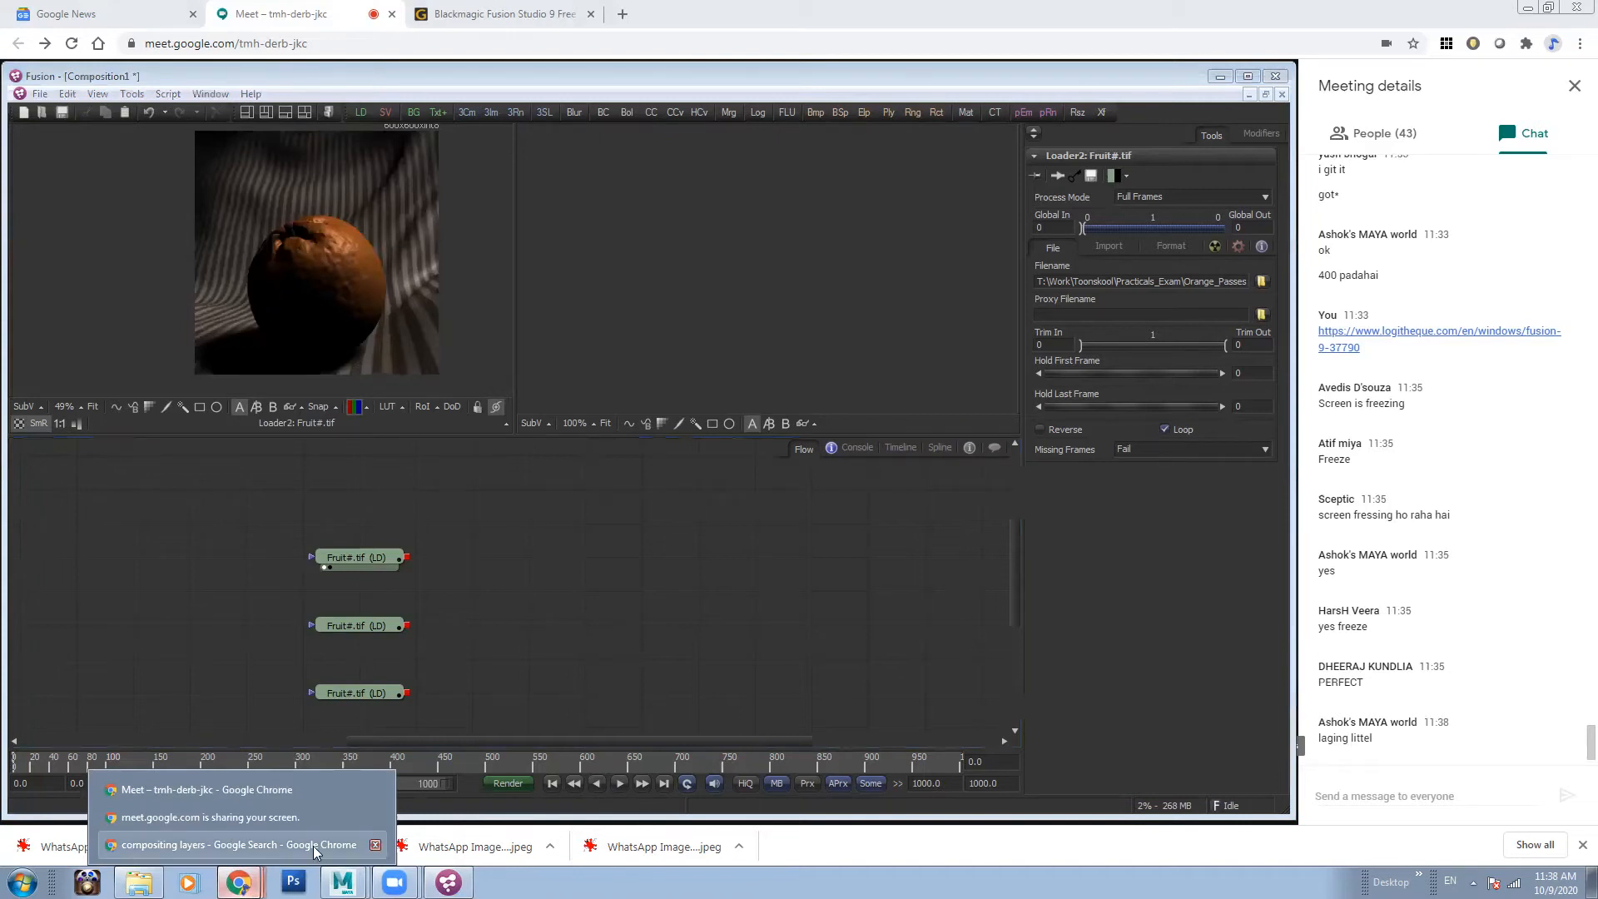
click(375, 844)
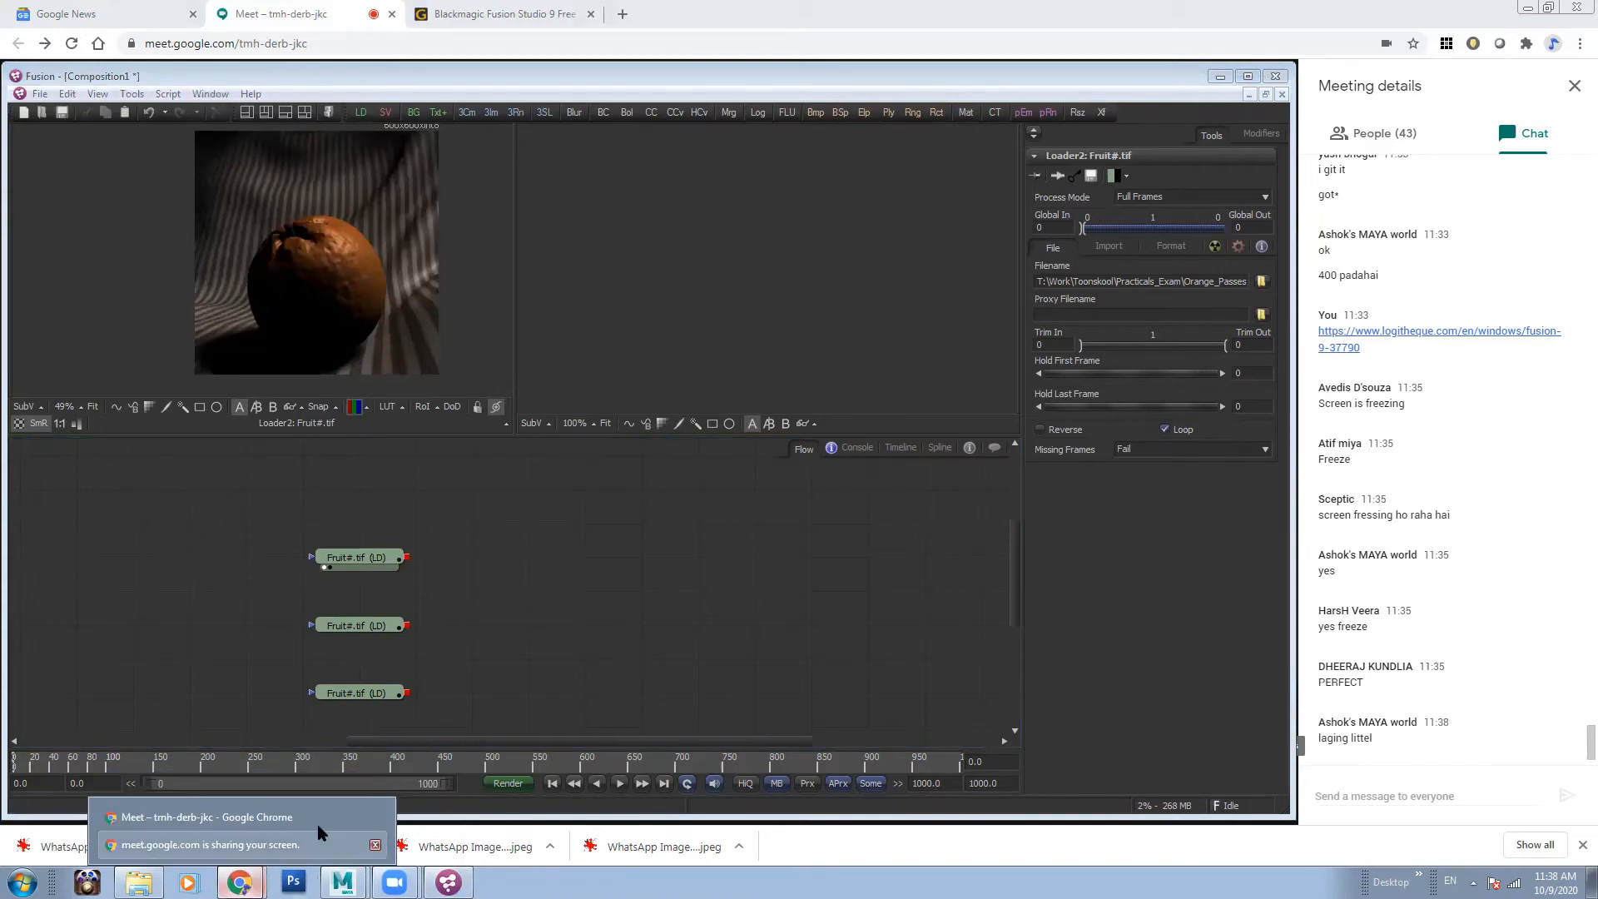
click(349, 818)
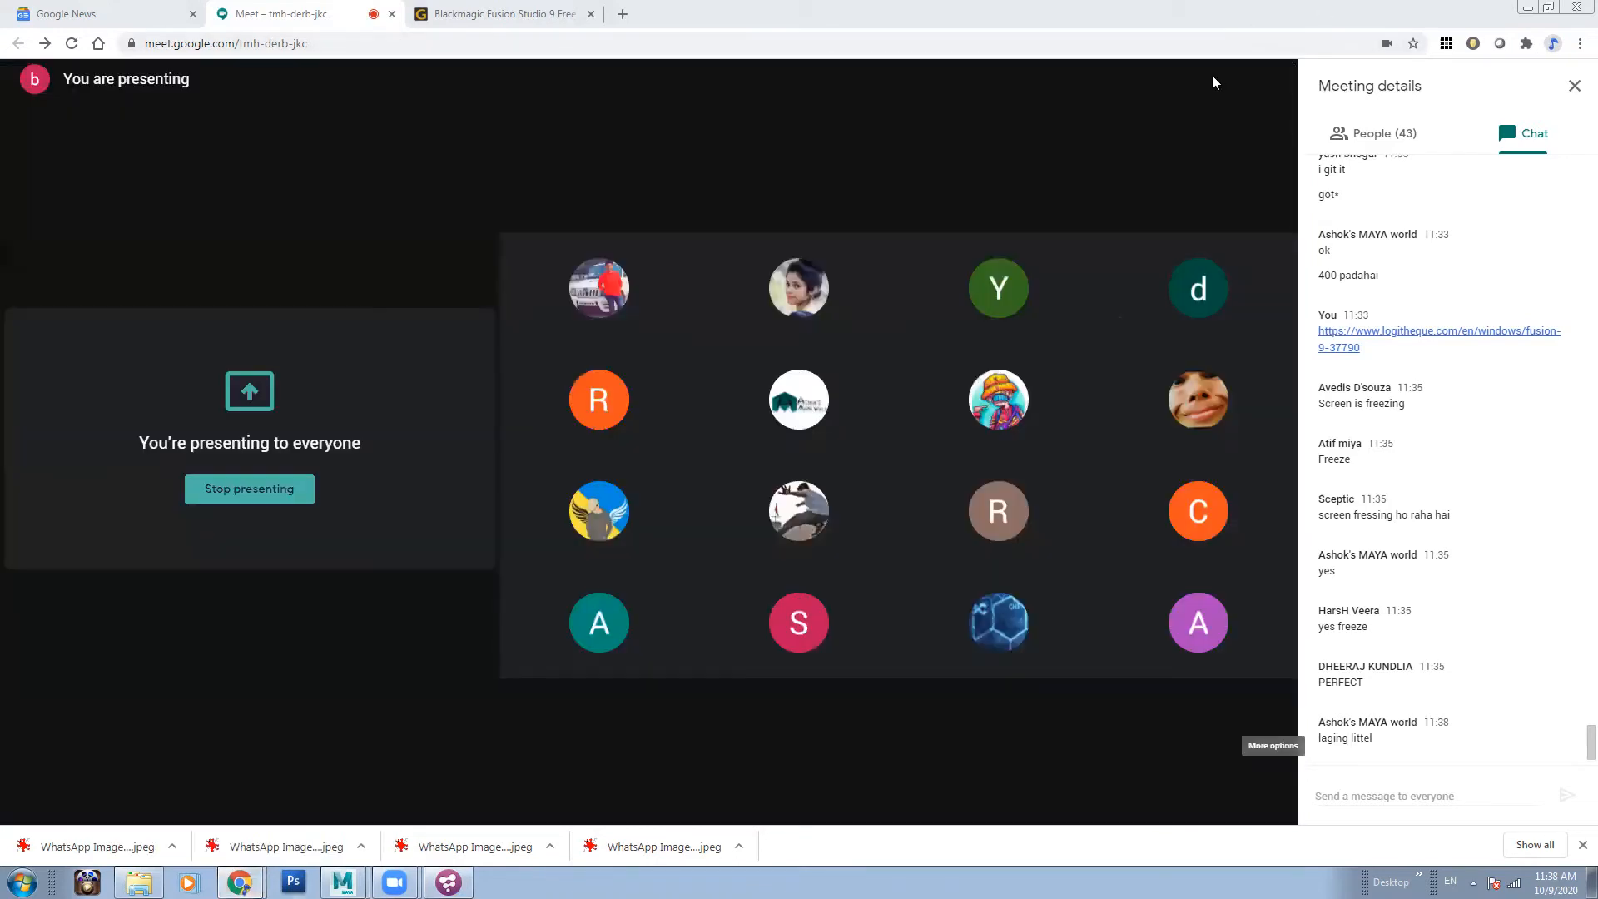
- Stop the current Meet presentation and start presenting the Fusion - [Composition1 *] window instead
click(1196, 792)
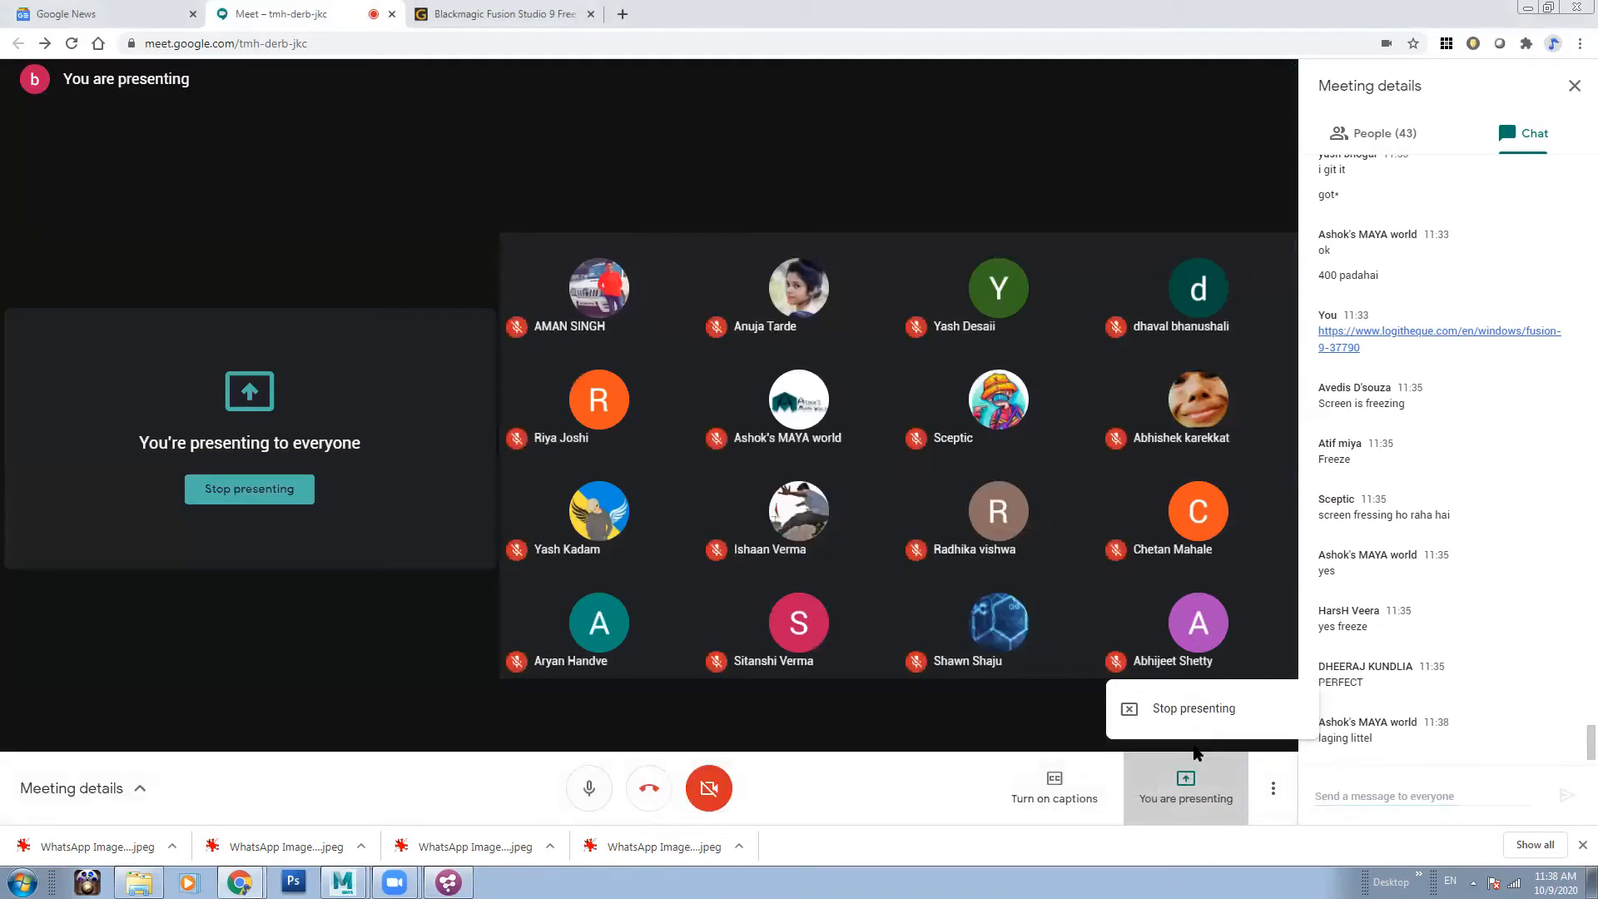
click(1187, 714)
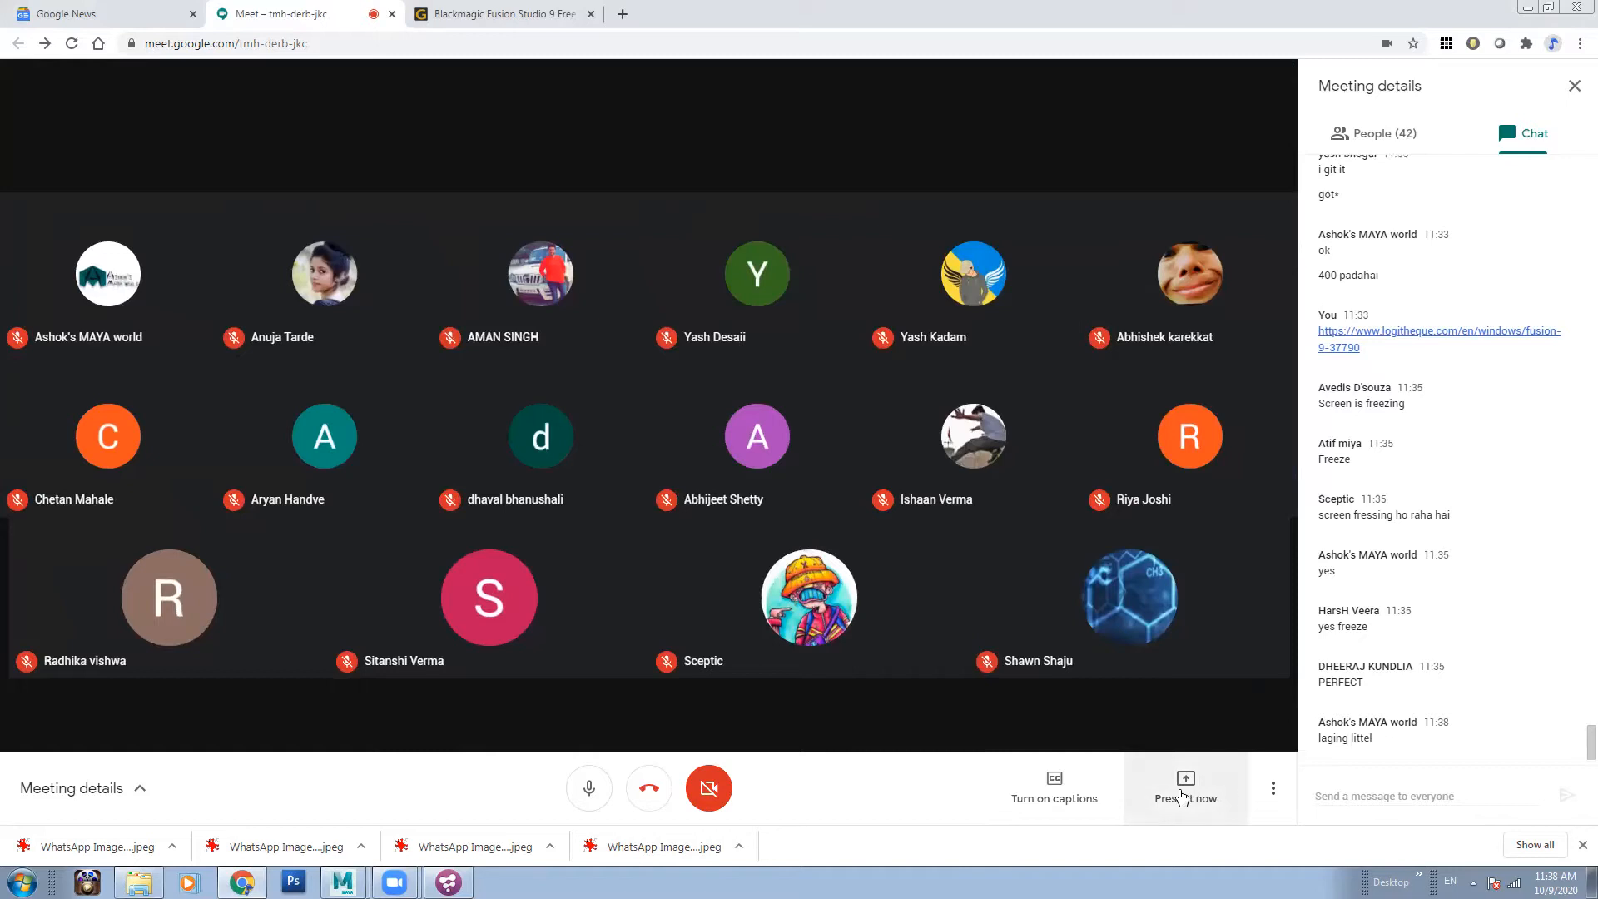
click(1183, 796)
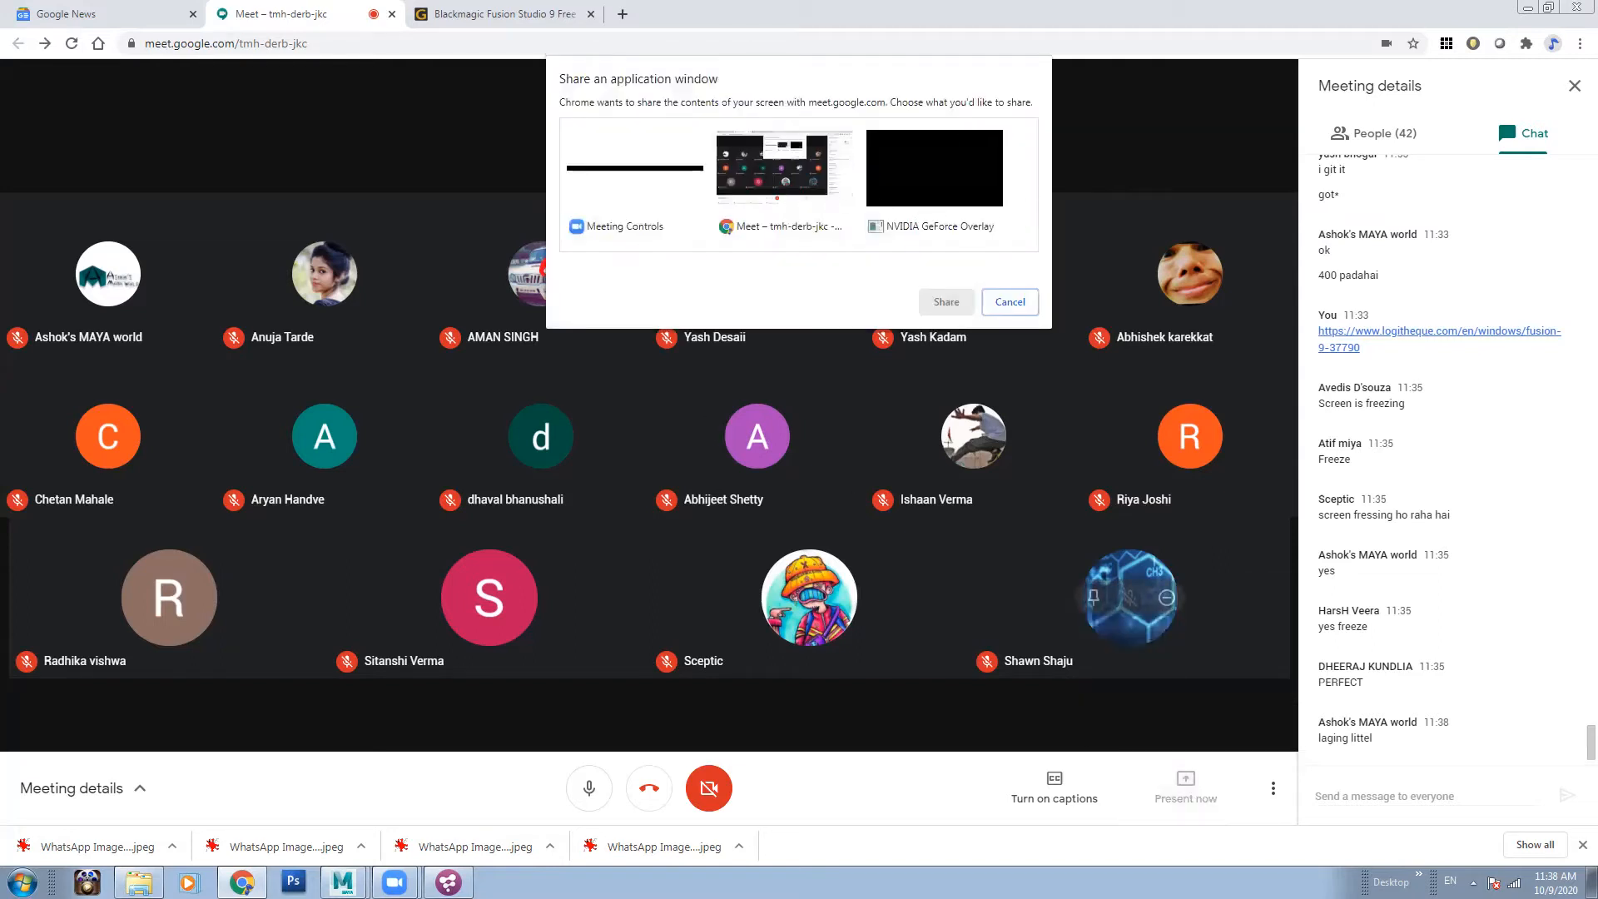
click(449, 882)
click(448, 882)
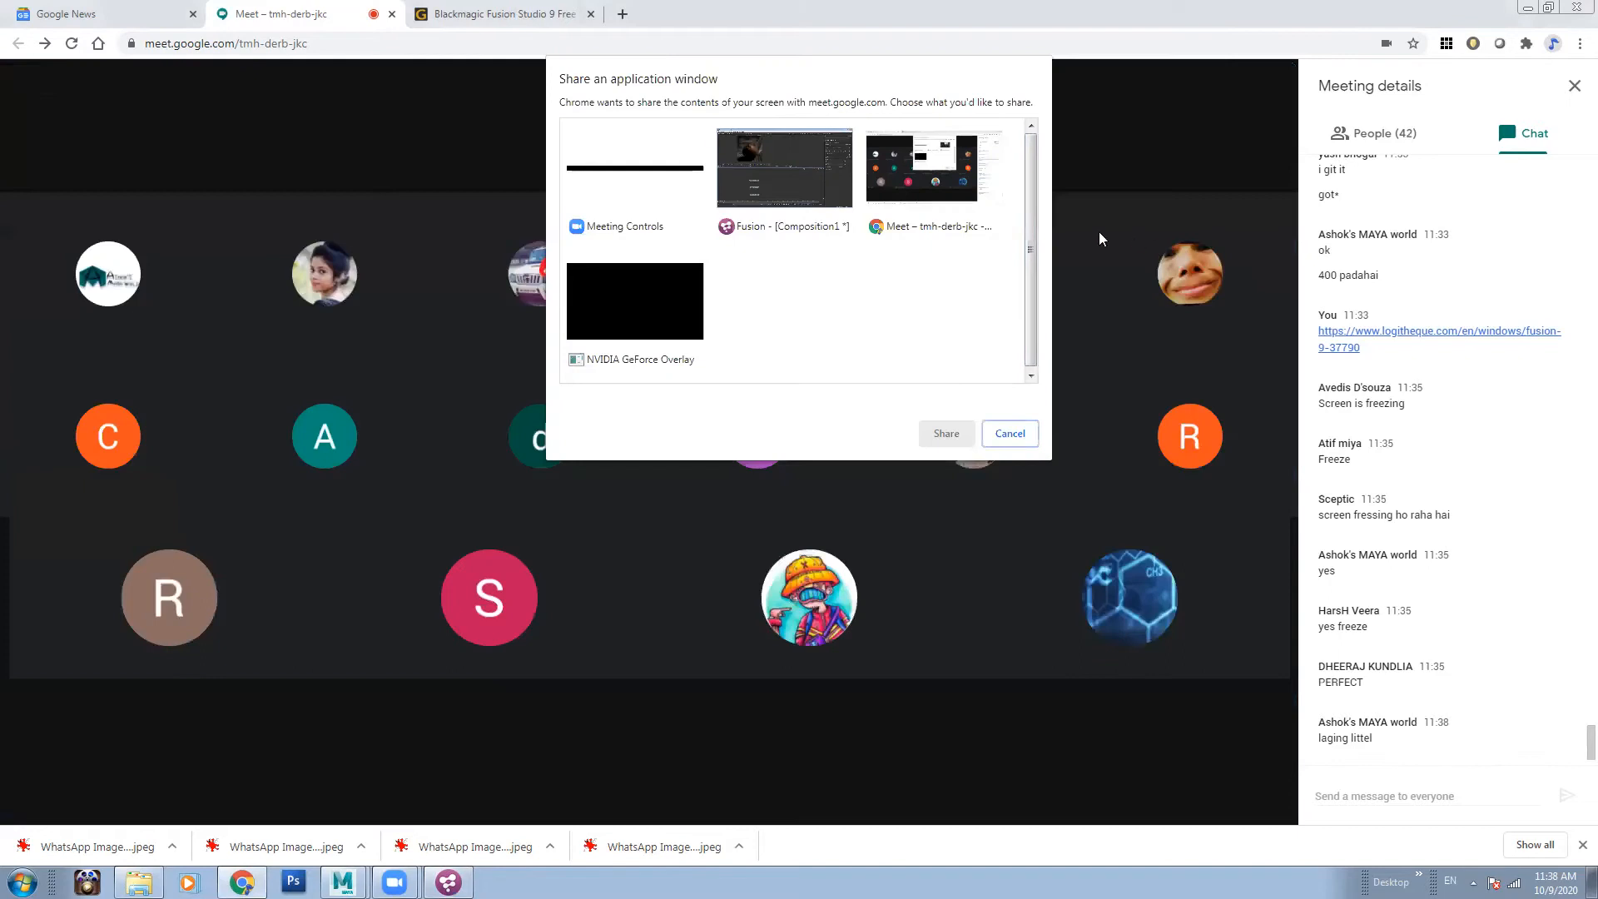
click(448, 882)
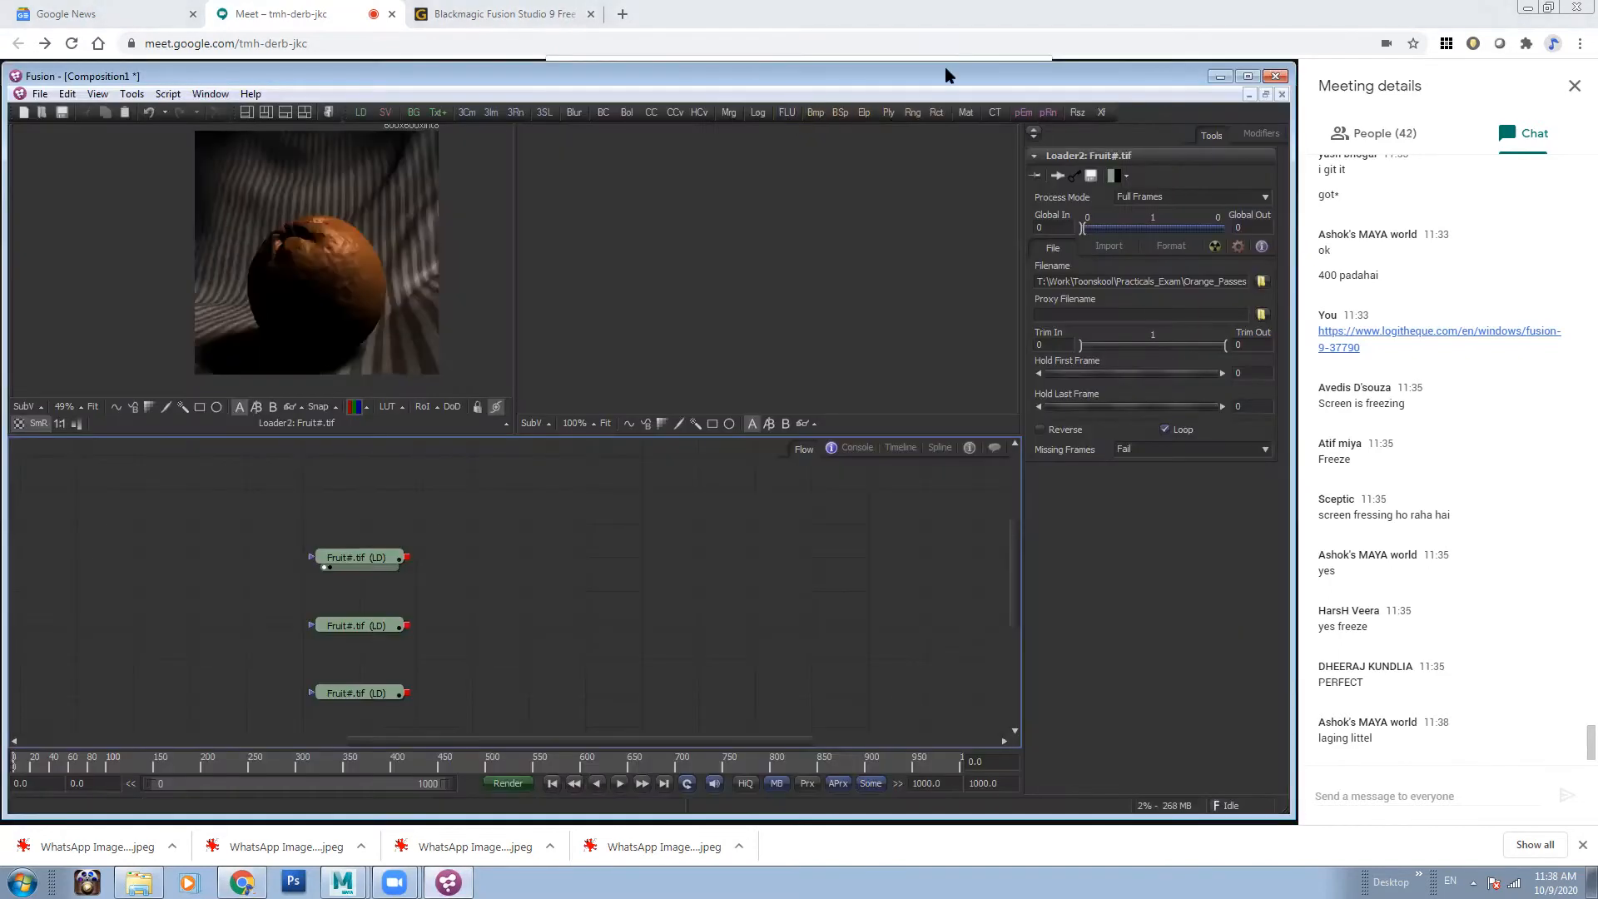
drag(610, 75, 642, 337)
click(780, 163)
click(928, 436)
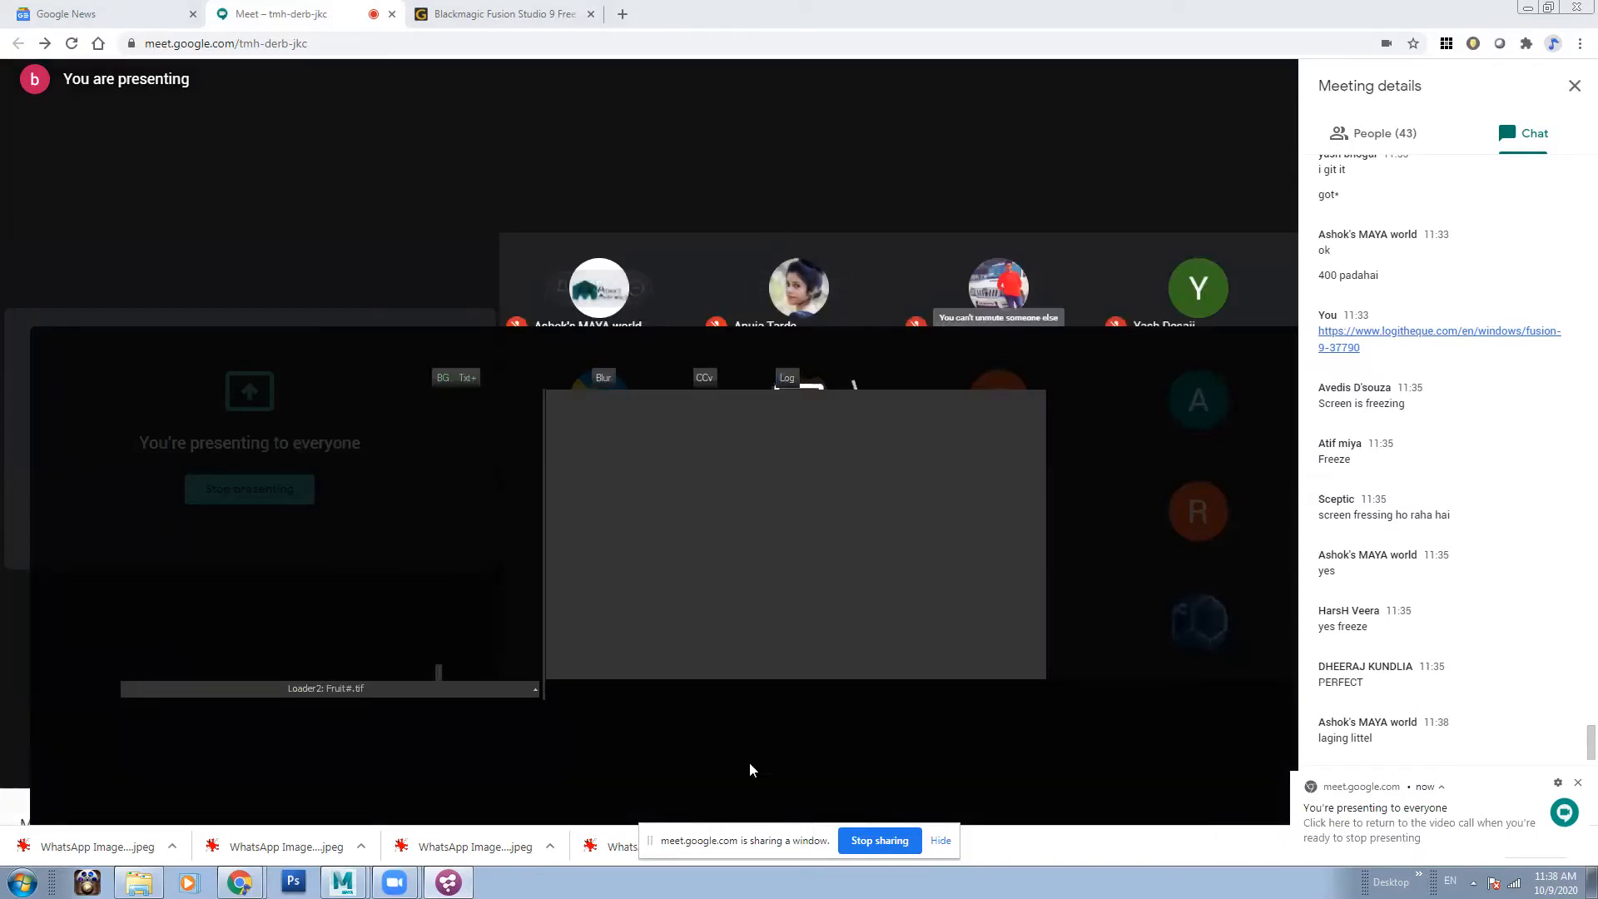
- Minimize the Meet window, restore the Fusion window and move it back up to the upper part of the desktop
click(1529, 7)
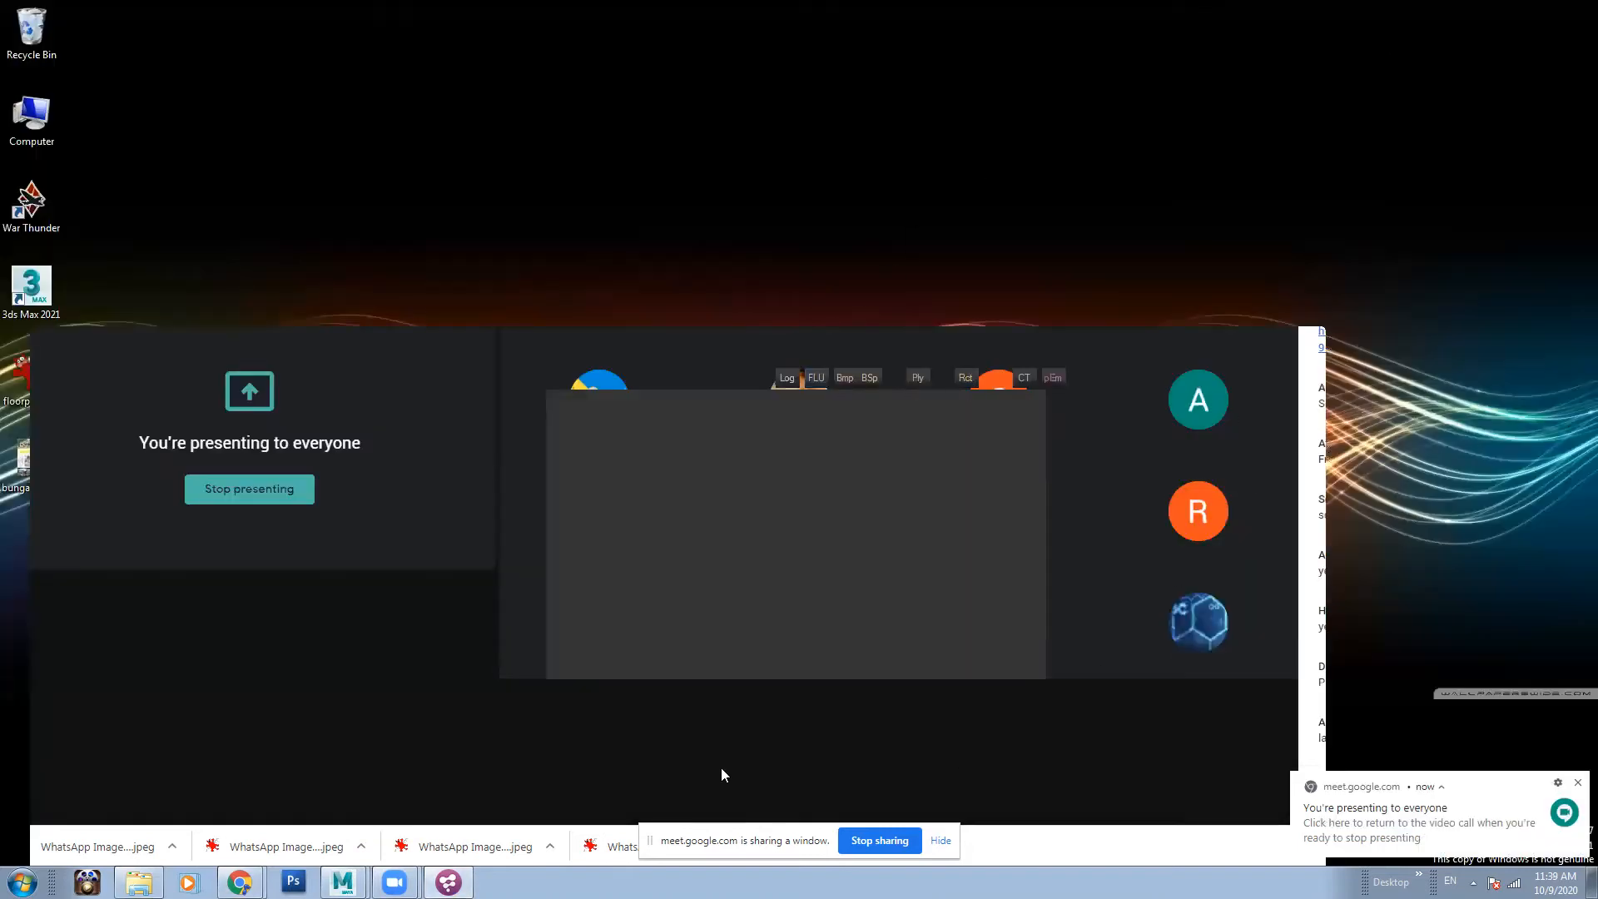
click(447, 882)
click(447, 883)
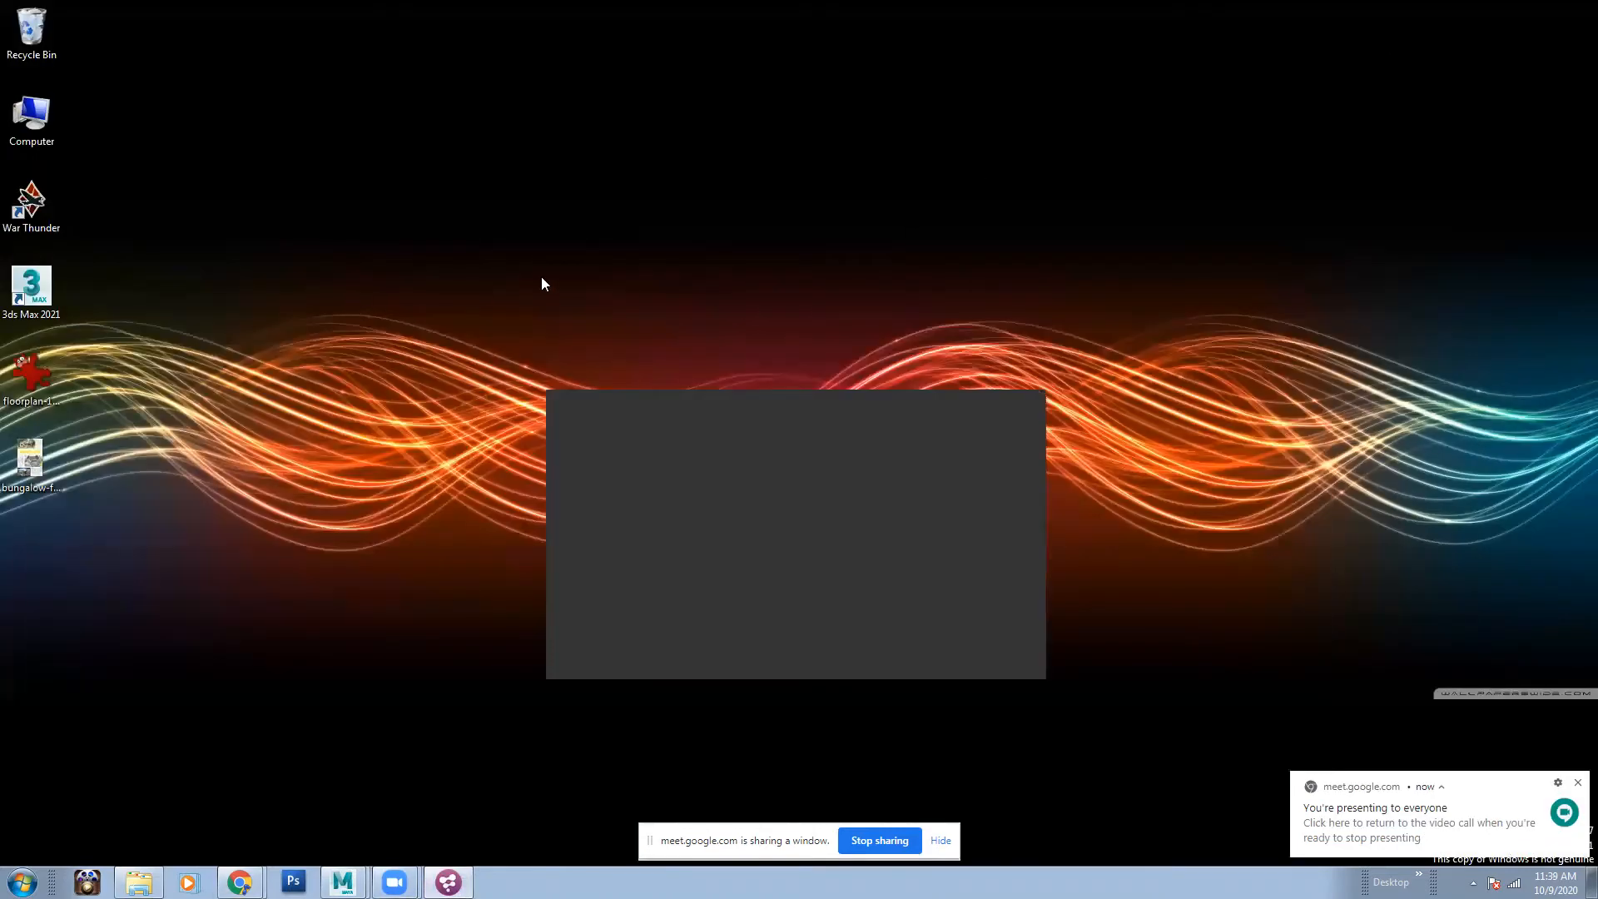
drag(544, 272, 548, 174)
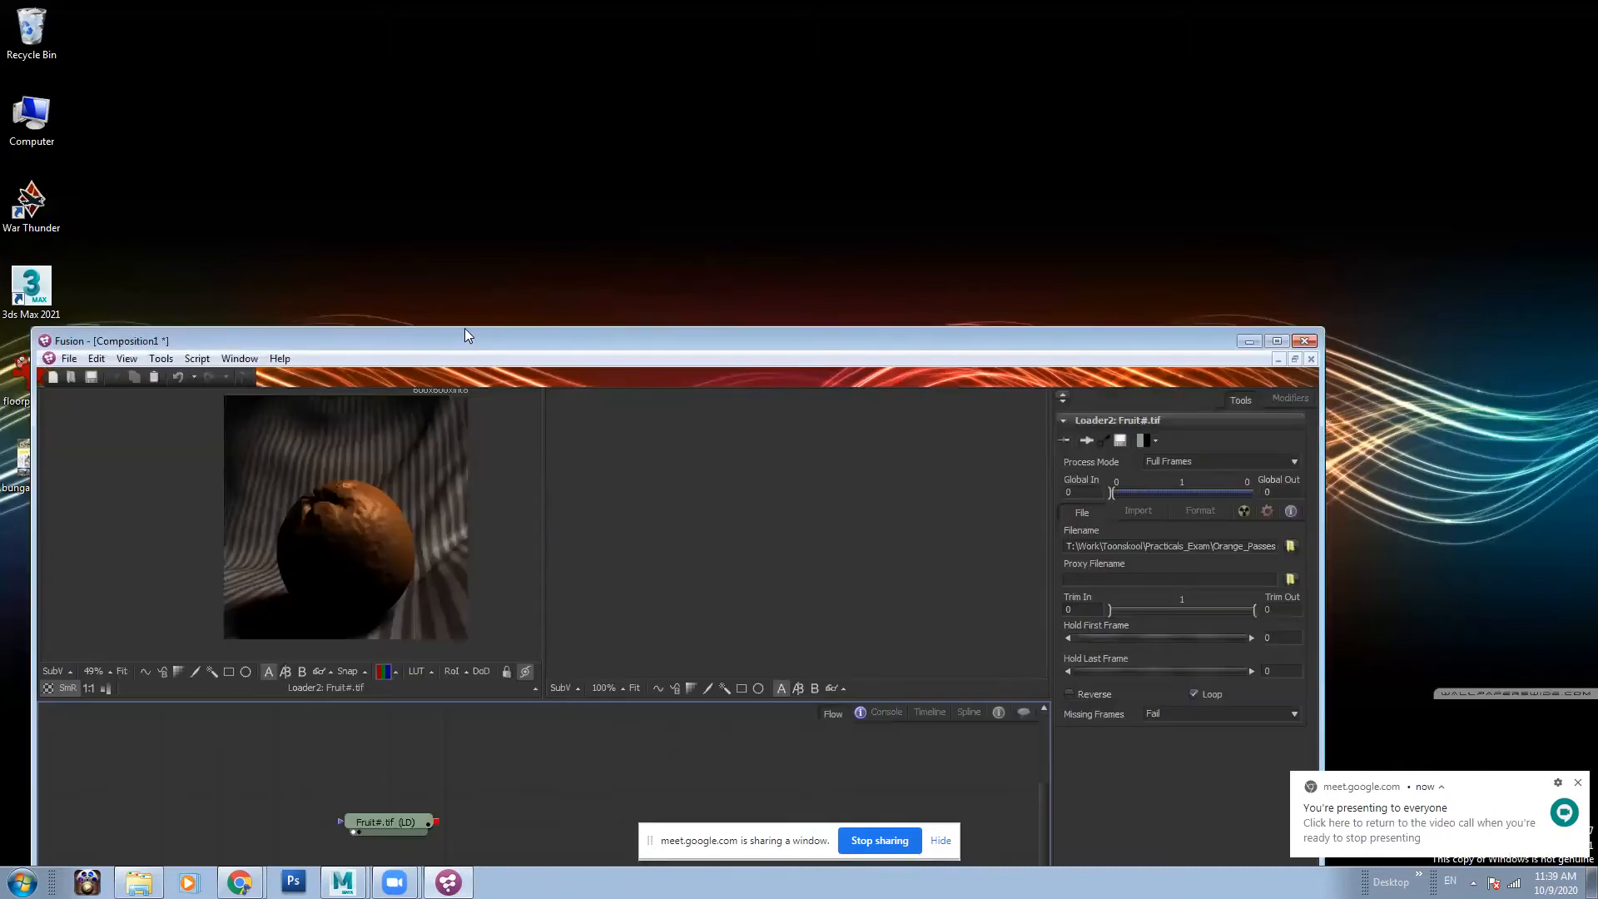
drag(464, 330, 439, 66)
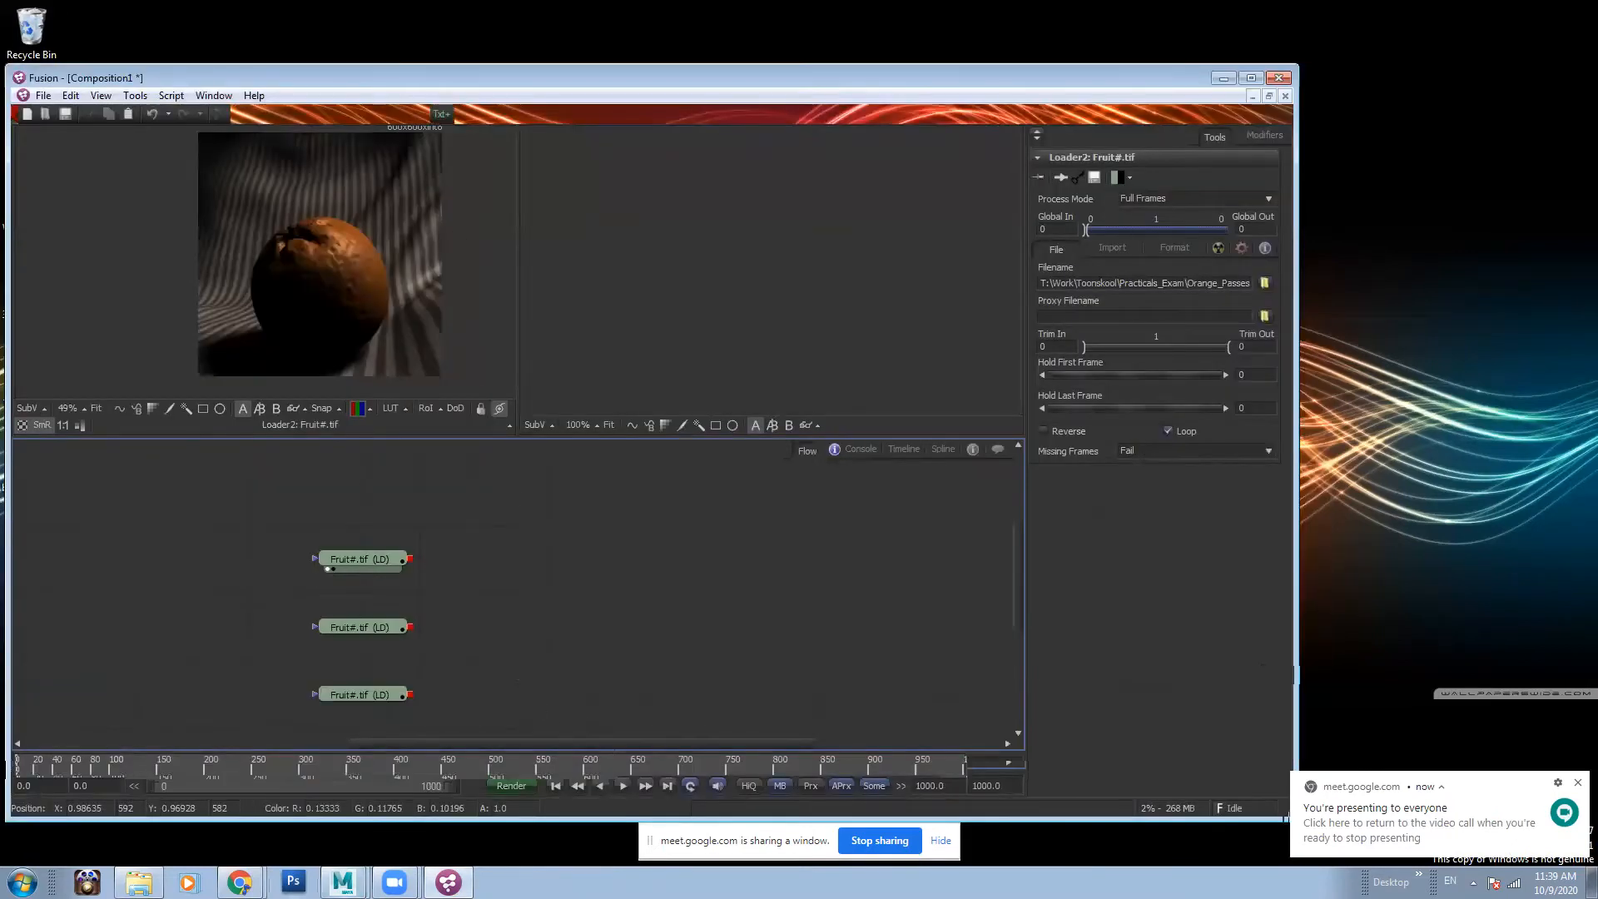
- Bring the Meet window up behind the Fusion window and dismiss the presenting notification
mouse_move(239, 882)
click(220, 819)
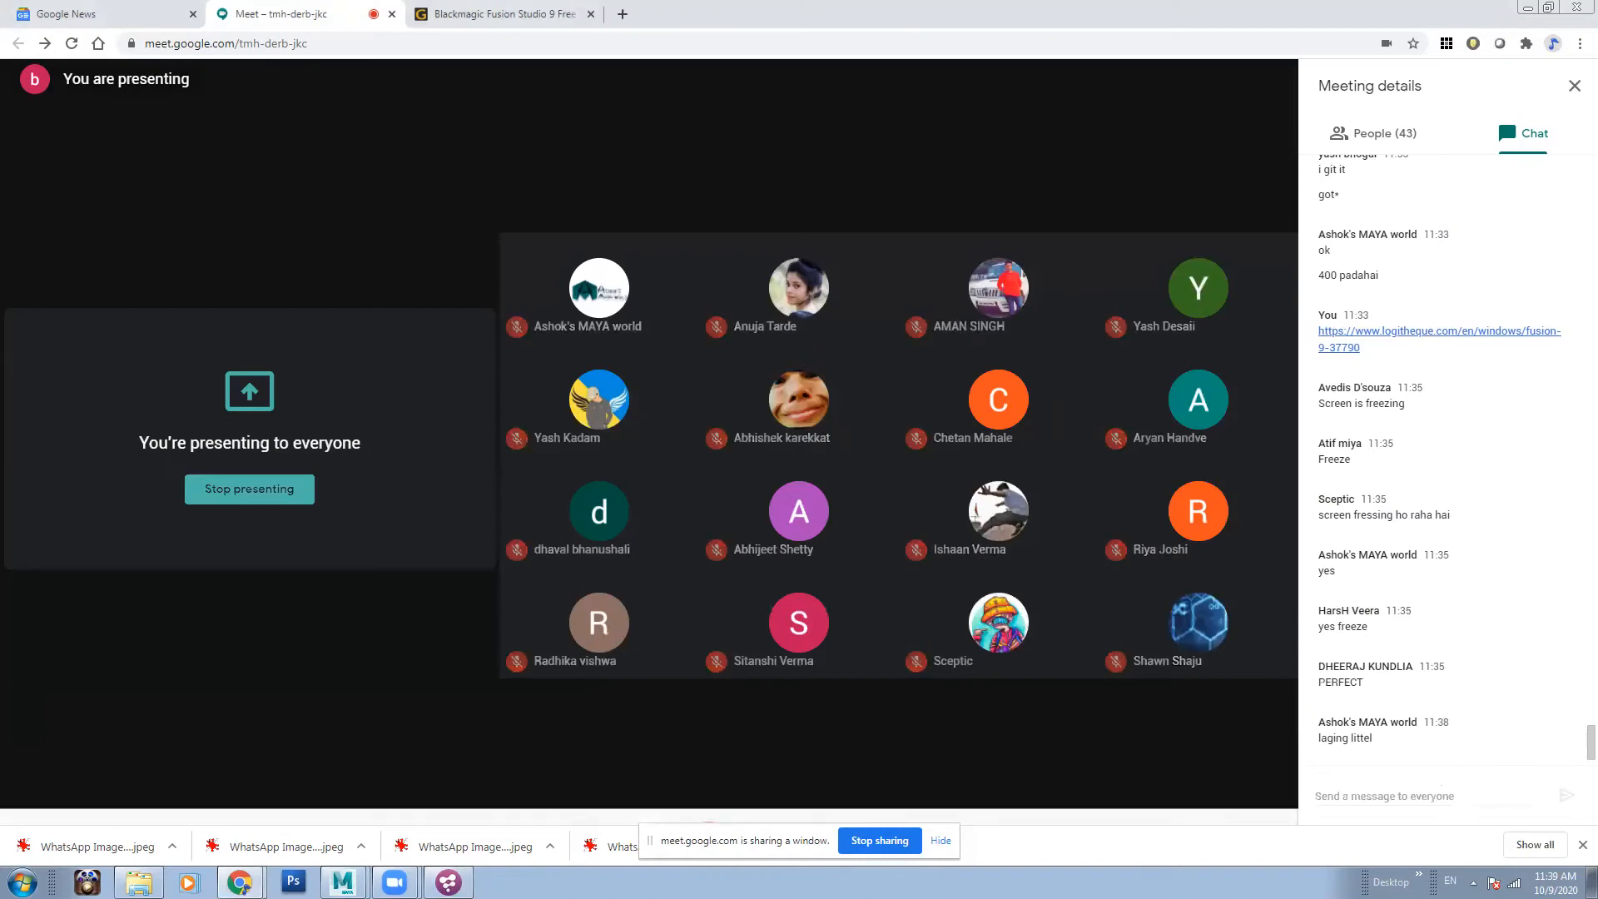
click(450, 882)
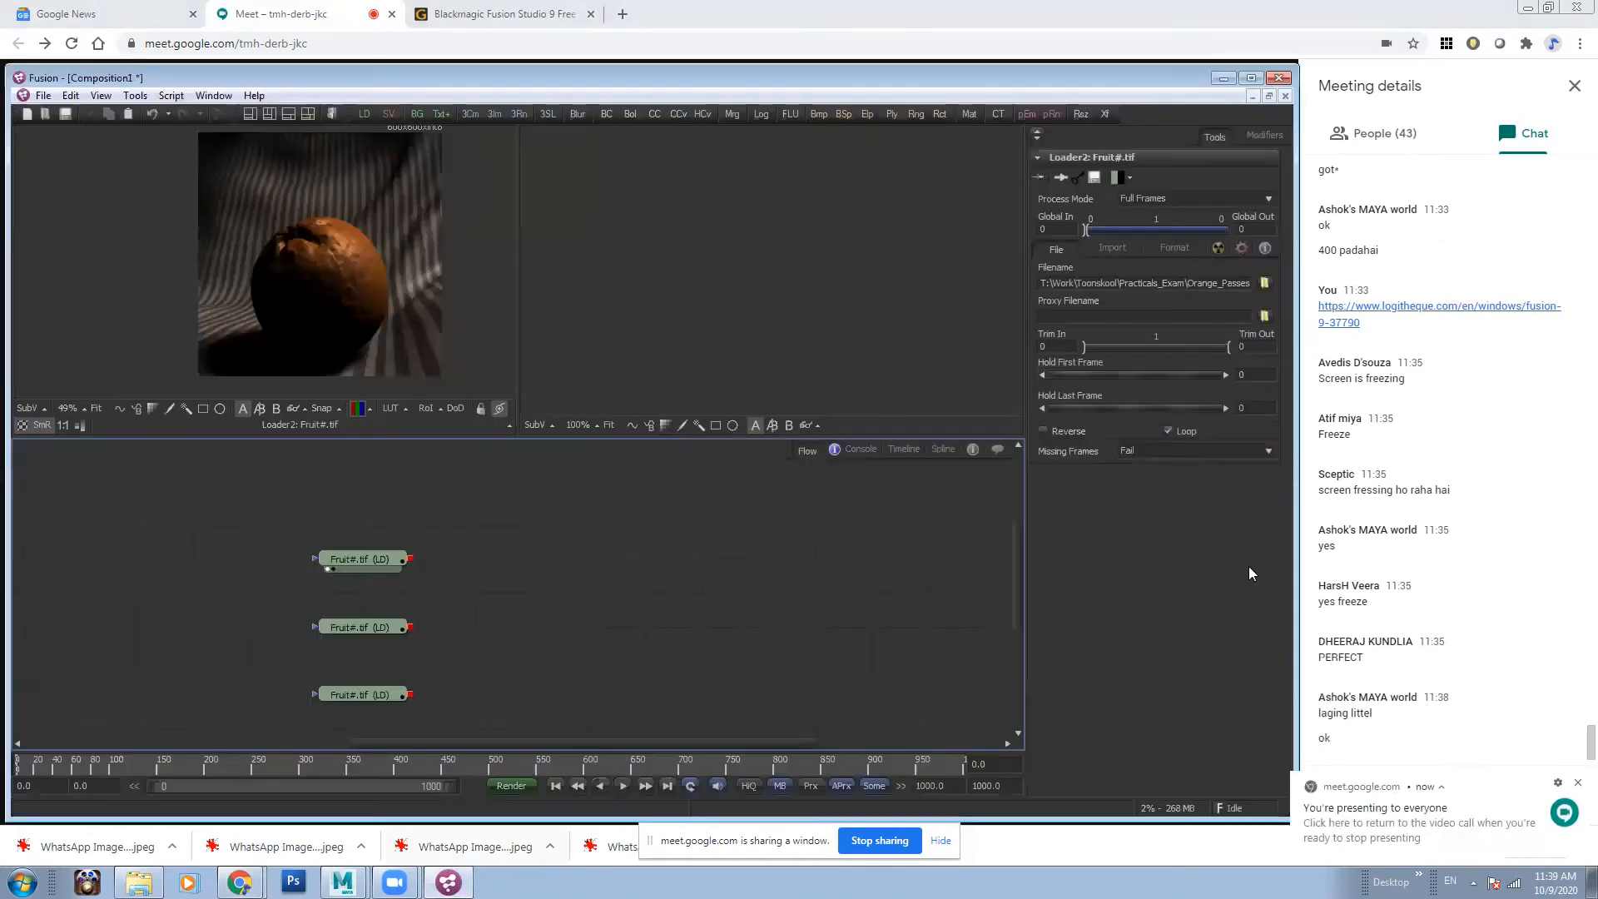
click(1575, 786)
- Move the three Fruit loader nodes around to new positions in the flow
drag(436, 531, 391, 473)
drag(397, 594, 417, 550)
drag(408, 588, 376, 656)
drag(351, 558, 318, 561)
drag(507, 556, 480, 600)
click(368, 533)
drag(352, 450, 350, 442)
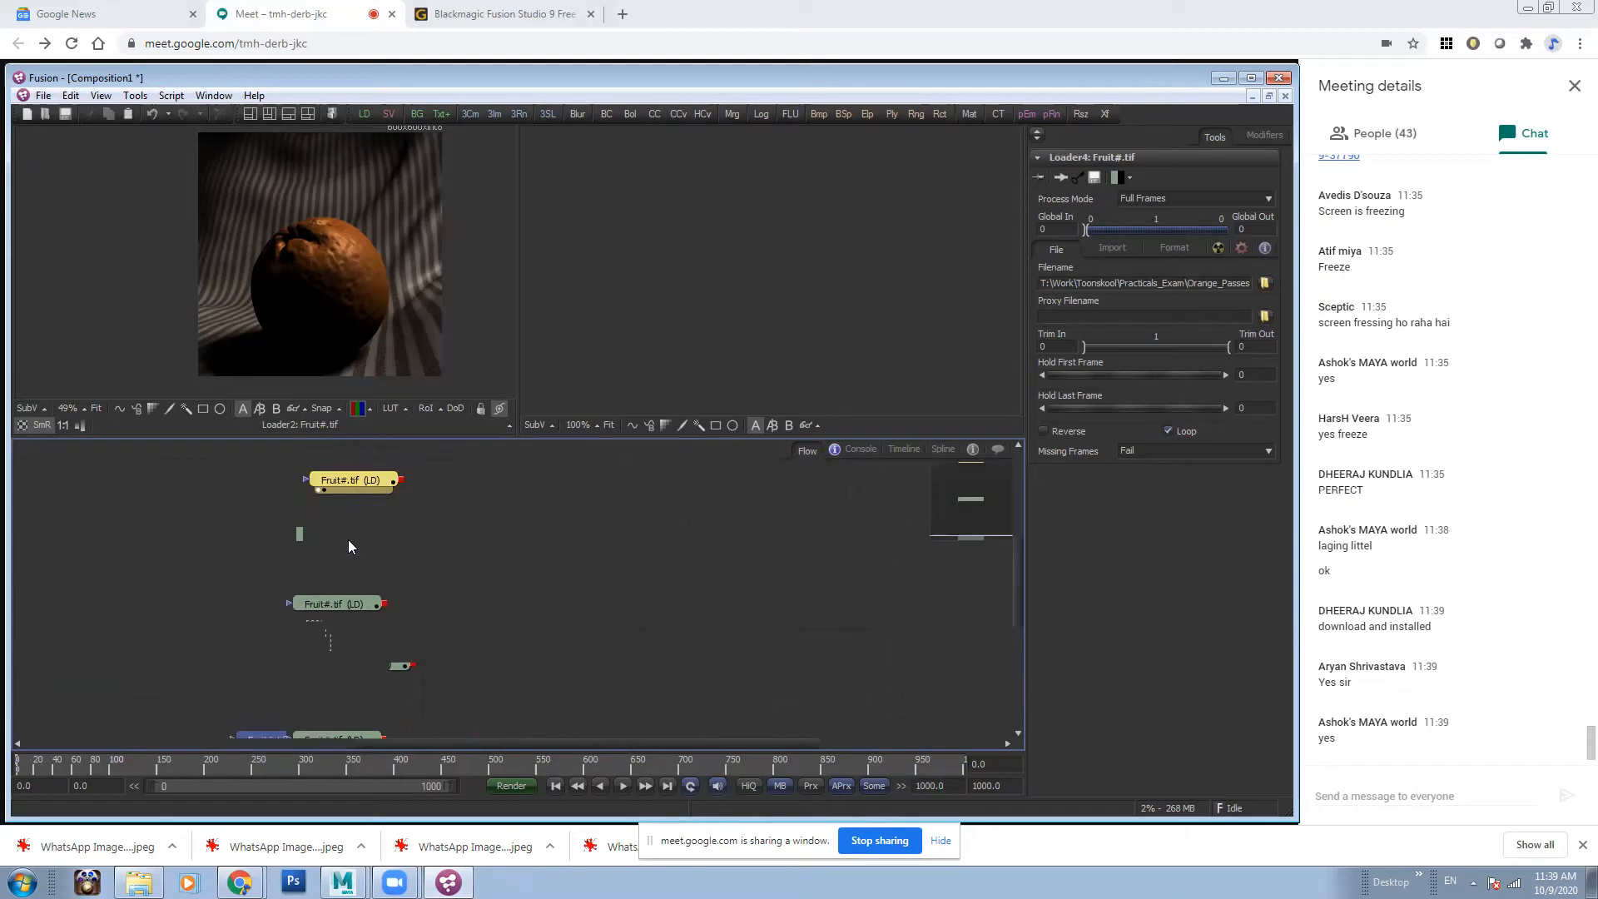
- Line up the three Fruit loader nodes in an evenly spaced vertical column in the flow
drag(348, 604, 363, 542)
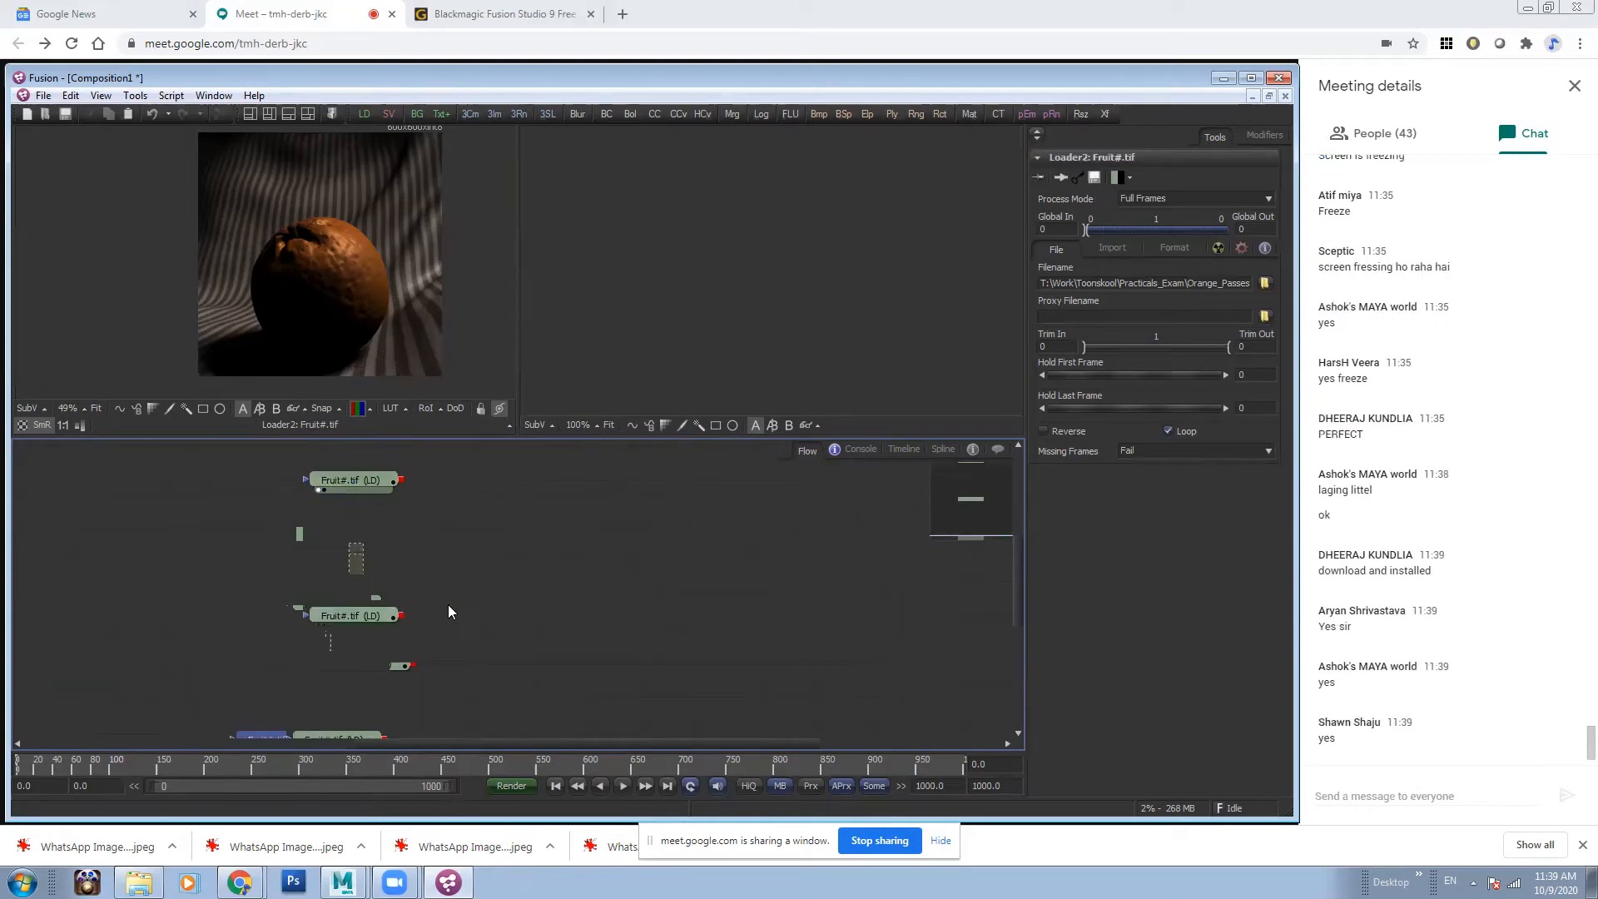
scroll(616, 595, down, 4)
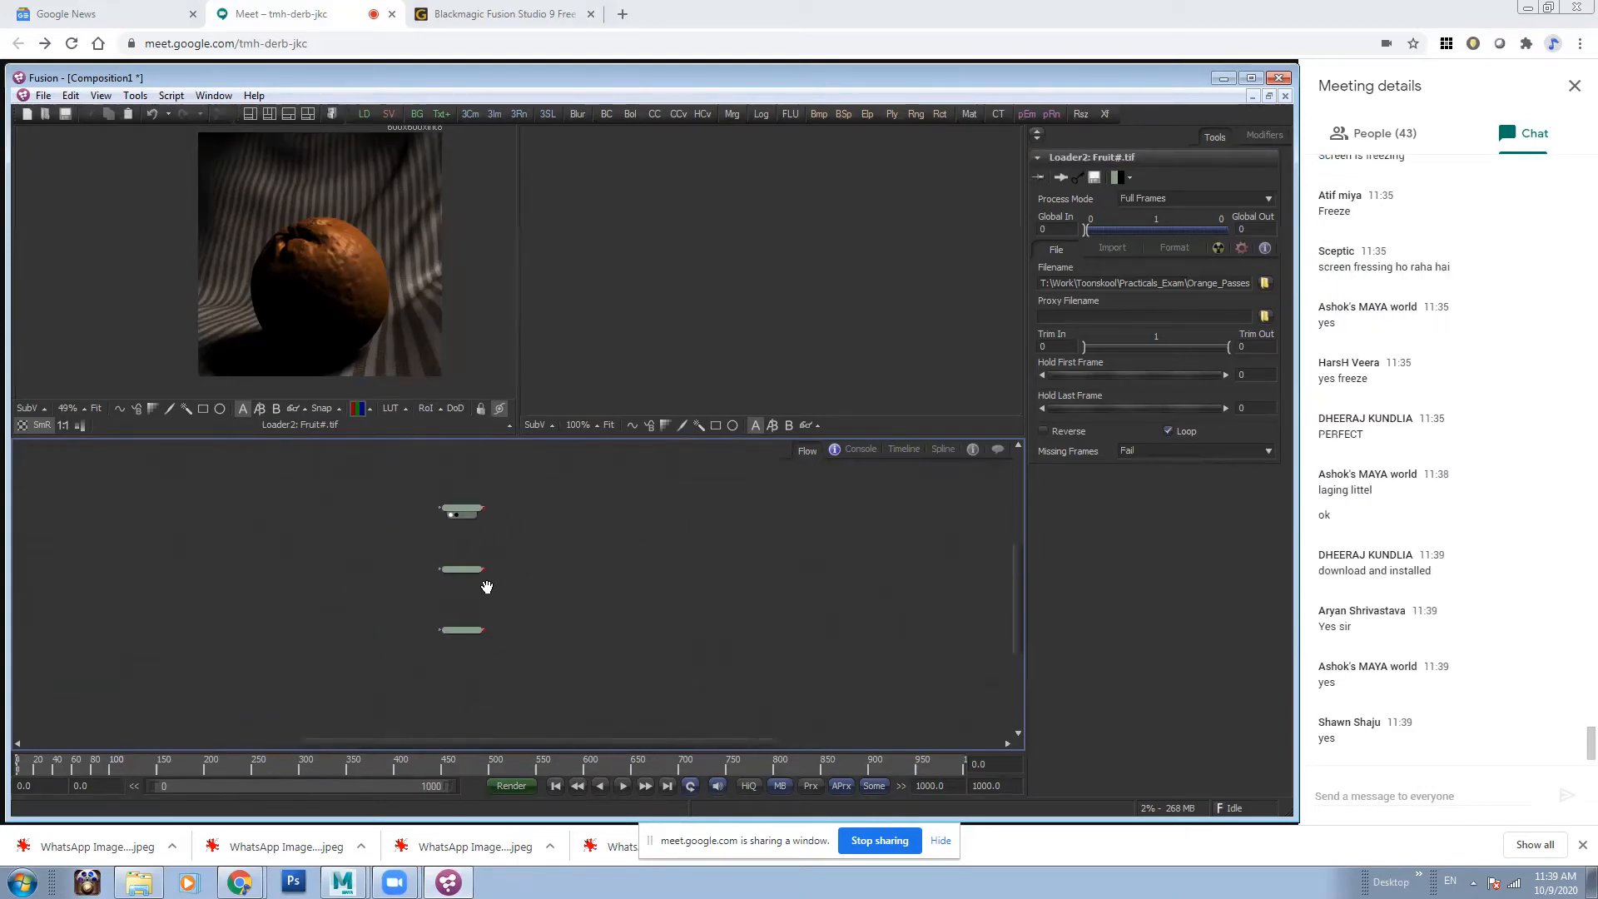
scroll(482, 588, up, 4)
drag(381, 575, 382, 546)
drag(364, 694, 366, 641)
drag(494, 573, 489, 663)
scroll(488, 663, down, 3)
drag(641, 682, 477, 615)
scroll(480, 619, up, 4)
scroll(501, 639, down, 3)
mouse_move(377, 572)
mouse_down()
mouse_move(411, 615)
mouse_move(362, 594)
mouse_up()
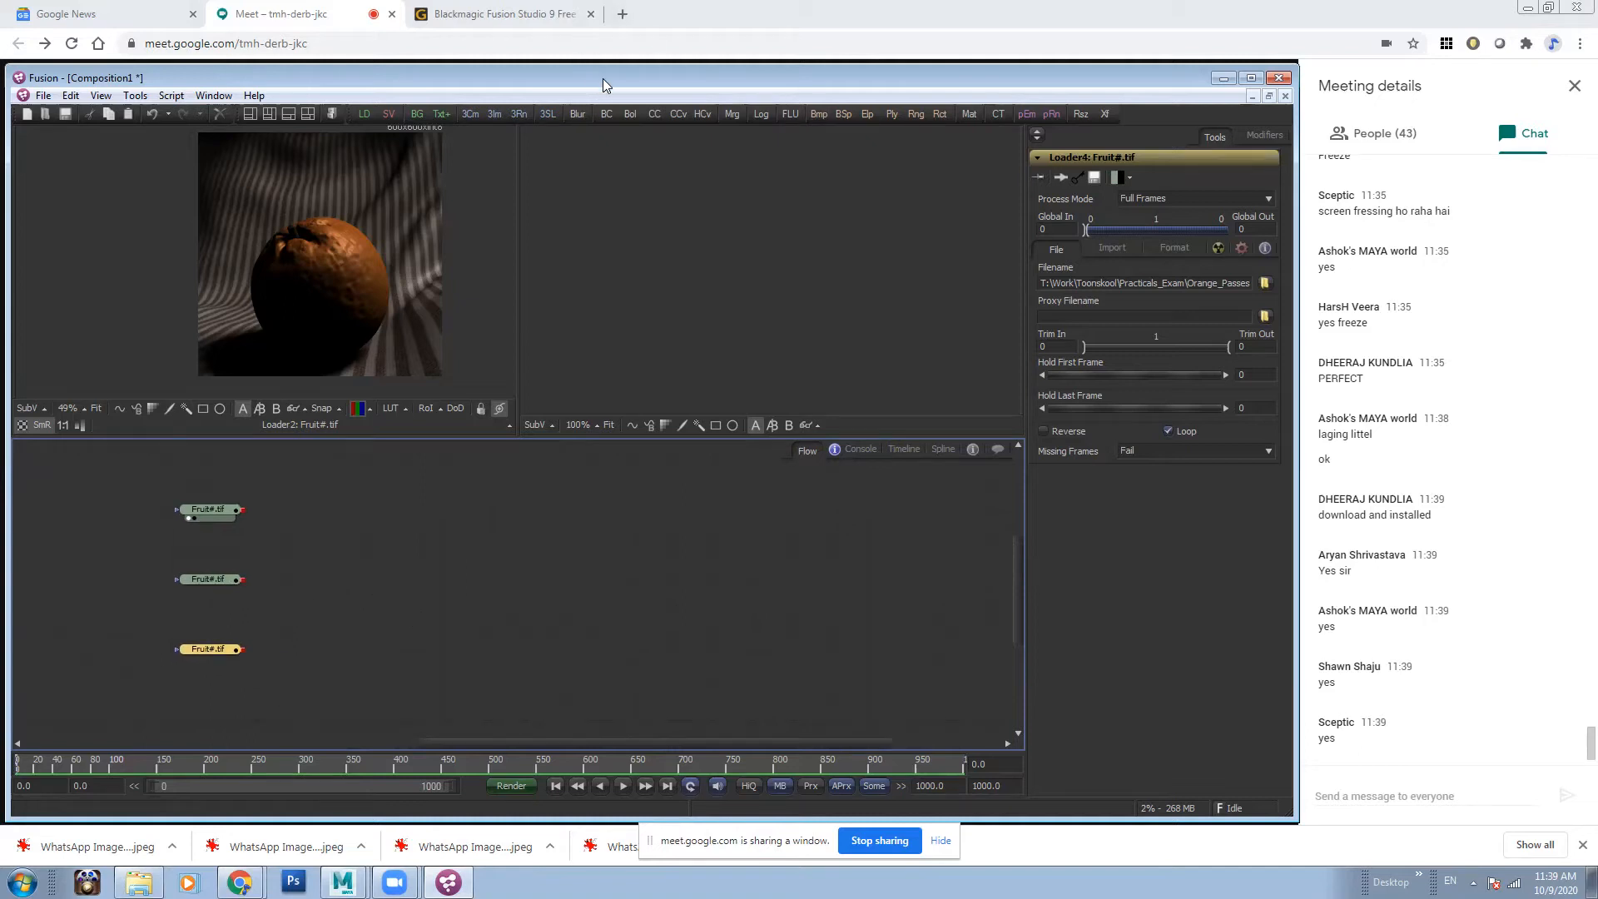
- Reposition the Fusion window over the Meet window and reduce its width and height
drag(606, 85, 633, 121)
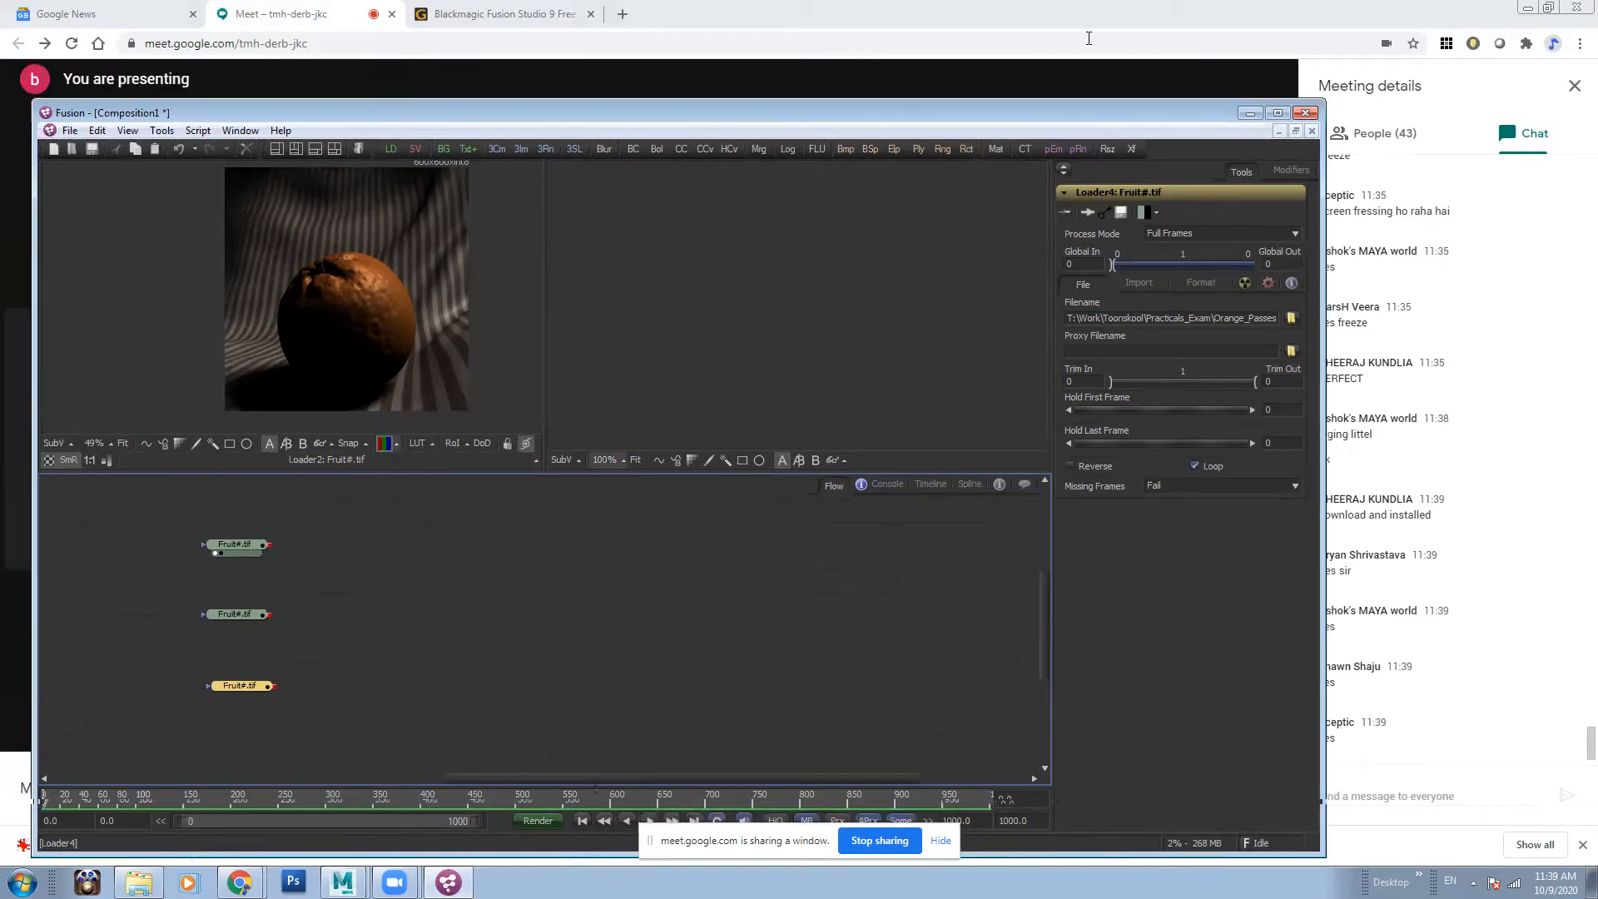
drag(1068, 106, 1026, 80)
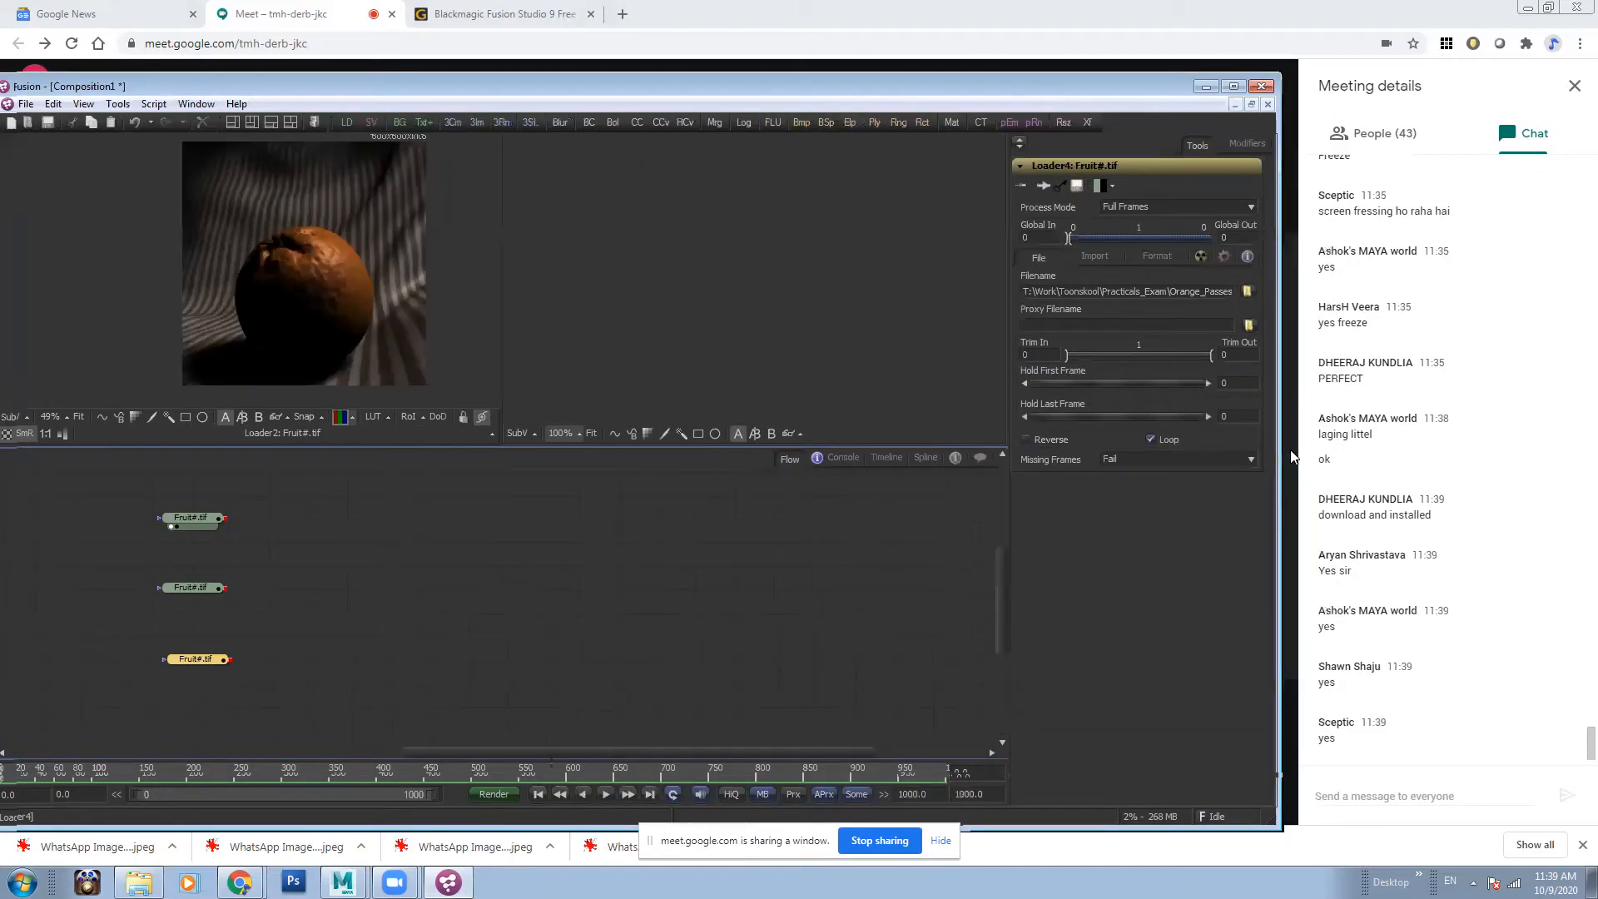
drag(1277, 438, 1228, 438)
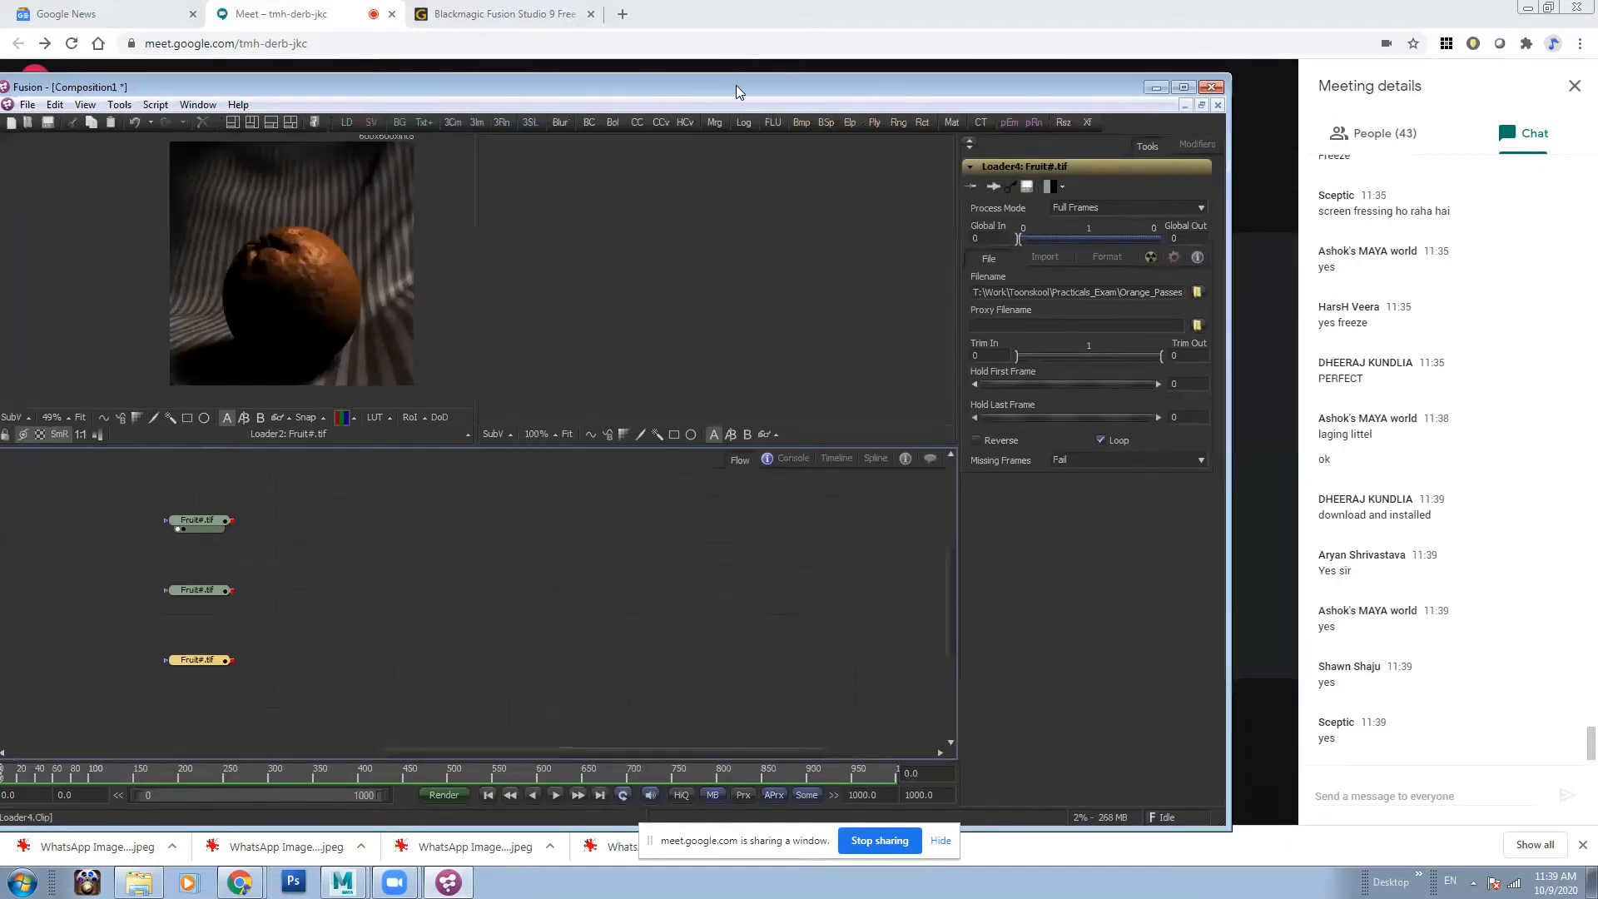
drag(735, 85, 757, 76)
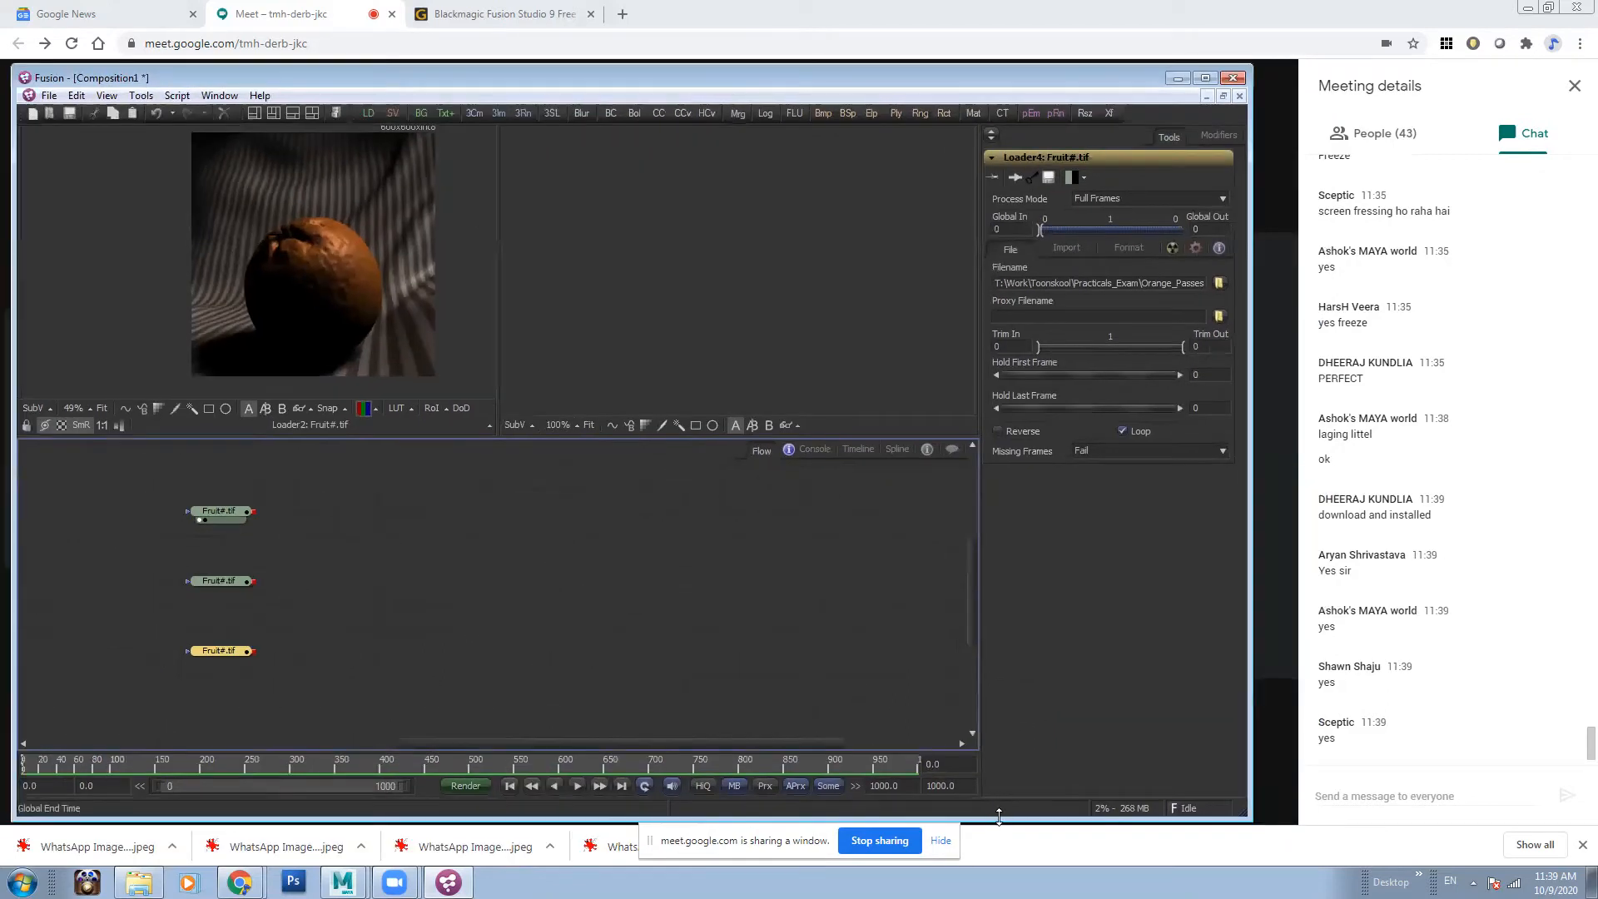
drag(998, 816, 998, 796)
drag(324, 560, 371, 504)
click(471, 484)
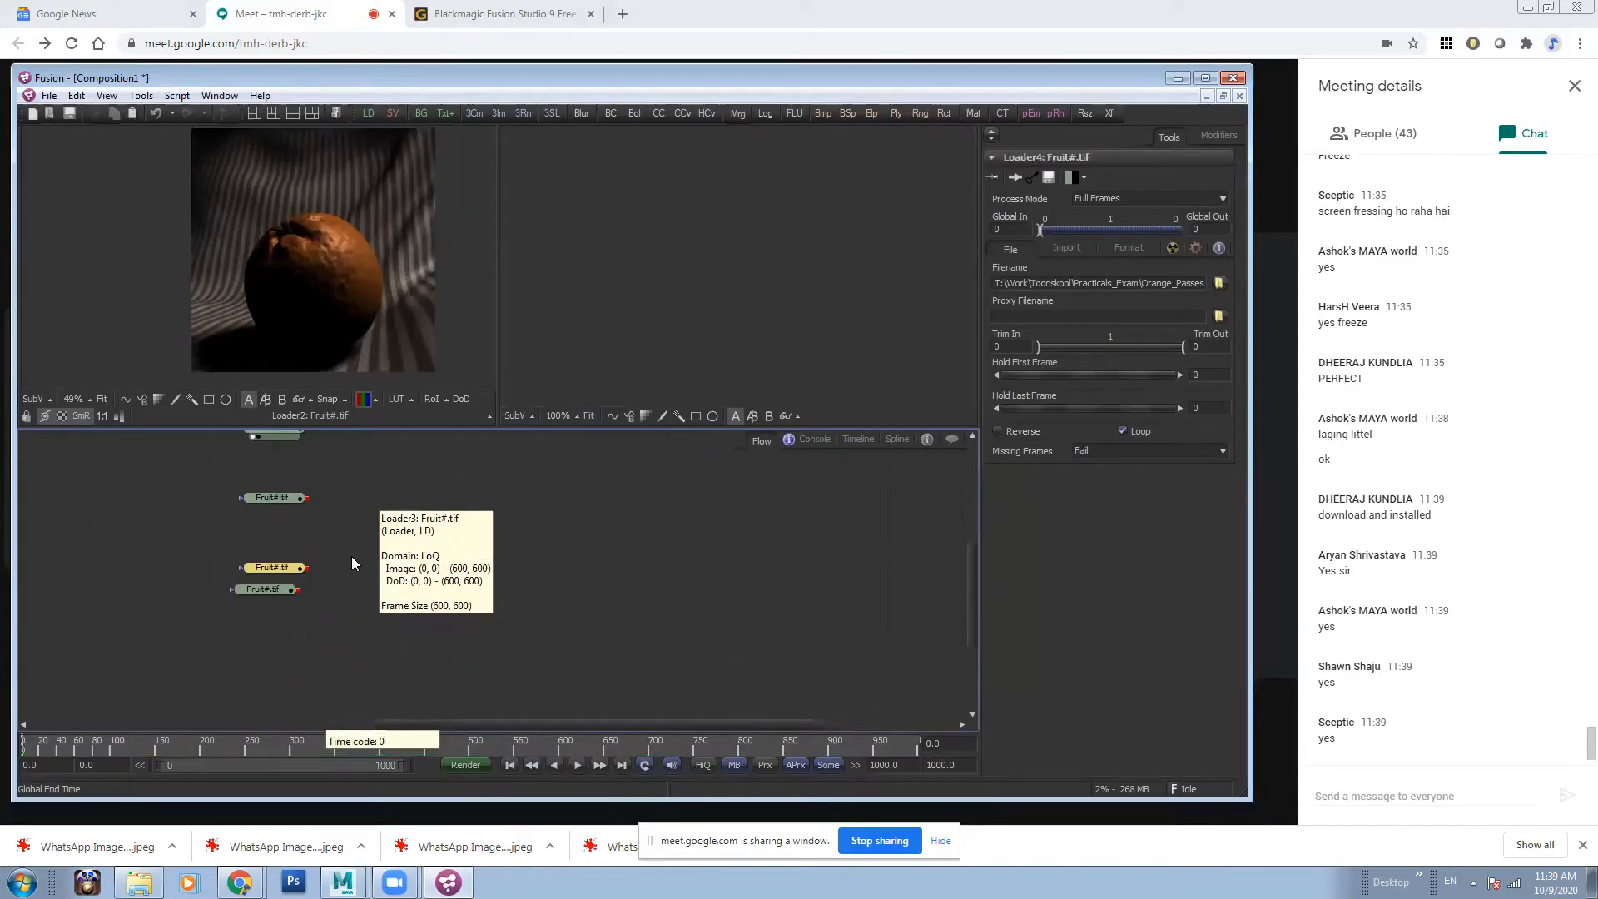
drag(351, 563, 391, 611)
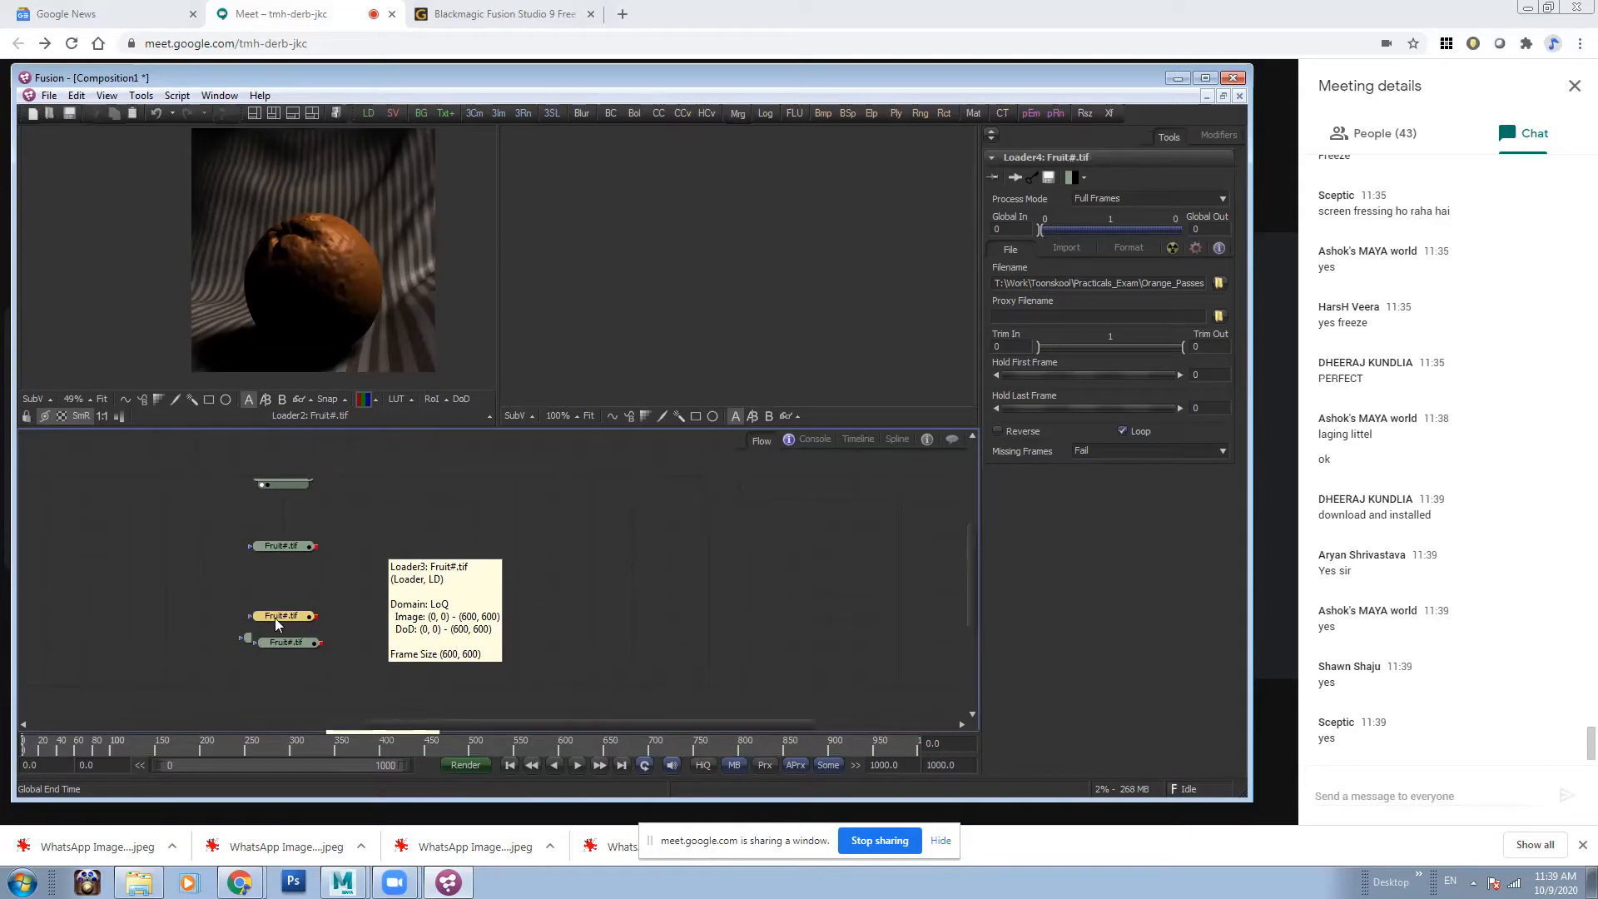
- Minimize Fusion, stop the Meet window presentation and present the entire screen instead
click(1177, 79)
click(1195, 789)
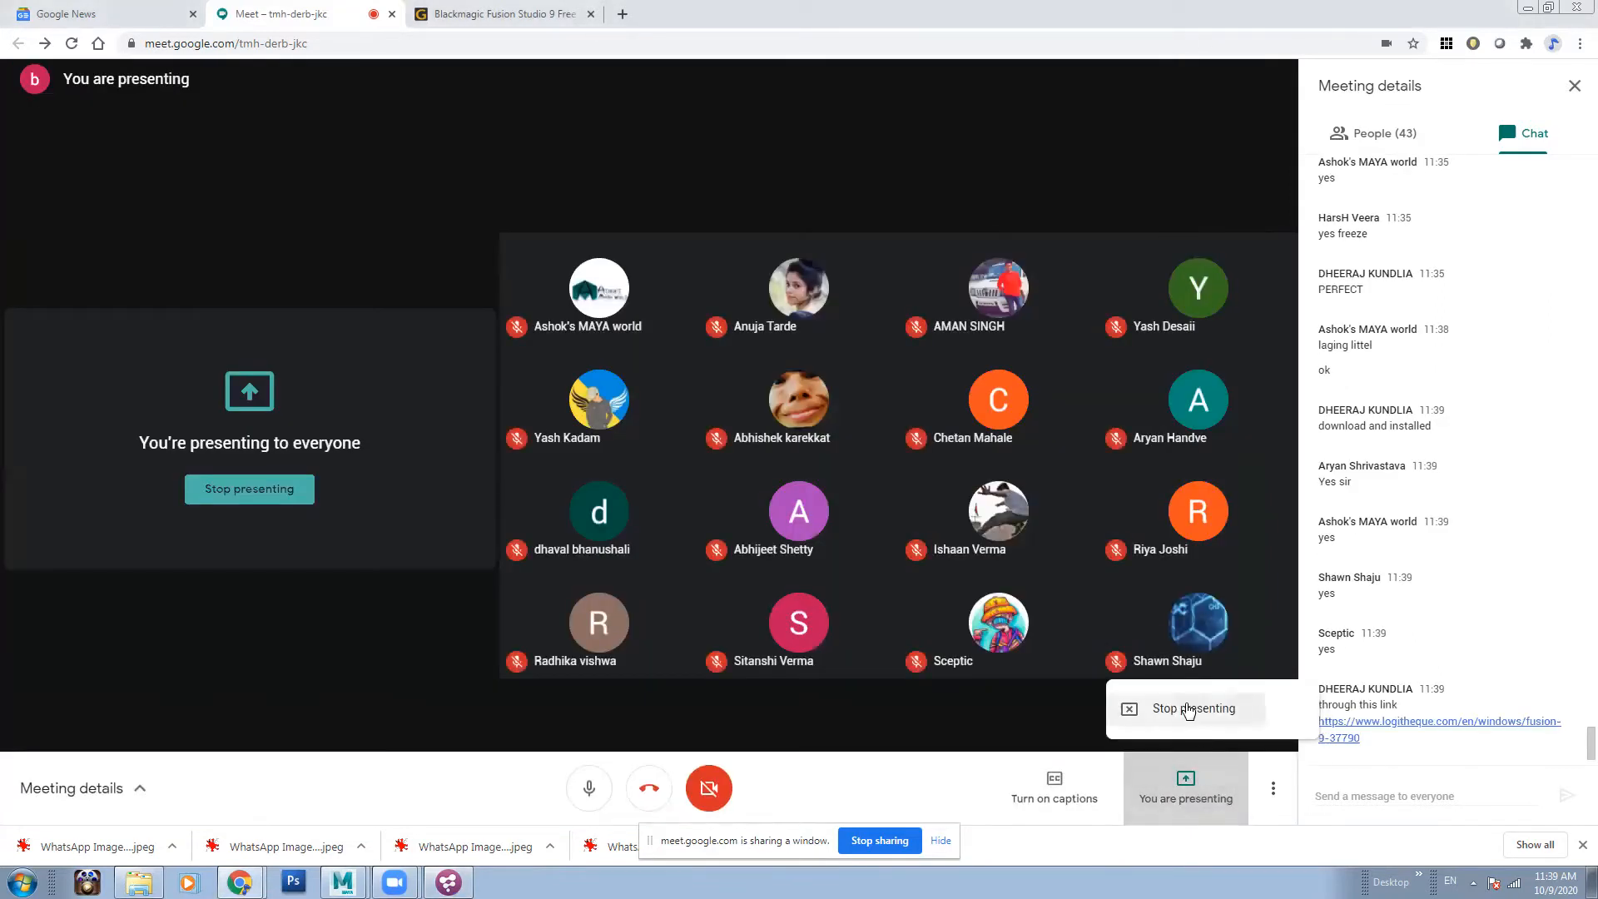
click(1186, 709)
click(1195, 794)
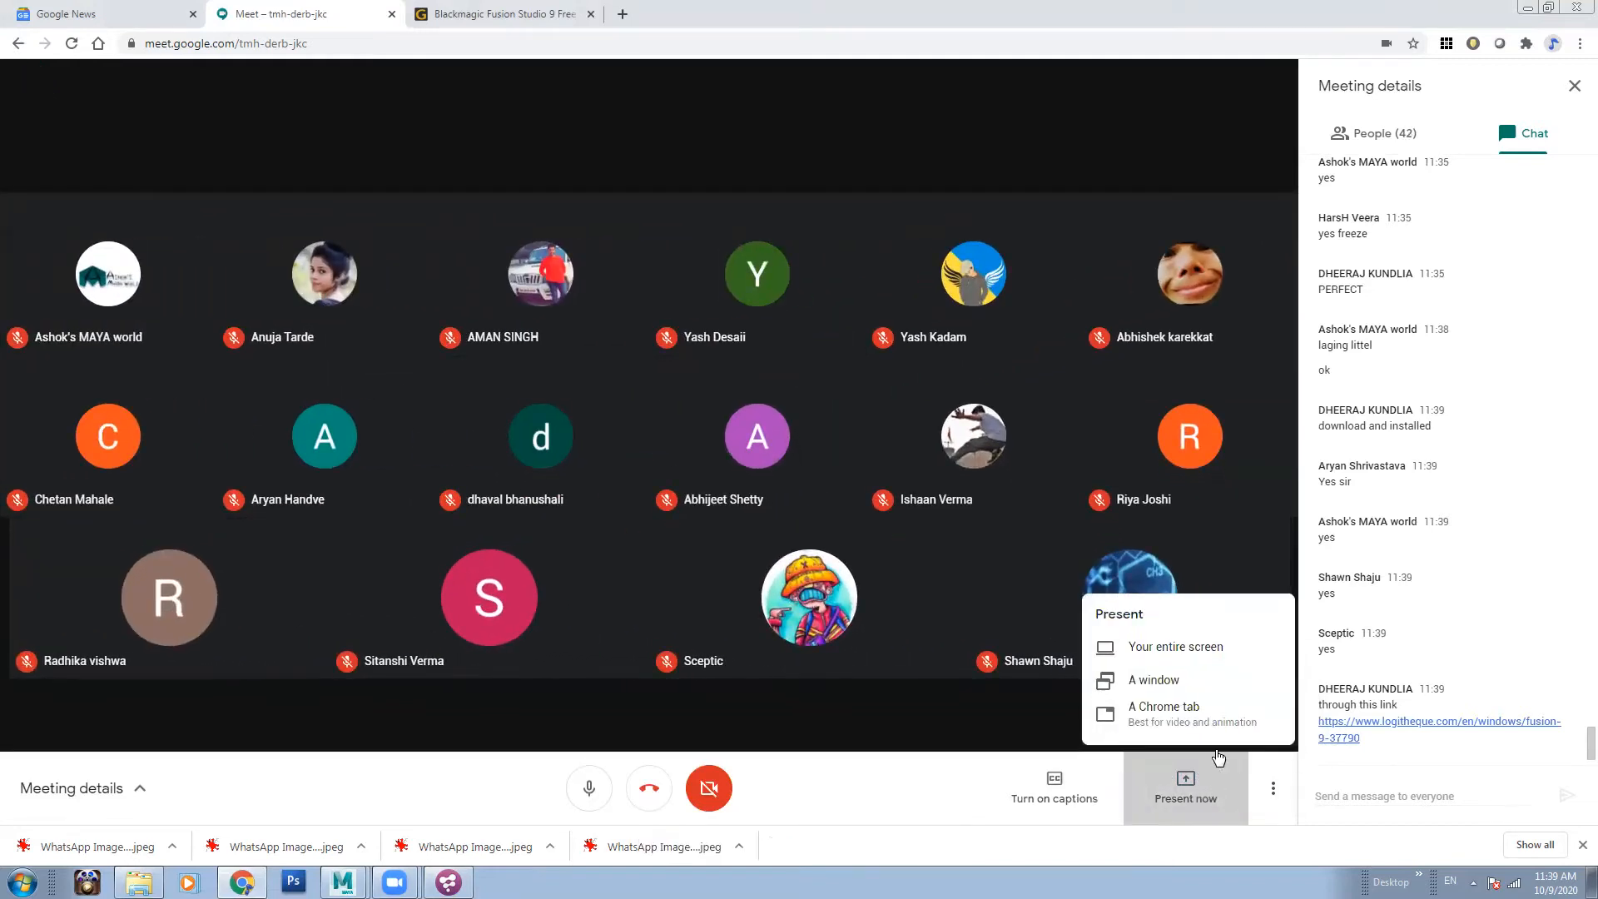
click(1184, 644)
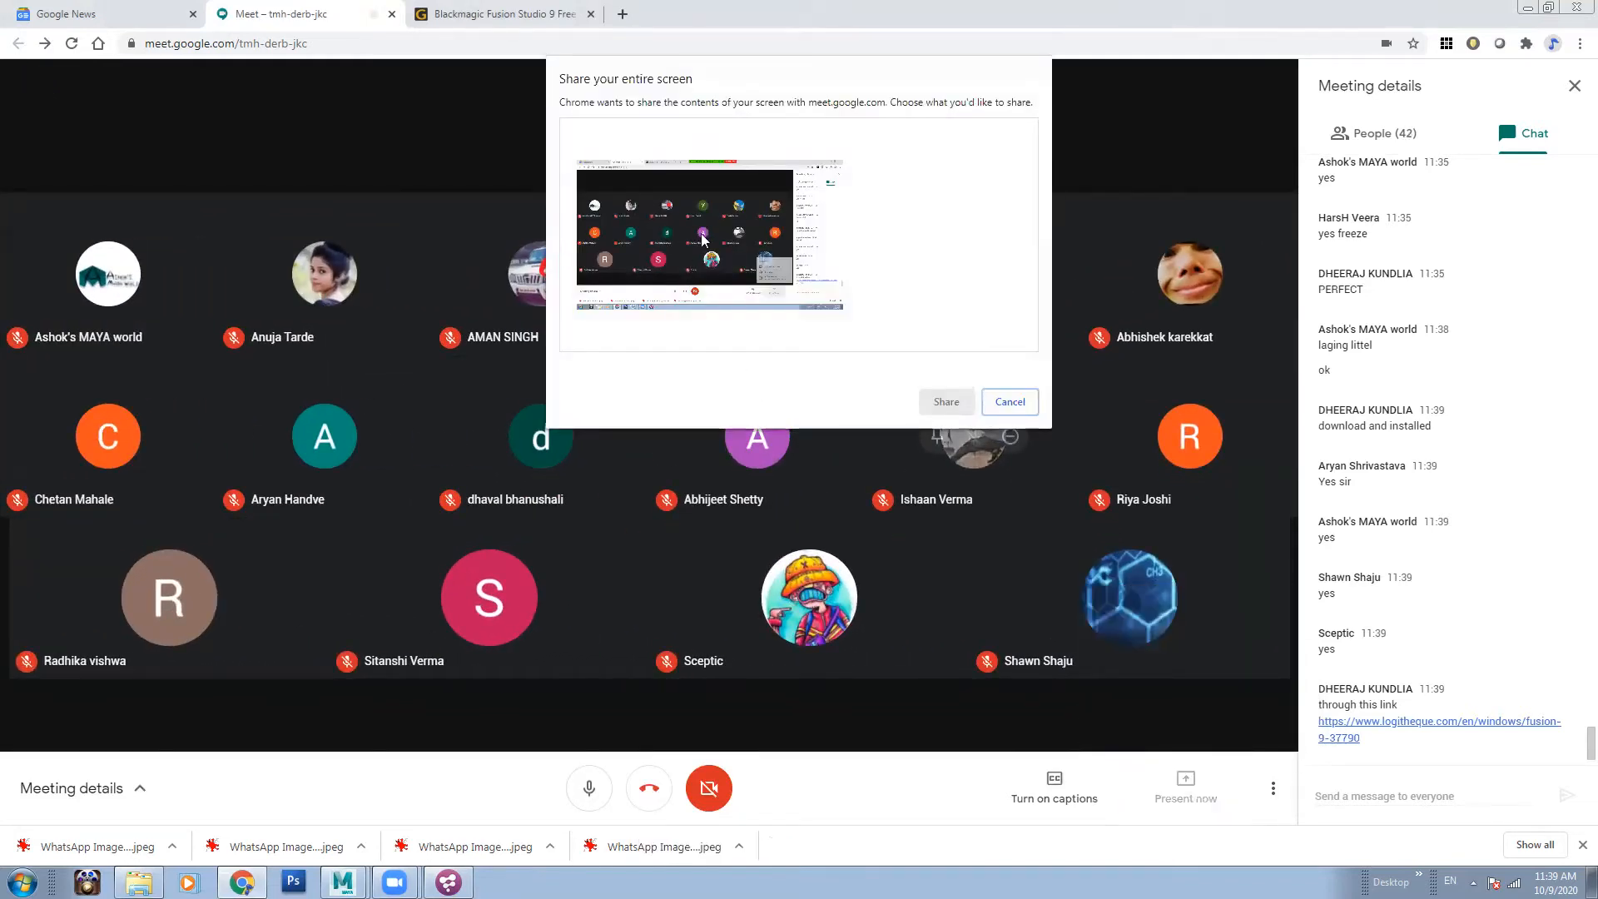
click(945, 403)
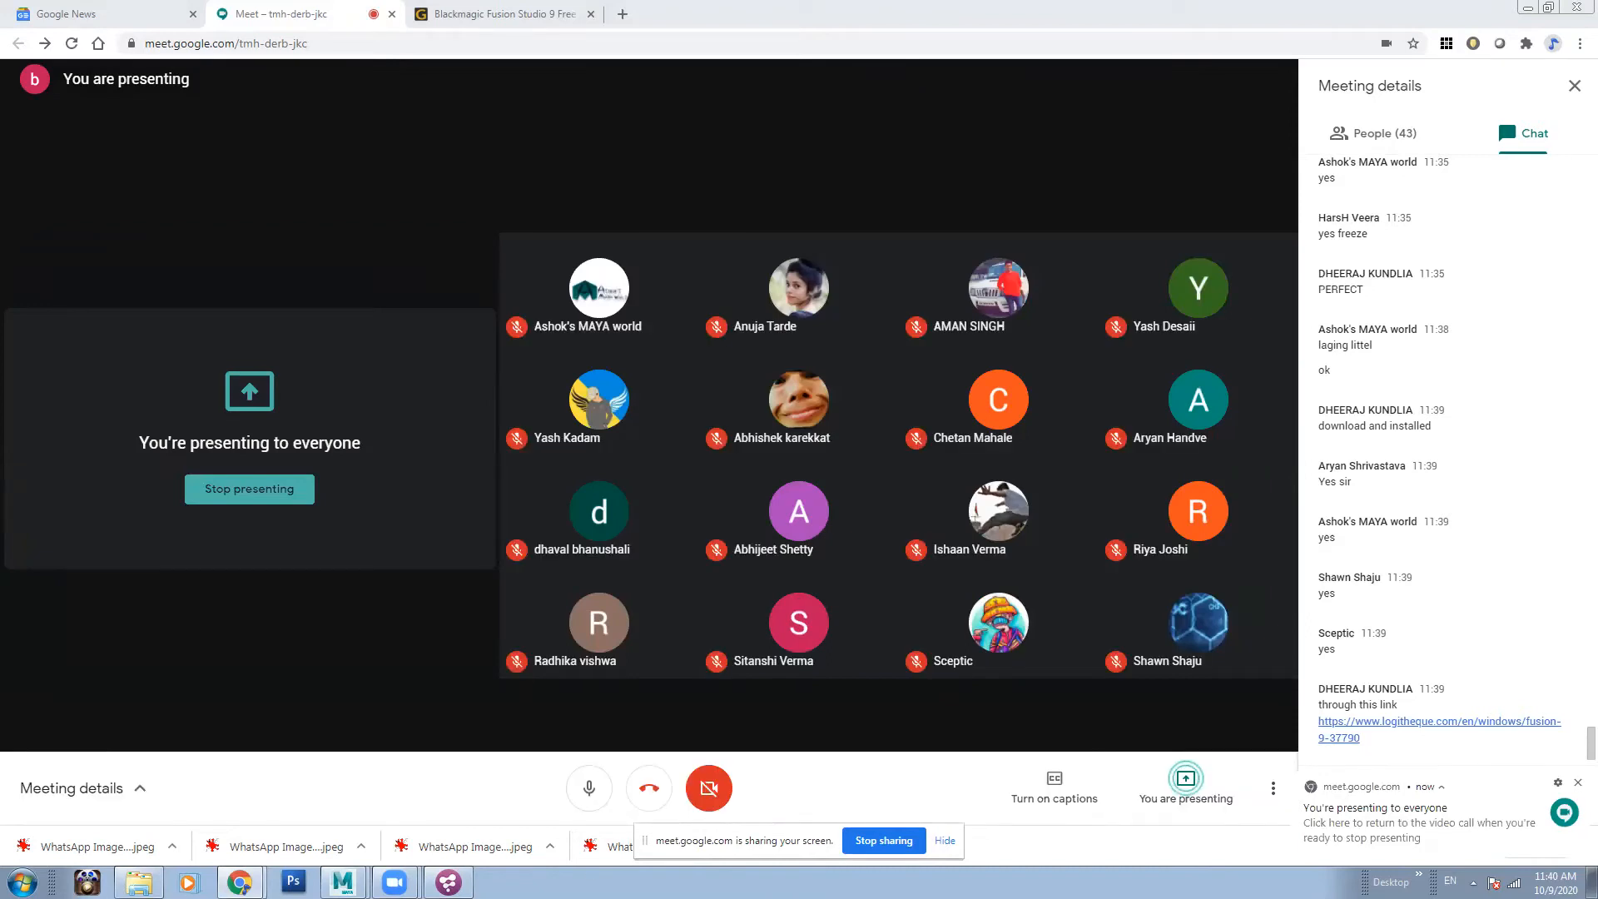
- Switch back to the Fusion window and dismiss the Meet presenting notification
key(alt+Tab)
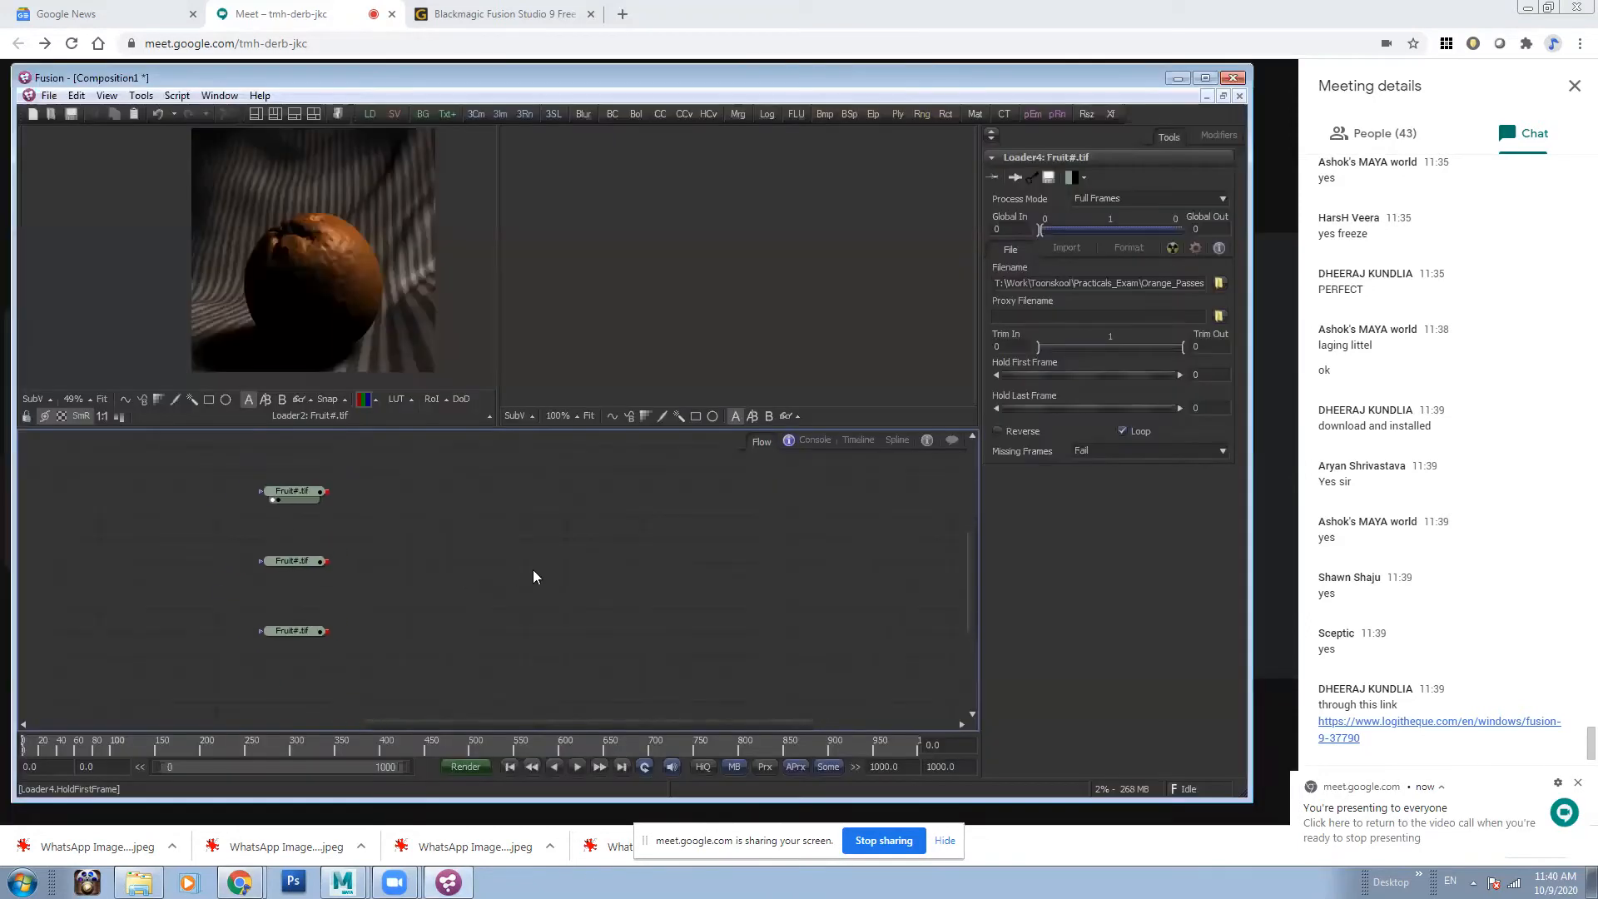
click(1578, 782)
drag(531, 512, 481, 604)
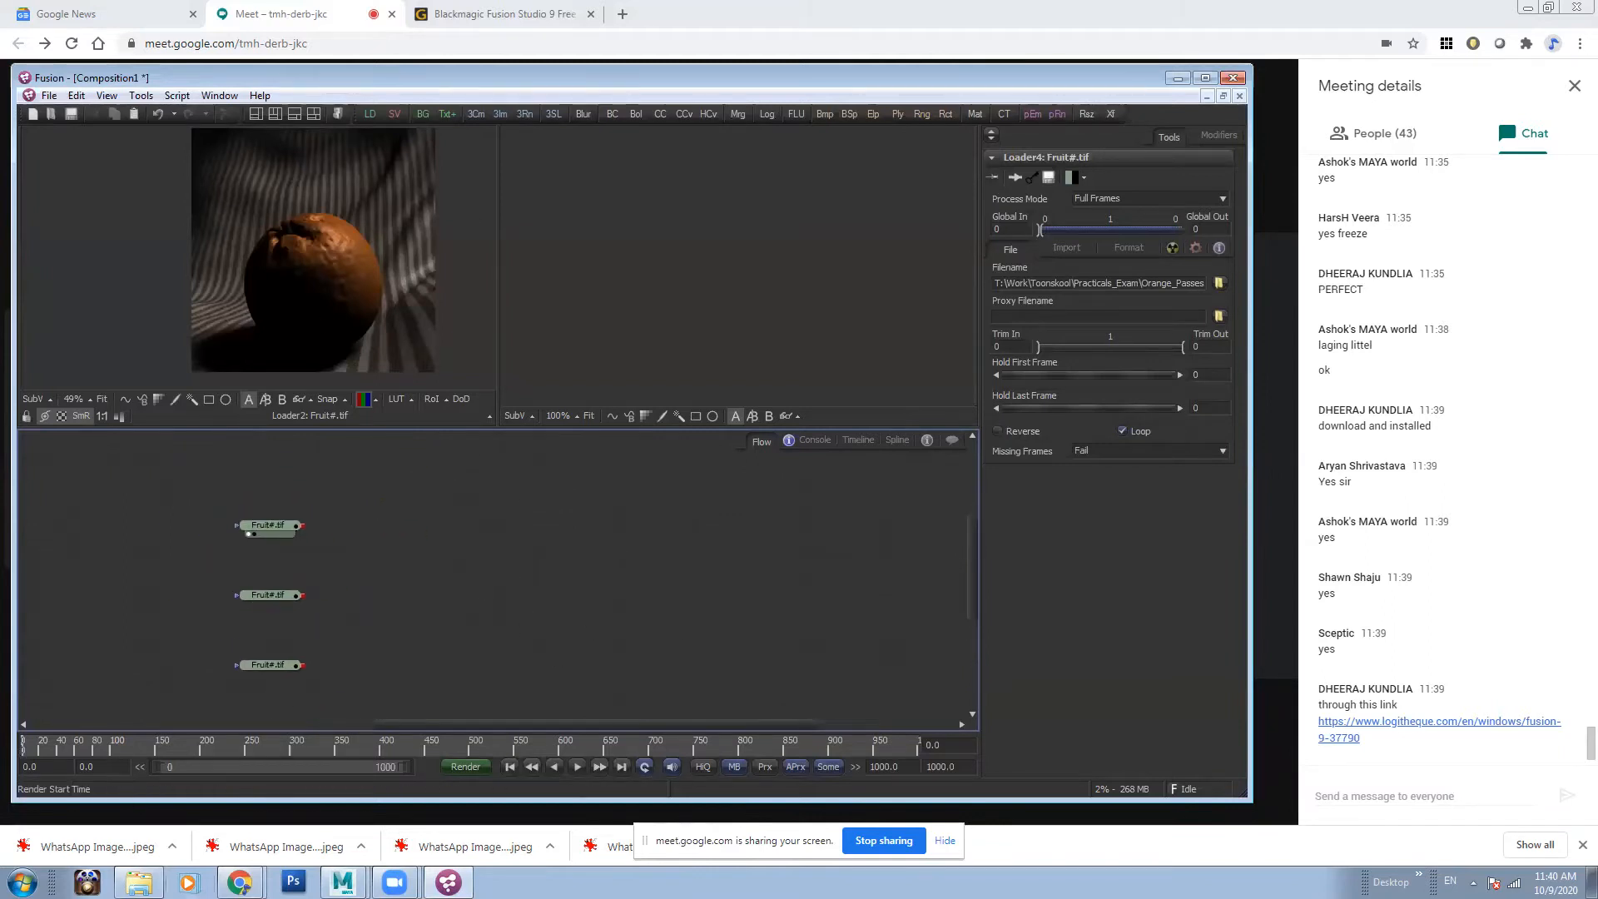
- Switch to the file explorer, go up to the Orange_Passes_Q3 folder and minimize the explorer window
click(139, 882)
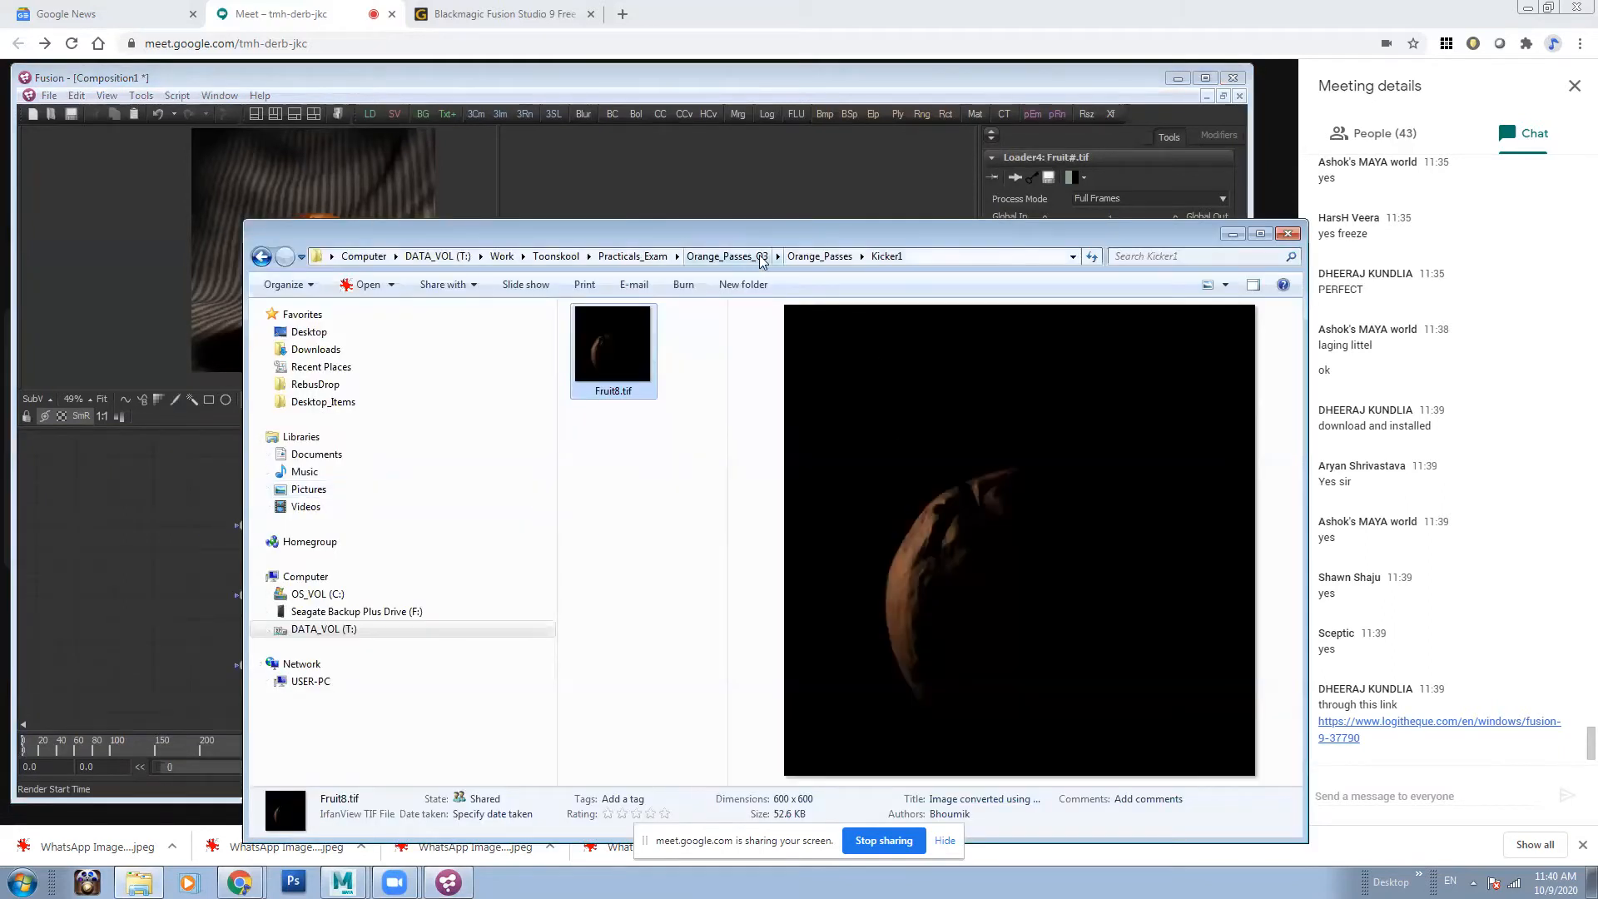
click(726, 256)
click(1232, 234)
- Preview the second and third Fruit loaders one after the other in the first viewer
drag(465, 648, 523, 628)
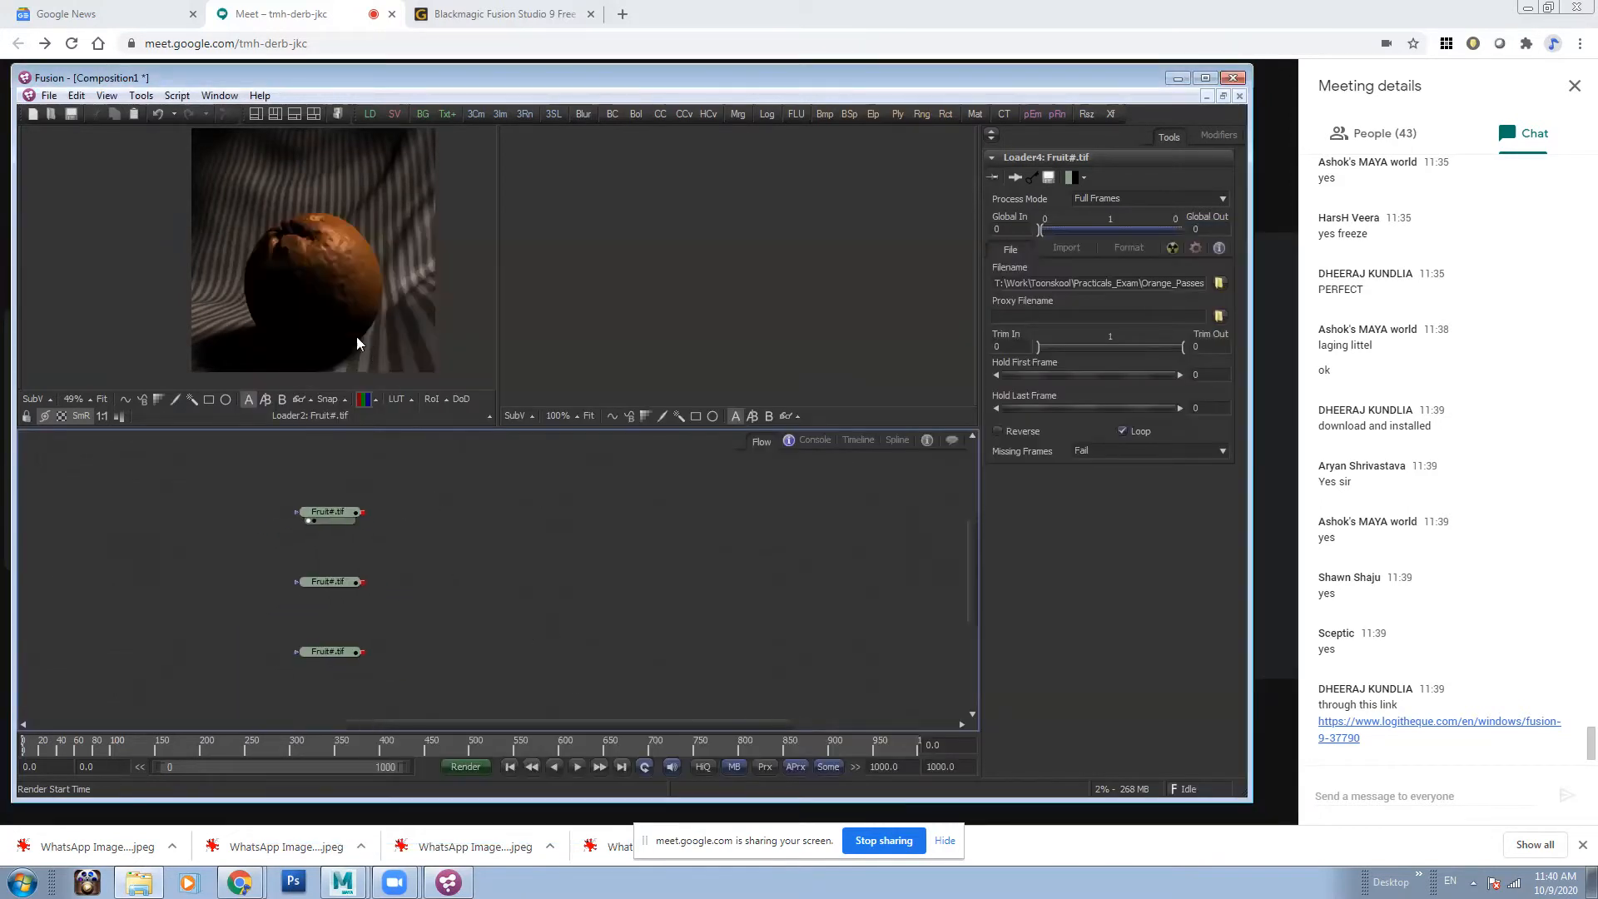
drag(329, 582, 385, 344)
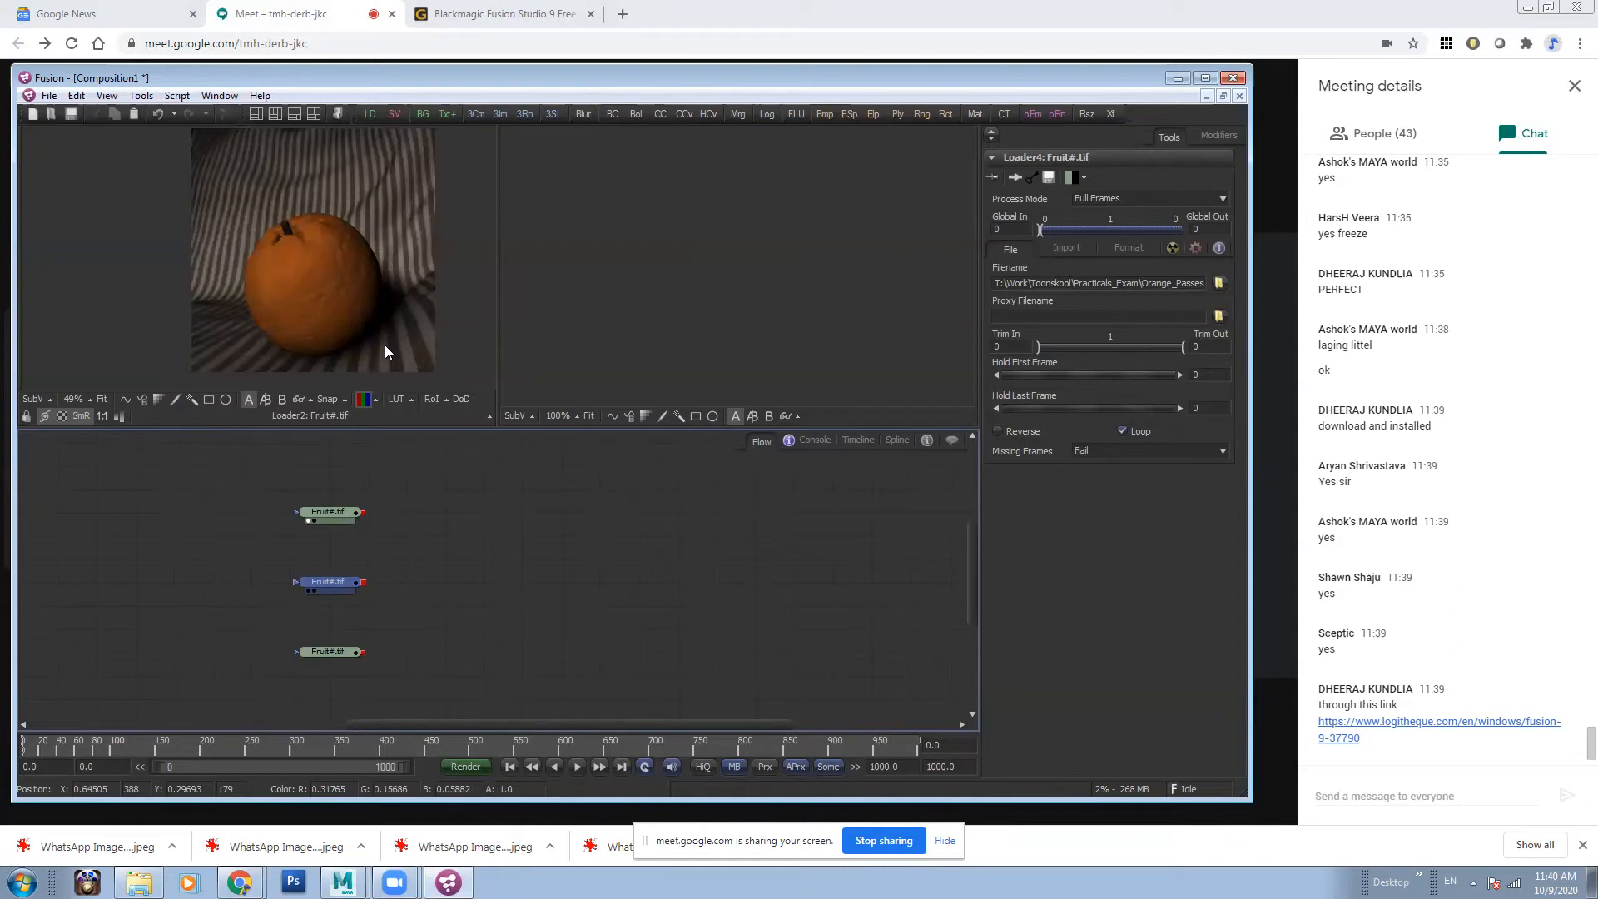
drag(326, 652, 315, 364)
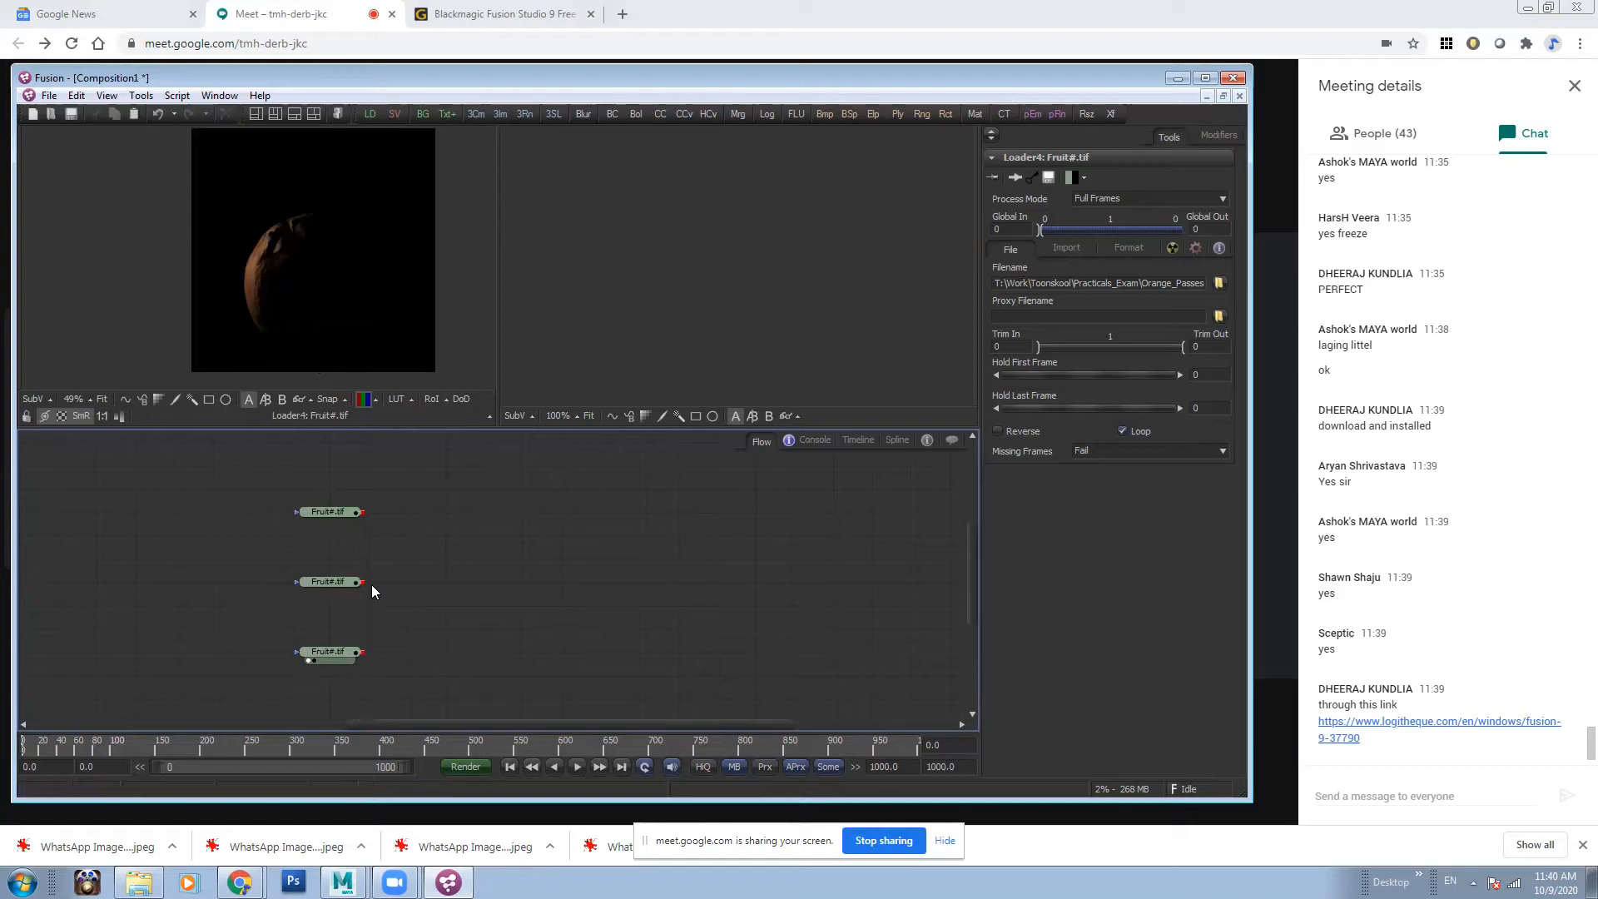
- Preview all three Fruit loaders in turn in the first viewer, from the topmost node to the lowest
drag(466, 628, 600, 622)
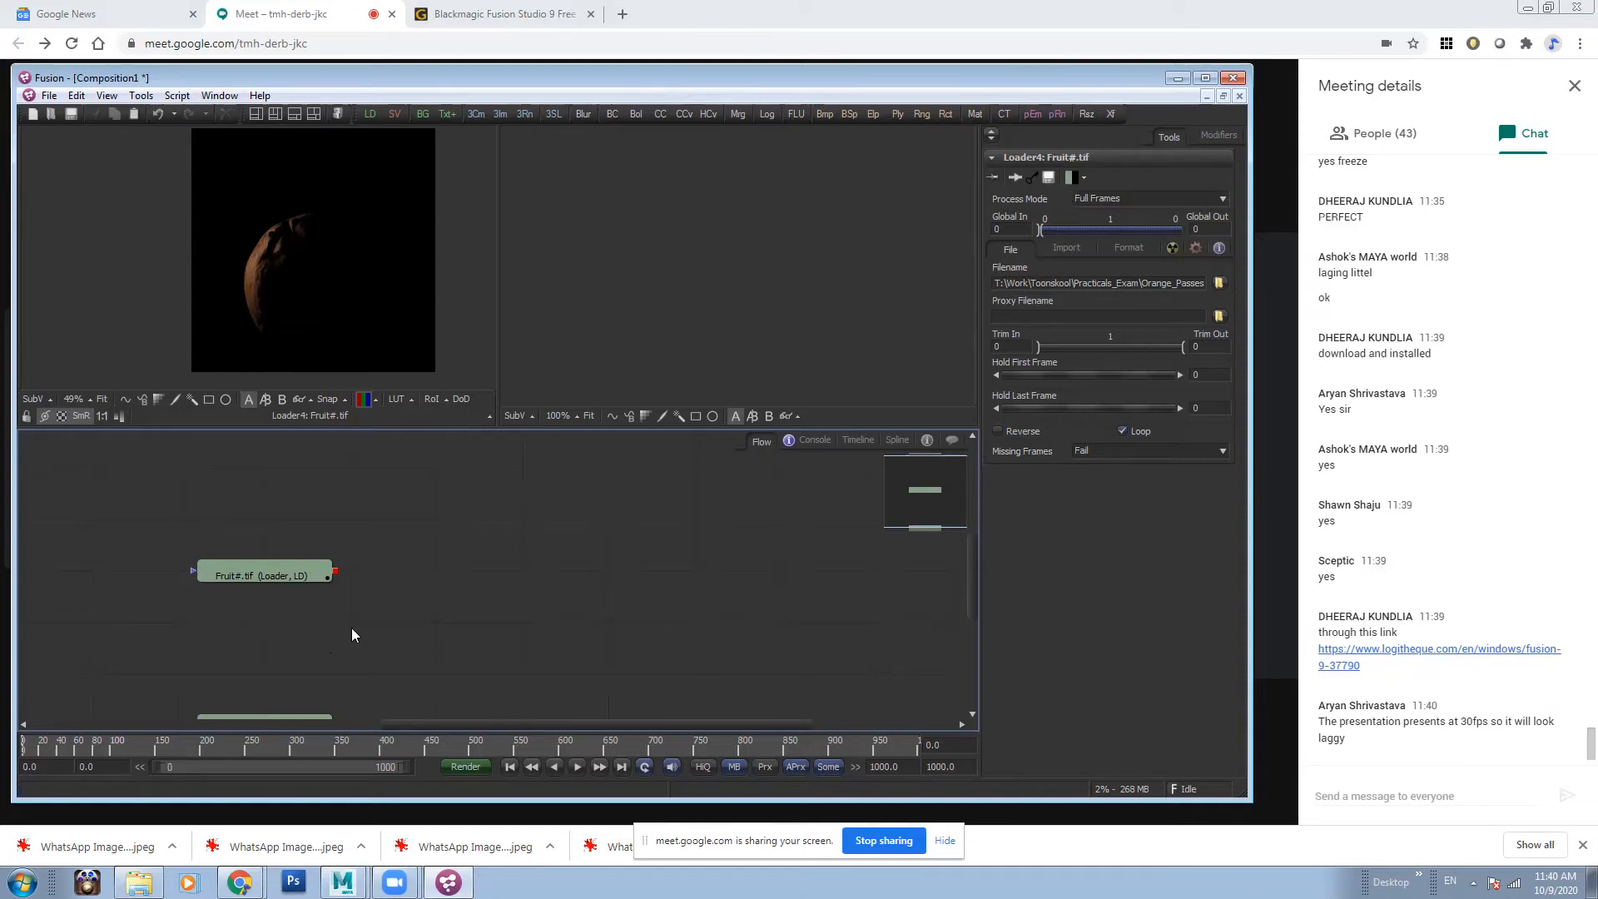
scroll(351, 626, down, 3)
drag(351, 626, 485, 669)
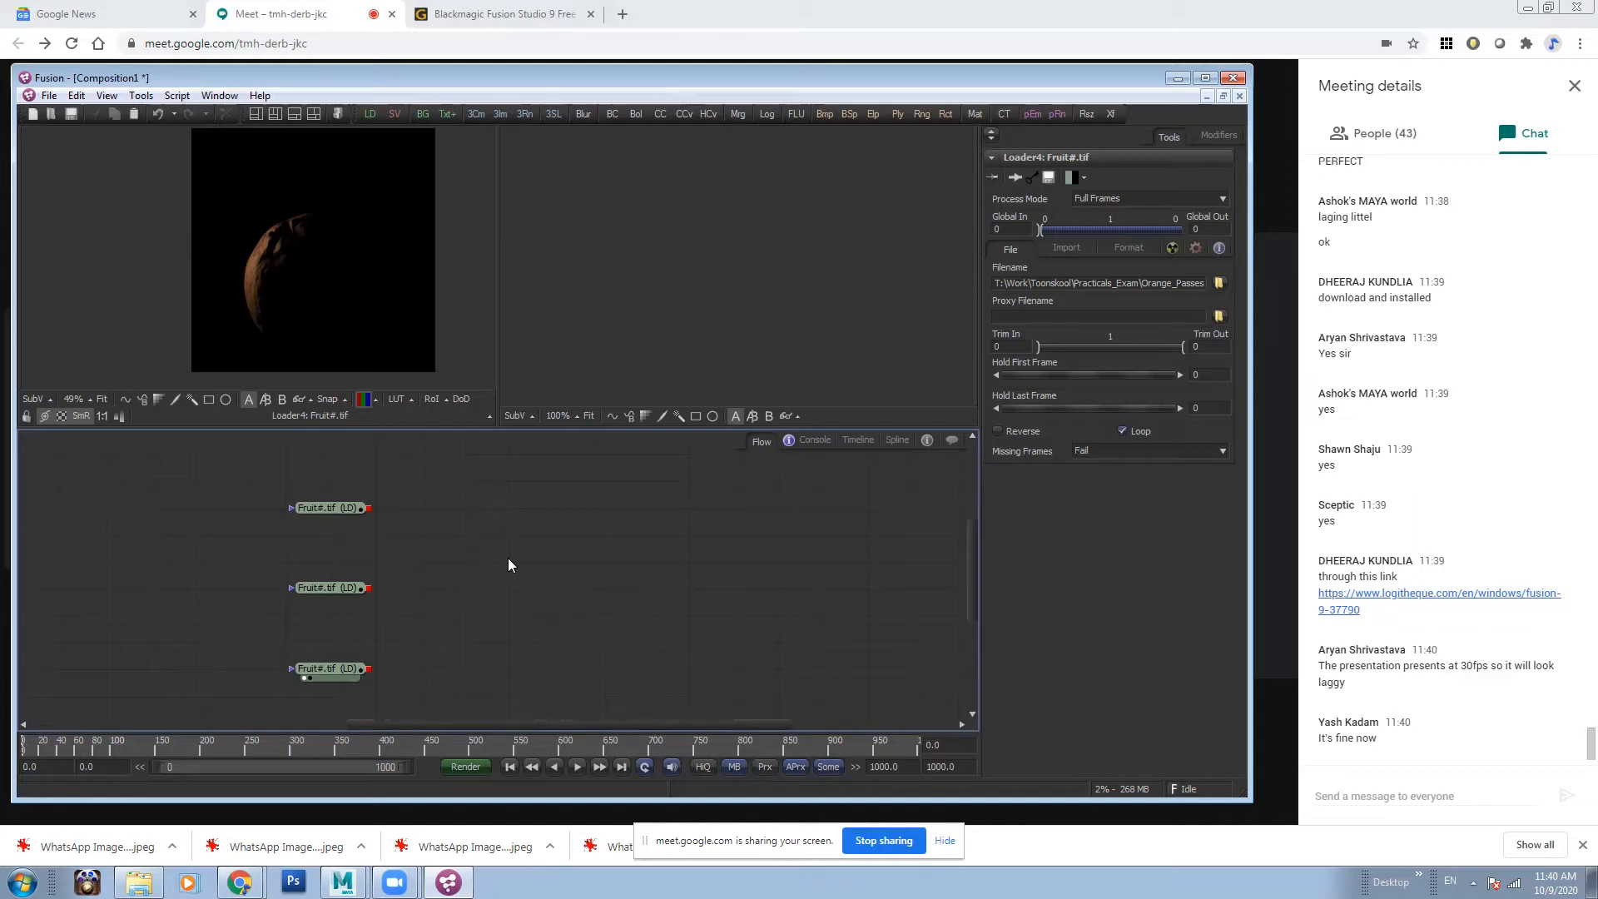
drag(340, 509, 326, 288)
drag(339, 588, 333, 307)
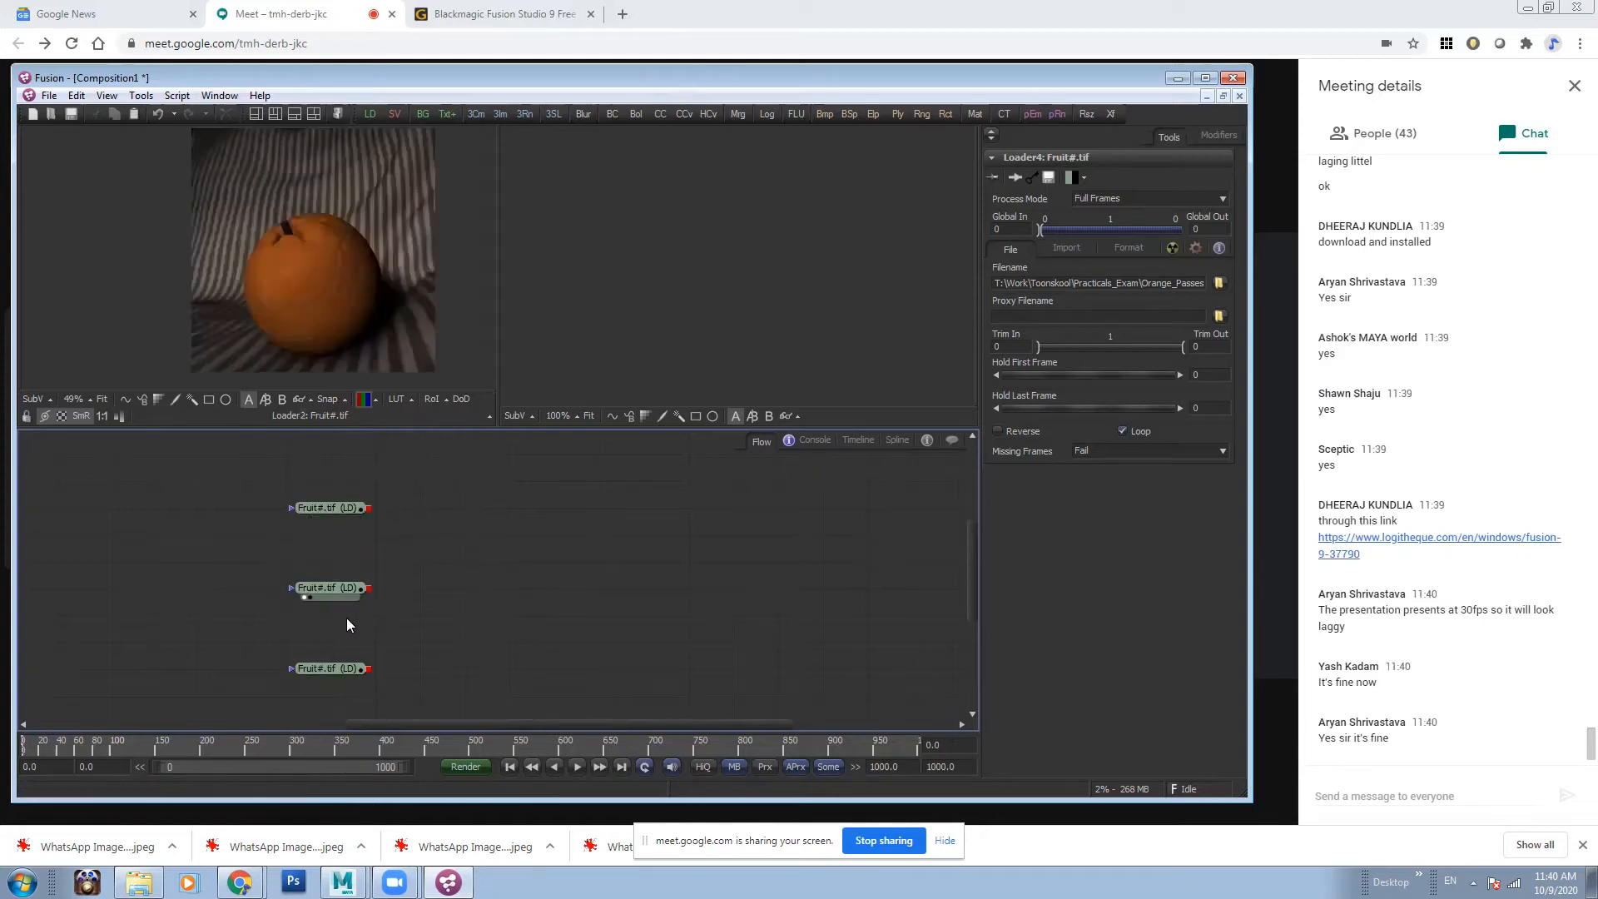
drag(343, 668, 333, 312)
- Turn off arranging tools to grid and move the three Fruit loaders freely around the flow
right_click(452, 487)
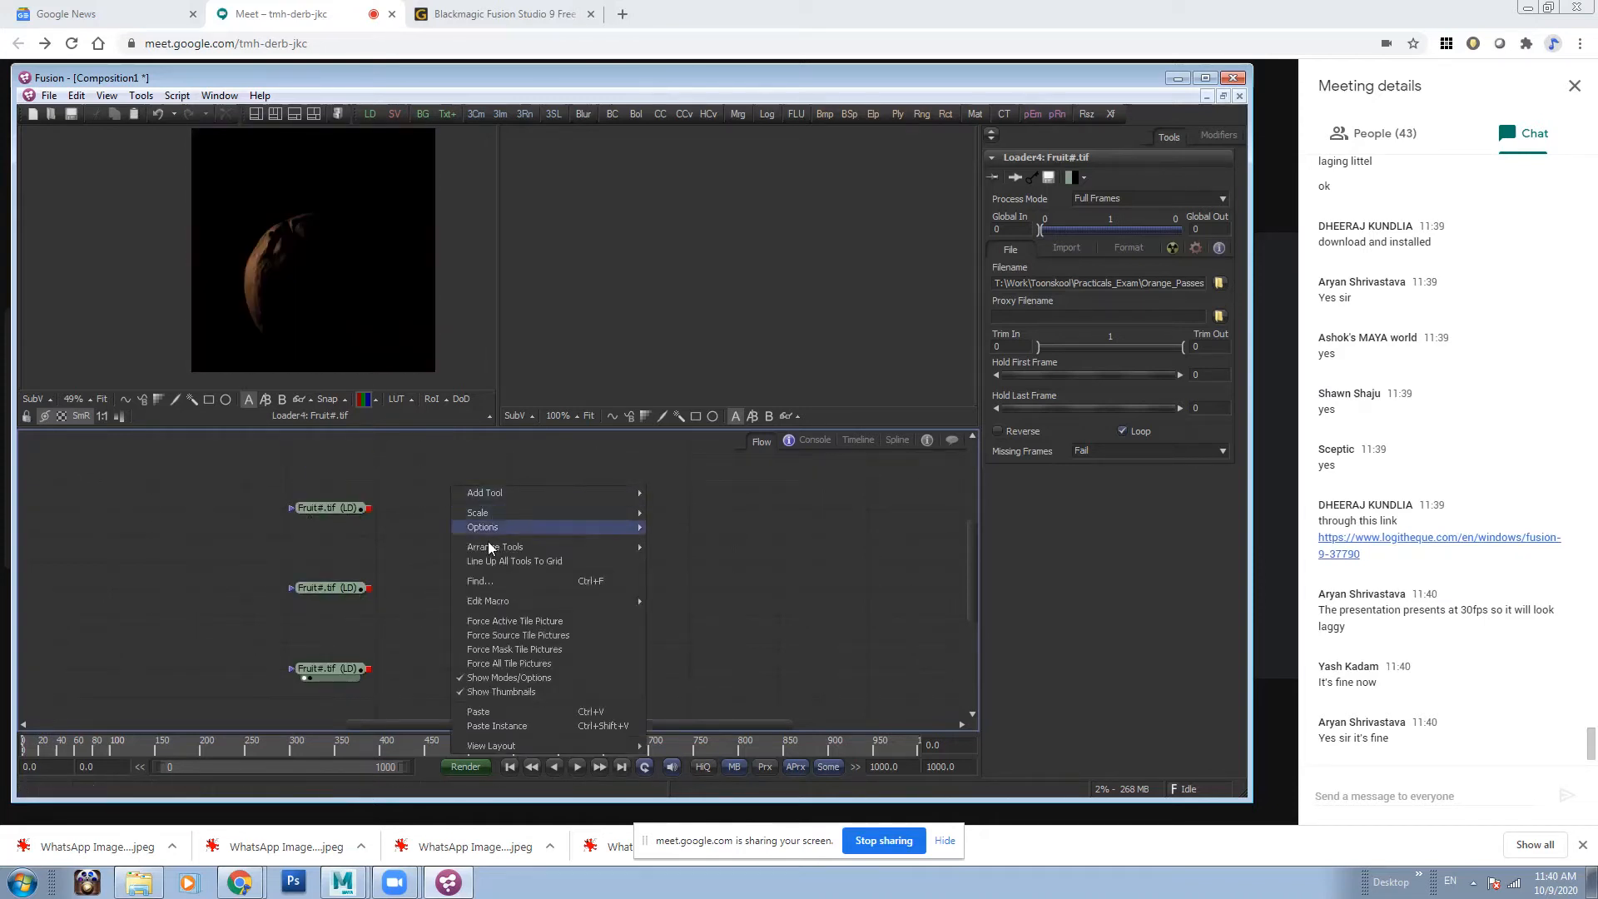
mouse_move(494, 547)
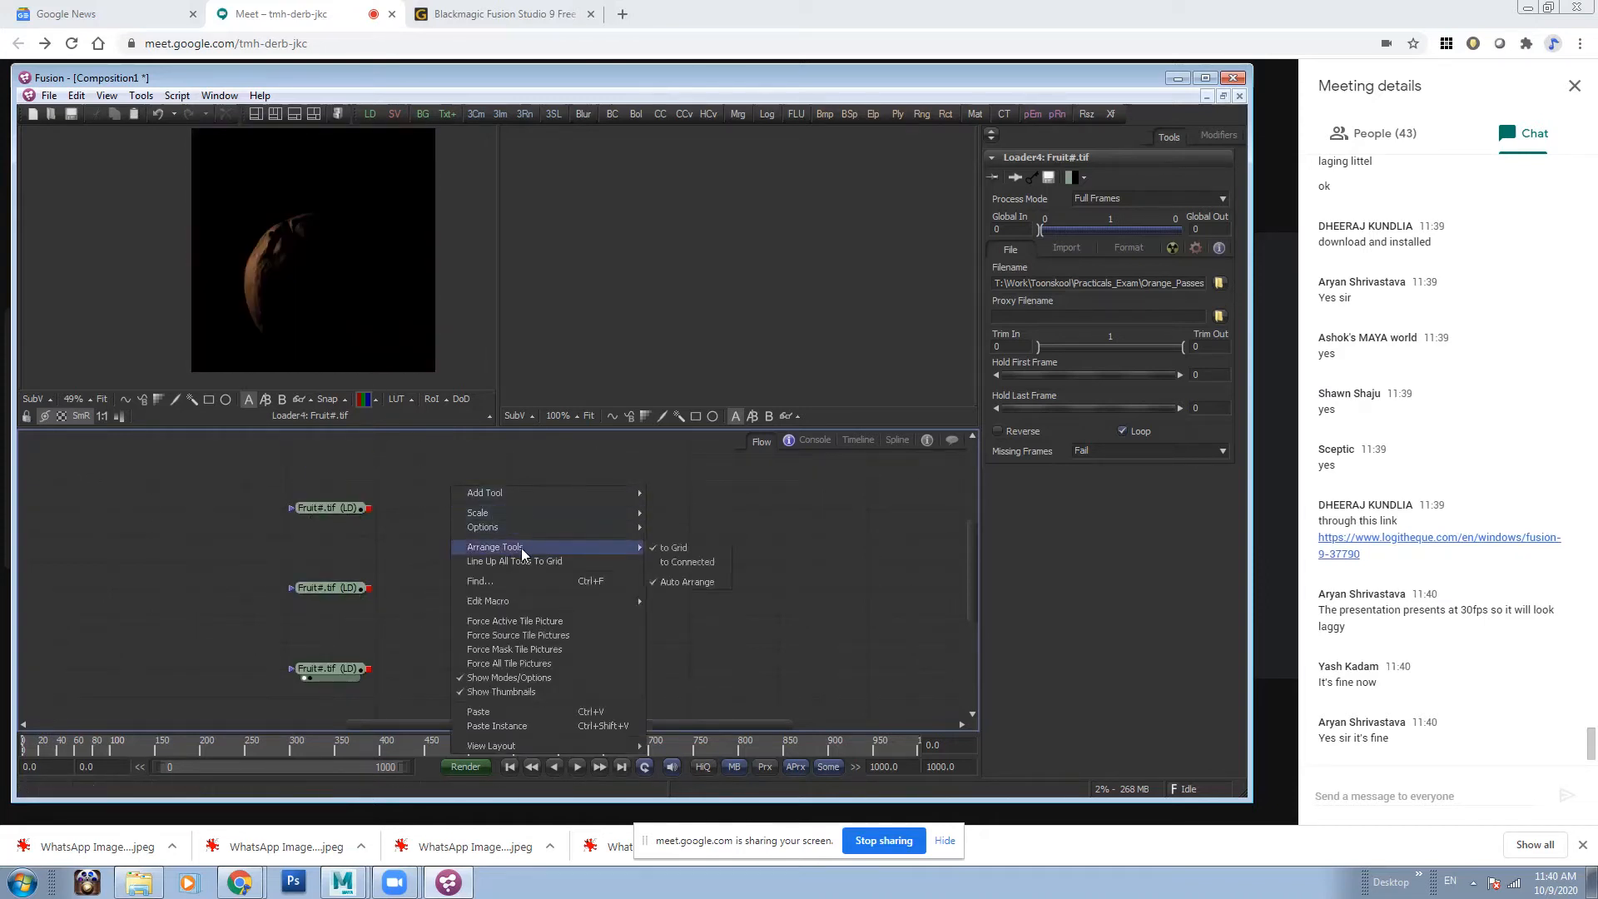
click(674, 548)
drag(333, 509, 372, 469)
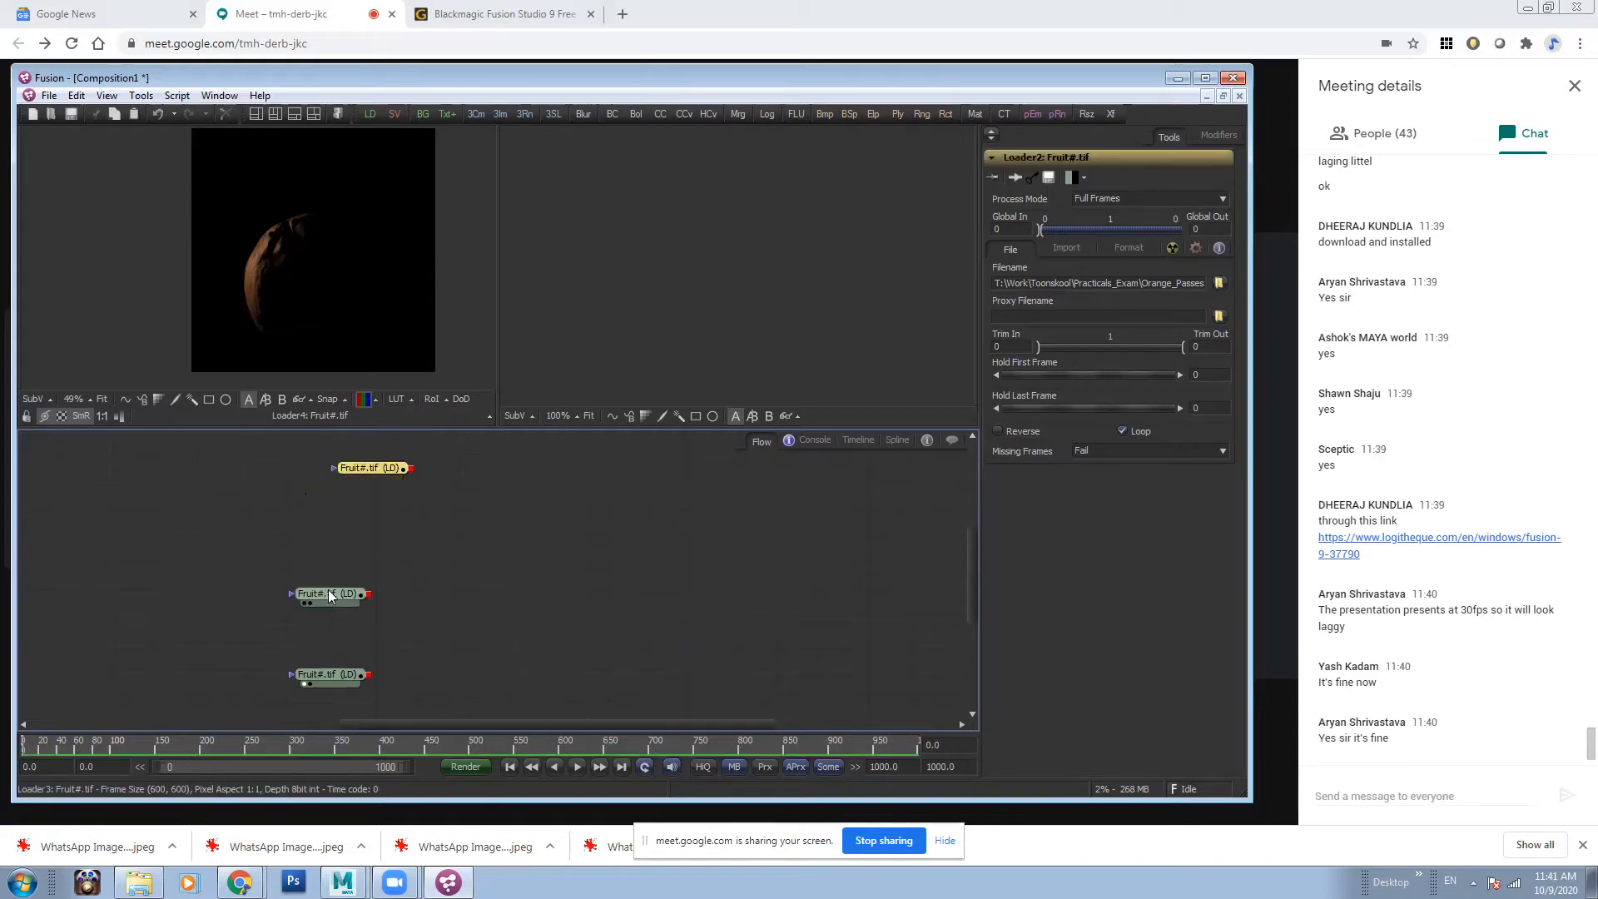
drag(328, 591, 391, 497)
drag(331, 675, 436, 572)
drag(412, 501, 317, 530)
drag(426, 569, 358, 527)
drag(367, 469, 383, 436)
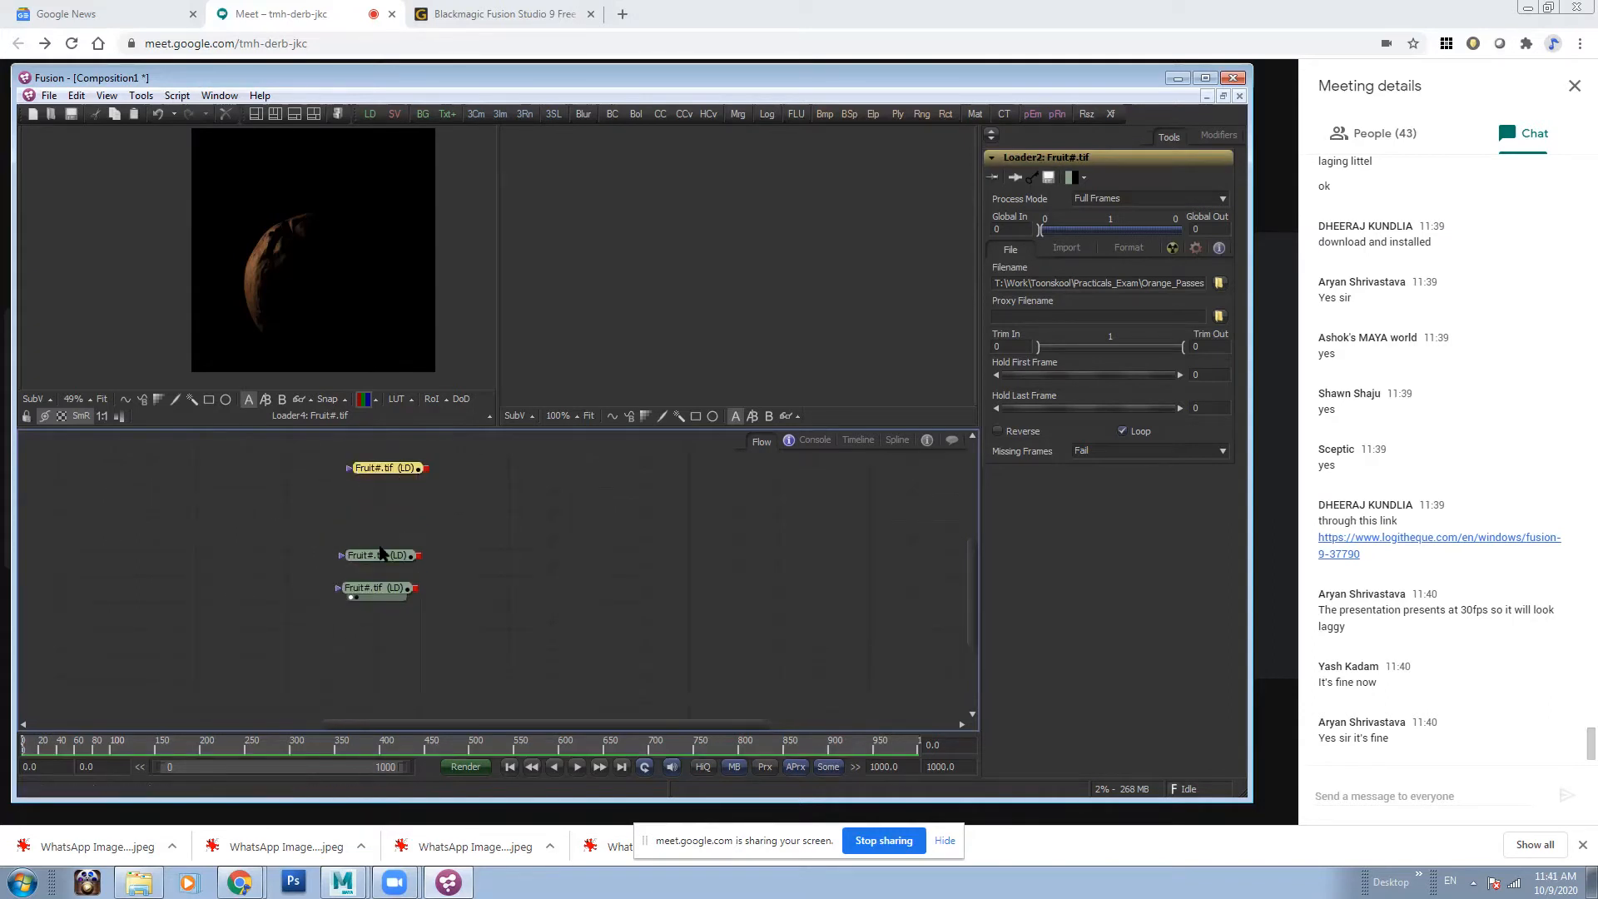
drag(380, 552, 383, 493)
drag(366, 593, 323, 570)
drag(399, 502, 305, 525)
- Turn arranging tools to grid back on and snap the three Fruit loaders into a vertical column
right_click(478, 527)
mouse_move(516, 552)
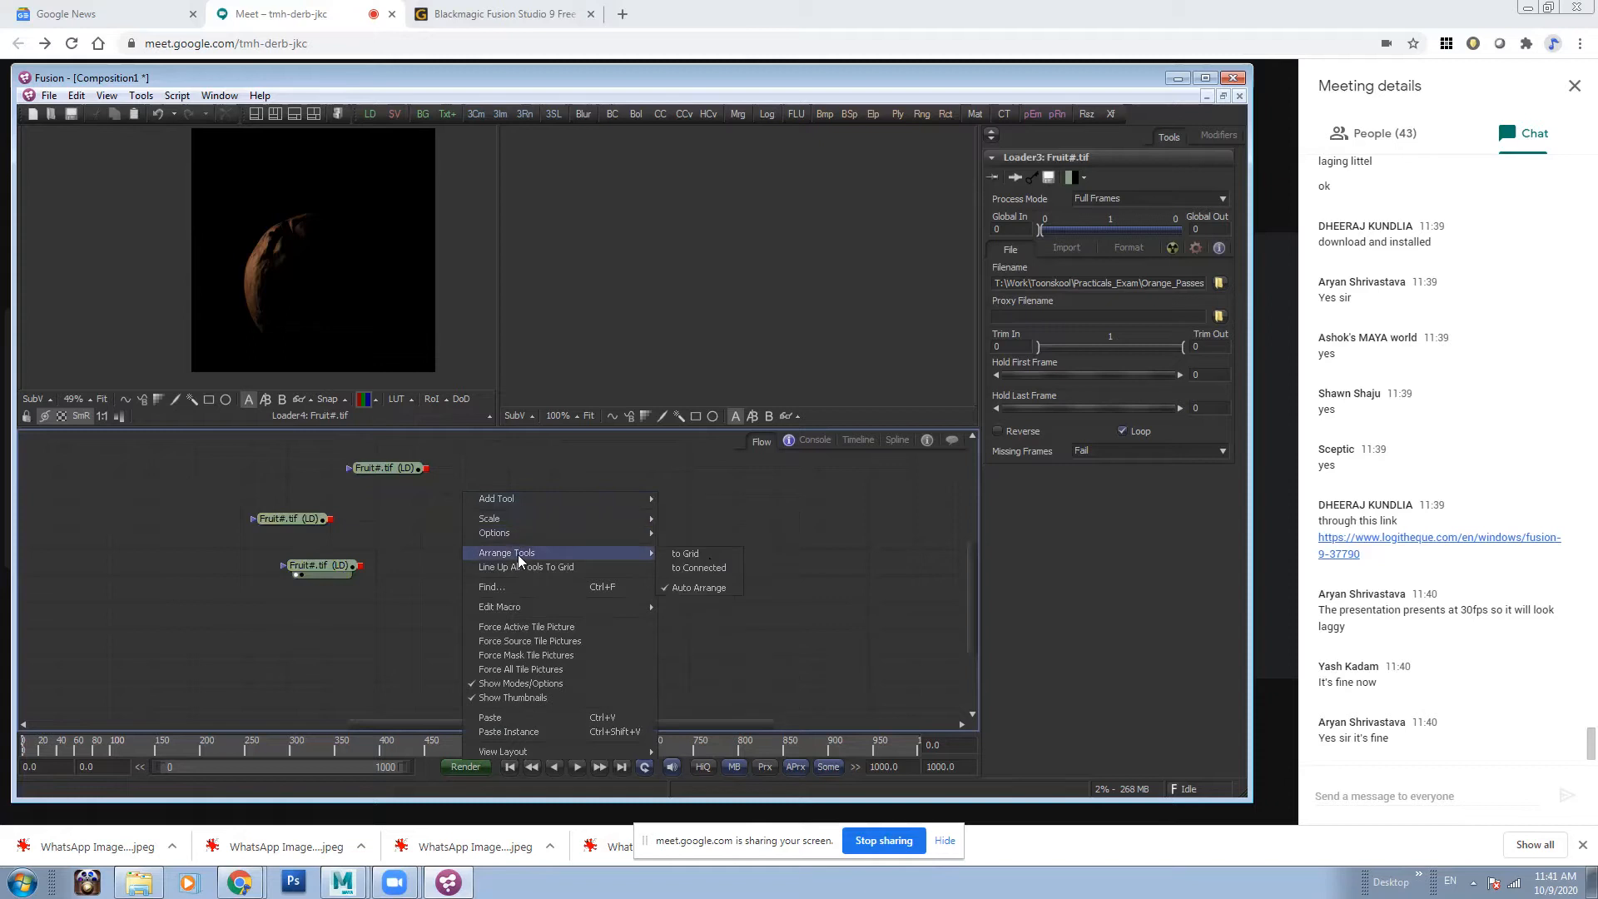
click(714, 565)
drag(385, 470, 288, 633)
click(221, 492)
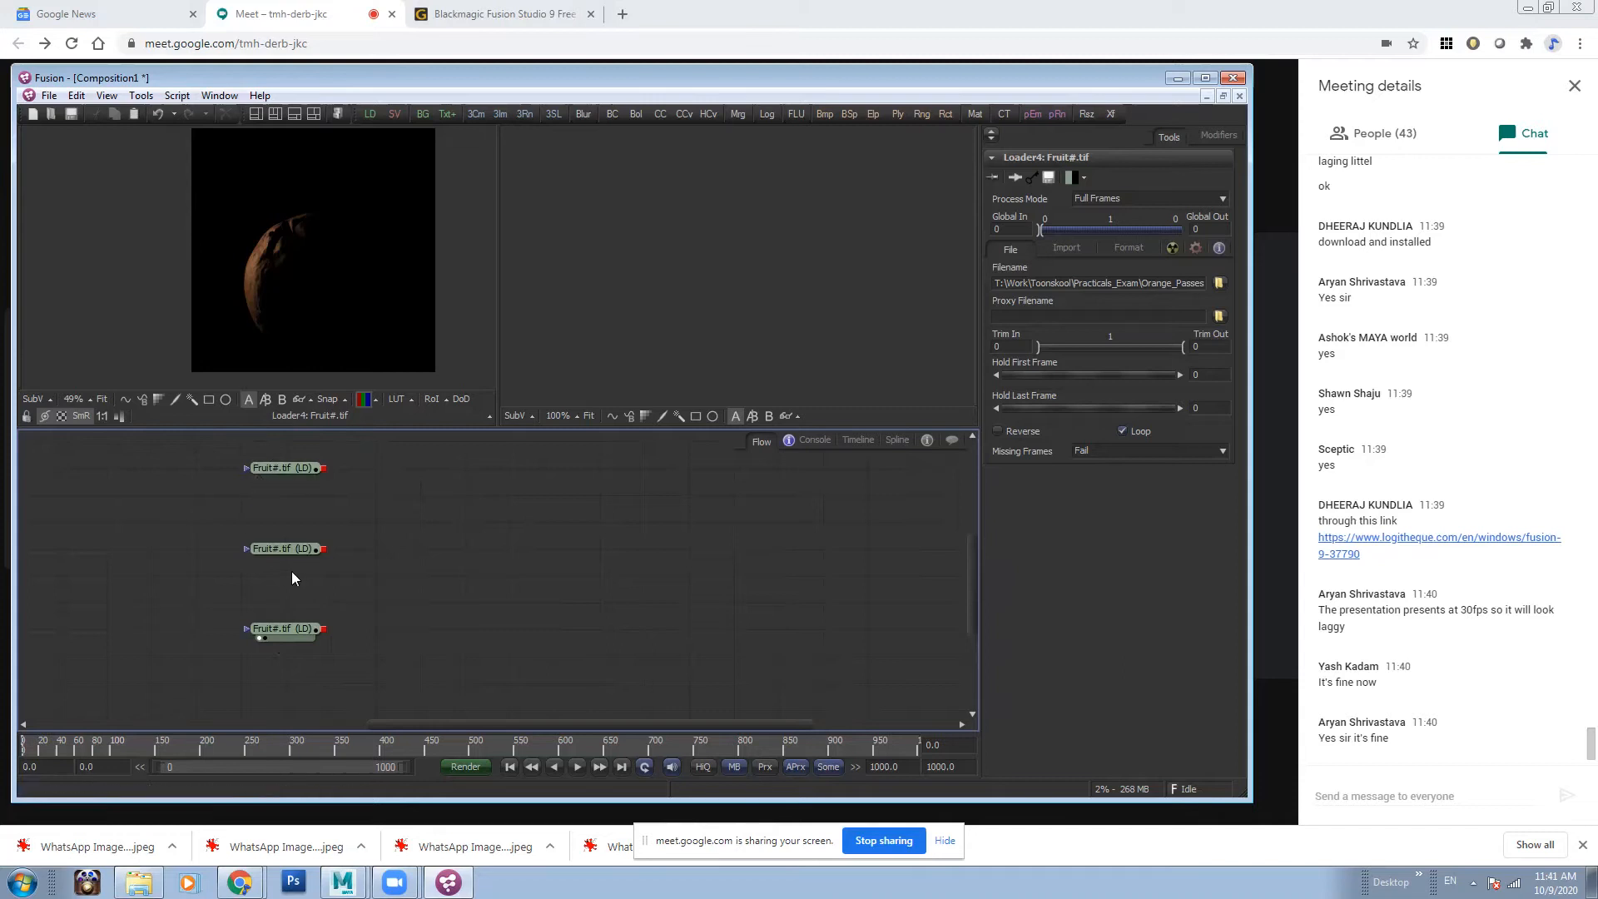
drag(291, 551, 295, 526)
drag(278, 637, 293, 581)
- Select all three Fruit loaders in the flow and delete them
click(355, 565)
drag(357, 467, 260, 628)
key(Delete)
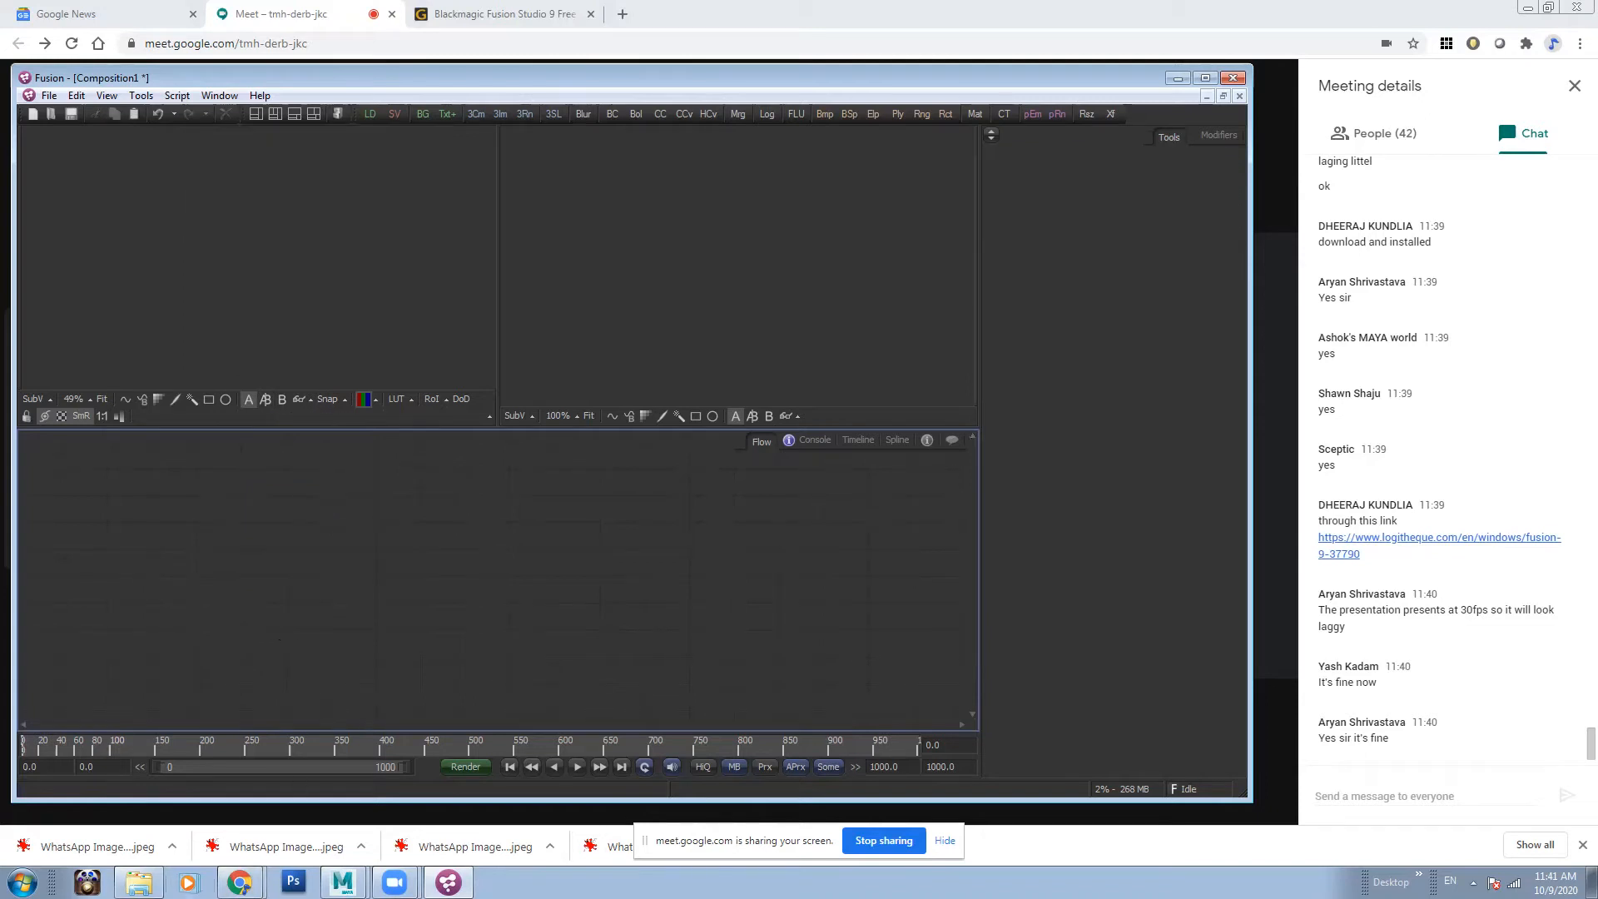
- Load Fruit8.tif from the Key1 folder inside Orange_Passes into the empty flow as a loader
click(138, 881)
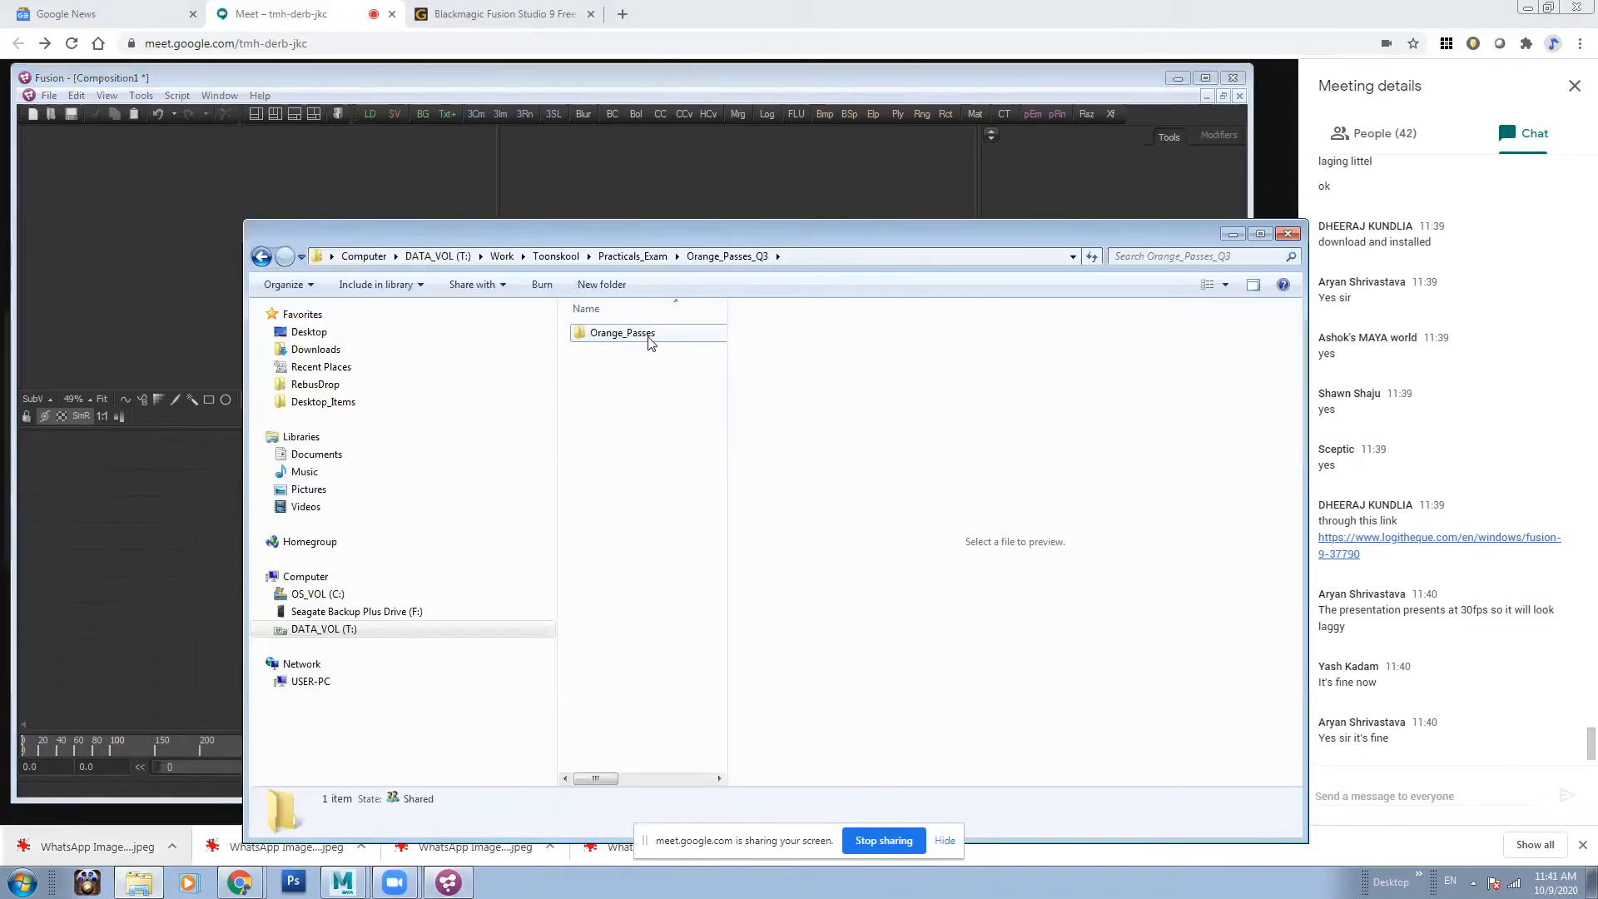
double_click(632, 333)
drag(752, 238, 957, 210)
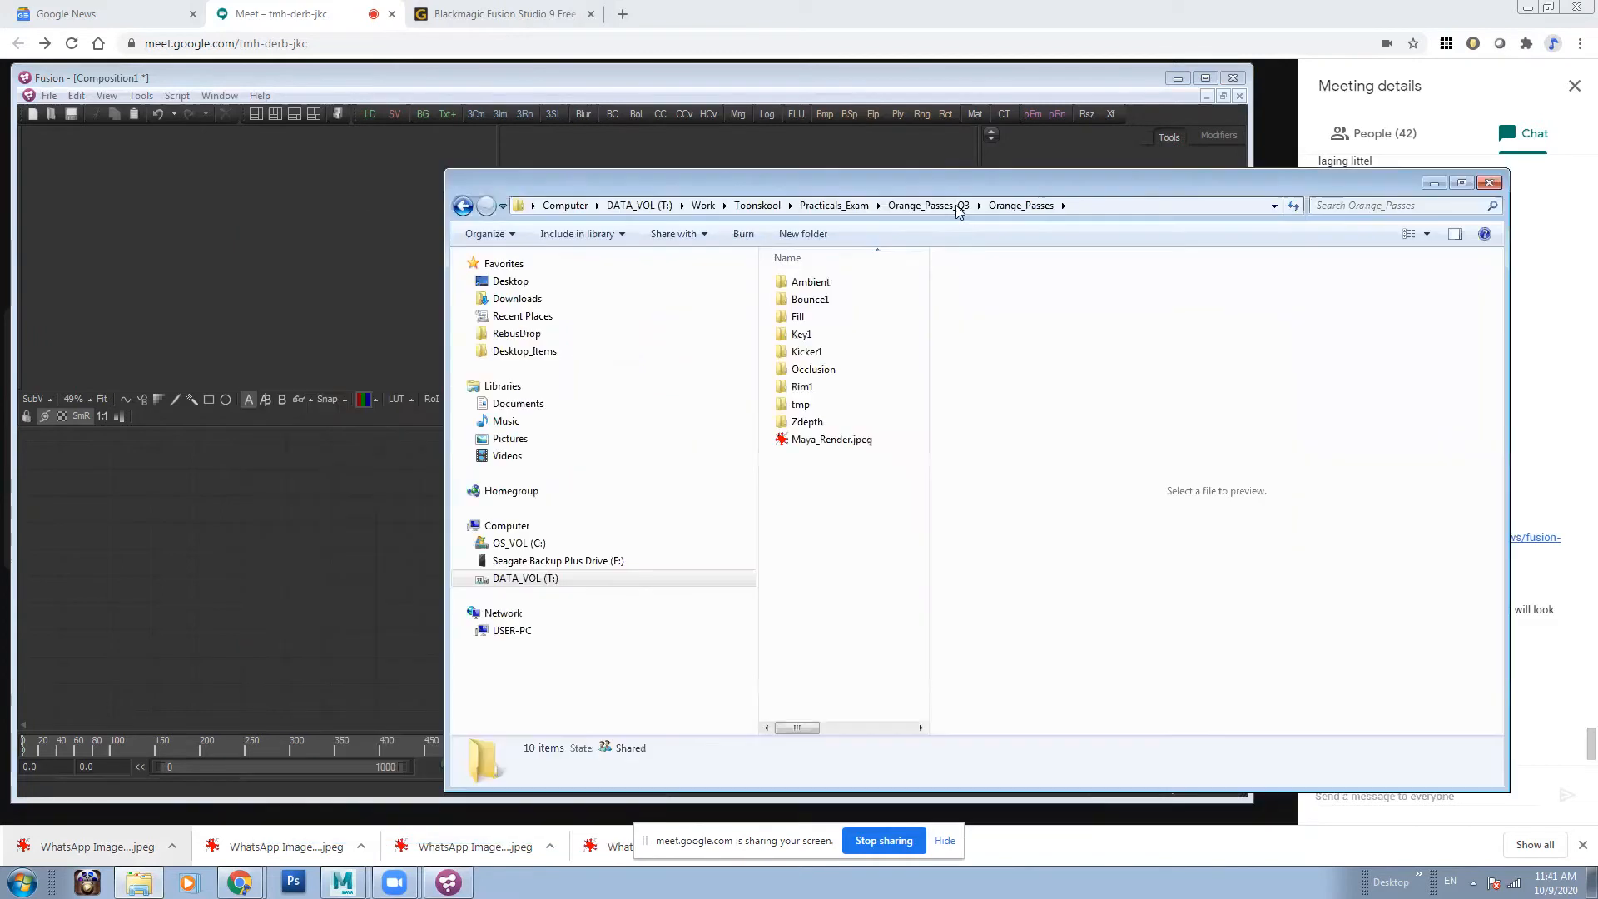
double_click(824, 336)
click(829, 326)
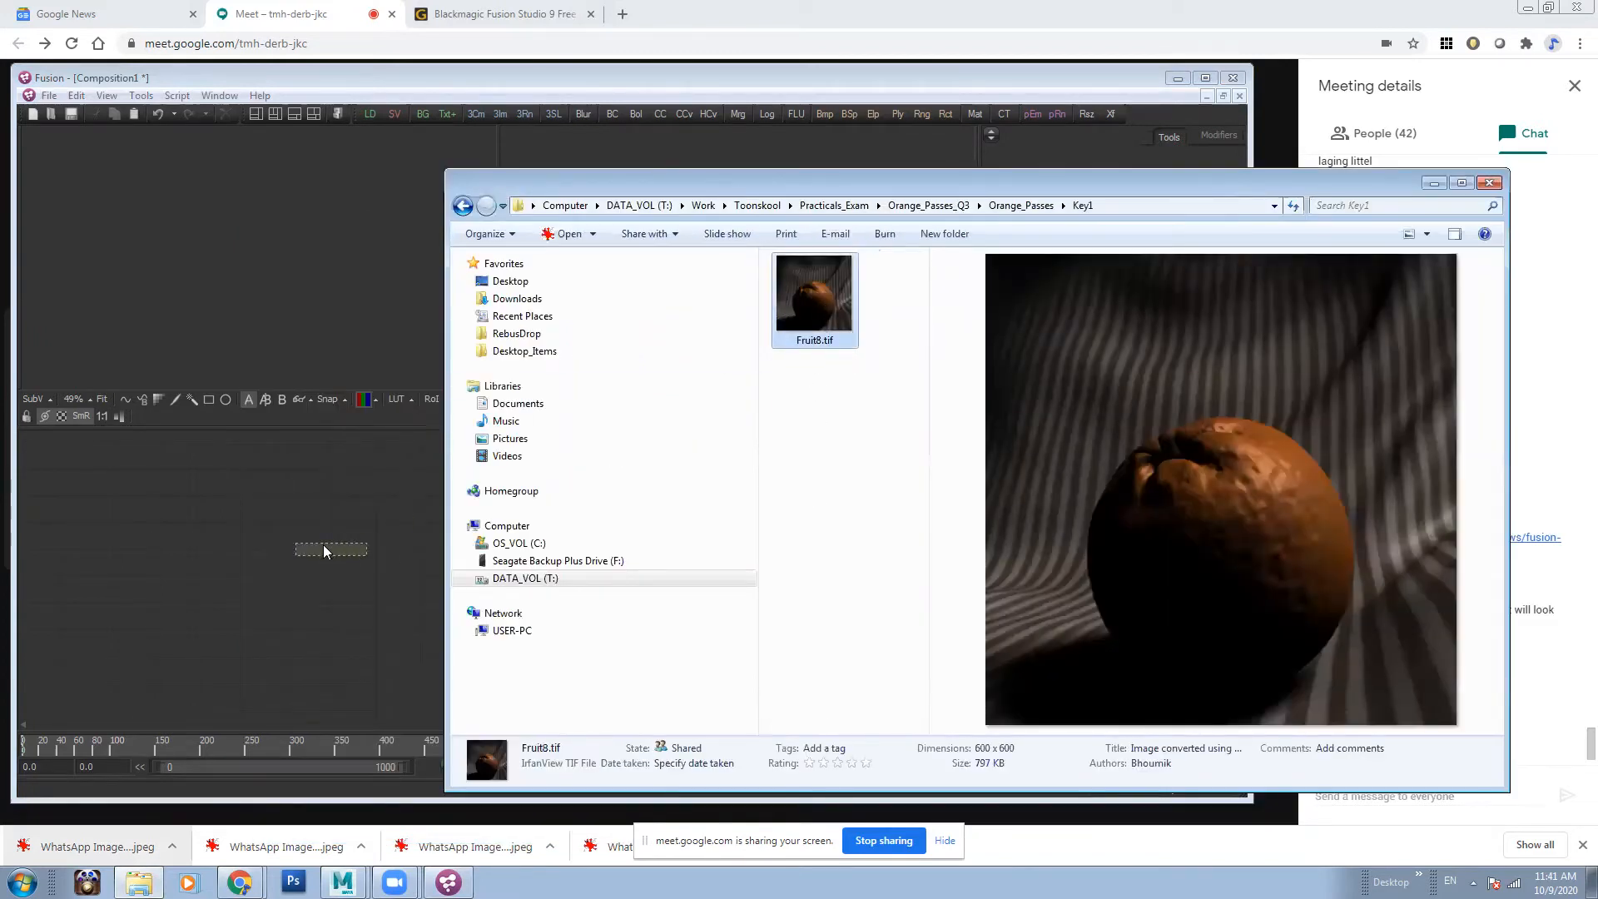
drag(324, 550, 325, 549)
- Load Fruit8.tif from the Fill folder into the flow below the Key1 loader and return to the Orange_Passes folder
click(1021, 206)
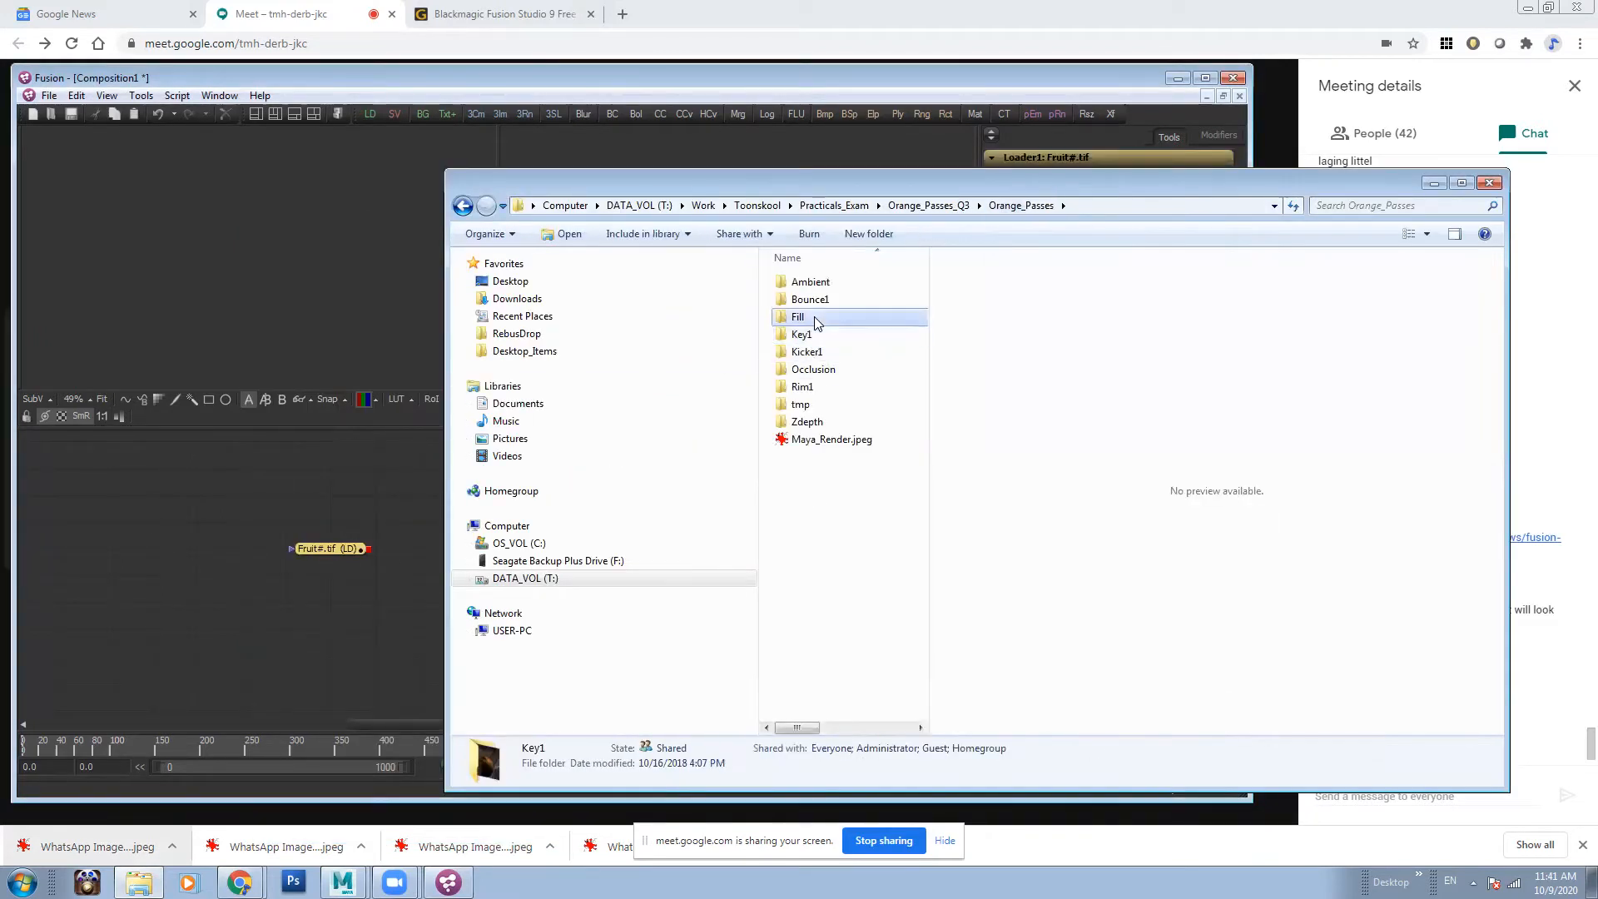
double_click(814, 318)
drag(814, 329, 331, 600)
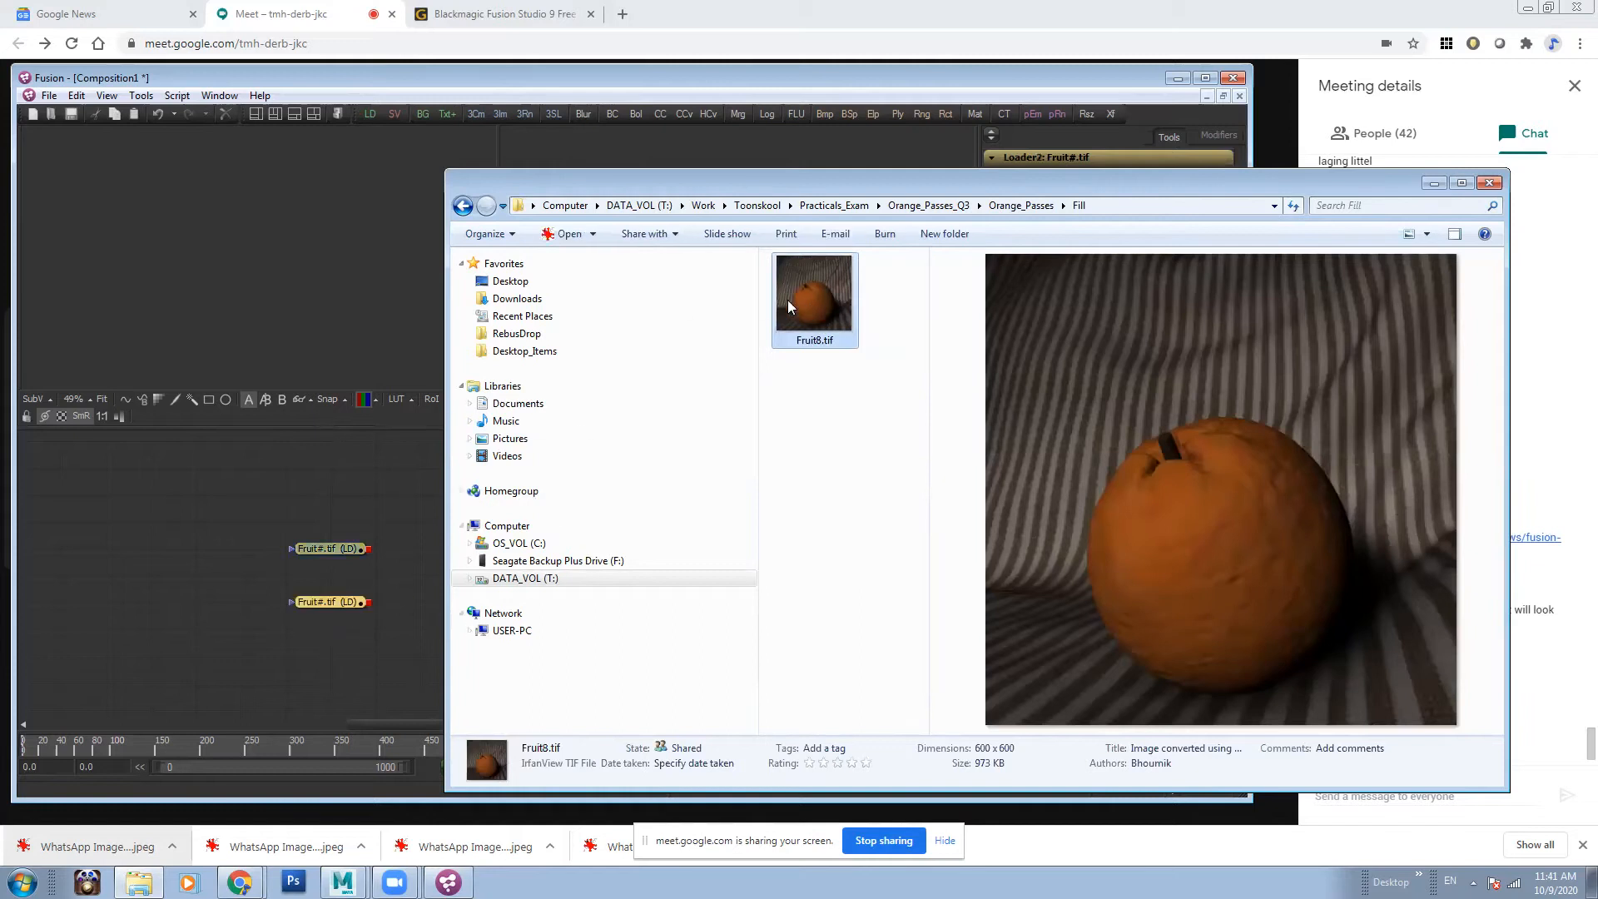
click(1021, 206)
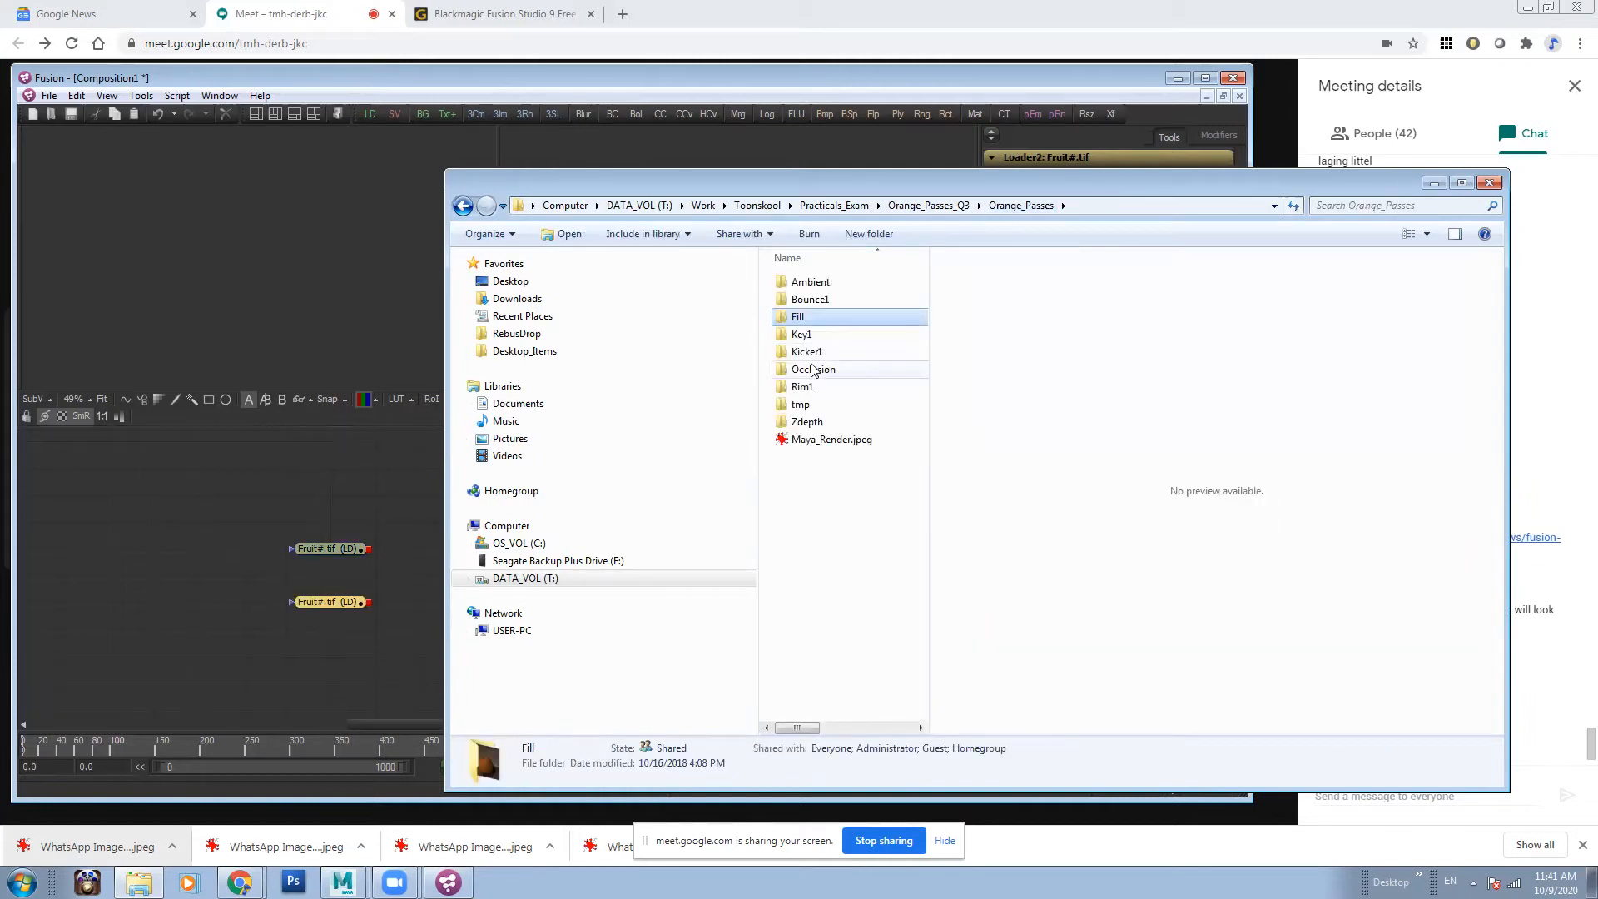
- Load Fruit8.tif from the Rim1 folder into the flow below the Fill loader and return to the Orange_Passes folder
double_click(812, 389)
double_click(817, 318)
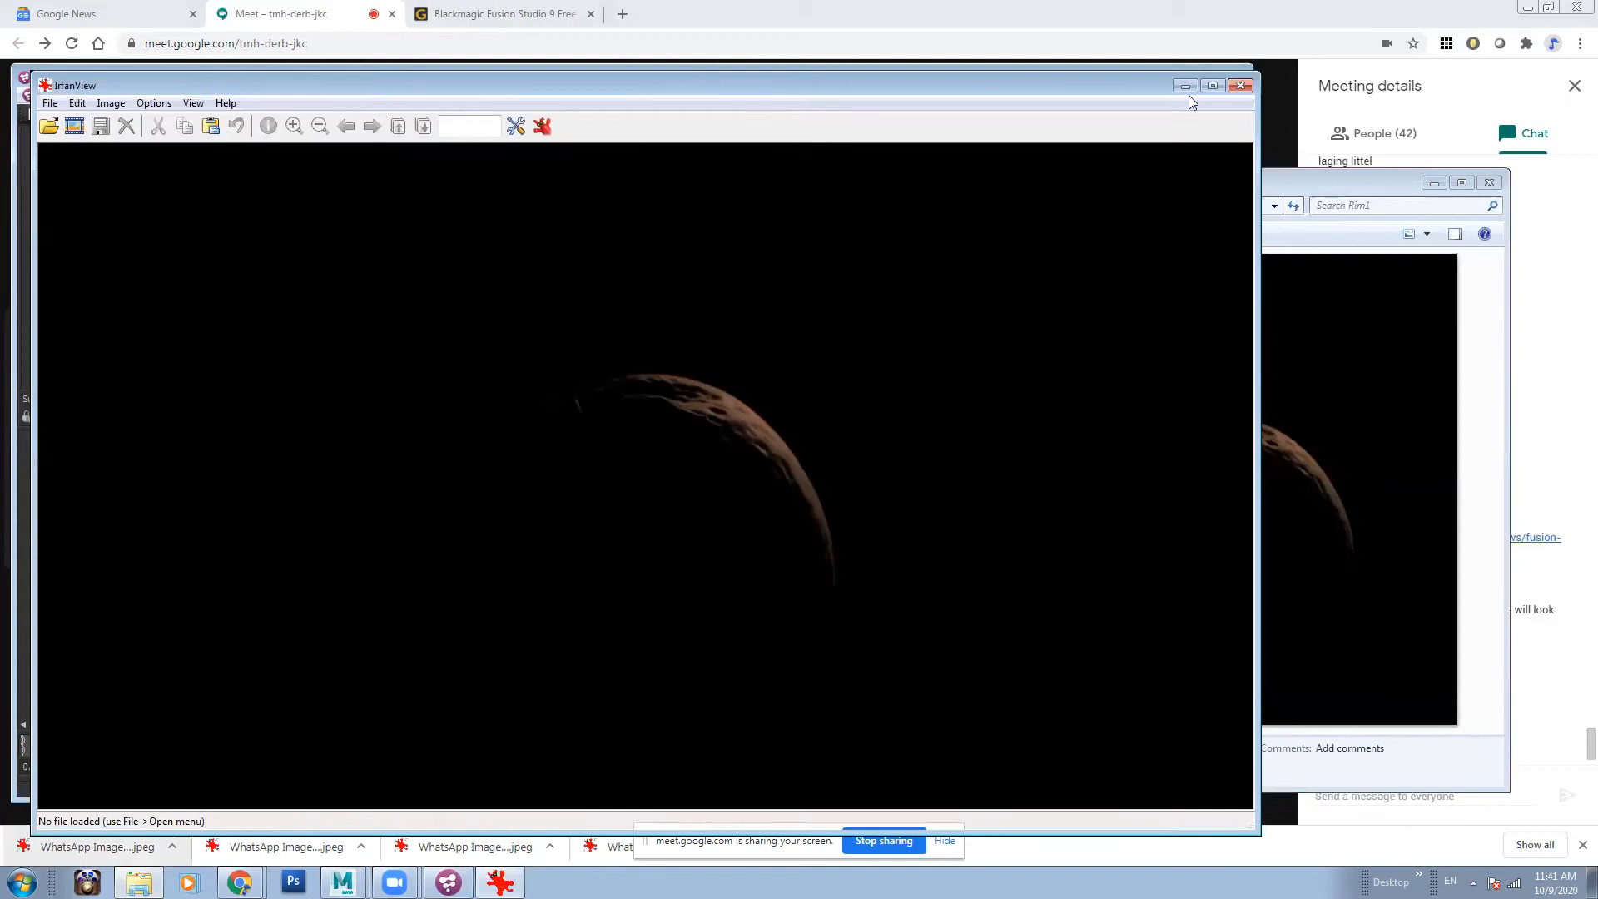
click(1238, 86)
drag(850, 317, 332, 657)
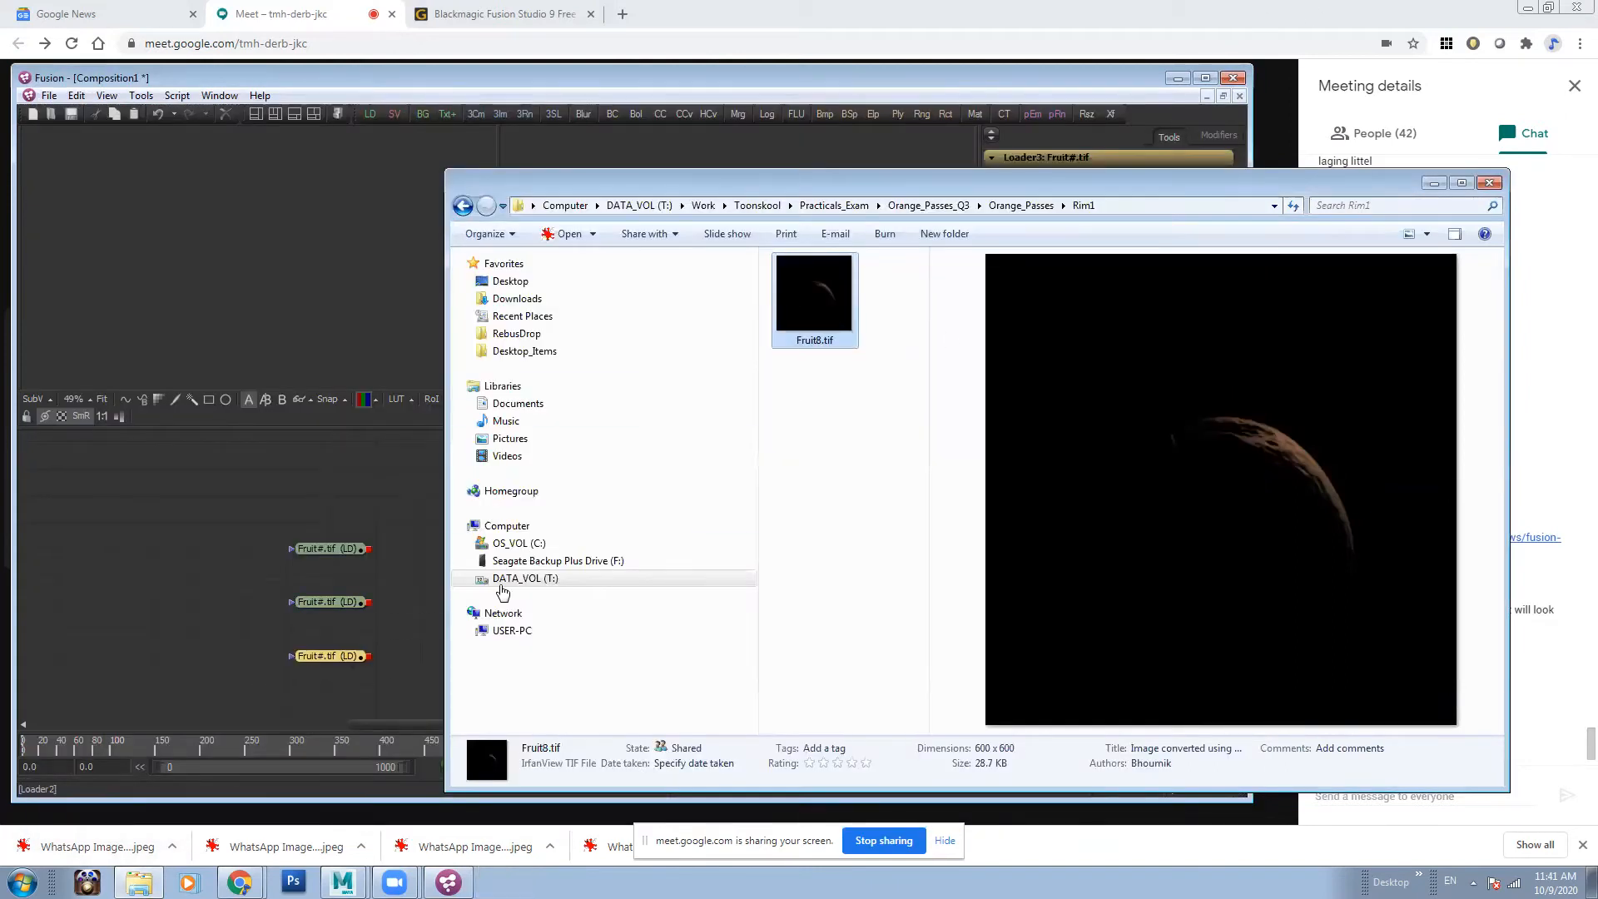
click(1021, 206)
- Load Fruit8.tif from the Kicker1 folder into the flow below the Rim1 loader and return to the Orange_Passes folder
double_click(826, 353)
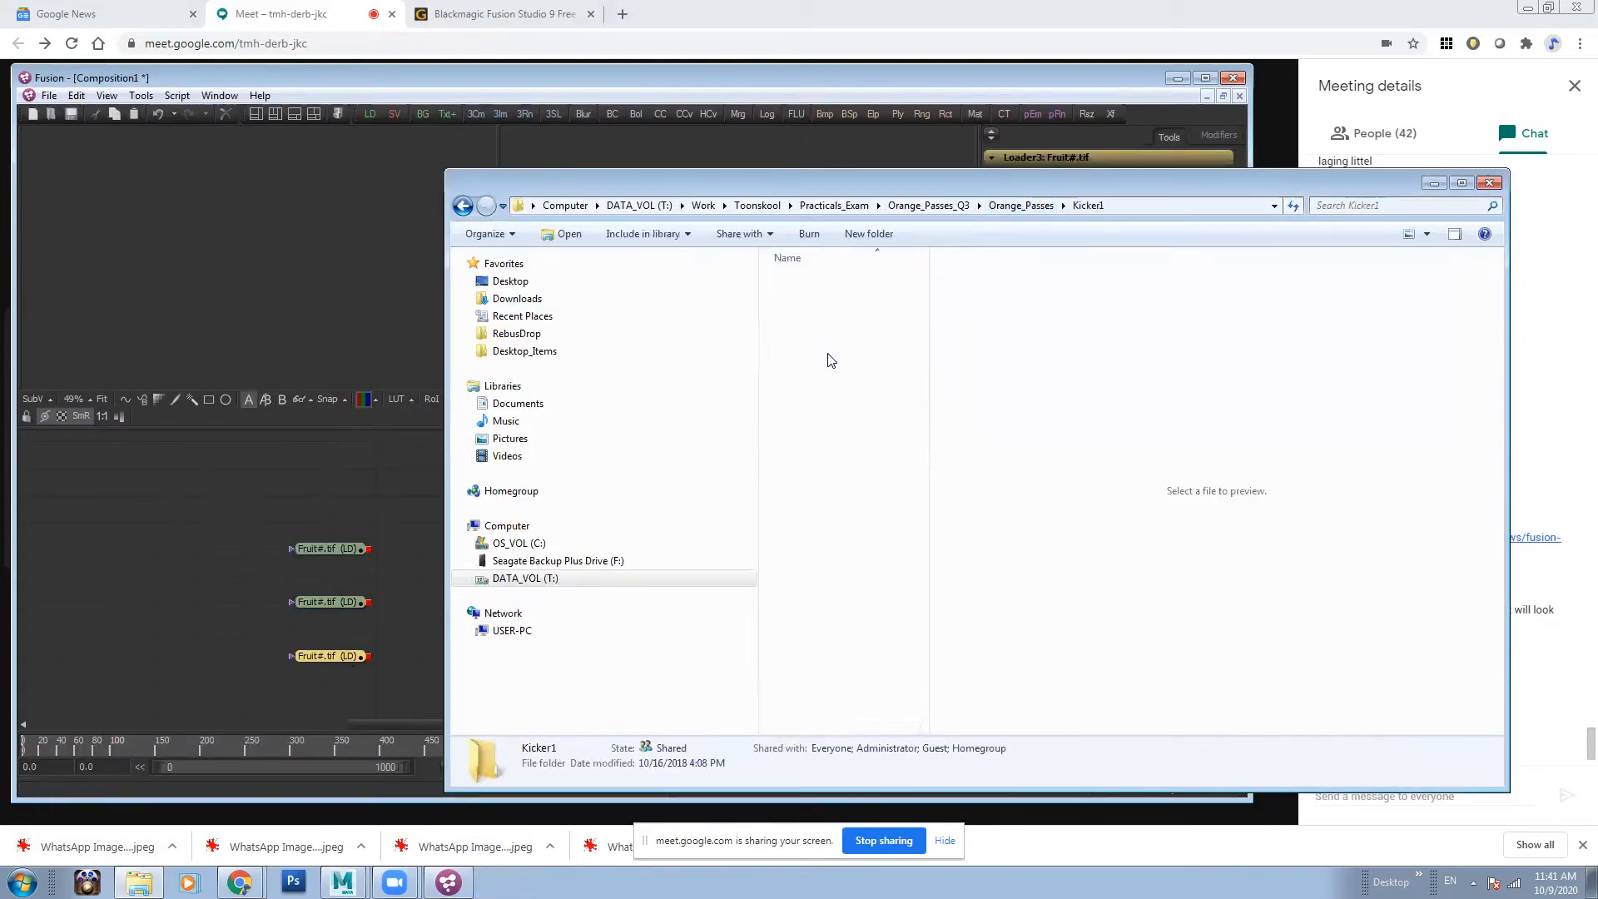
drag(818, 317, 338, 716)
click(1021, 205)
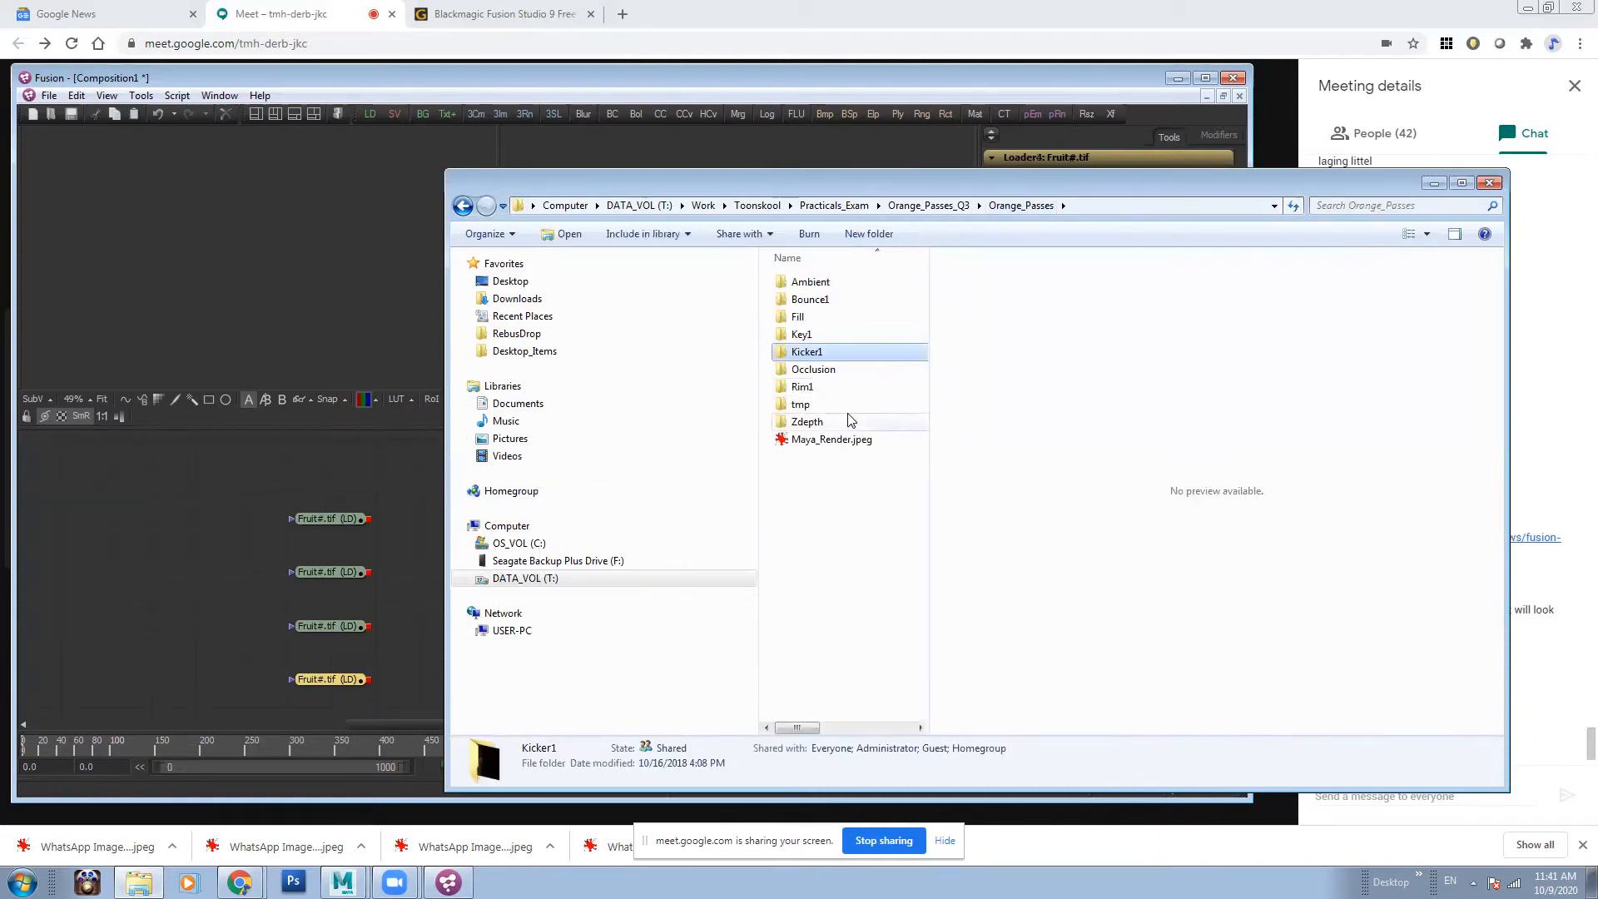
- Load Fruit8.tif from the Ambient folder into the flow beside the loader column and return to the Orange_Passes folder
double_click(832, 283)
click(820, 320)
drag(805, 348, 399, 547)
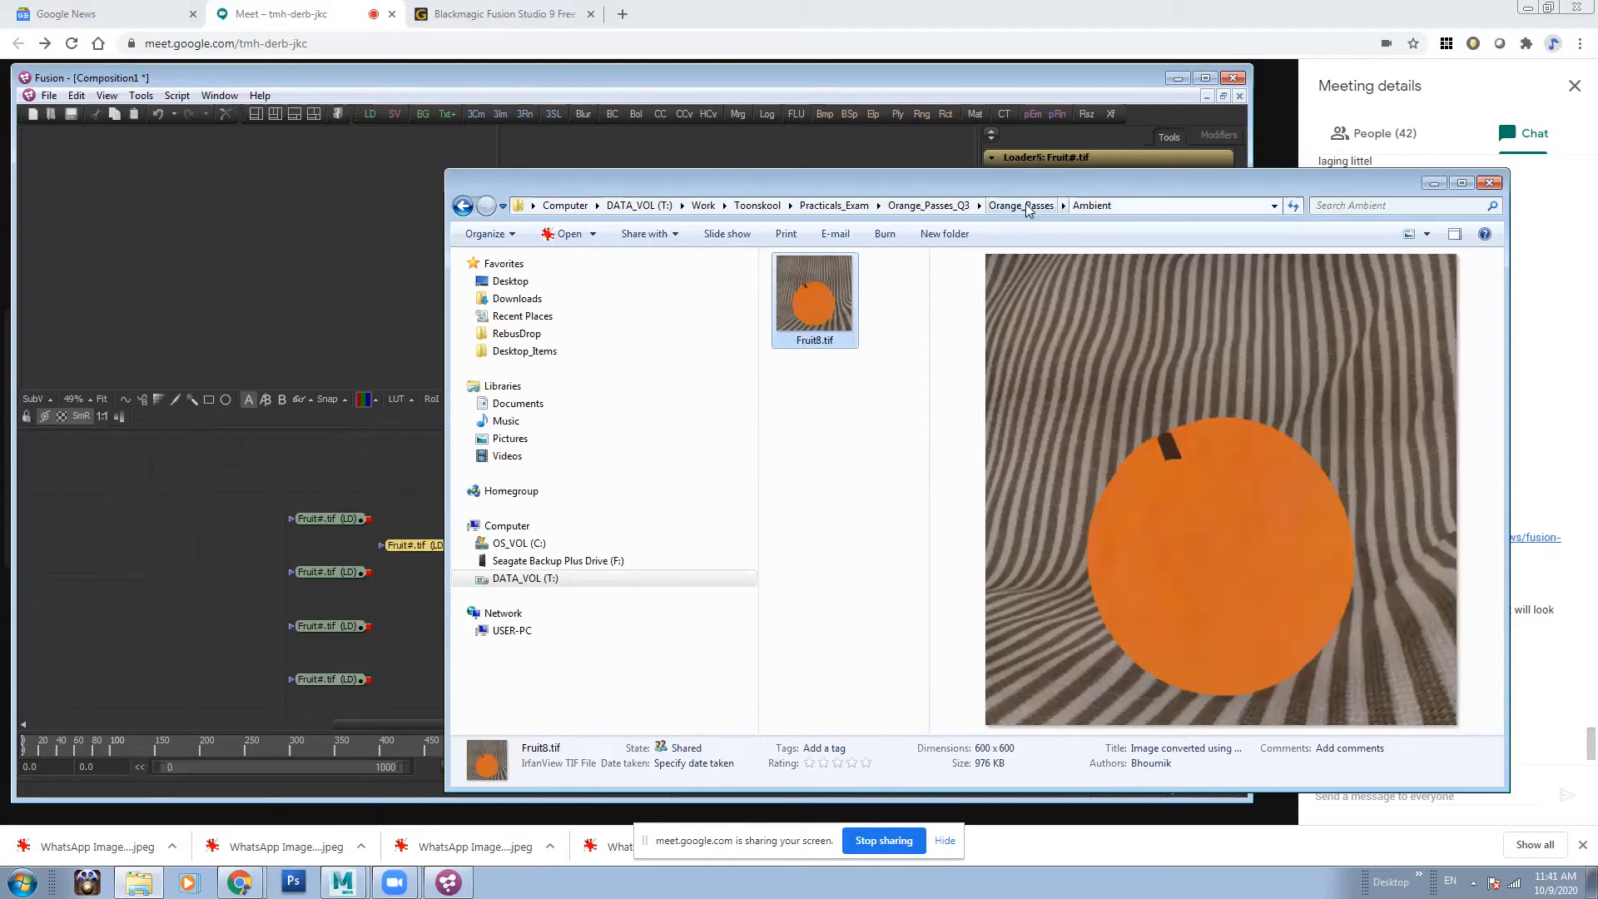
click(1021, 205)
- Load Fruit8.tif from the Occlusion folder into the flow below the Ambient loader and return to the Orange_Passes folder
double_click(799, 364)
click(816, 299)
drag(818, 331, 412, 601)
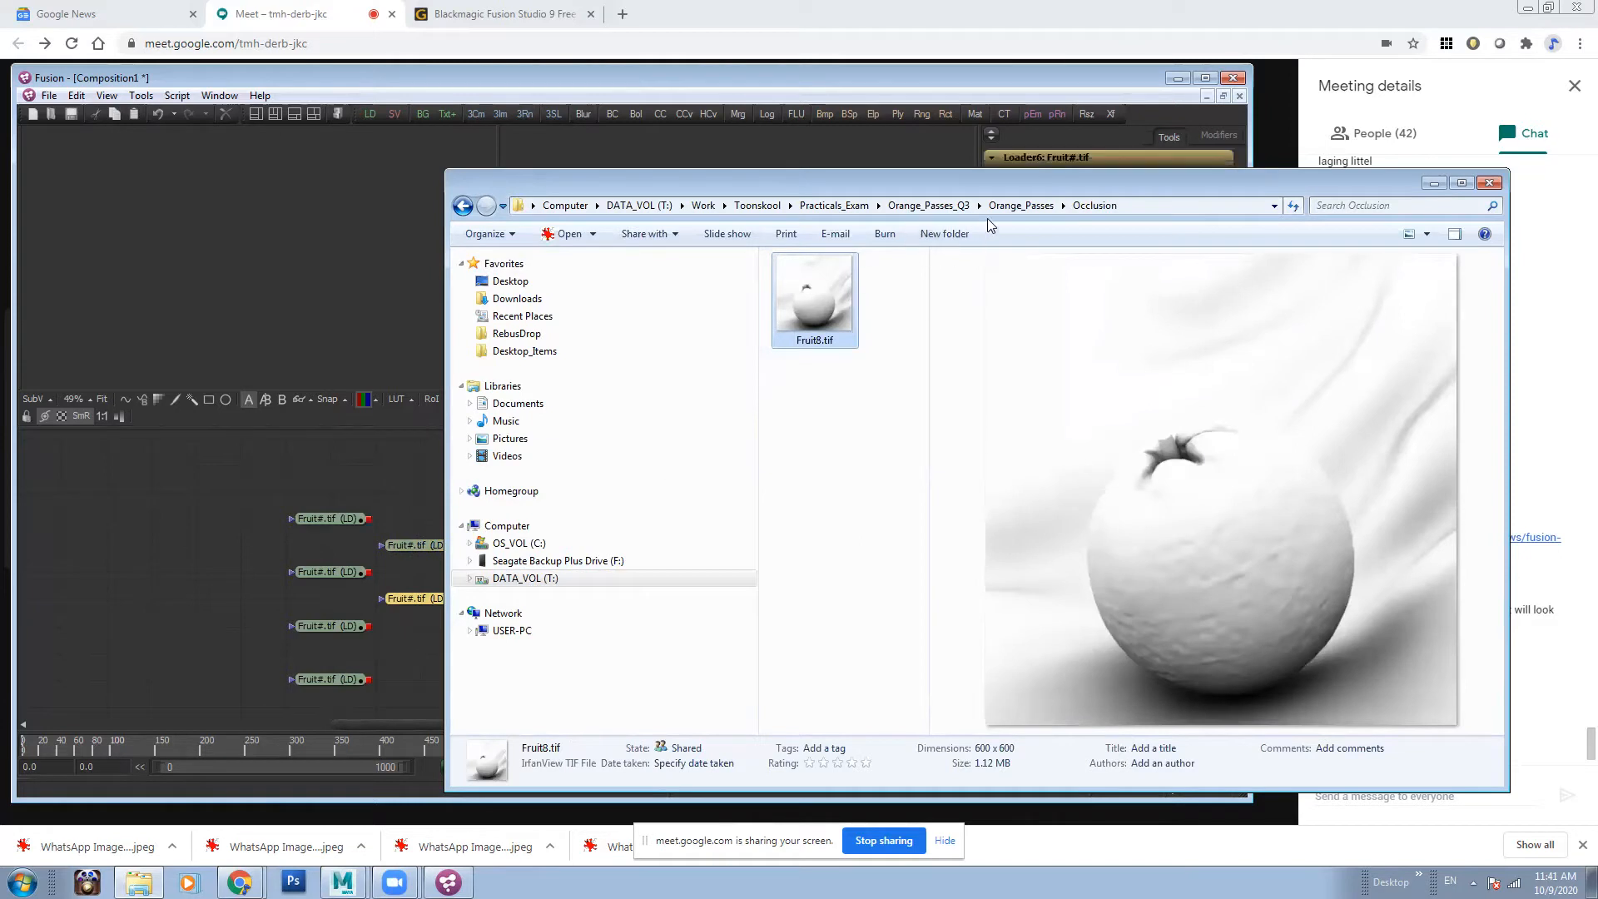
click(1021, 205)
- Load Fruit8.tif from the Zdepth folder into the flow below the Occlusion loader and minimize the folder window
double_click(802, 422)
click(805, 341)
drag(805, 341, 414, 626)
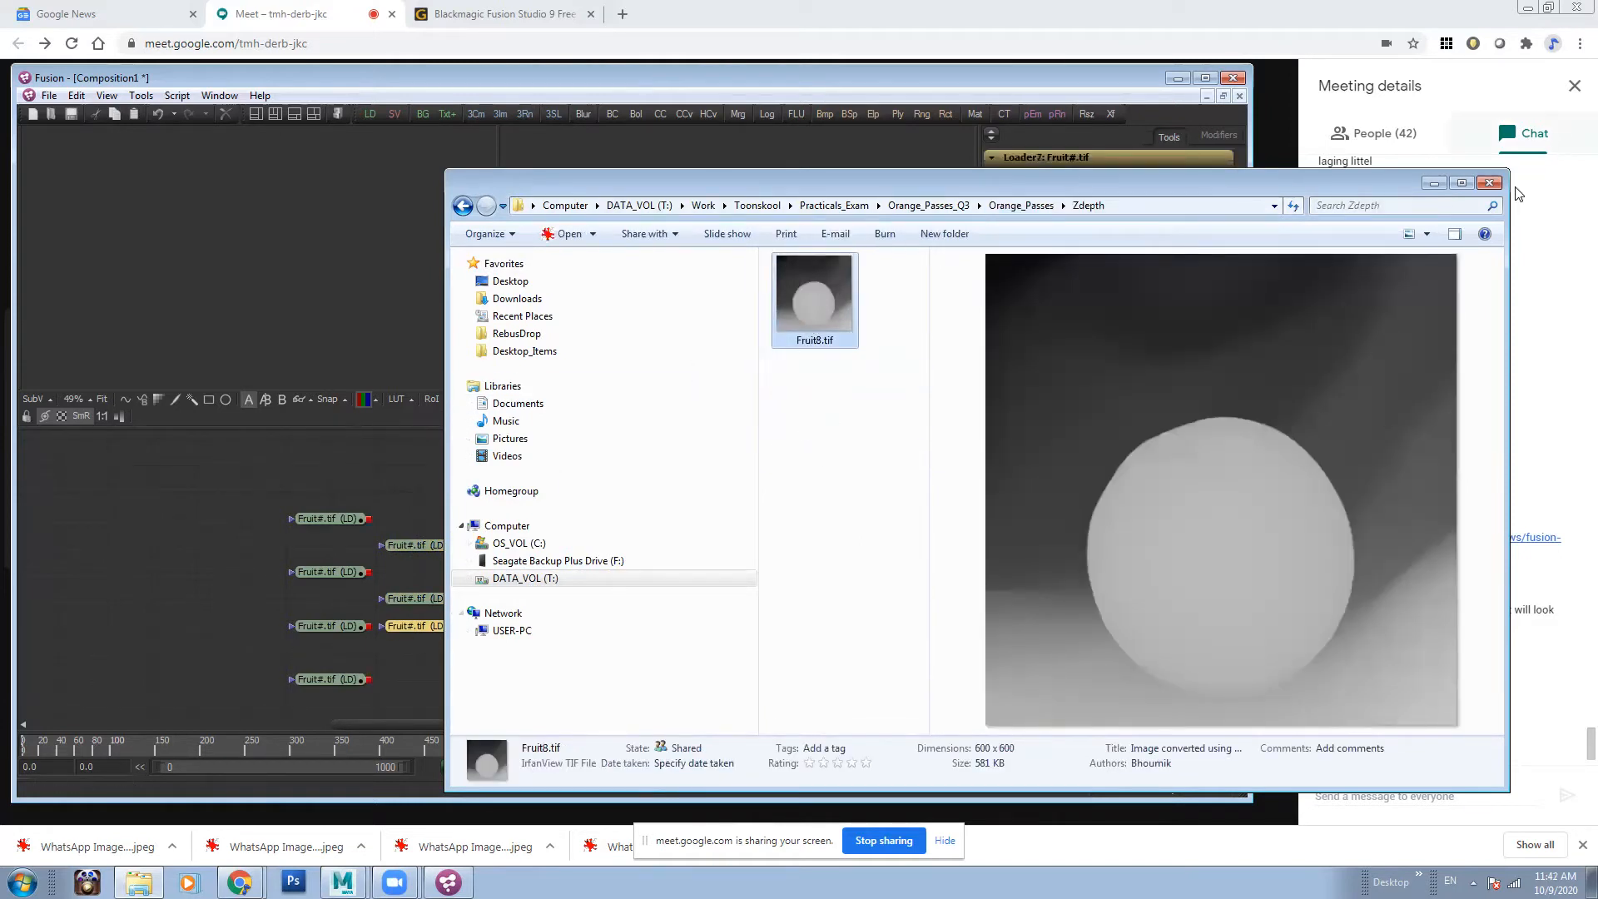
click(1434, 182)
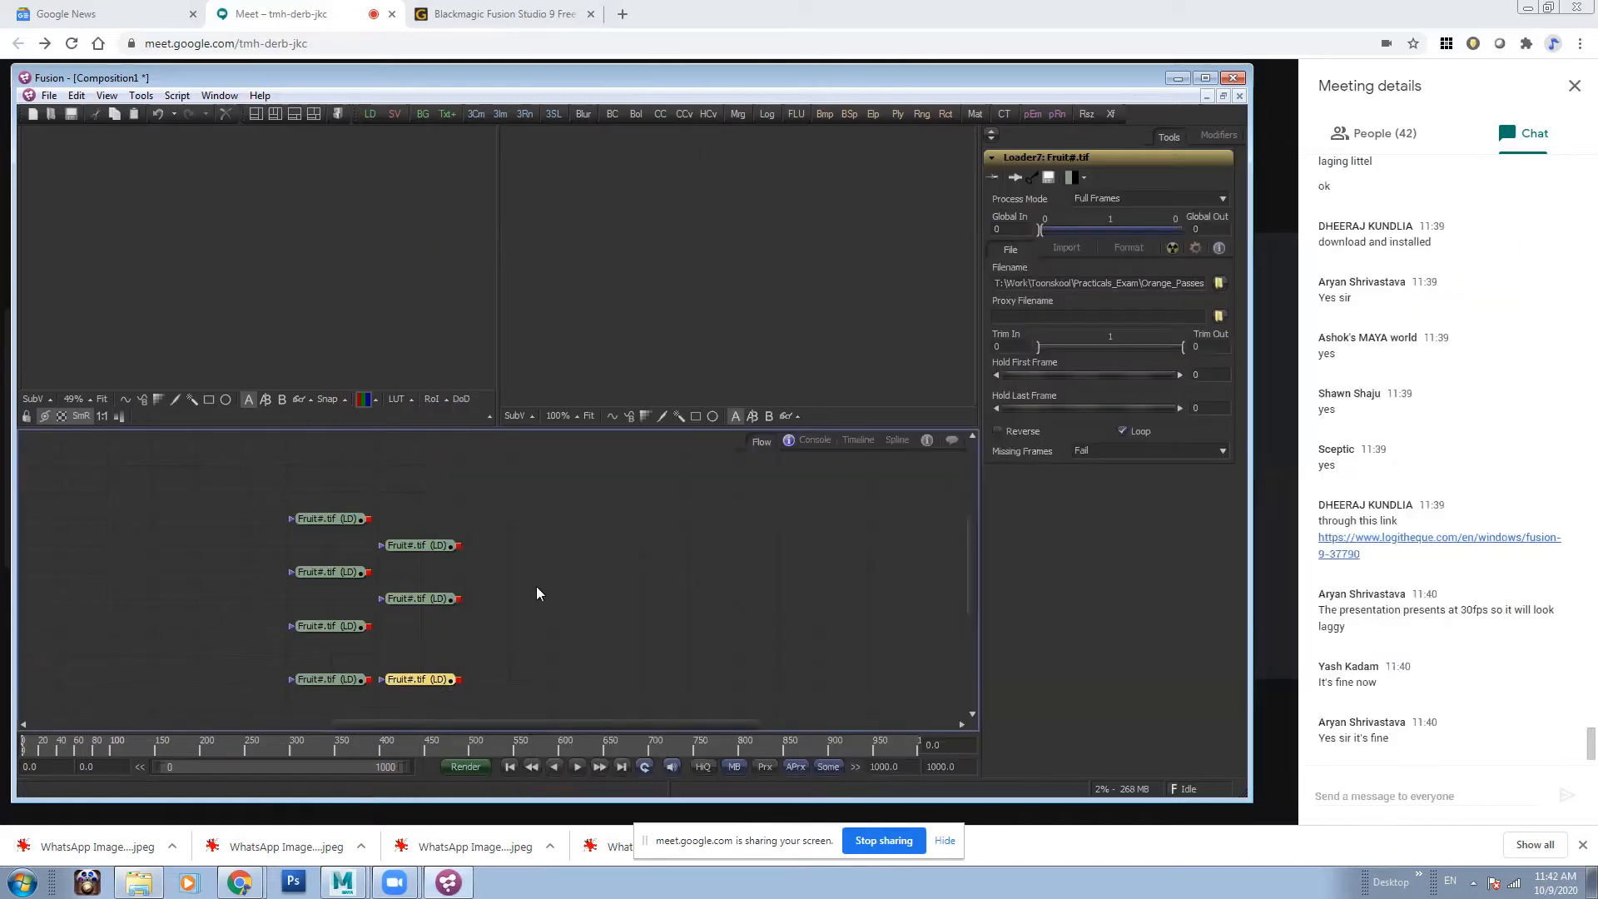
- Select the Ambient, Occlusion and Zdepth loaders and move them together far to the right of the four light-pass loaders
drag(490, 461, 567, 677)
drag(521, 617, 919, 585)
drag(835, 513, 746, 602)
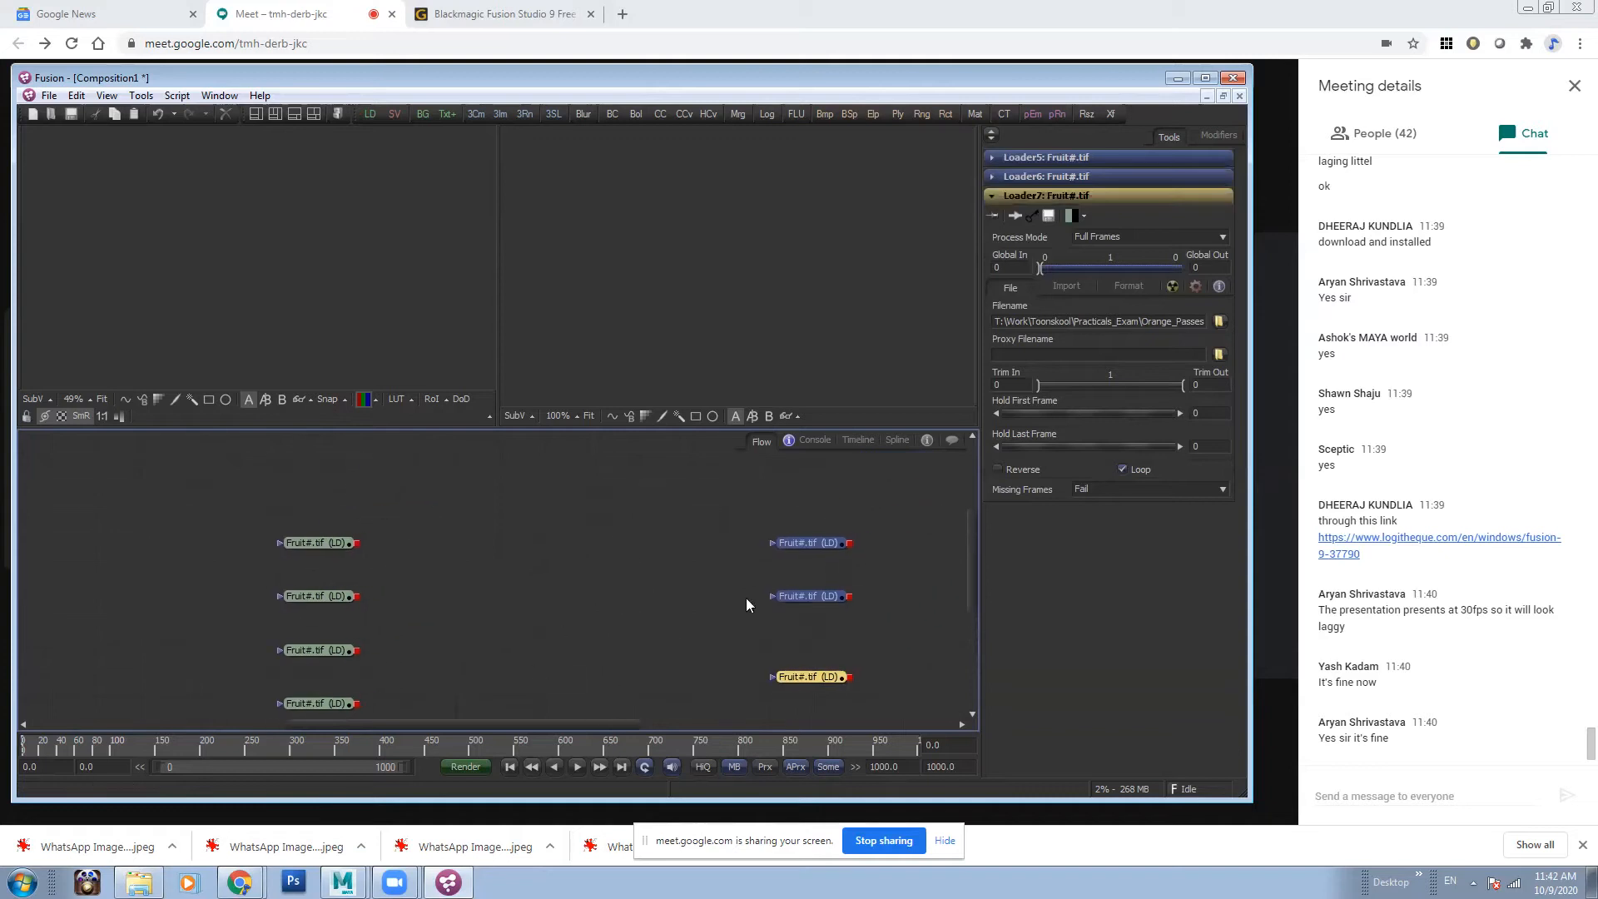
drag(486, 568, 480, 537)
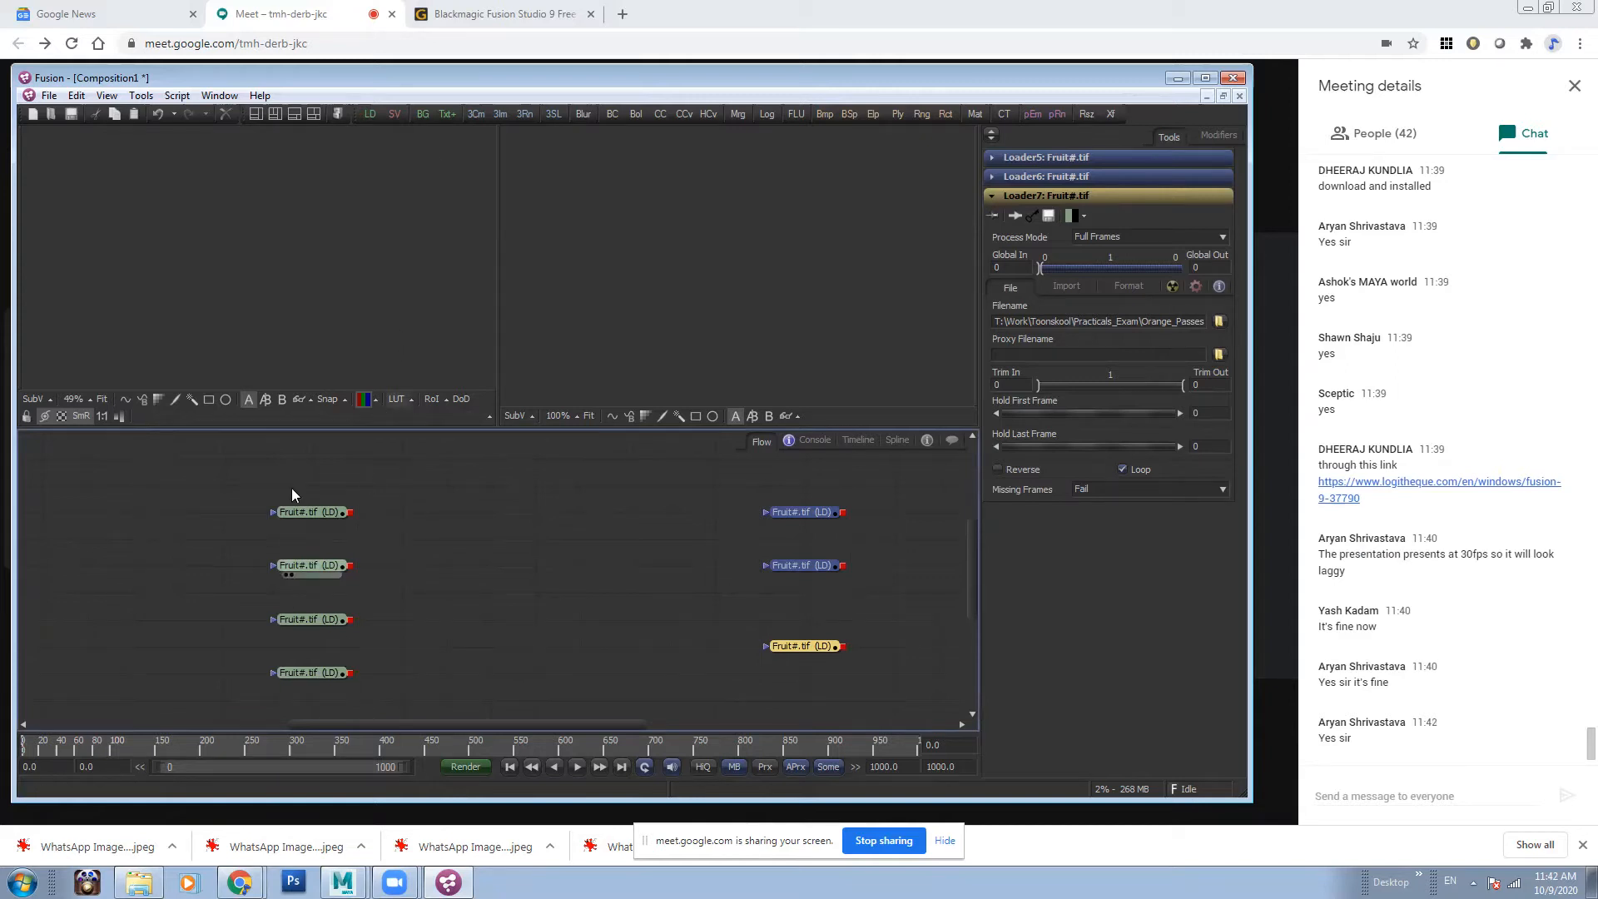
click(291, 256)
click(747, 255)
click(333, 233)
click(710, 246)
click(235, 242)
click(702, 250)
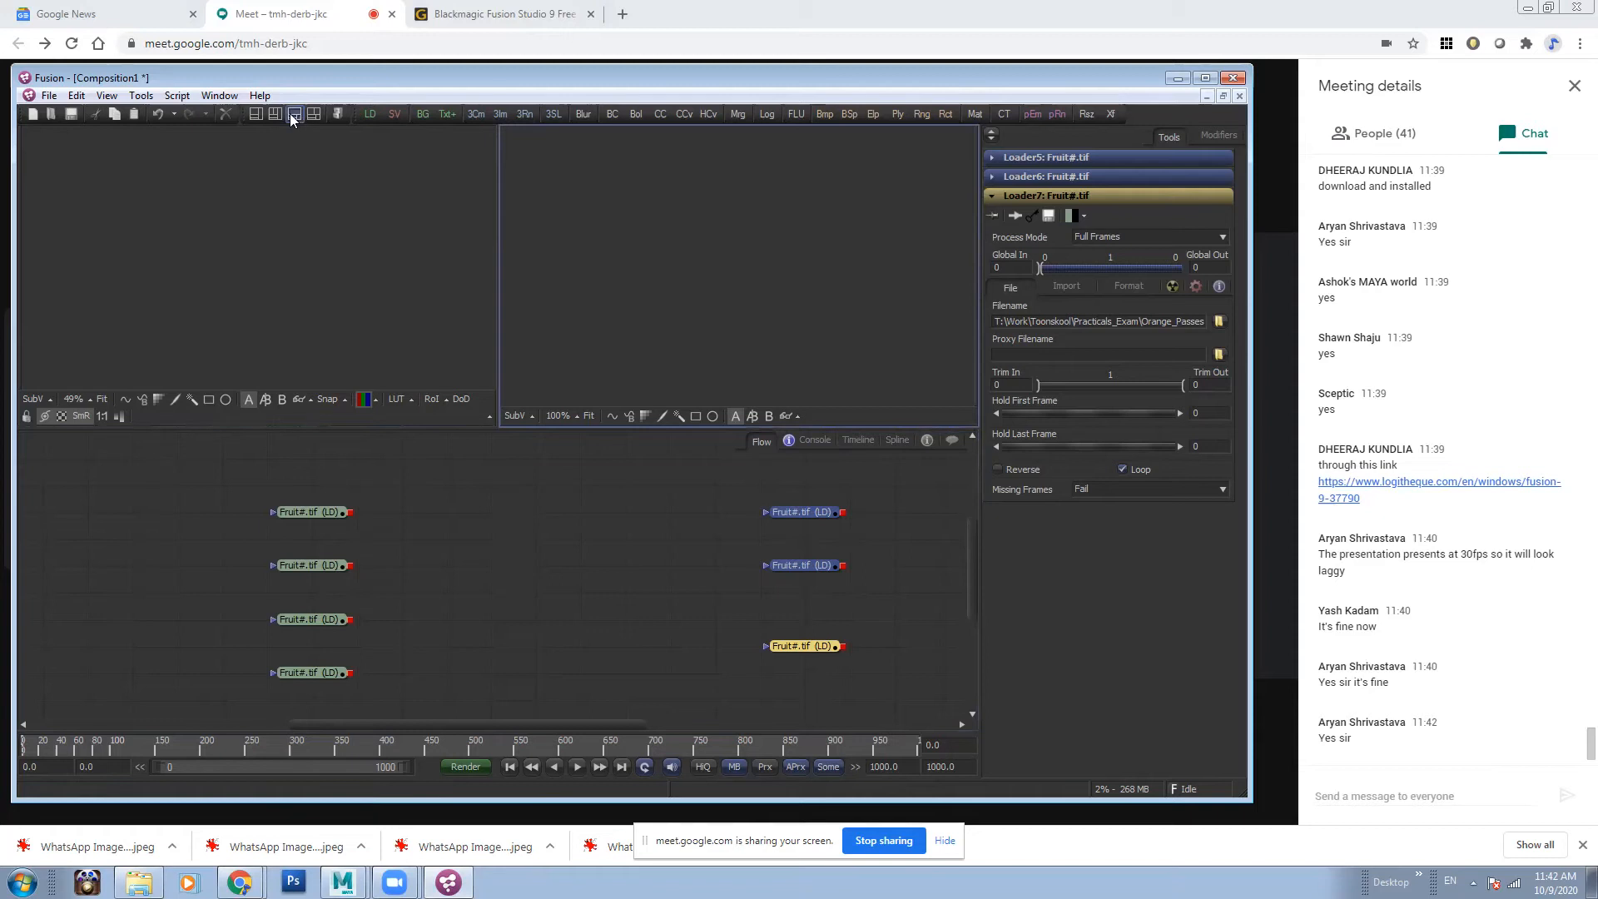
- Switch to a layout with one wide viewer, show the Key1 loader in it and enlarge the viewer area
click(295, 115)
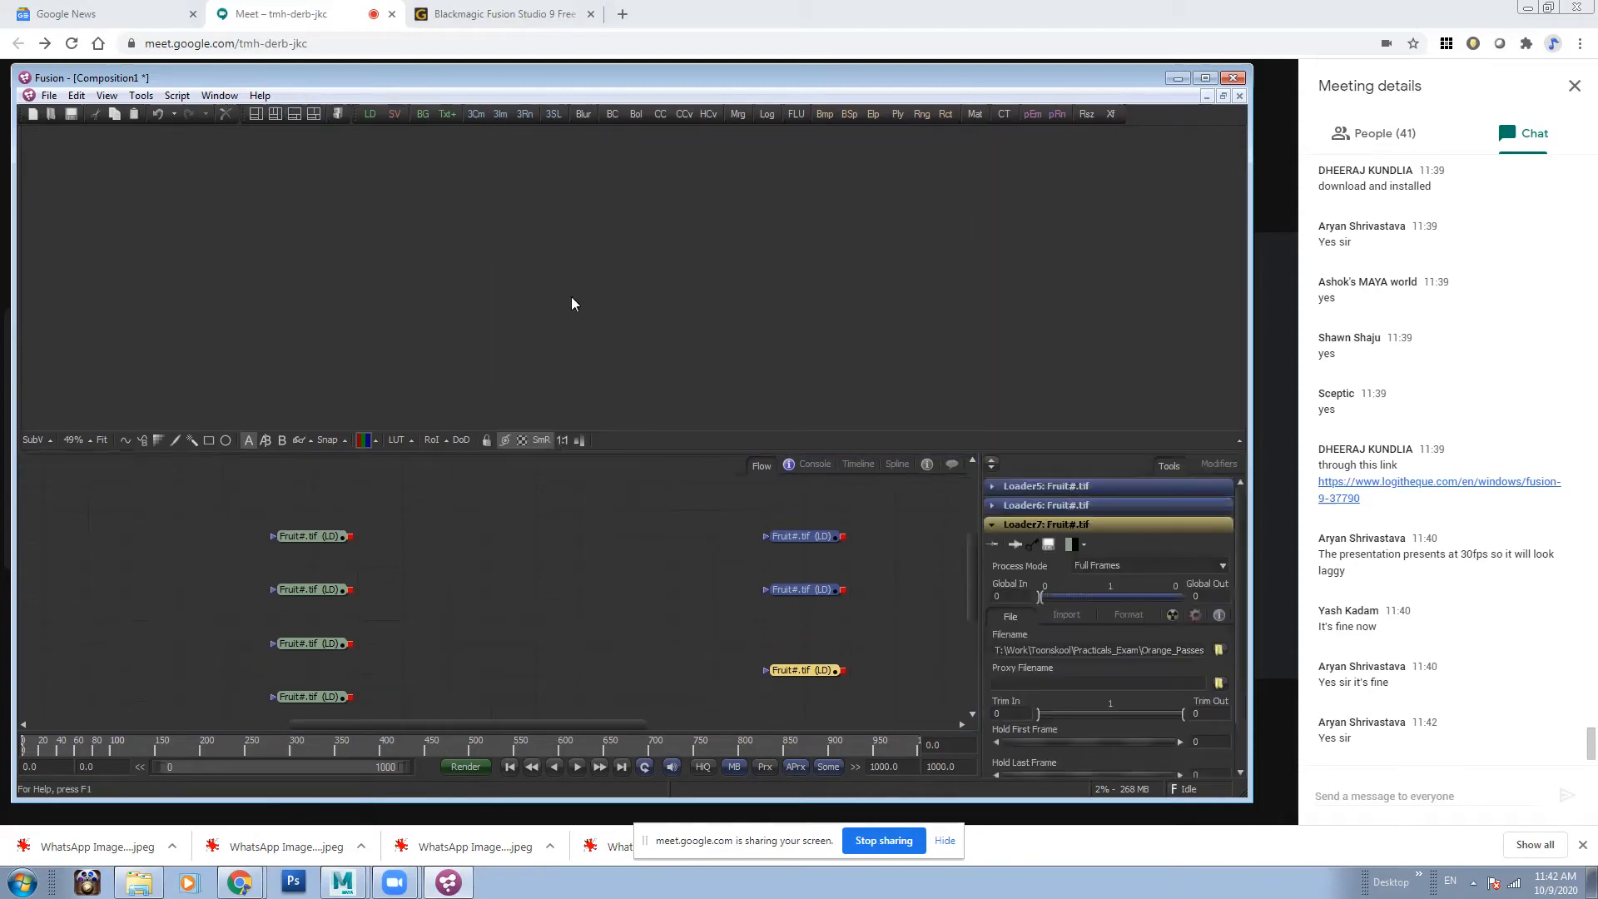
drag(295, 536, 696, 249)
drag(617, 452, 696, 519)
drag(722, 366, 589, 344)
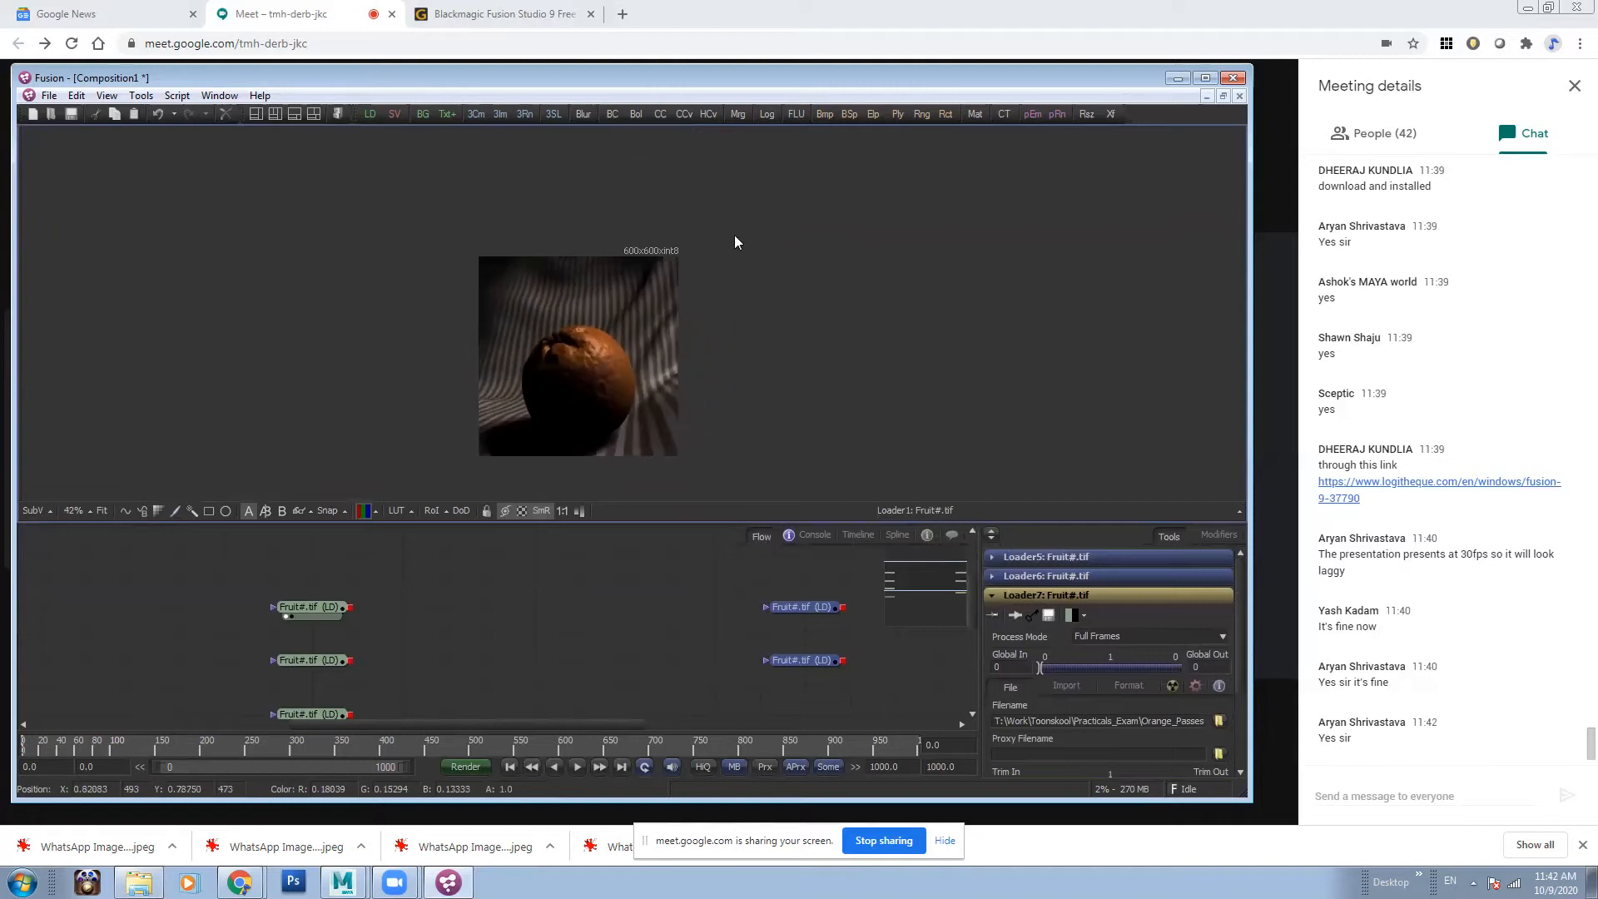
- Fit the Key1 image to the viewer and reduce the viewer's height to leave more room for the flow
click(90, 513)
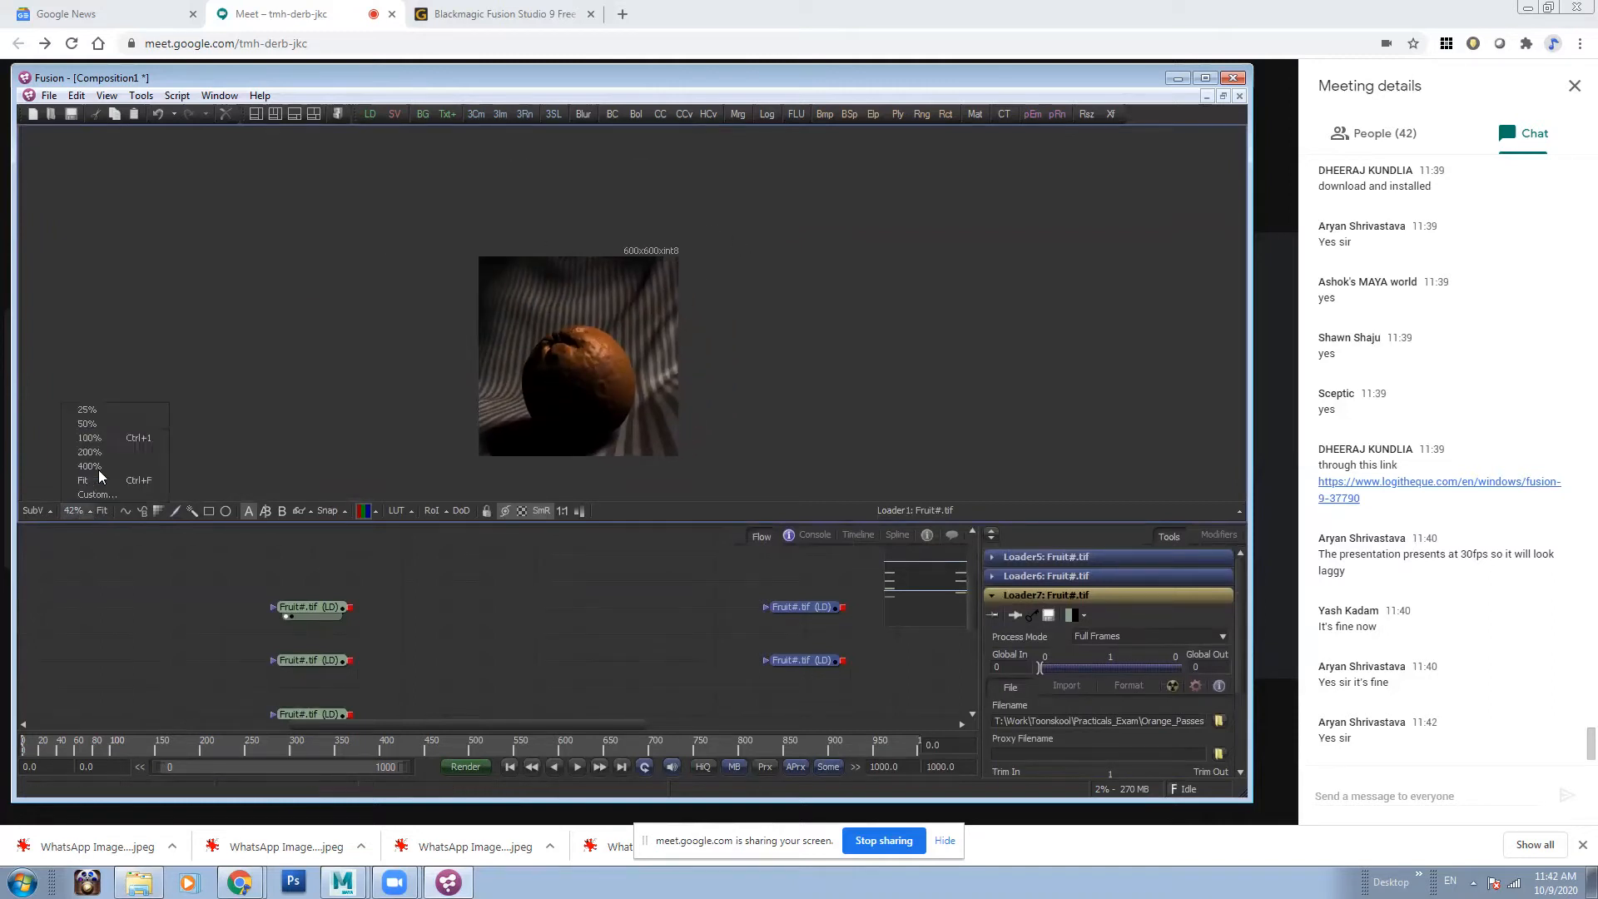
click(113, 429)
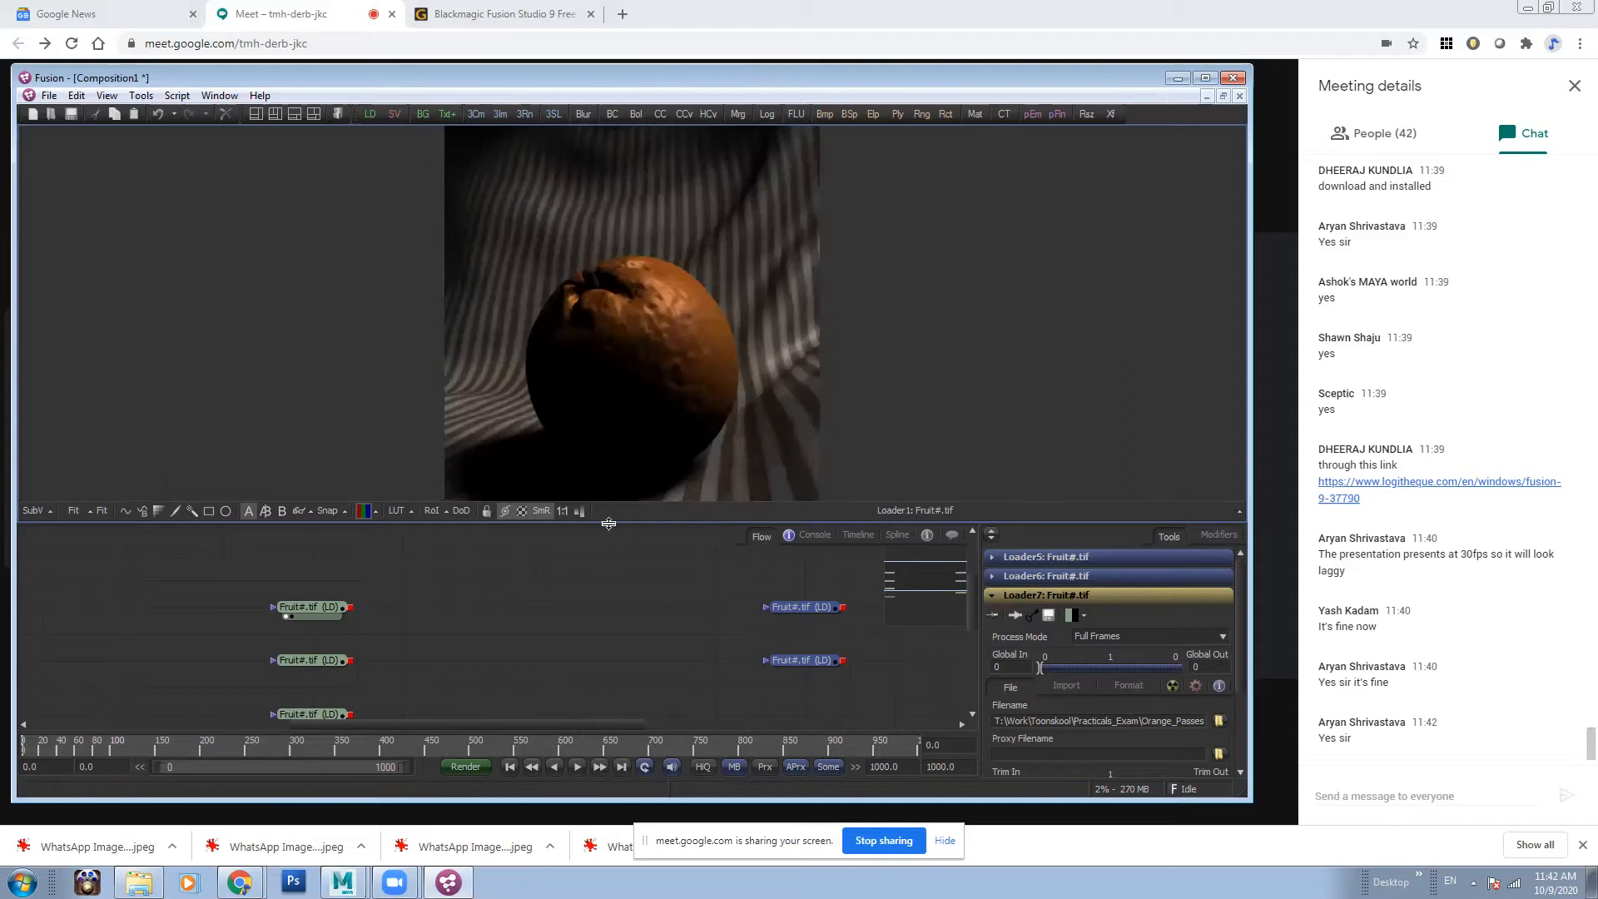
drag(646, 522, 443, 420)
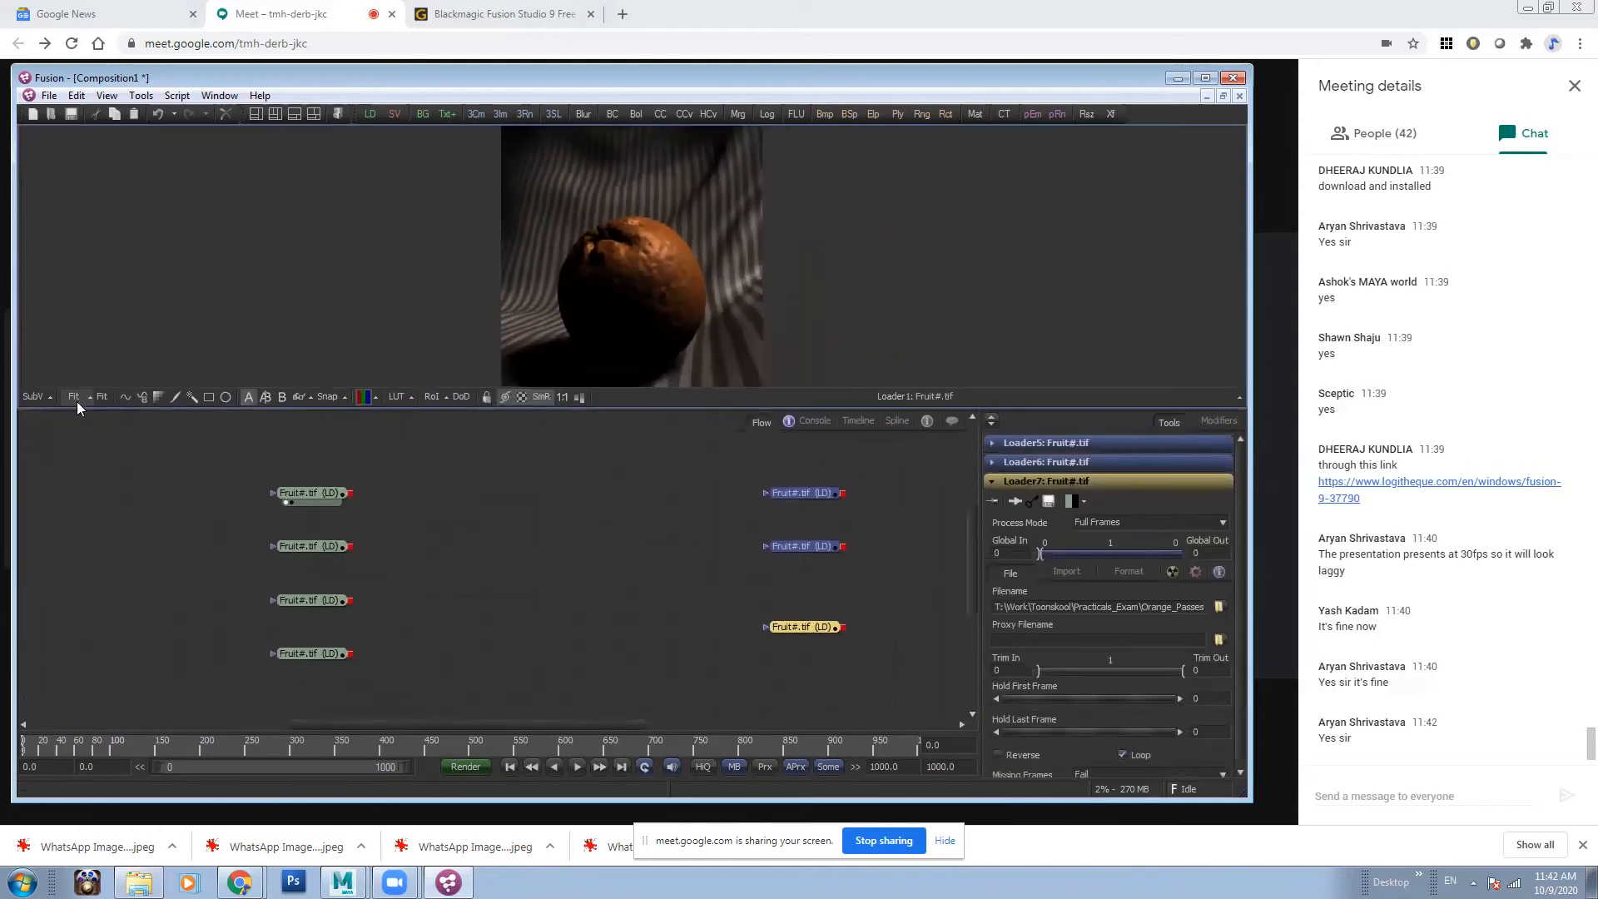
drag(732, 258, 620, 293)
- Space the Key1, Fill, Rim1 and Kicker1 loaders farther apart at even intervals in their vertical column
drag(374, 552, 451, 537)
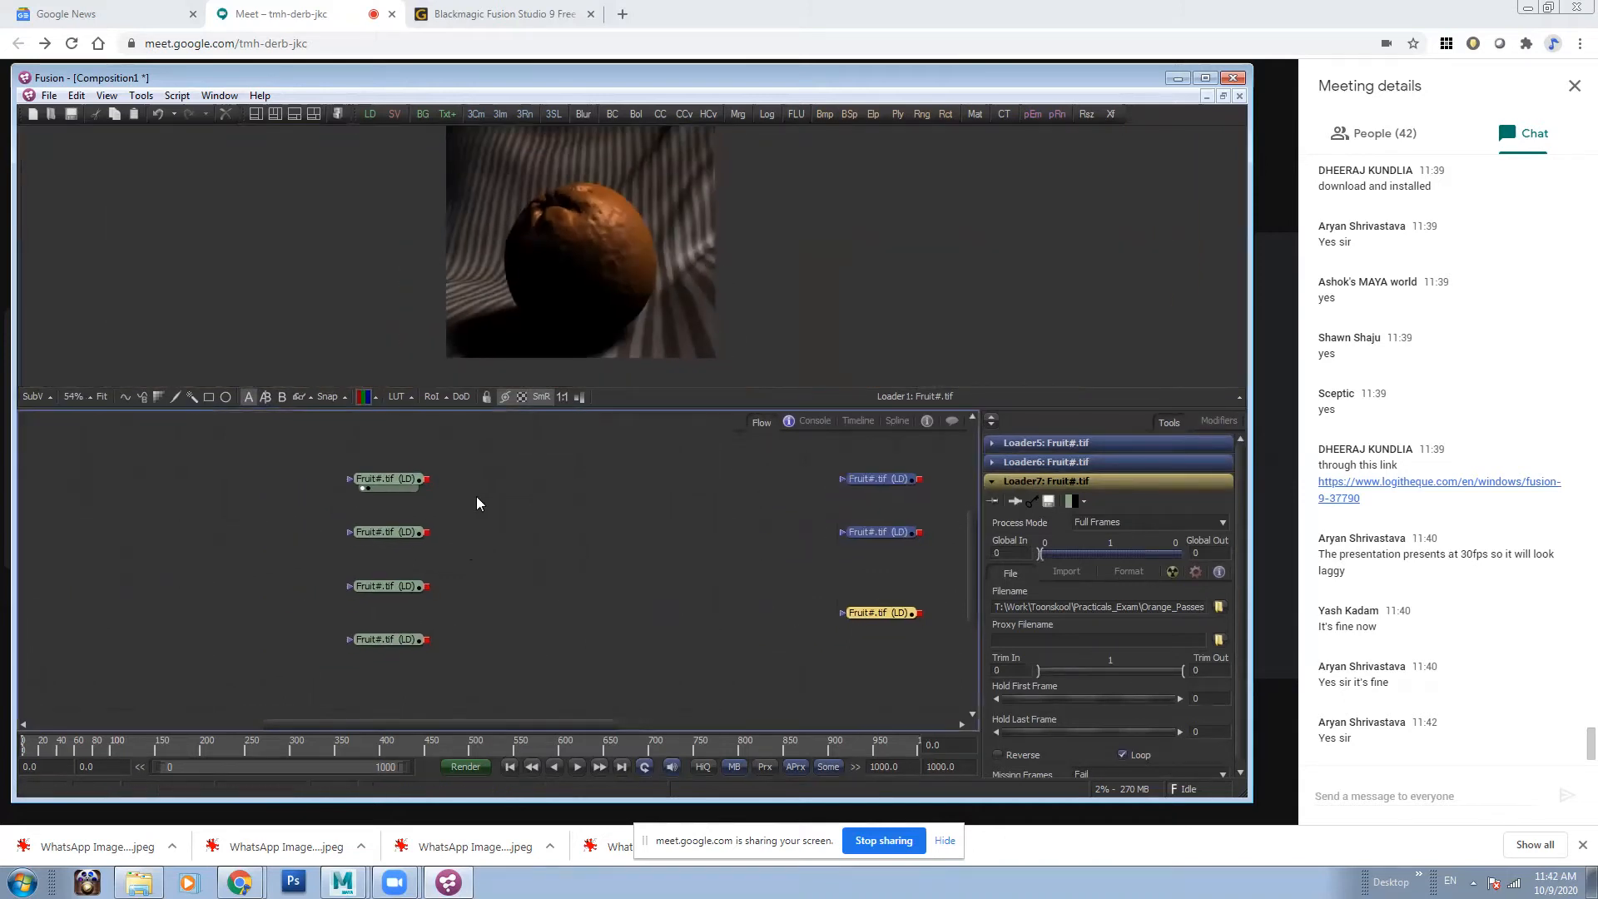
drag(391, 464, 438, 688)
drag(293, 436, 525, 717)
click(501, 530)
mouse_move(389, 459)
mouse_down()
mouse_move(400, 532)
mouse_move(406, 454)
mouse_up()
drag(405, 584, 406, 531)
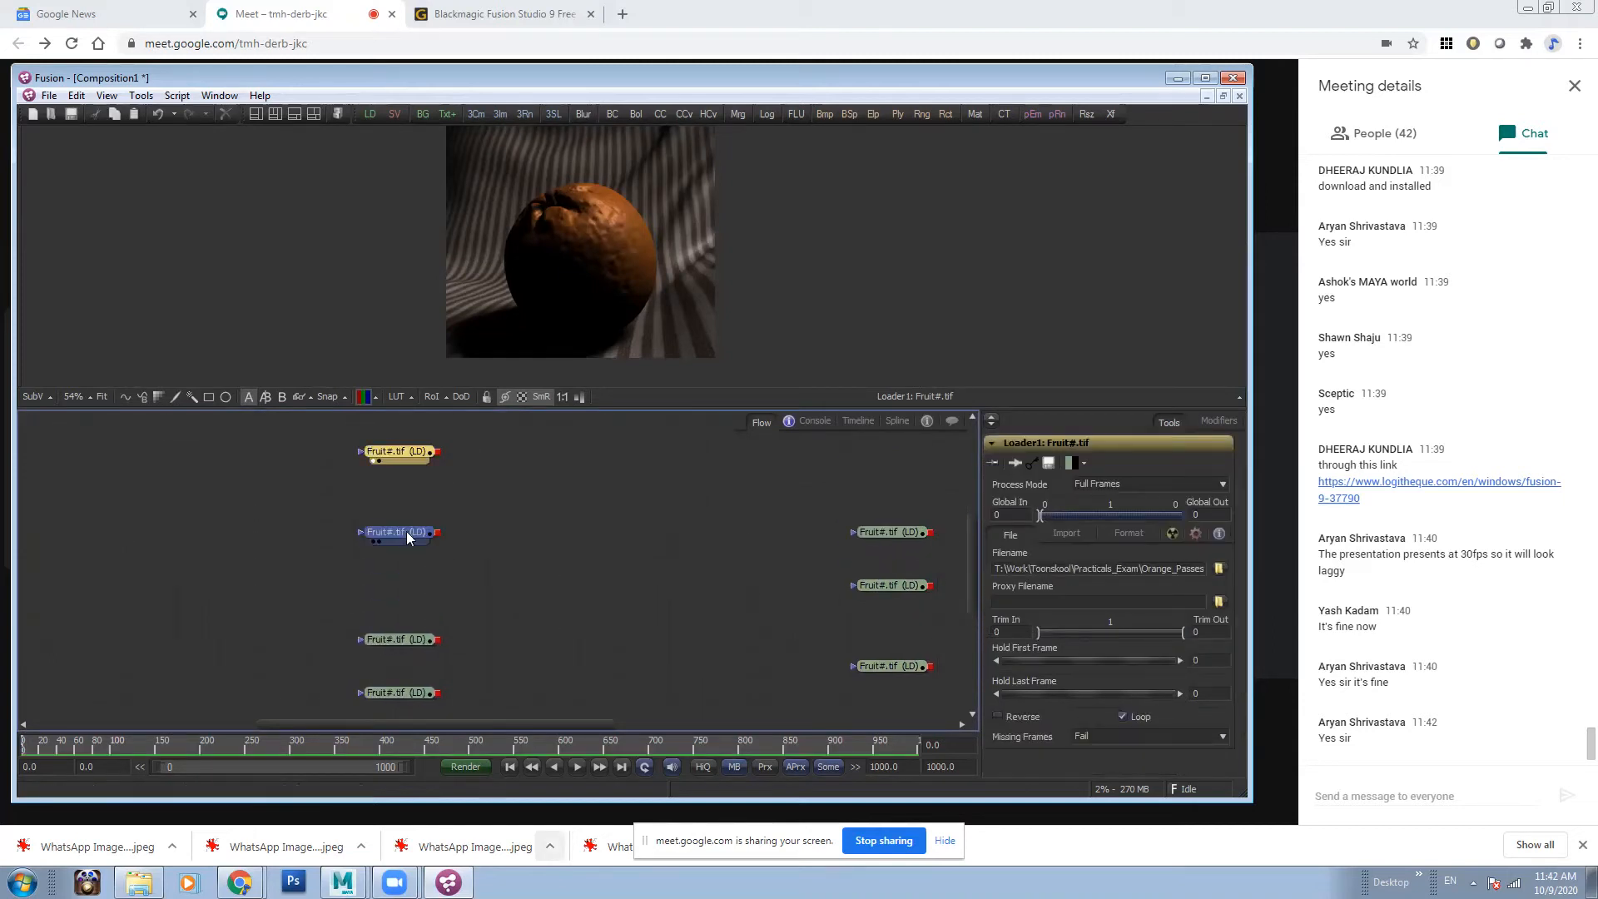
drag(403, 639, 408, 588)
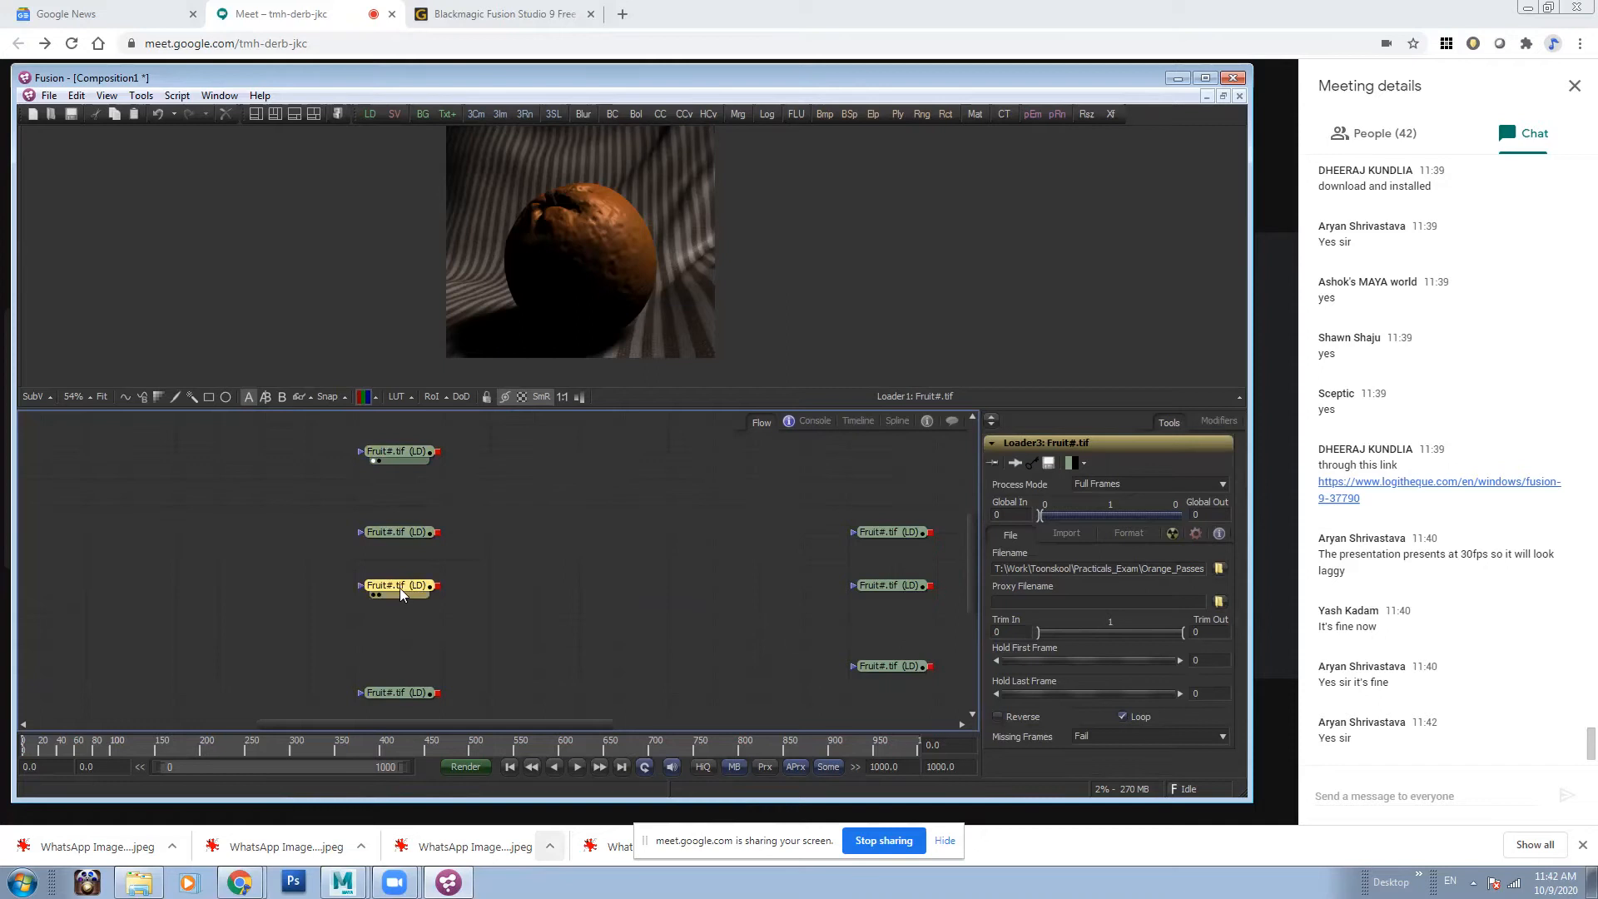
- Turn on Force Active Tile Picture for the flow and select loaders in the column to show their tile pictures
right_click(580, 474)
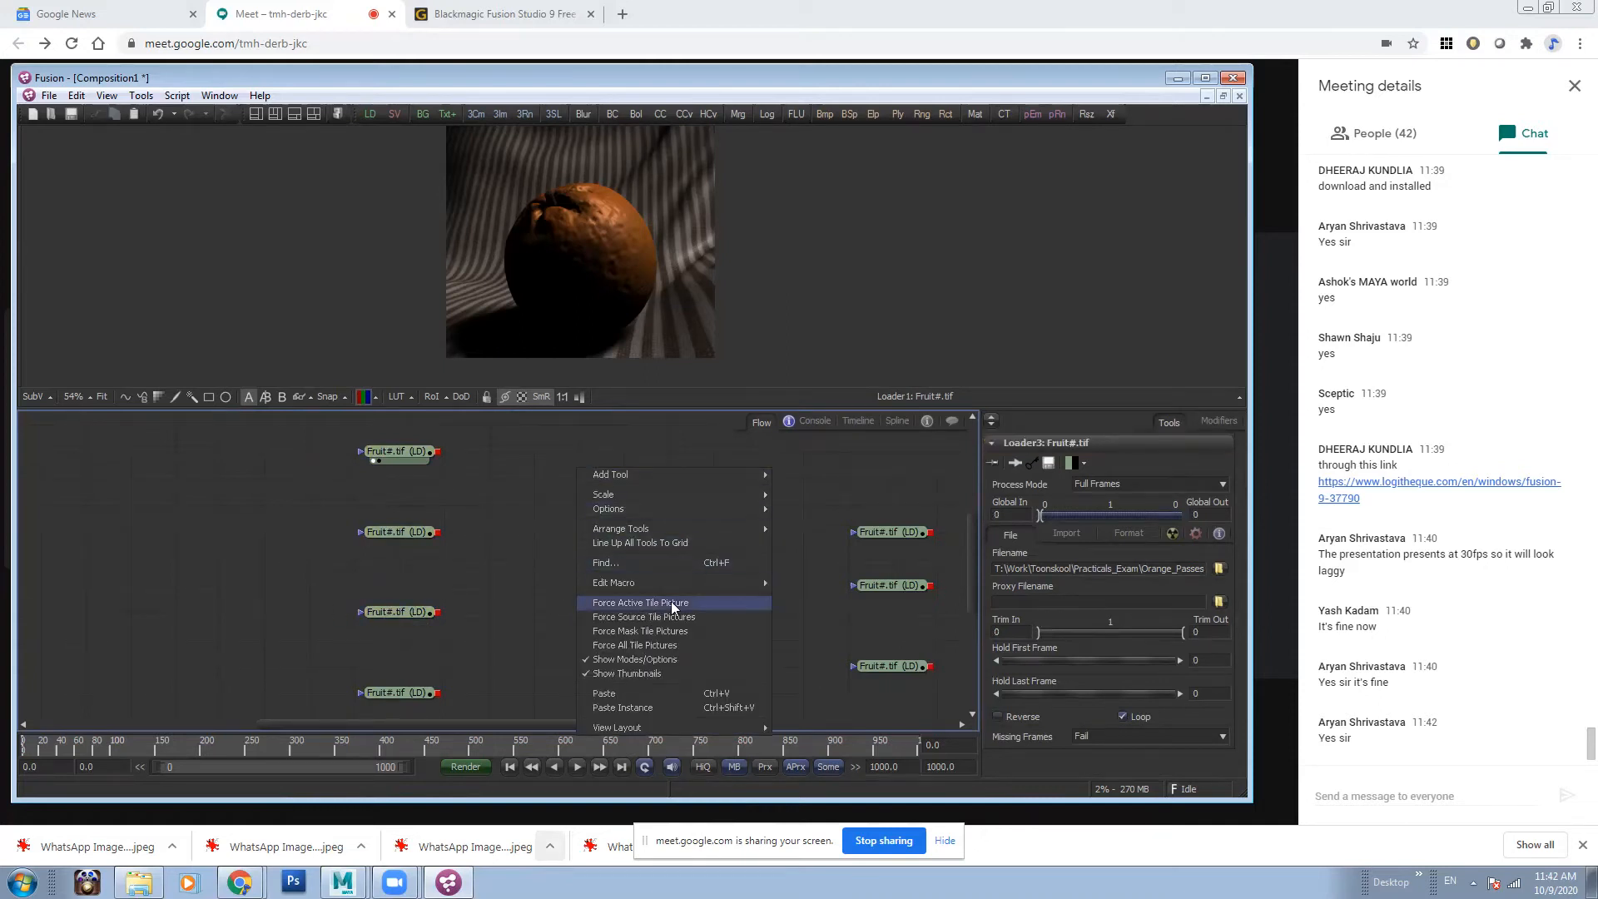
click(640, 602)
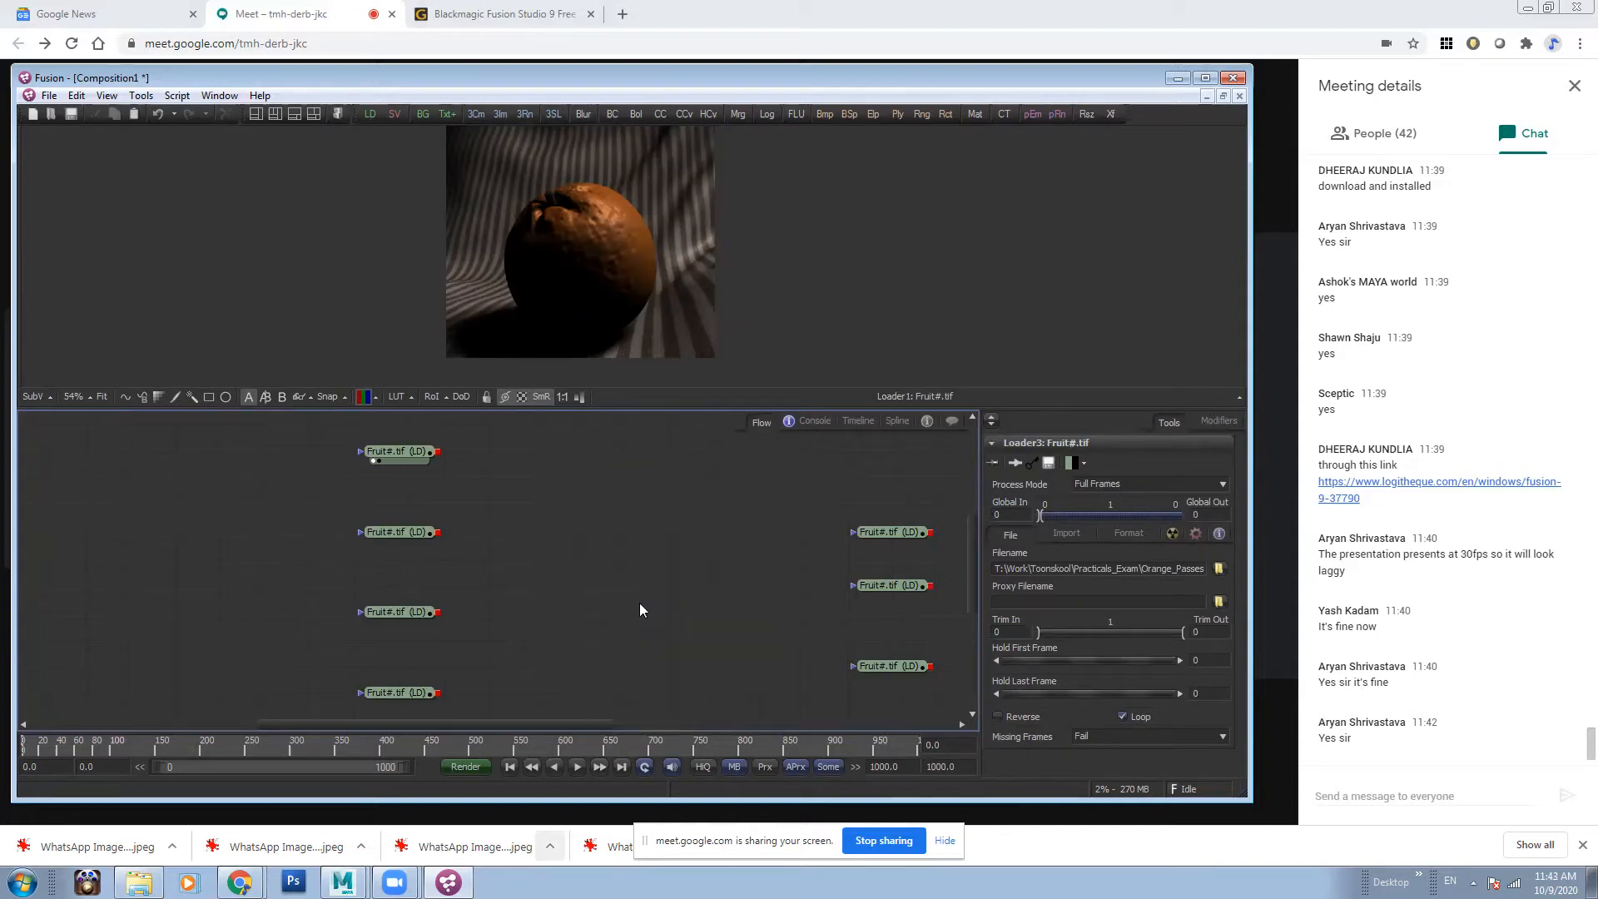
click(397, 455)
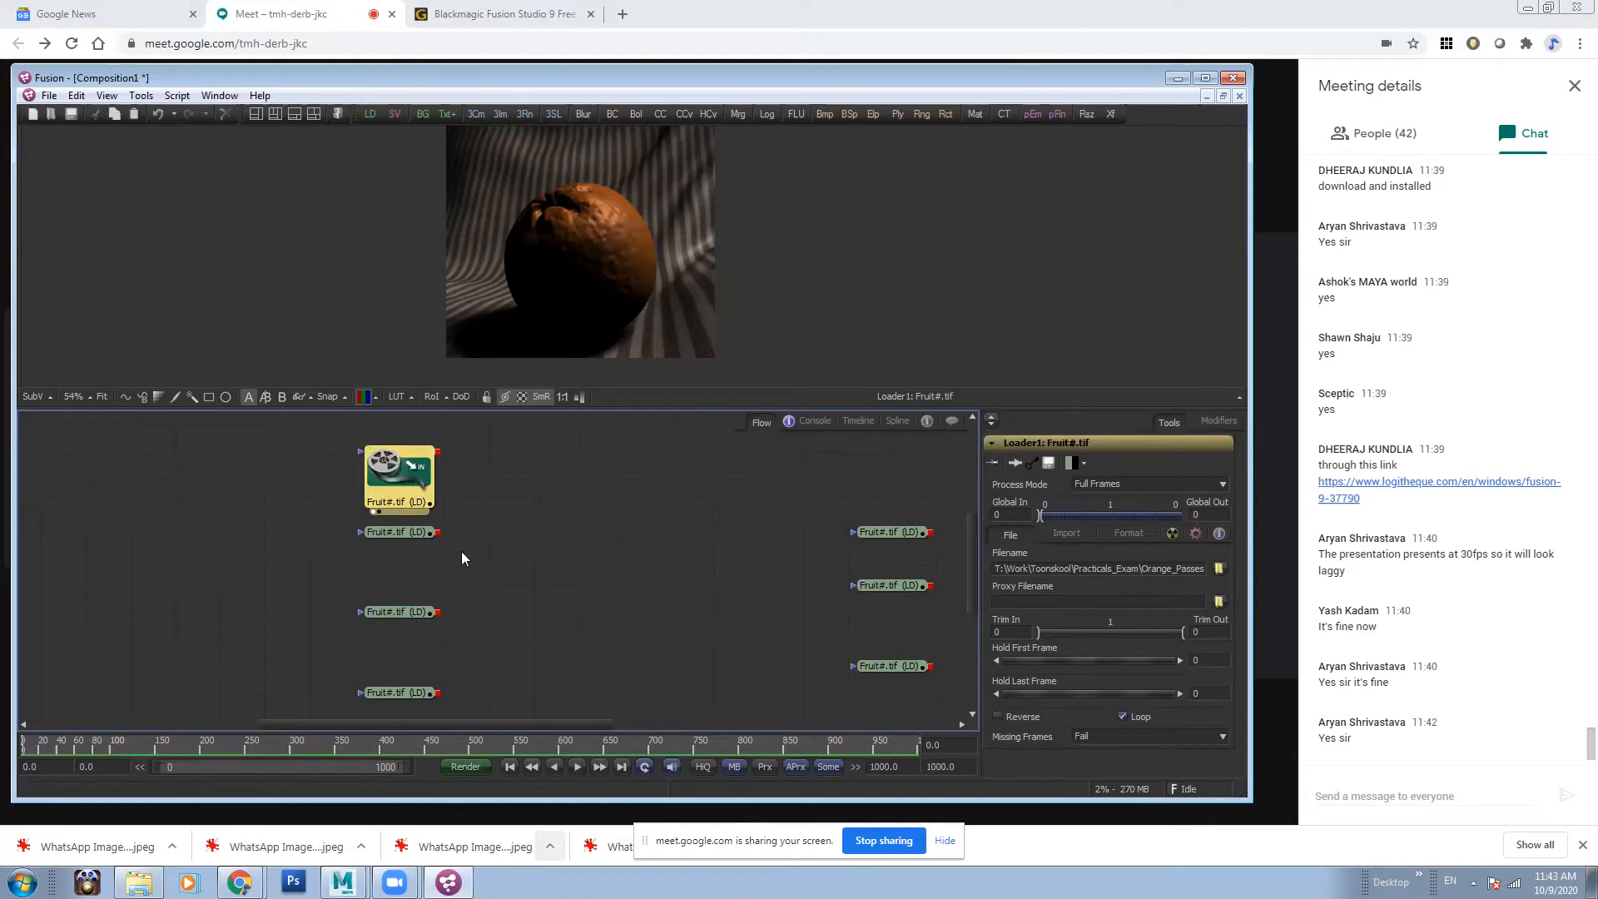
drag(452, 480, 513, 523)
click(470, 575)
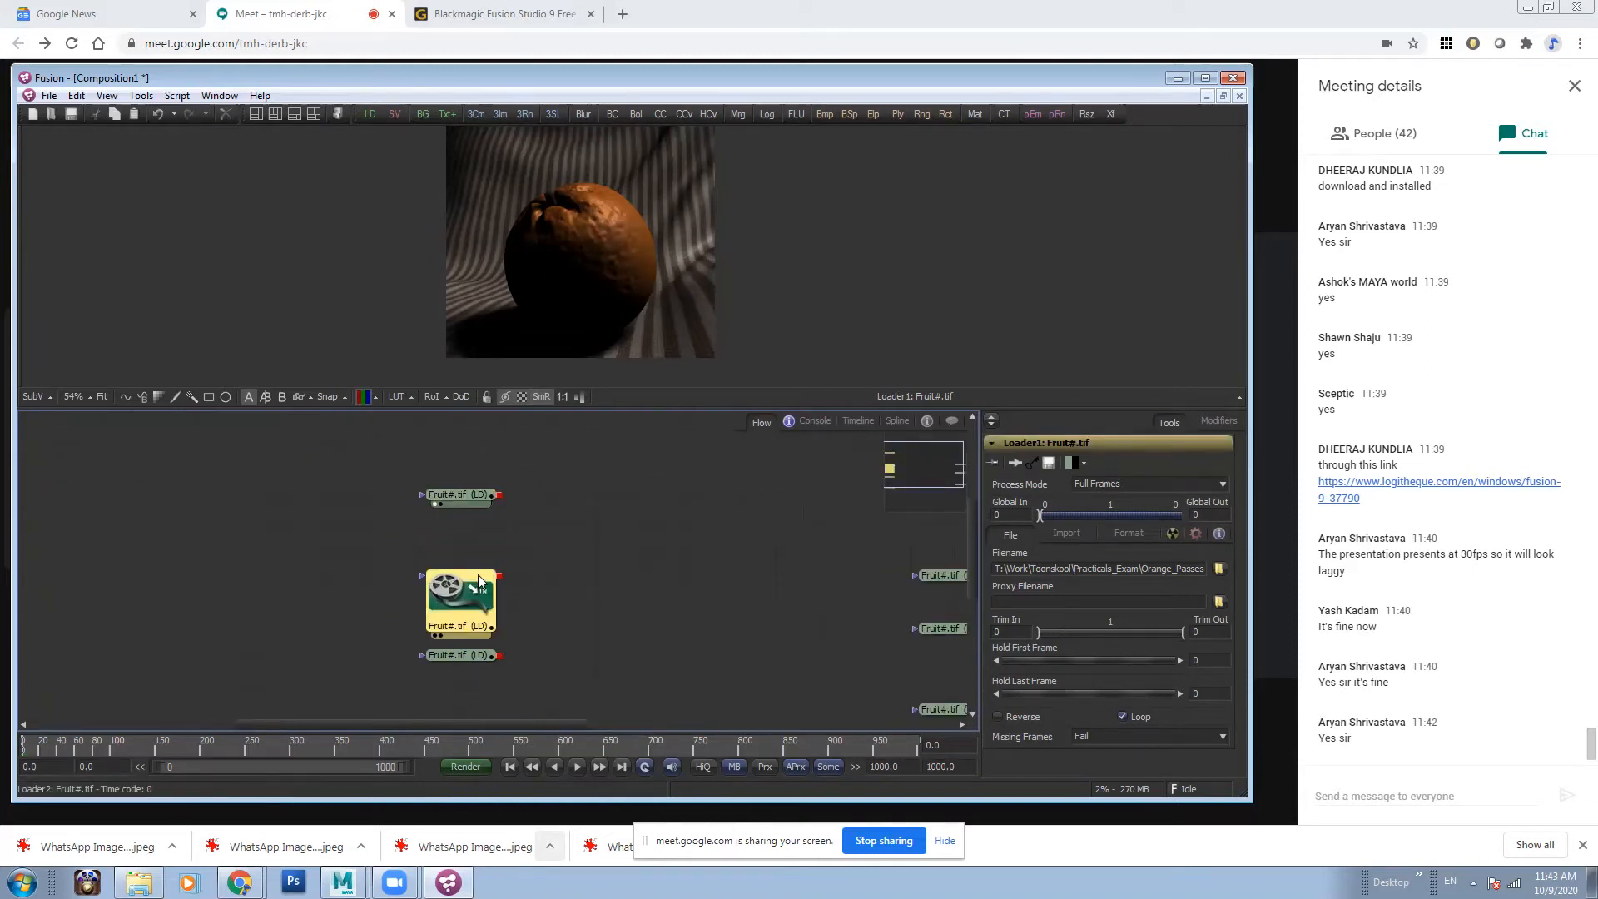
click(460, 496)
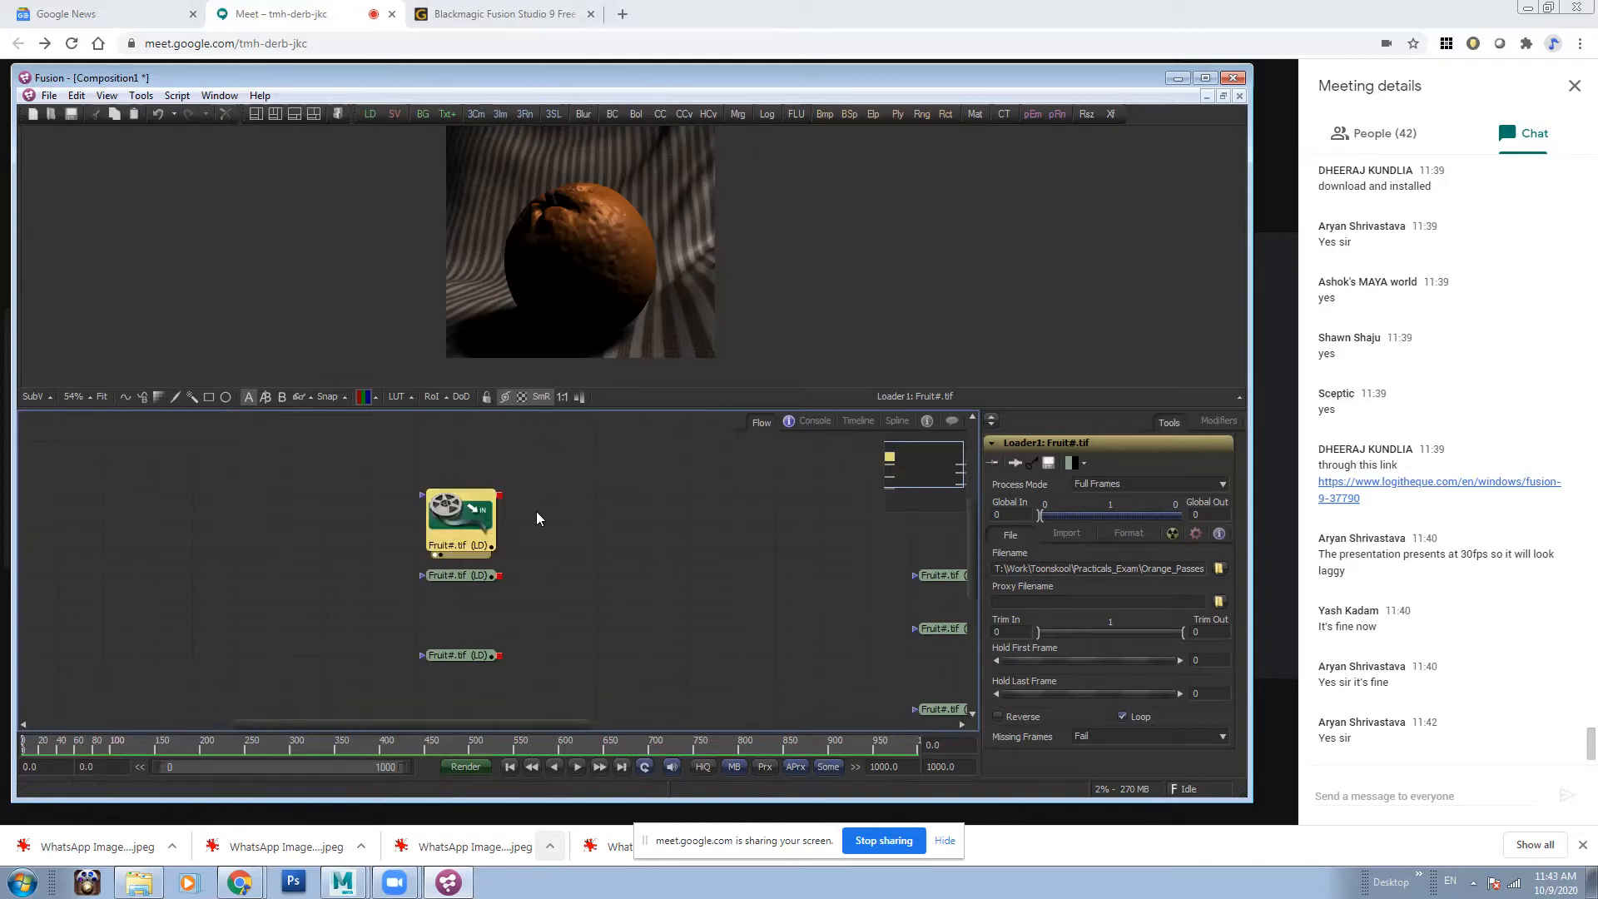
- Move the Key1 loader higher above the column and compare it with the Fill loader in the viewer
drag(463, 526, 463, 472)
click(460, 511)
click(483, 454)
click(463, 575)
click(468, 449)
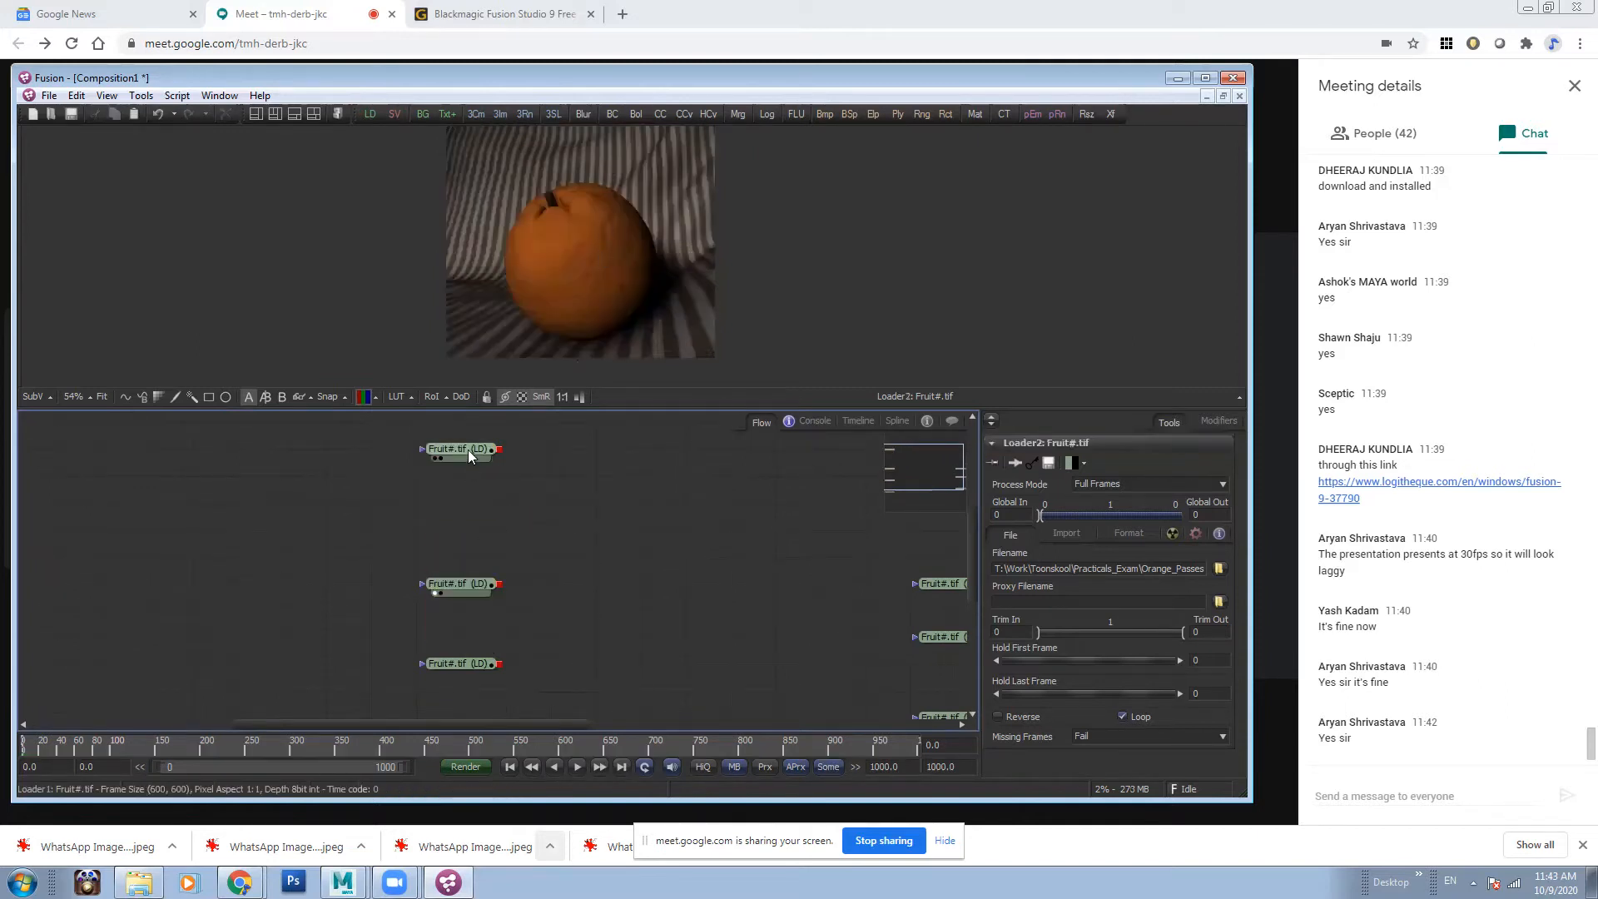
click(470, 594)
key(1)
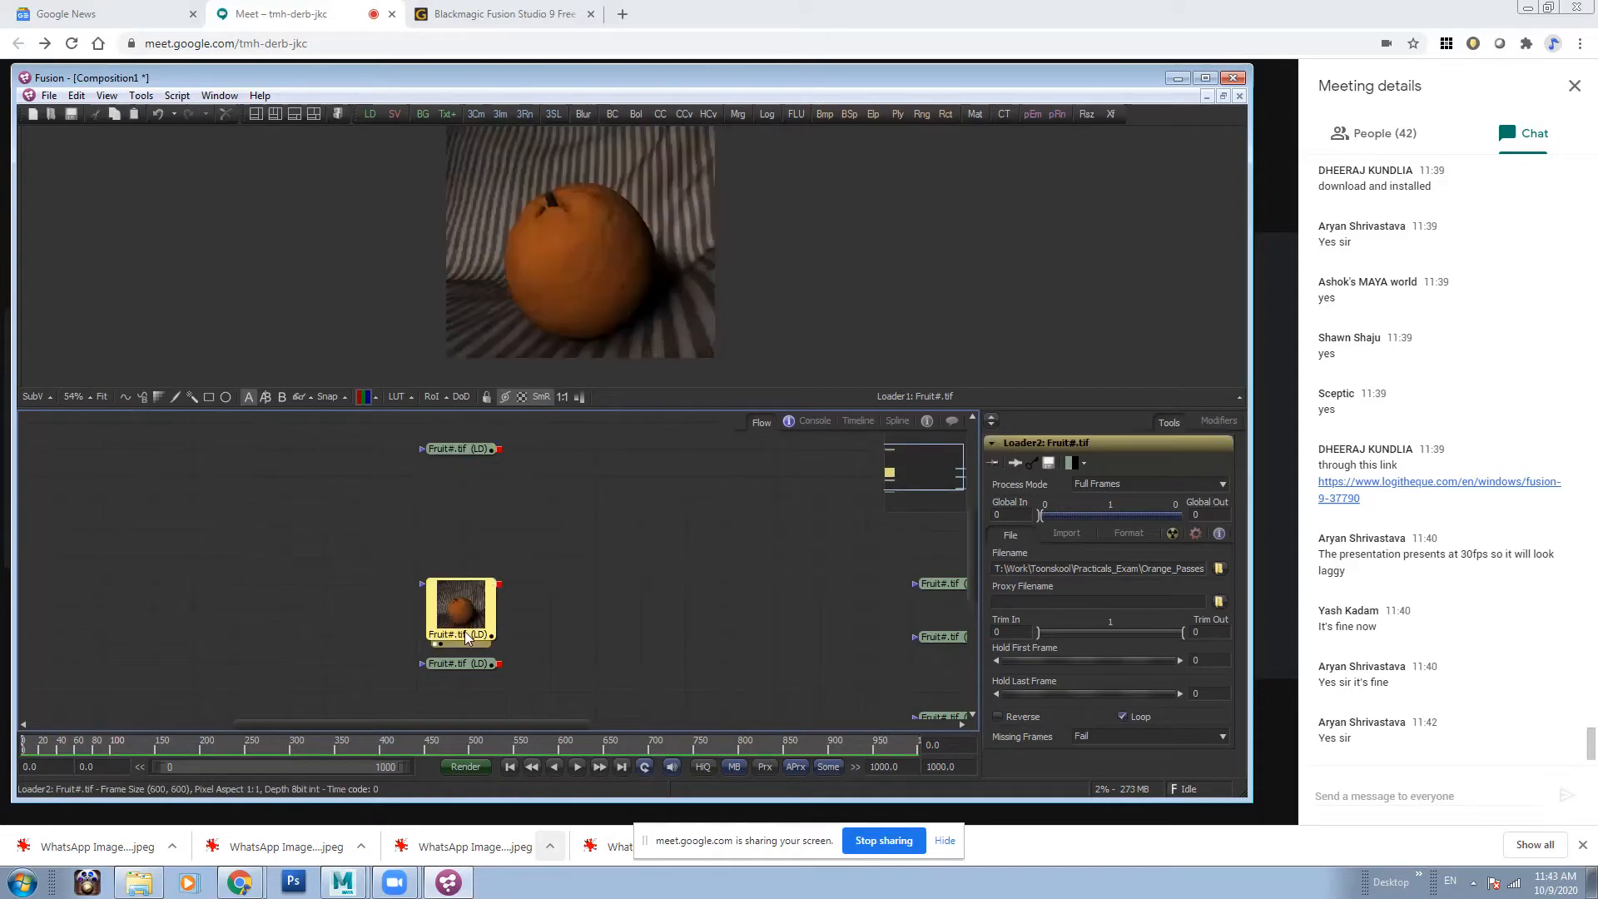
- View the Rim1, Kicker1 and Key1 loaders one after another in the viewer
click(463, 666)
key(1)
mouse_move(574, 660)
mouse_down()
mouse_move(567, 567)
mouse_move(527, 607)
mouse_up()
click(454, 616)
key(1)
drag(487, 524, 499, 630)
key(1)
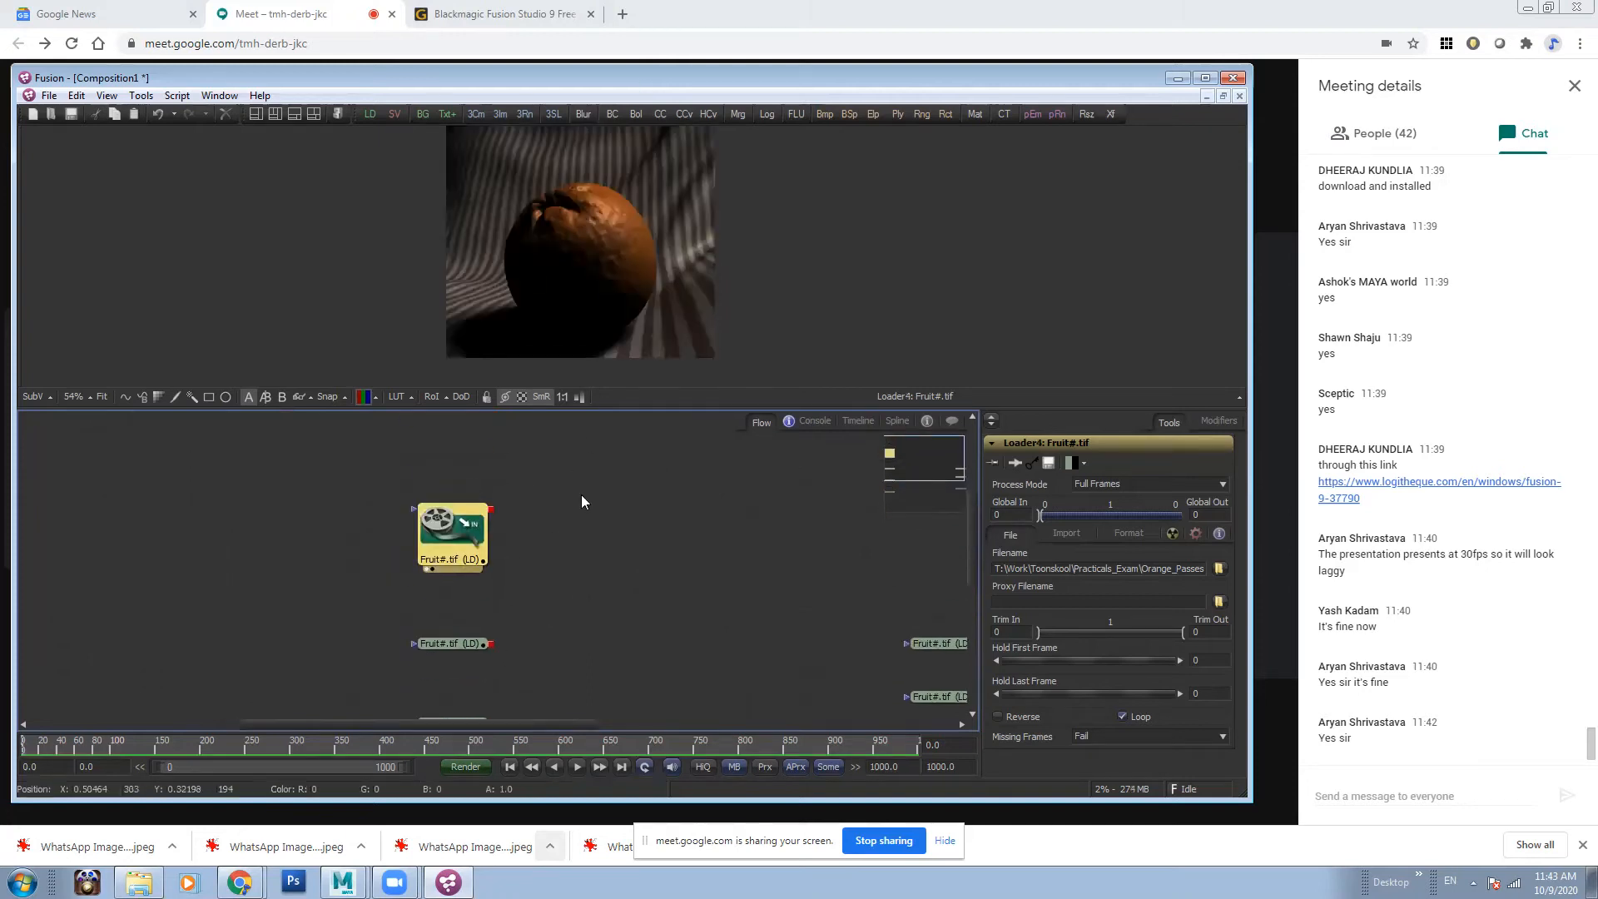
click(443, 505)
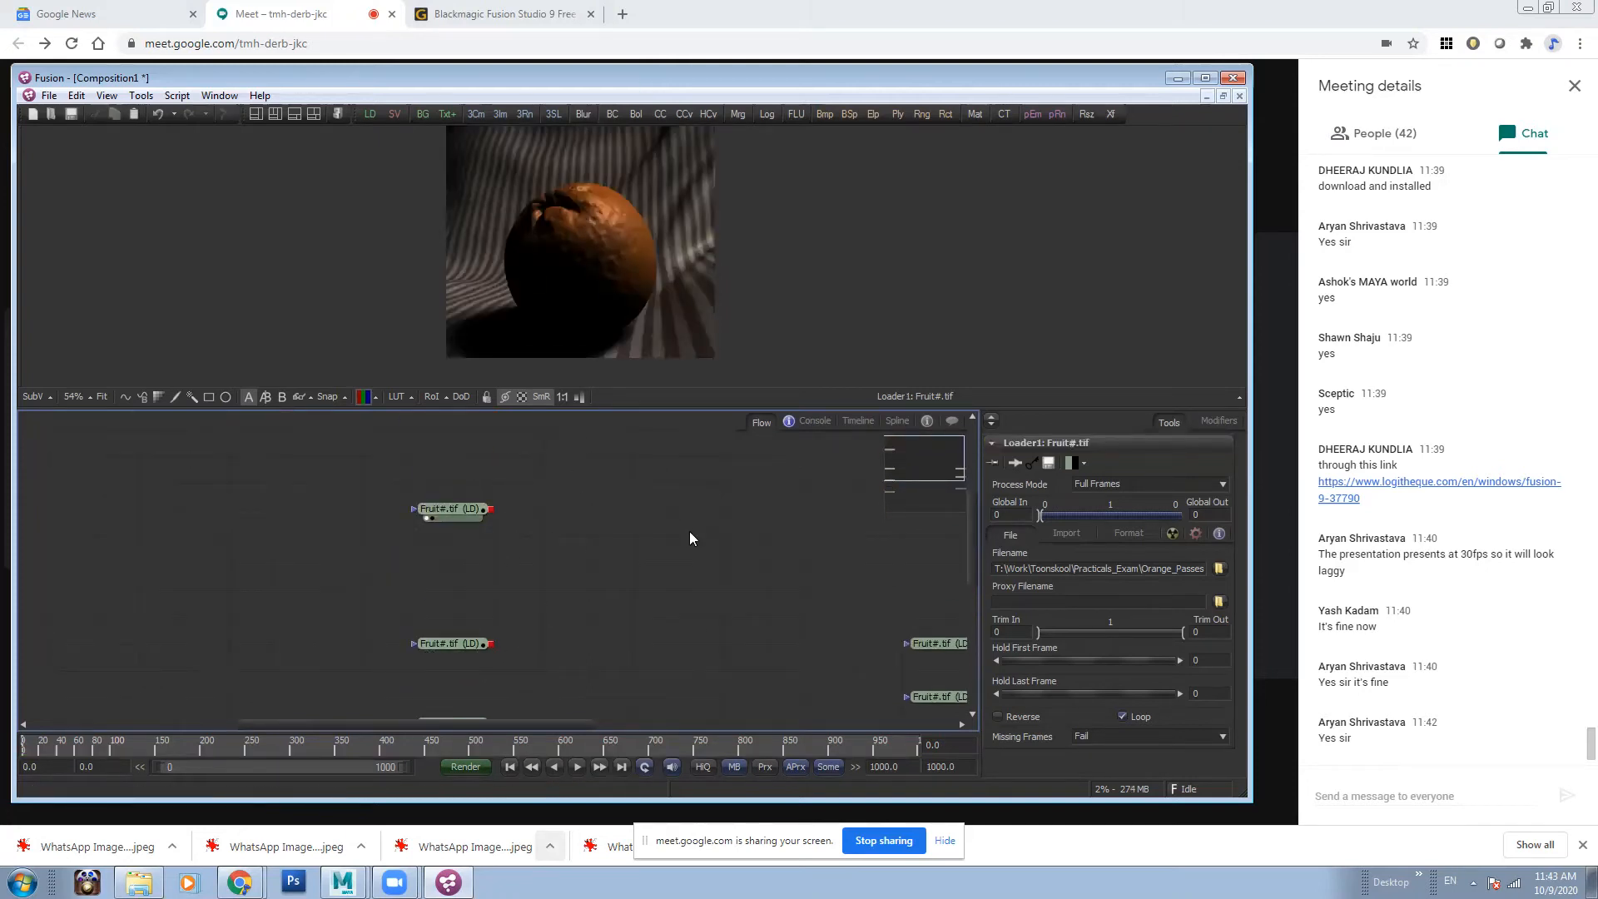
- Move the Ambient loader up and left, away from the Occlusion and Zdepth loaders, and show it in the viewer
scroll(690, 537, down, 3)
scroll(566, 532, up, 2)
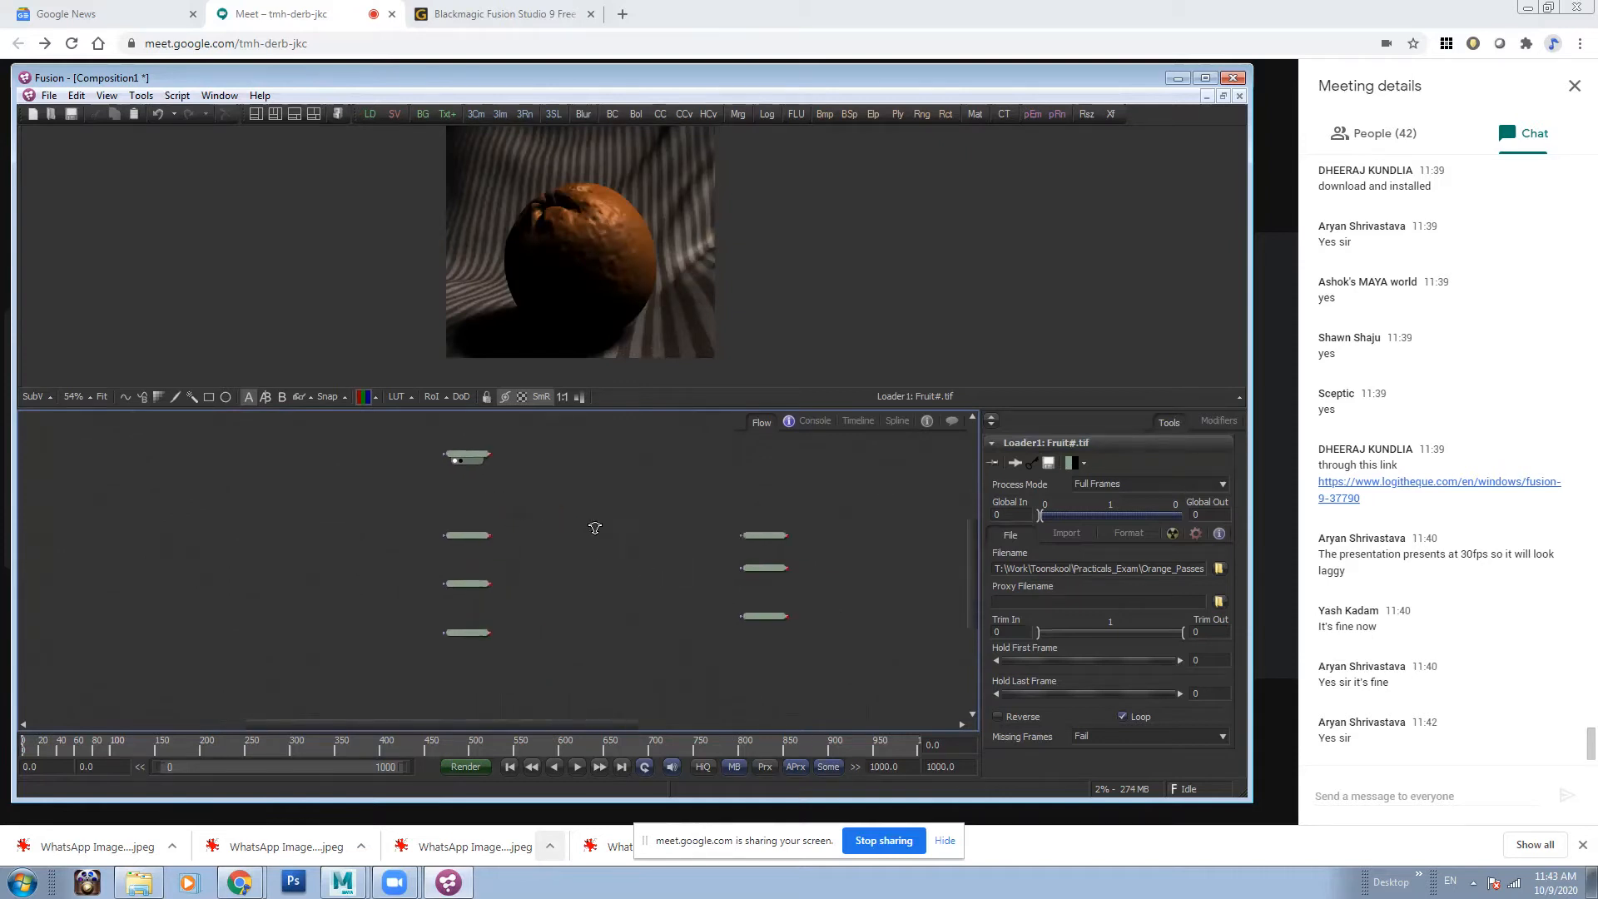
drag(828, 537, 759, 449)
key(1)
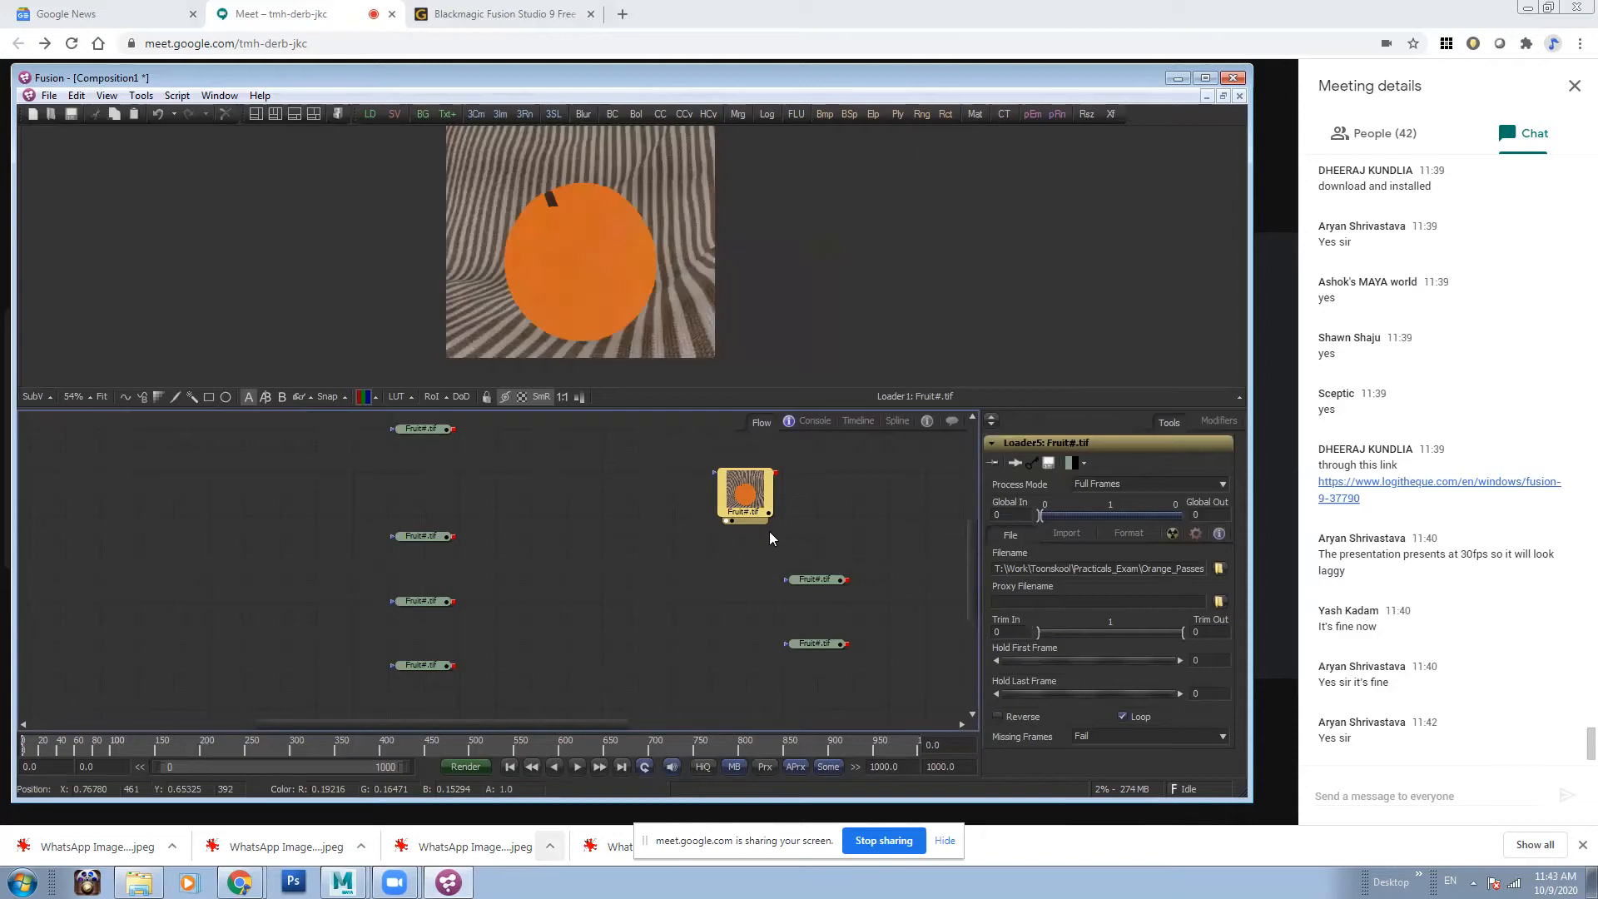
- View the Occlusion loader and the Zdepth loader in turn in the viewer
click(822, 580)
key(1)
click(816, 643)
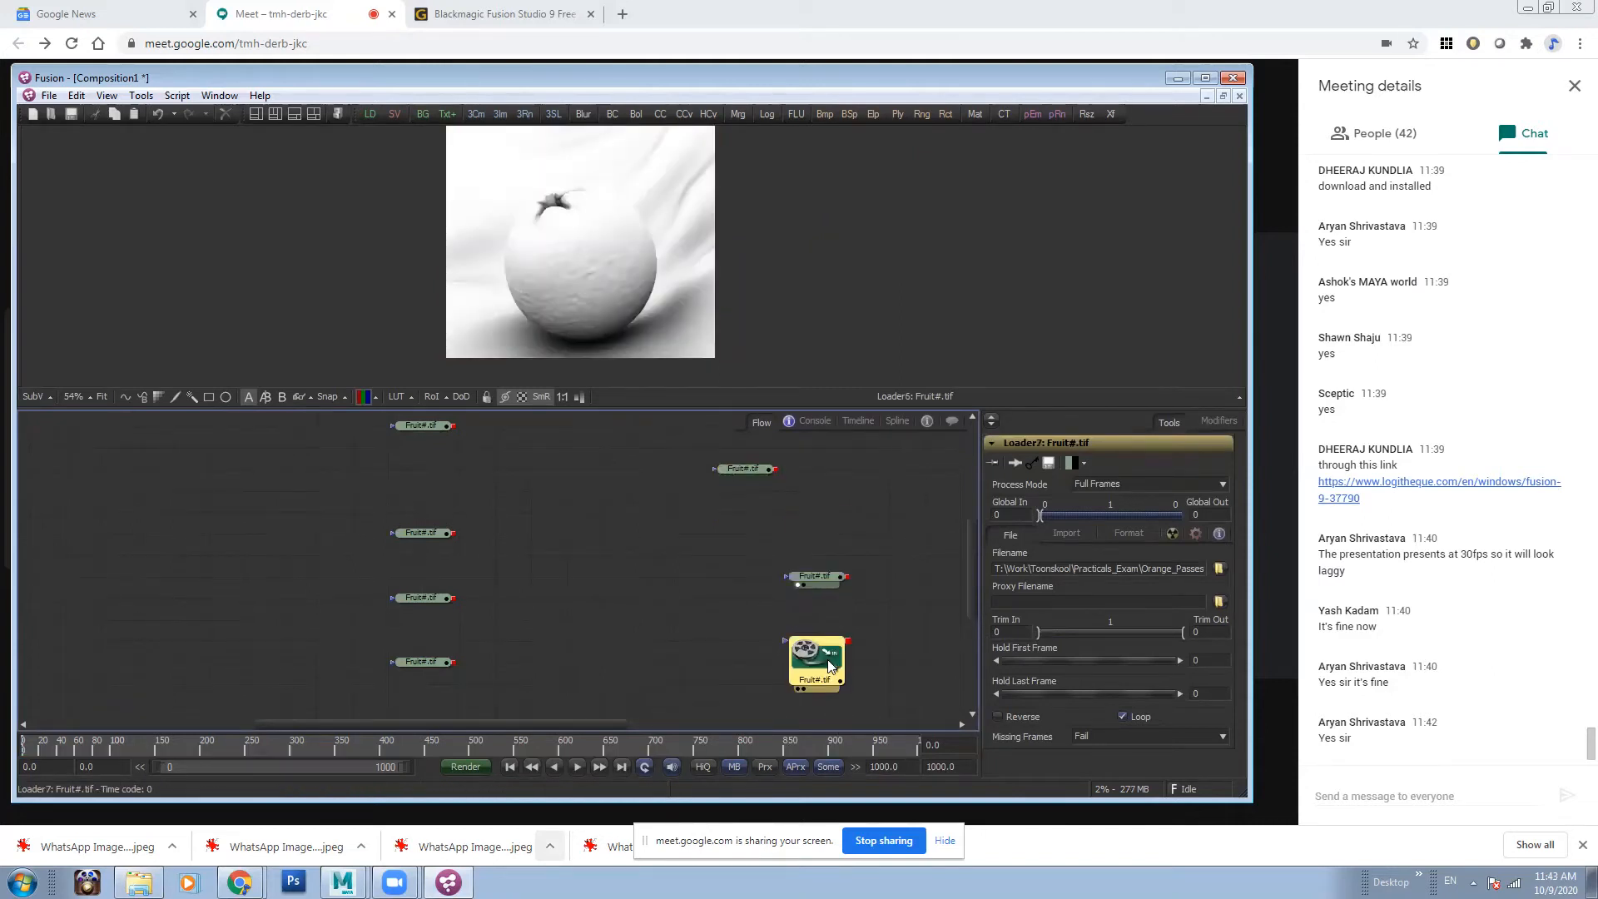
key(1)
click(550, 487)
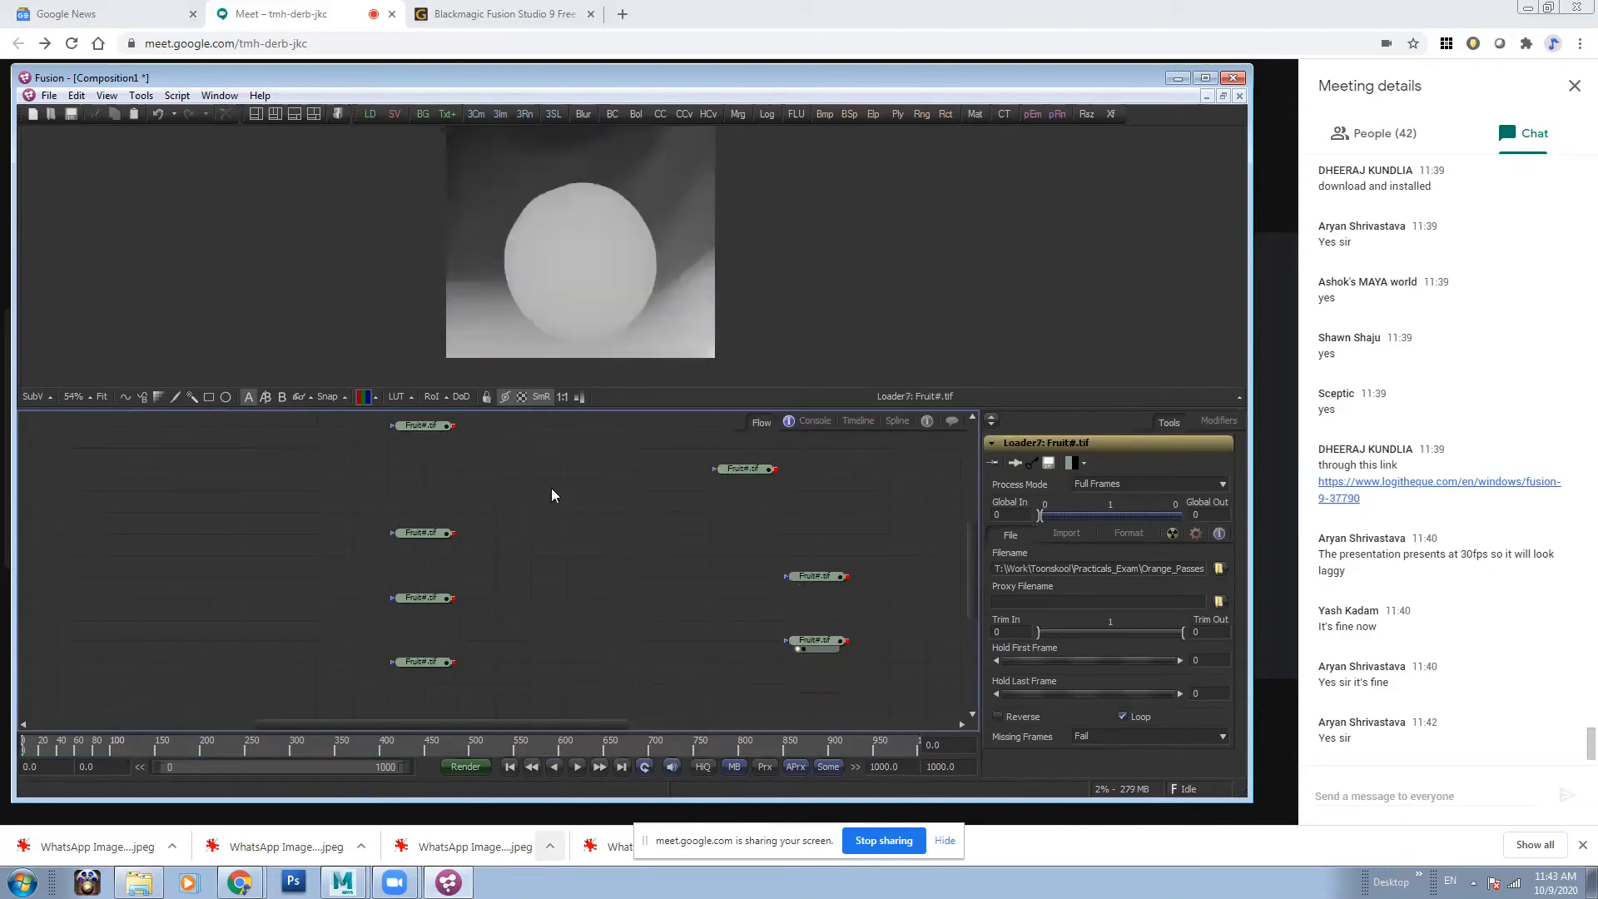
- Turn on Force Source Tile Pictures for the flow and move the Key1 loader down to just above the Fill loader
right_click(549, 482)
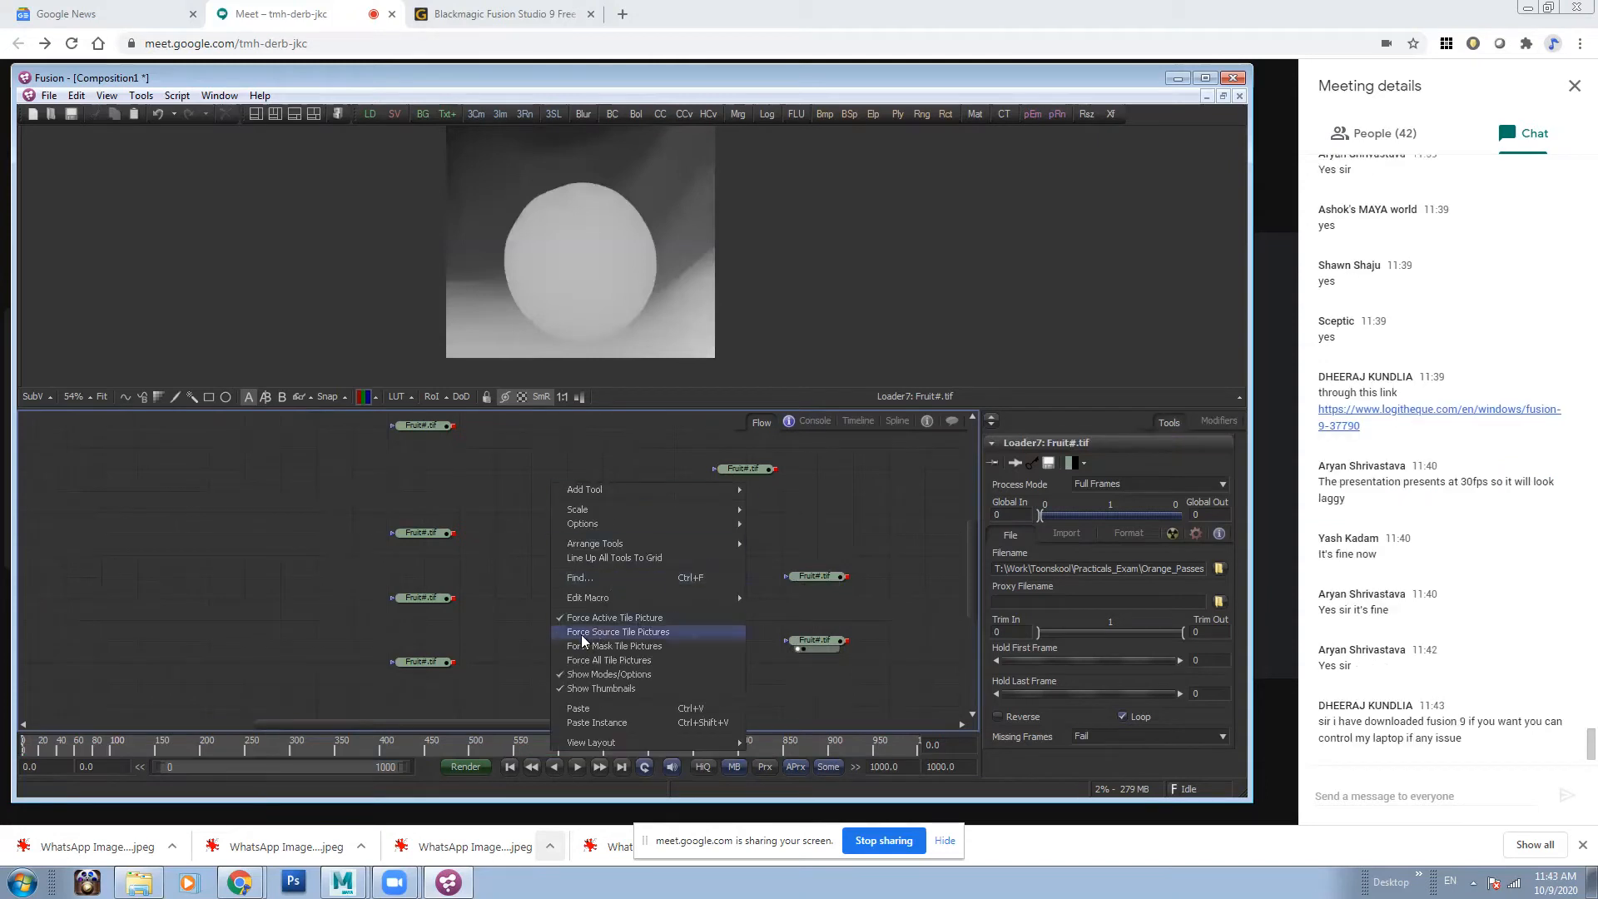
click(655, 632)
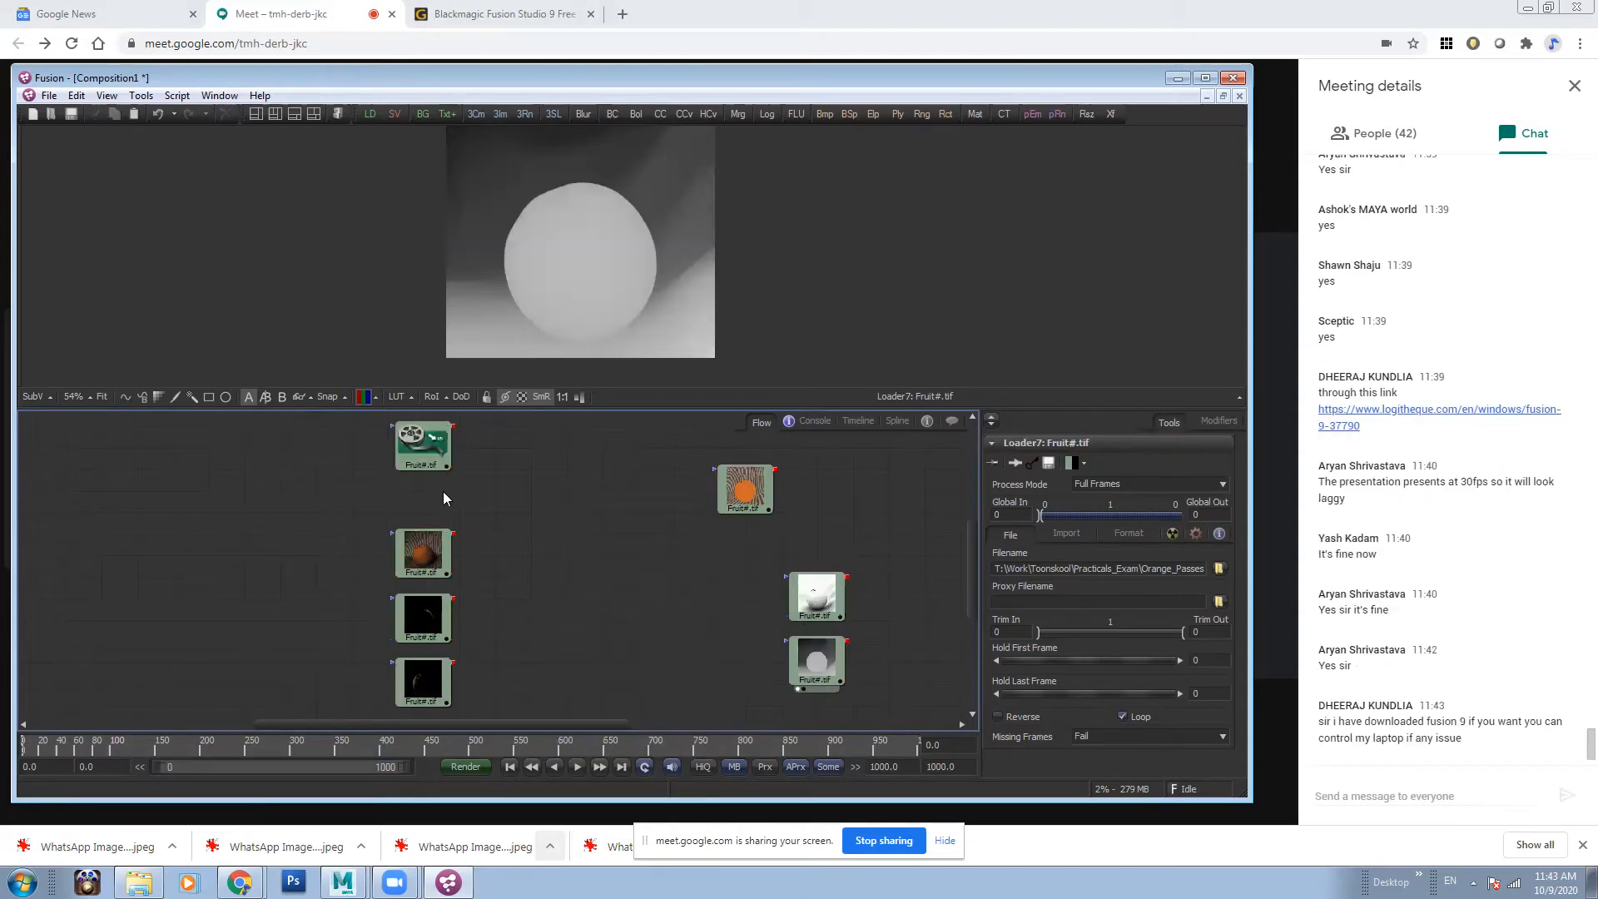
drag(420, 462, 420, 506)
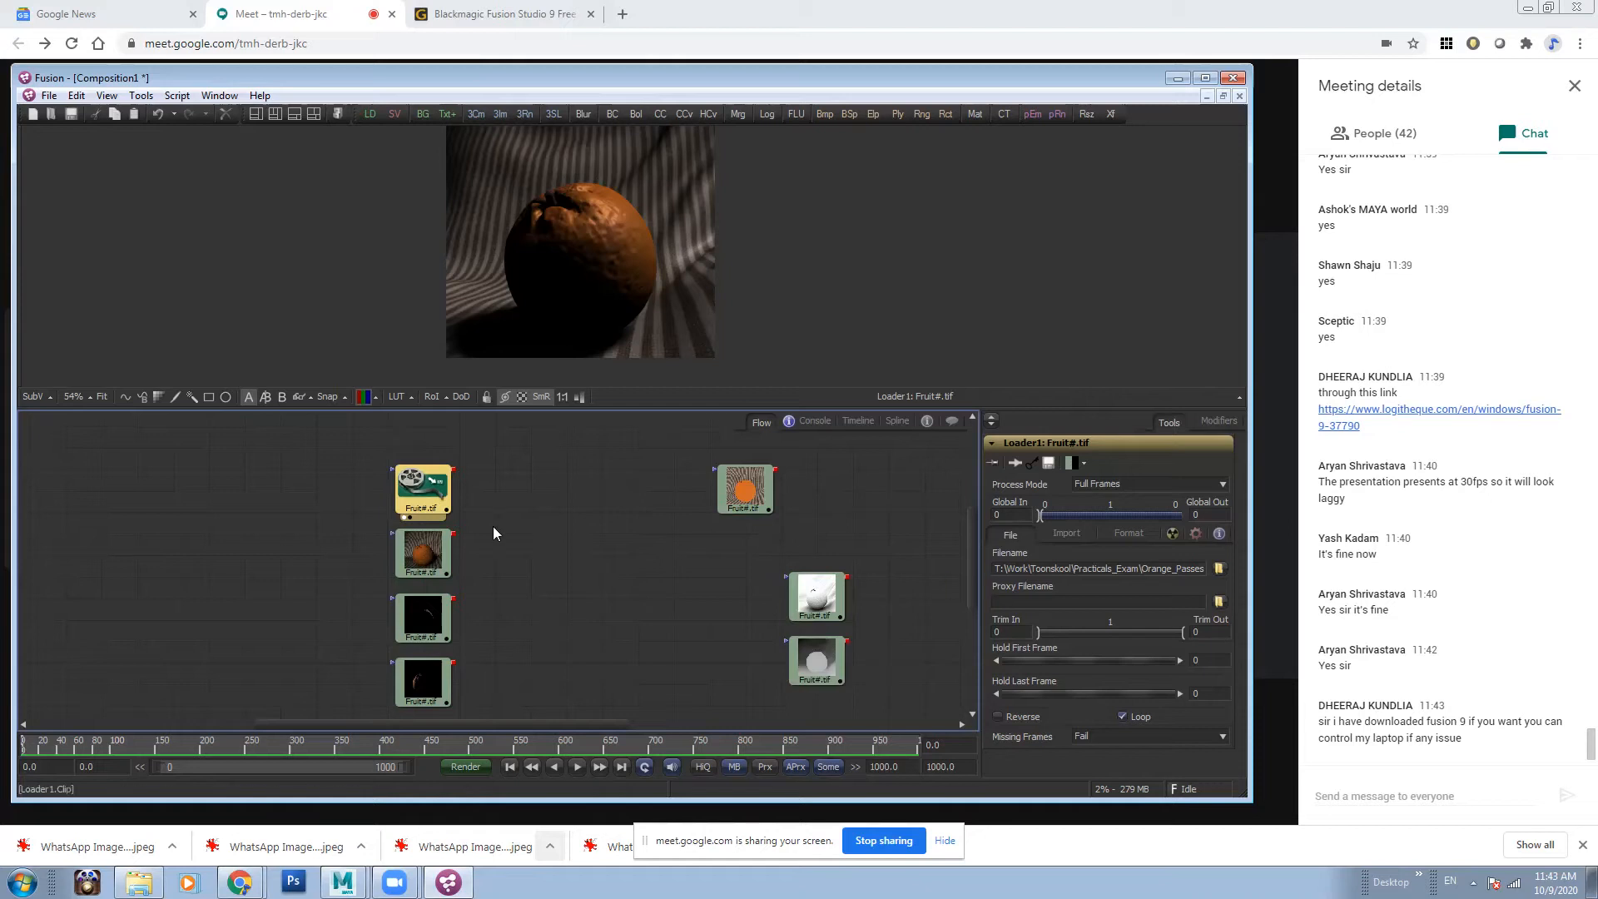
- Move the Key1, Fill and third loaders up in the flow column, leaving gaps between them
drag(431, 488, 431, 446)
drag(428, 553, 428, 533)
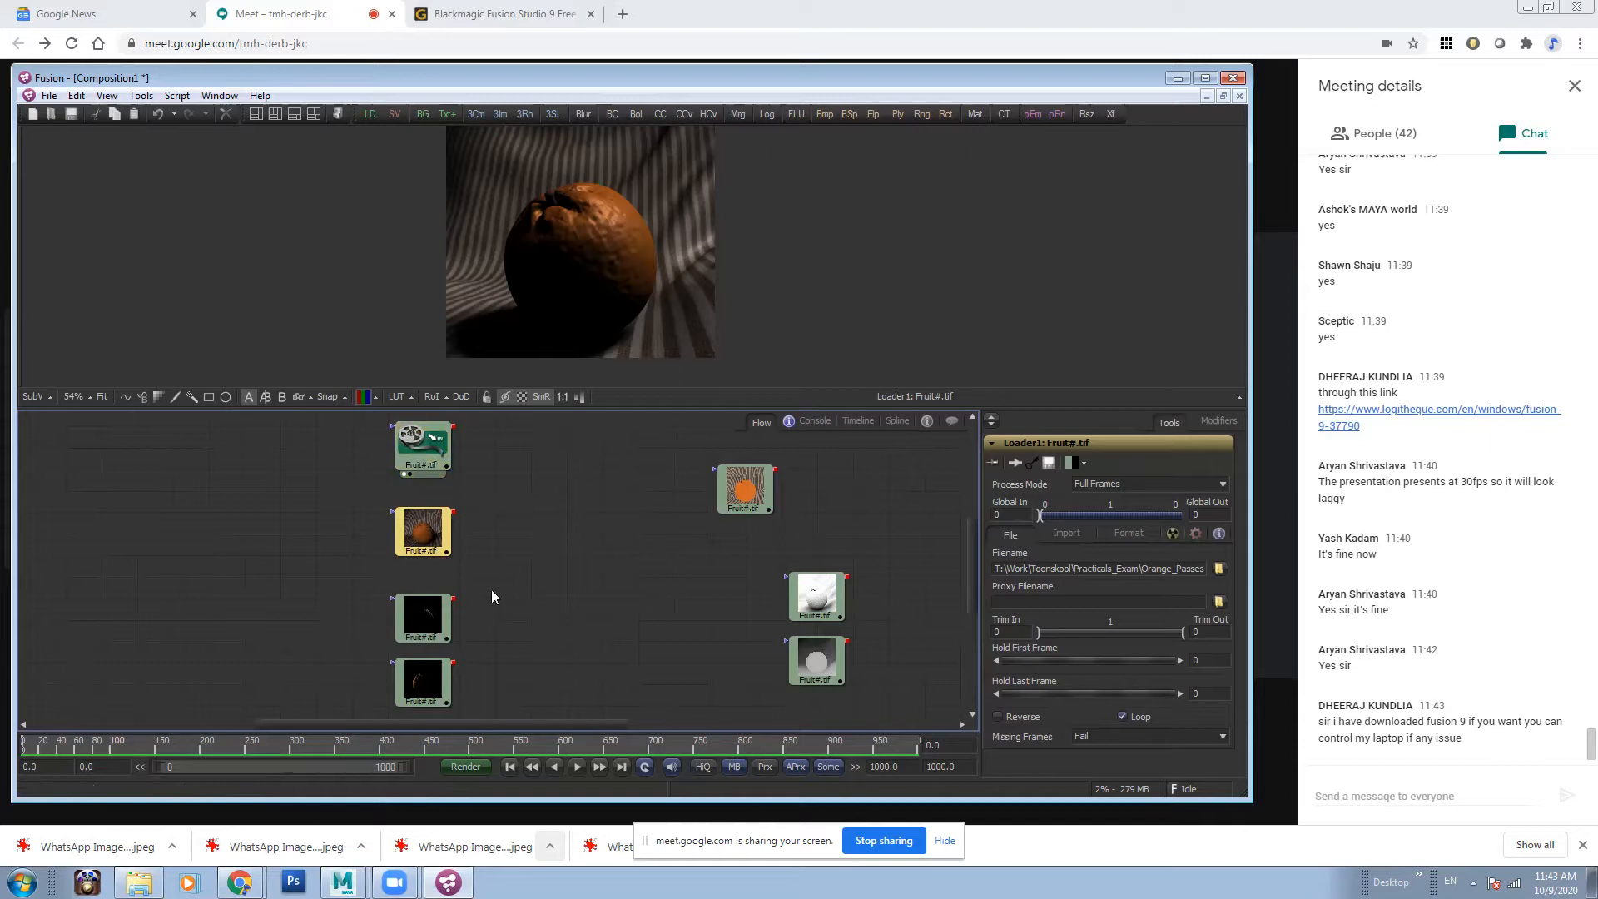
drag(424, 620, 425, 599)
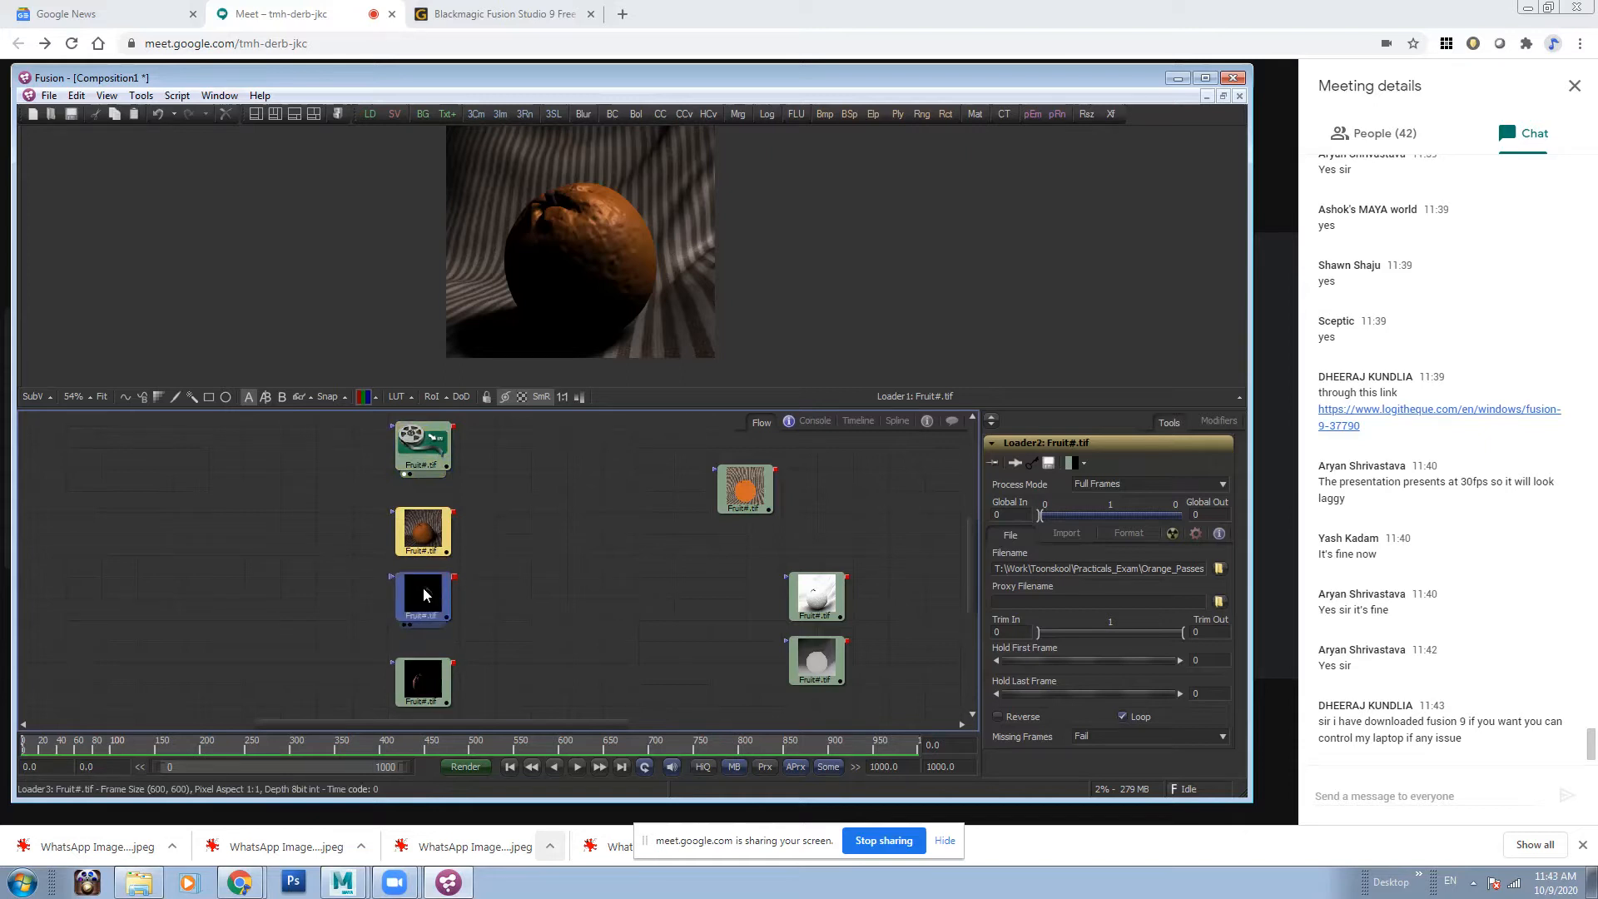
click(350, 509)
drag(576, 503, 598, 568)
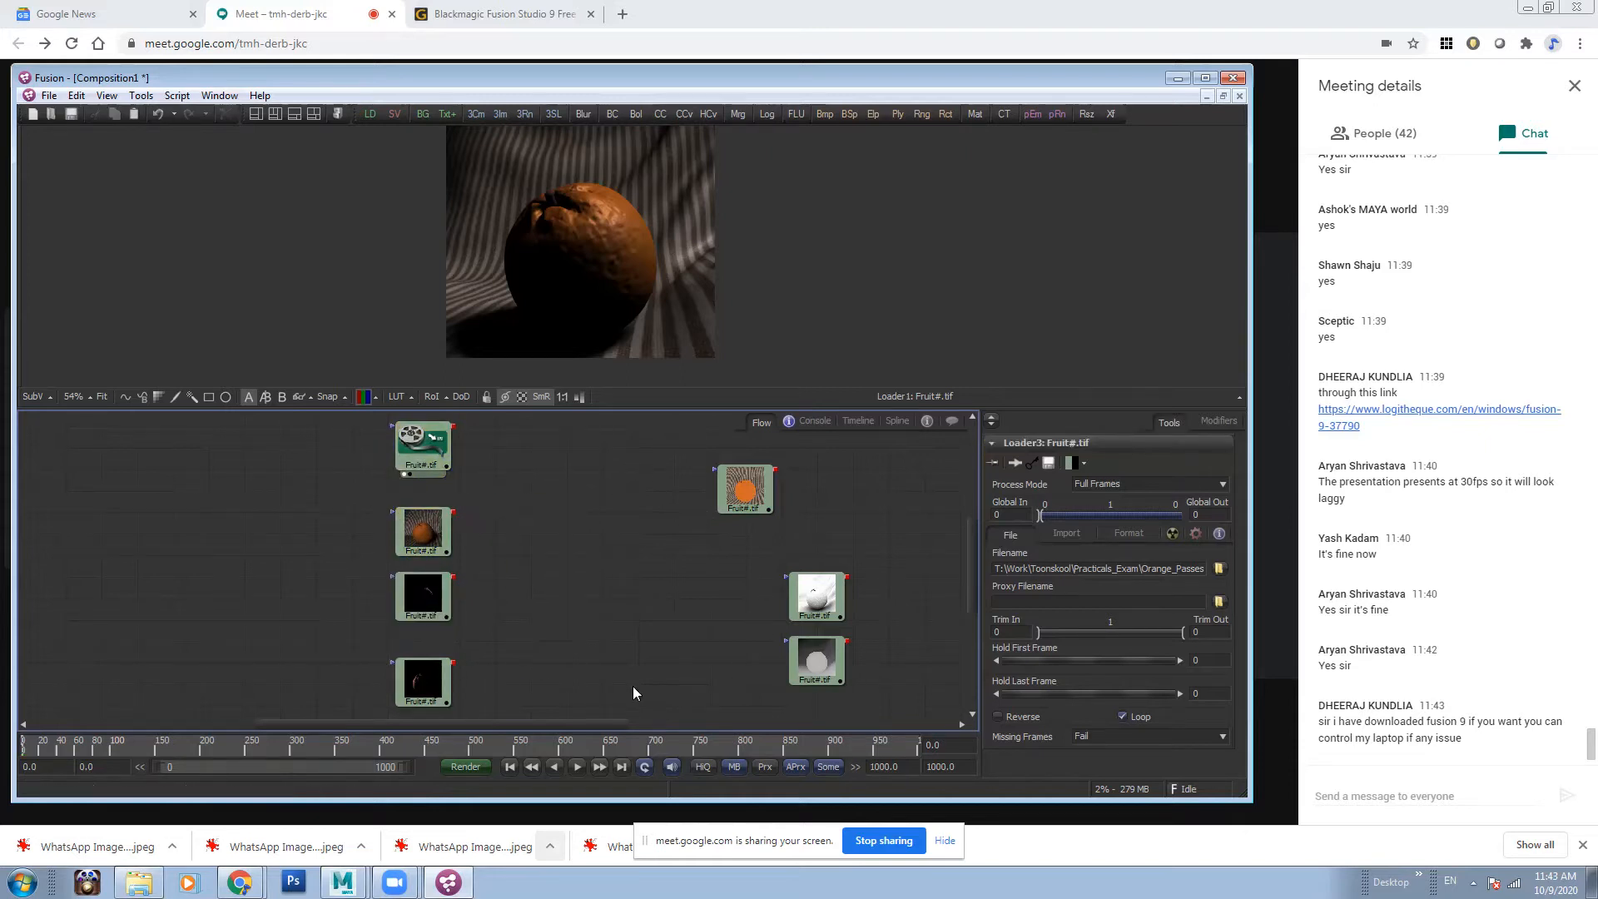
- Show the Fill loader in the viewer and select the Key1 loader
click(423, 454)
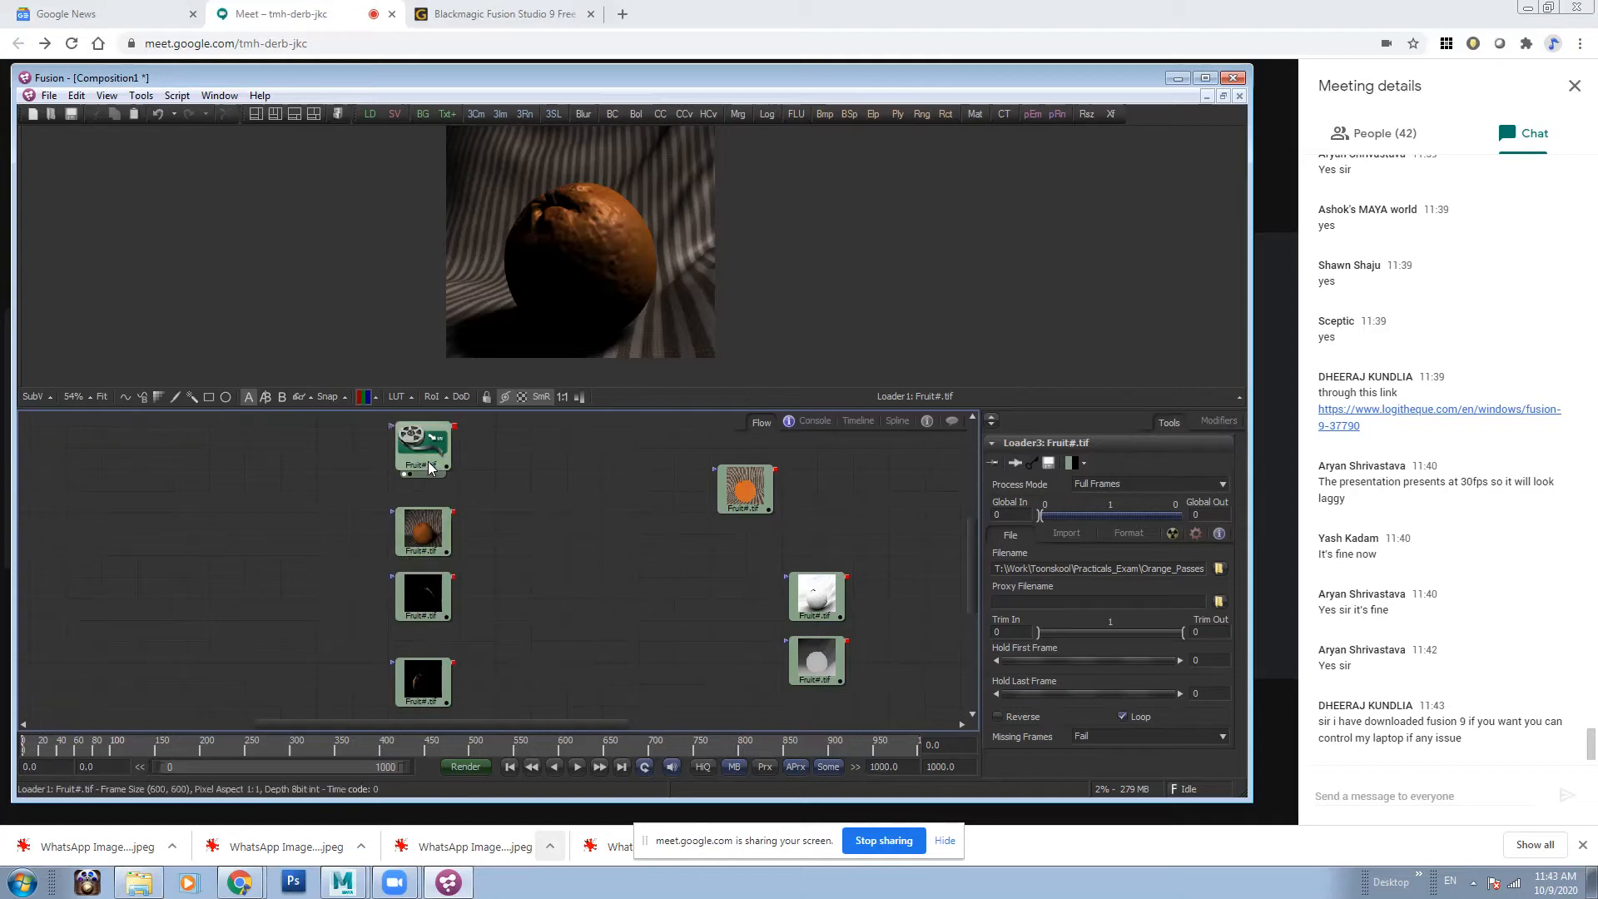
scroll(428, 491, up, 1)
drag(423, 553, 613, 236)
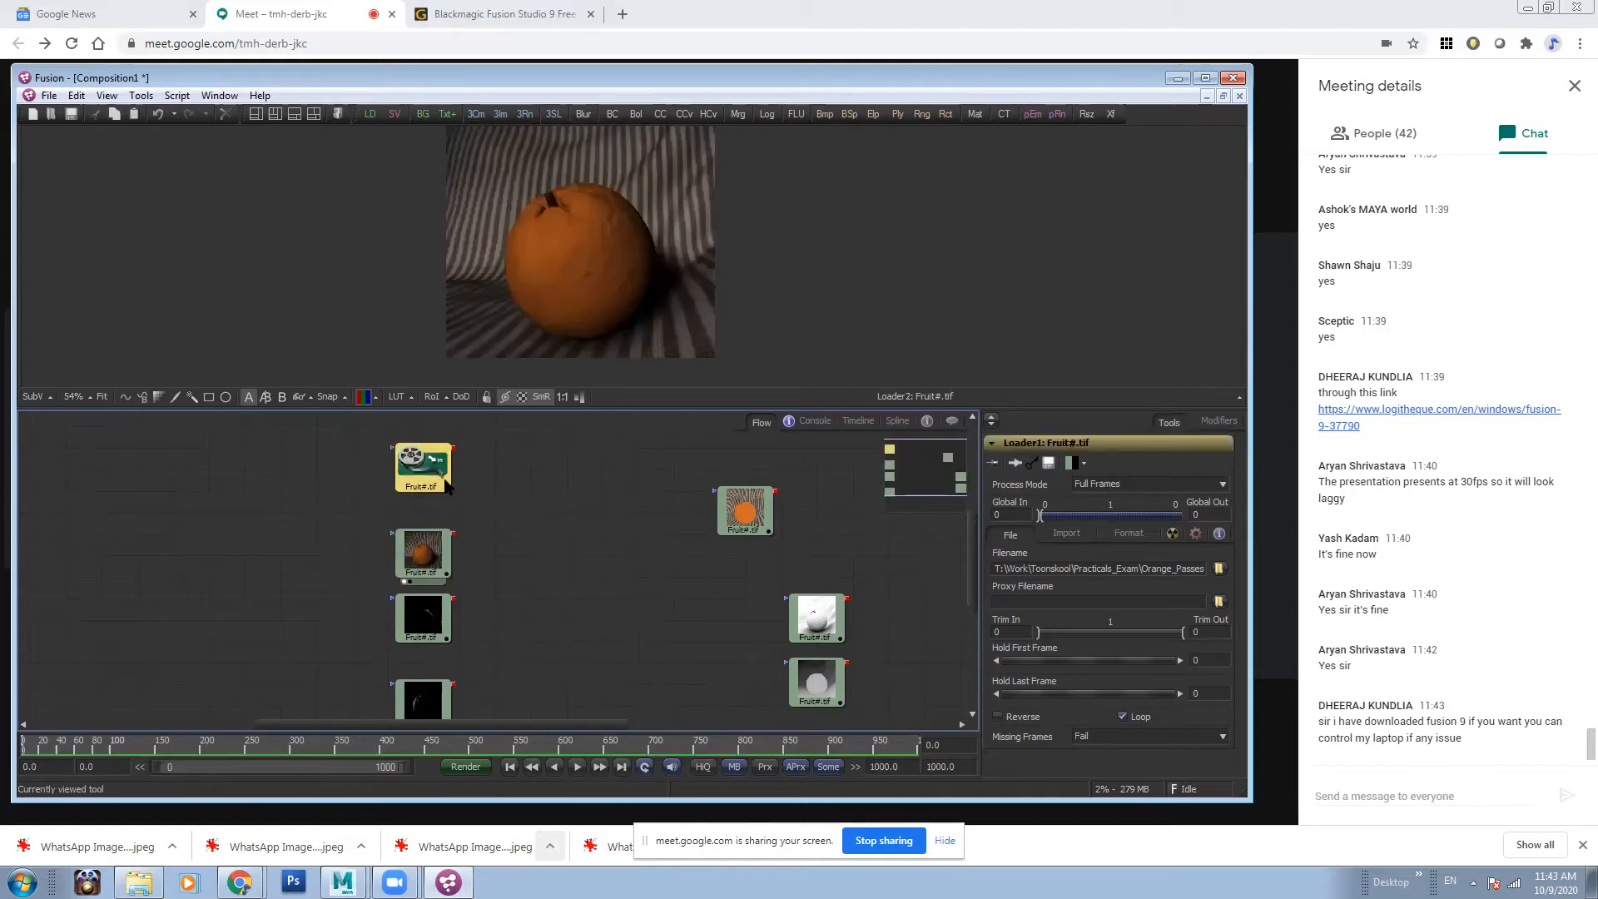
mouse_move(434, 466)
mouse_down()
mouse_move(290, 466)
mouse_move(419, 464)
mouse_up()
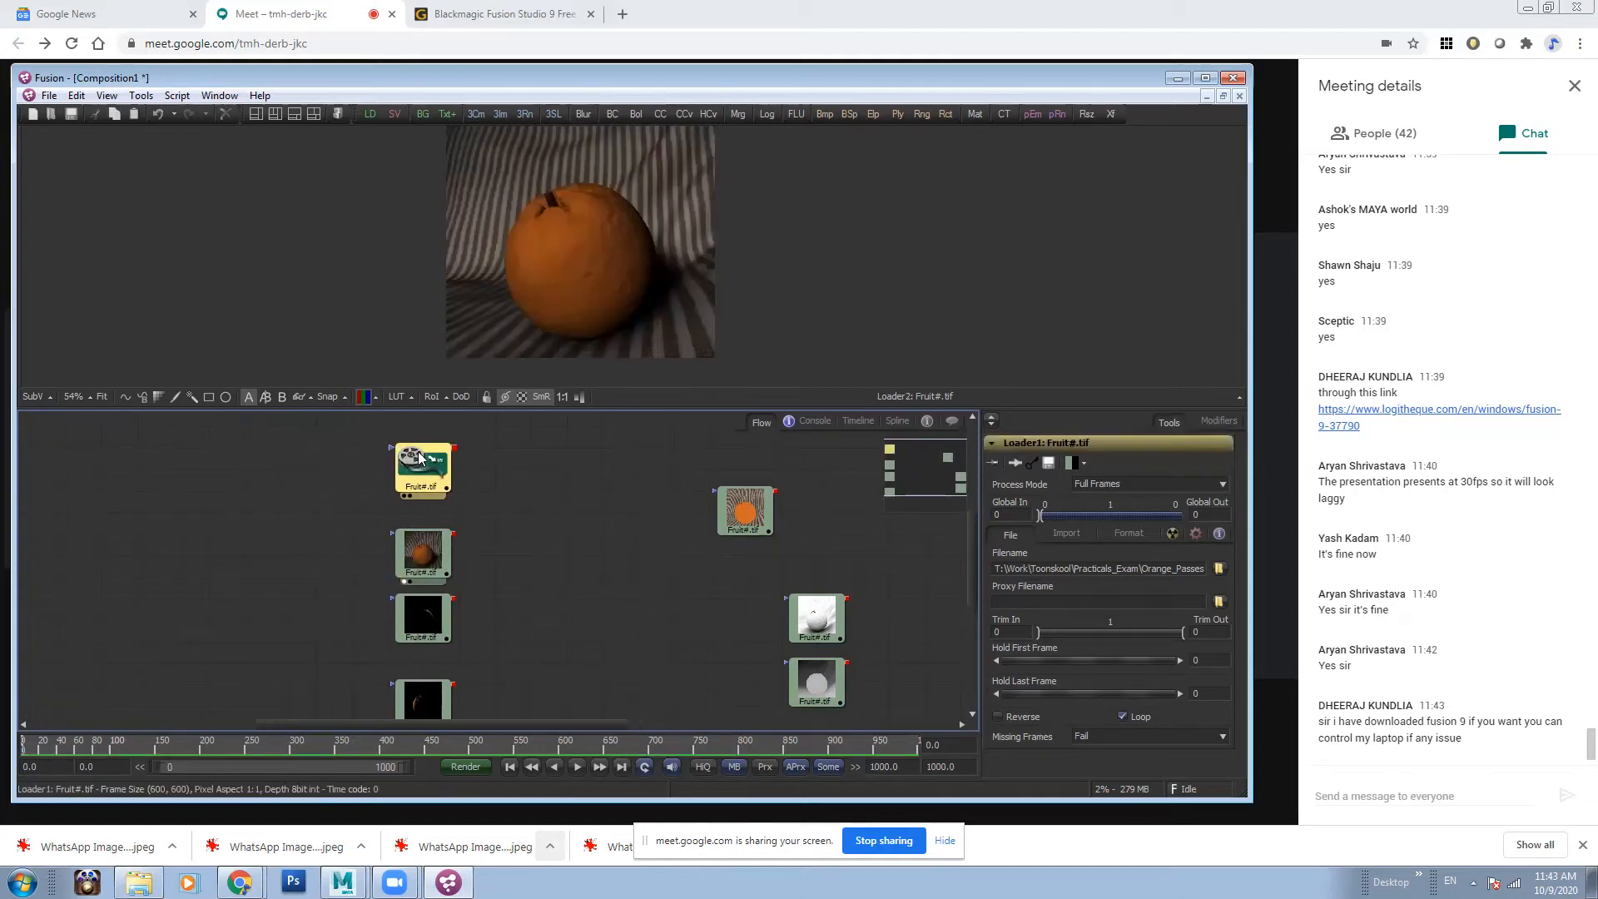
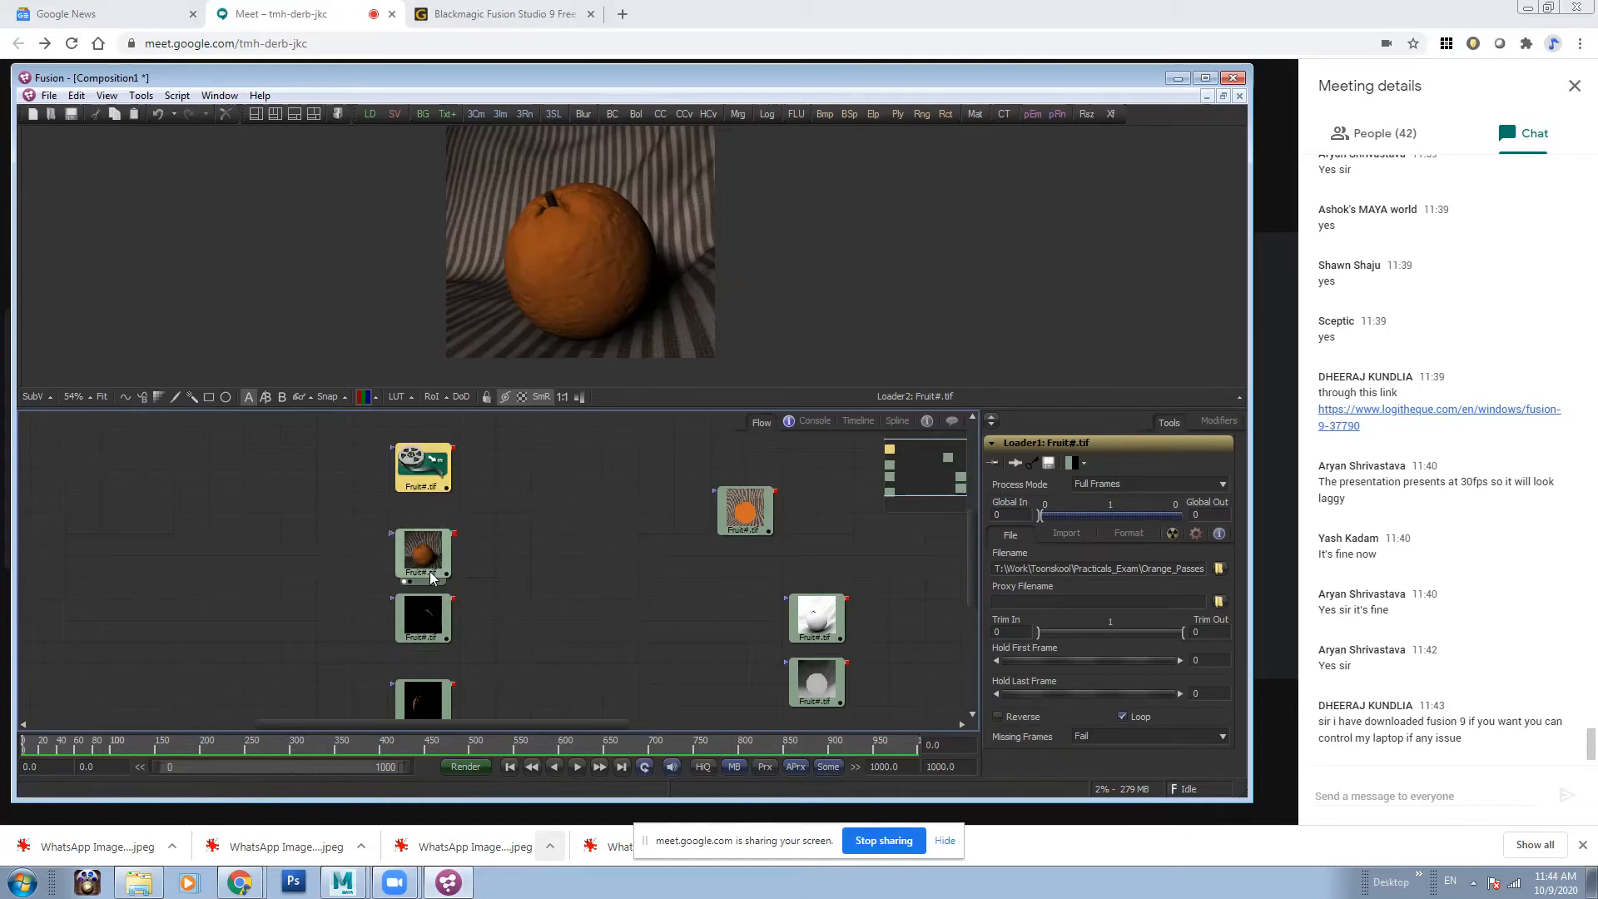
- Move the Fill loader up to just below the Key1 loader
drag(426, 558, 426, 536)
drag(473, 681, 499, 613)
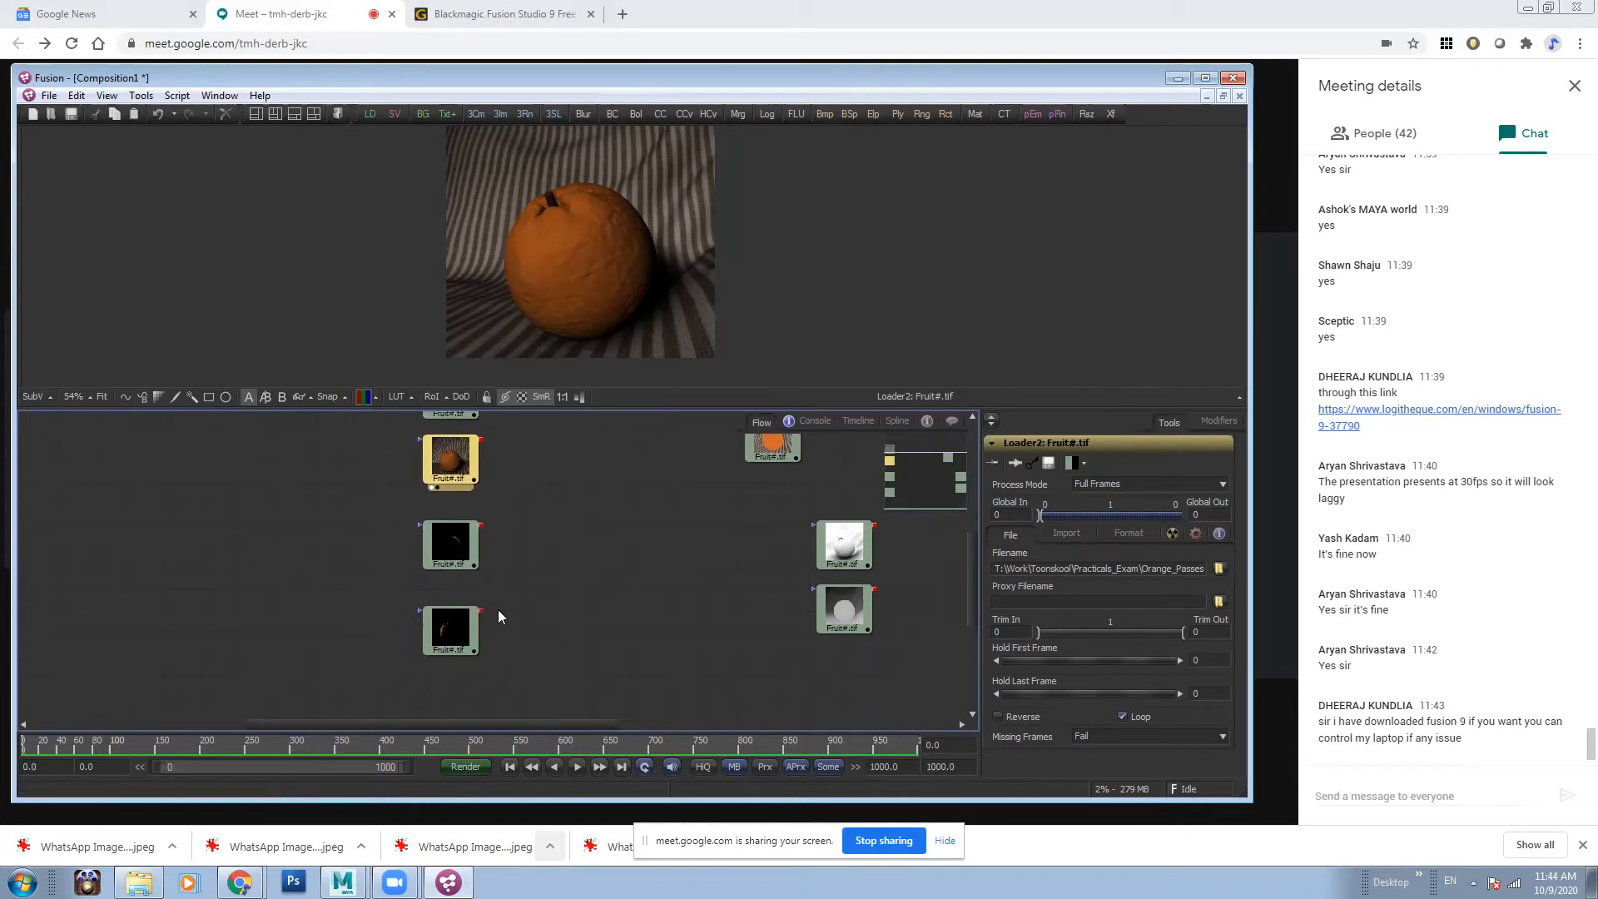
drag(493, 501, 438, 570)
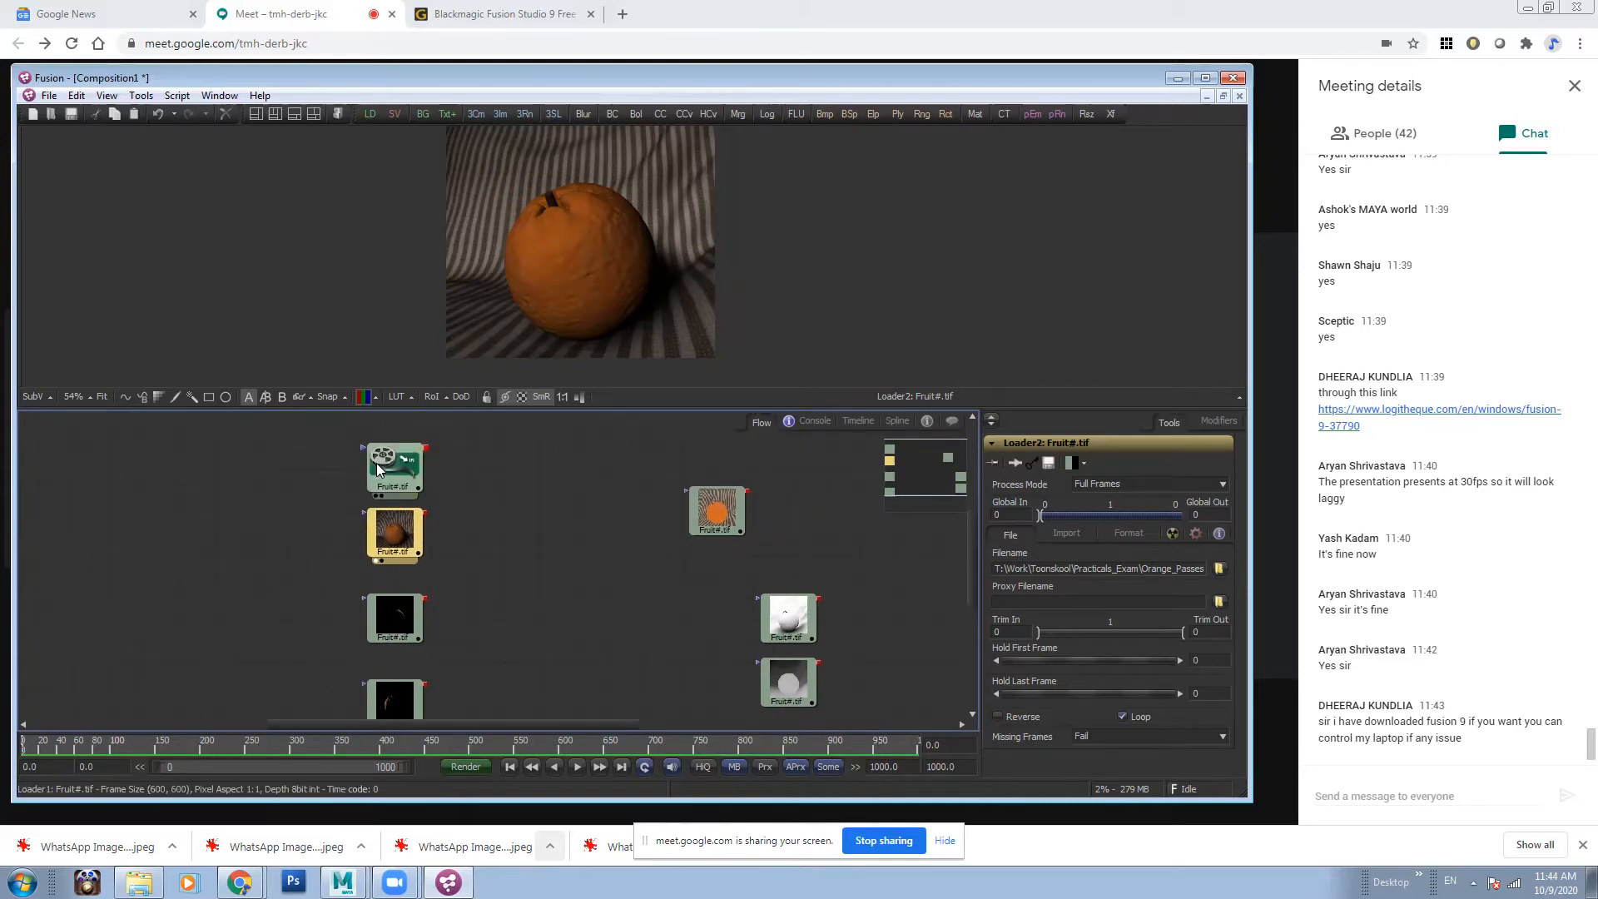
- Arrange all seven loaders in one horizontal row, starting with Key1 and Fill and ending with Ambient, Occlusion and Zdepth
drag(408, 476, 287, 477)
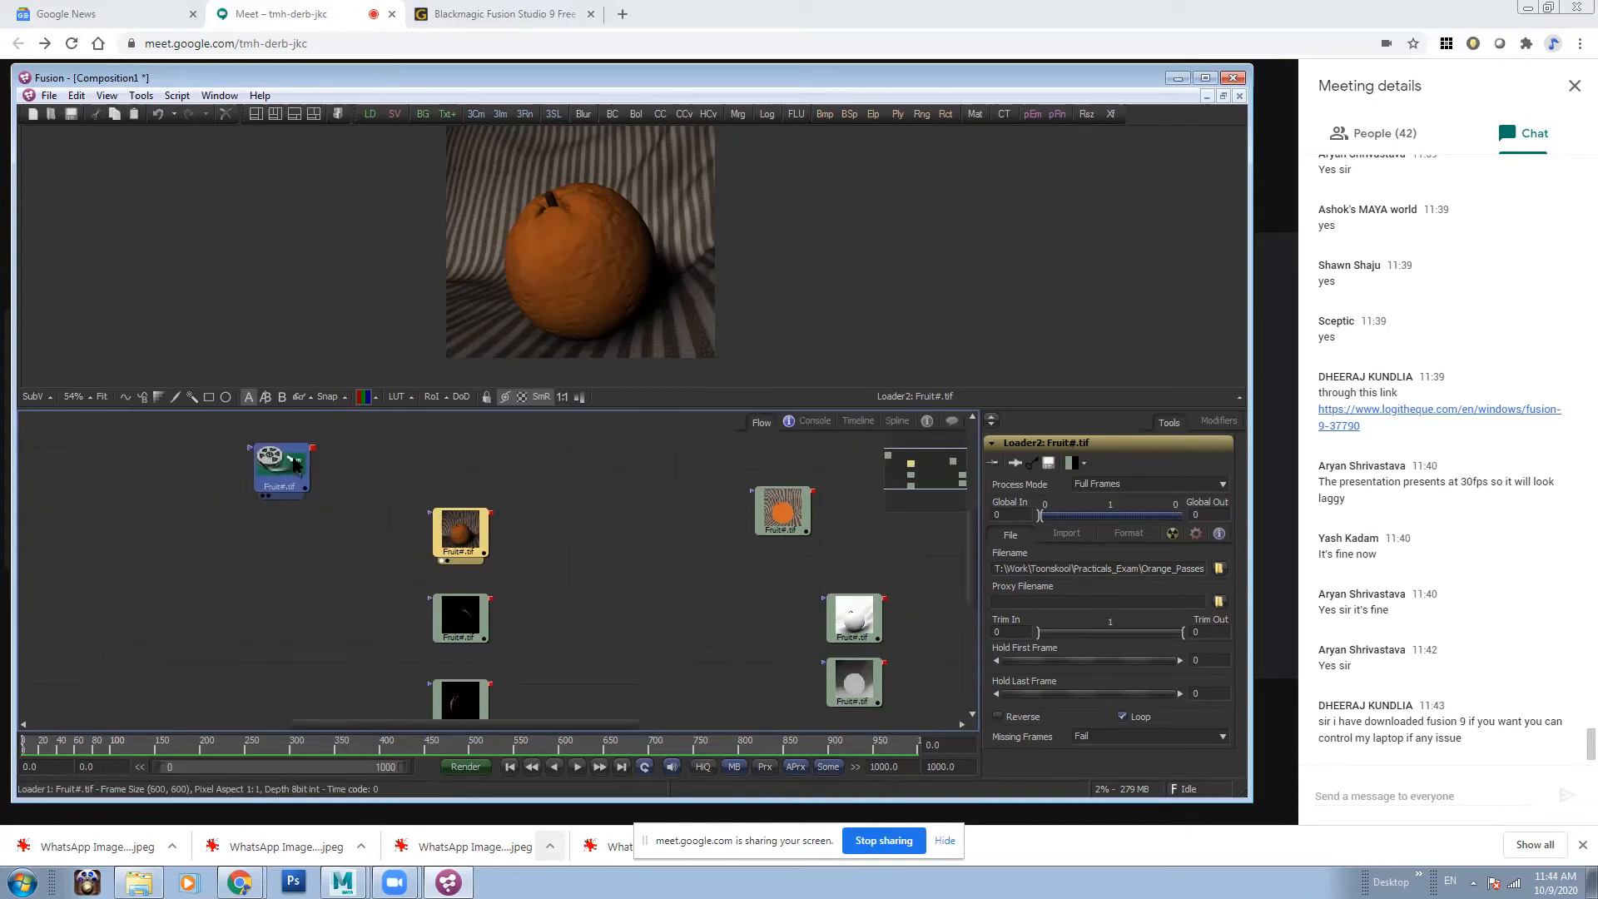
drag(471, 533, 388, 472)
drag(471, 605, 501, 466)
drag(458, 699, 594, 463)
drag(689, 581, 582, 514)
scroll(582, 520, up, 3)
drag(659, 600, 588, 556)
drag(711, 697, 679, 558)
drag(782, 676, 752, 553)
drag(700, 691, 767, 471)
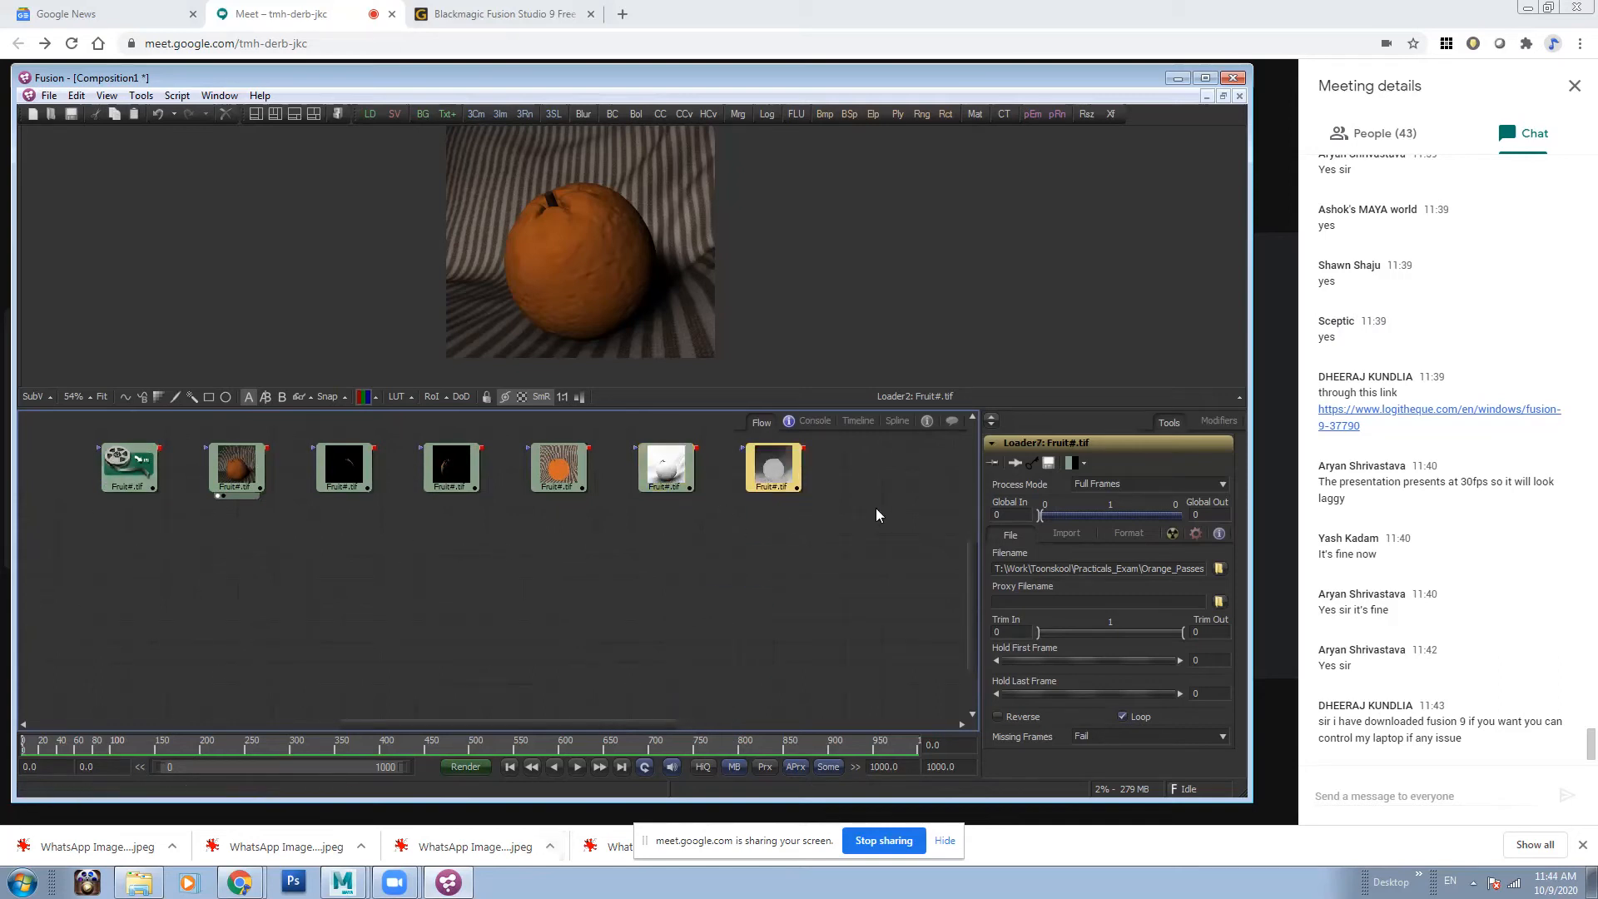
- Show the Key1 loader and the Fill loader in turn in the viewer, enlarging the viewer area
drag(284, 580, 377, 607)
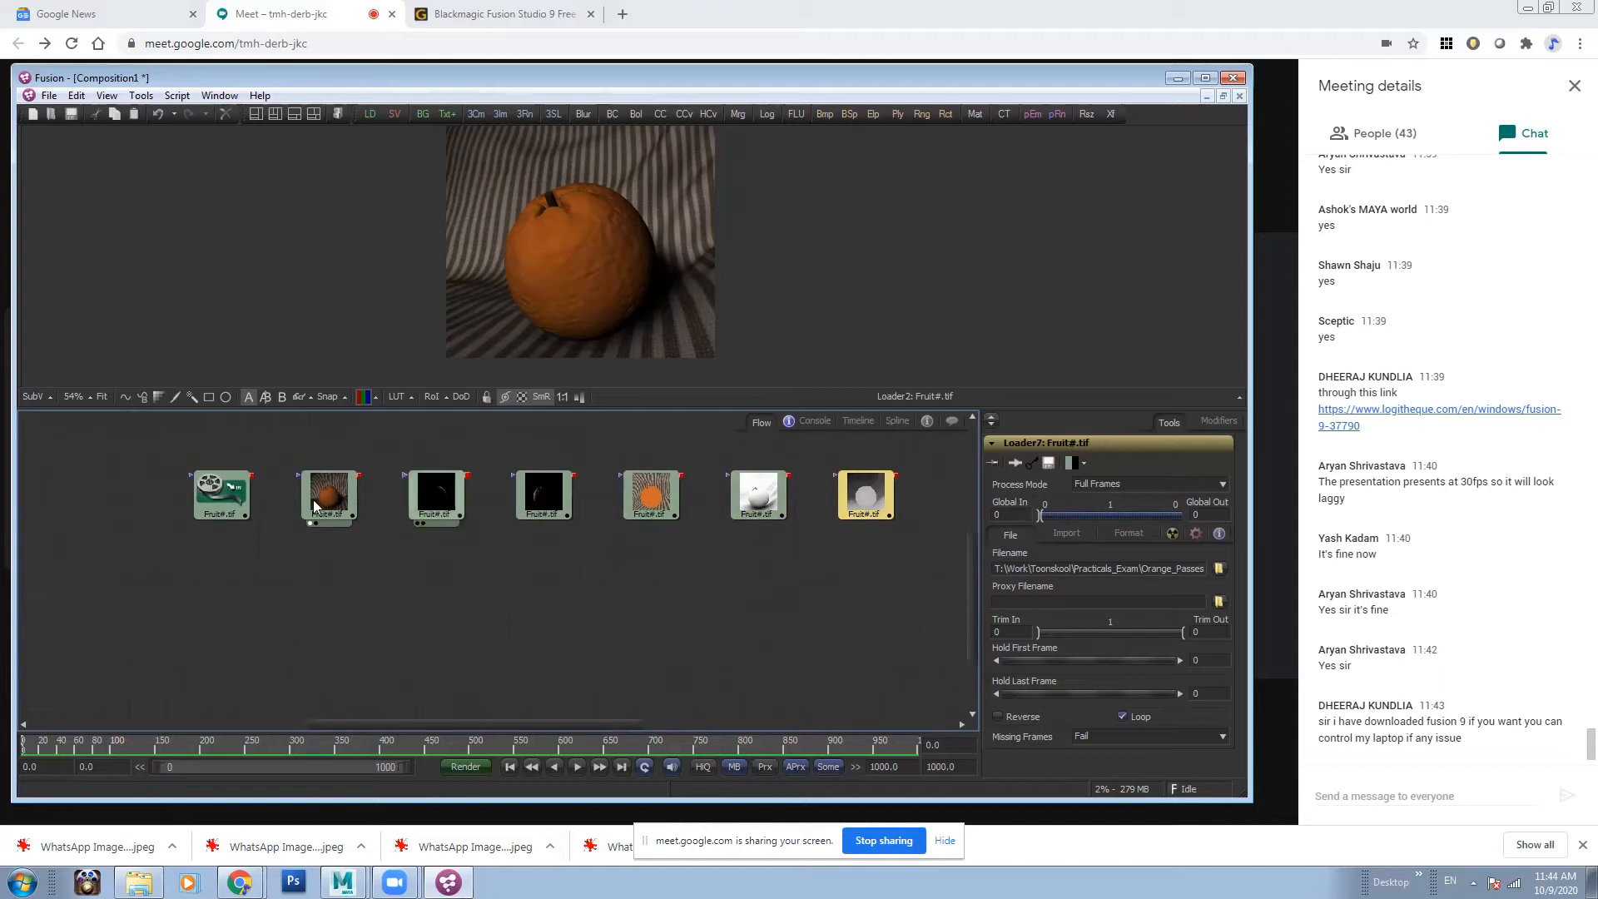
click(410, 607)
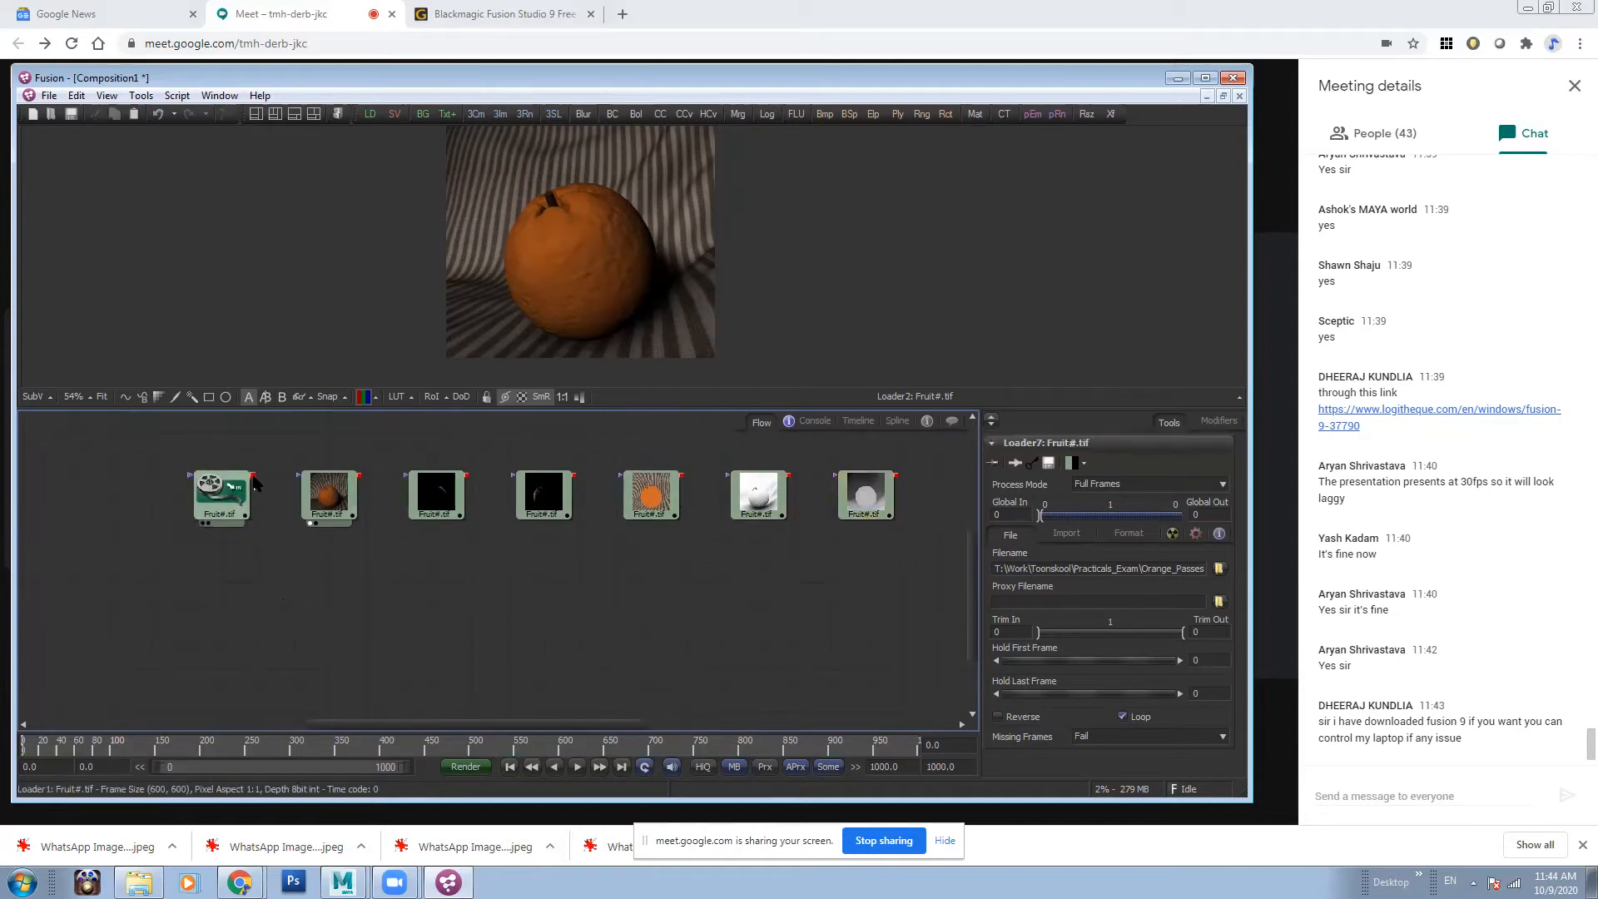
click(231, 495)
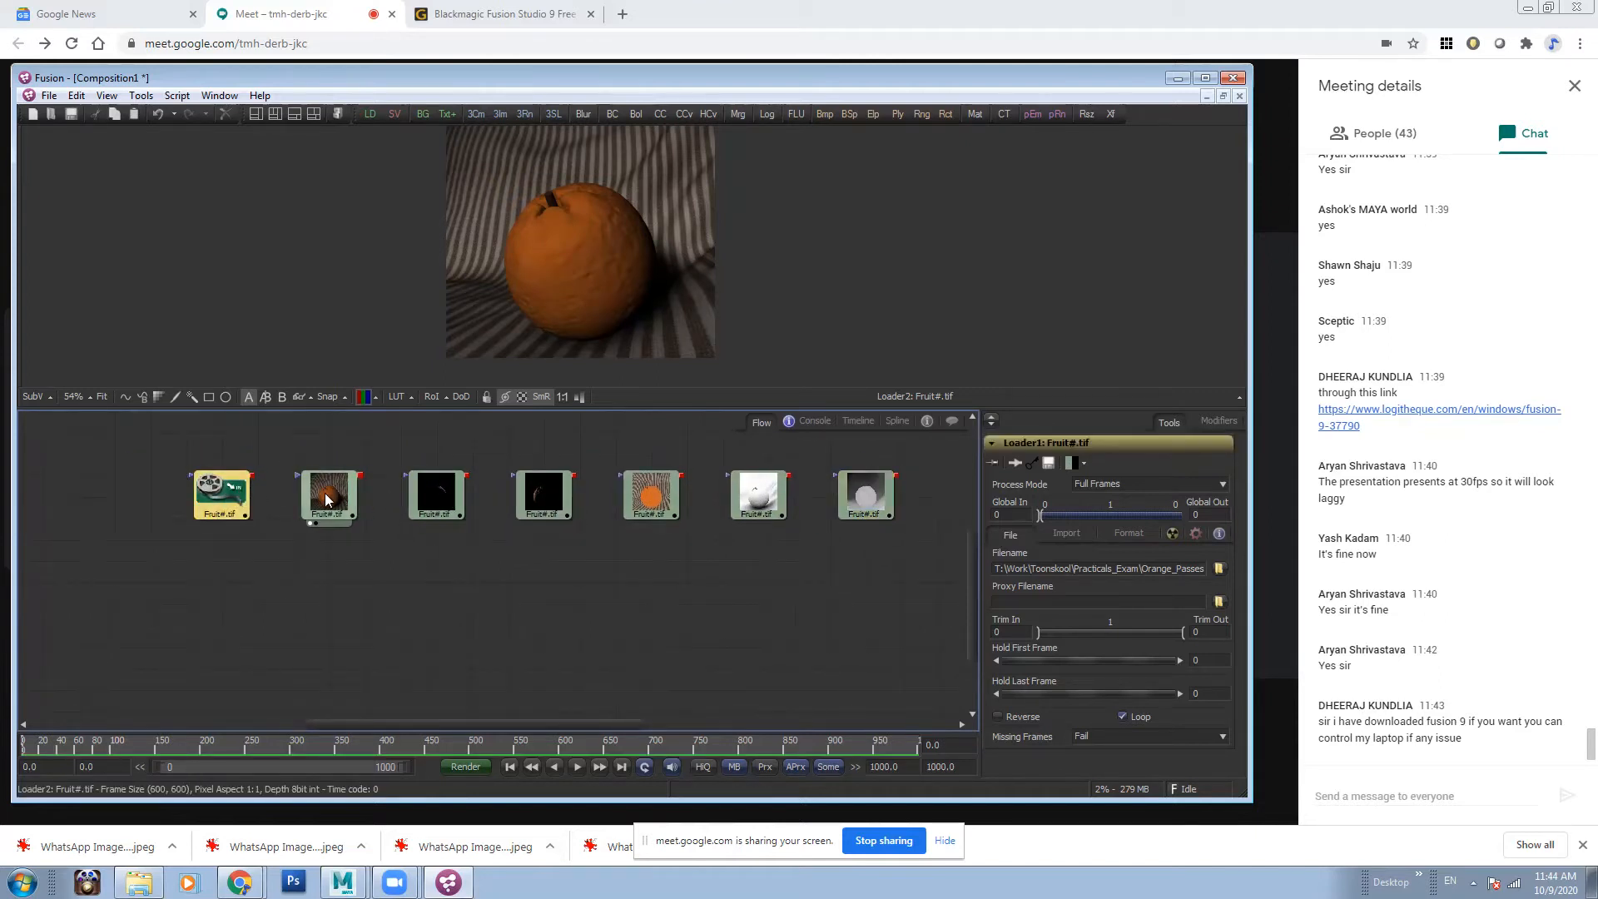
drag(237, 498, 672, 246)
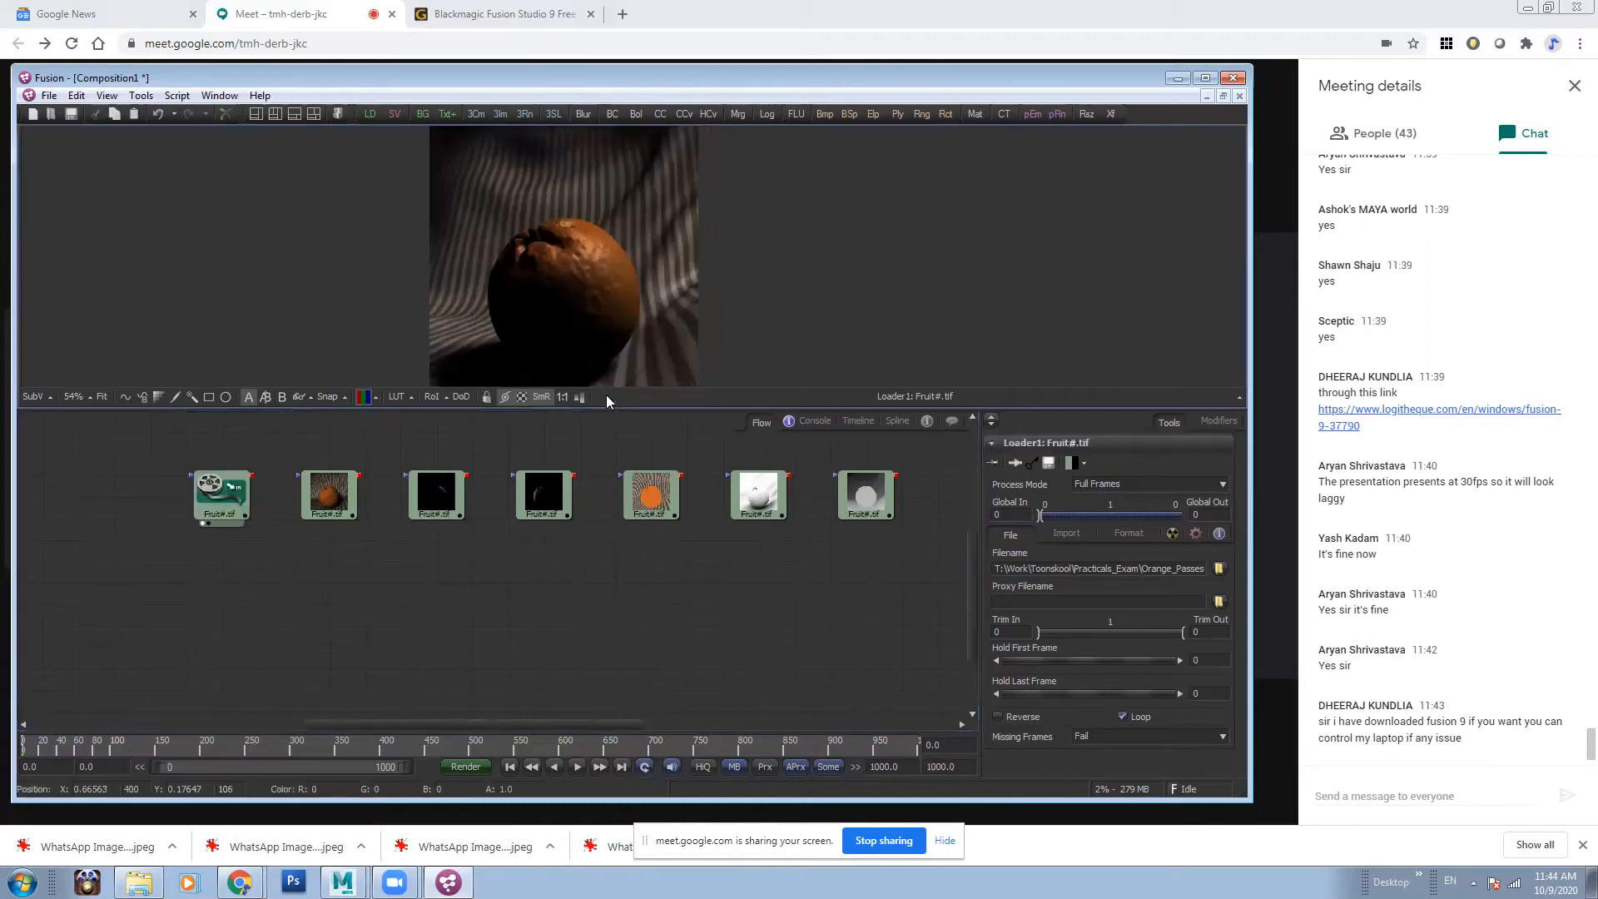
drag(616, 408, 624, 516)
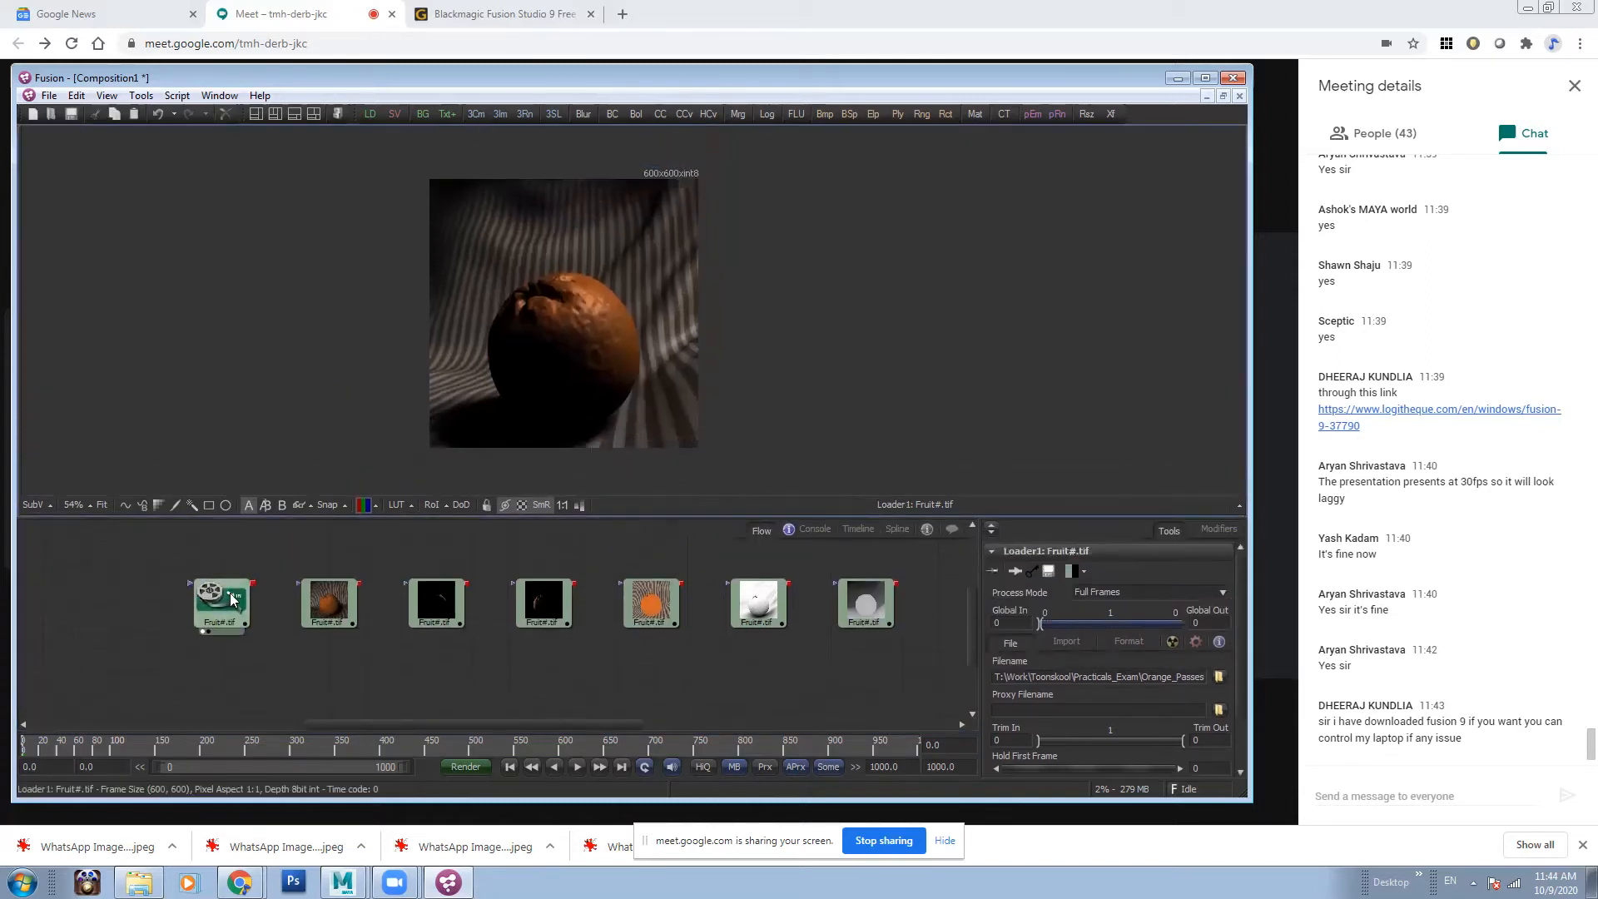
drag(328, 600, 630, 278)
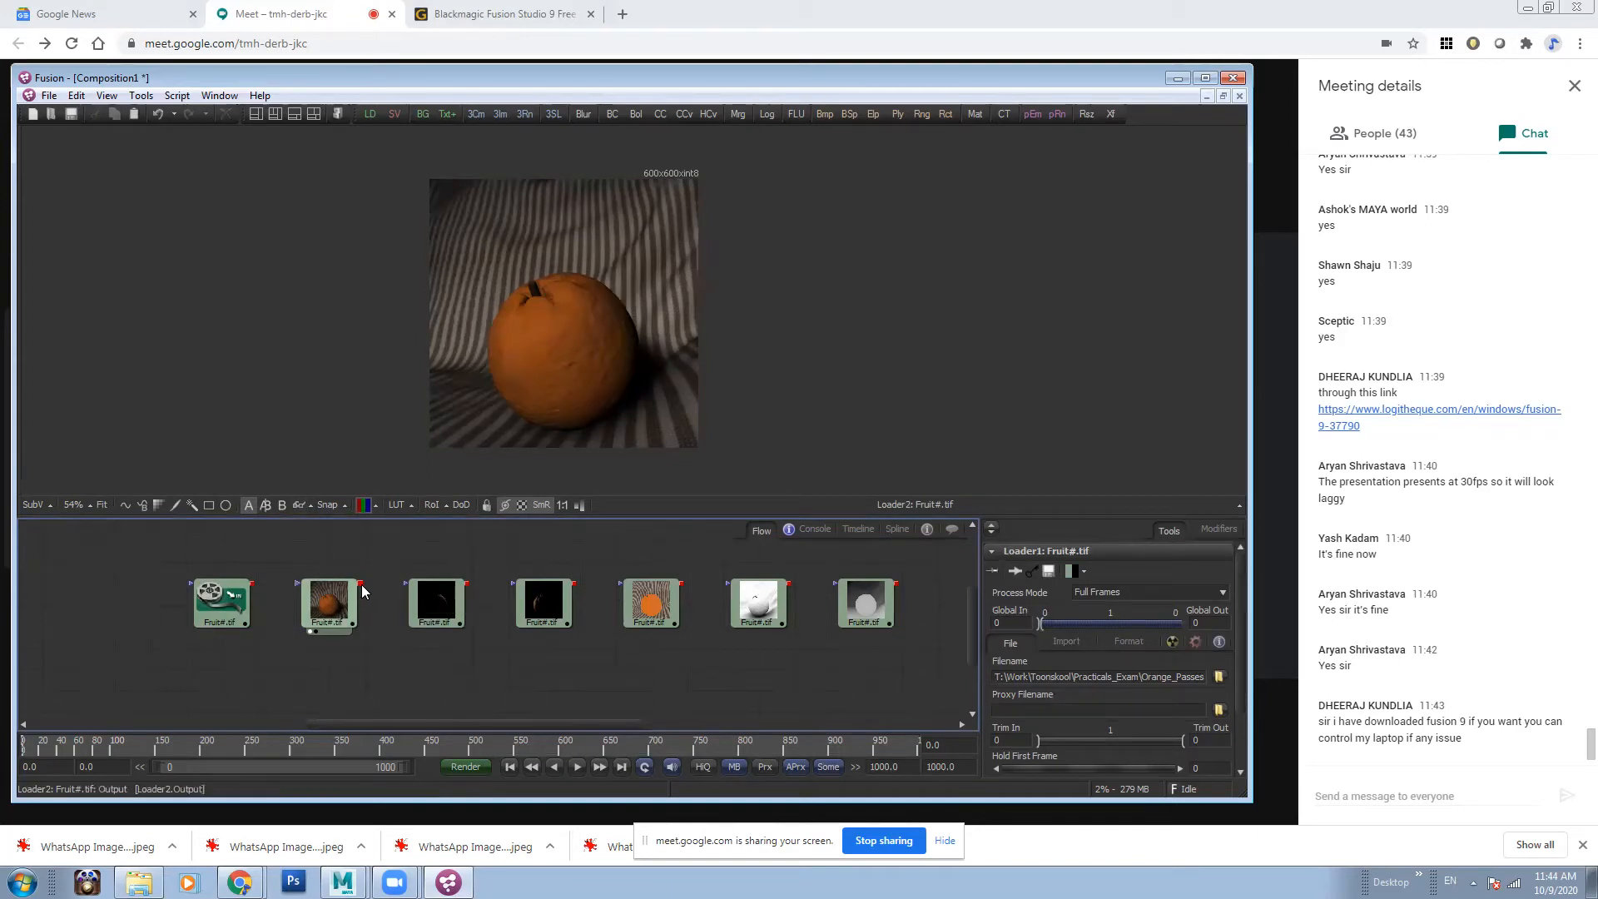
- Merge the Fill loader over the Key1 loader by connecting the Fill output to the Key1 output
drag(293, 619, 320, 656)
drag(356, 597, 550, 595)
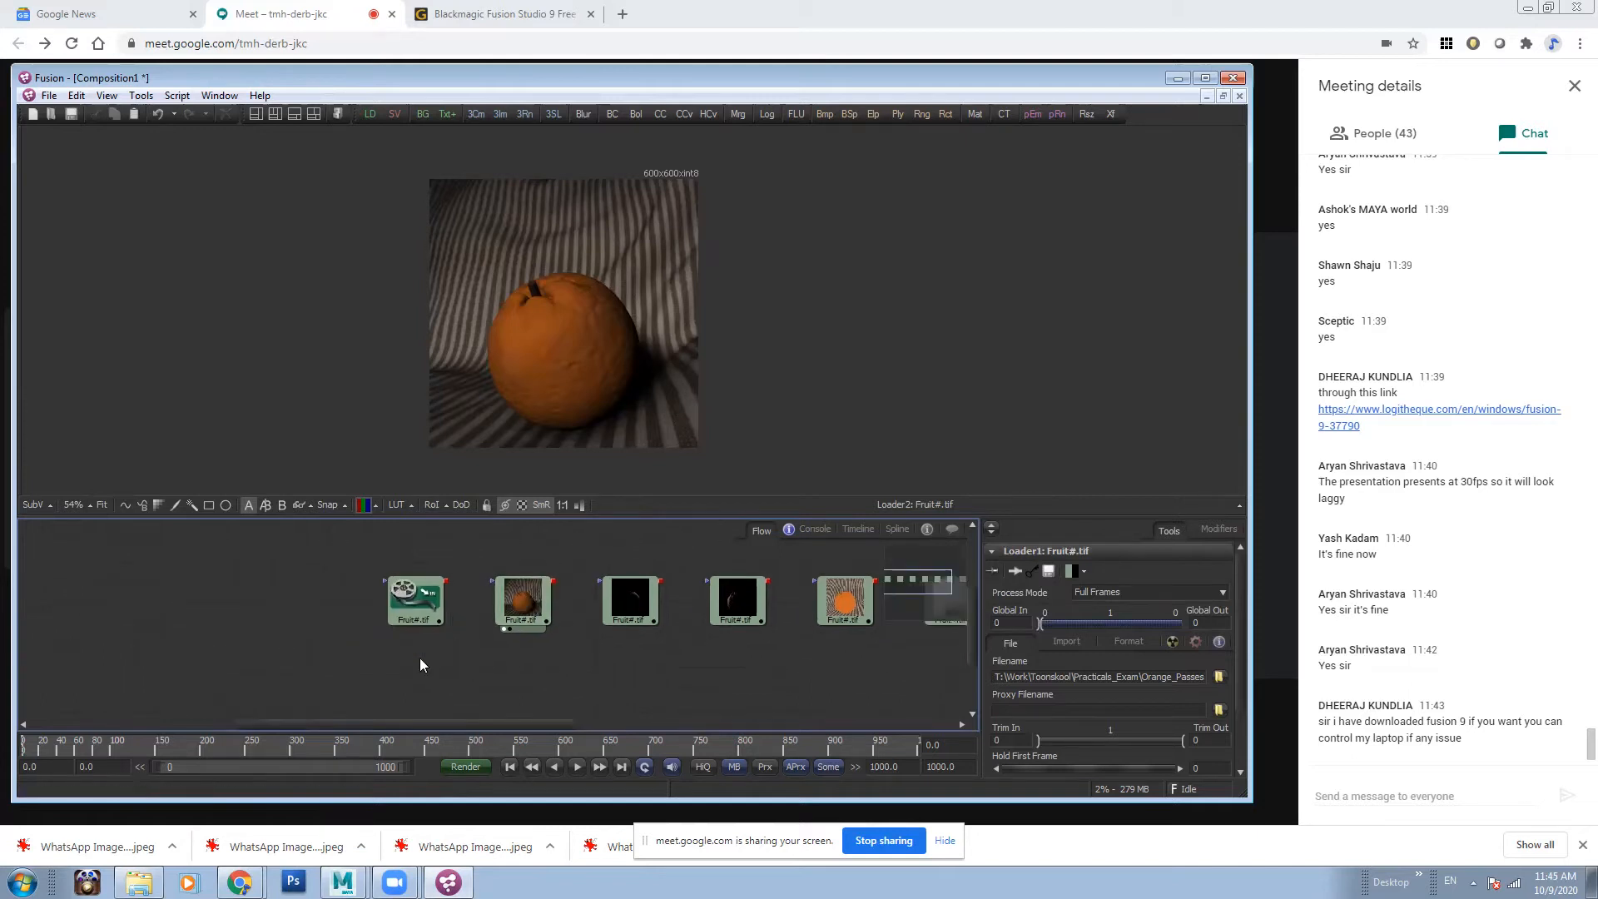
drag(424, 669, 510, 665)
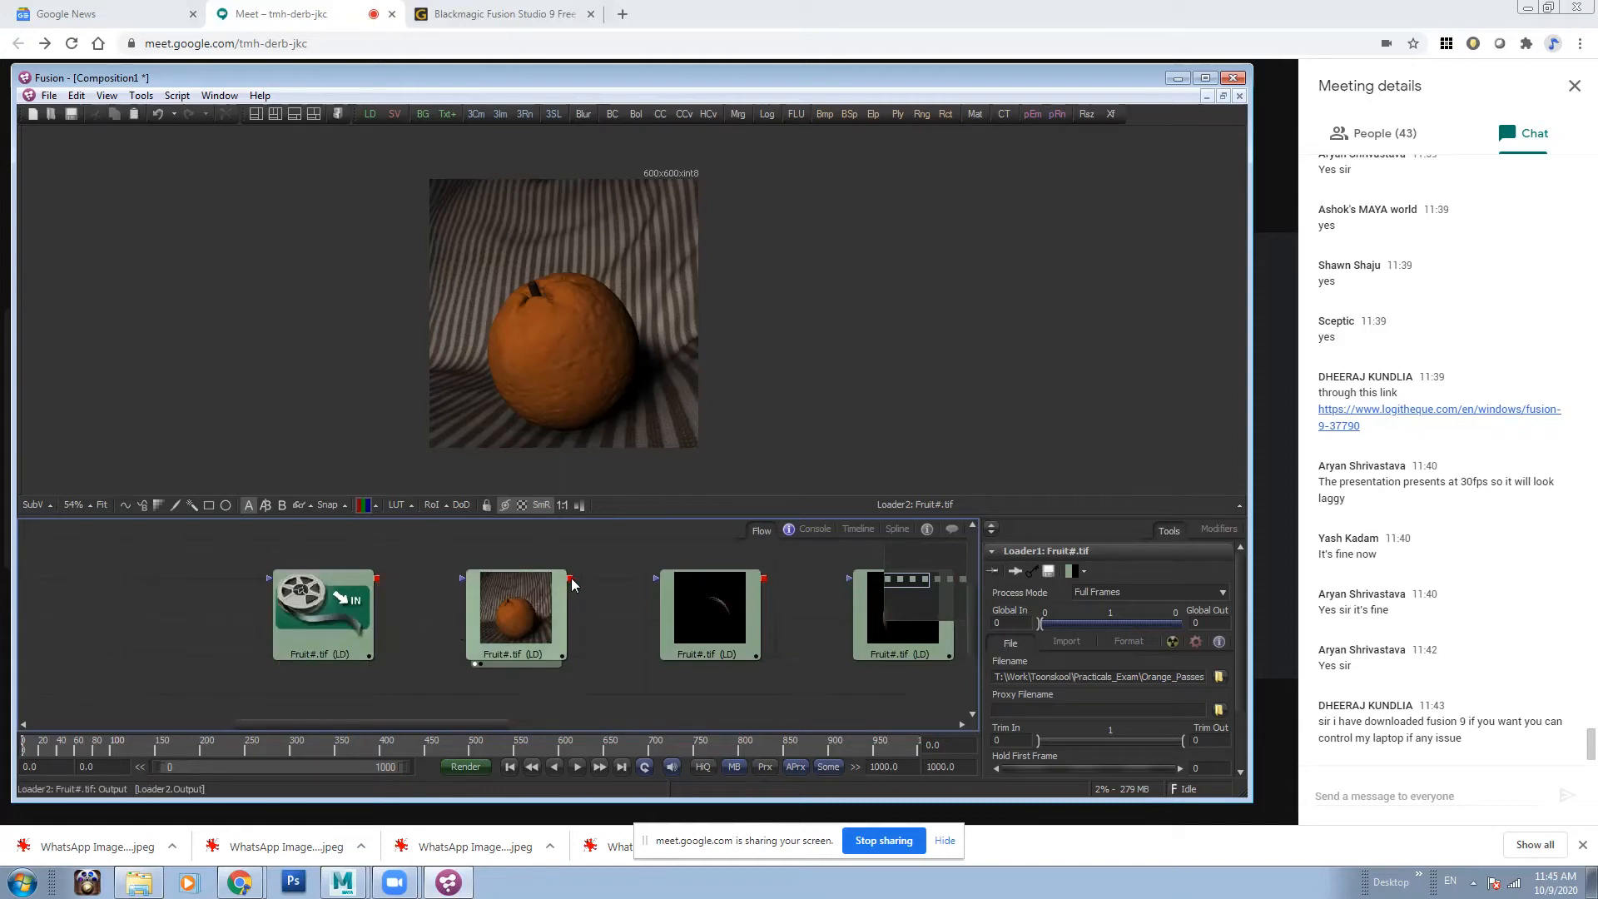
drag(572, 585, 377, 586)
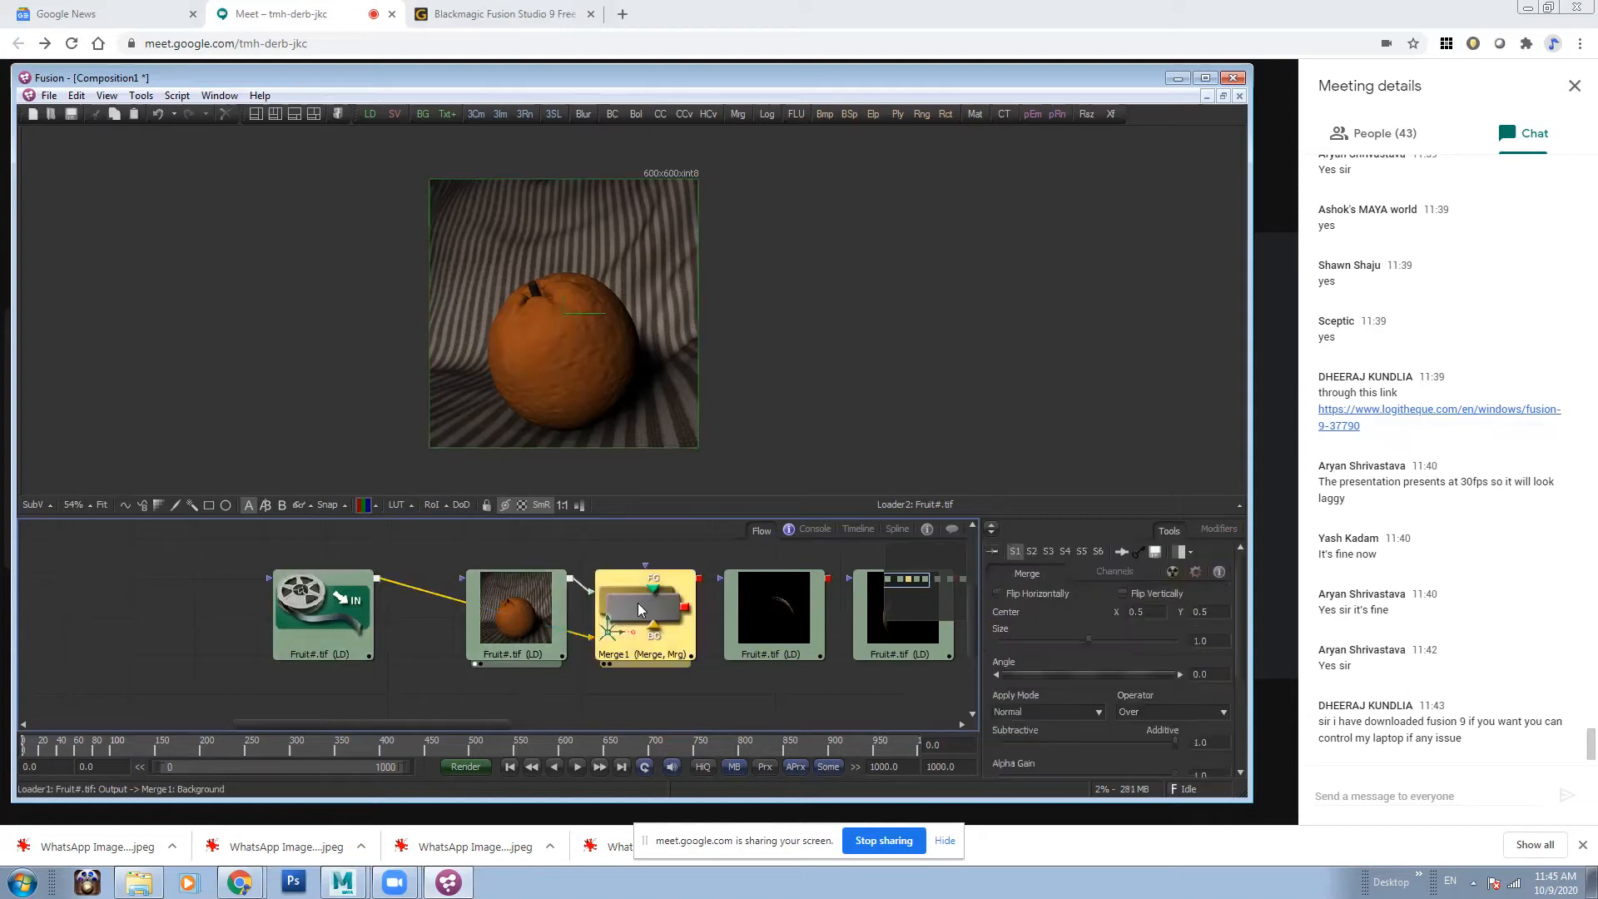
- Place the merge node below and between the Key1 and Fill loaders, with both loaders raised above it
scroll(588, 602, down, 2)
scroll(589, 602, down, 5)
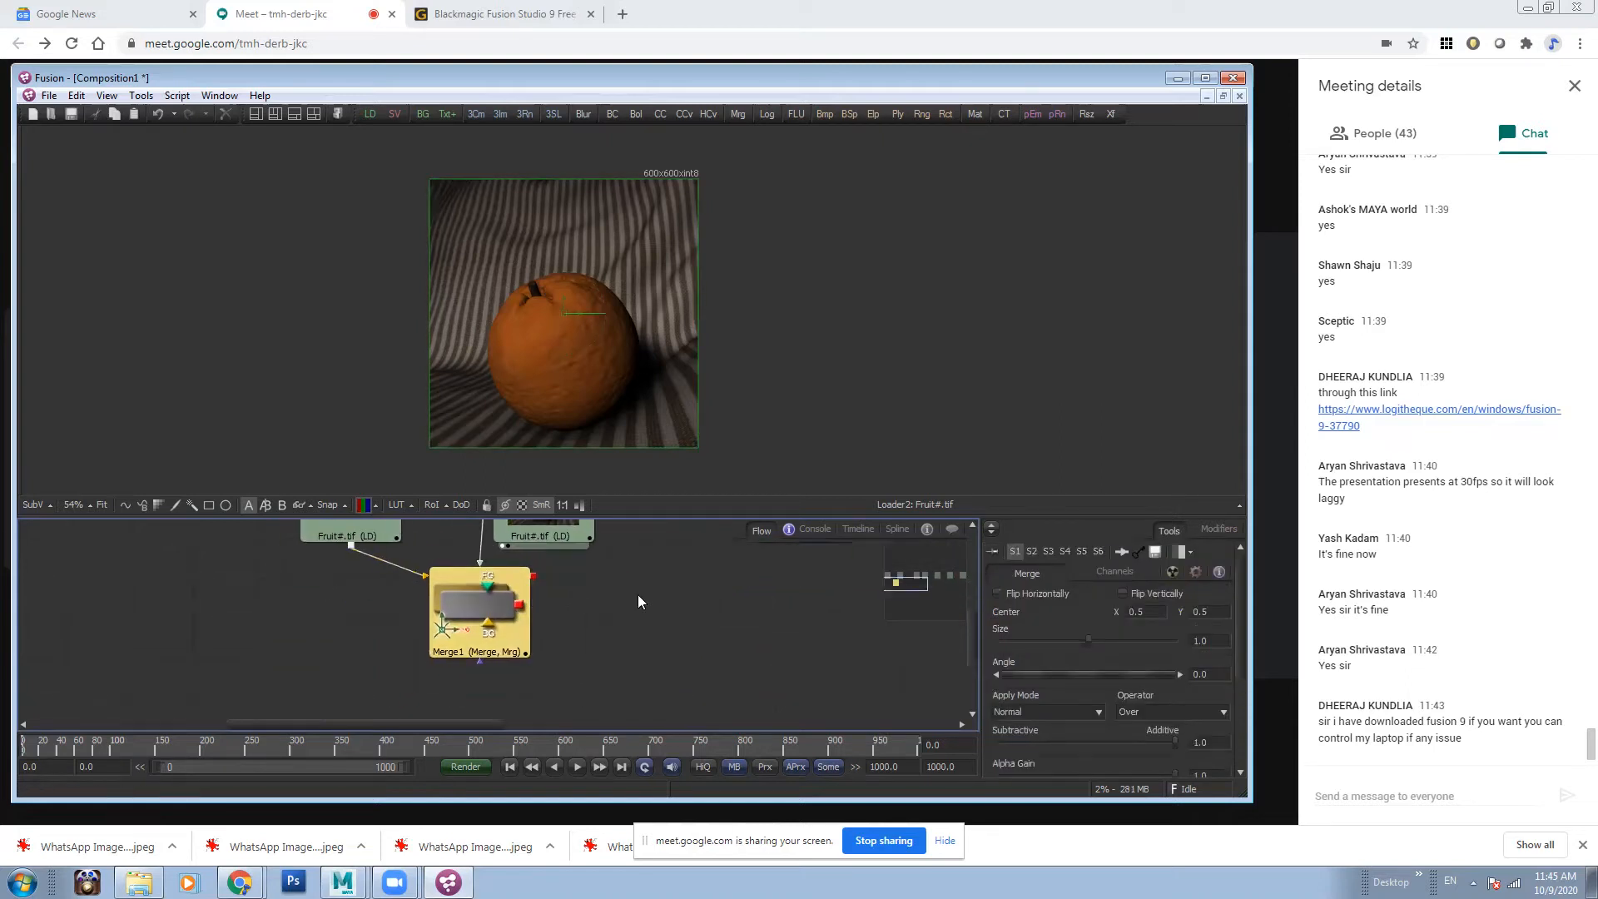
drag(363, 609, 364, 566)
drag(463, 611, 462, 569)
click(424, 670)
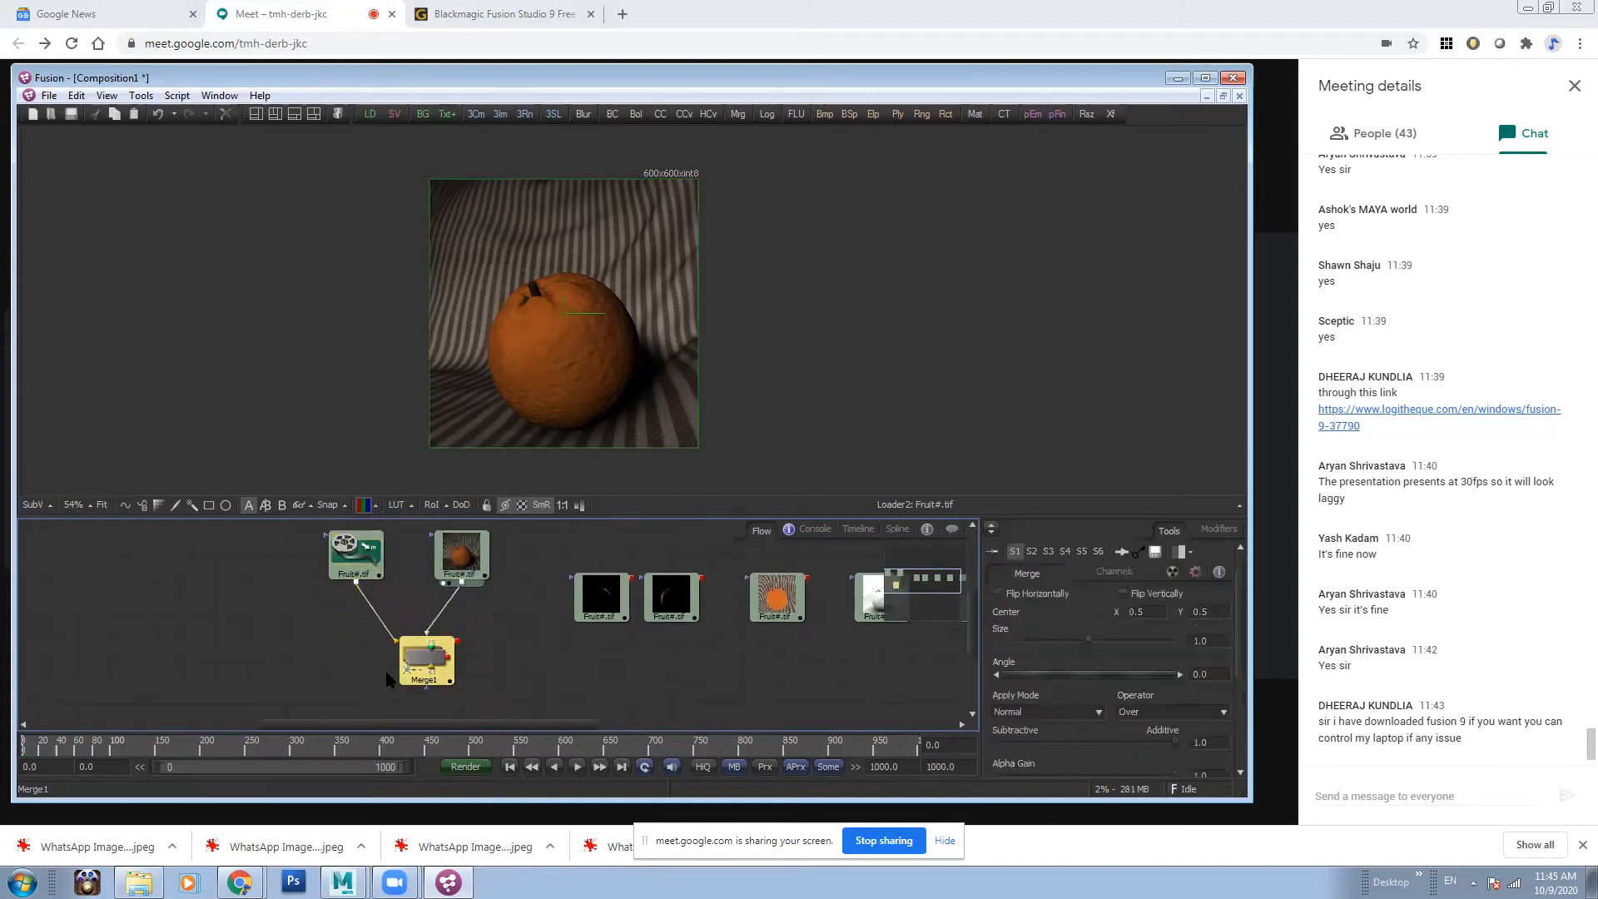
- Move the Key1 and Fill loaders together slightly down, closer to the merge node, and select the merge
scroll(334, 614, up, 2)
drag(301, 575, 497, 639)
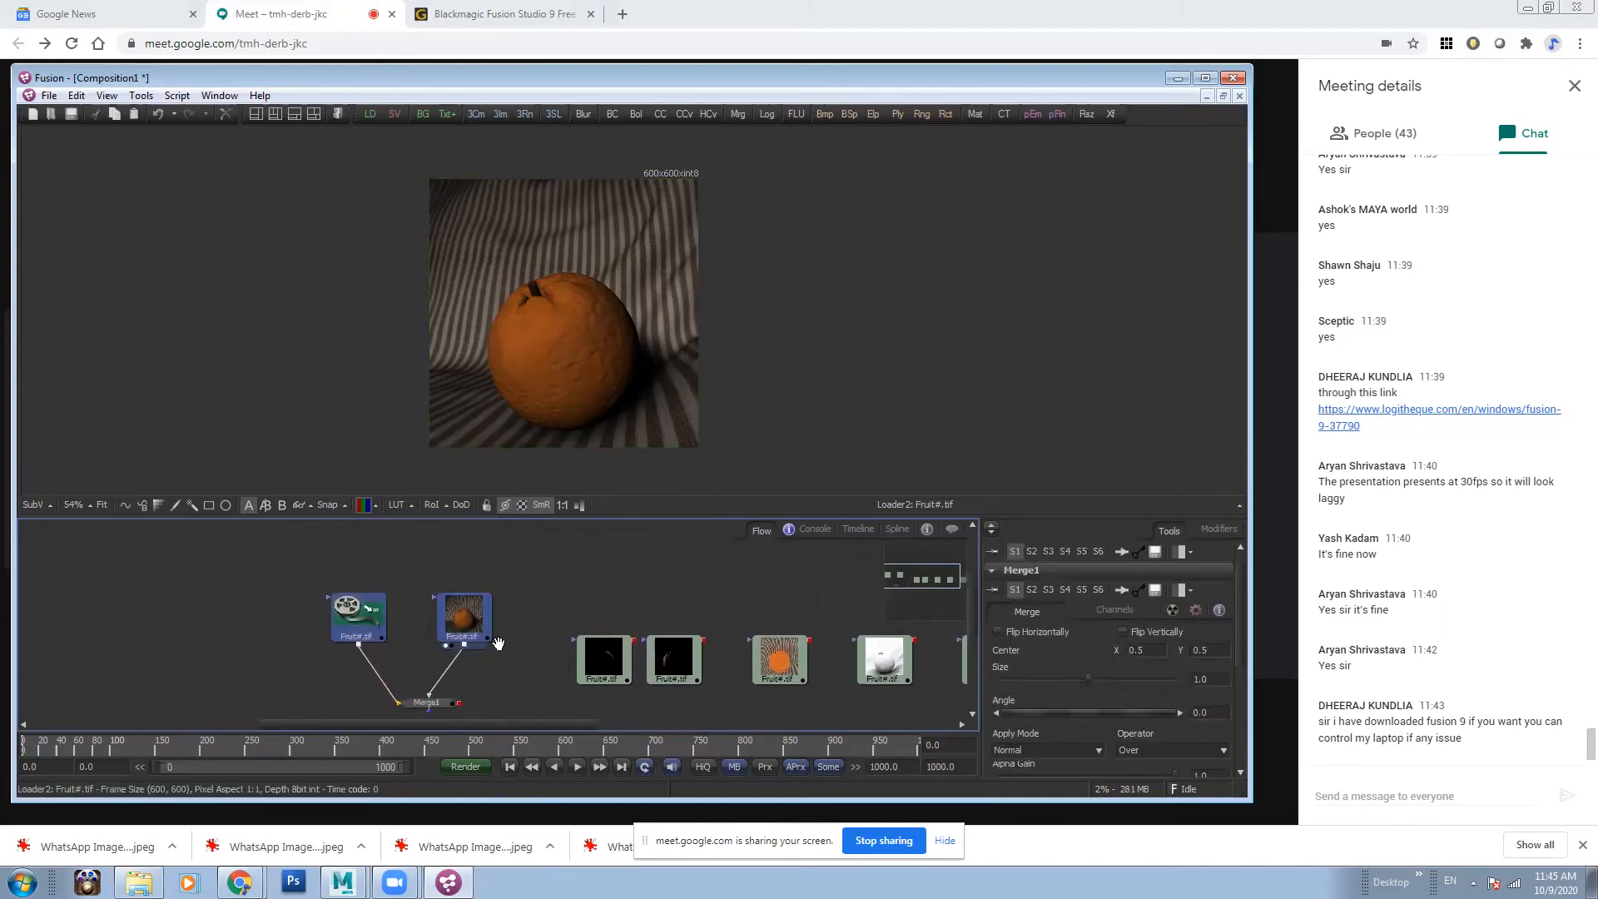
scroll(493, 612, down, 1)
drag(471, 584, 471, 605)
click(426, 677)
scroll(429, 676, down, 1)
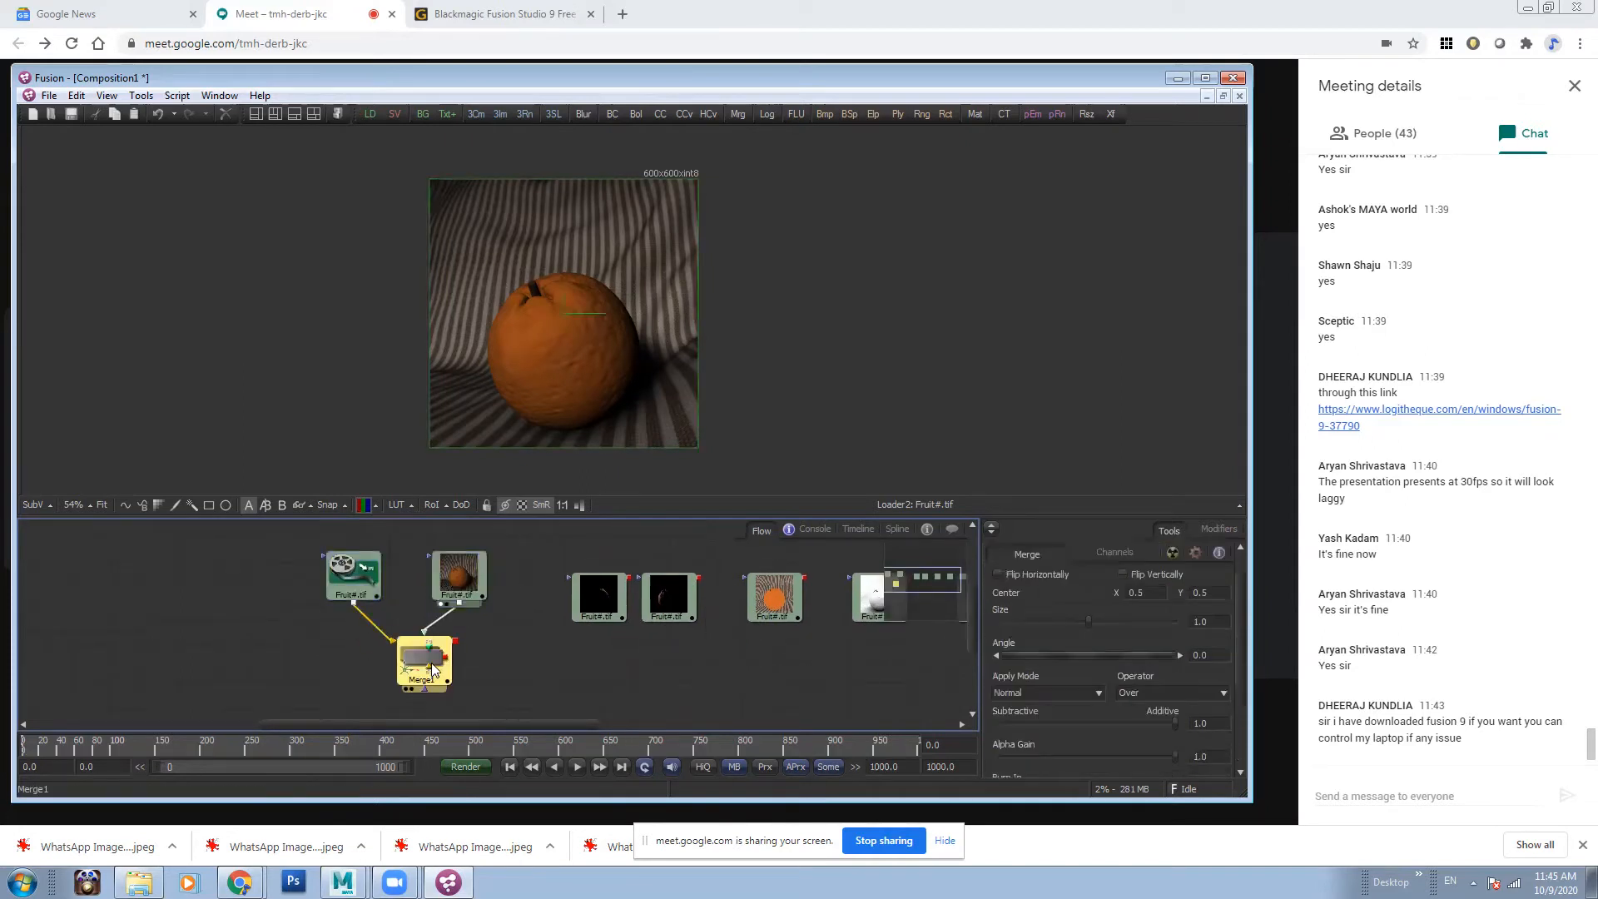
- Delete the merge node, merge the Key1 and Fill loaders again, and place the merge lower beneath them
key(Delete)
drag(284, 604, 418, 578)
click(499, 615)
drag(549, 602, 526, 554)
drag(463, 626, 463, 667)
drag(535, 629, 537, 613)
- Show the Key1 and Fill merge in the viewer with its on-screen controls hidden
drag(458, 658, 521, 336)
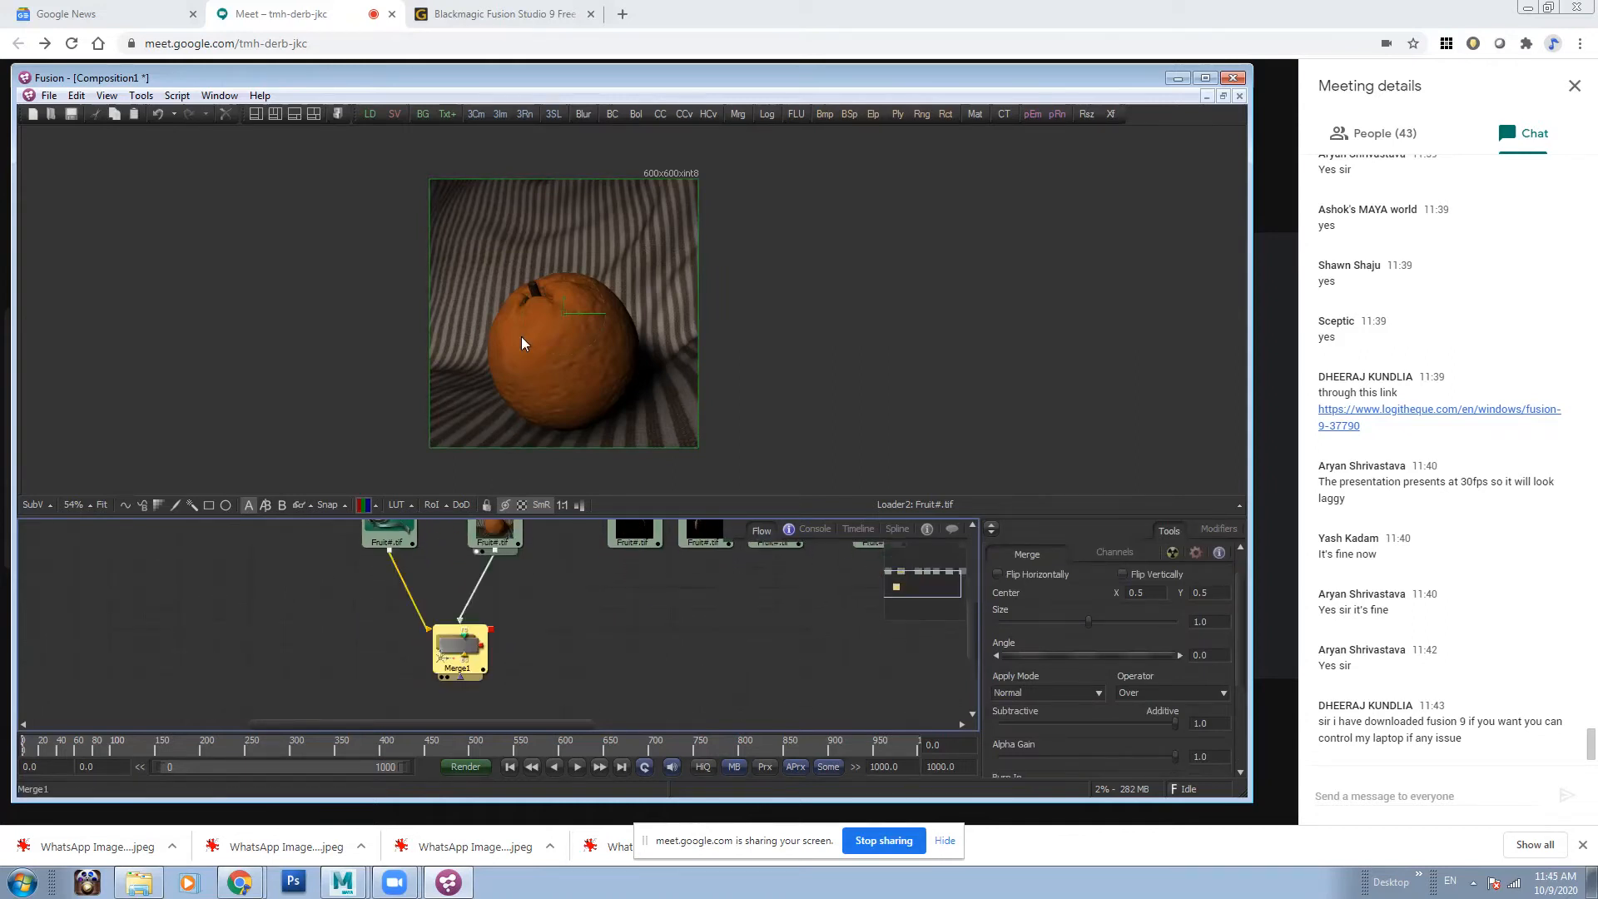
click(522, 505)
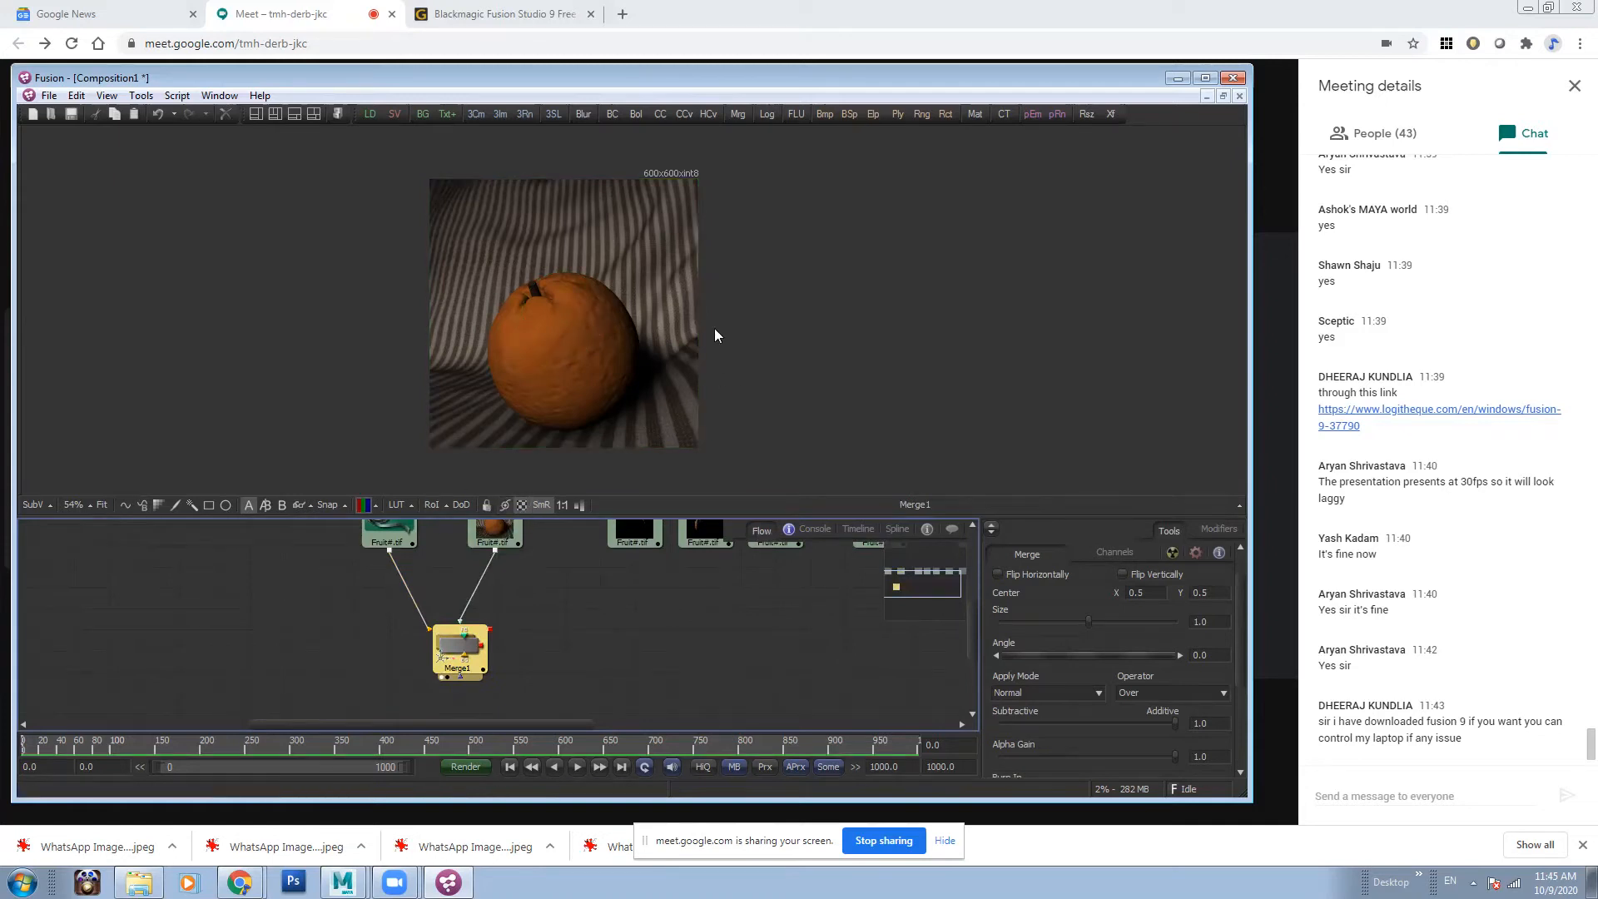
drag(533, 530, 518, 560)
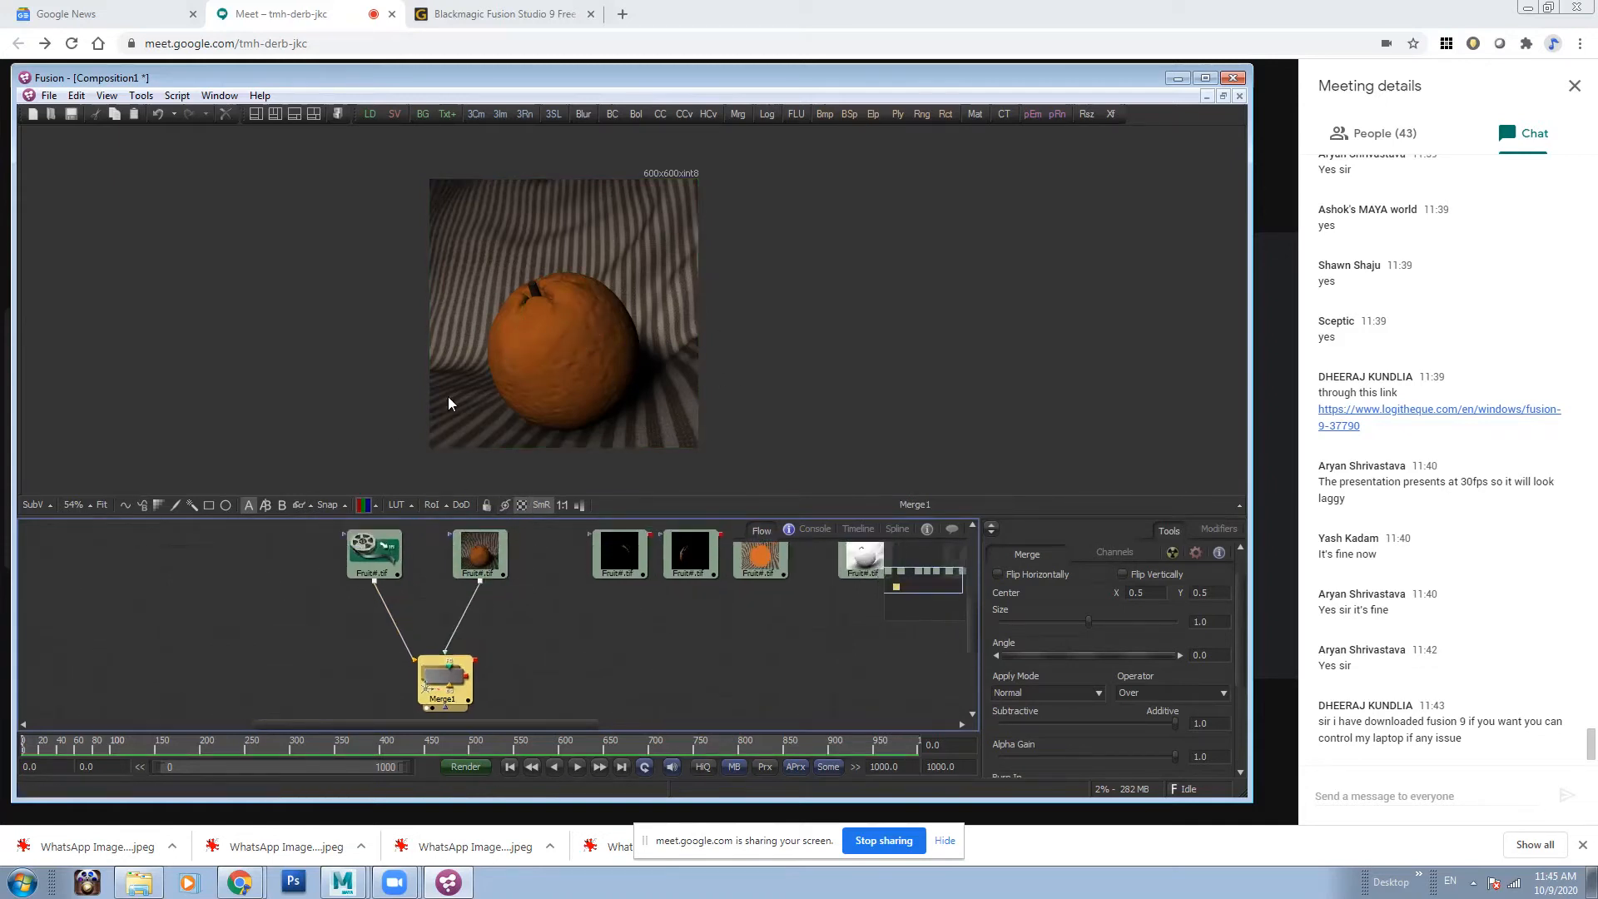
click(516, 676)
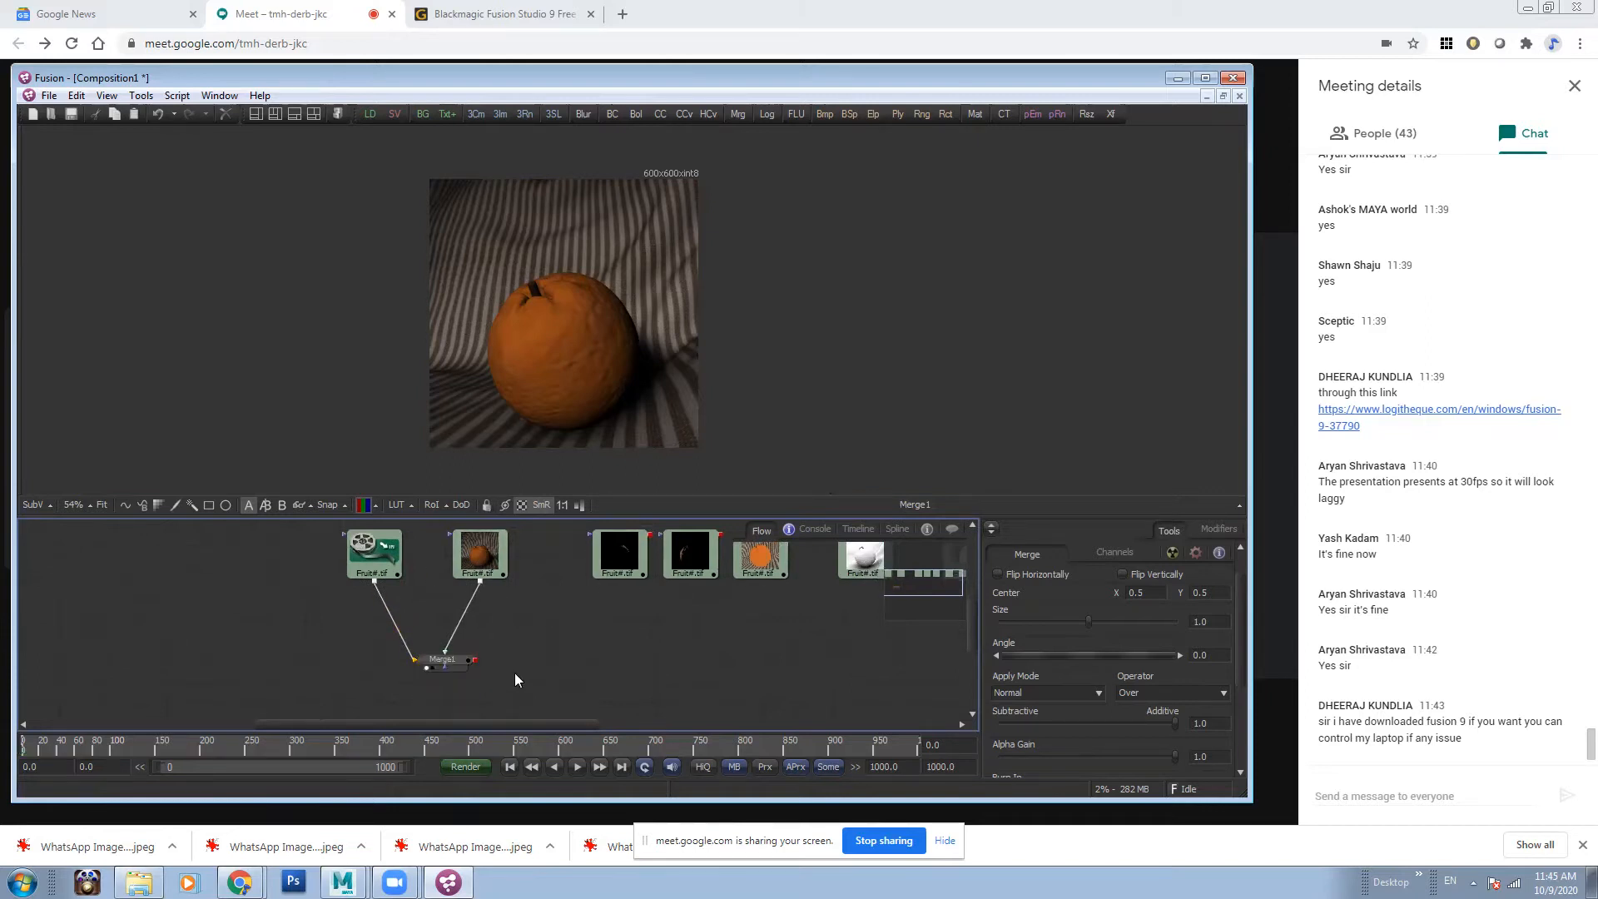
- Switch to the layout with full-height tool controls beside the viewer and set Merge1's Apply Mode to Screen
click(451, 664)
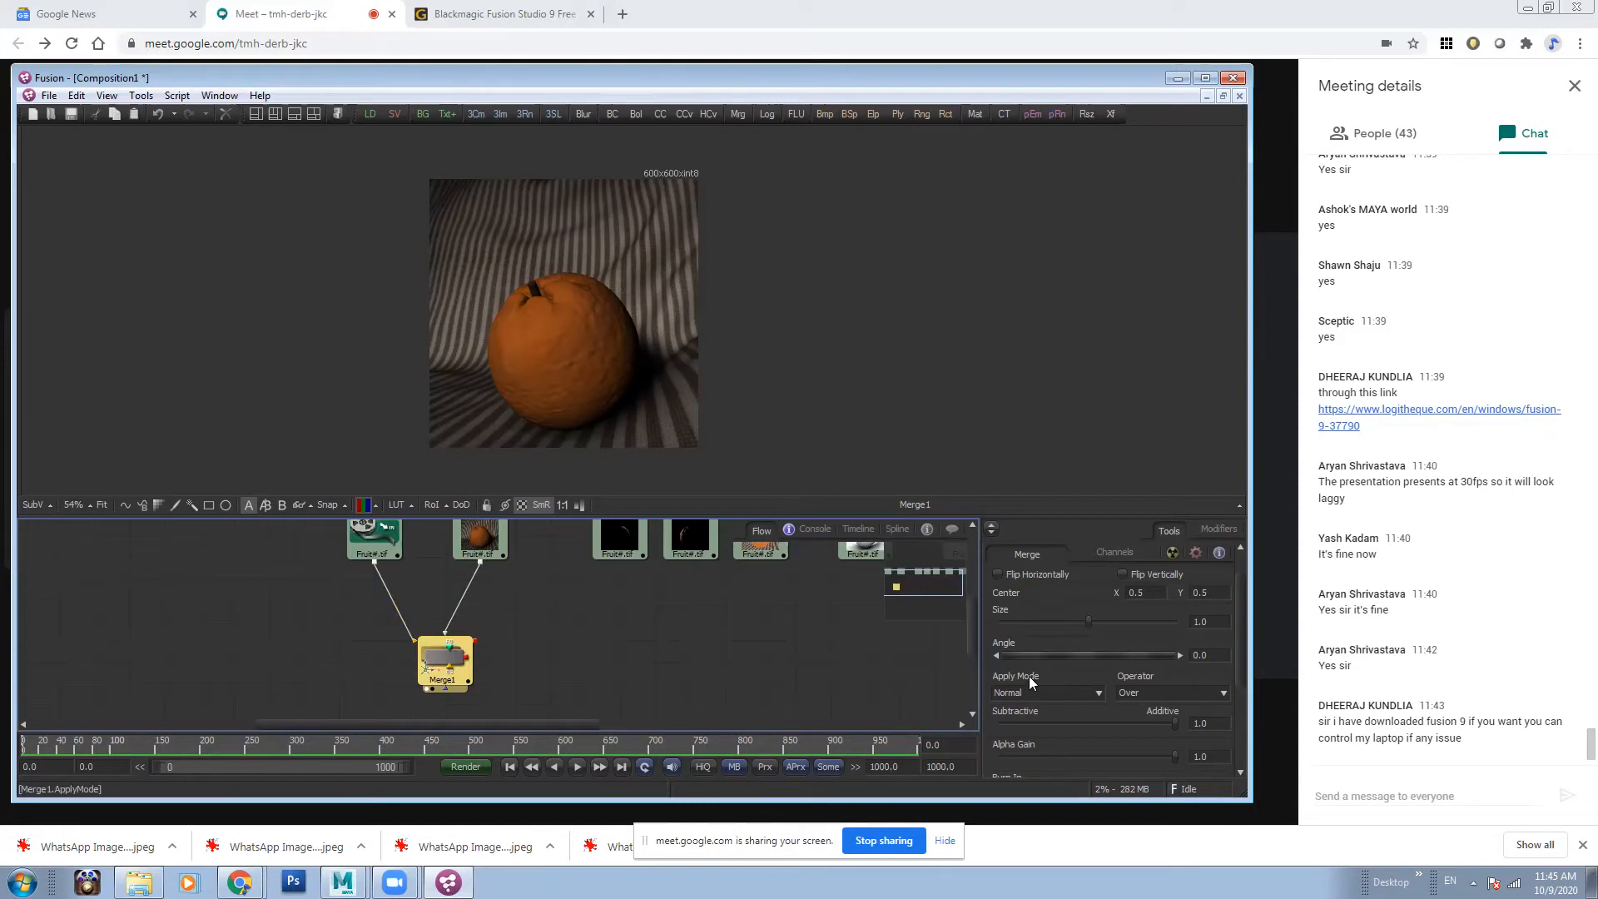
drag(1014, 519, 1015, 455)
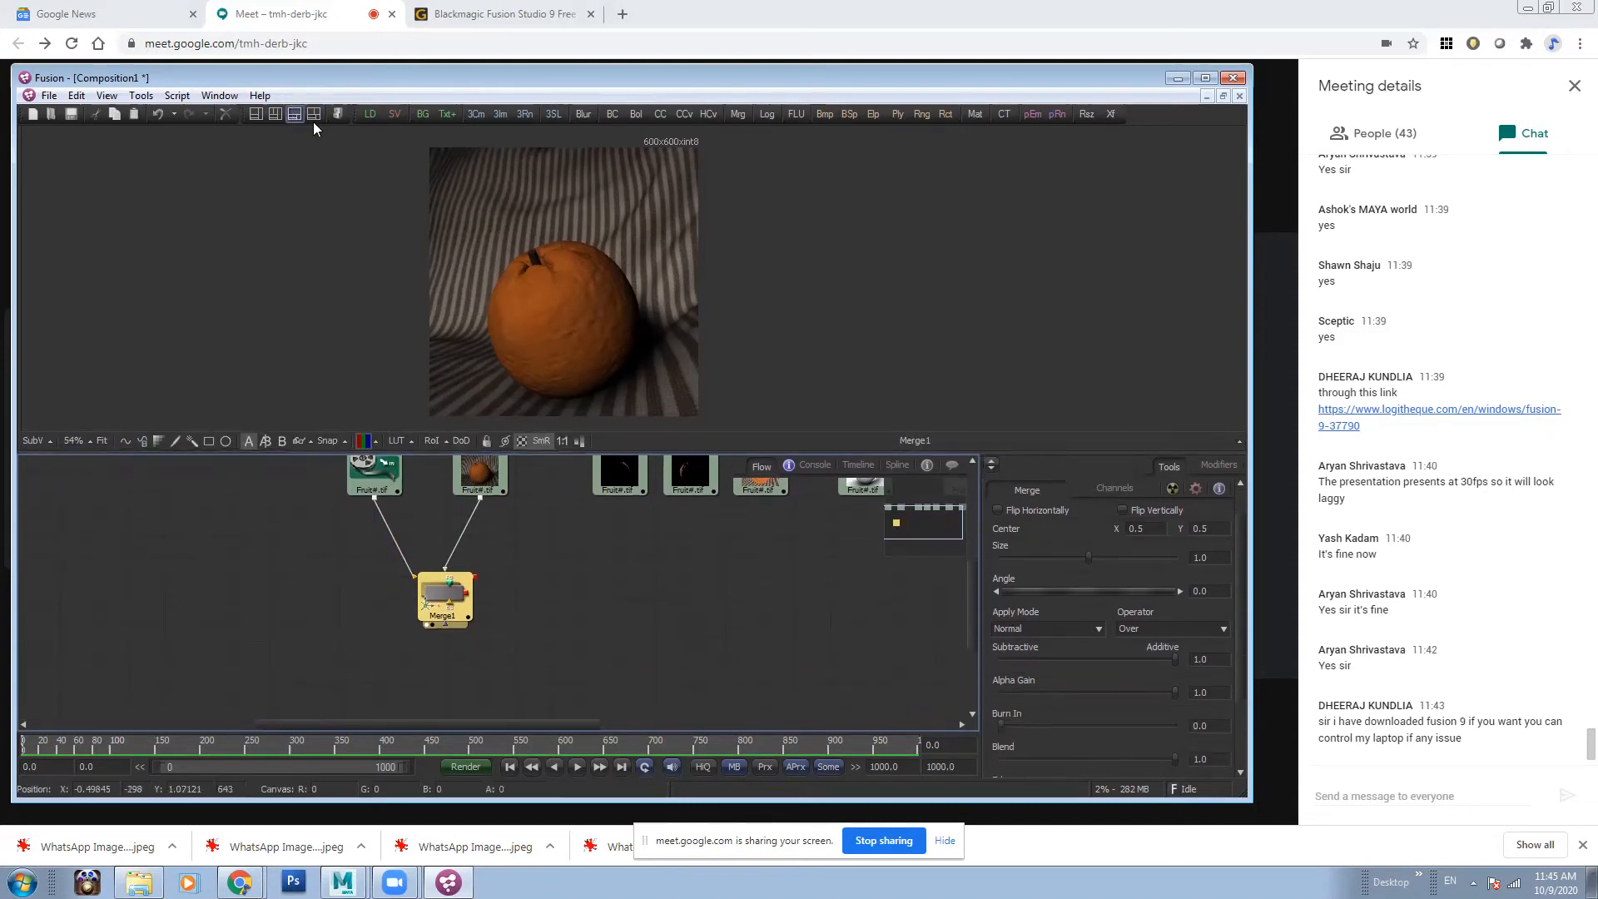
click(263, 114)
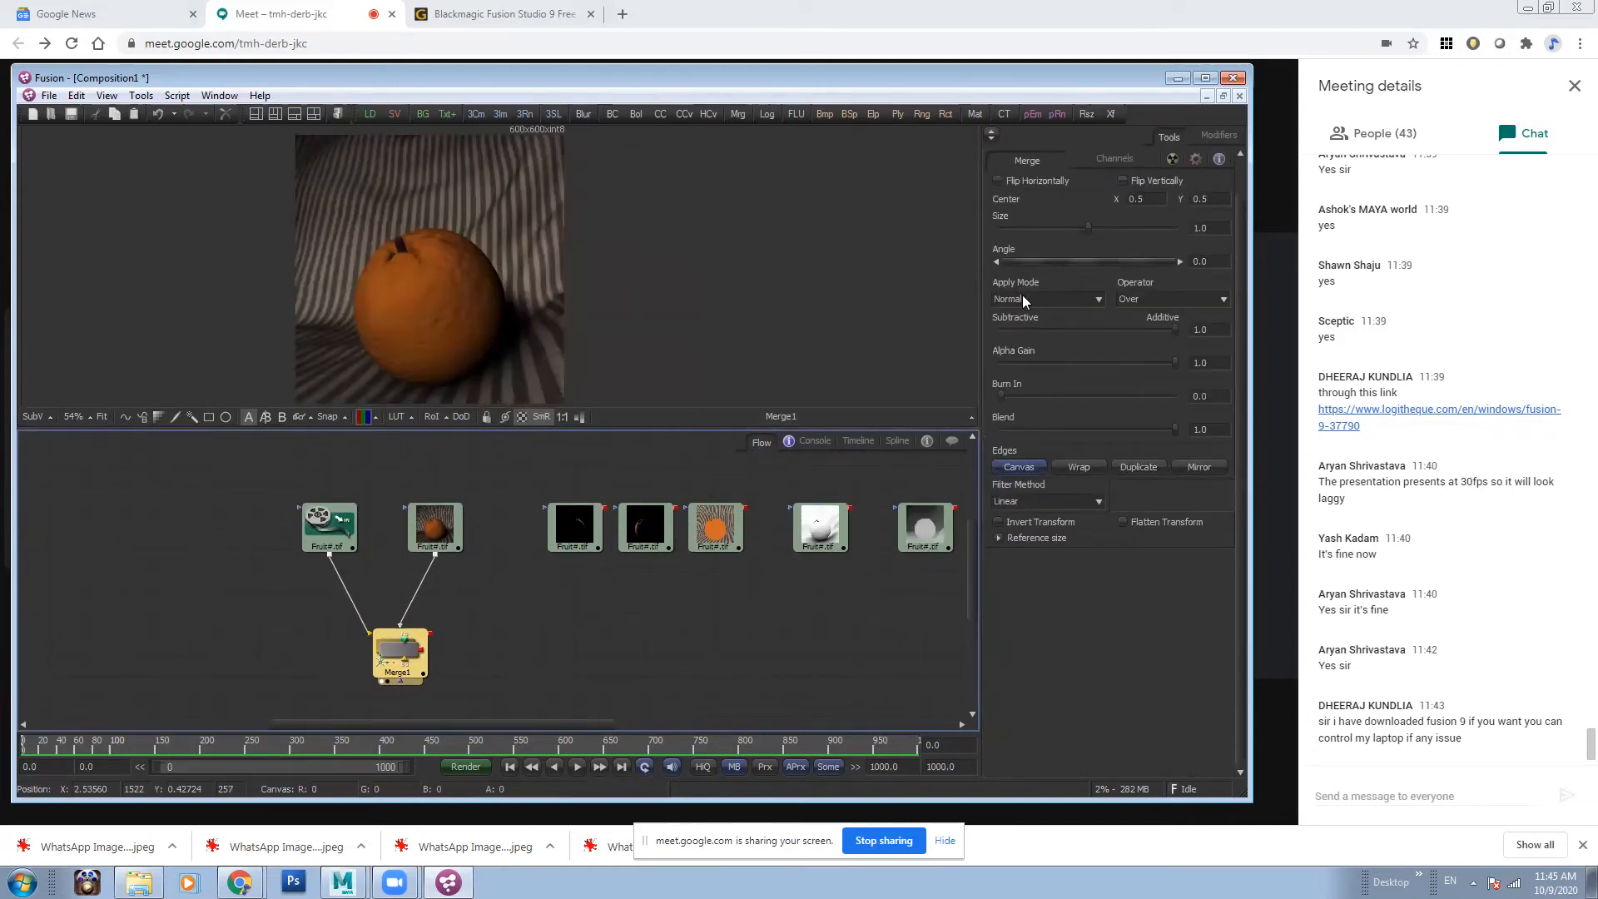
click(1055, 299)
click(1044, 324)
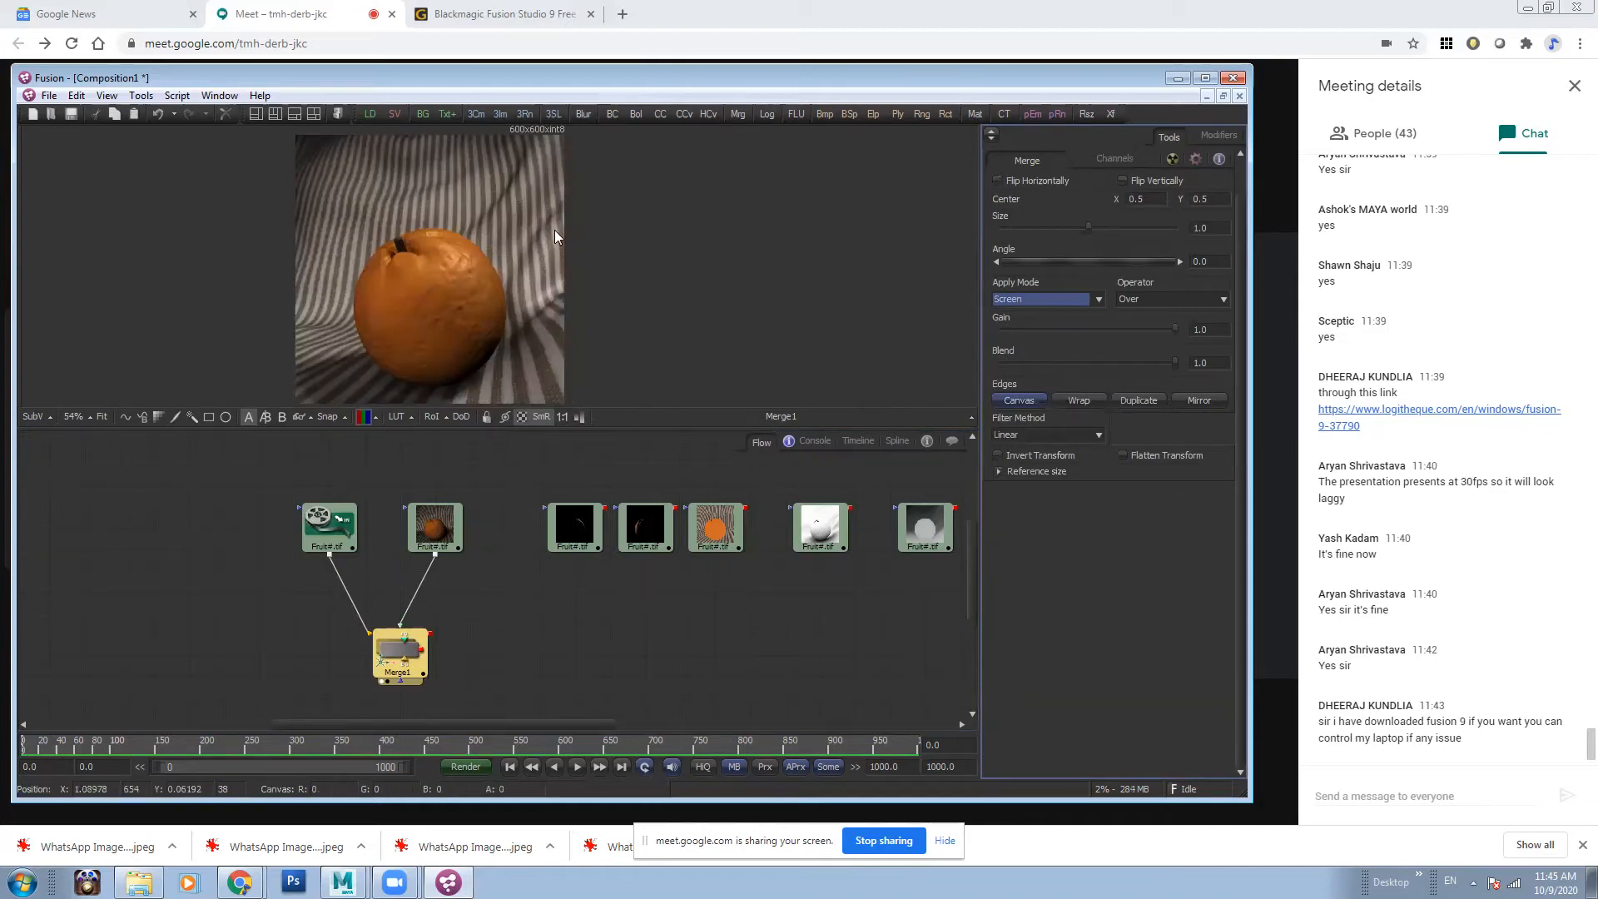
- Compare the Fill loader, the Key1 loader and the Screen-mode merge one after another in the viewer
drag(438, 528, 411, 250)
drag(331, 536, 389, 299)
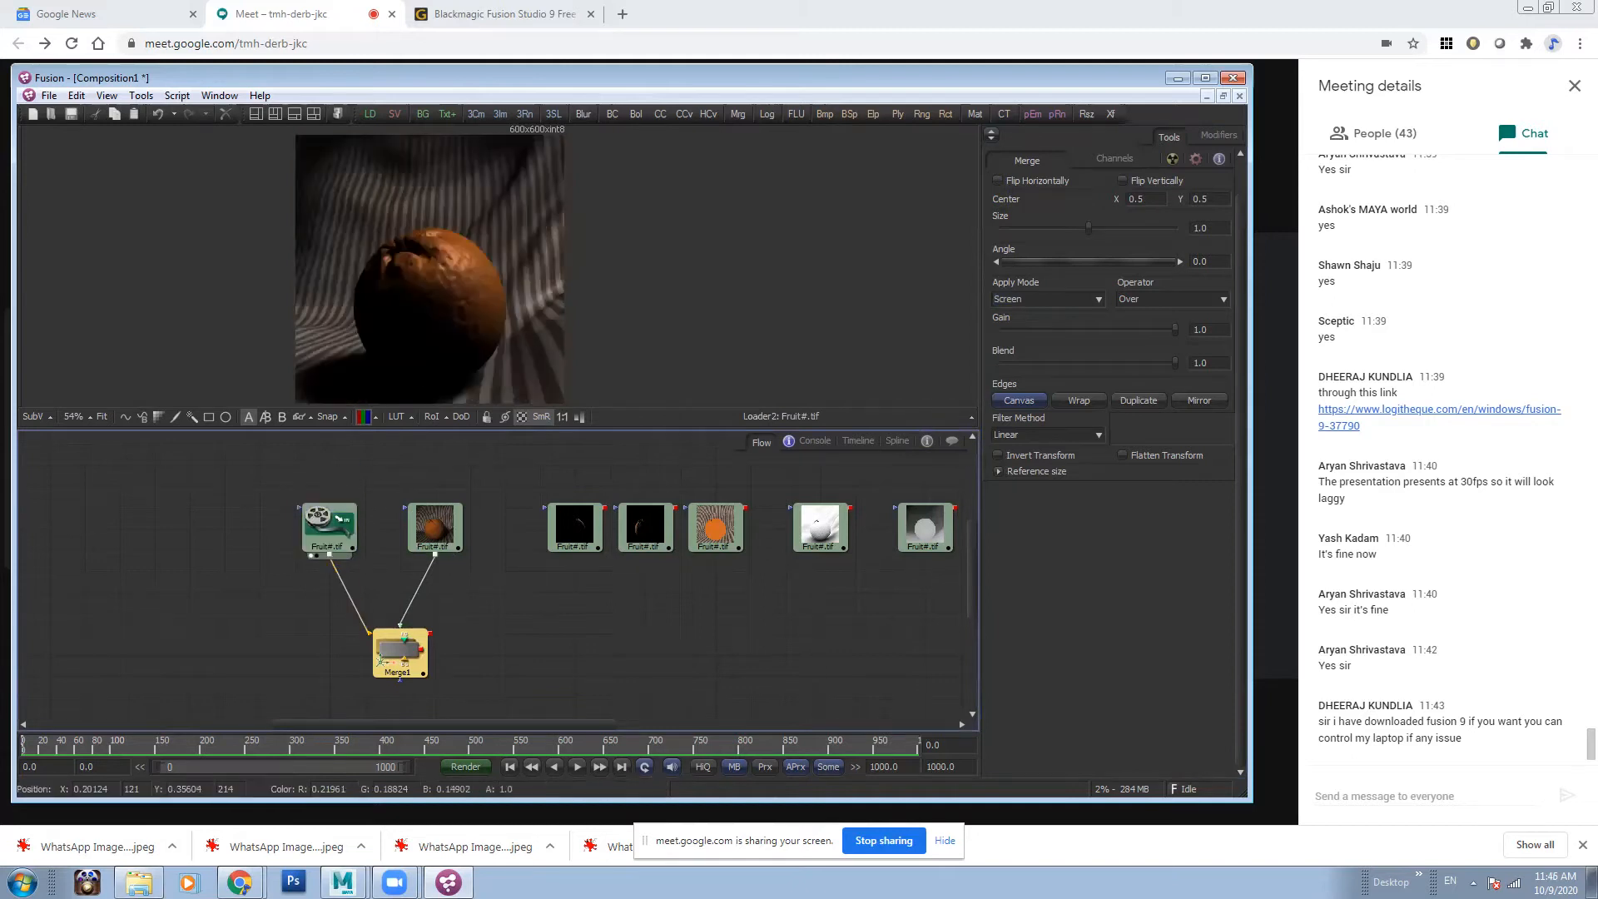
click(415, 596)
click(413, 639)
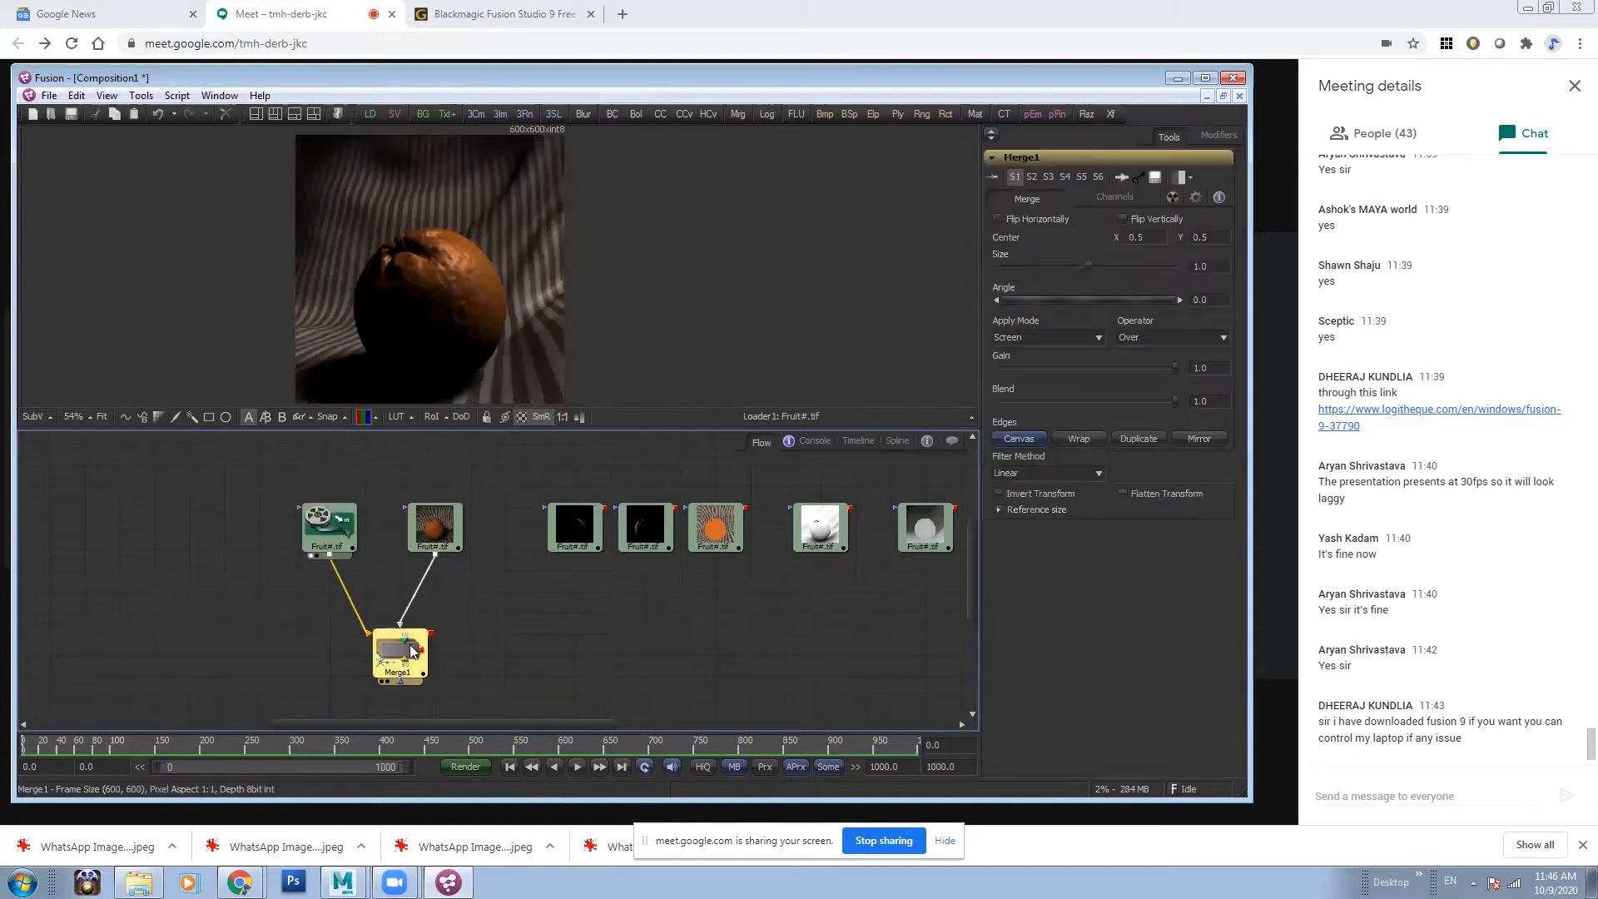
drag(413, 640, 376, 272)
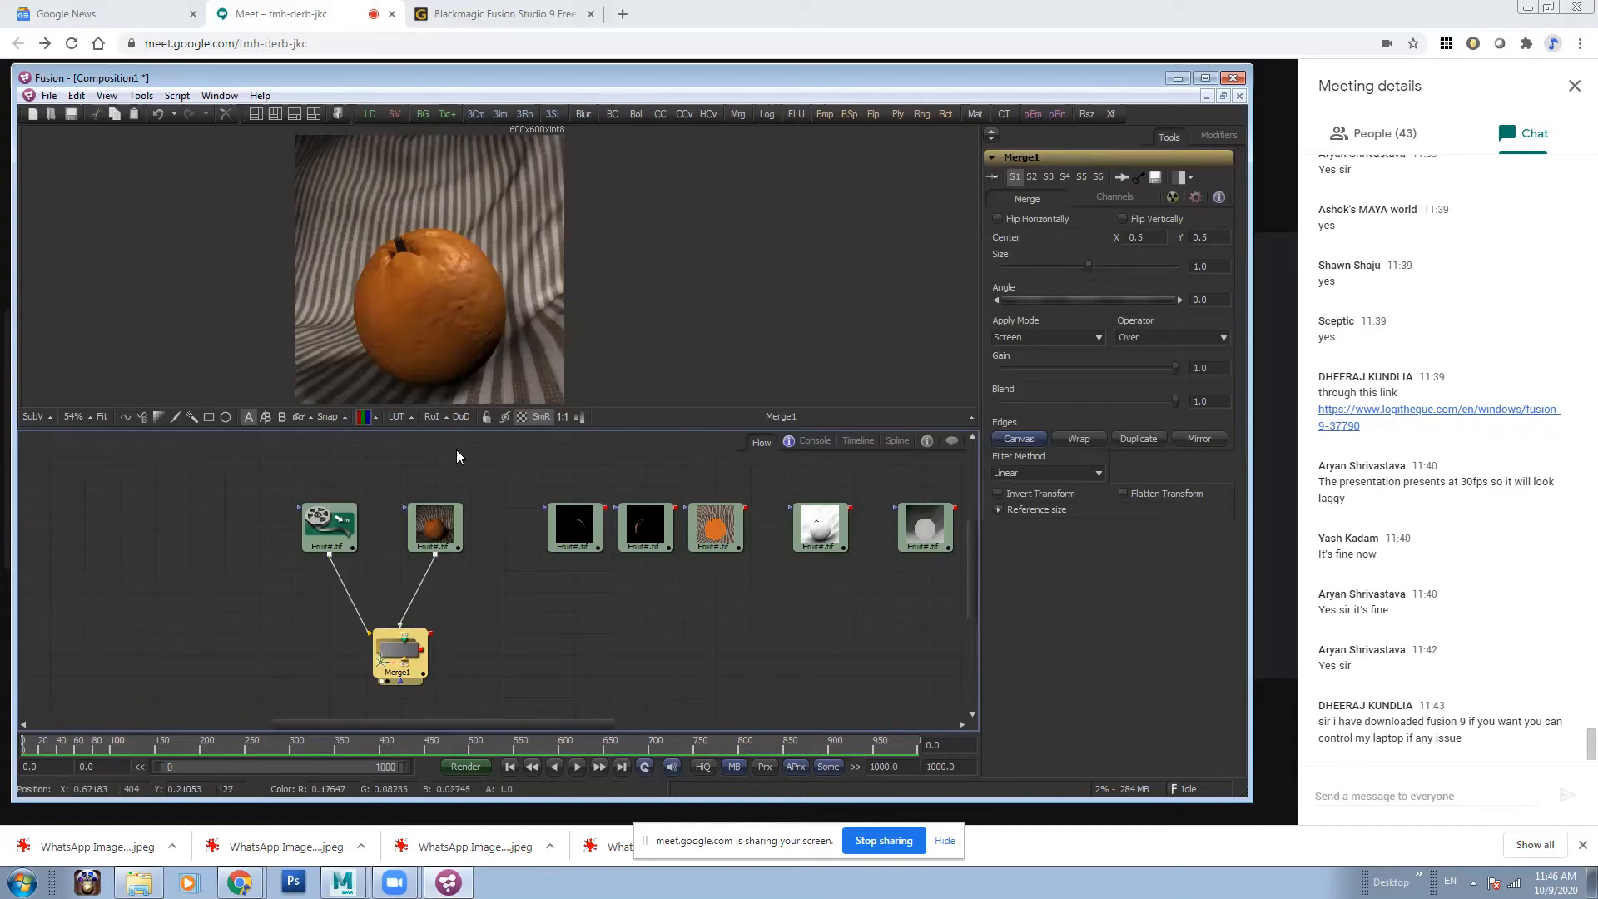
- Space the third loader evenly in the row and merge it over Merge1's output, placing the new merge directly beneath that loader
drag(572, 519, 536, 519)
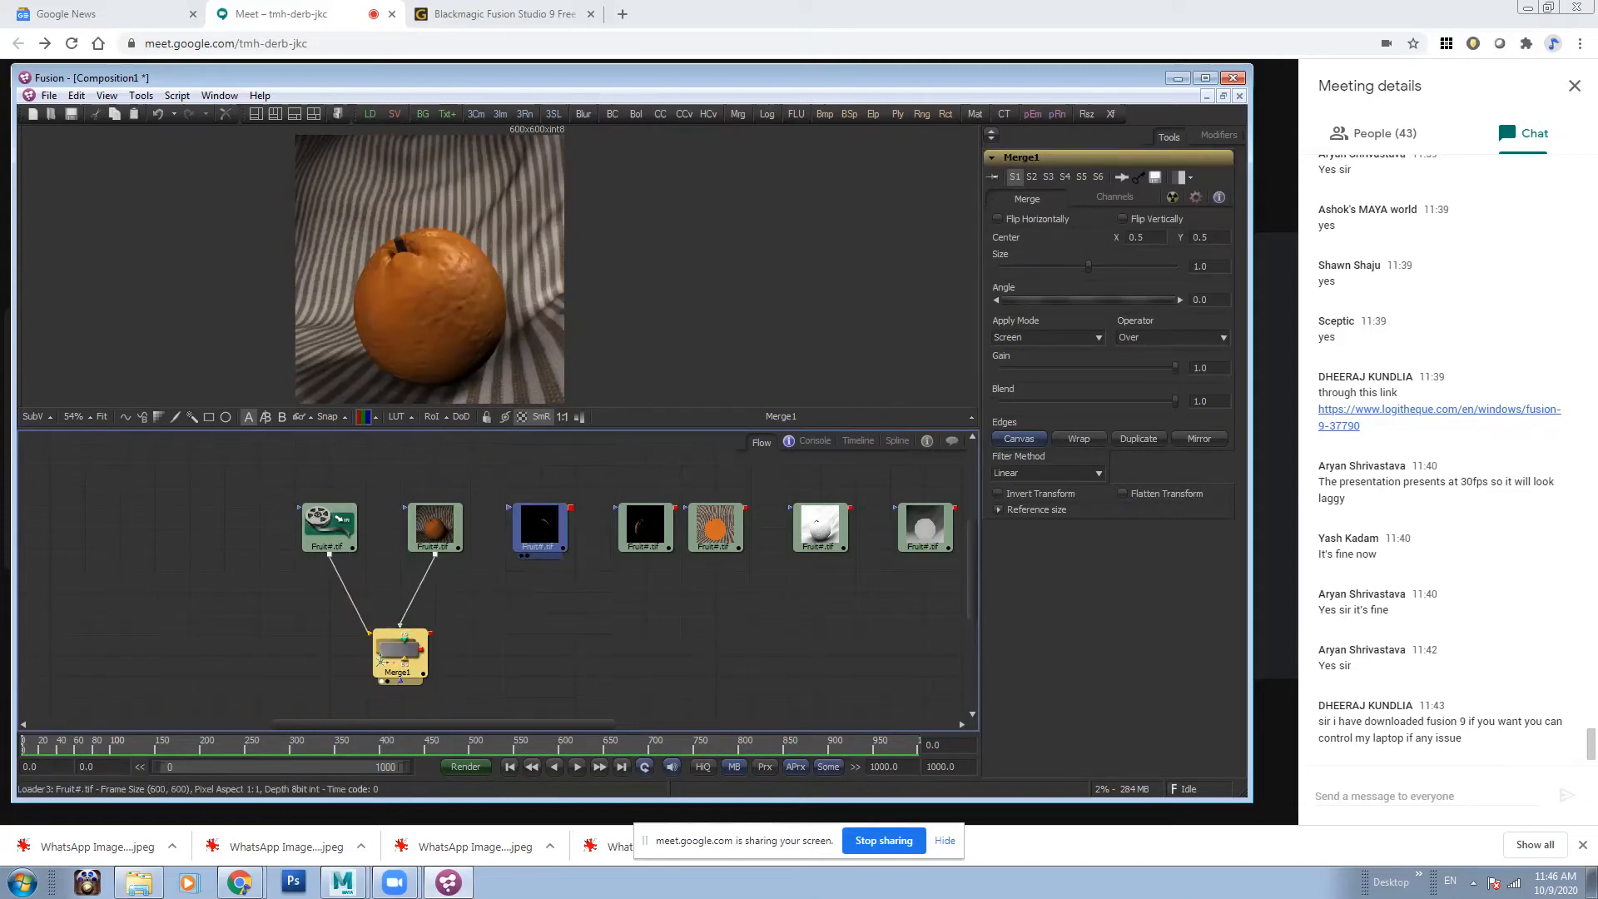
click(398, 634)
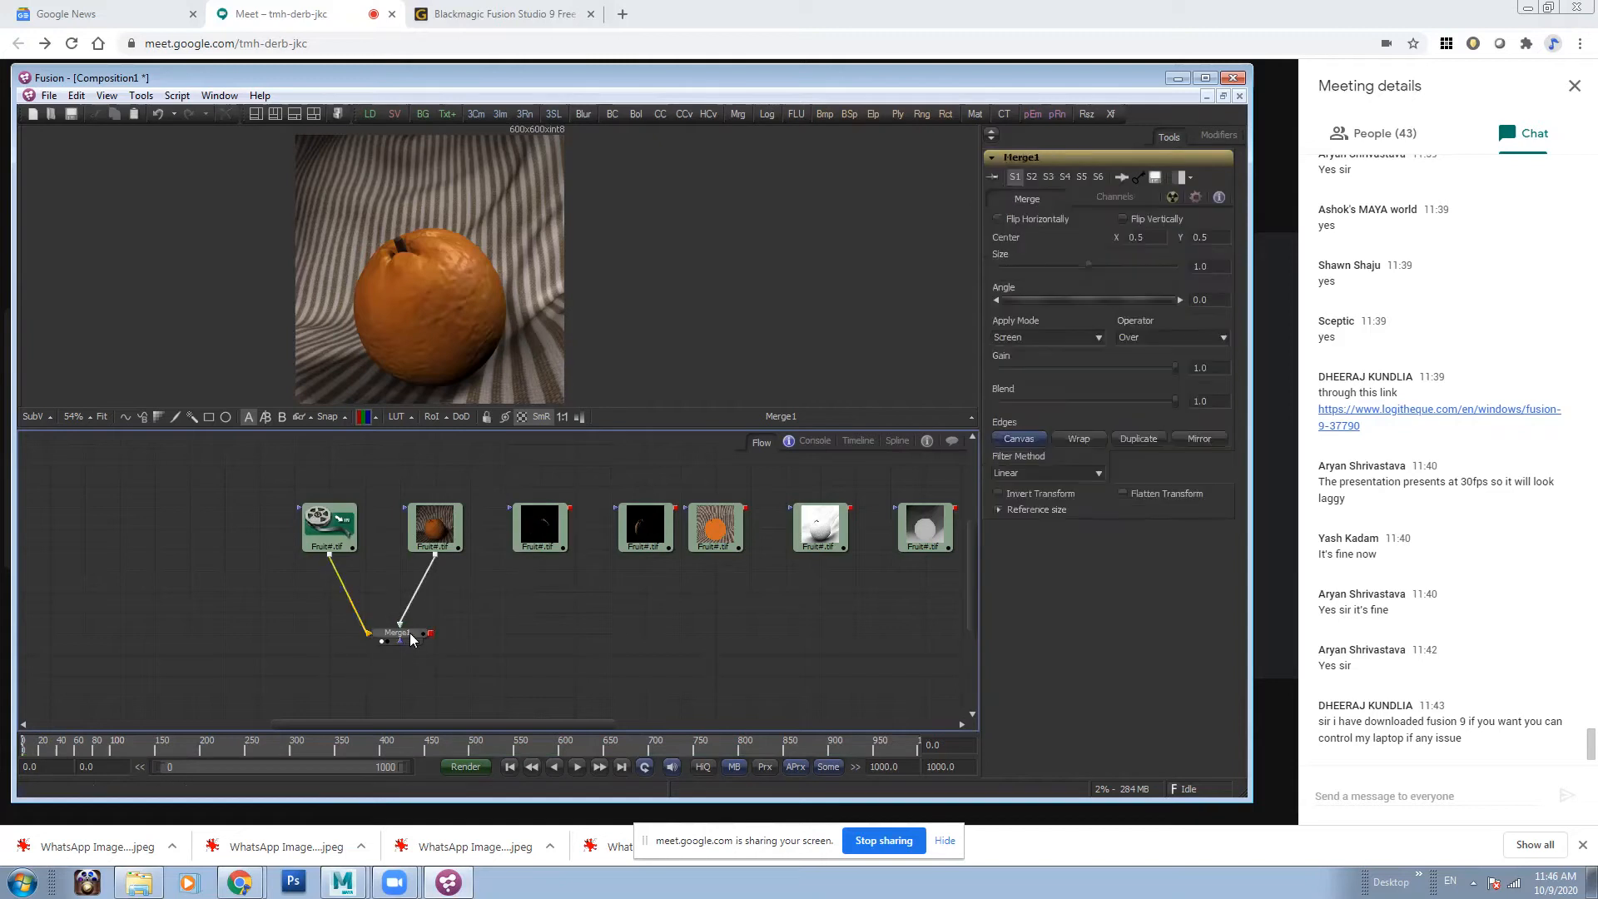
drag(513, 616, 399, 653)
click(539, 651)
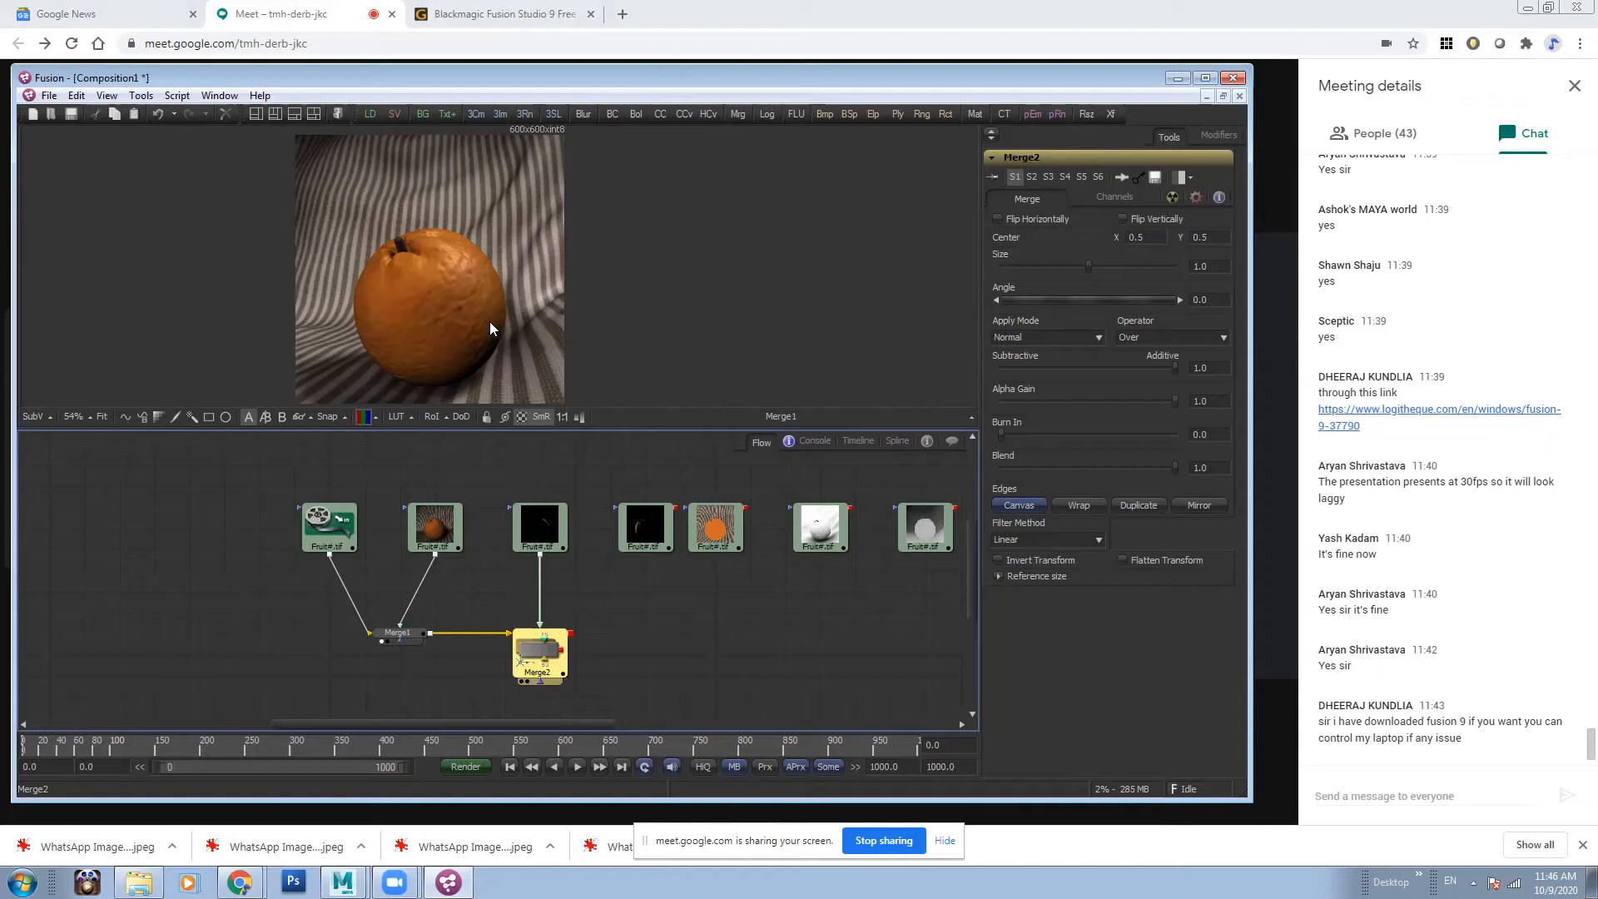
- Show Merge2 in the viewer and set its Apply Mode to Screen
key(1)
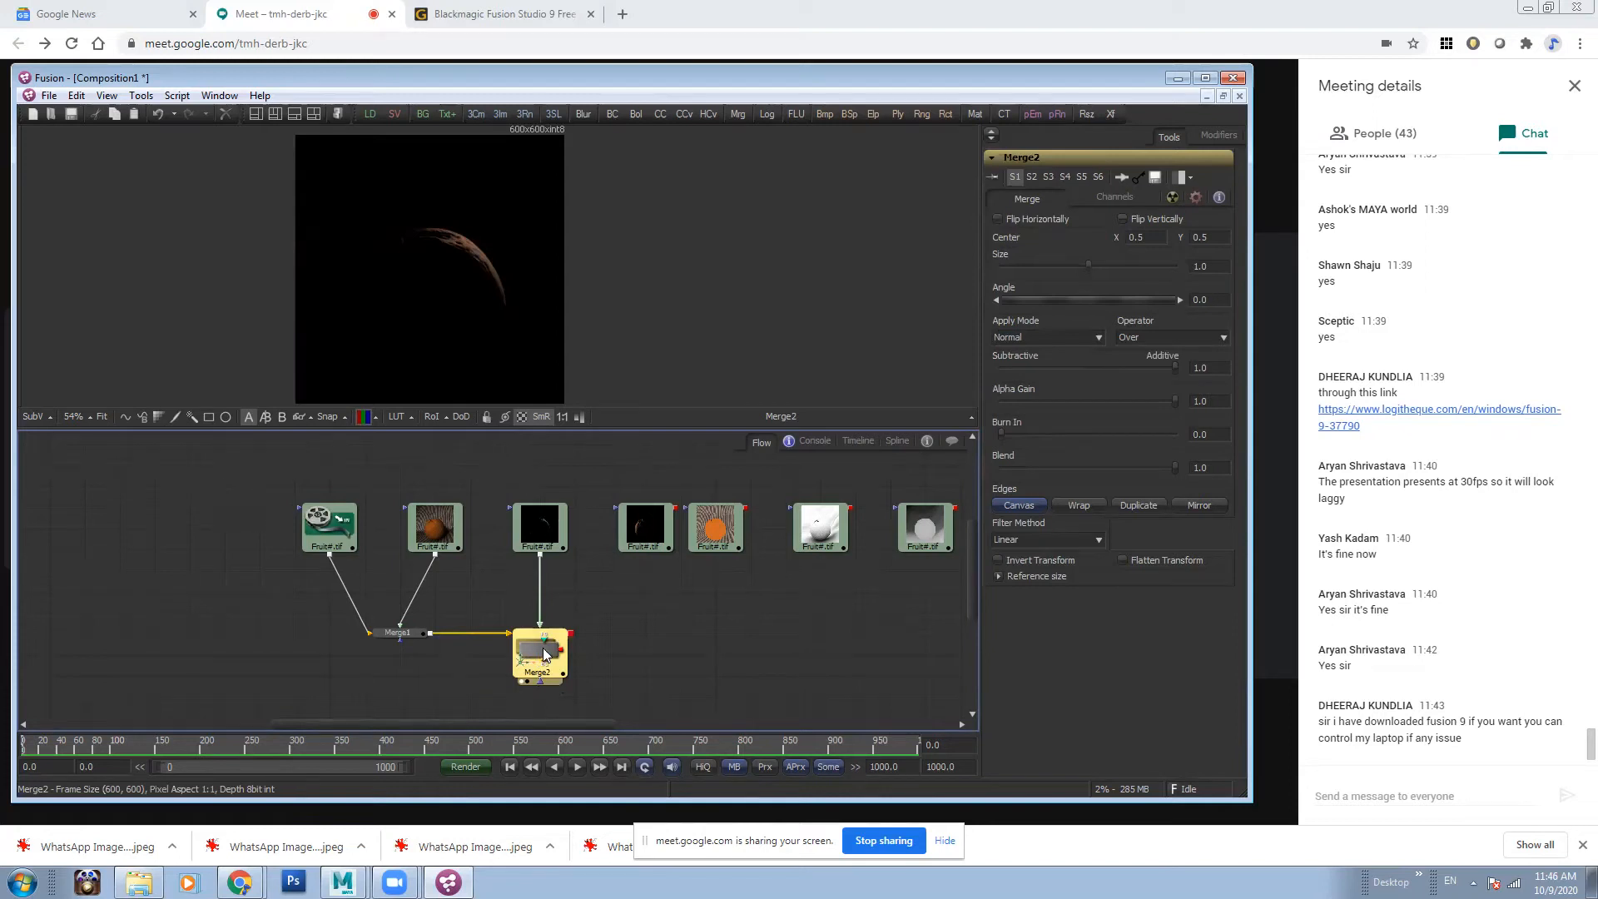
click(1034, 338)
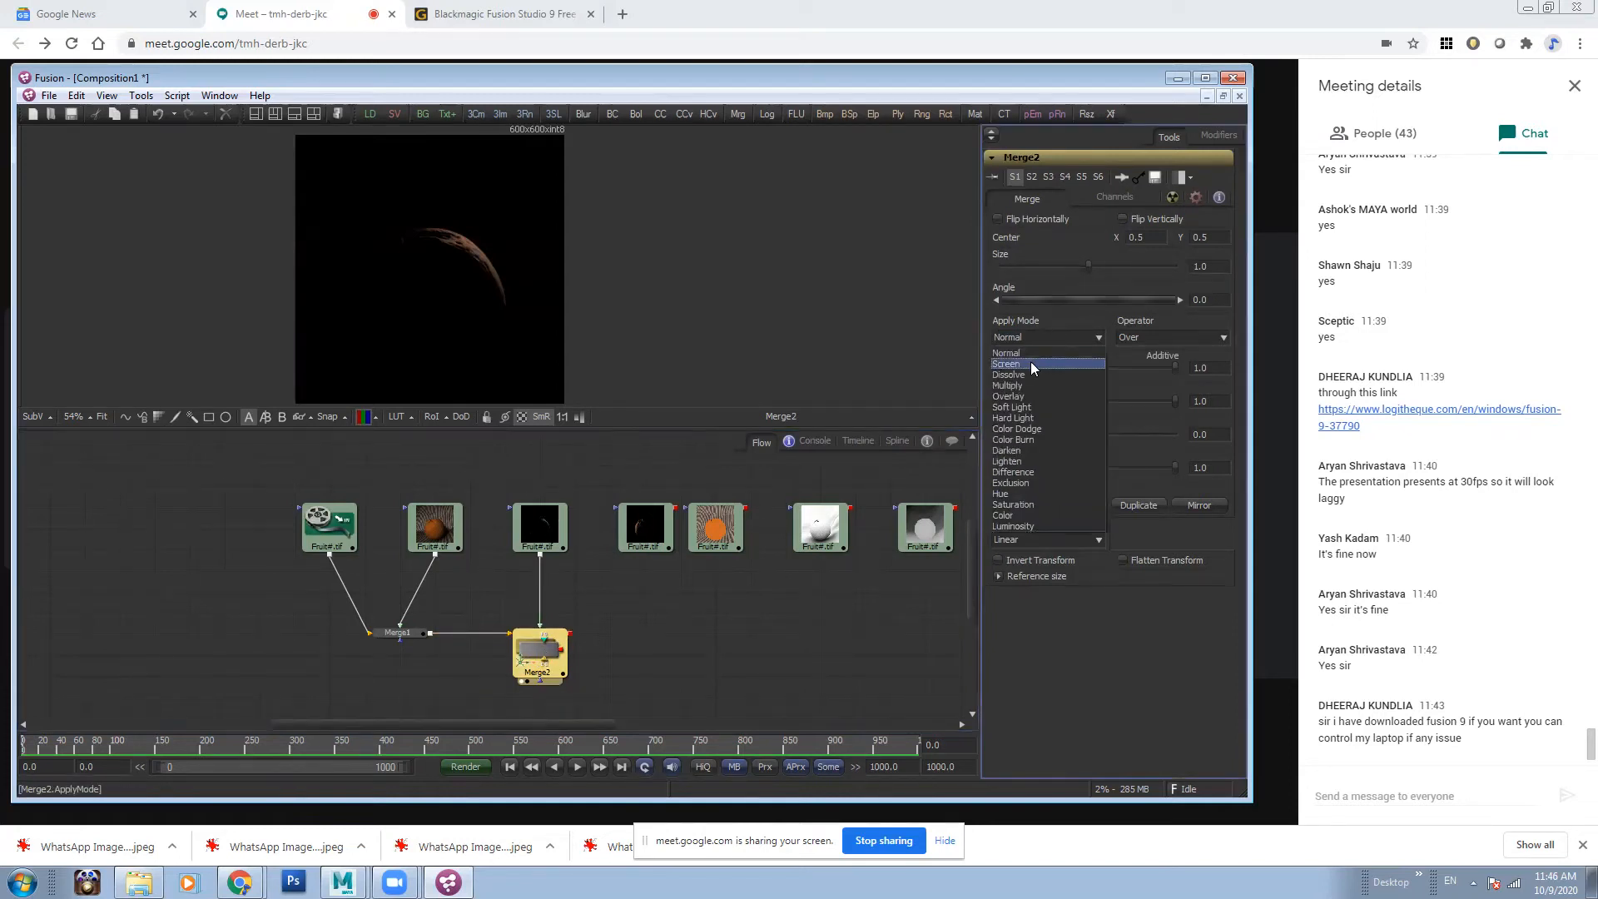
click(1030, 364)
- Compare Merge1 and Merge2 alternately in the viewer, examining the orange's upper edge up close
drag(419, 632, 449, 240)
scroll(450, 236, up, 3)
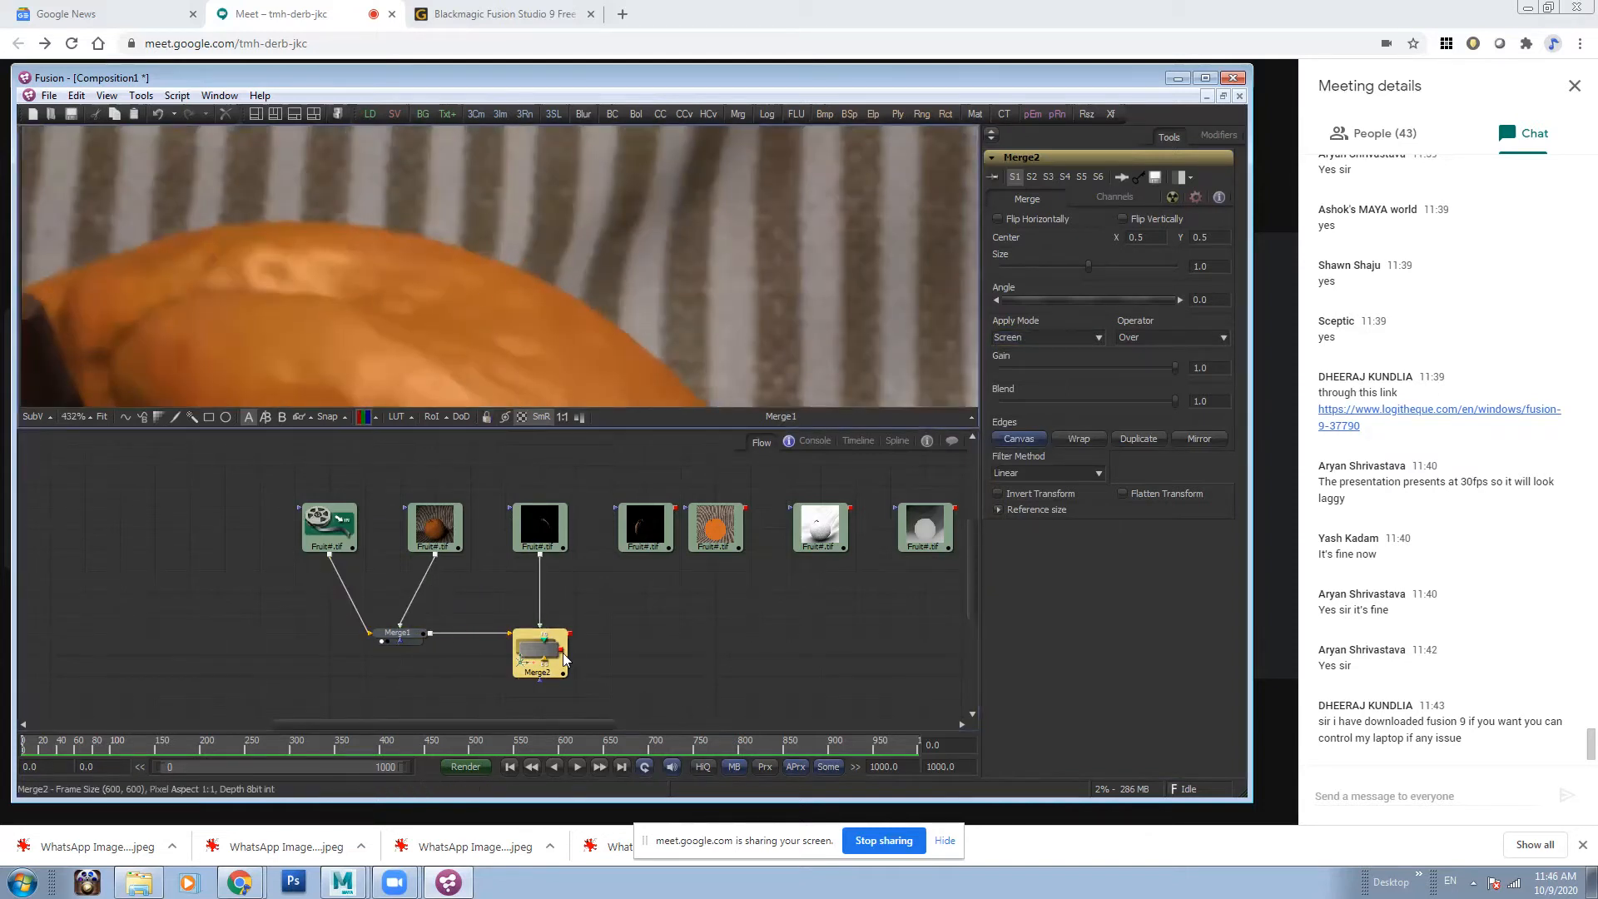
drag(549, 655, 532, 241)
drag(416, 634, 449, 333)
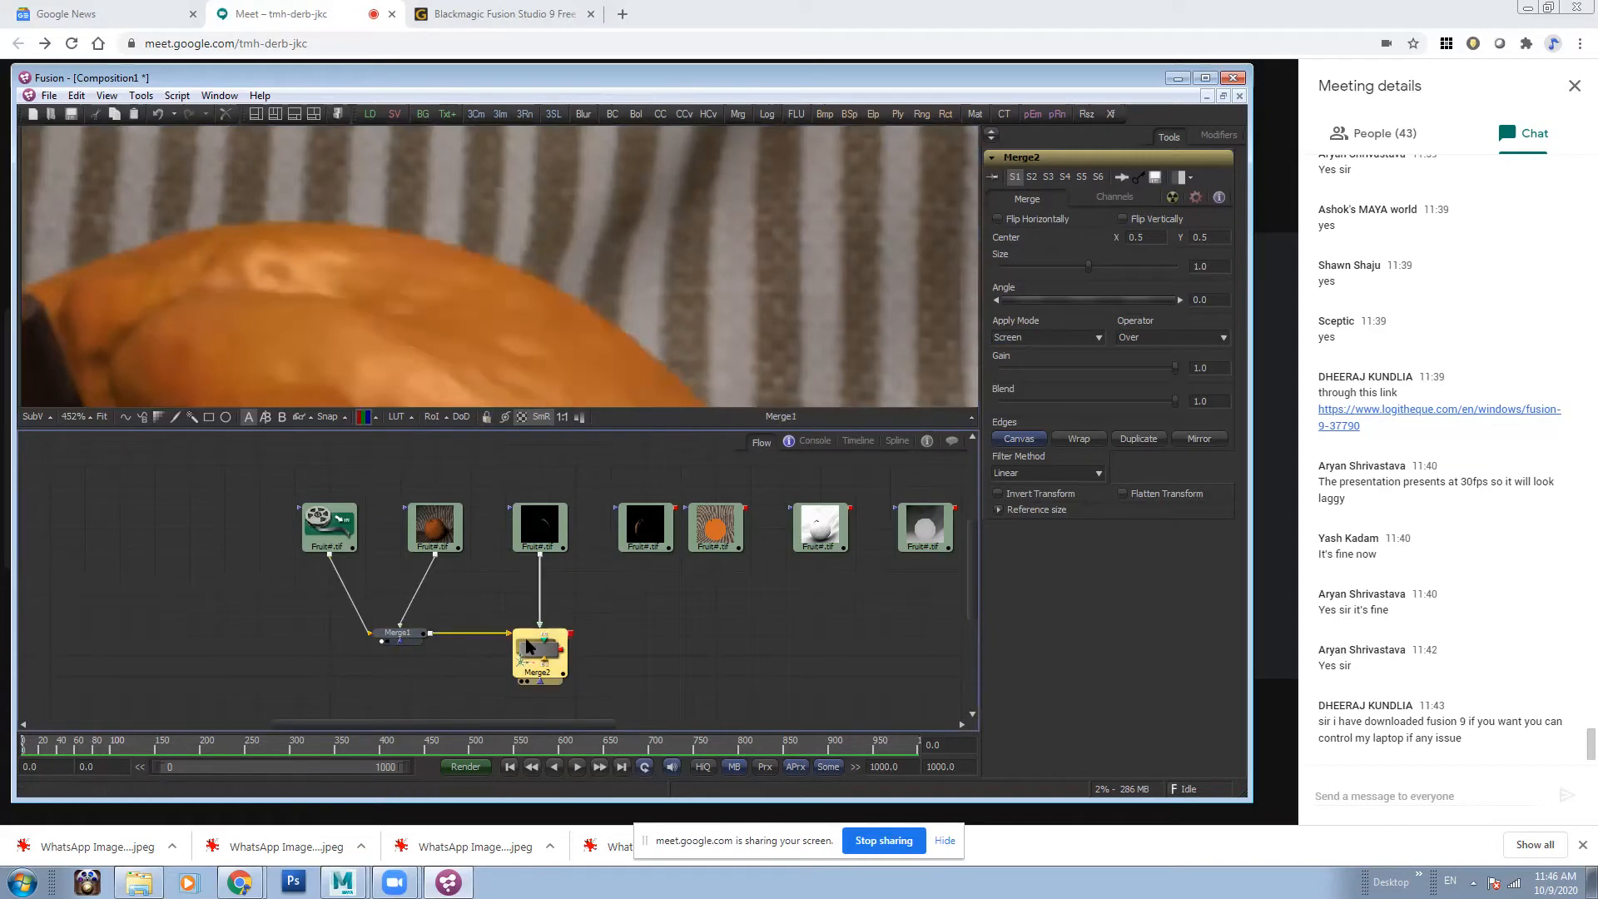
drag(545, 657, 345, 256)
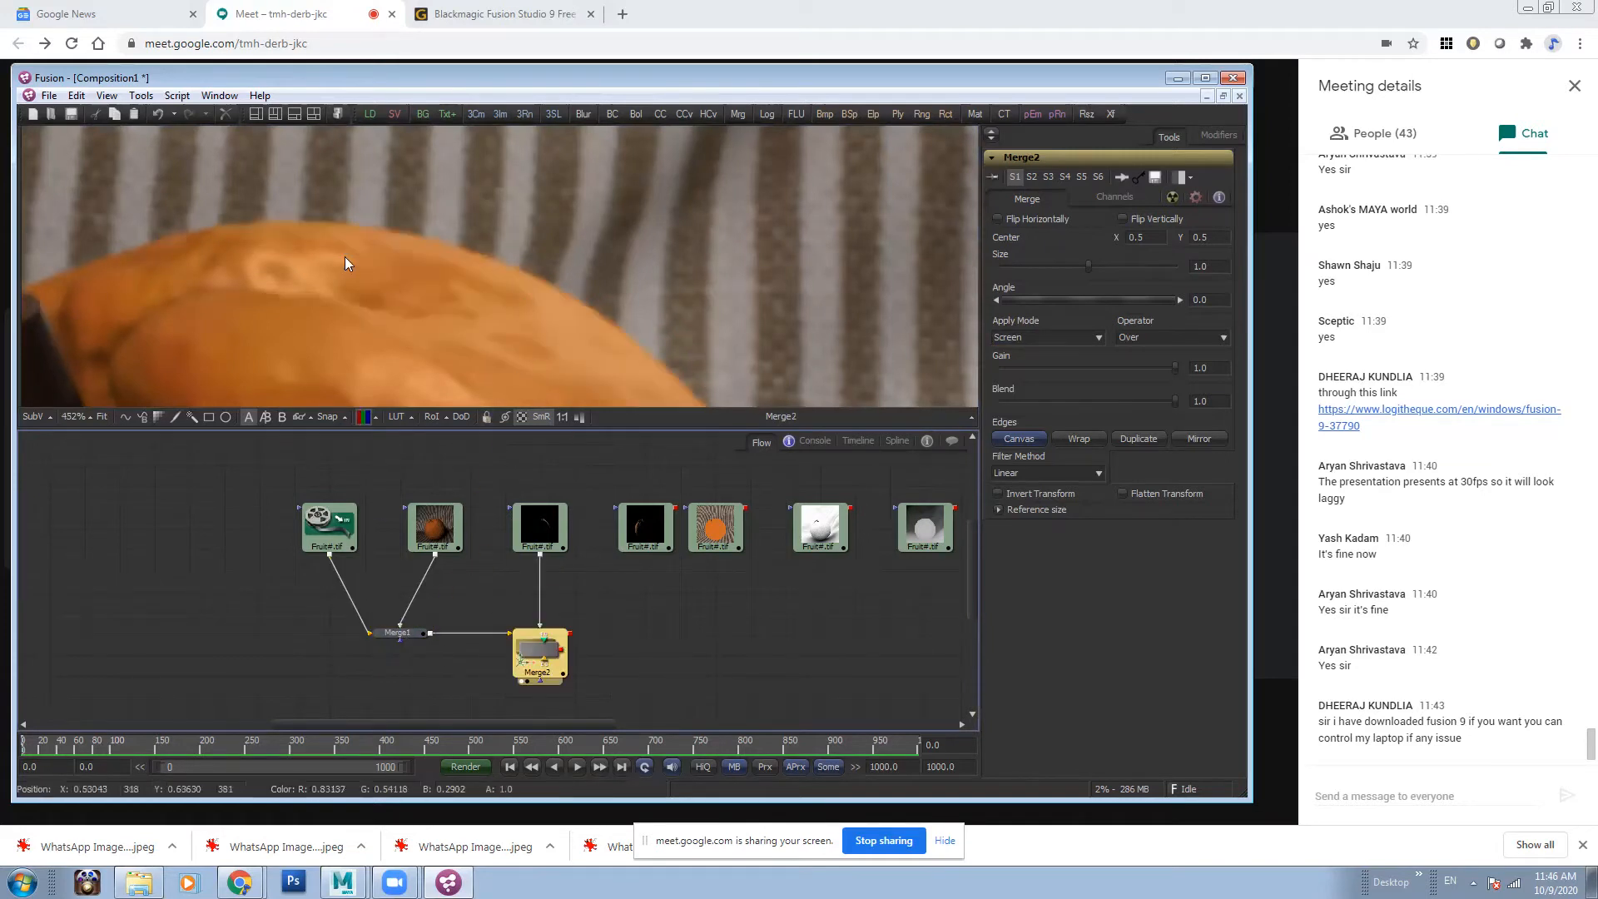
drag(398, 632, 400, 358)
drag(536, 669, 562, 366)
drag(865, 608, 741, 622)
drag(668, 278, 485, 227)
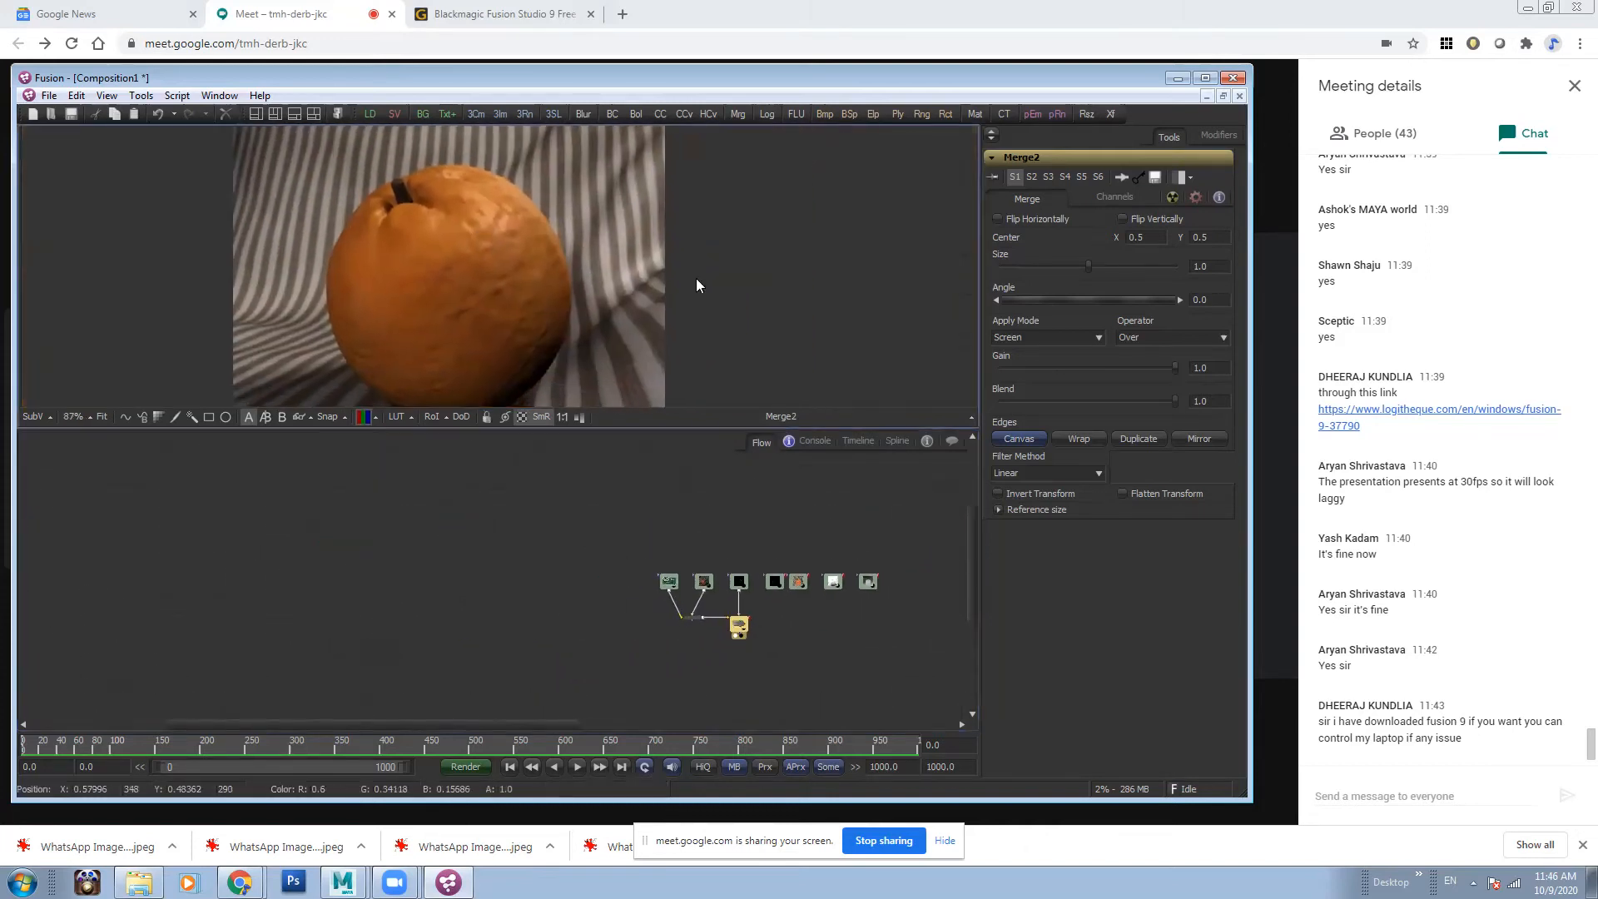
- Merge the fourth fruit pass over the Merge2 result, view it, and set the new merge's apply mode to Screen
drag(842, 627, 854, 664)
drag(632, 616, 740, 649)
click(582, 512)
drag(615, 493, 509, 324)
click(1055, 335)
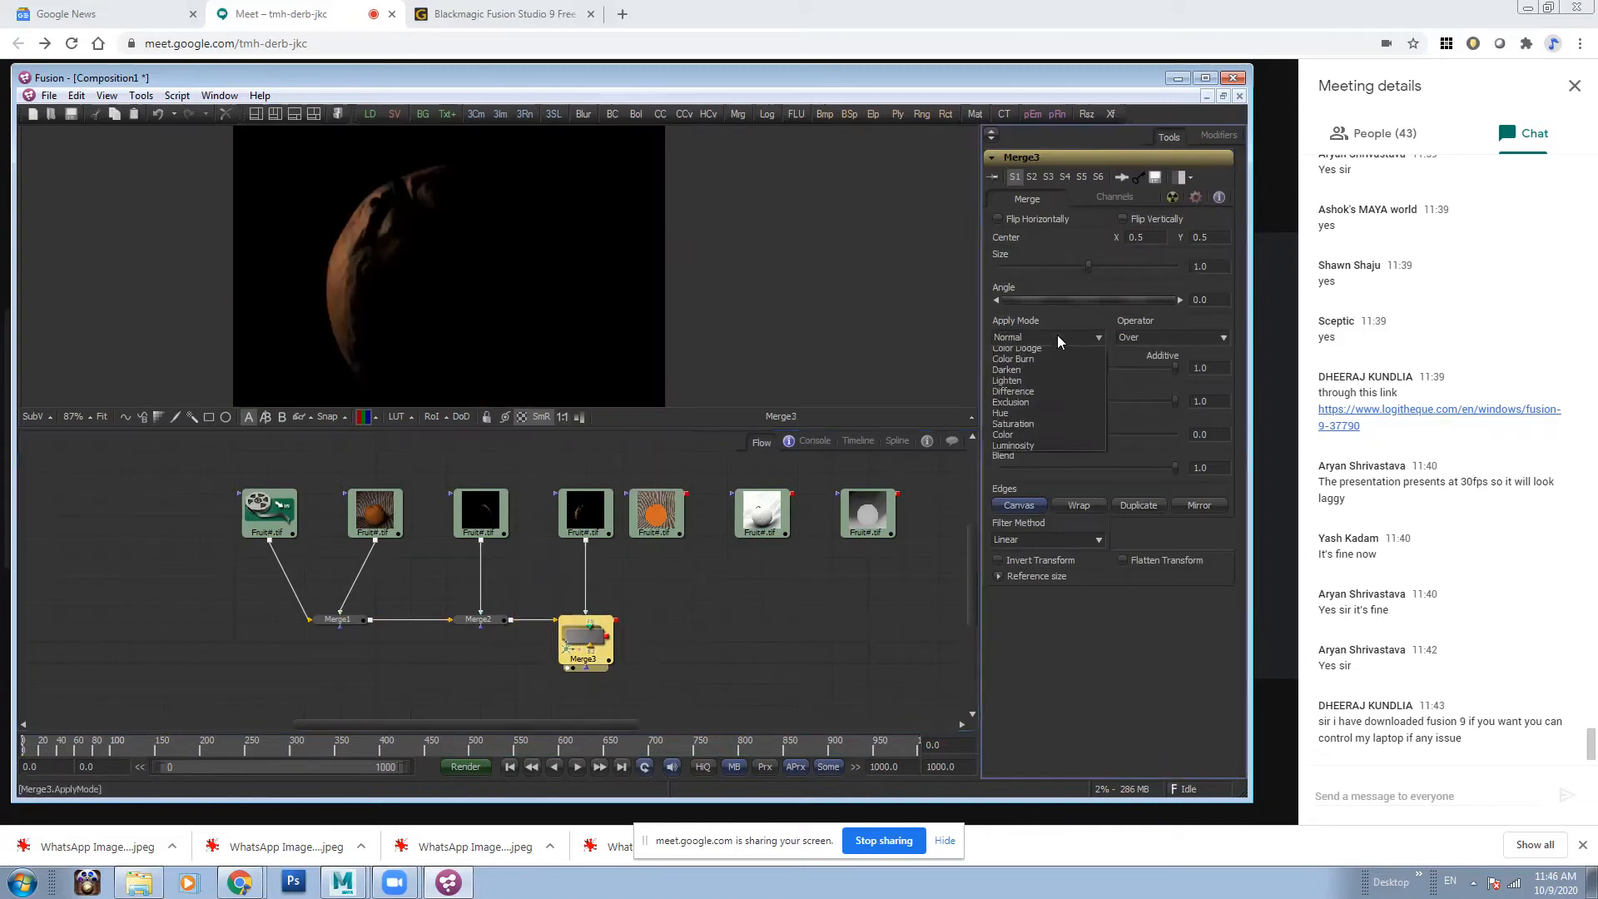
click(1037, 364)
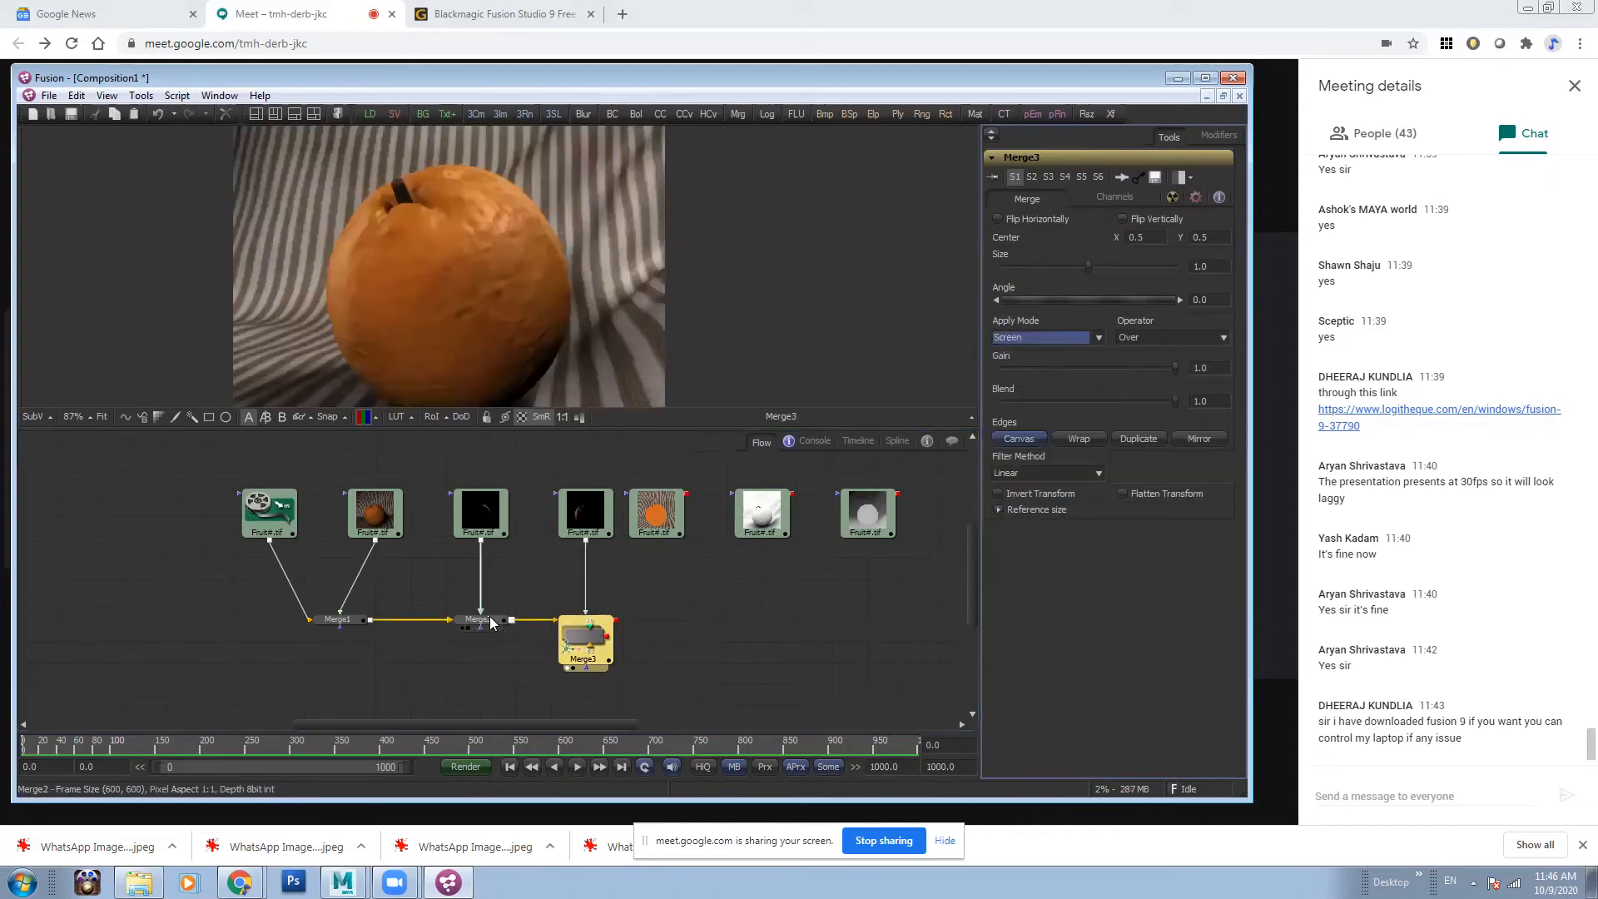
- Compare the Merge2 and Merge3 results in the viewer
drag(587, 637, 522, 298)
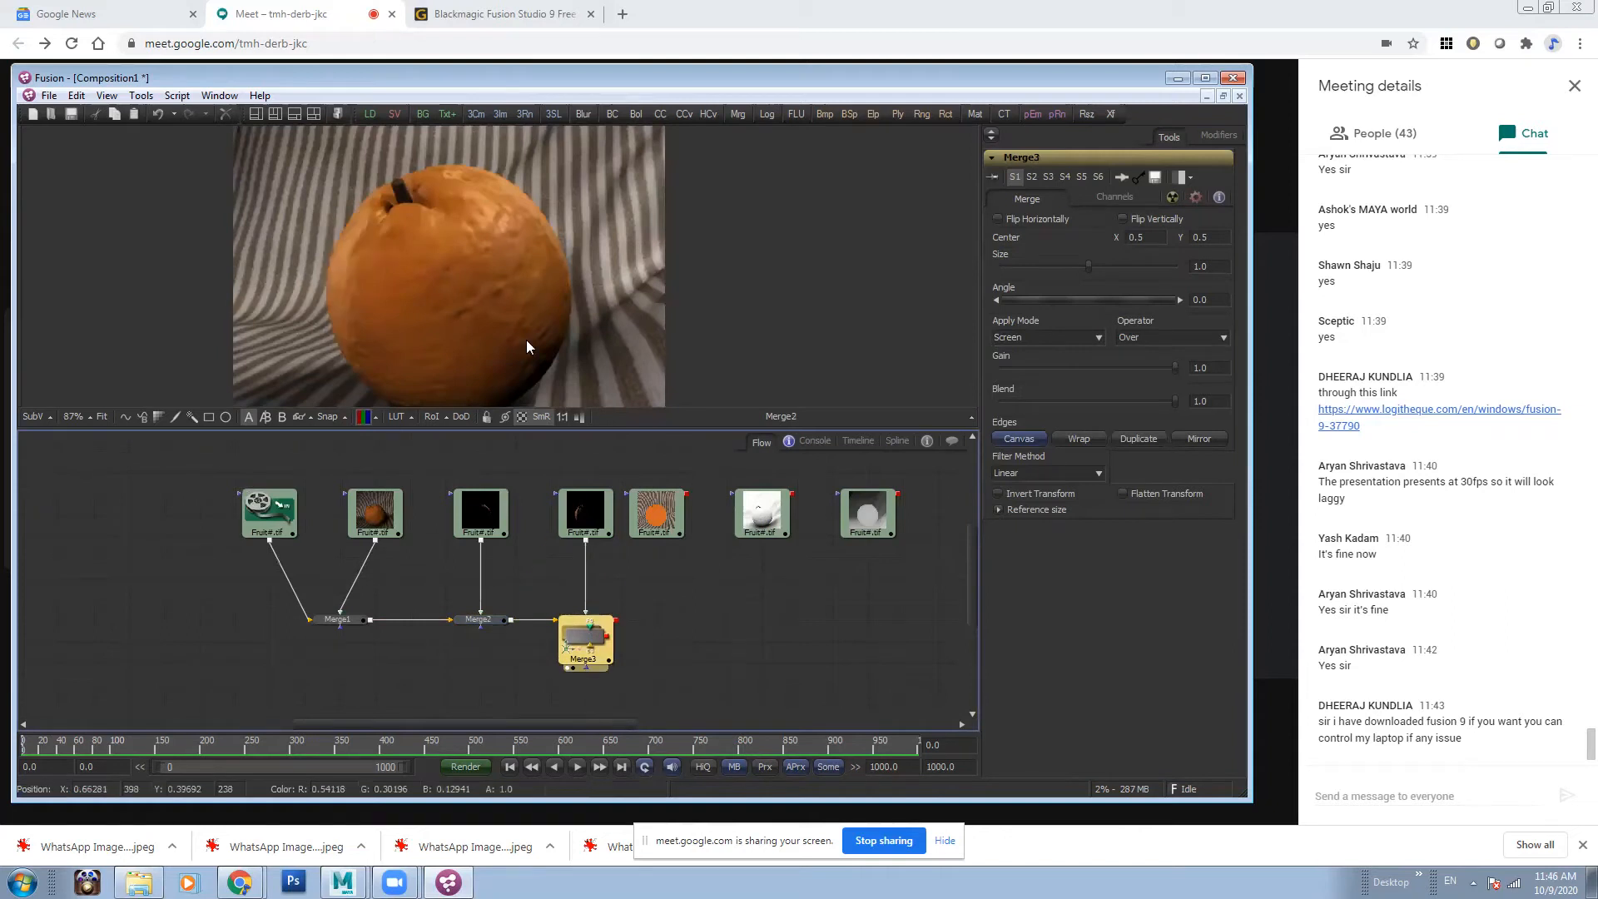
drag(498, 621, 413, 267)
drag(596, 638, 599, 395)
- Move the flat orange colour pass and the white shading pass loaders above the row of other loaders
drag(656, 516, 762, 559)
drag(769, 563, 753, 523)
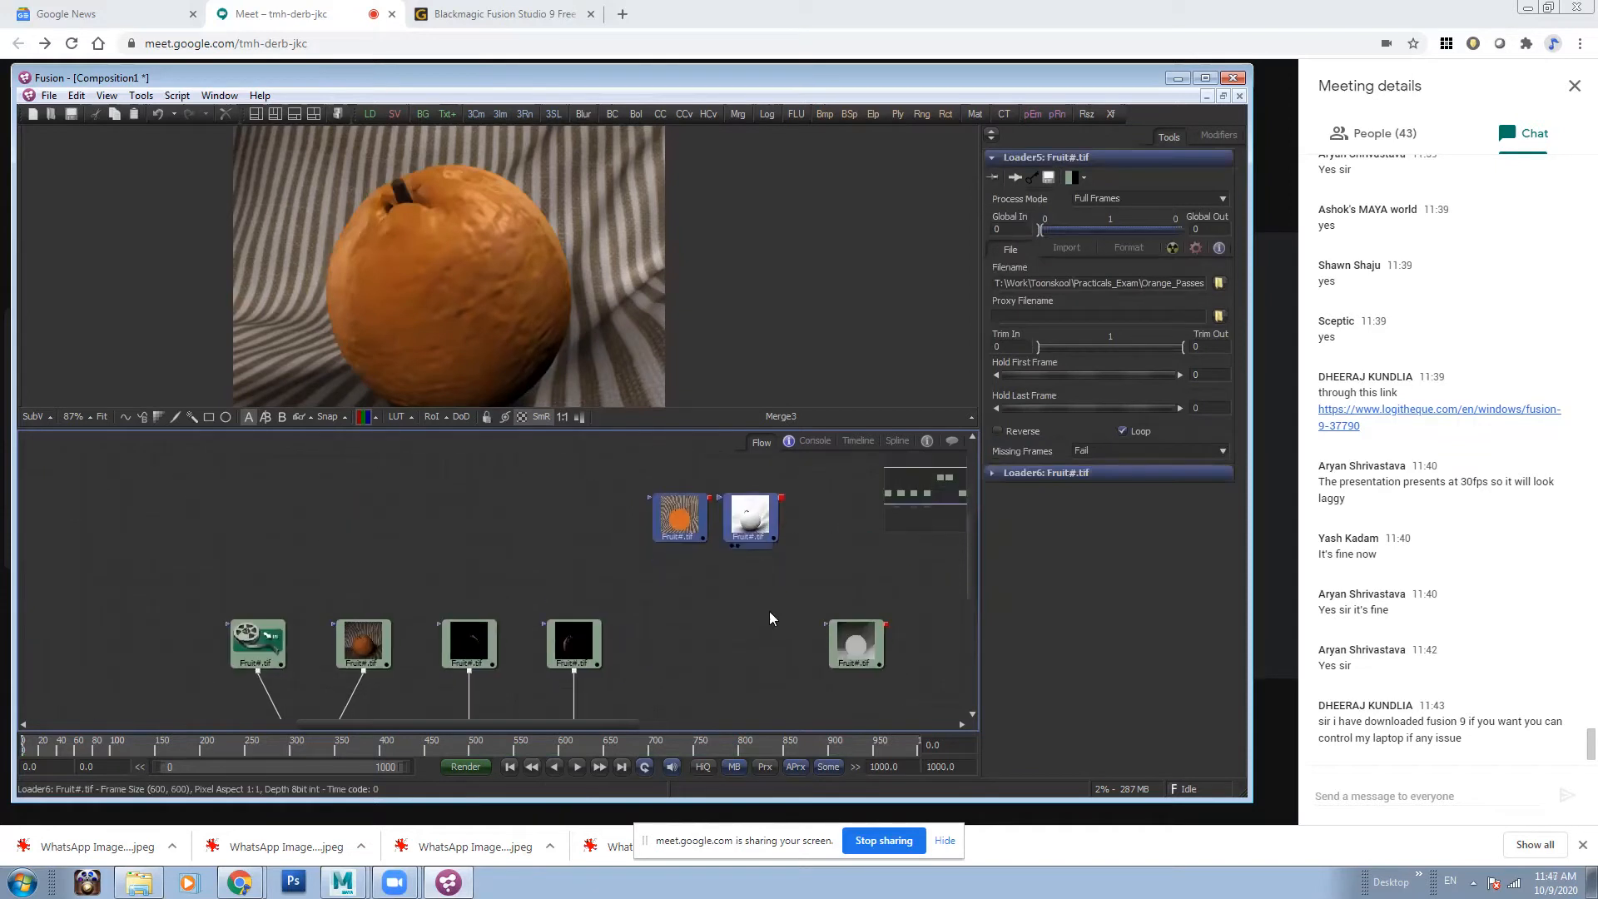
click(767, 595)
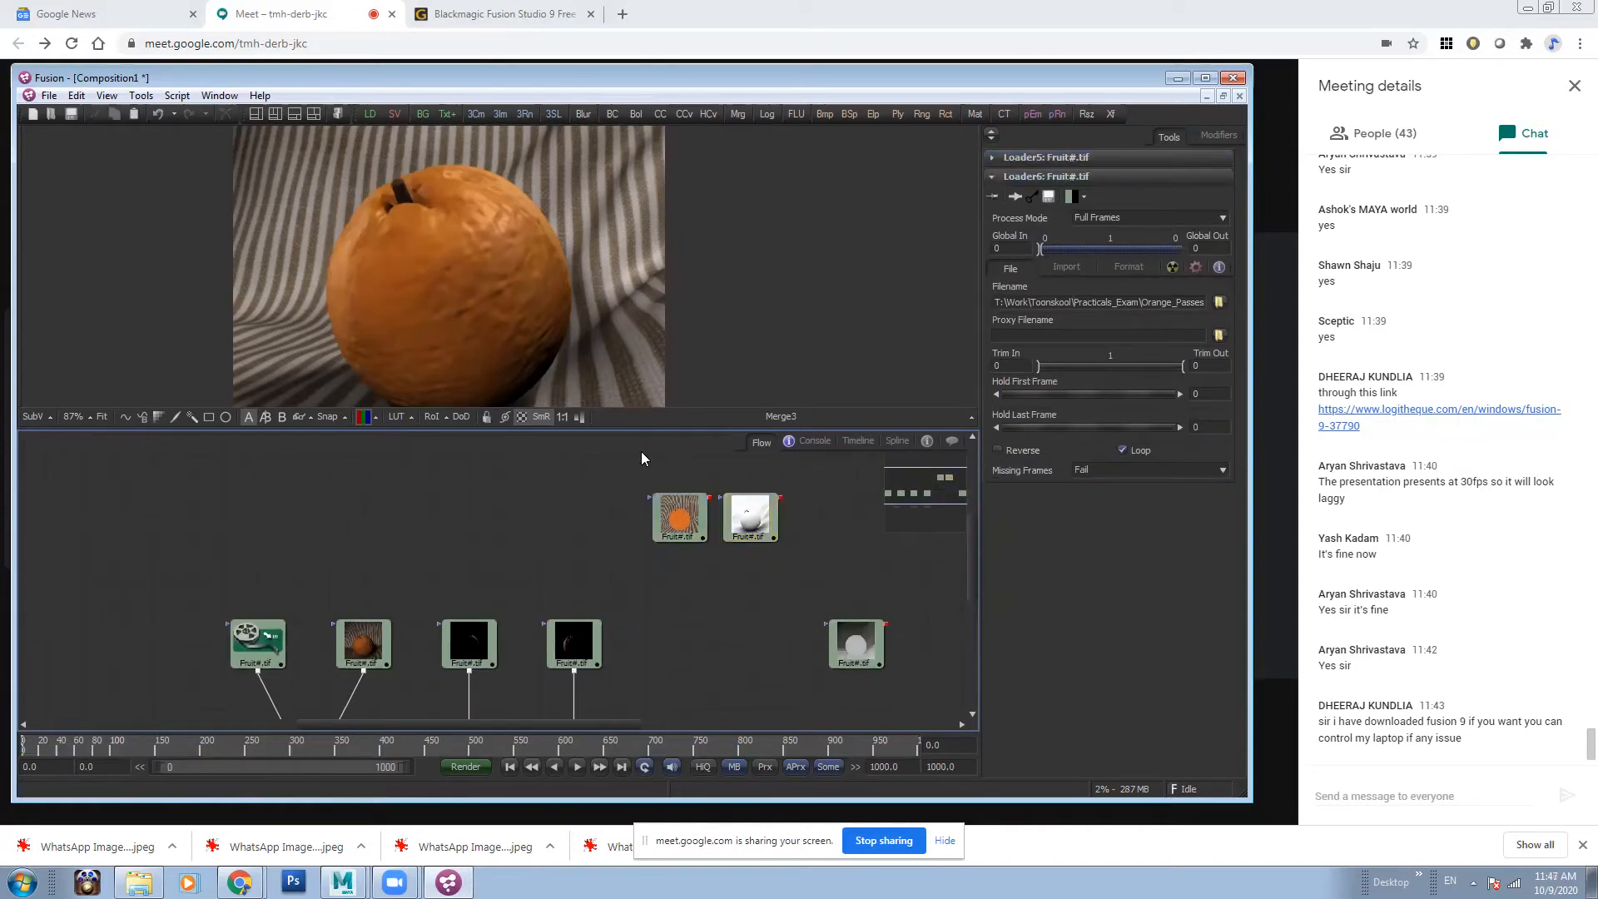
- Space out the flat colour and white shading loaders and merge the shading pass over the colour pass below them
drag(678, 516, 526, 311)
drag(748, 515, 564, 294)
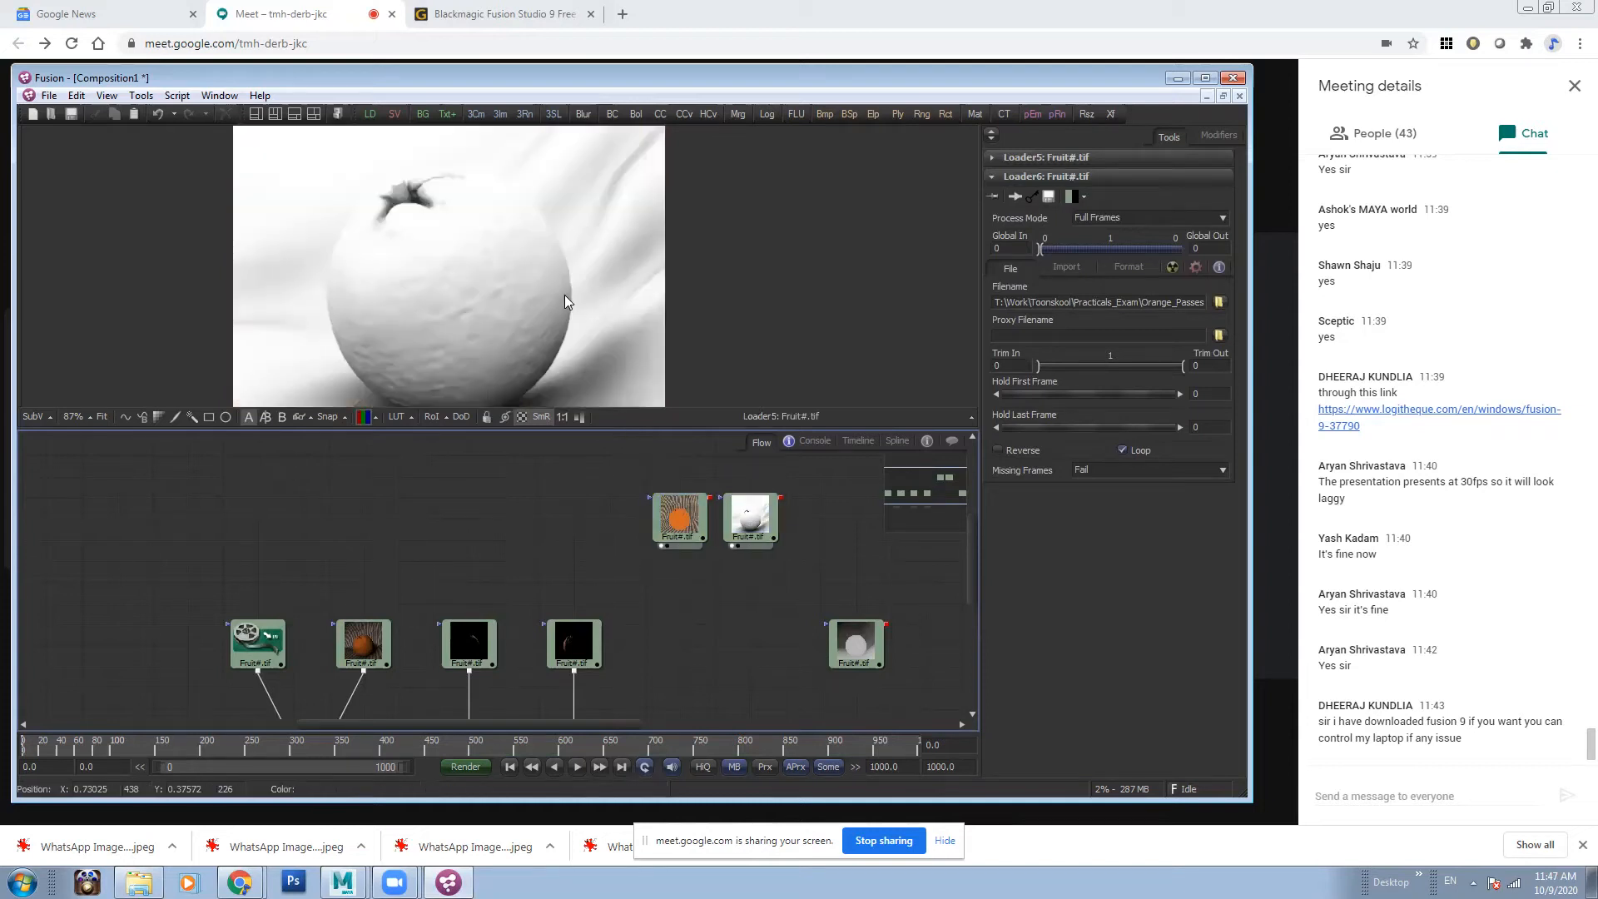
drag(729, 514, 805, 578)
drag(818, 504, 706, 501)
mouse_move(820, 538)
mouse_down()
mouse_move(675, 602)
mouse_move(714, 621)
mouse_up()
mouse_move(595, 472)
mouse_down()
mouse_move(777, 625)
mouse_move(704, 575)
mouse_up()
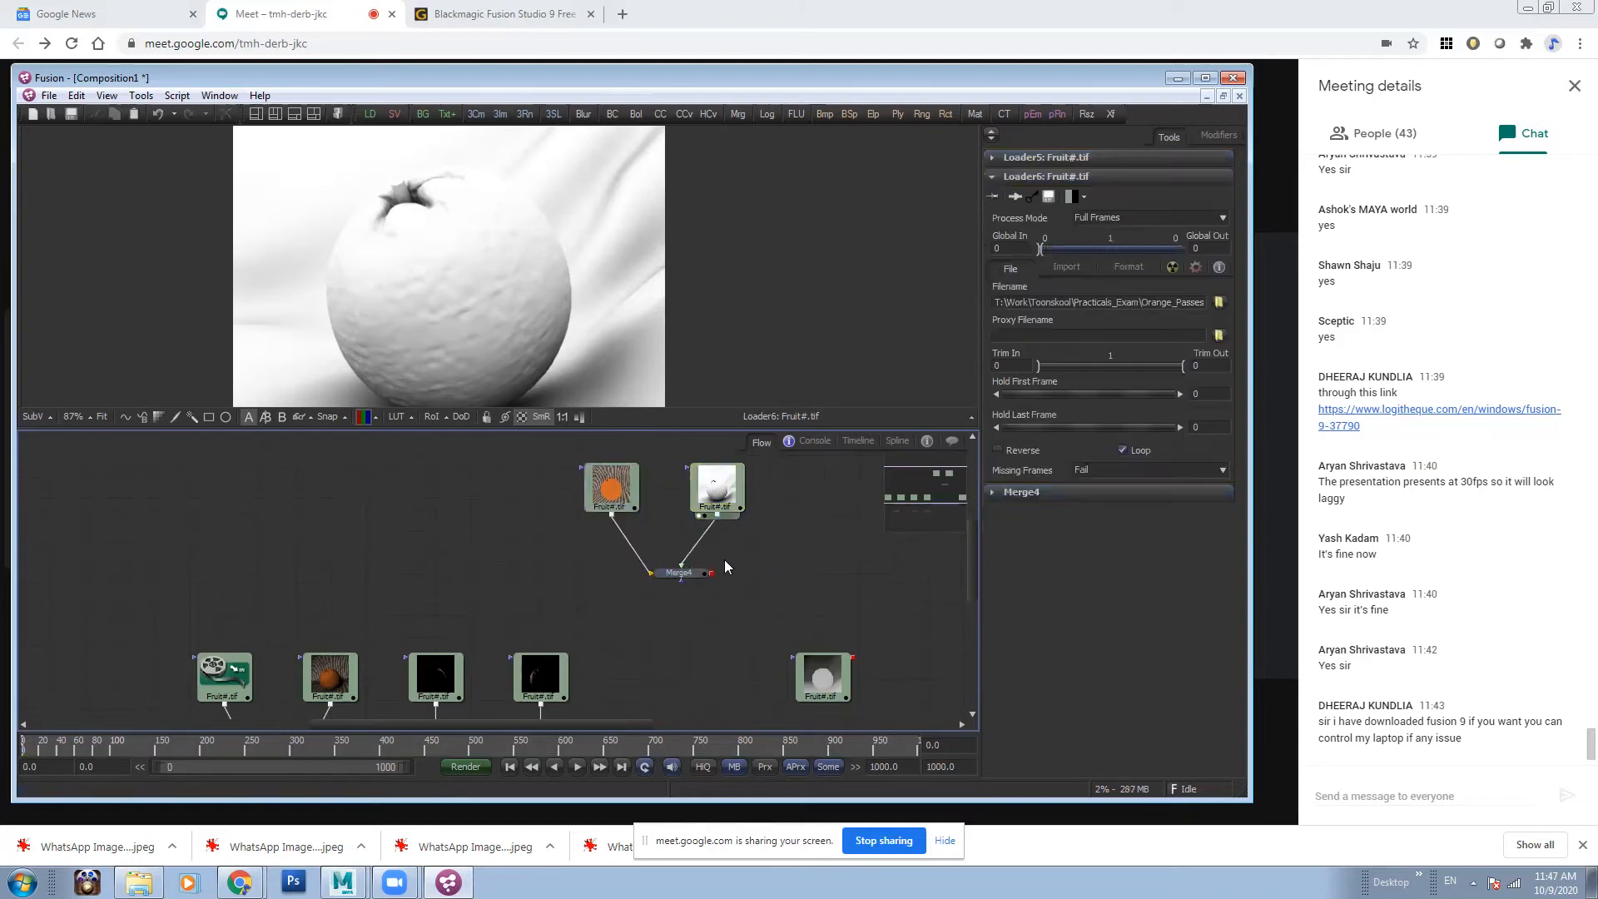
click(715, 487)
click(688, 575)
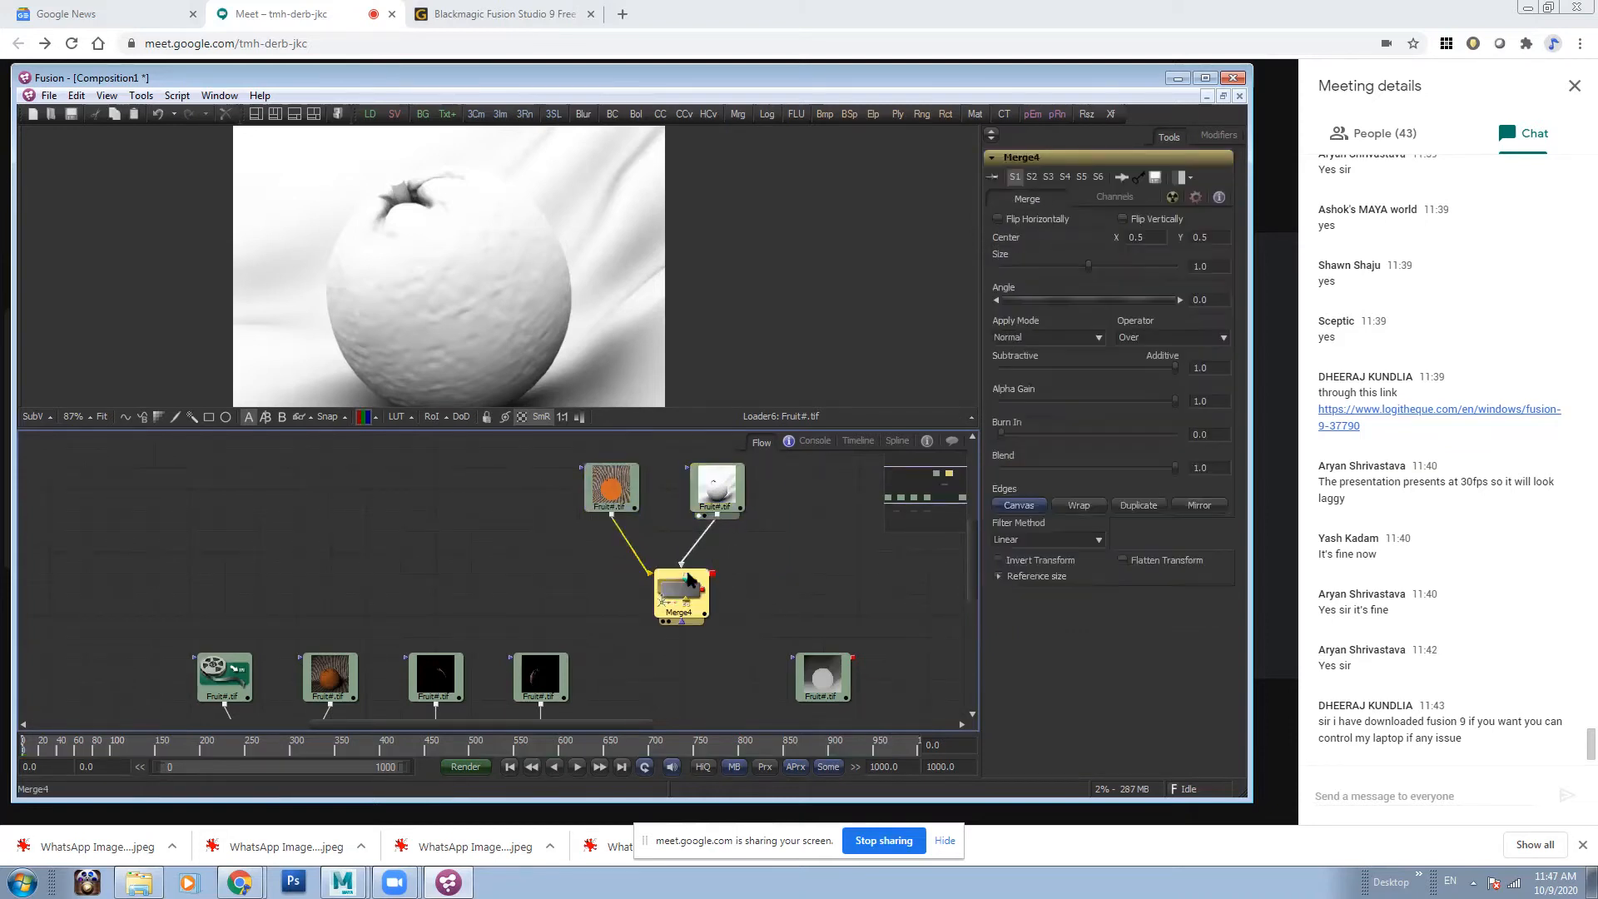
- Examine the flat colour pass and the white shading pass alternately in the viewer, showing the whole image
drag(612, 489, 513, 325)
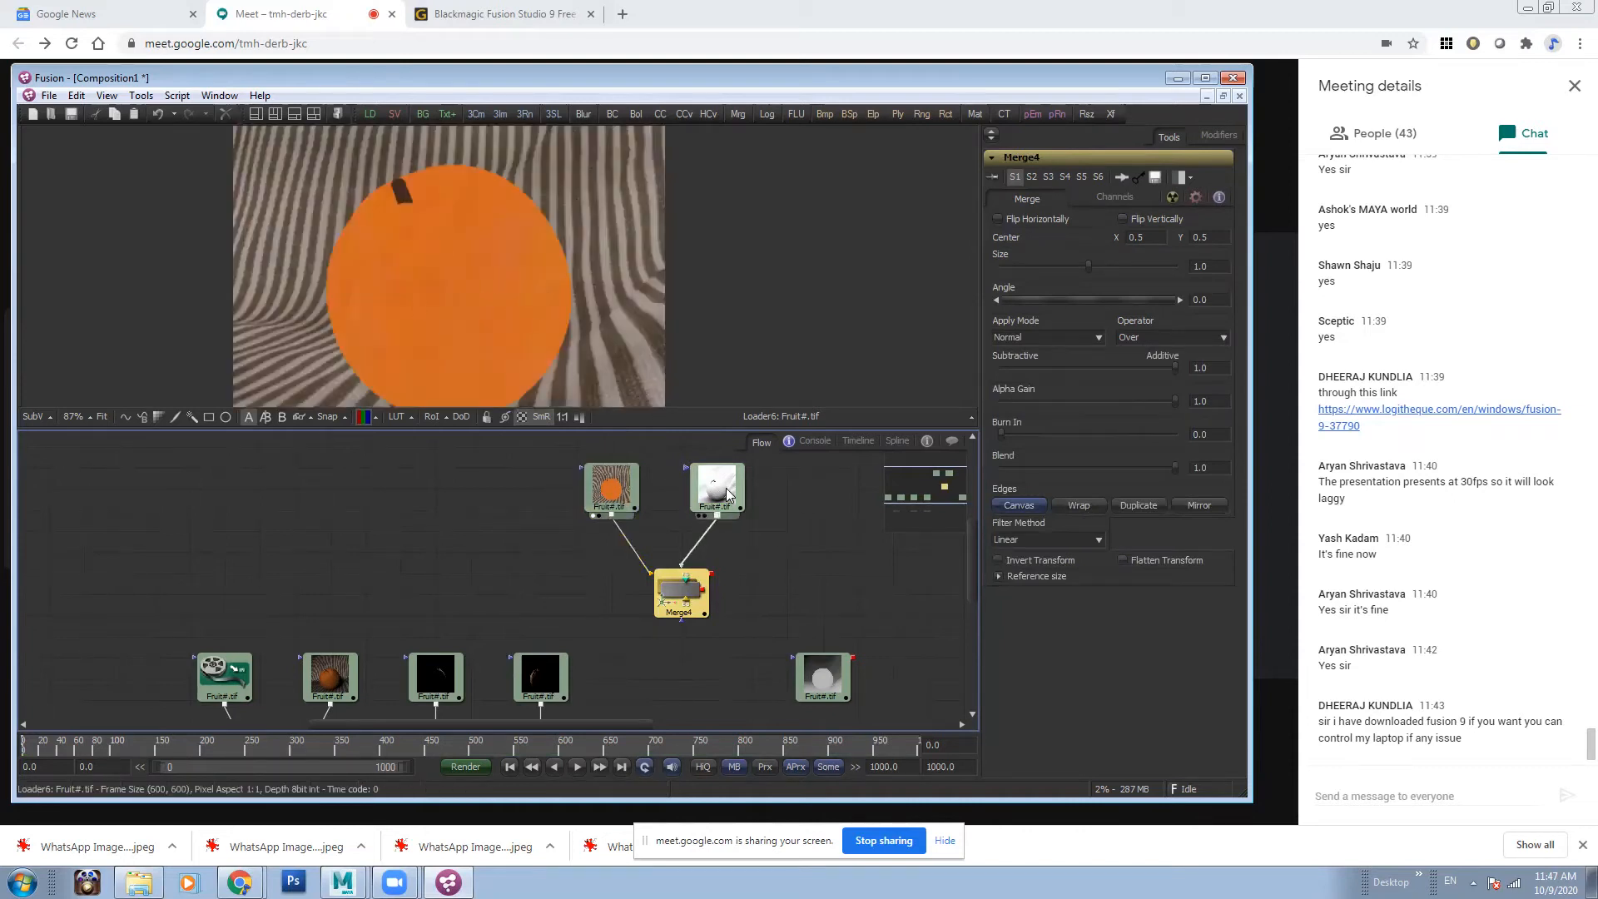
drag(717, 489, 527, 265)
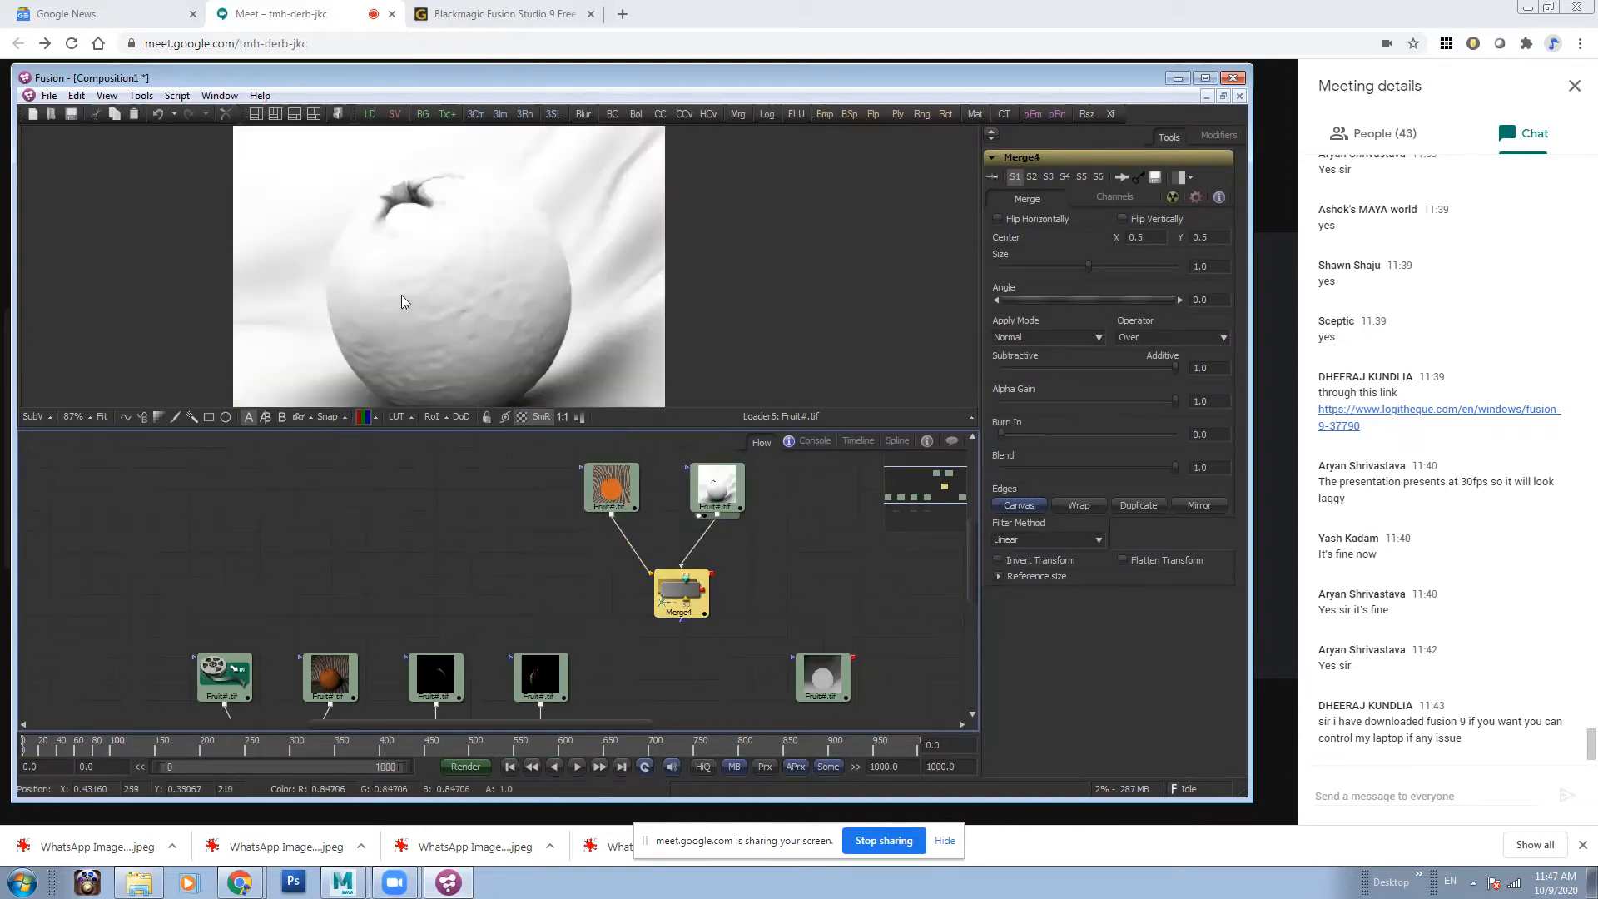
scroll(411, 284, down, 5)
drag(518, 224, 533, 252)
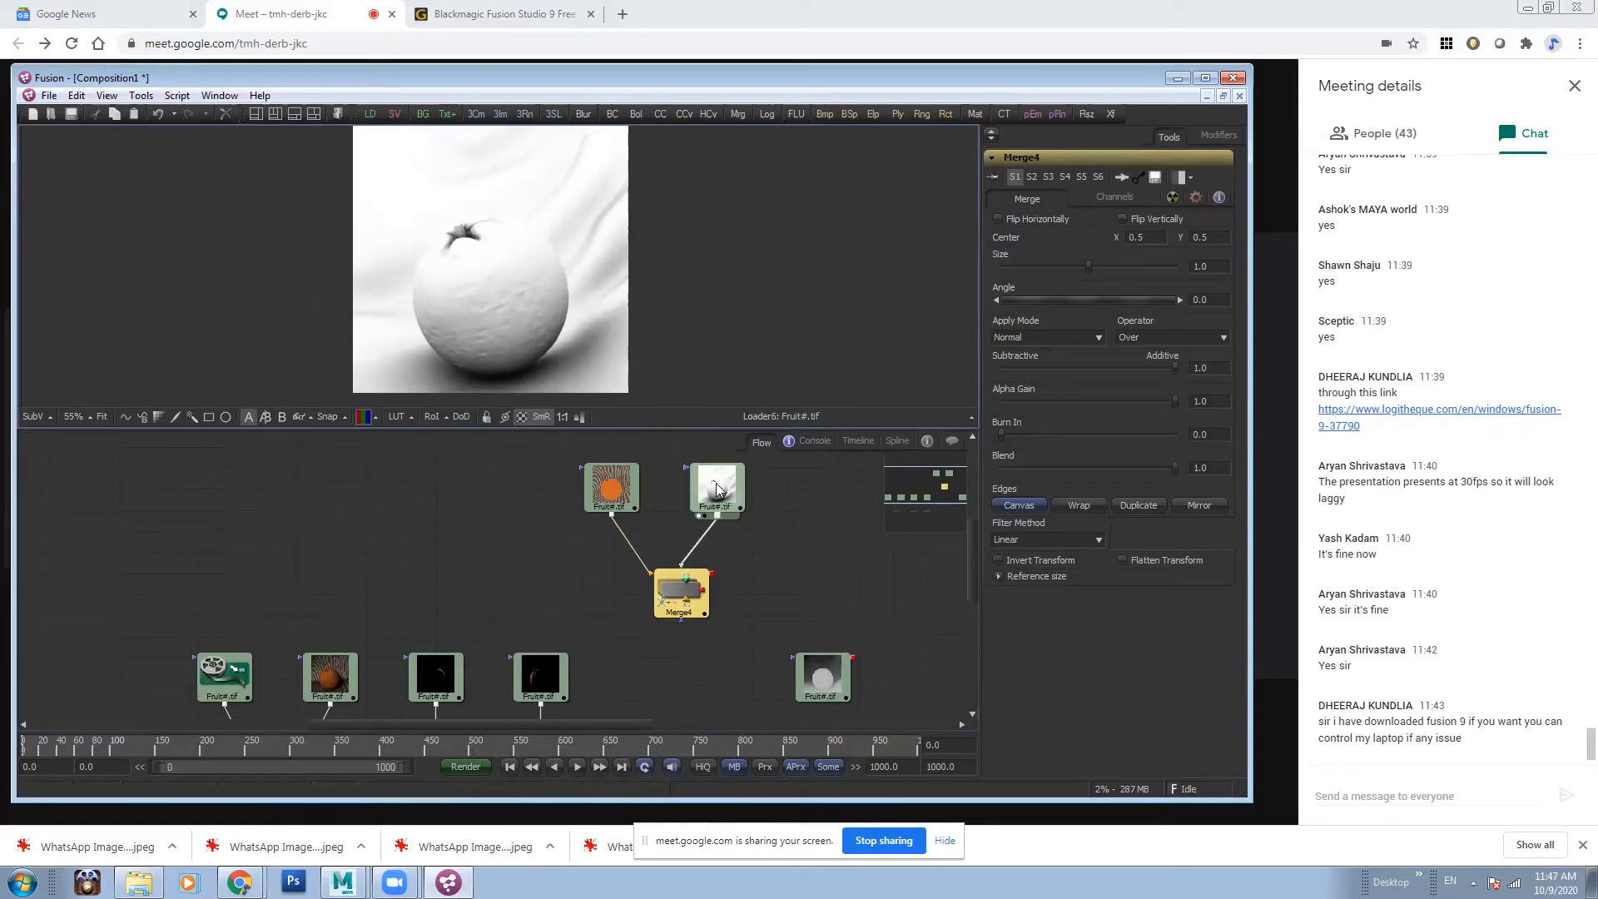
drag(594, 498, 532, 299)
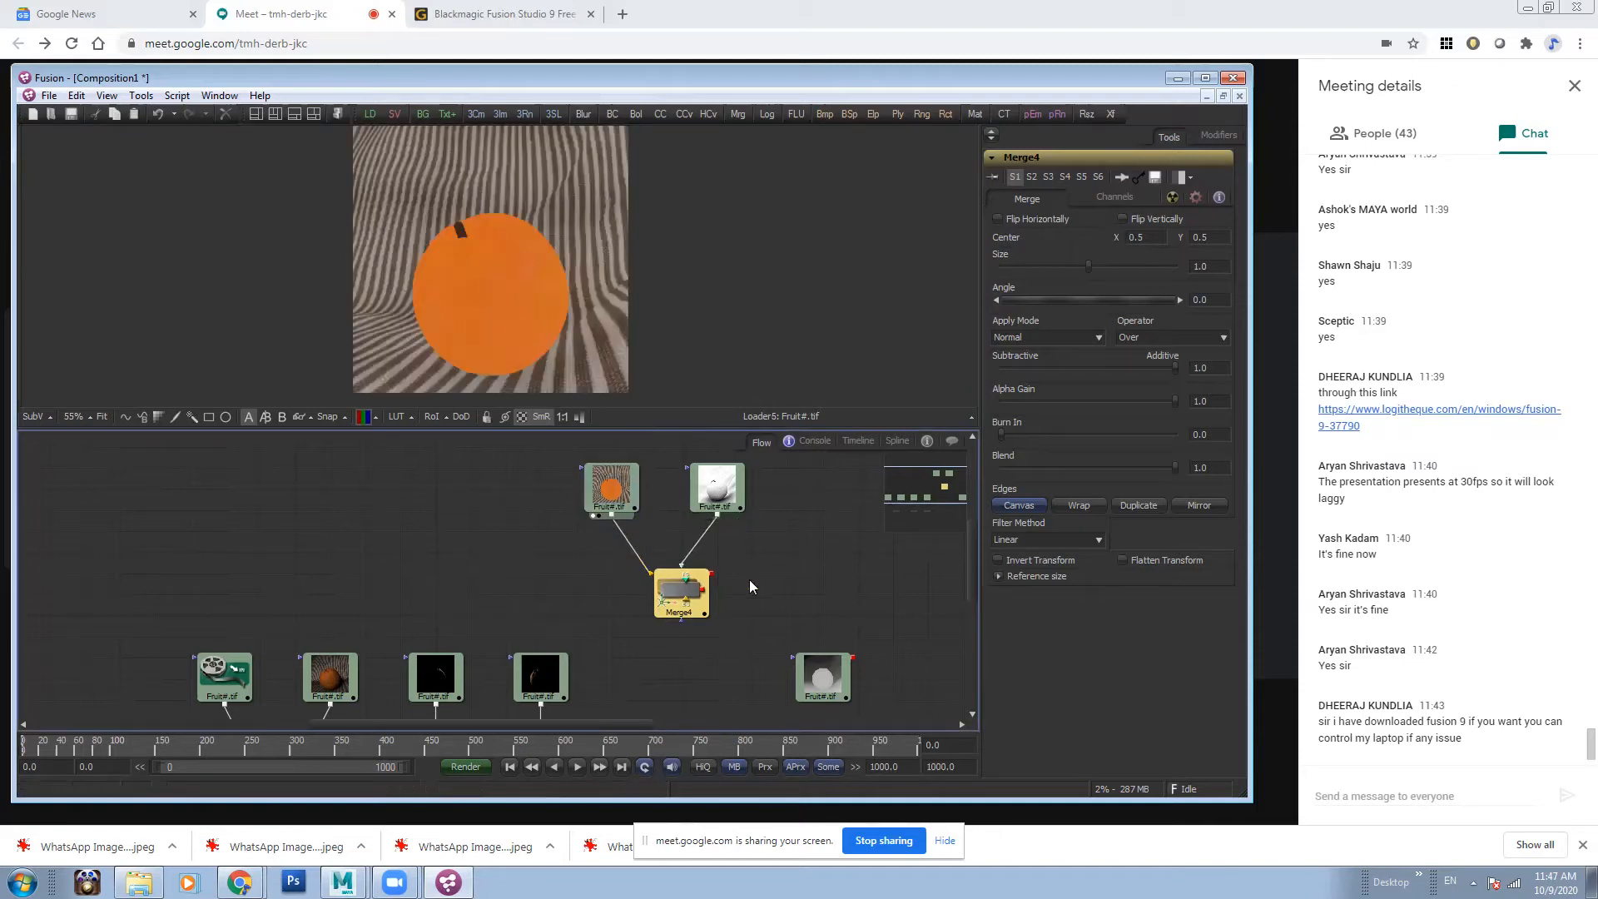
- Set the apply mode of the merge joining the colour and shading passes to Multiply
drag(747, 613, 725, 557)
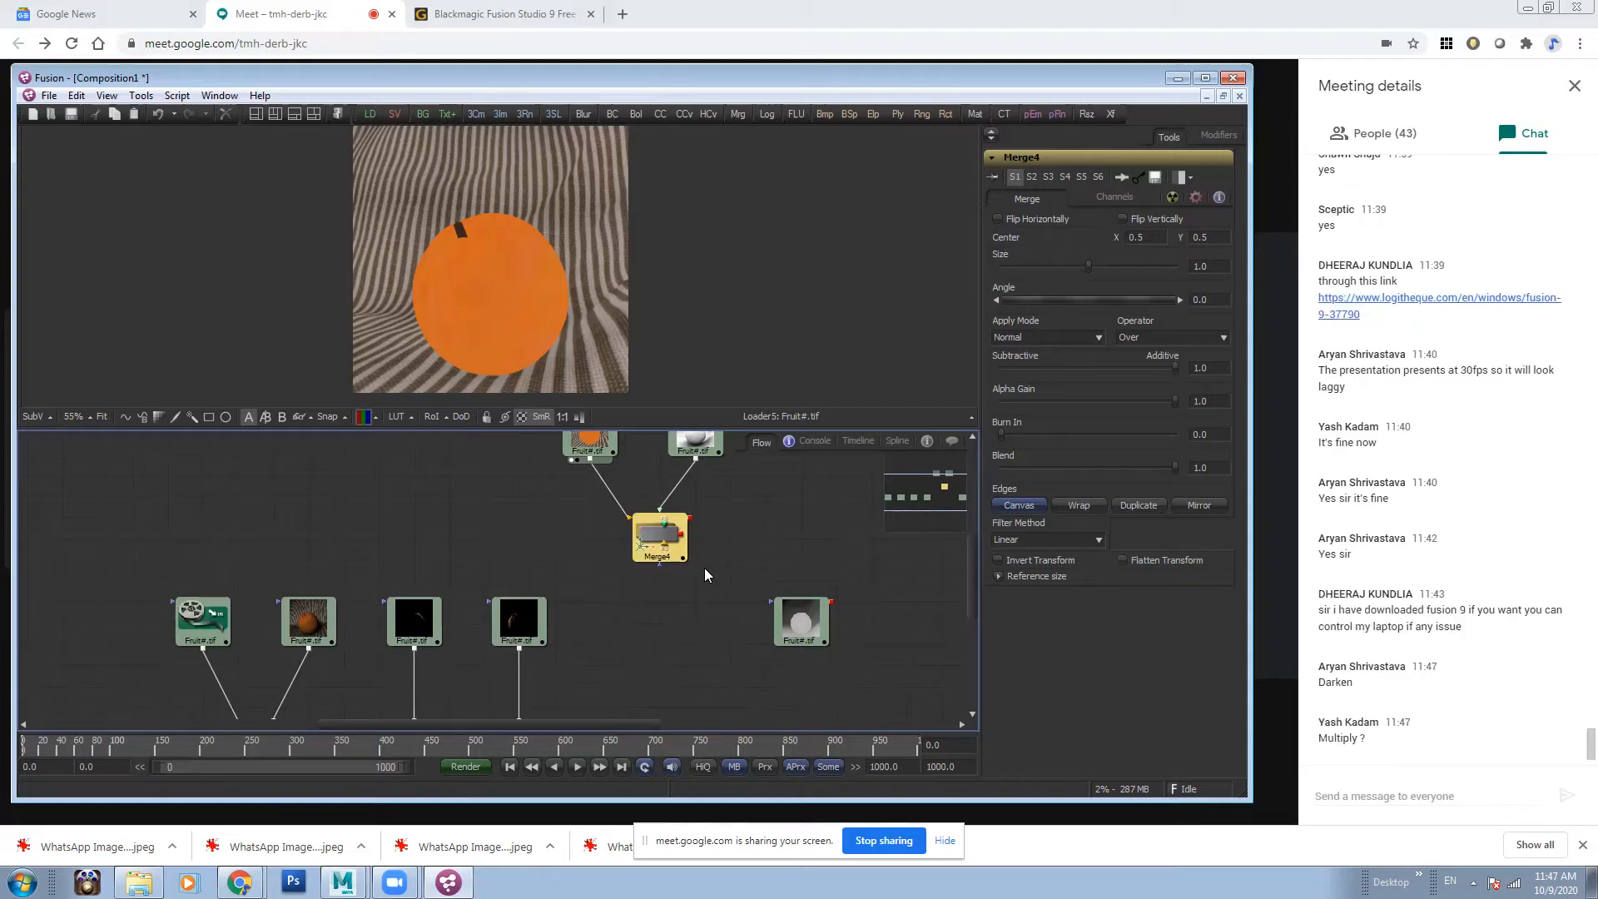
click(715, 491)
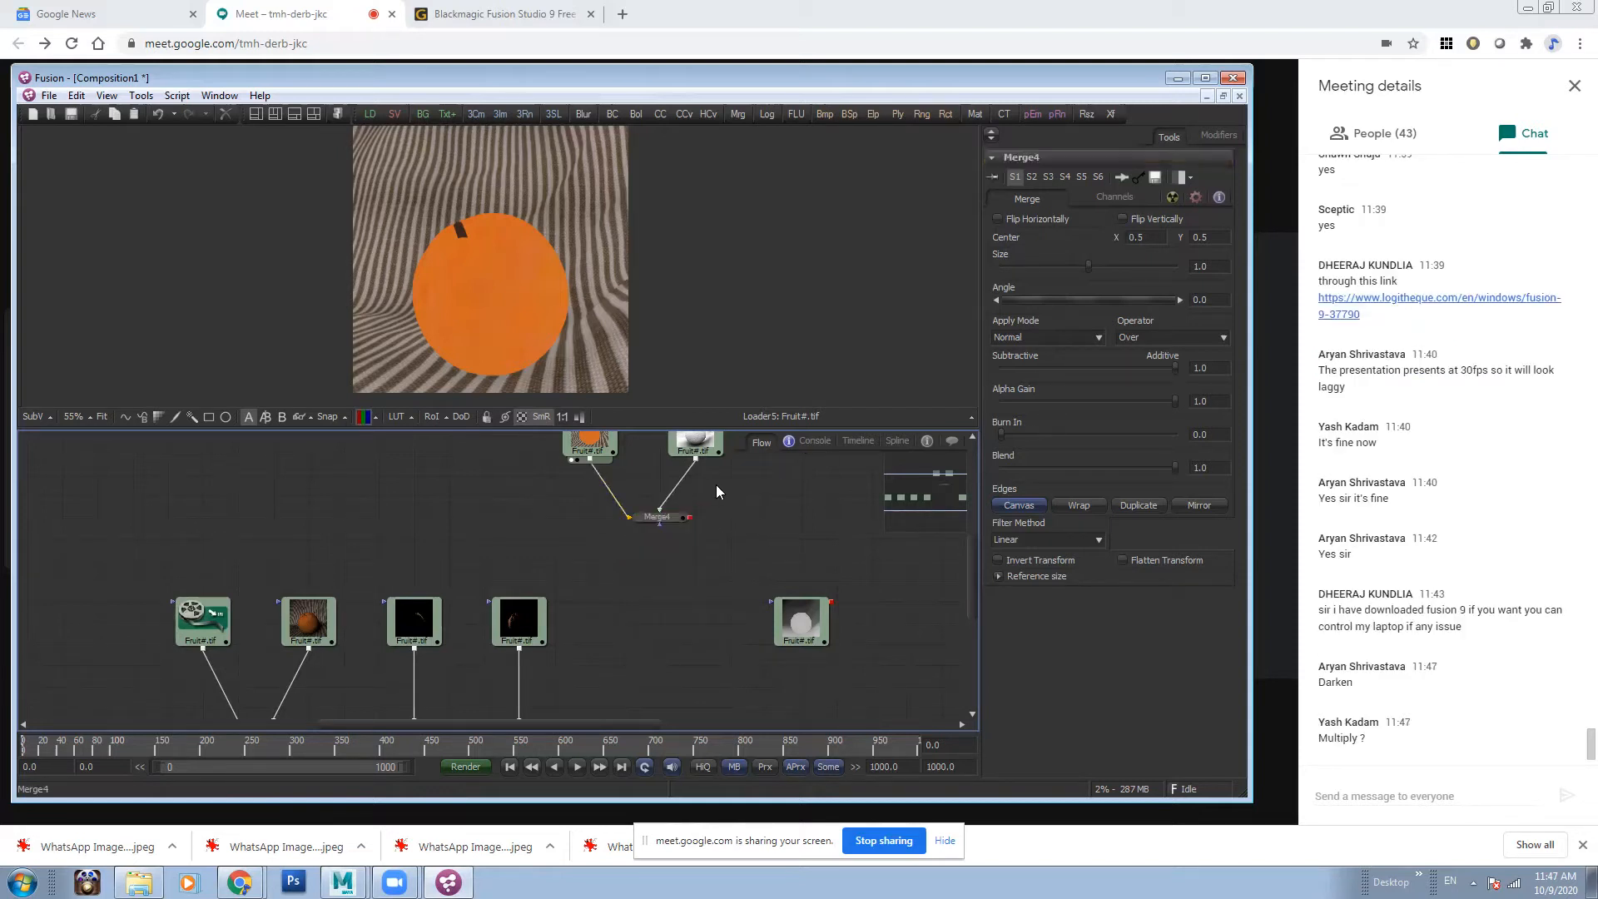
scroll(715, 491, up, 1)
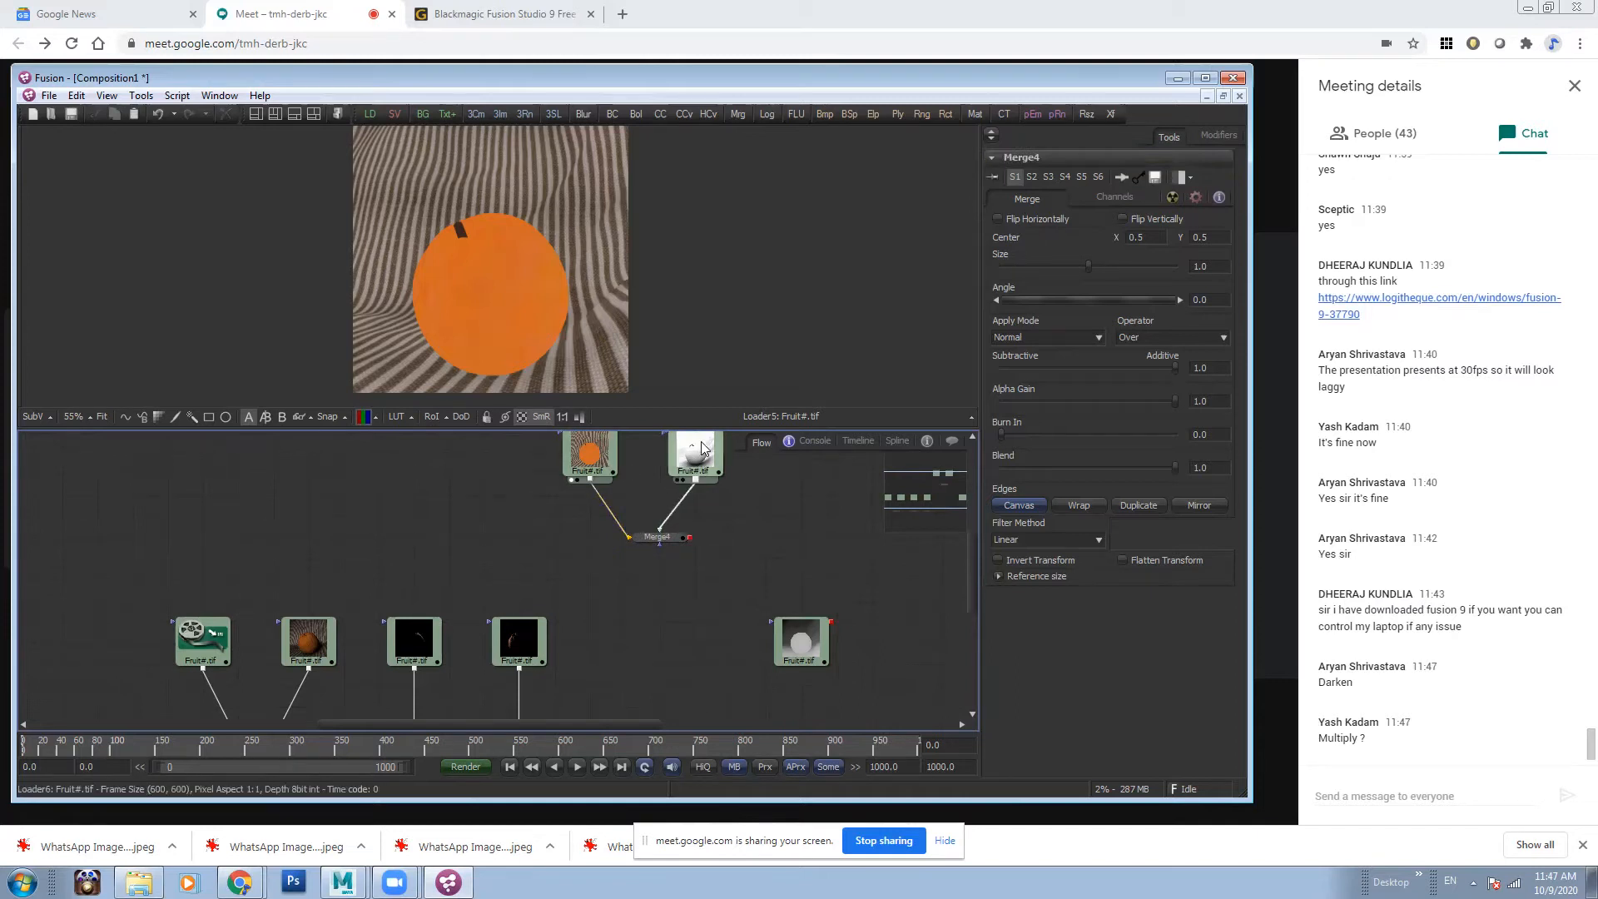
click(658, 537)
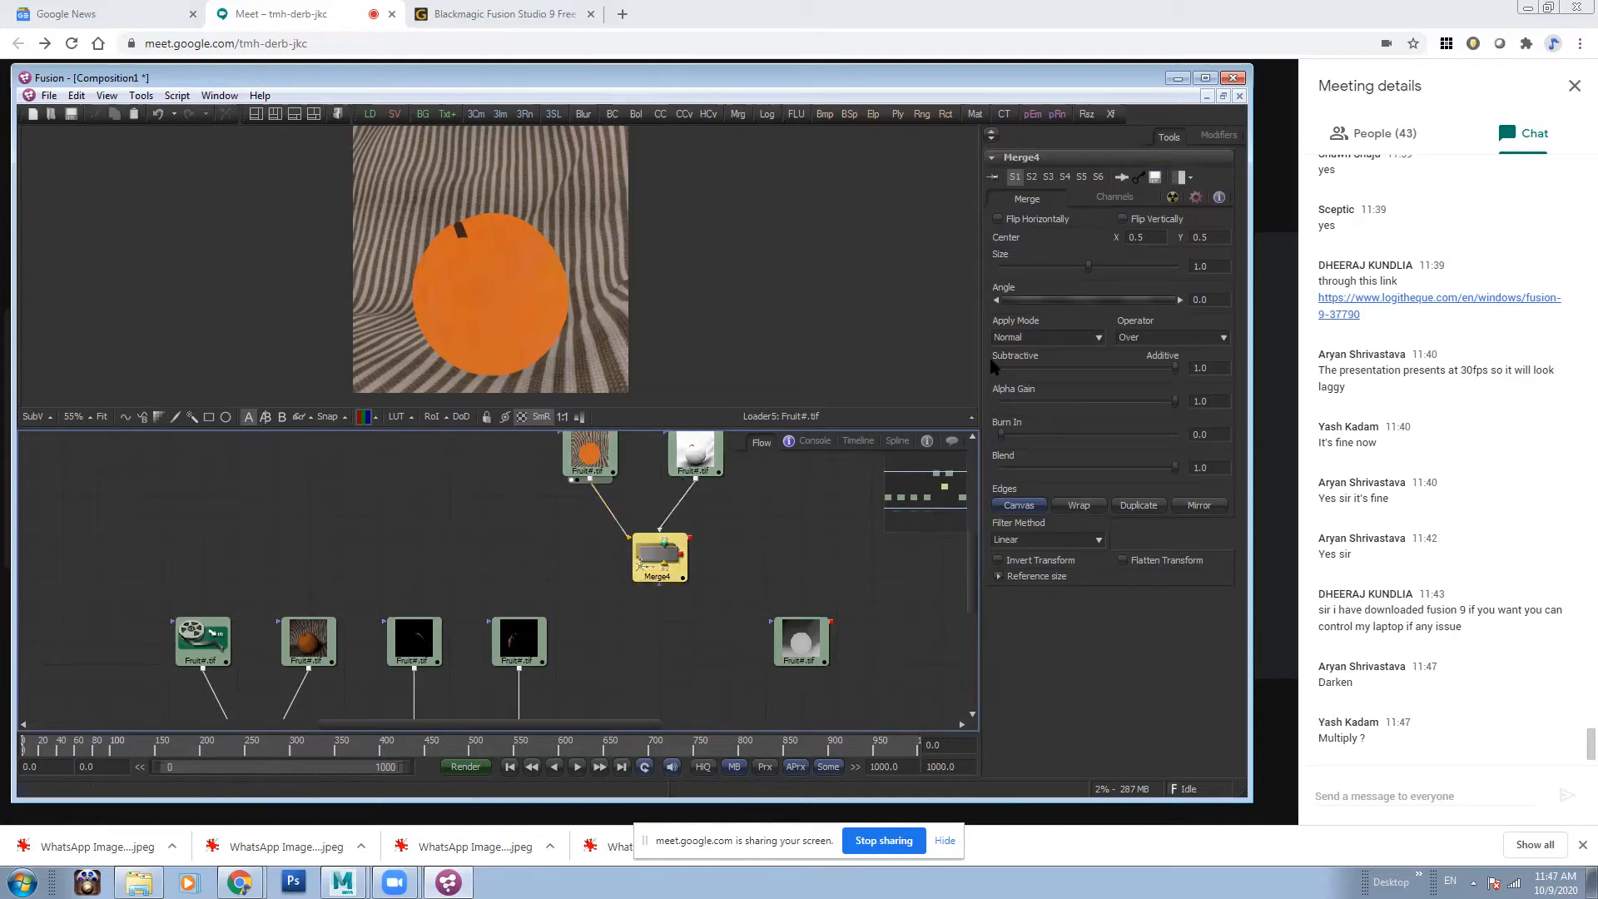
click(1042, 341)
click(1022, 385)
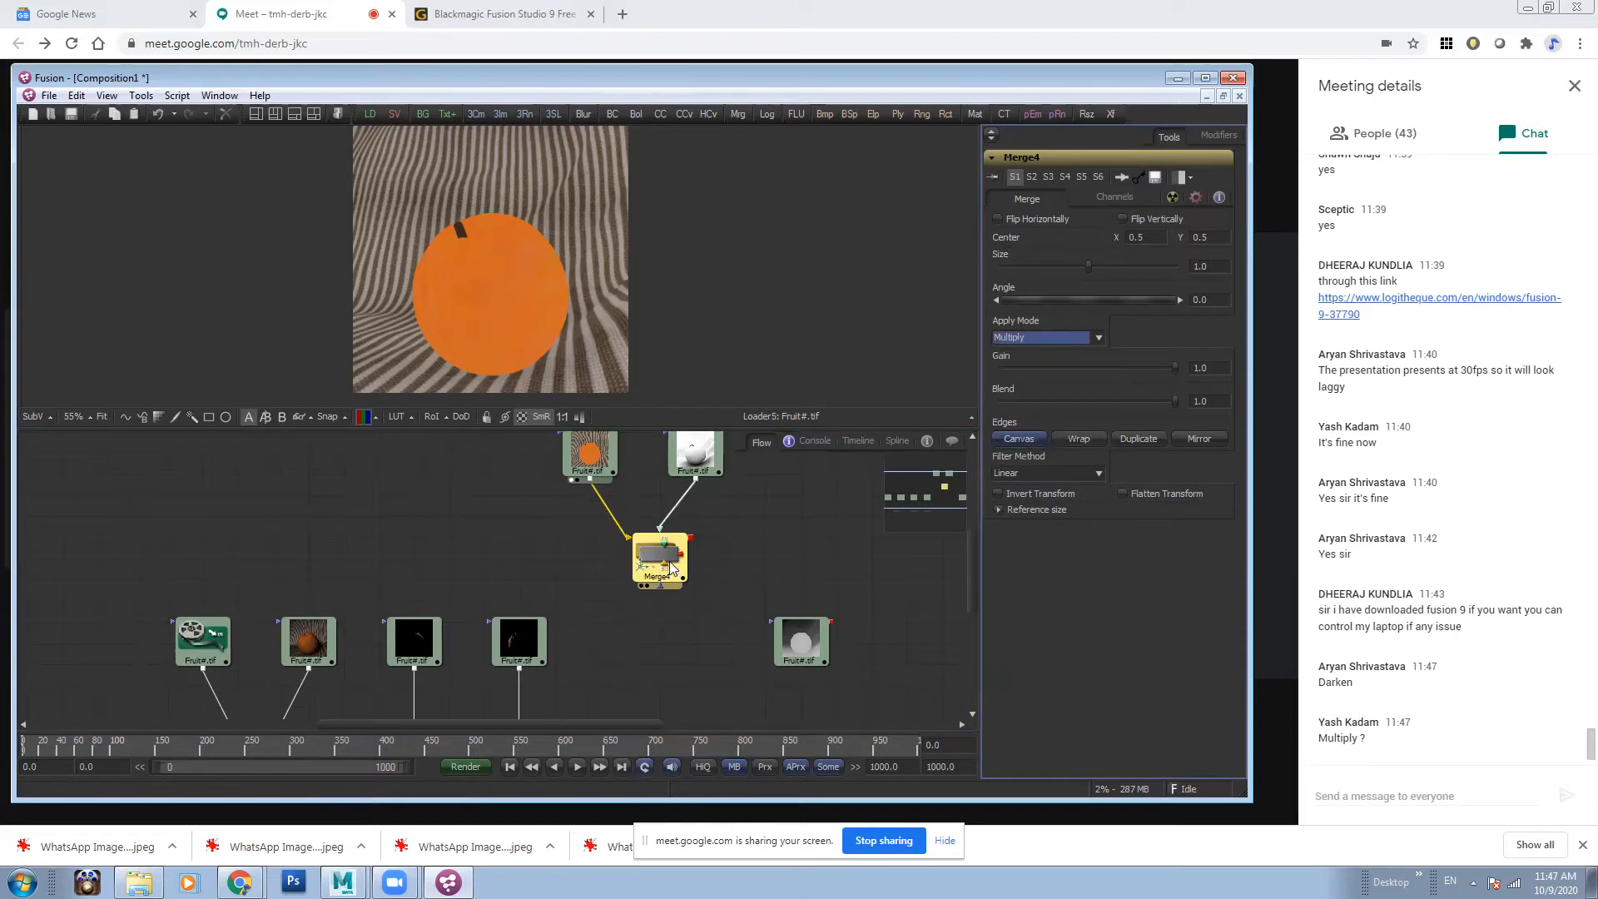
- Compare the multiplied Merge4 result with its flat colour and white shading inputs in the viewer
drag(673, 568, 517, 296)
scroll(661, 303, up, 3)
scroll(640, 250, down, 4)
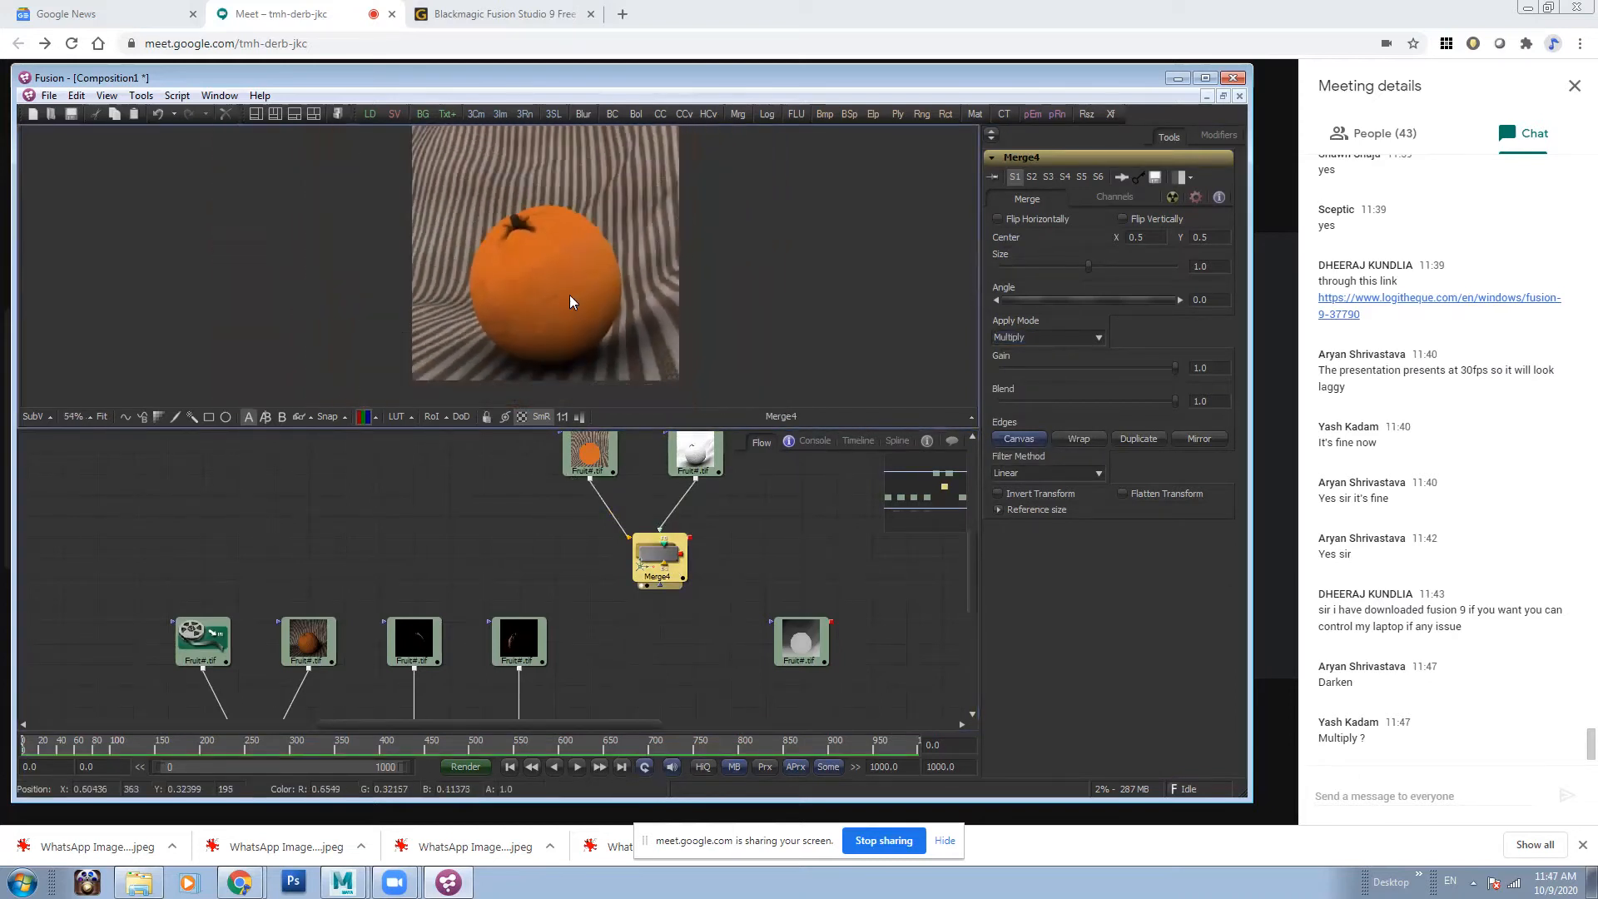
drag(589, 454, 587, 379)
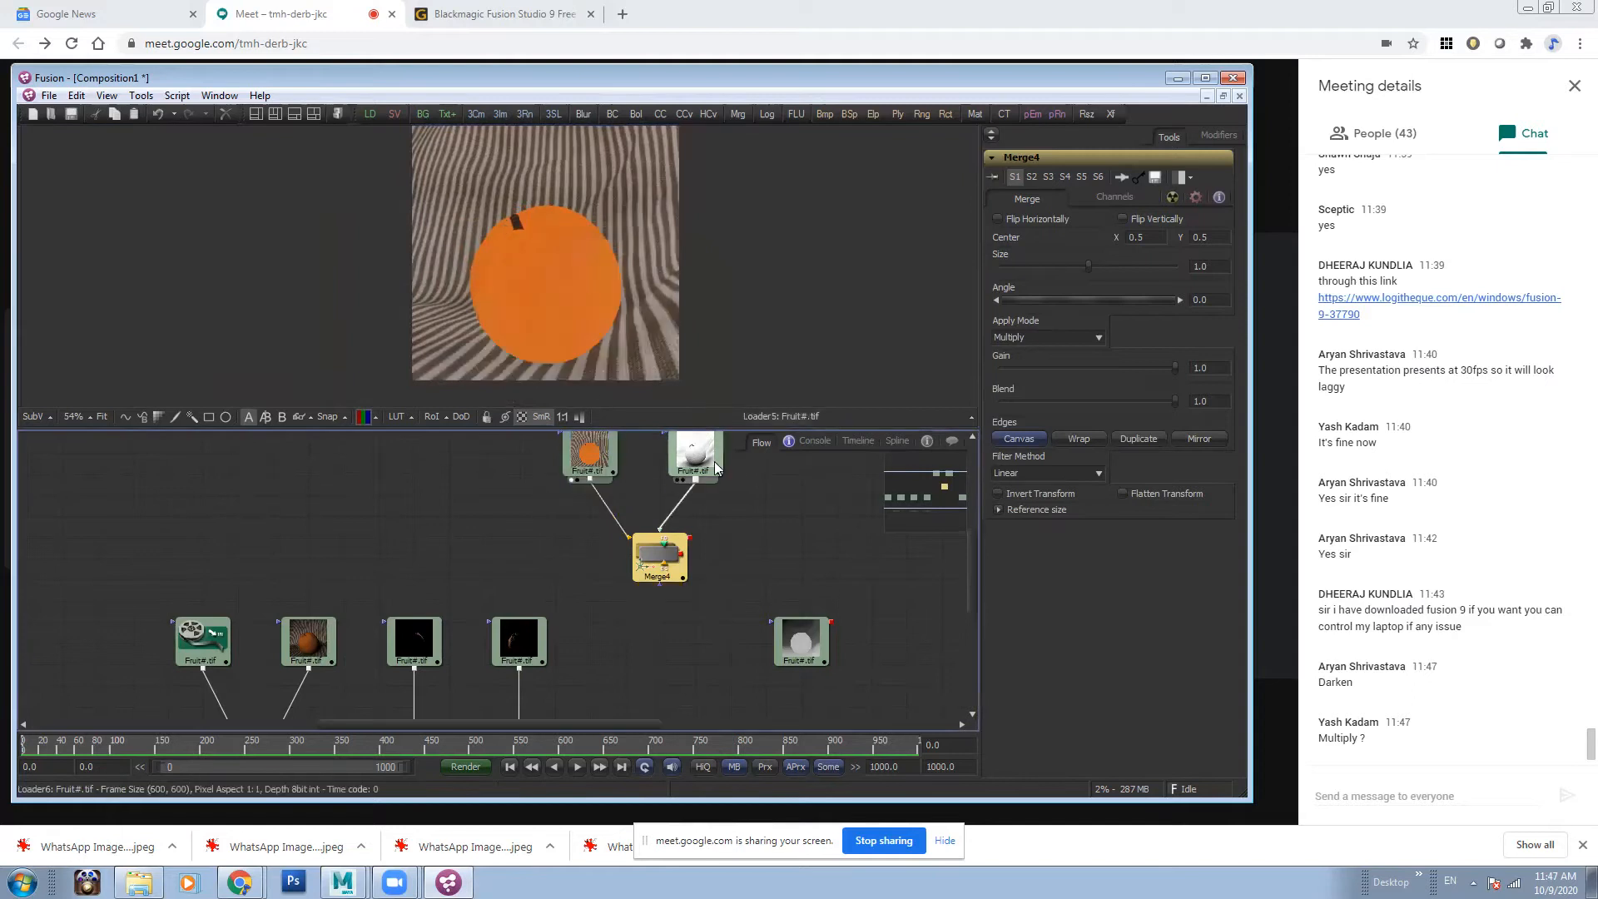
drag(714, 464, 619, 267)
click(681, 556)
drag(681, 556, 543, 251)
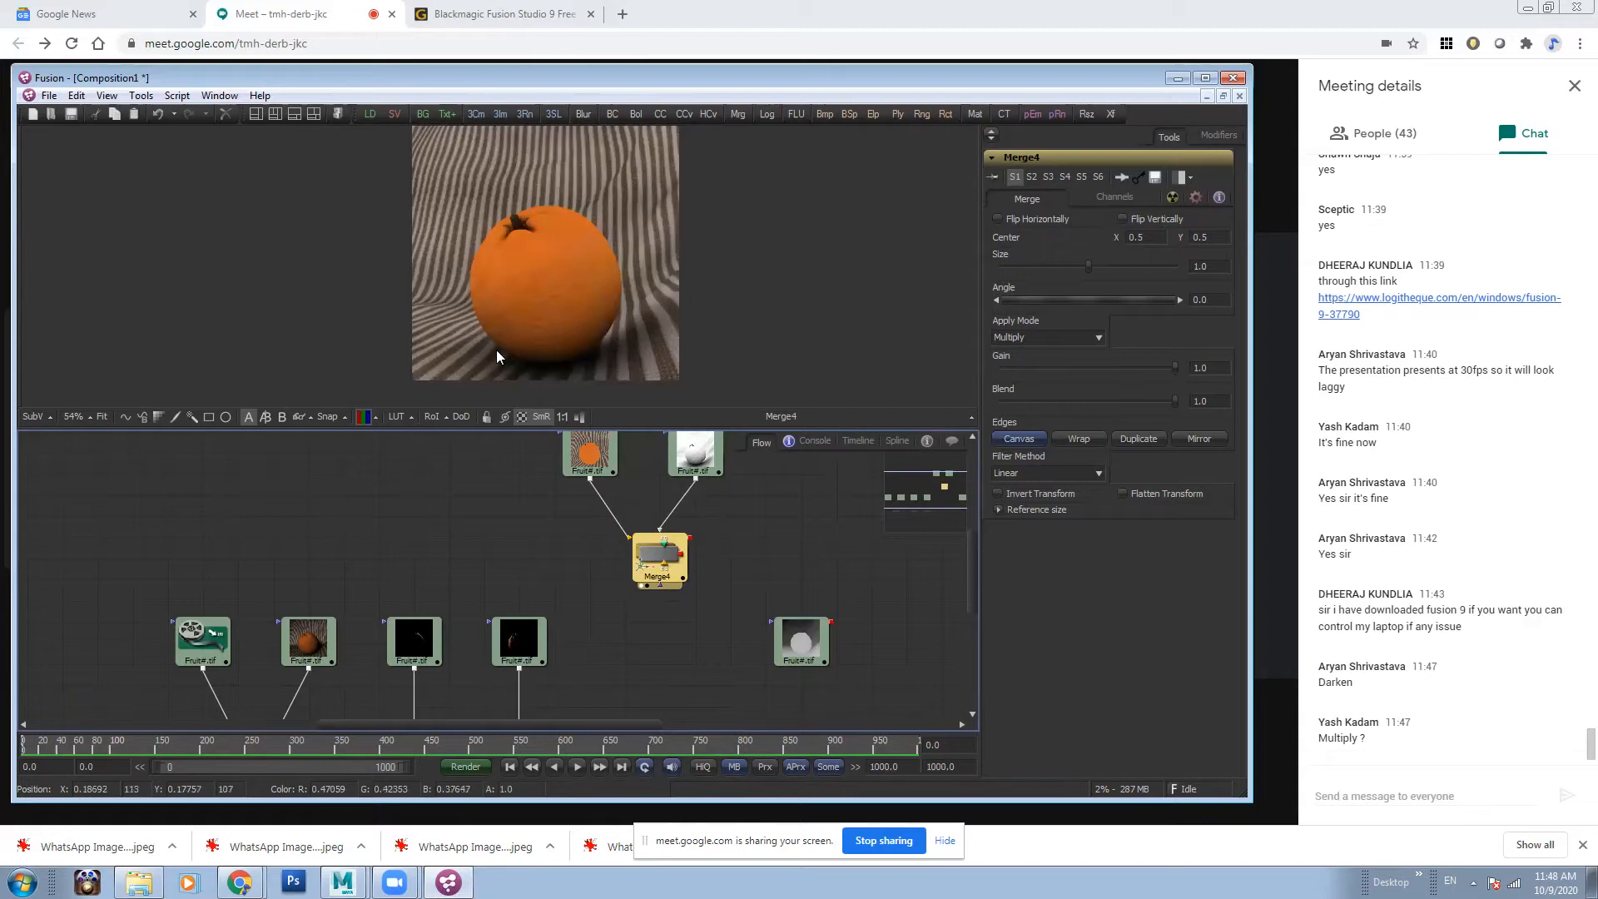
- Merge the Merge4 output over the Merge3 result and set the new merge's apply mode to Screen
drag(767, 675, 741, 598)
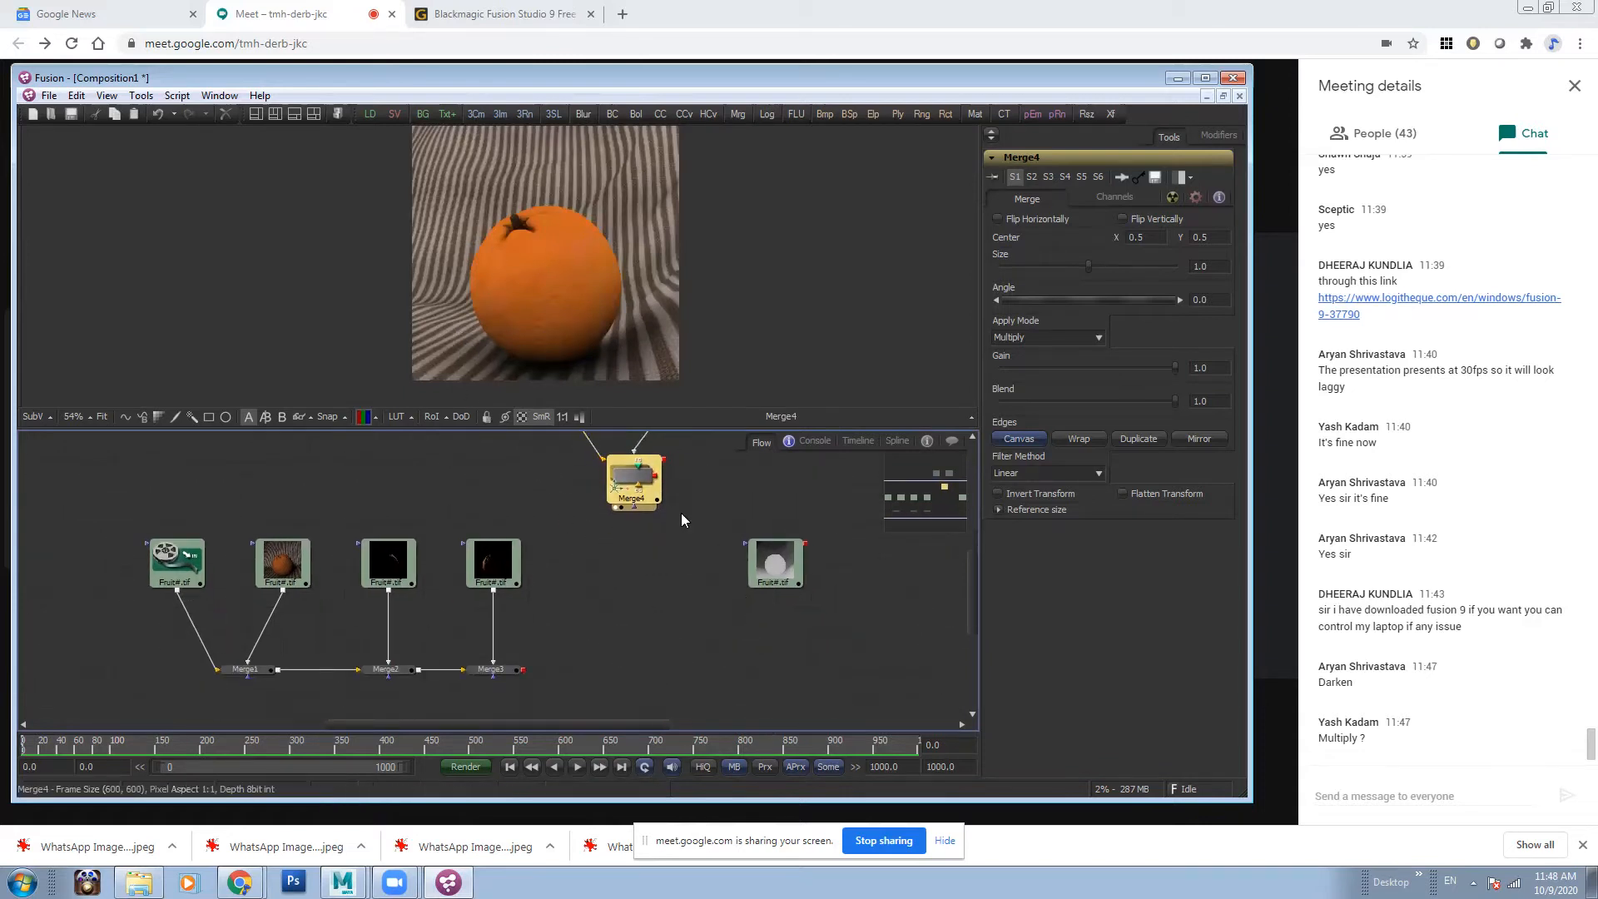
click(674, 465)
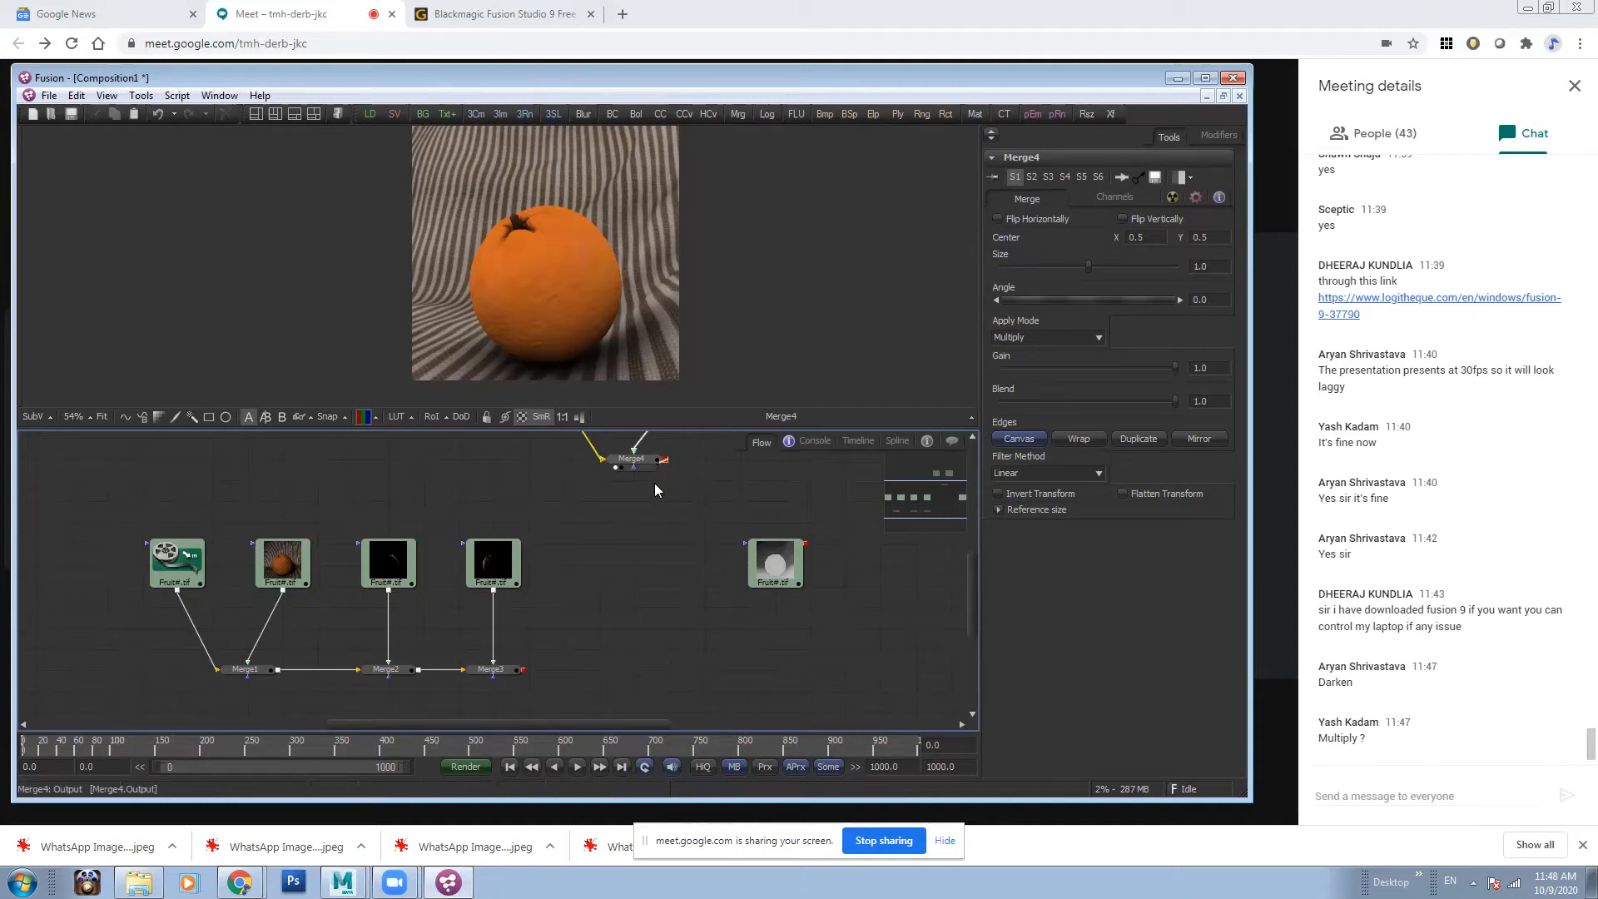
click(475, 677)
drag(663, 459, 522, 671)
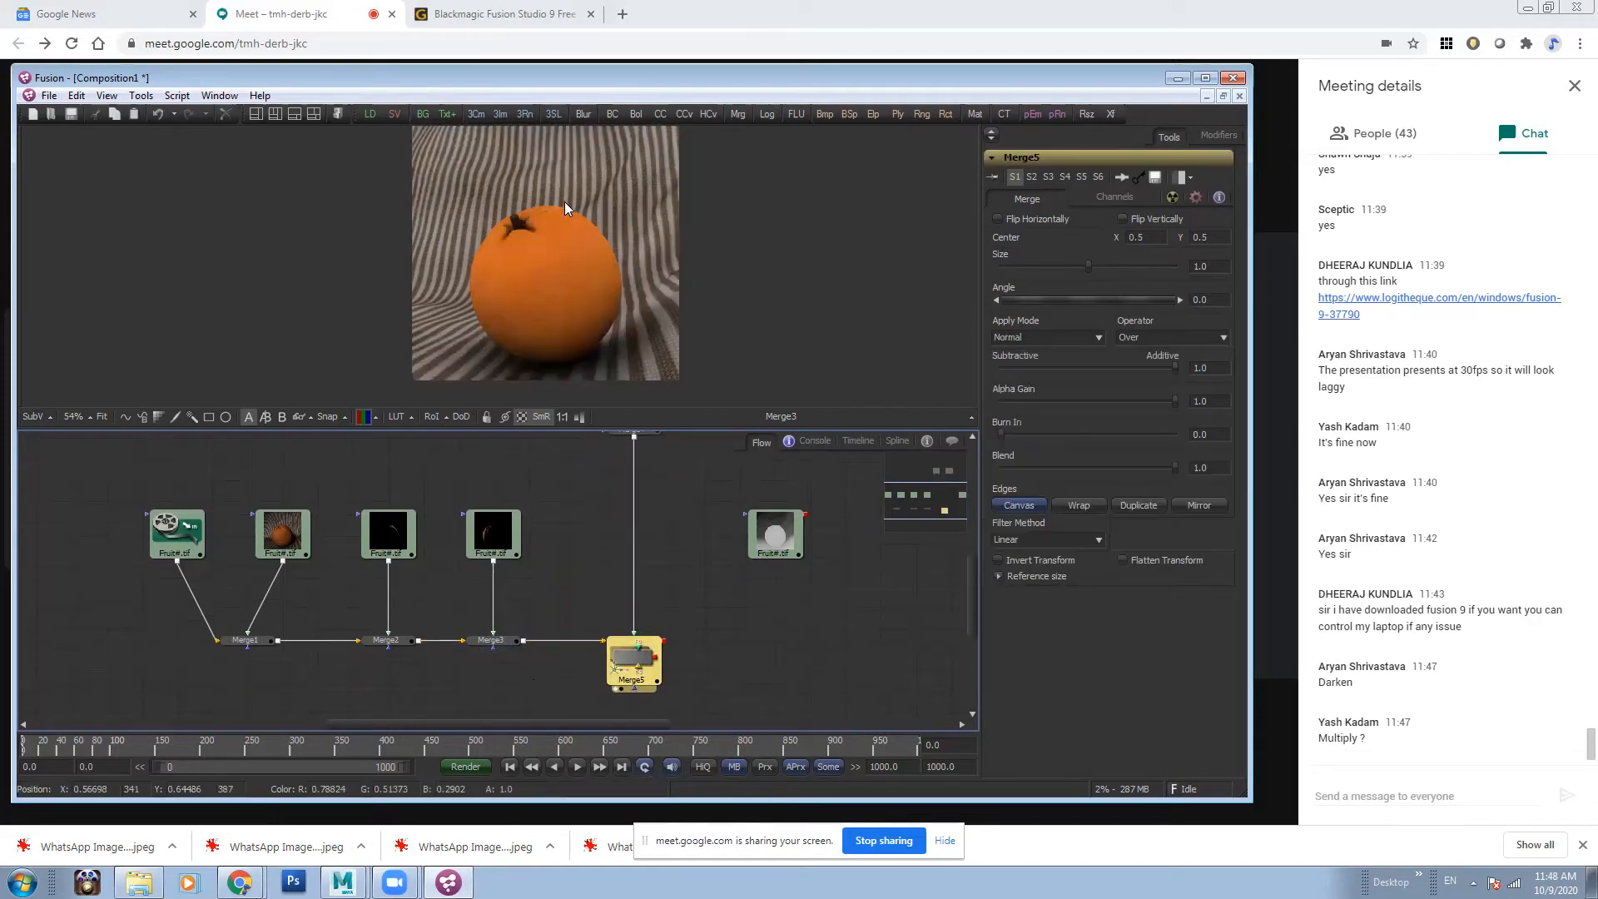
click(1049, 337)
click(1023, 360)
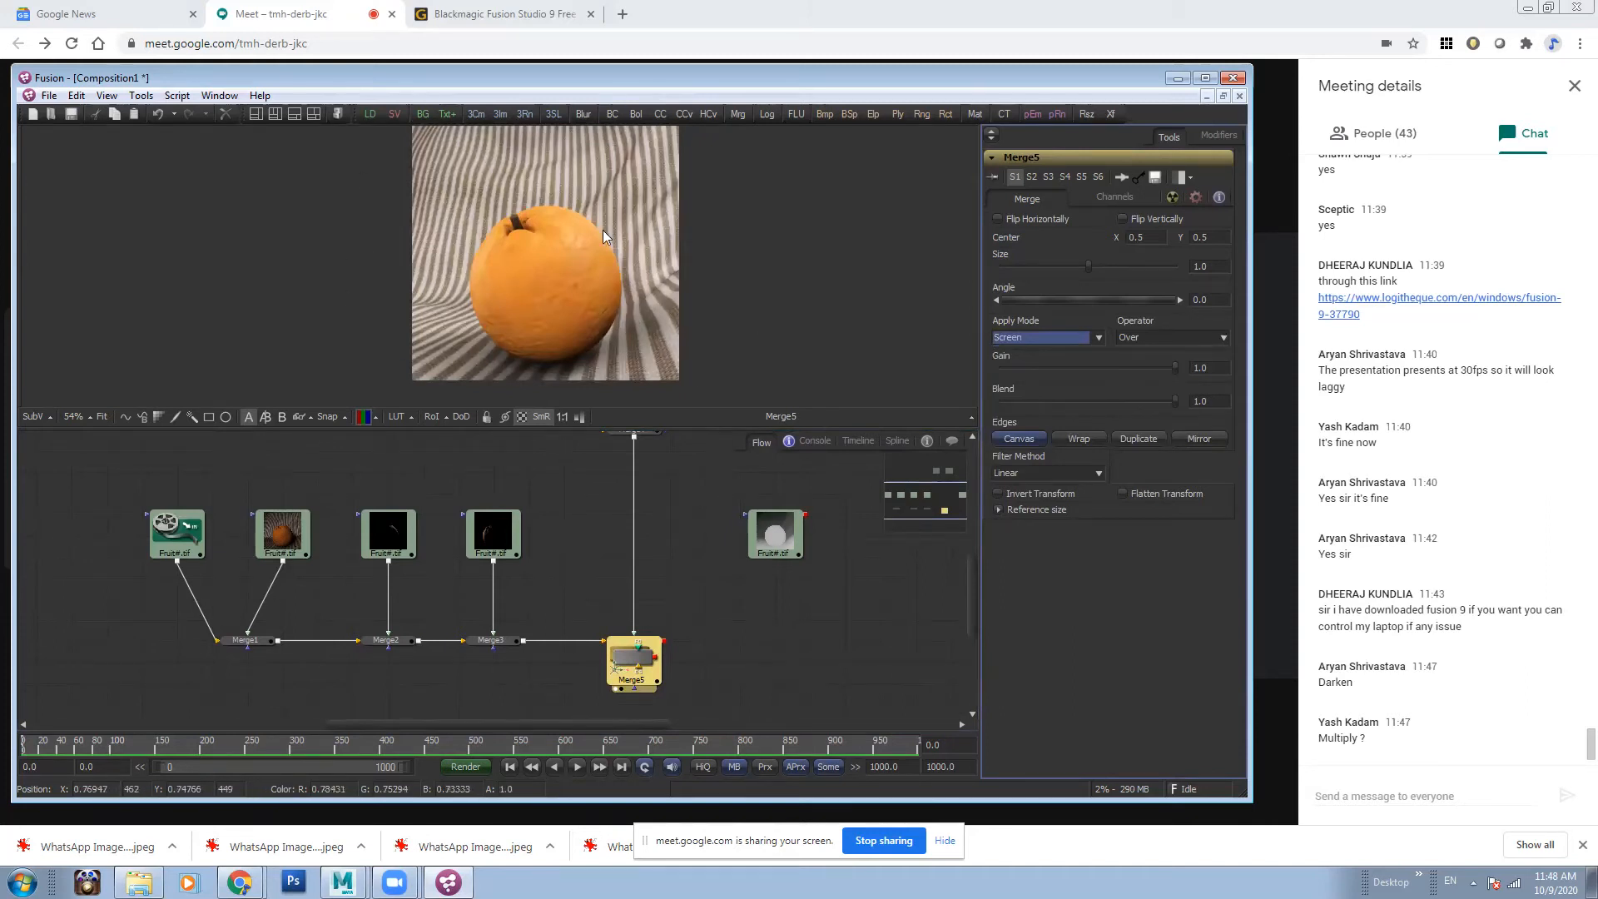
- Move the unconnected grey fruit pass loader up and away from the merge chain
drag(769, 485, 770, 543)
drag(783, 599, 818, 557)
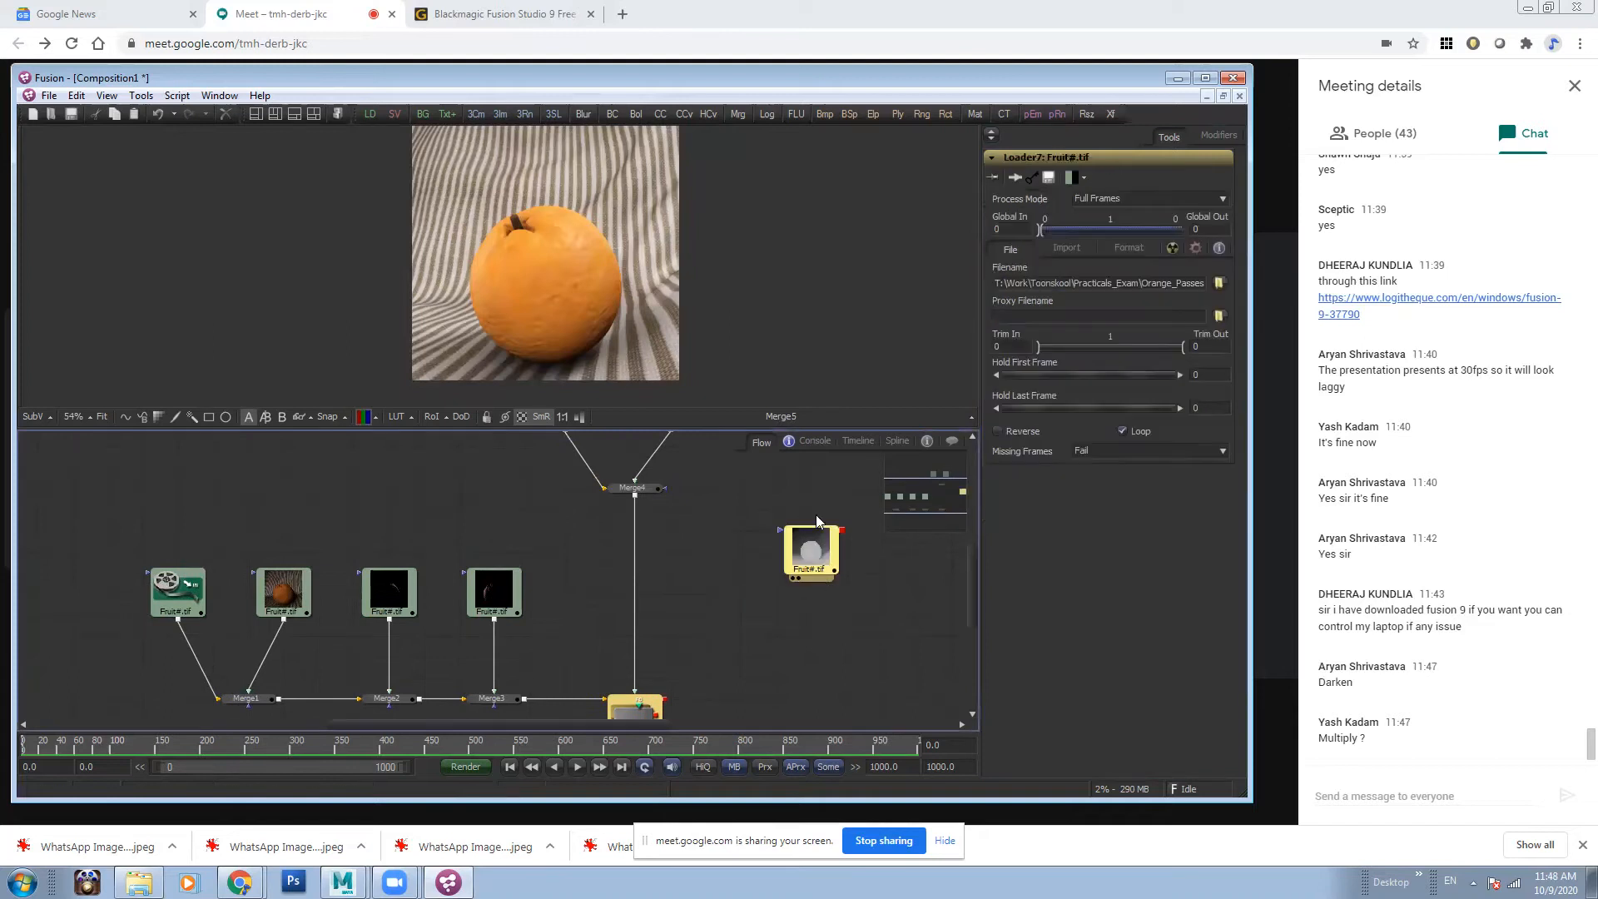
mouse_move(816, 548)
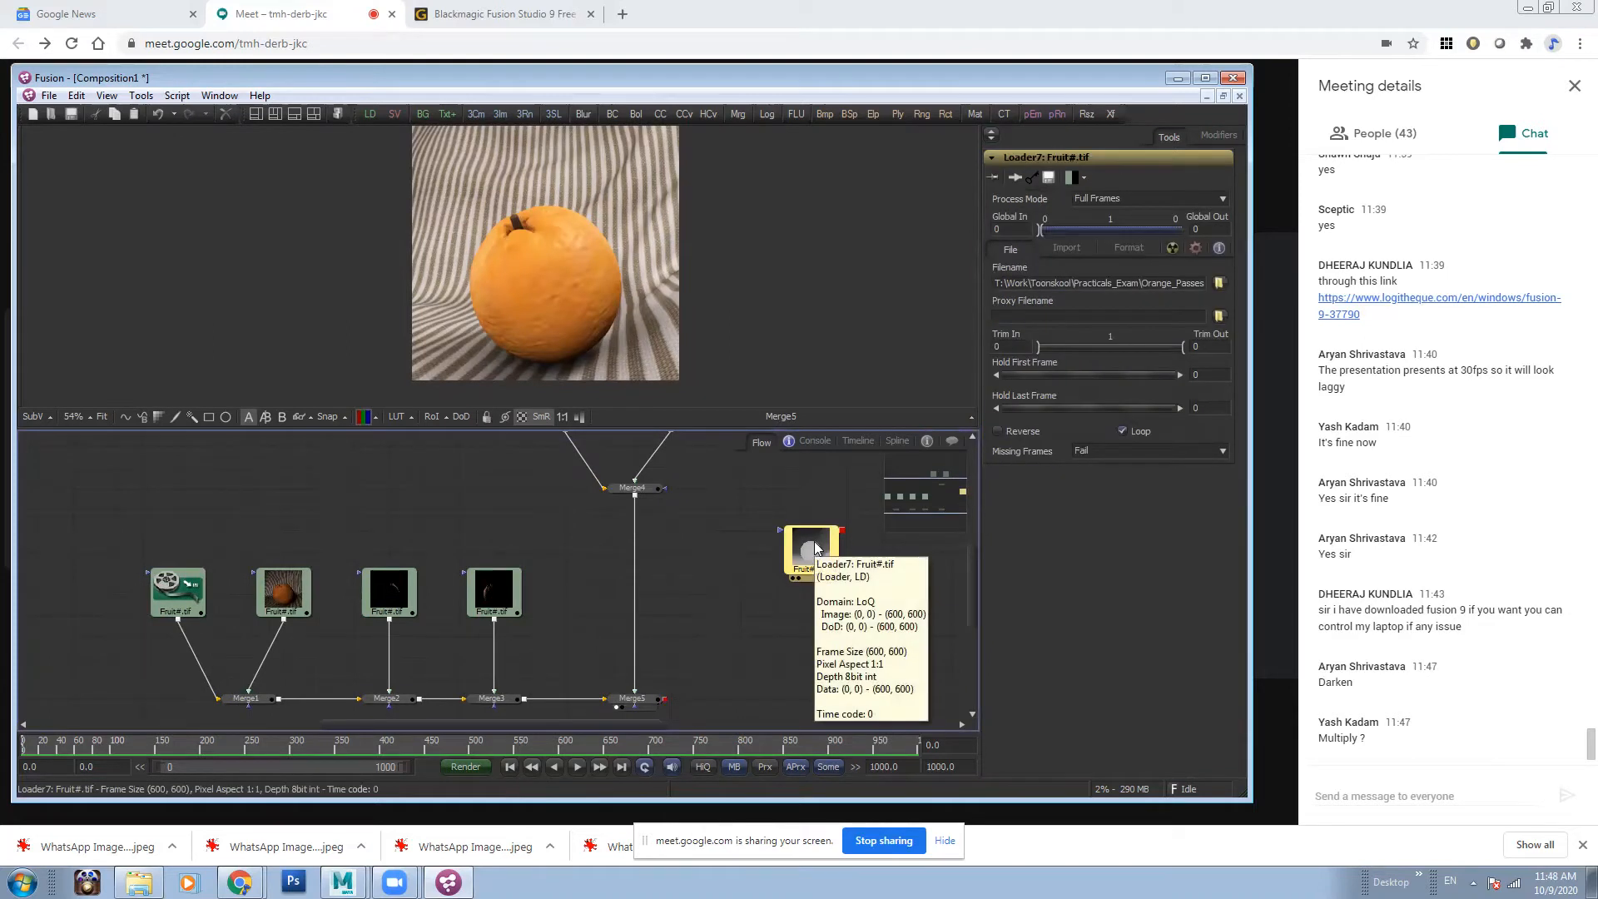
drag(761, 533, 716, 584)
drag(767, 601, 802, 517)
drag(646, 581, 654, 472)
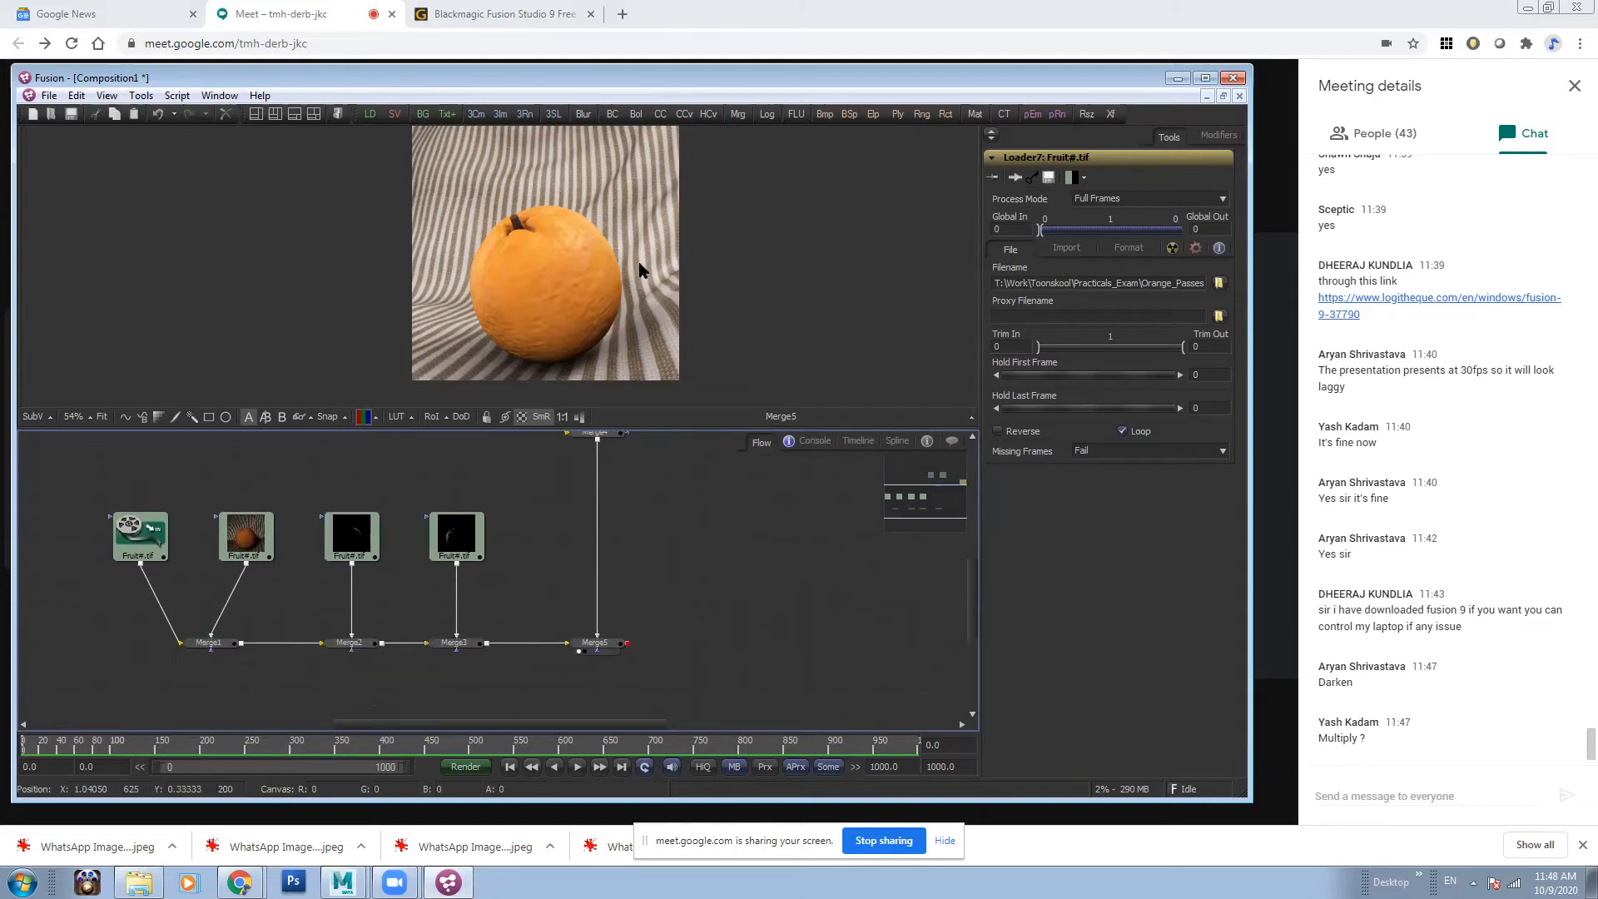
- Move the four connected loaders of the lower row together farther above their merge nodes
drag(649, 589, 704, 684)
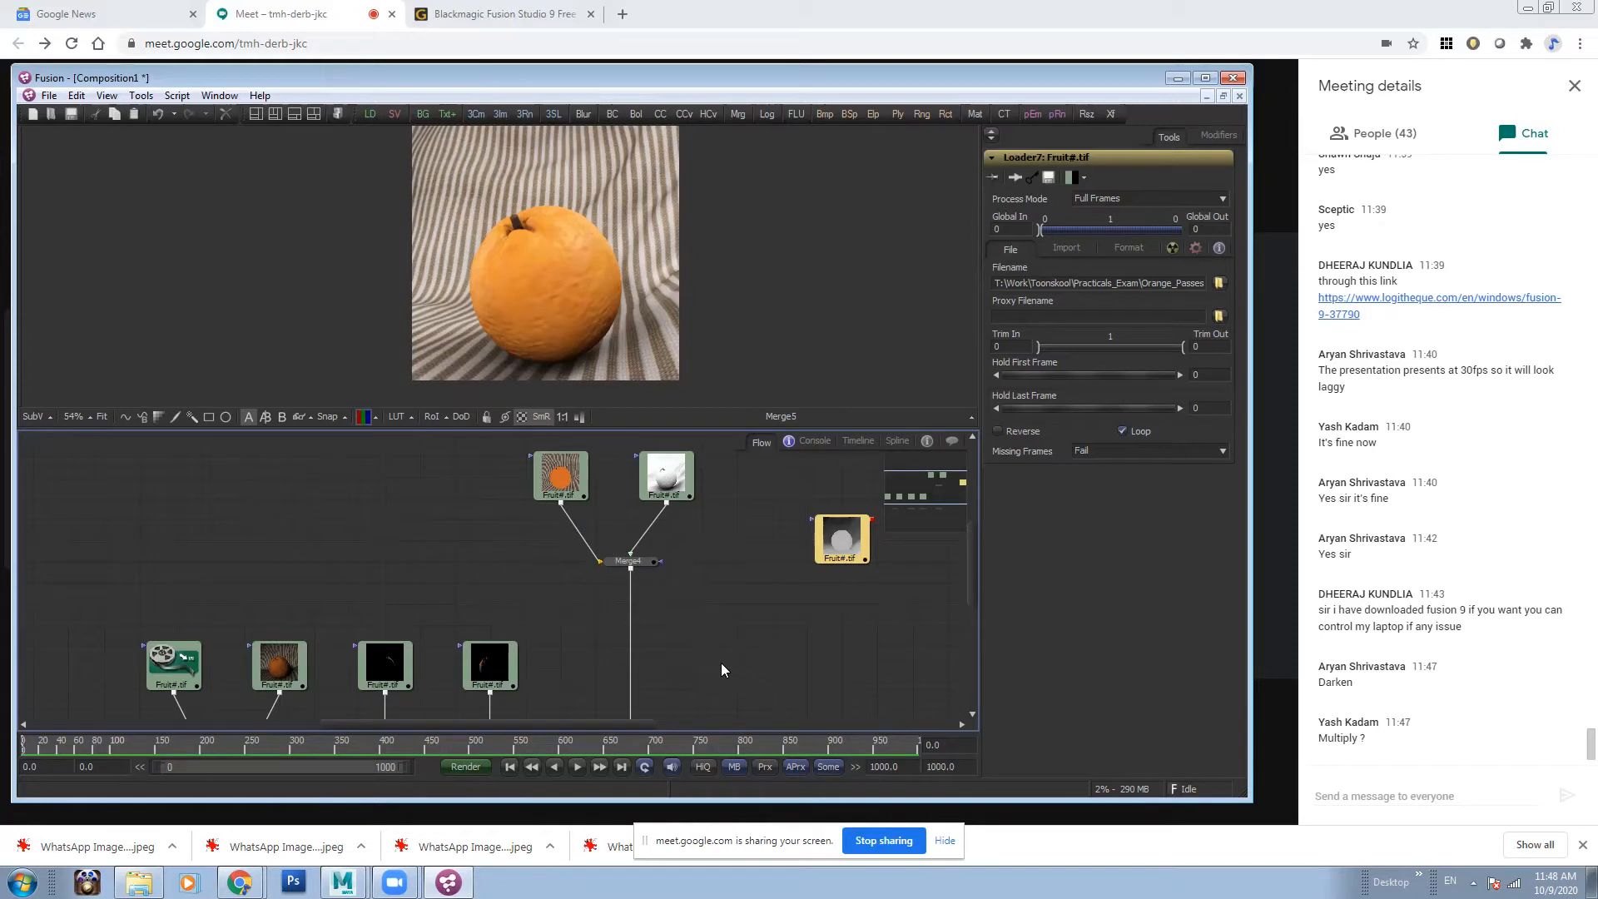
drag(721, 662, 743, 582)
drag(127, 527, 510, 499)
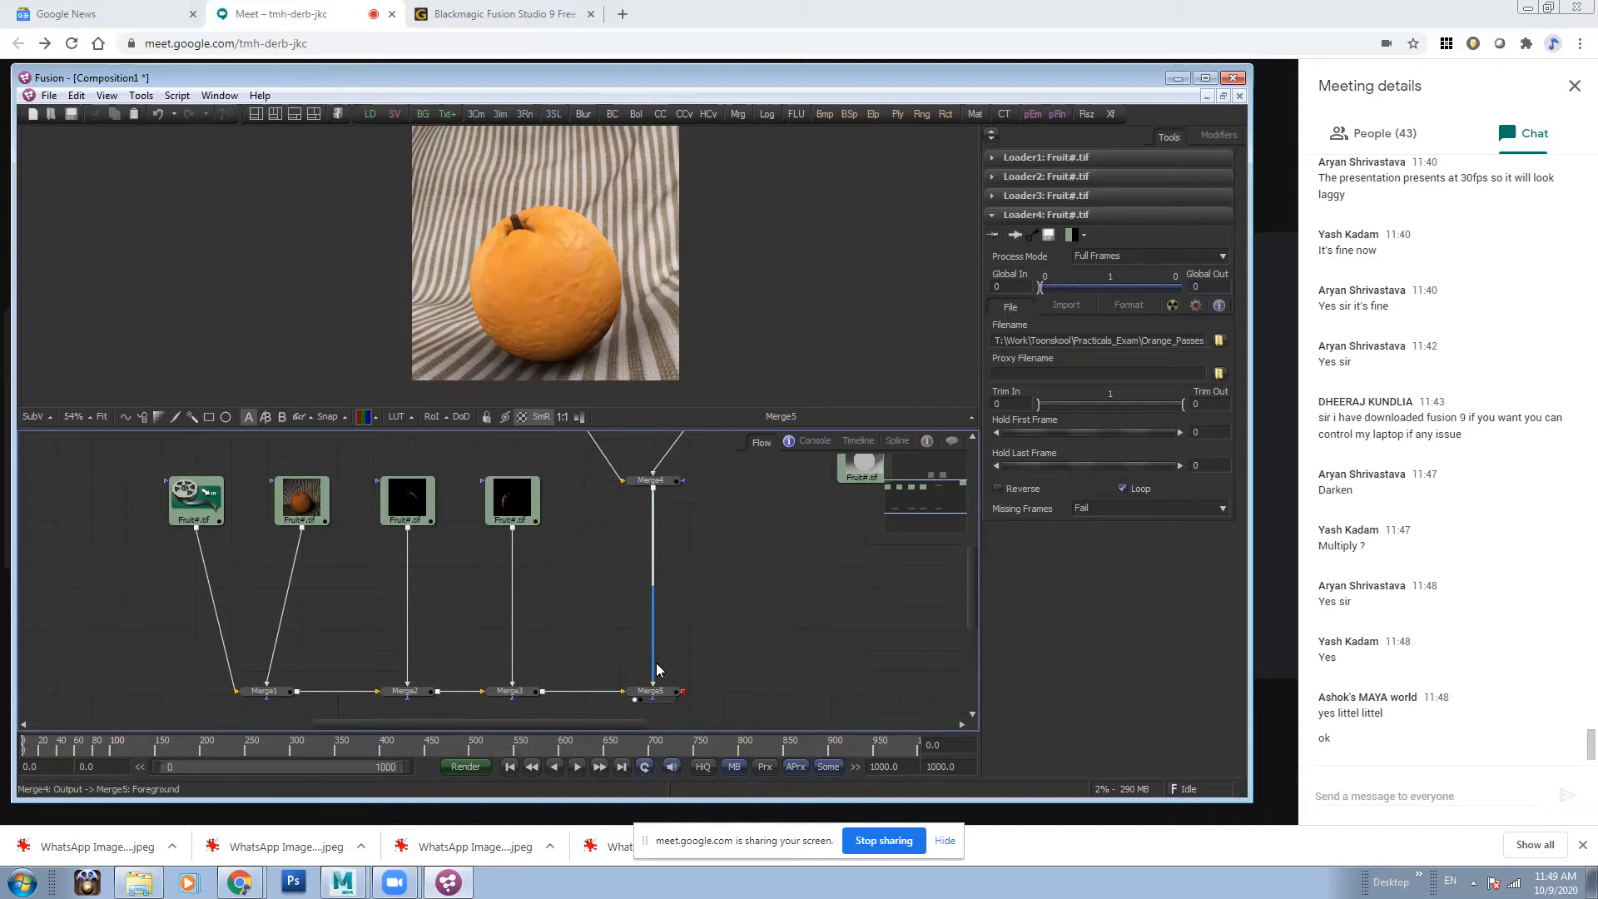
- Set both Blend and Gain of the Merge5 node to 0.5
click(664, 693)
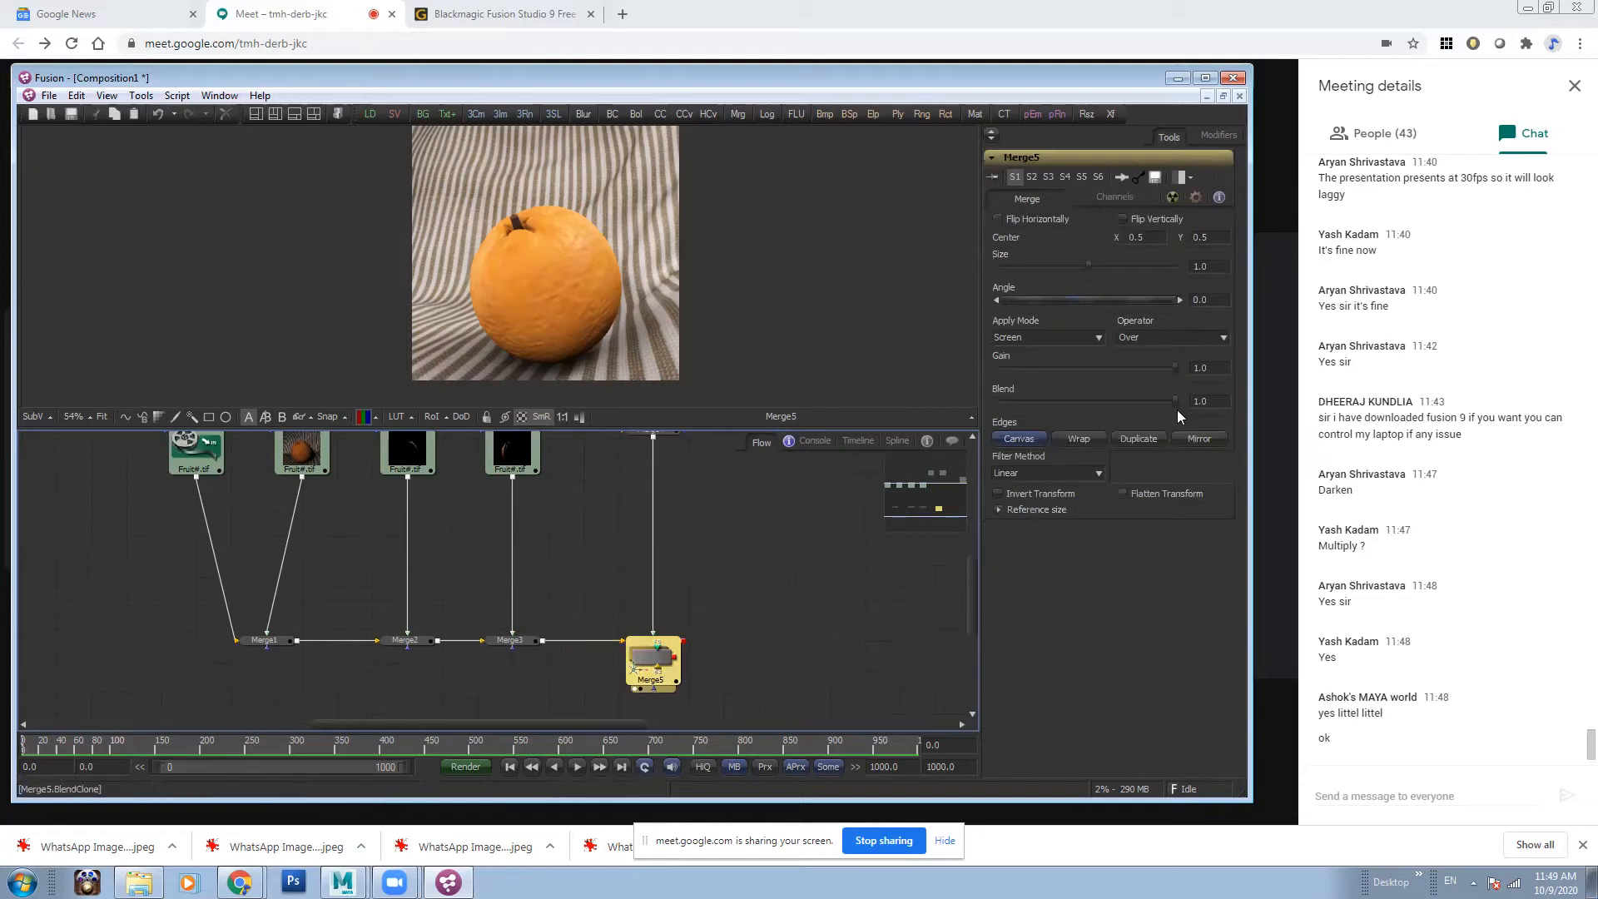
click(1201, 402)
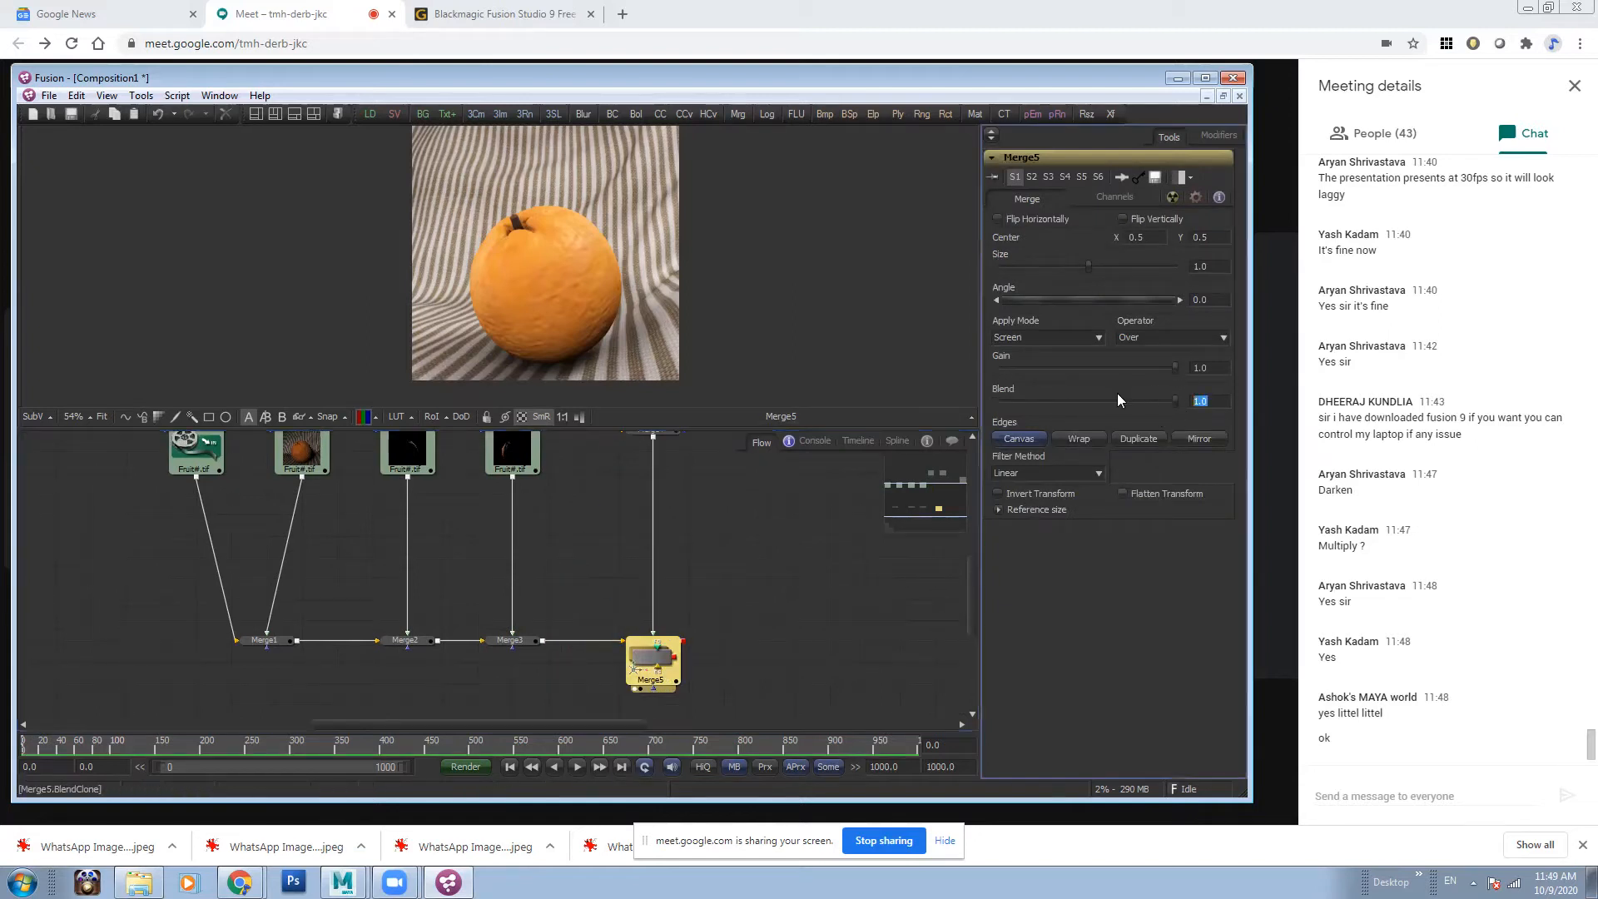
click(654, 650)
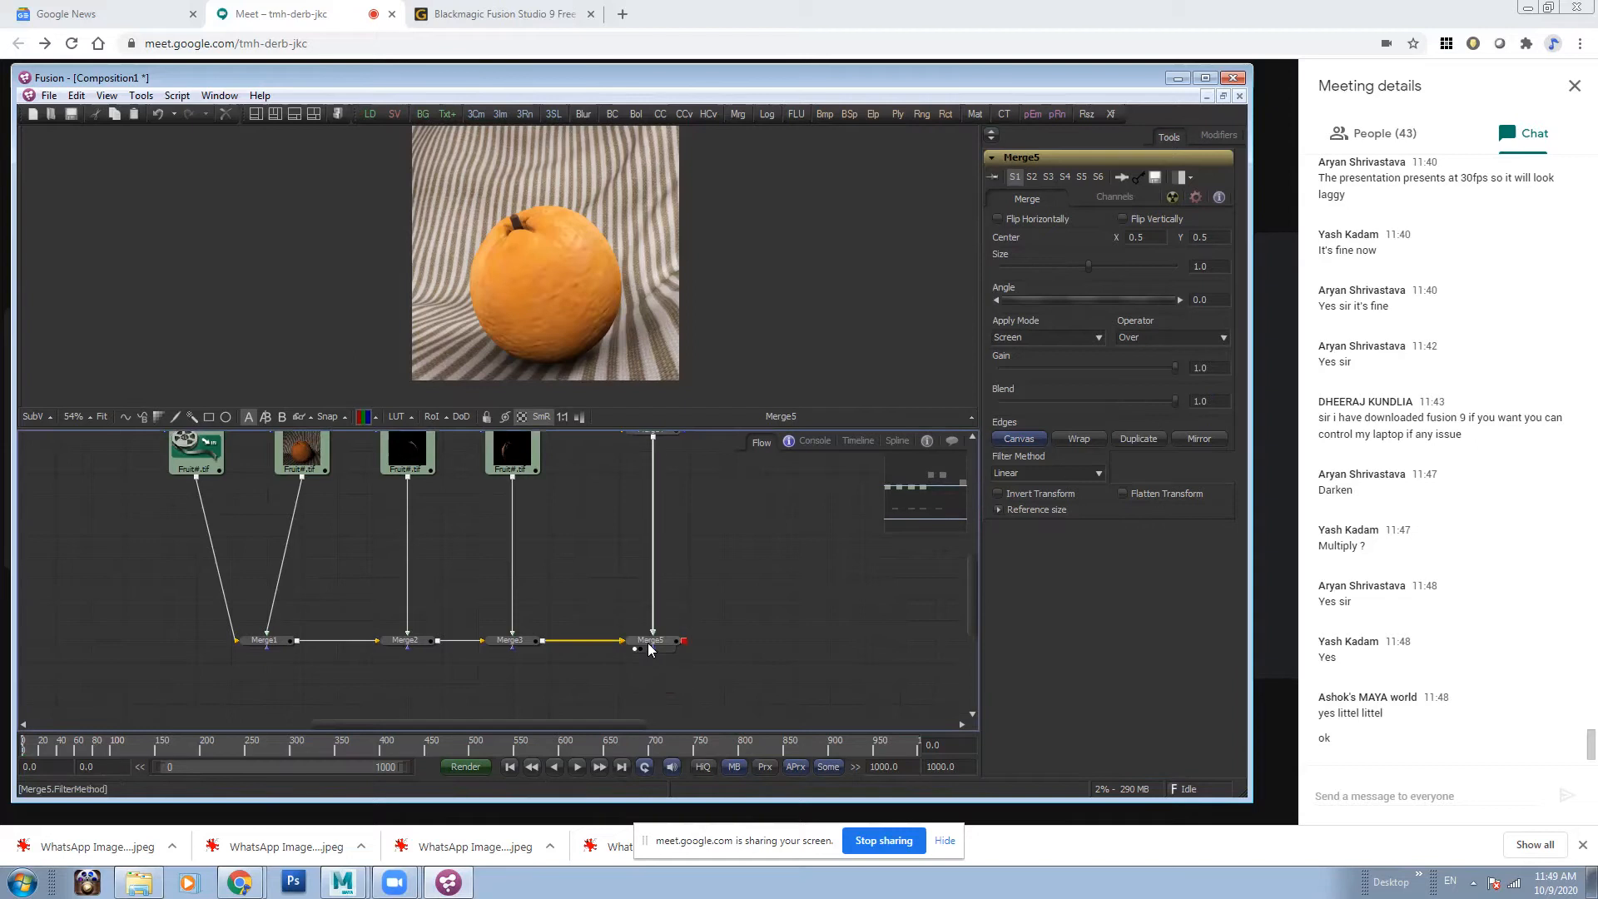
click(1201, 401)
text(0.5)
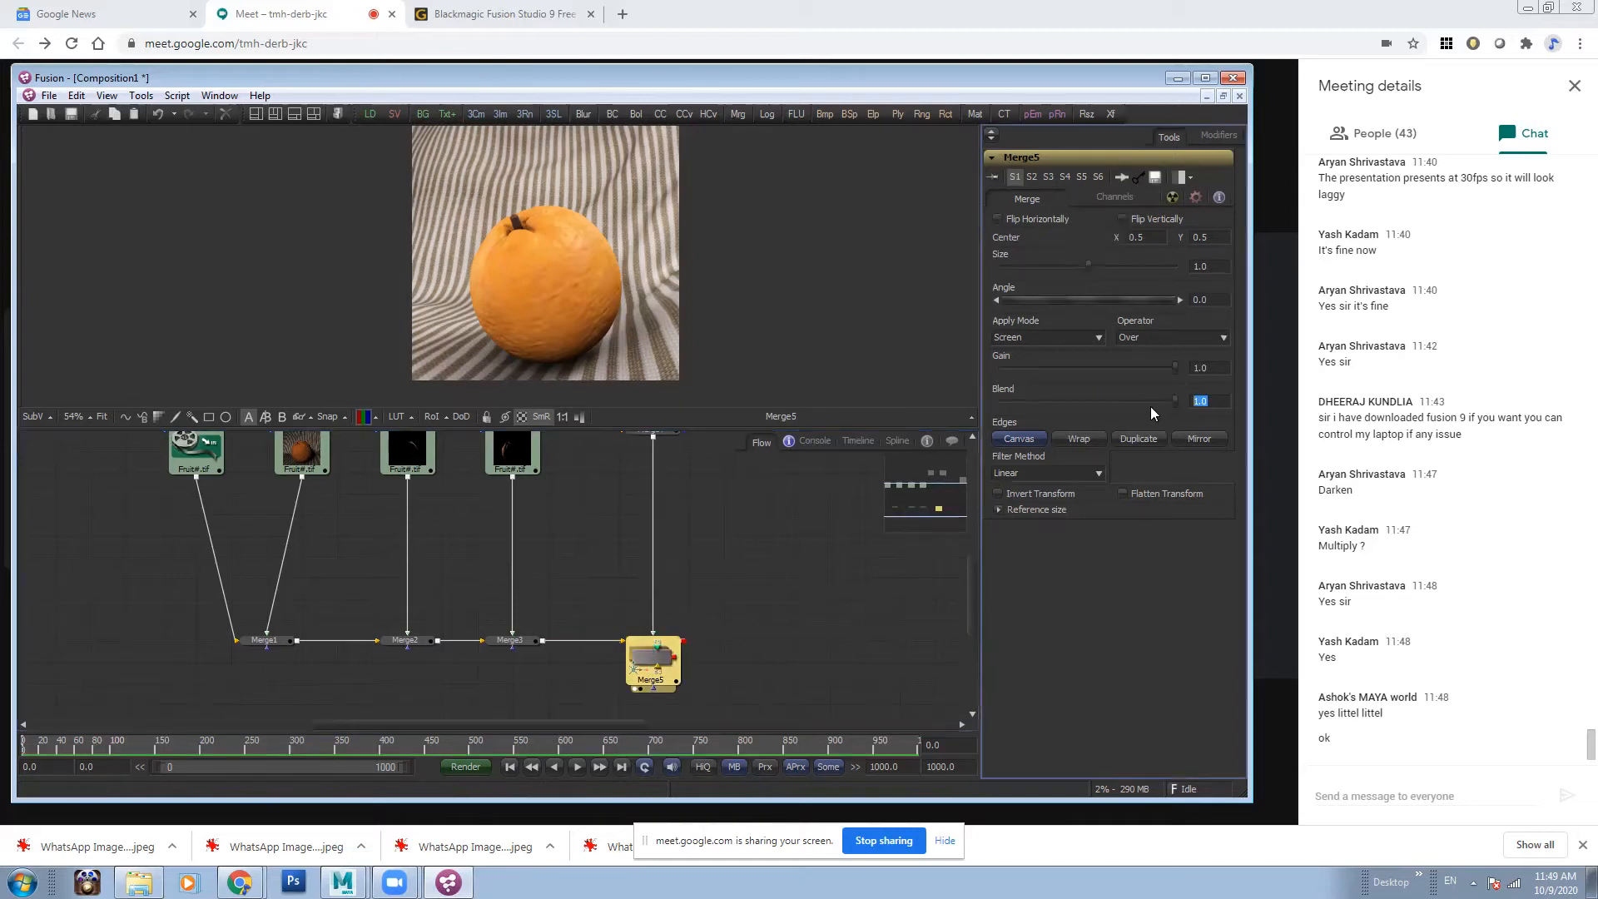
key(Return)
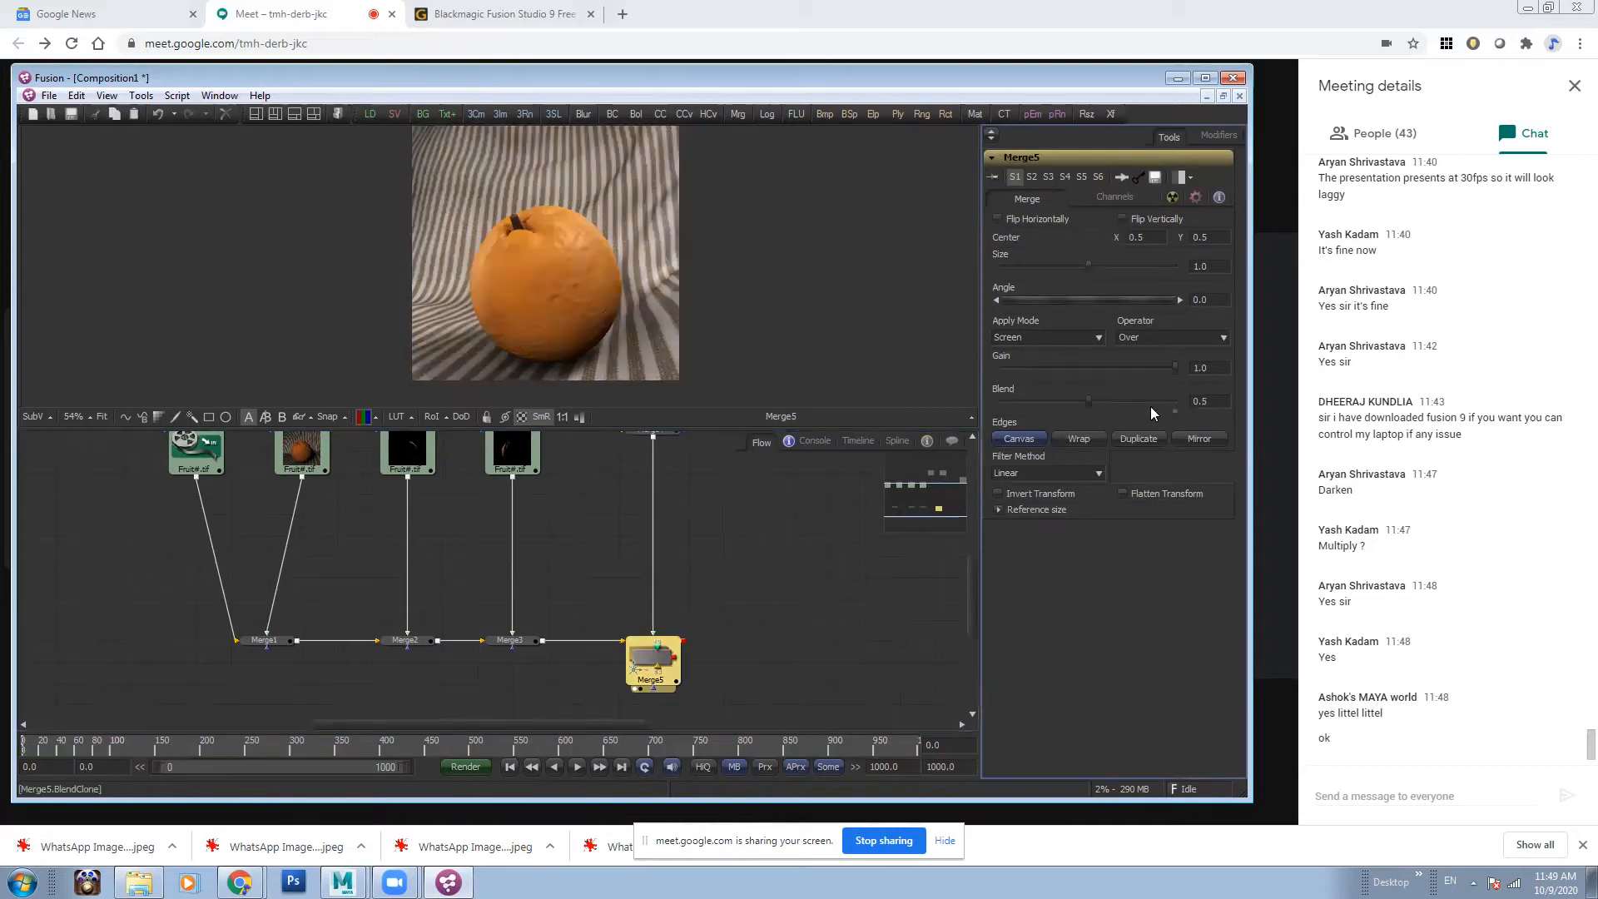
click(1185, 373)
text(0.5)
key(Tab)
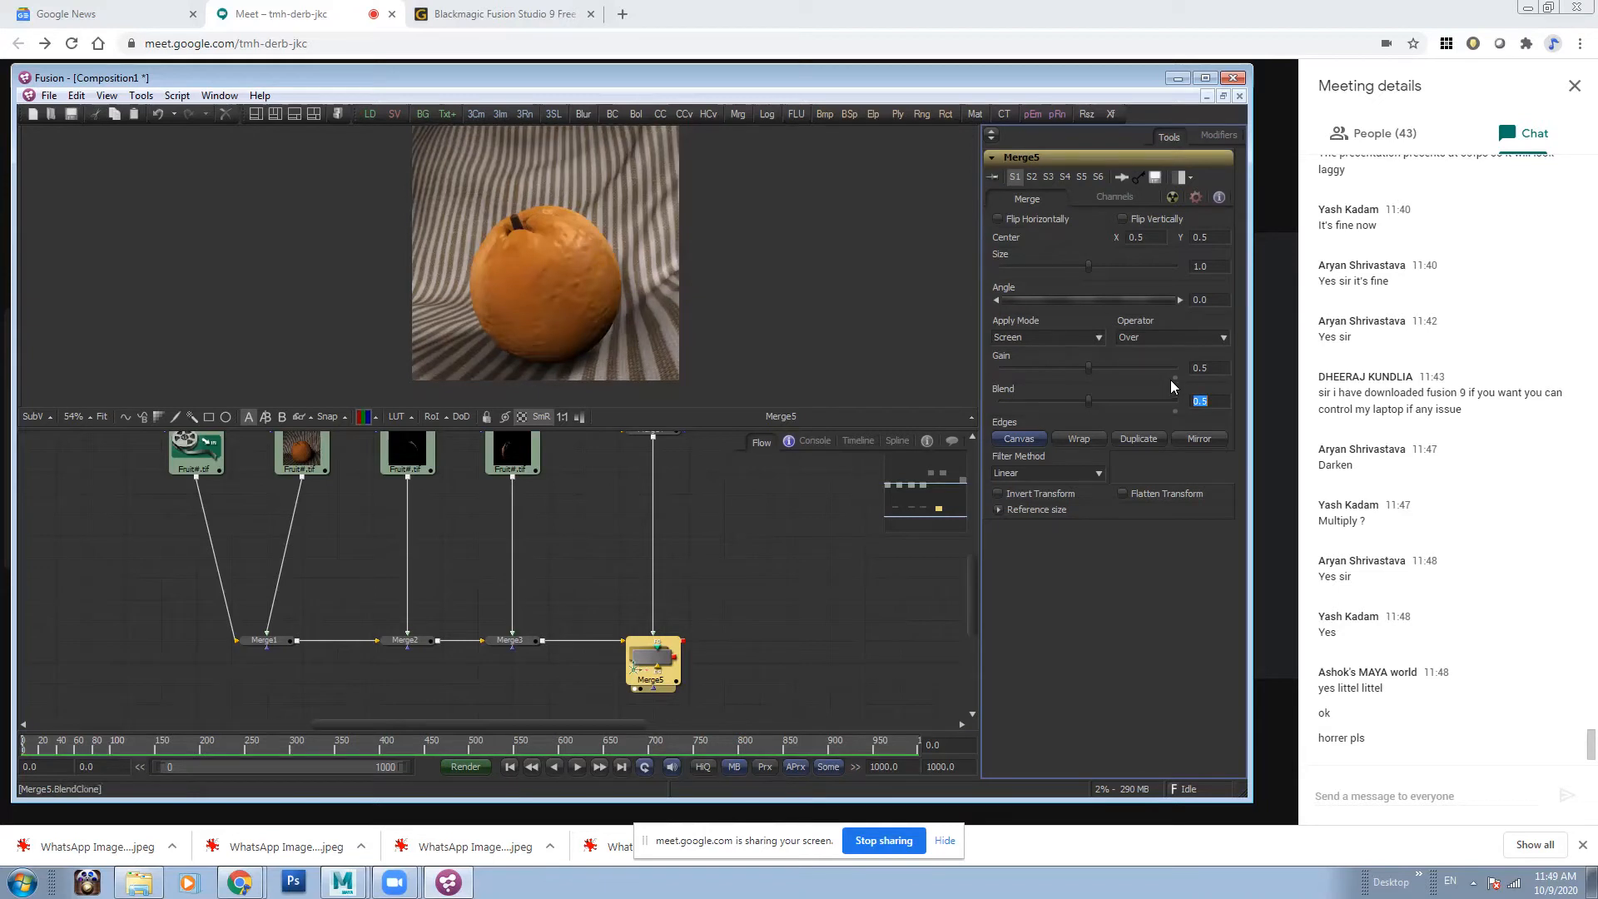
- Move the Merge1 node directly beneath the second loader so their connection runs straight
drag(689, 563, 705, 616)
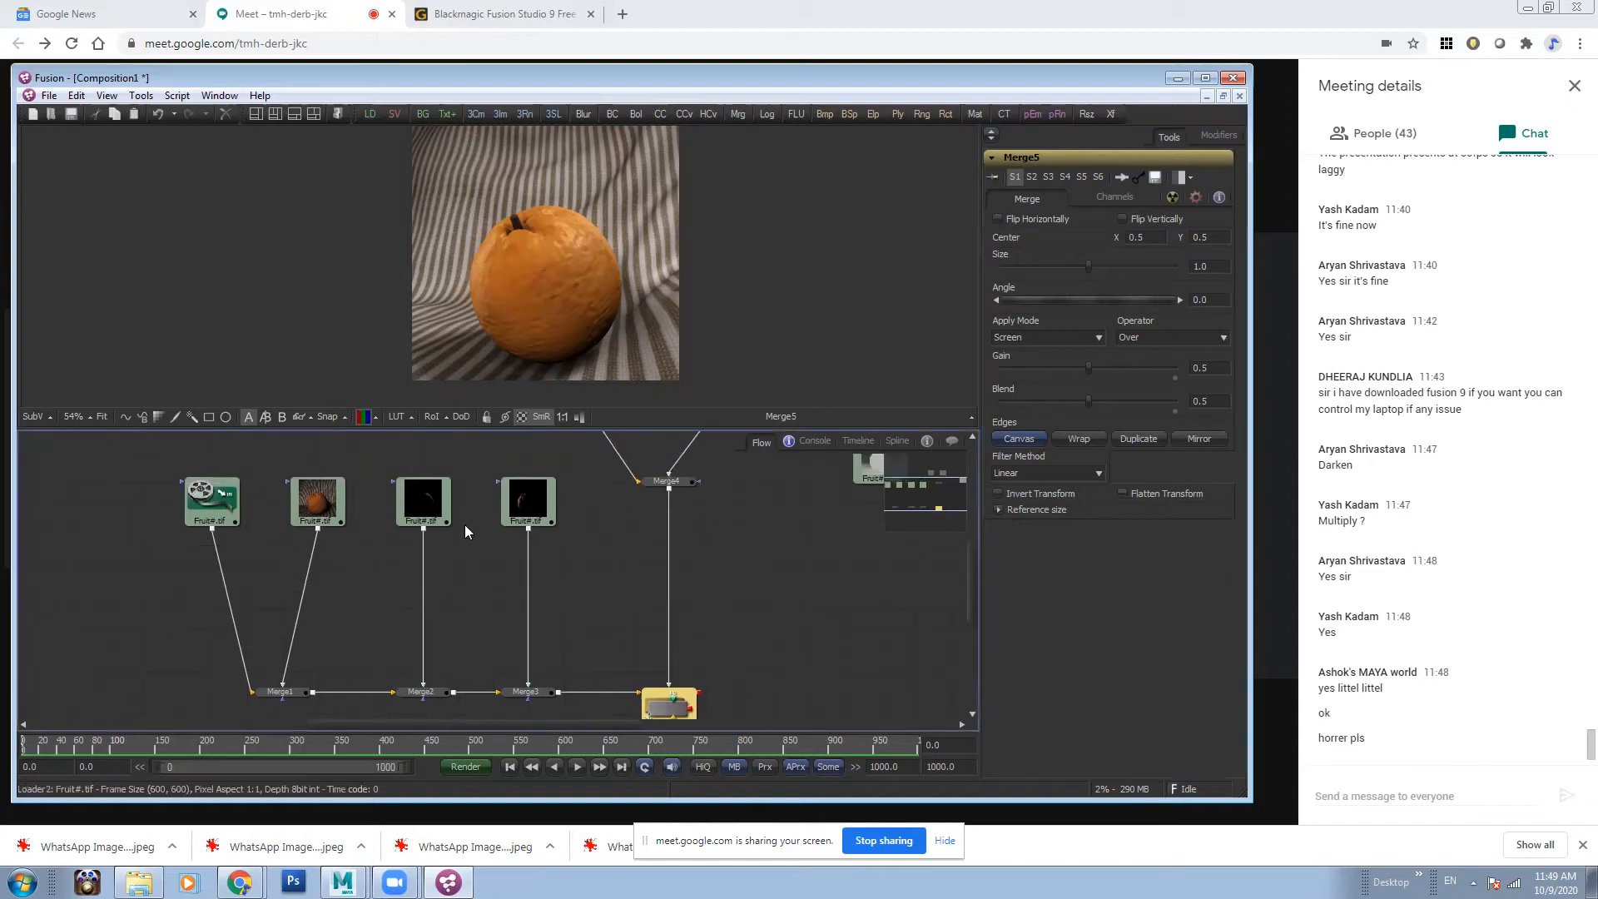
drag(301, 692, 336, 693)
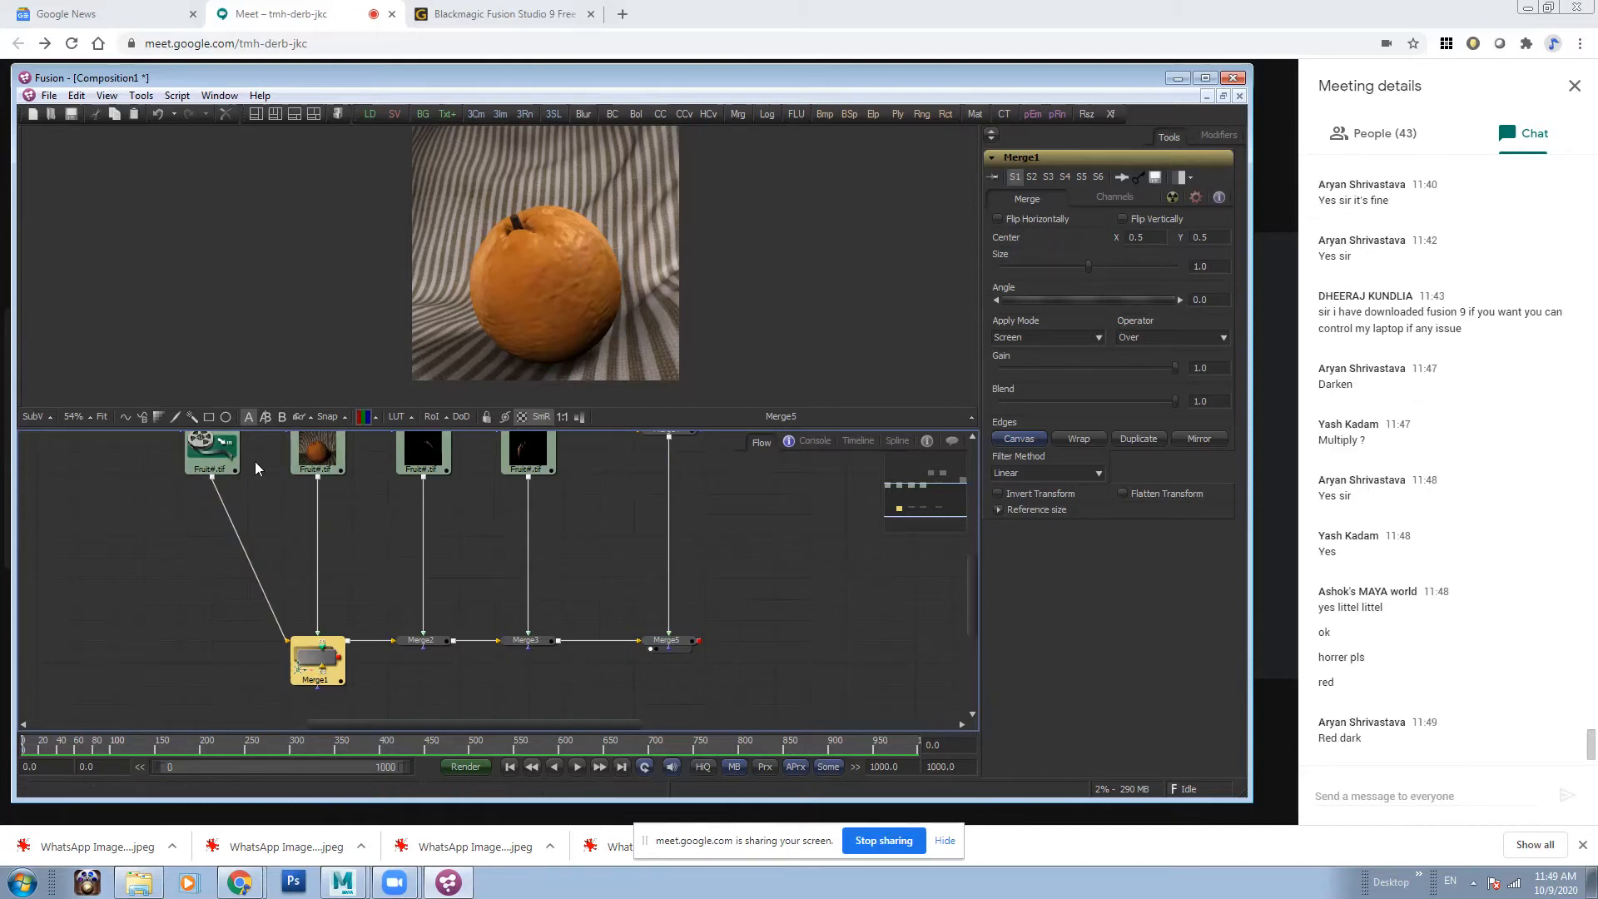
- Show the first loader's pass in the viewer and compare it with the Merge5 result
scroll(188, 494, up, 3)
drag(204, 497, 570, 260)
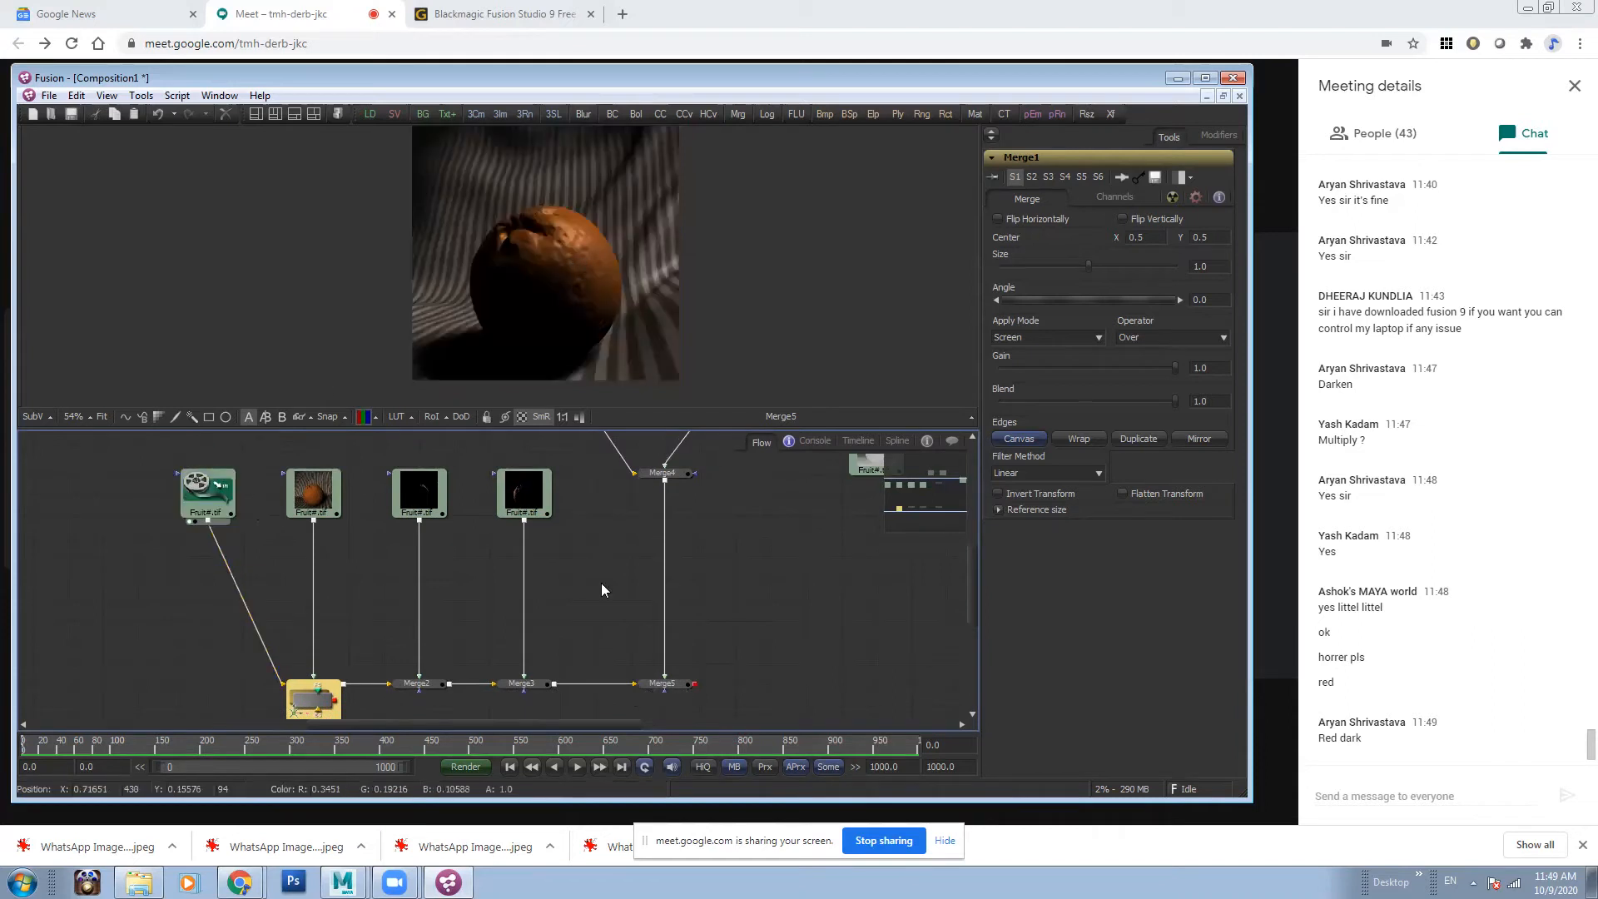
click(682, 684)
drag(683, 685, 608, 298)
- Copy the white shading pass loader and move the unconnected grey loader farther away to make room
drag(722, 516, 674, 574)
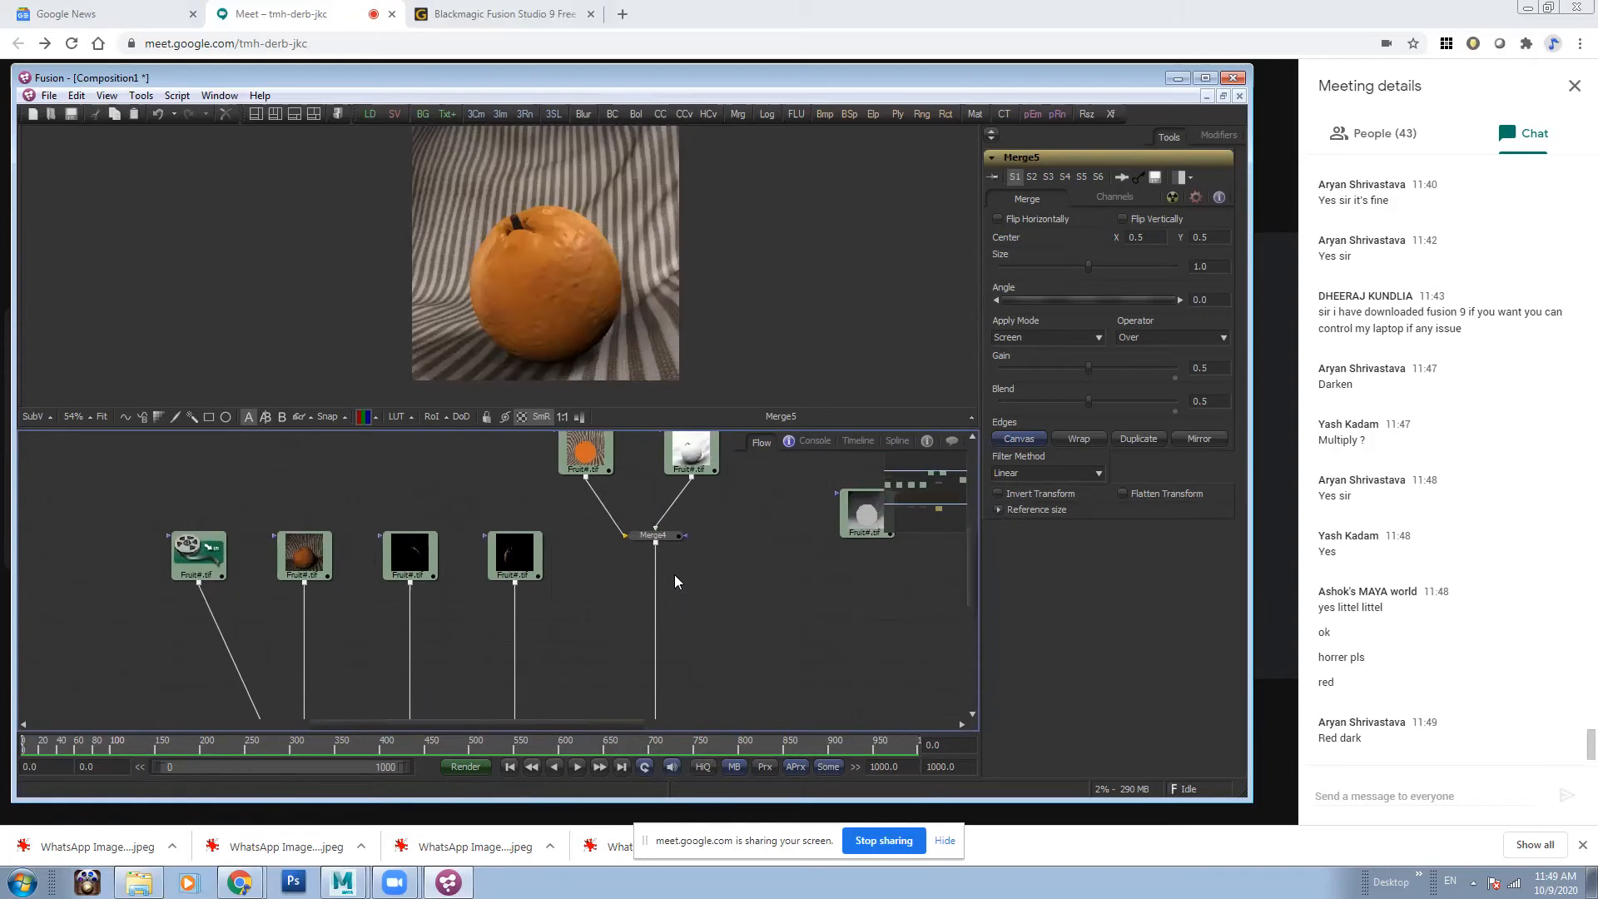
scroll(670, 583, down, 2)
scroll(665, 595, down, 1)
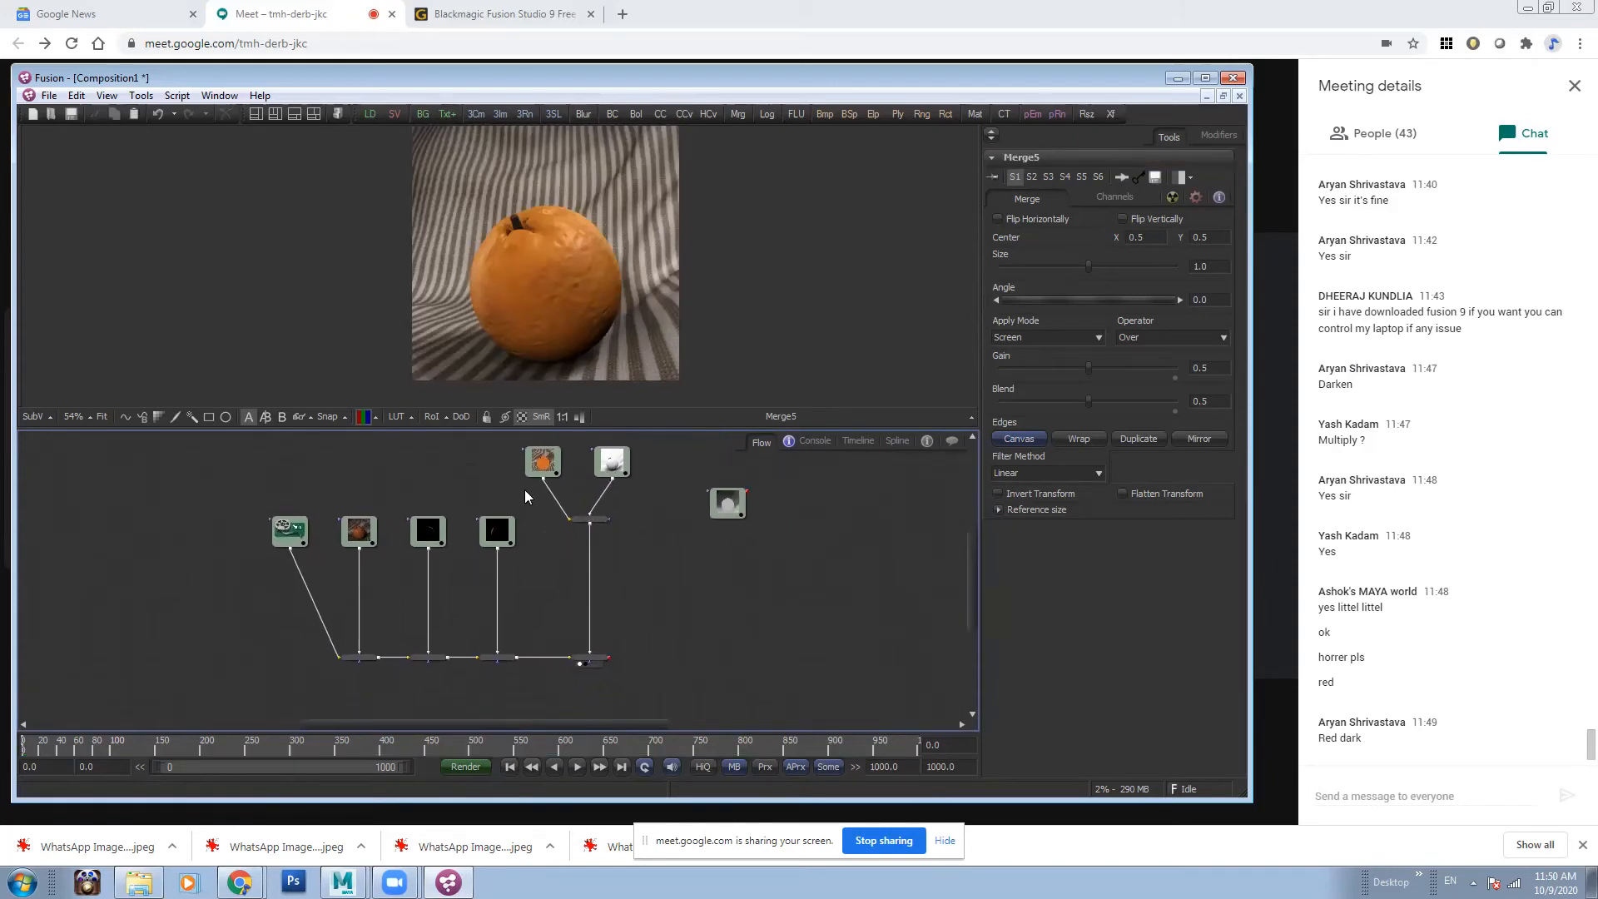
drag(560, 449, 608, 657)
click(620, 468)
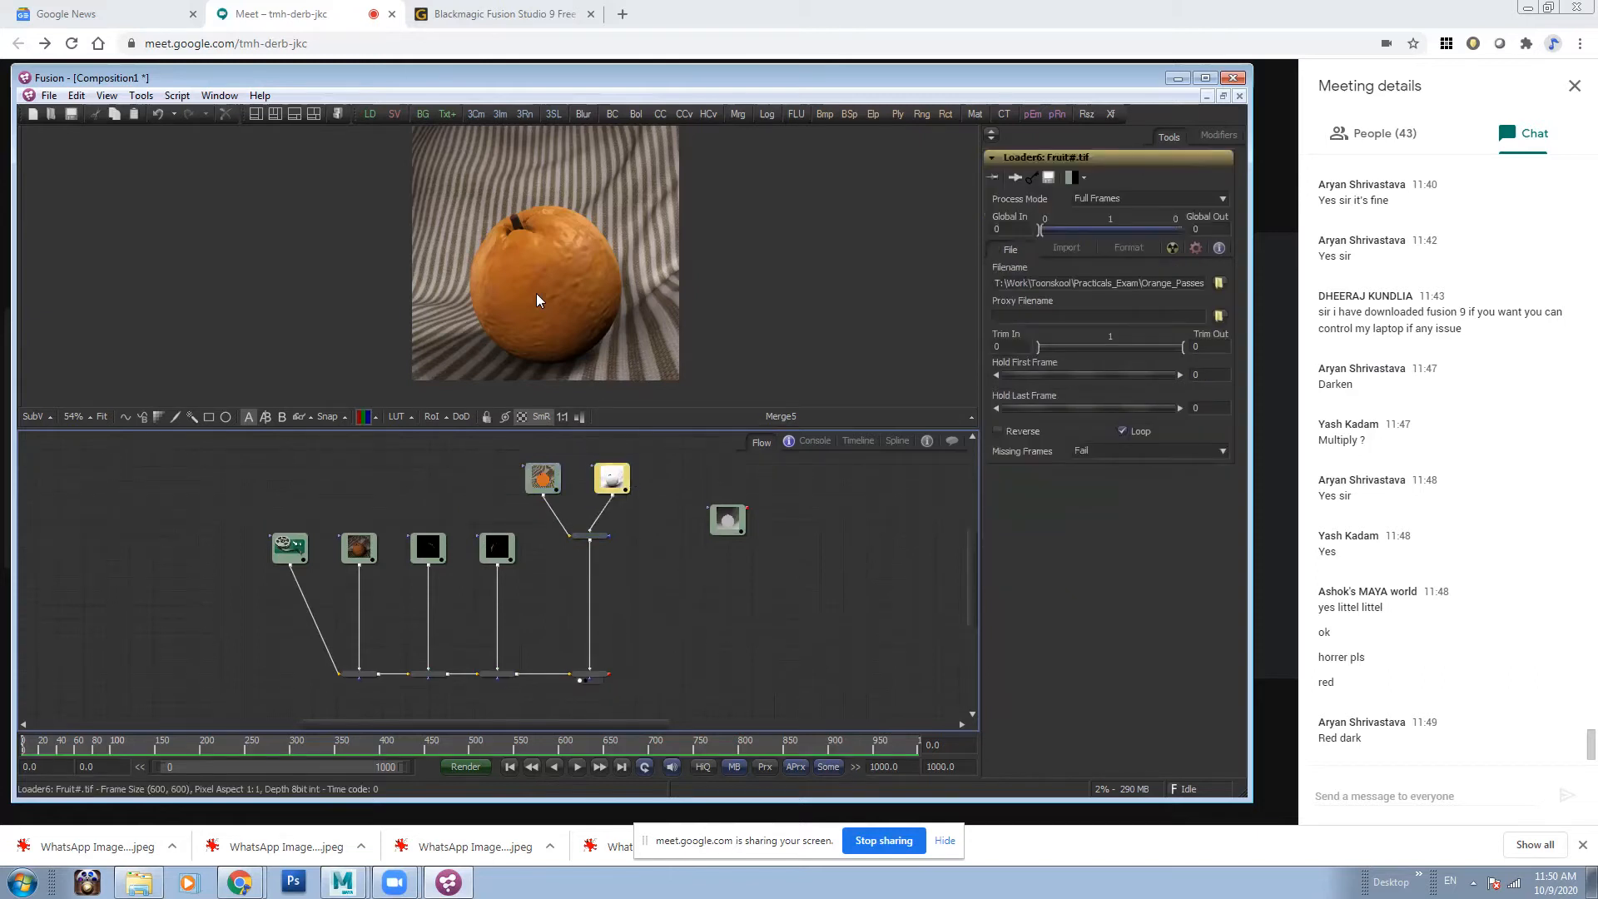
scroll(536, 293, up, 1)
drag(724, 524, 793, 497)
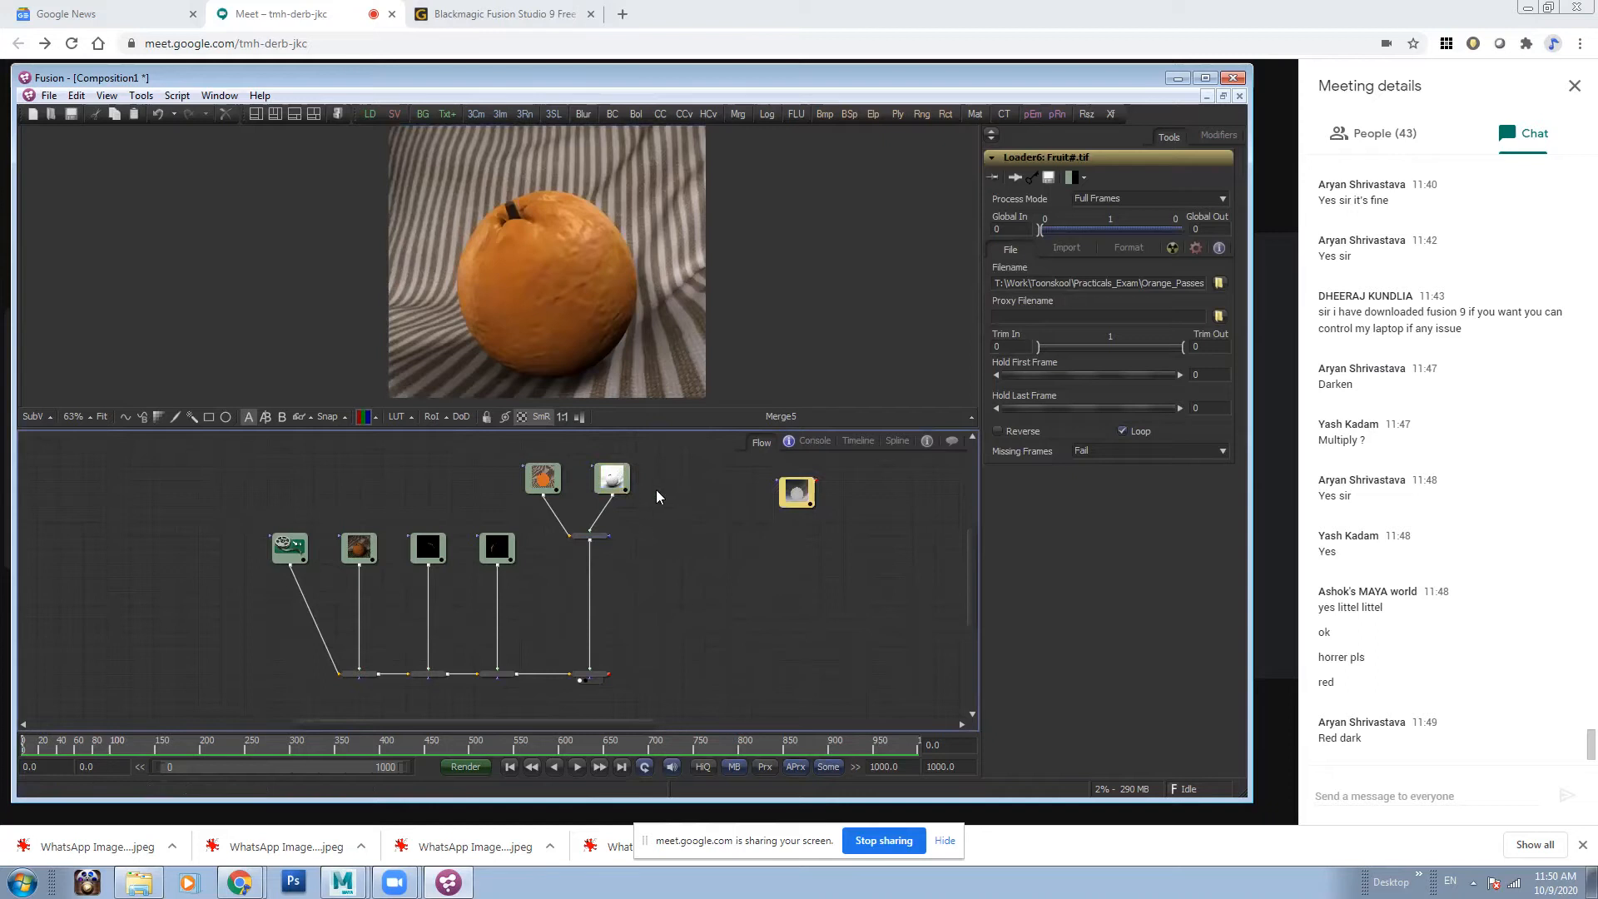
- Paste a copy of the white pass loader beside the original and merge it over the Merge5 output, showing the result in the viewer
key(ctrl+v)
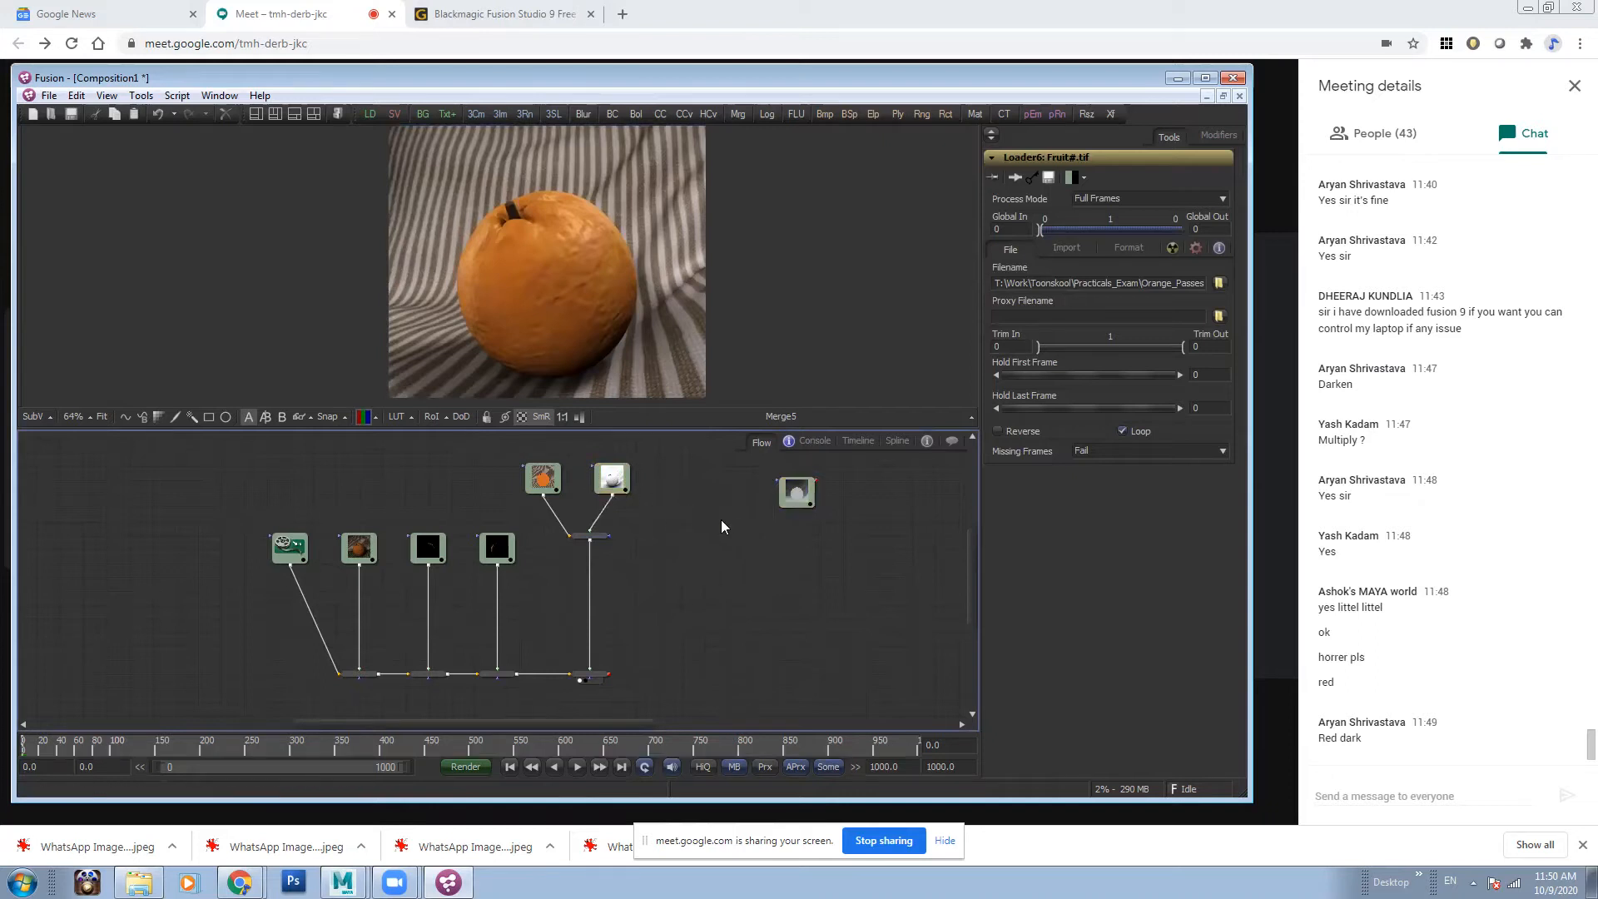
drag(698, 514, 620, 381)
click(651, 474)
click(714, 471)
drag(699, 487, 589, 241)
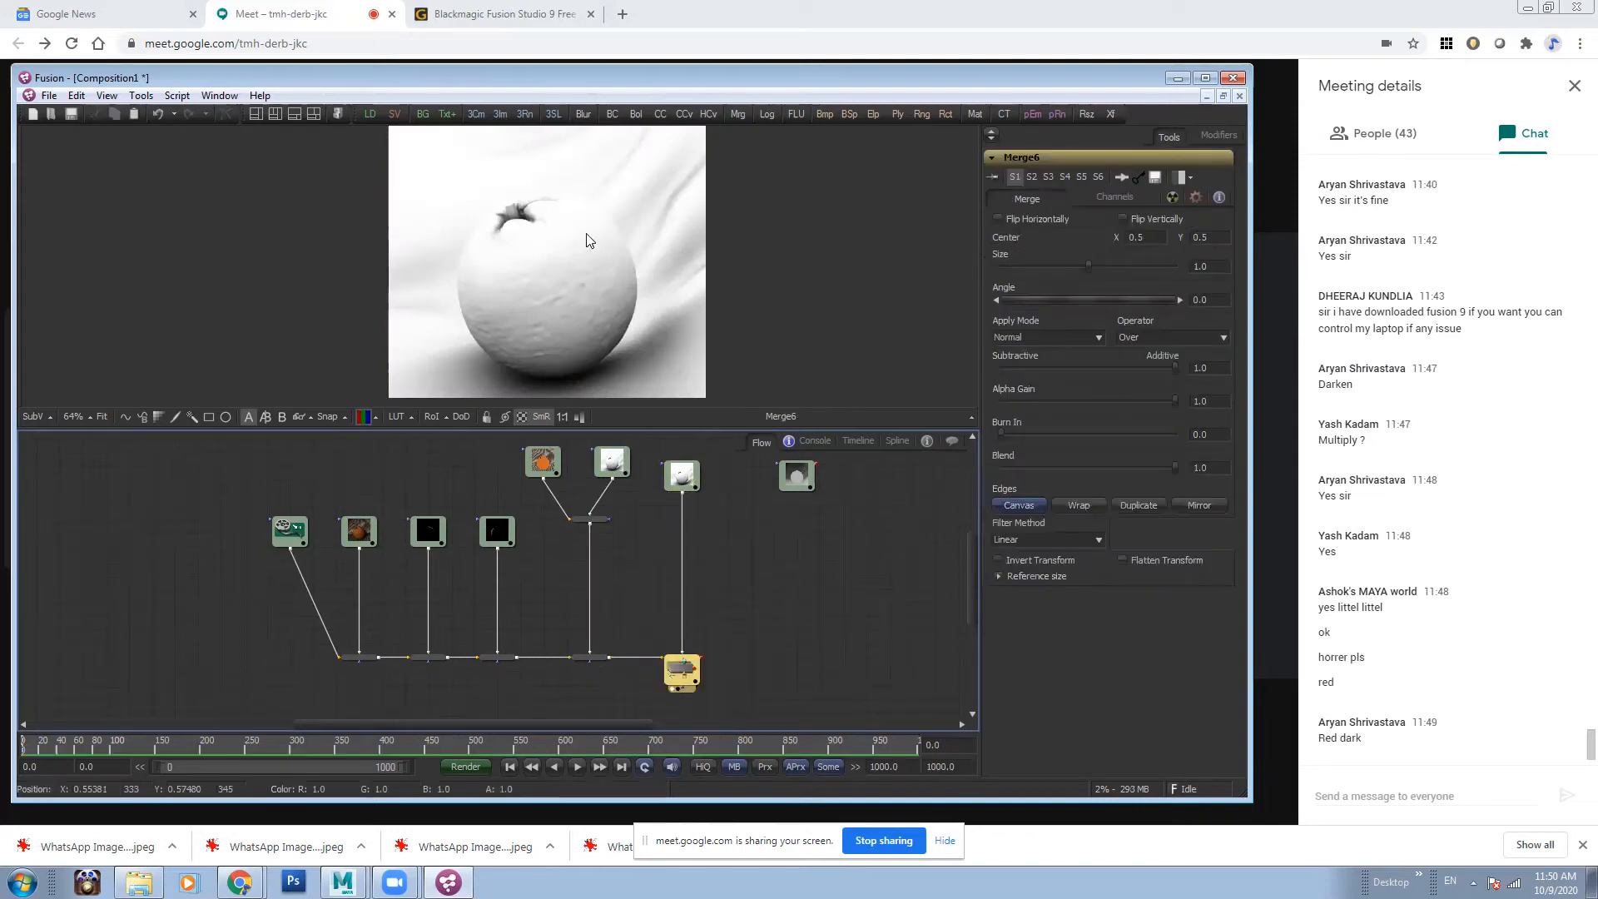
- Set the Merge6 node's apply mode to Multiply and its Blend to 0.5
click(1067, 336)
click(1026, 386)
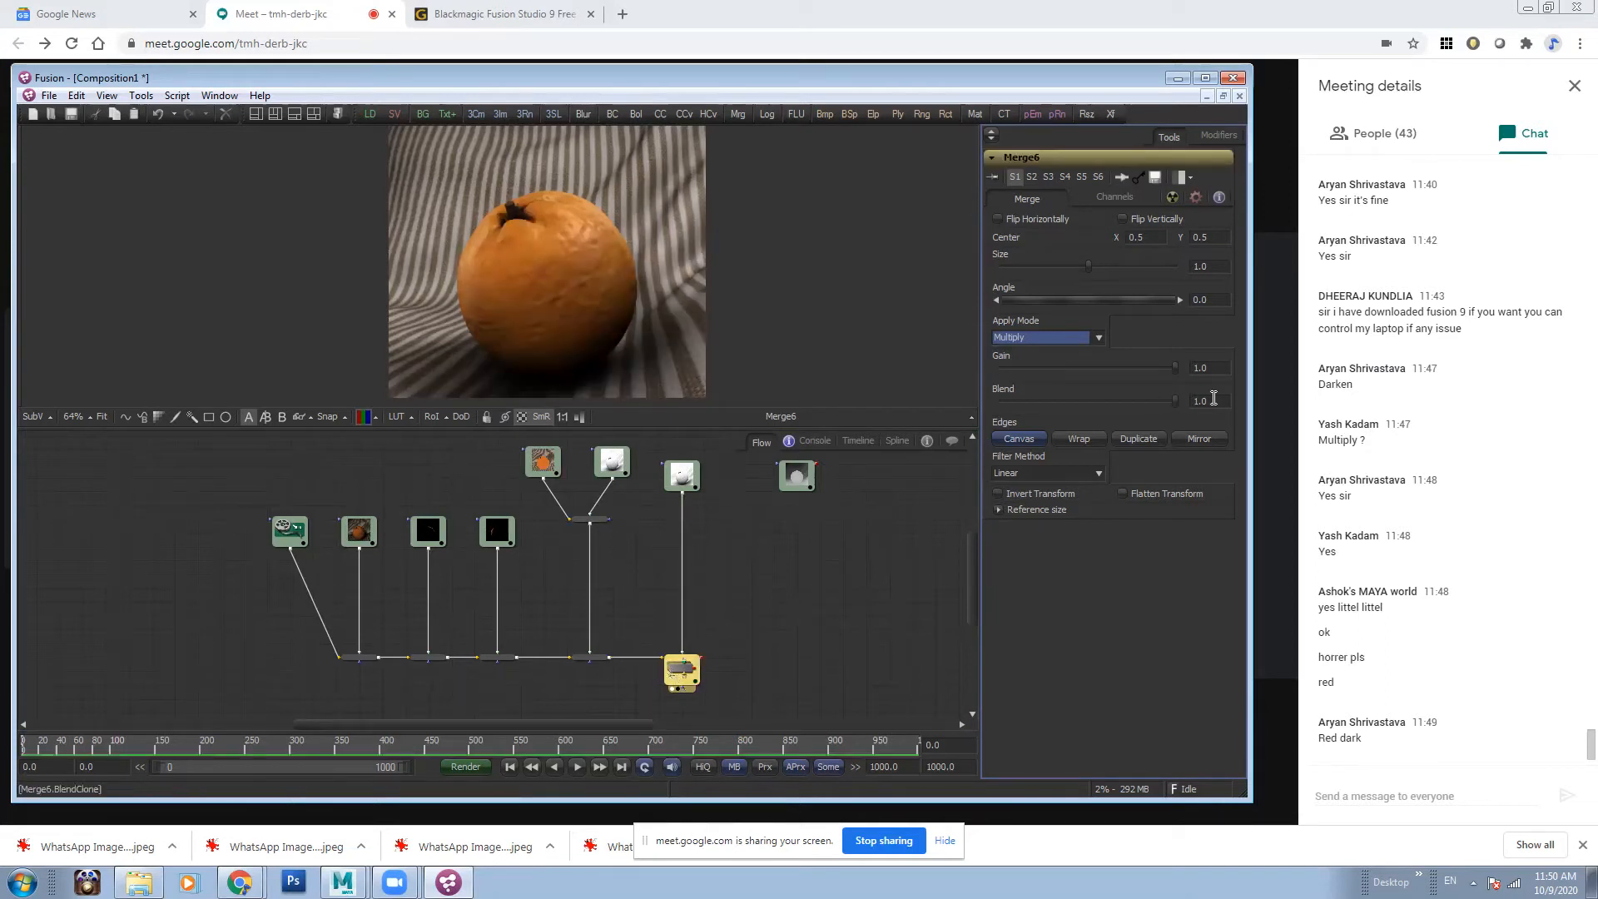
drag(1172, 390, 1136, 393)
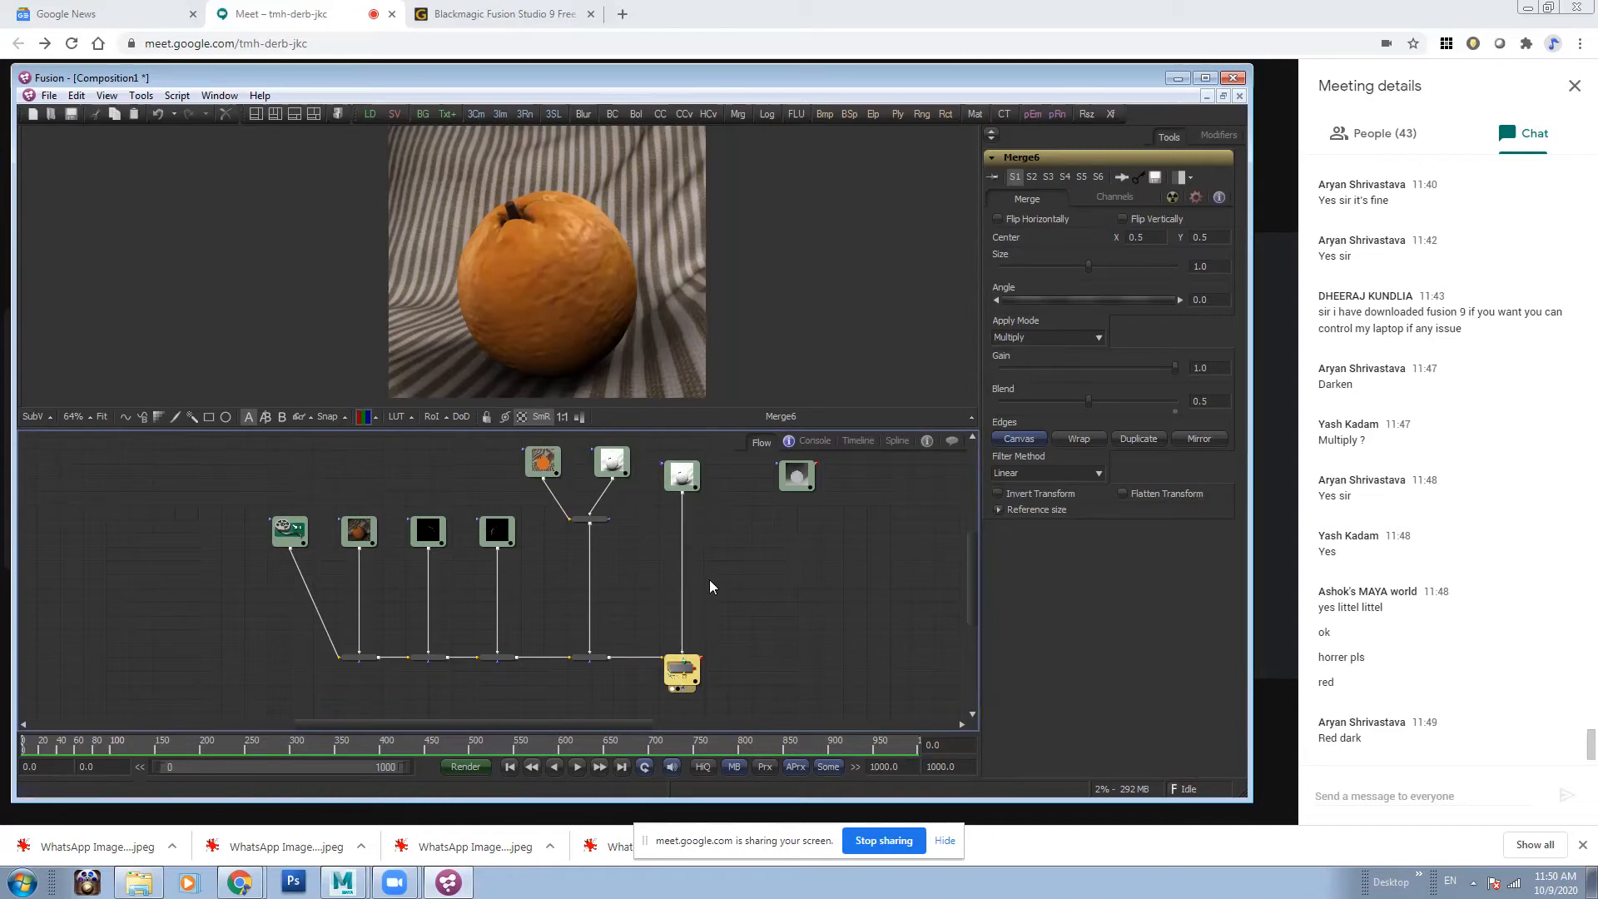
- Insert a Color Corrector between the first loader and Merge1, placed beneath the loader
click(285, 530)
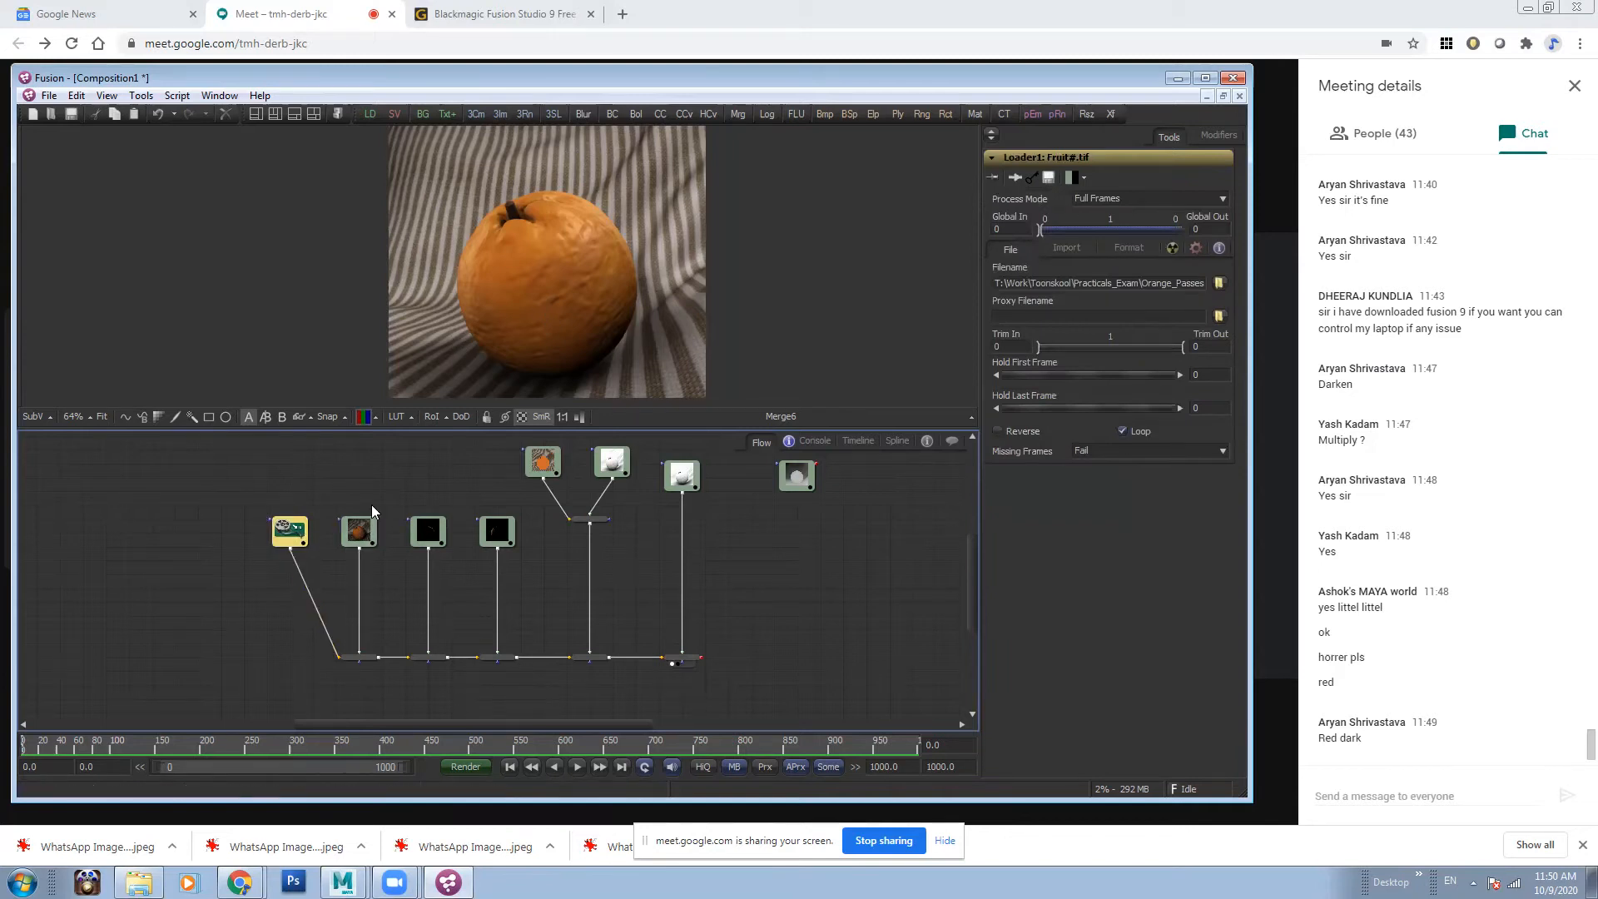
click(274, 461)
scroll(293, 549, up, 3)
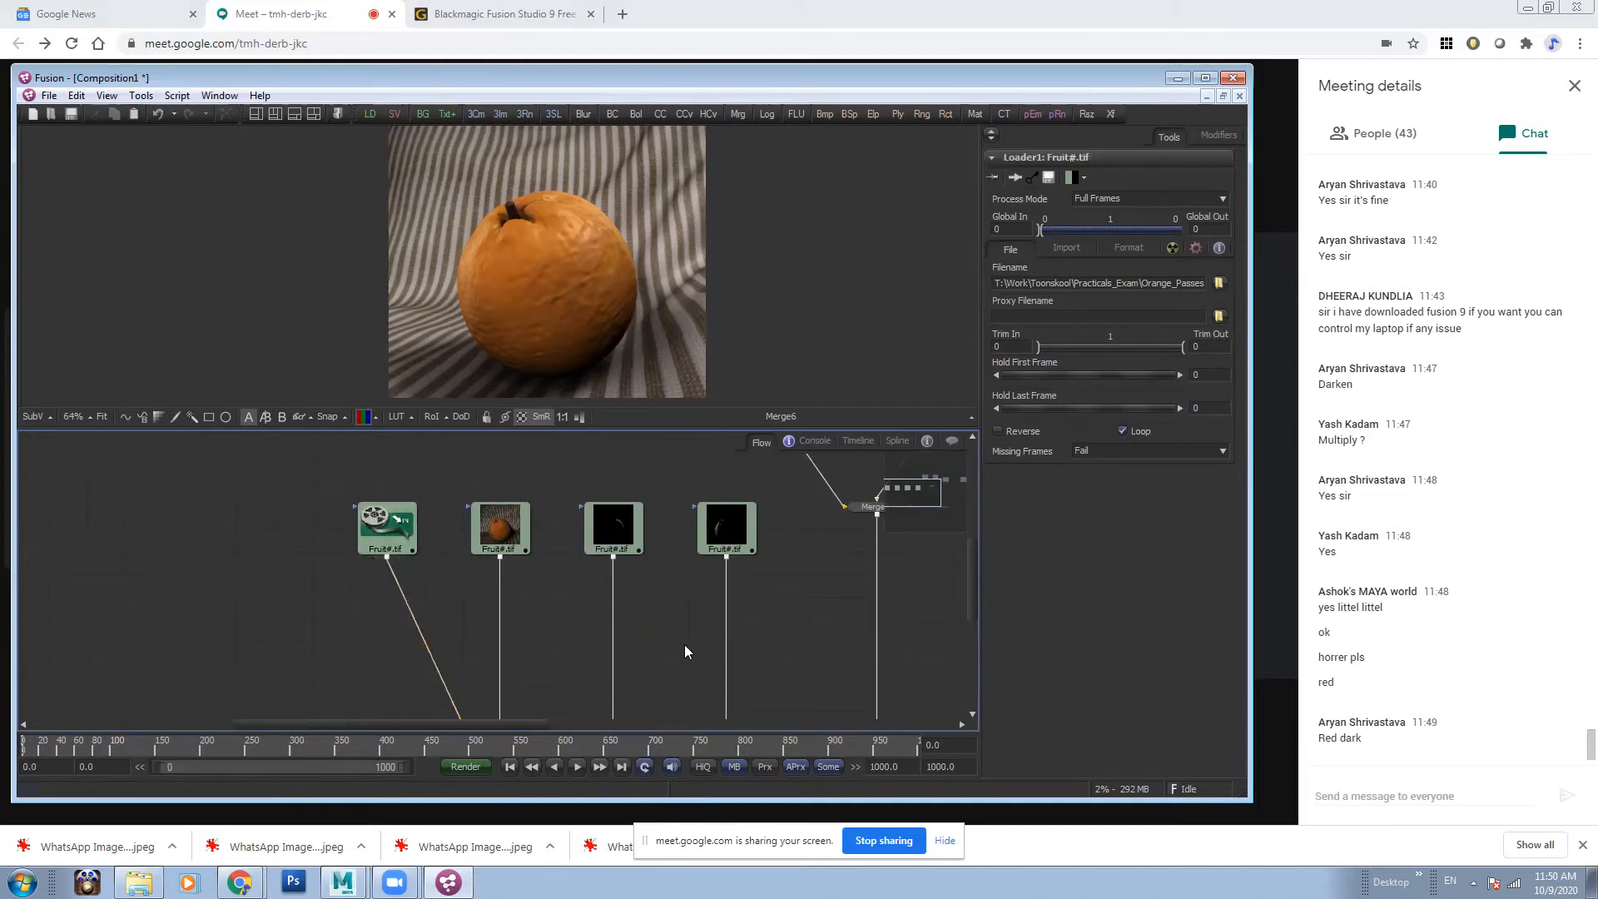
scroll(367, 559, down, 1)
click(366, 536)
drag(616, 617, 522, 561)
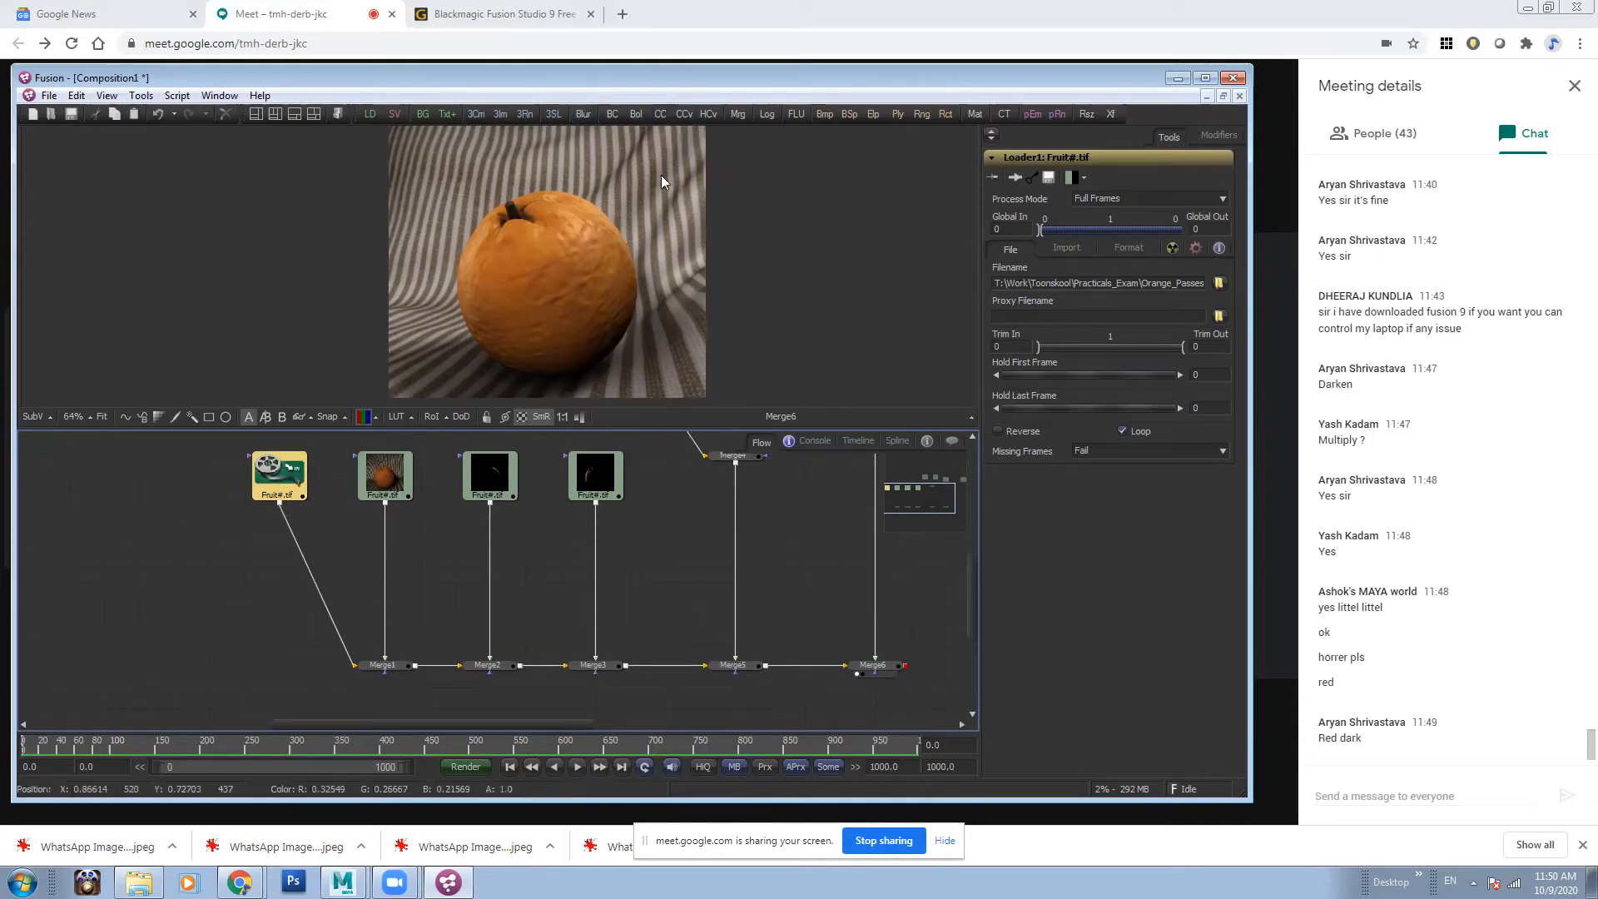
click(281, 490)
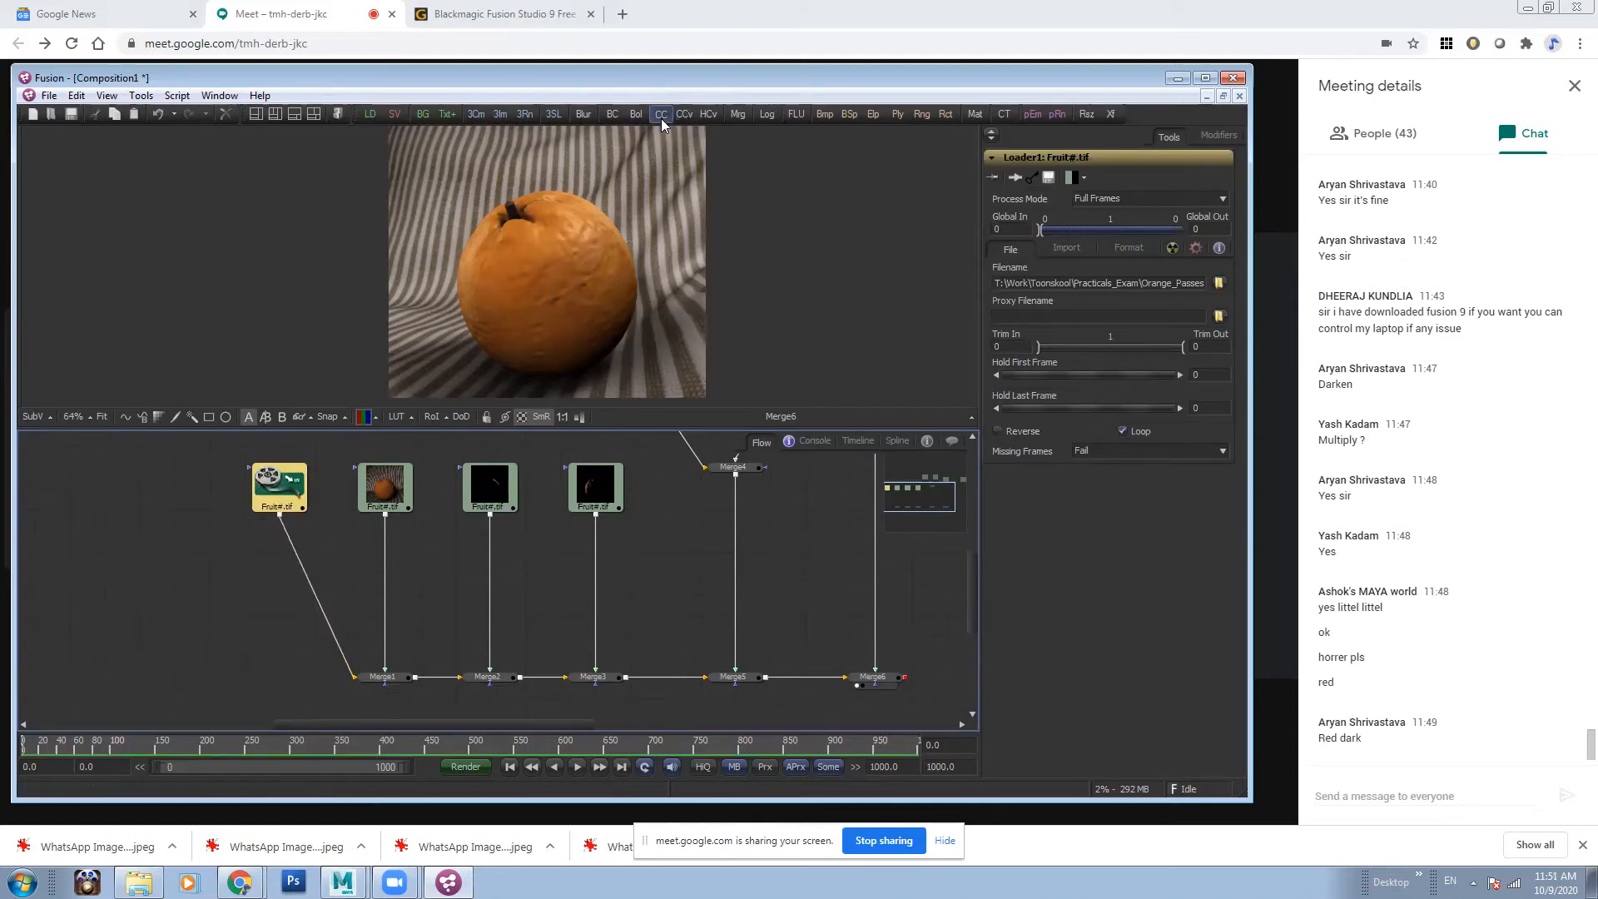
click(661, 118)
drag(270, 542, 272, 588)
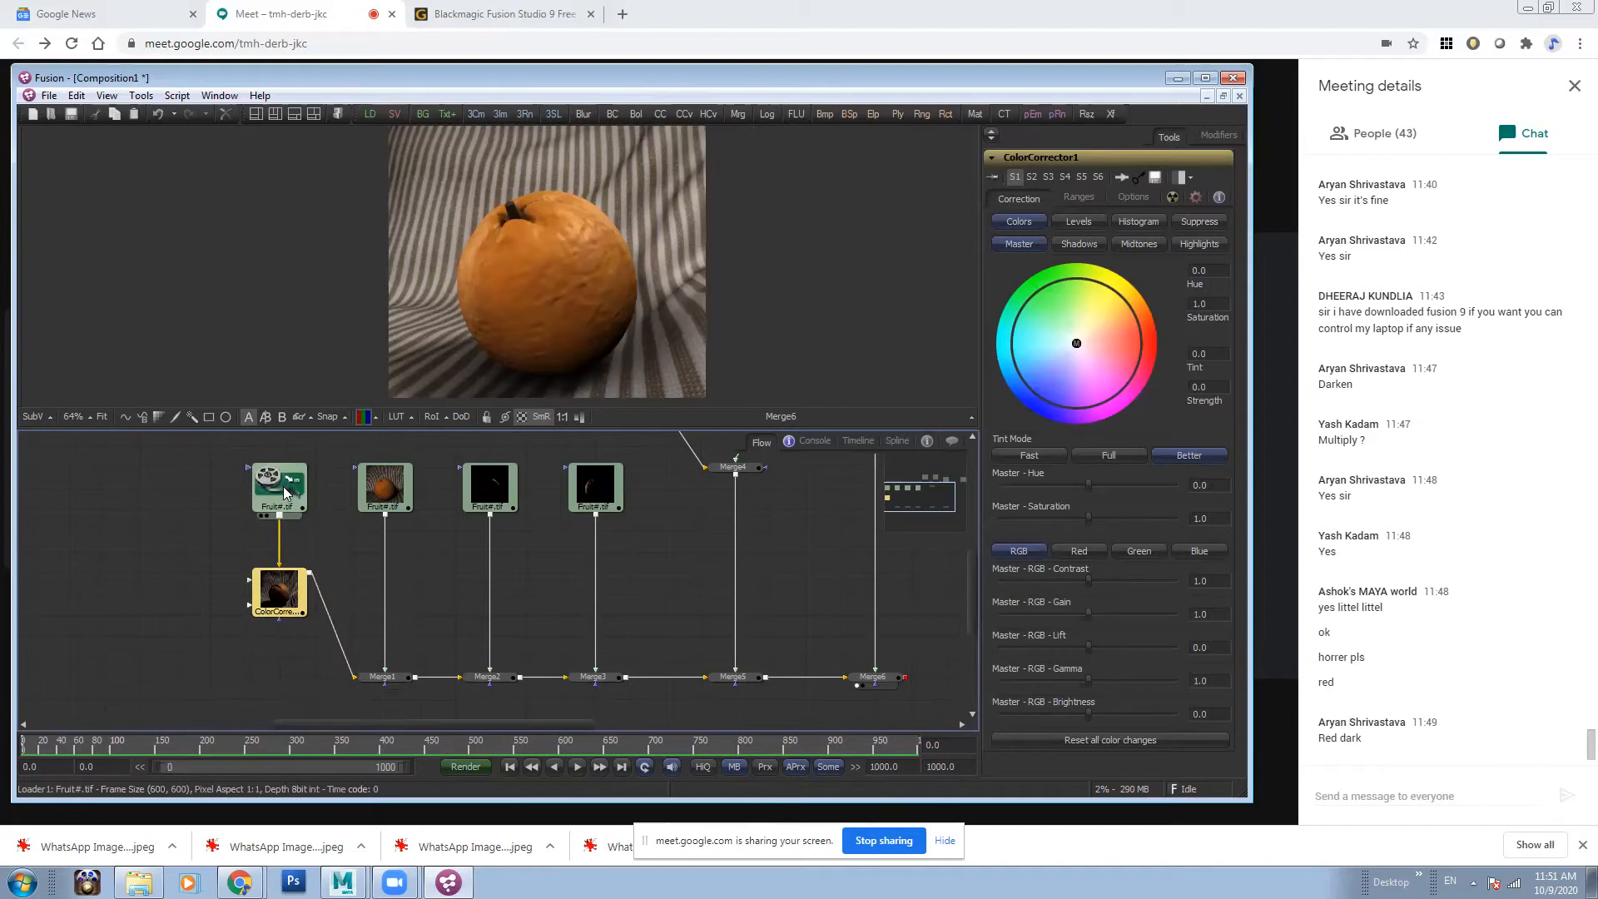
- View the first loader, its Color Corrector and the final Merge6 output in the viewer
drag(283, 492, 435, 259)
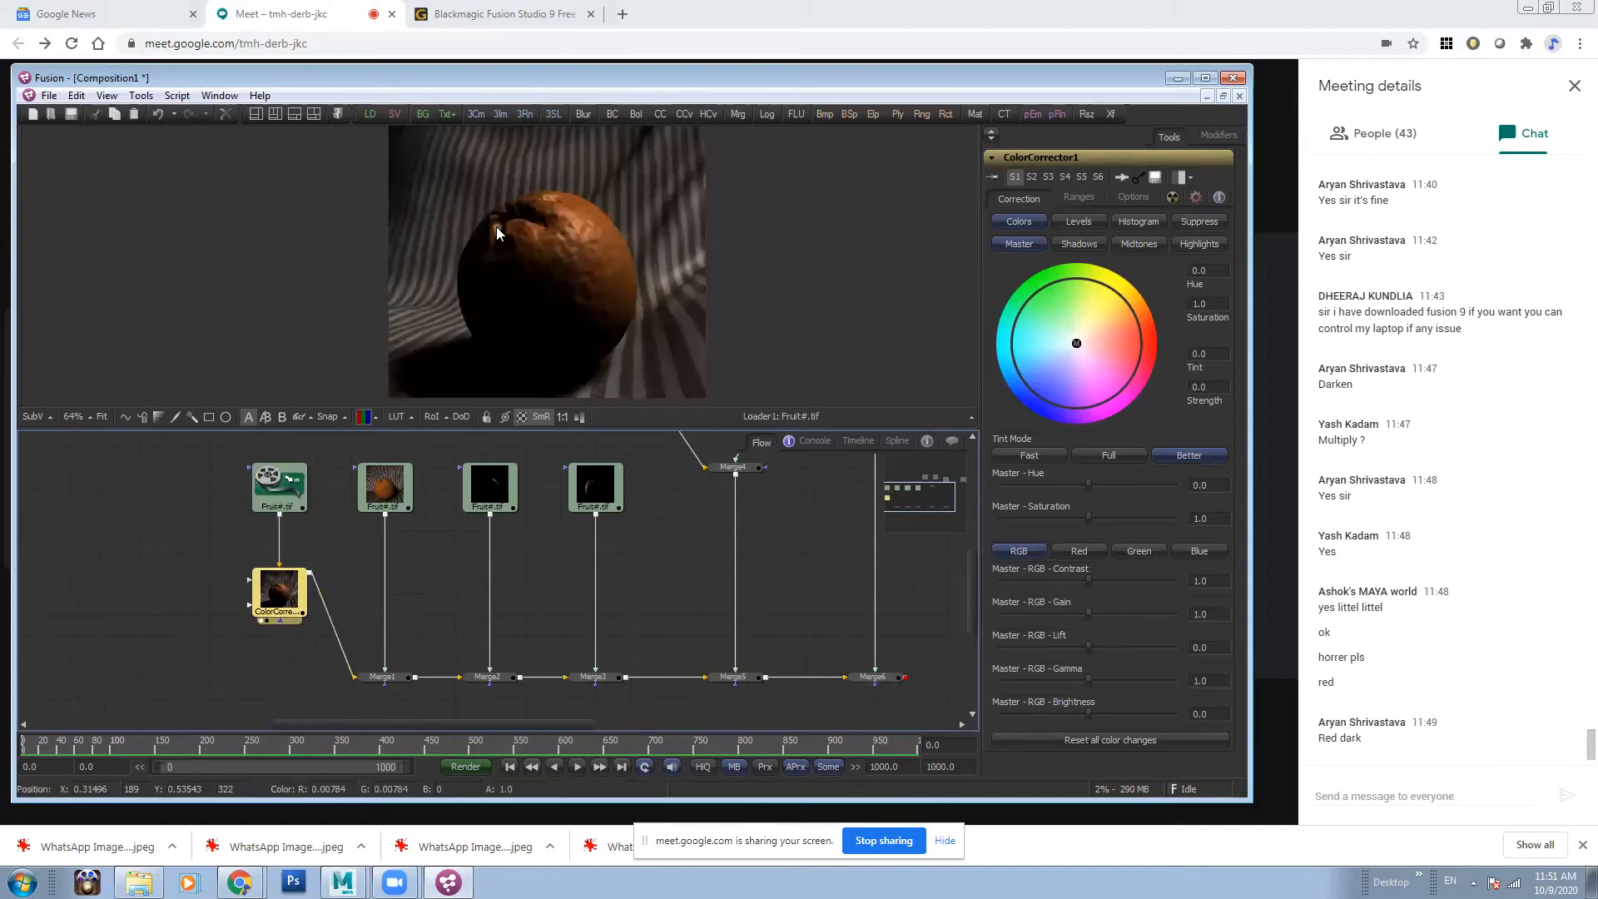
drag(276, 589, 536, 219)
drag(872, 676, 704, 376)
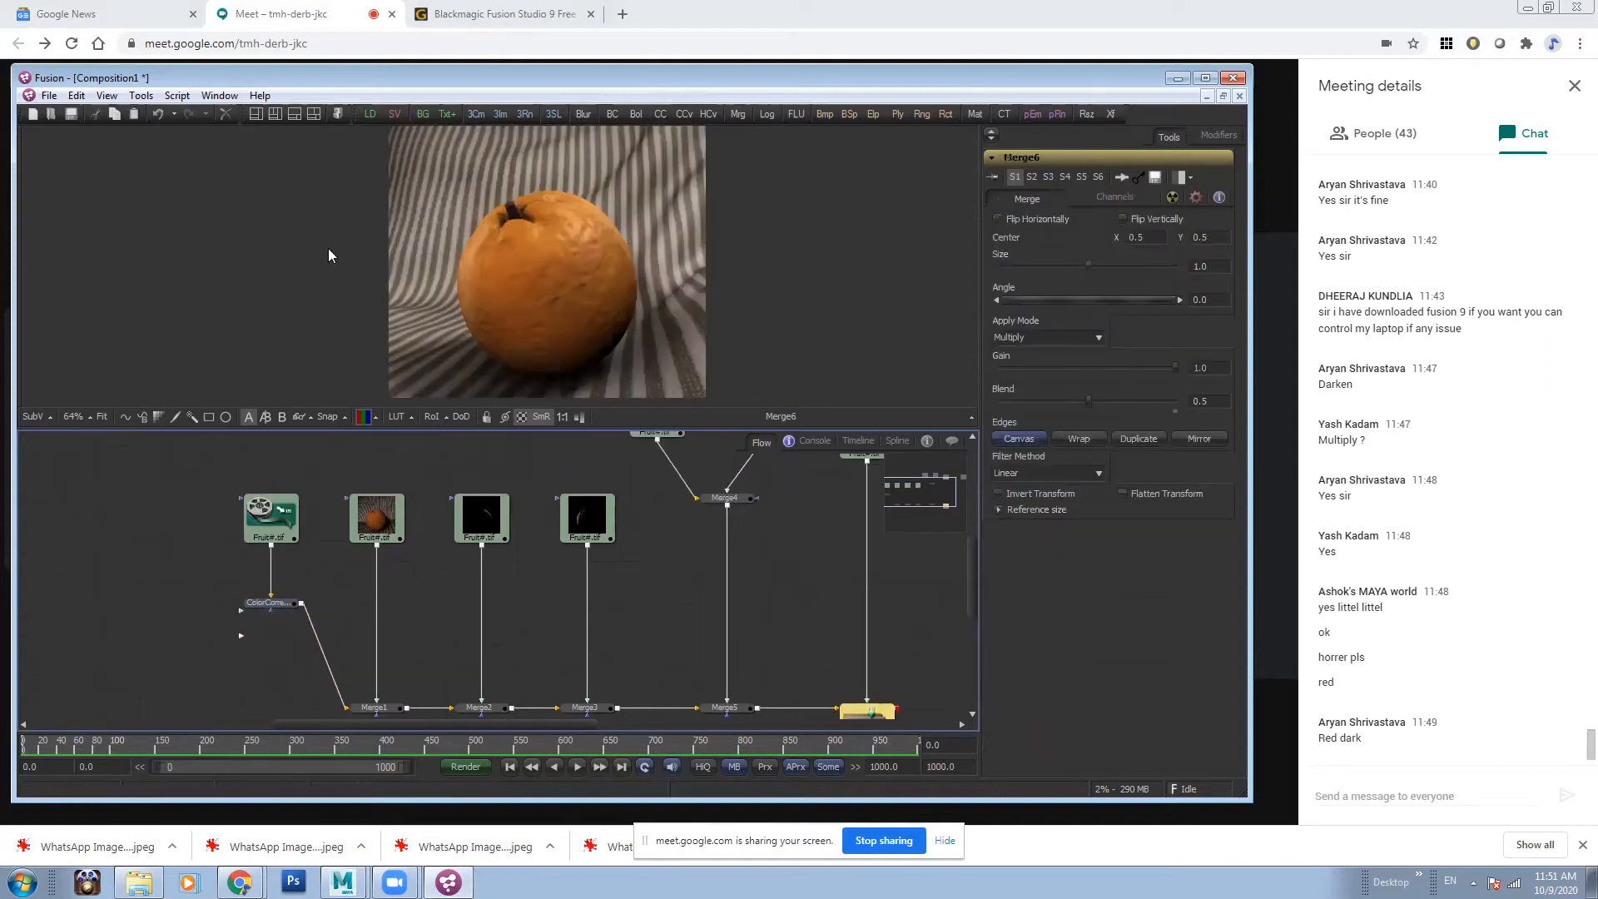
drag(443, 612, 361, 579)
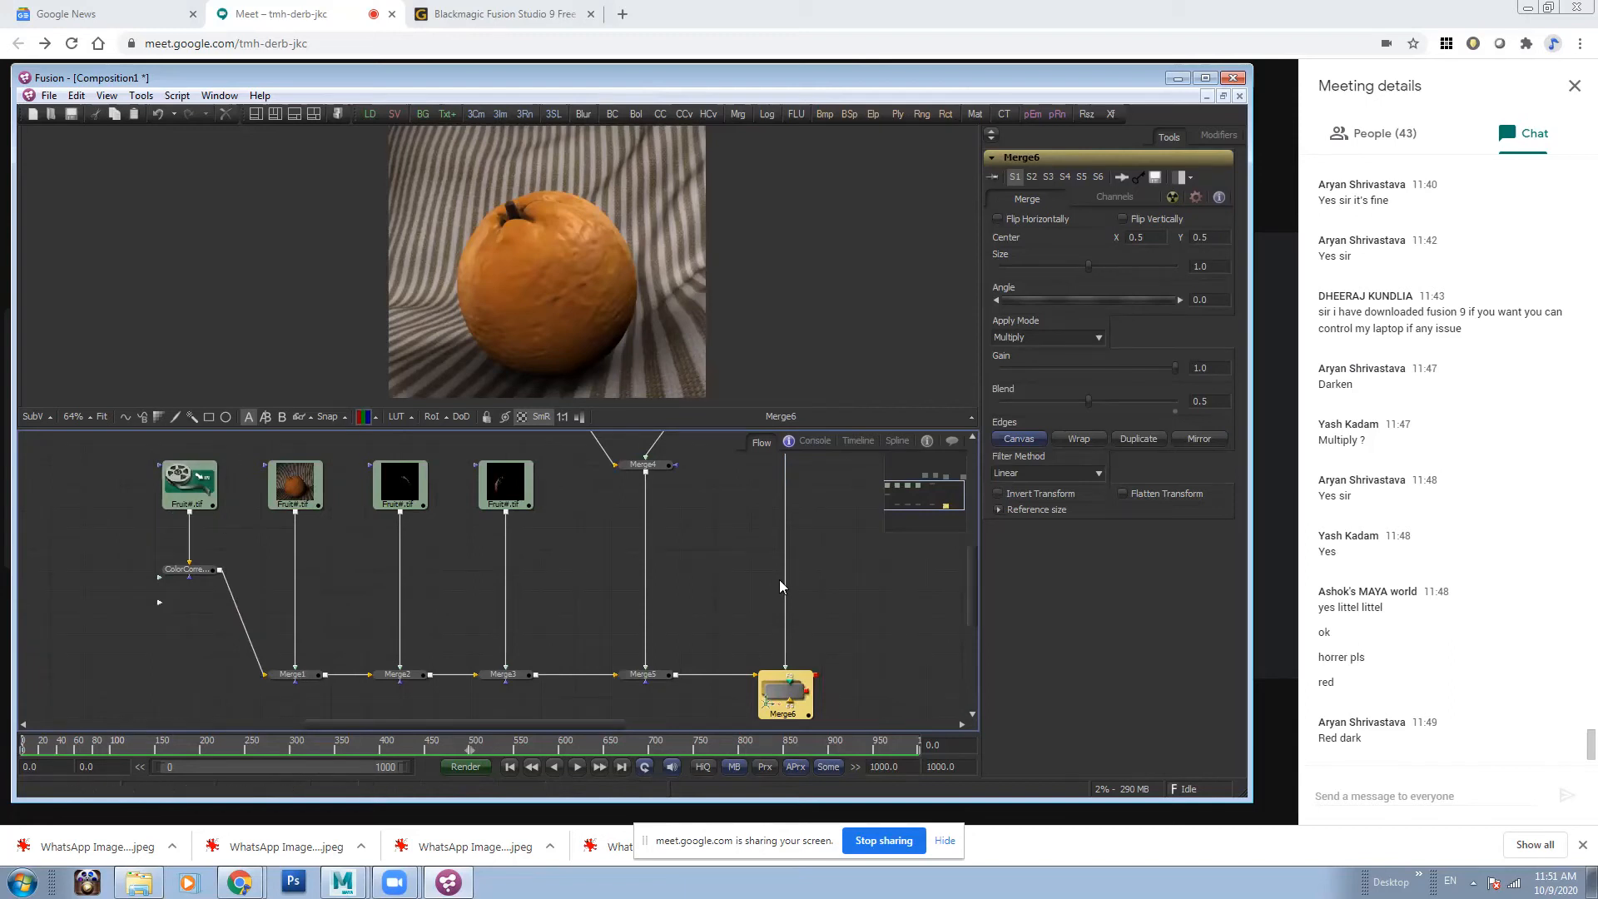
- Tint the first loader's Color Corrector red at Strength 1.0, with Master RGB Gain 1.8 and Contrast about 1.17
click(198, 575)
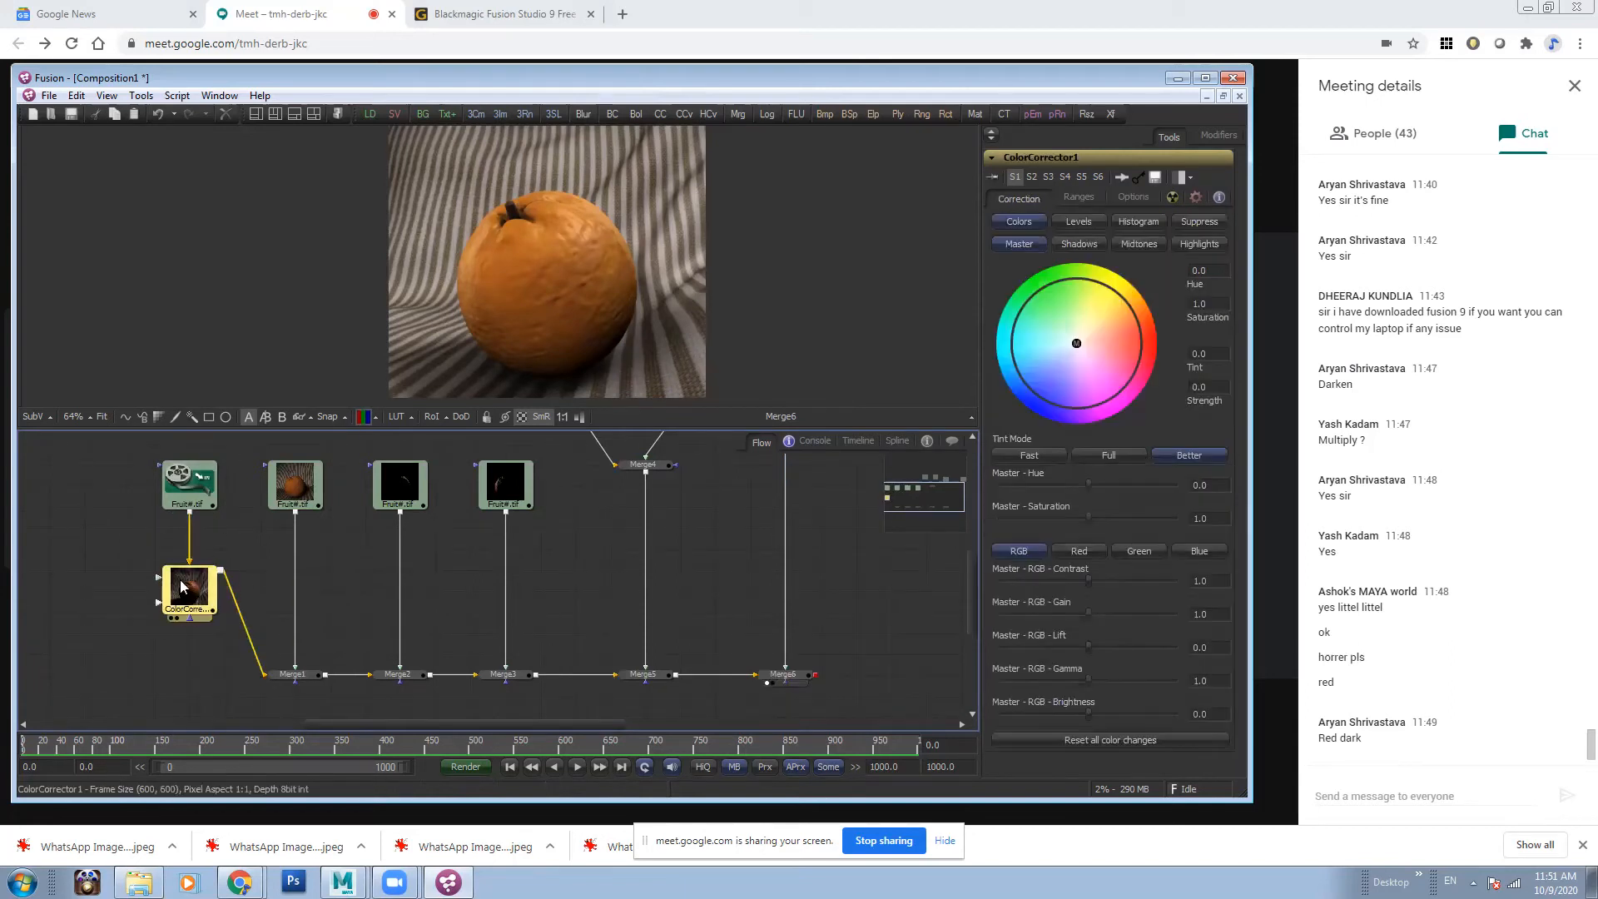
drag(1085, 343, 1052, 330)
drag(1081, 389, 1171, 354)
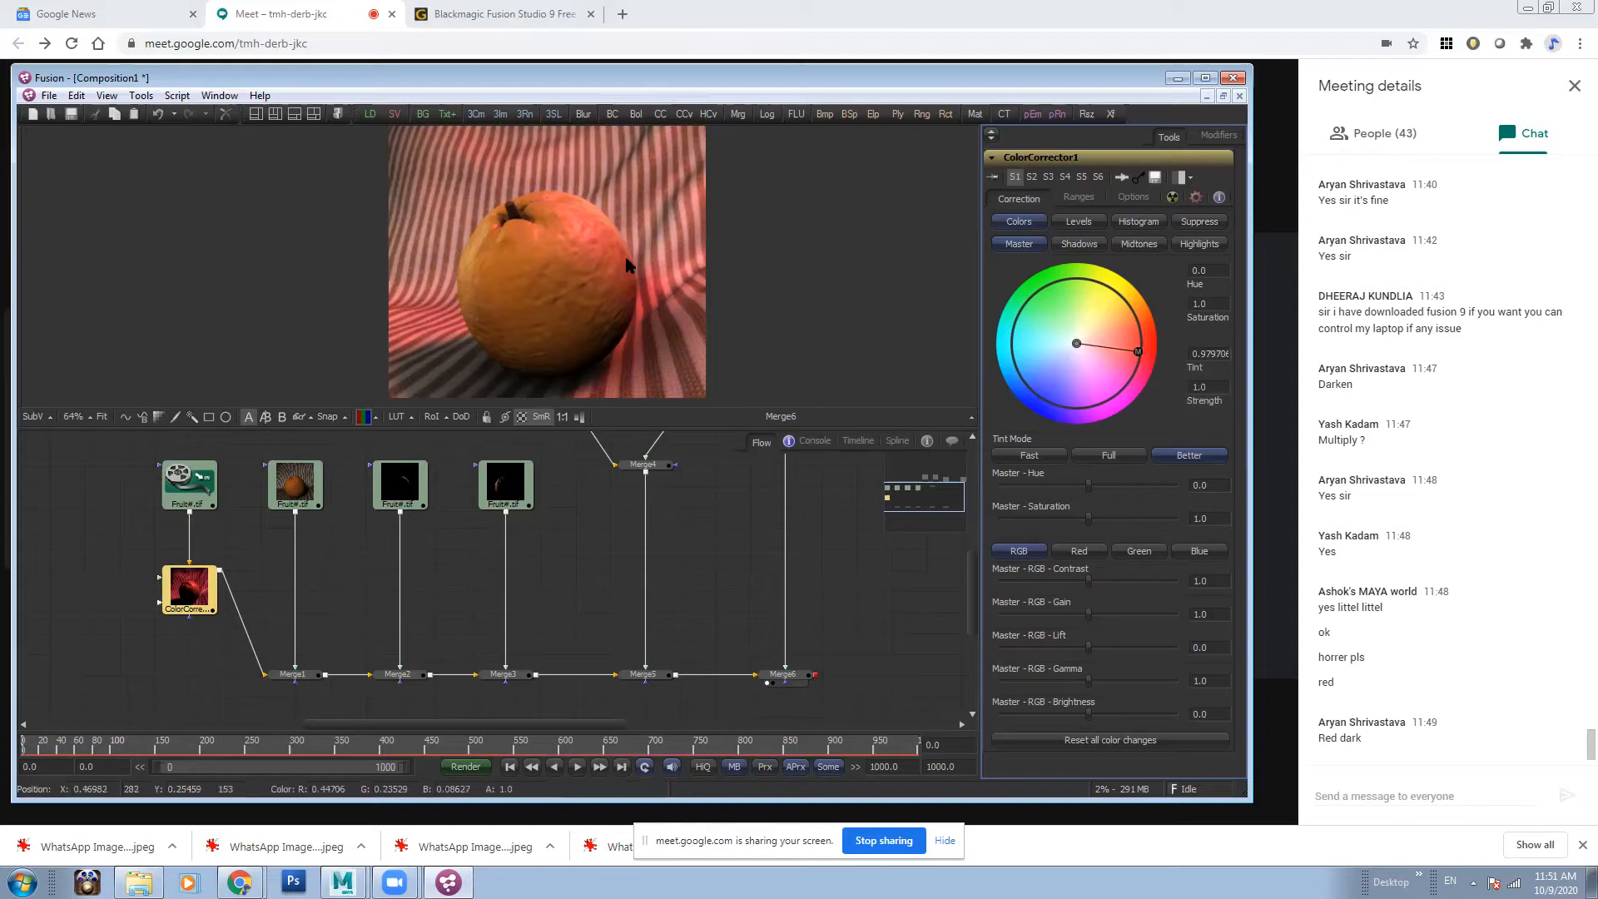
drag(1133, 353, 1163, 323)
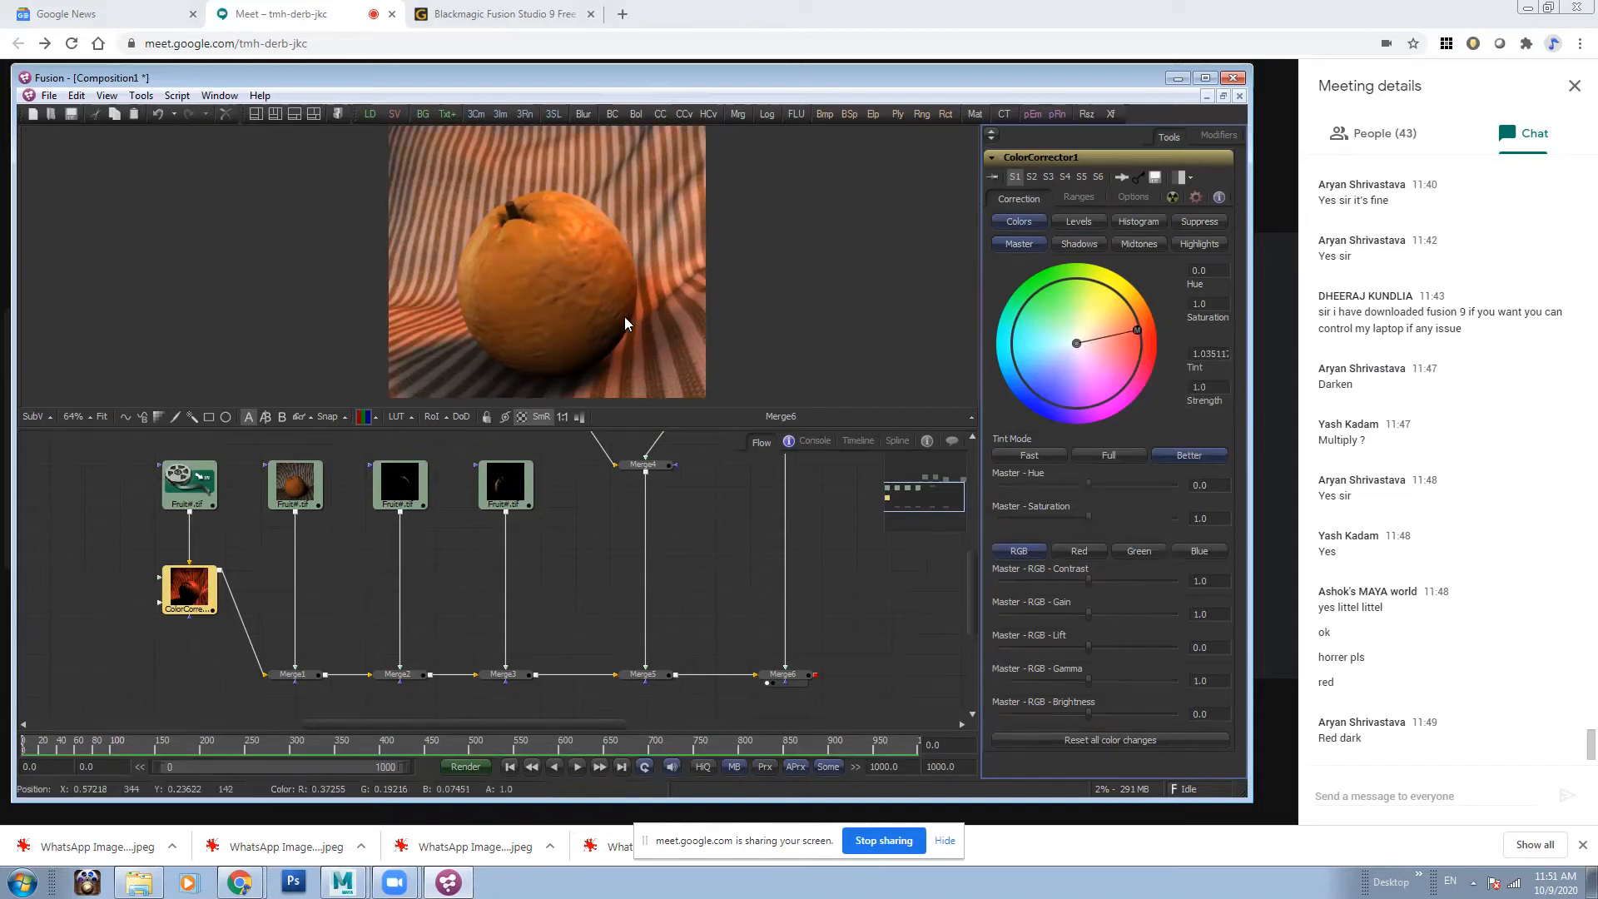
mouse_move(1130, 336)
mouse_down()
mouse_move(1057, 366)
mouse_move(1107, 305)
mouse_move(1114, 338)
mouse_move(1134, 325)
mouse_move(1102, 348)
mouse_move(1111, 330)
mouse_move(1154, 339)
mouse_up()
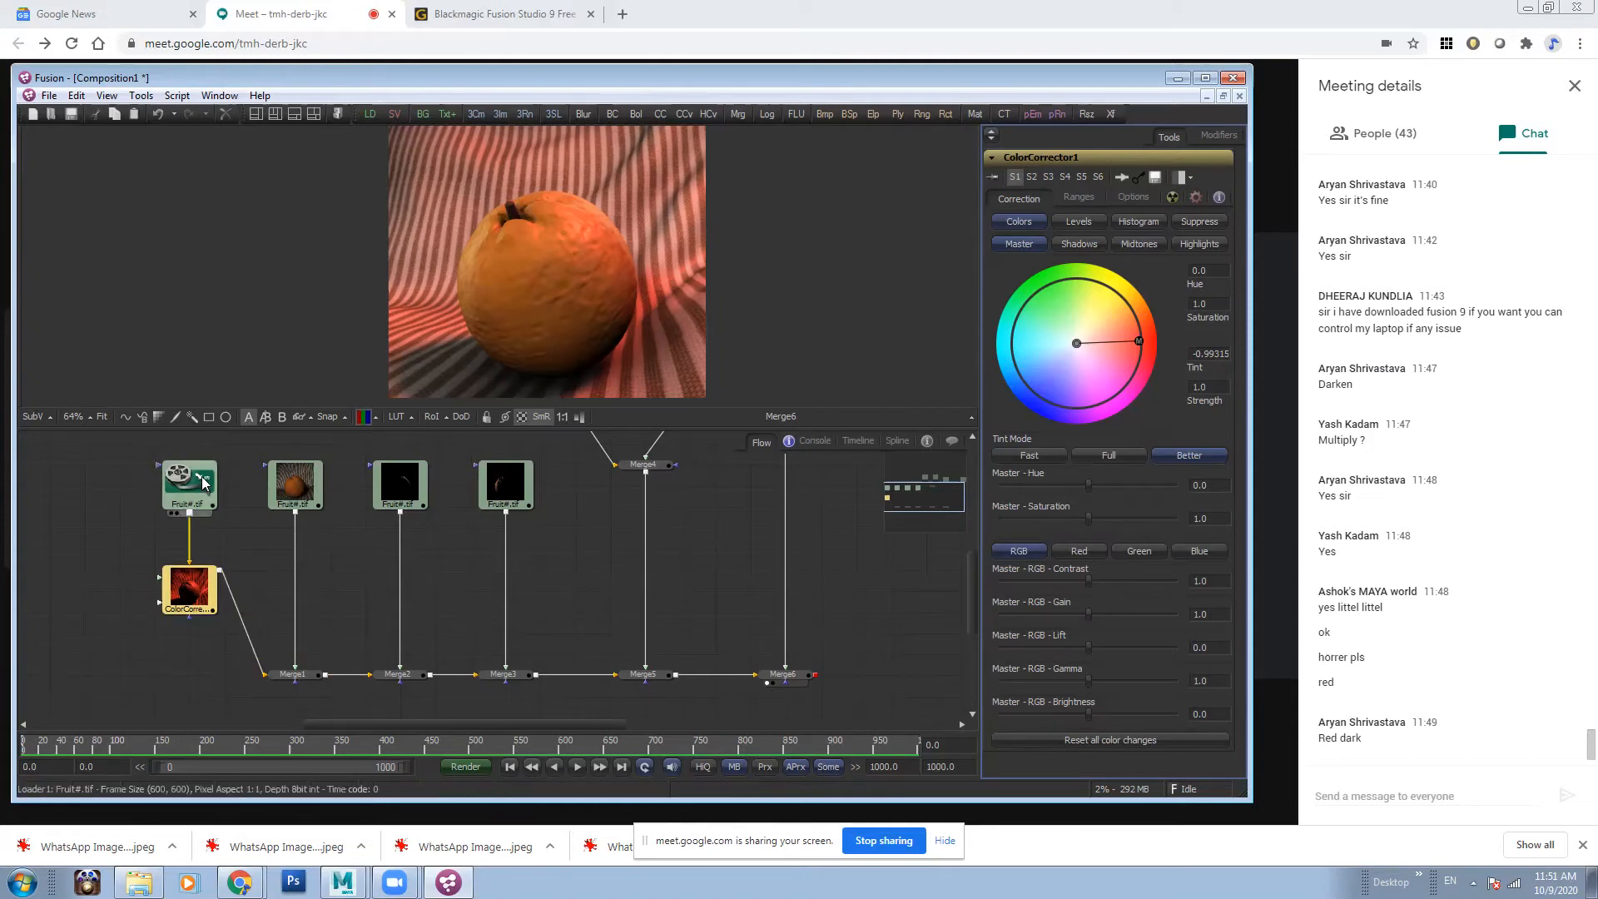
scroll(218, 545, down, 1)
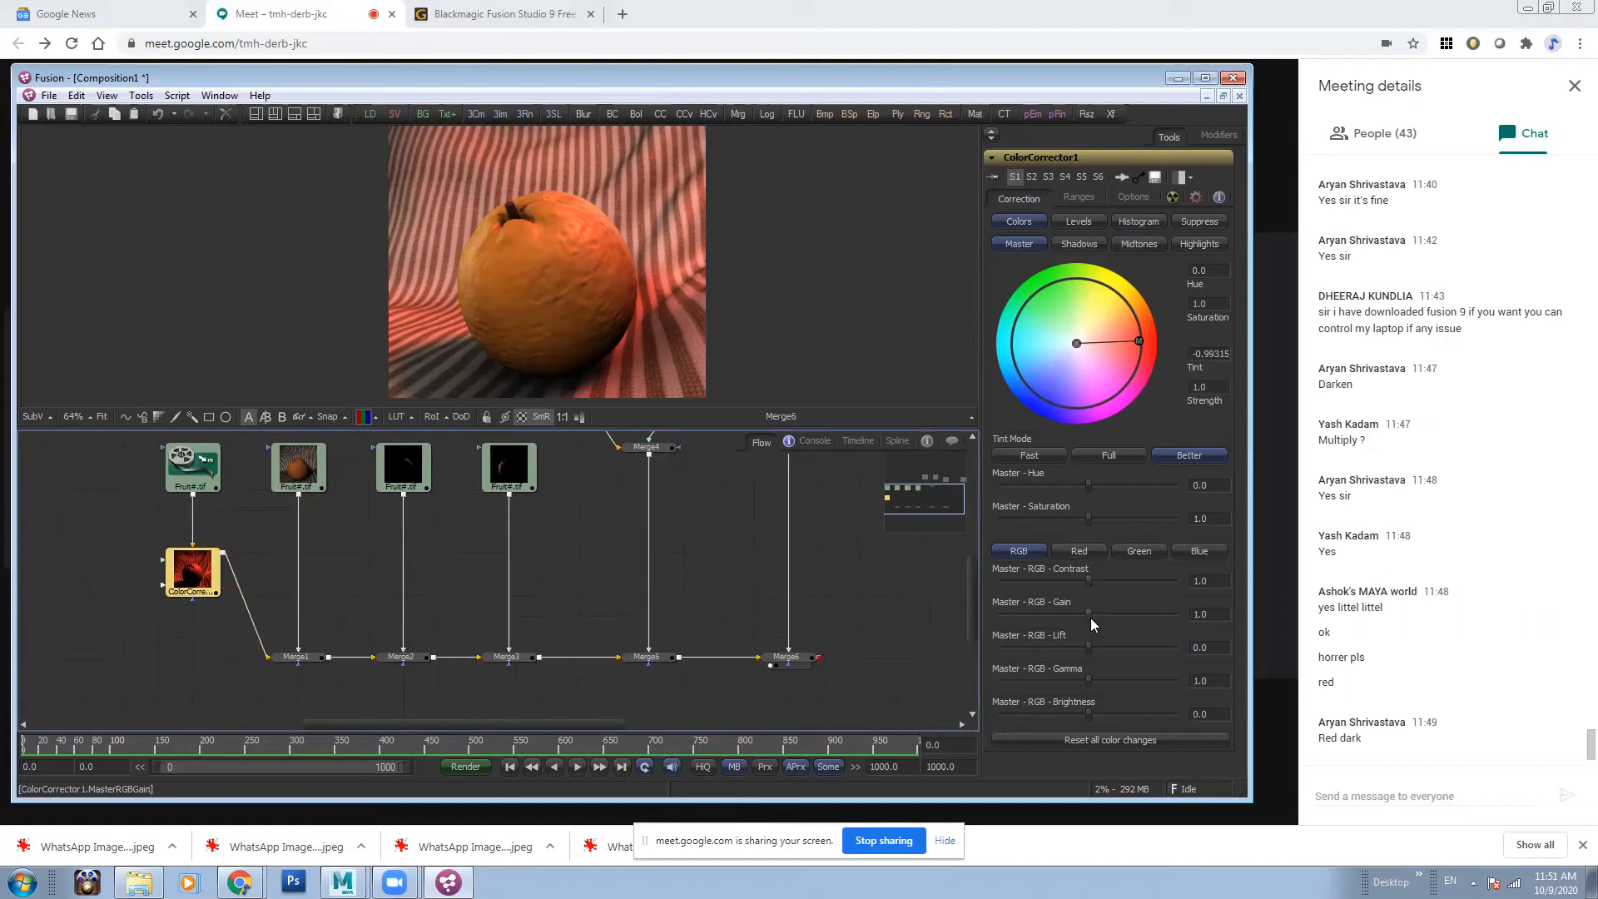
drag(1088, 614, 1095, 577)
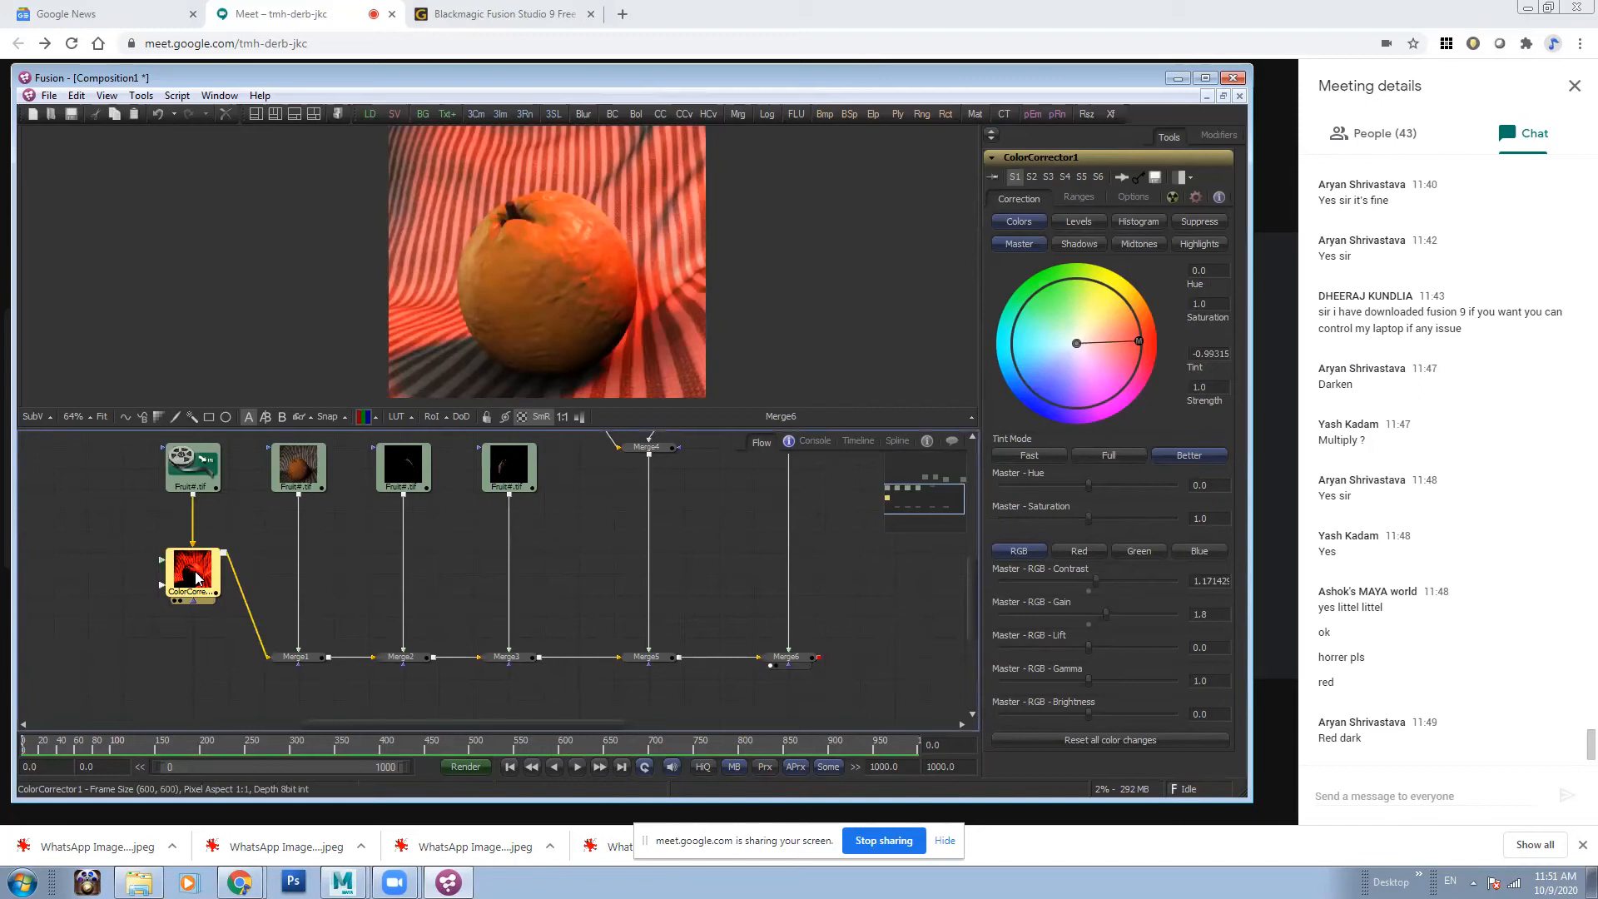
- Toggle pass-through on the first Color Corrector repeatedly to compare the composite with and without the correction
key(ctrl+p)
key(ctrl+p)
key(ctrl+p)
key(ctrl+p)
key(ctrl+p)
key(ctrl+p)
key(ctrl+p)
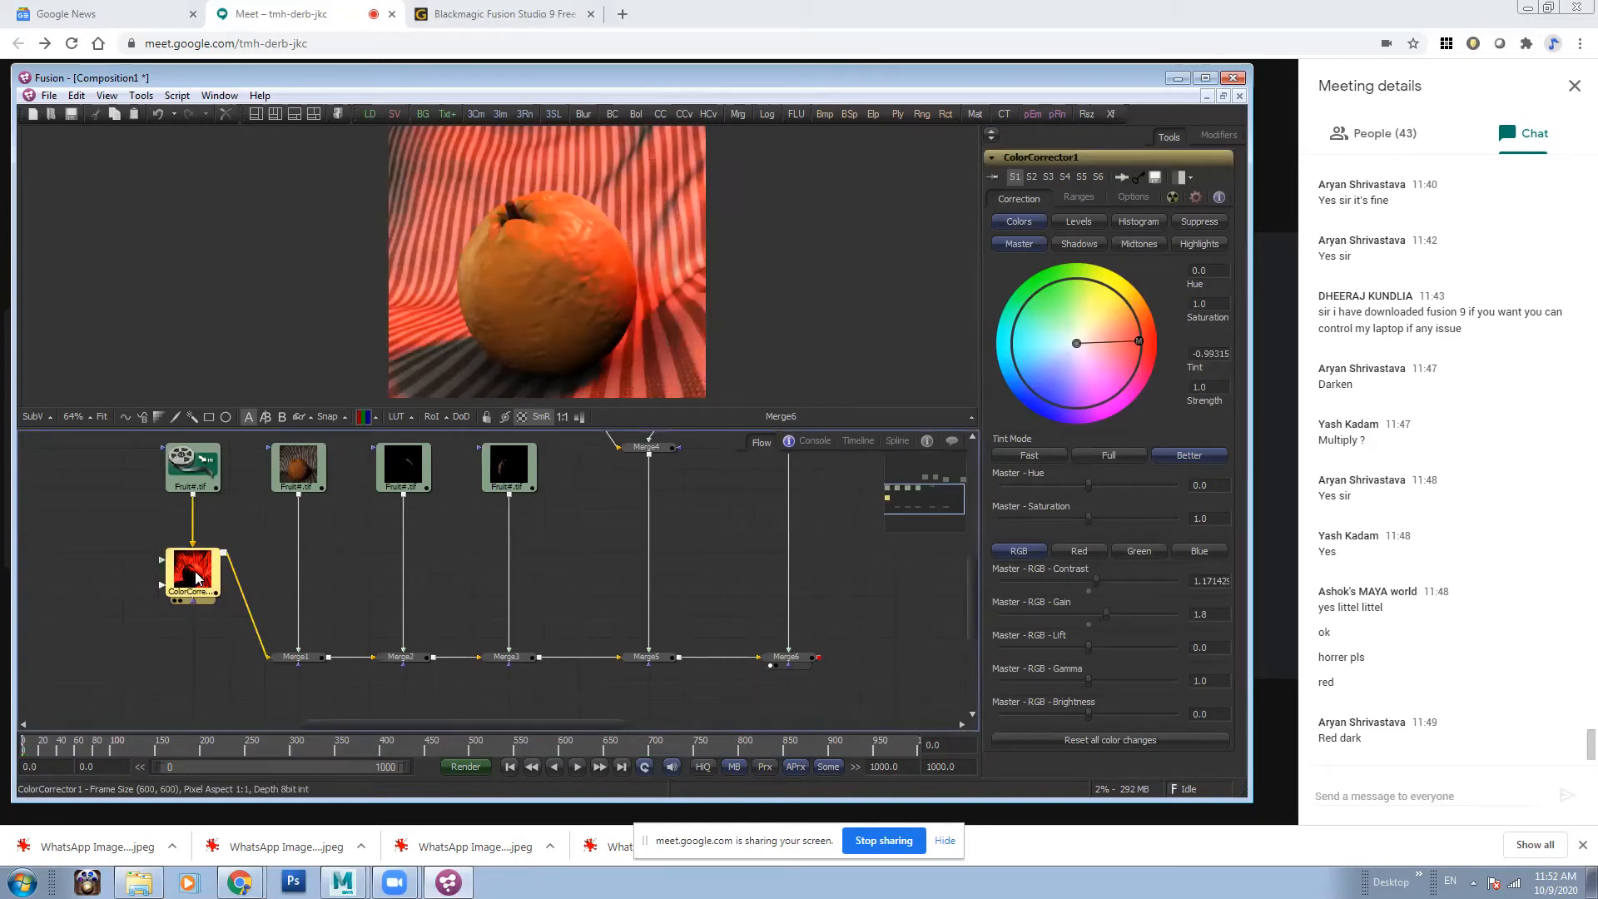
key(ctrl+p)
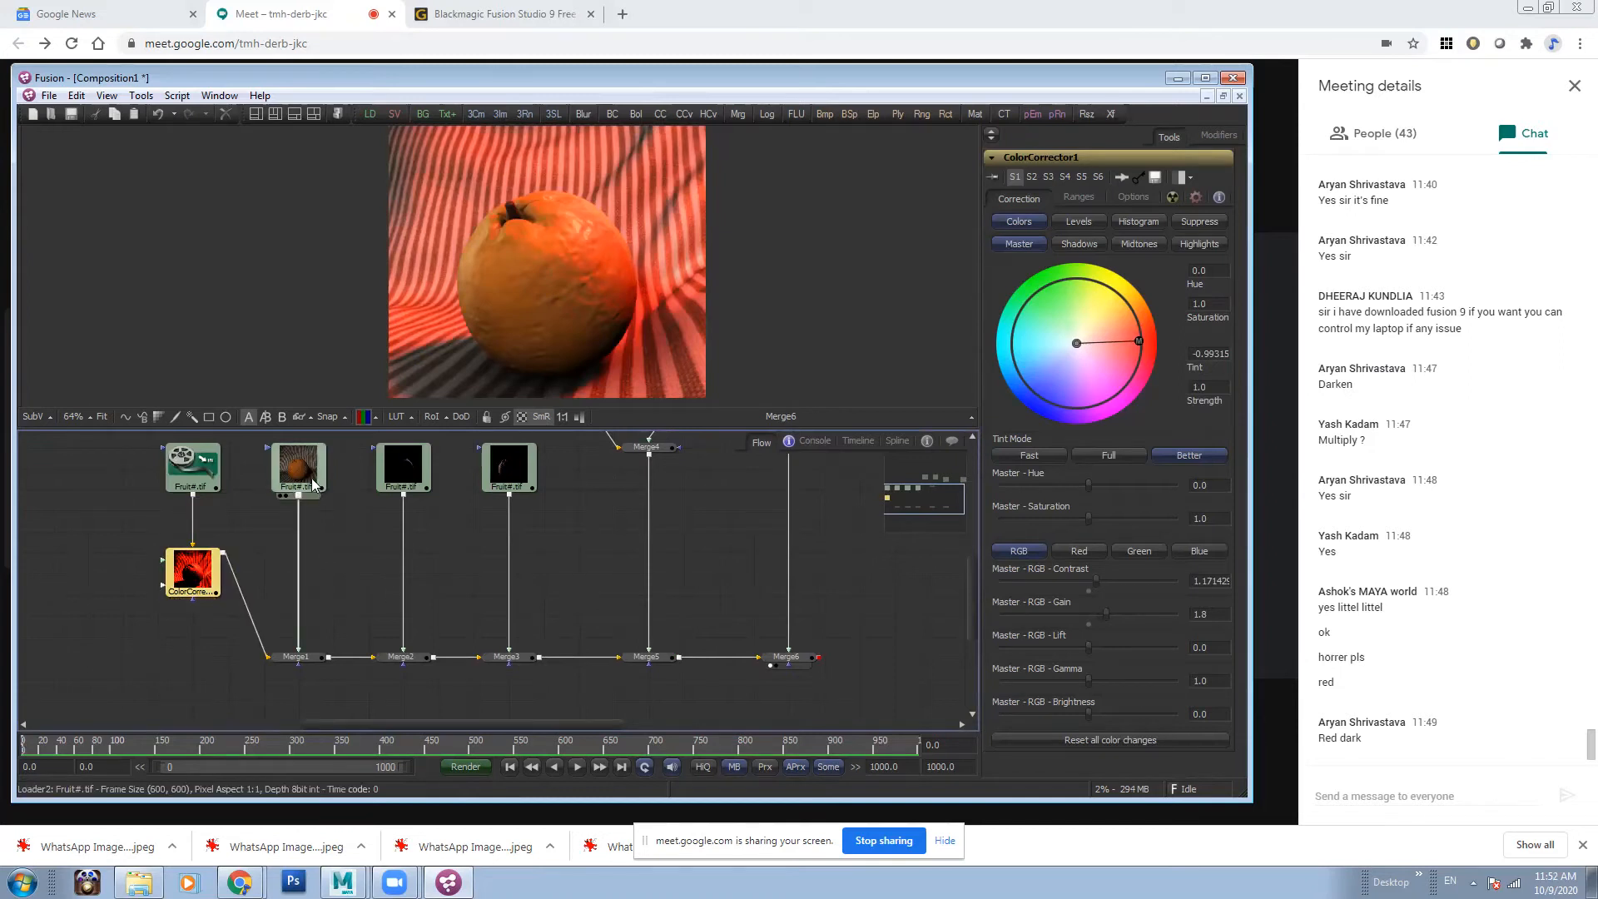
- Insert a Color Corrector after the second loader, tint it blue at Strength 1.0 and set its Master RGB Gain to about 0.72
click(287, 503)
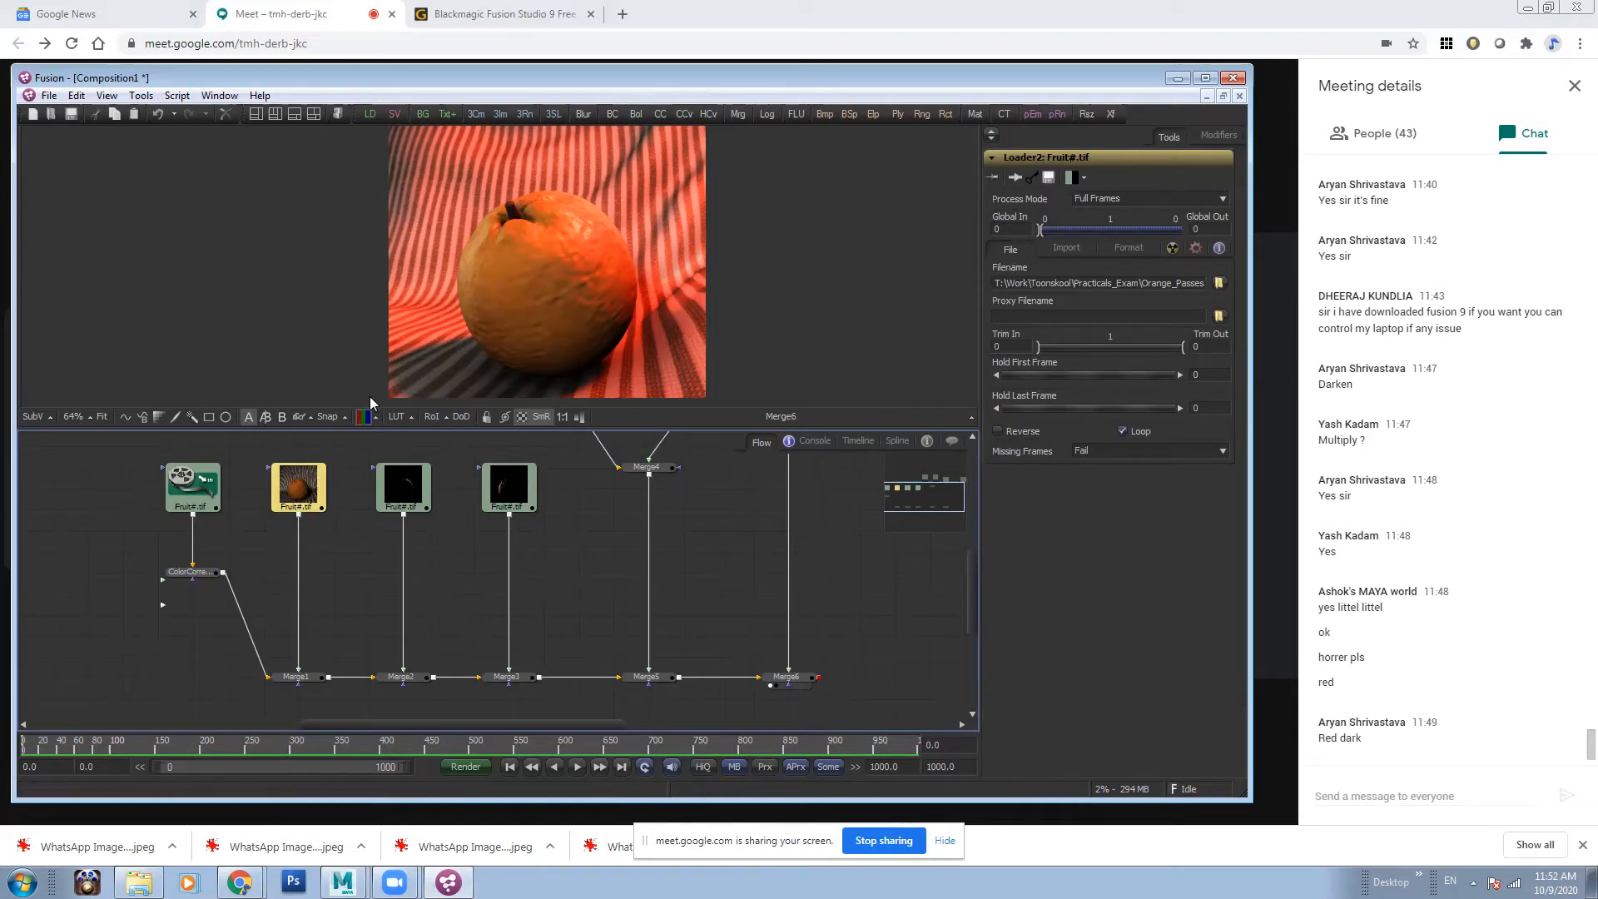
click(661, 114)
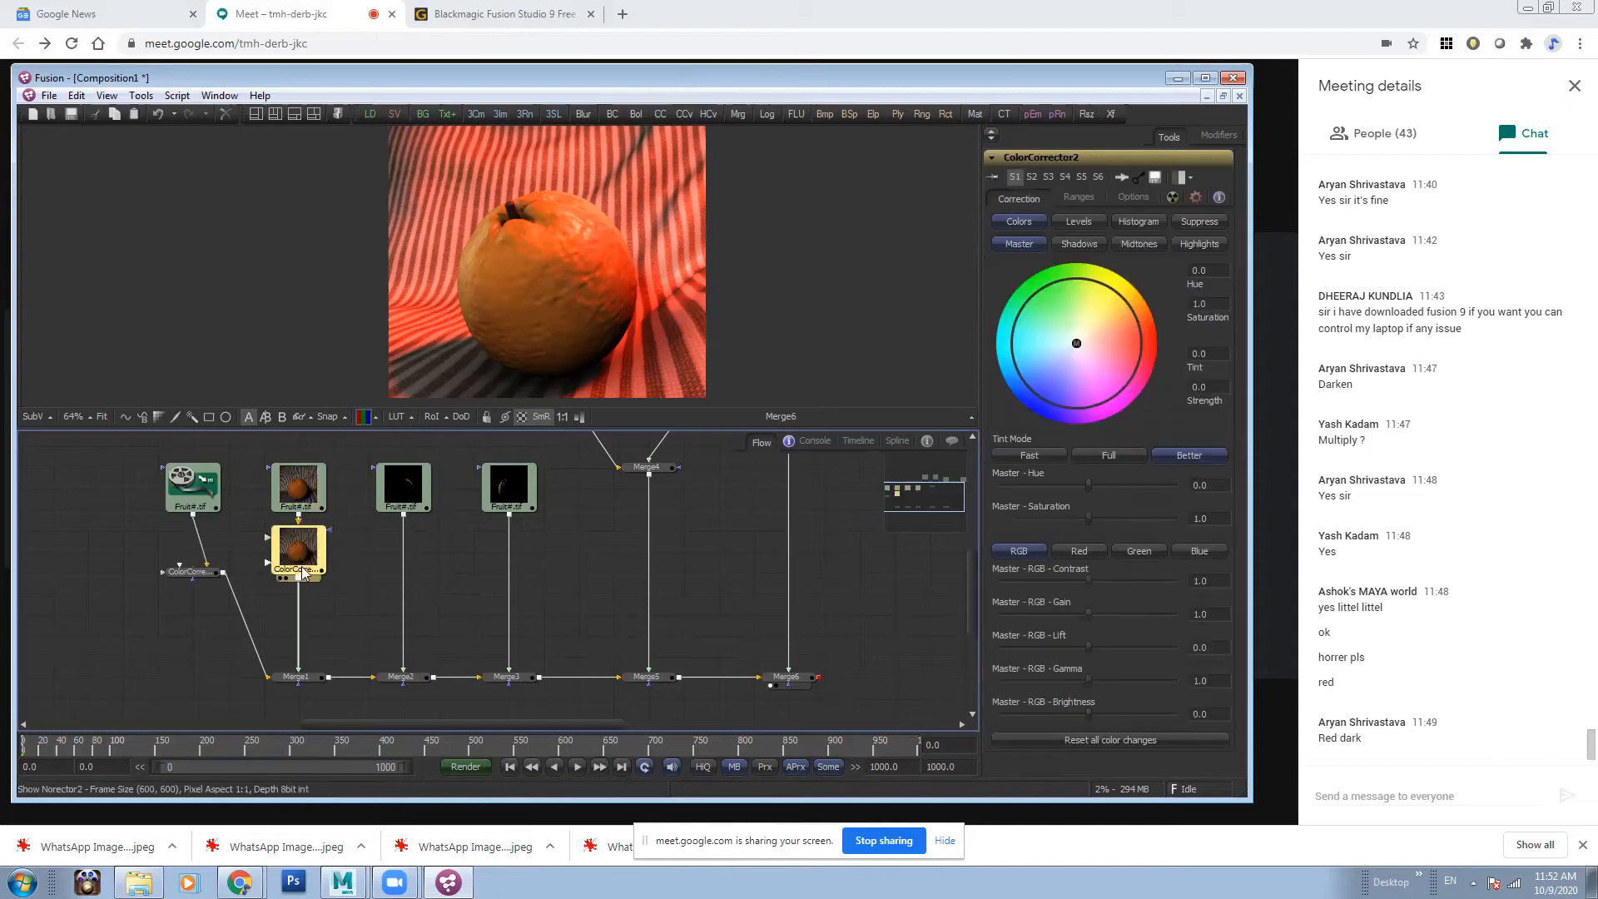
drag(1083, 616, 1045, 616)
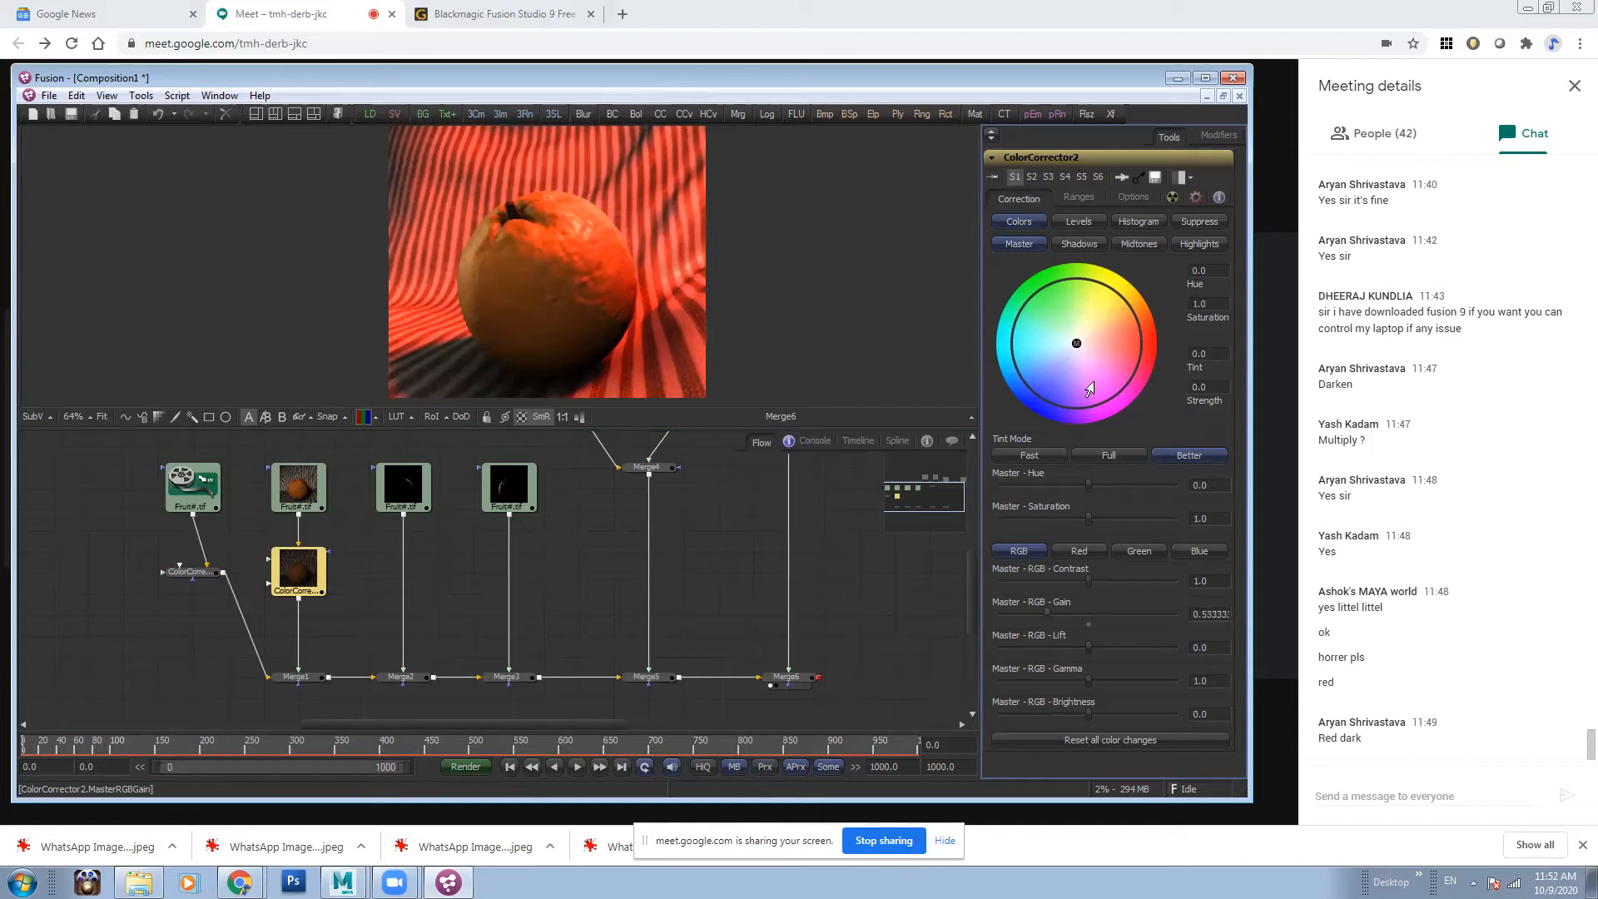
drag(1074, 374, 1026, 380)
drag(1046, 614, 1069, 615)
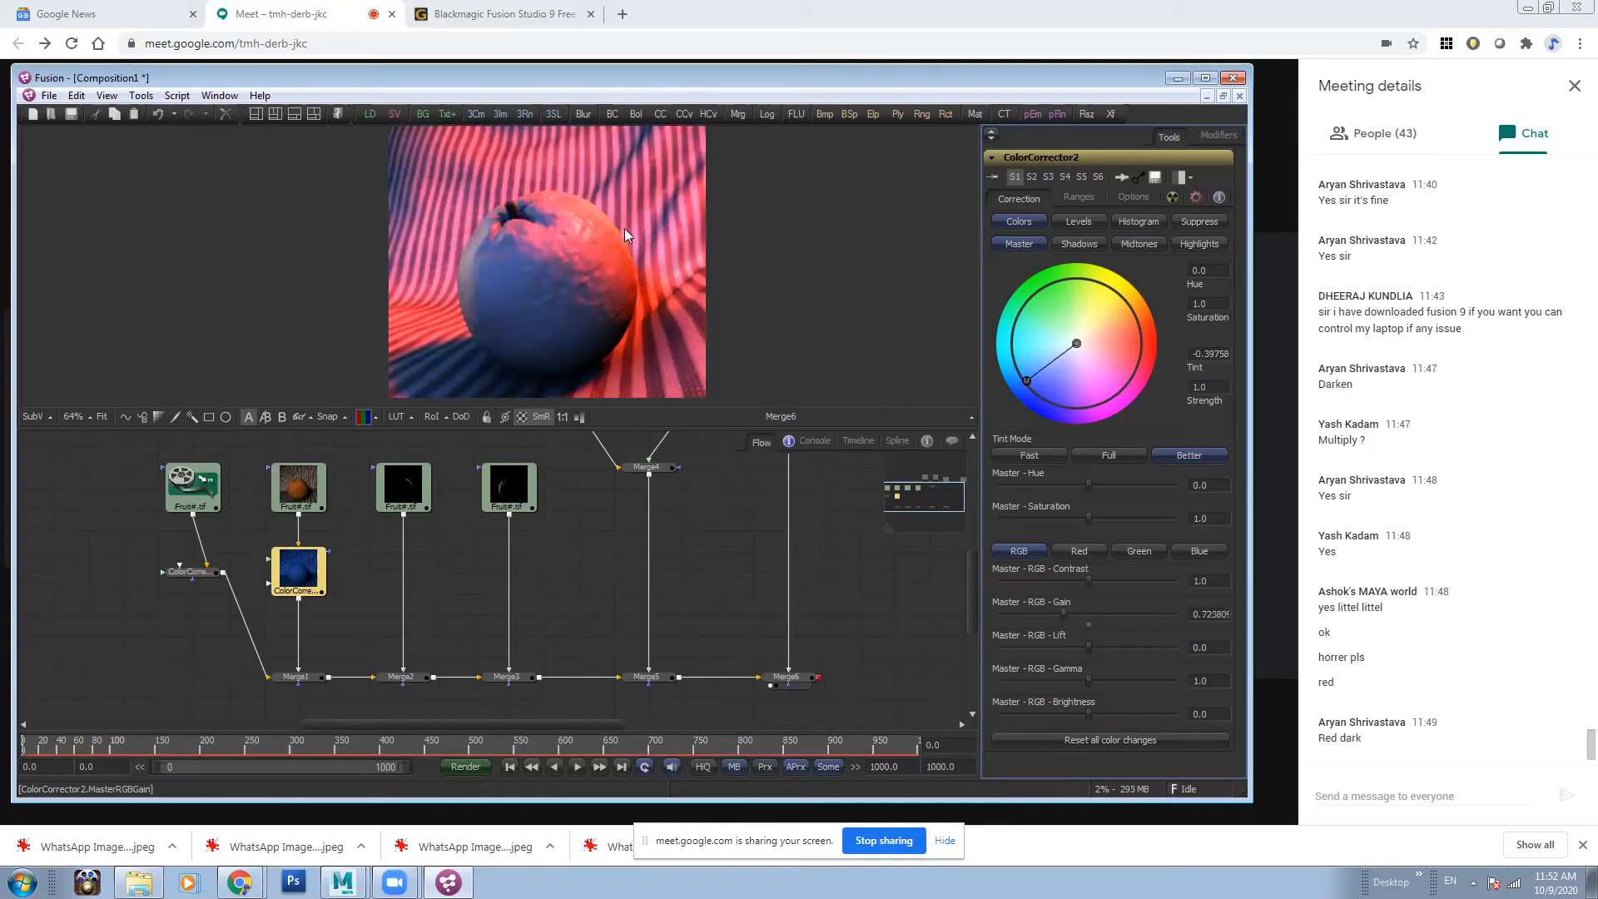
- Shift the red tint of the first loader's Color Corrector slightly toward orange, to a Tint of about -0.967
click(201, 573)
drag(1138, 338, 1139, 329)
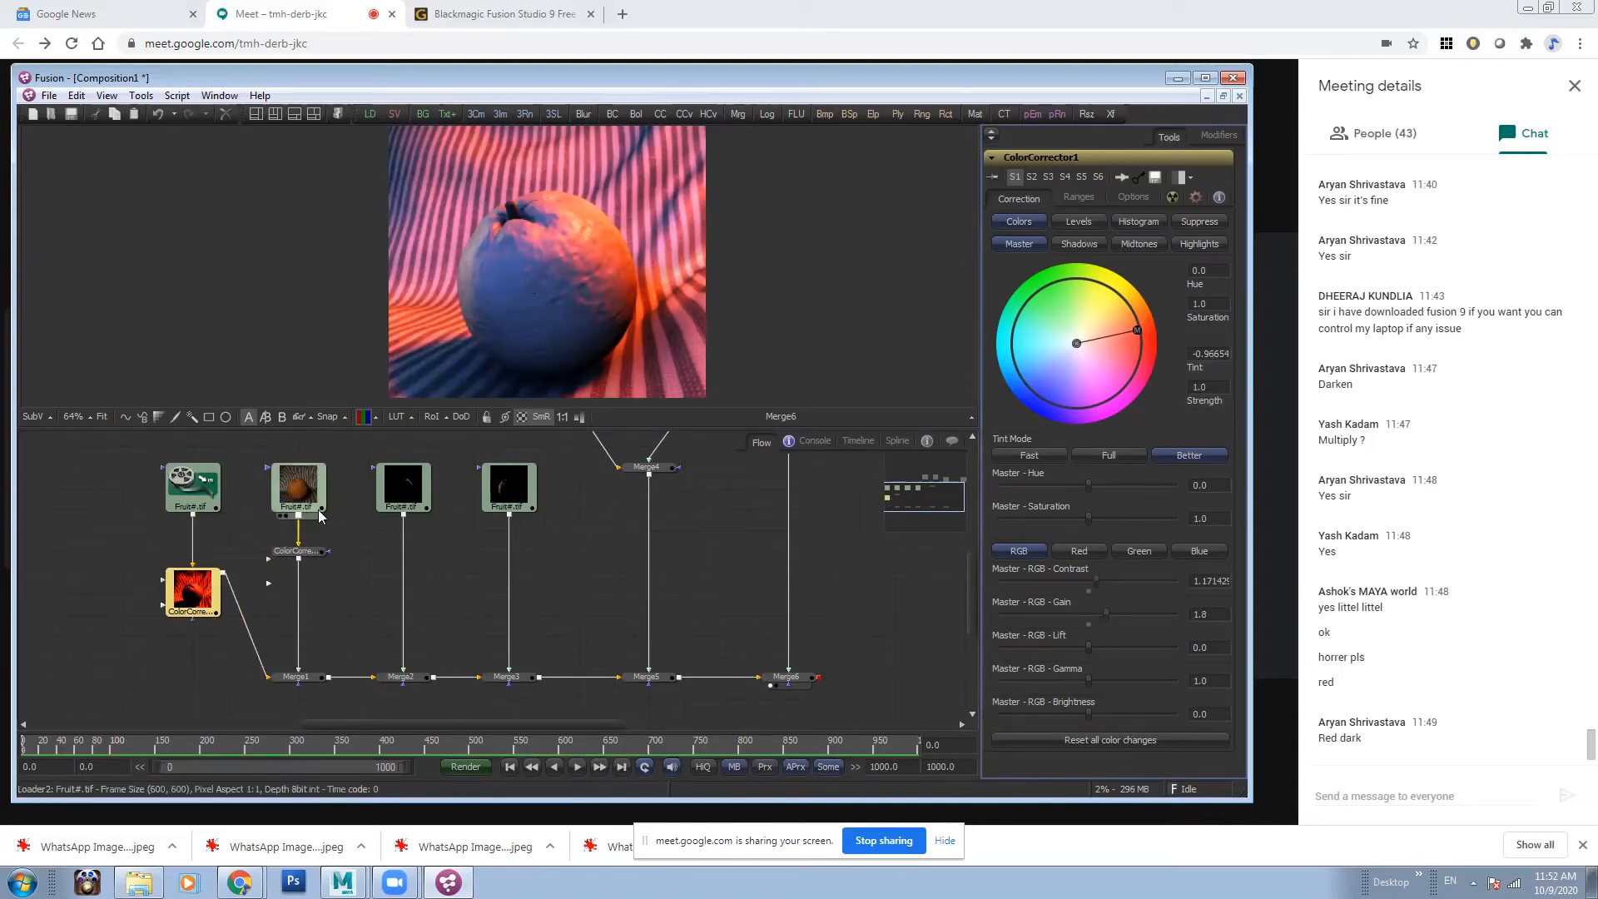
- Refine the second loader's Color Corrector to a blue Tint of about -0.415 at Strength 1.0 and a Saturation of about 1.11
click(298, 550)
mouse_move(1026, 381)
mouse_down()
mouse_move(1028, 345)
mouse_move(1012, 337)
mouse_move(1041, 408)
mouse_move(1044, 392)
mouse_up()
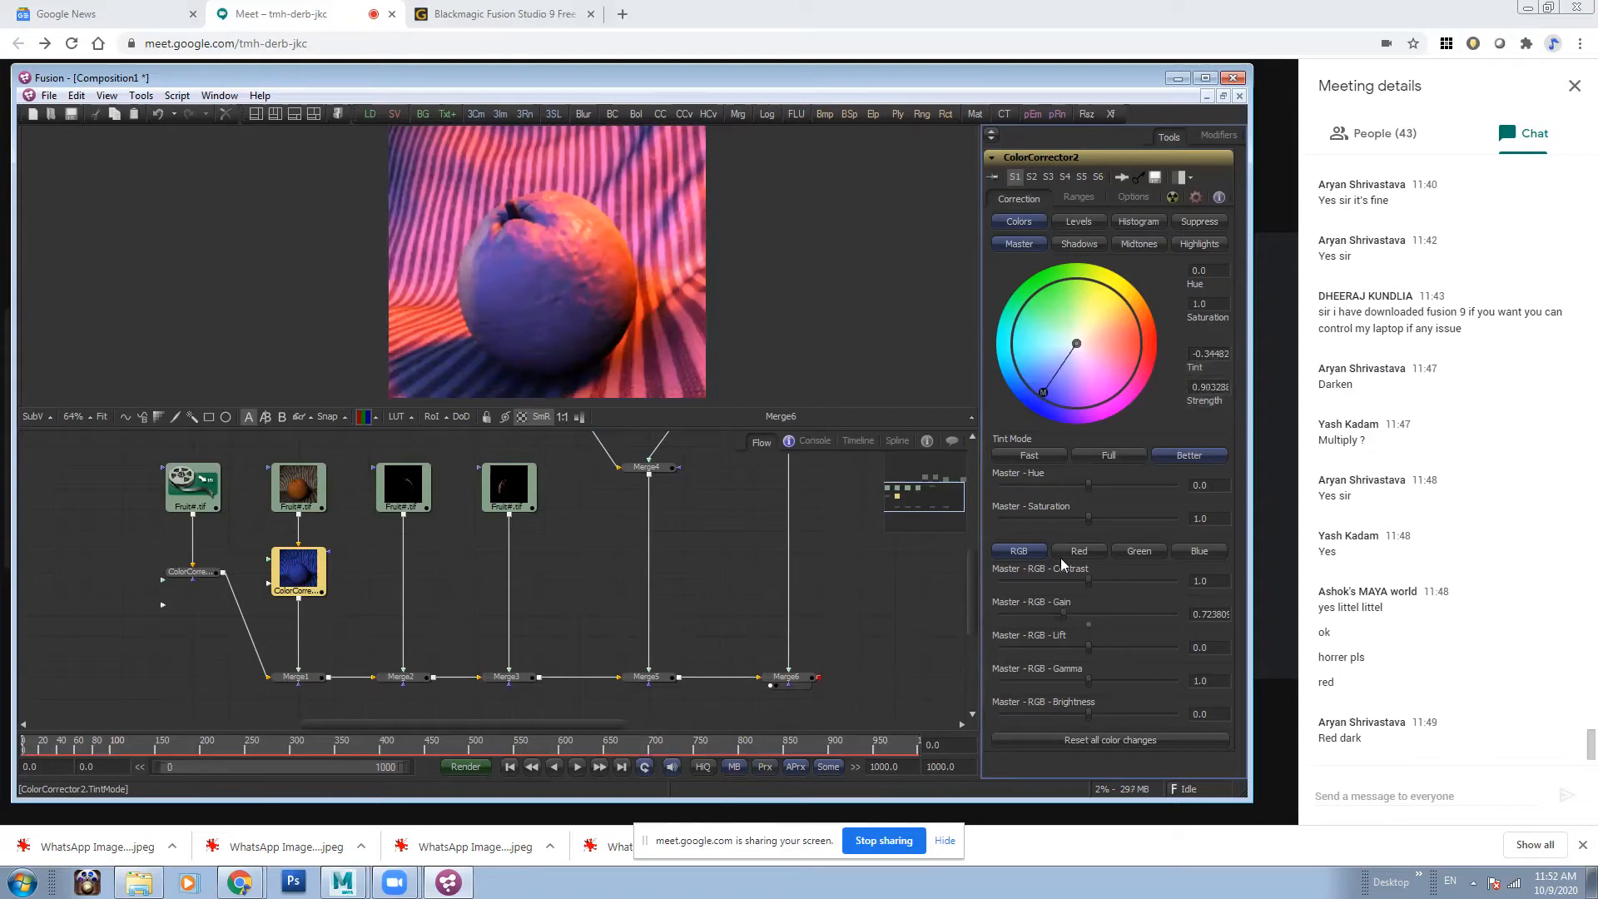
drag(1089, 518, 1099, 518)
drag(1043, 391, 1010, 381)
scroll(588, 256, down, 3)
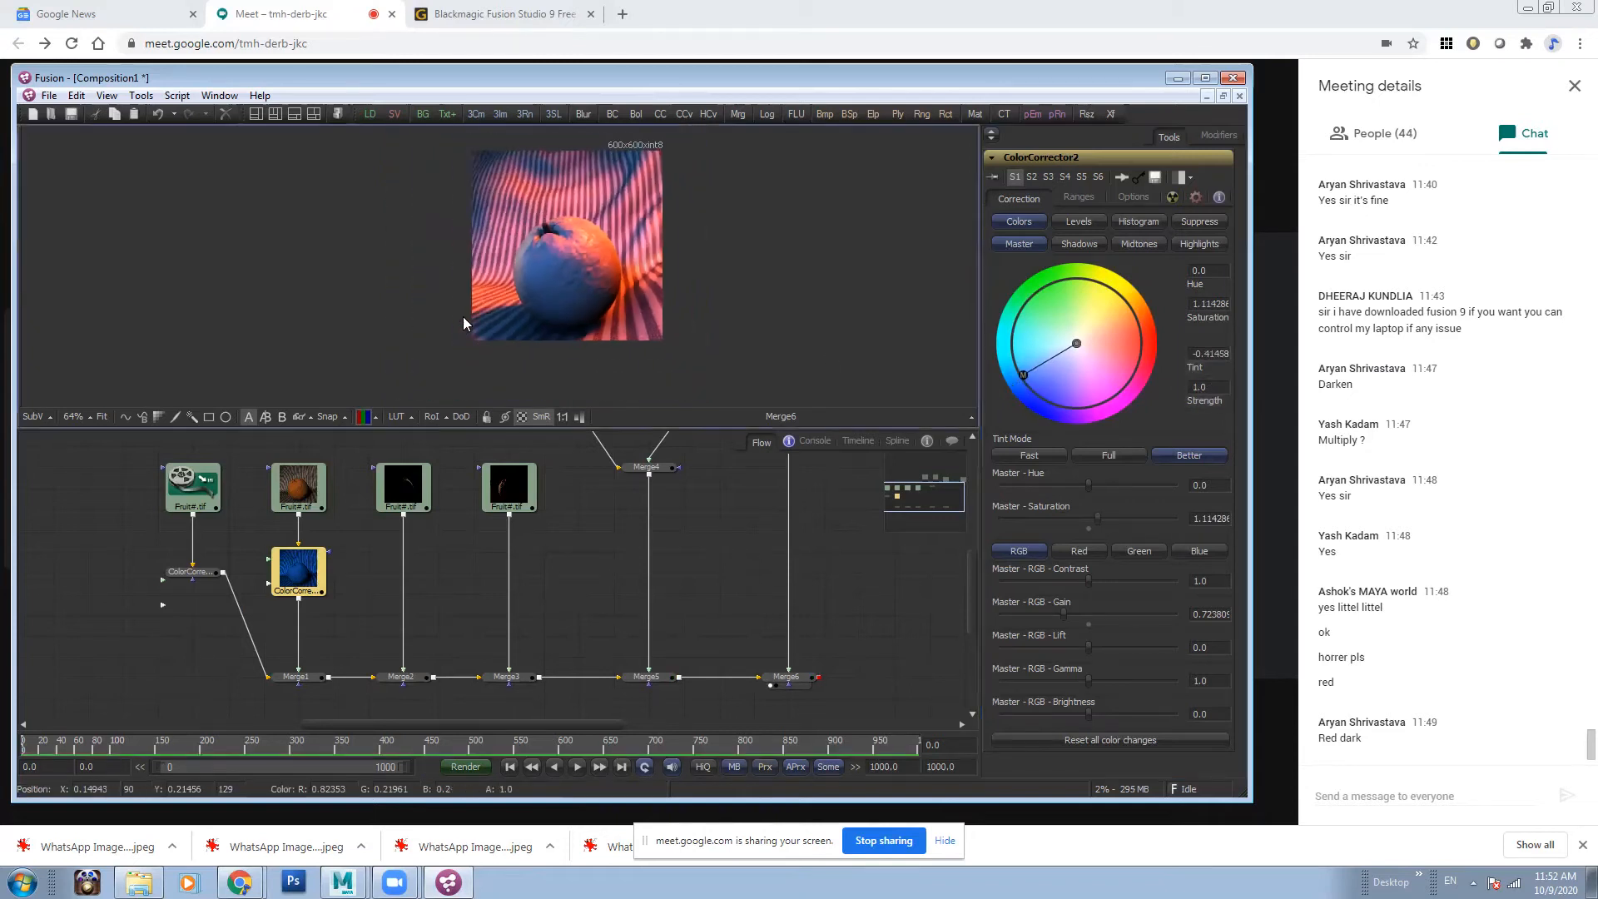
scroll(676, 283, up, 3)
scroll(461, 245, up, 3)
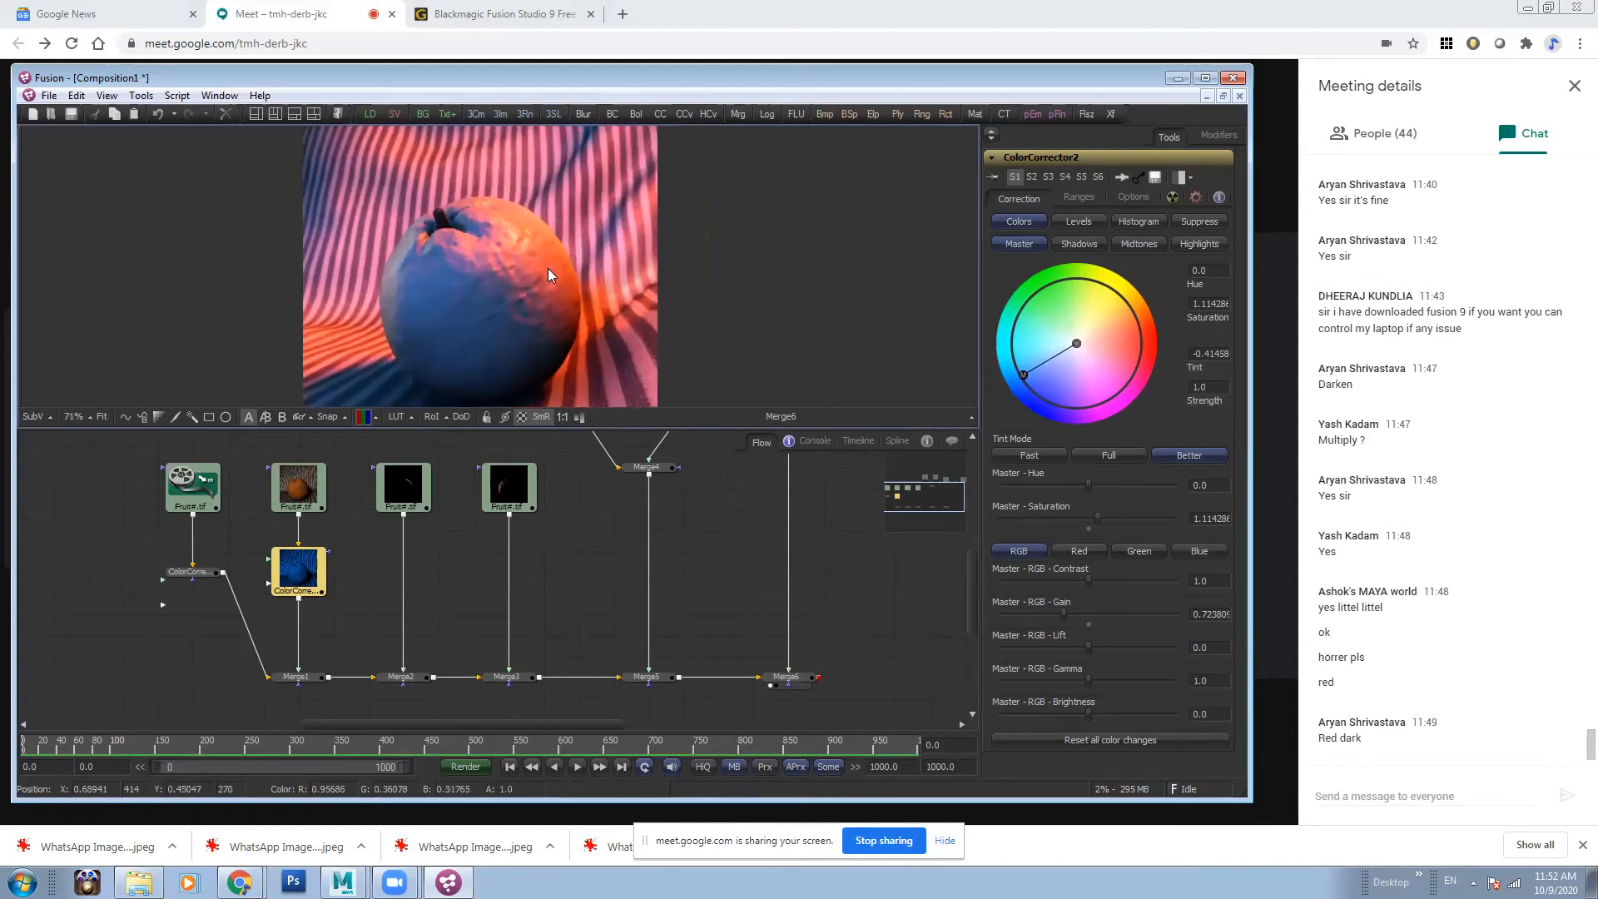
- View the second loader's Color Corrector, the first loader's Color Corrector and Merge1 in turn to compare the tinted passes with their composite
scroll(535, 291, down, 2)
drag(299, 574, 429, 141)
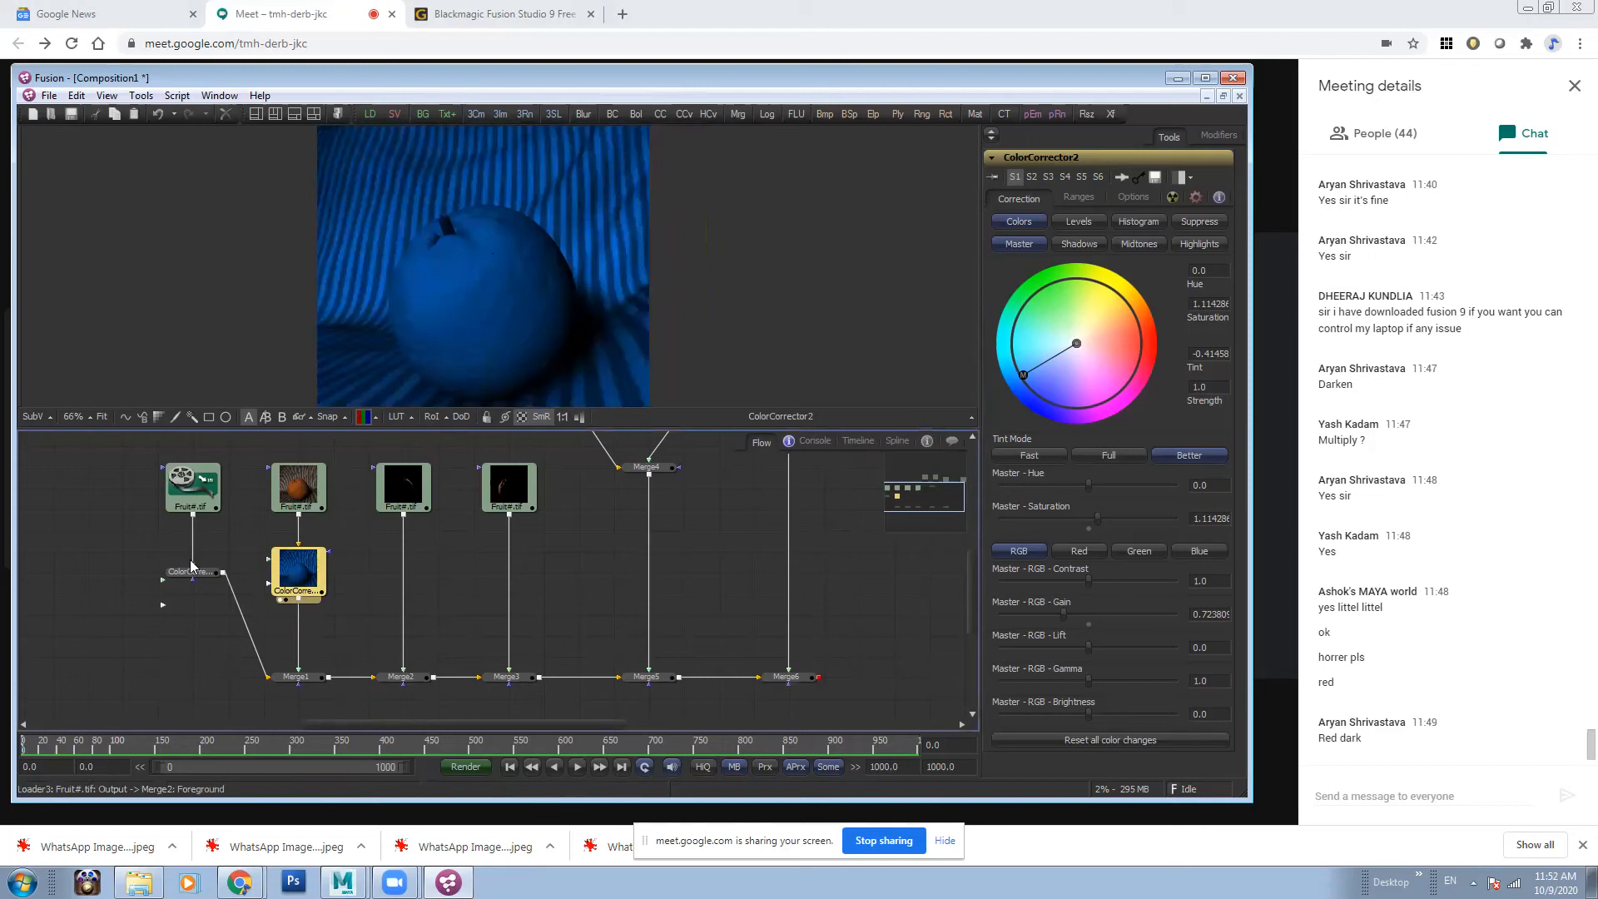
drag(192, 571, 541, 245)
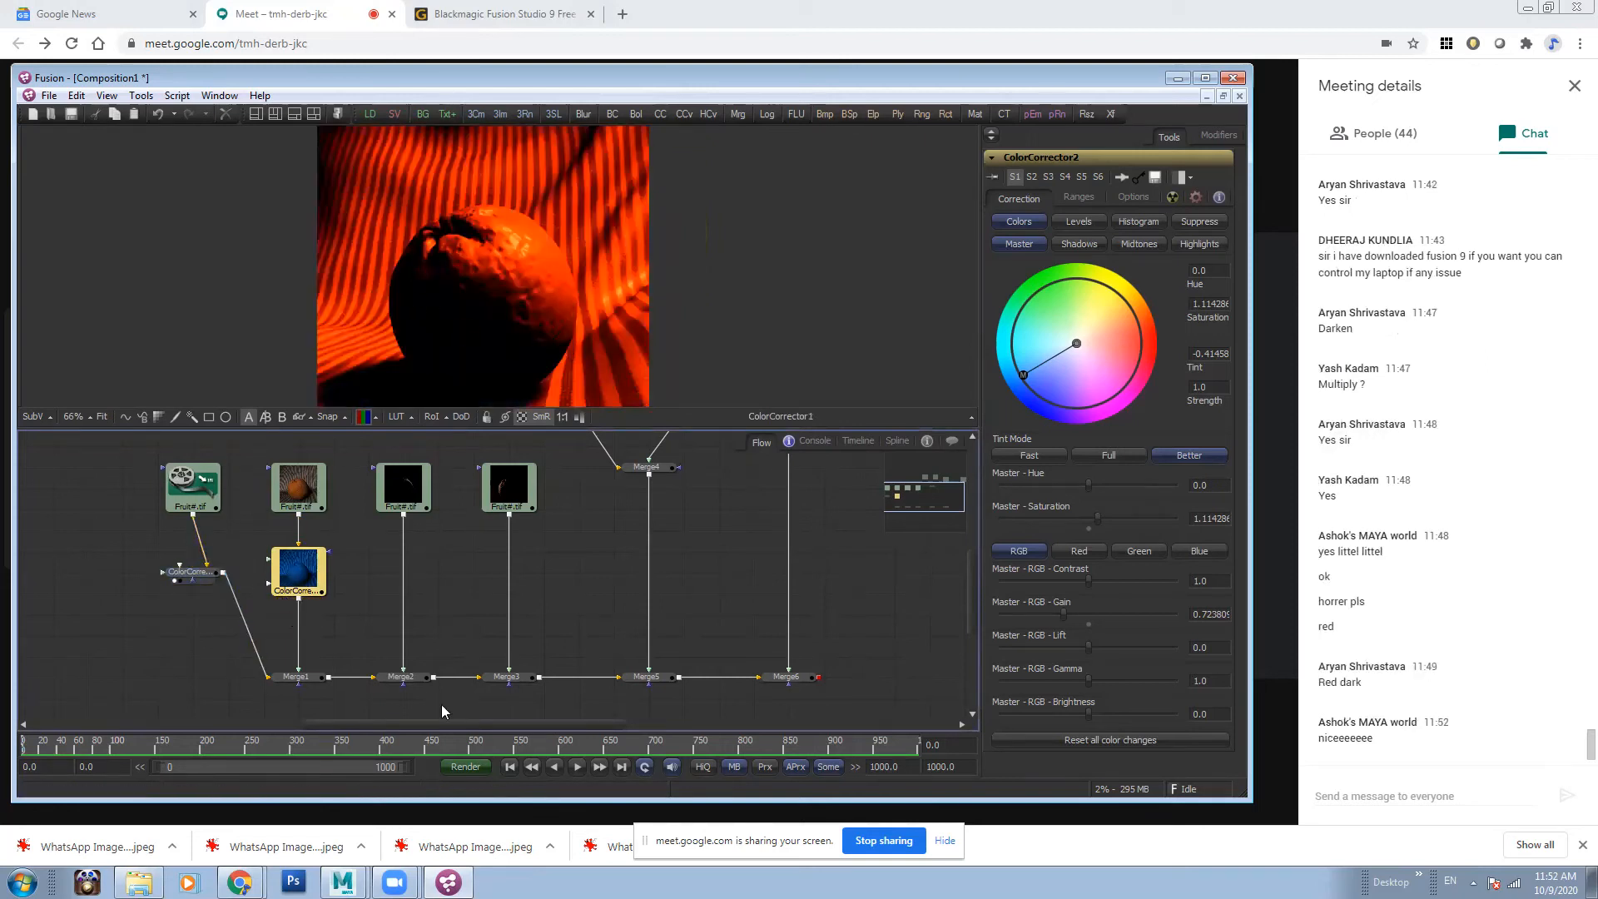
drag(297, 676, 488, 330)
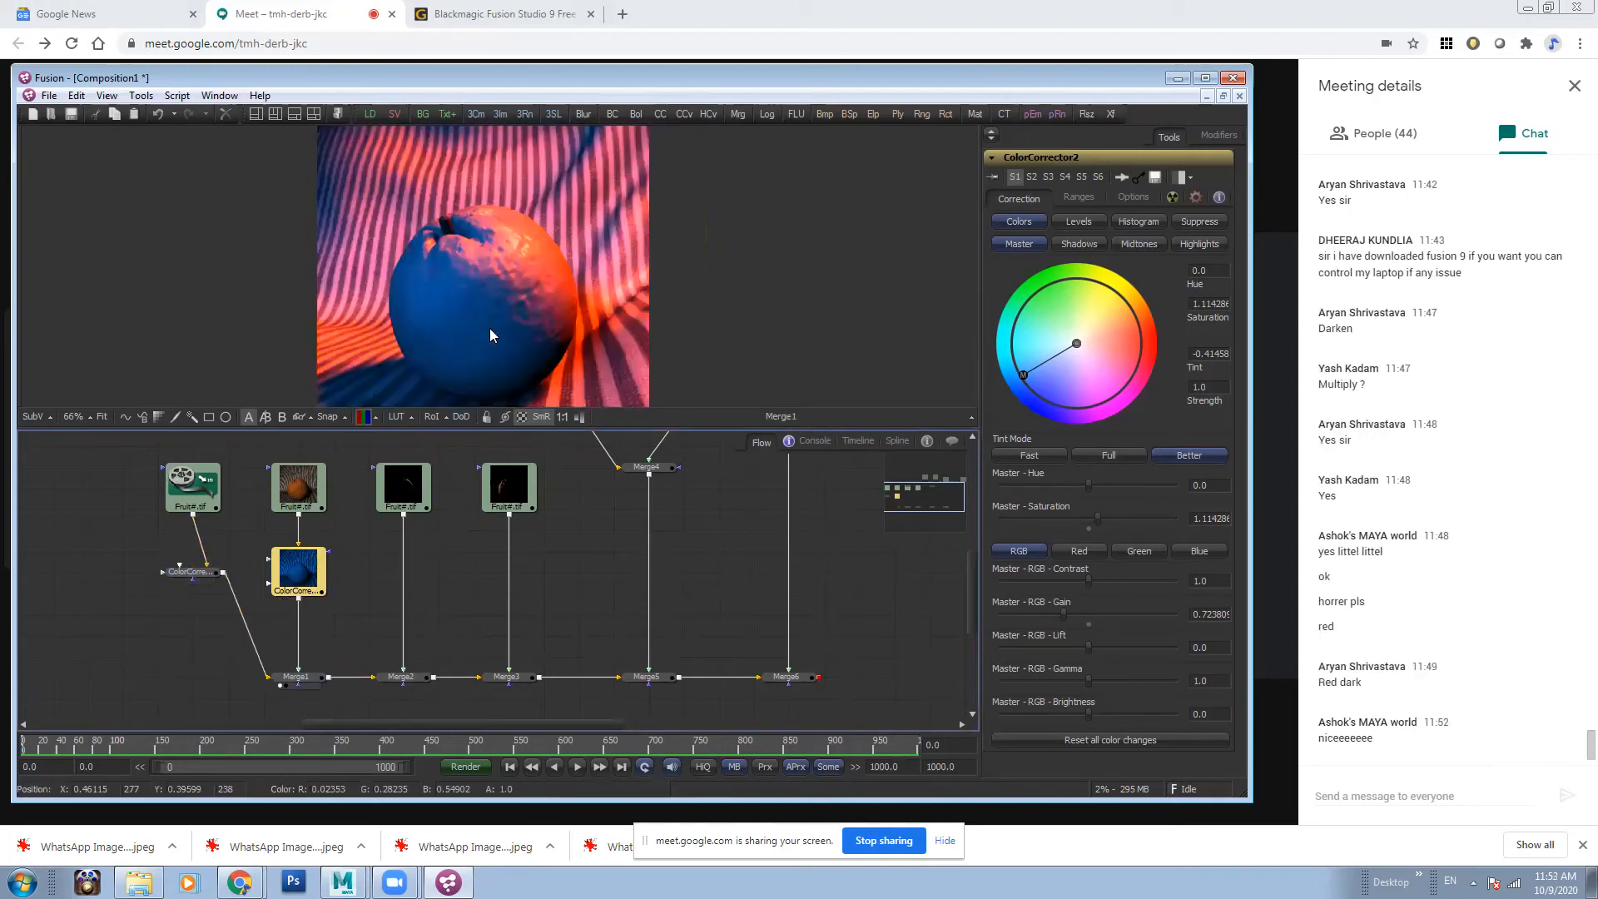
- Set the second loader's Color Corrector to a Tint of about -0.418 at Strength 0.96, and the first one's Master RGB Gain to about 1.11
mouse_move(1024, 375)
mouse_down()
mouse_move(1042, 367)
mouse_move(1024, 374)
mouse_up()
click(192, 572)
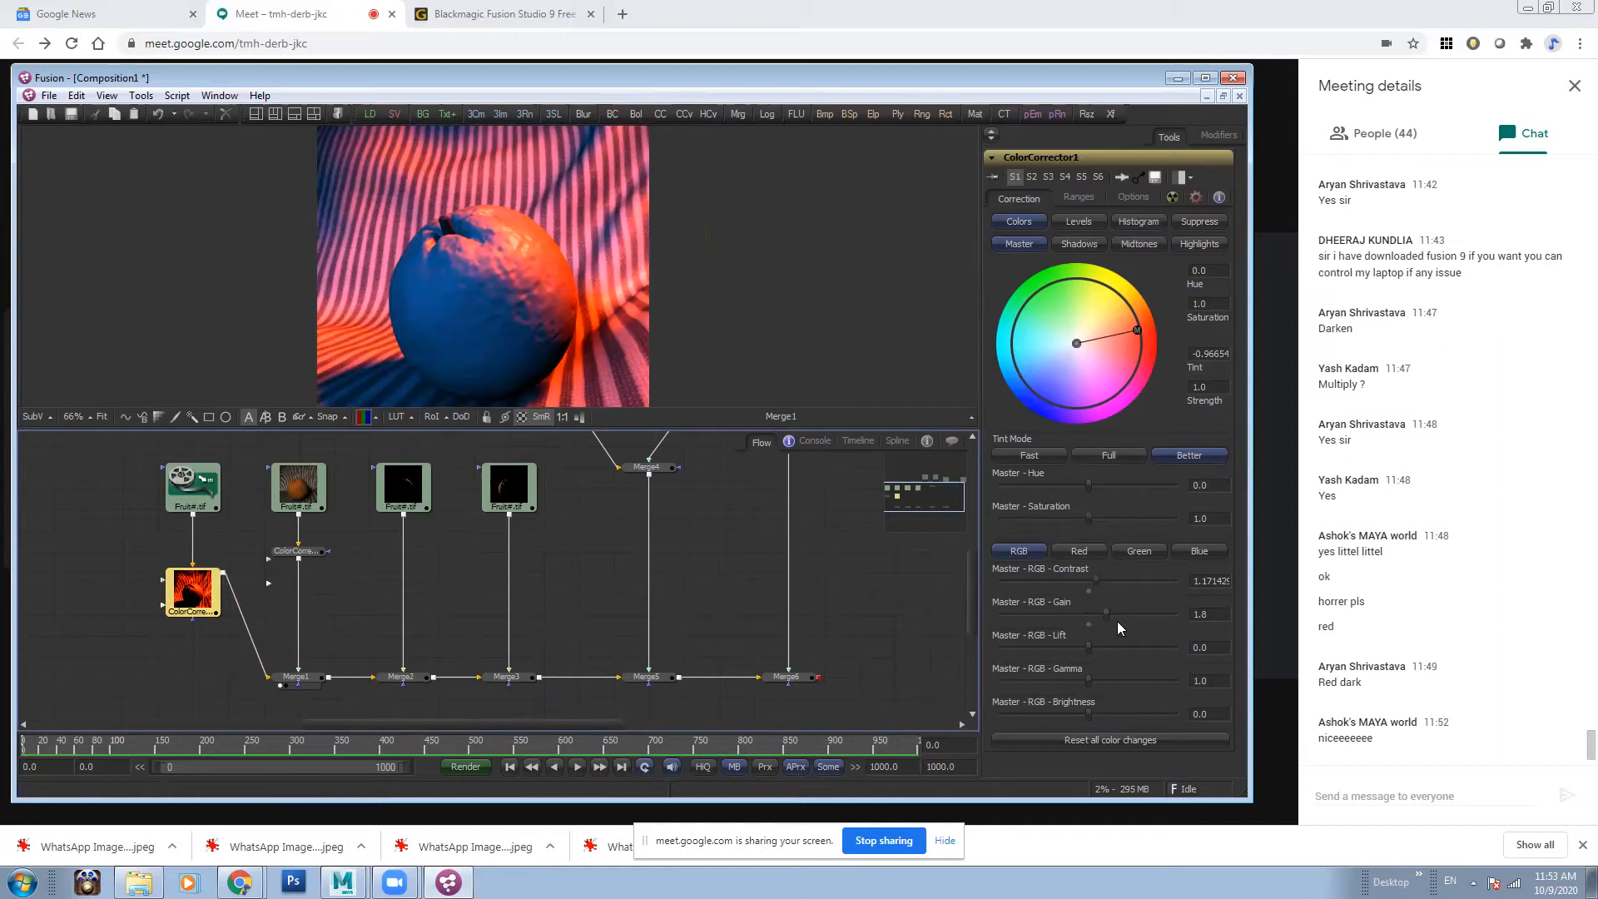
drag(1101, 614, 1087, 611)
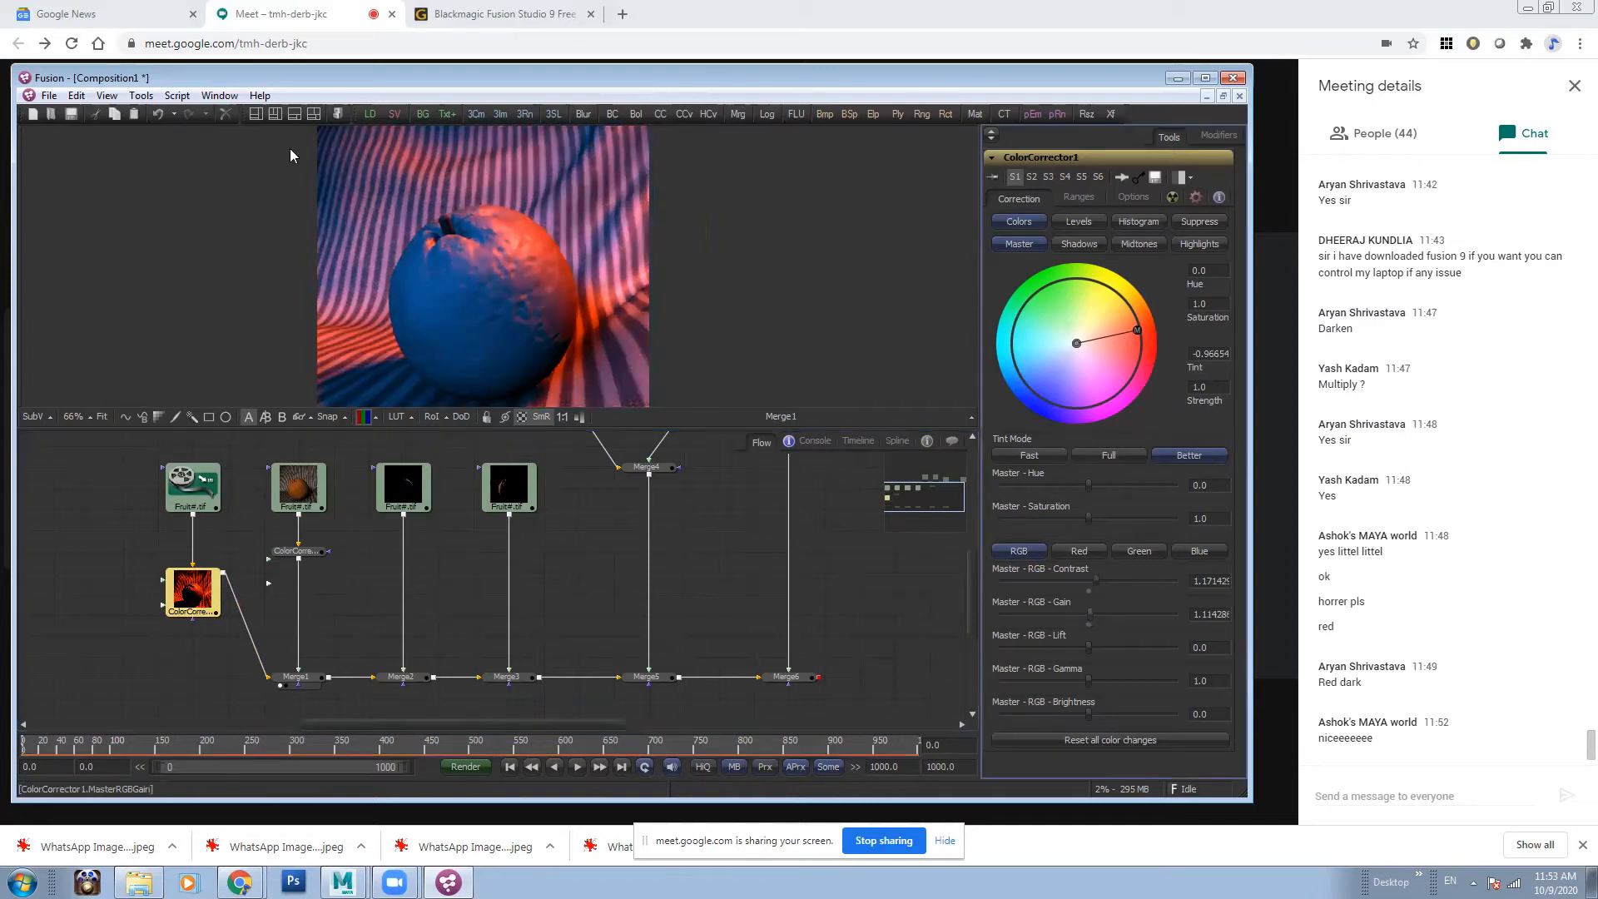
scroll(555, 243, down, 2)
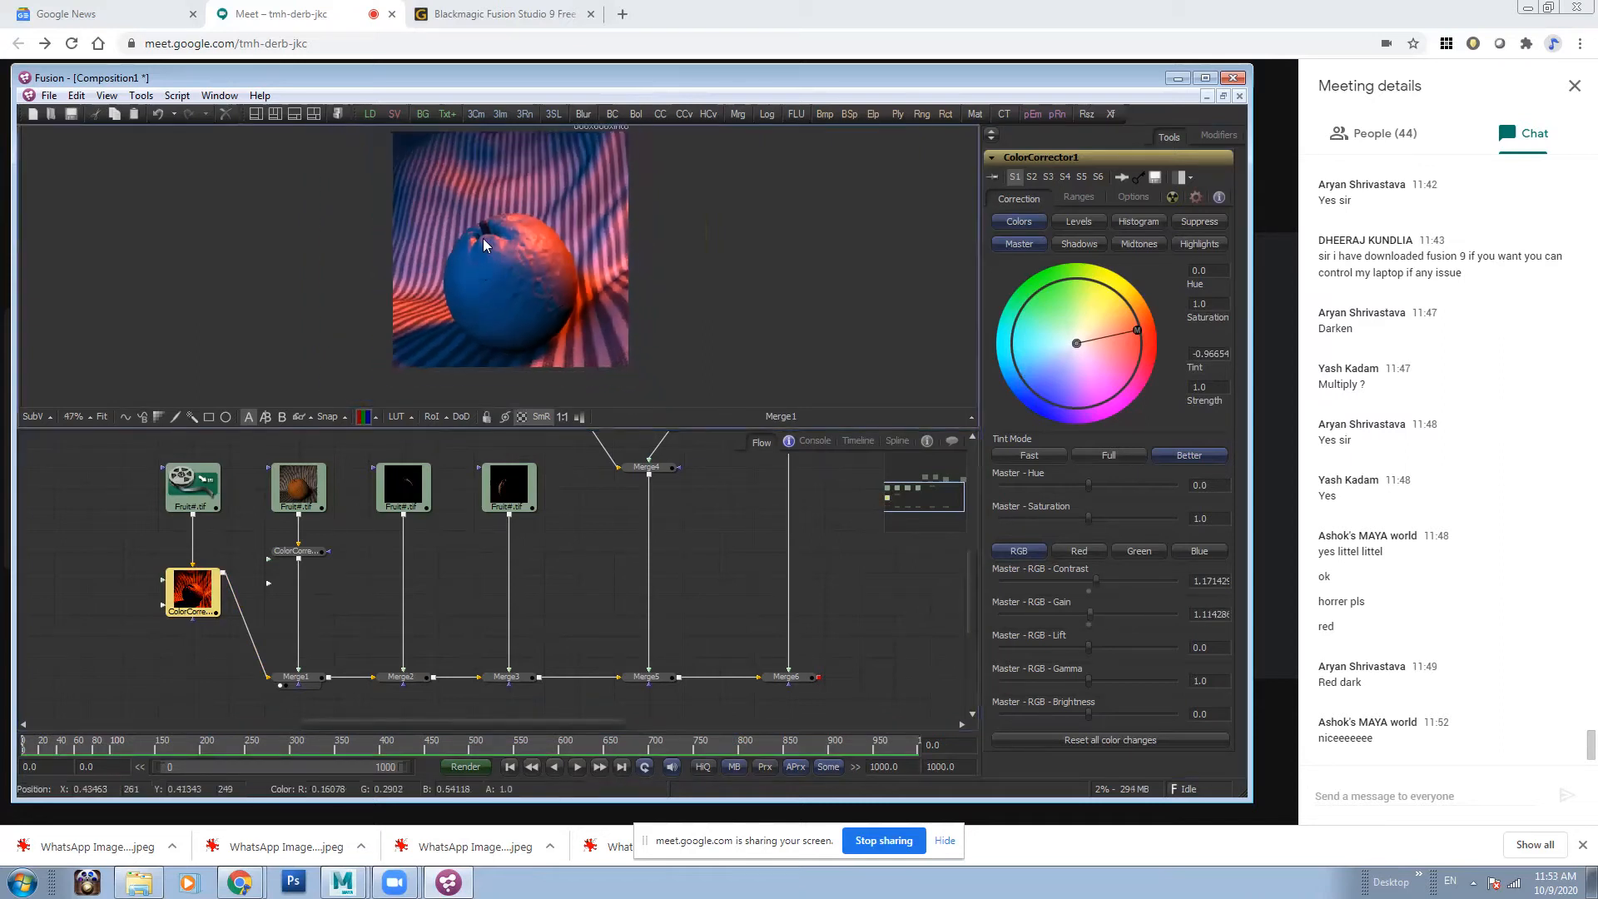
scroll(499, 213, up, 1)
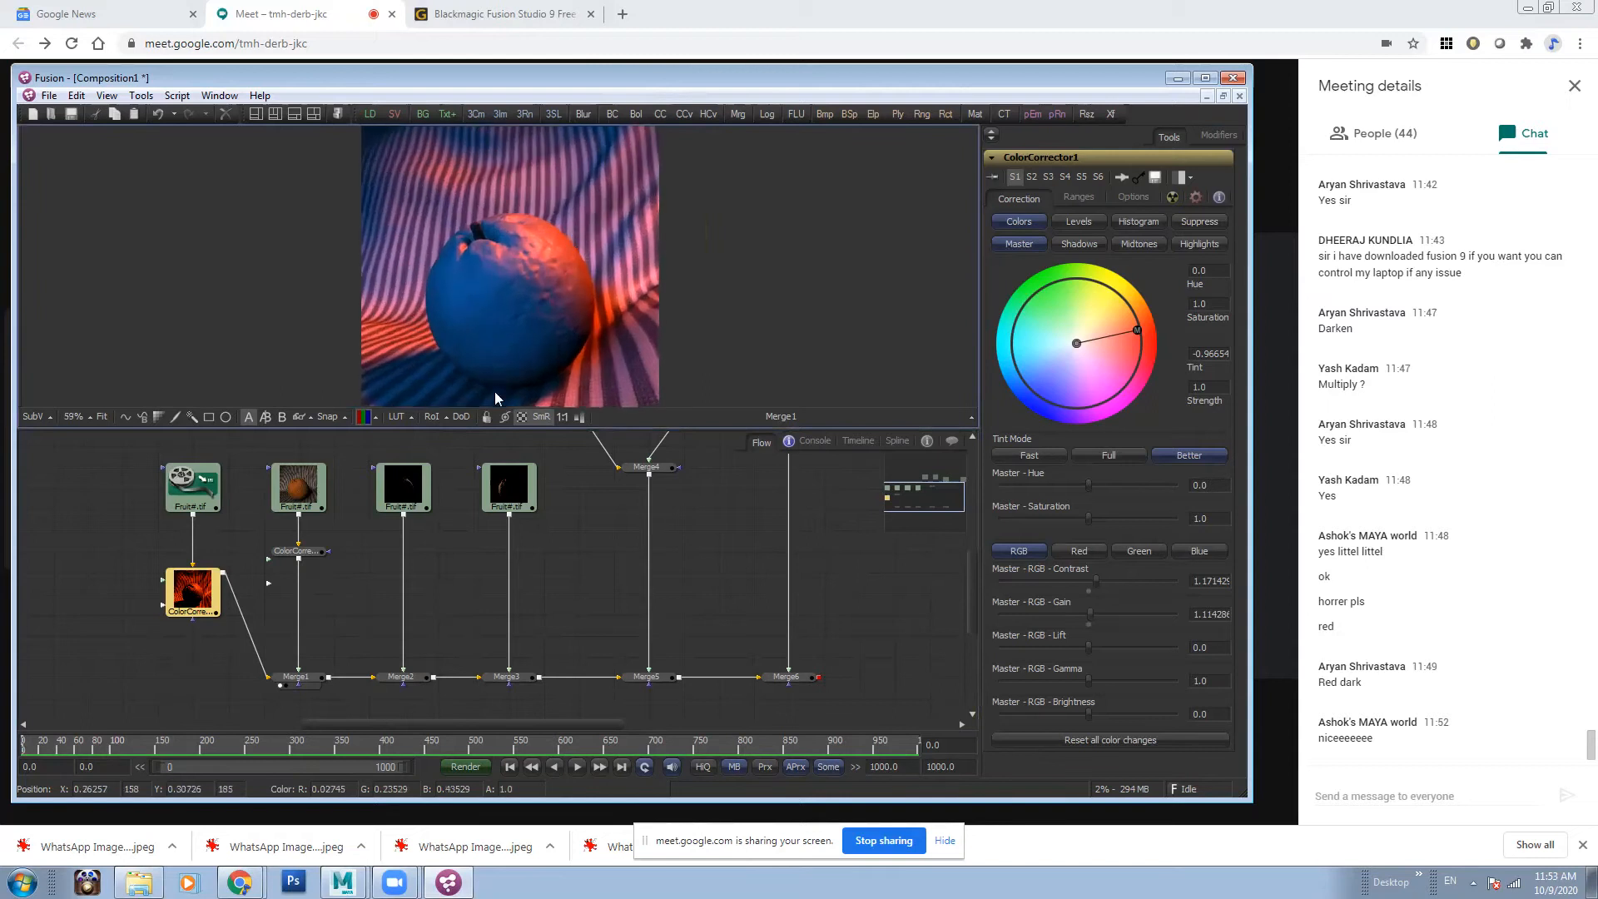
- View Merge2 in the viewer and examine the rim light on the orange
click(406, 678)
scroll(410, 682, down, 1)
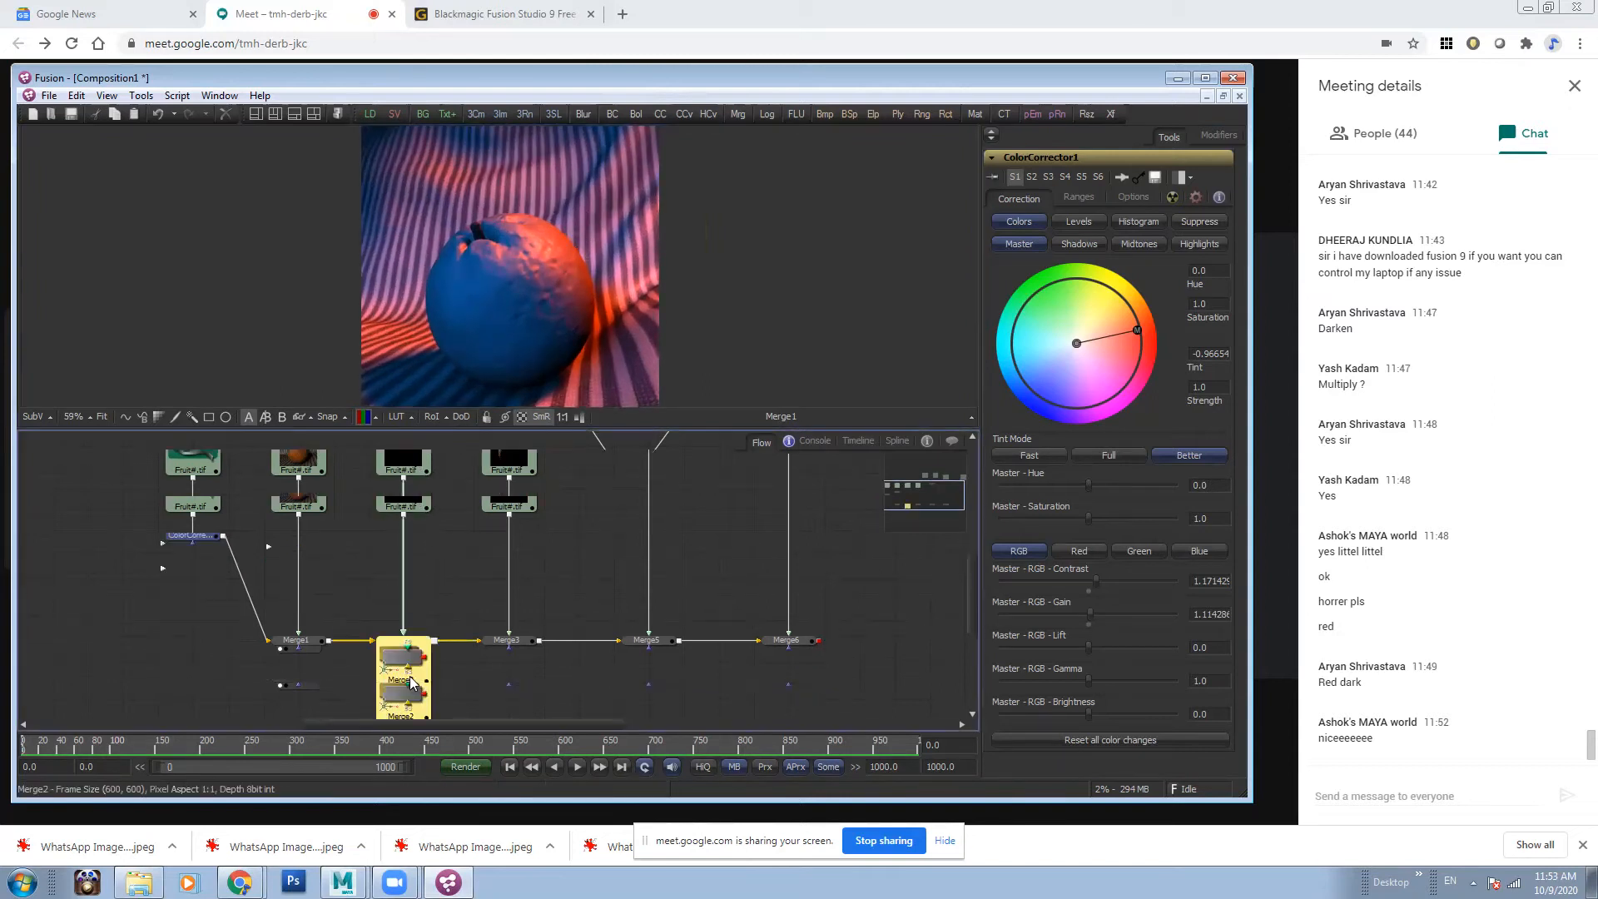
key(1)
scroll(566, 238, up, 2)
scroll(591, 274, down, 2)
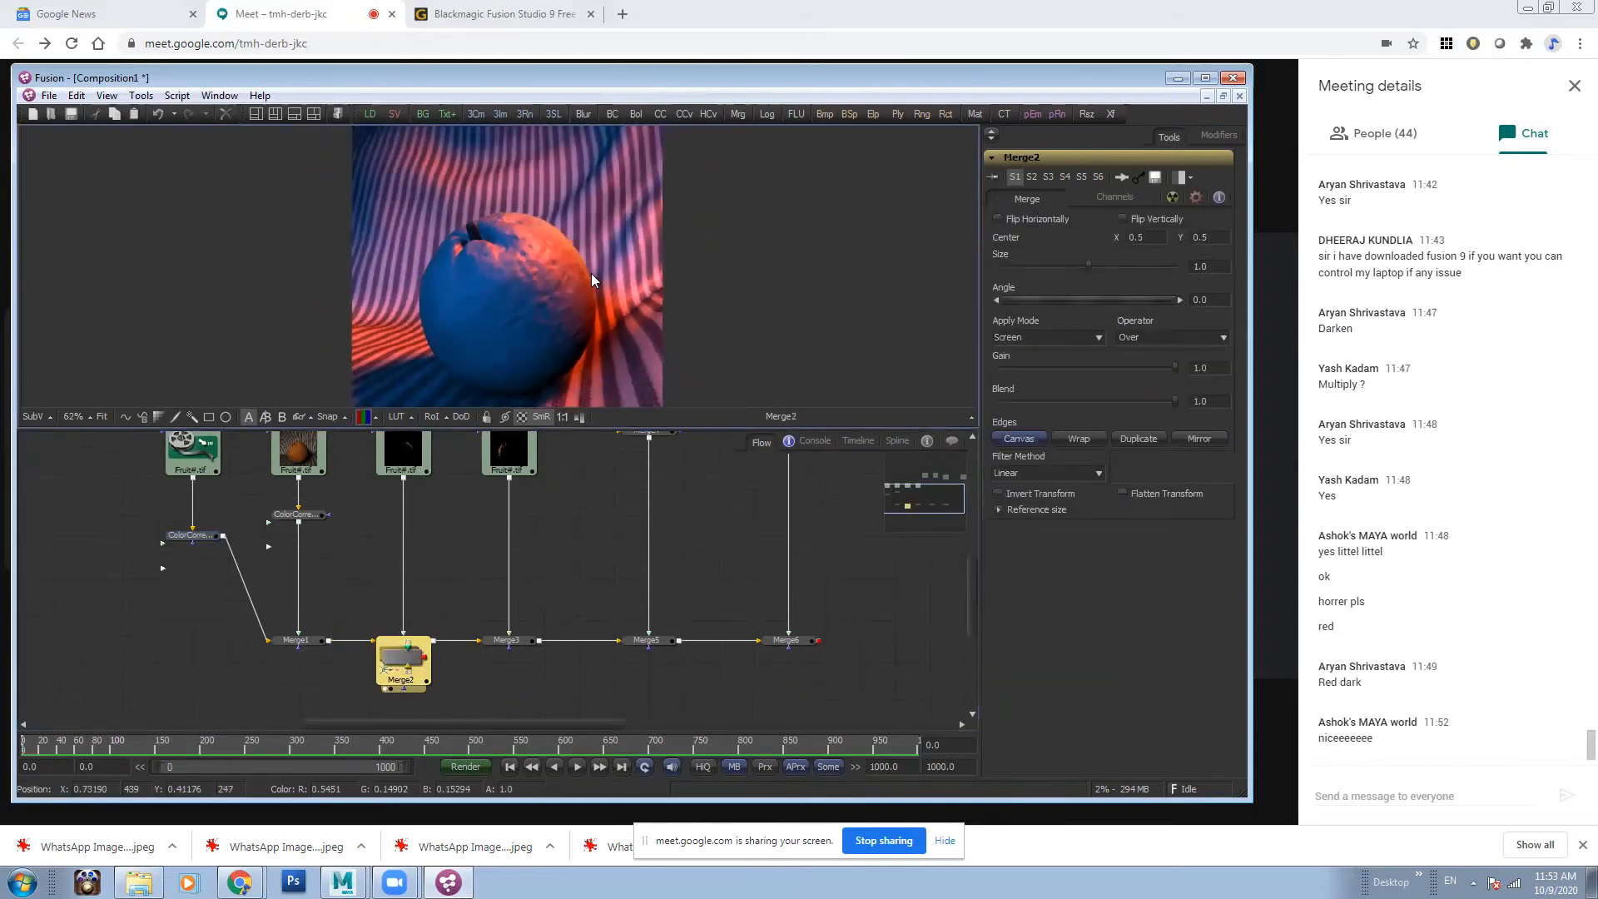
scroll(574, 266, up, 1)
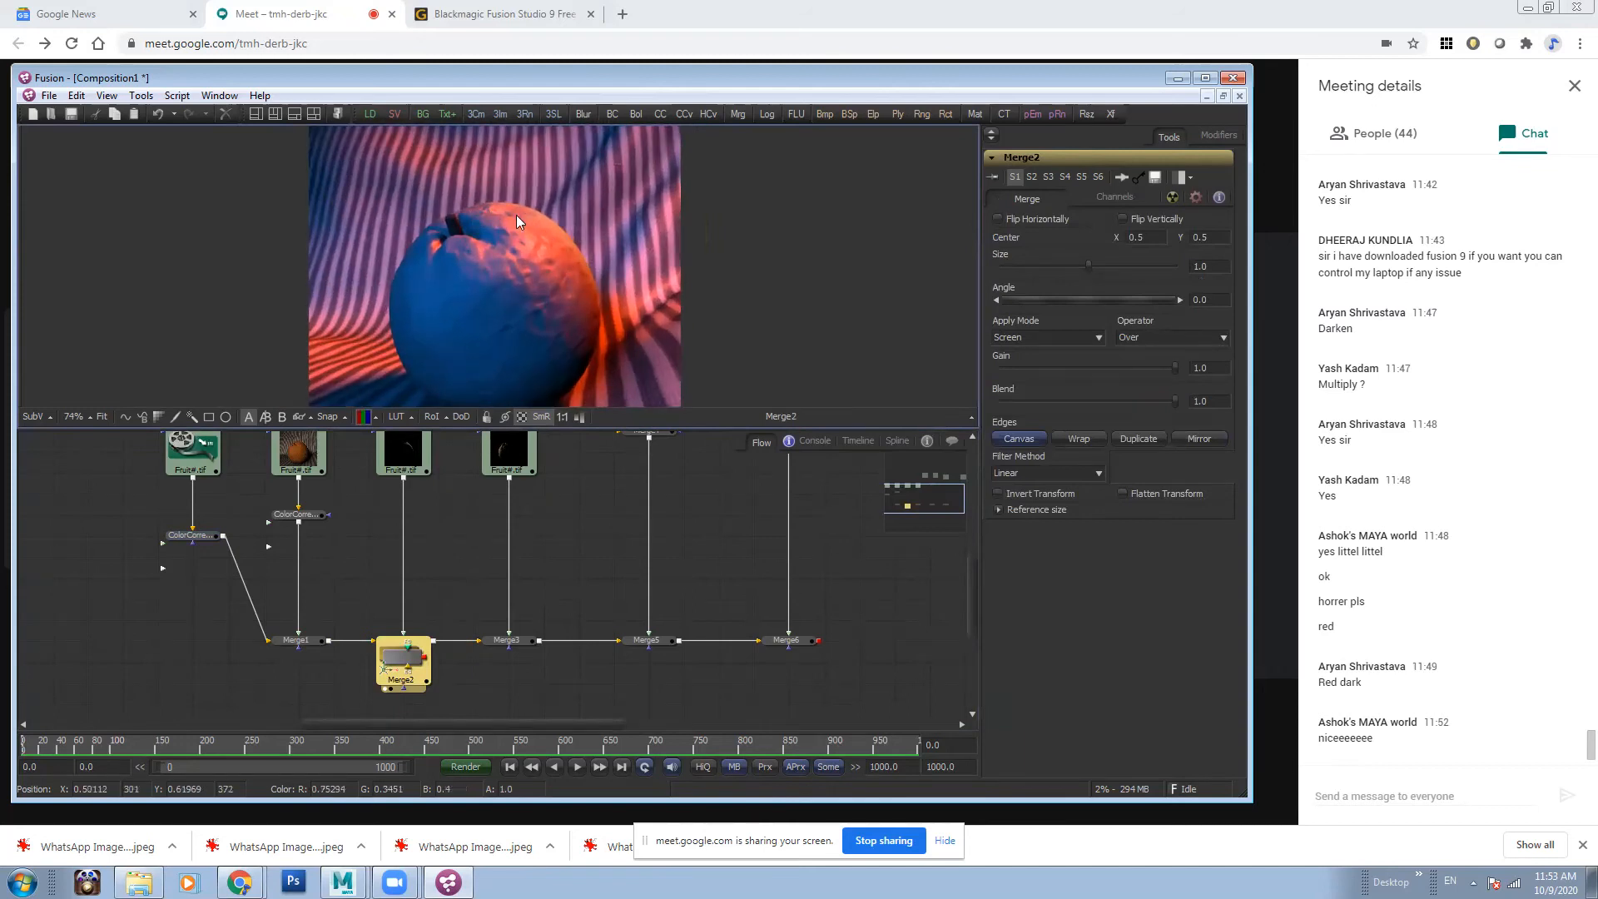
scroll(405, 501, up, 1)
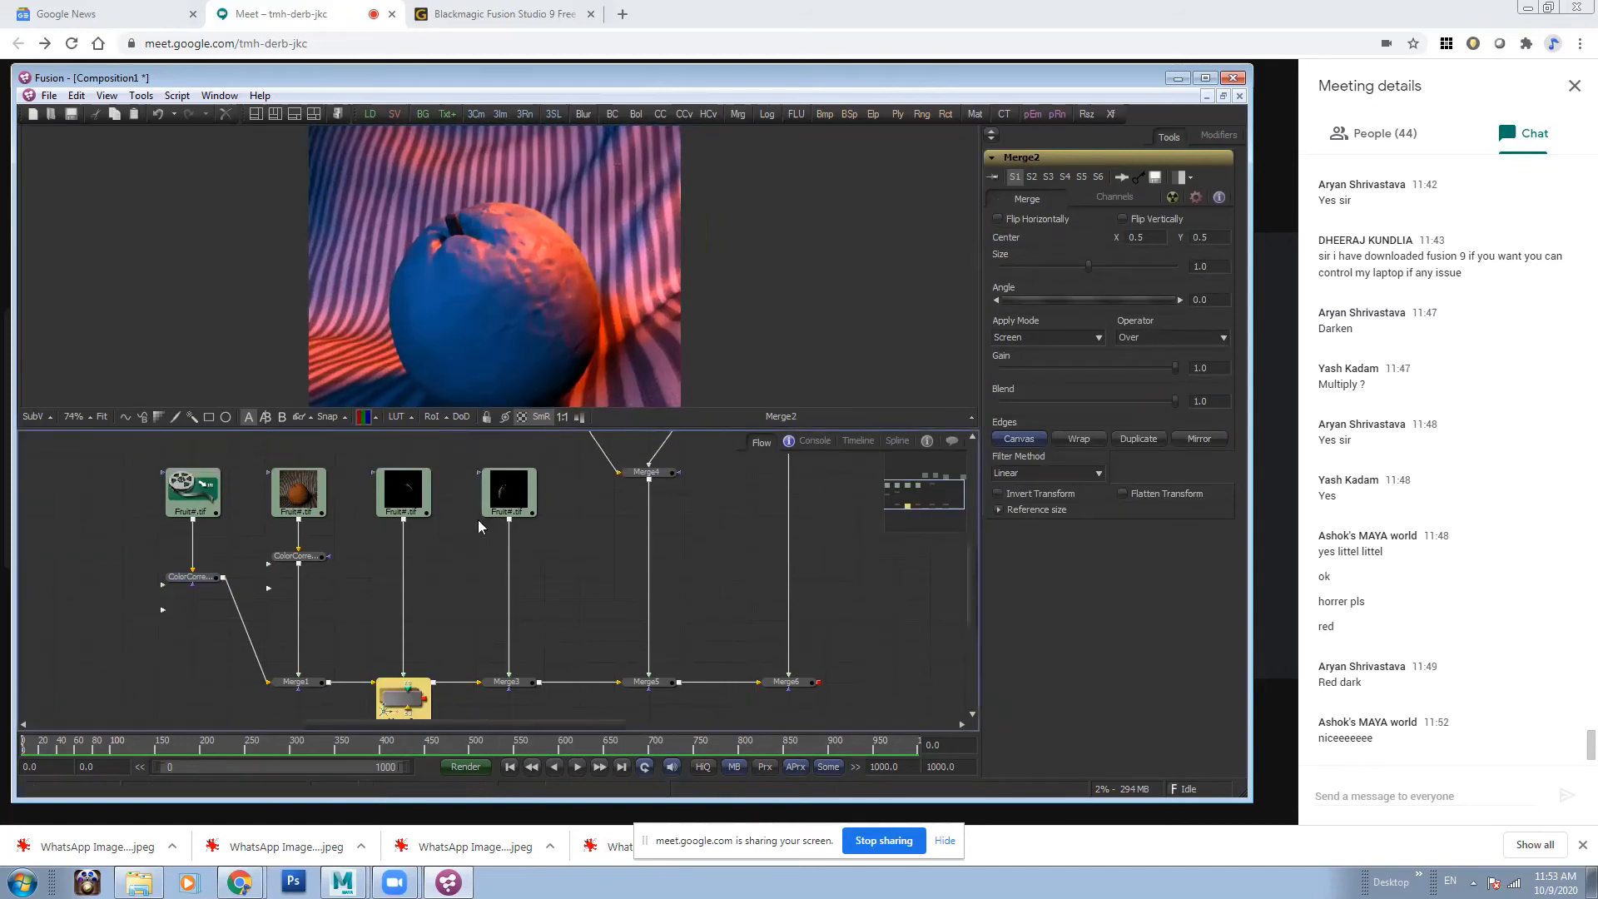
- Insert a Color Corrector after the third loader with a Master RGB Gain of about 2.94 and an orange Tint of about 0.068 at Strength 0.93
click(405, 502)
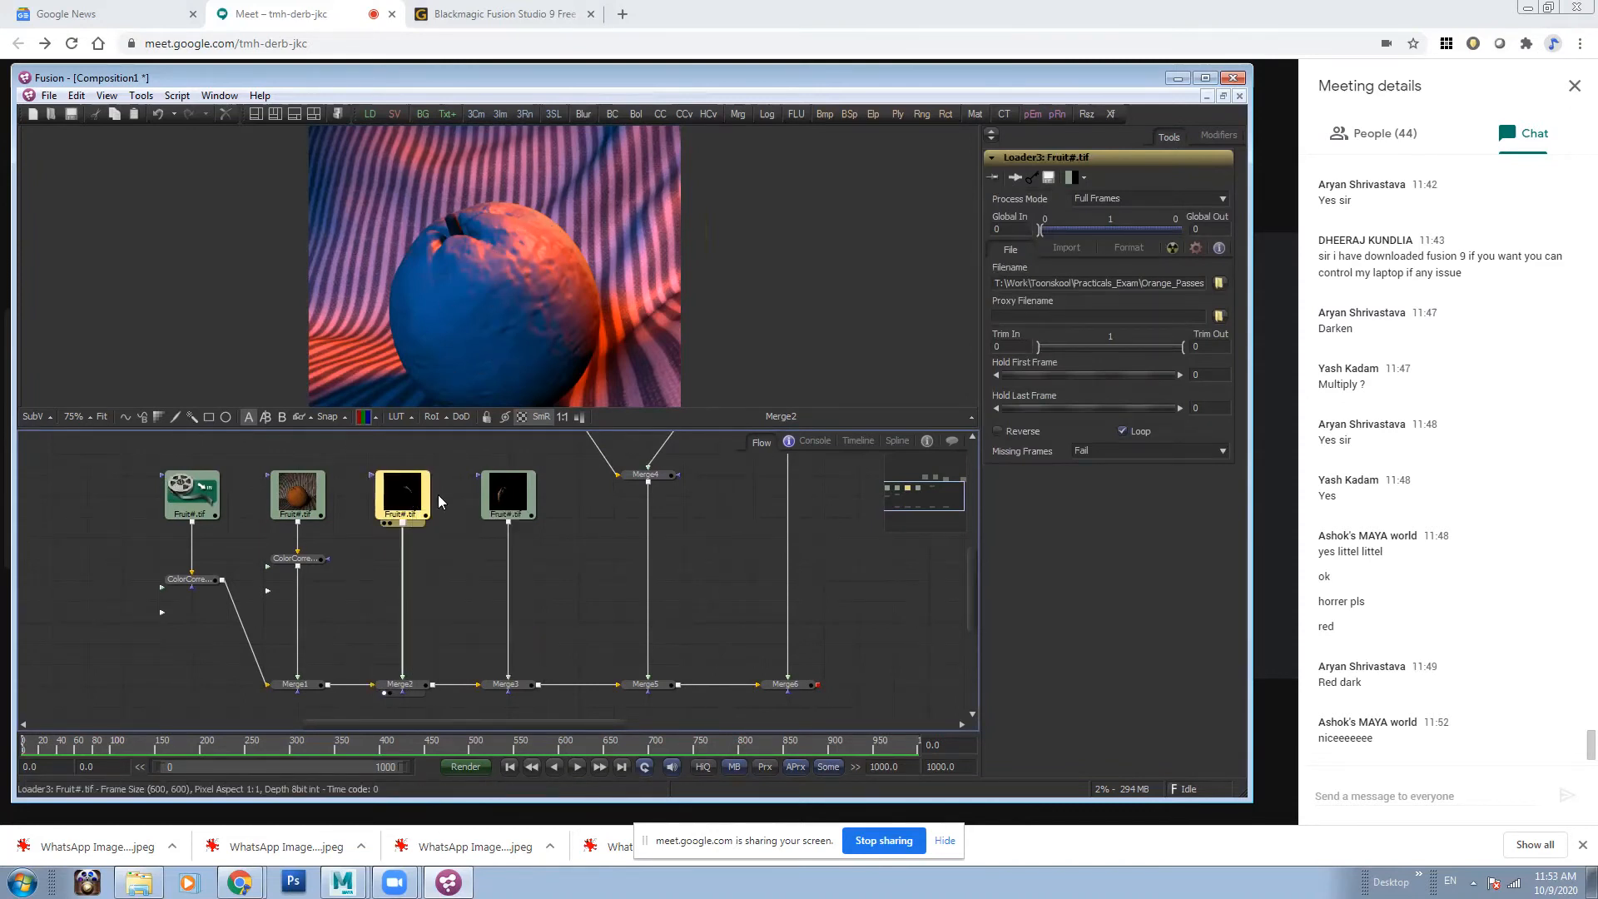
mouse_move(408, 501)
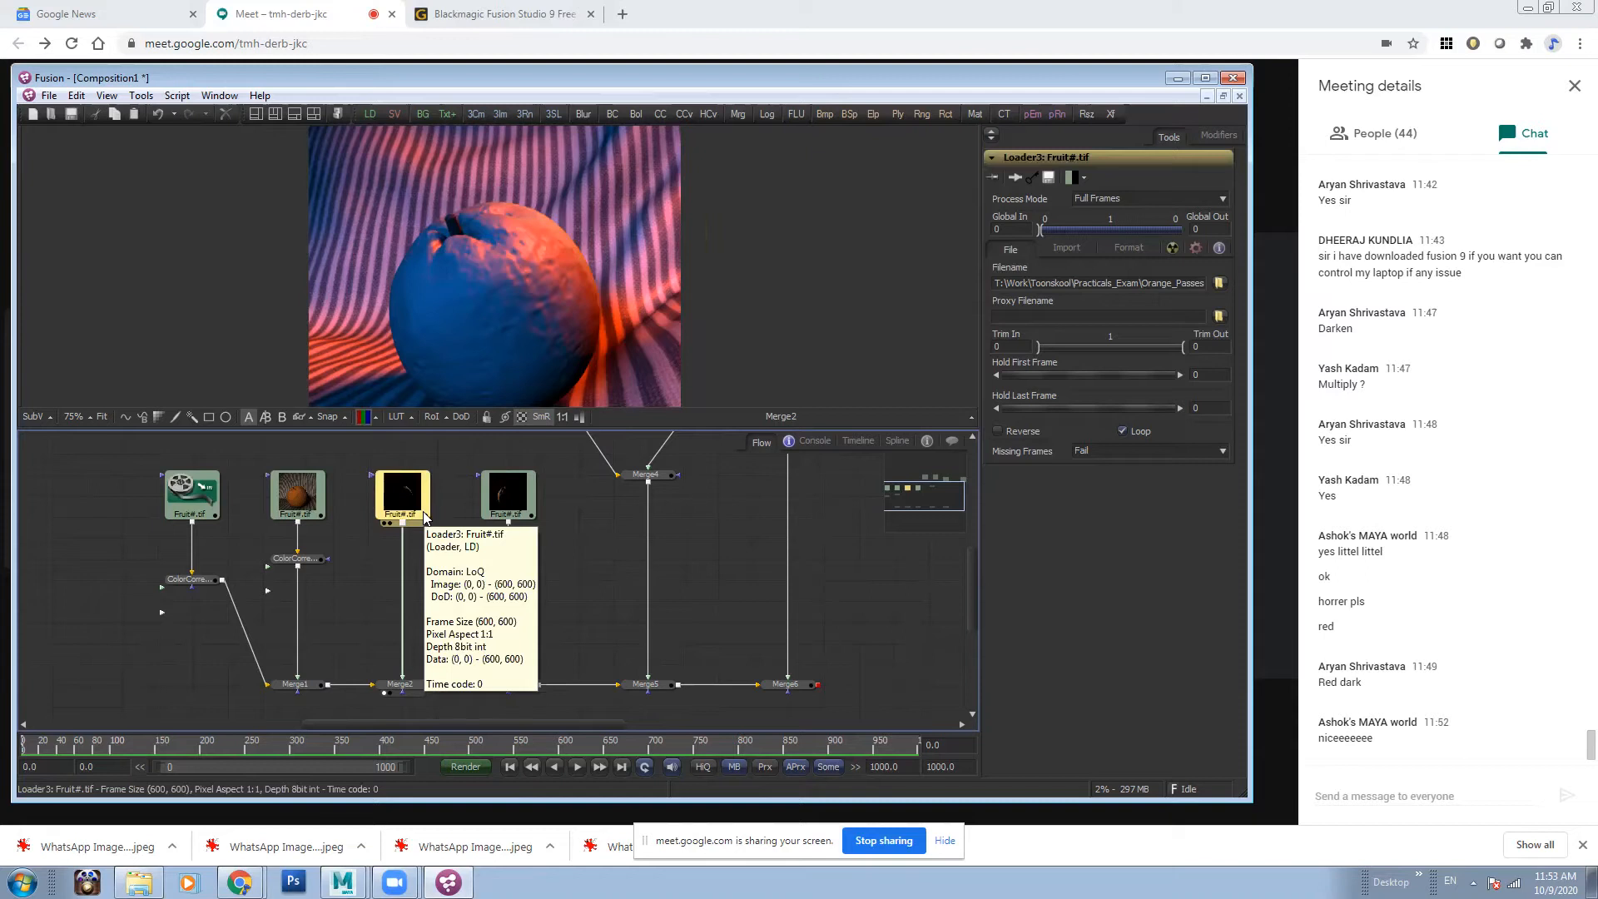
click(659, 118)
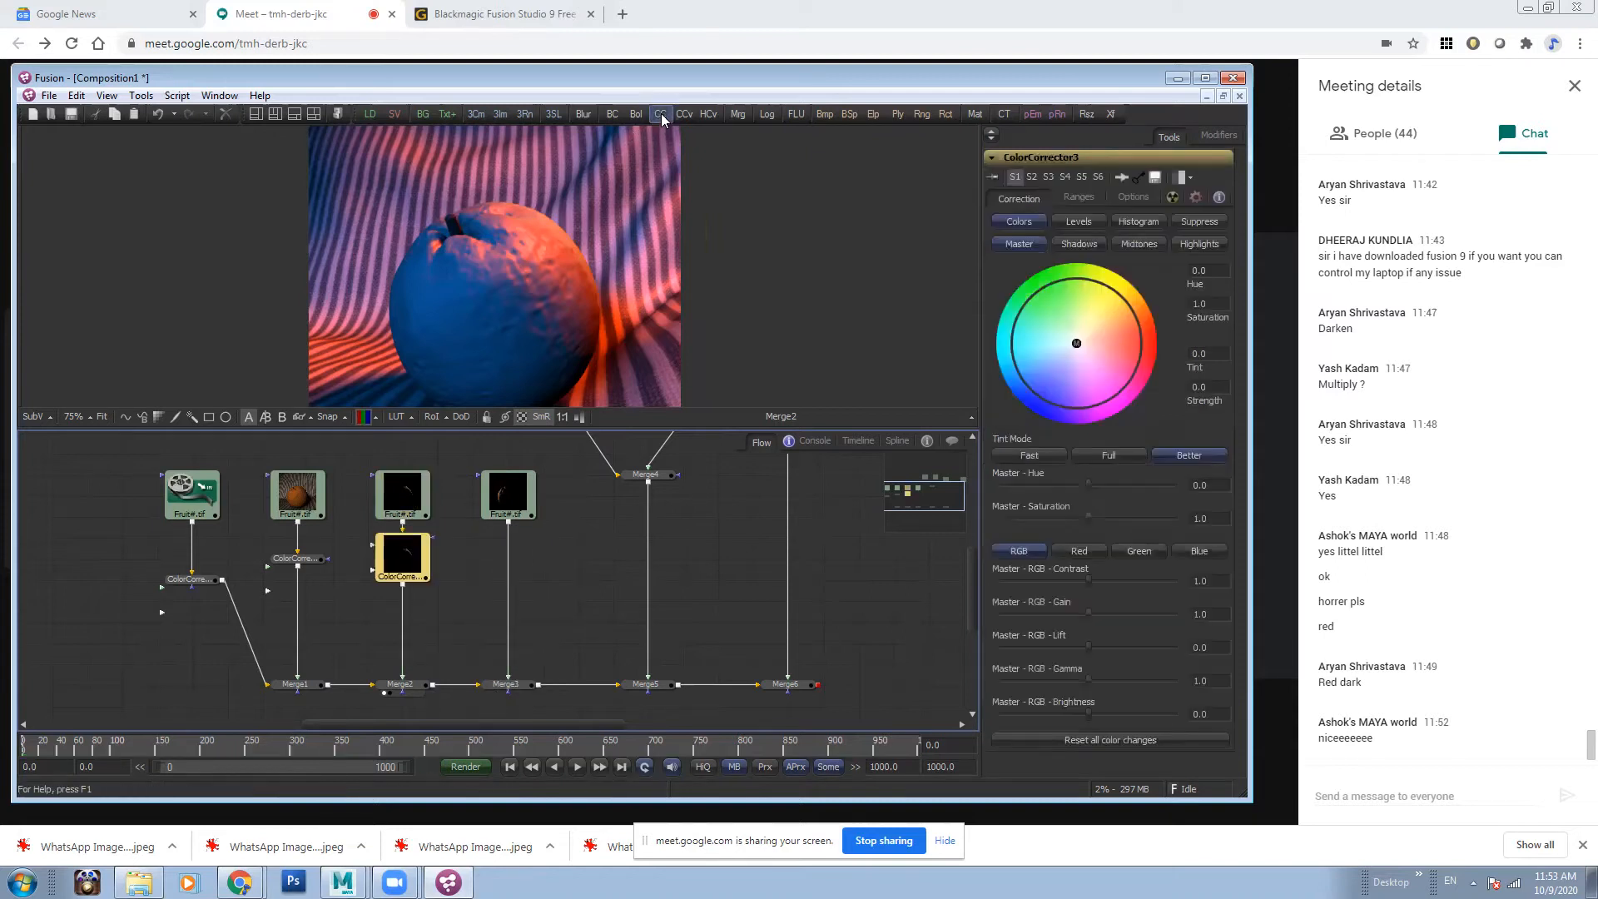
drag(1088, 614, 1130, 616)
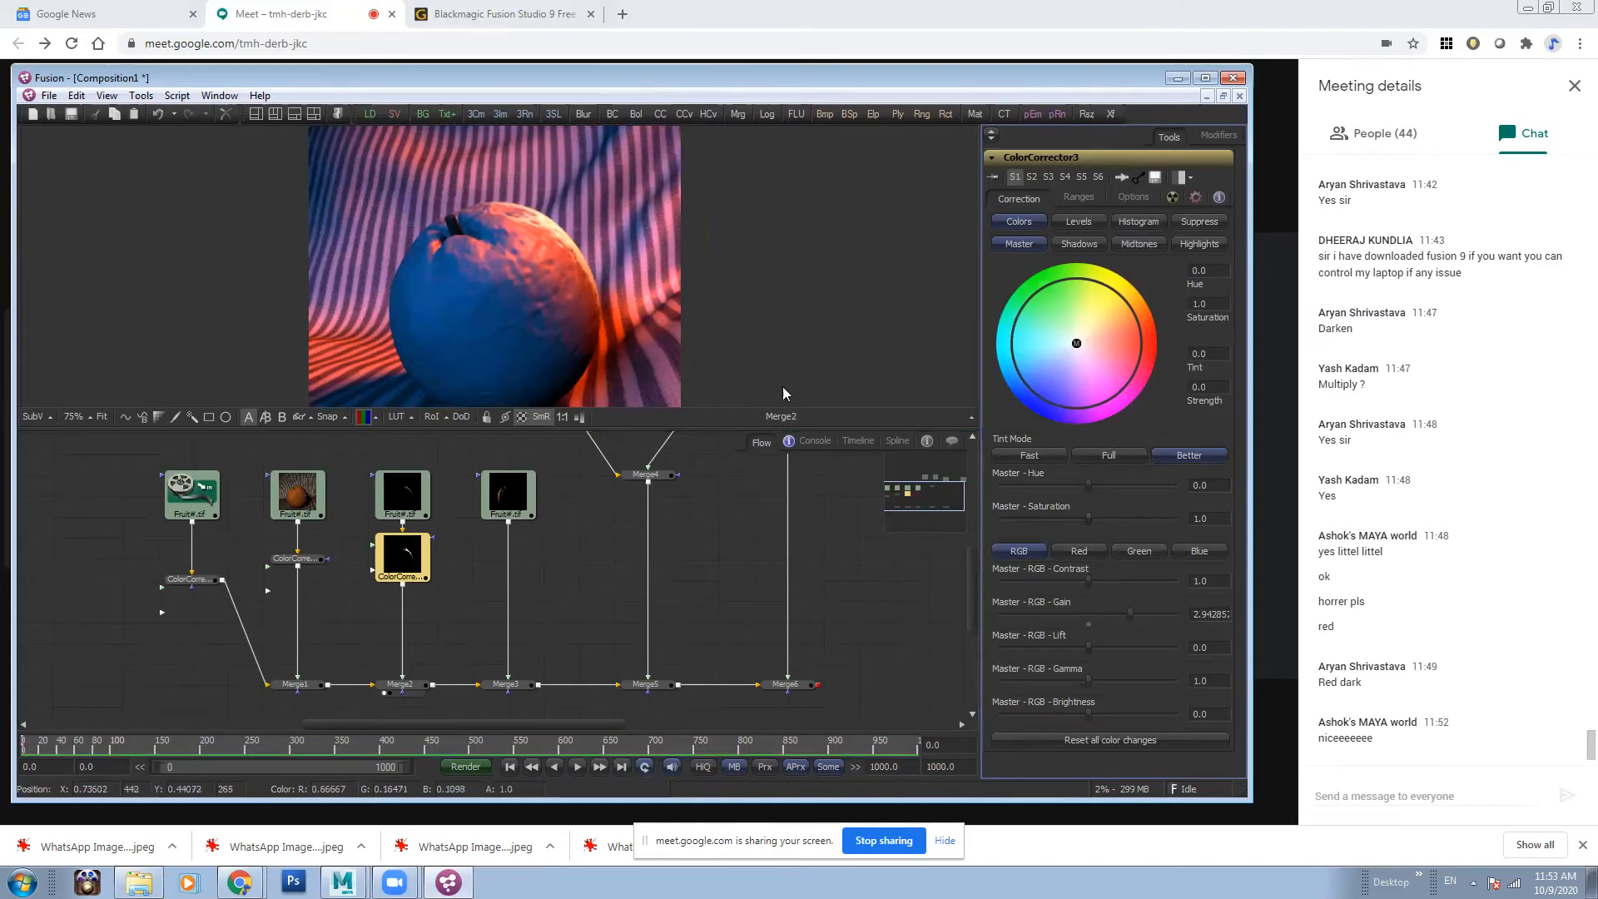
drag(1107, 348, 1132, 319)
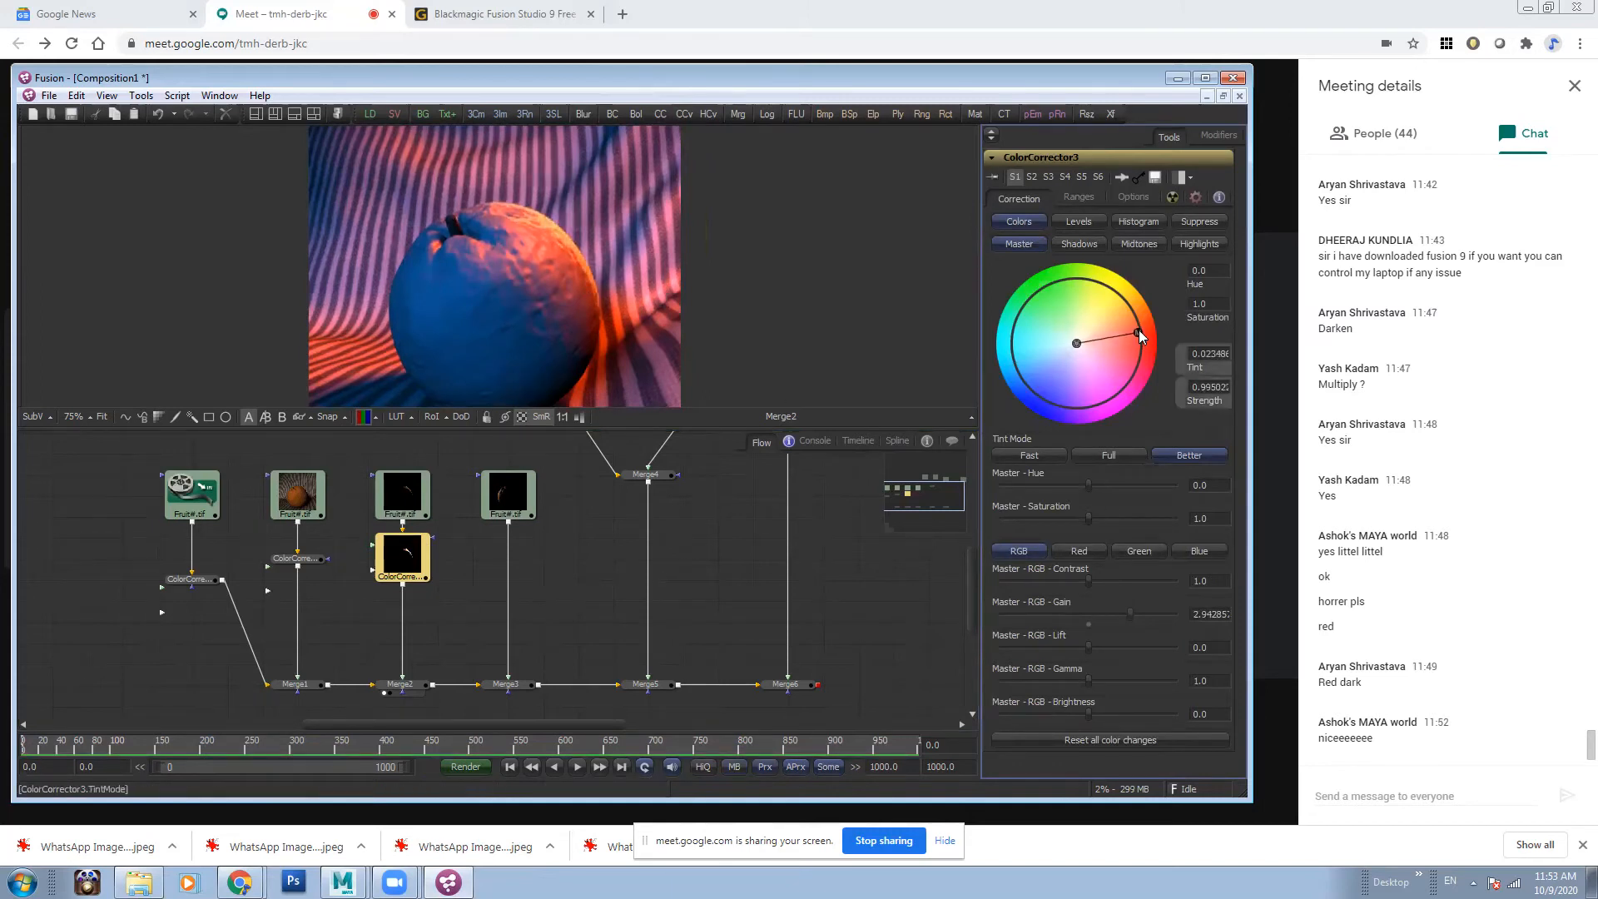
scroll(574, 250, down, 3)
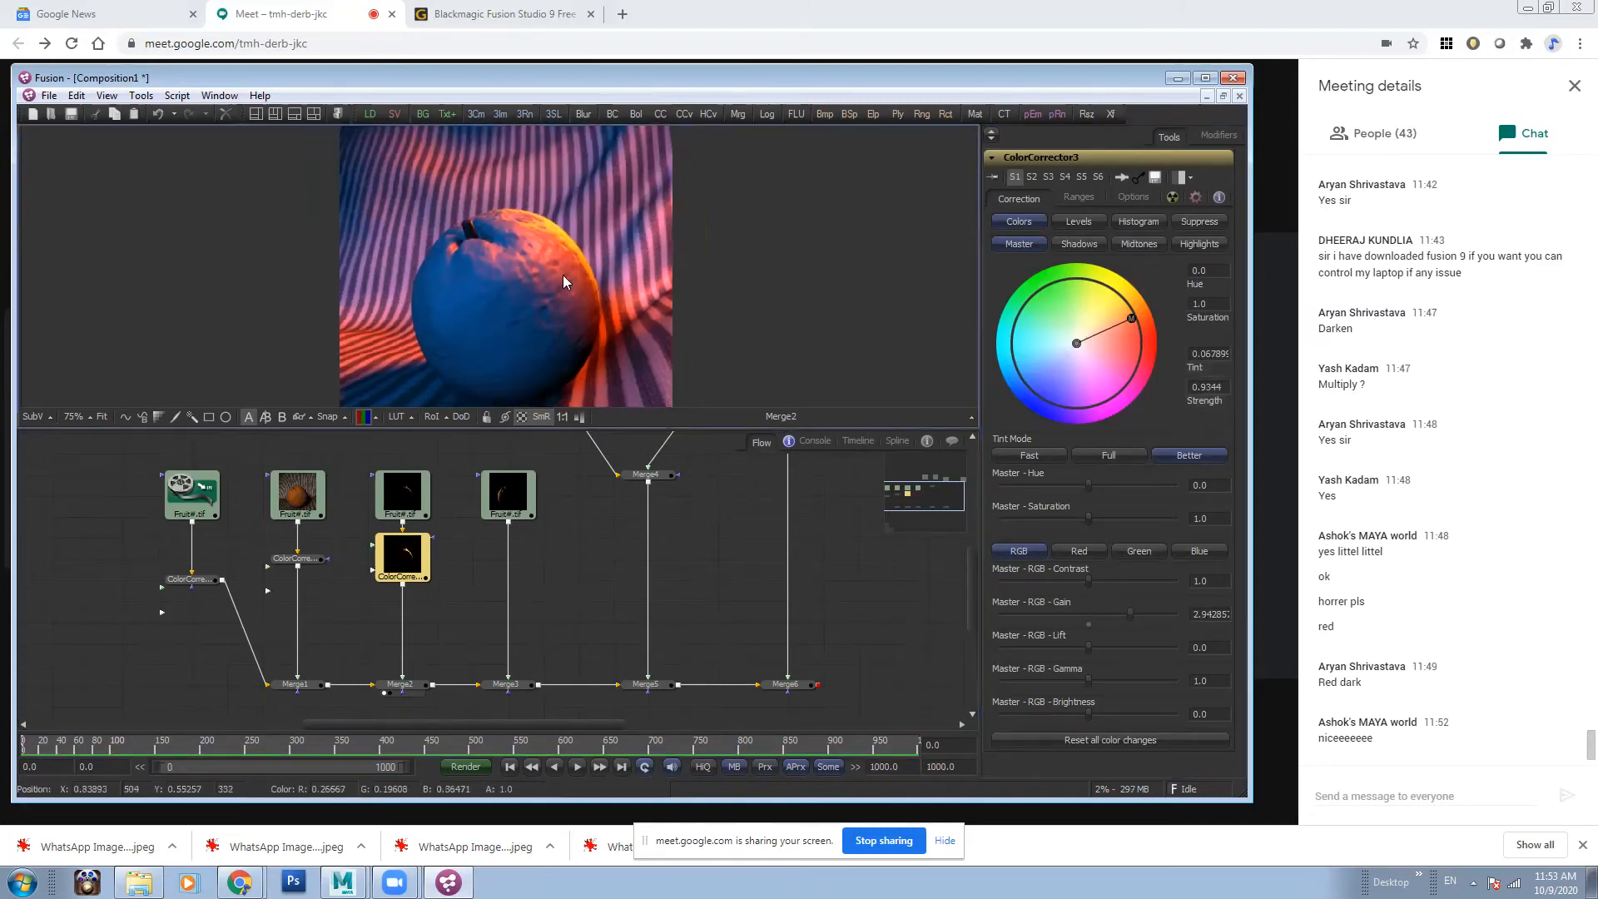
- Refine the third loader's Color Corrector to Tint about 0.051, Strength 0.30, Contrast 1.25 and Gain 3.32, and shift its node slightly down
mouse_move(1131, 319)
mouse_down()
mouse_move(1145, 341)
mouse_move(1162, 320)
mouse_move(1156, 303)
mouse_move(1109, 332)
mouse_up()
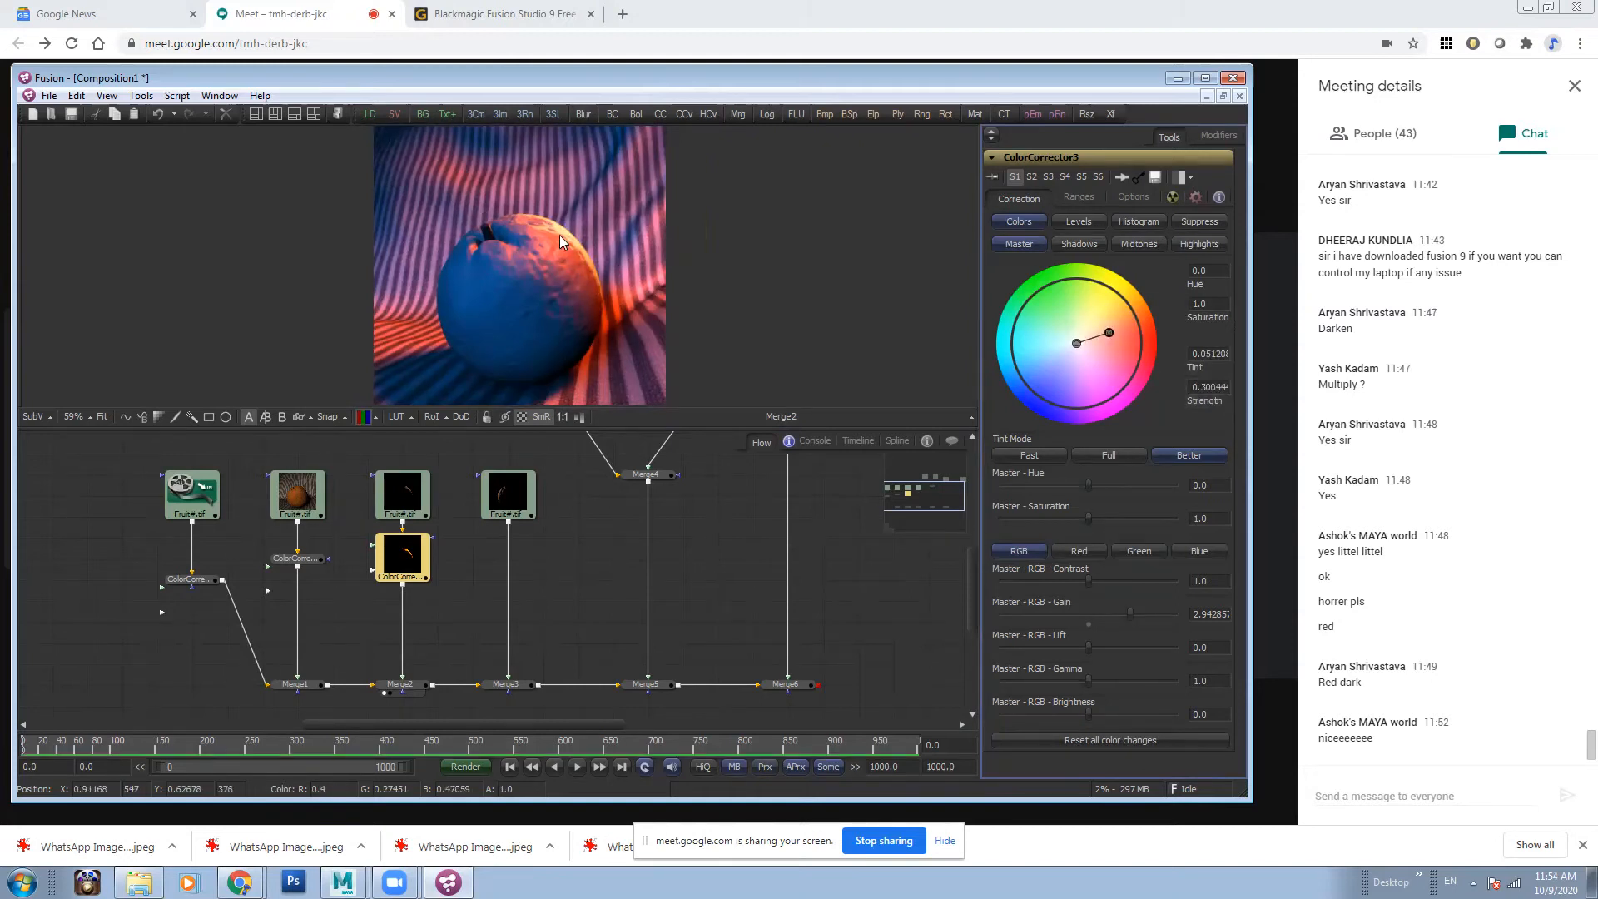
mouse_move(1130, 613)
mouse_down()
mouse_move(1097, 576)
mouse_move(1138, 614)
mouse_up()
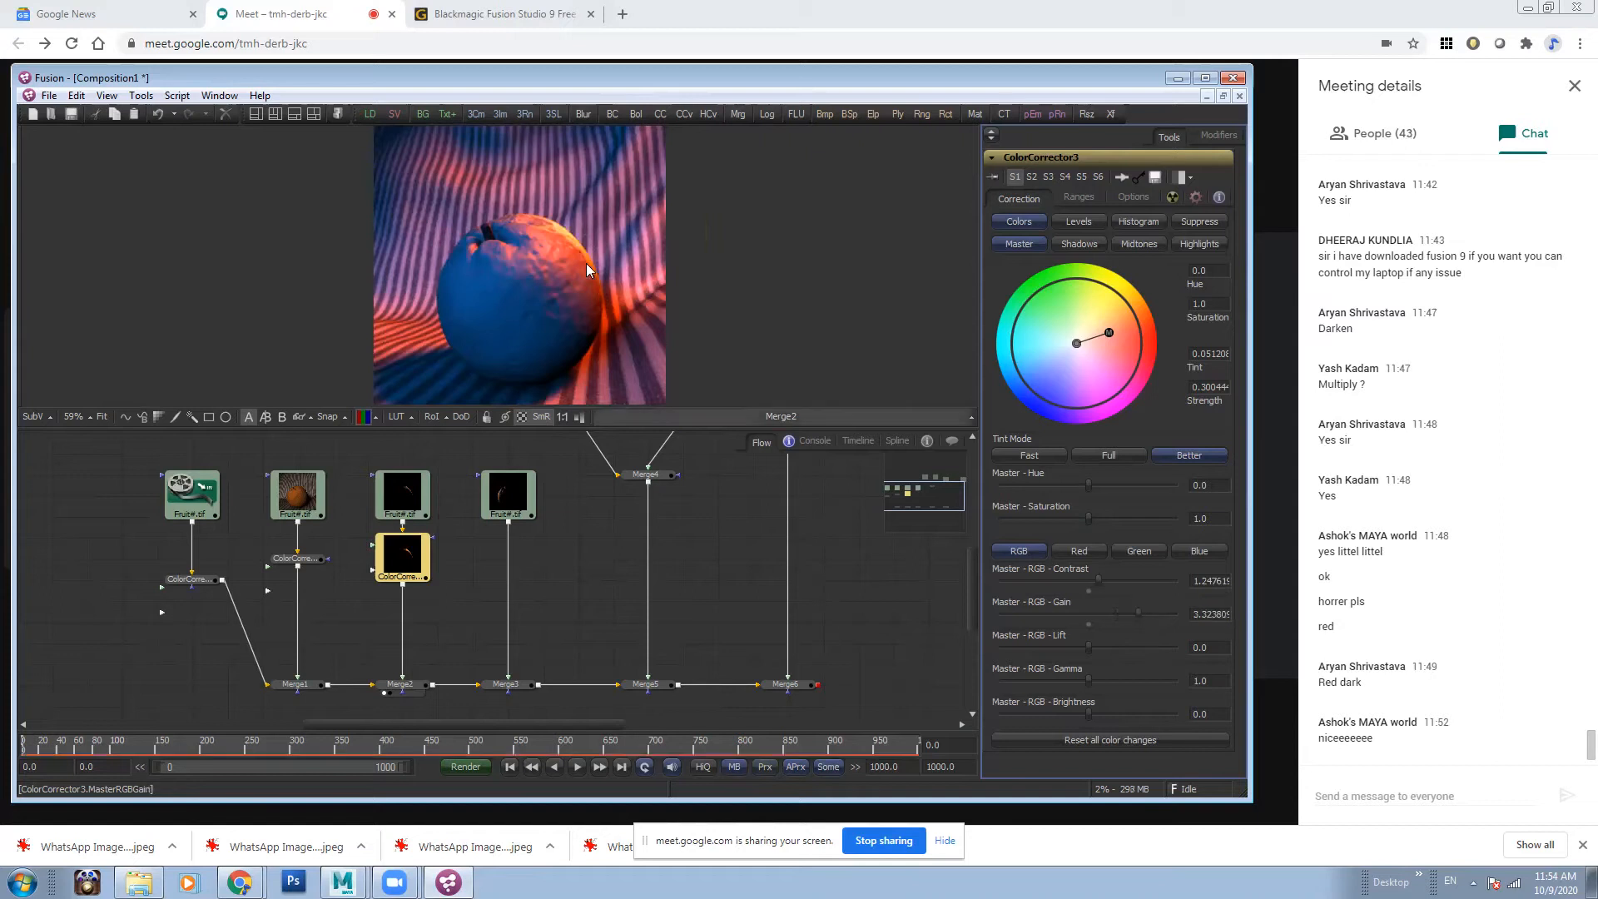
drag(403, 557, 404, 579)
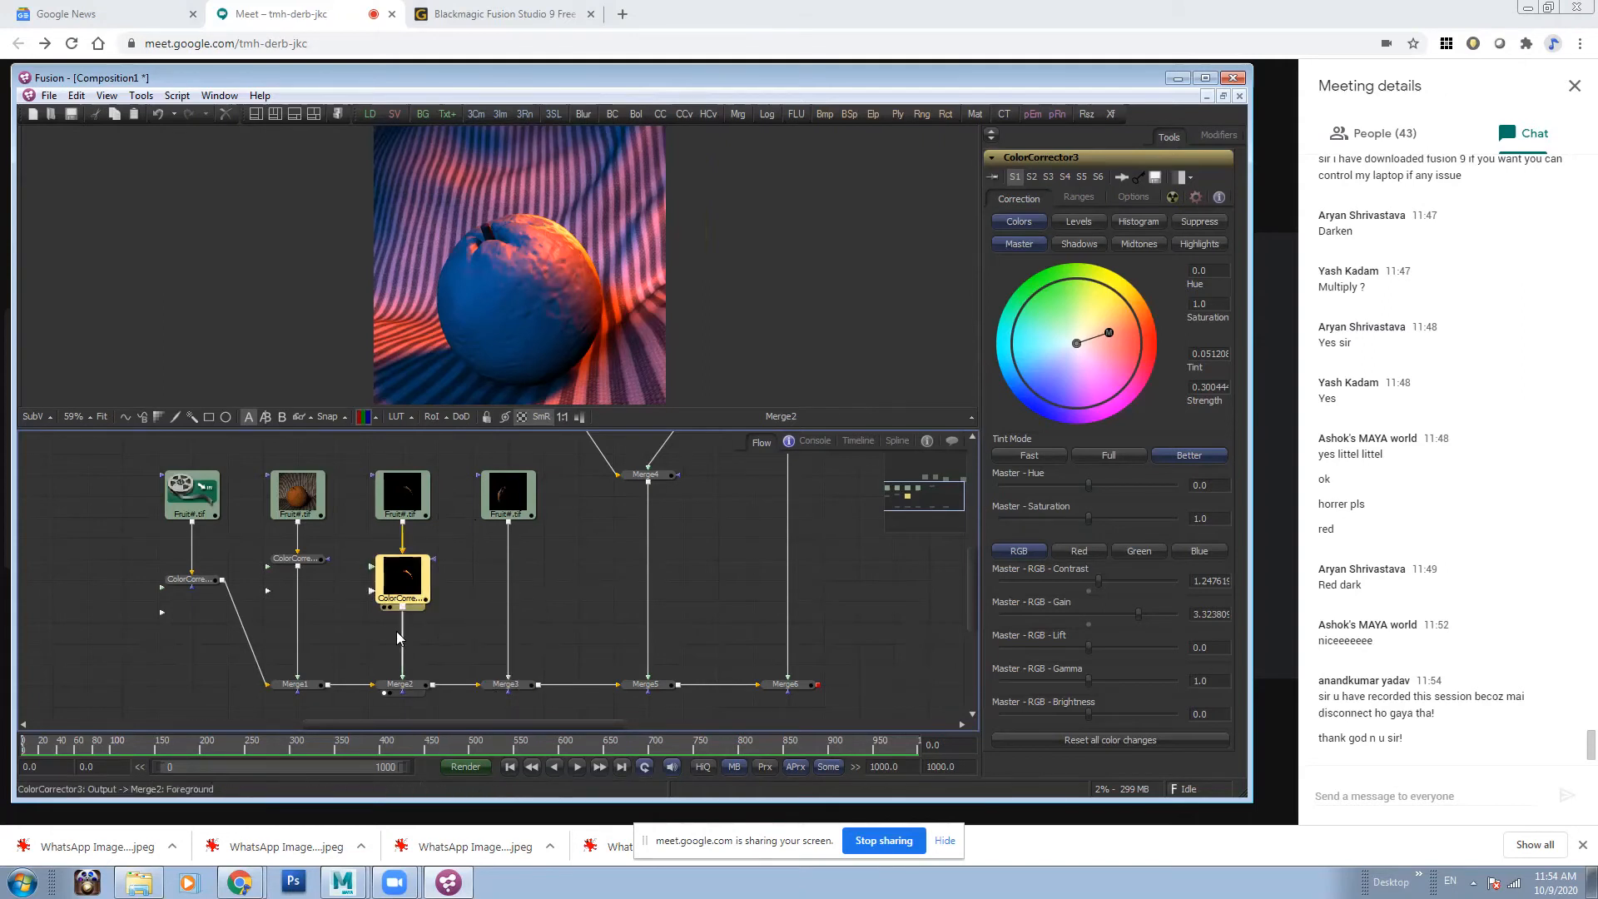
- View the fourth loader's pass on its own and the Merge3 result that includes it
click(536, 540)
click(556, 481)
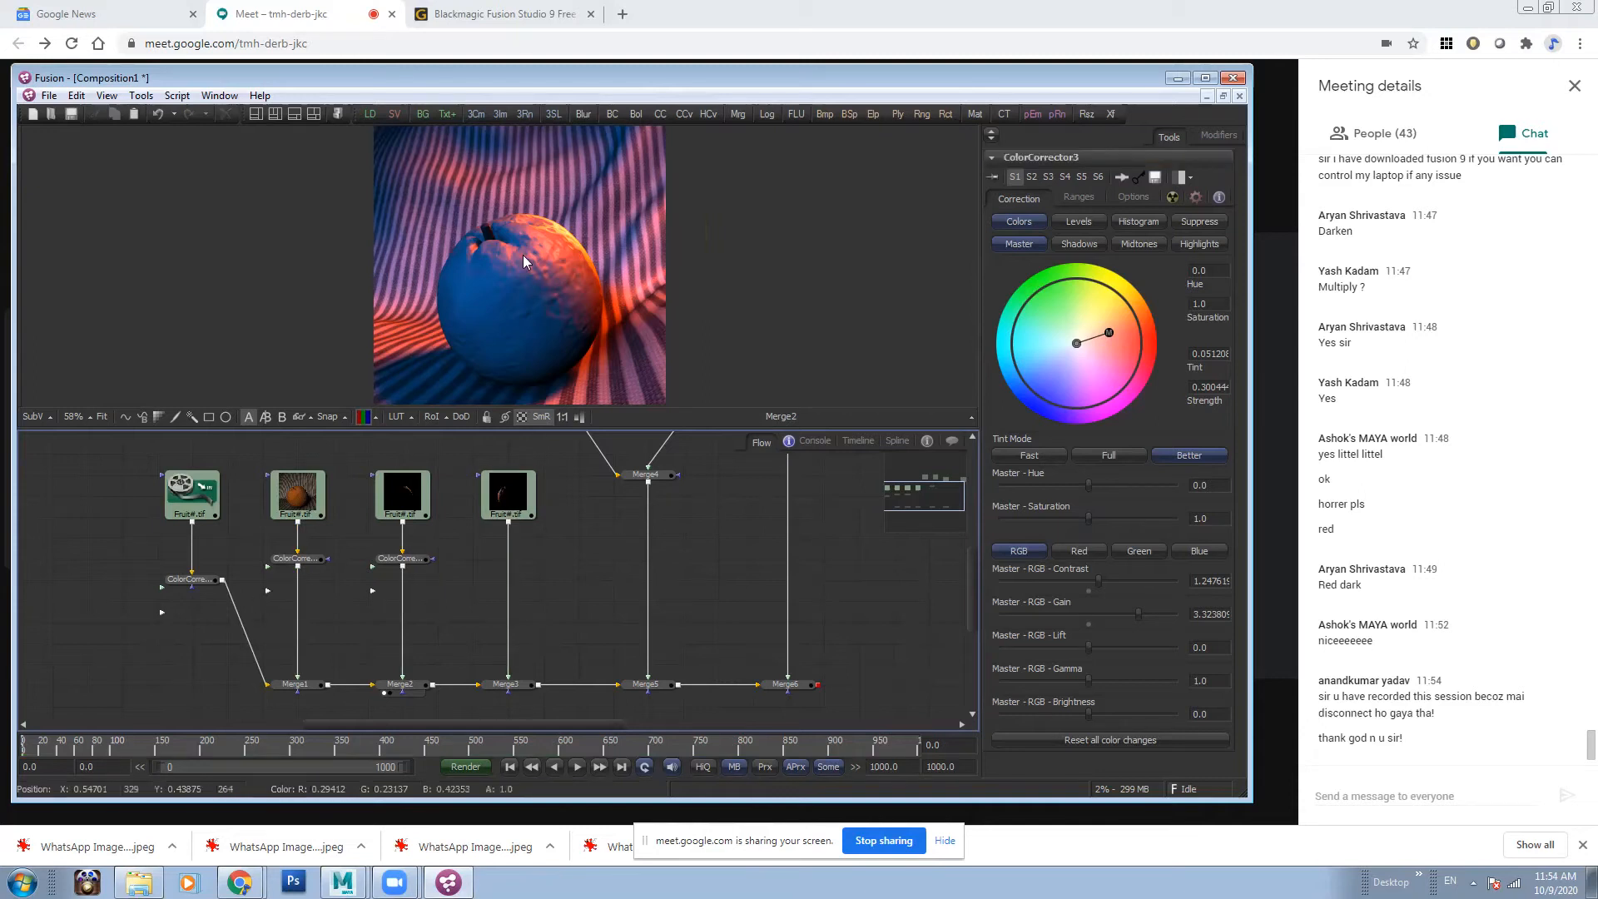
click(489, 523)
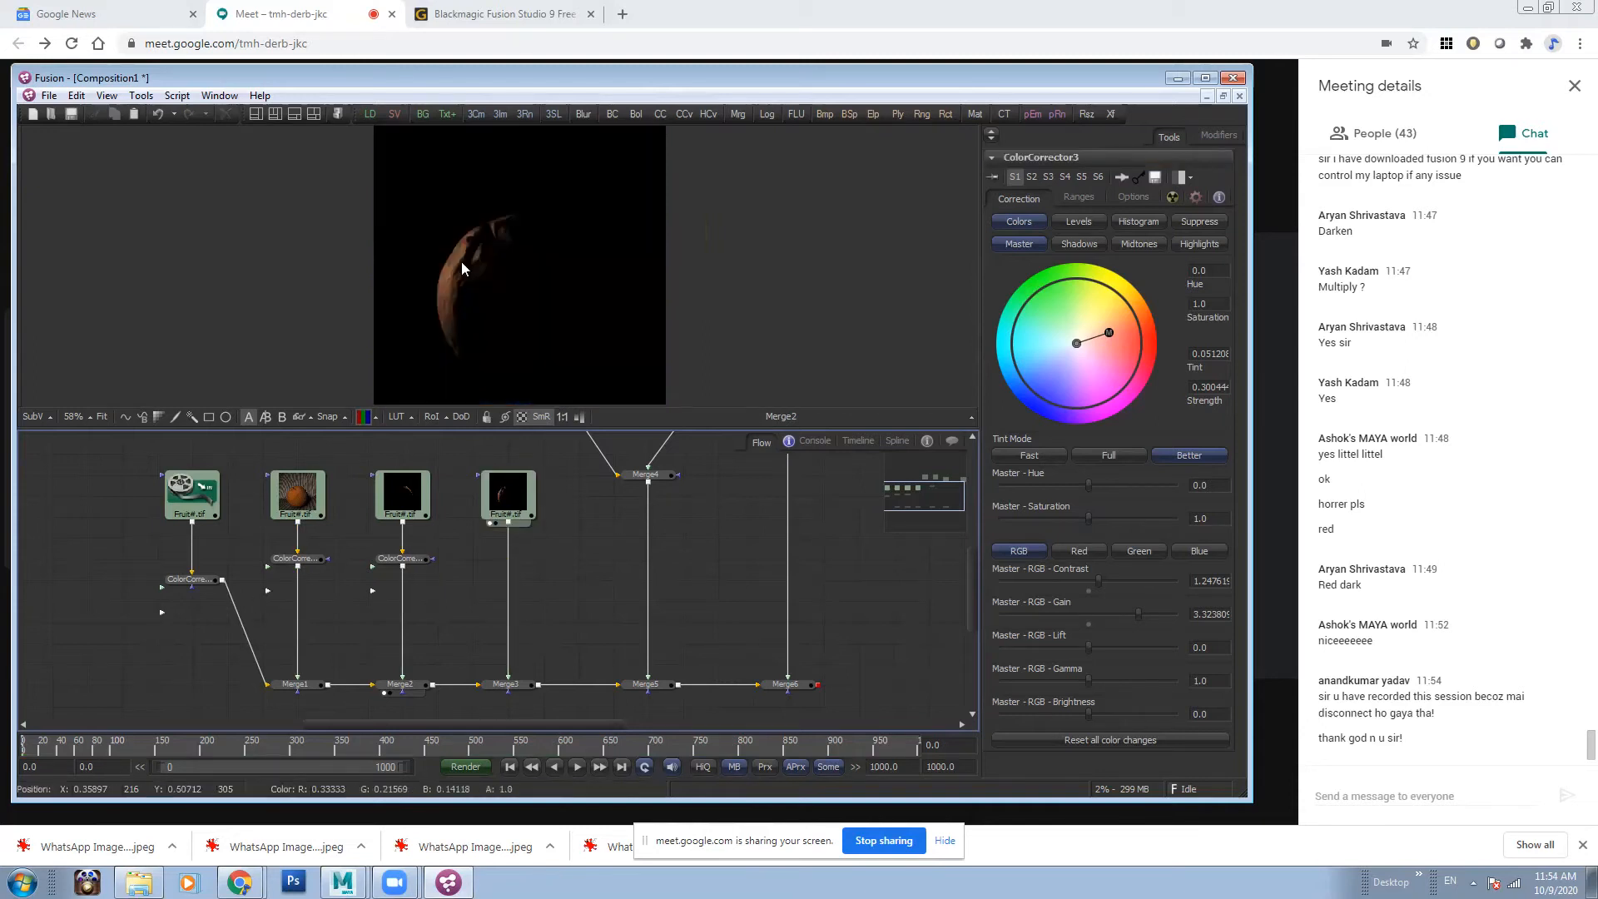
click(514, 685)
key(1)
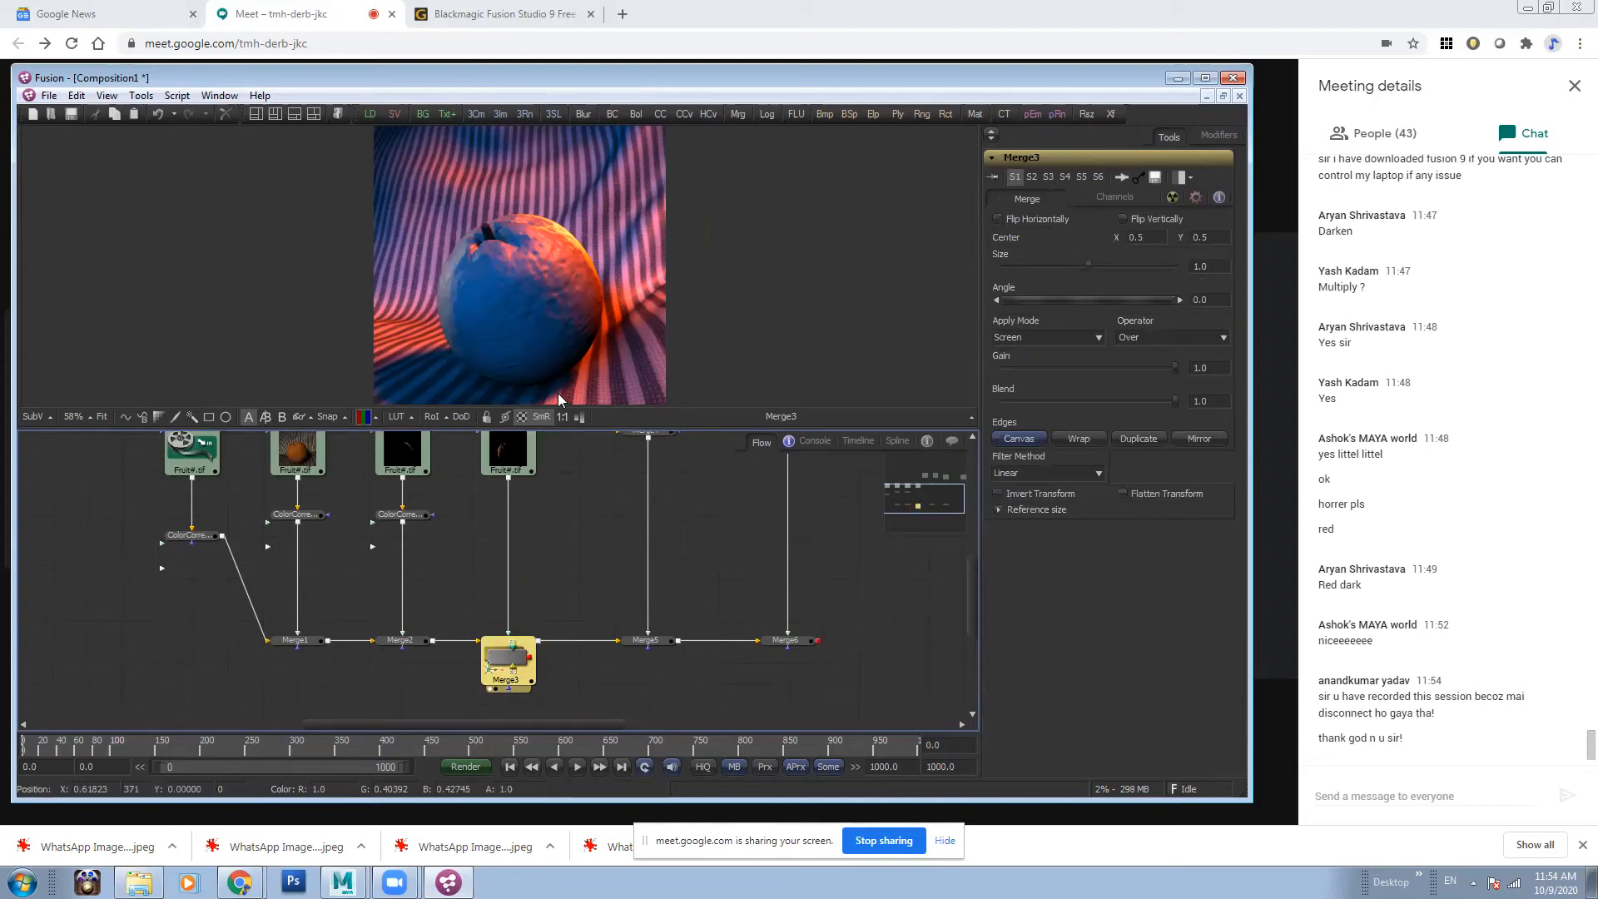
- Move the fourth loader slightly up in the flow to make room for a node beneath it
drag(576, 568, 574, 618)
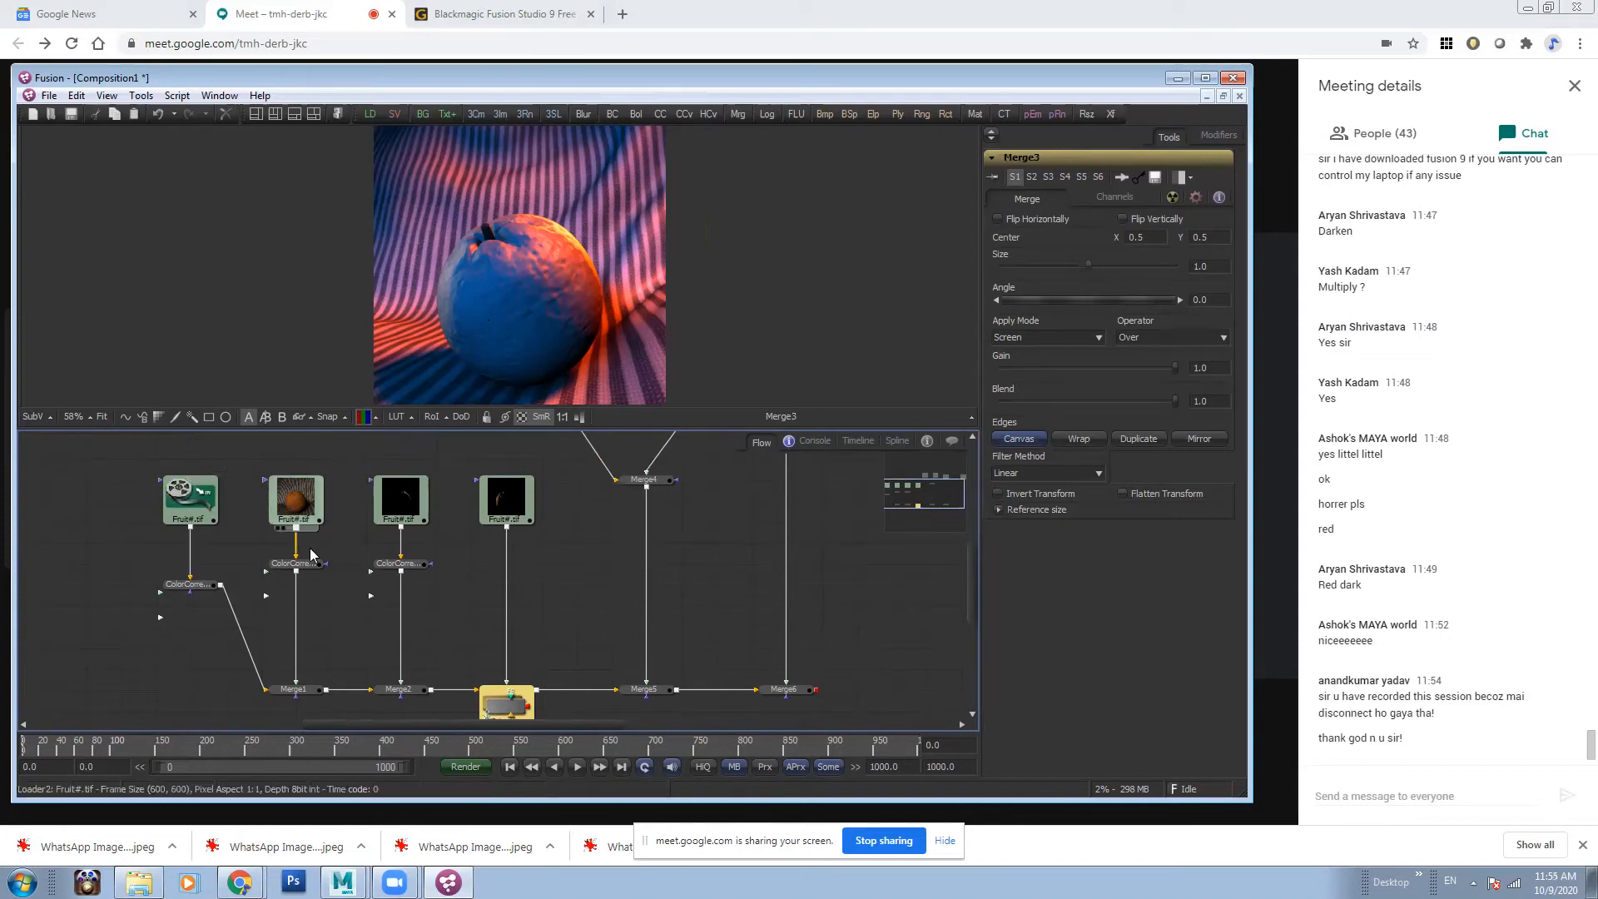
drag(316, 568, 317, 587)
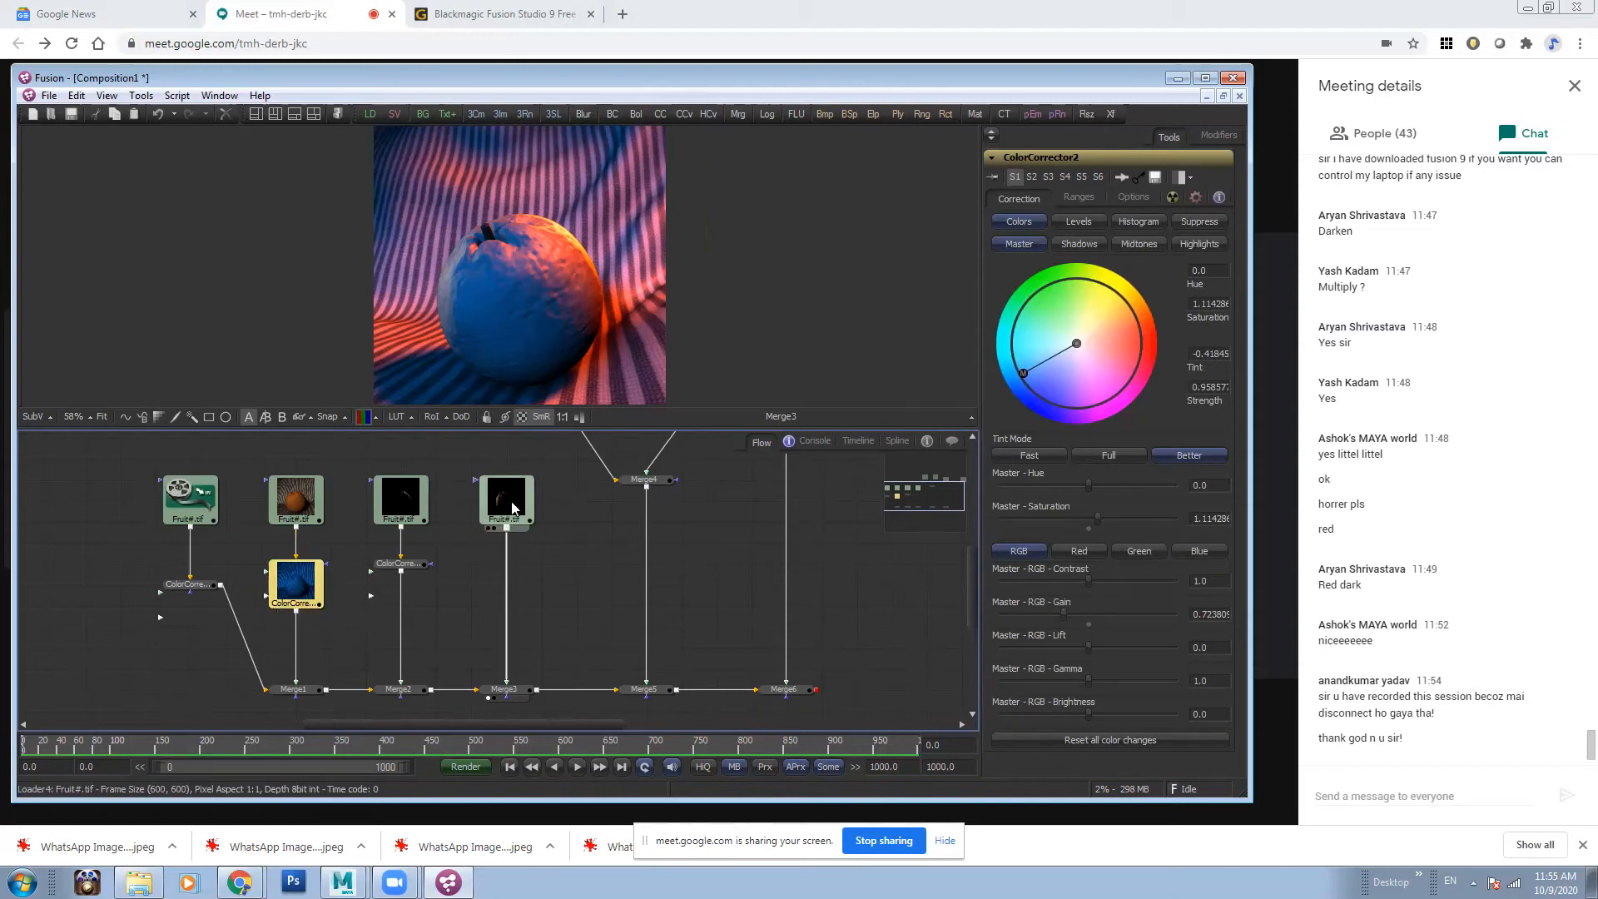
drag(513, 500, 513, 478)
- Paste a copy of the second loader's Color Corrector onto the connection between the fourth loader and Merge3
click(295, 576)
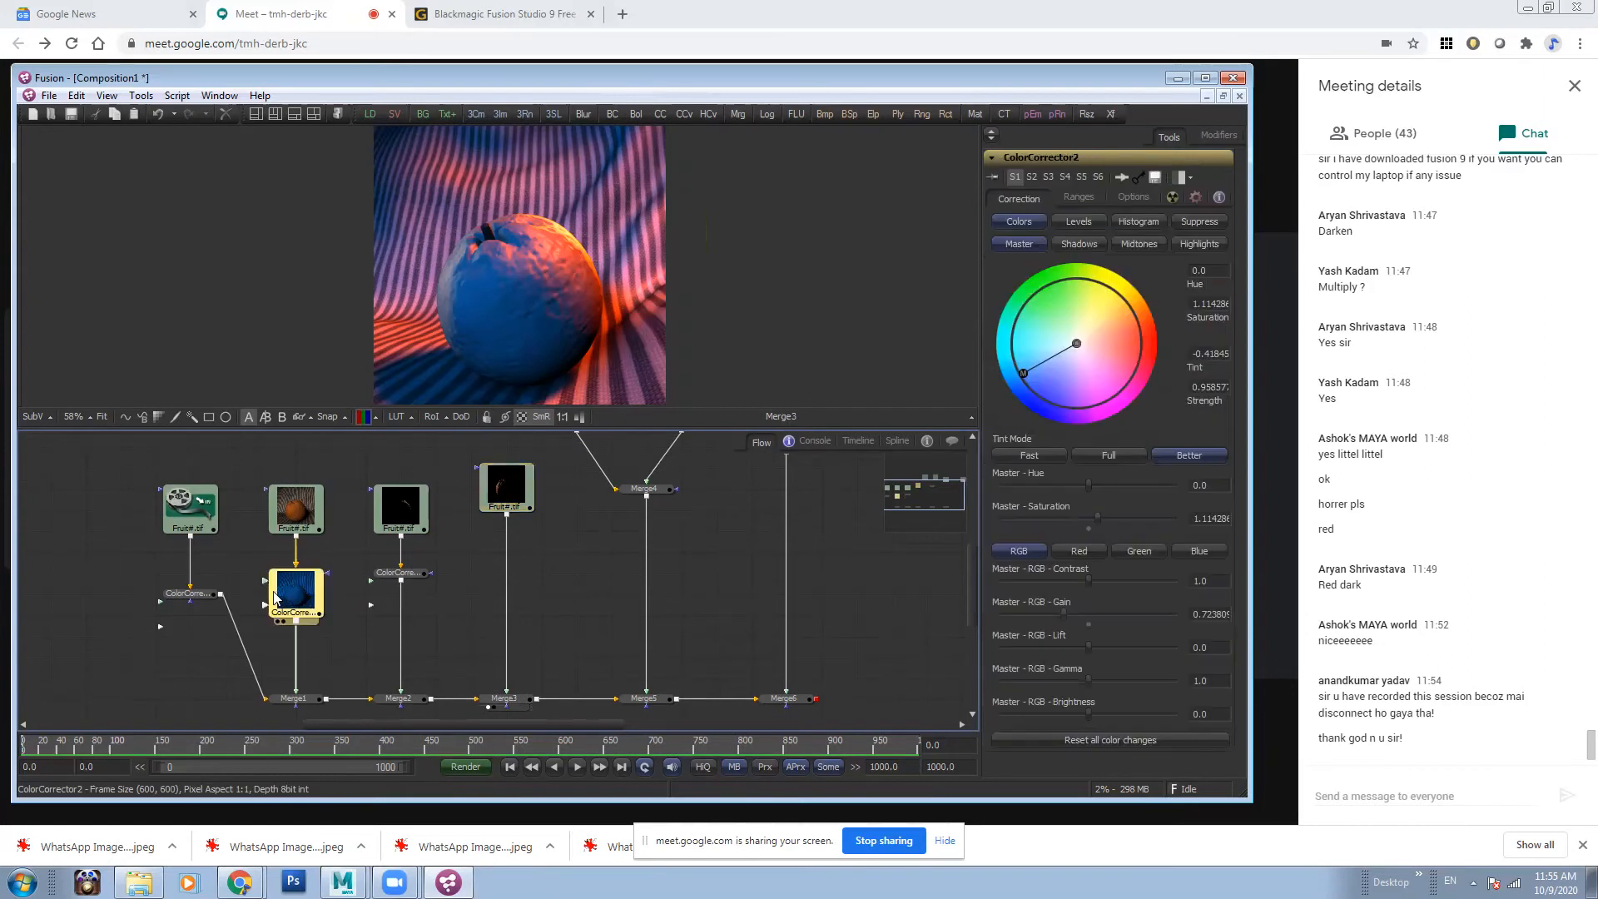
click(514, 575)
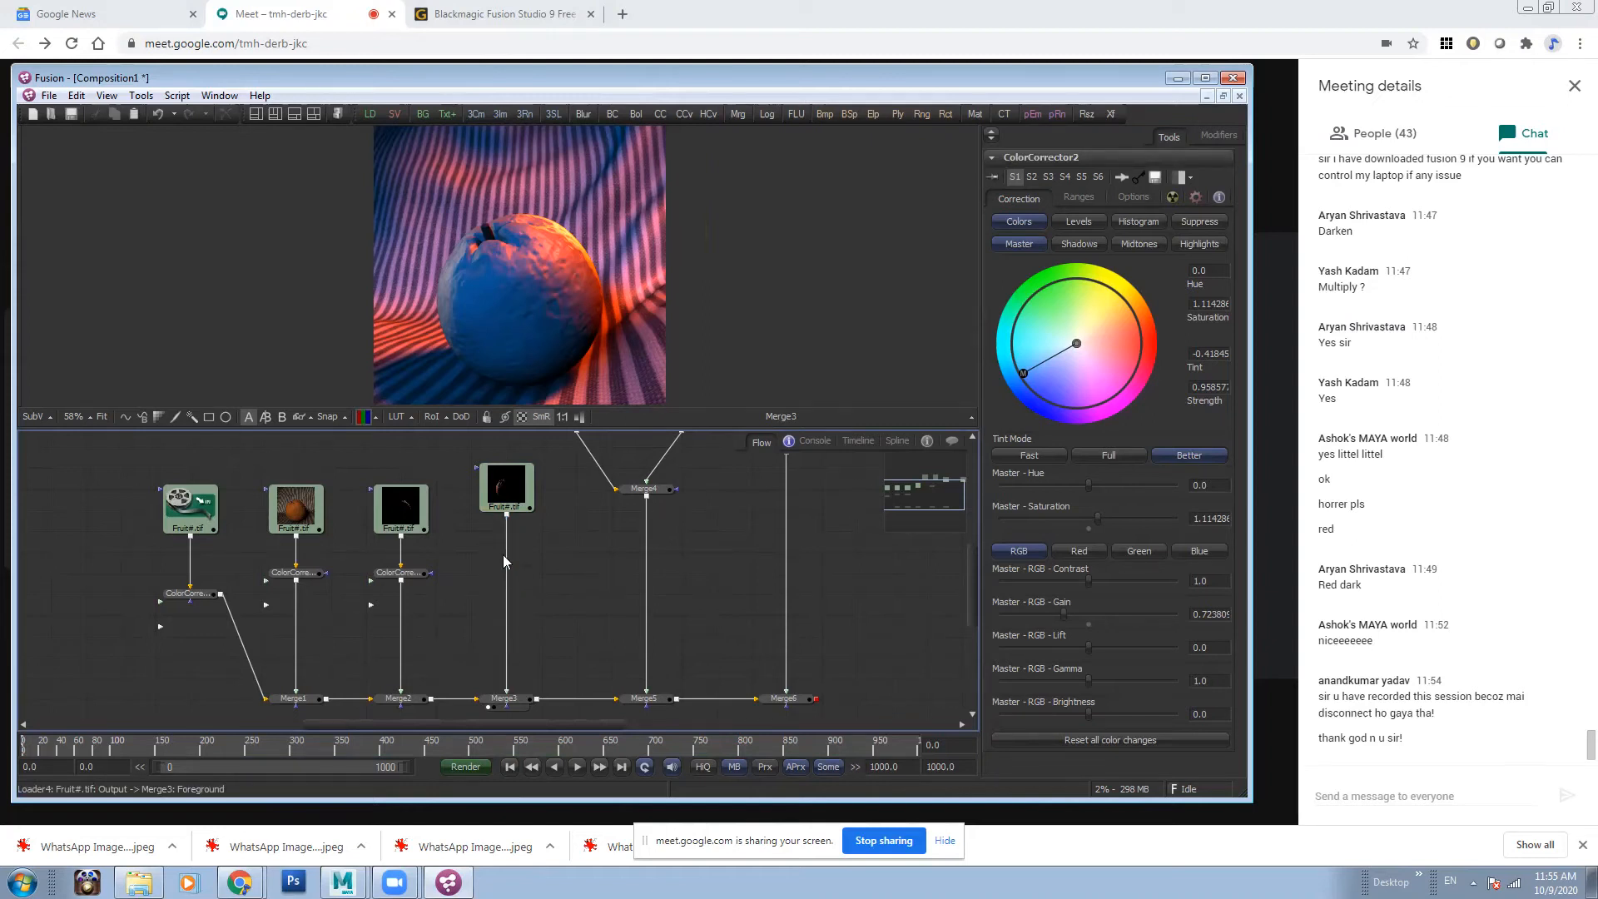
click(313, 580)
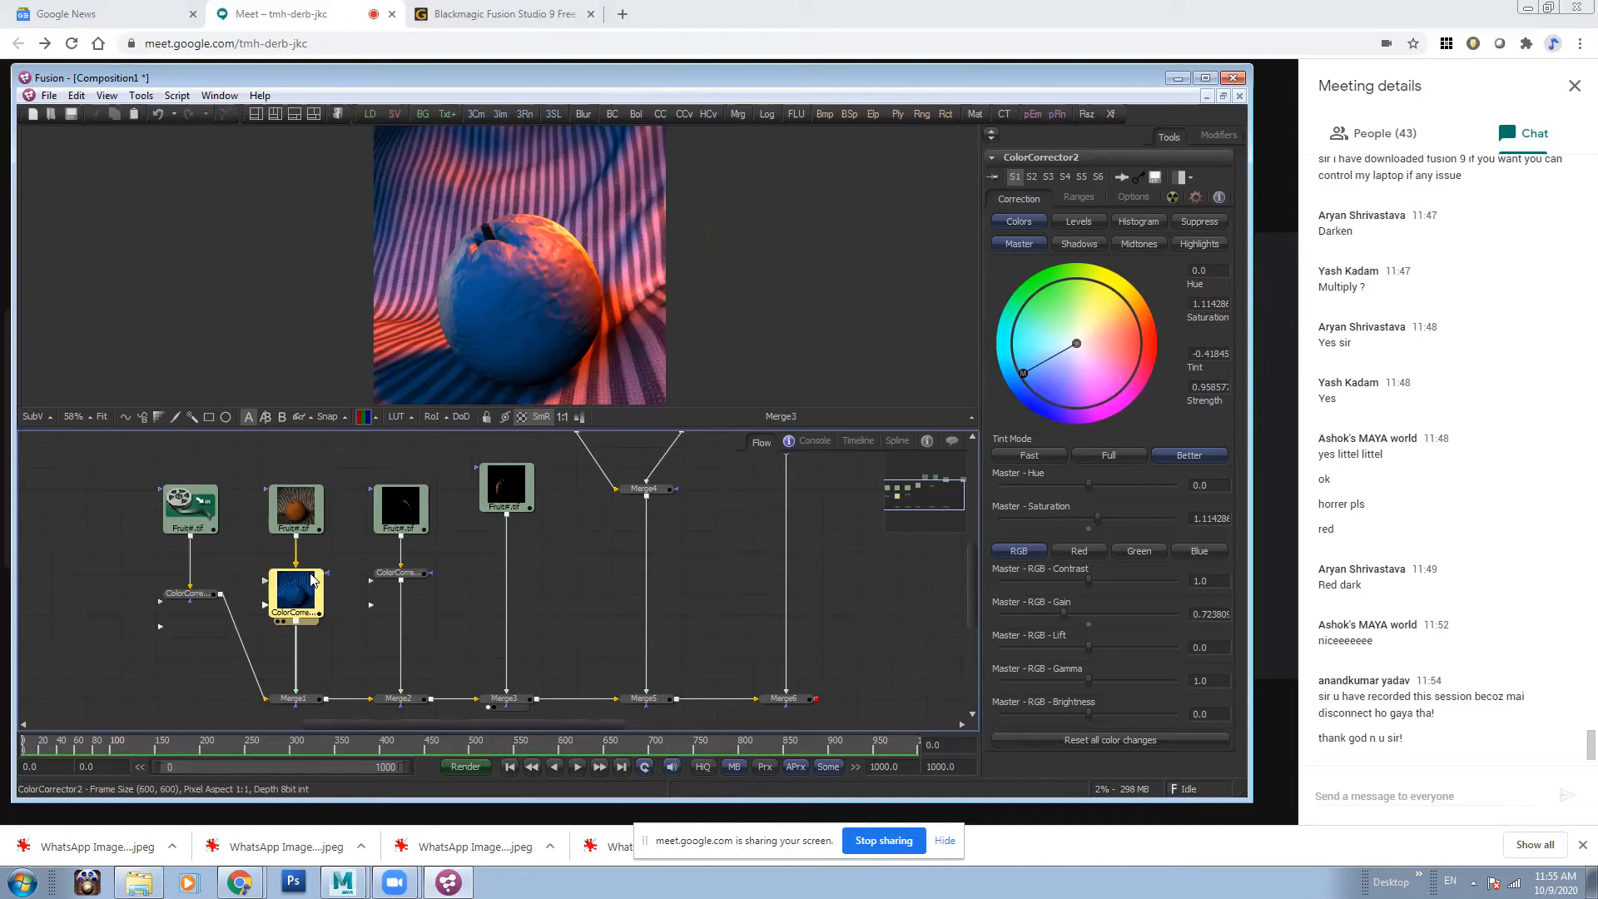
click(504, 559)
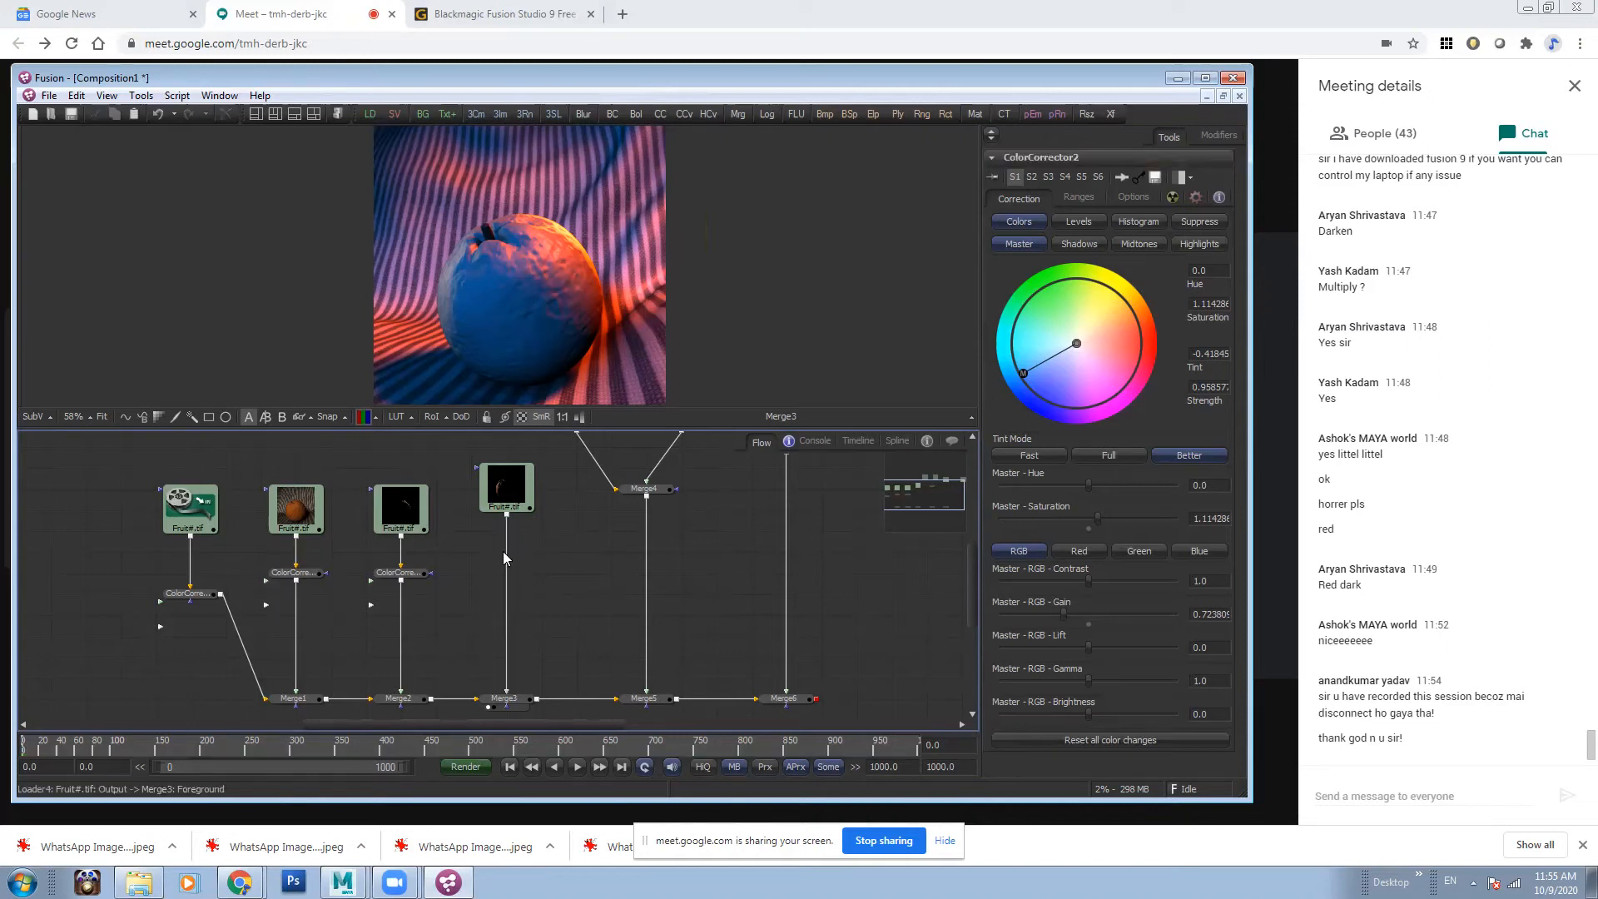
right_click(507, 596)
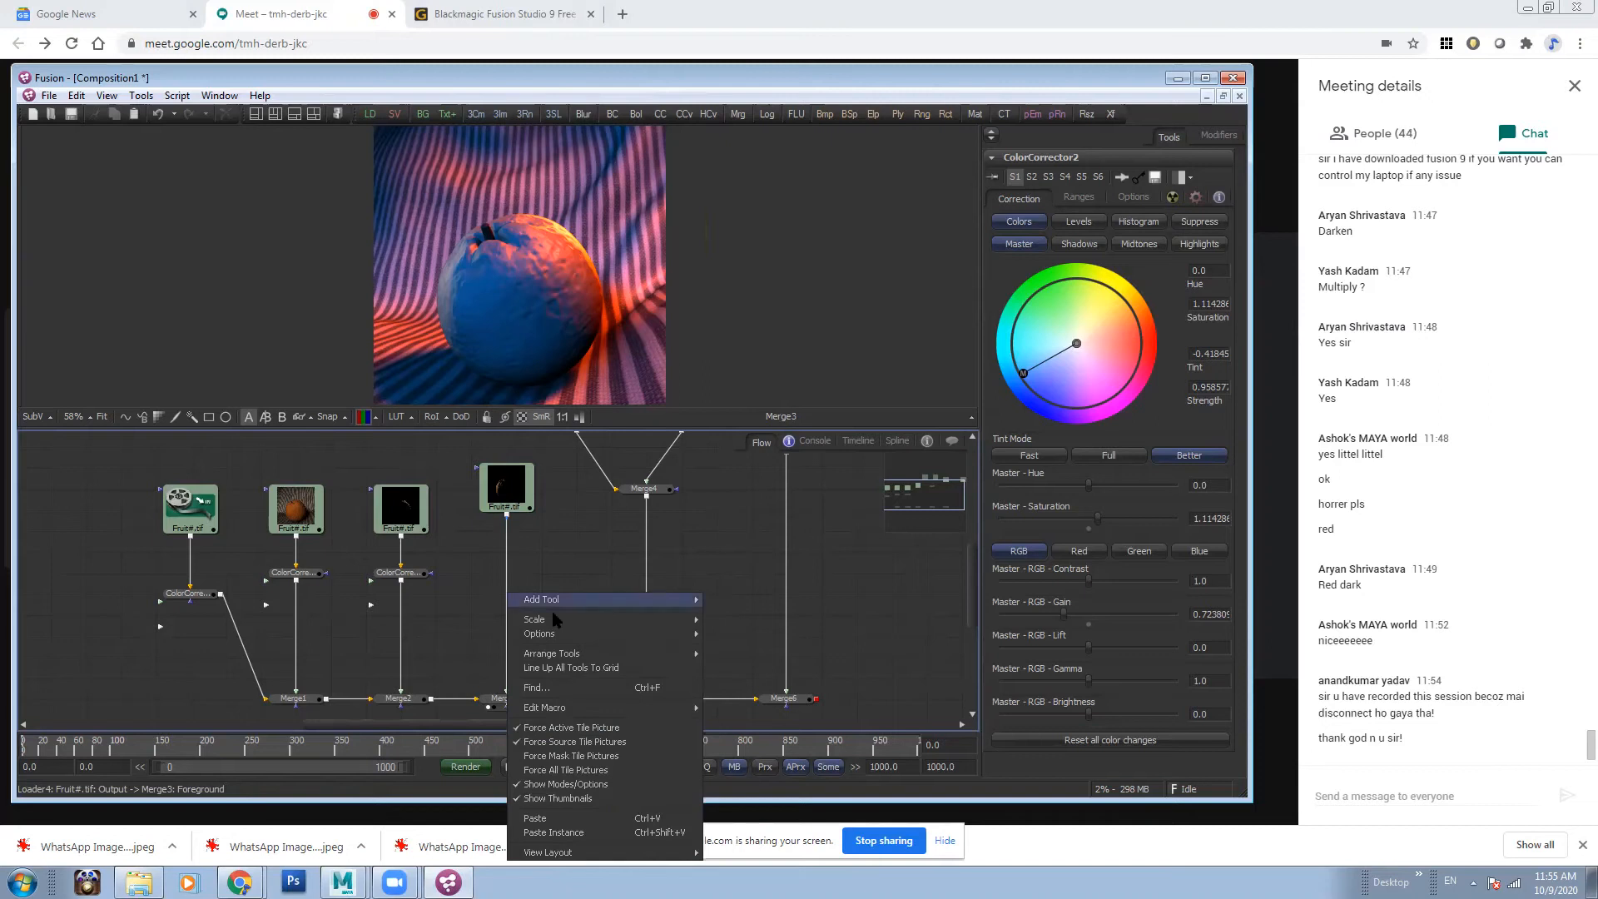
click(562, 820)
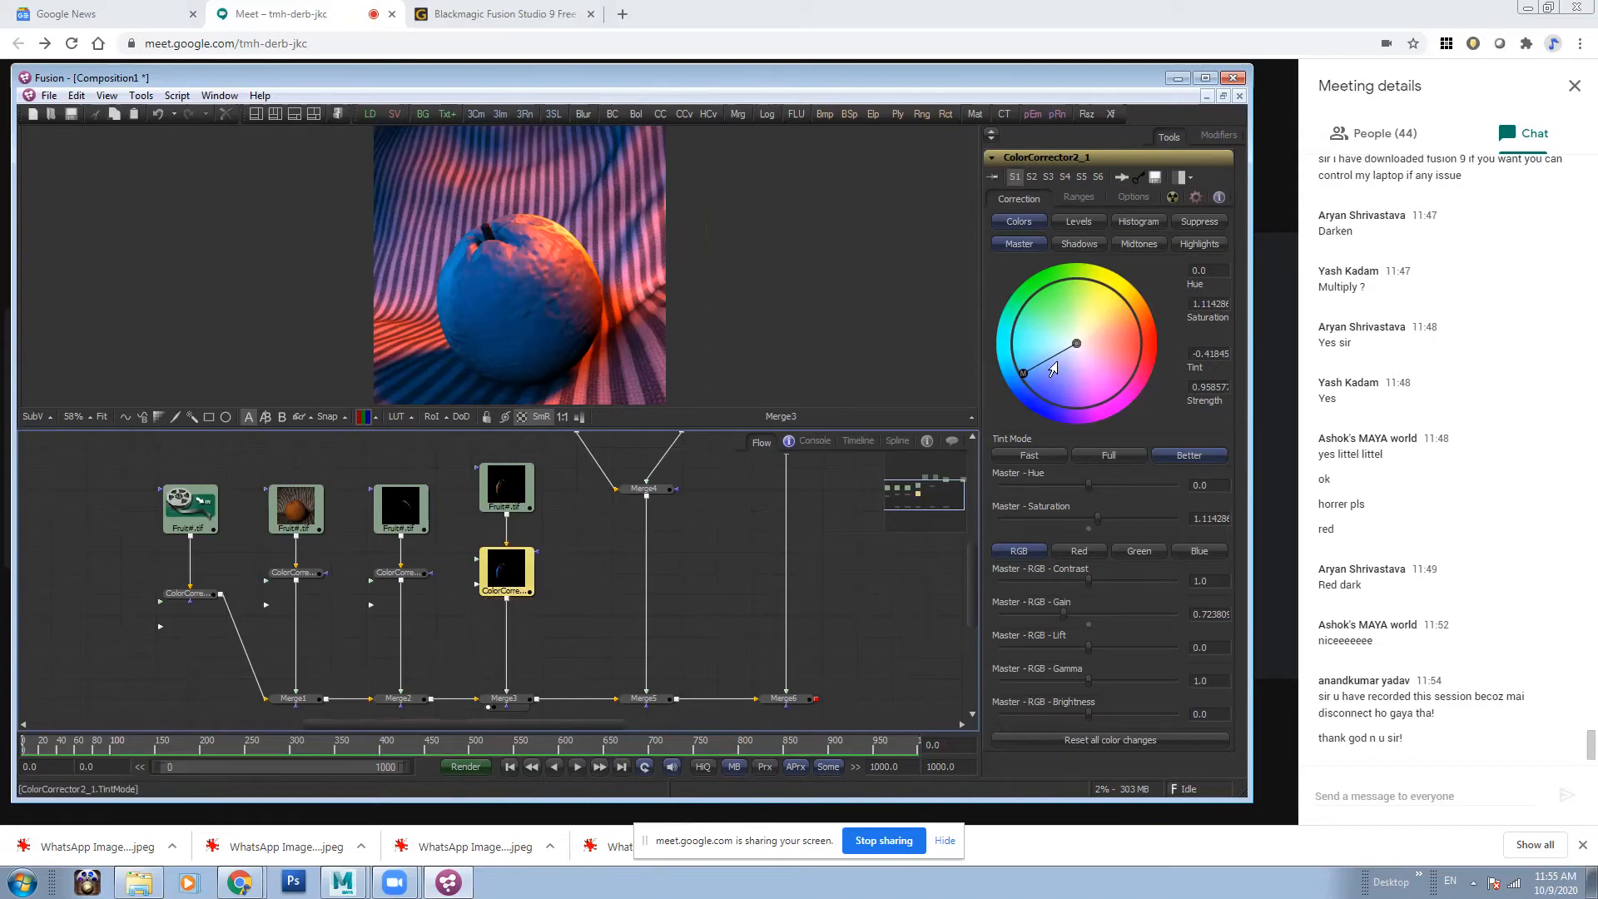
- Try a Master RGB Gain of about 2.30 and a Tint Strength of about 0.09 on the pasted Color Corrector, and delete it
drag(1065, 616, 1115, 616)
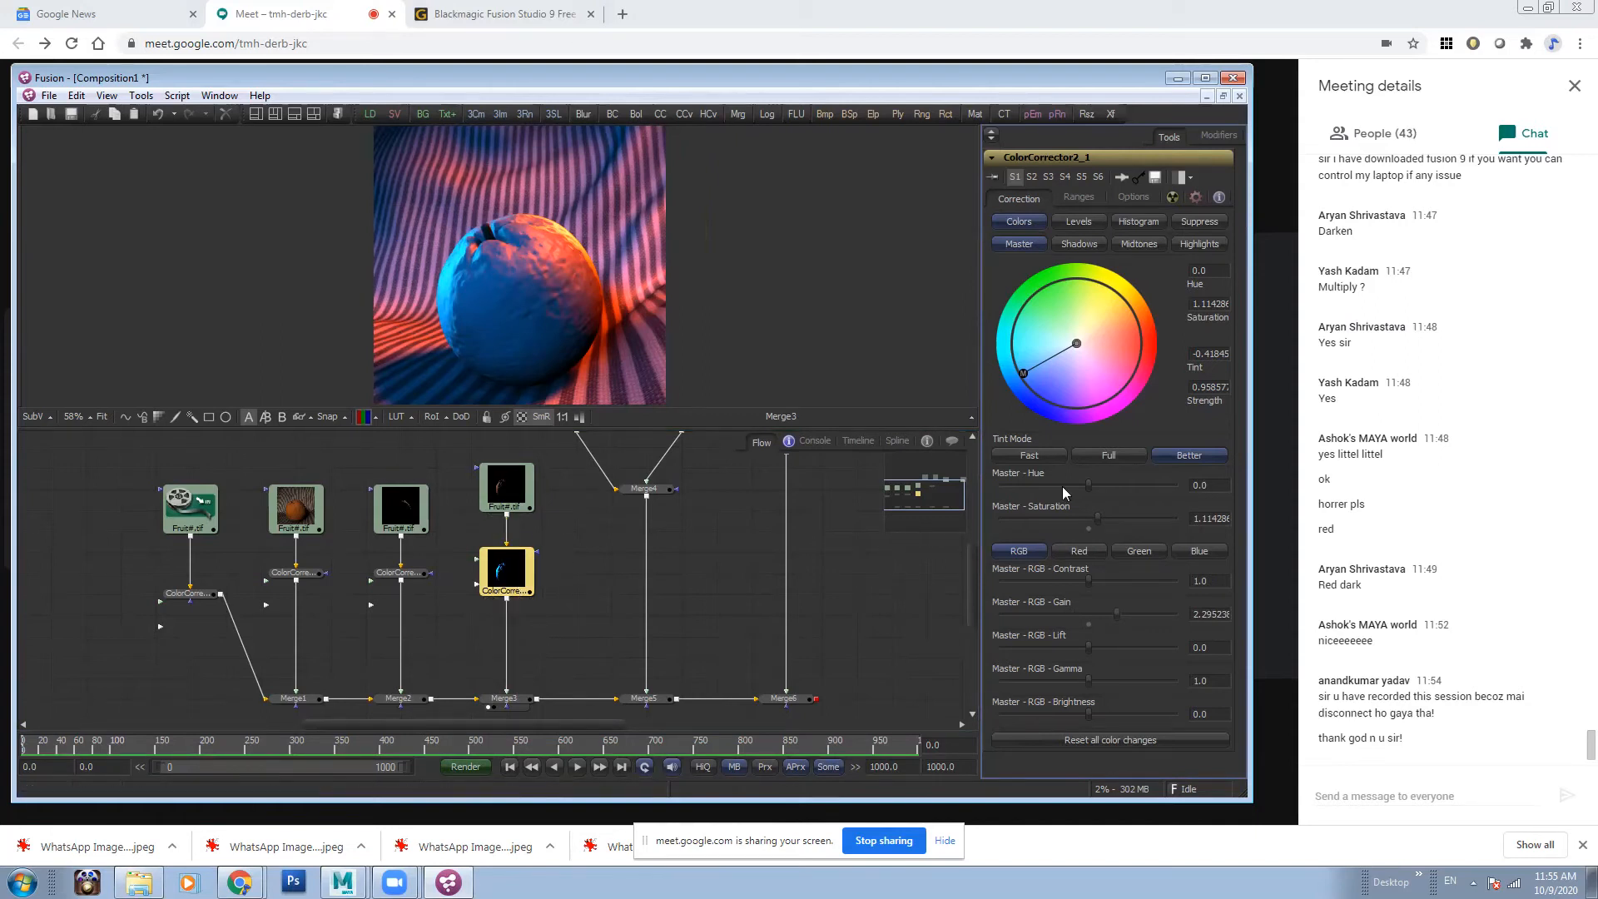
drag(1022, 373, 1058, 346)
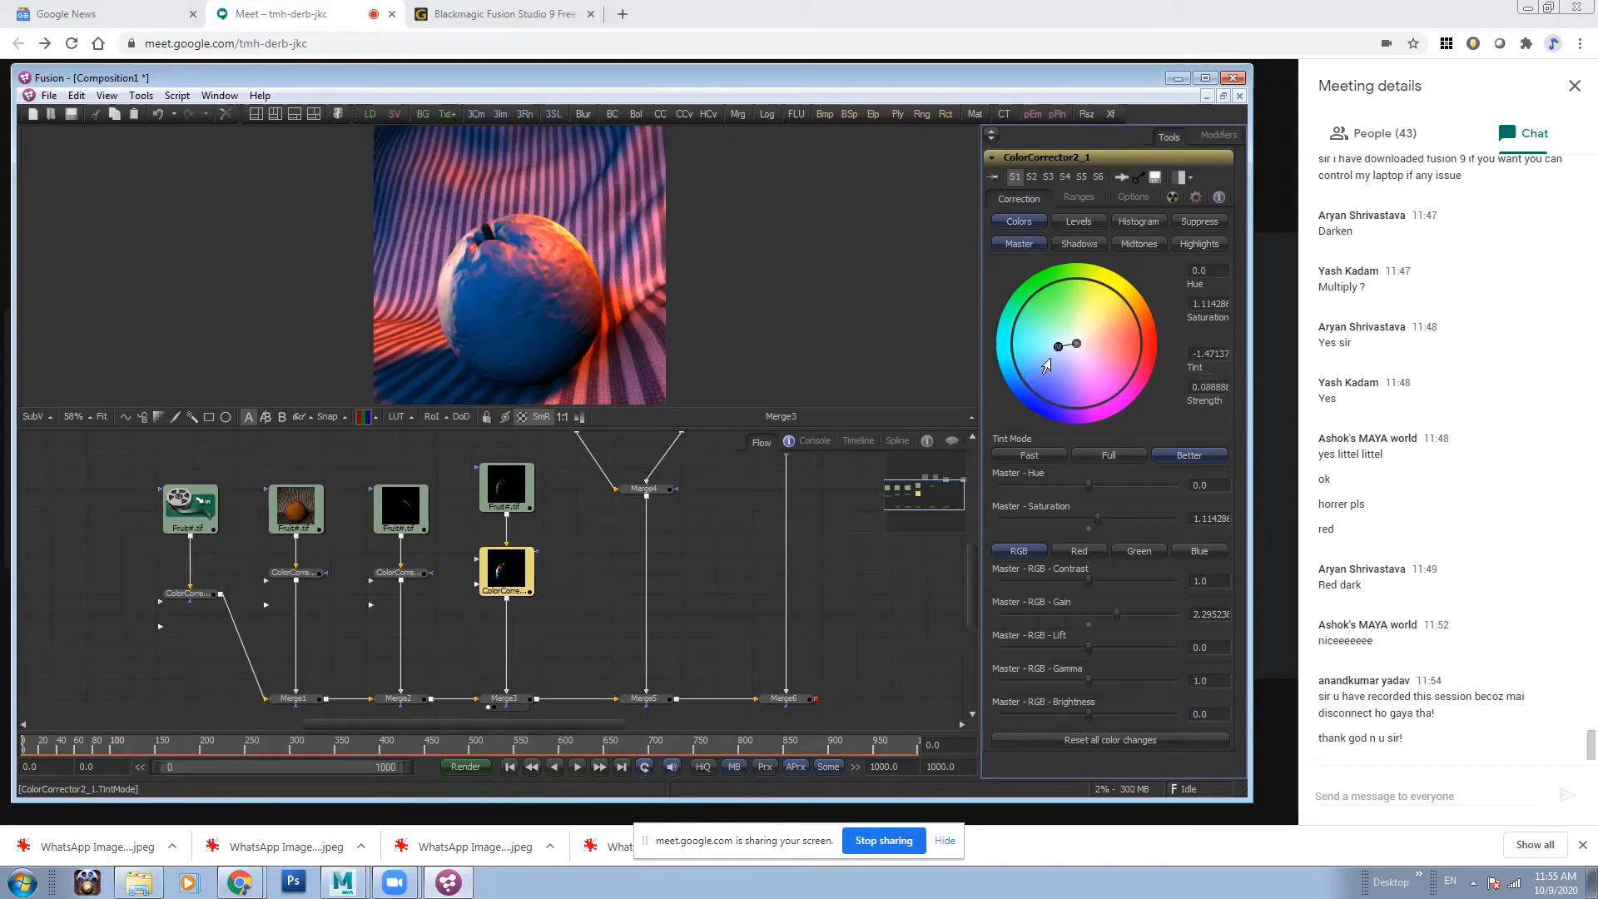
key(Delete)
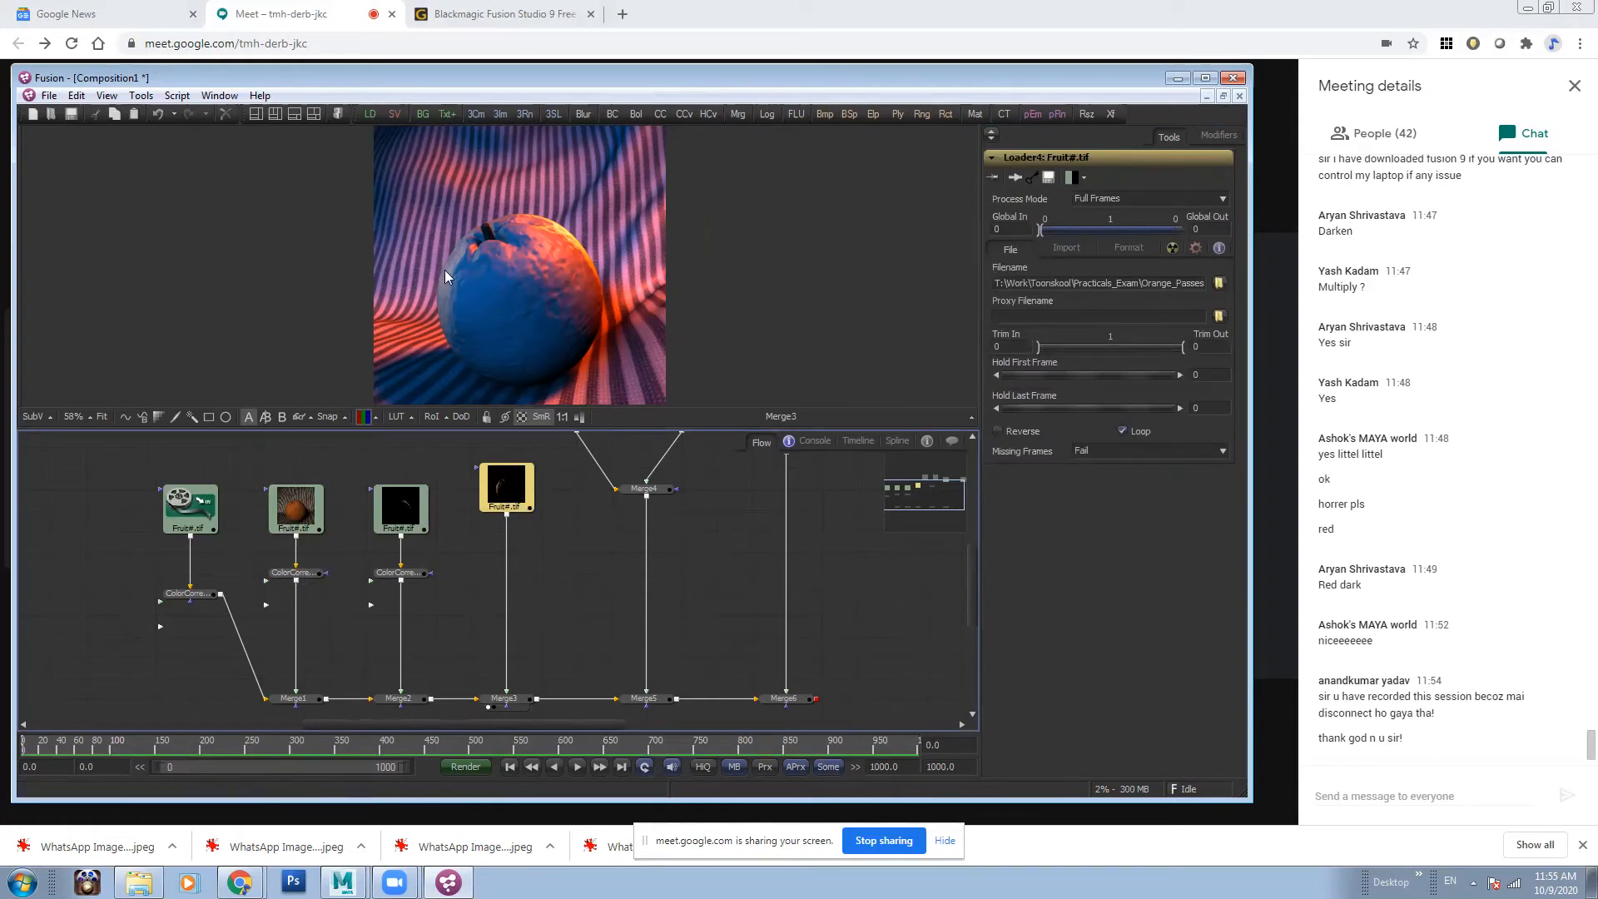
- Try pasting an instance of the second loader's Color Corrector onto the connection between the fourth loader and Merge3, placed beneath the loader
click(295, 572)
click(516, 594)
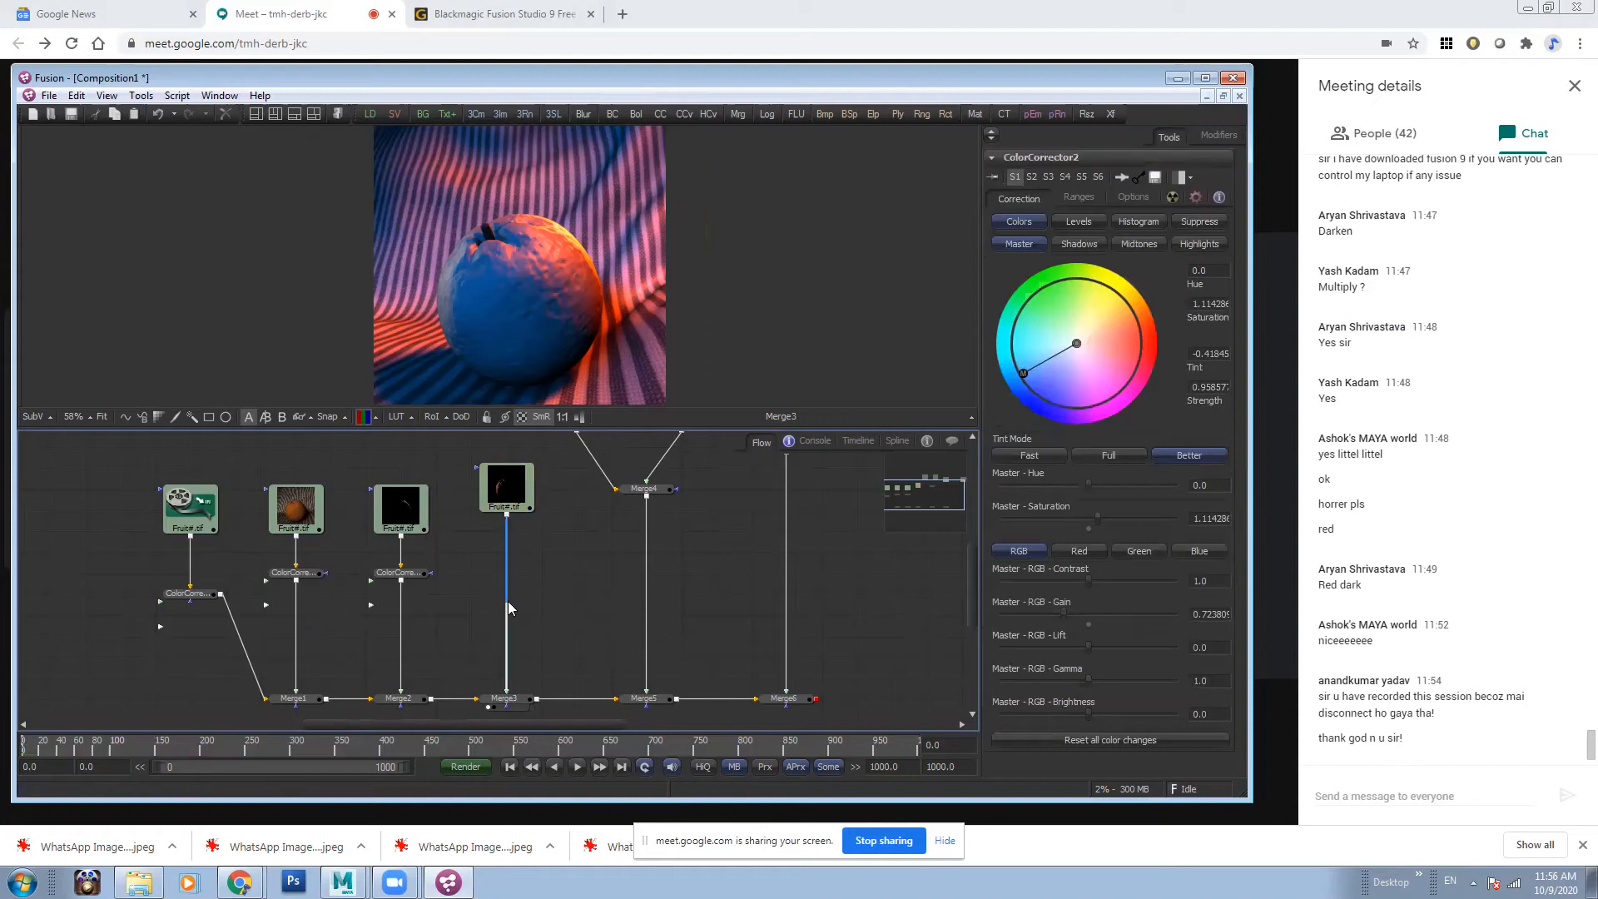
right_click(507, 605)
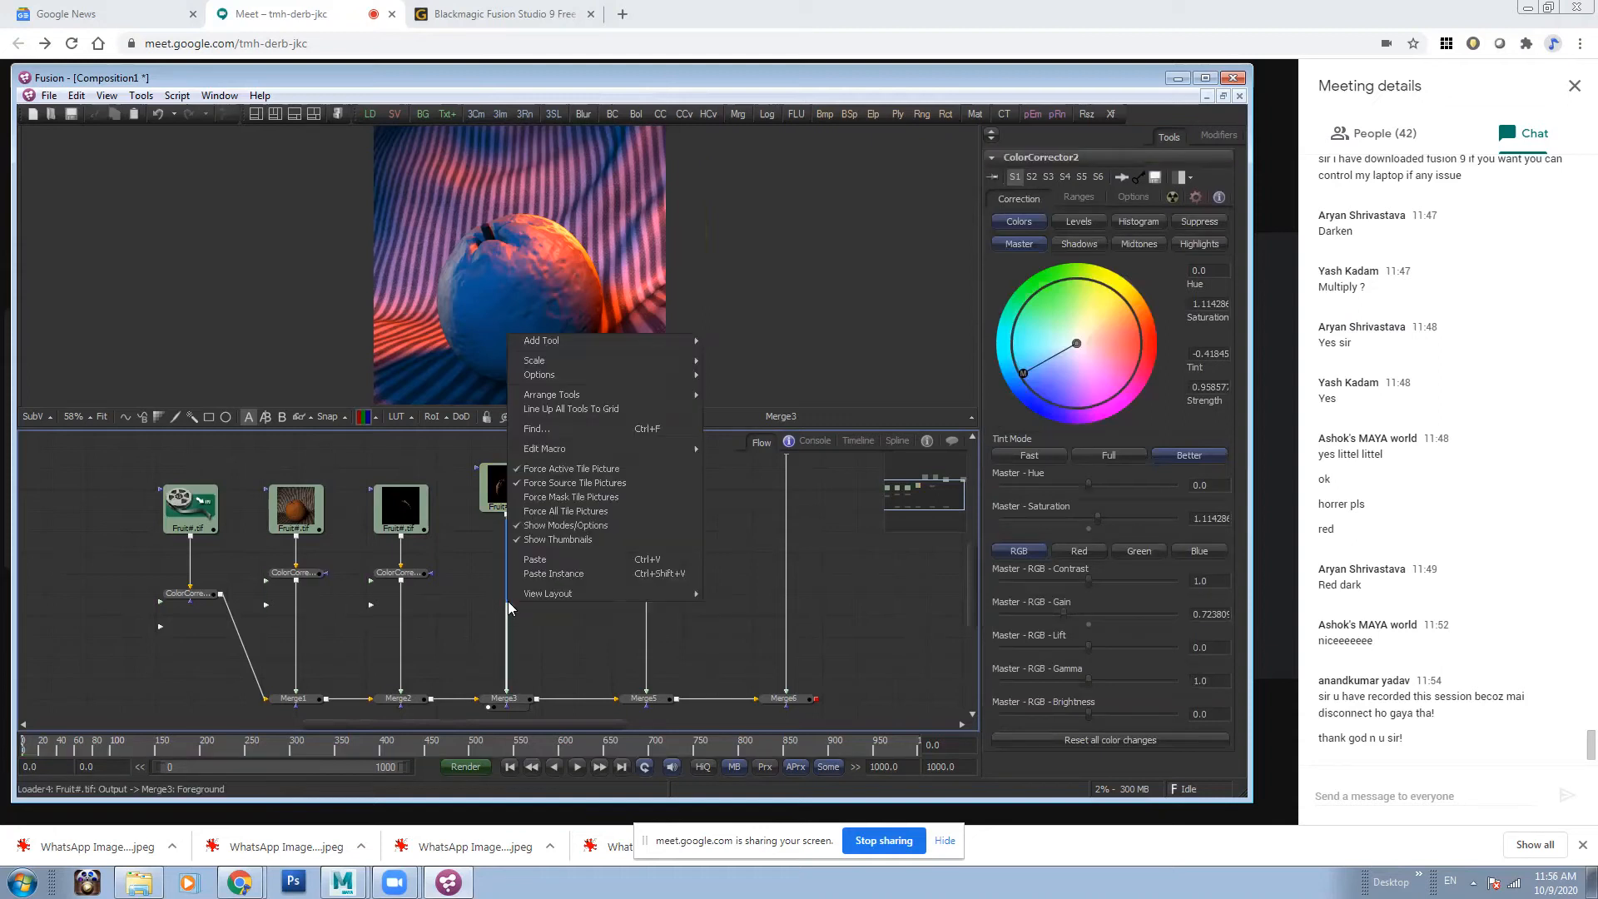
click(551, 574)
drag(516, 615, 586, 633)
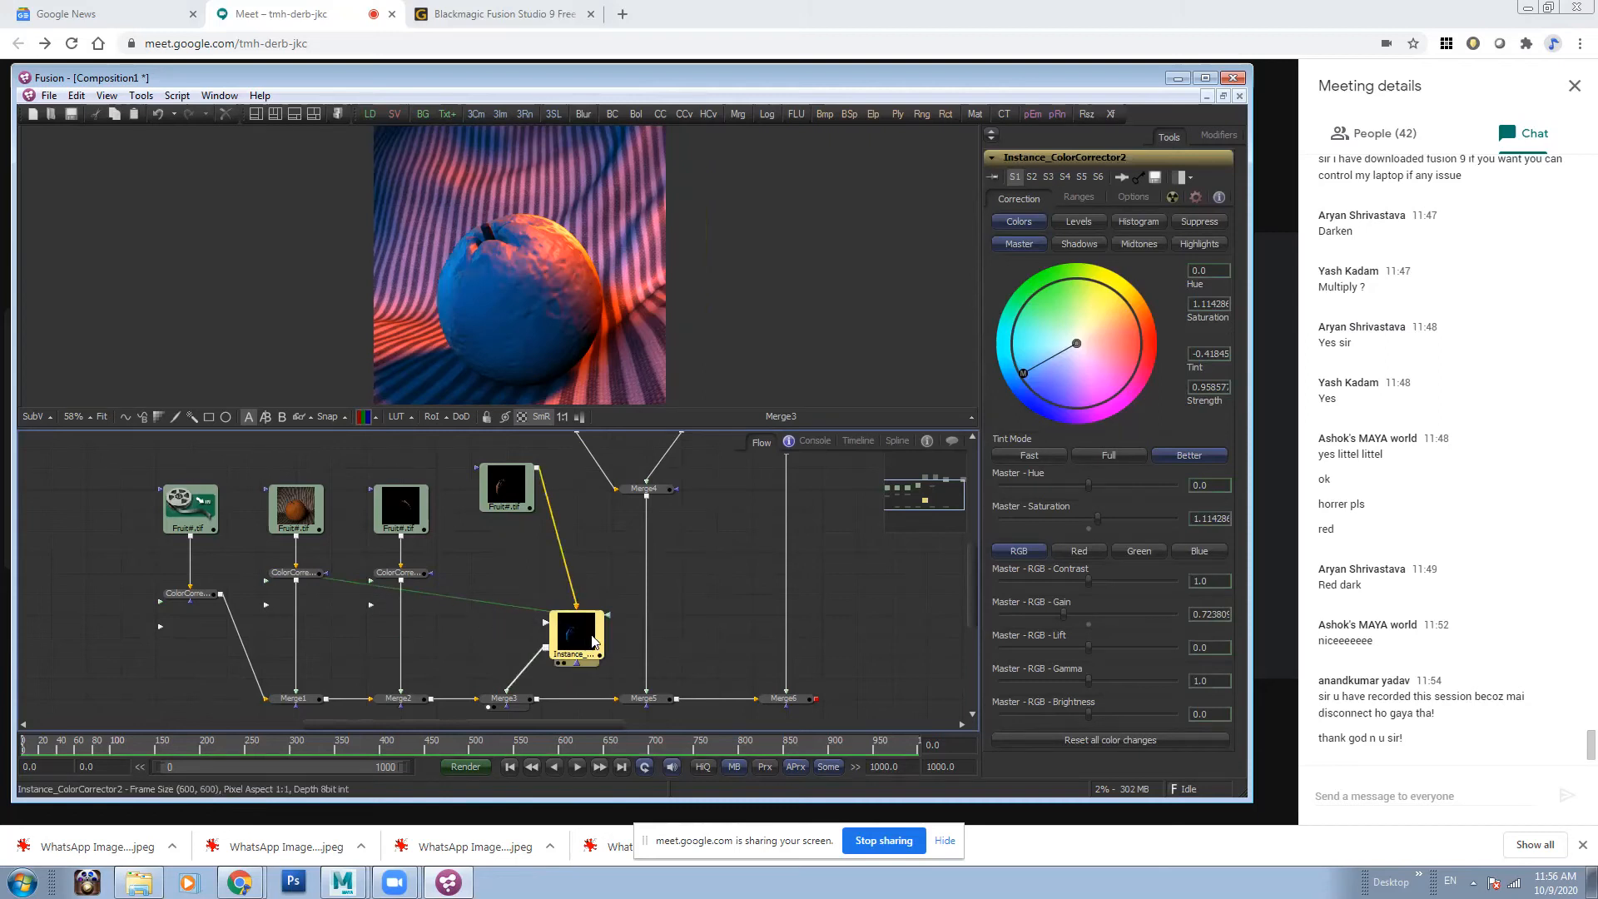
drag(588, 641, 549, 628)
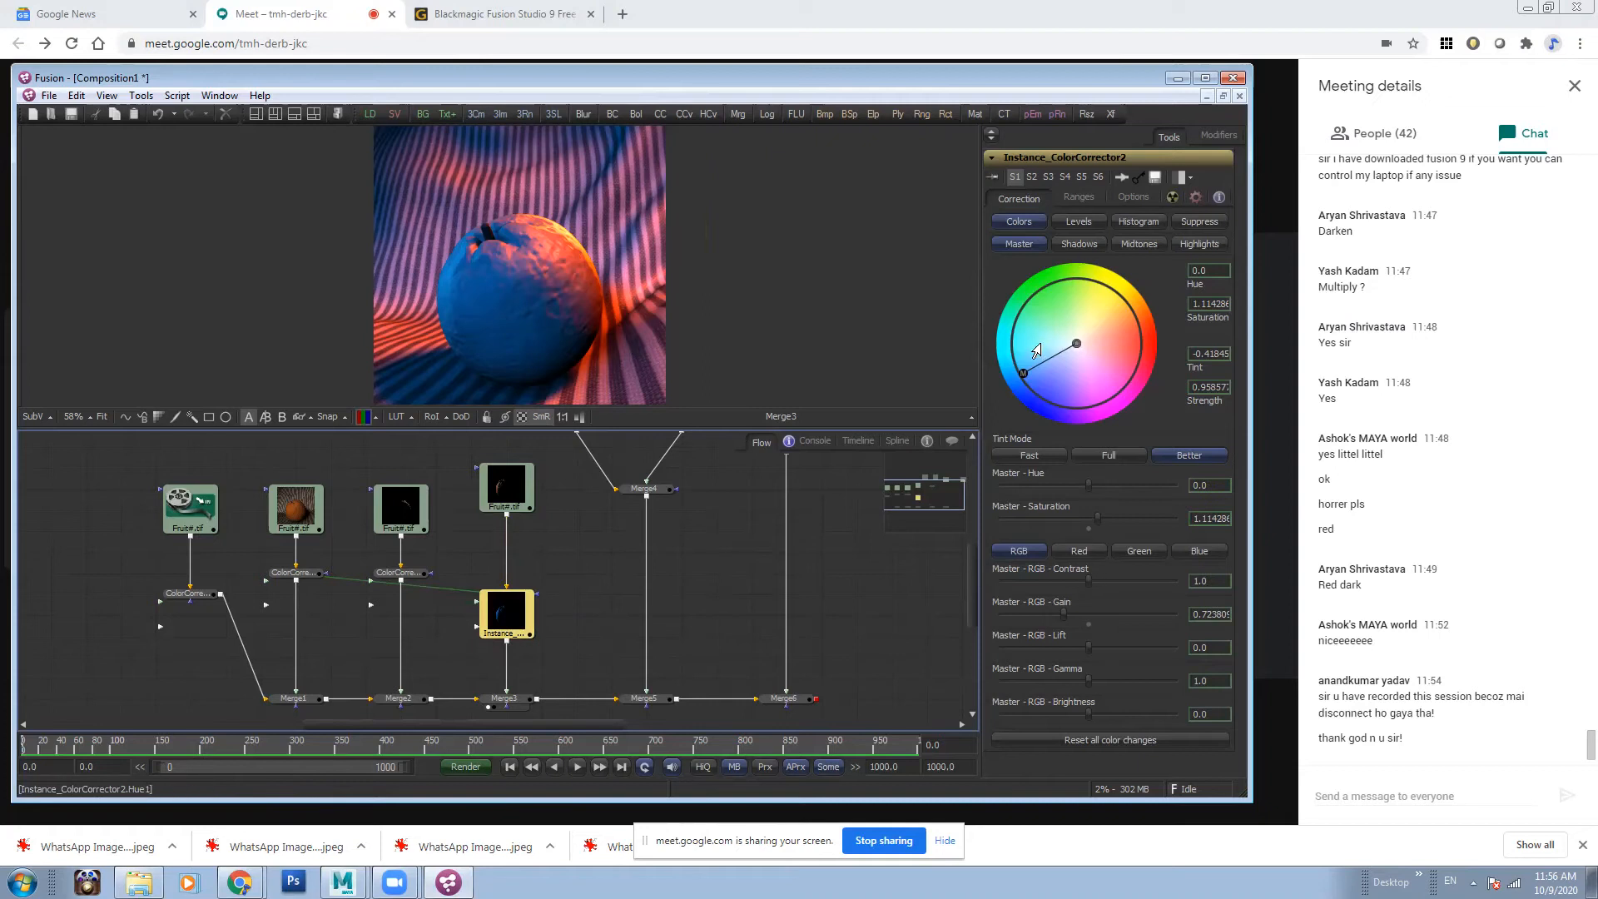
- Try a blue tint at Strength 1.0 on the instance and a Master RGB Gain of about 0.88 on its source Color Corrector
drag(1024, 375, 1129, 347)
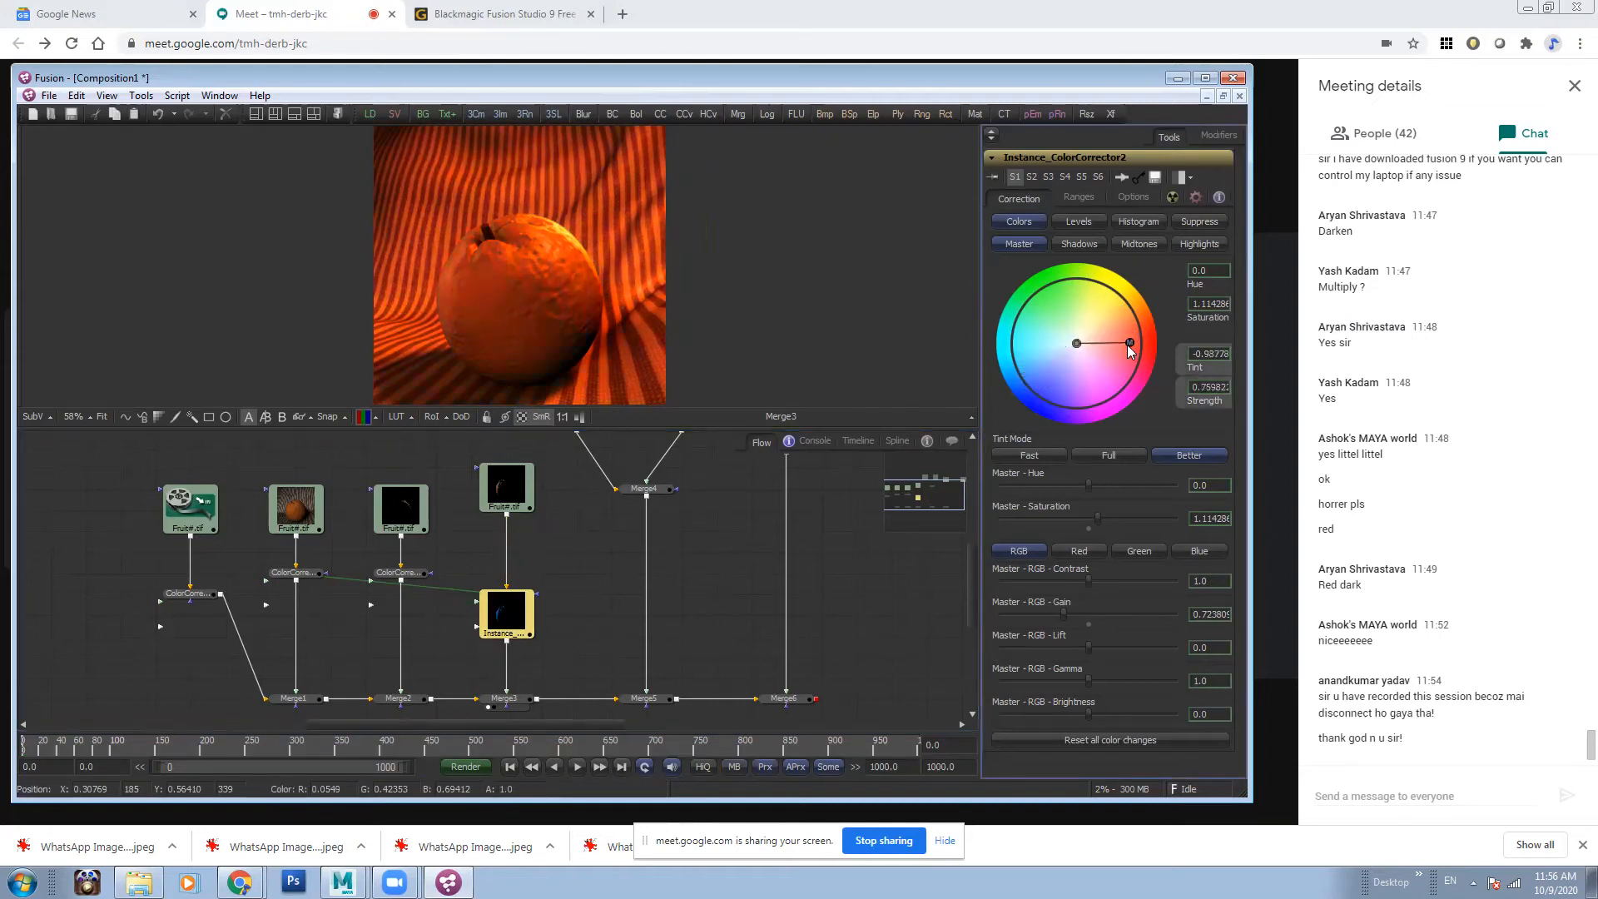
drag(1050, 384, 1026, 391)
drag(1062, 613, 1069, 616)
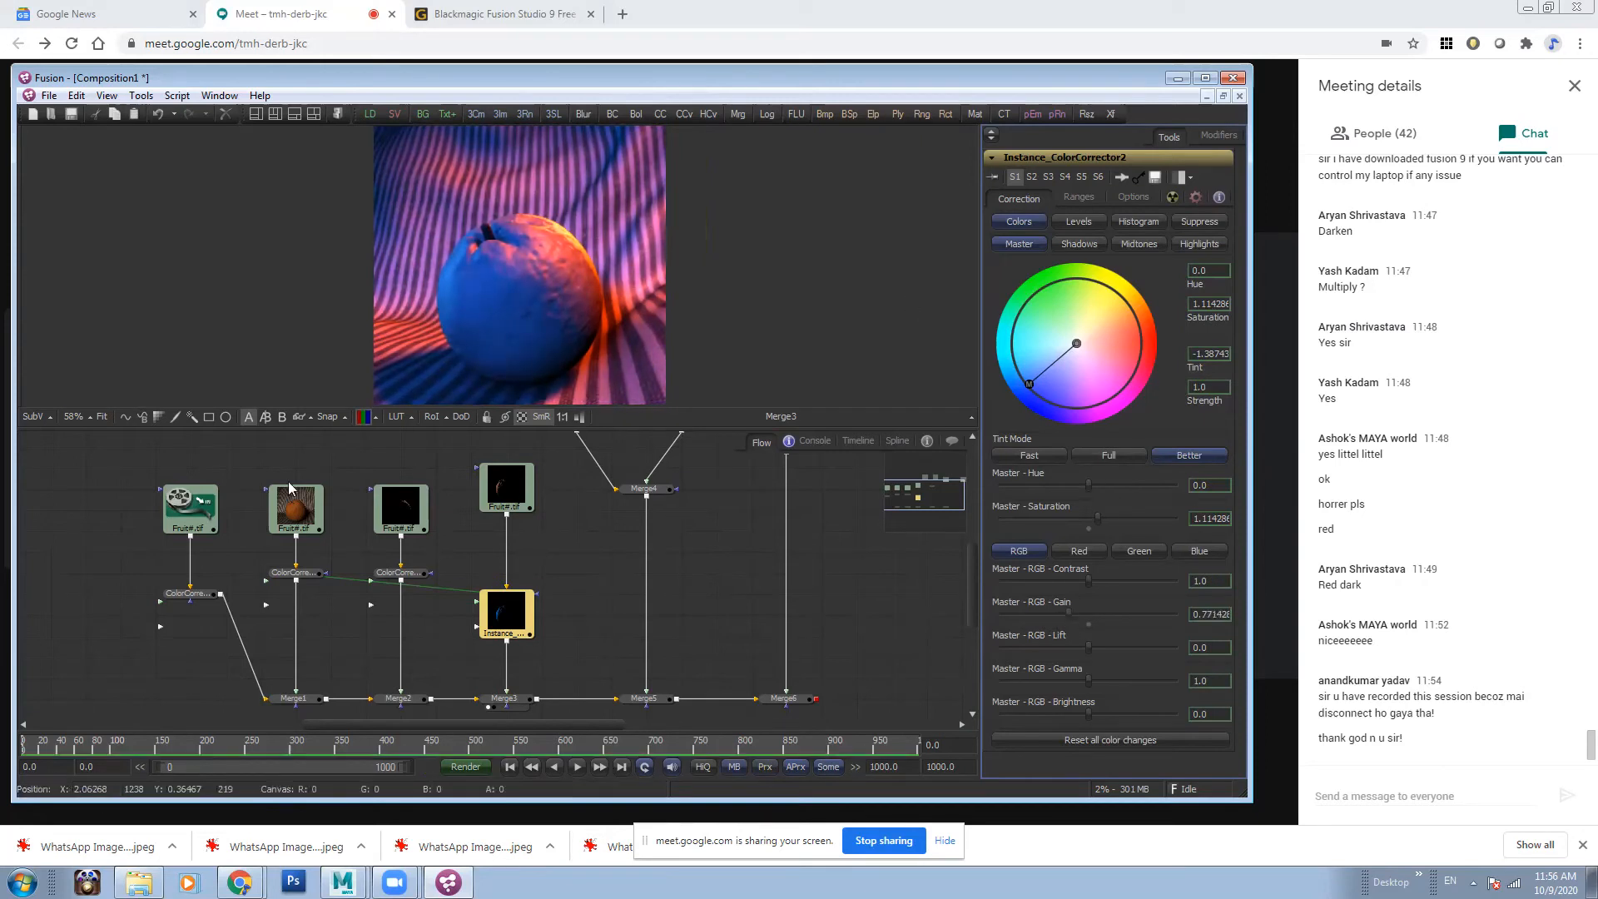
click(305, 575)
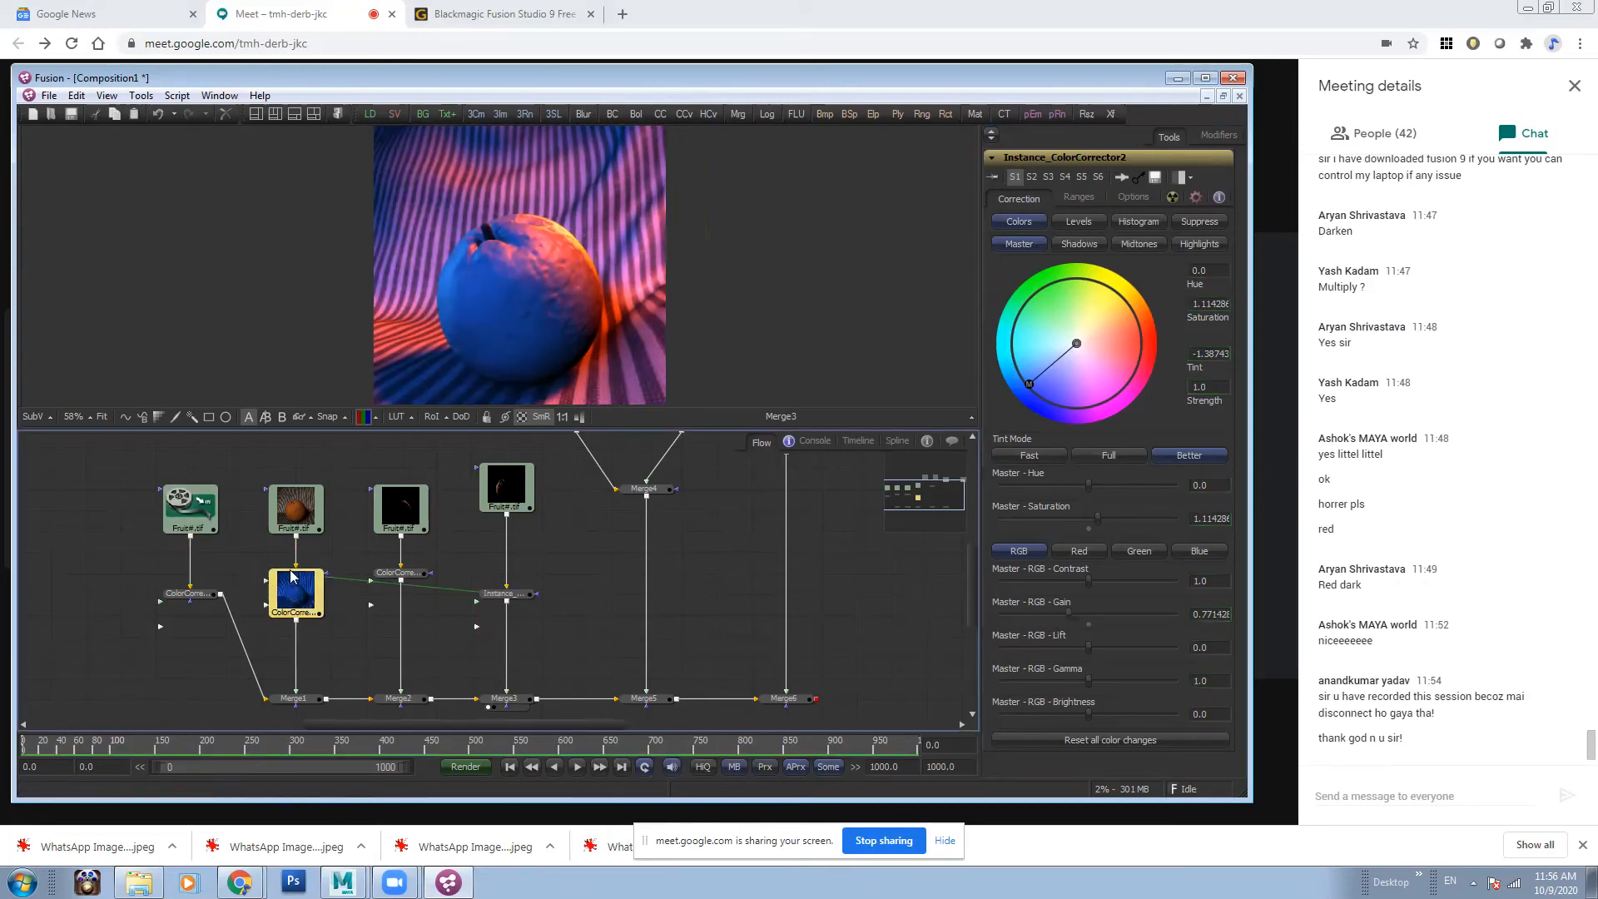
mouse_move(1068, 614)
mouse_down()
mouse_move(1088, 615)
mouse_move(1072, 619)
mouse_up()
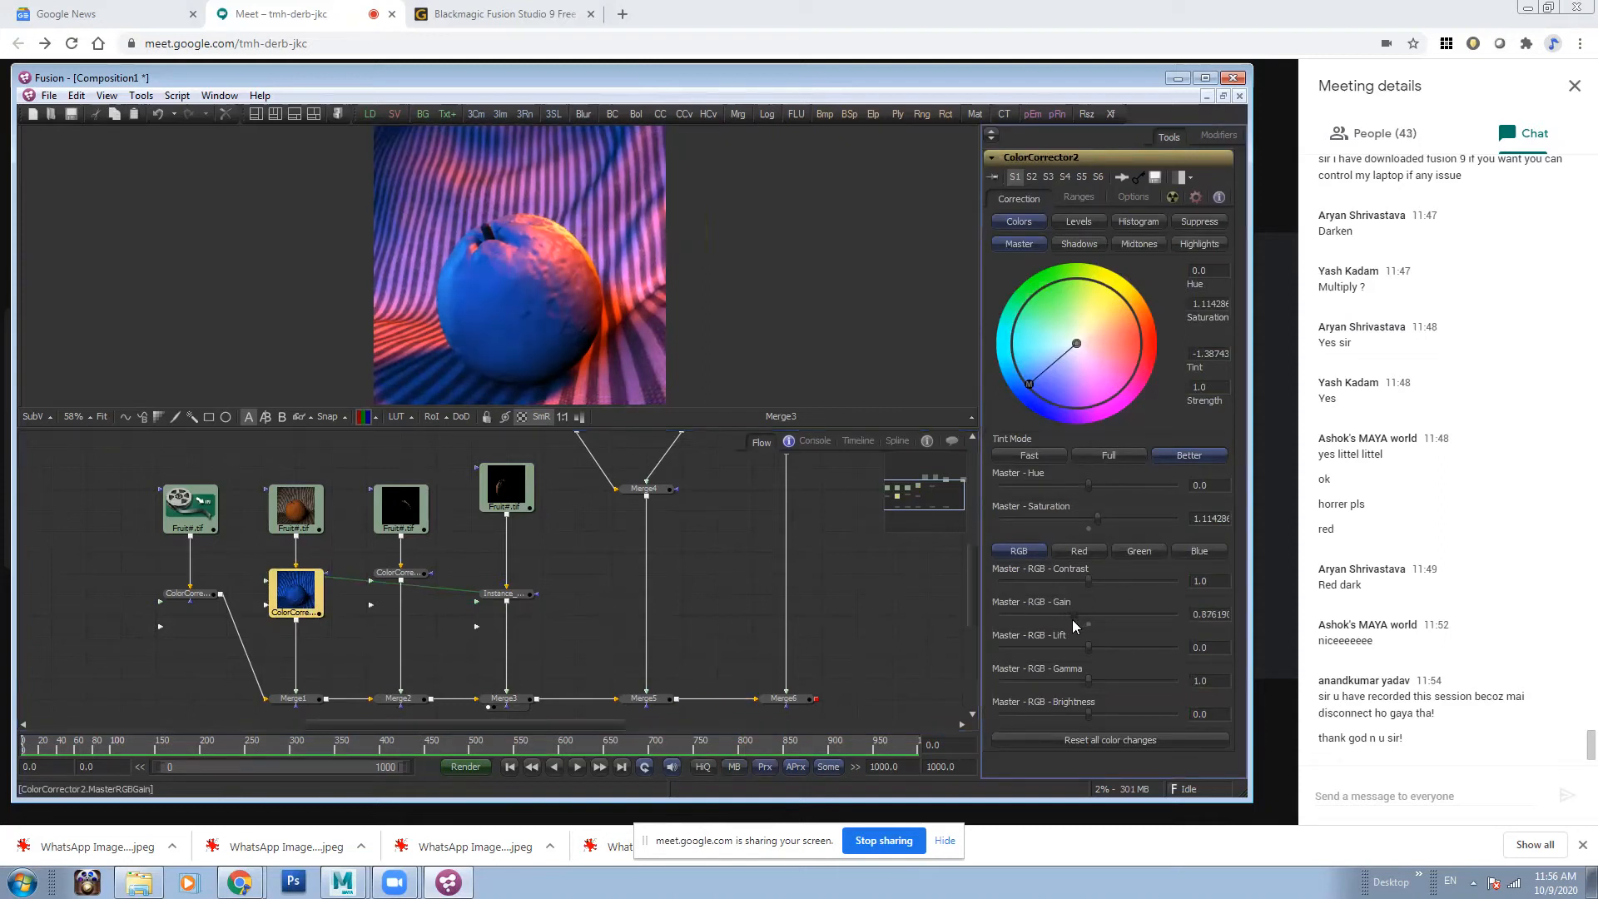
click(508, 597)
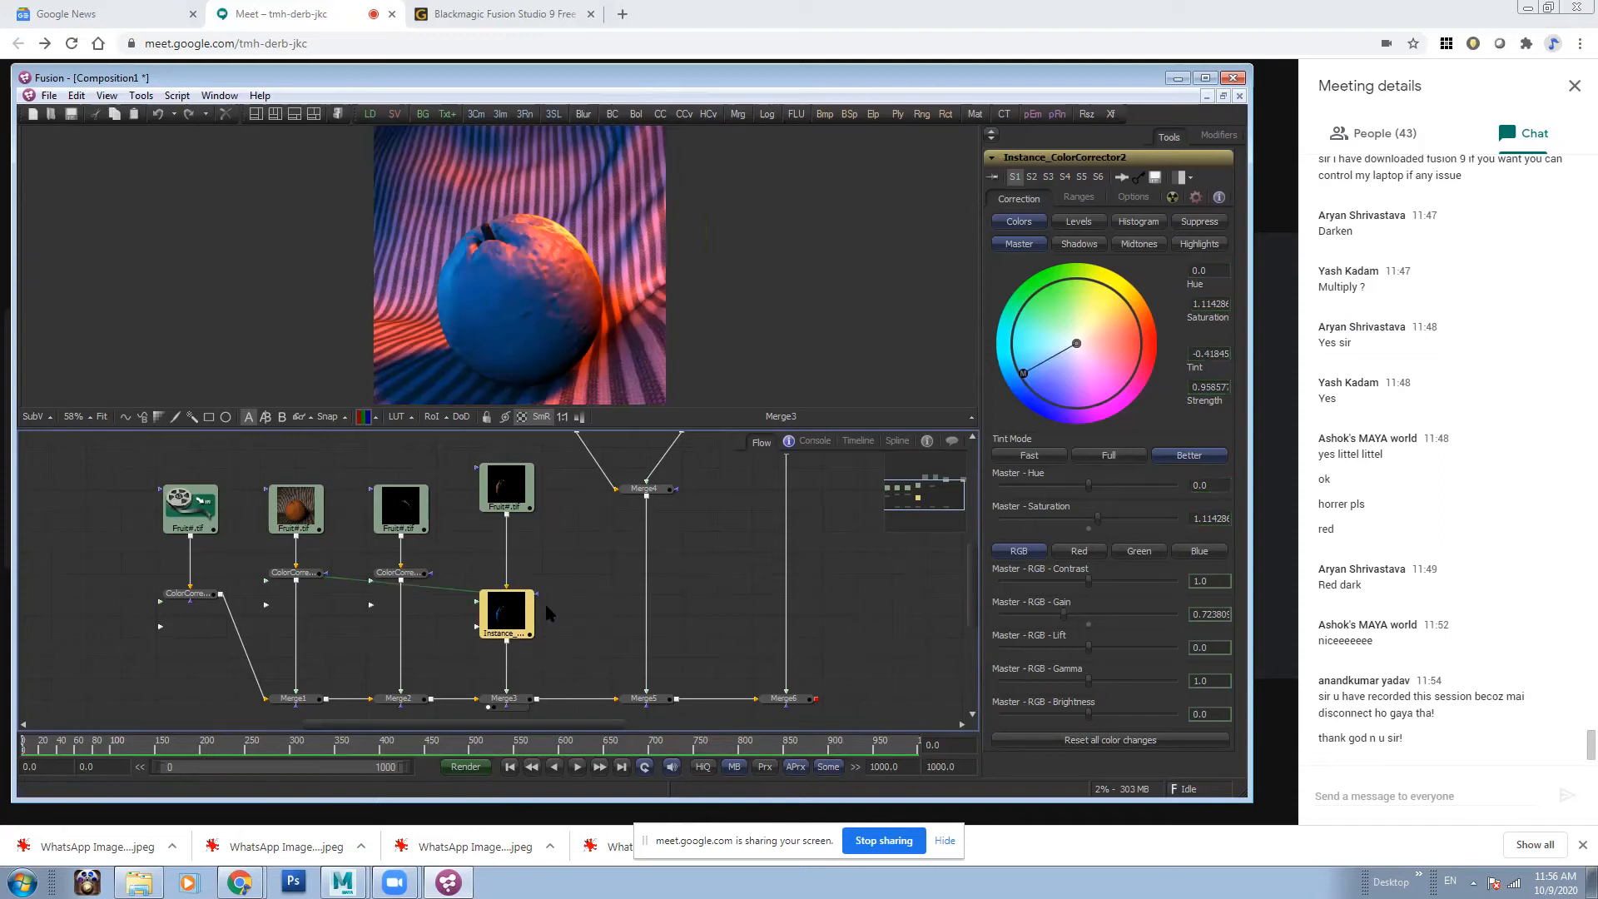
- Undo back to the pasted Color Corrector under the fourth loader, and set its Tint to about -1.35, Strength to 1.0 and Saturation to about 1.52
key(ctrl+z)
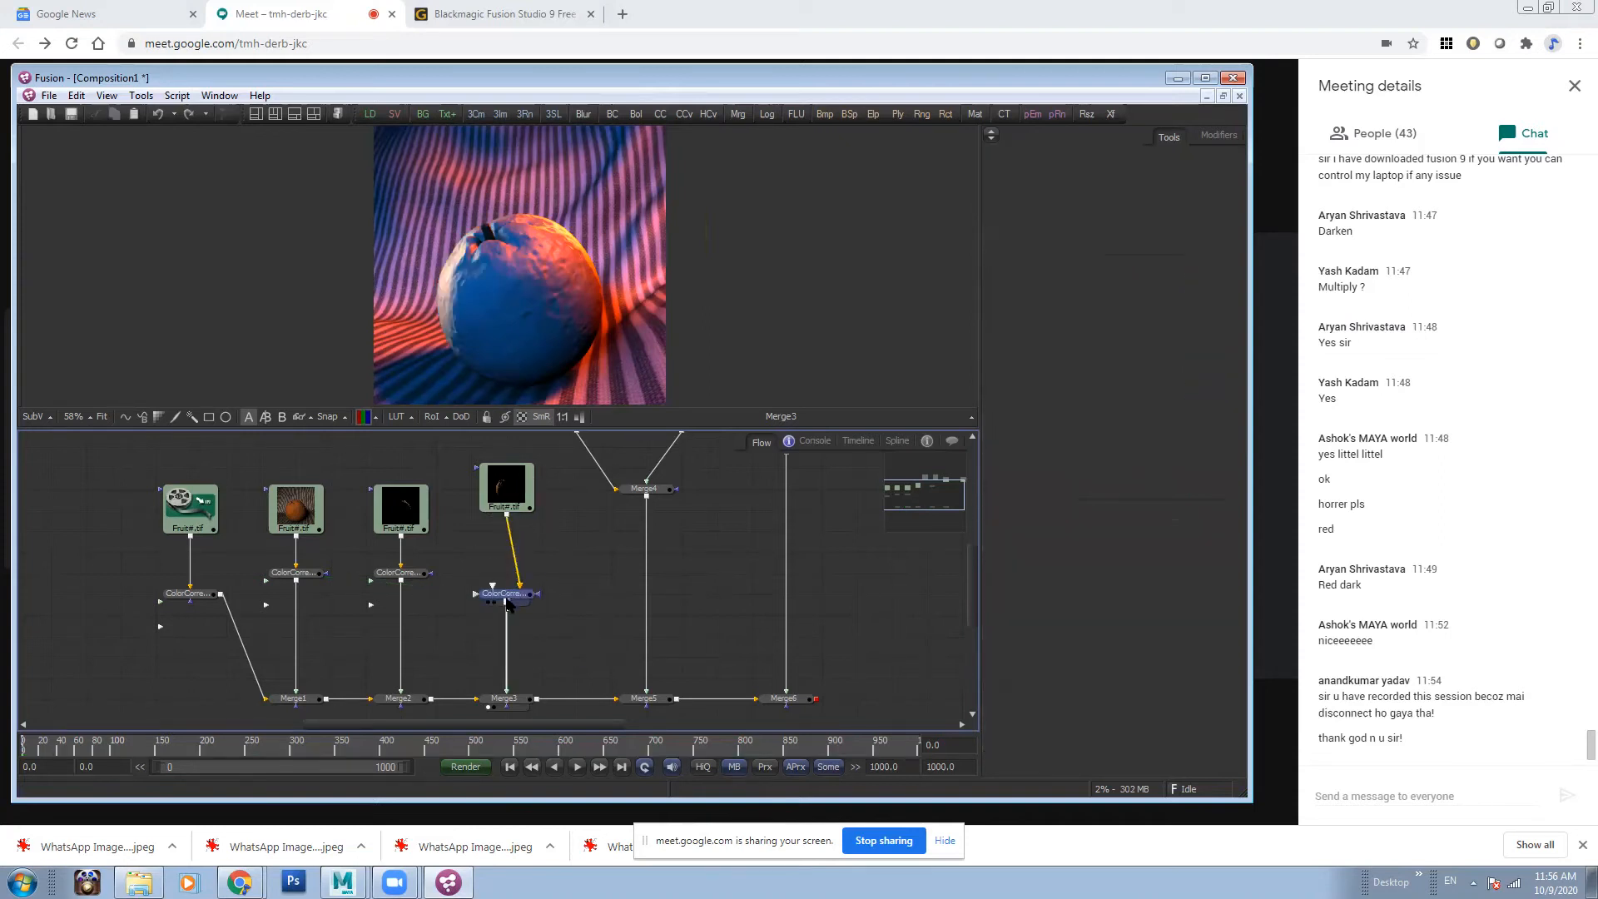
click(506, 599)
drag(1051, 363, 1040, 393)
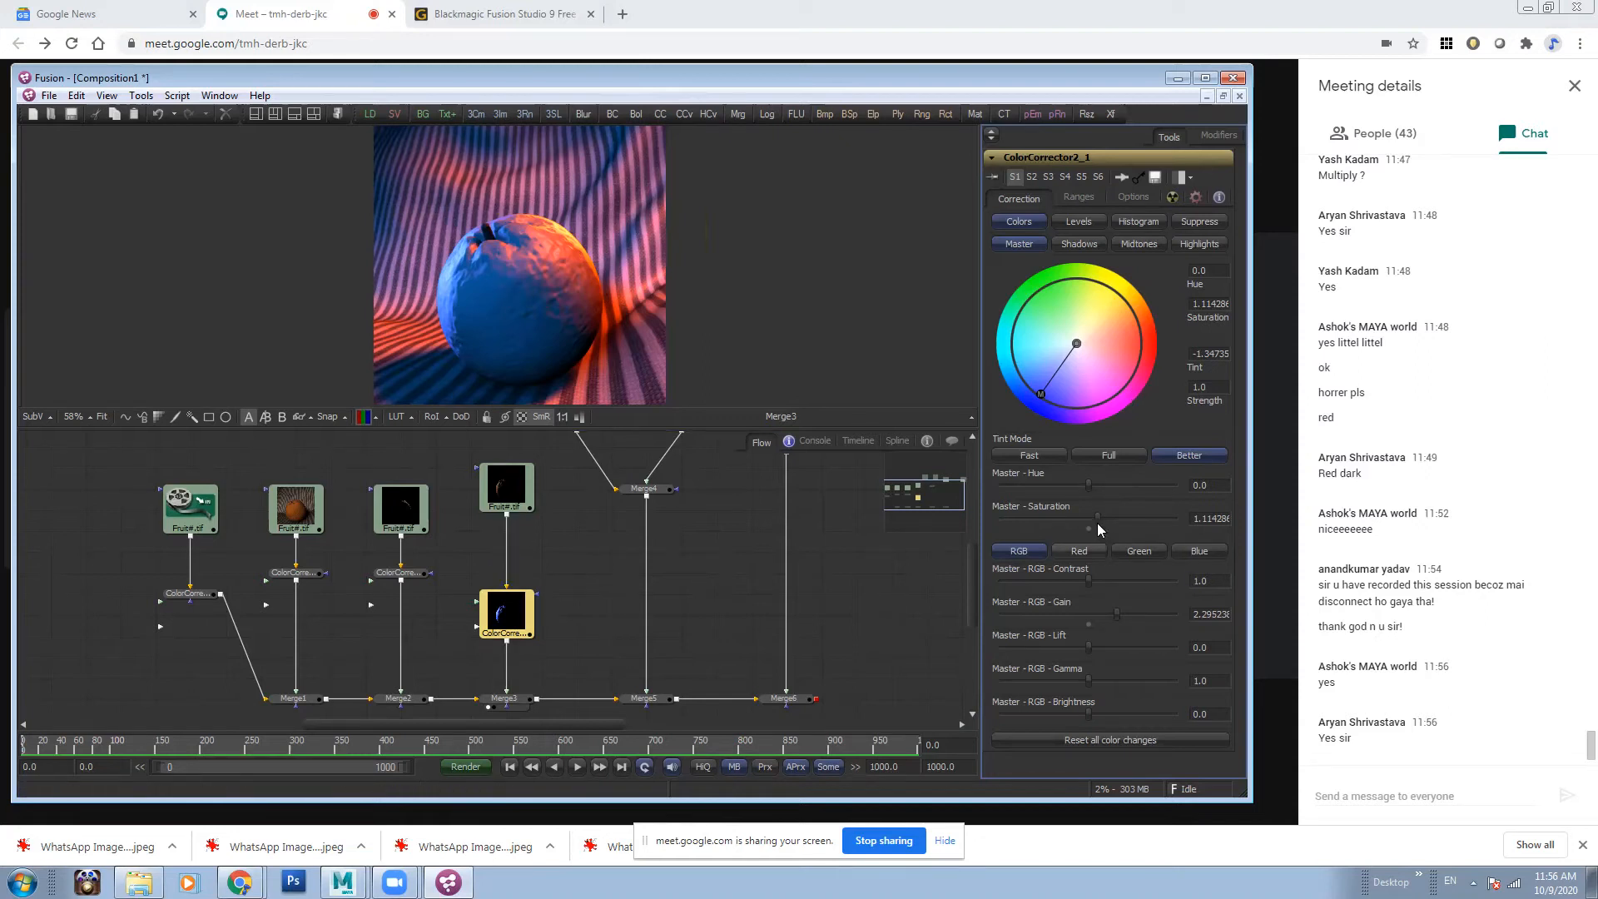
drag(1098, 518, 1135, 521)
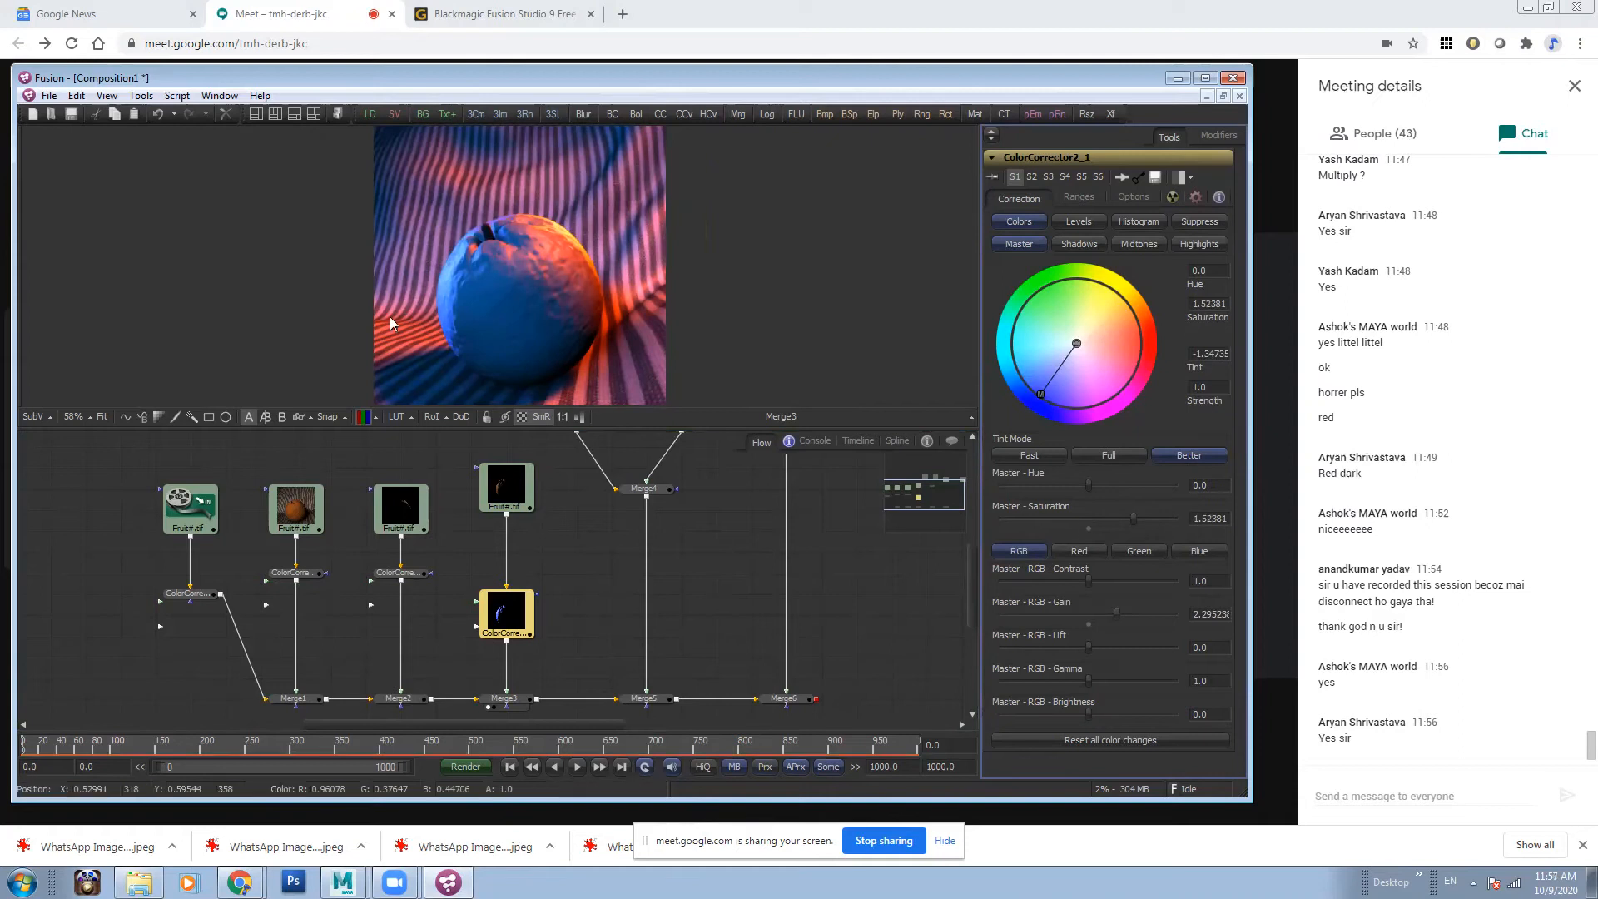
- View the Merge5 result in the viewer
drag(690, 540, 568, 611)
drag(562, 531, 582, 470)
drag(554, 714, 622, 252)
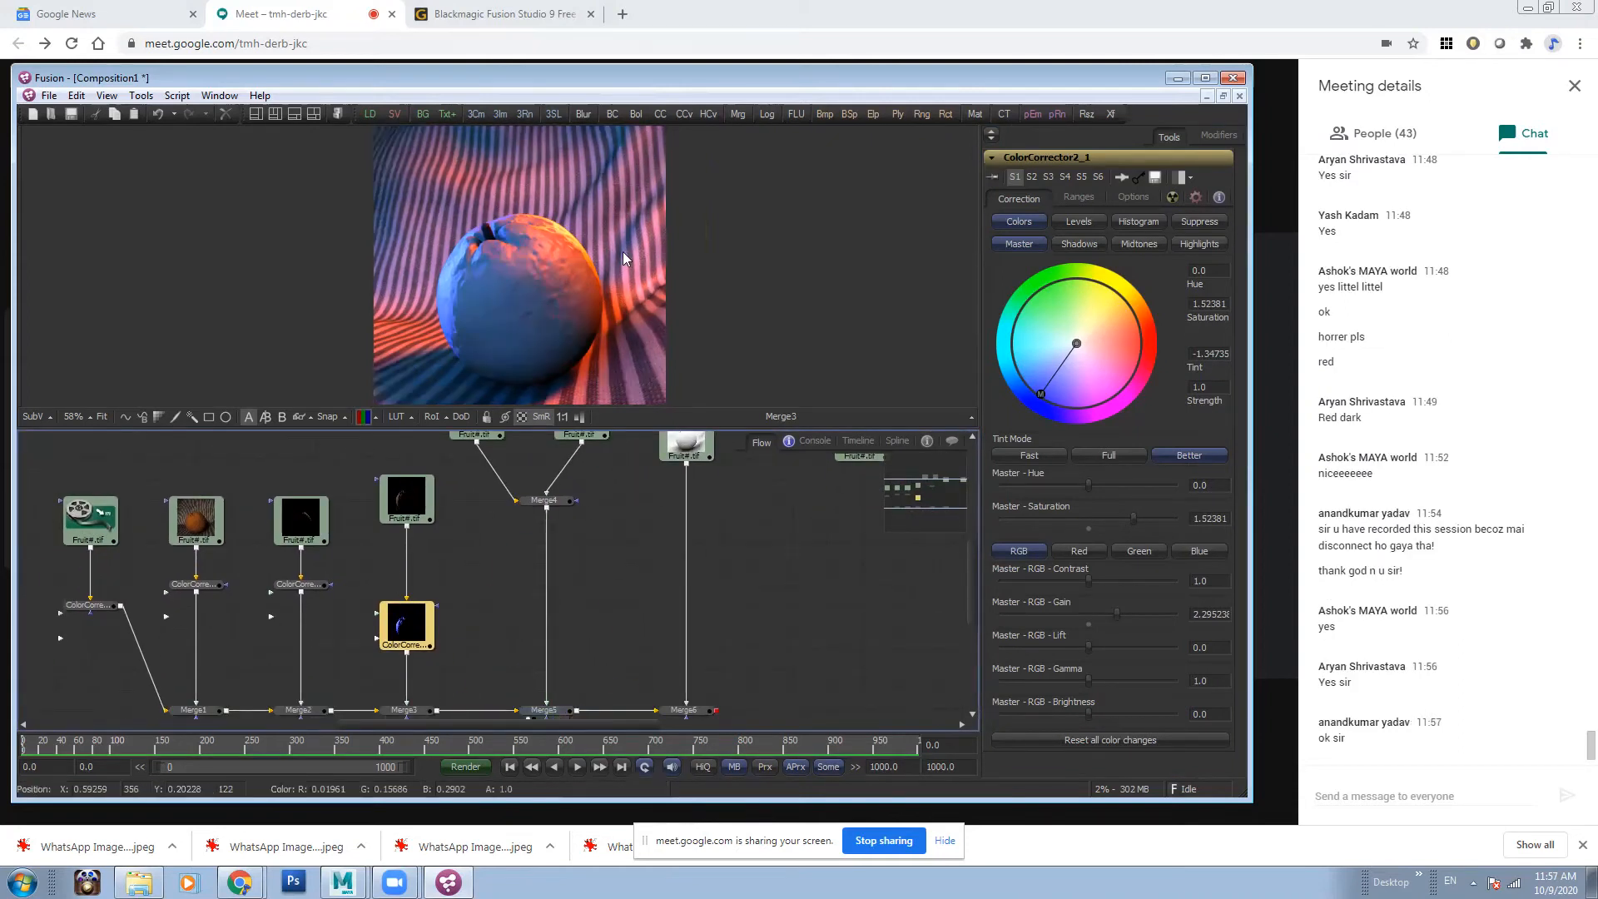
drag(559, 494, 566, 414)
drag(684, 595, 746, 661)
drag(610, 298, 614, 312)
scroll(663, 258, down, 2)
scroll(661, 255, up, 1)
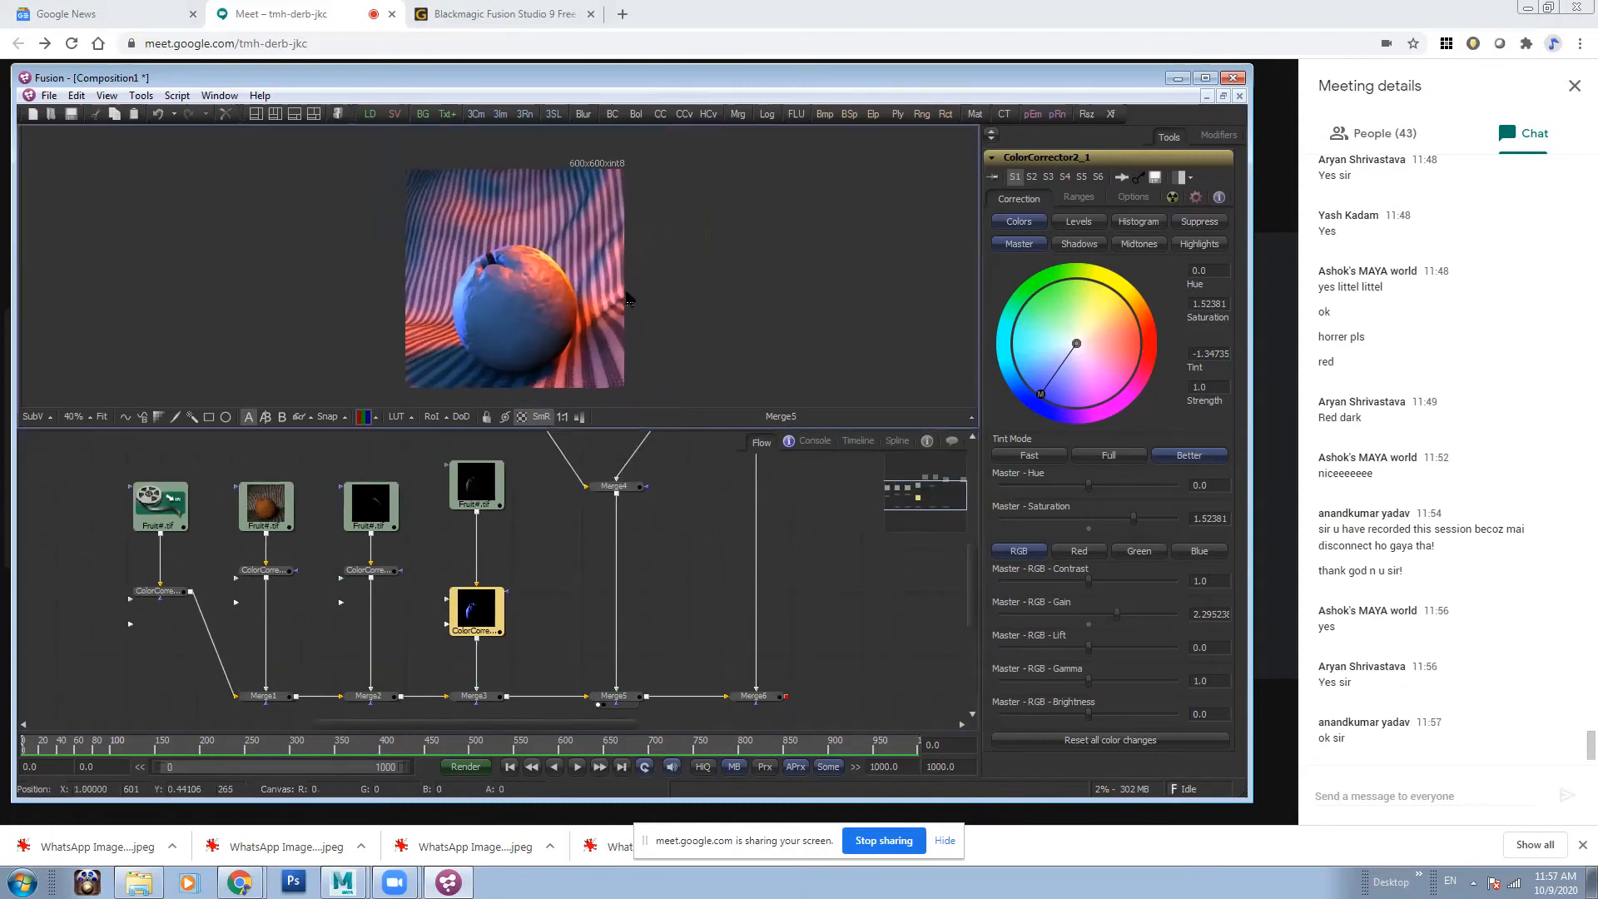
- Paste a copy of the second loader's Color Corrector onto the connection between Merge4 and Merge5, and view its output
click(283, 571)
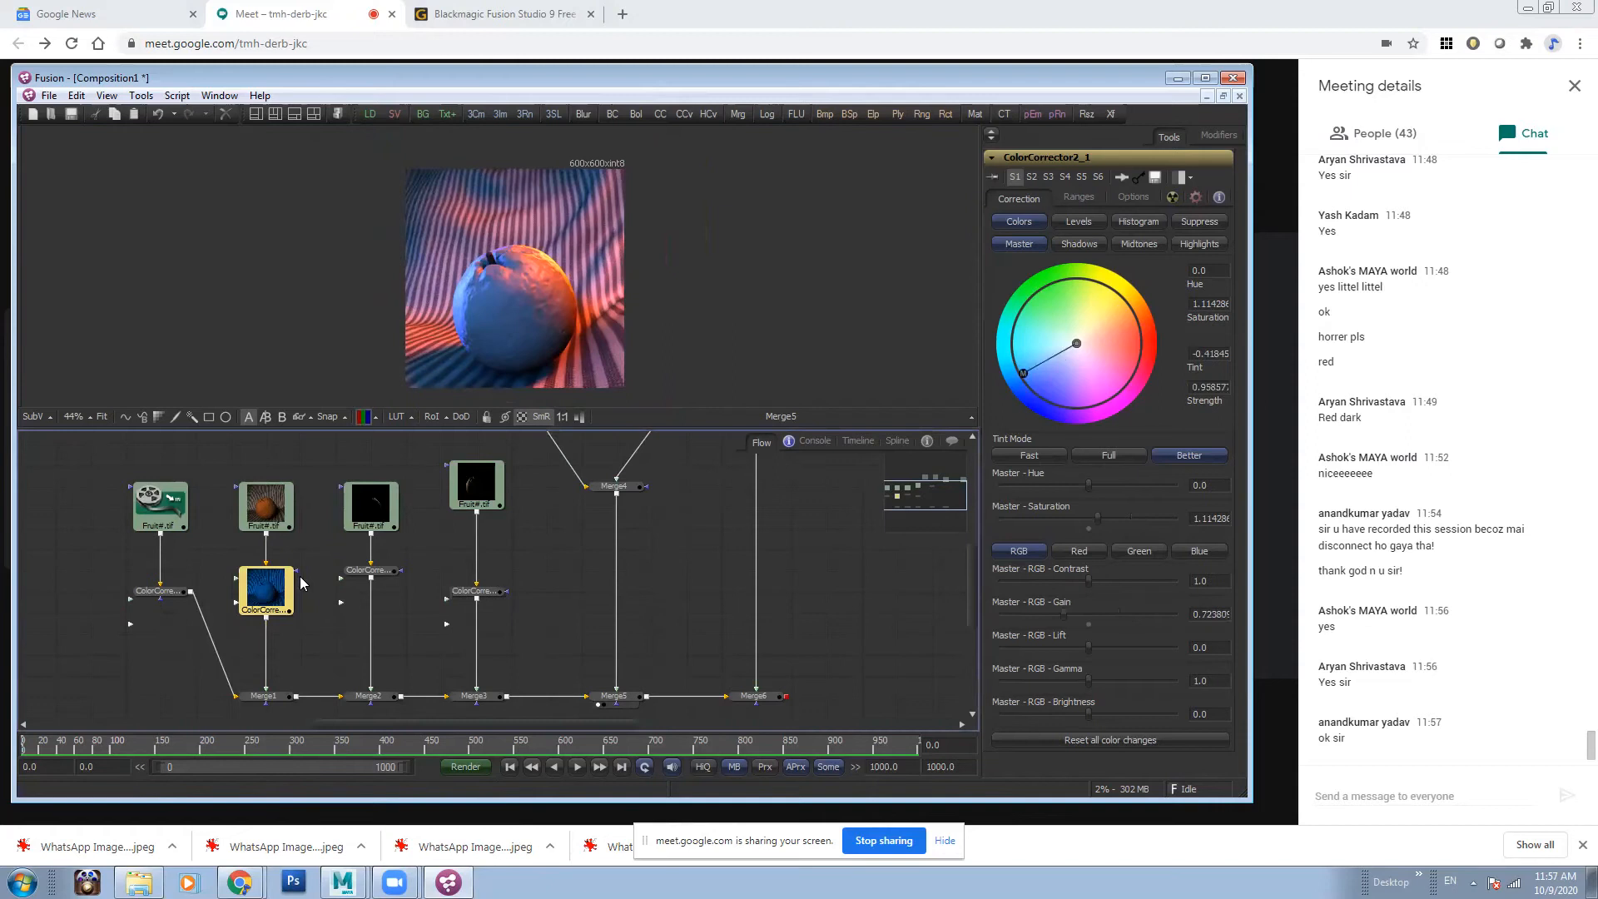
right_click(615, 591)
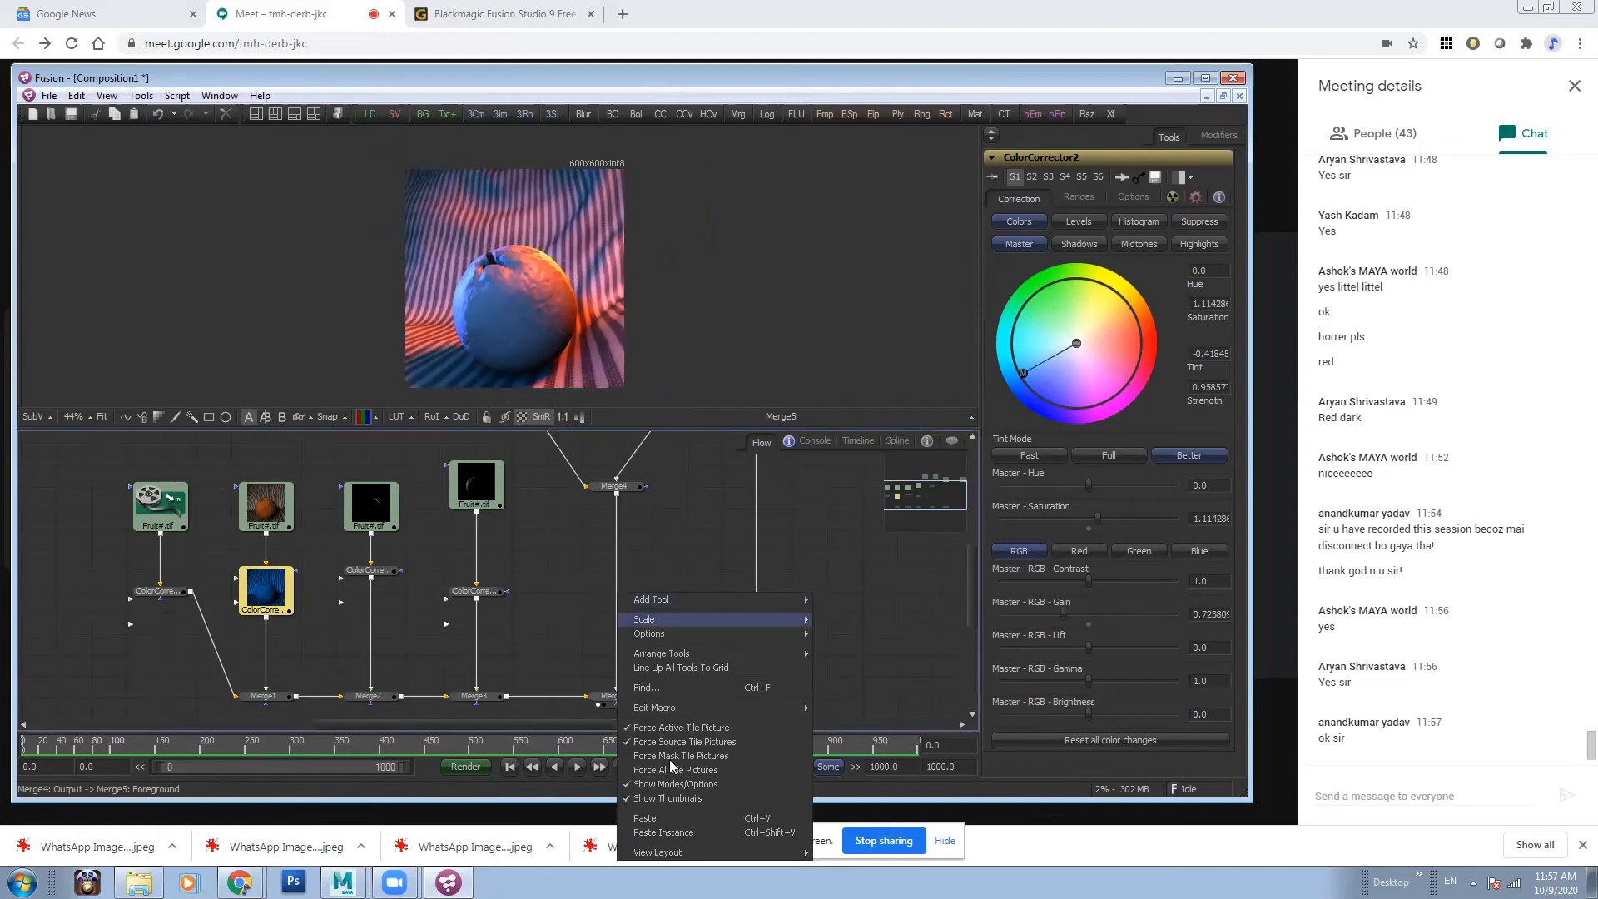
click(670, 824)
key(1)
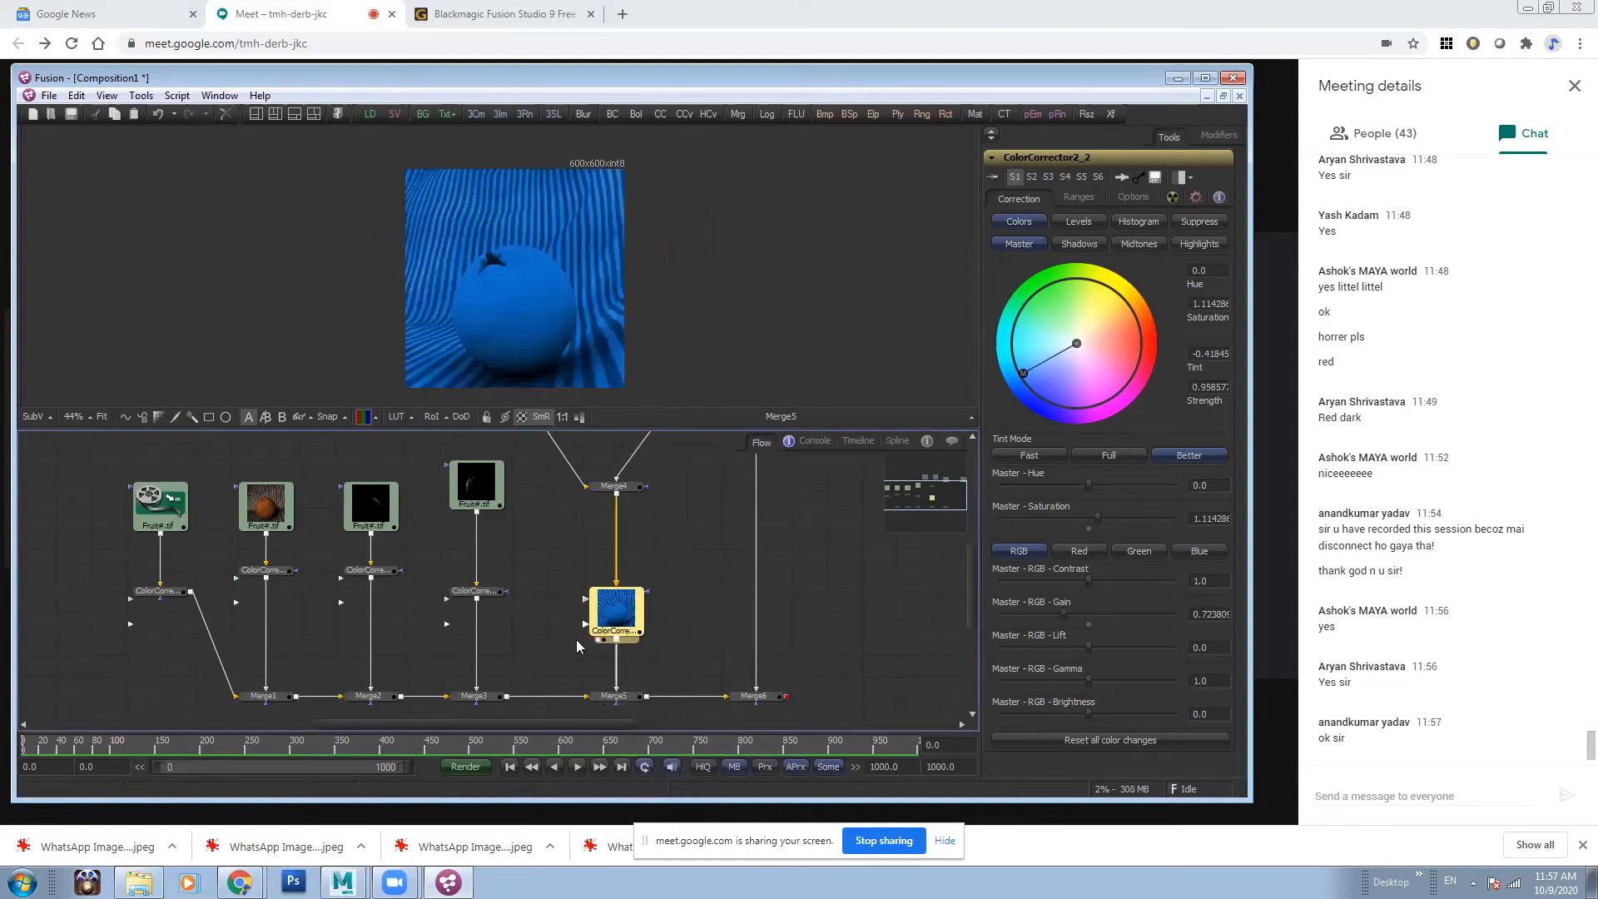
- View the Merge5 result again and set its Gain to about 0.54 and Blend to about 0.30
click(621, 699)
drag(626, 680, 641, 358)
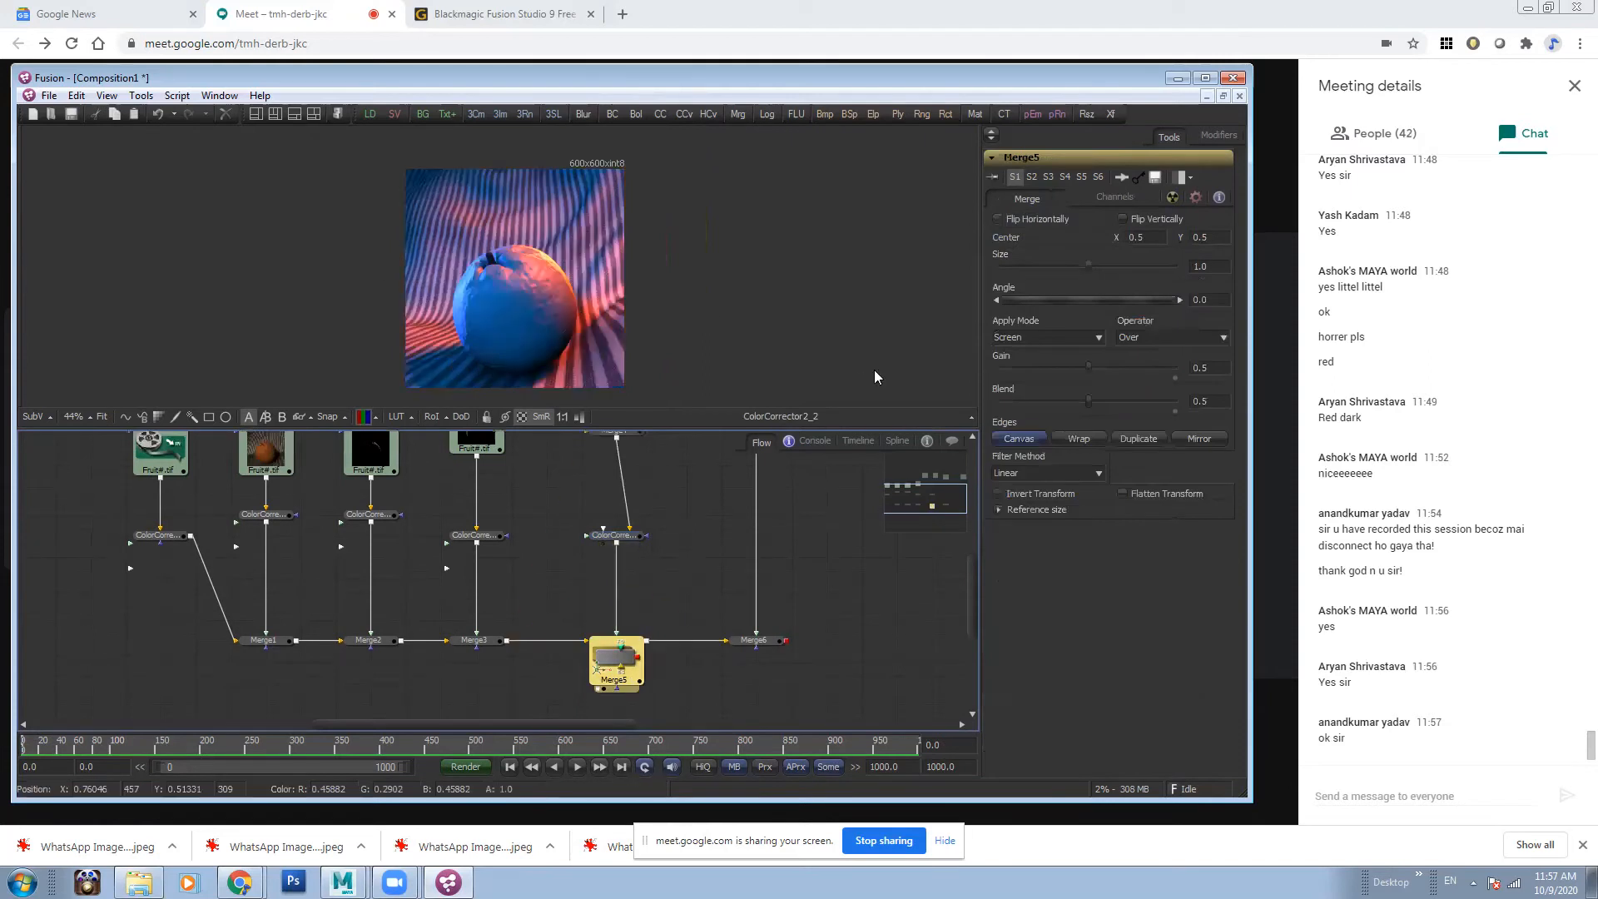
mouse_move(1088, 398)
mouse_down()
mouse_move(1059, 395)
mouse_move(1096, 370)
mouse_up()
drag(607, 456, 588, 565)
drag(589, 231, 600, 264)
key(ctrl+f)
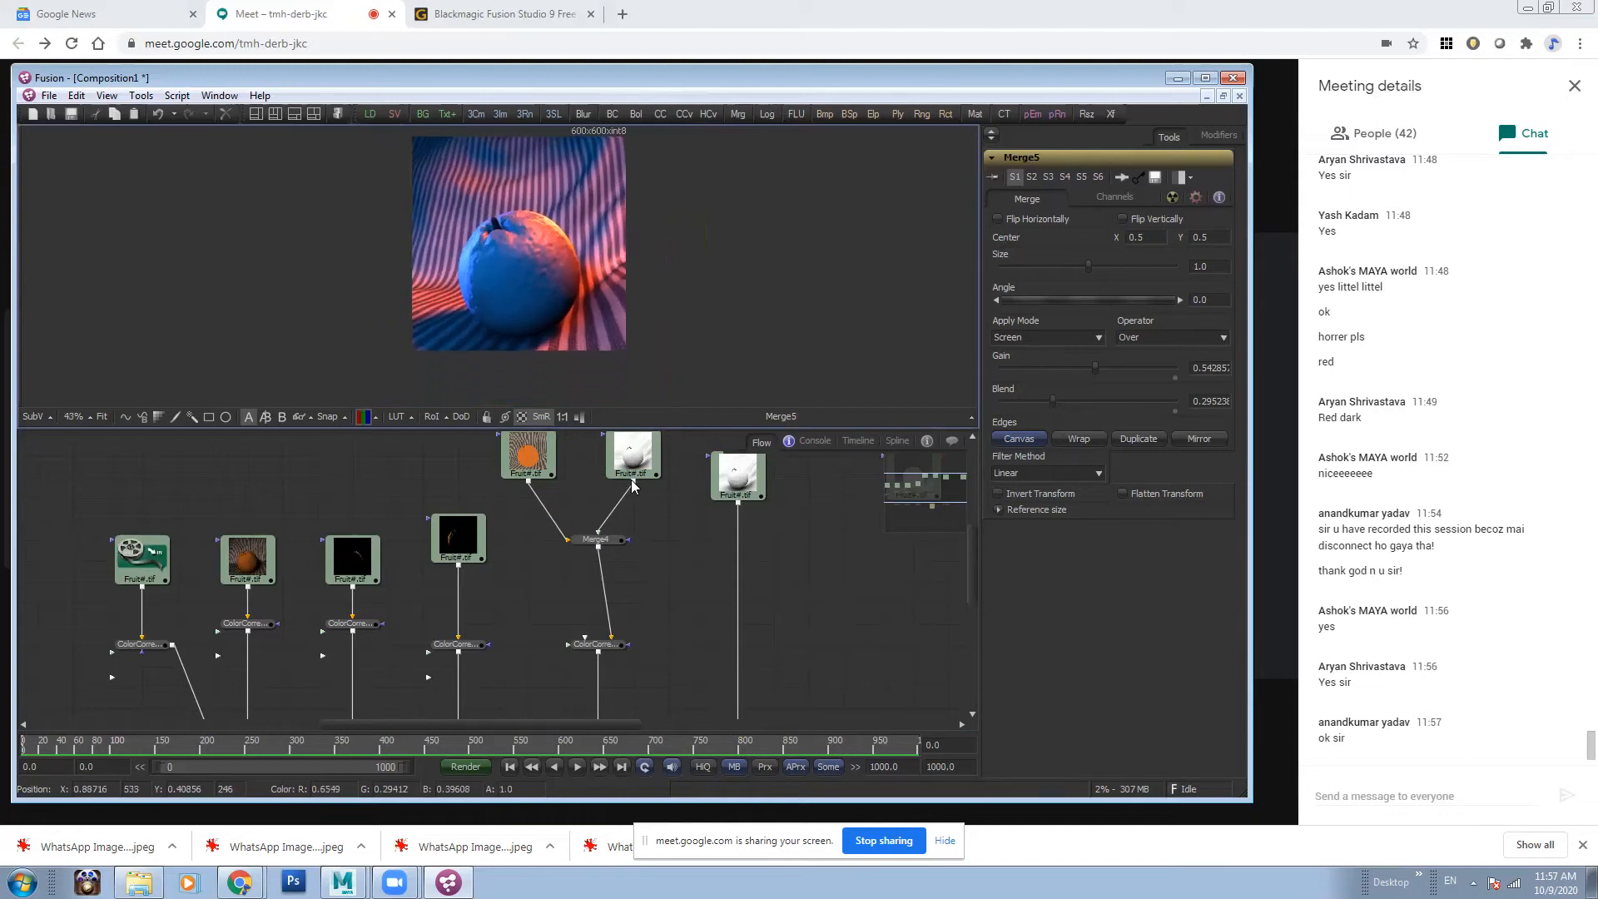
- Switch the layout to two side-by-side viewers above the flow
drag(523, 623, 535, 579)
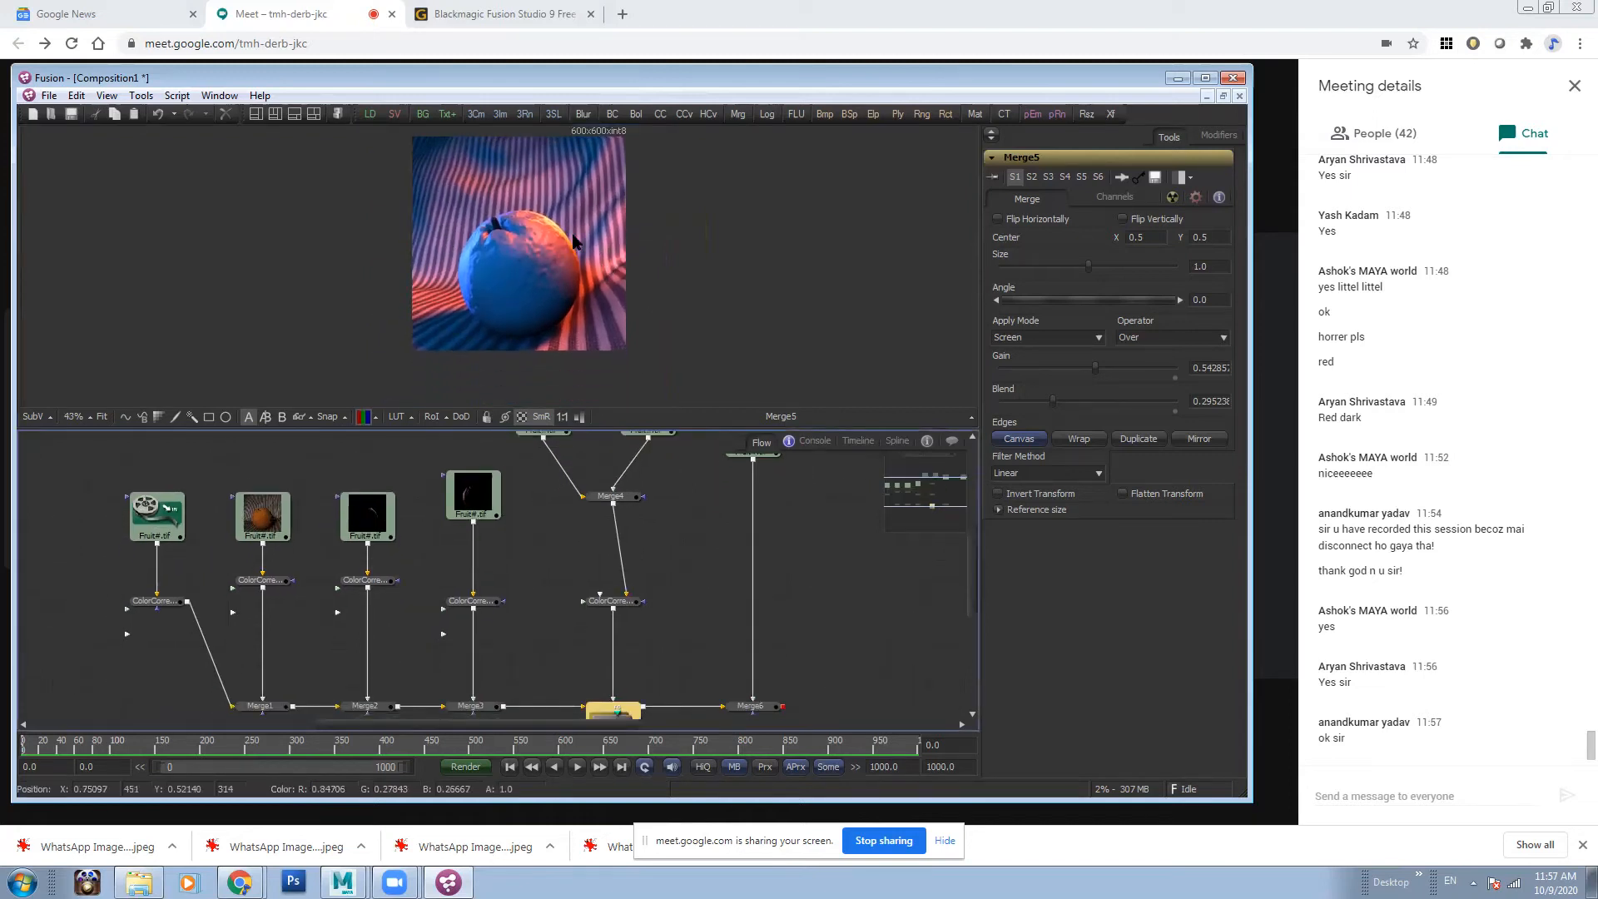
drag(576, 243, 624, 287)
click(157, 600)
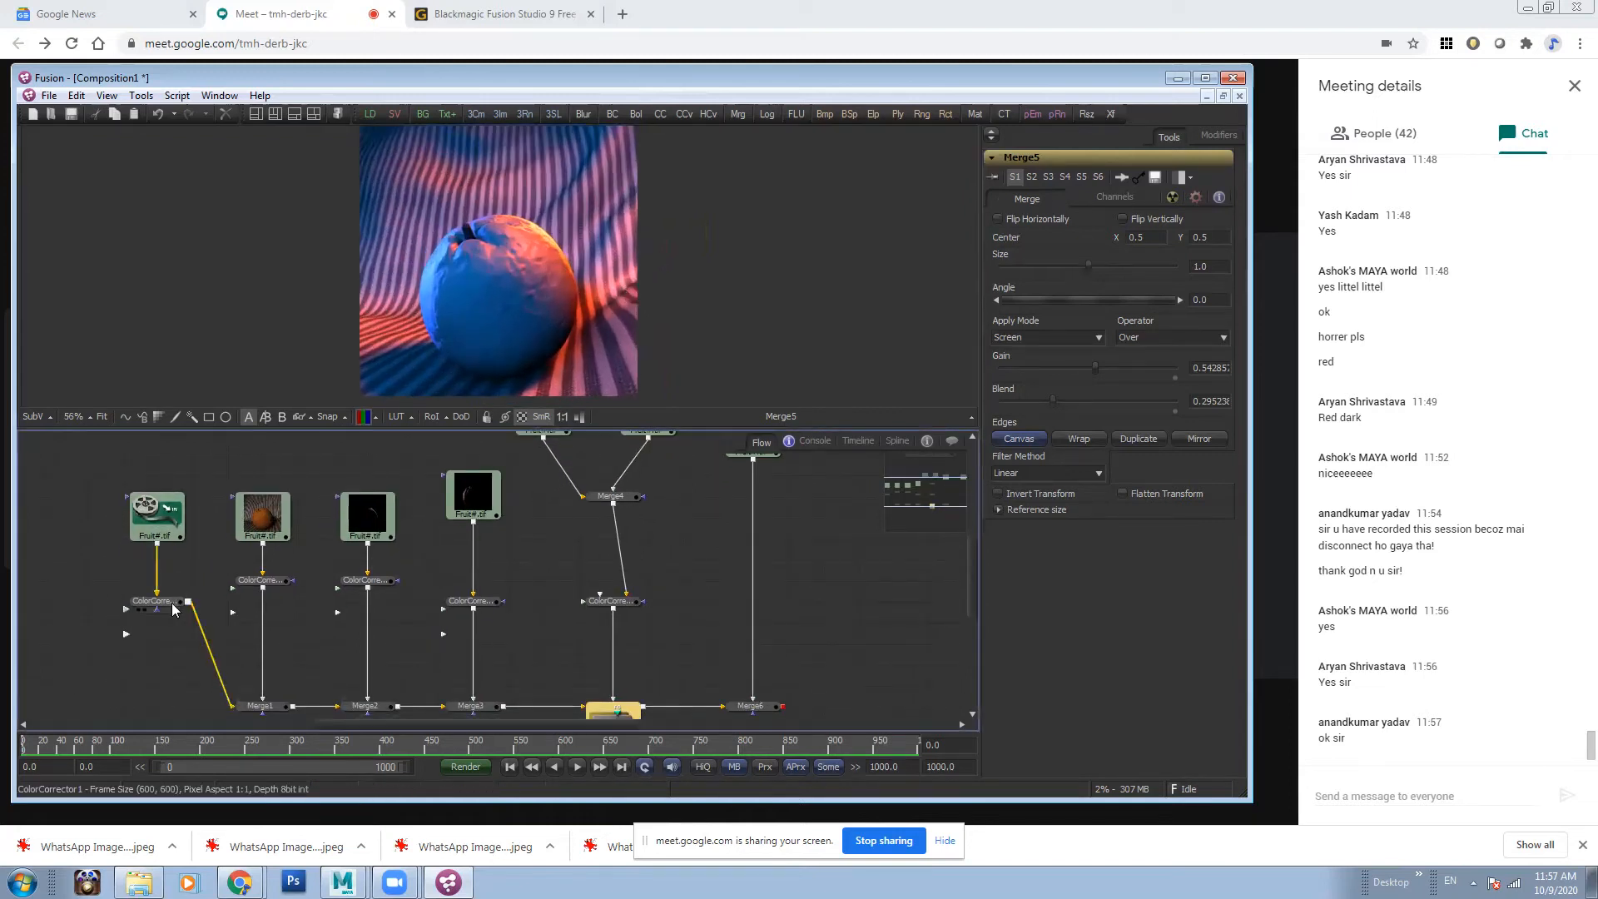
drag(669, 344, 557, 336)
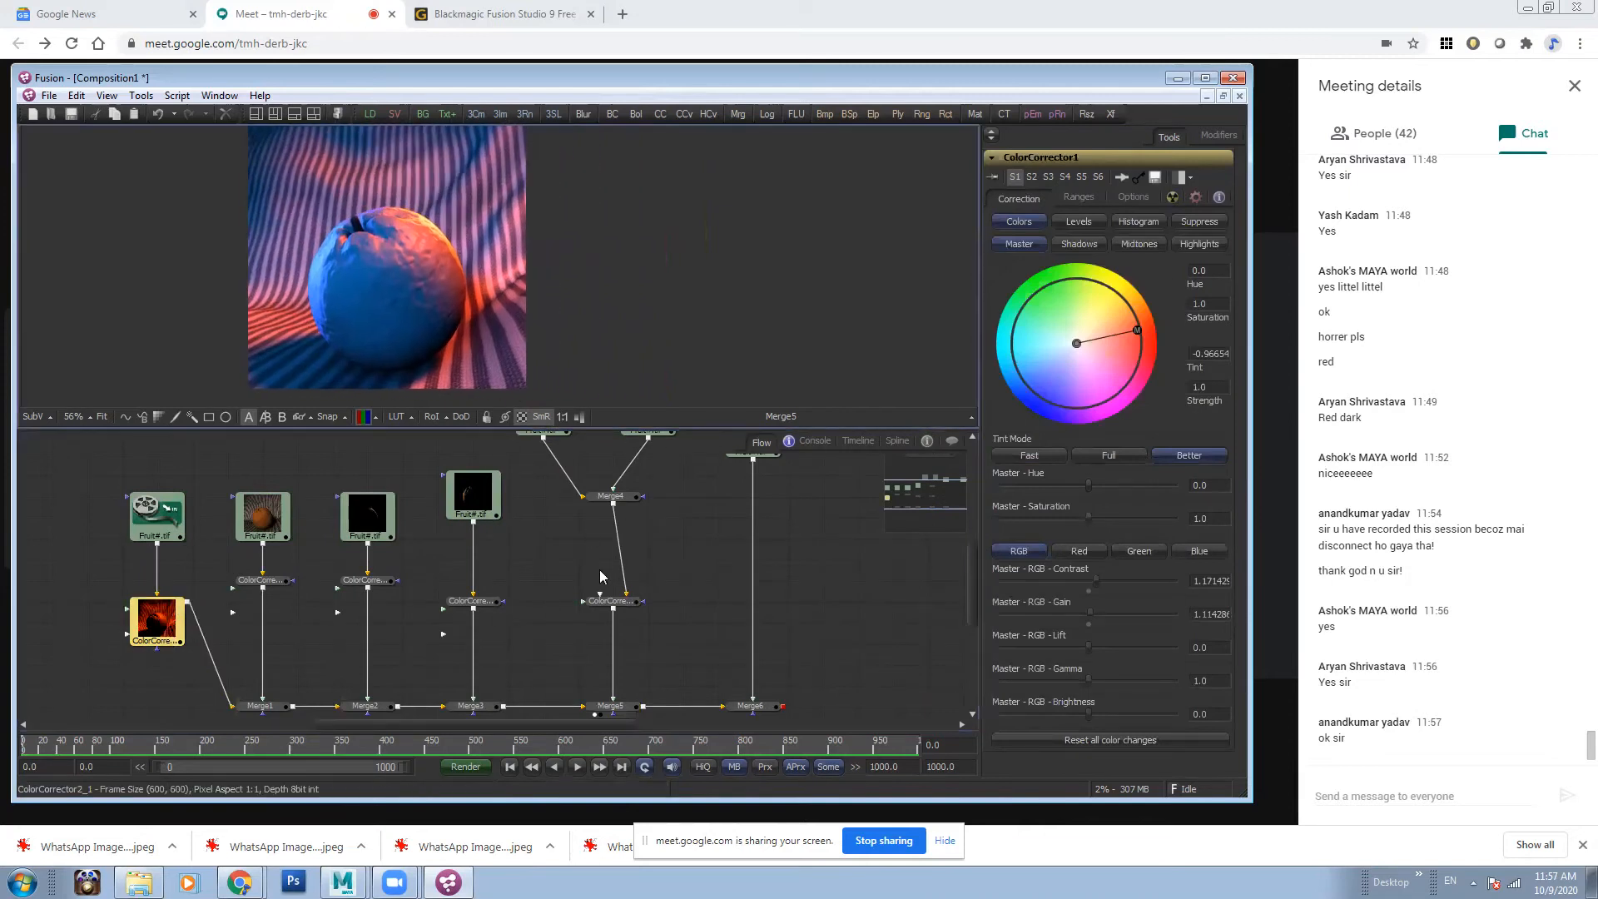
scroll(598, 571, down, 5)
drag(739, 558, 596, 570)
drag(134, 482, 555, 701)
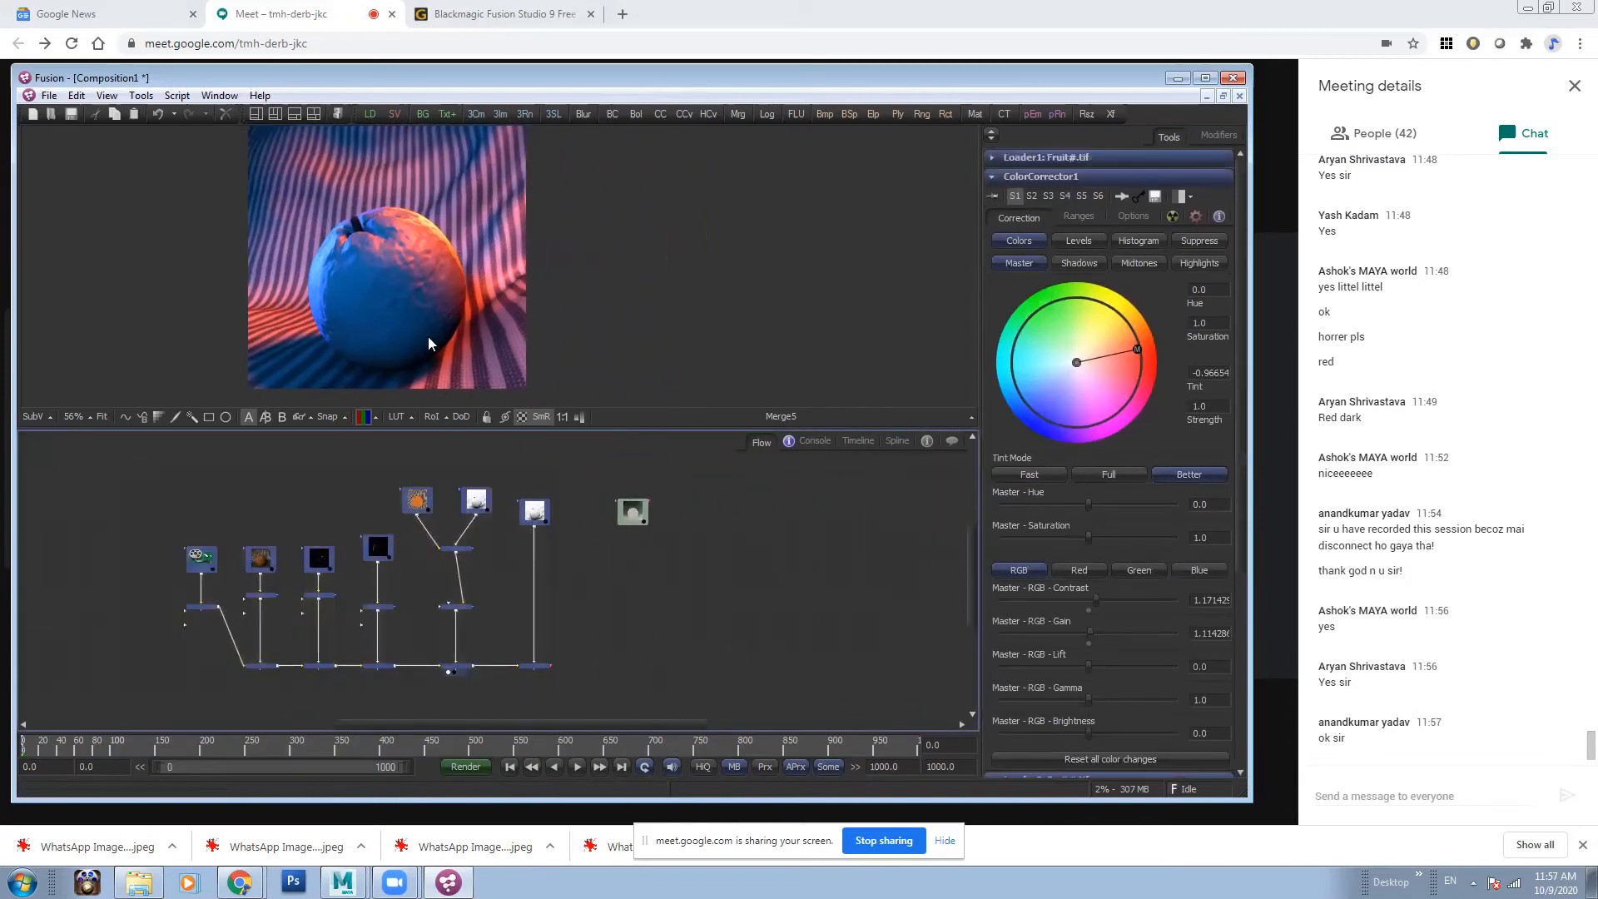
click(275, 114)
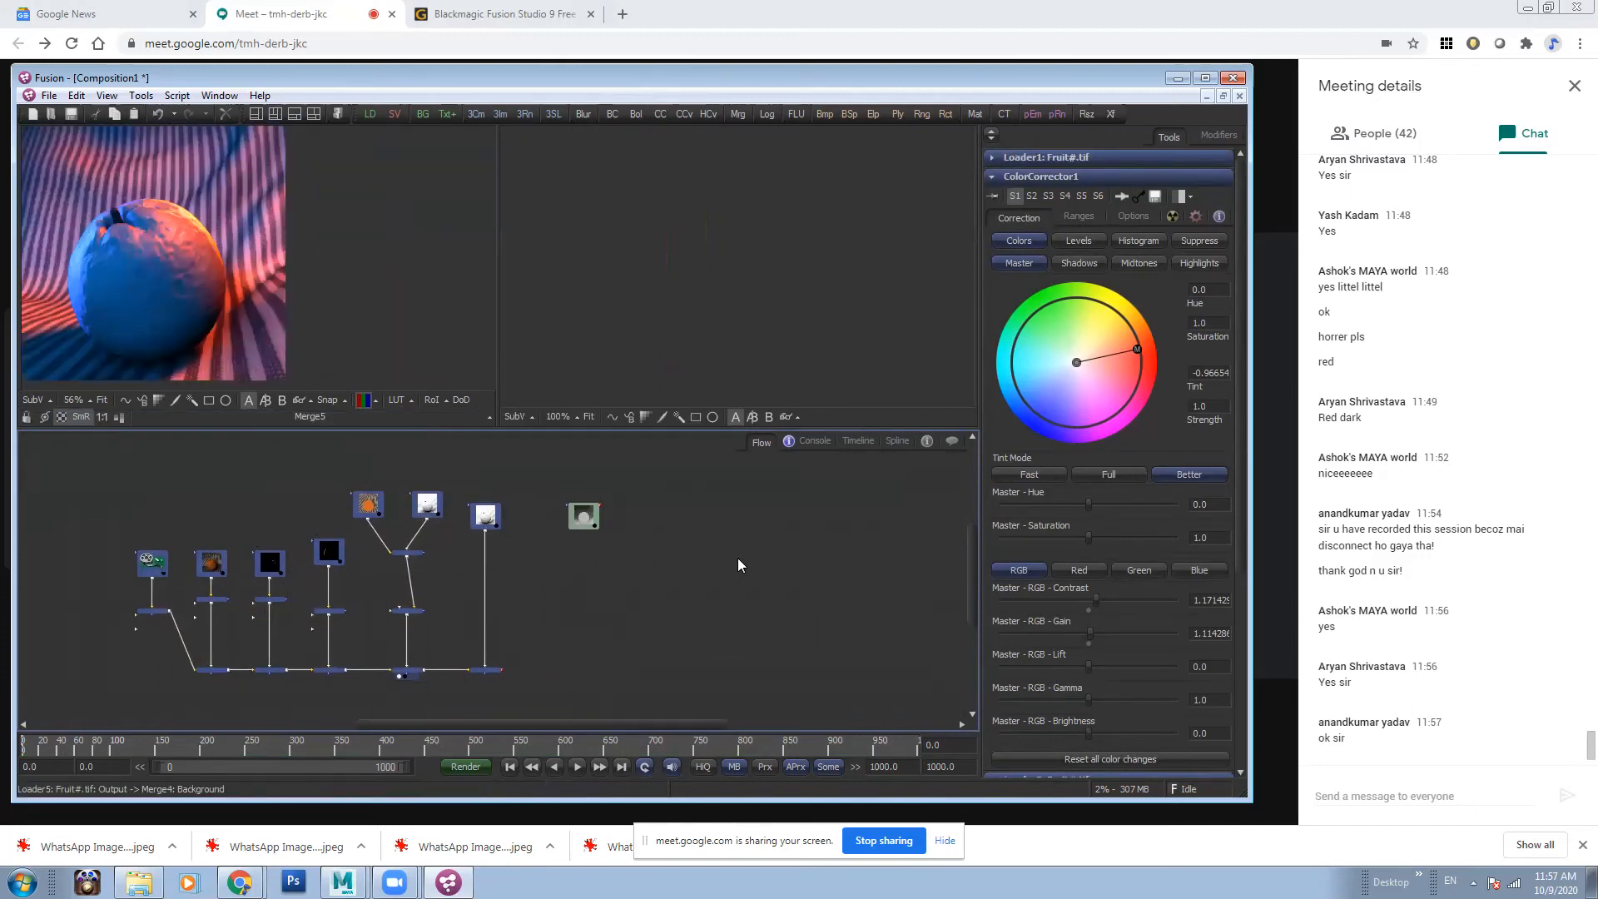
- Move the unconnected loader up, and paste a duplicate of the entire connected node tree into the empty flow area beside the original
drag(588, 514, 606, 433)
drag(642, 586, 656, 551)
drag(90, 476, 541, 694)
drag(632, 659, 514, 598)
key(ctrl+v)
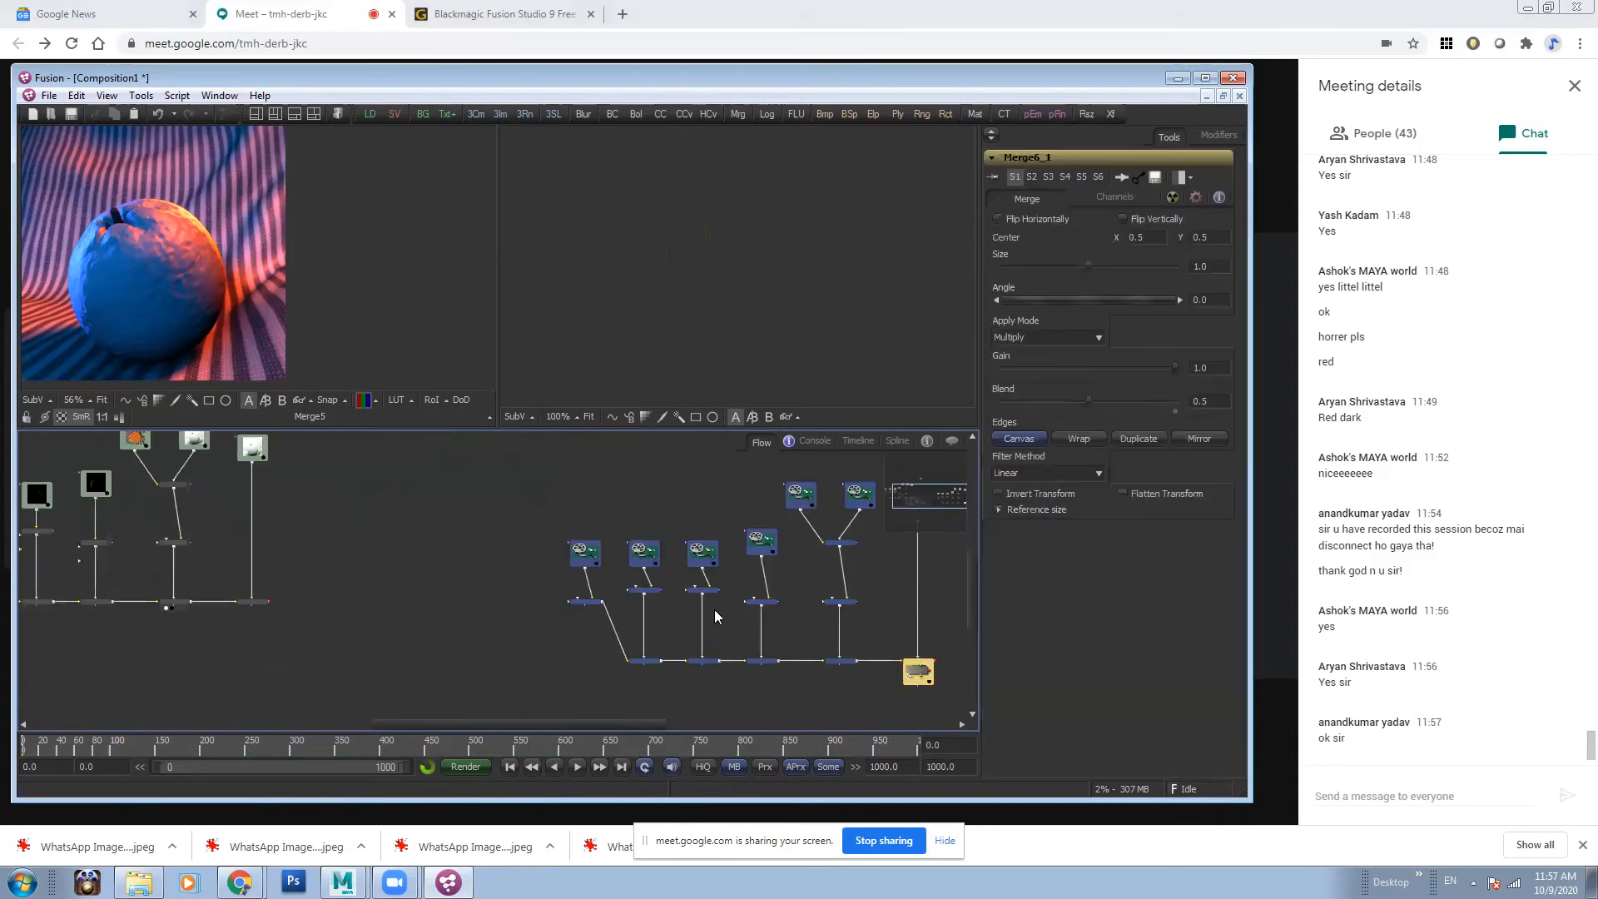
drag(739, 614, 693, 678)
drag(500, 582, 695, 556)
click(301, 589)
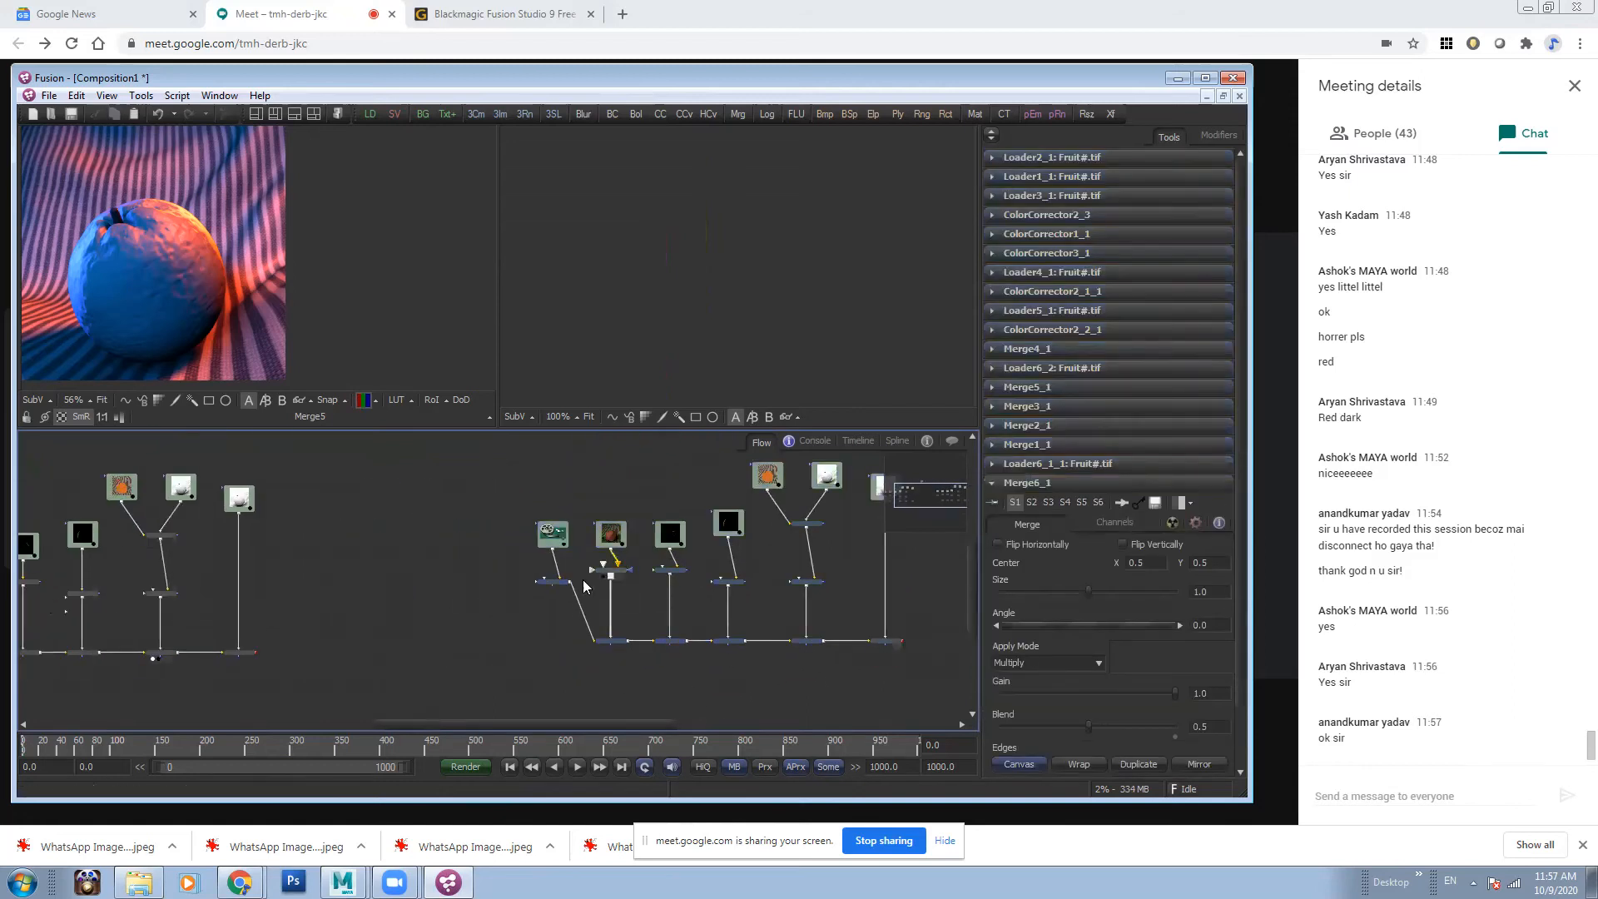
drag(589, 571, 405, 603)
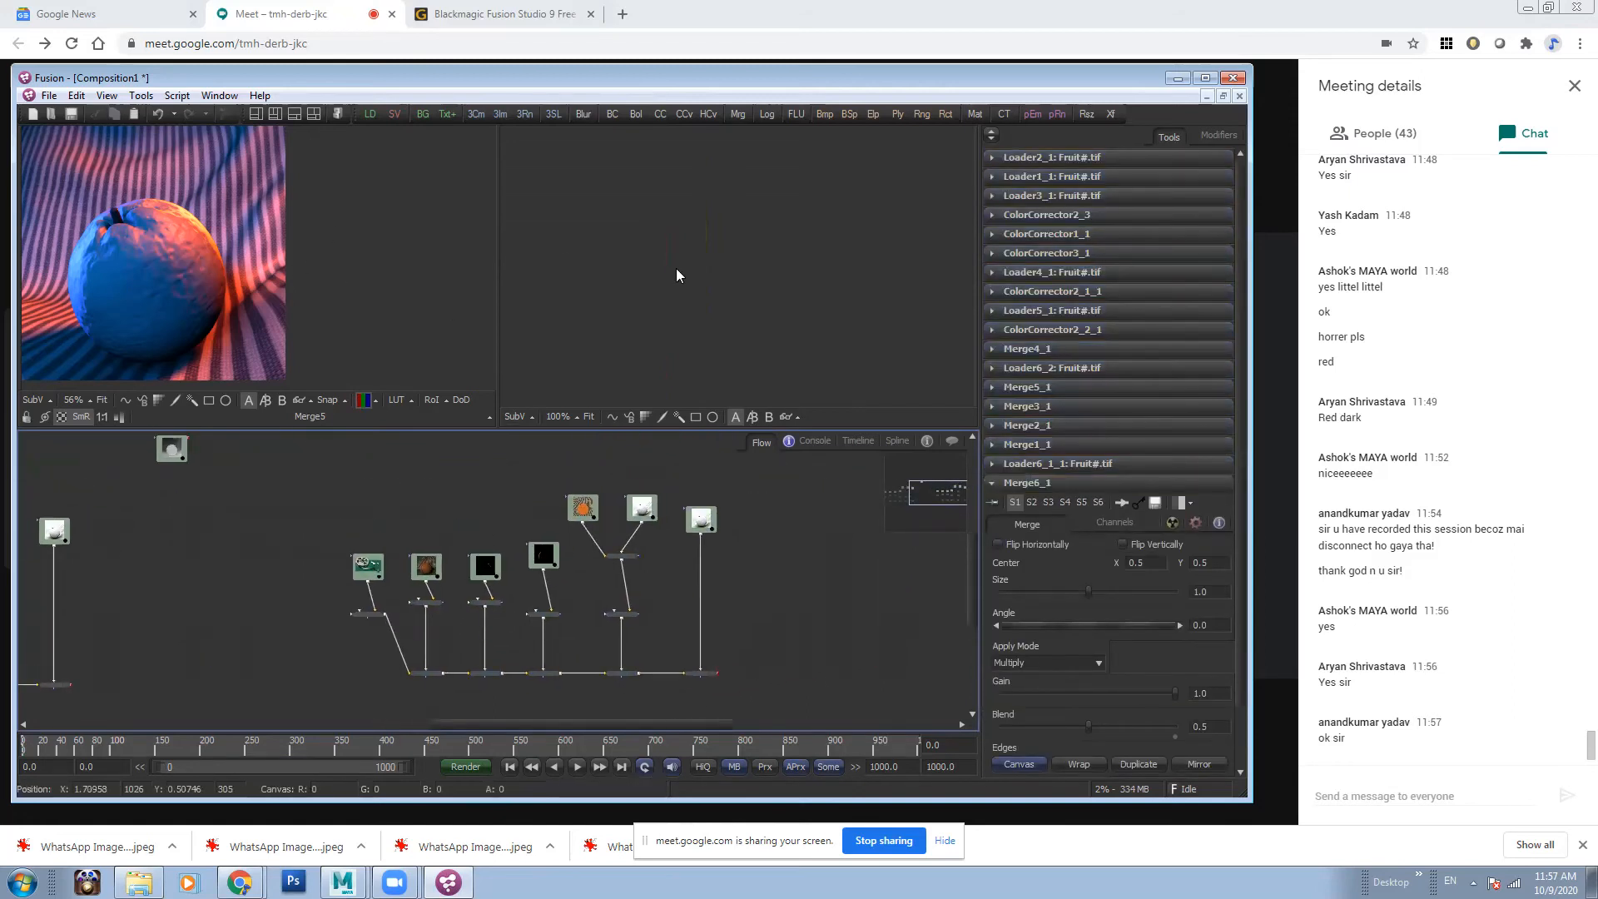
- View the duplicated tree's final Multiply merge in the second viewer
drag(701, 671, 757, 300)
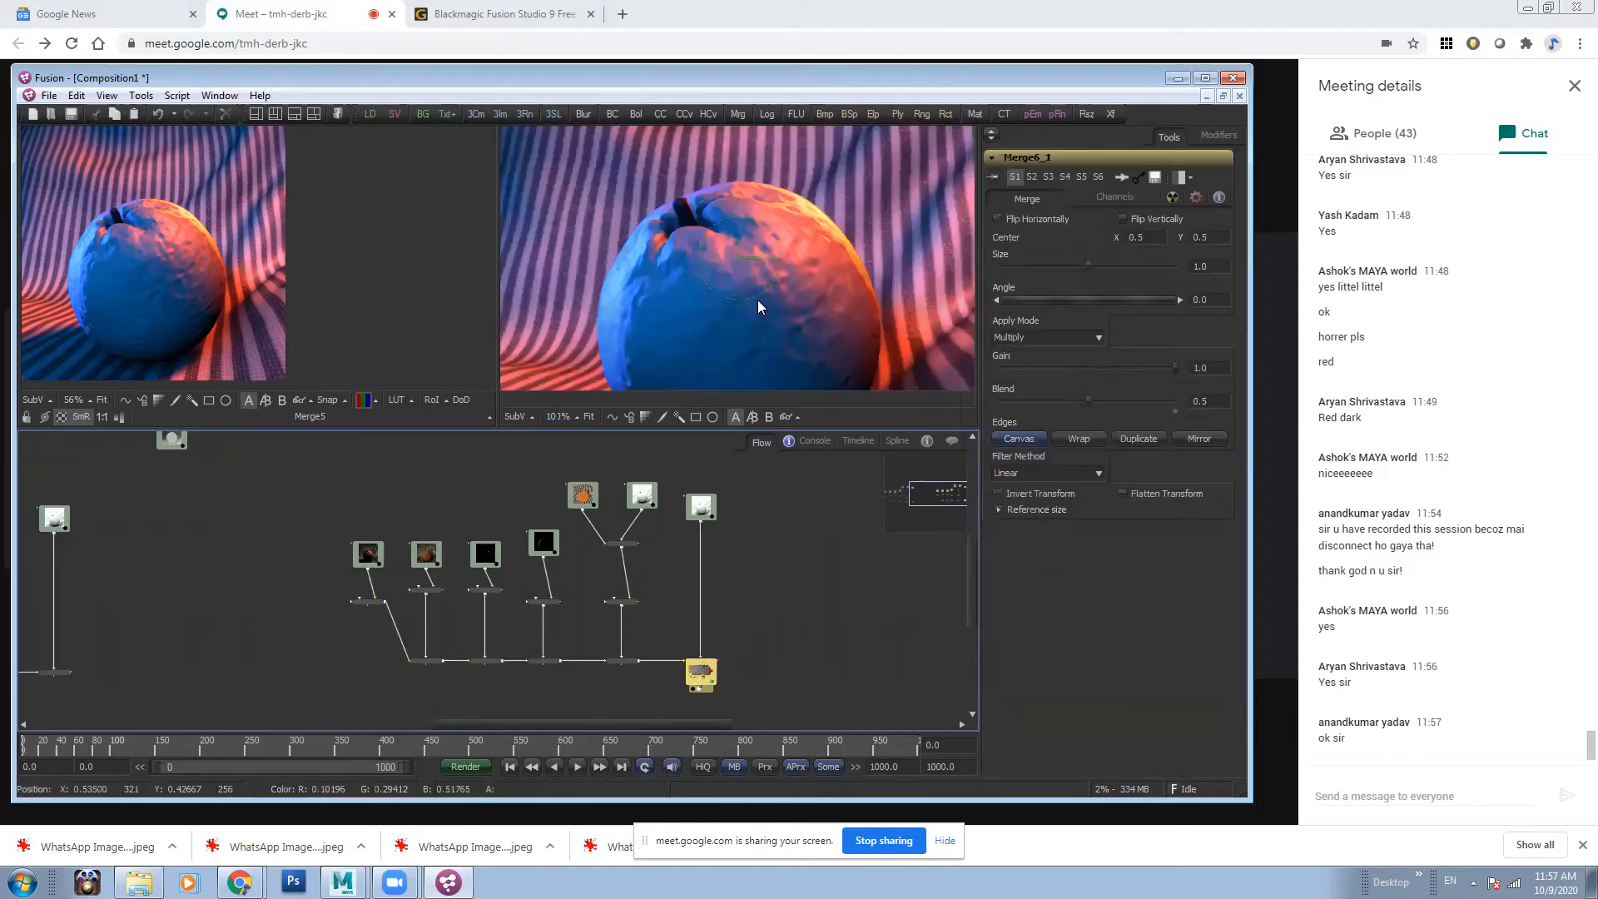
scroll(753, 300, down, 3)
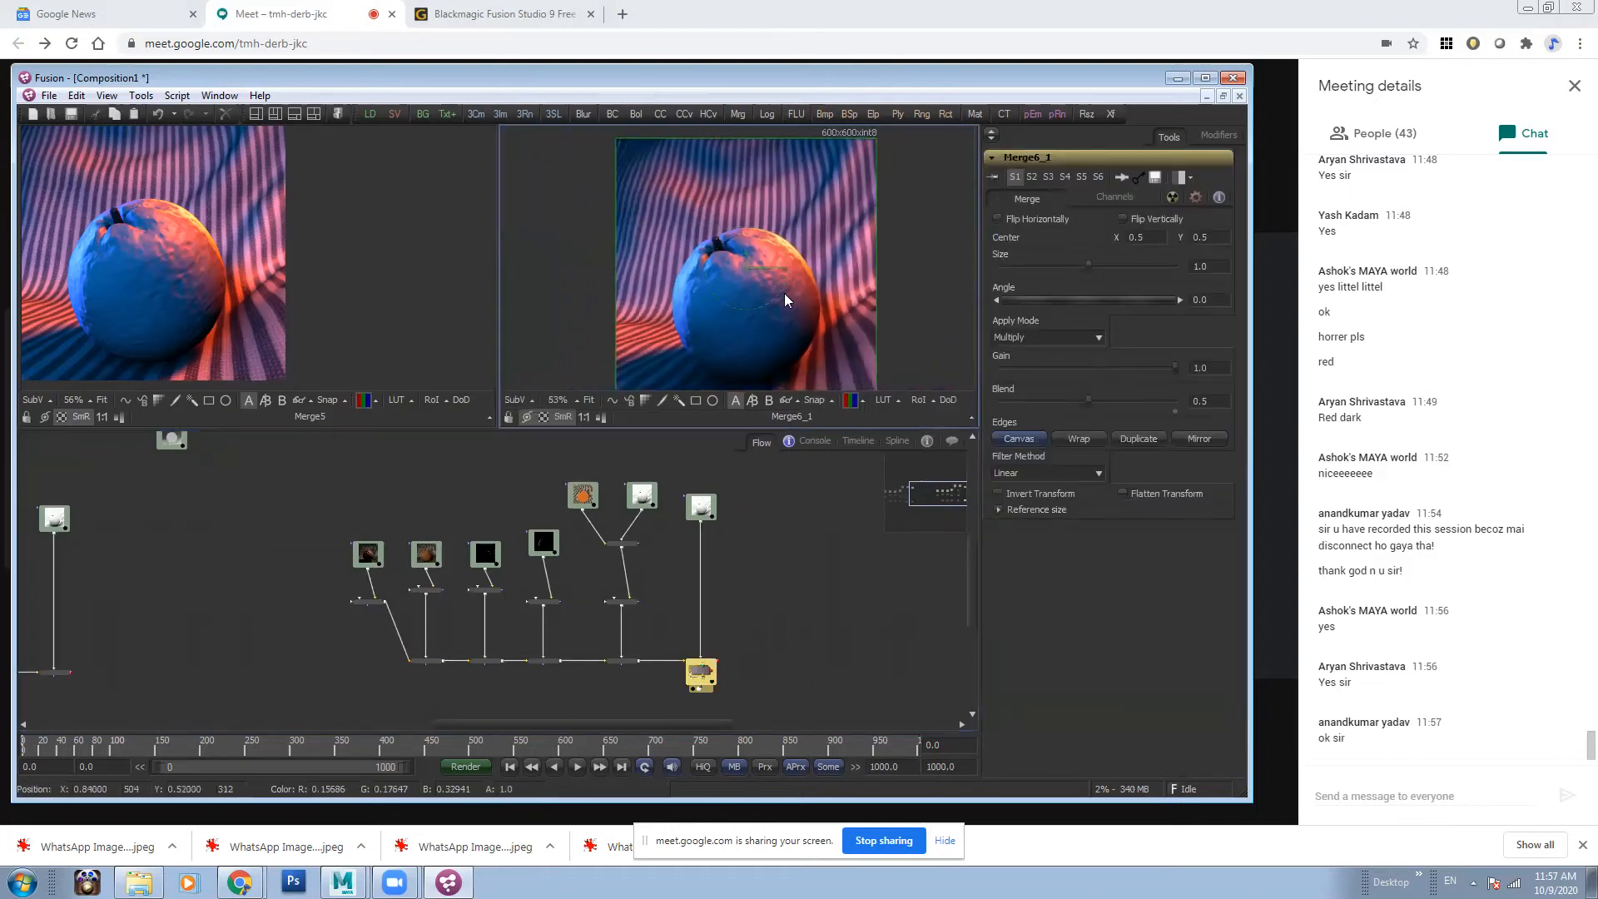
drag(863, 342, 874, 260)
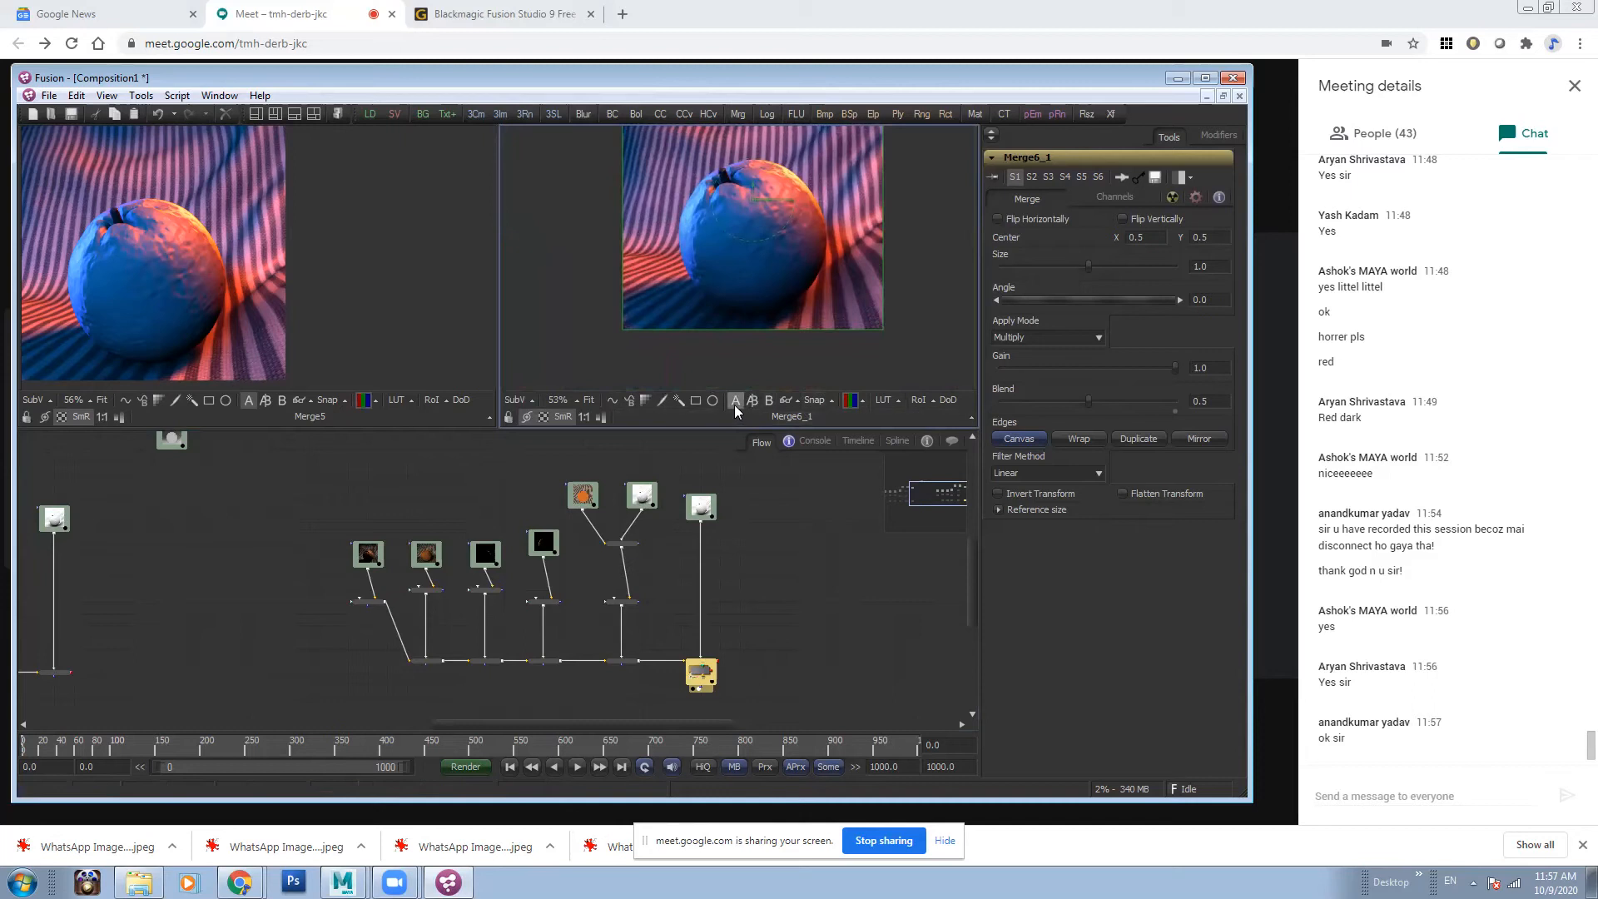
- In the duplicated tree, set the first Color Corrector's Tint to about -0.91 and Strength to about 0.33, and shift the second one's tint towards magenta
click(364, 600)
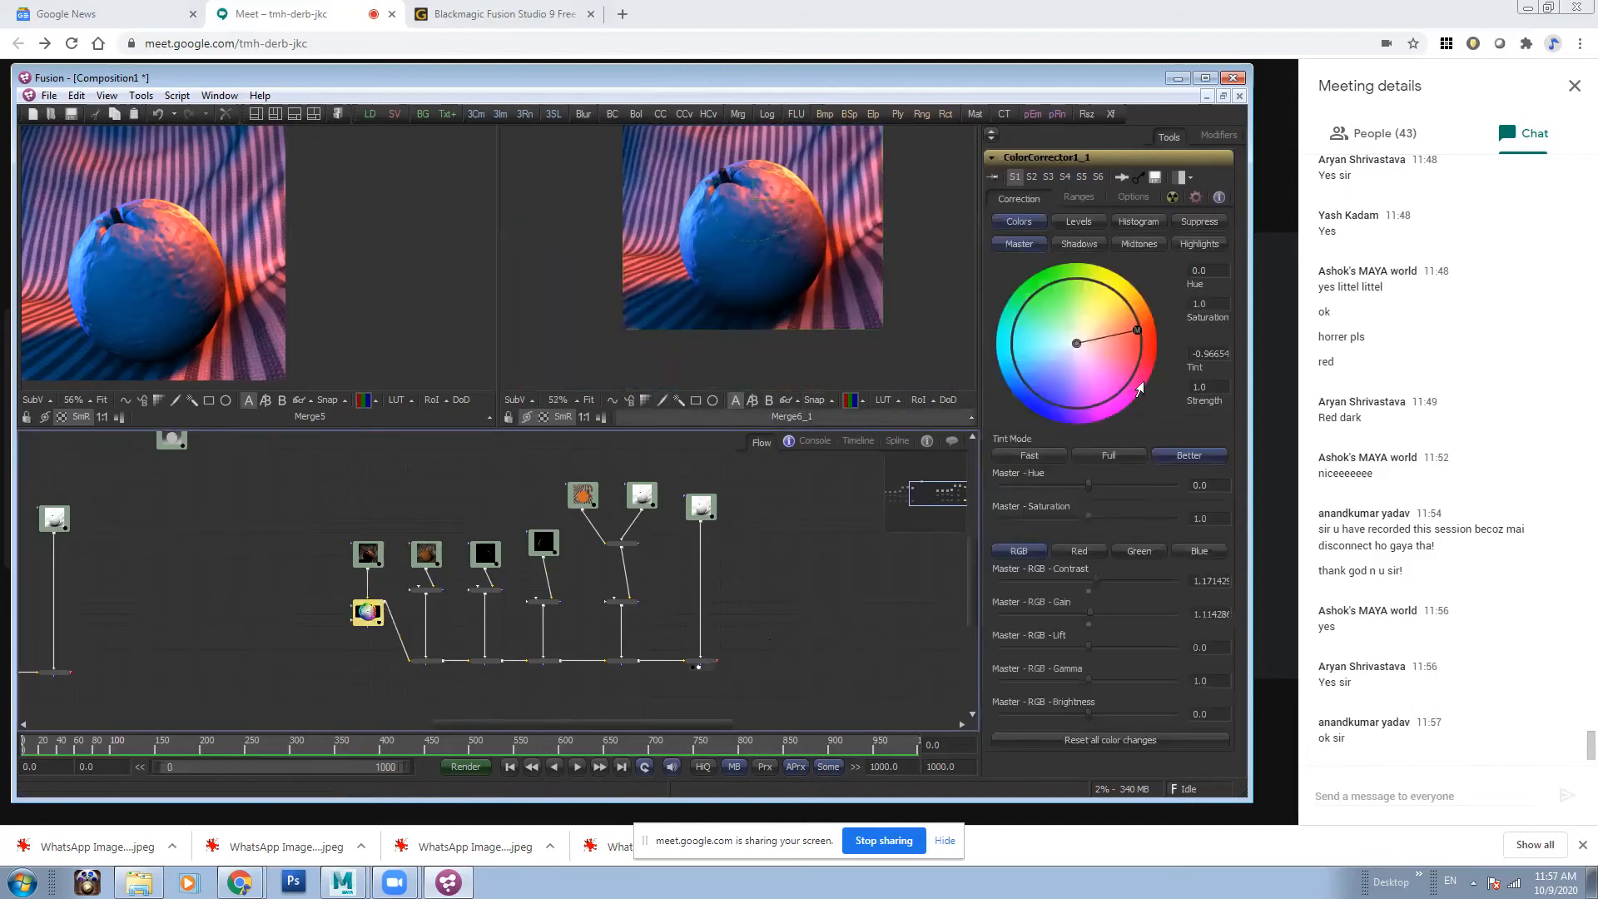
mouse_move(1116, 334)
mouse_down()
mouse_move(1119, 321)
mouse_move(1109, 331)
mouse_up()
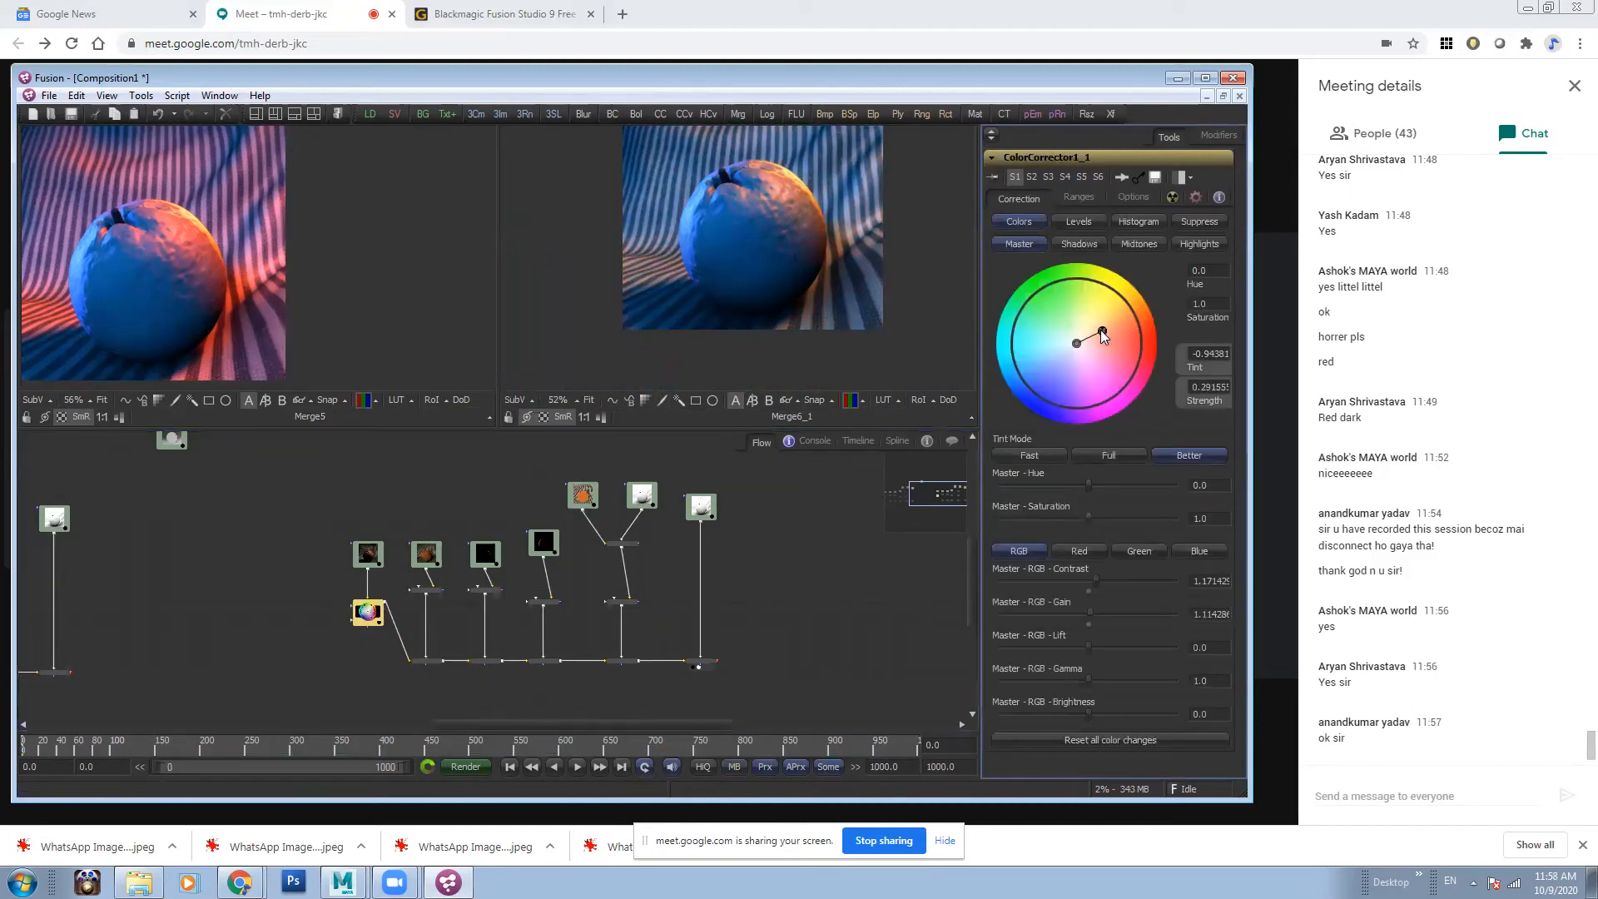
click(426, 589)
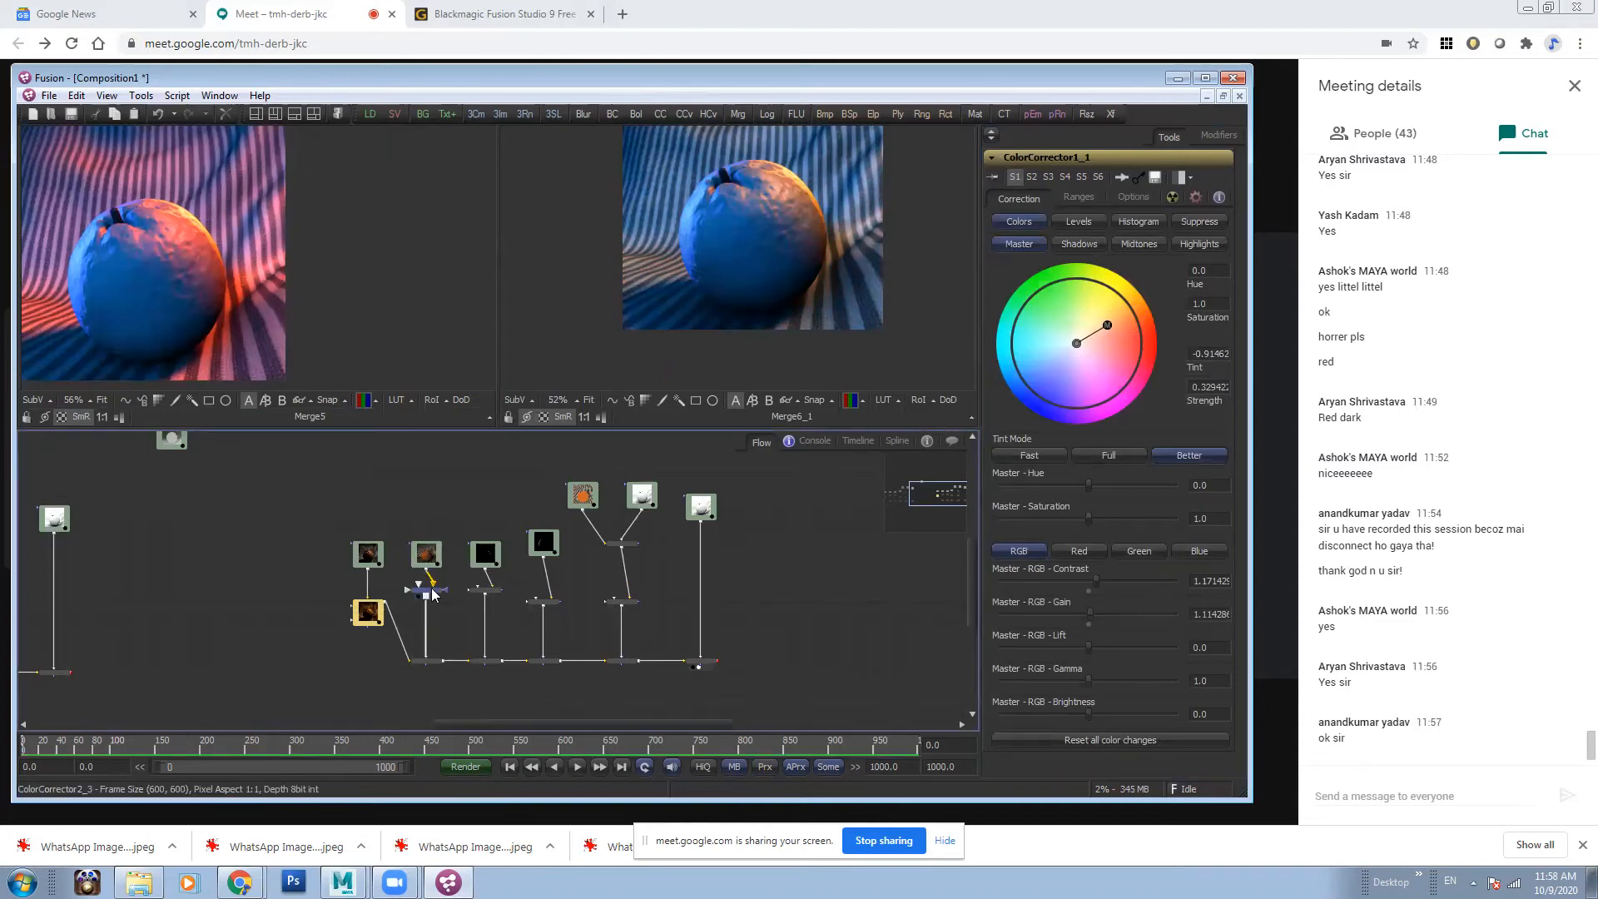
drag(1025, 375, 1089, 376)
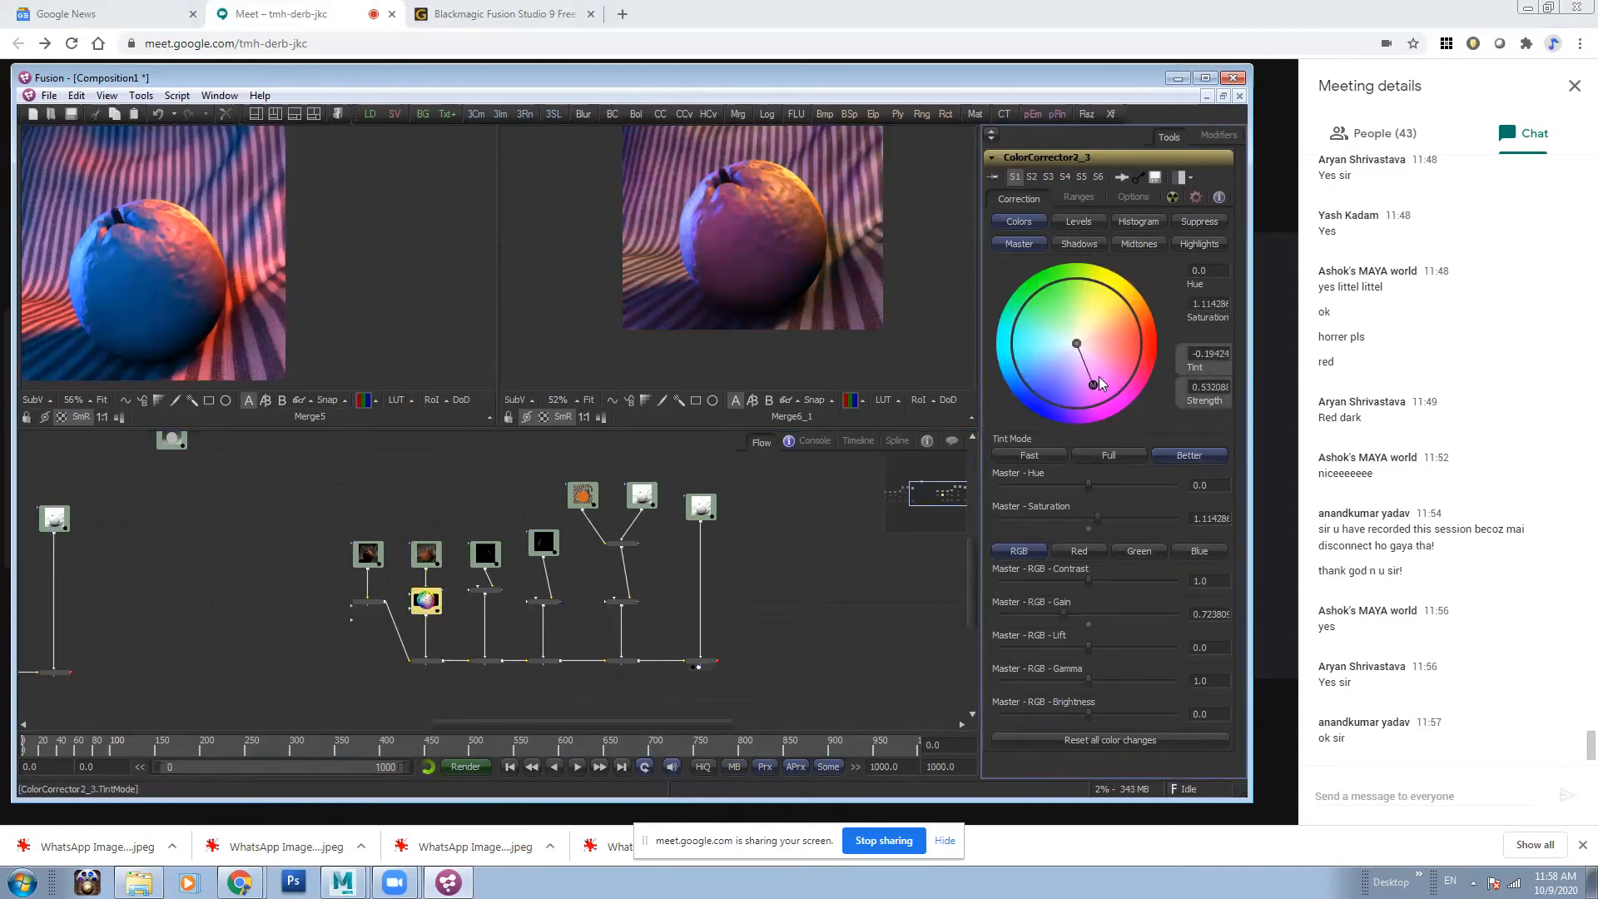
- In the duplicated tree, set Merge5_1's Blend to about 0.59, and the fourth pass's Color Corrector to Tint about -1.26 and Strength about 0.43
click(627, 656)
drag(1053, 403, 1102, 401)
click(425, 590)
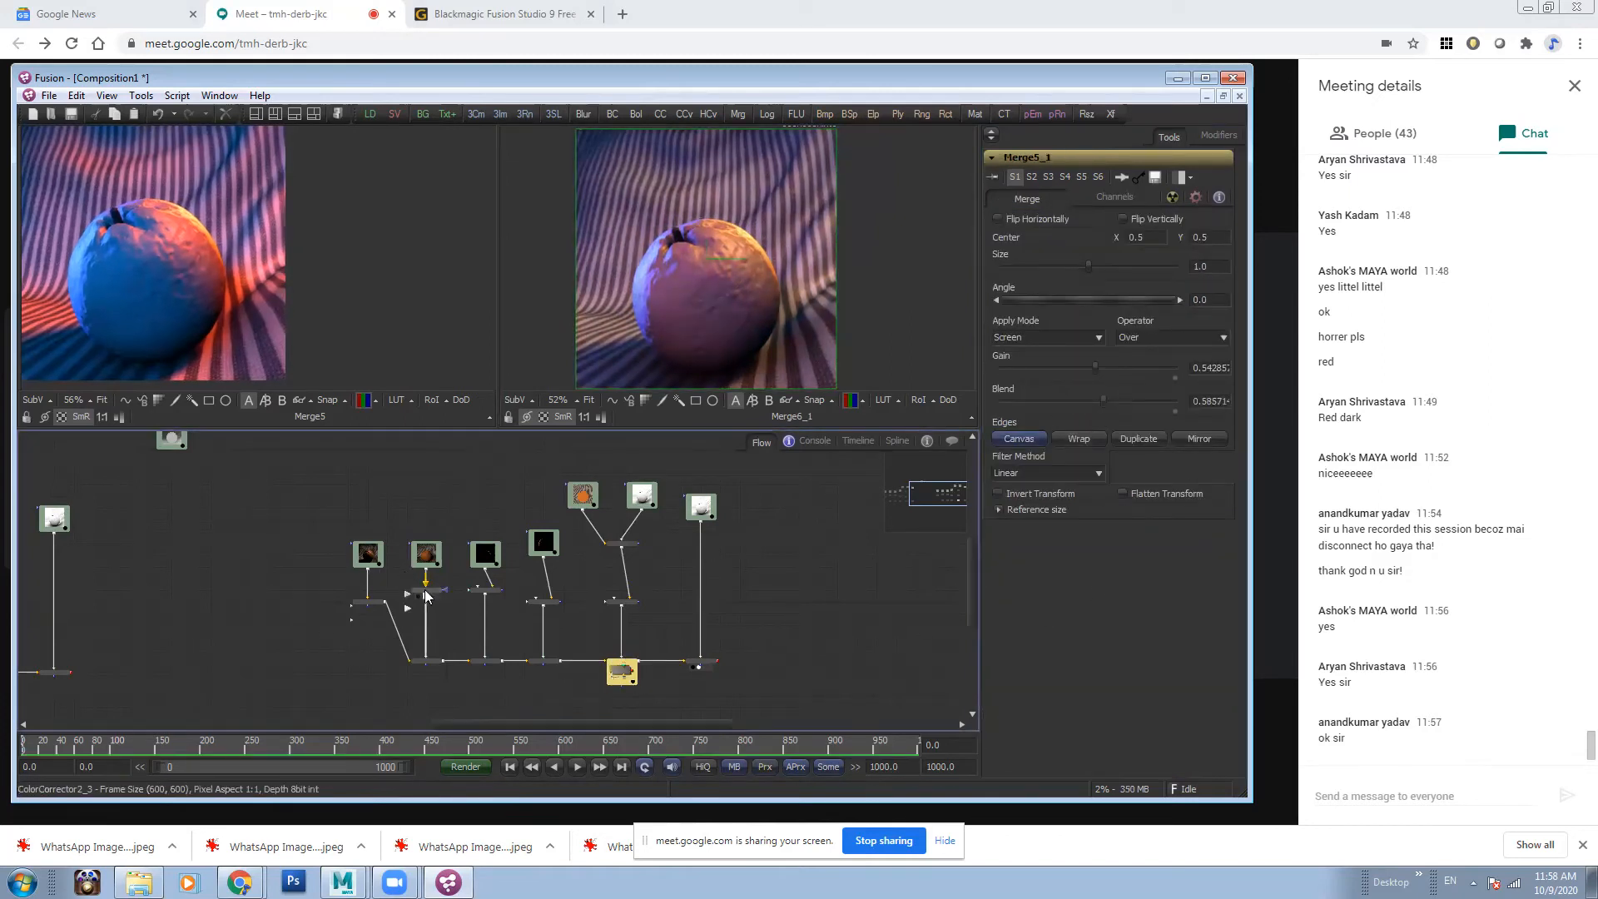
click(542, 601)
drag(1045, 397, 1073, 383)
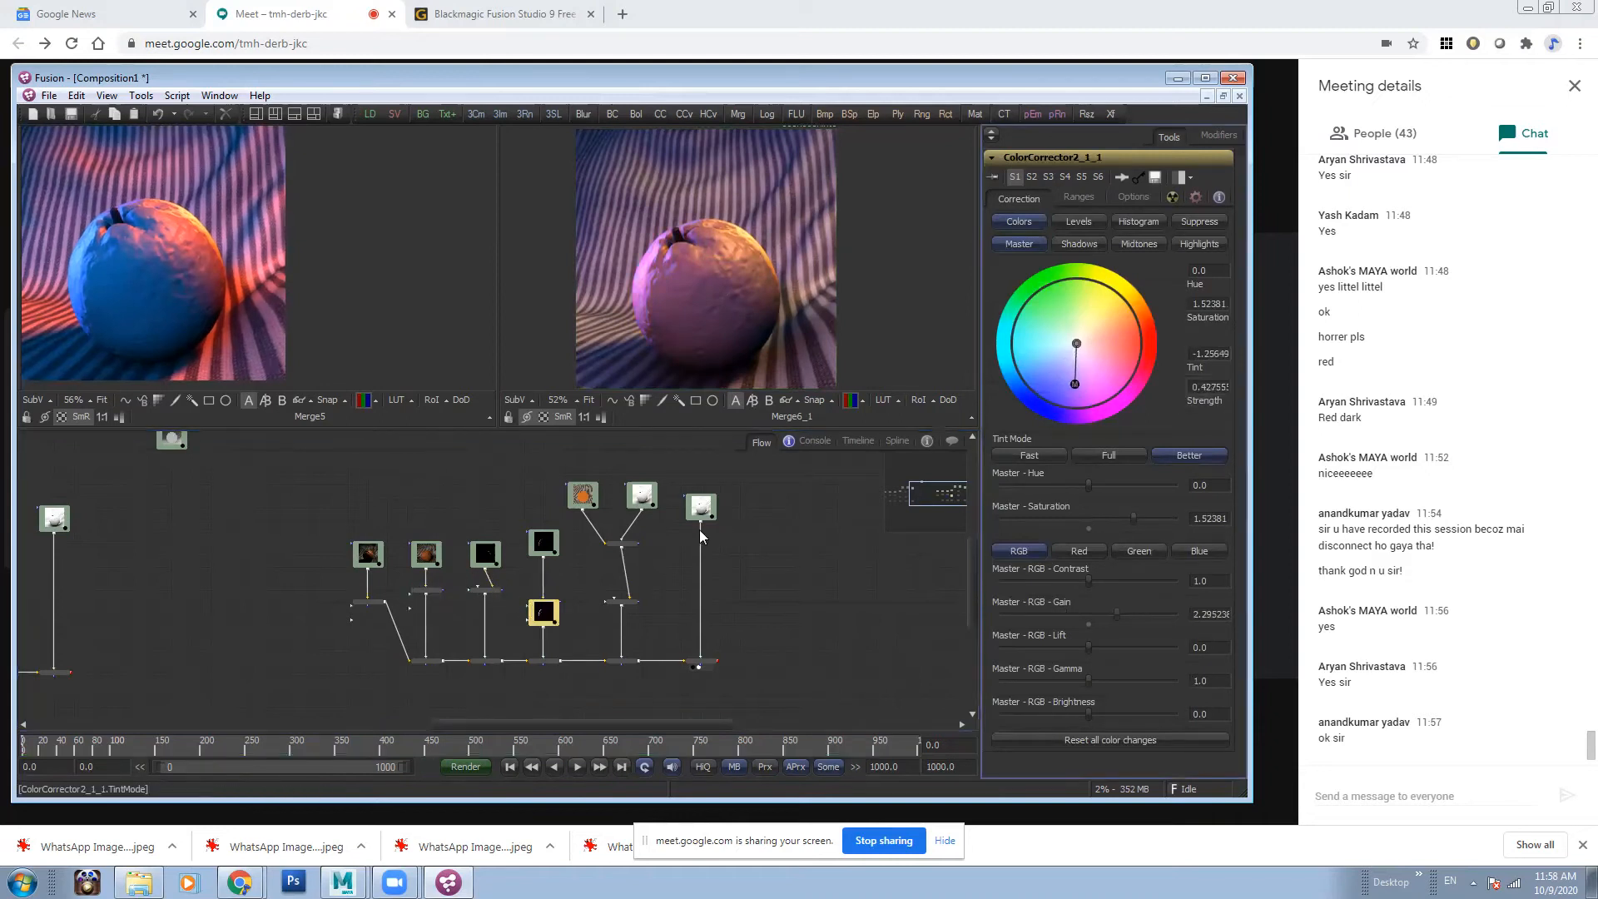
- Set the duplicated tree's second Color Corrector to a Master RGB Gain of 1.0
click(425, 660)
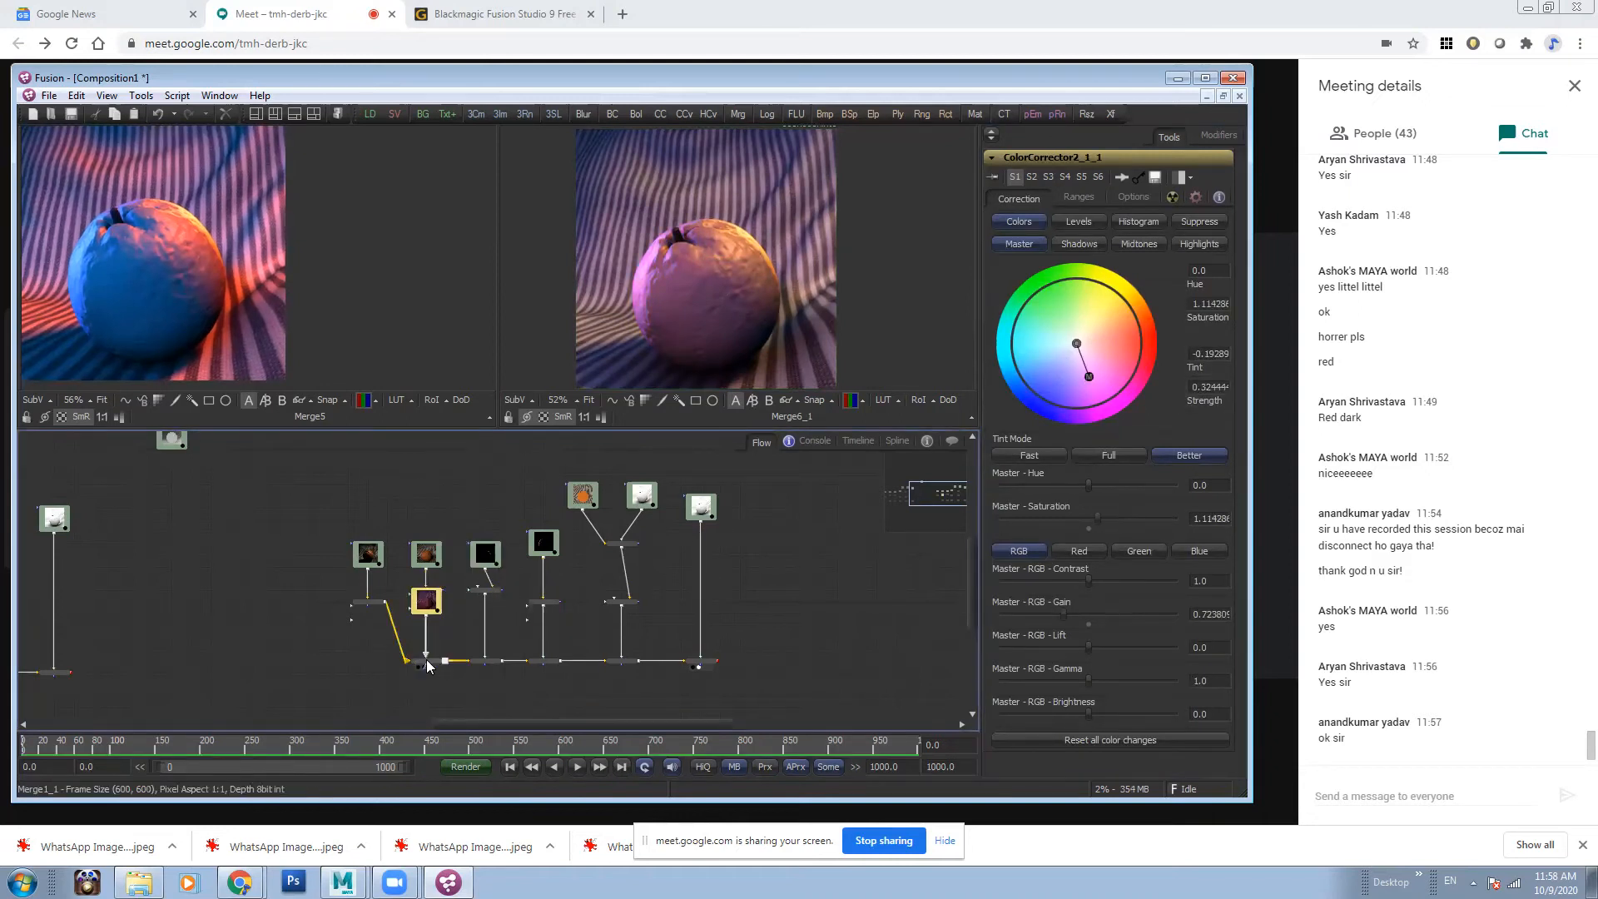
click(426, 600)
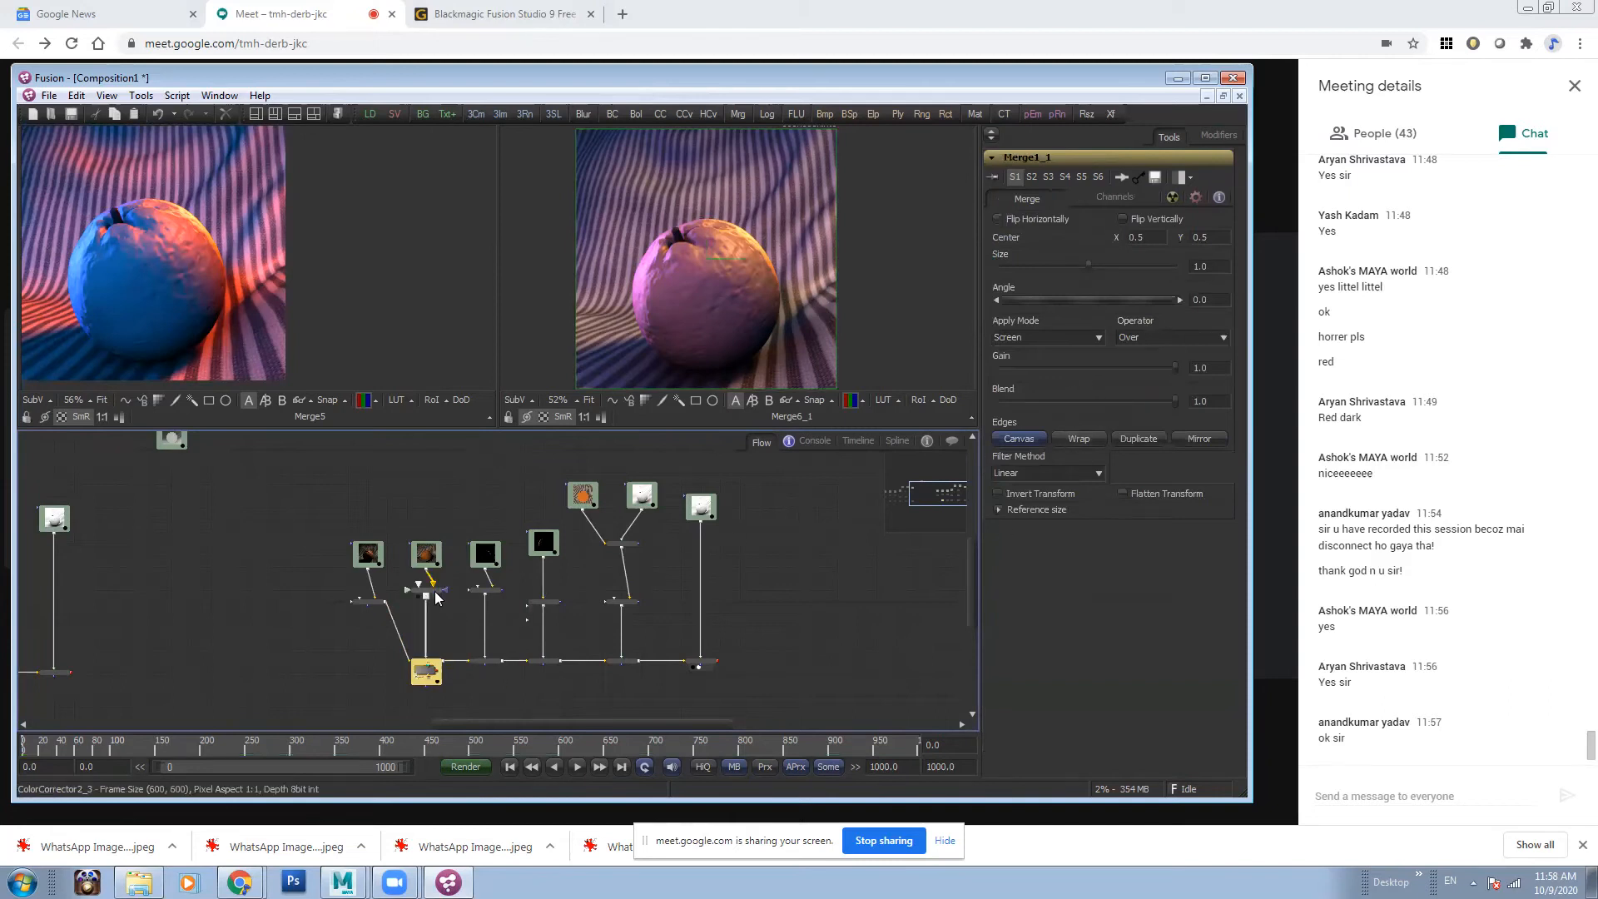
drag(1055, 615, 1088, 614)
drag(764, 247, 754, 254)
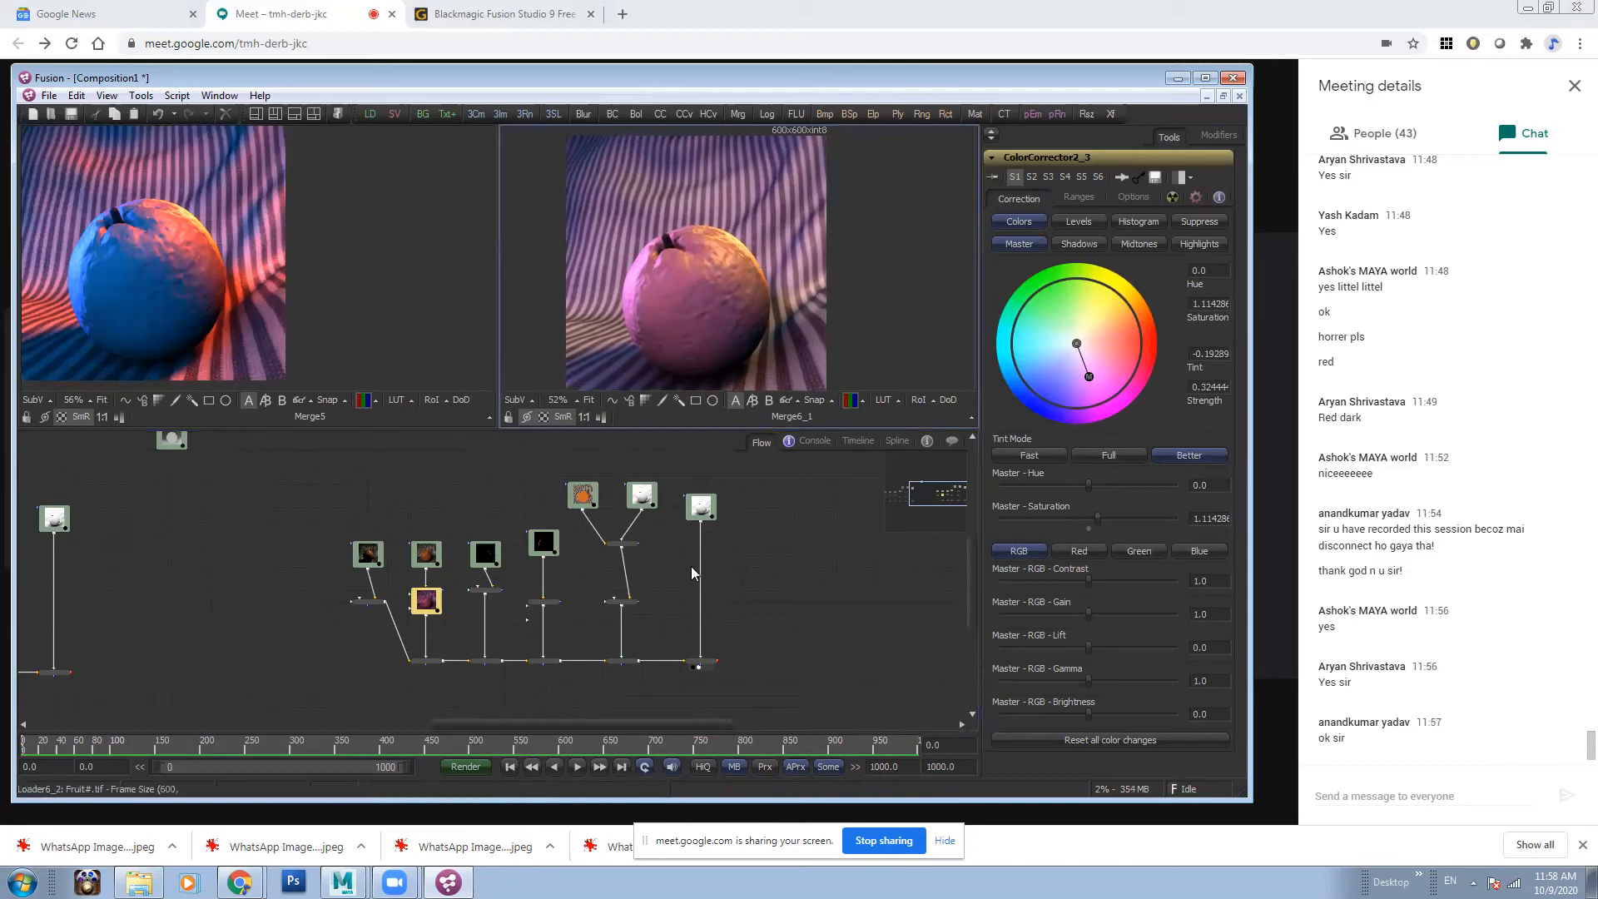
- Set the duplicated tree's first Color Corrector Master Saturation to about 1.9, and frame both oranges for comparison
click(485, 542)
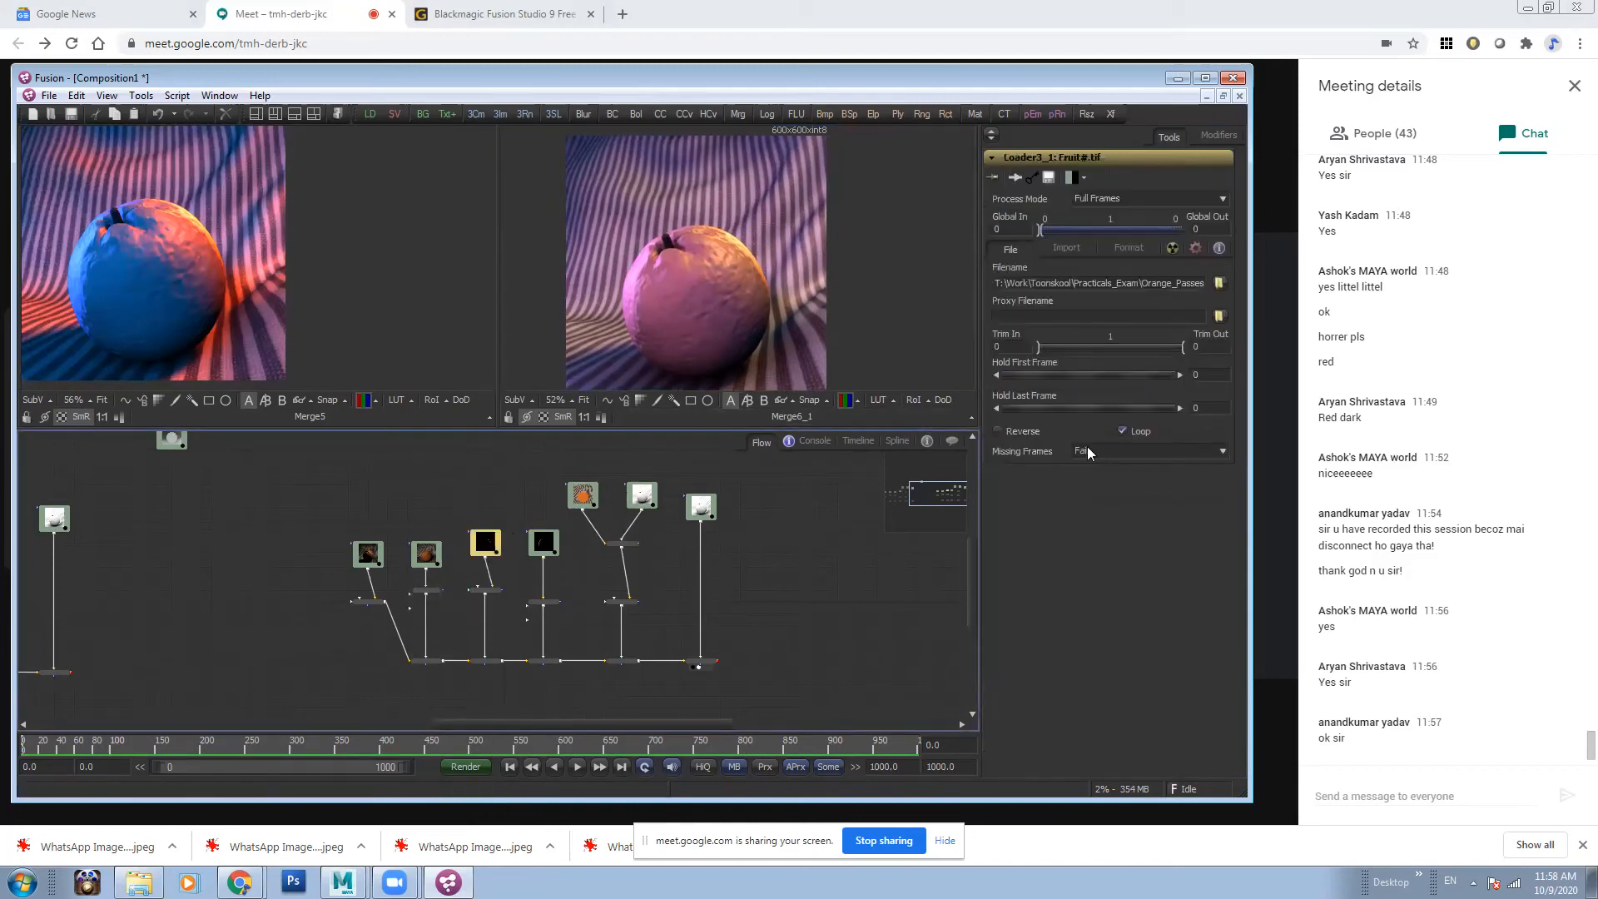
click(486, 591)
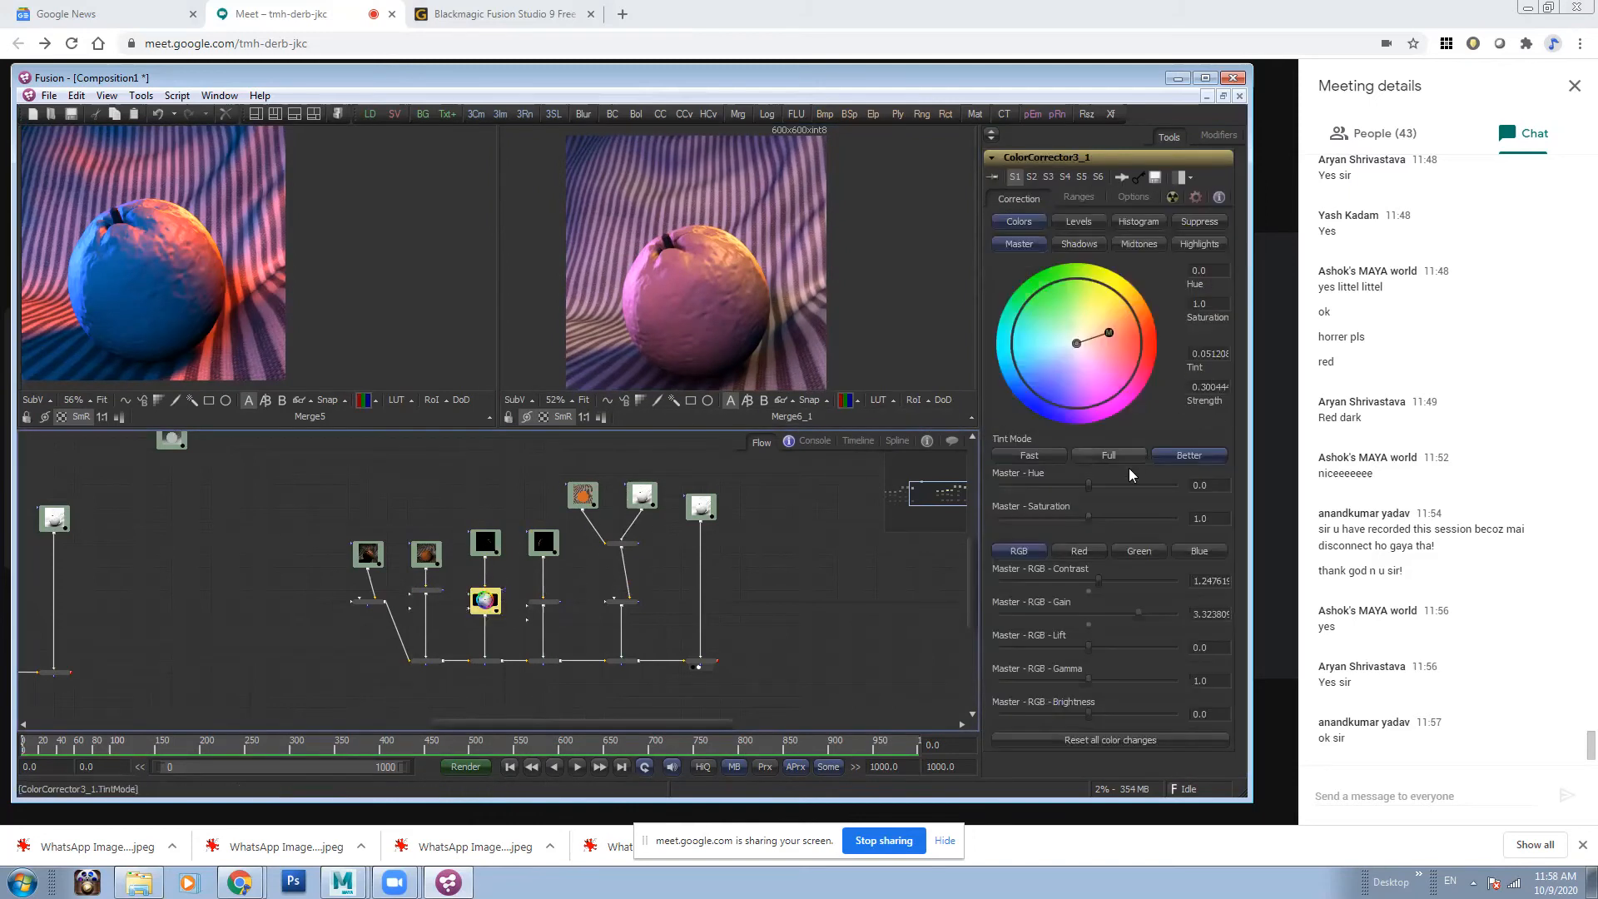
click(372, 602)
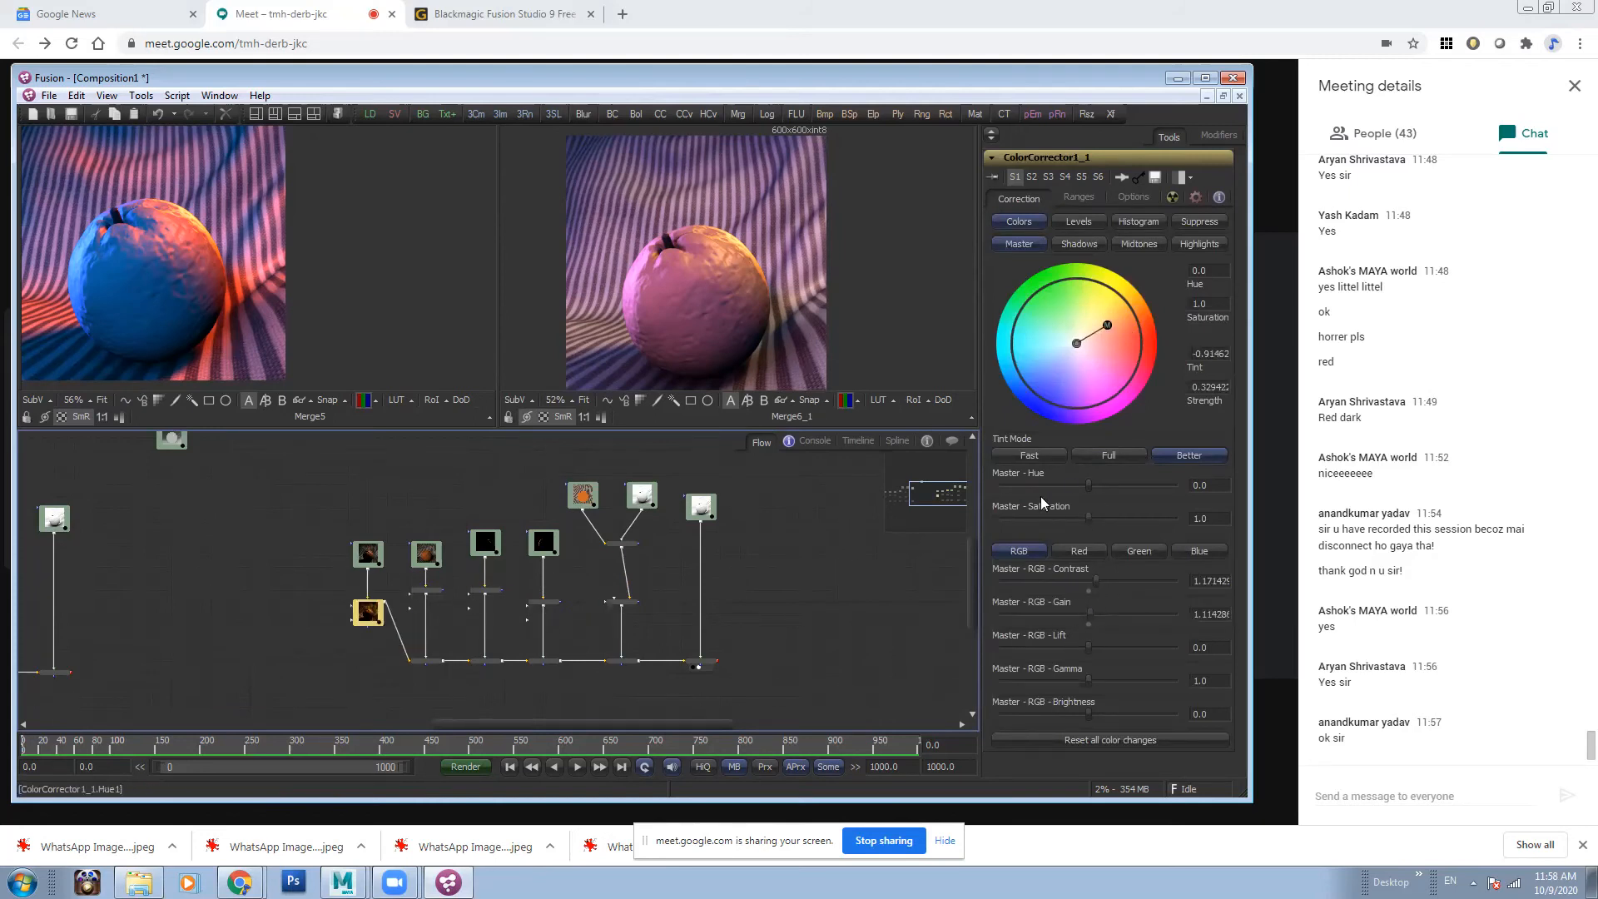
drag(1088, 518, 1172, 523)
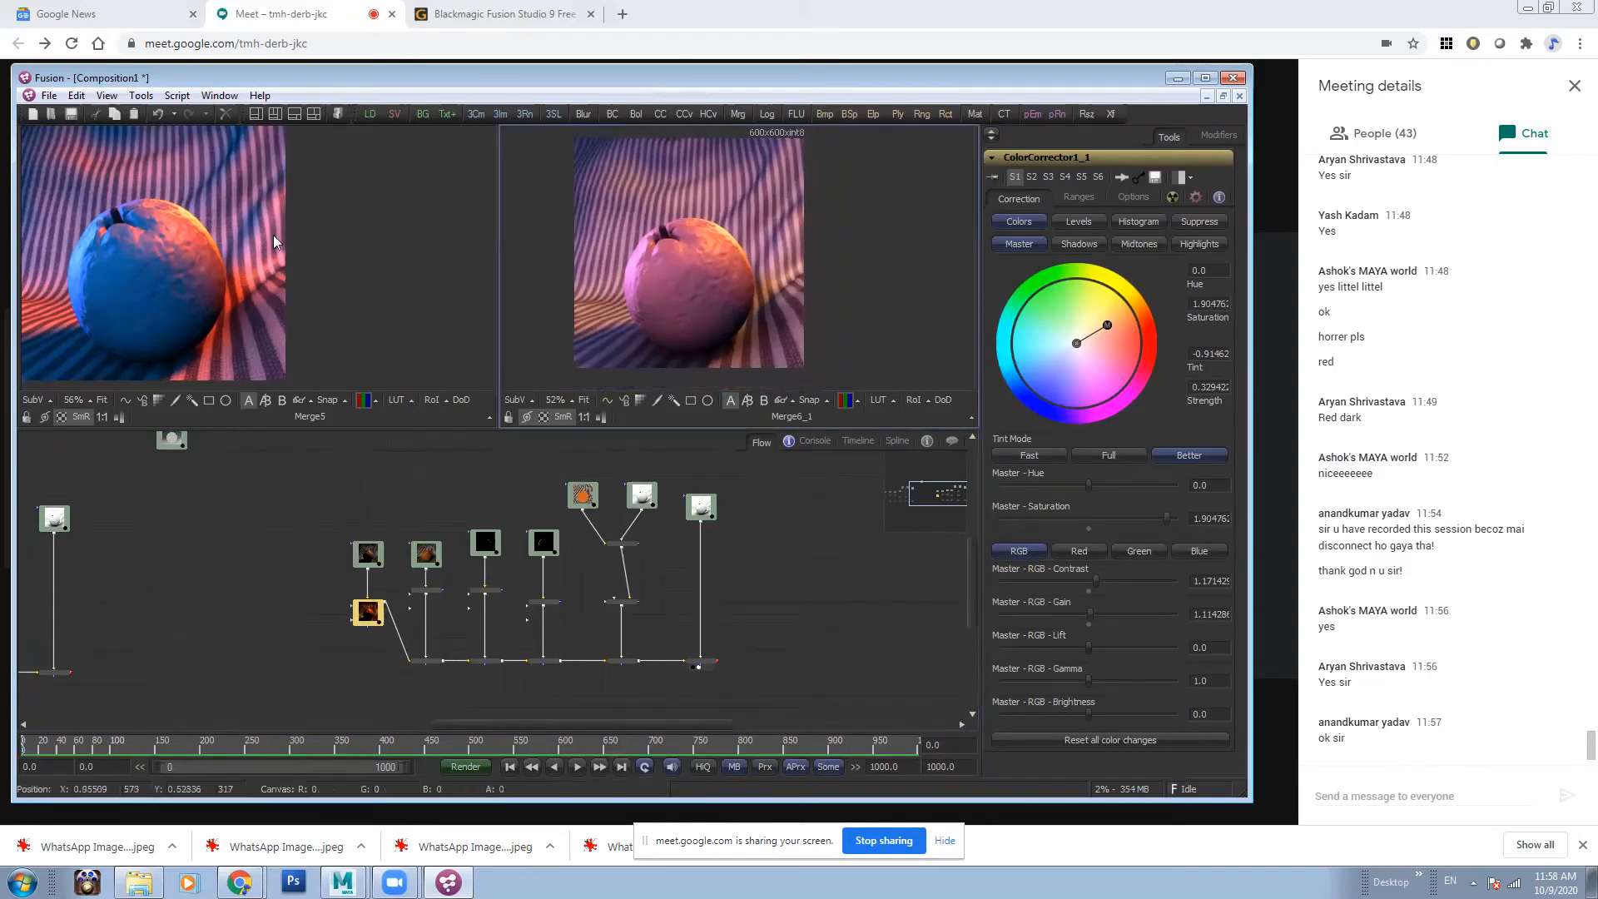
drag(221, 238, 273, 250)
scroll(277, 250, down, 1)
drag(739, 237, 681, 227)
scroll(682, 227, up, 1)
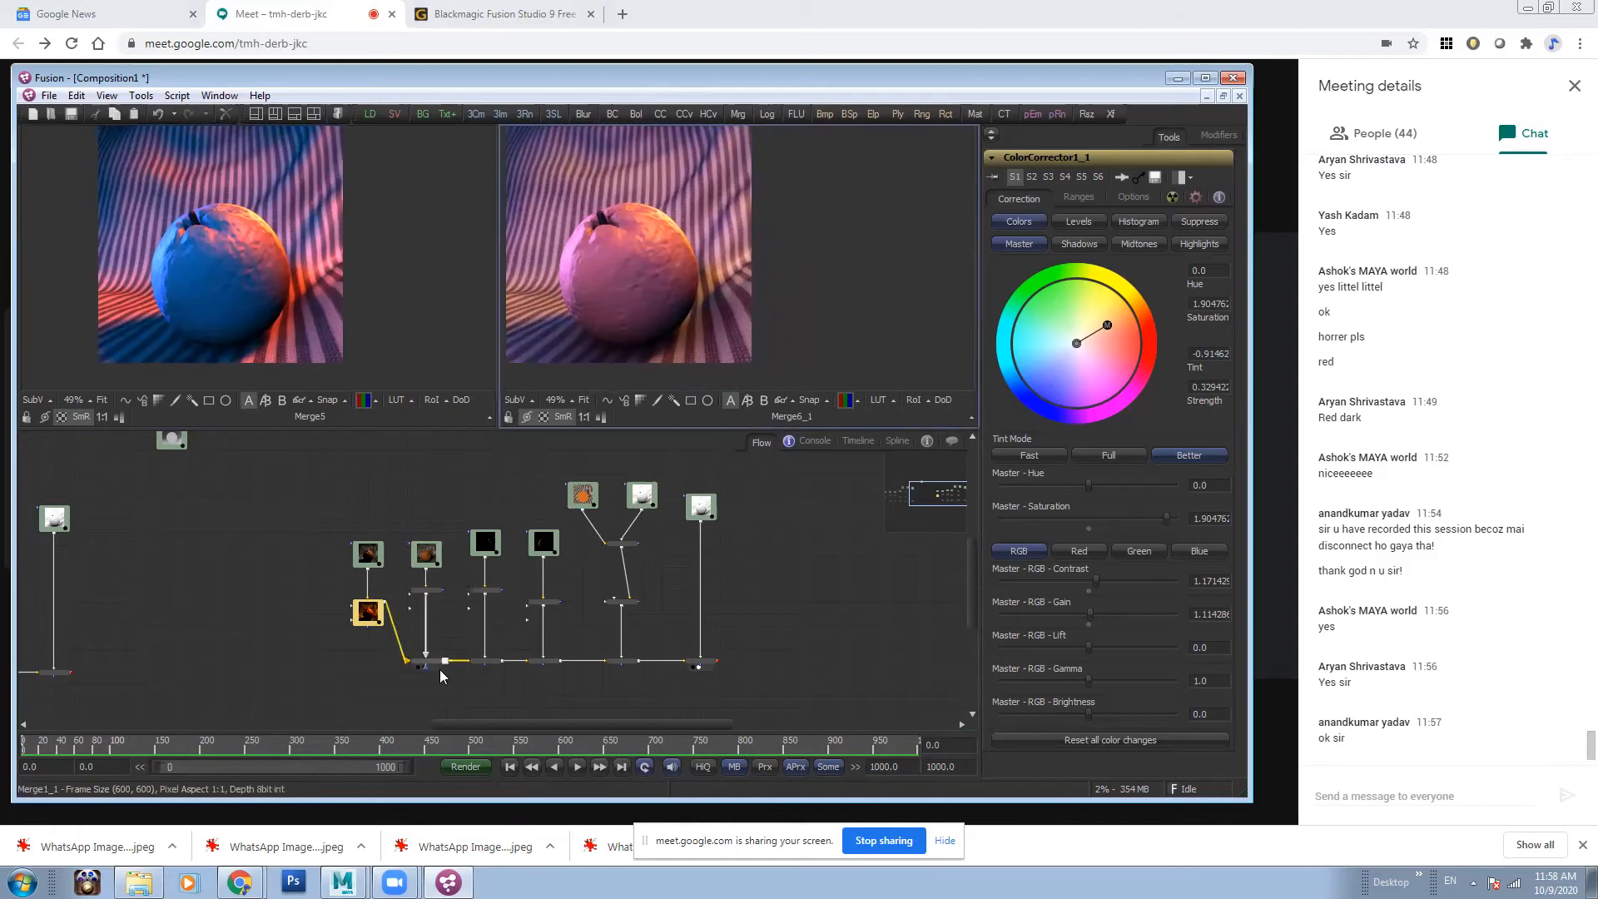
- Shift the fourth pass's Color Corrector in the duplicated tree towards blue, with Tint about -1.37 and Strength about 0.66
click(433, 589)
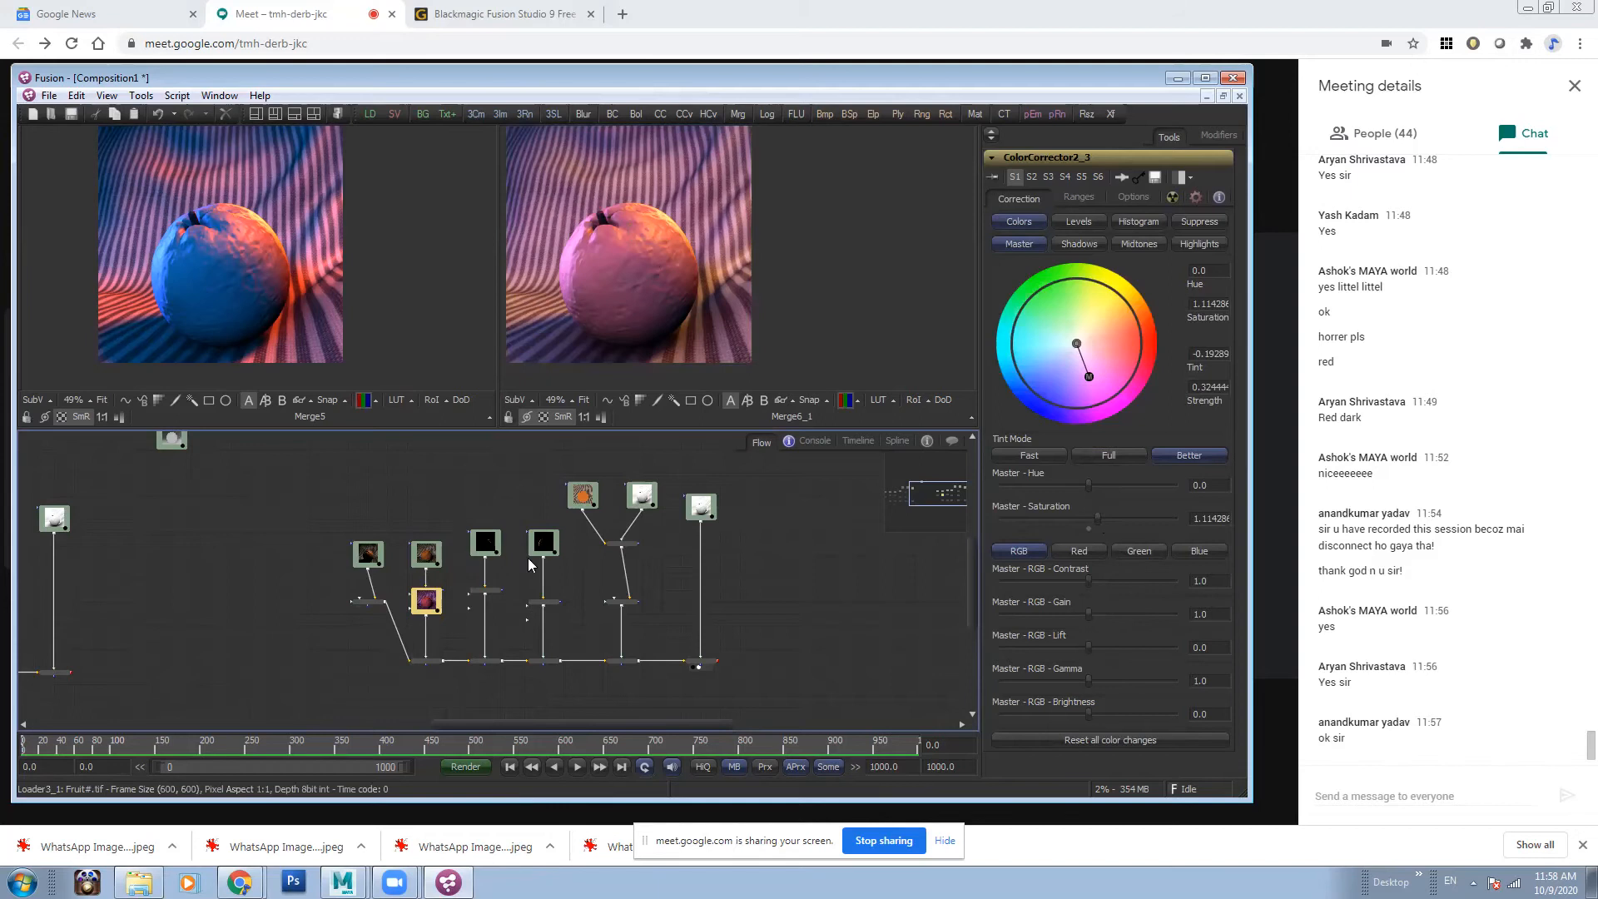
click(542, 601)
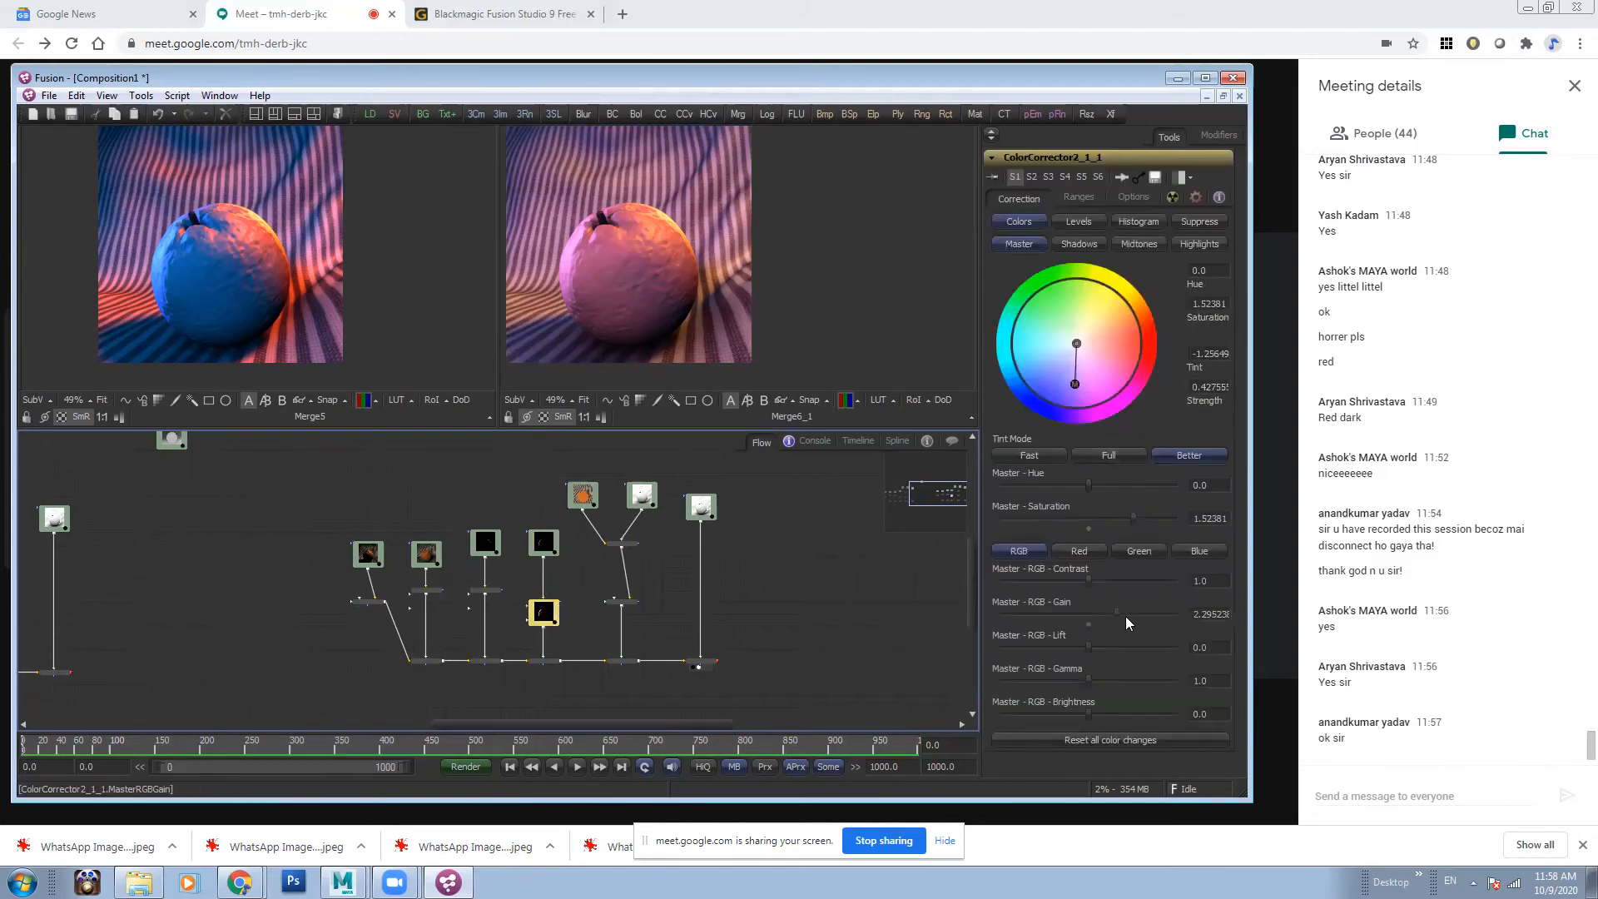
drag(1074, 383, 1042, 380)
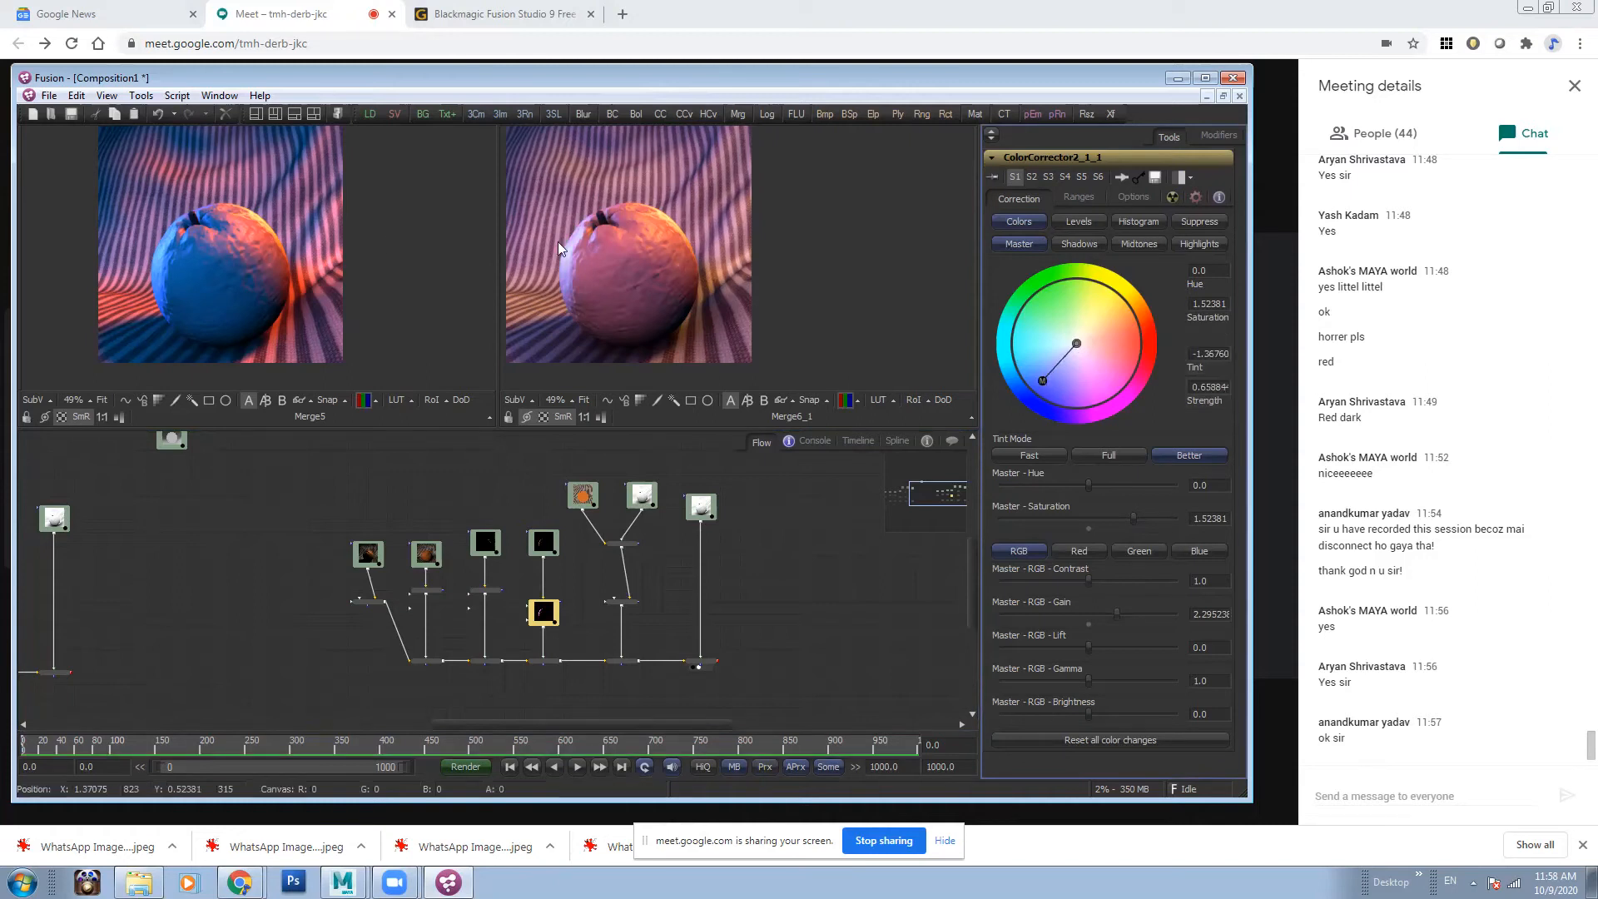
drag(624, 246, 731, 238)
scroll(783, 263, down, 2)
- Raise the duplicated tree's first Color Corrector Master RGB Gain to about 1.42, and compare both composites
click(370, 547)
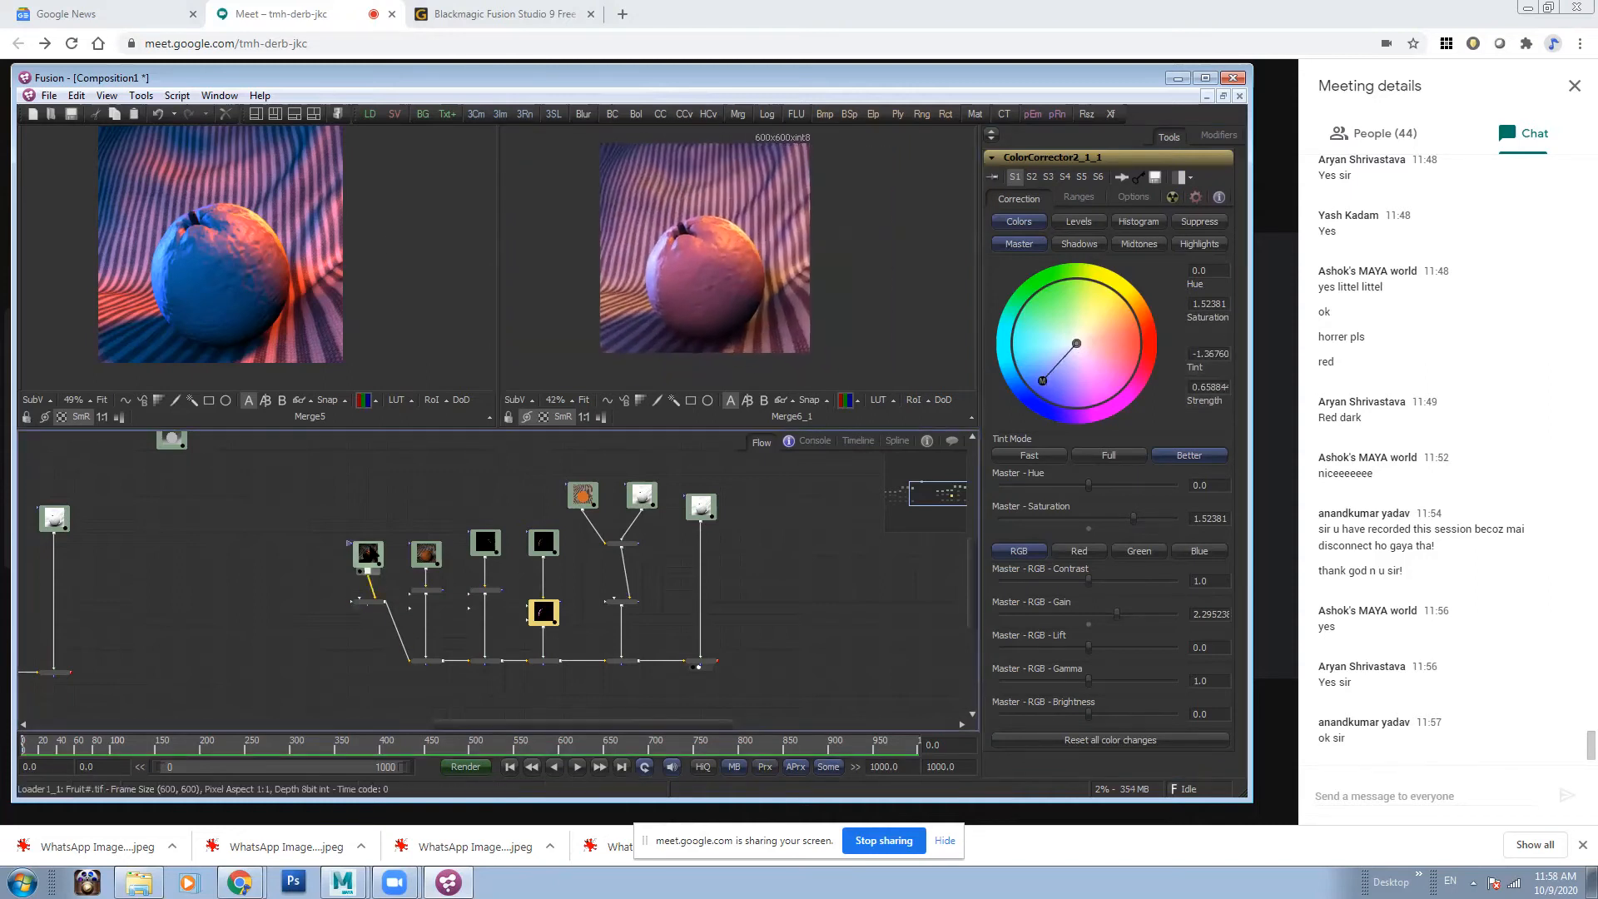
click(366, 611)
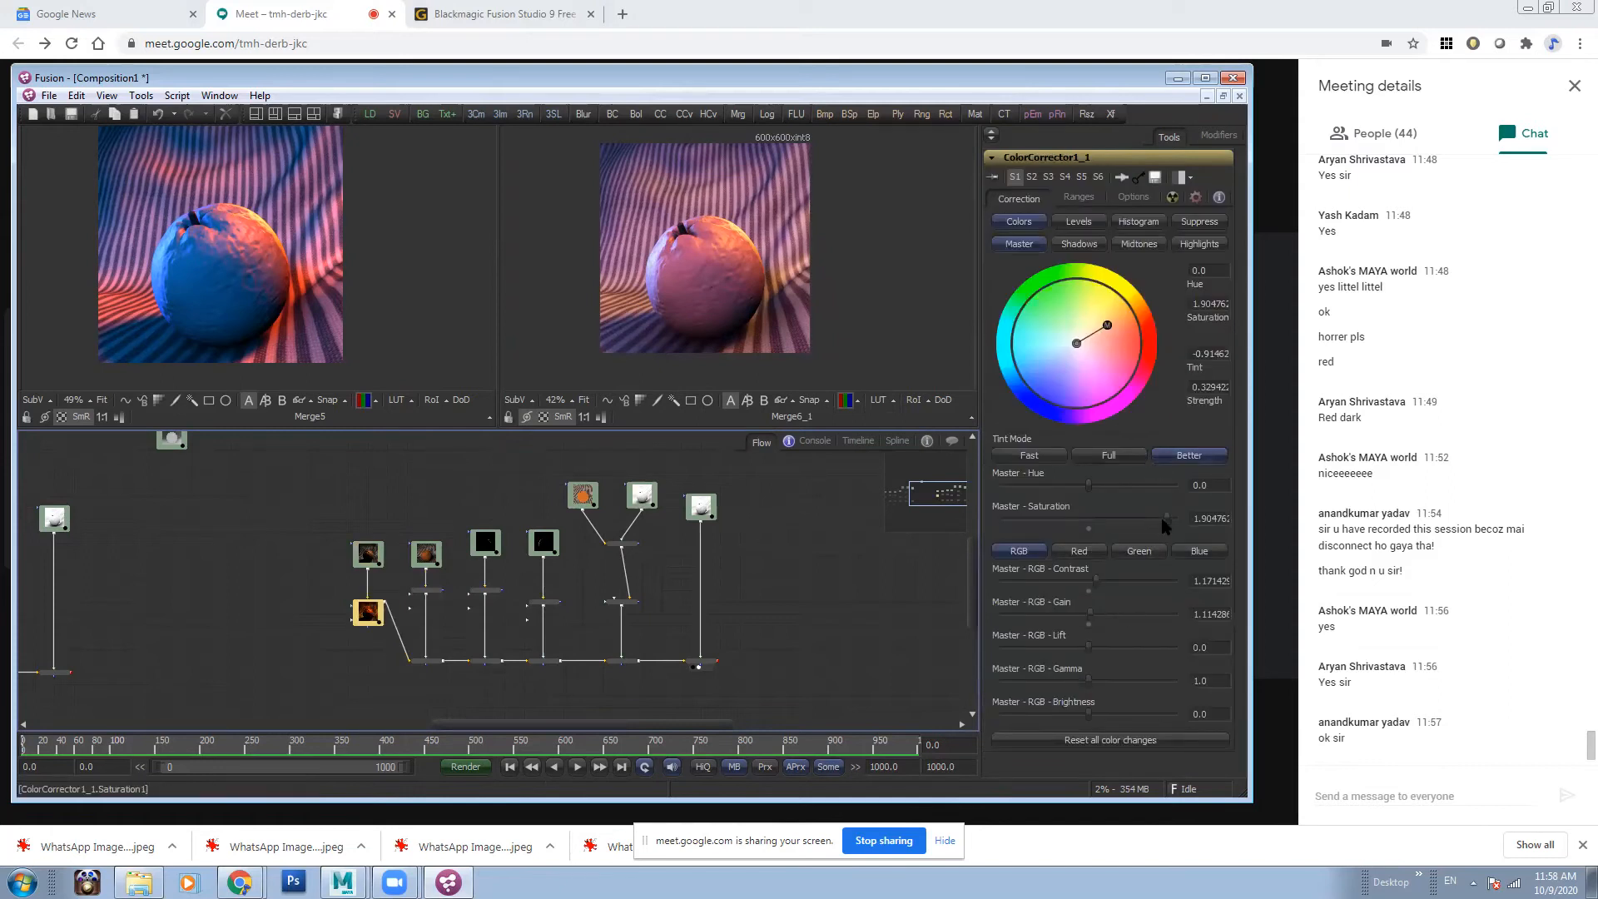
mouse_move(1087, 614)
mouse_down()
mouse_move(1114, 614)
mouse_move(1100, 614)
mouse_up()
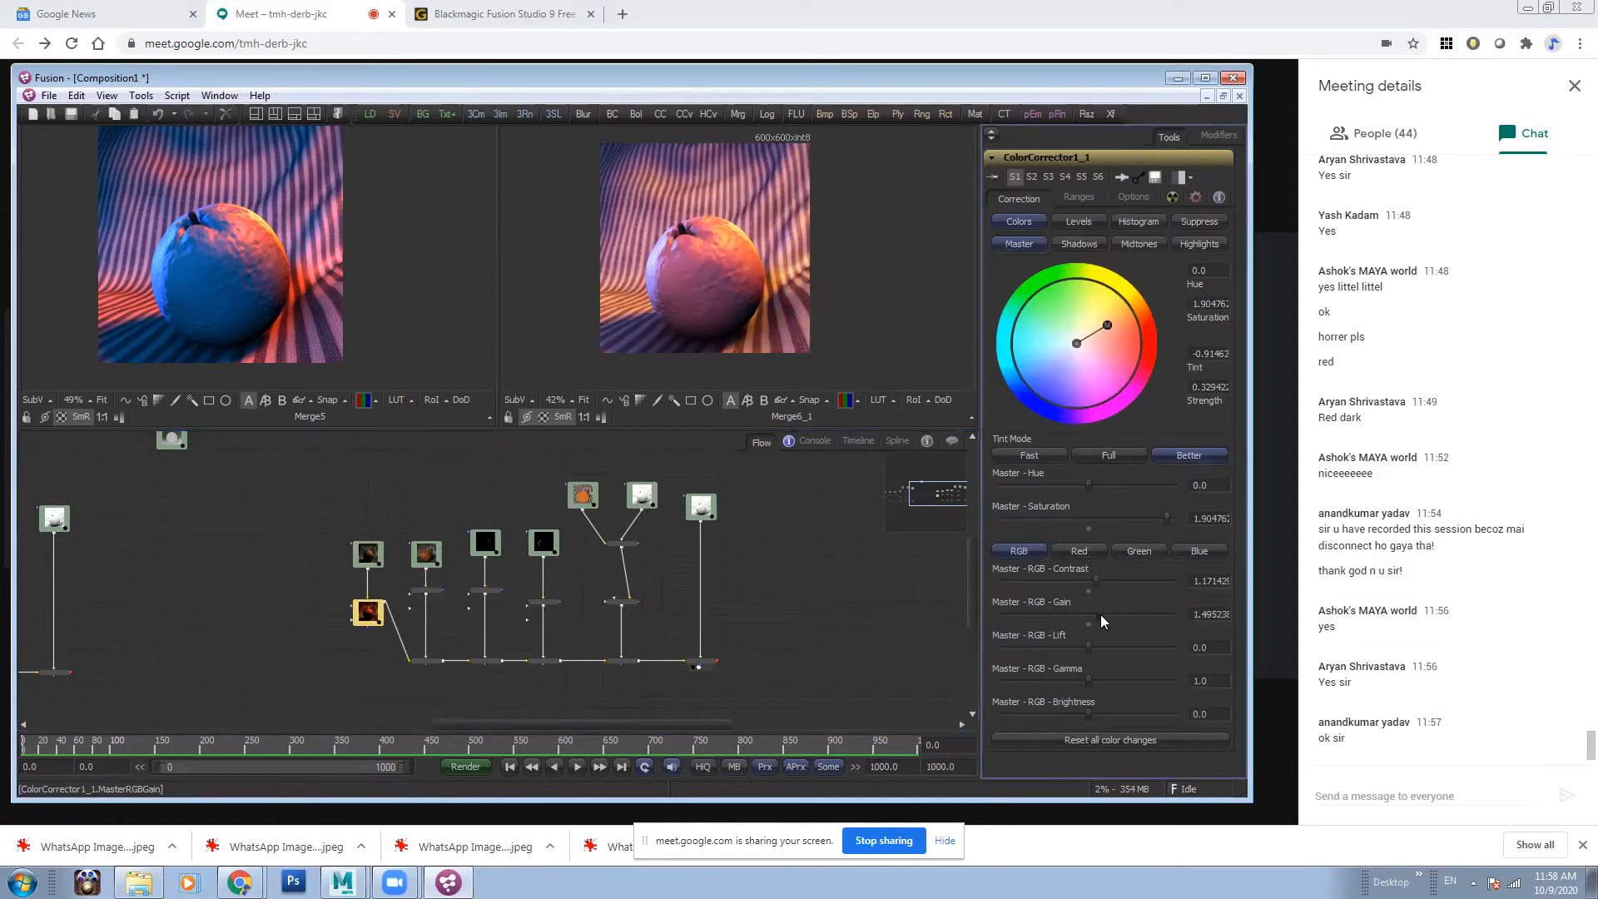
scroll(699, 219, up, 3)
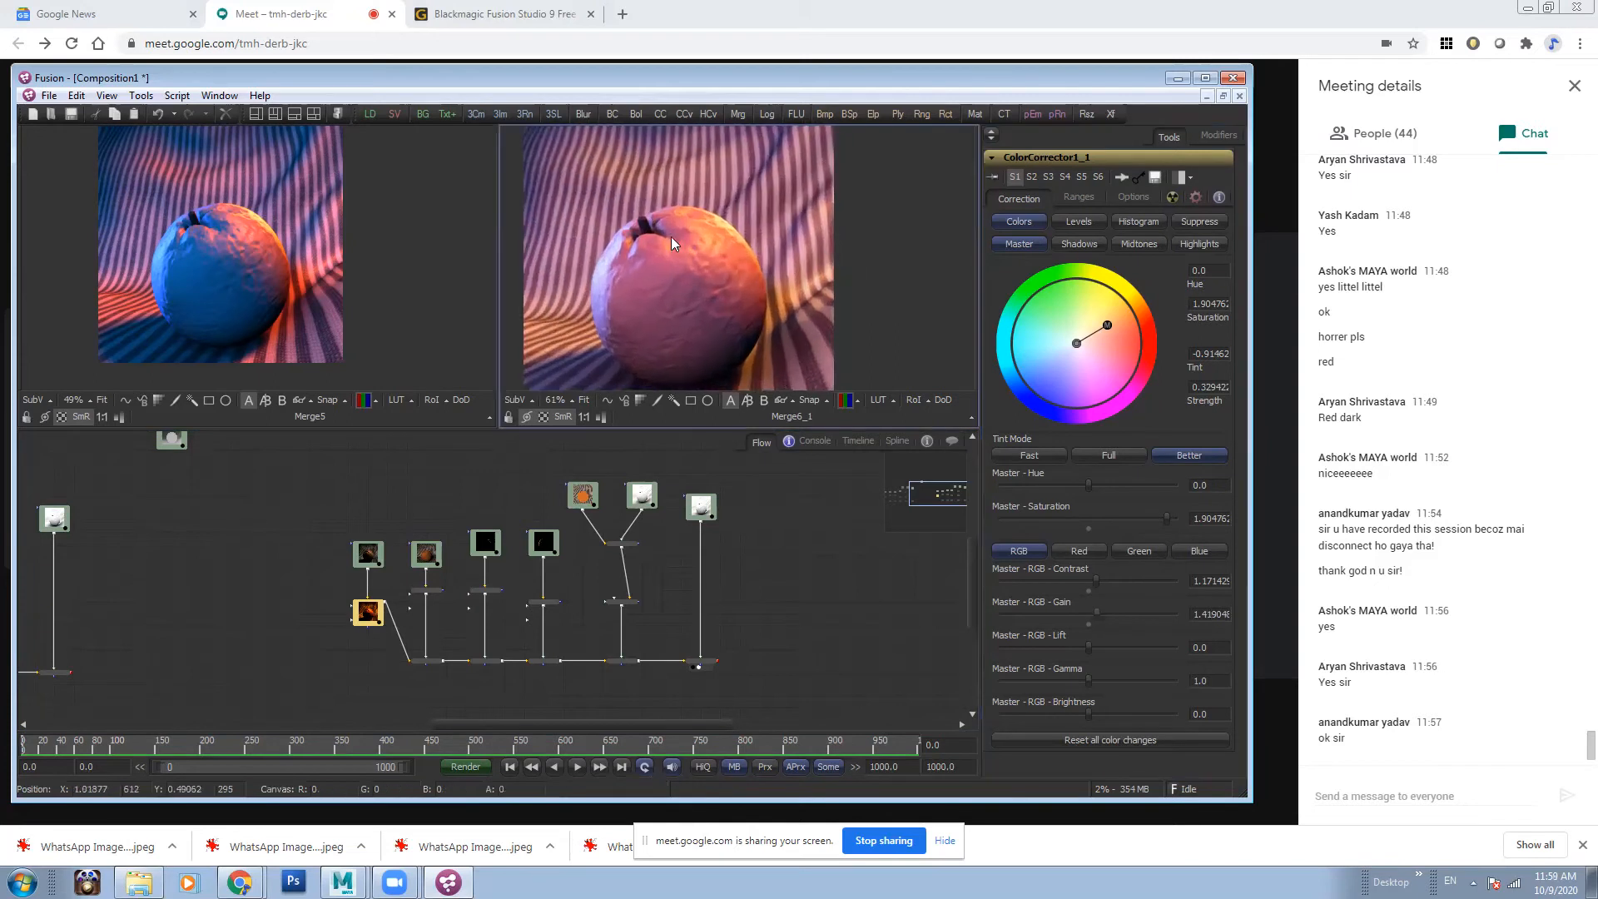
scroll(699, 220, down, 2)
scroll(250, 258, down, 2)
scroll(332, 283, up, 2)
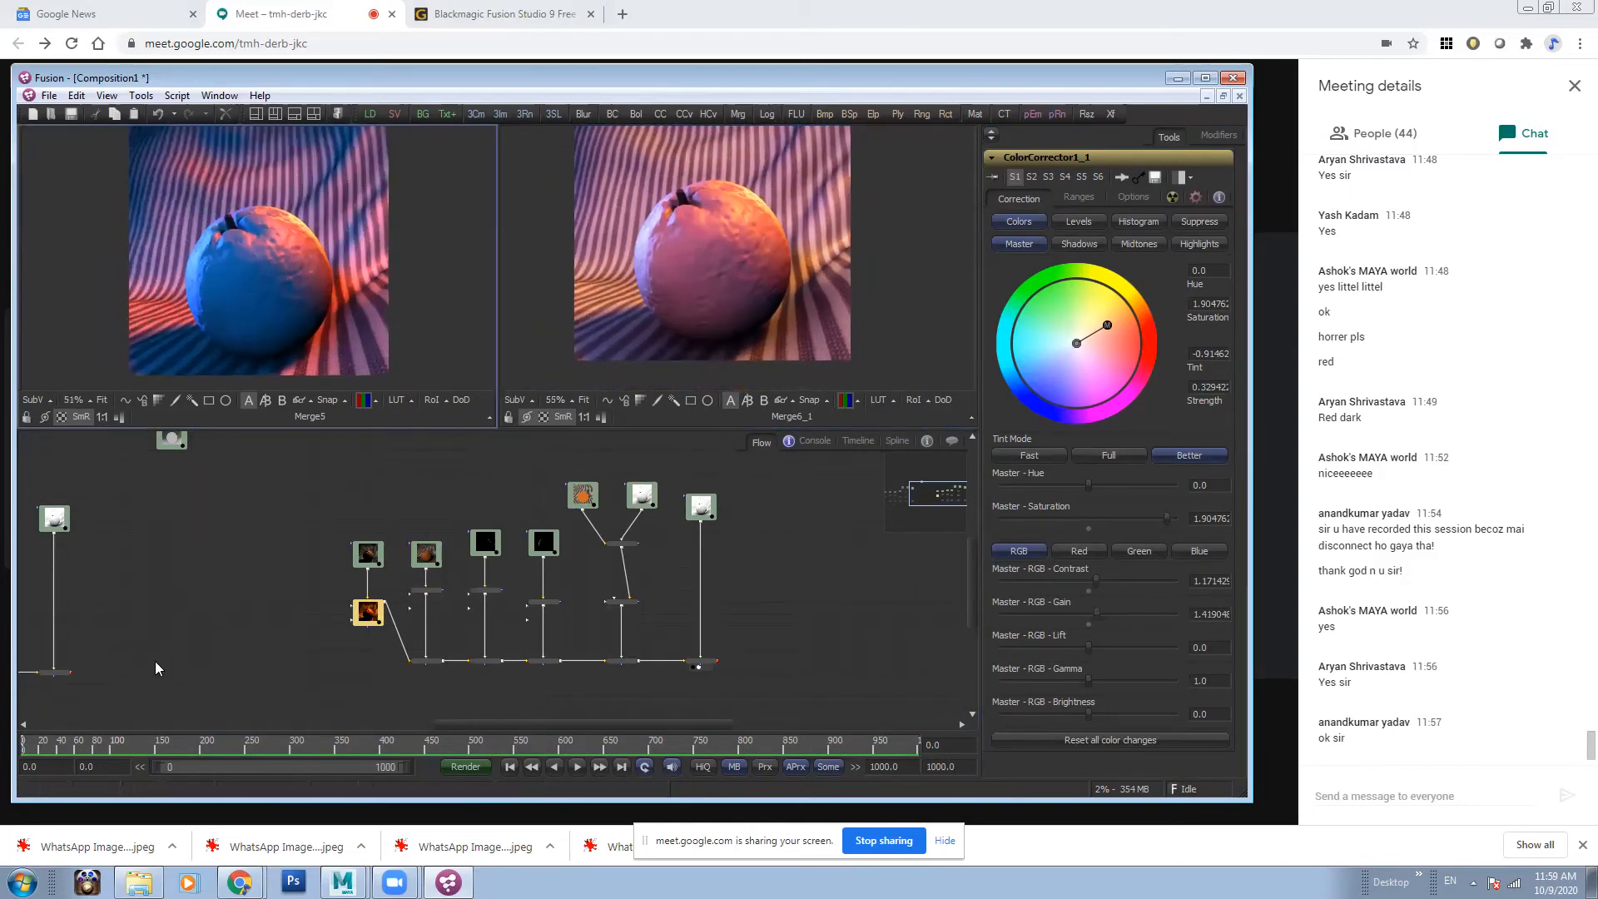
- Move the unconnected loader down into the gap between the two node trees
drag(155, 661, 510, 598)
drag(638, 534, 507, 550)
scroll(413, 517, up, 2)
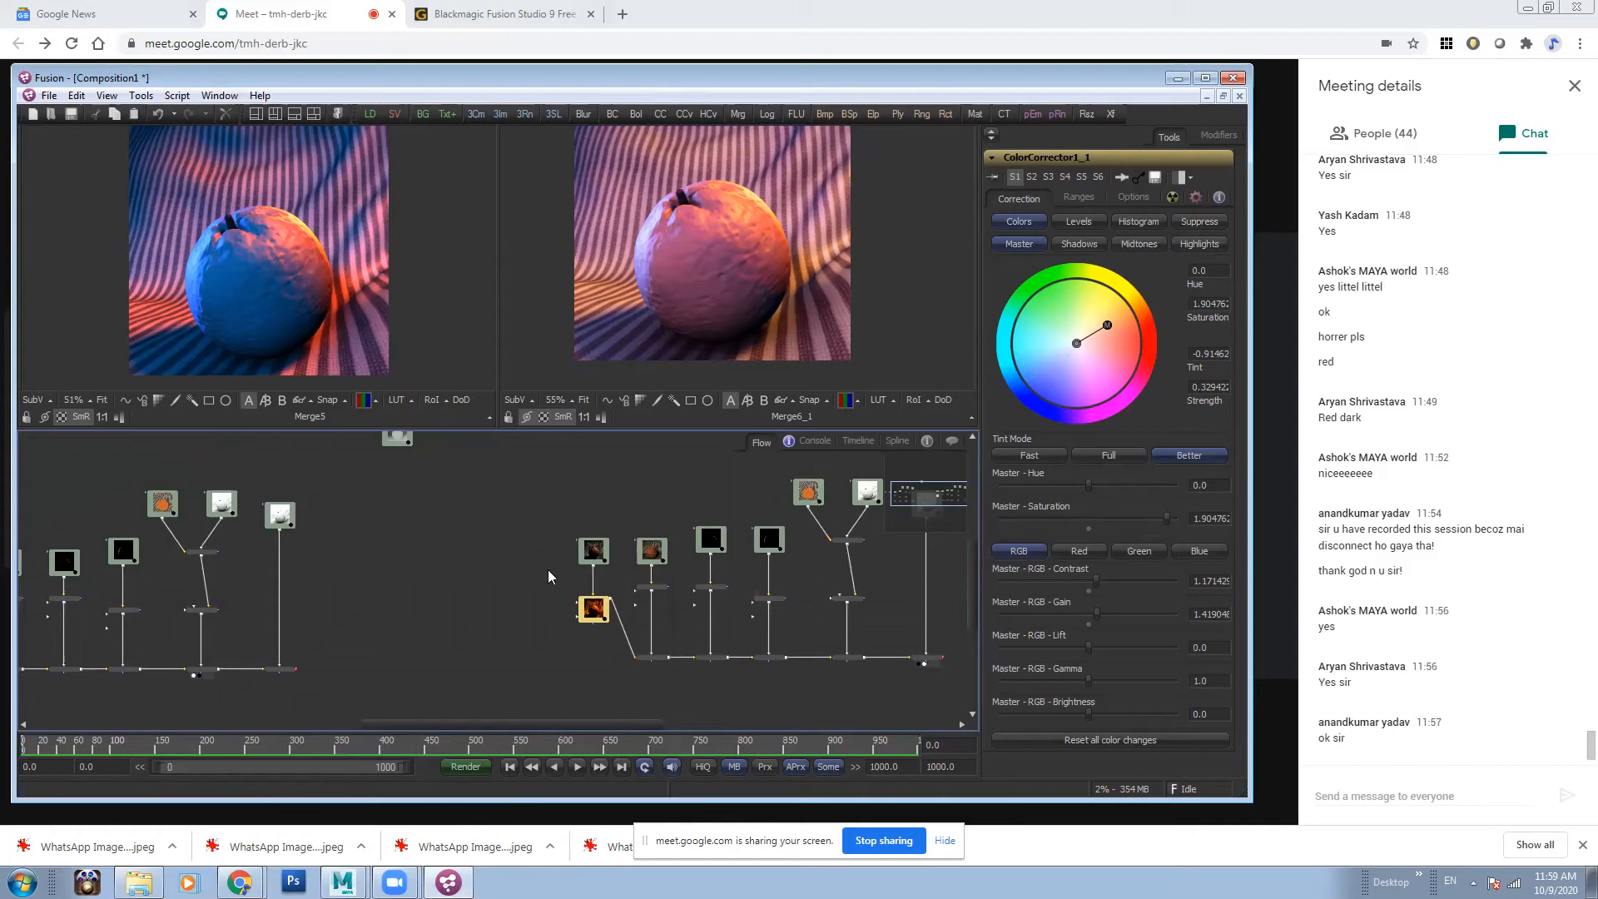
drag(566, 540, 550, 560)
drag(382, 455, 363, 512)
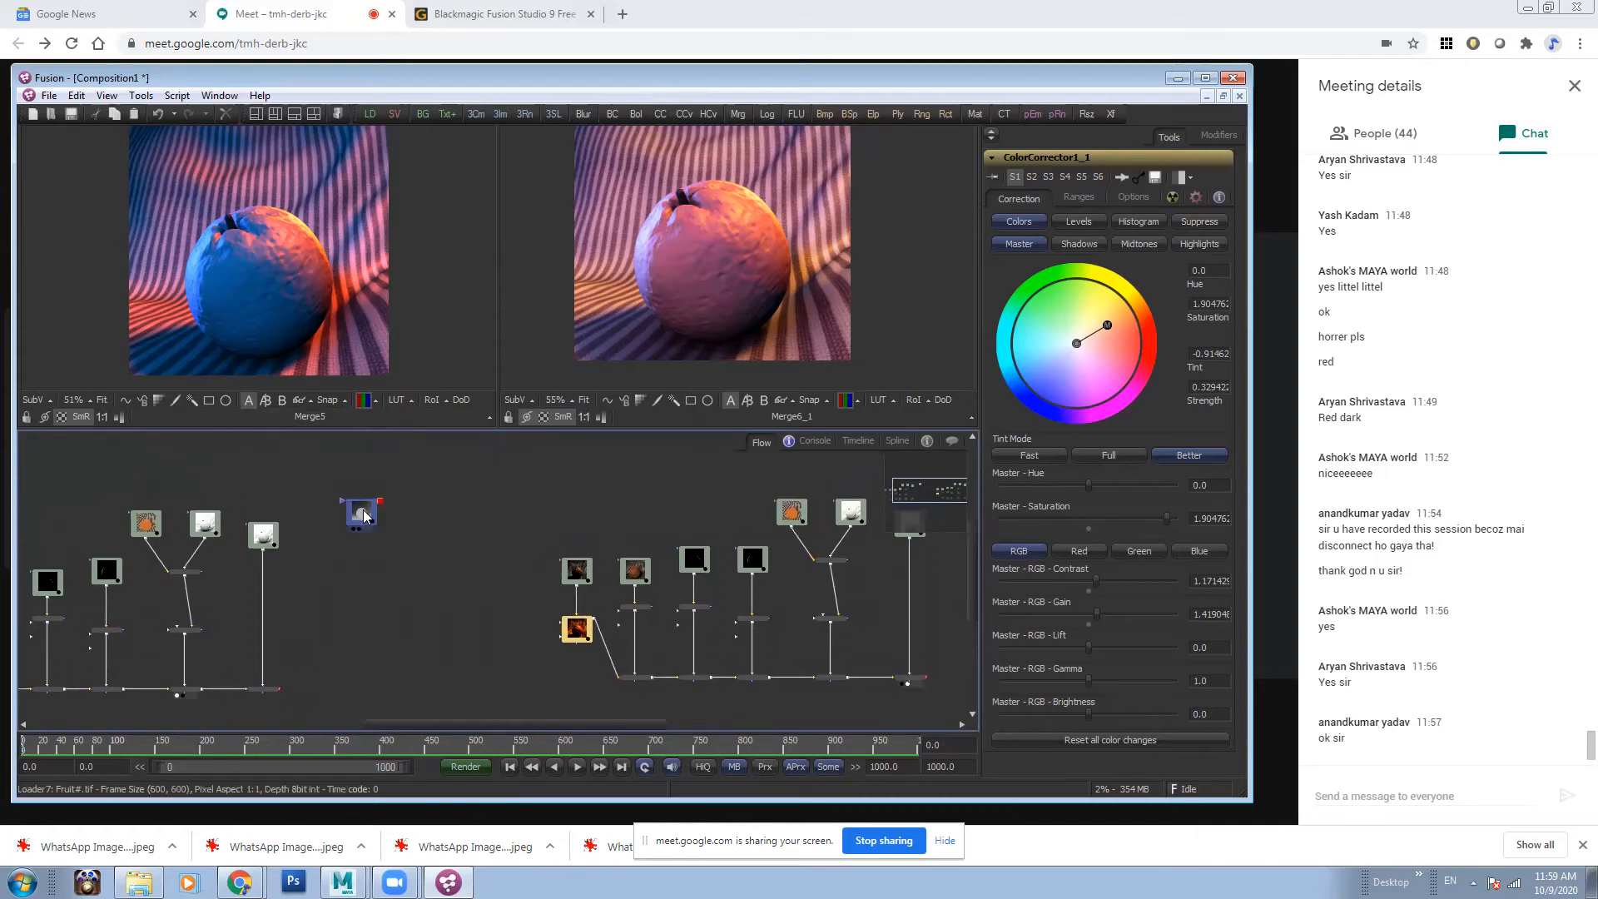
click(532, 509)
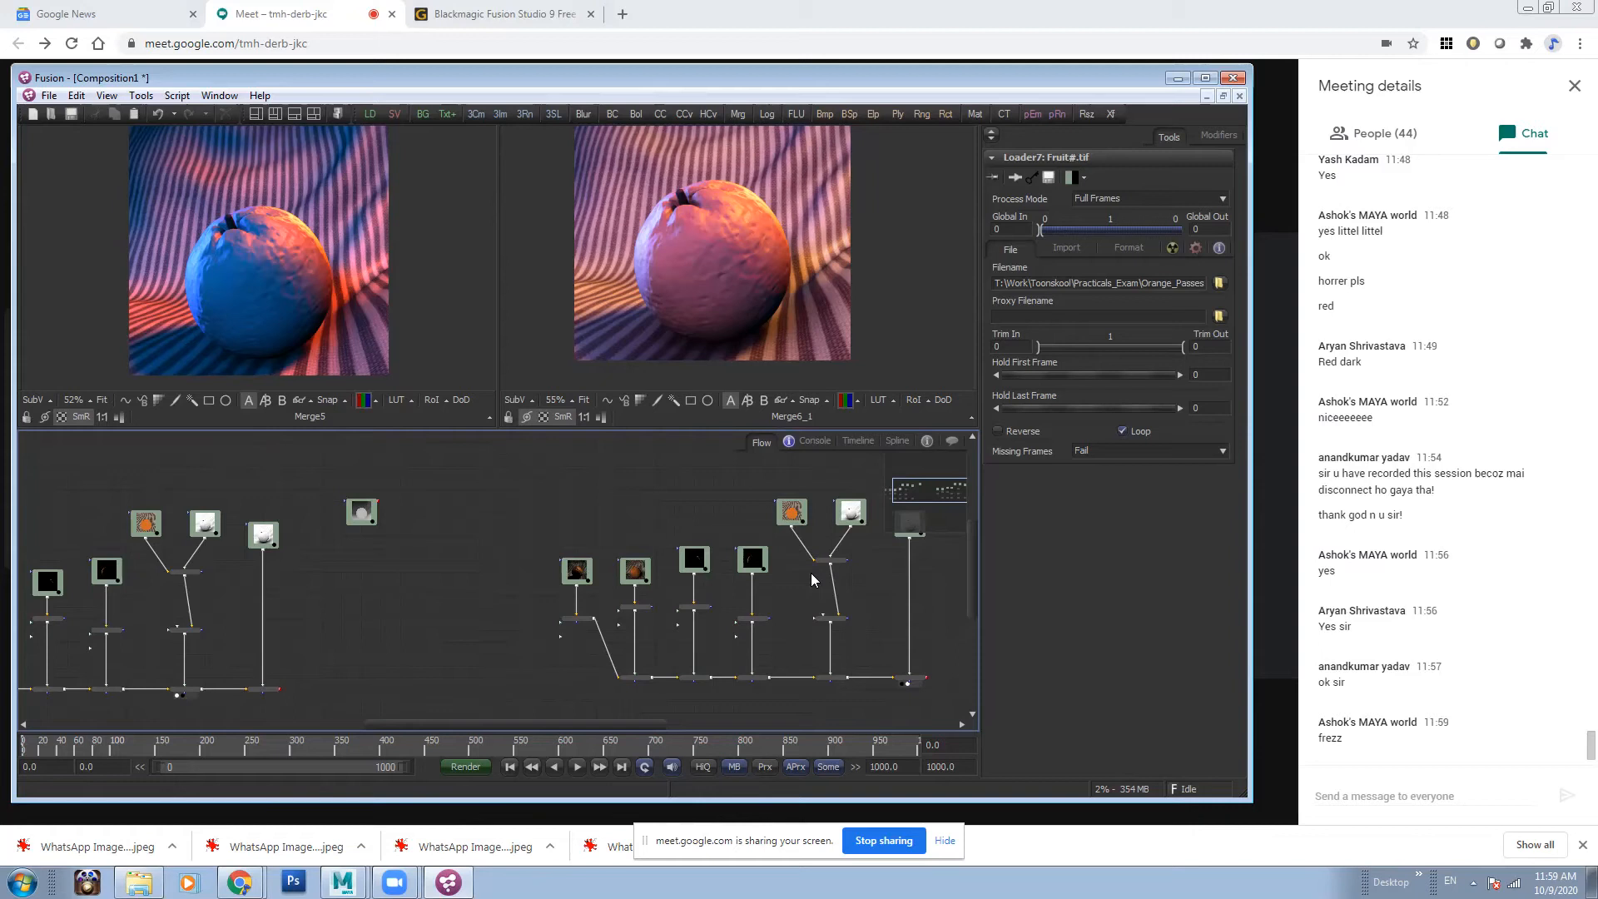
- View the unconnected loader's greyscale pass in the first viewer
click(361, 515)
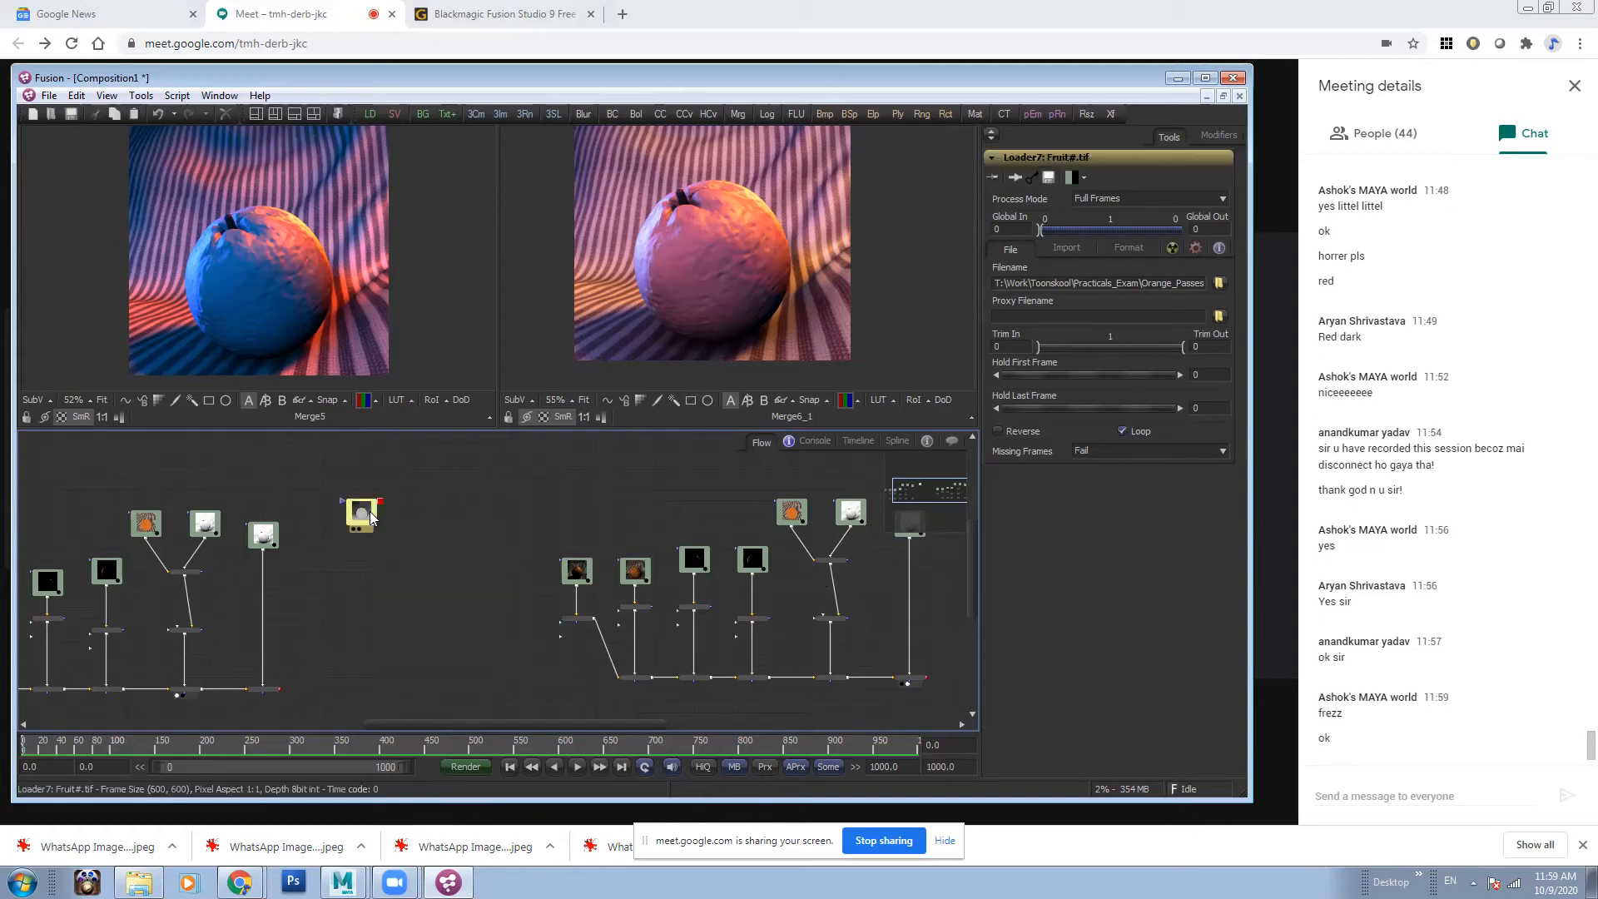
drag(358, 516, 293, 315)
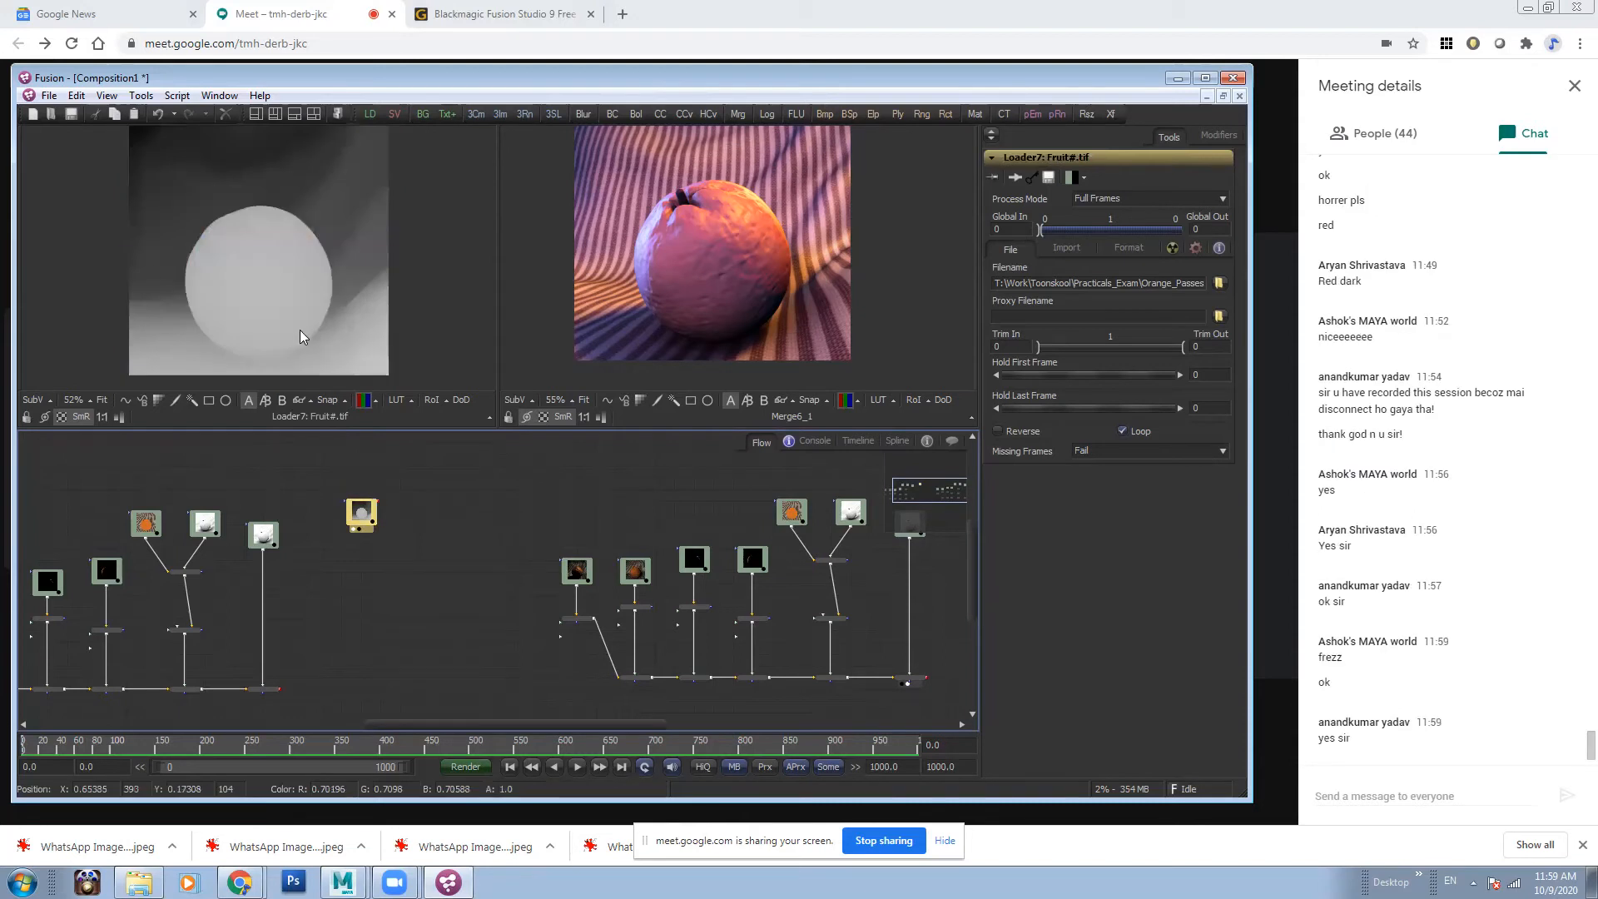
click(377, 401)
click(443, 492)
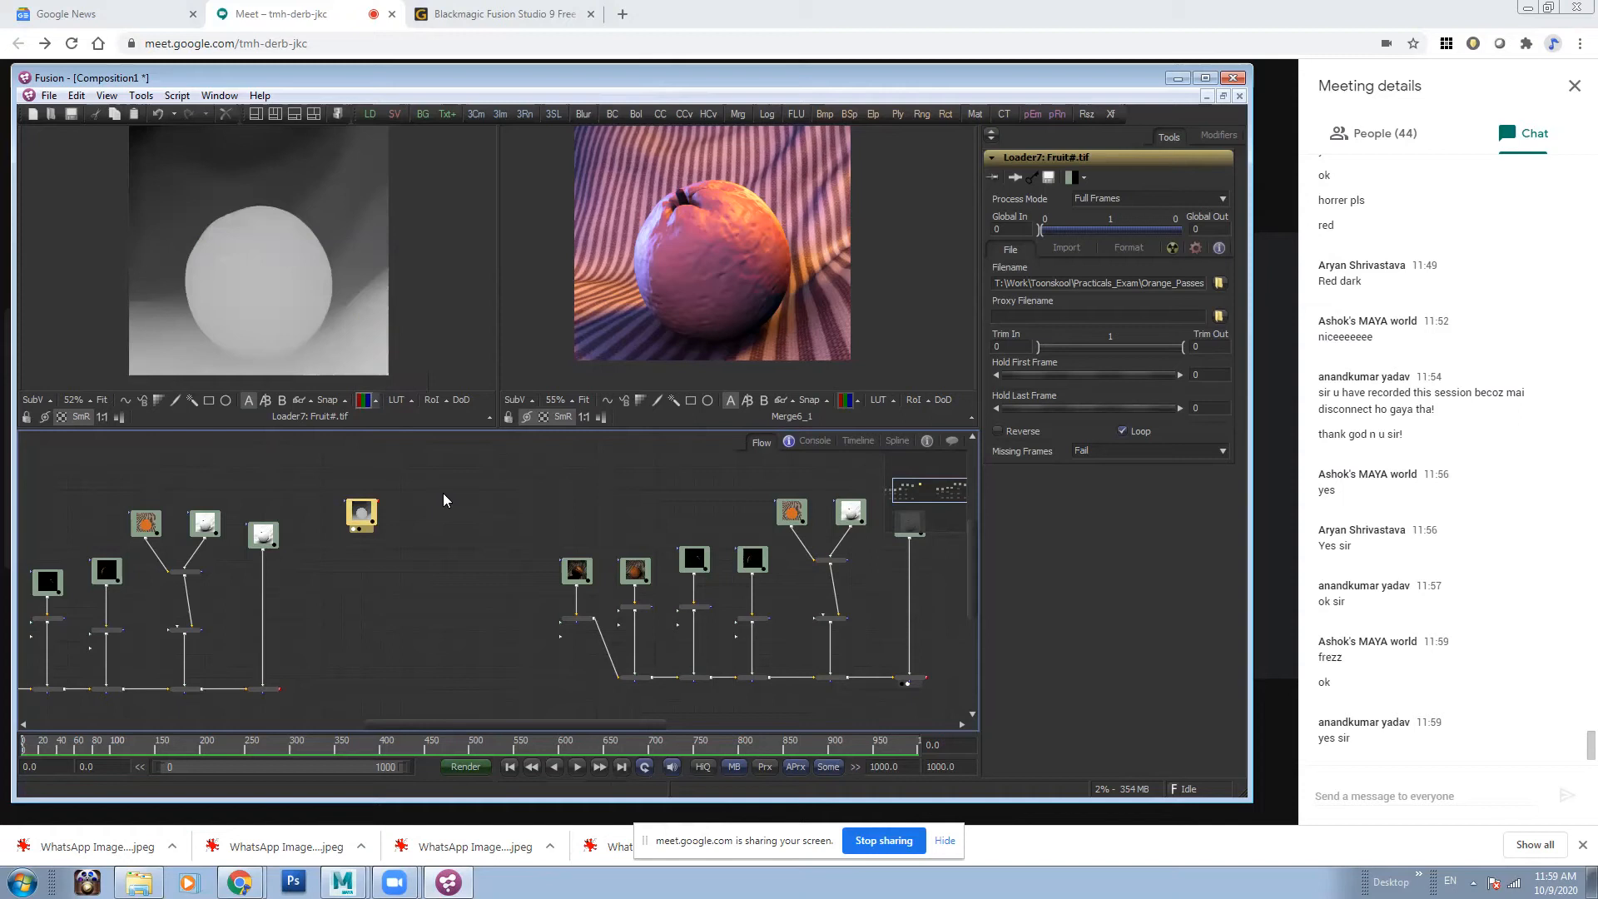
click(443, 494)
- View the original tree's final Multiply merge in the first viewer
drag(263, 689, 305, 326)
click(375, 401)
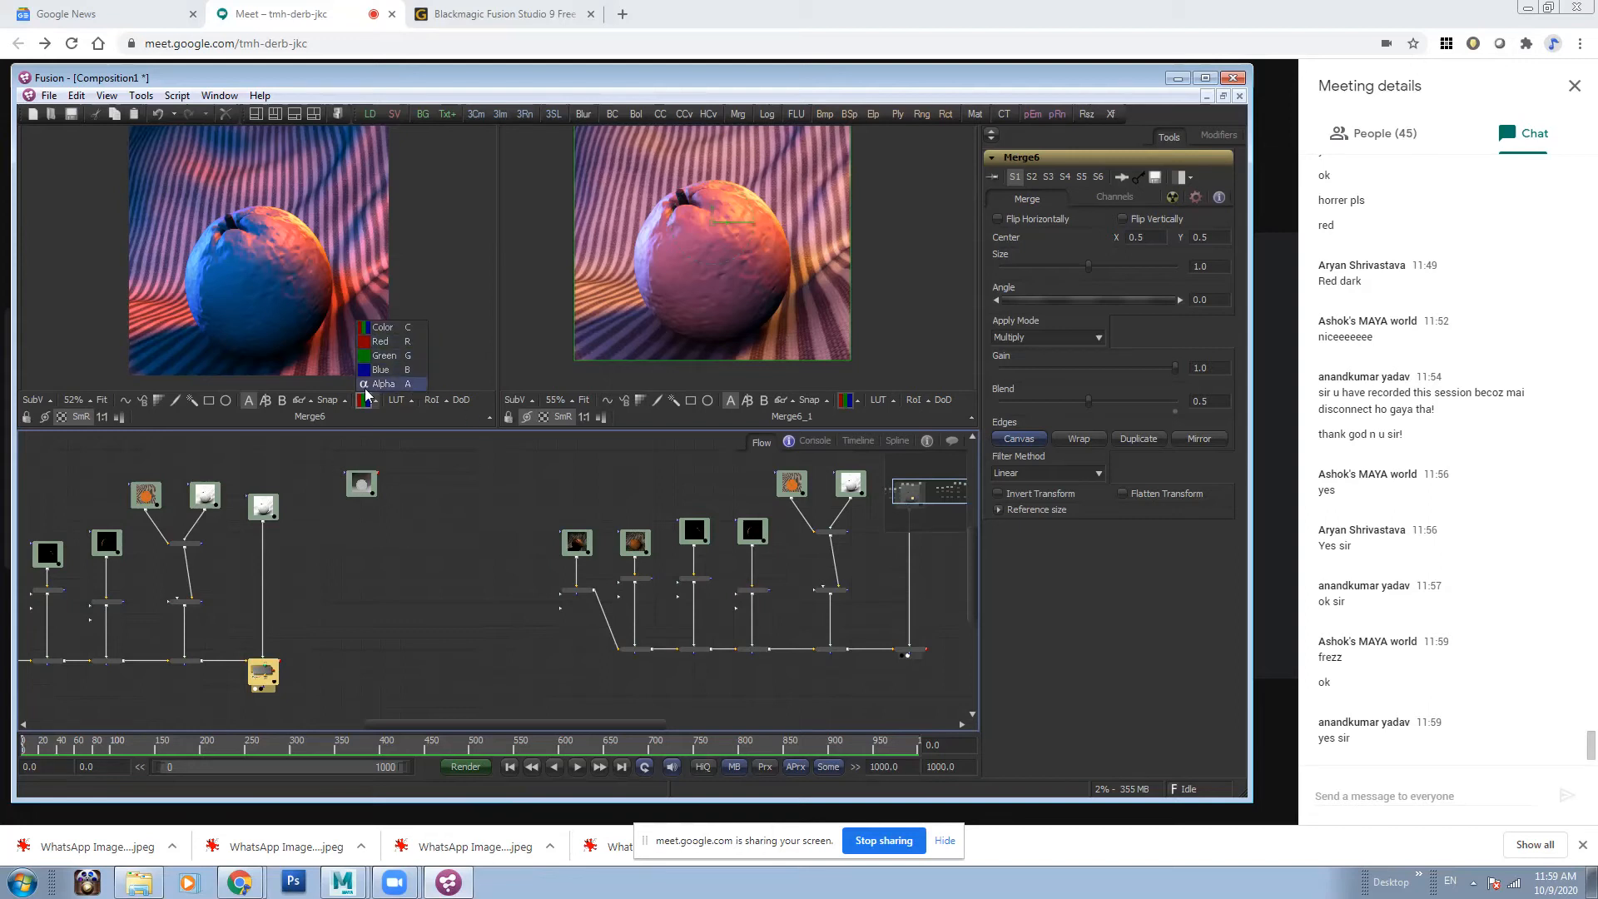
click(421, 545)
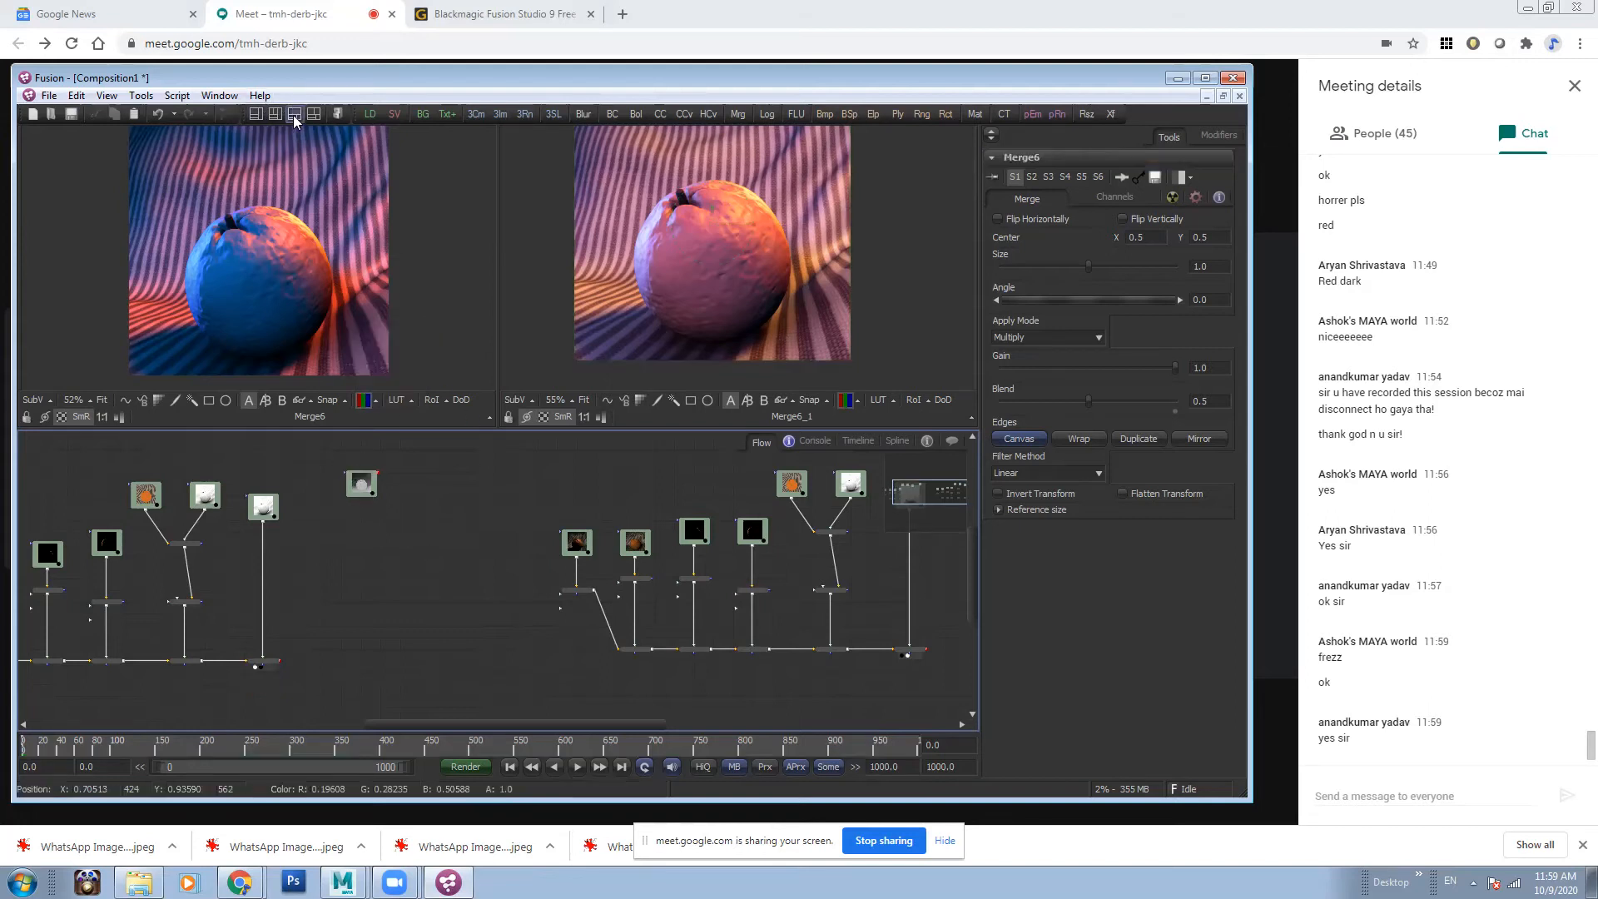
- Switch the layout to one wide viewer above the flow and tool controls, and frame the whole blue orange composite
click(276, 114)
scroll(709, 323, up, 2)
scroll(658, 302, down, 1)
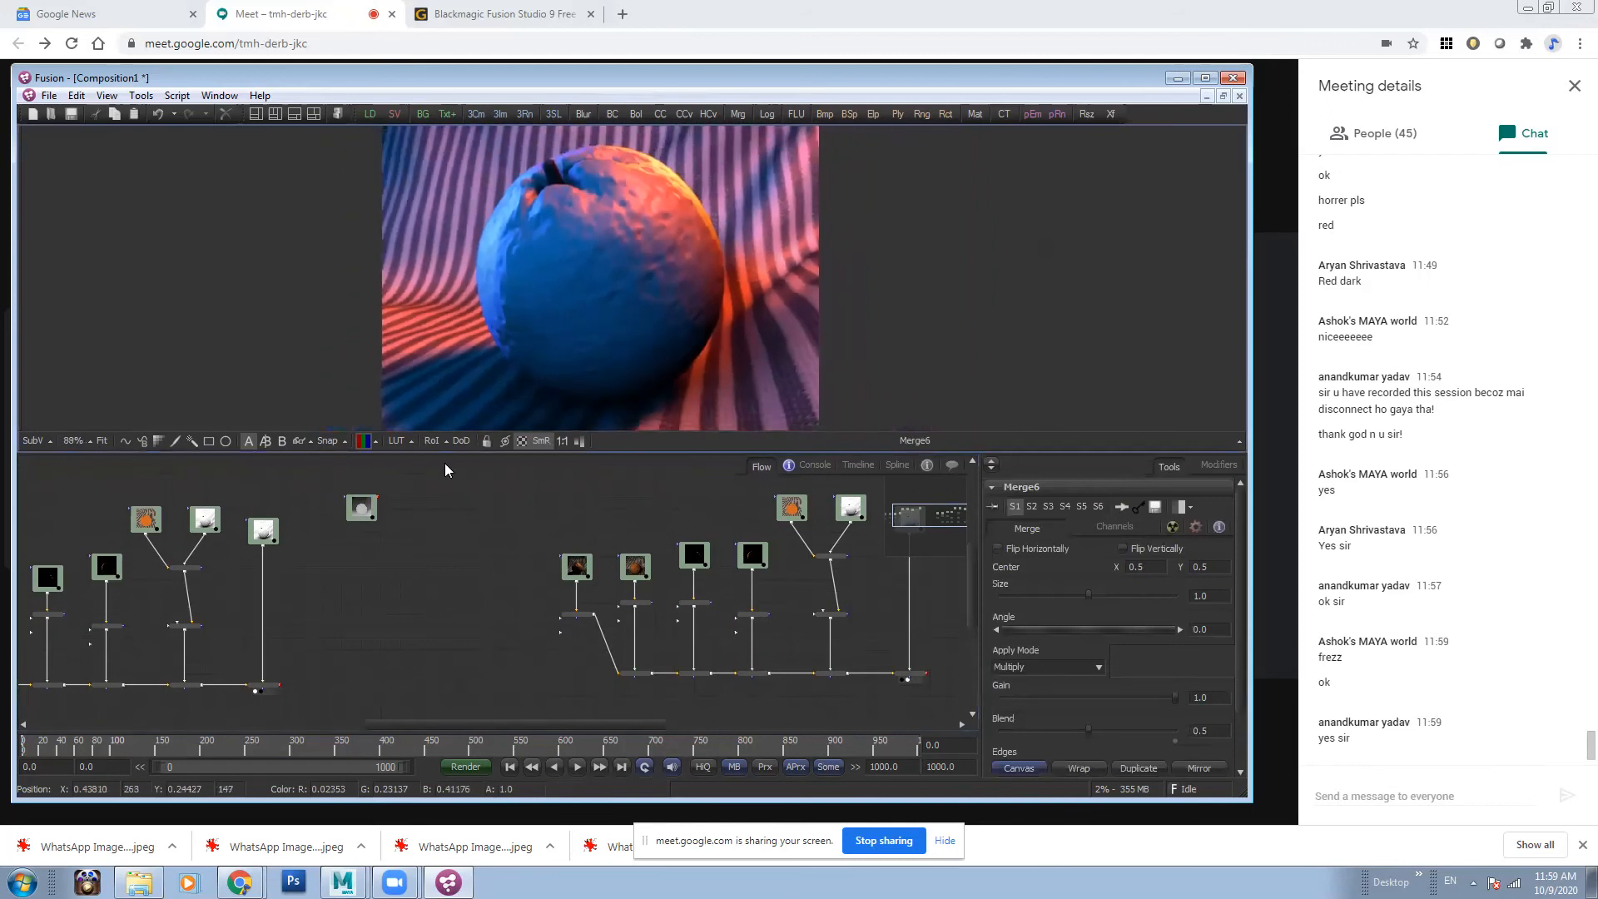
scroll(528, 616, left, 2)
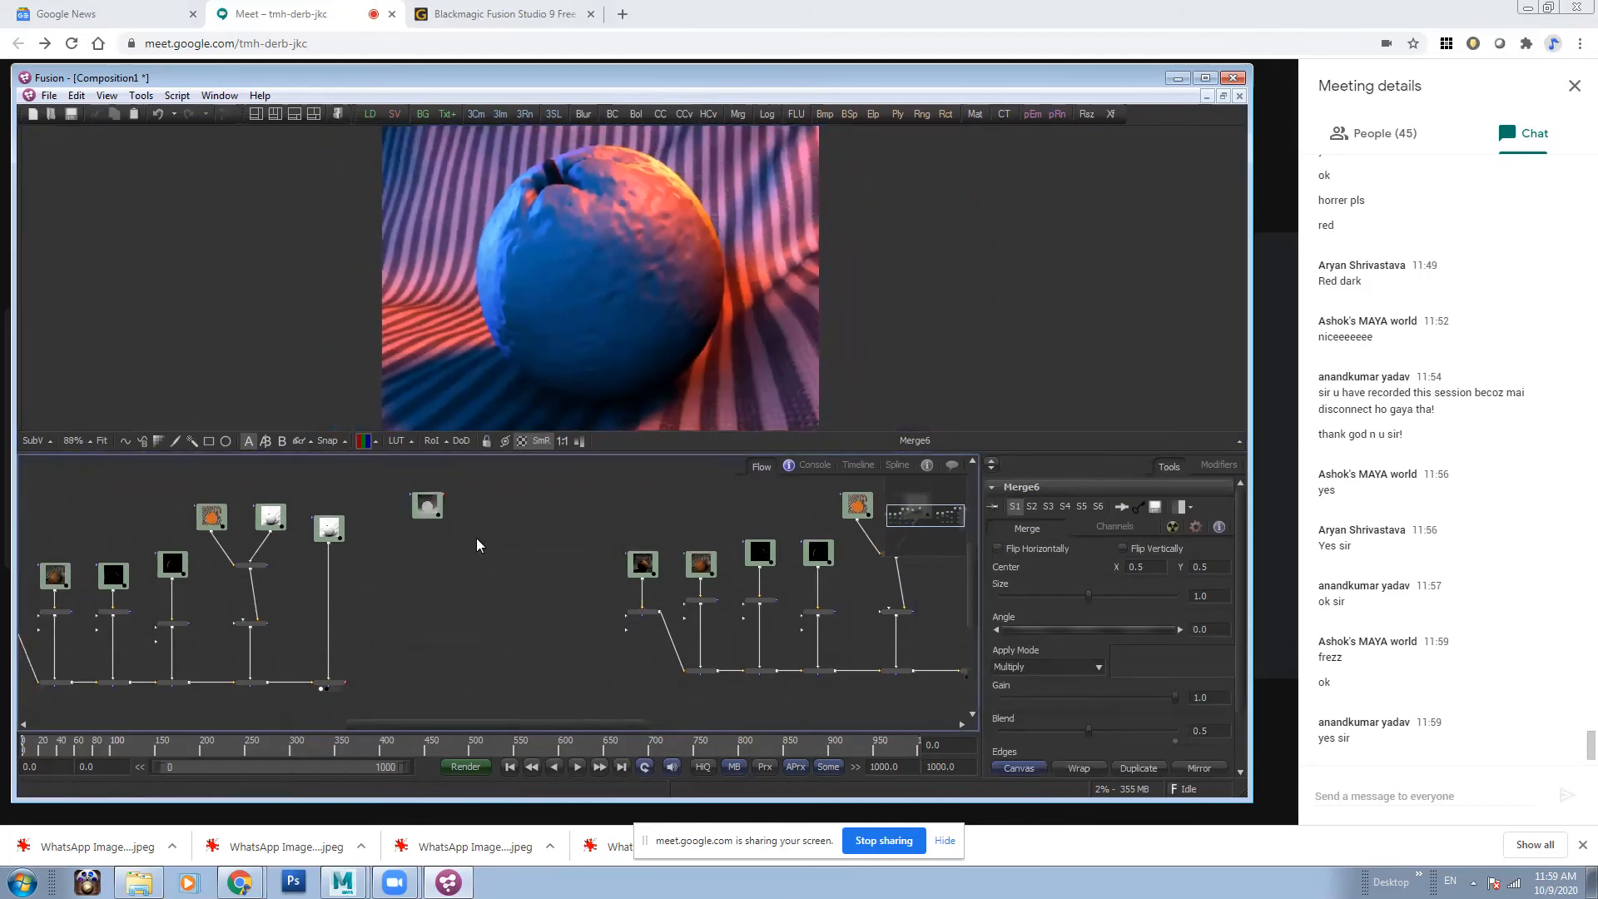
scroll(558, 262, down, 1)
drag(551, 296, 458, 338)
scroll(500, 242, down, 1)
drag(478, 231, 486, 273)
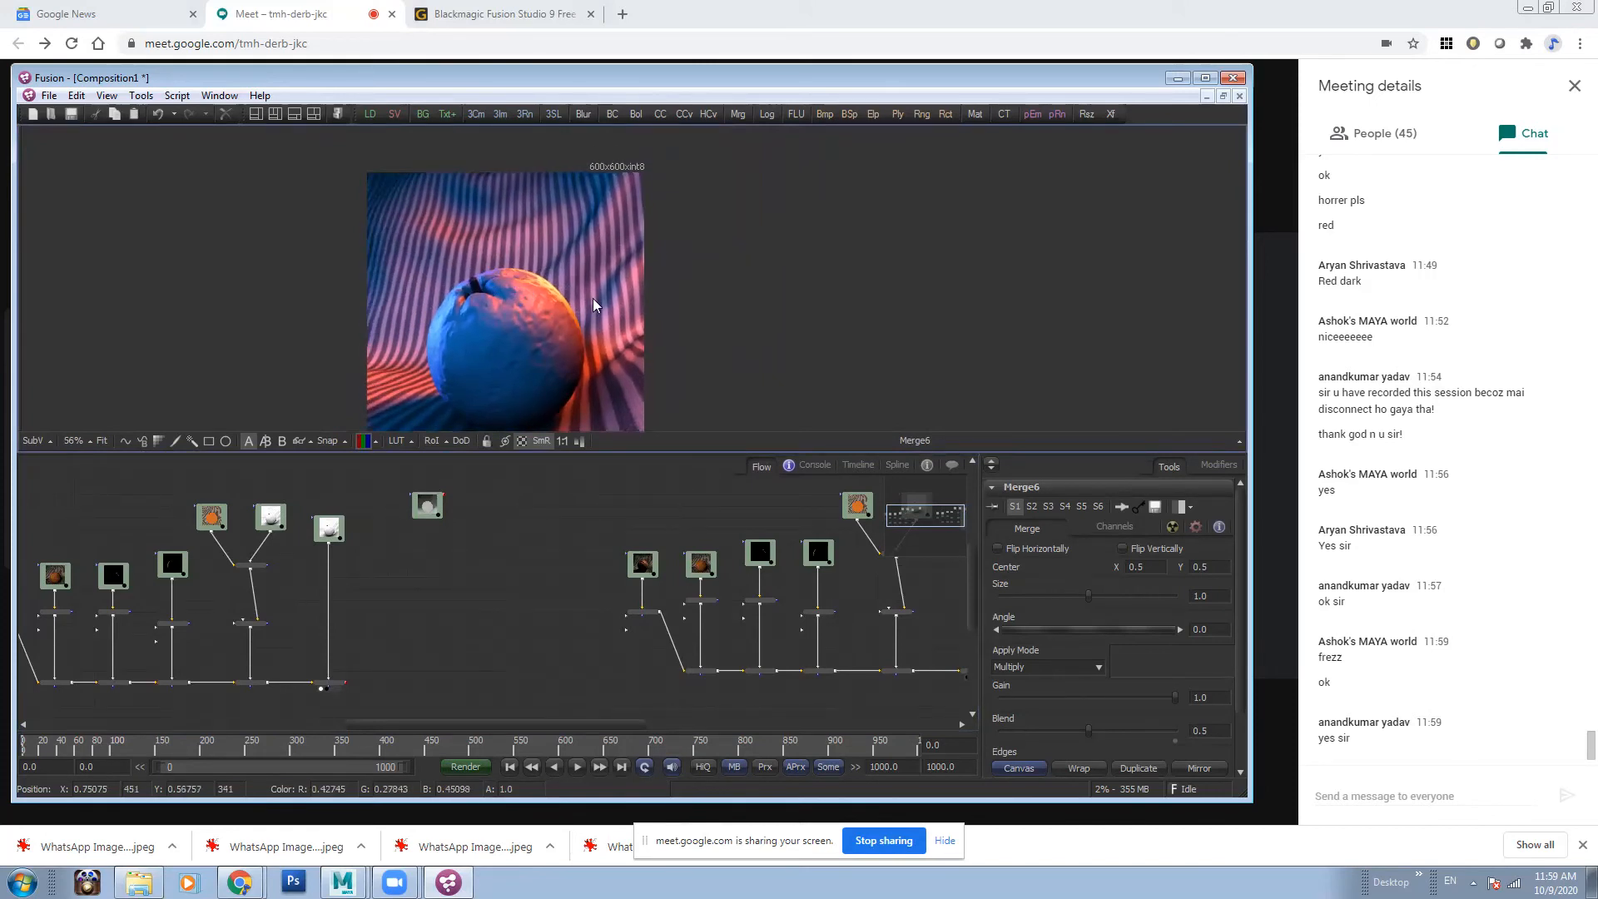
scroll(592, 298, up, 1)
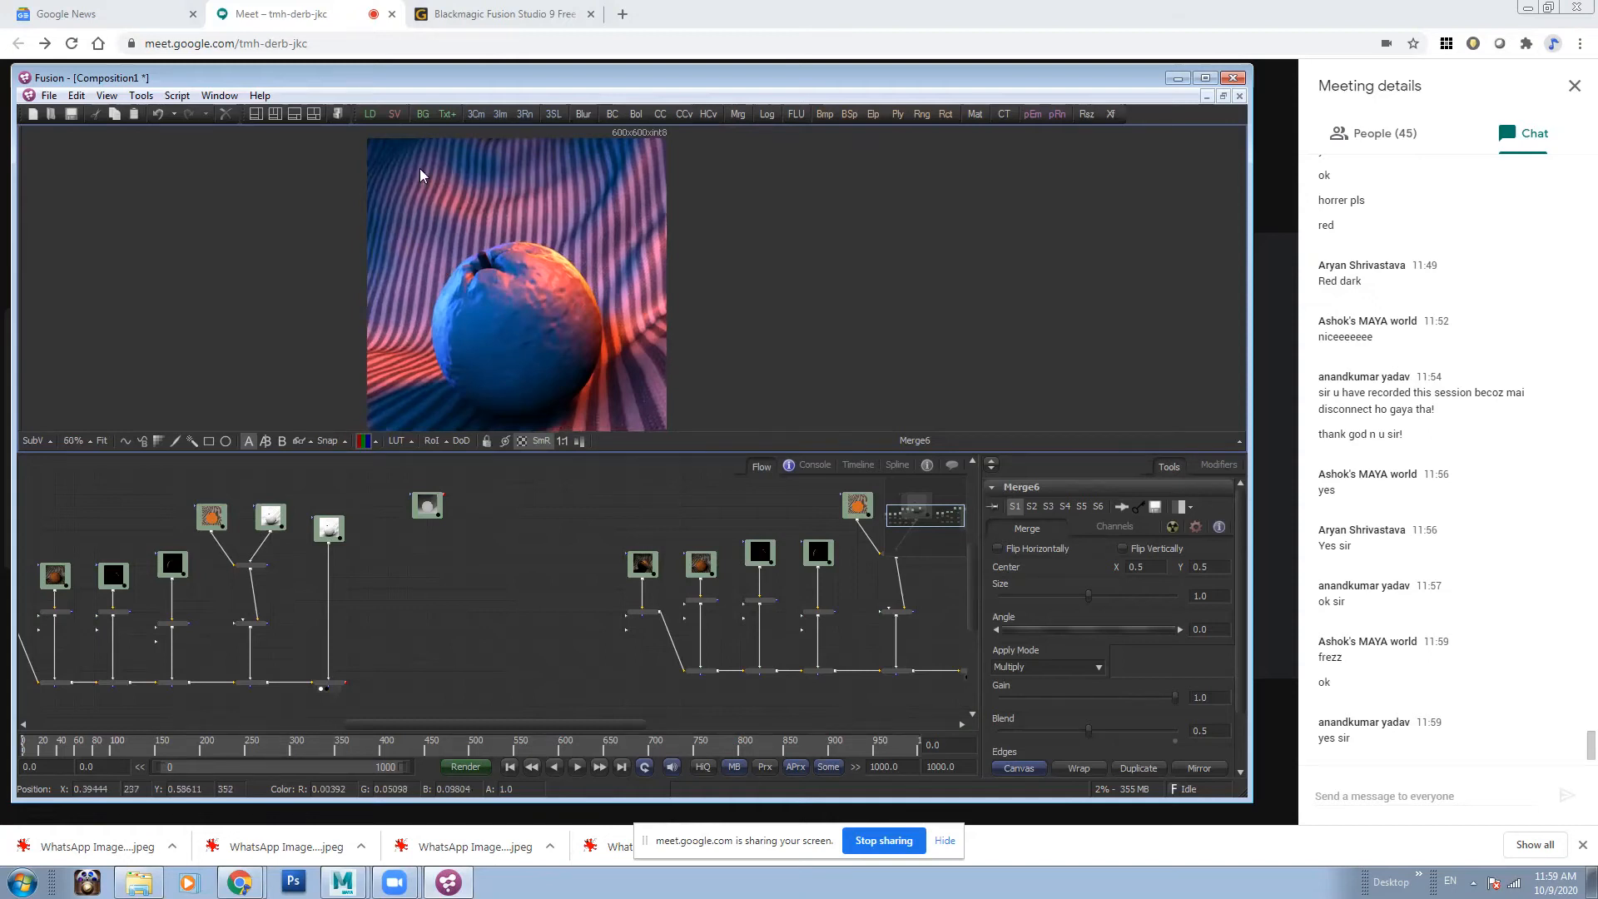
- View the unconnected loader's greyscale pass in the single viewer, and move that loader slightly lower in the flow
click(431, 499)
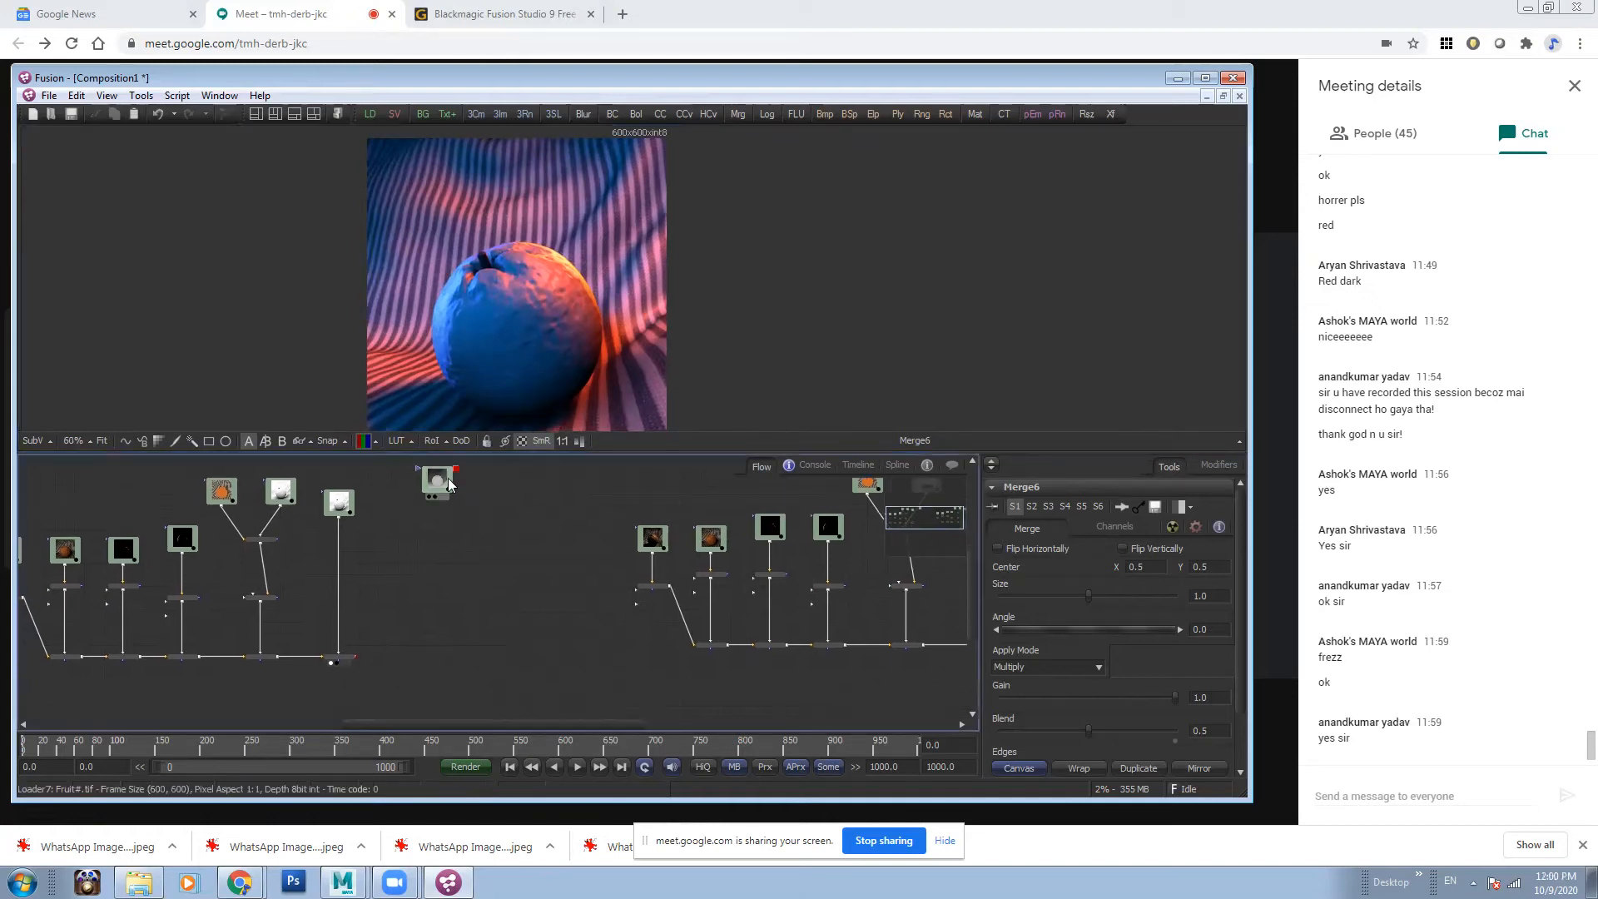
drag(443, 491, 437, 333)
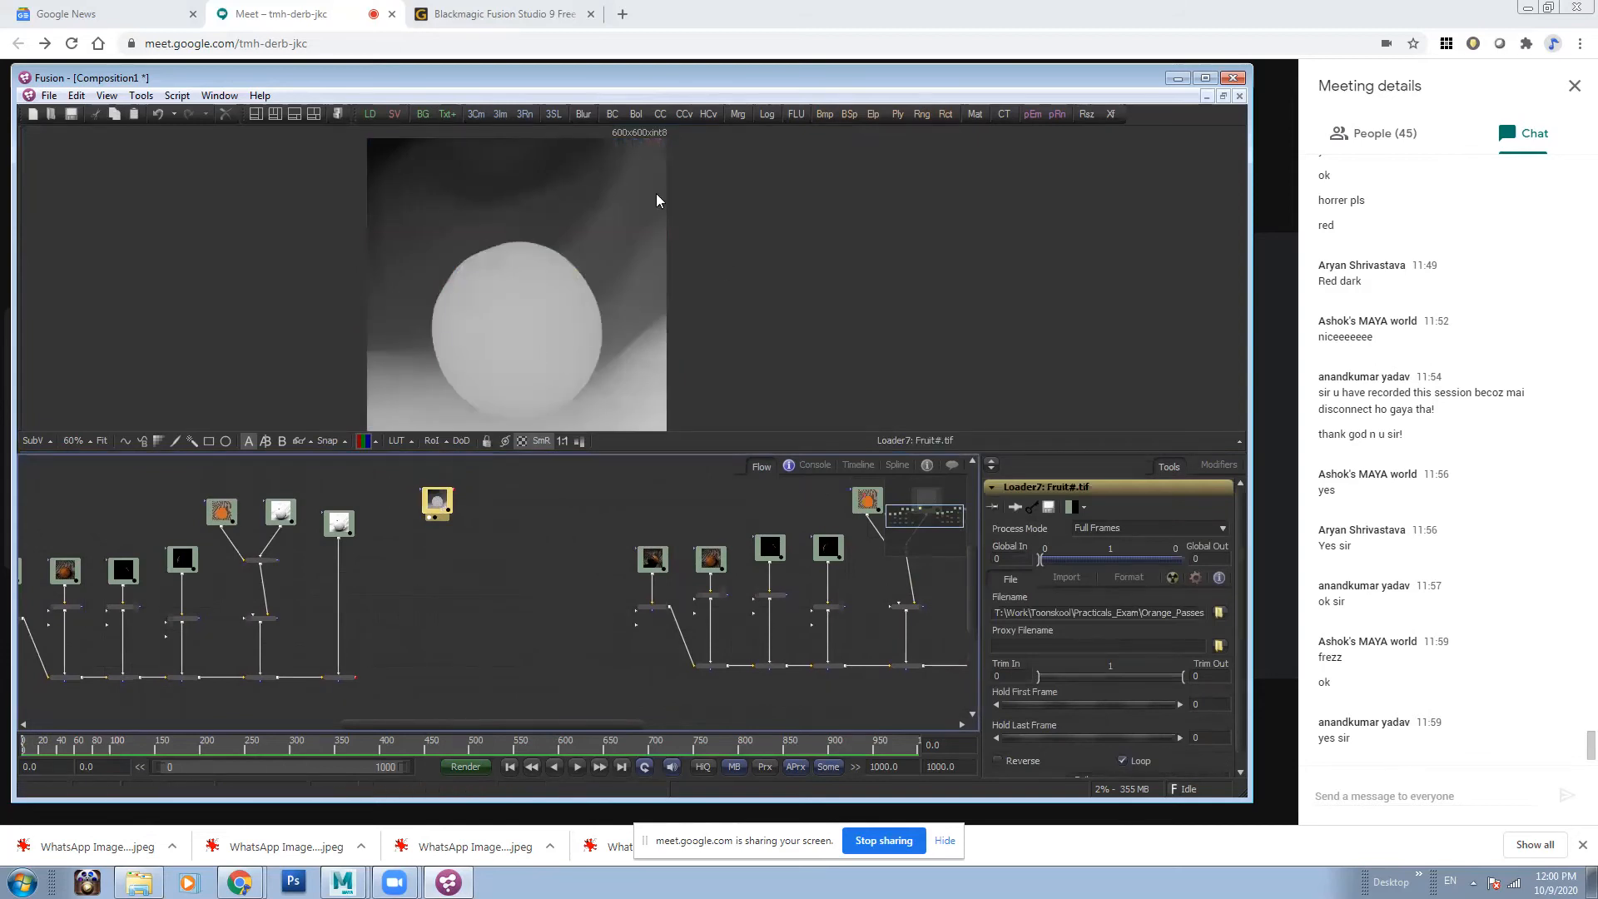
scroll(448, 313, up, 1)
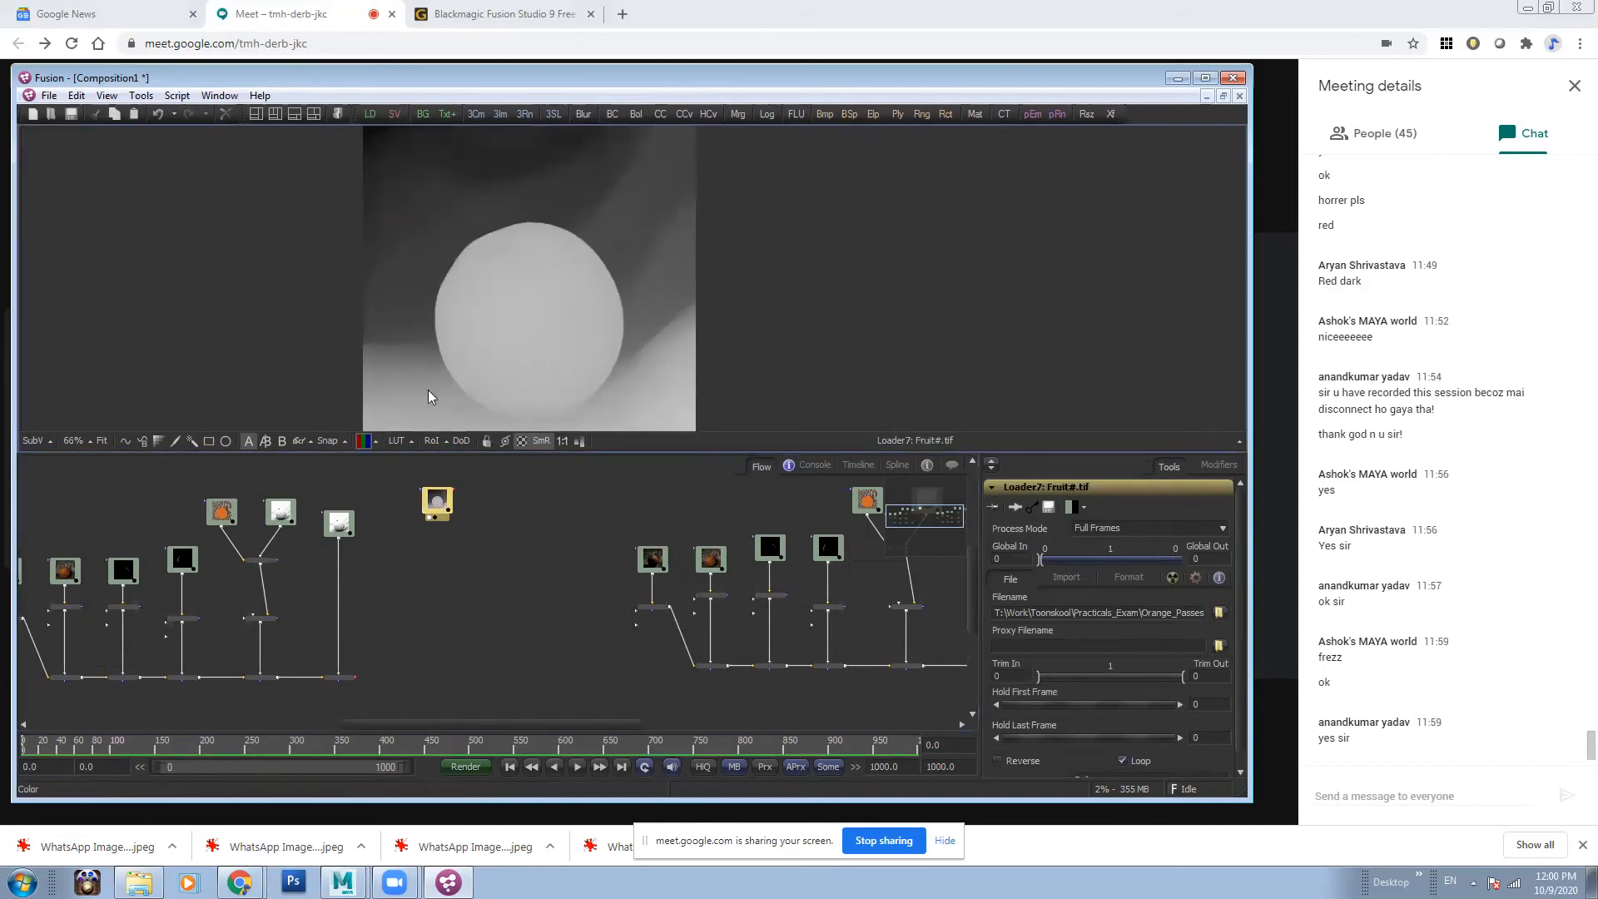
scroll(619, 279, down, 1)
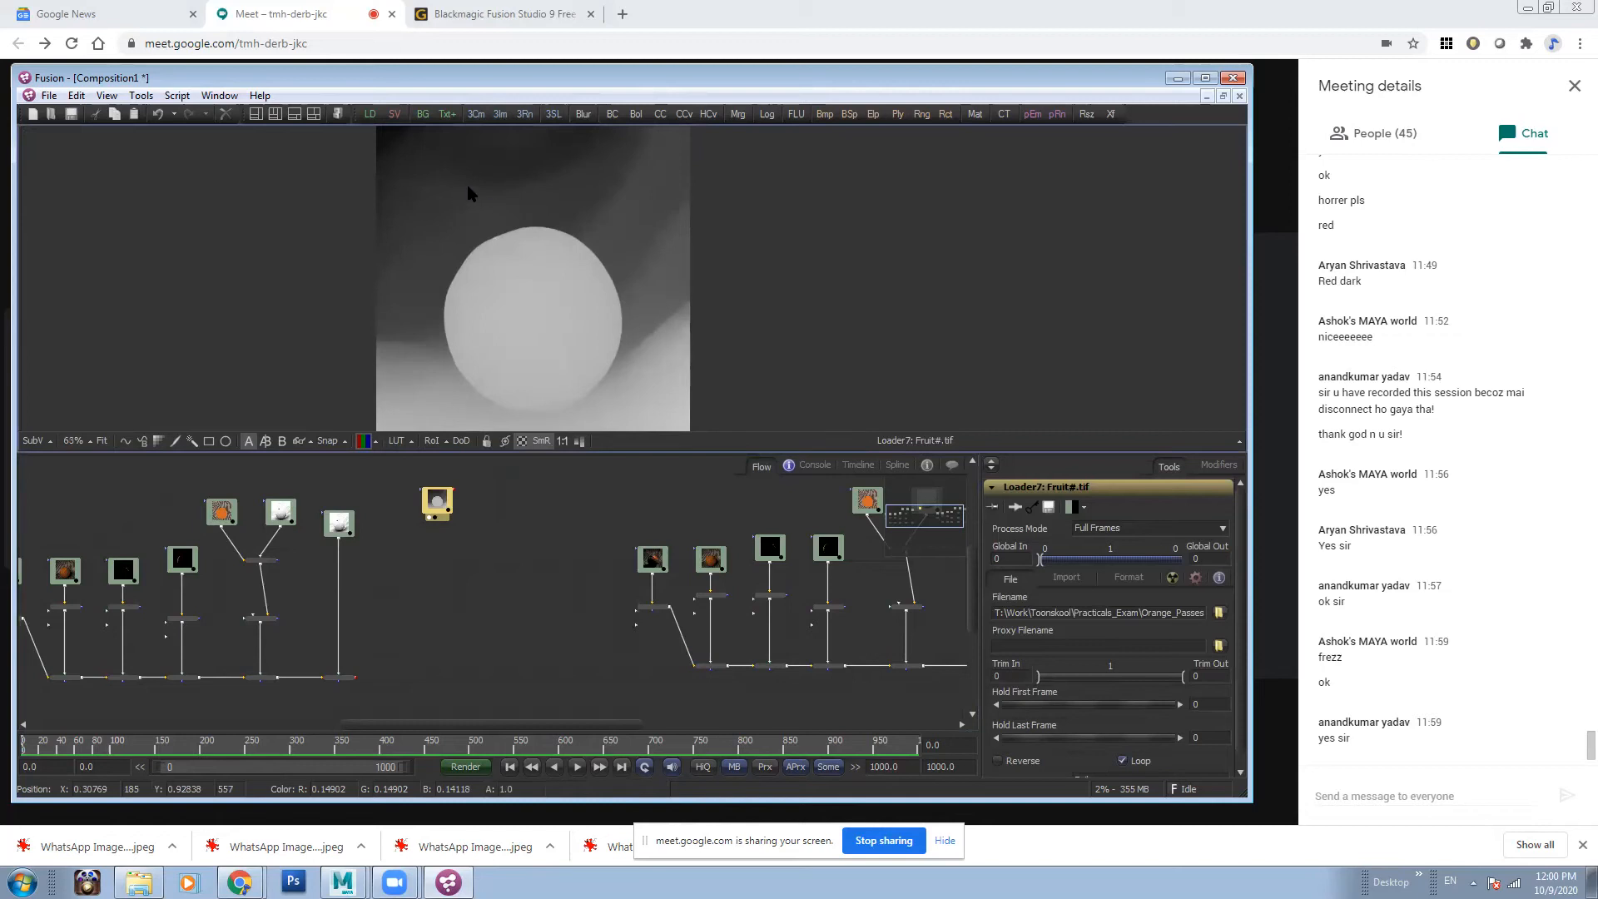
drag(509, 343, 531, 308)
drag(428, 507, 448, 530)
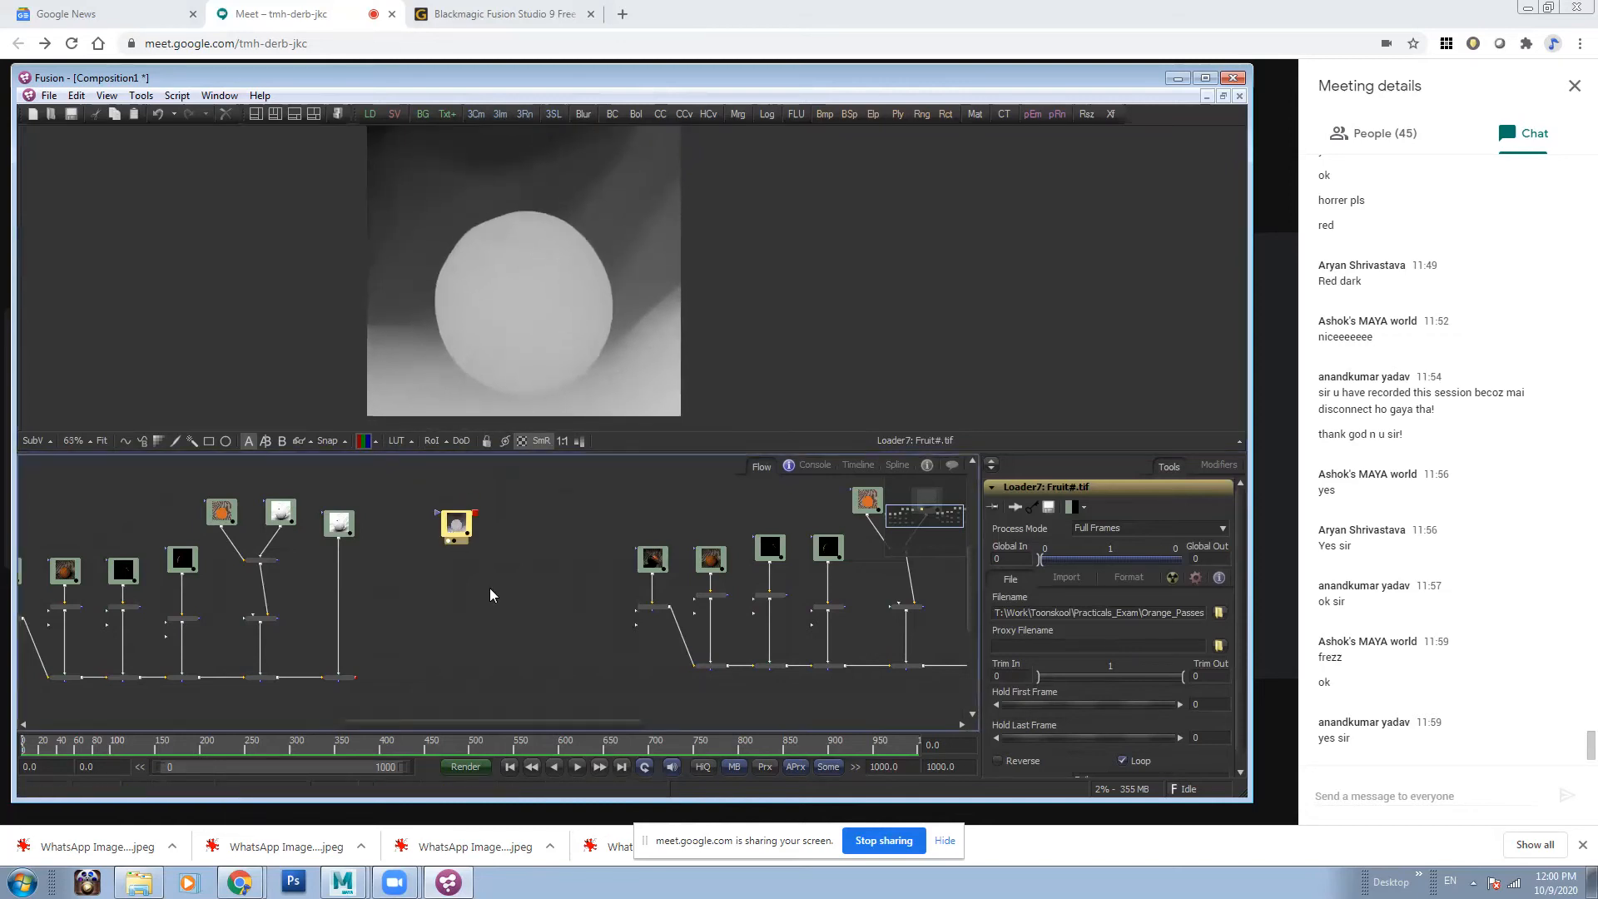
- Add a Channel Booleans node, show it in the viewer, and place it beneath the greyscale loader
click(510, 615)
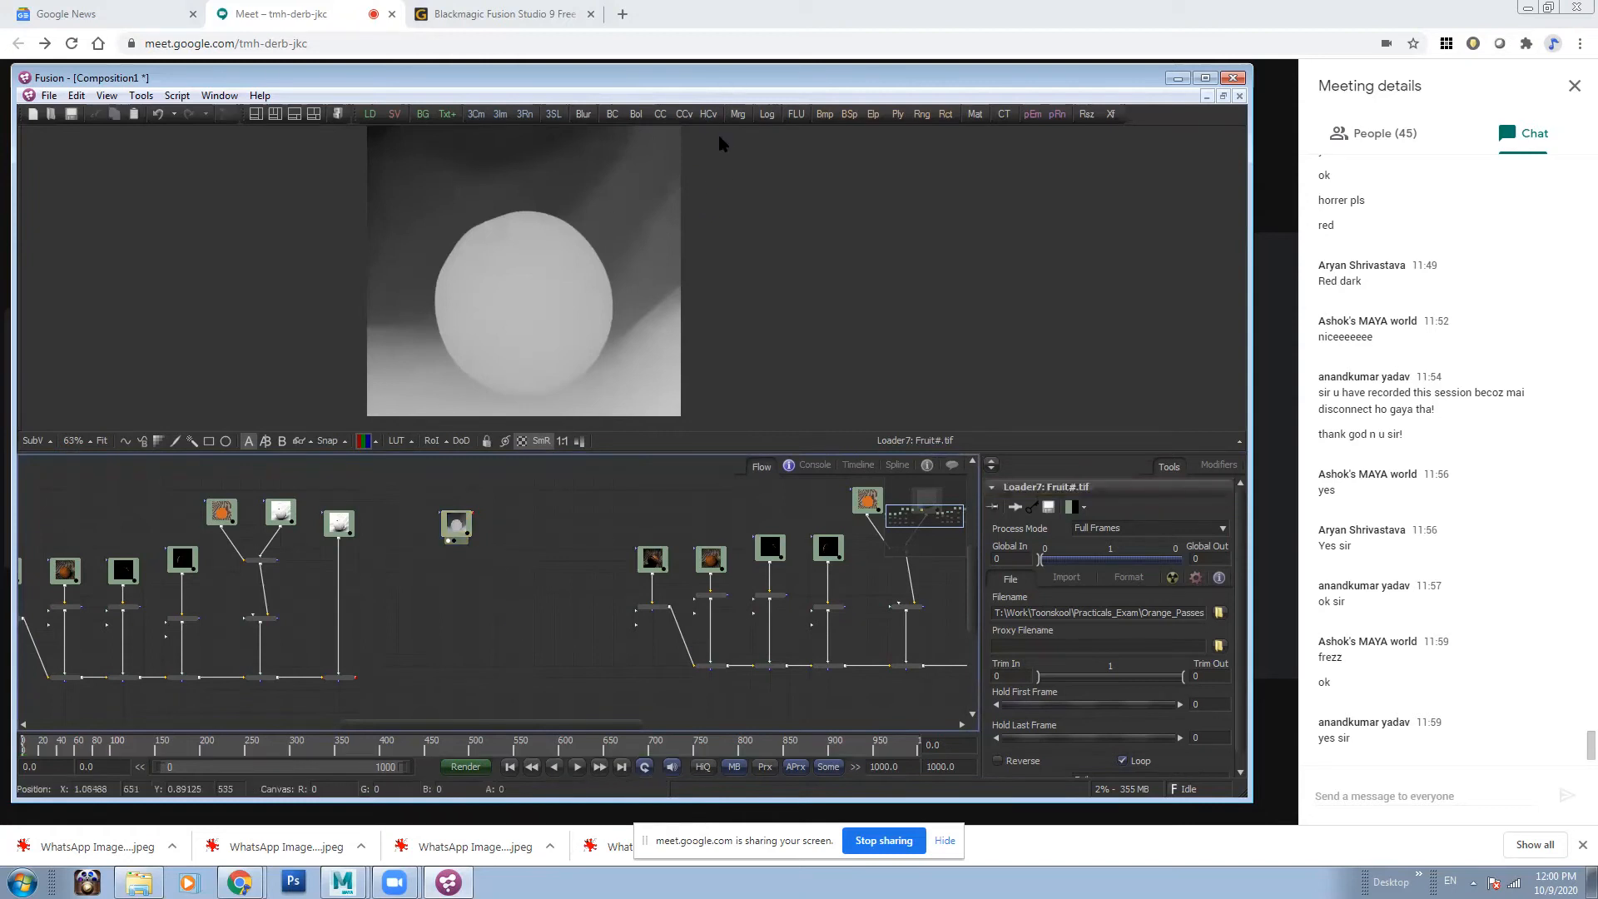
click(635, 116)
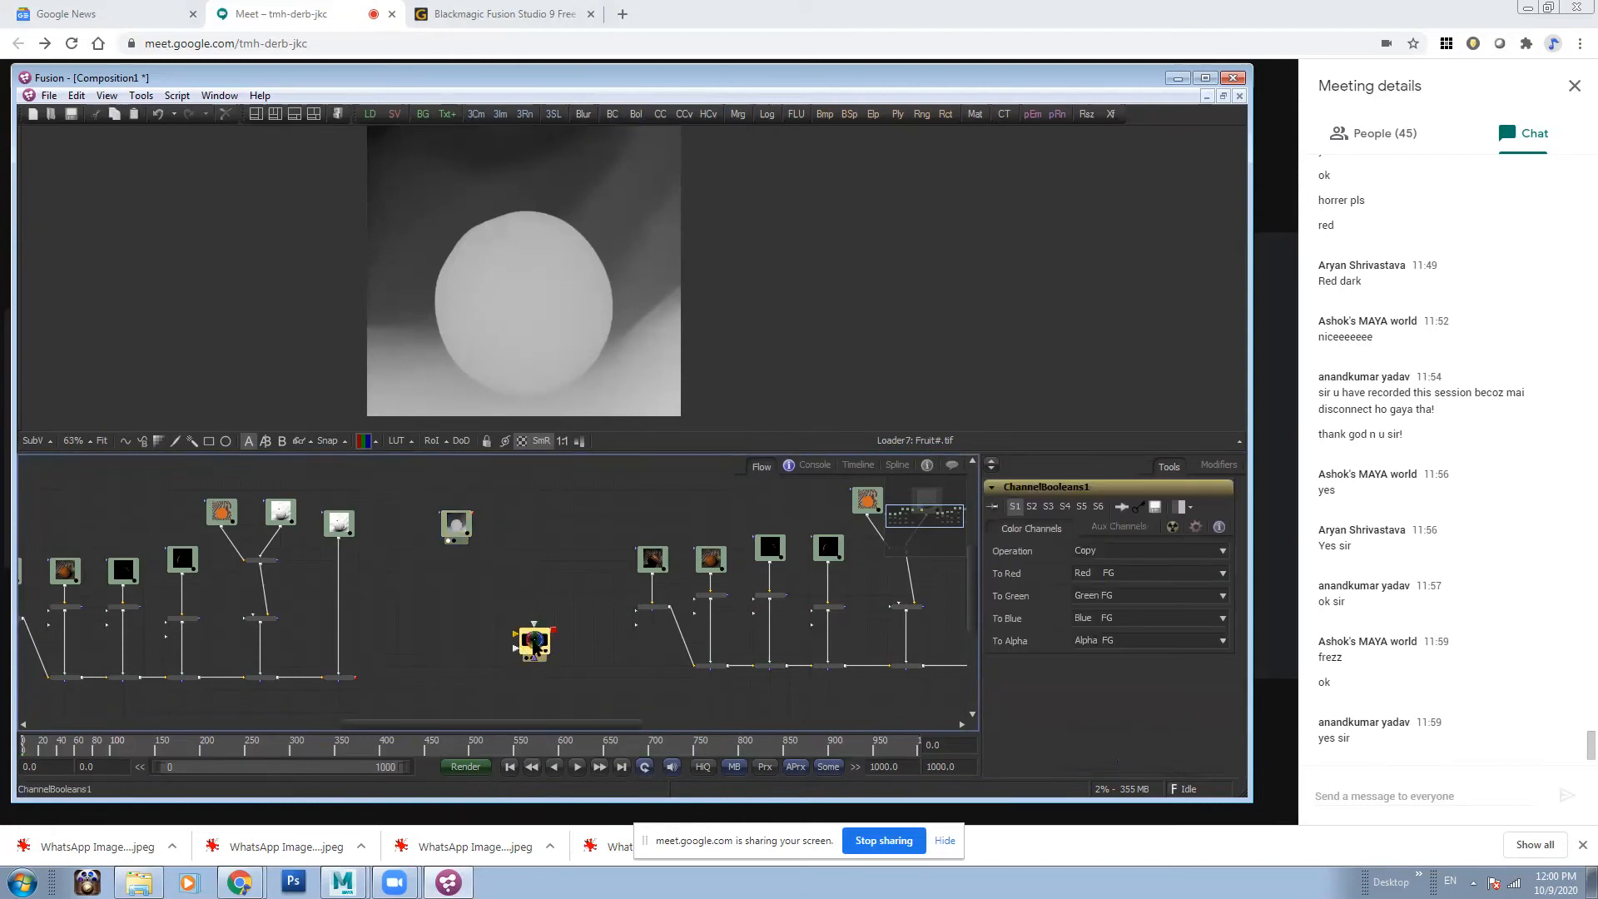
drag(538, 633, 574, 359)
drag(543, 645, 446, 645)
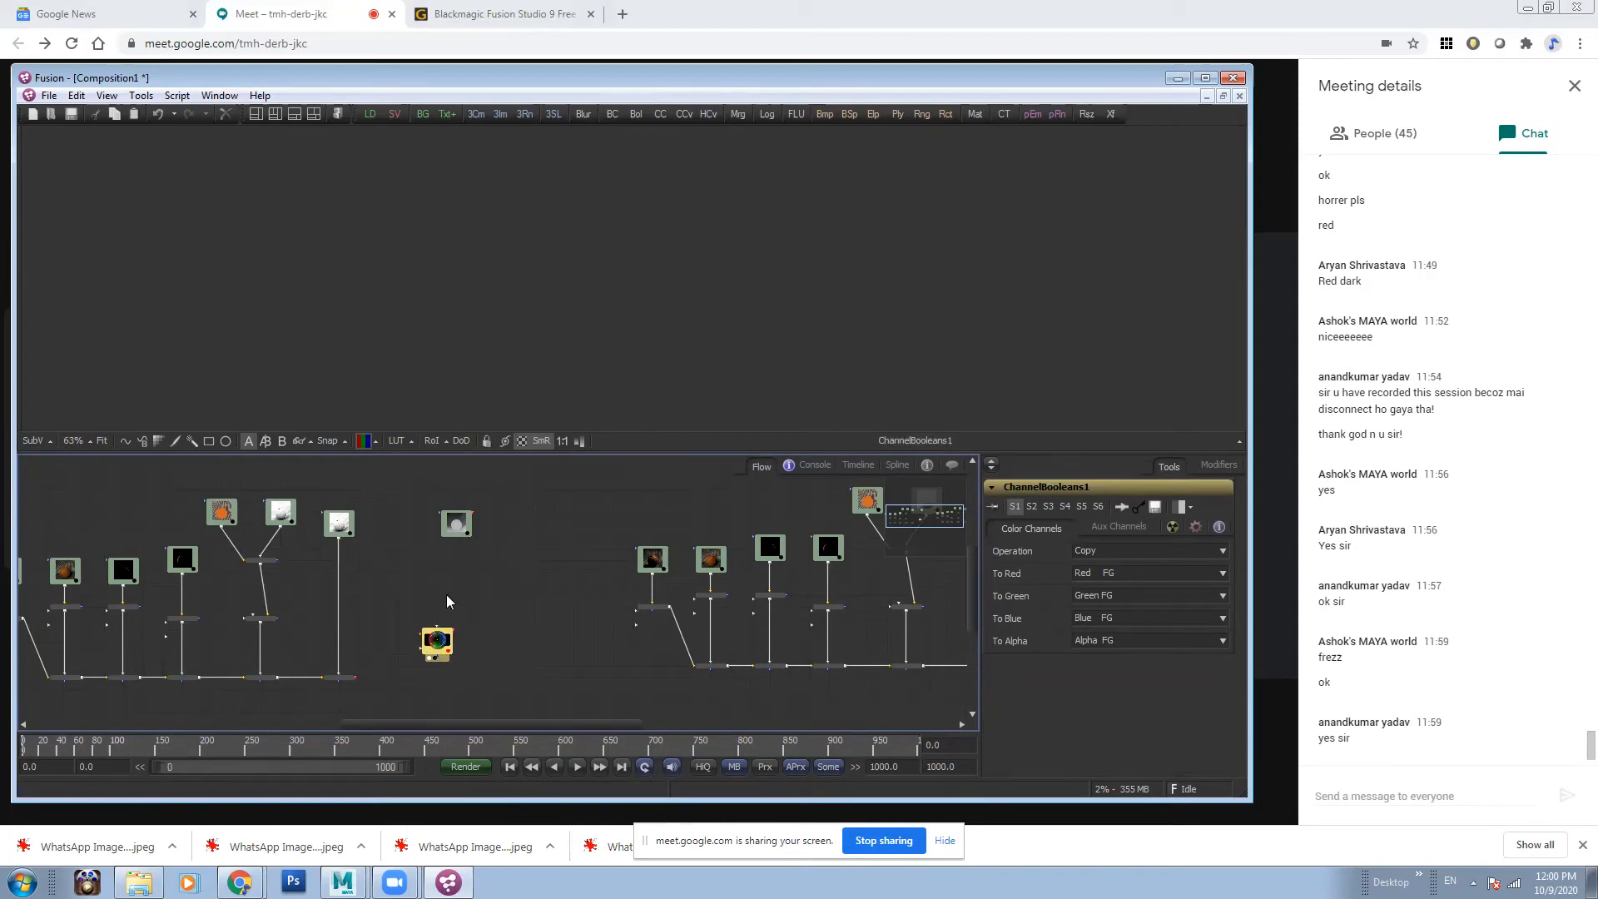
- Connect the original tree's final merge as foreground and the greyscale loader as background of the Channel Booleans node
scroll(446, 594, up, 3)
drag(566, 599, 582, 560)
drag(317, 684, 499, 647)
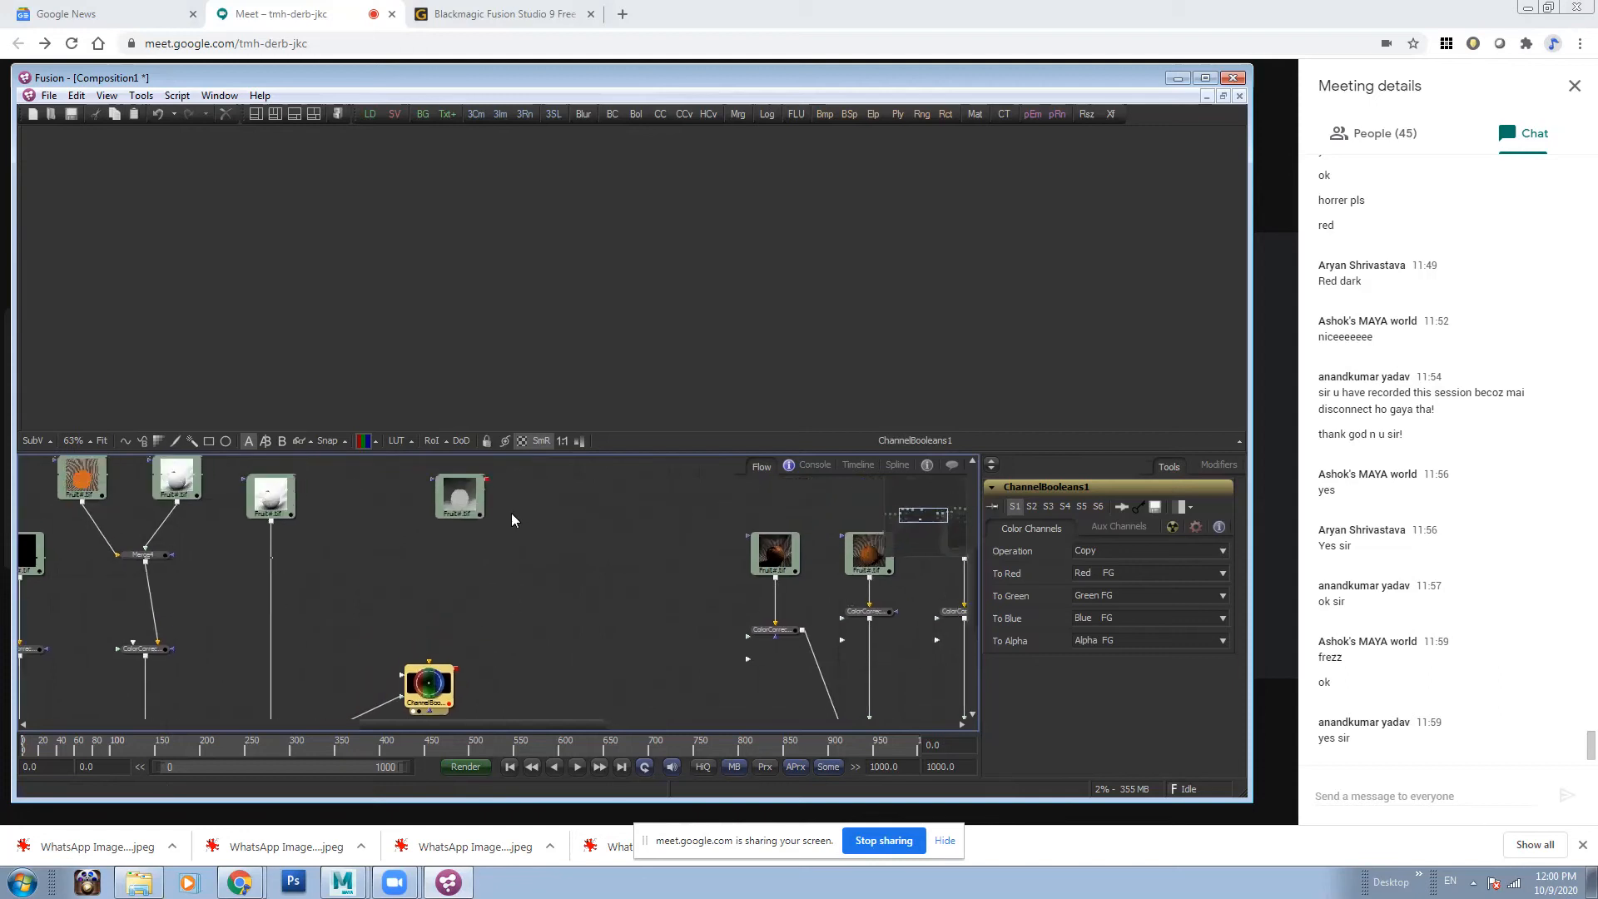
drag(487, 480, 430, 664)
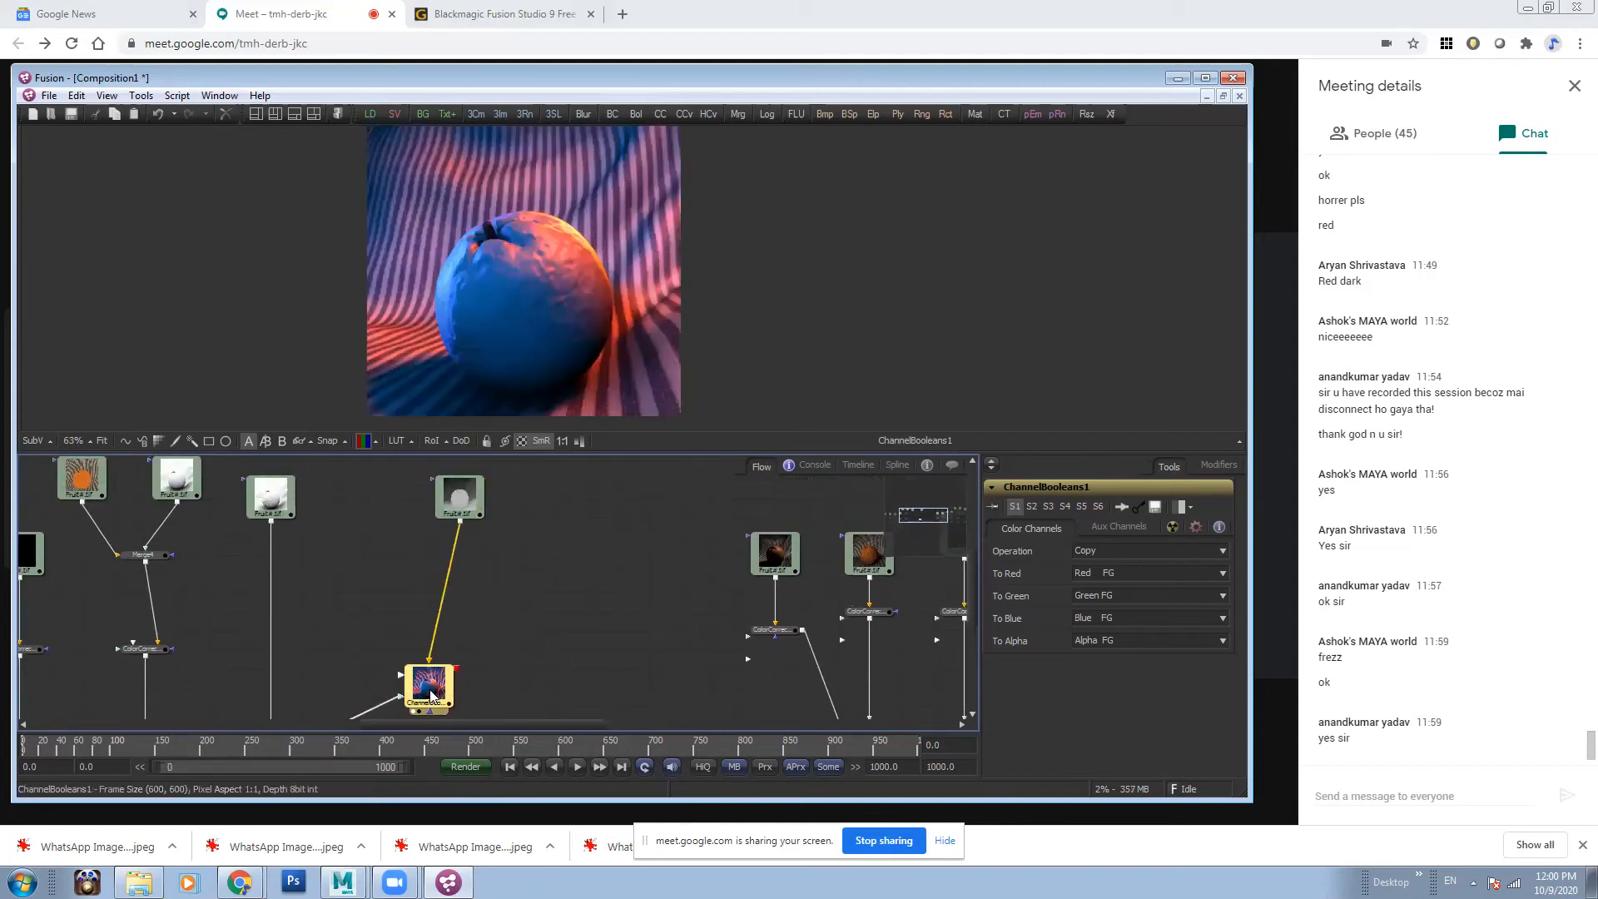
- Compare the greyscale loader with the Channel Booleans output in the viewer
click(463, 500)
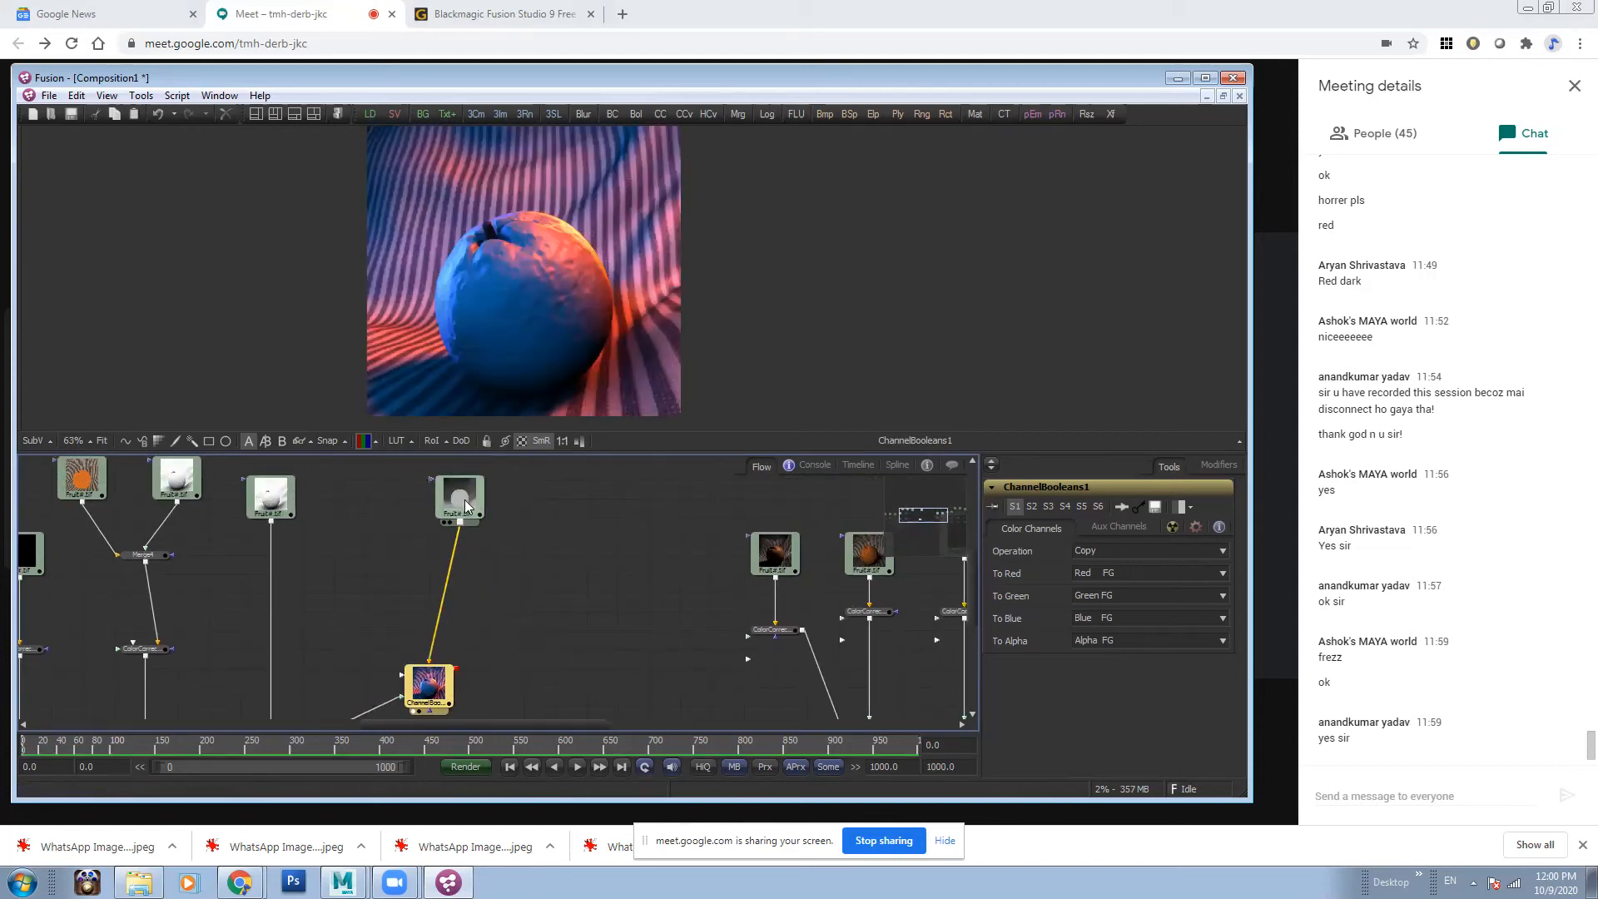
click(433, 695)
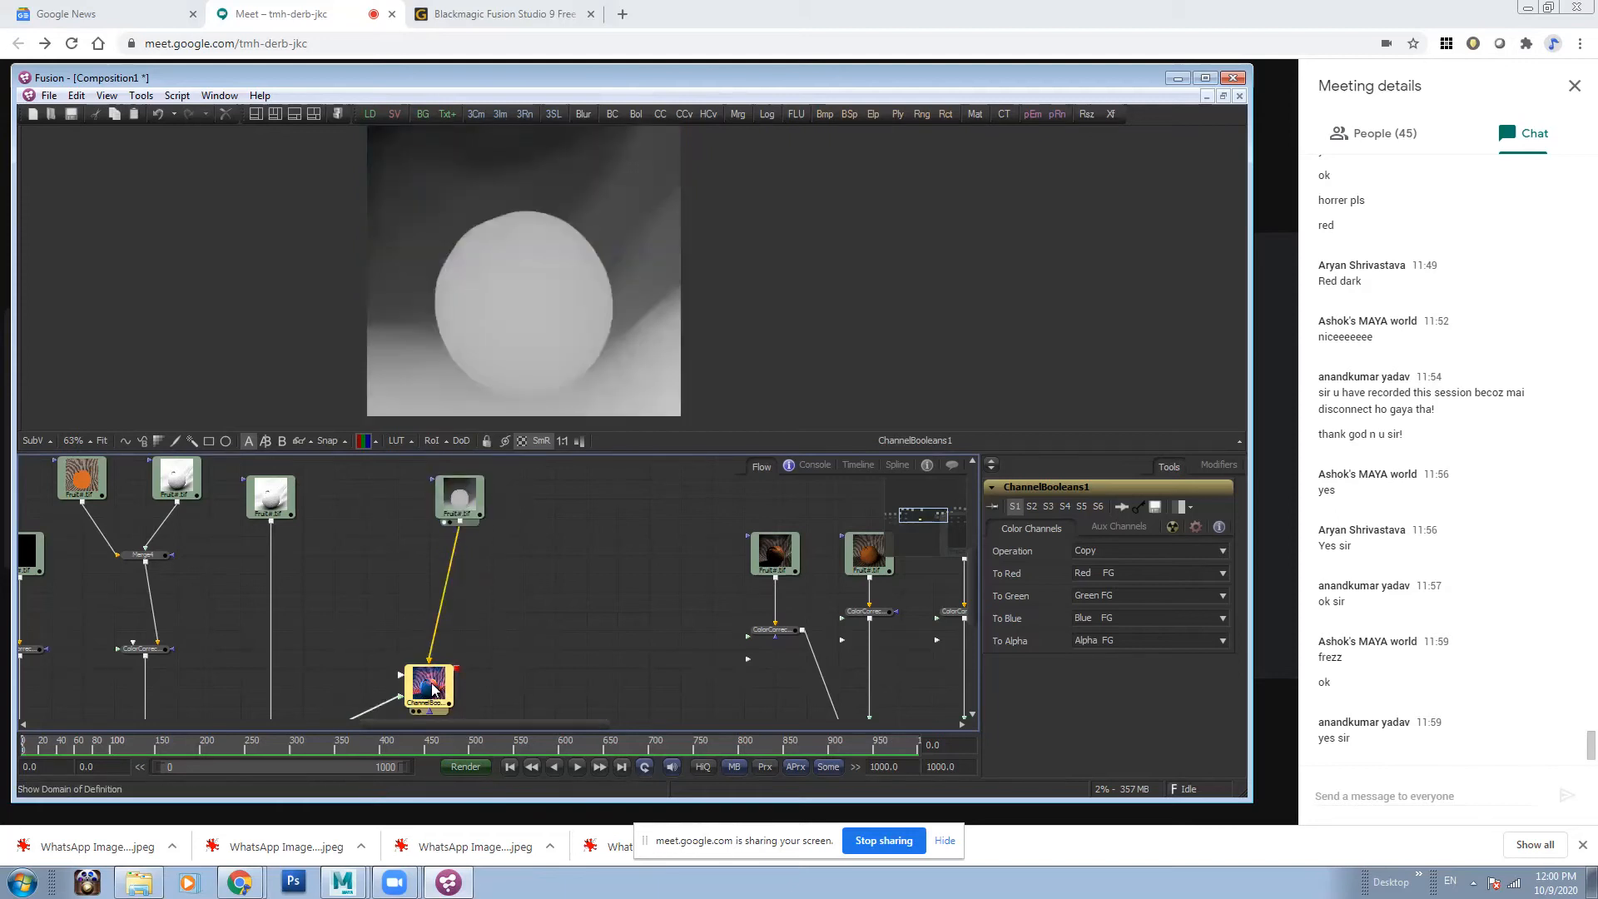
key(1)
- Disconnect the greyscale loader and the final merge from the Channel Booleans node
click(434, 640)
click(374, 700)
click(386, 703)
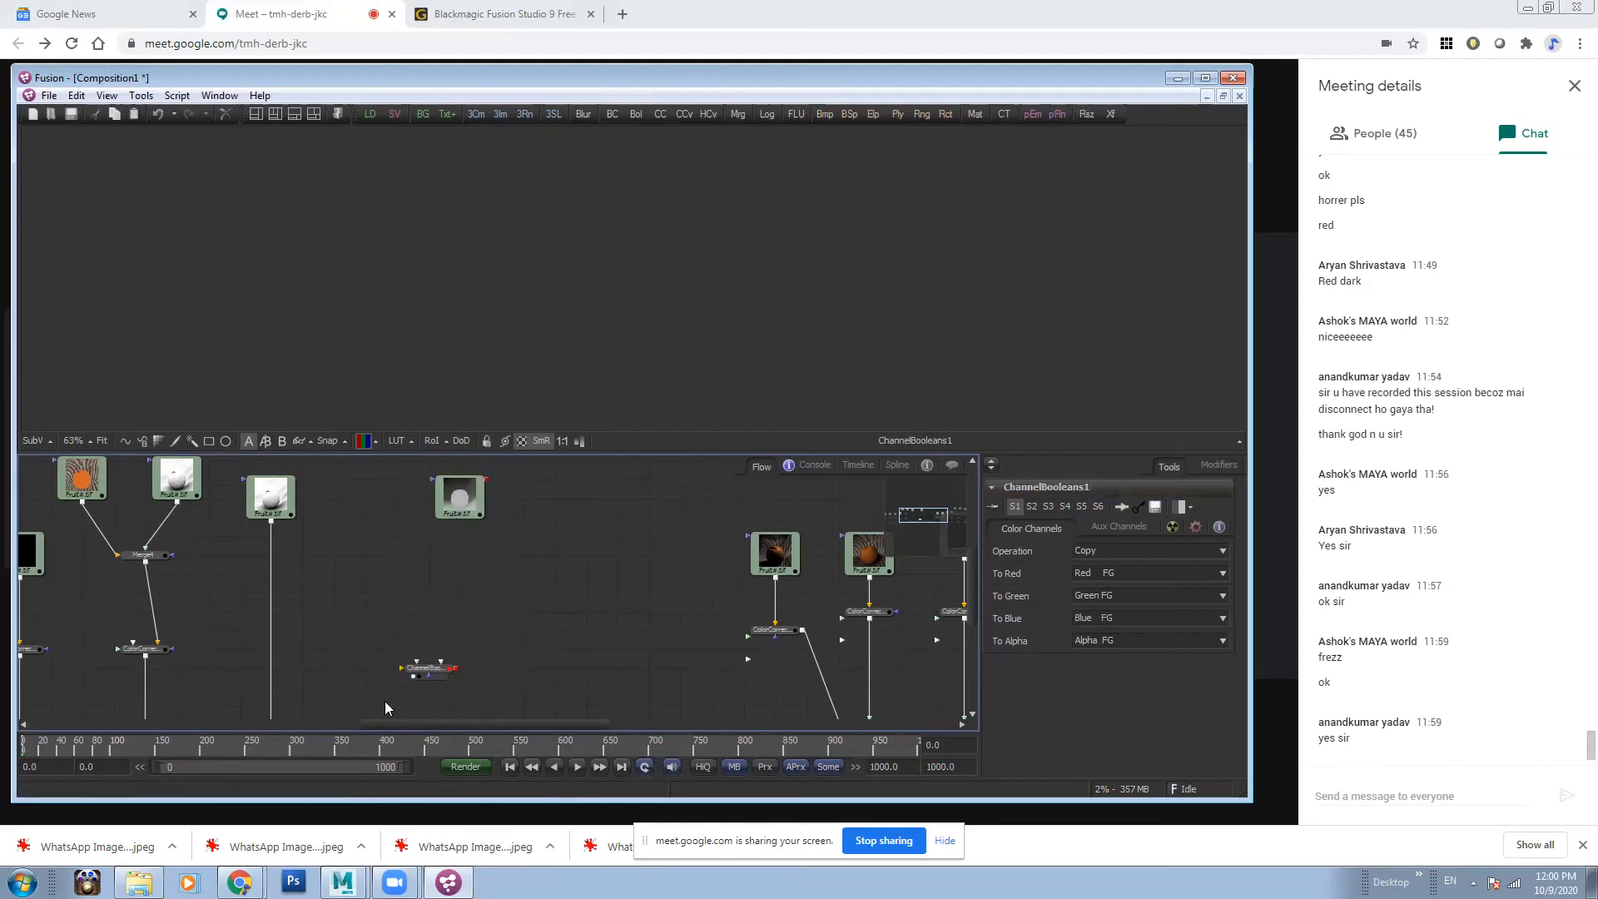
- Reconnect the greyscale loader and the final merge to the Channel Booleans node, with the merge as foreground
drag(487, 480, 403, 670)
drag(436, 673, 452, 609)
drag(321, 679, 437, 601)
drag(314, 680, 431, 600)
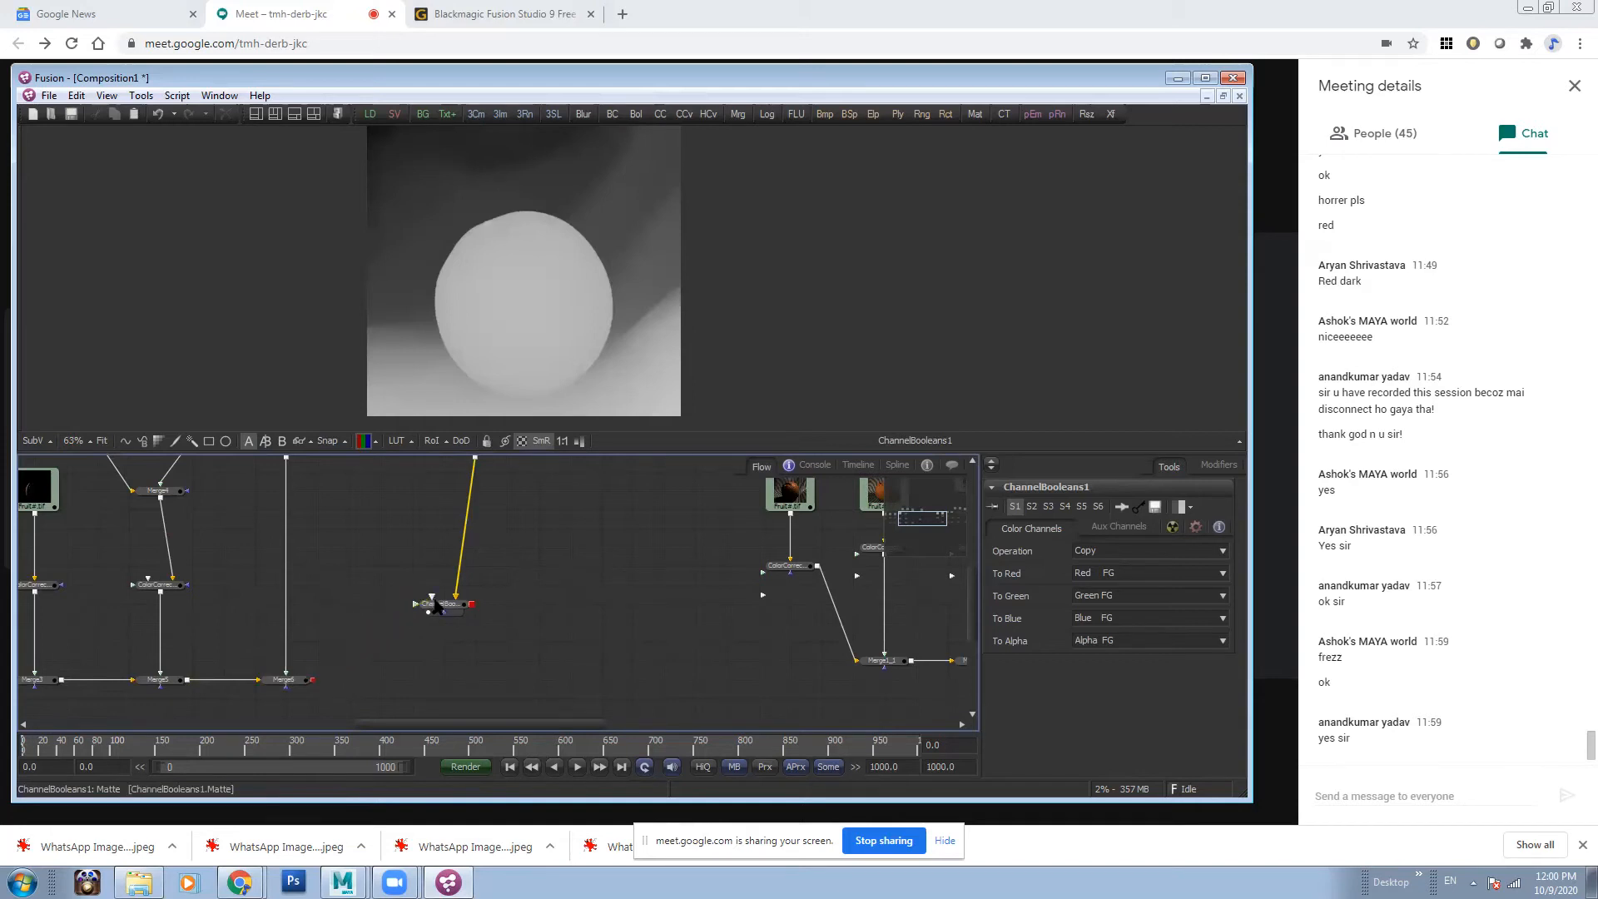
drag(314, 680, 422, 605)
click(443, 610)
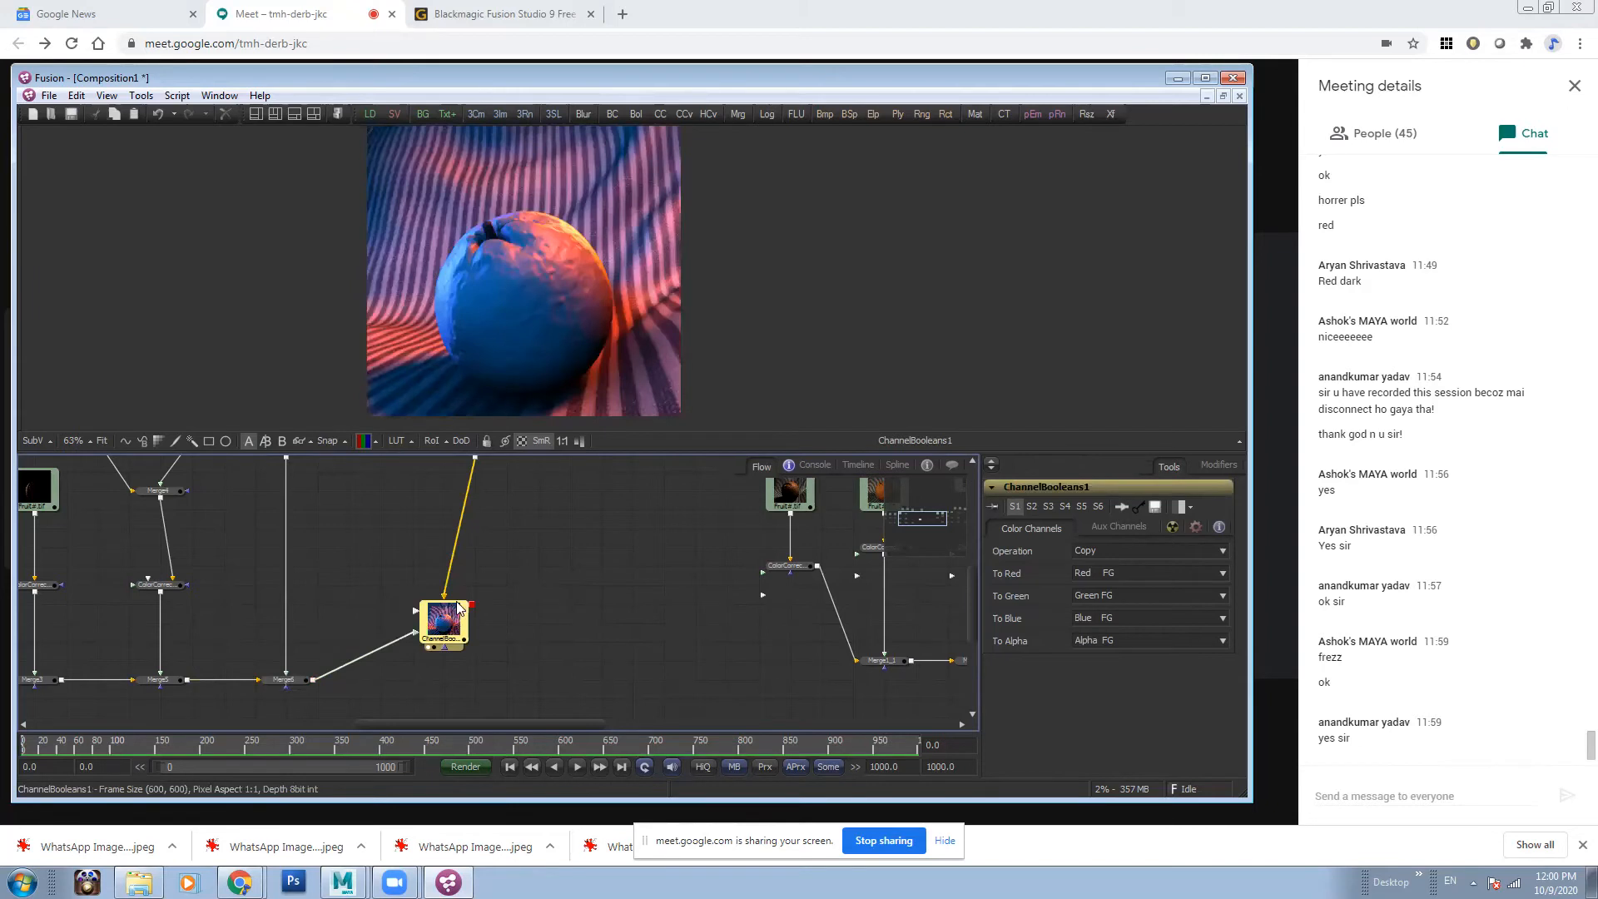
- Remove both input connections from the Channel Booleans node again
click(456, 545)
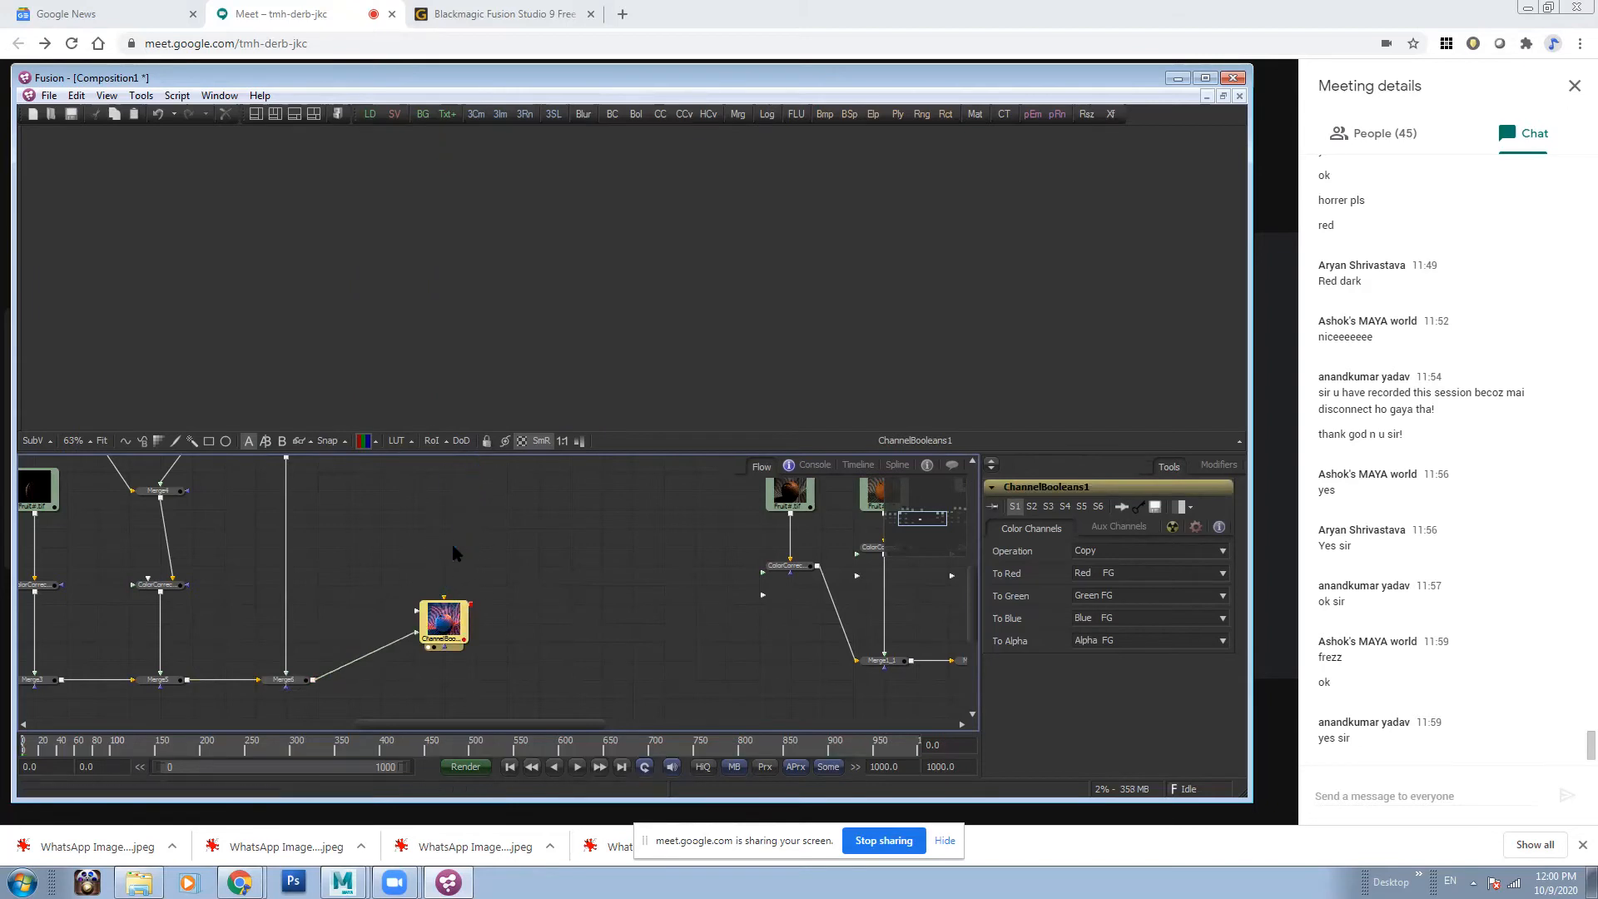
click(451, 541)
drag(461, 539, 454, 571)
drag(408, 668, 431, 654)
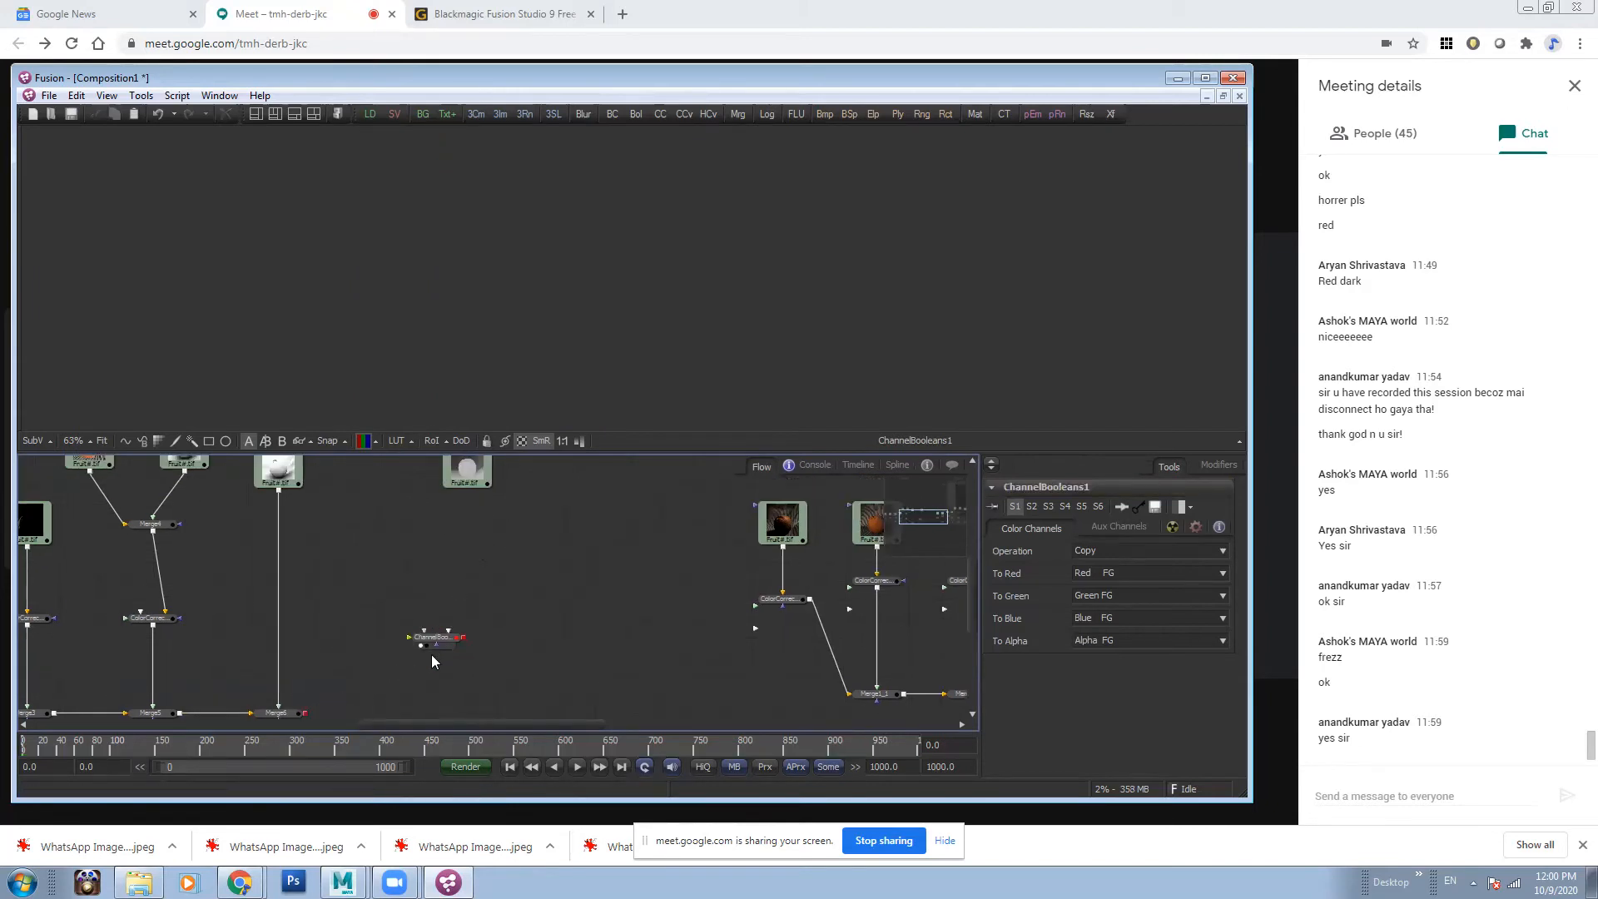
- Move the greyscale loader below the final merge, then connect the loader as foreground and the merge as background of Channel Booleans
drag(463, 489, 453, 581)
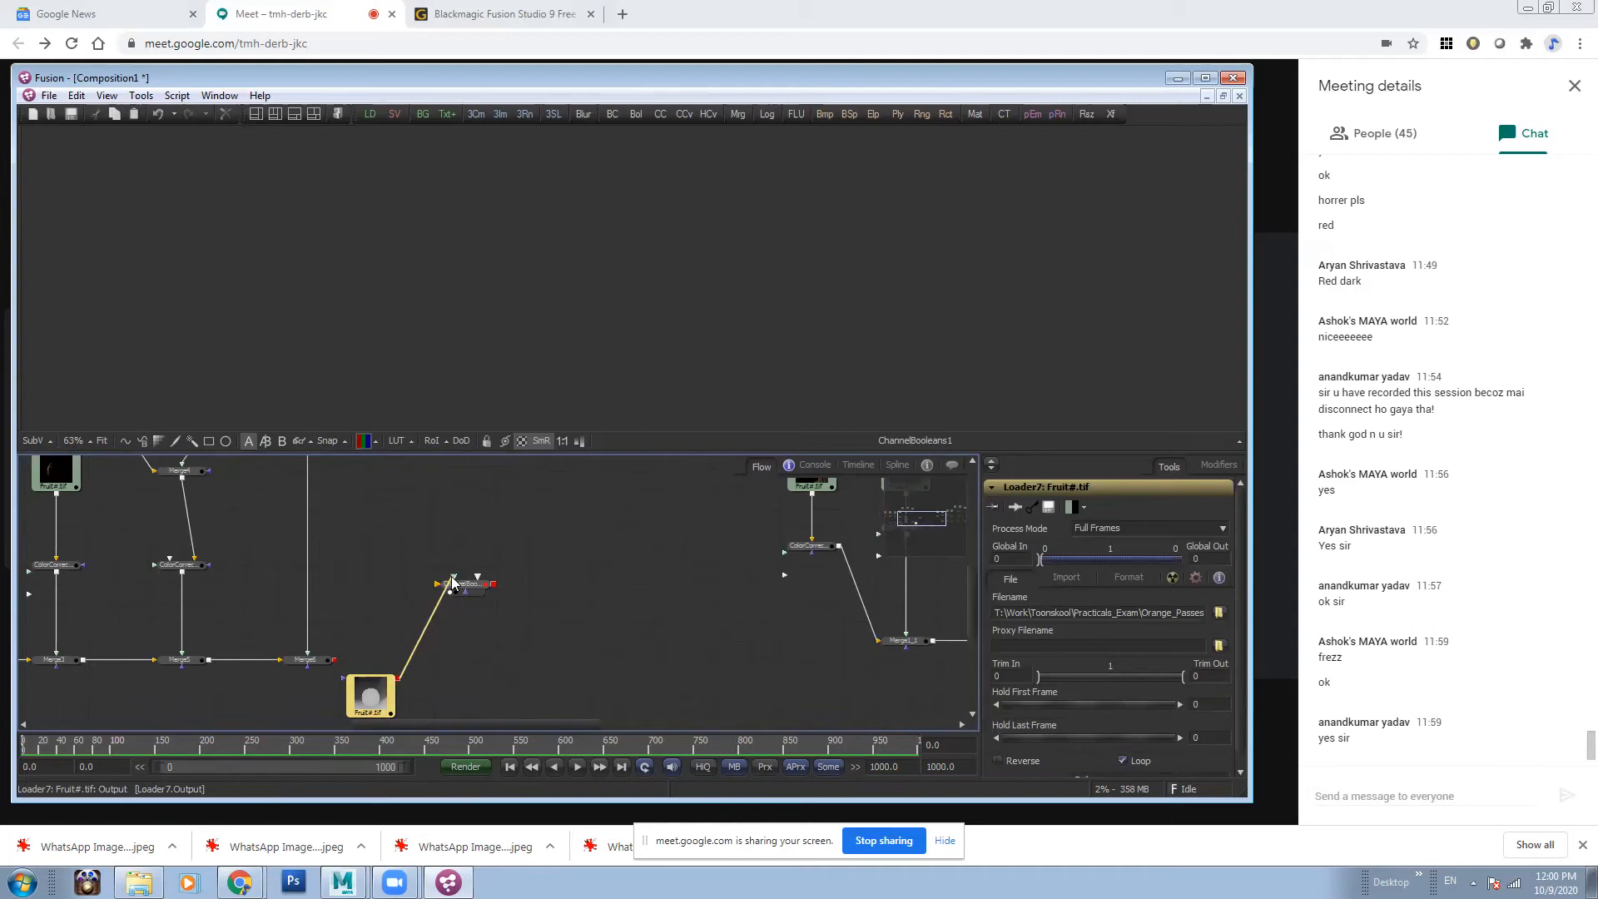
drag(336, 660, 453, 580)
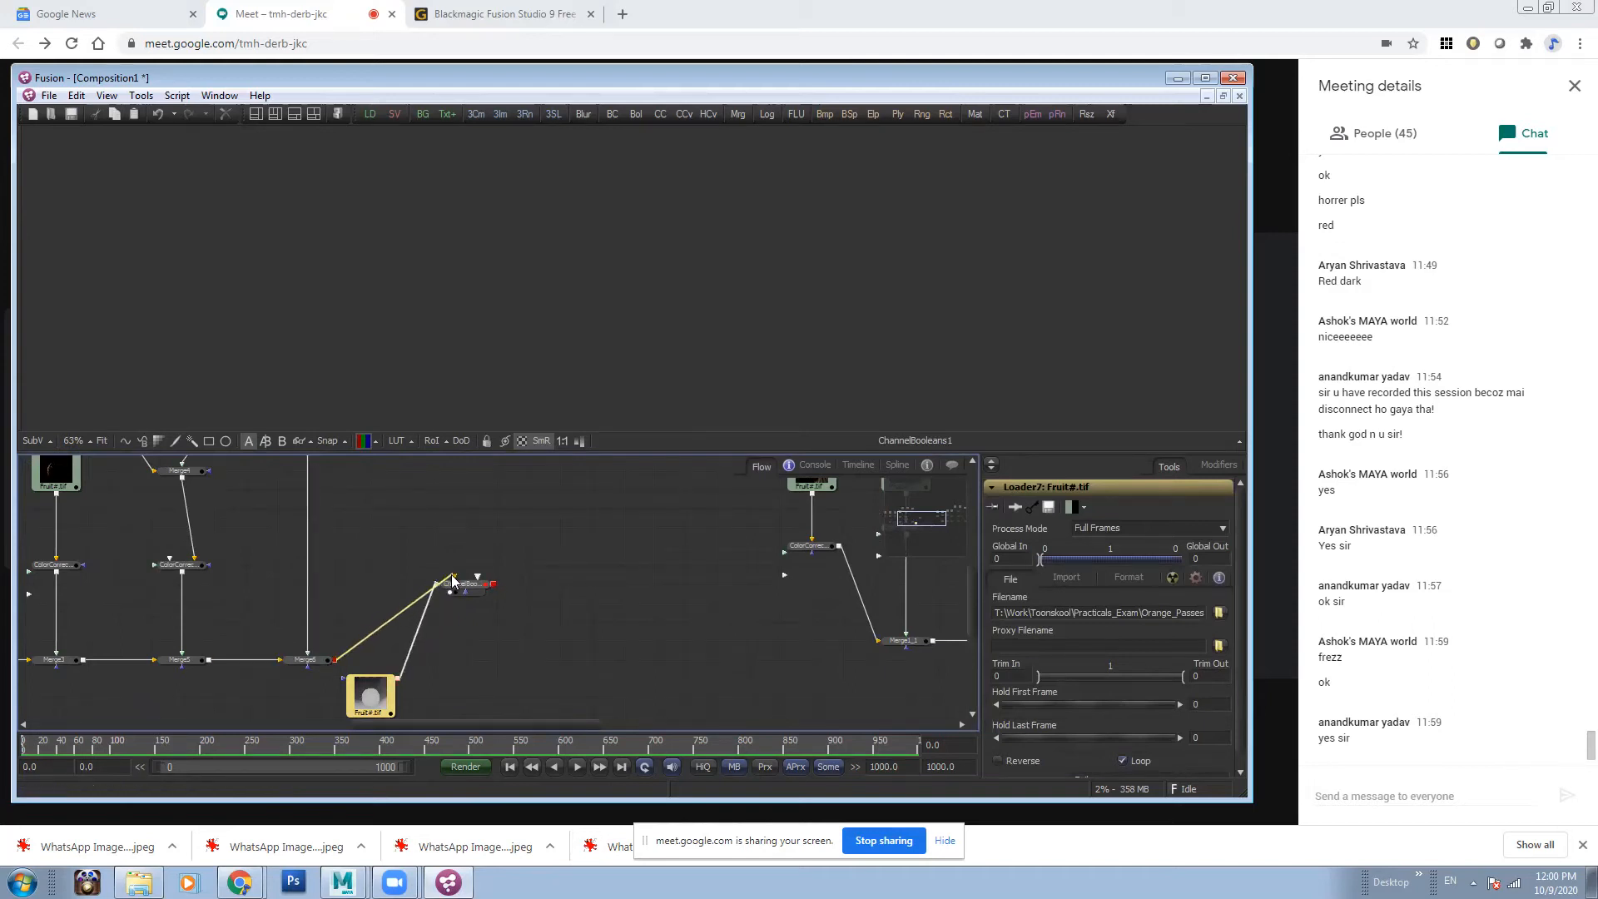
click(473, 584)
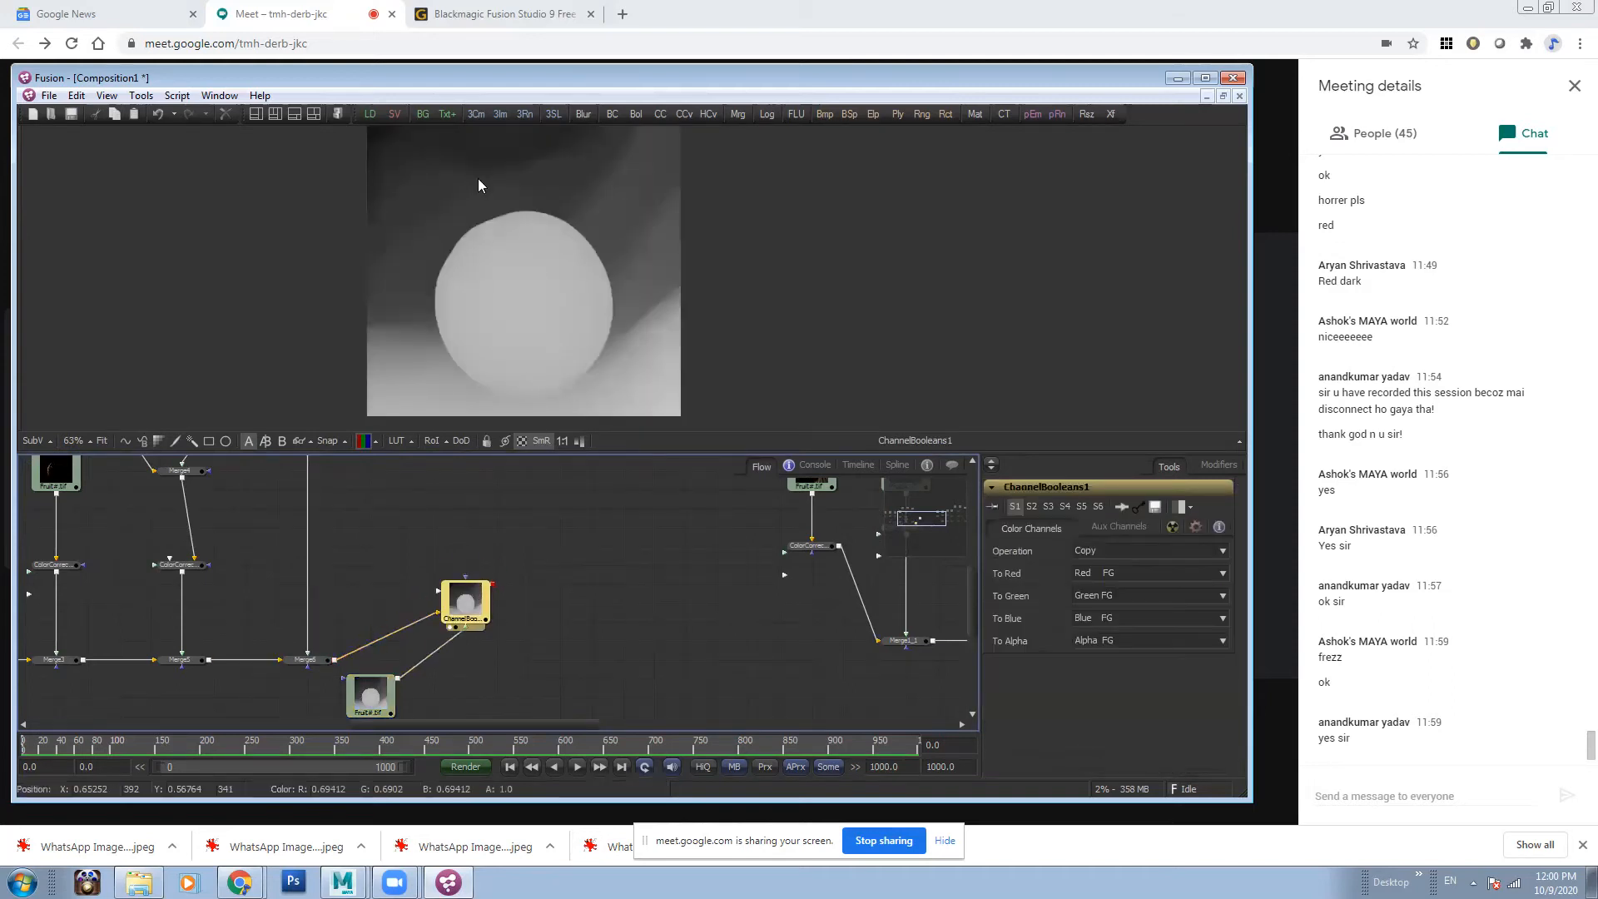
- Enable the extra channels of the Channel Booleans node and set To Z Buffer to Lightness FG
scroll(547, 285, down, 2)
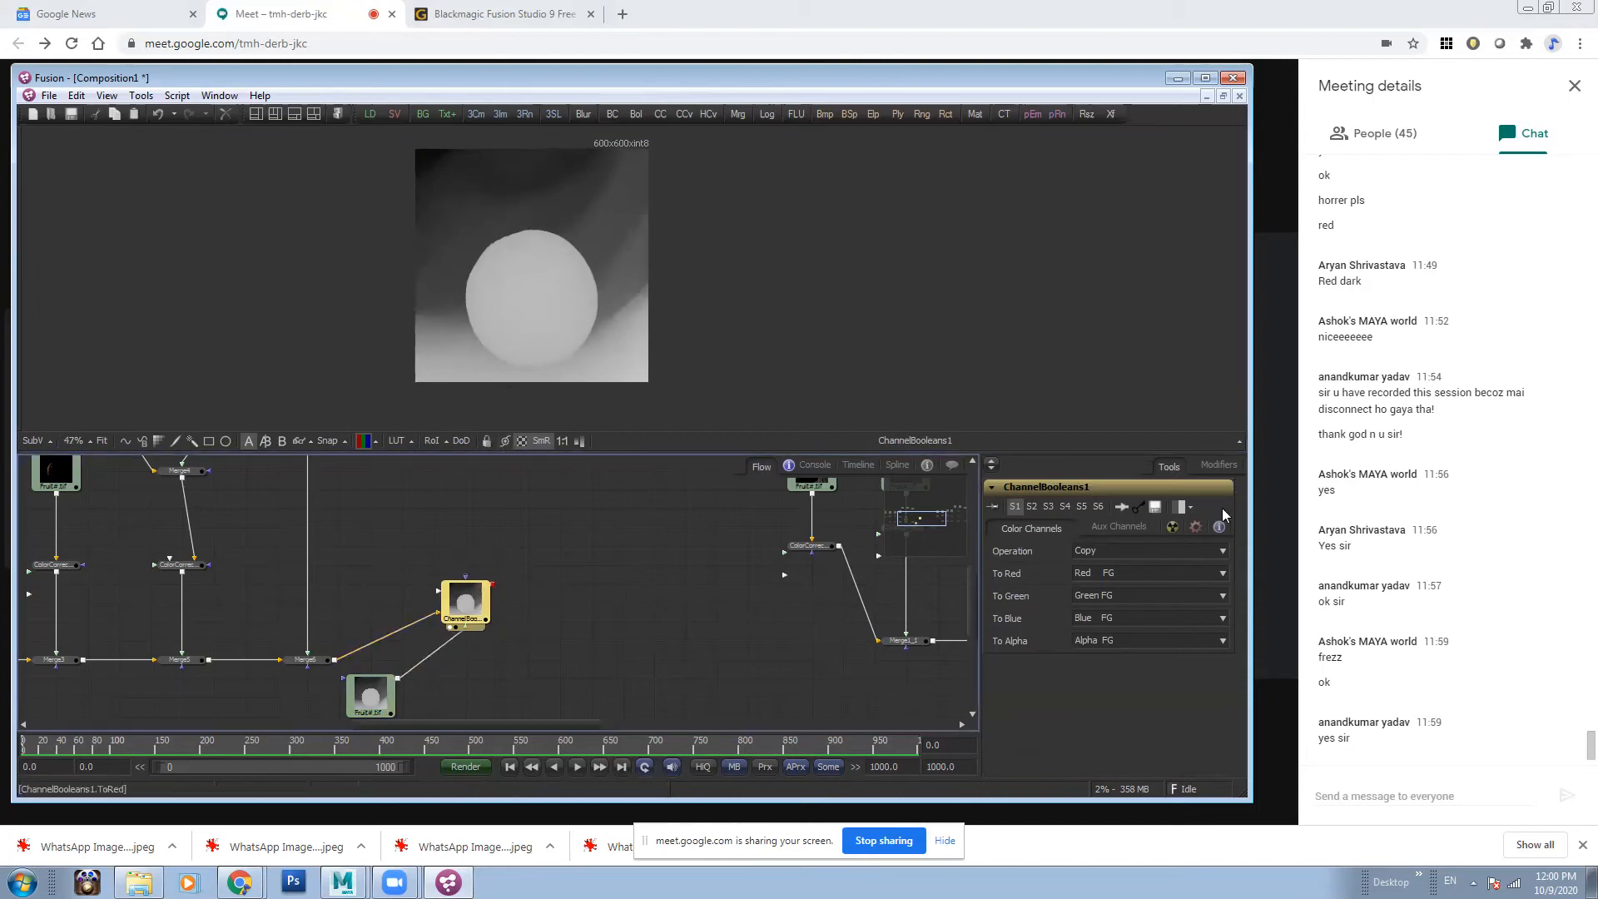
click(1137, 526)
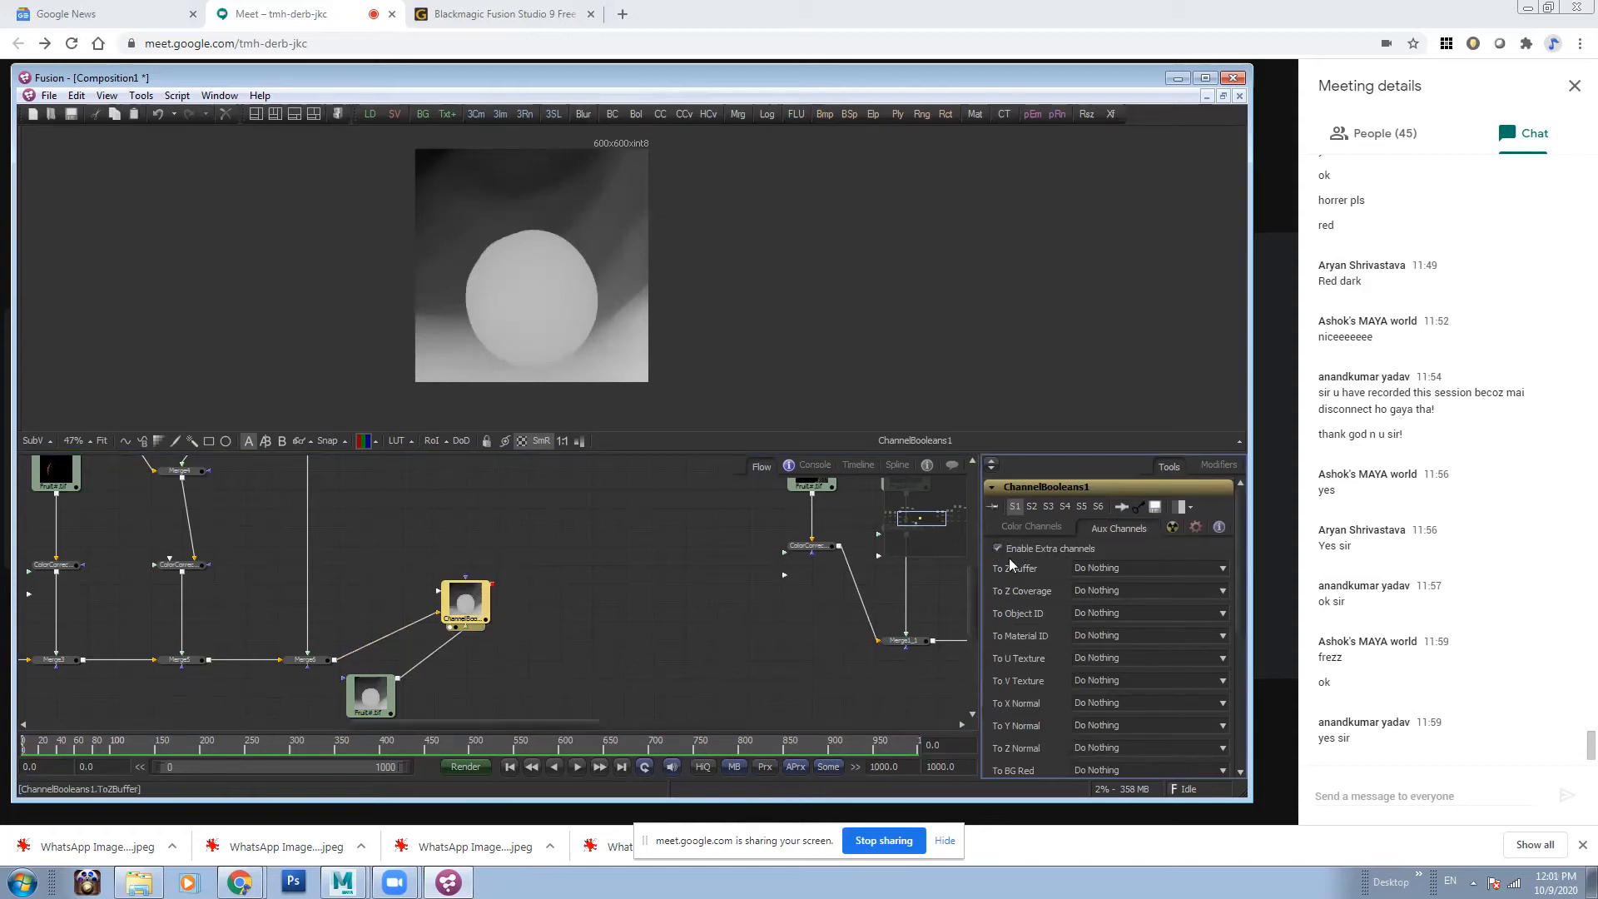
click(1109, 571)
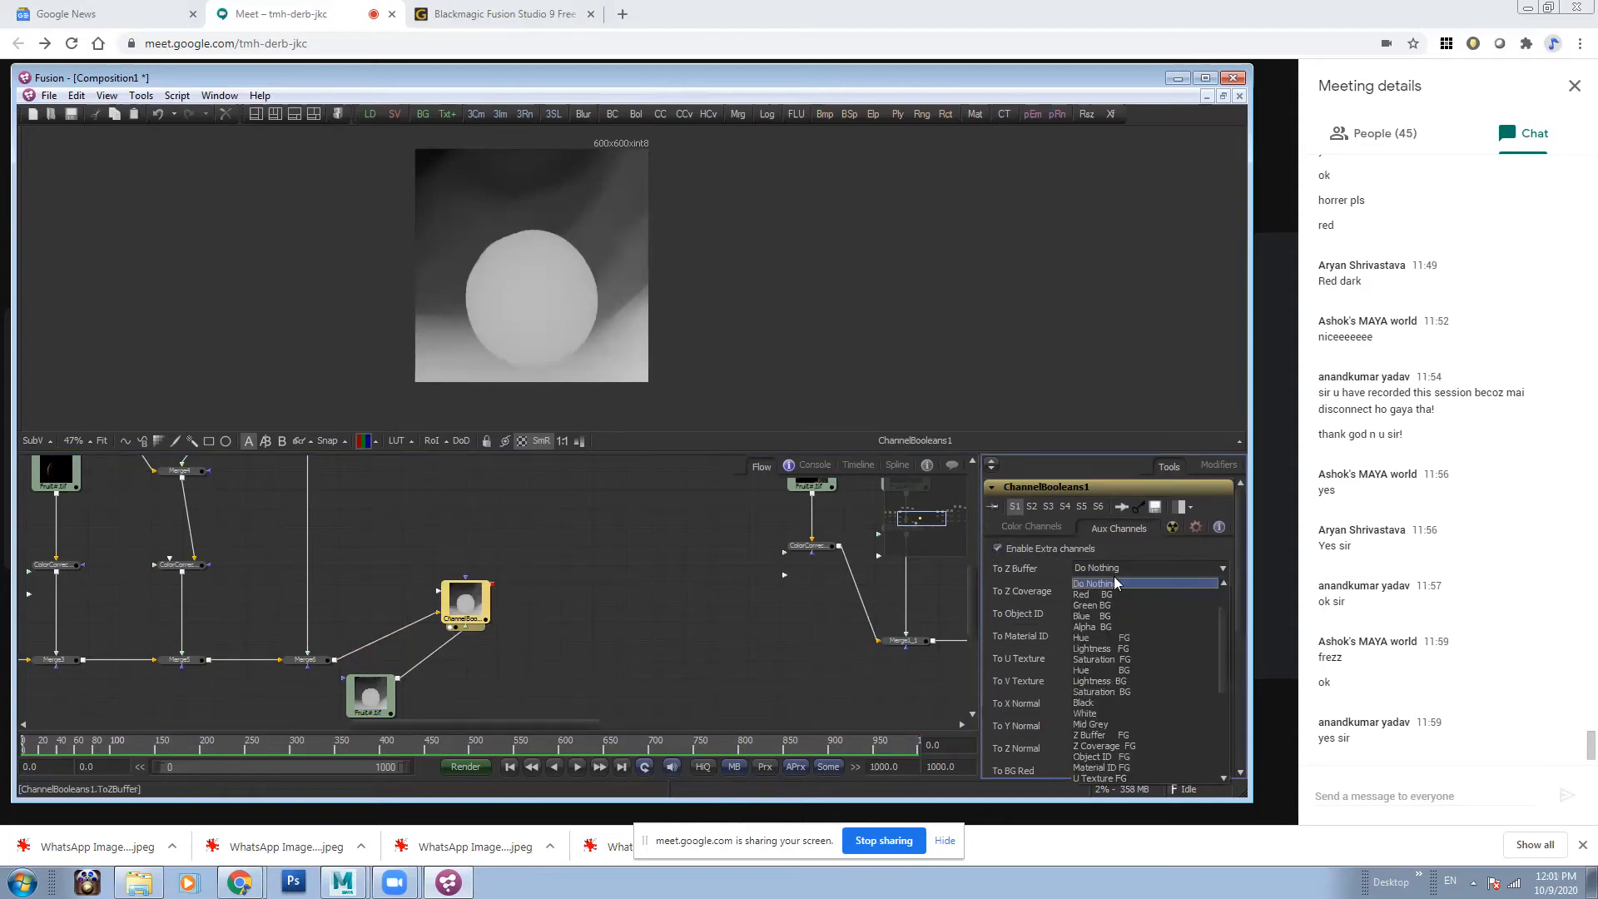
click(1120, 651)
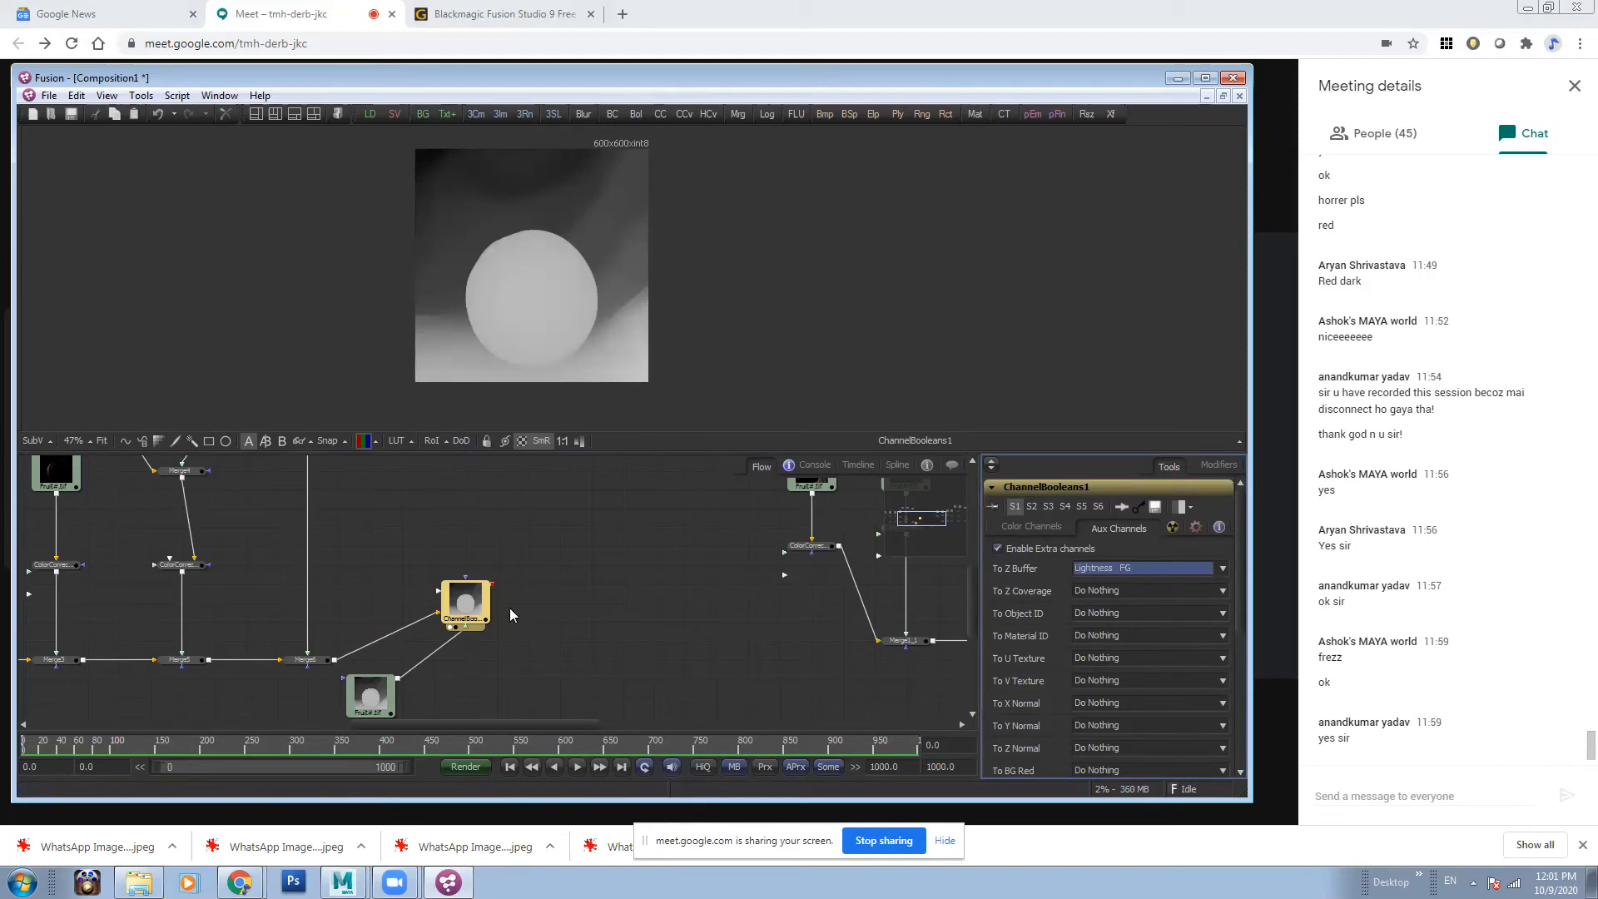
click(1033, 528)
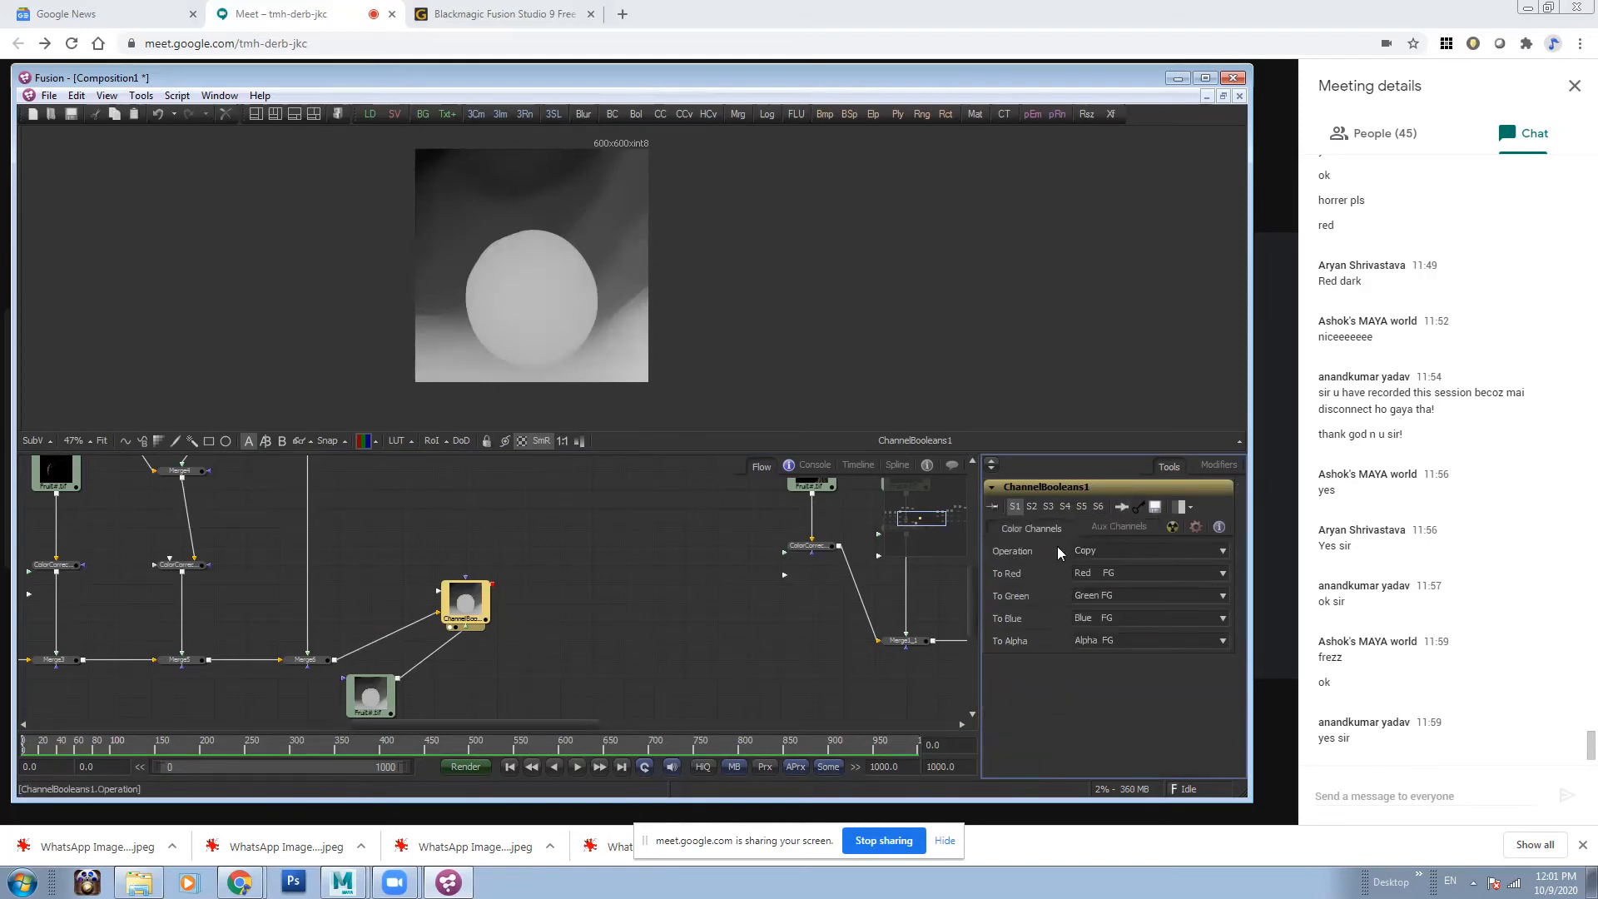
- Check the viewer's channel list for Depth, and move the Channel Booleans node slightly lower in the flow
click(376, 443)
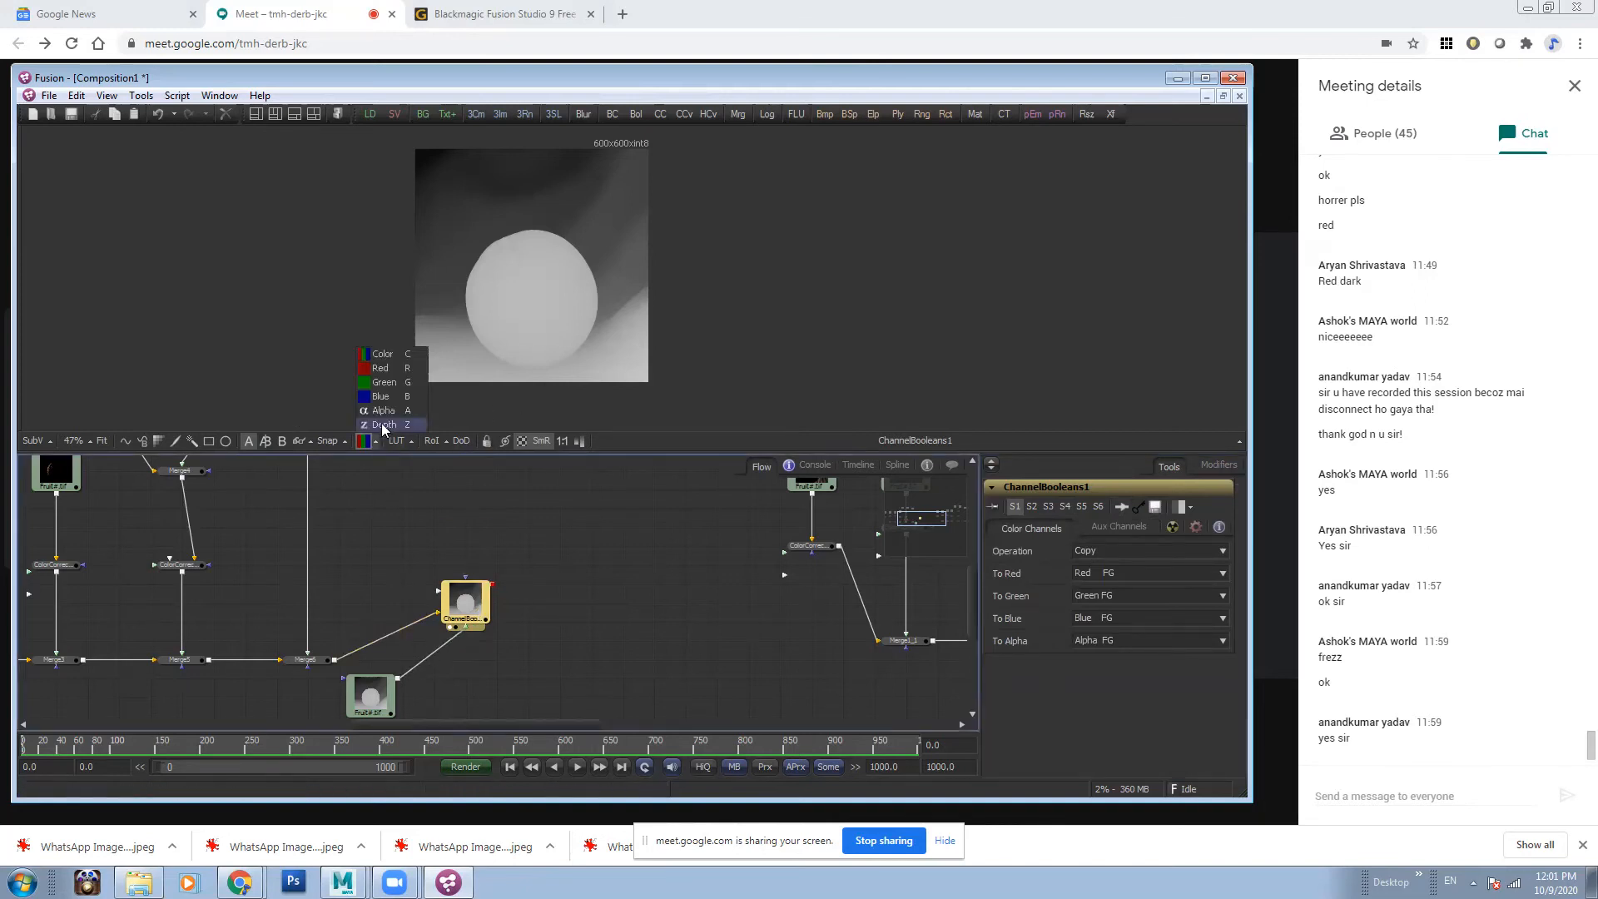
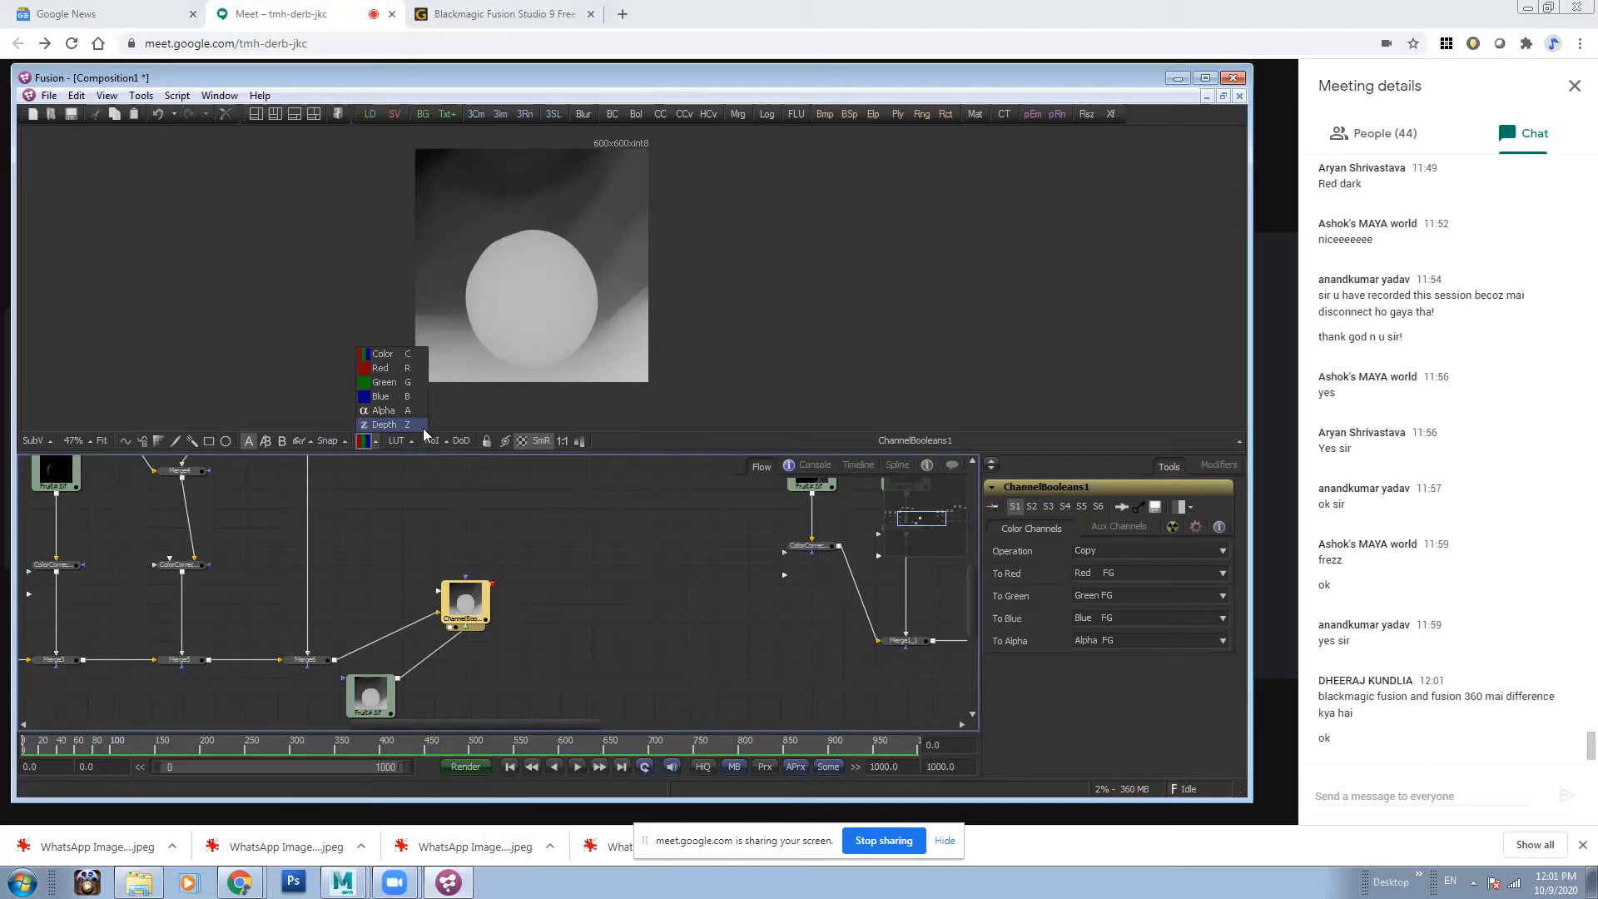
click(467, 509)
drag(468, 592, 534, 353)
drag(497, 526, 465, 639)
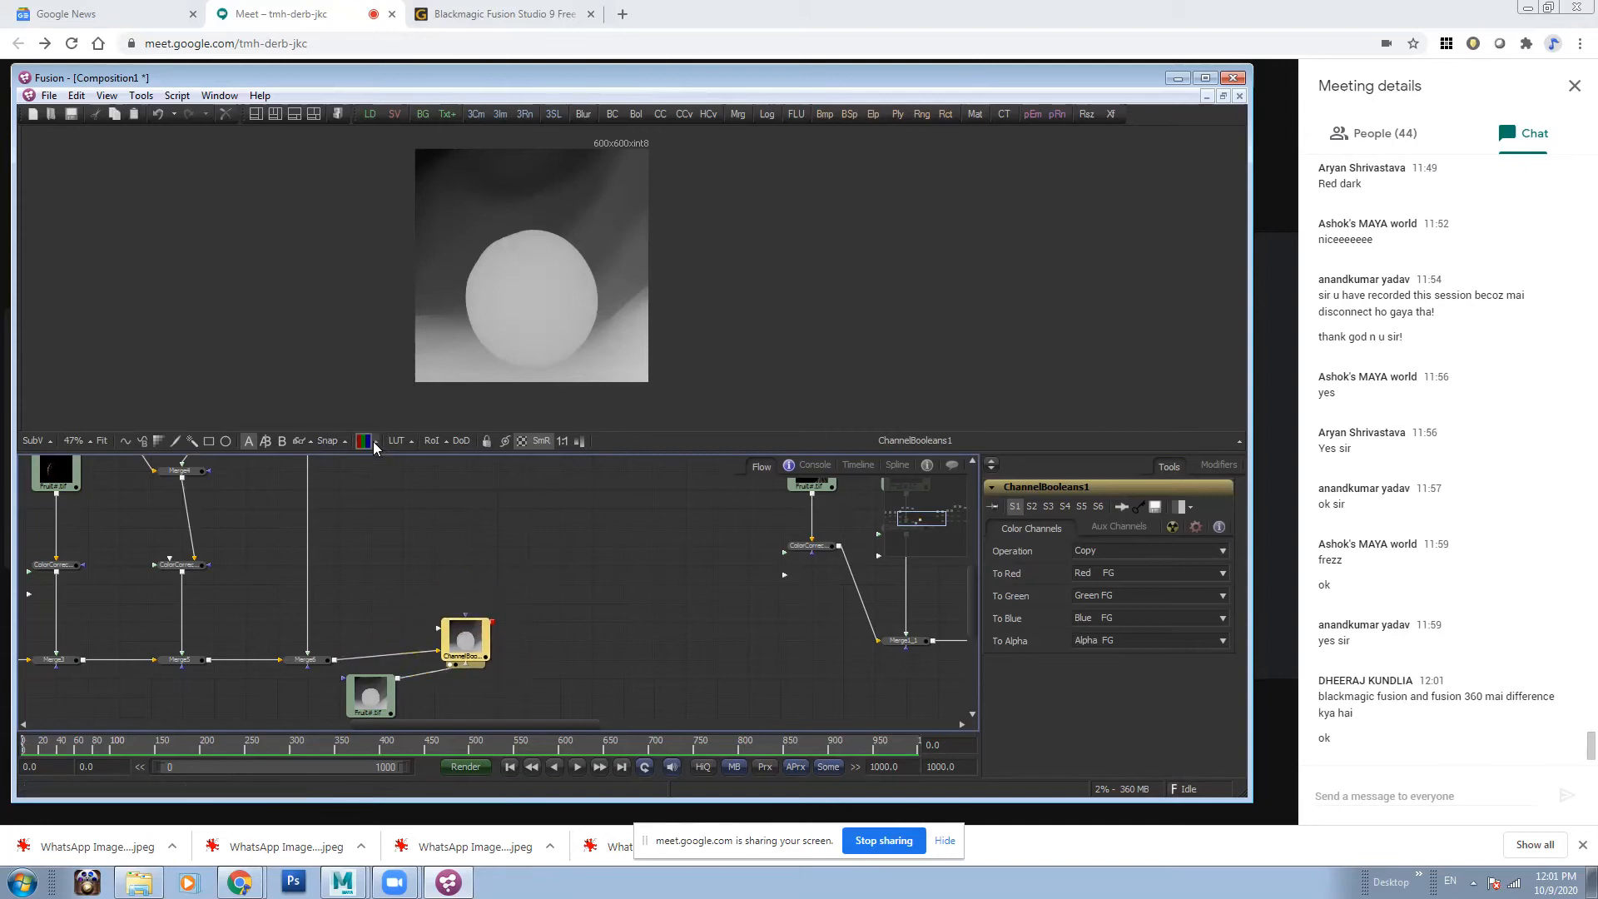
scroll(531, 233, up, 1)
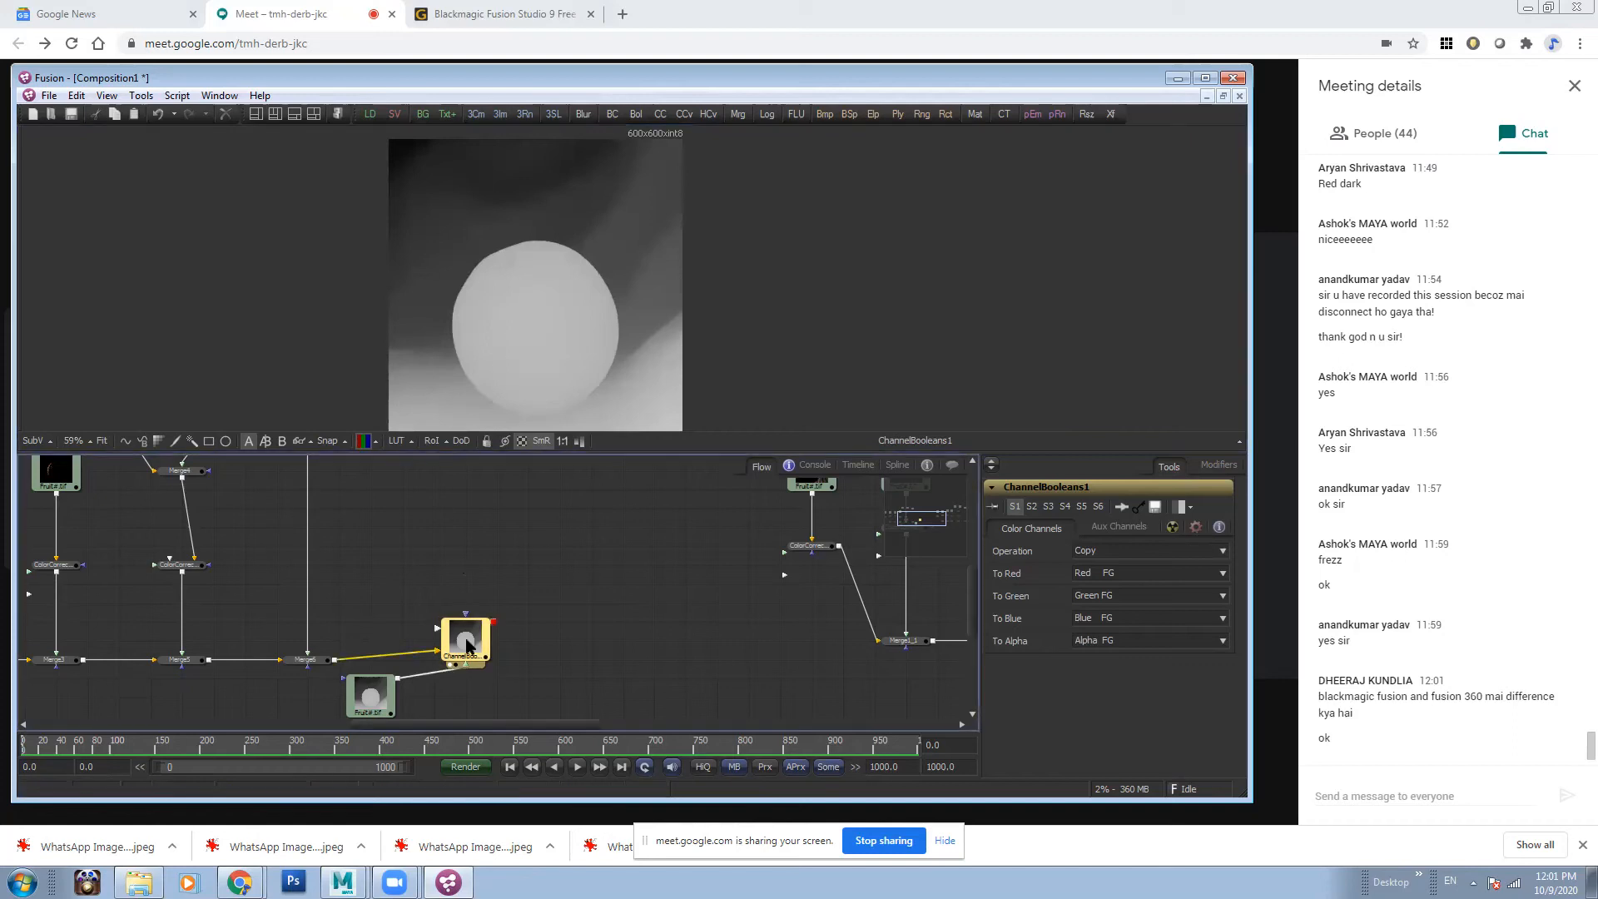
- Set the Channel Booleans node's To Red, To Green and To Blue channels to Do Nothing
click(1118, 573)
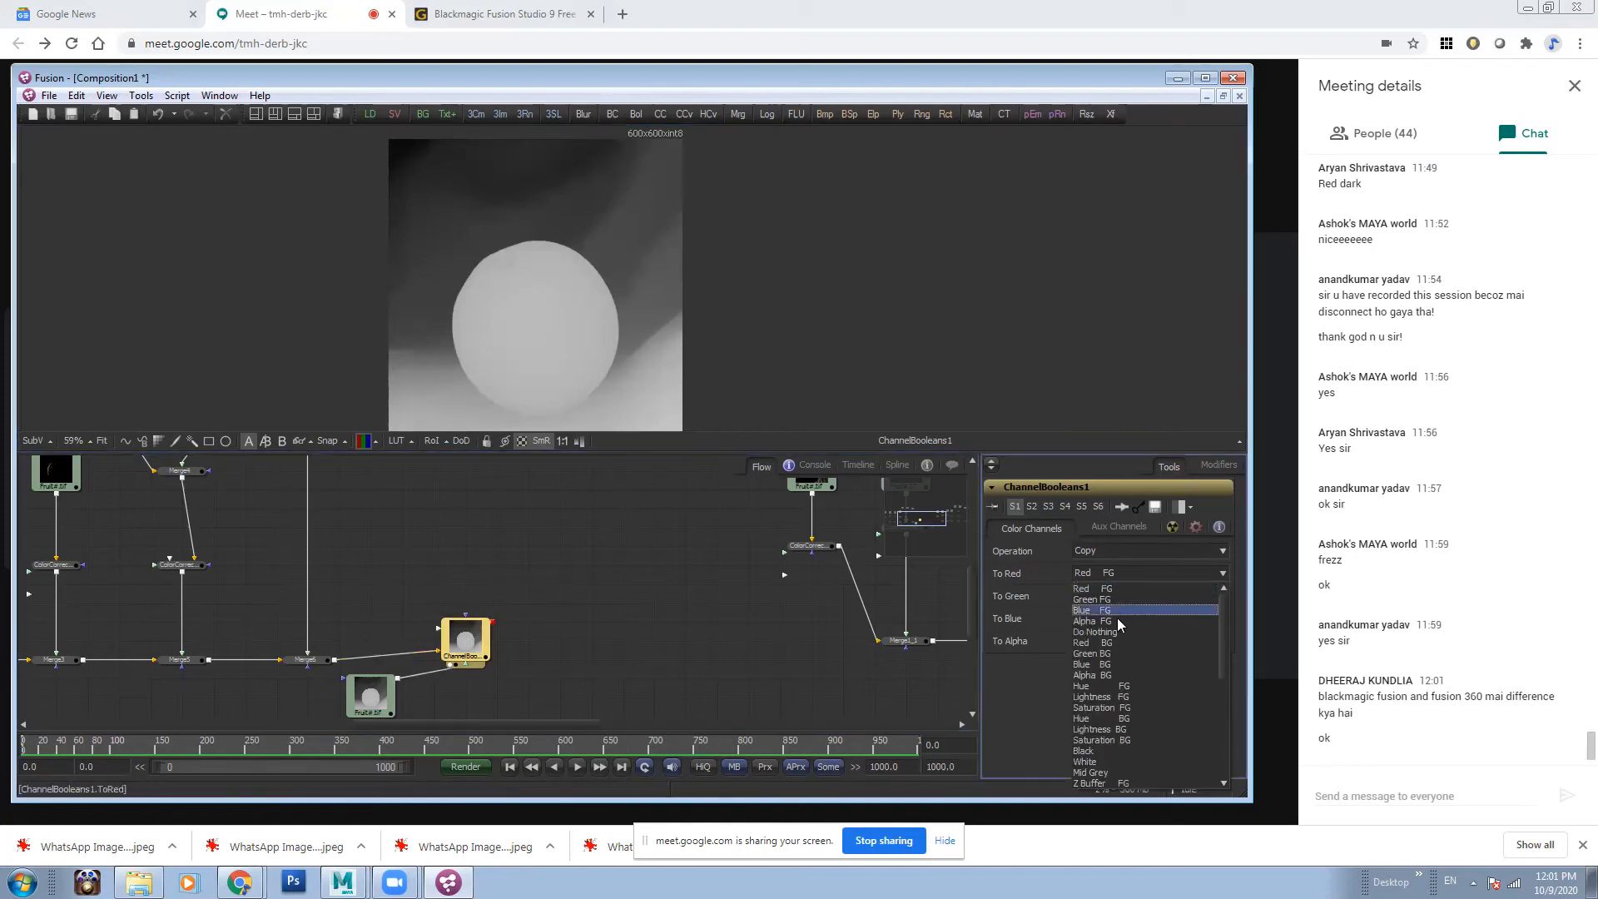
click(1114, 631)
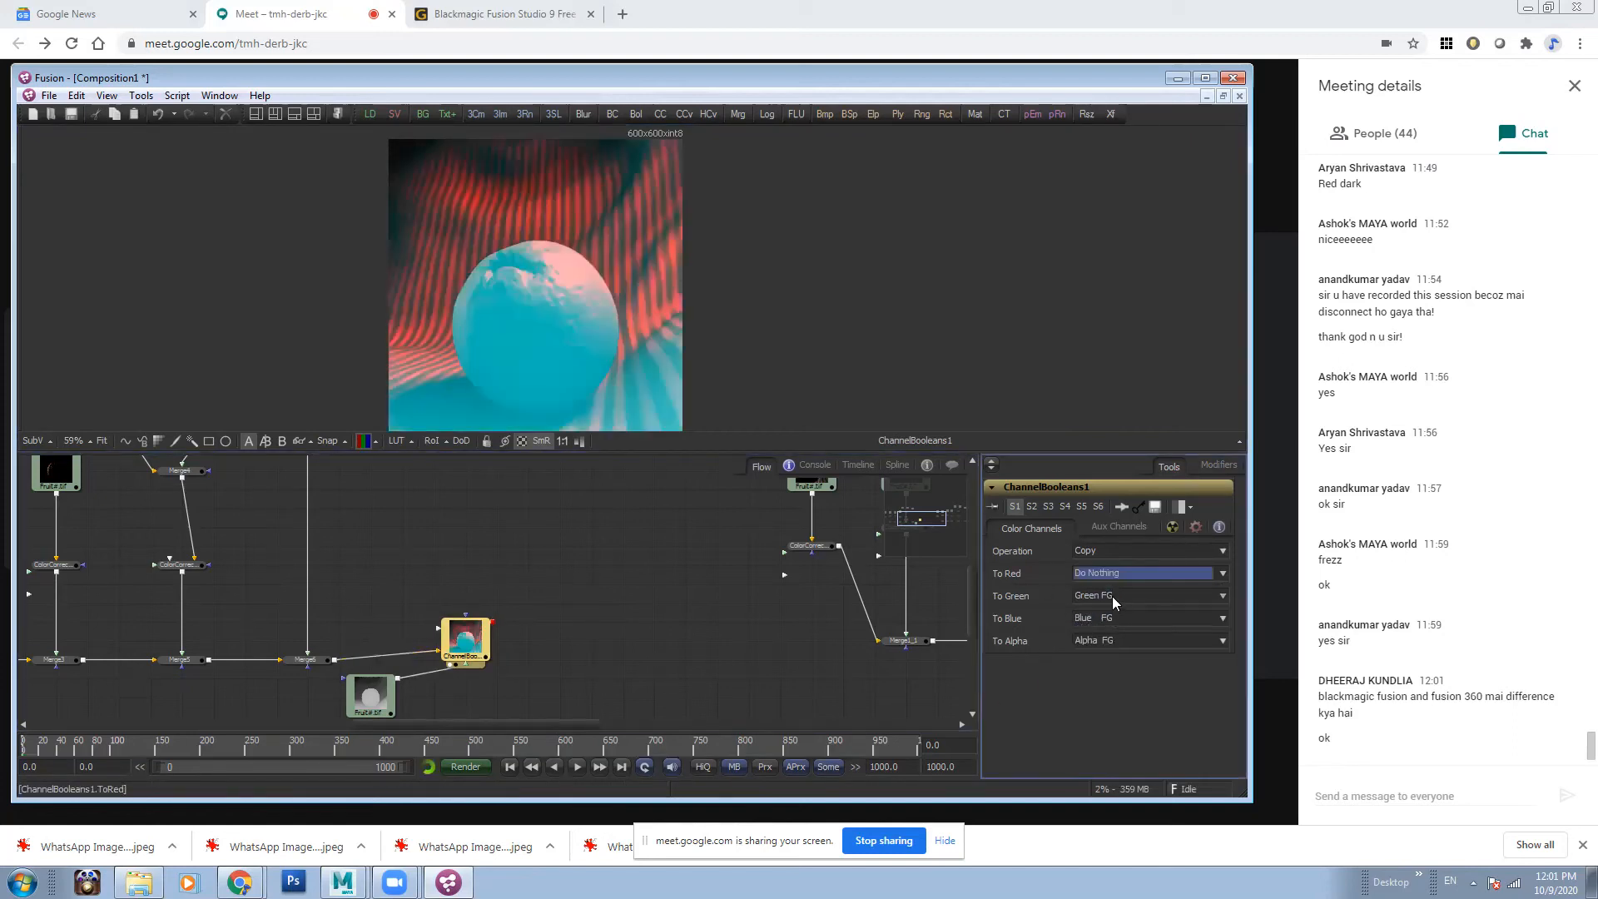
click(1112, 596)
click(1106, 643)
click(1111, 617)
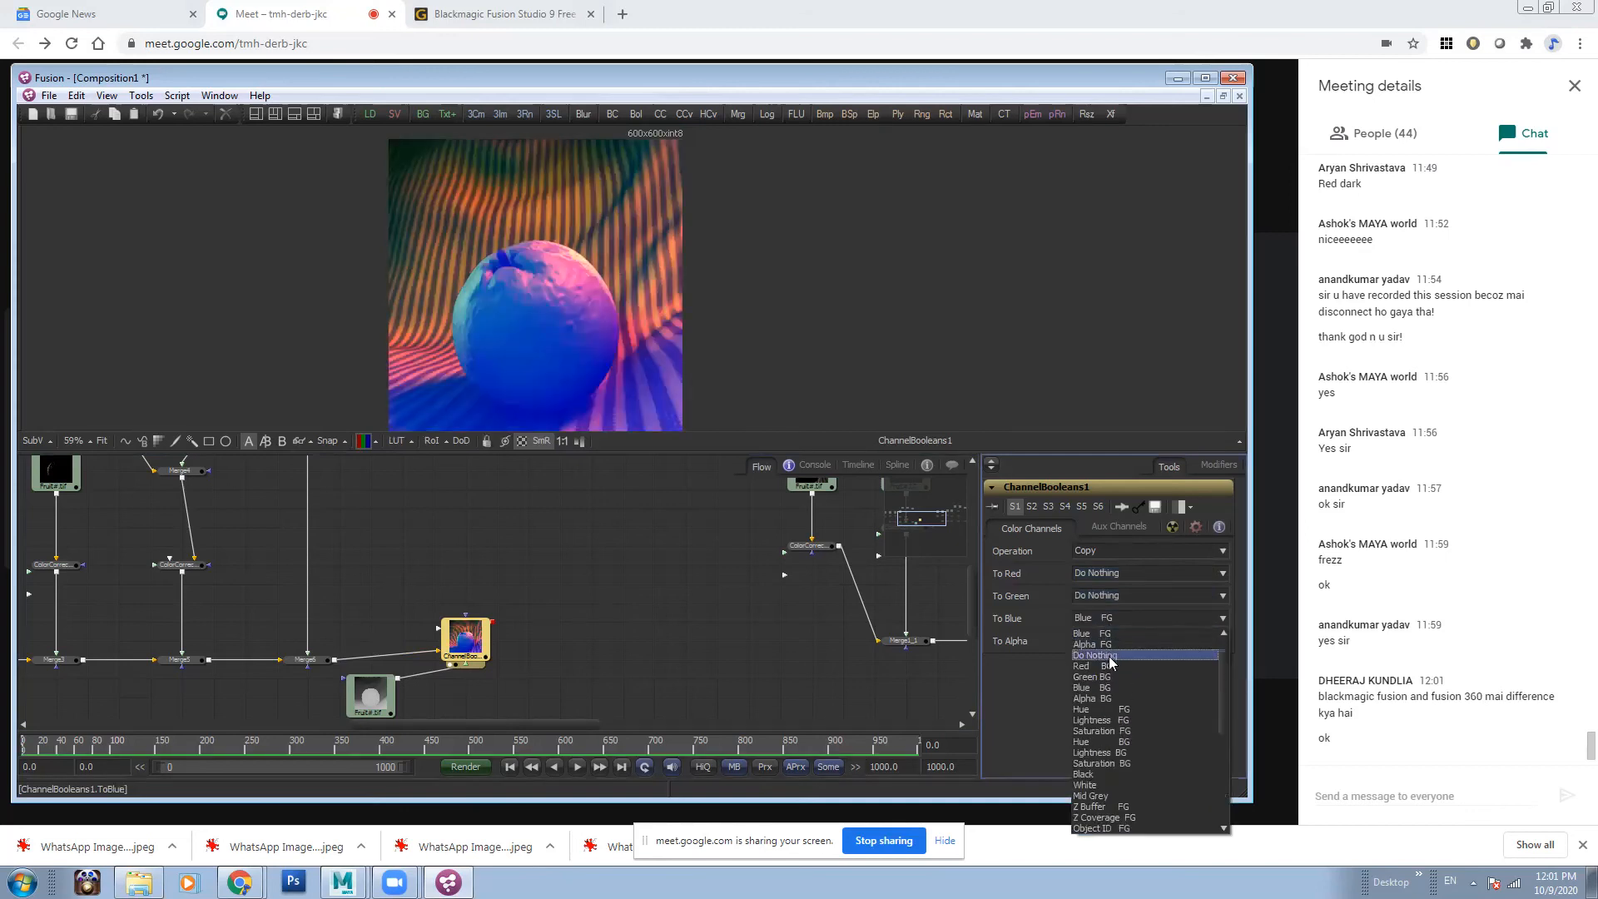
click(1107, 654)
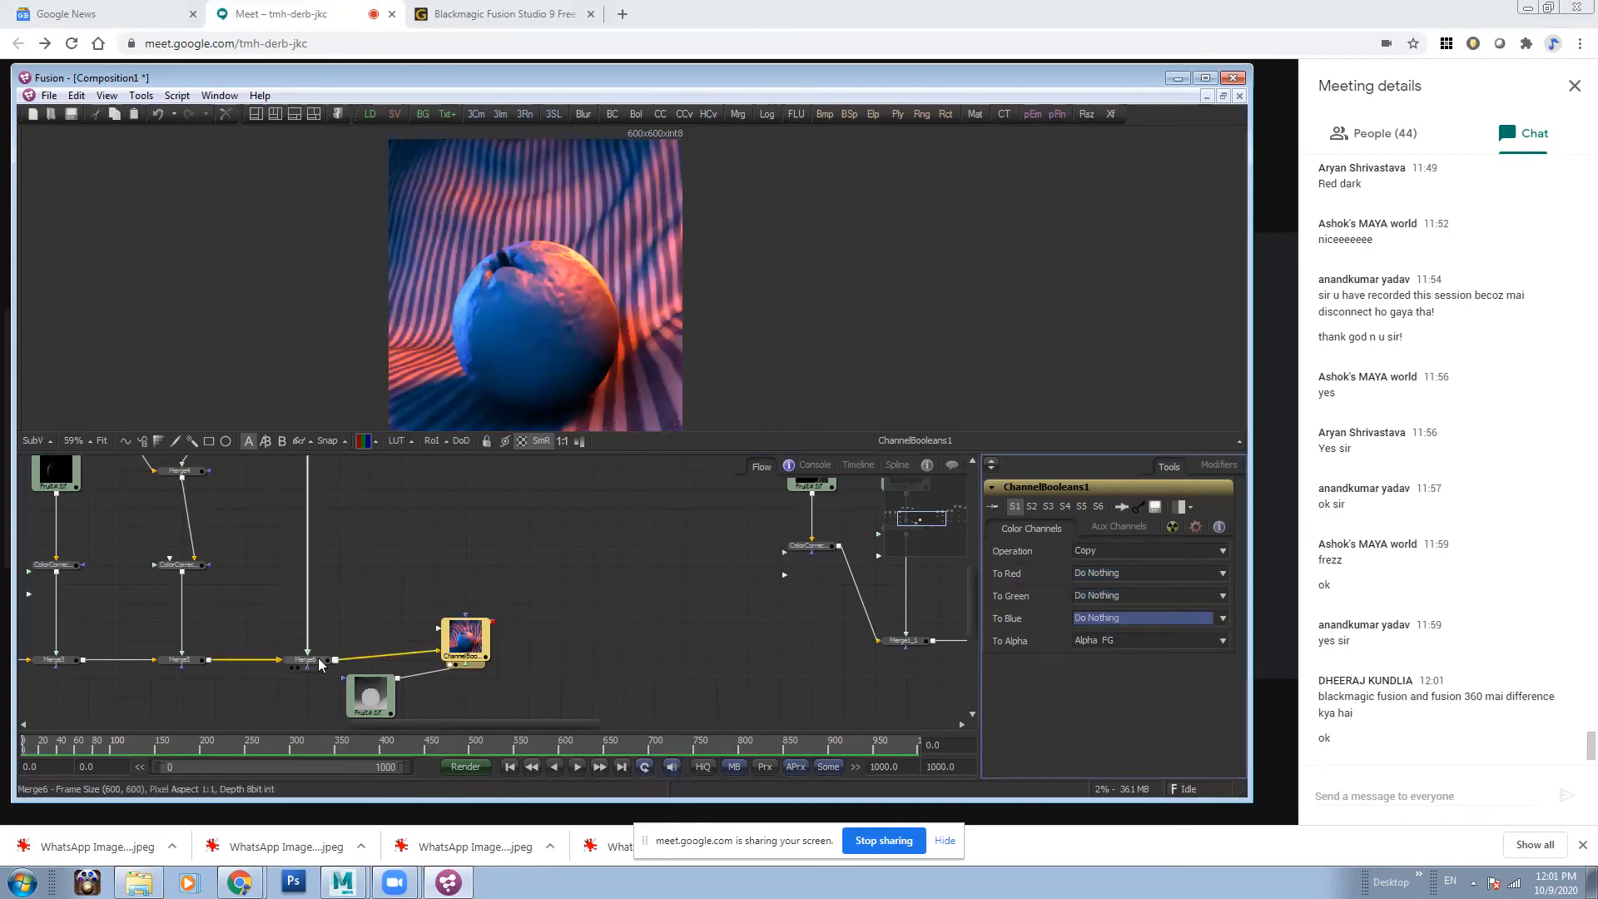
- View the final merge and its available channels, and move the greyscale loader and the Channel Booleans node lower
click(292, 667)
drag(497, 643, 517, 554)
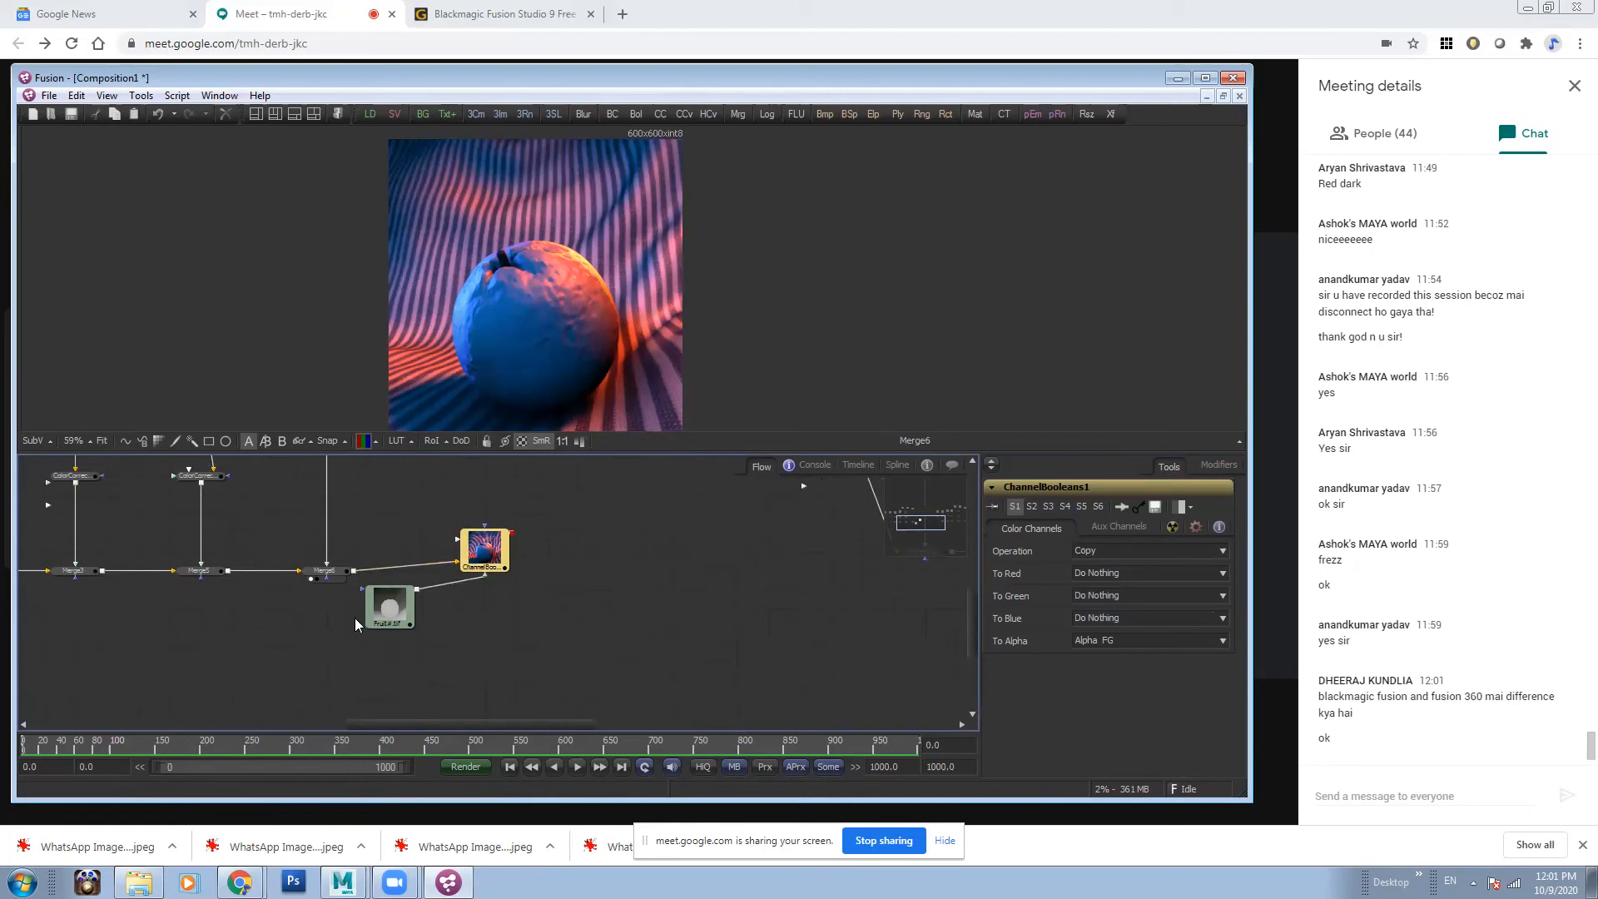
drag(380, 611, 380, 651)
drag(475, 533, 474, 572)
click(475, 572)
click(374, 441)
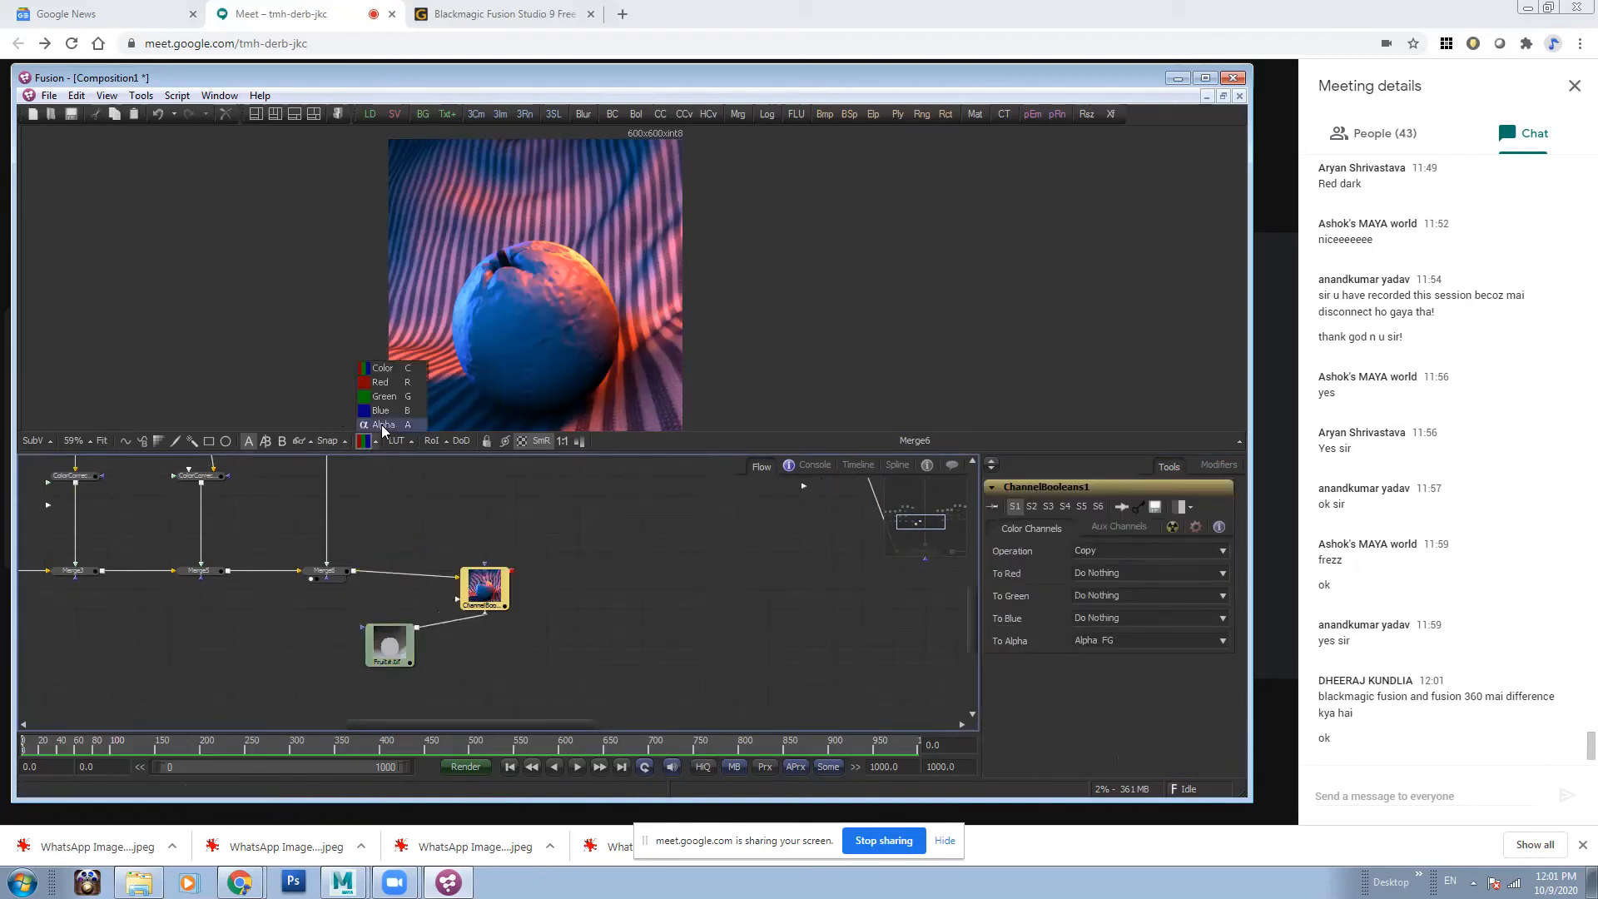
- View the Channel Booleans output in the viewer and display its Depth channel
click(479, 587)
key(1)
click(376, 441)
click(391, 425)
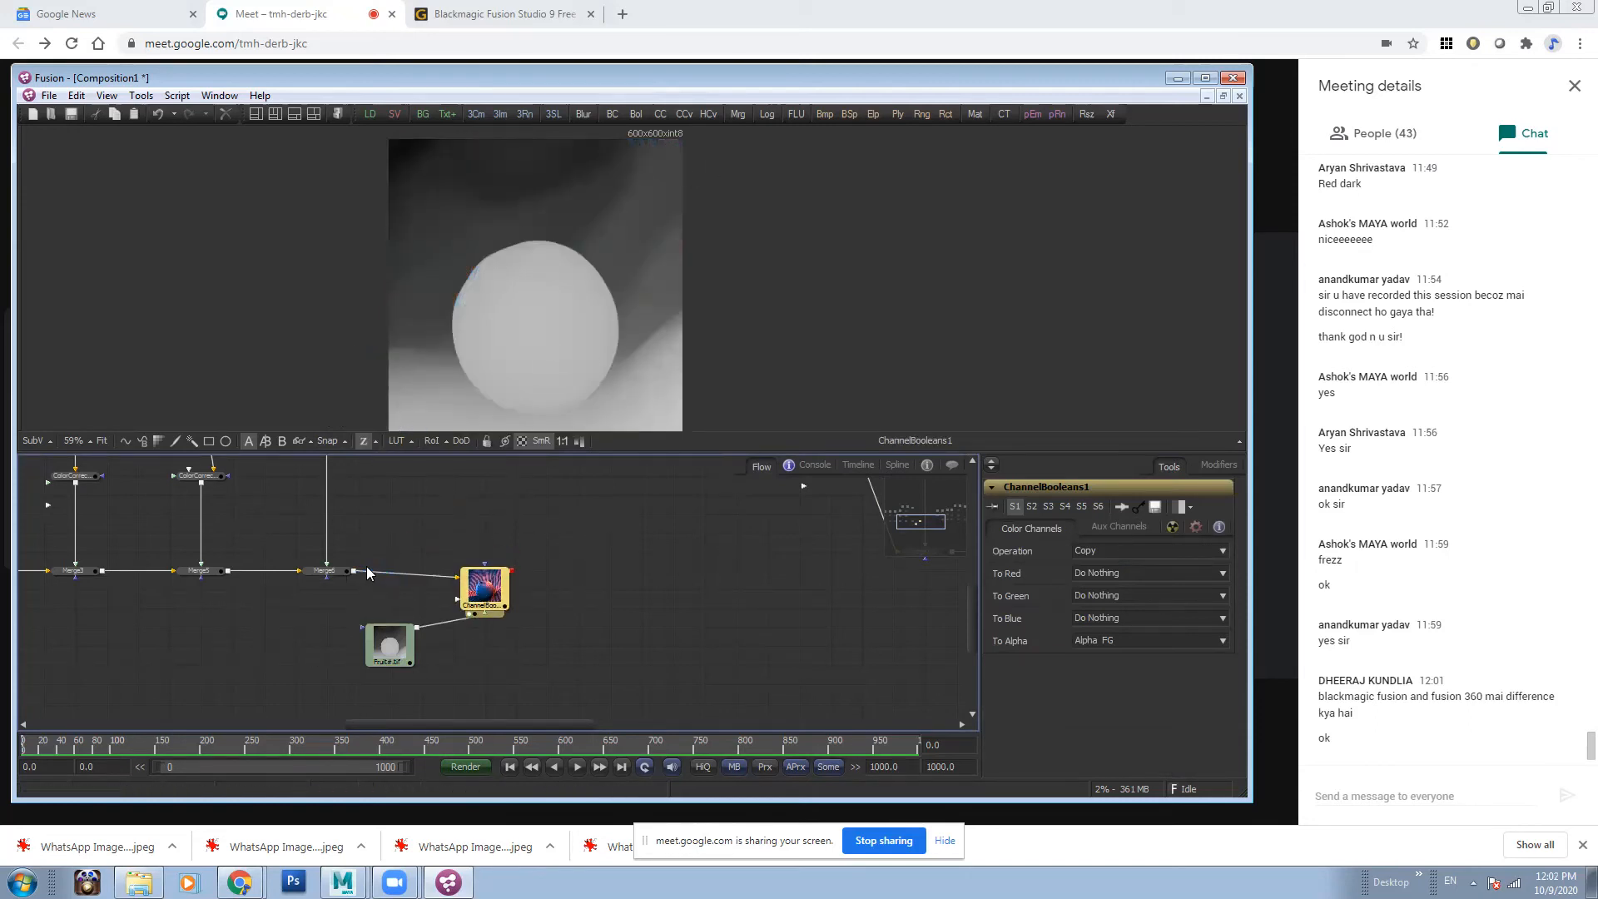
- Switch the viewer back to the Color channels and enlarge the viewer area above the flow
click(376, 441)
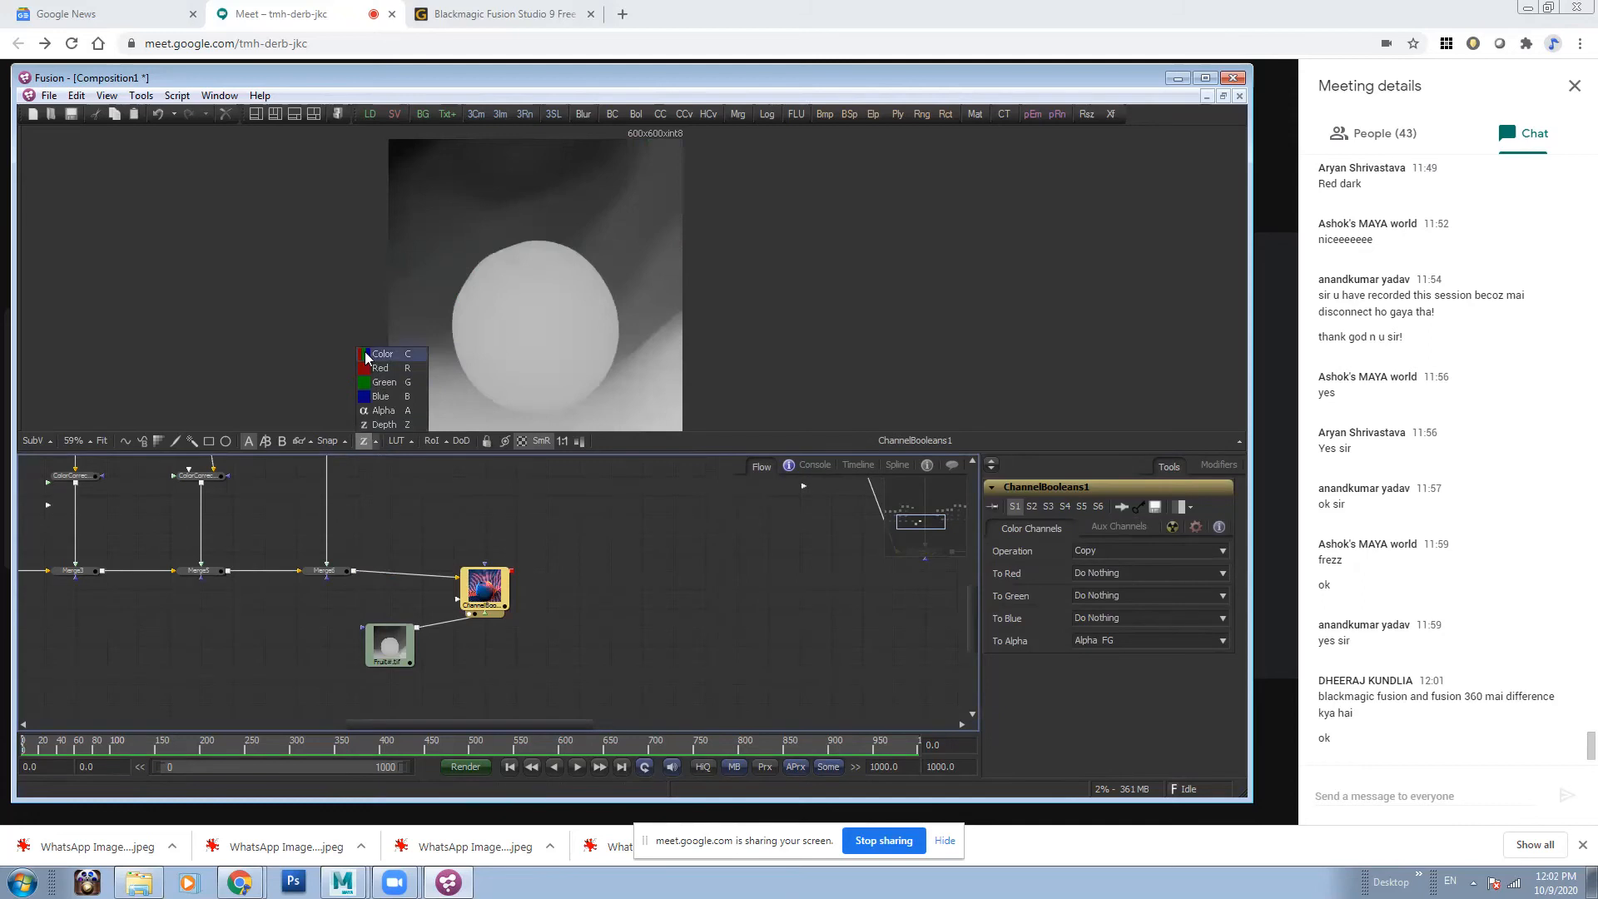
click(391, 354)
scroll(605, 259, down, 2)
drag(638, 453, 614, 524)
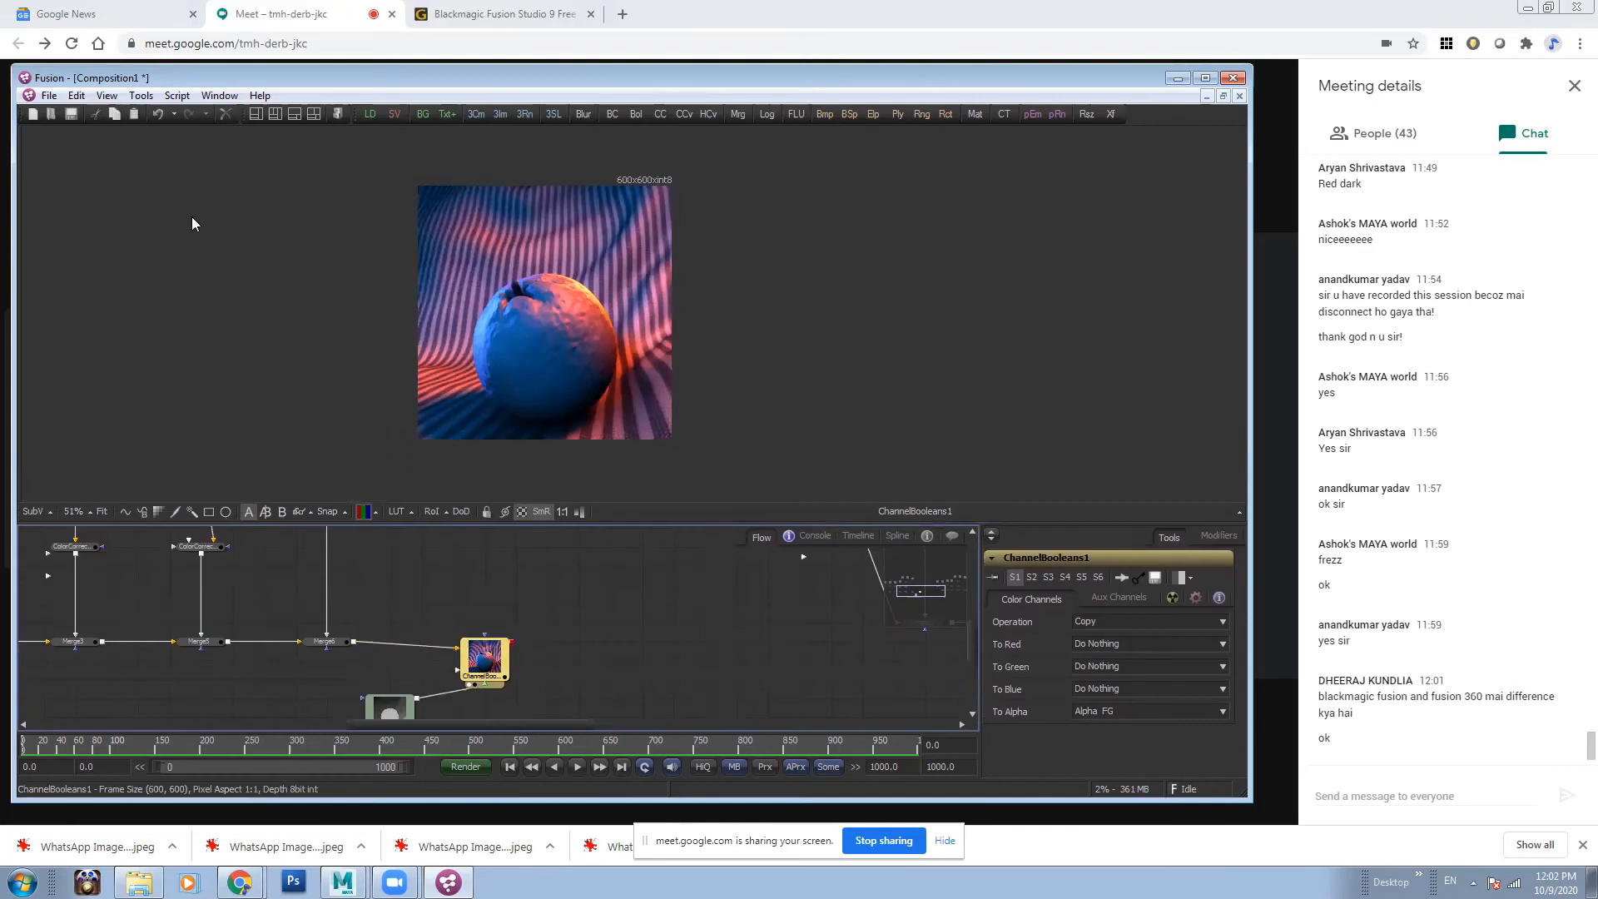
- Add a Depth Blur node after the Channel Booleans, show it in the viewer, and space it further along the flow
click(139, 97)
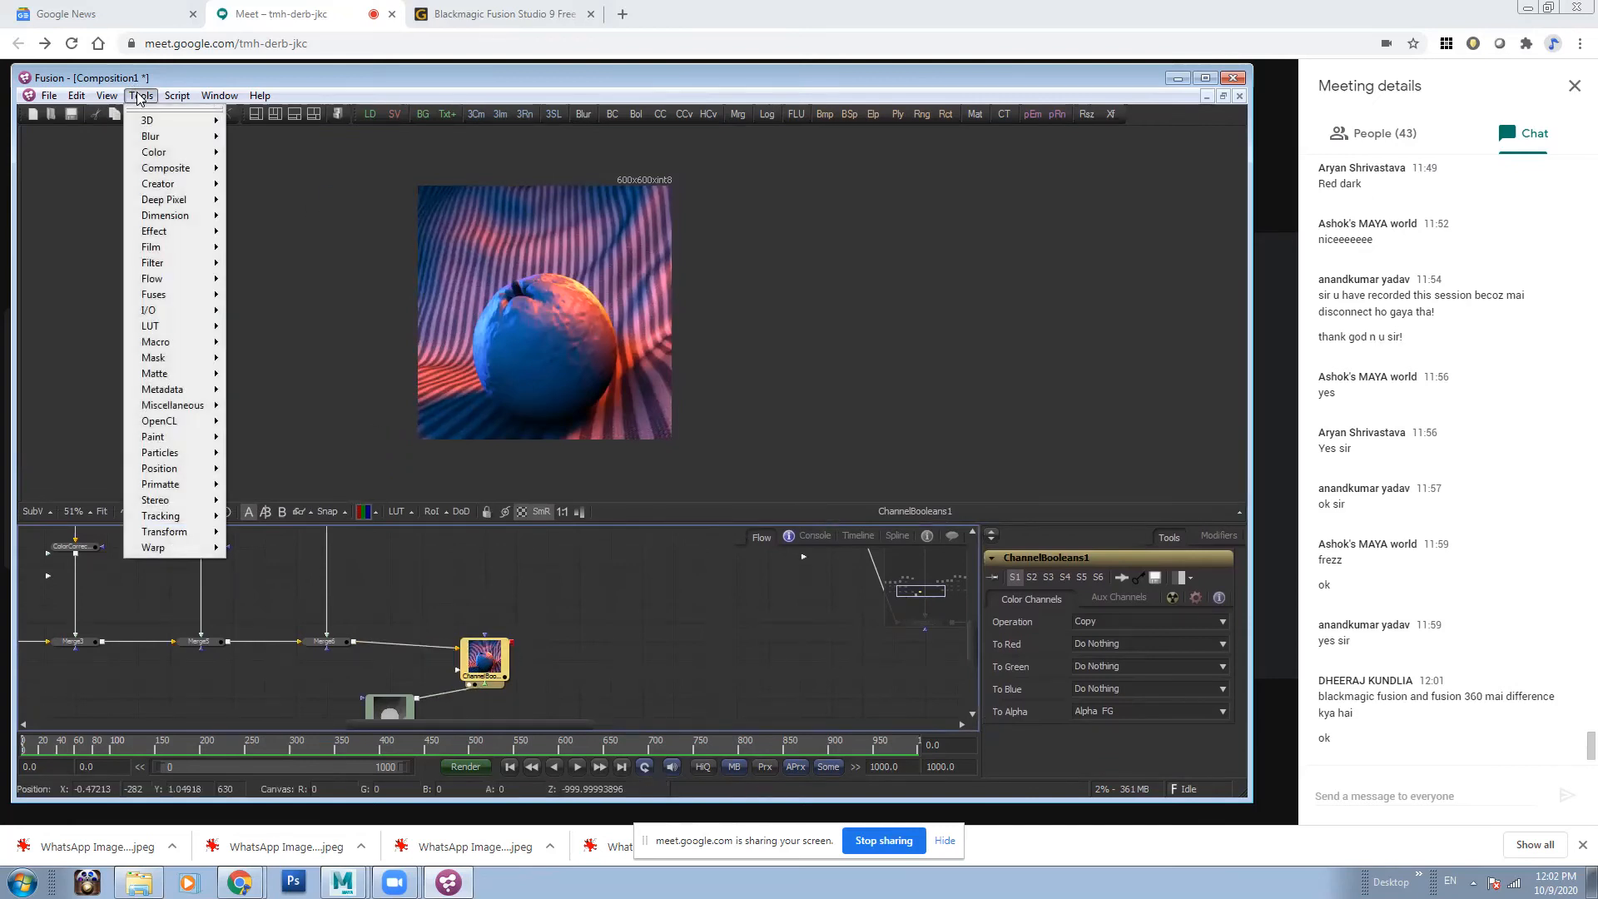
mouse_move(189, 204)
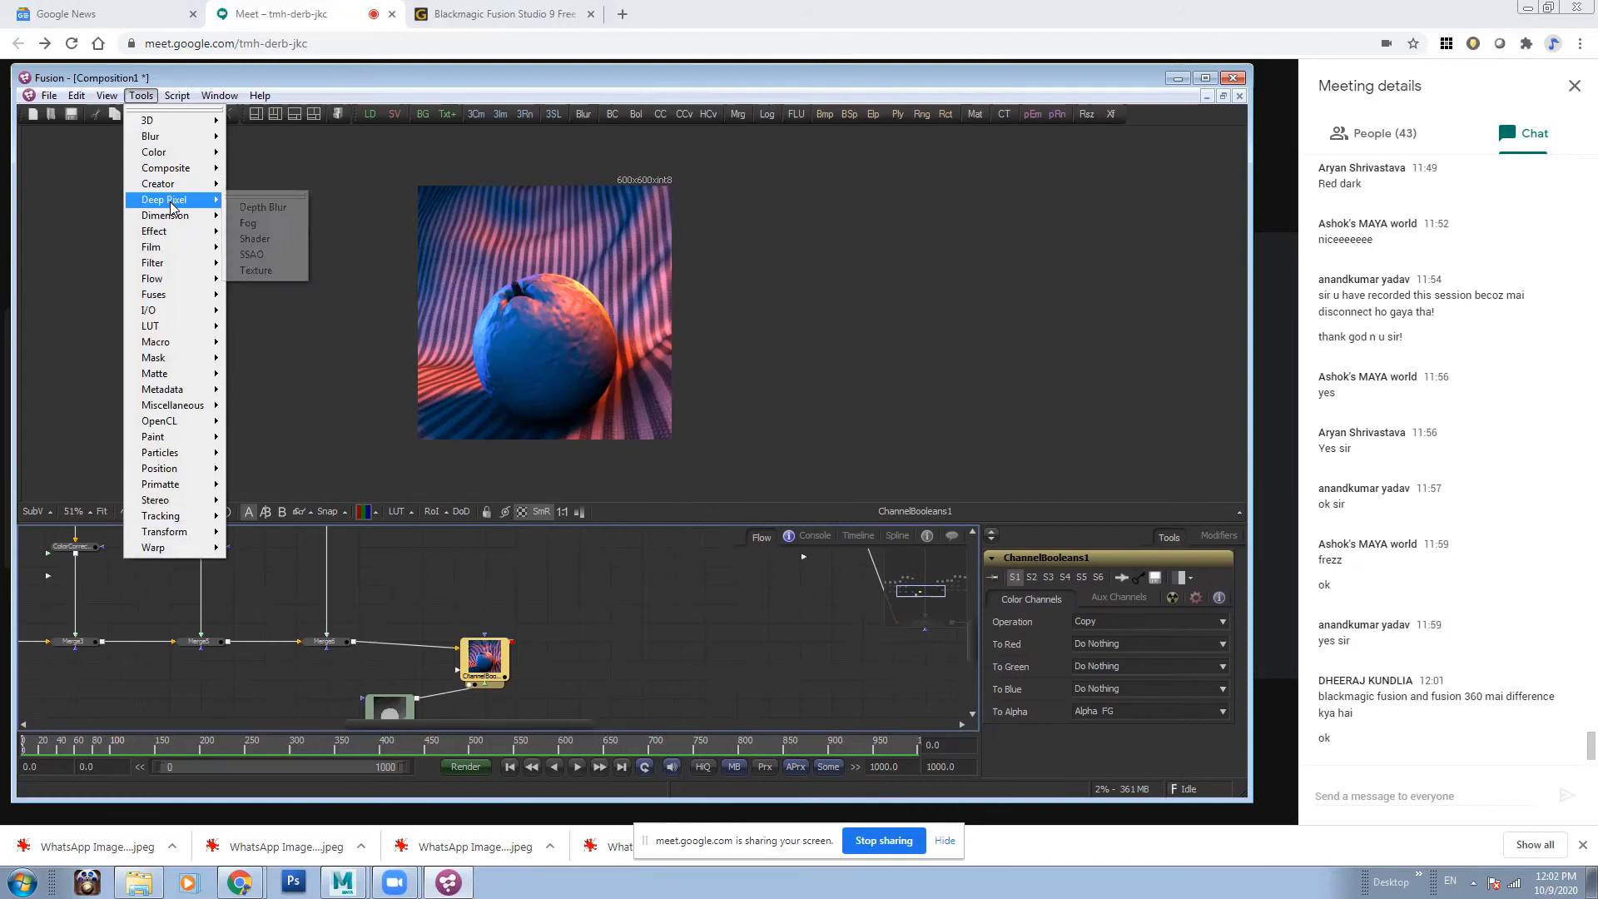
click(268, 209)
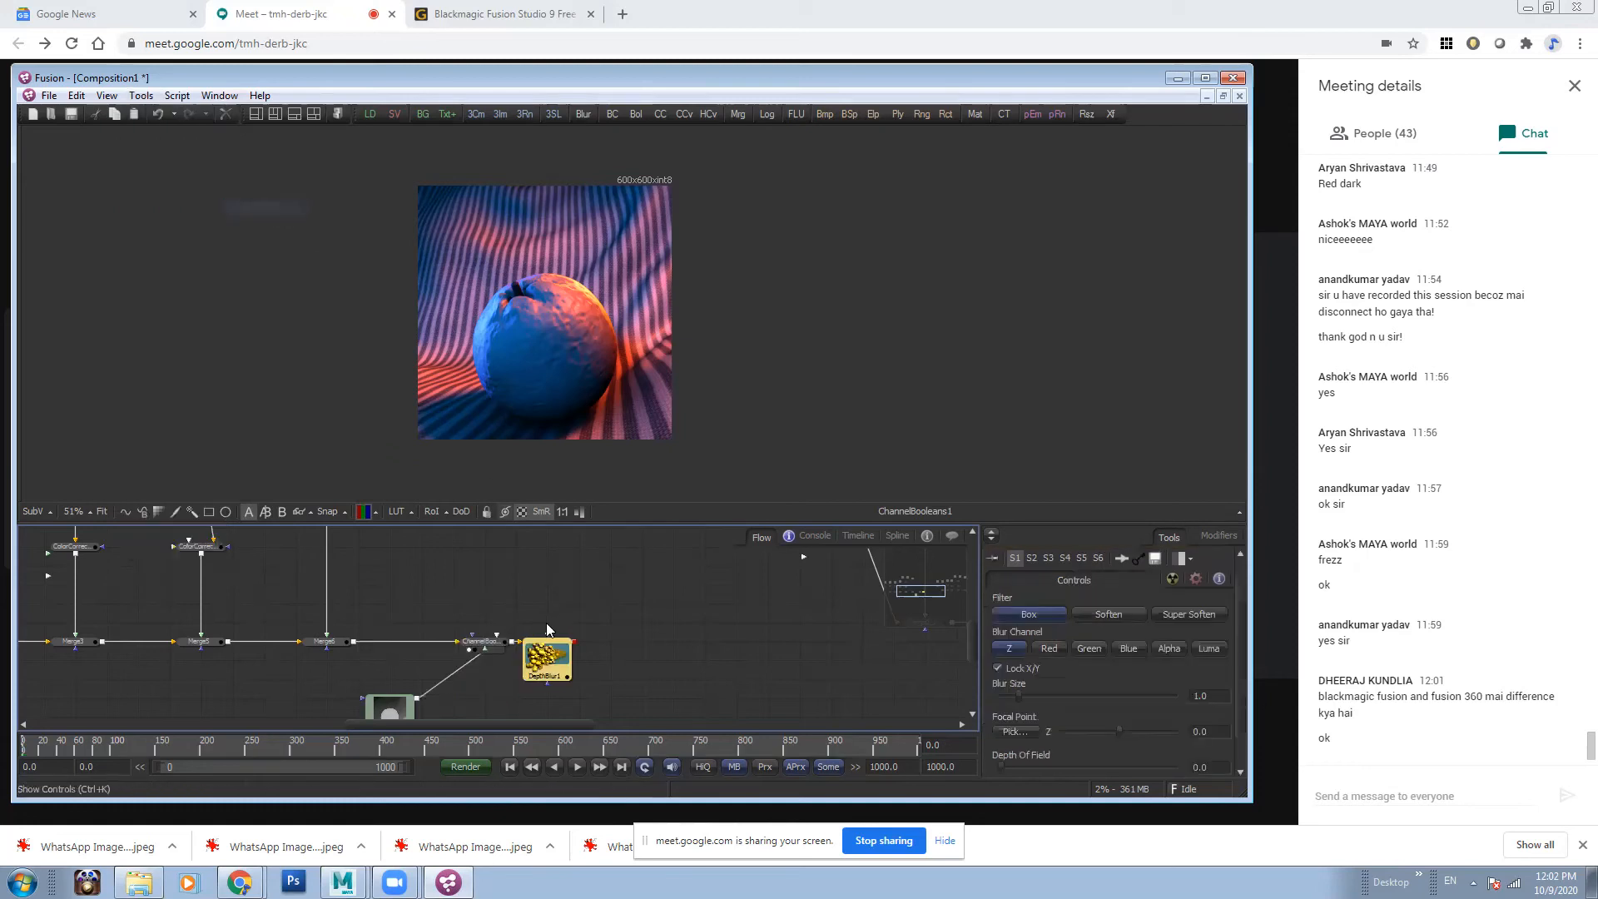
key(1)
drag(558, 262, 690, 301)
drag(642, 699, 630, 628)
drag(537, 587, 601, 587)
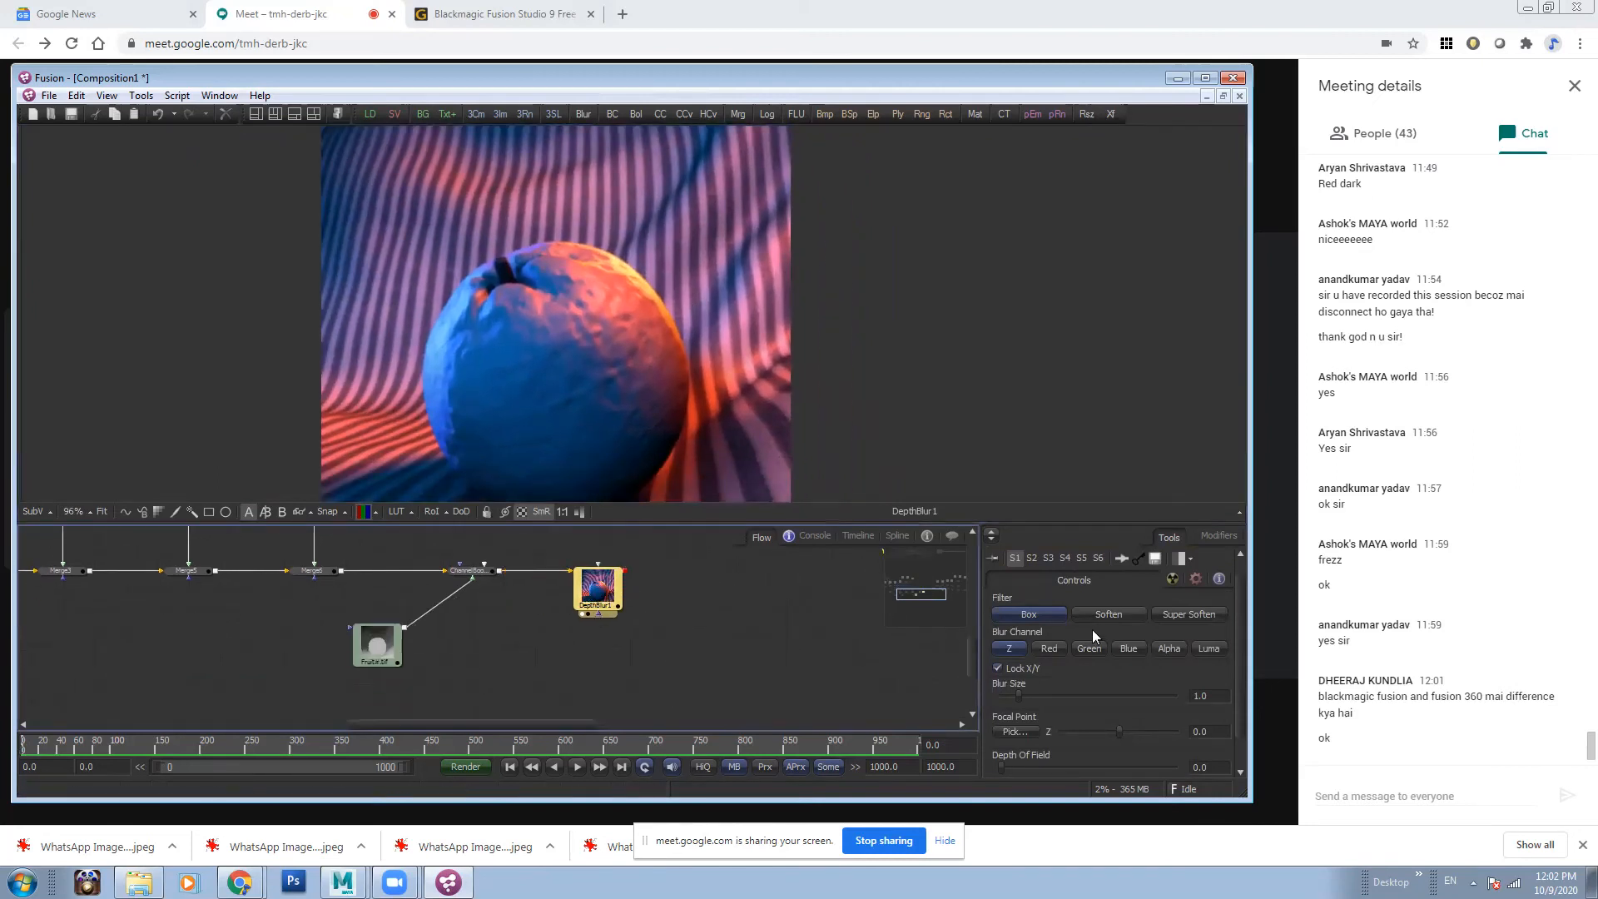
- Raise the Depth Blur's Blur Size to about 6.48 and check the blur on the orange image
drag(1020, 694, 1114, 694)
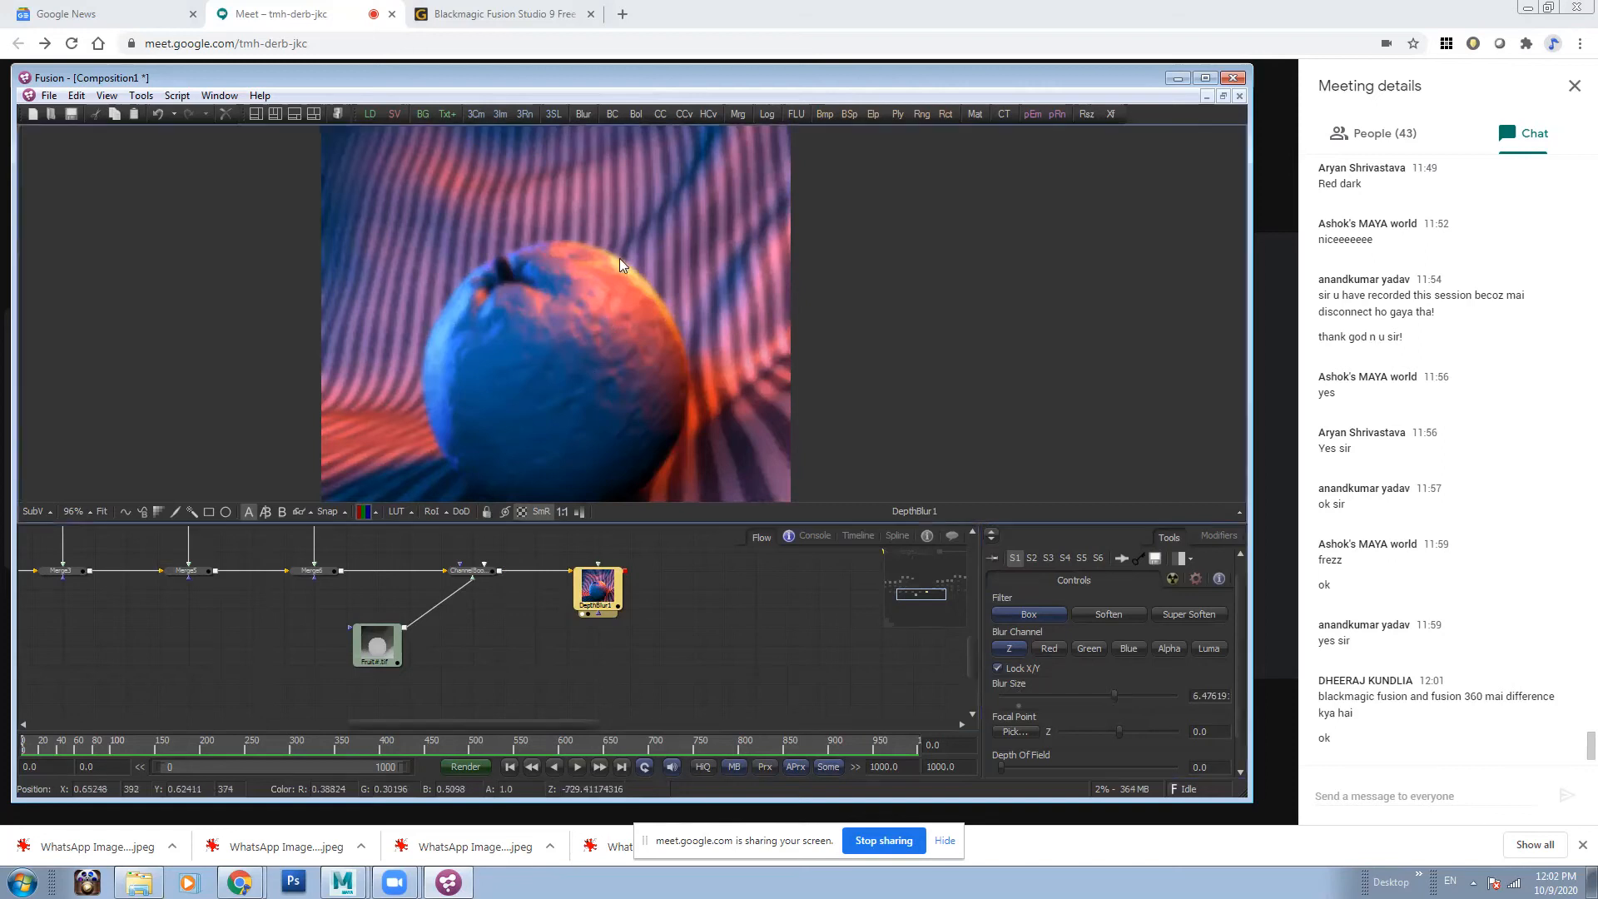
scroll(619, 258, down, 1)
scroll(697, 301, down, 2)
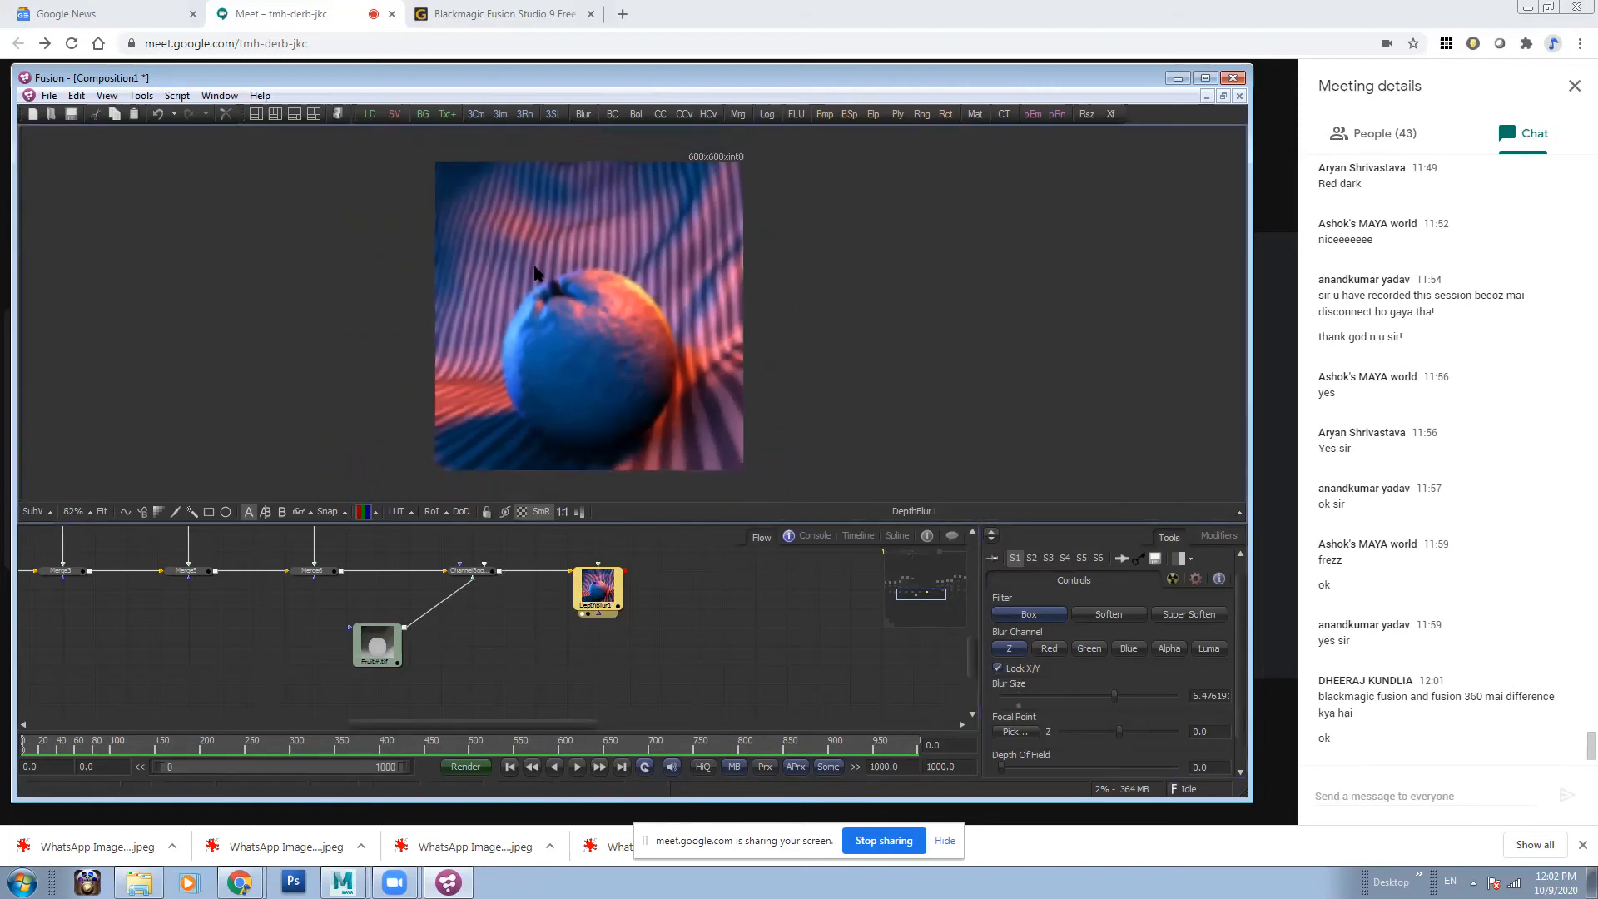
scroll(609, 369, up, 1)
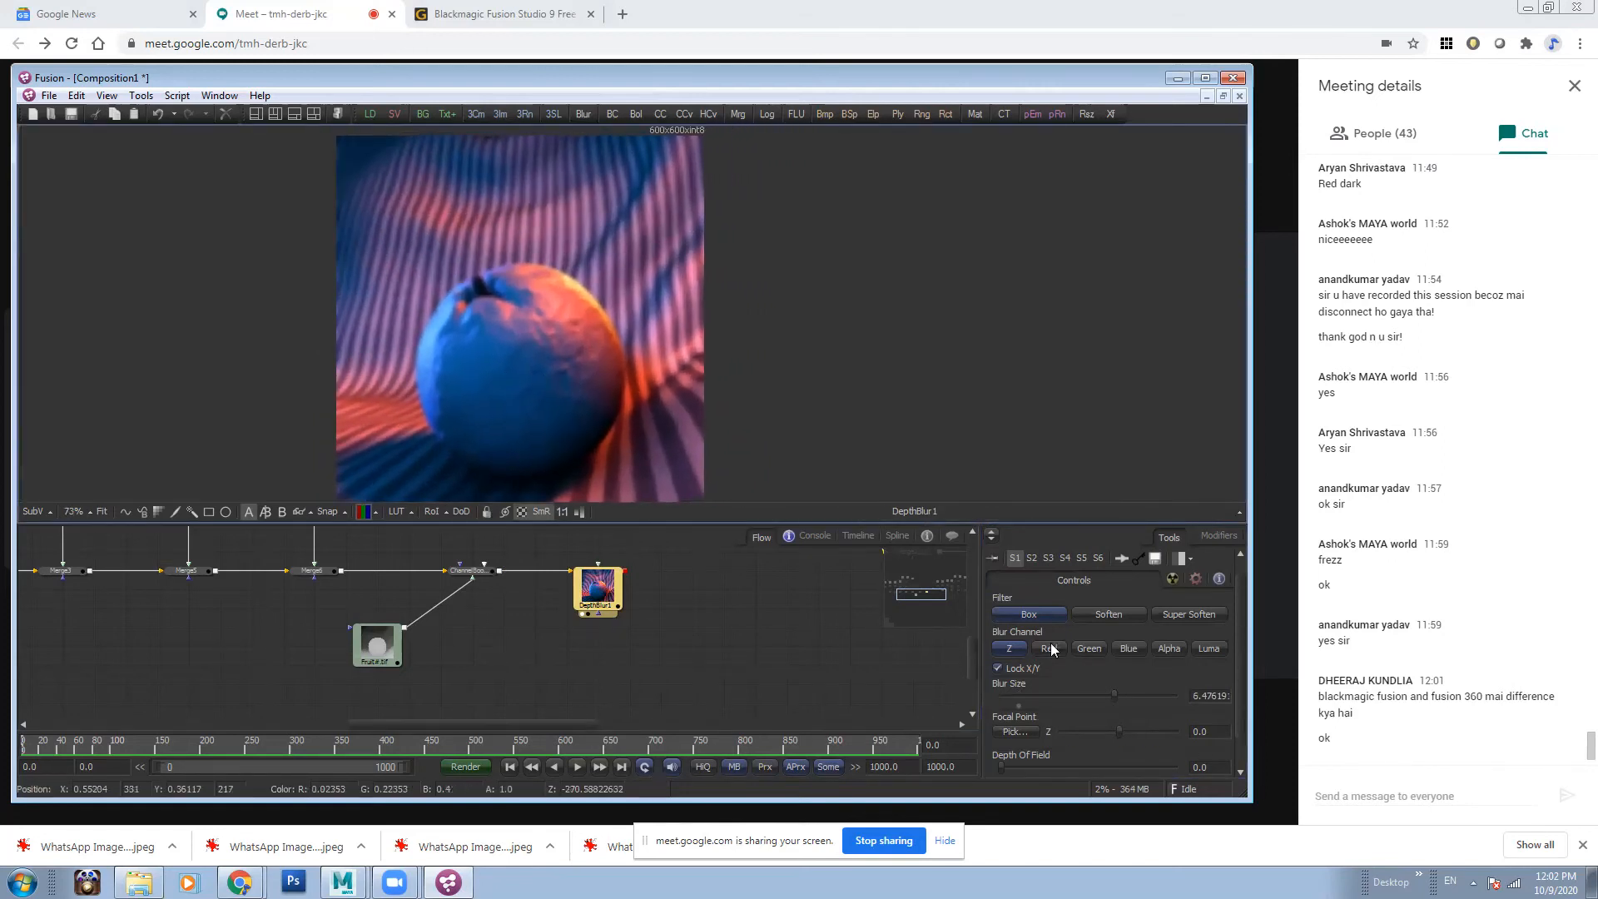
- Pick the Depth Blur's focal point on the backdrop and the orange for comparison, leaving it on the orange at Z about -270.59
click(1019, 730)
drag(1020, 730, 542, 361)
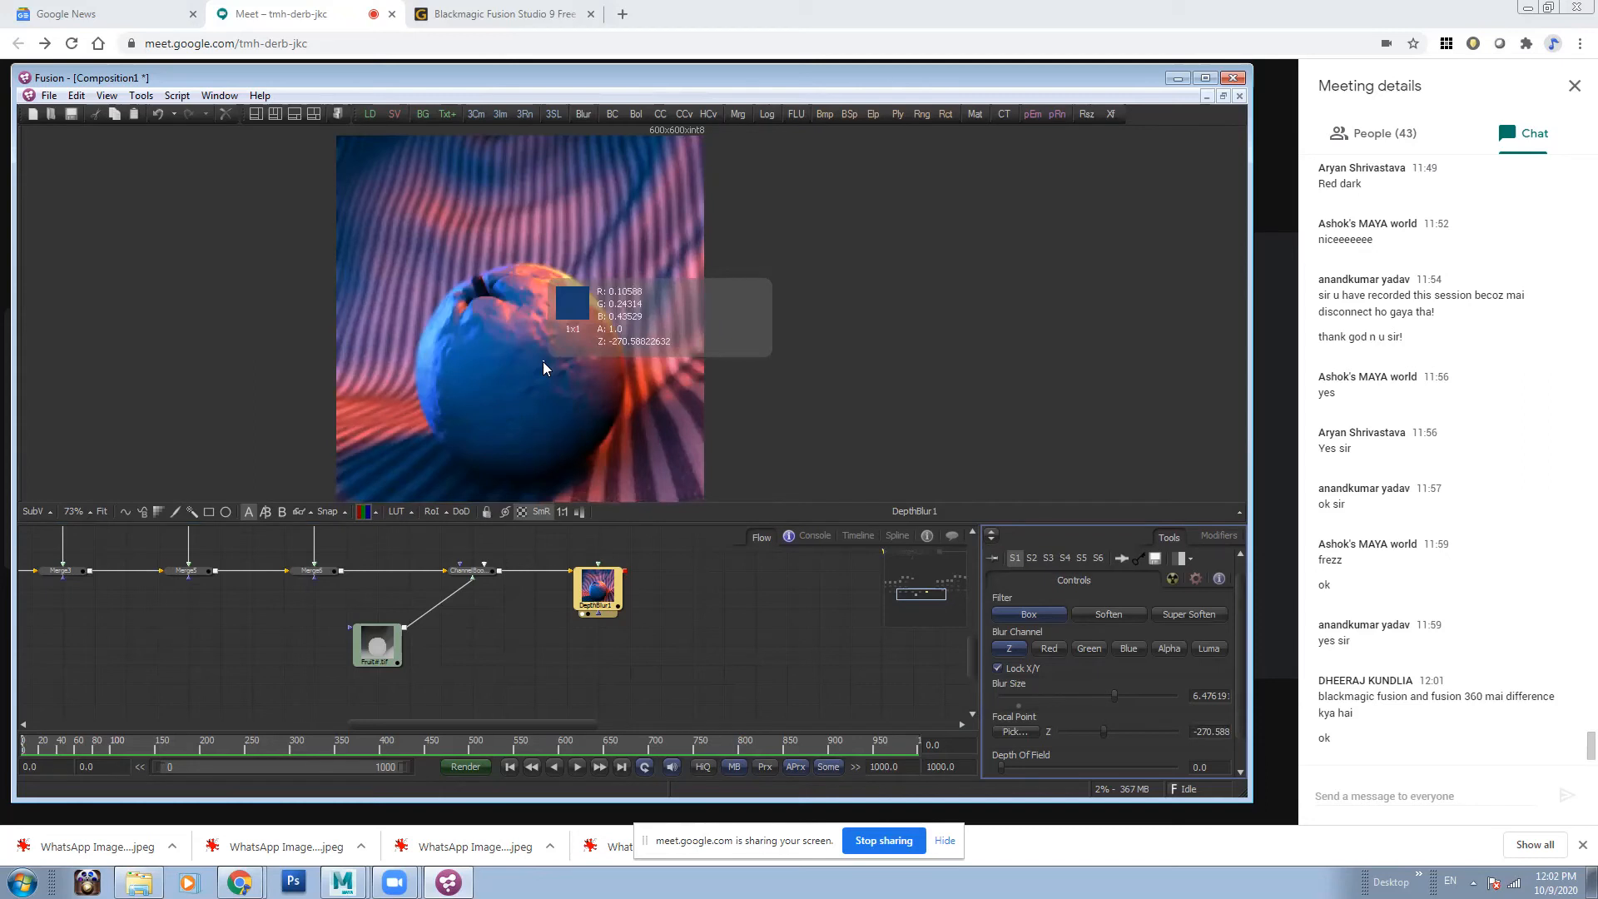
drag(543, 361, 542, 362)
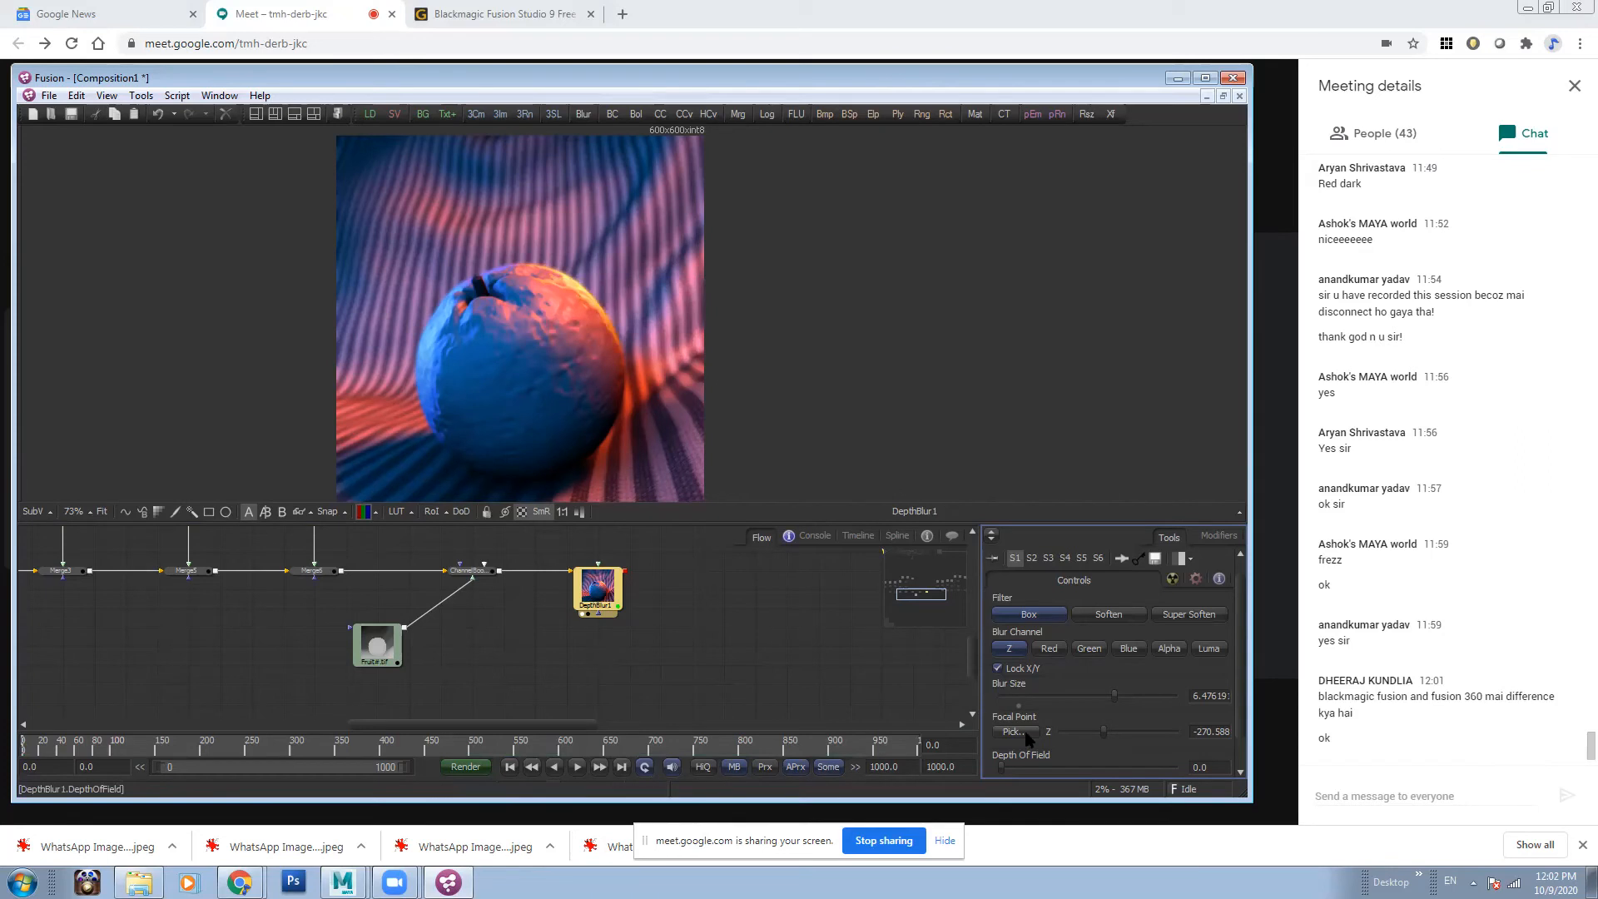
drag(747, 500, 522, 368)
drag(526, 360, 525, 374)
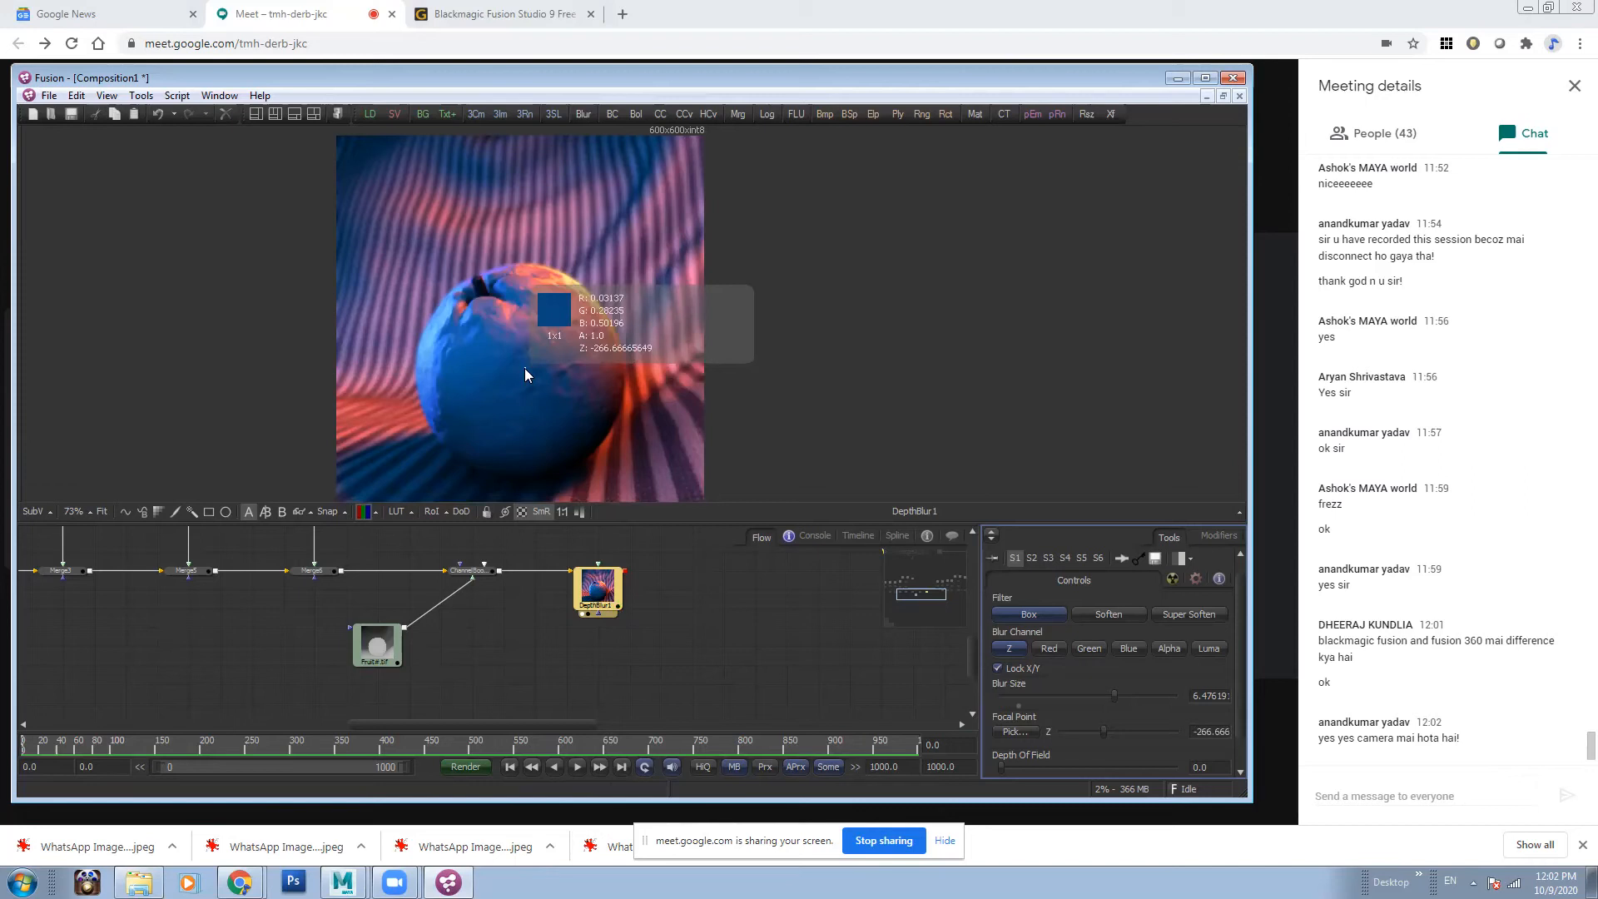
click(358, 164)
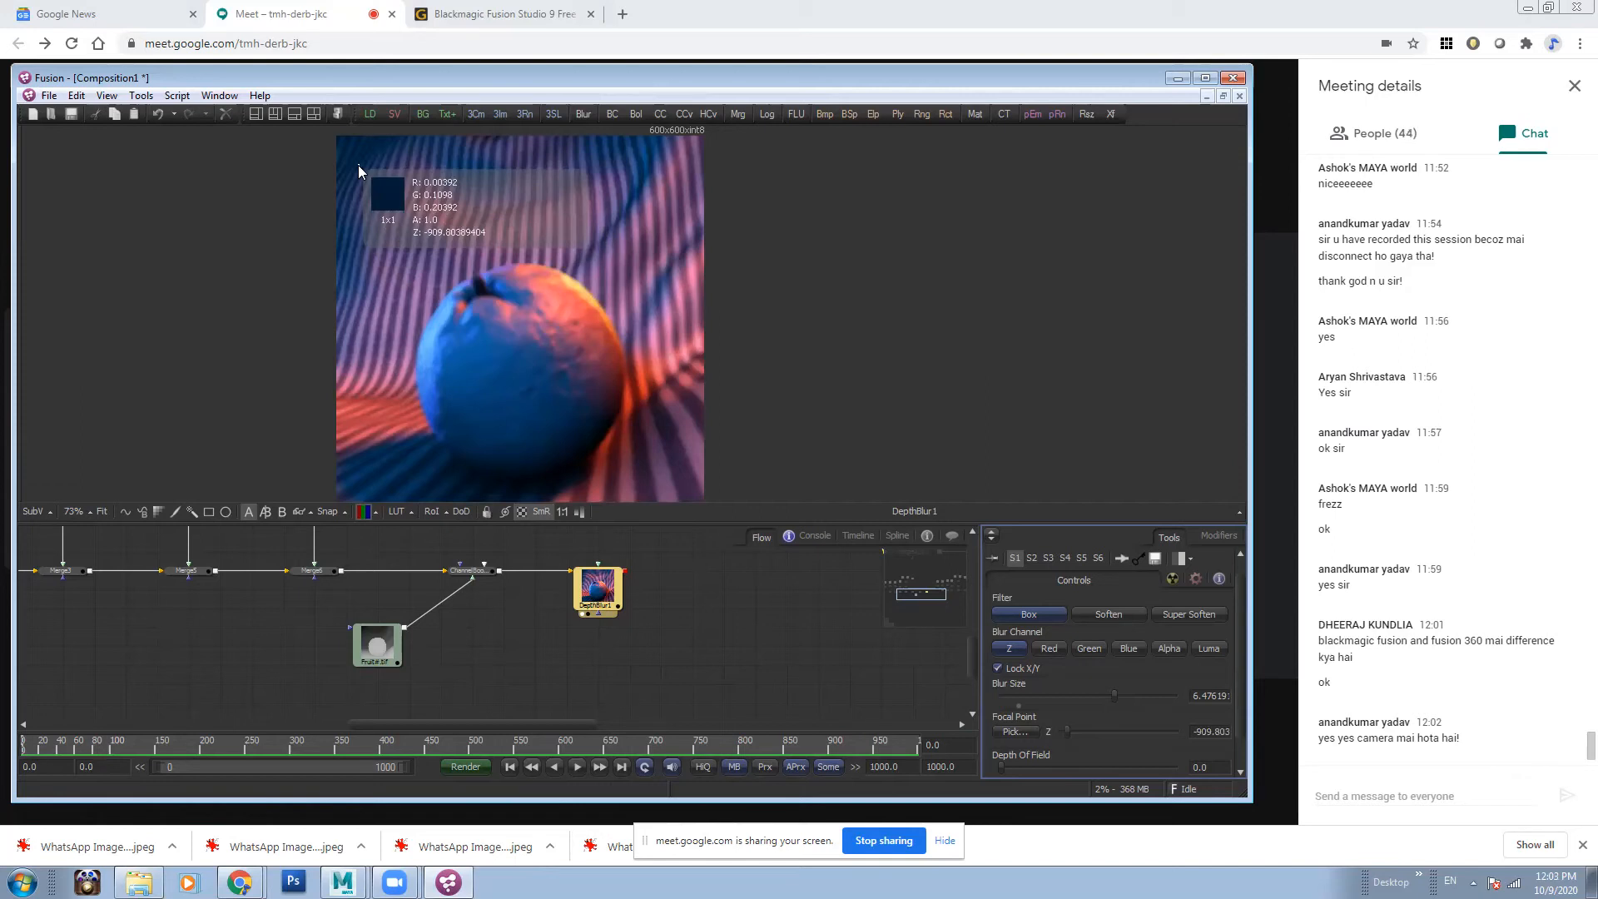
click(519, 367)
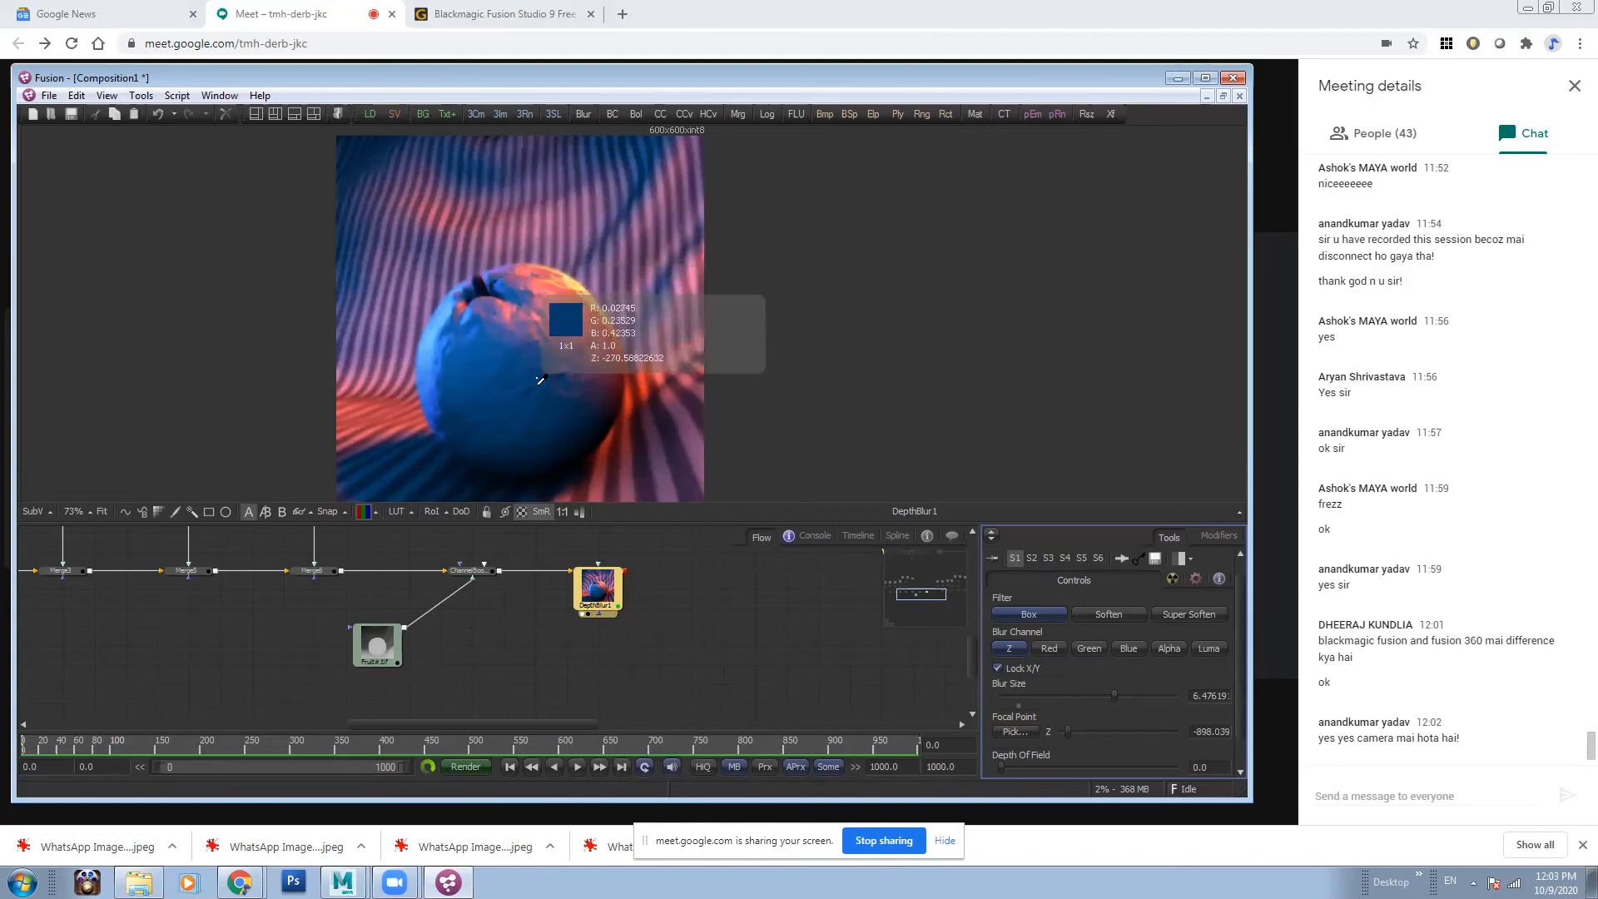
click(530, 348)
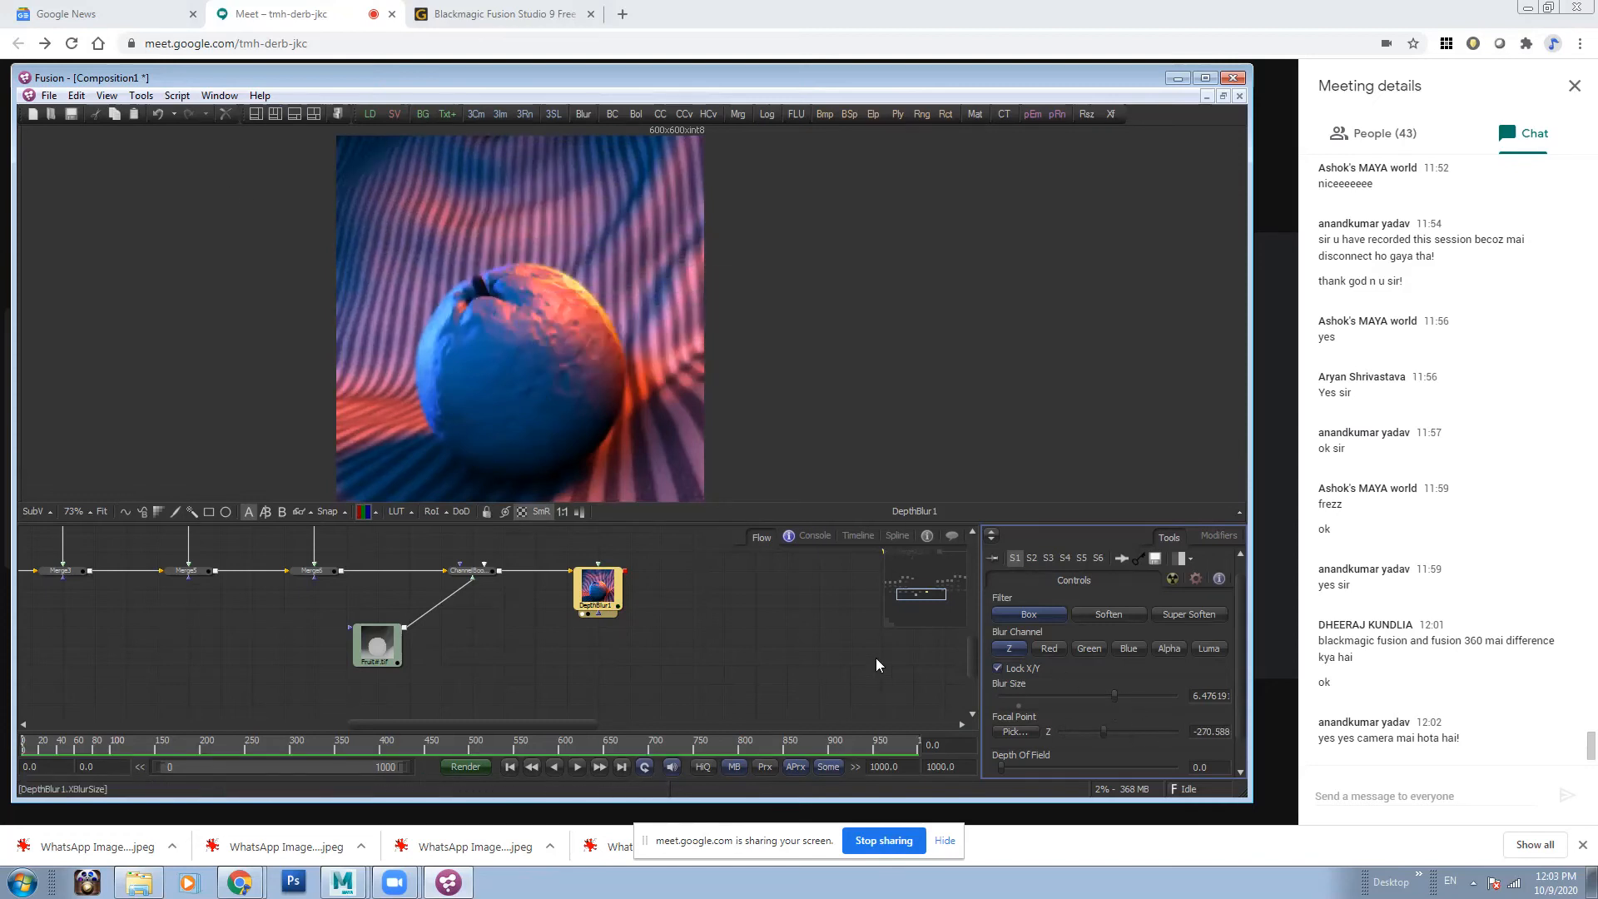
- Try a Blur Size of about 8.86 on the Depth Blur, and settle on about 6.57
drag(1117, 694, 1159, 704)
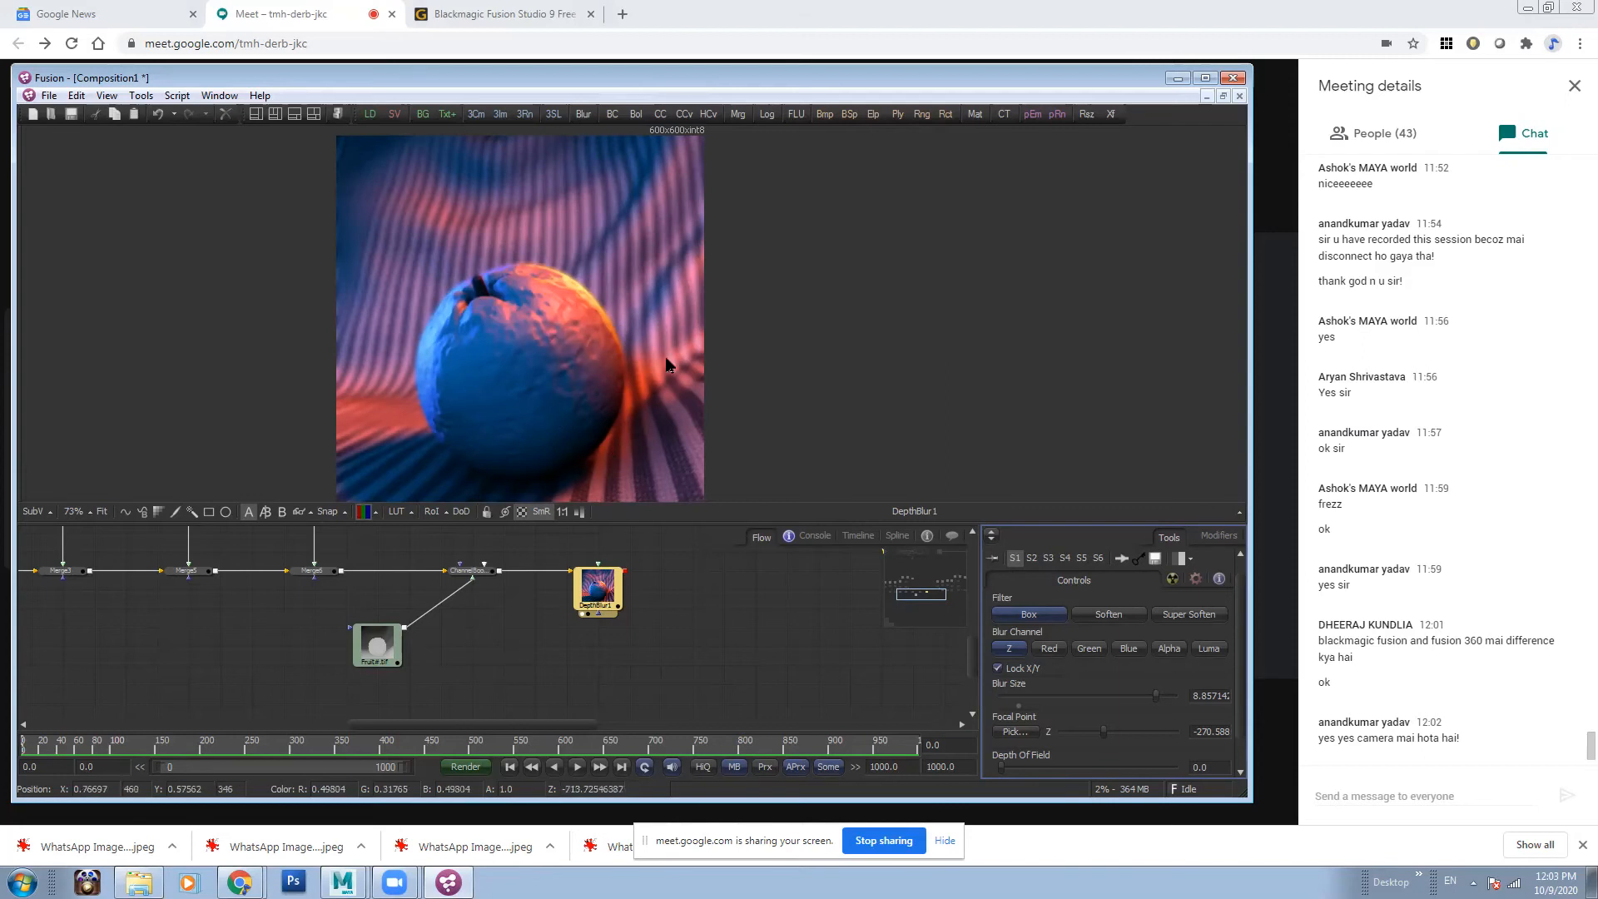
drag(668, 689, 663, 715)
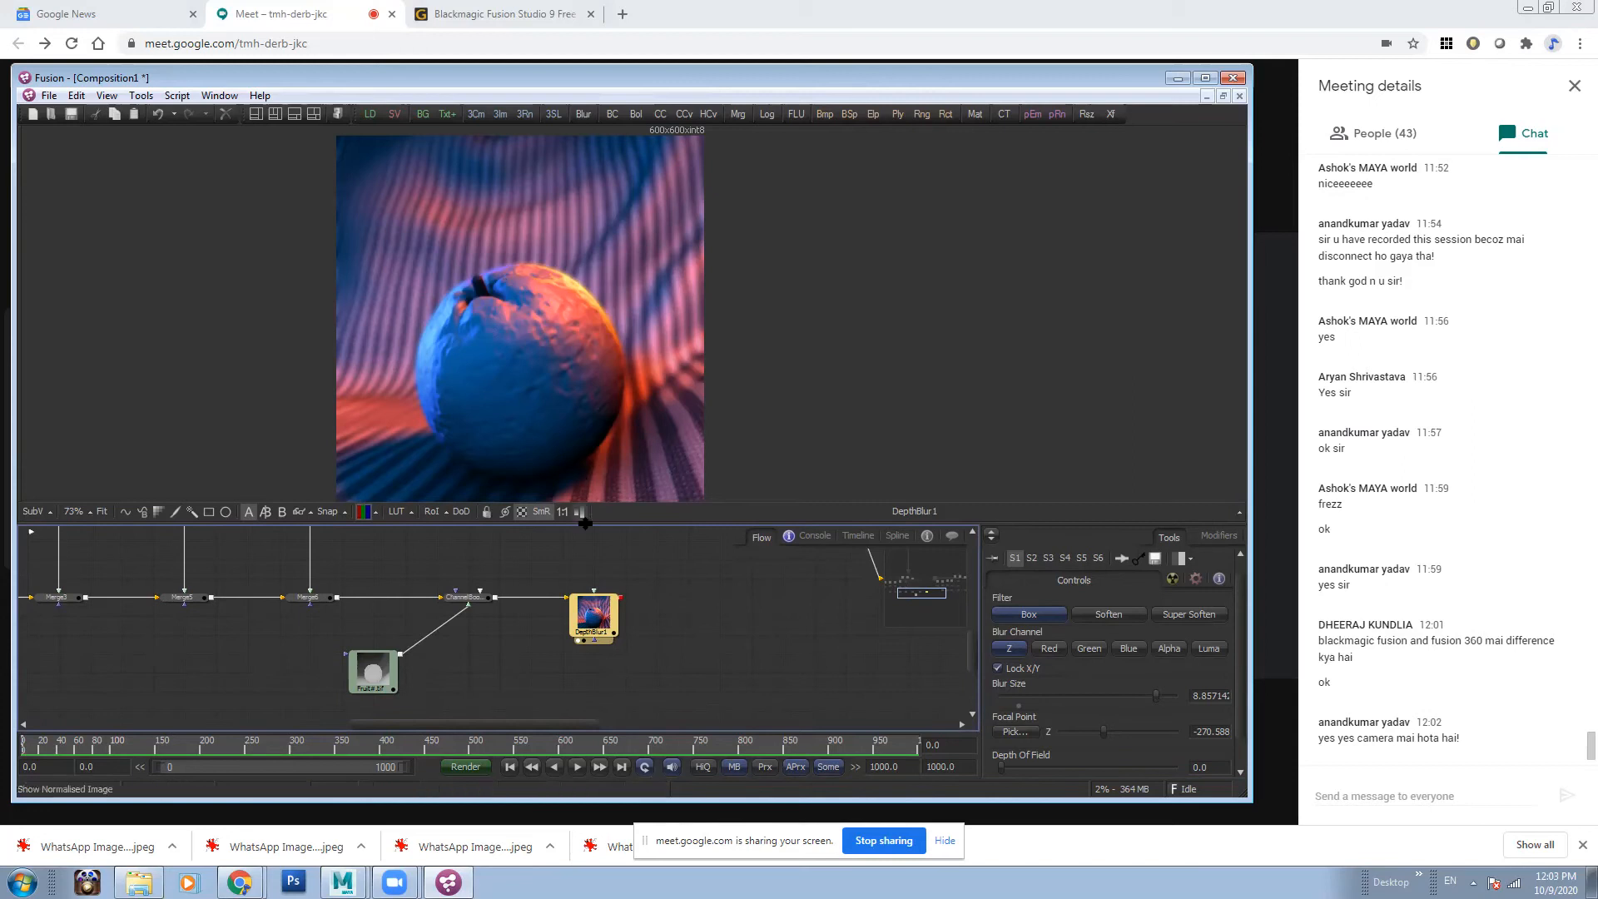
drag(1153, 696, 1116, 697)
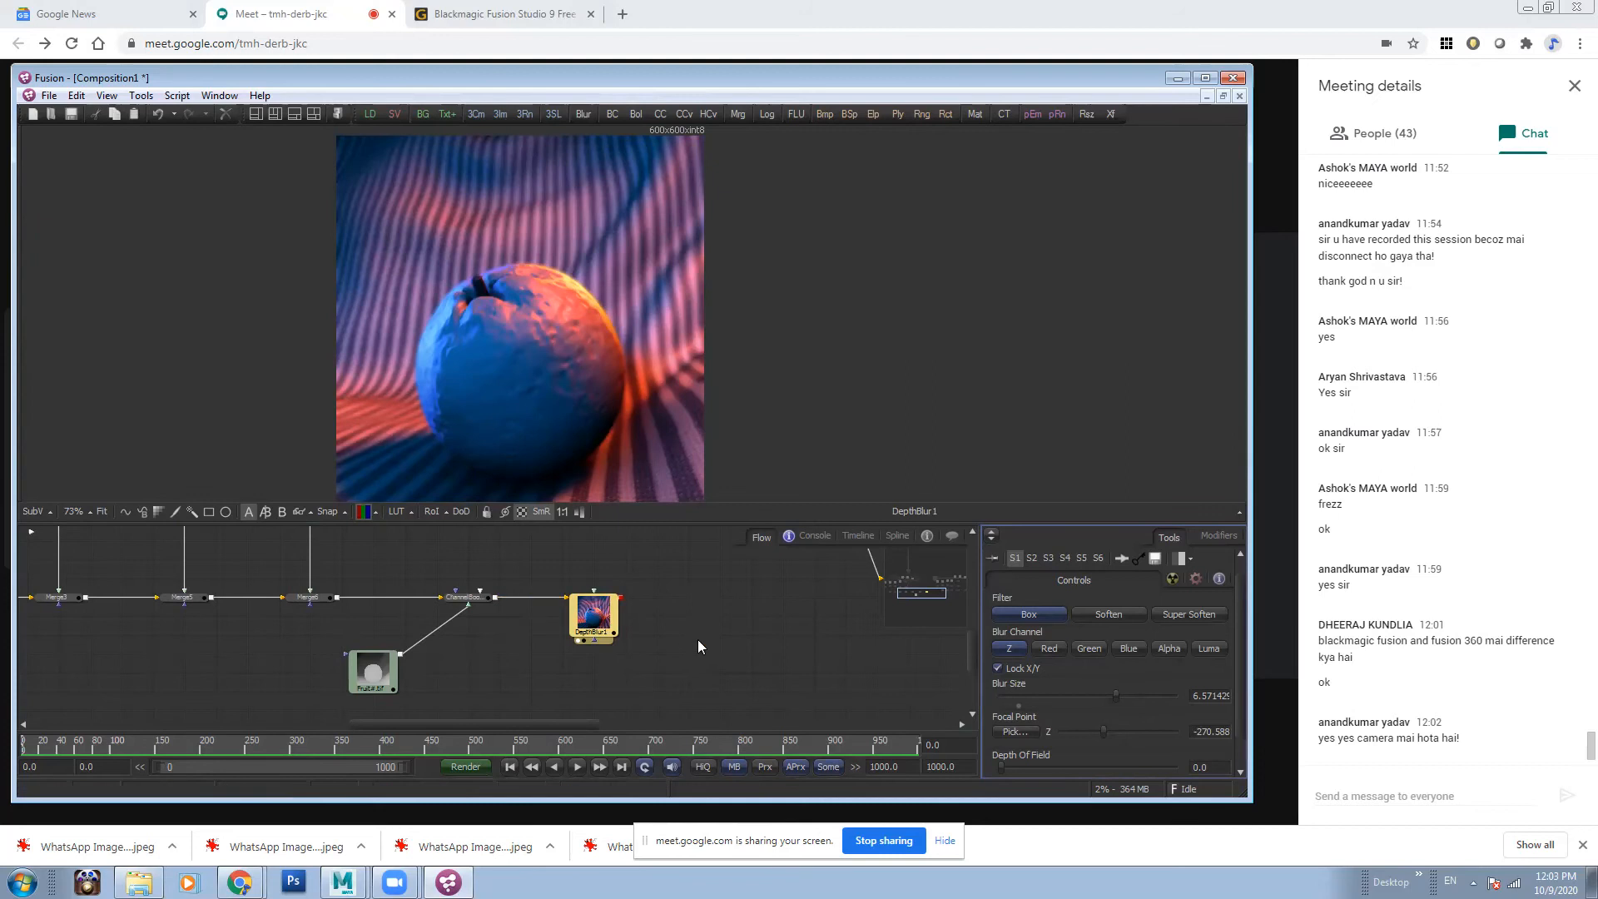
- Add a Fog node after the Depth Blur and pick its Z Near Plane at about -462.75 and Z Far Plane at about -862.75
click(140, 96)
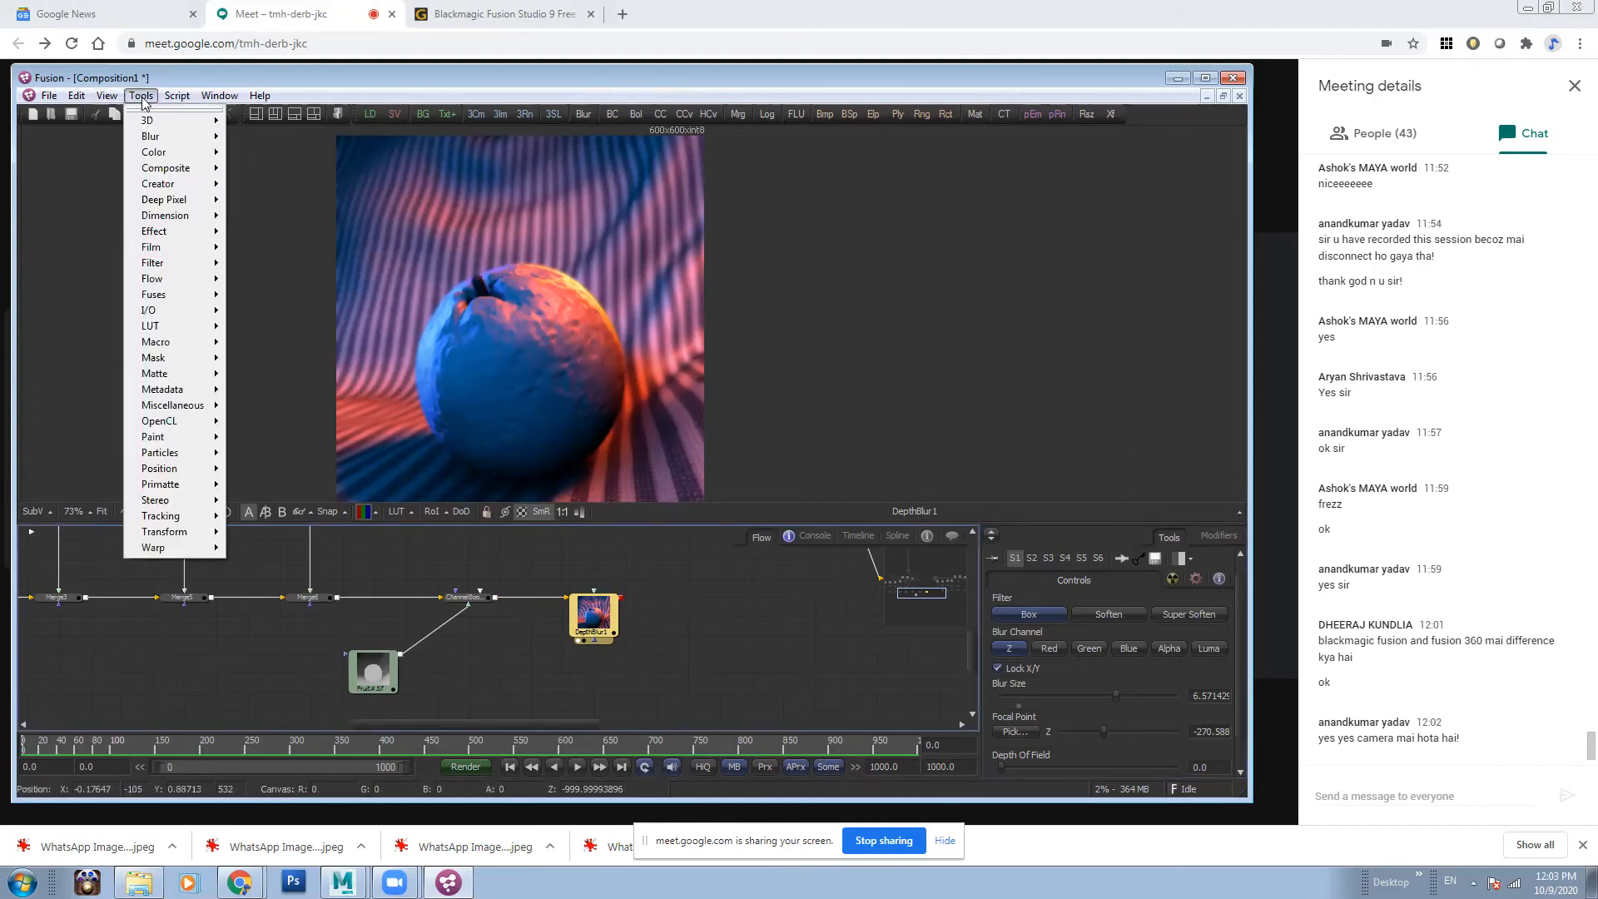
mouse_move(196, 210)
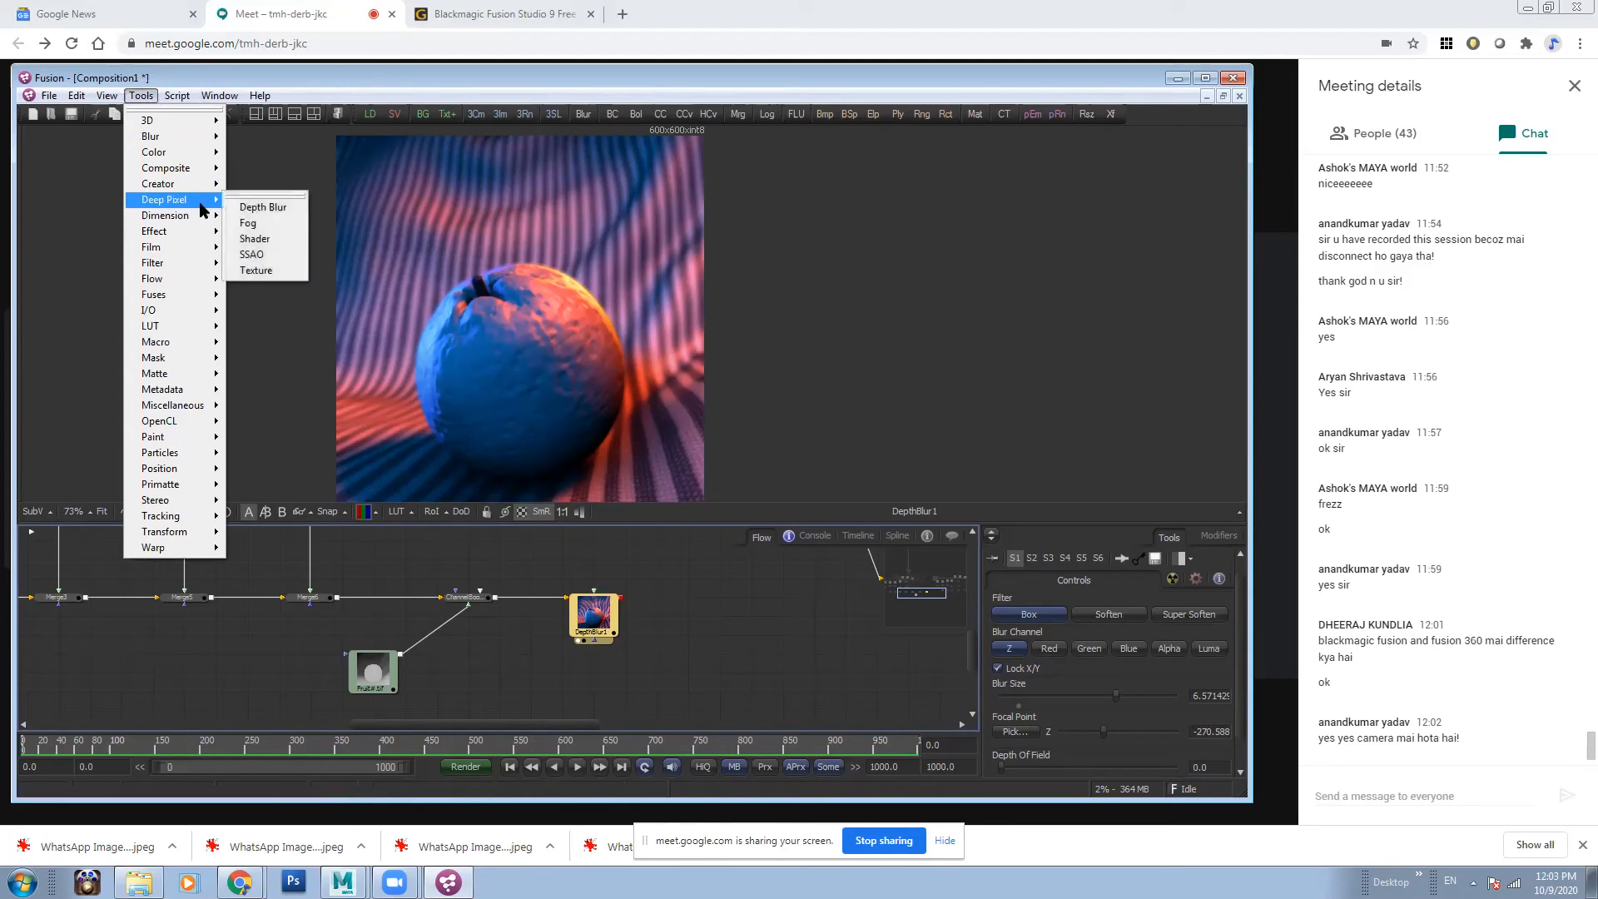
click(267, 225)
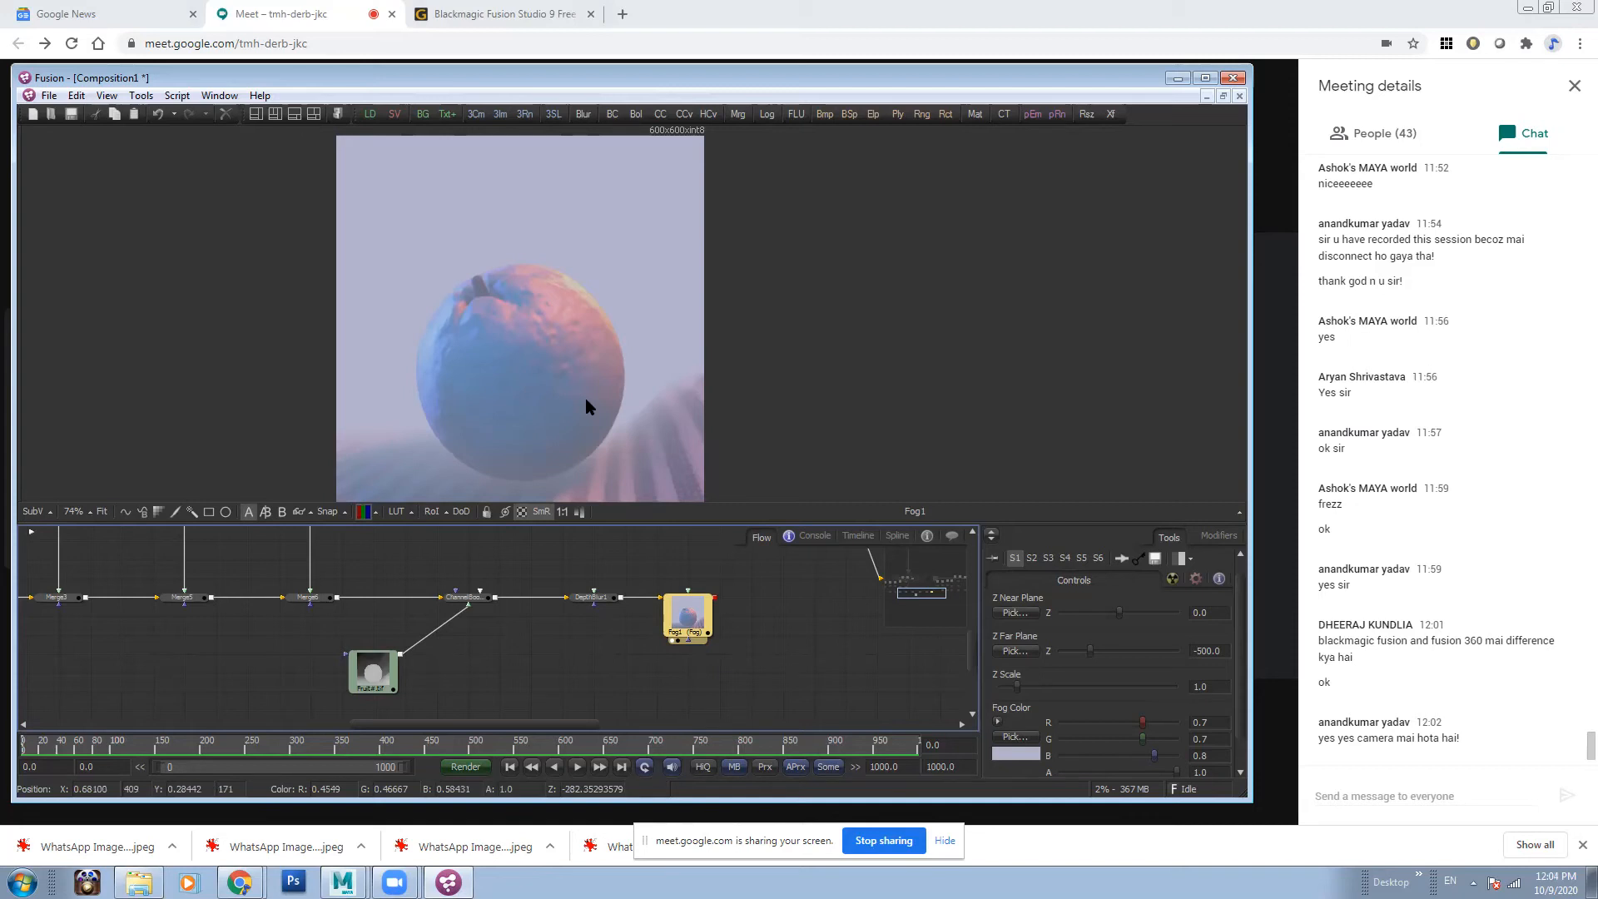
drag(1032, 613, 411, 435)
drag(1019, 647, 367, 141)
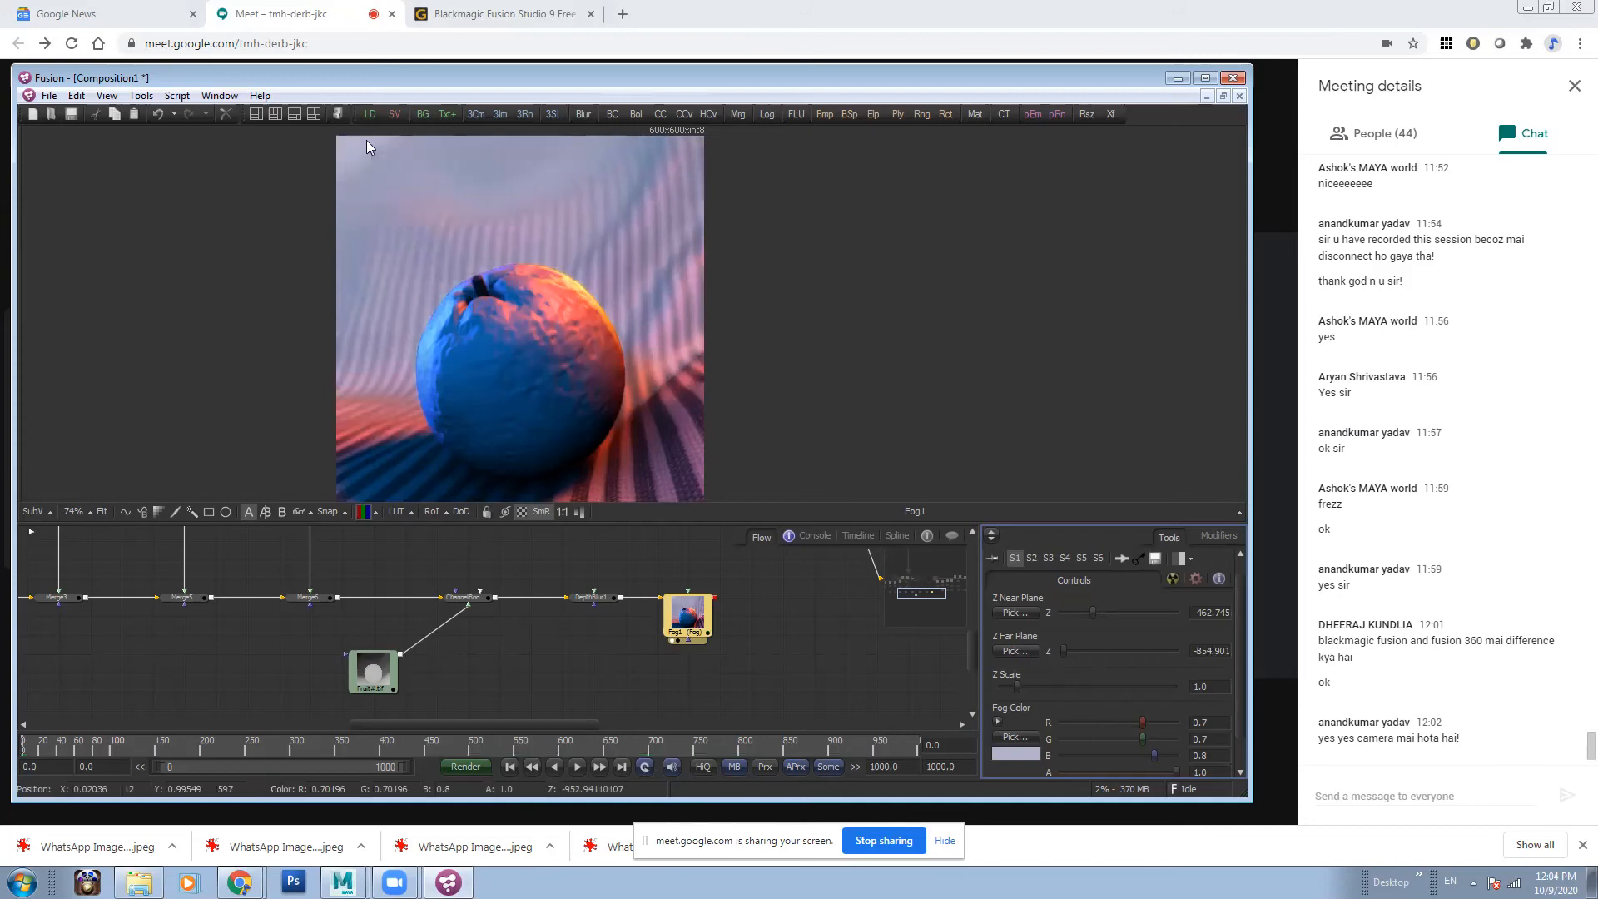
drag(1030, 654, 381, 147)
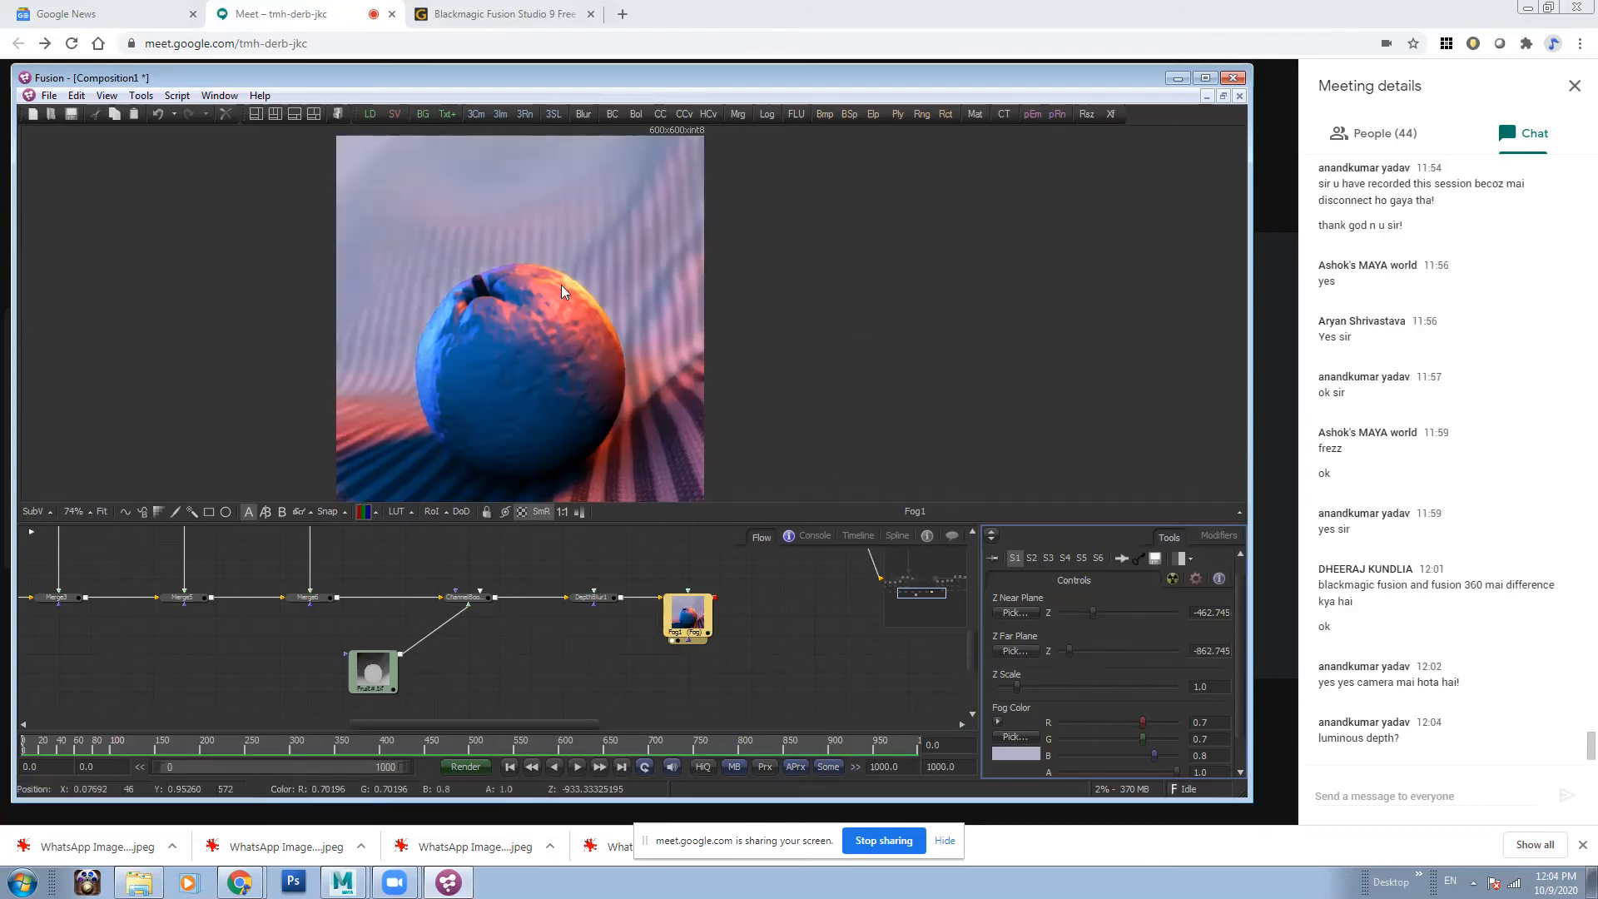
- Refine the fog to a Z Near Plane of about -391.3, Z Far Plane of about -627.45 and Z Scale of about 1.70
drag(1015, 613, 665, 424)
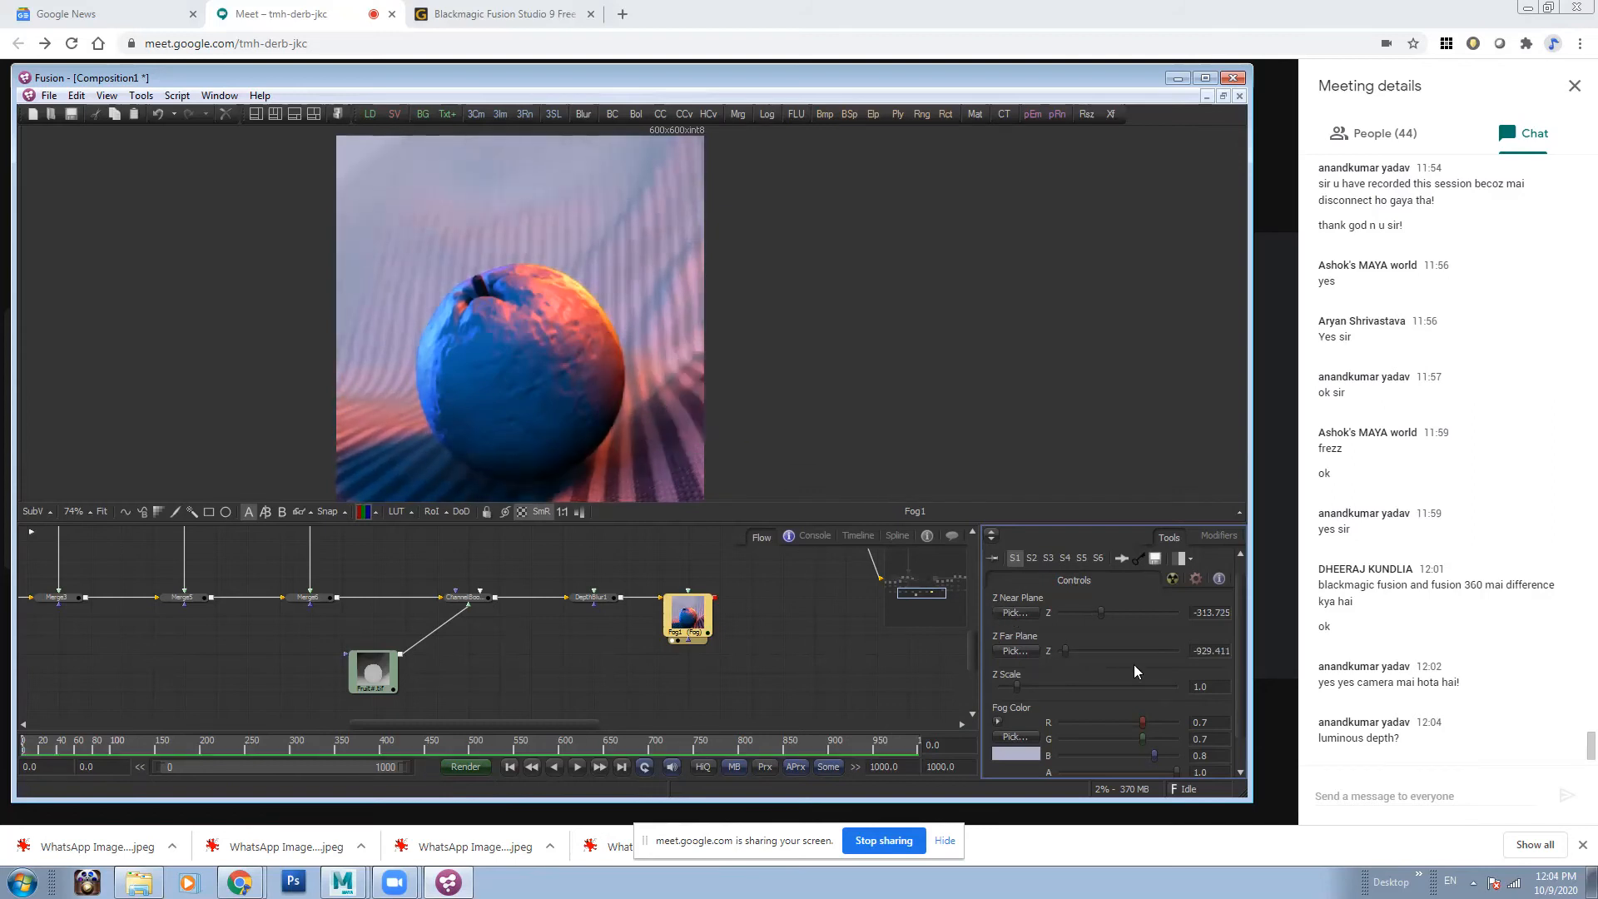
drag(1015, 689, 379, 319)
drag(1030, 617, 504, 474)
drag(1040, 658, 651, 349)
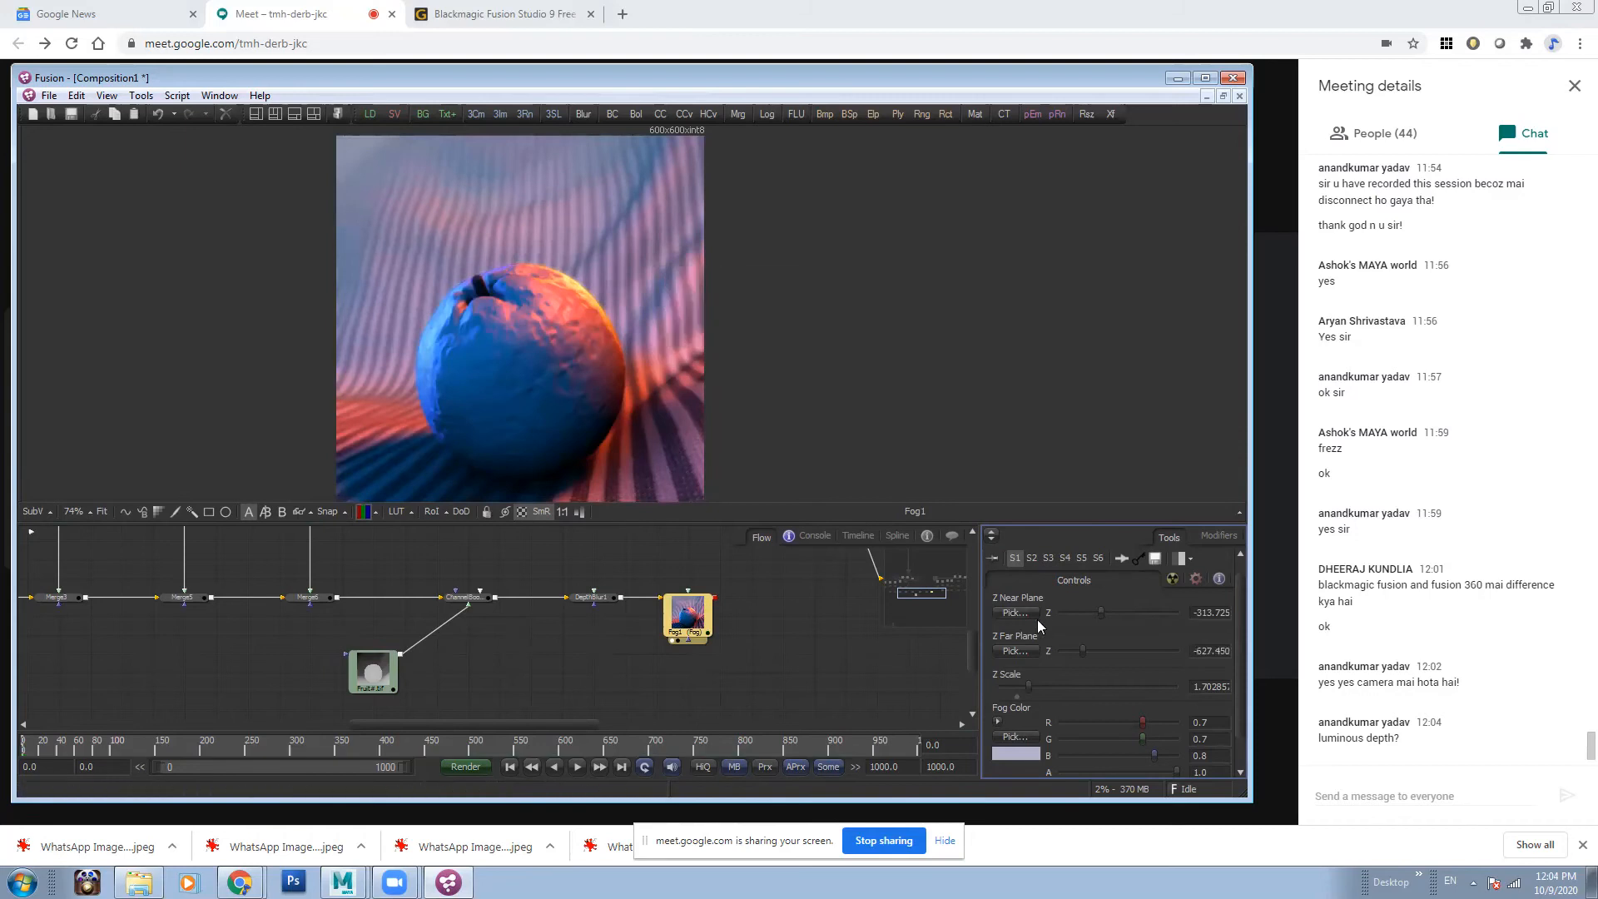
mouse_move(1097, 607)
mouse_down()
mouse_move(1112, 615)
mouse_move(1098, 617)
mouse_up()
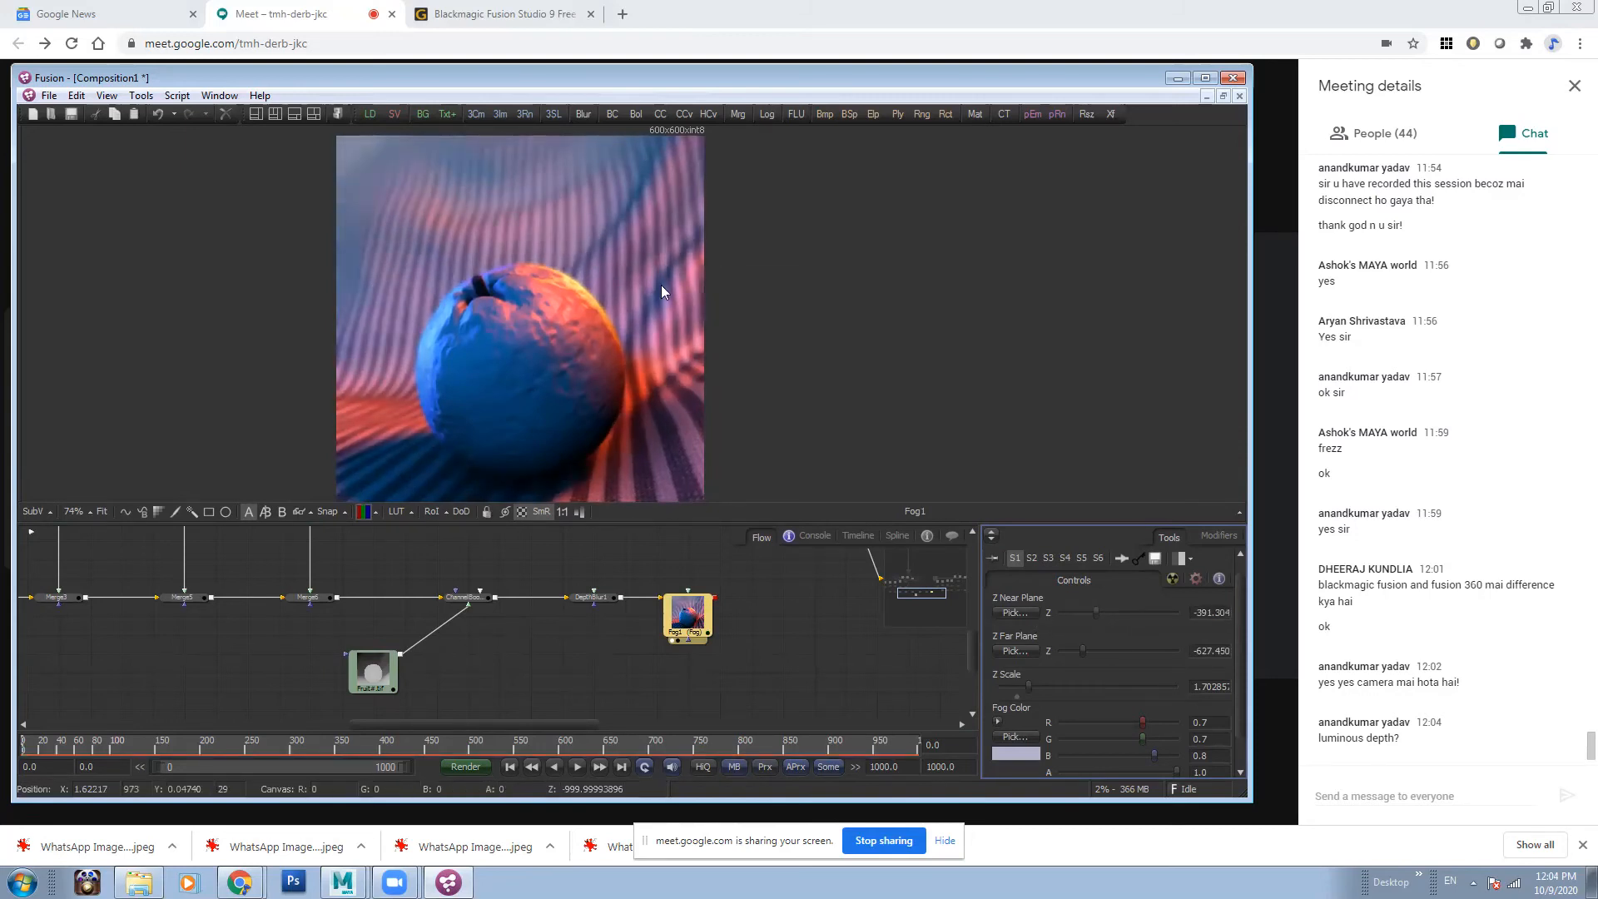
- Set the Fog Color to blue with Red 18, Green 111 and Blue 186, and inspect the image
drag(527, 309, 487, 248)
scroll(488, 283, down, 2)
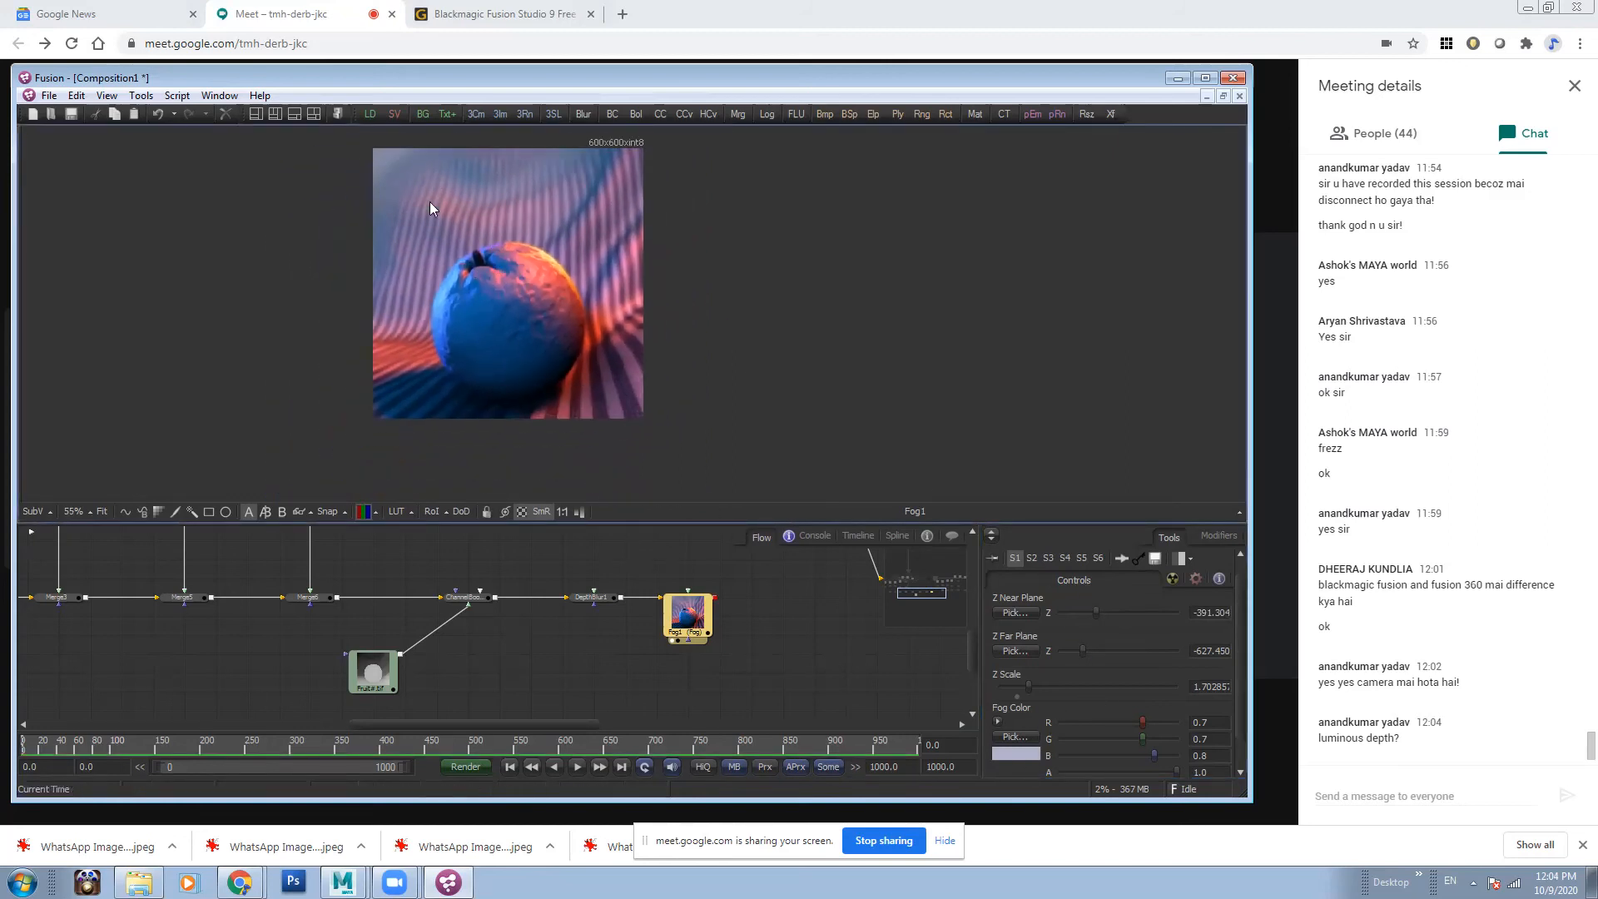
click(1017, 753)
click(720, 355)
drag(807, 383, 811, 423)
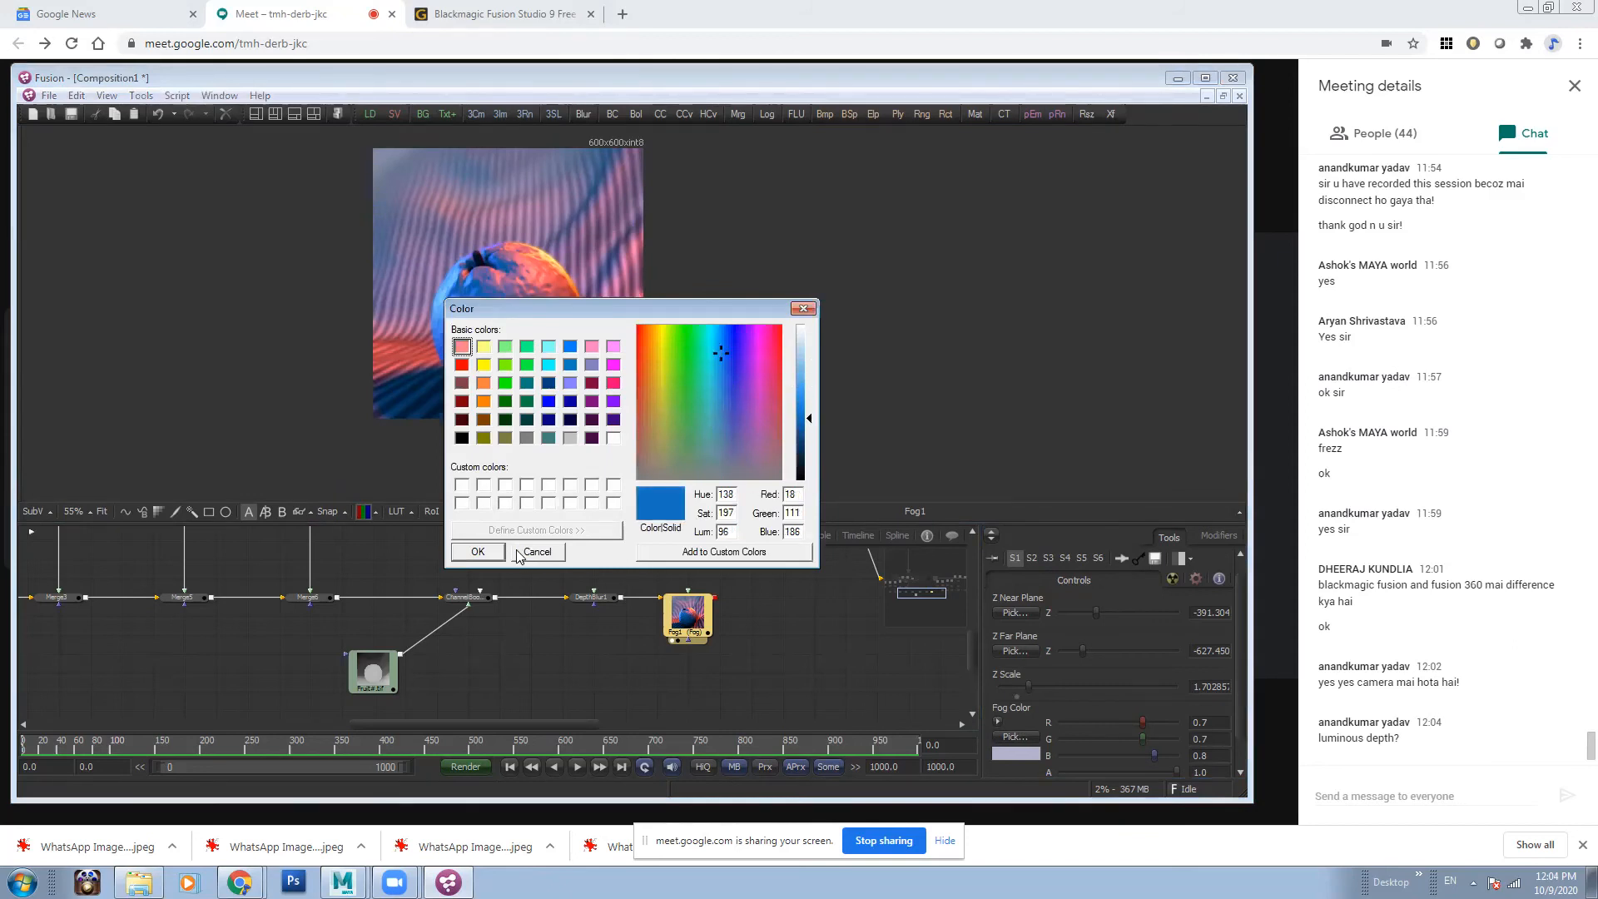
click(478, 551)
scroll(554, 242, up, 5)
scroll(661, 259, down, 6)
scroll(568, 265, up, 2)
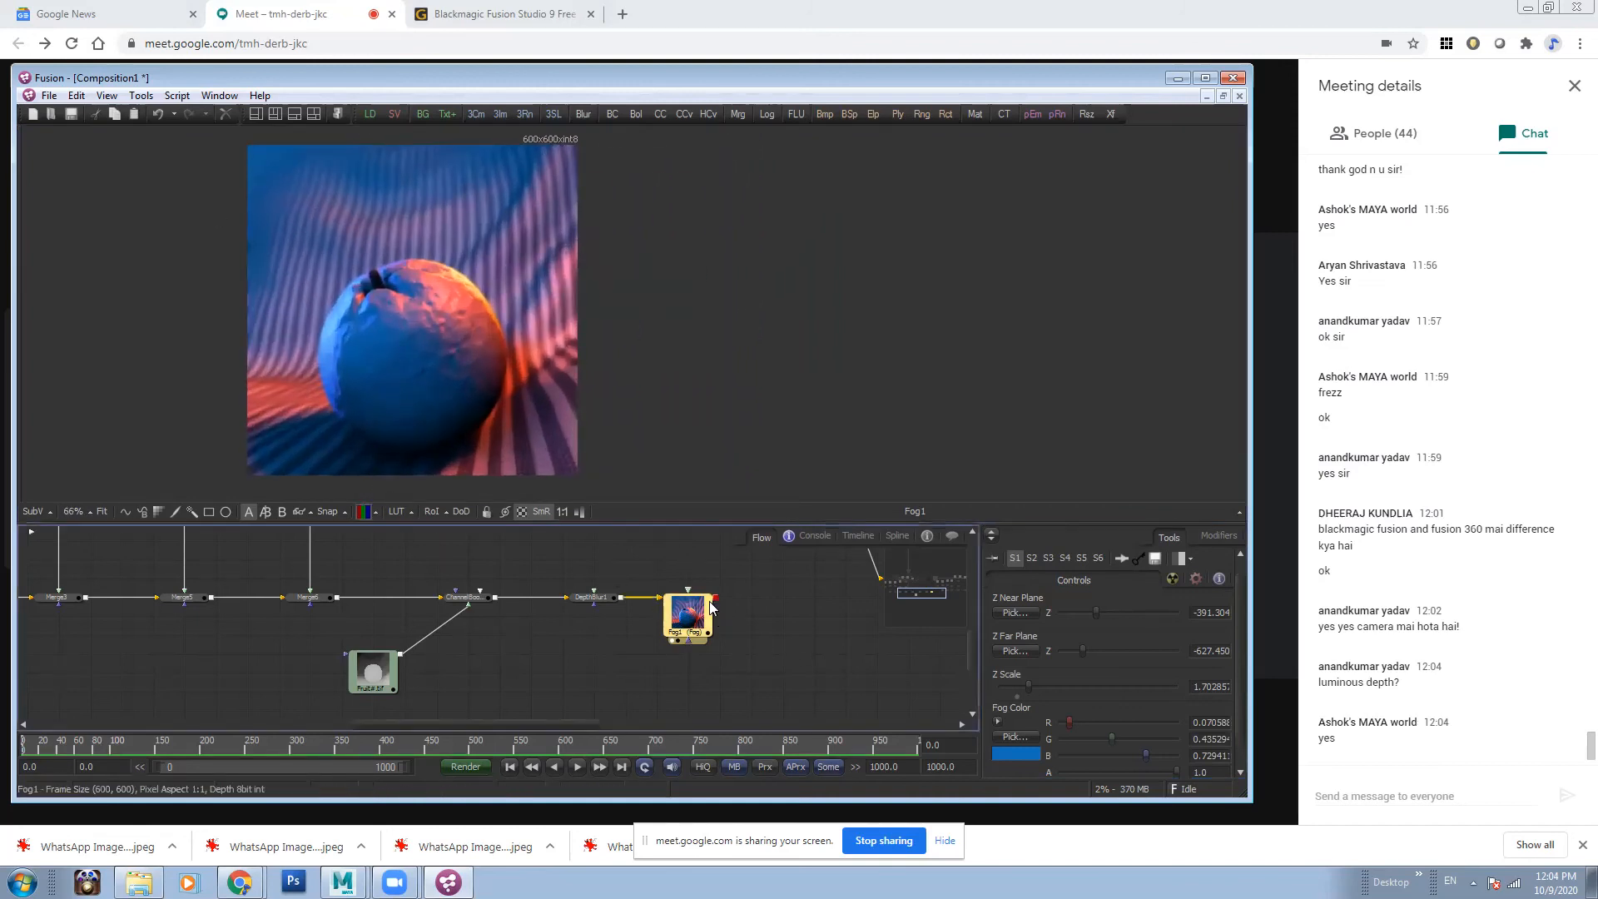
- Space the Fog node away from the Depth Blur and add a Soft Glow node after it
drag(752, 625, 713, 617)
click(784, 631)
click(686, 600)
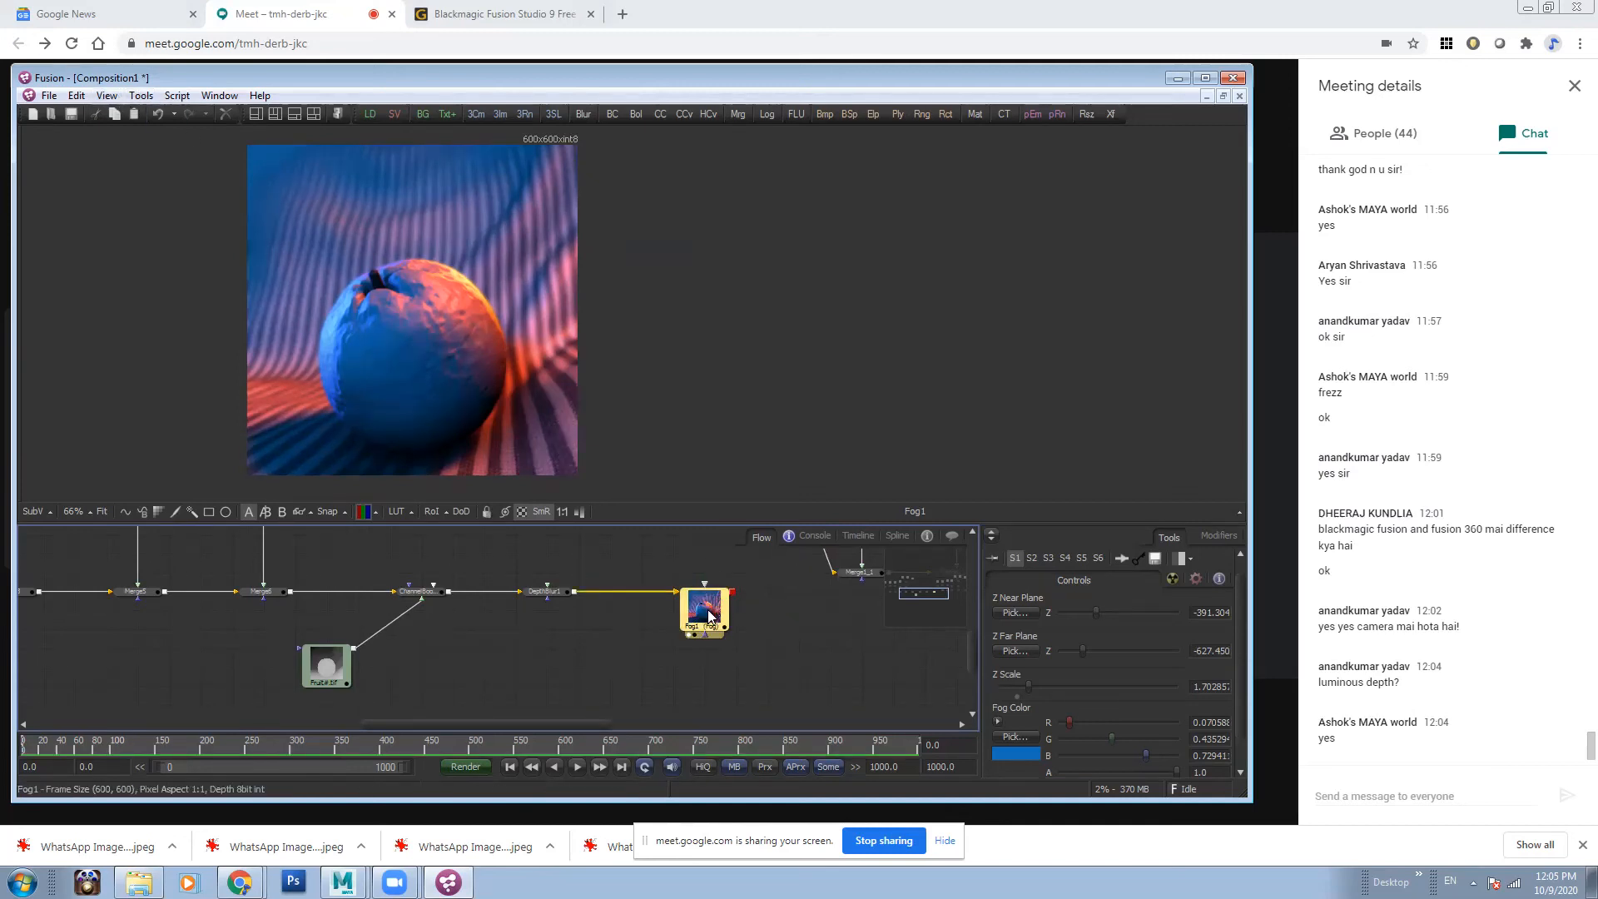
click(141, 95)
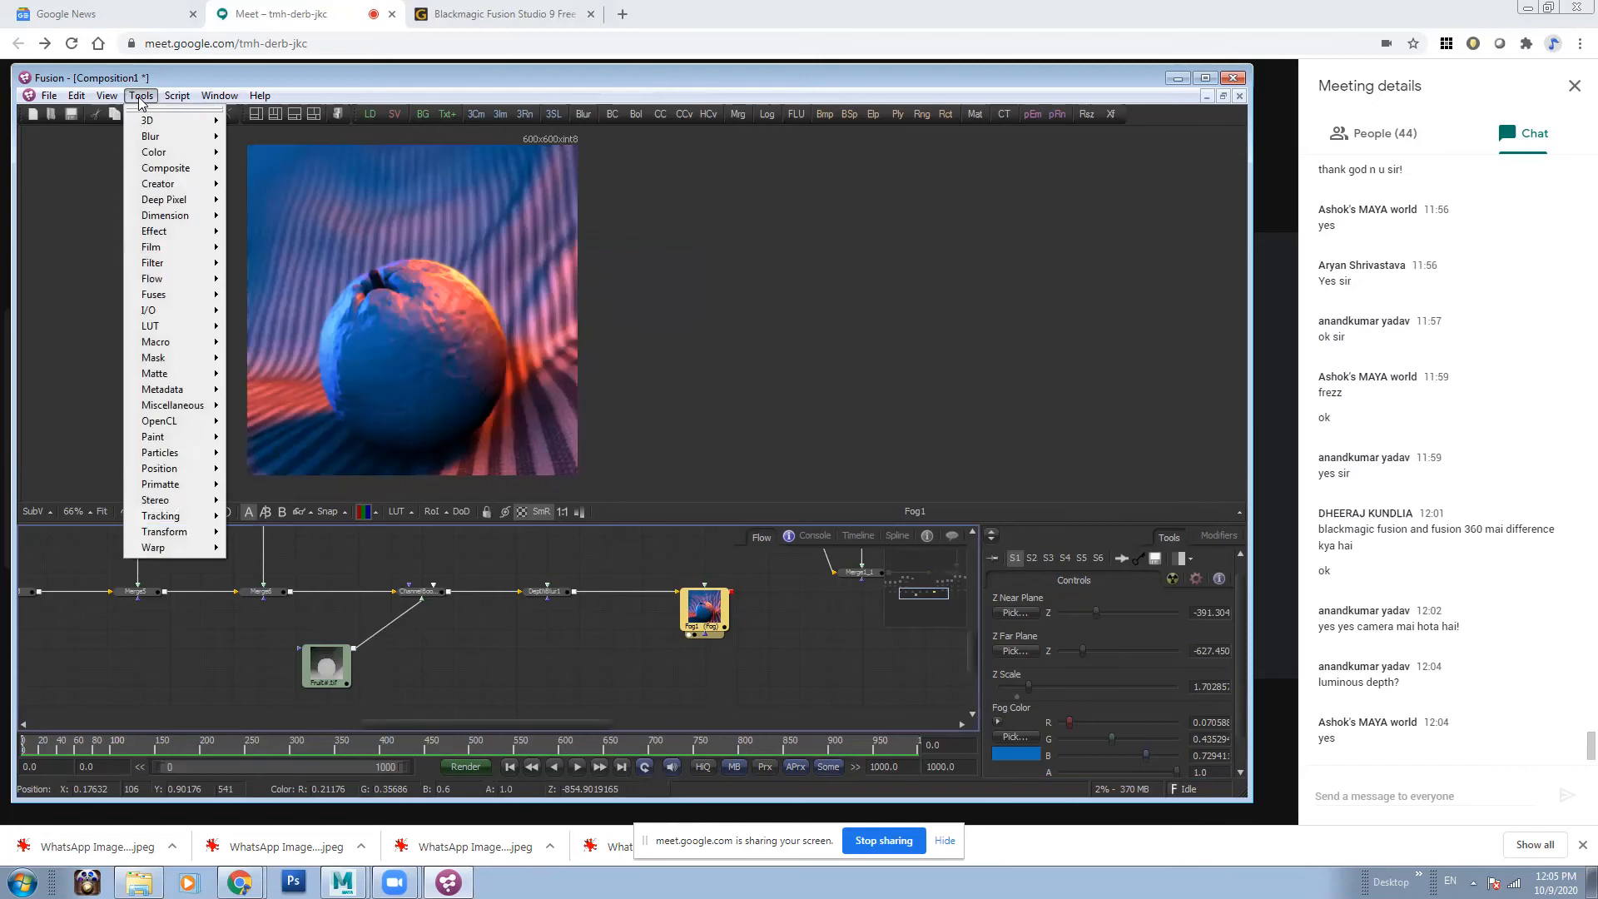
mouse_move(174, 139)
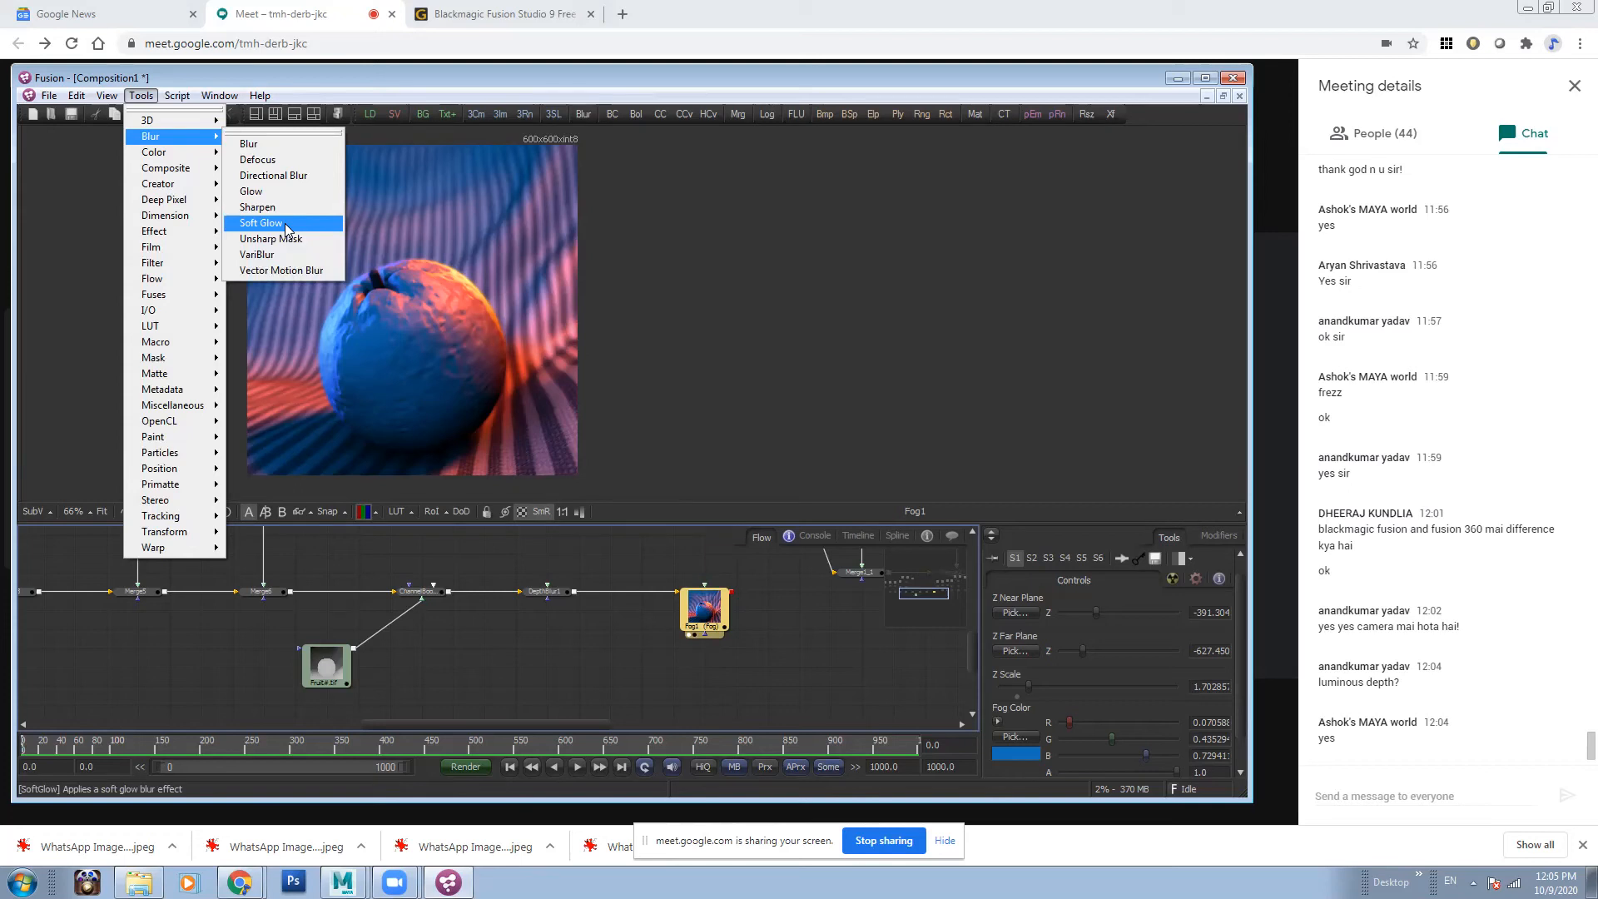
click(260, 223)
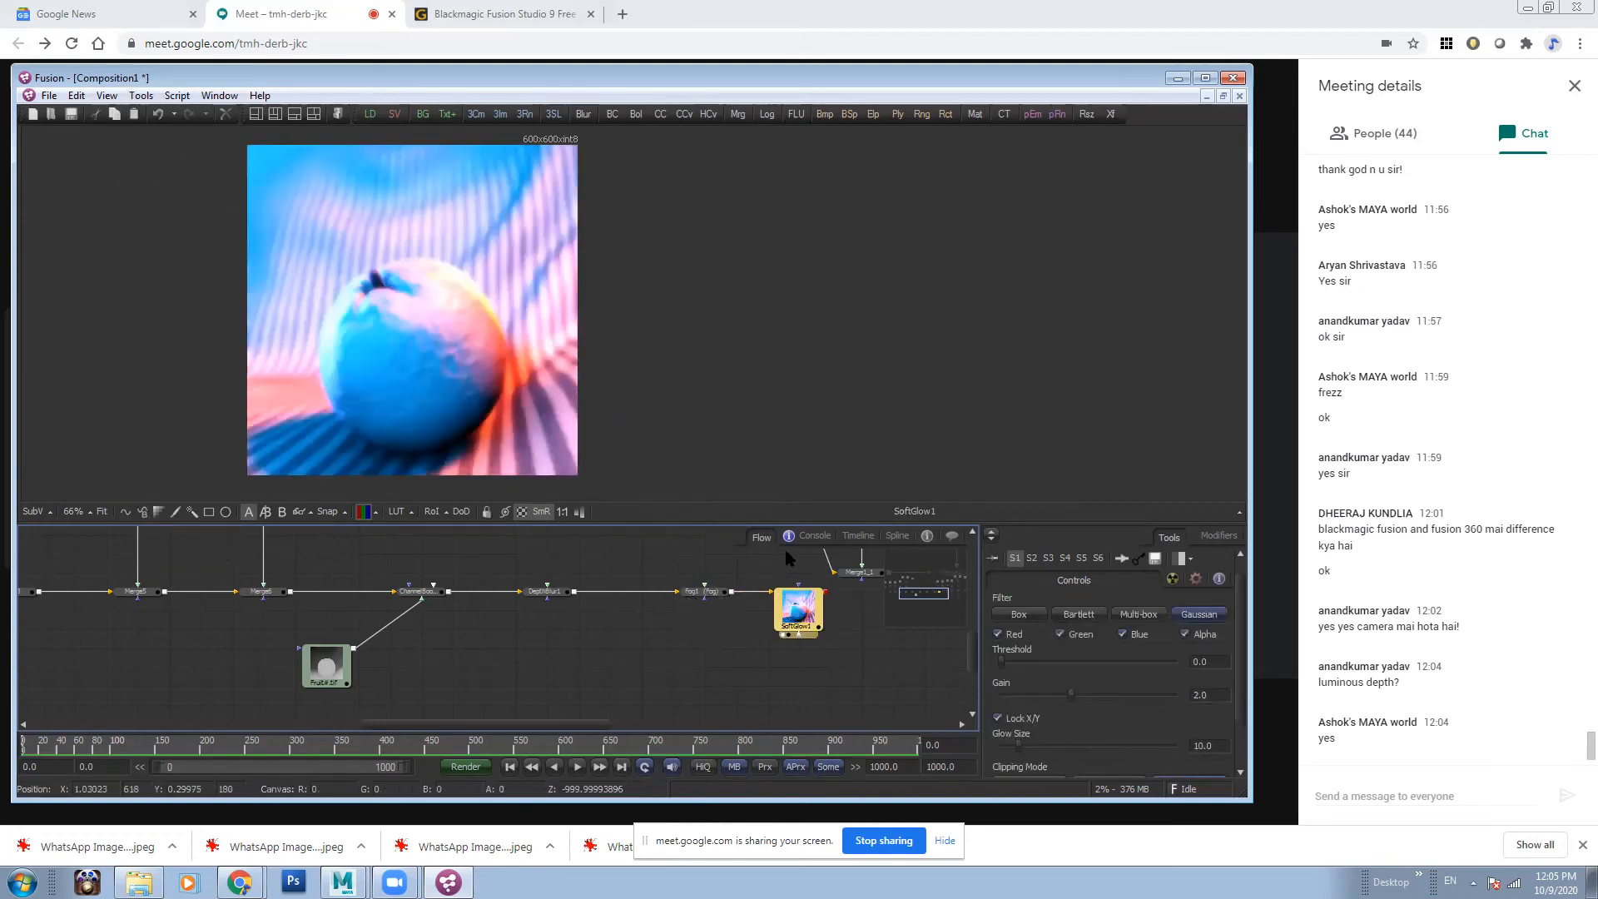
- Set the Soft Glow's Threshold to about 0.433 and its Gain to about 1.19
drag(1002, 660, 1043, 694)
scroll(608, 299, up, 2)
drag(607, 300, 730, 284)
scroll(730, 285, down, 1)
- Select the whole duplicate node tree beside the Soft Glow and move it further right to clear space in the flow
scroll(682, 604, down, 3)
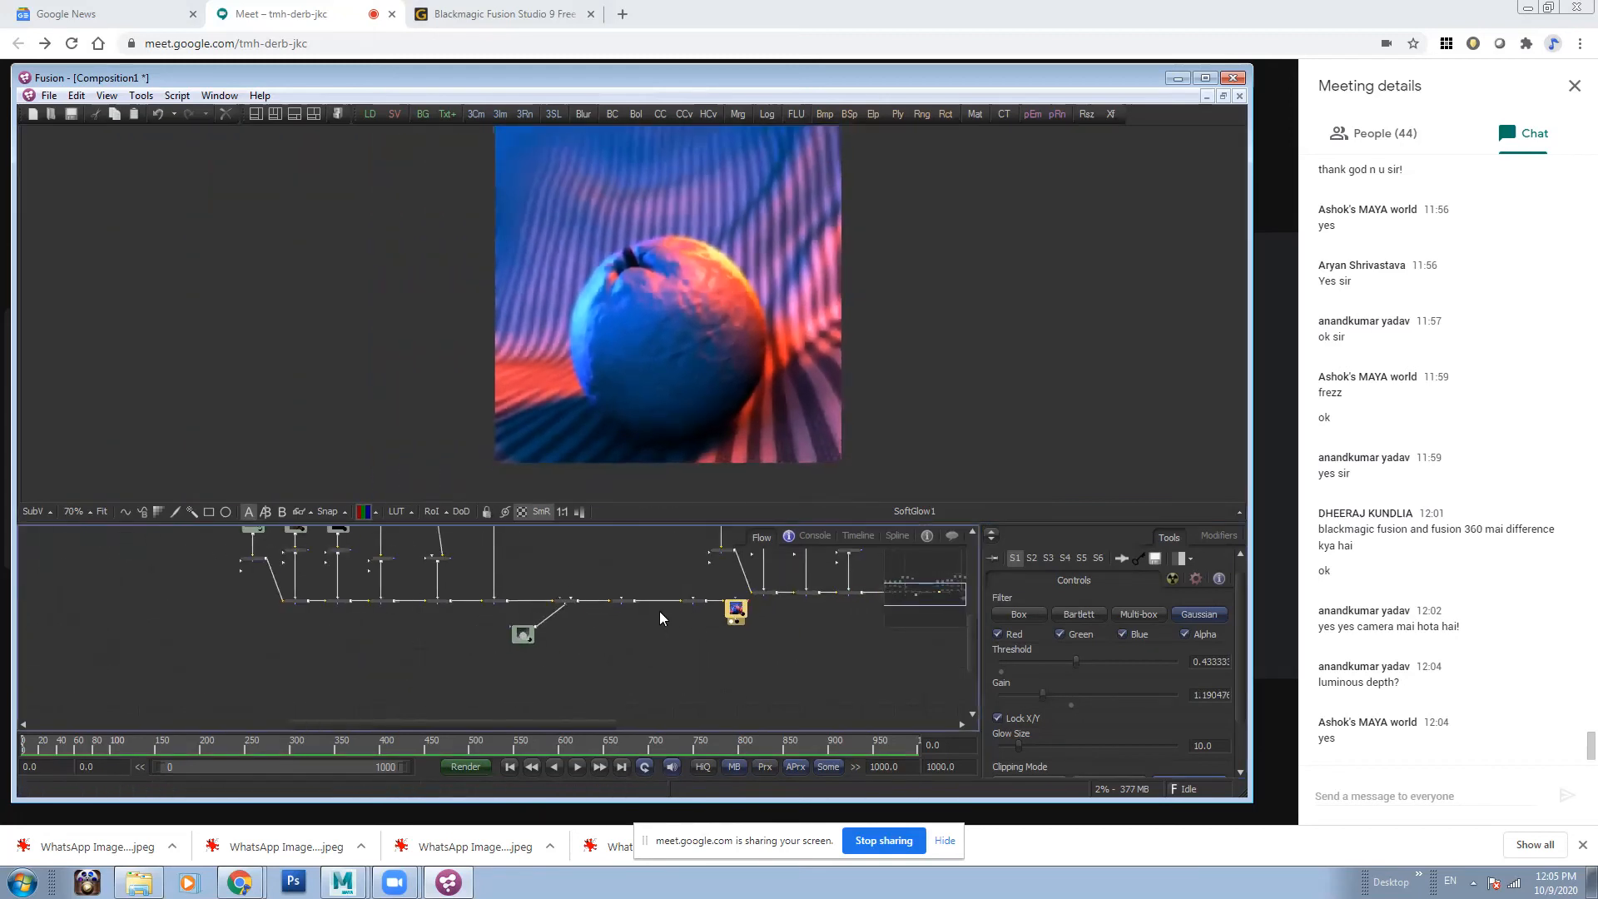
drag(621, 581, 593, 636)
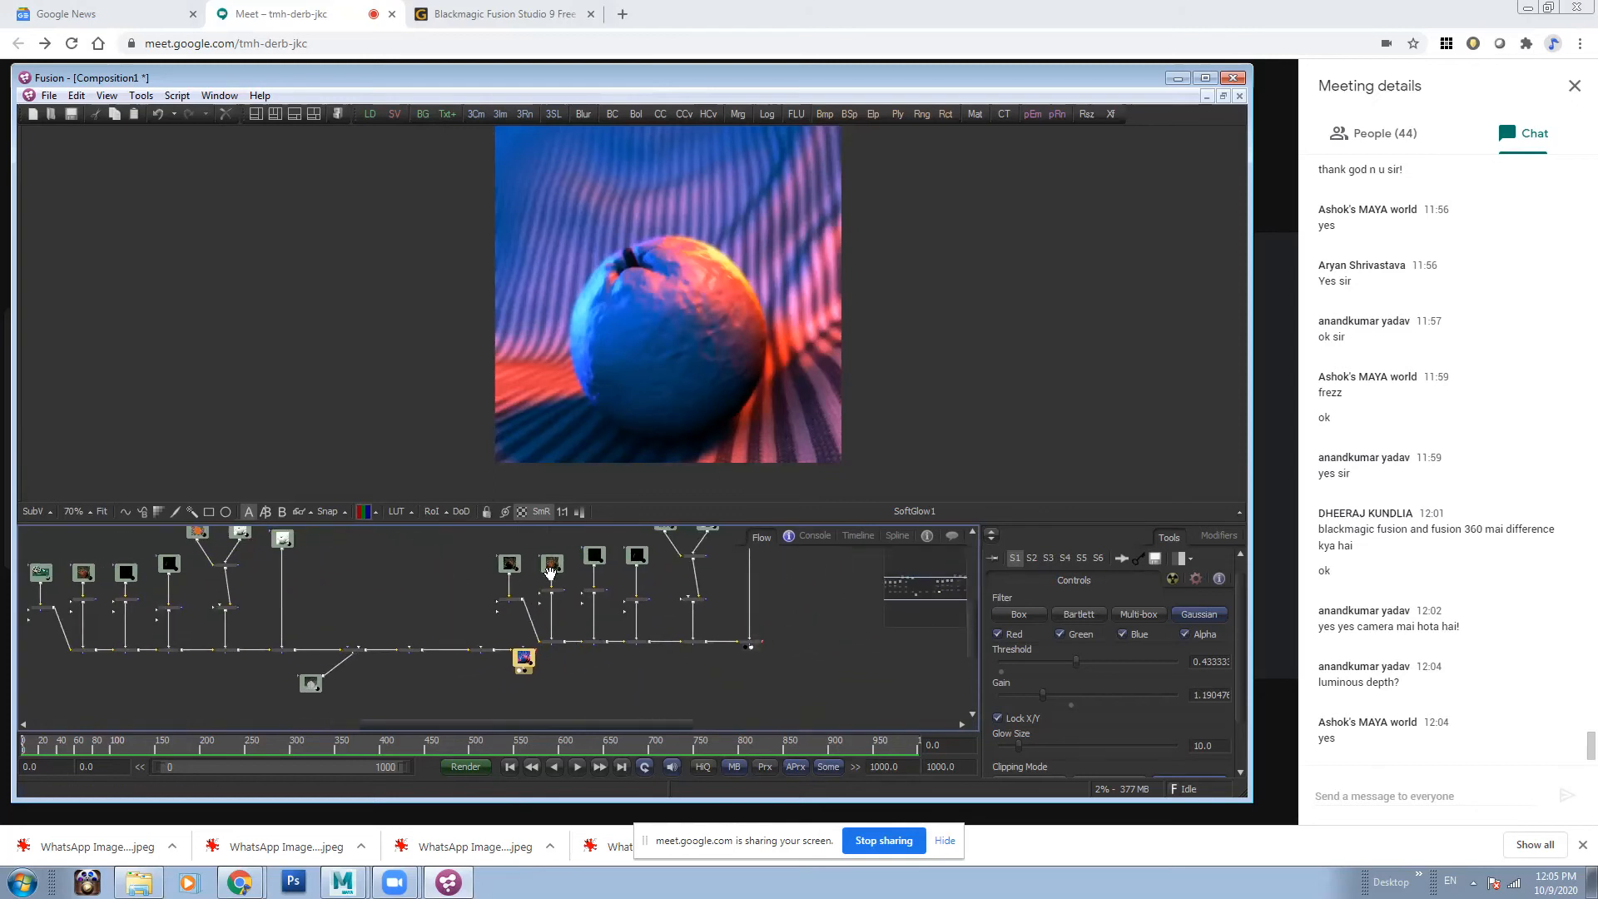
drag(550, 571, 485, 593)
drag(385, 546, 706, 673)
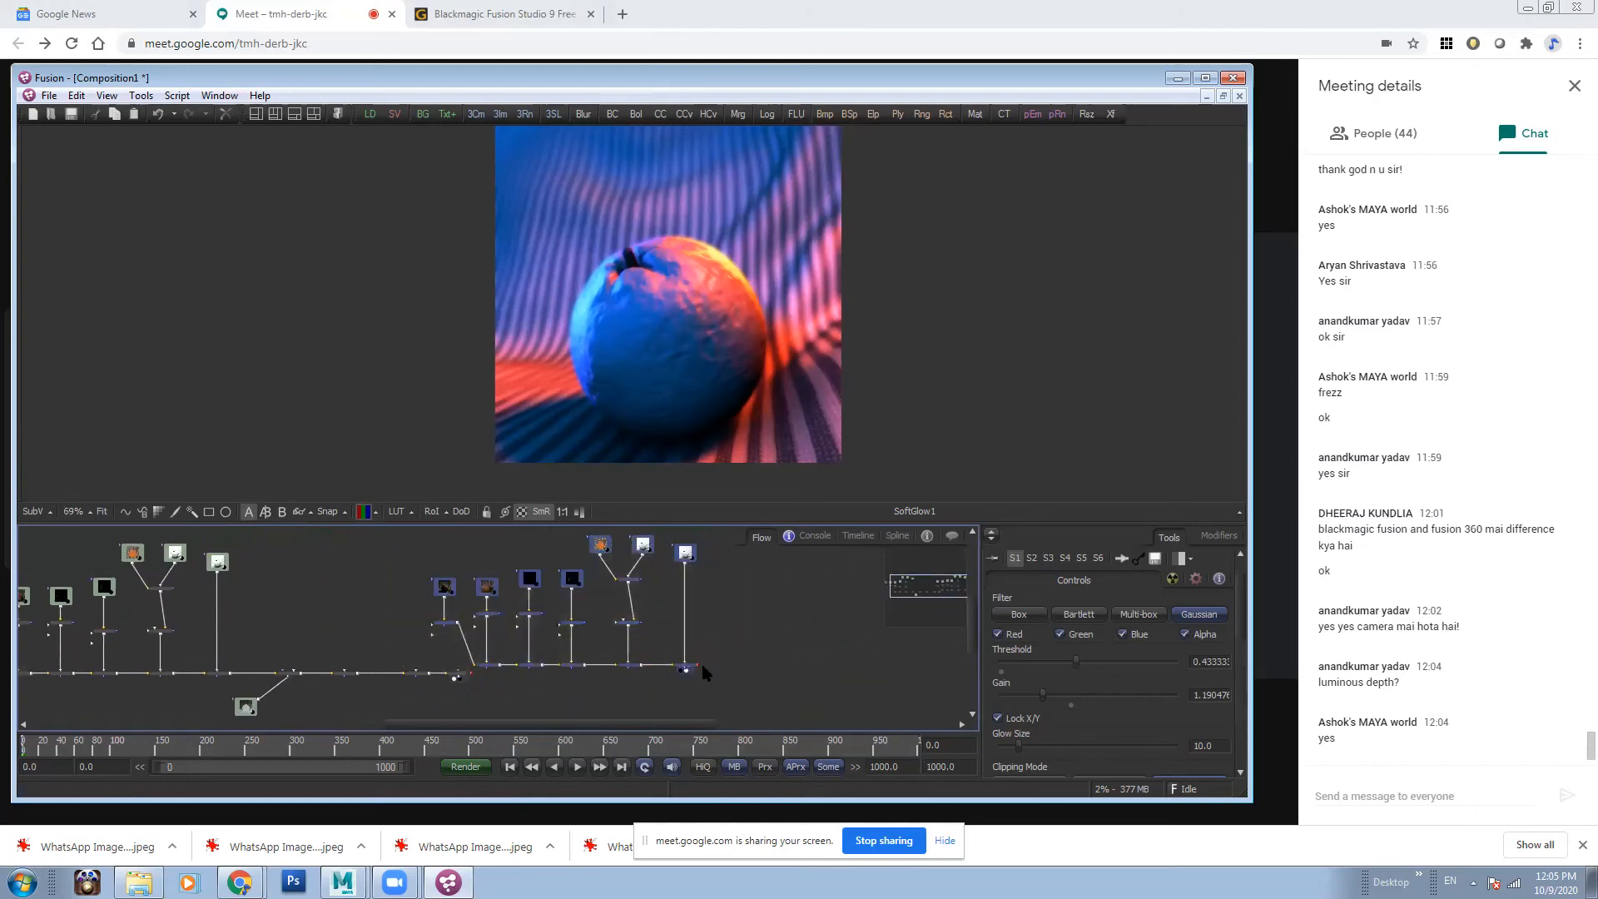
drag(419, 542, 912, 672)
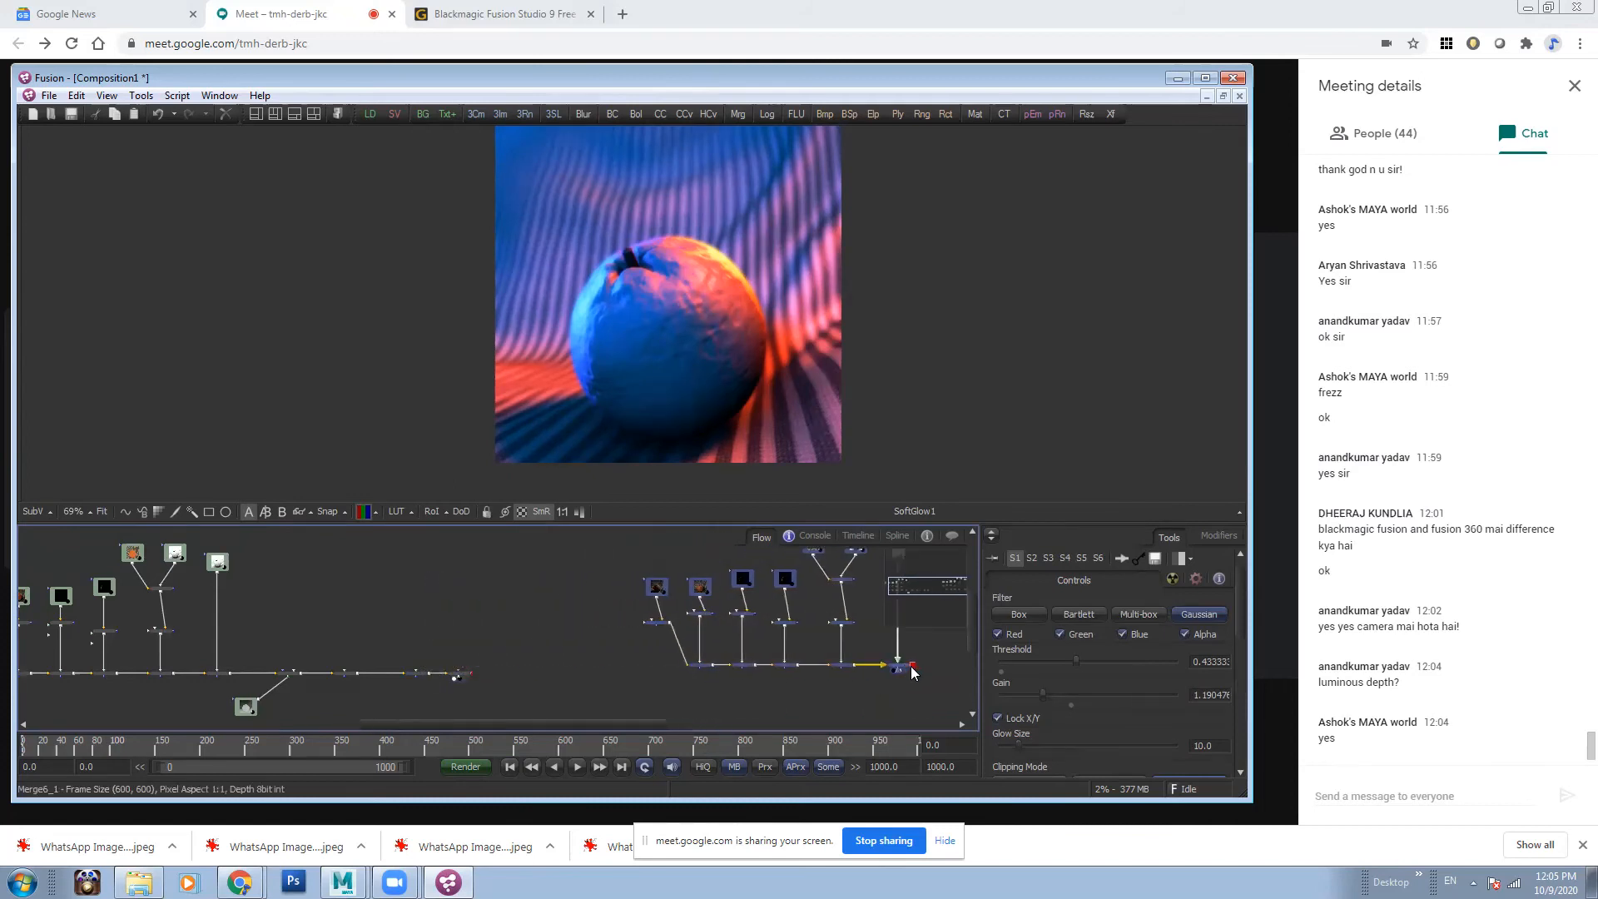
- Set the Blend of the Merge5 node in the main node tree to about 0.733
drag(236, 595, 540, 592)
scroll(560, 597, up, 3)
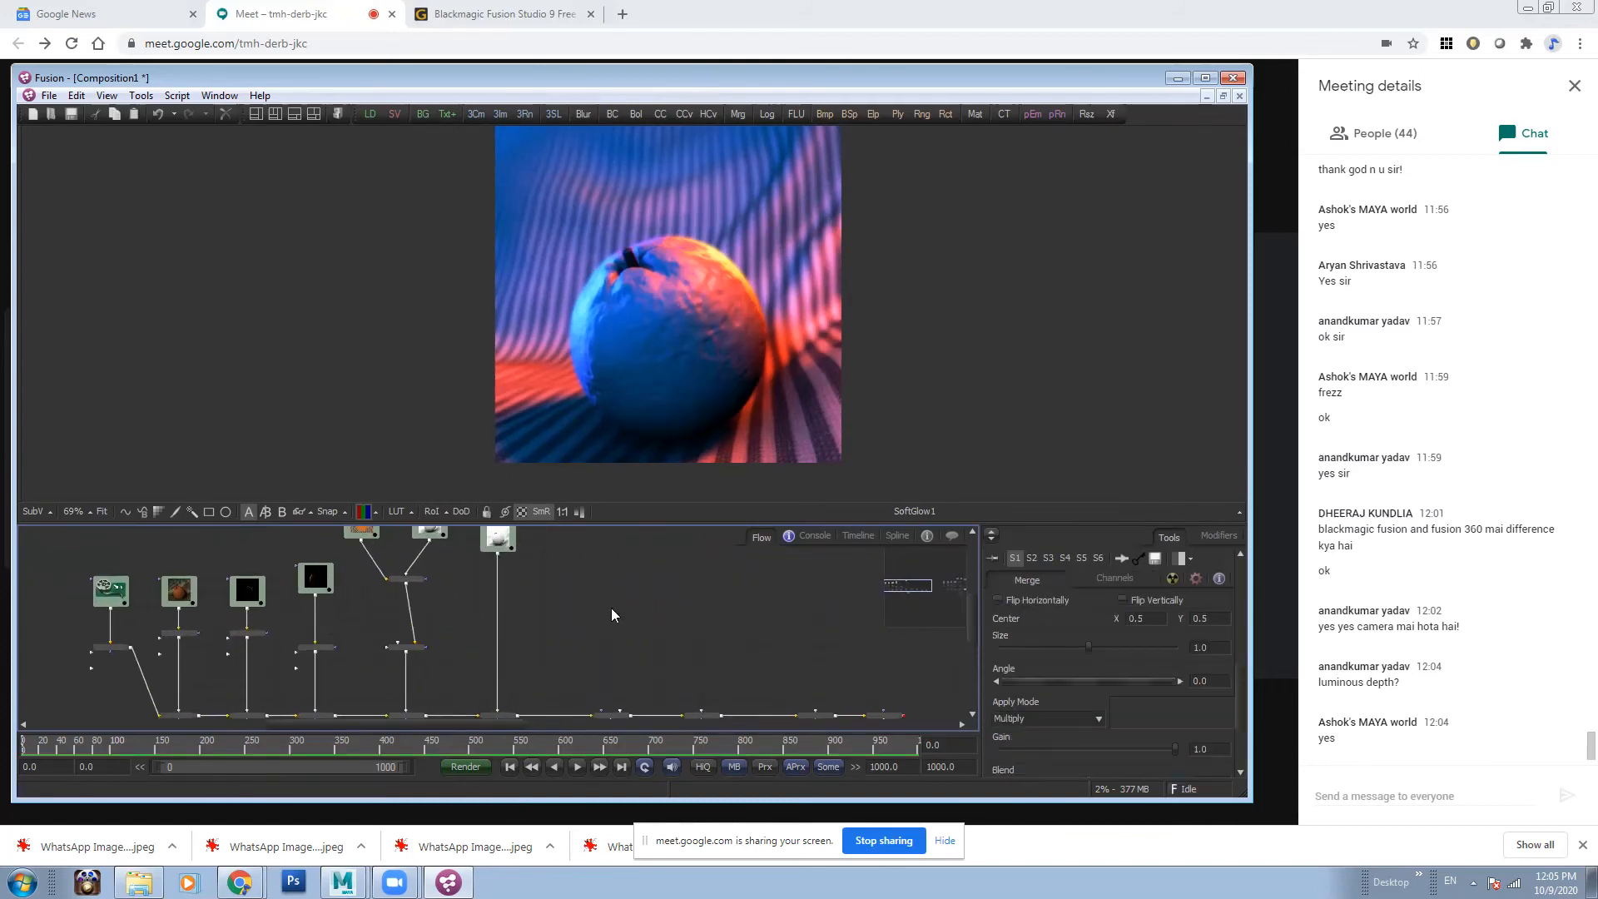
click(418, 716)
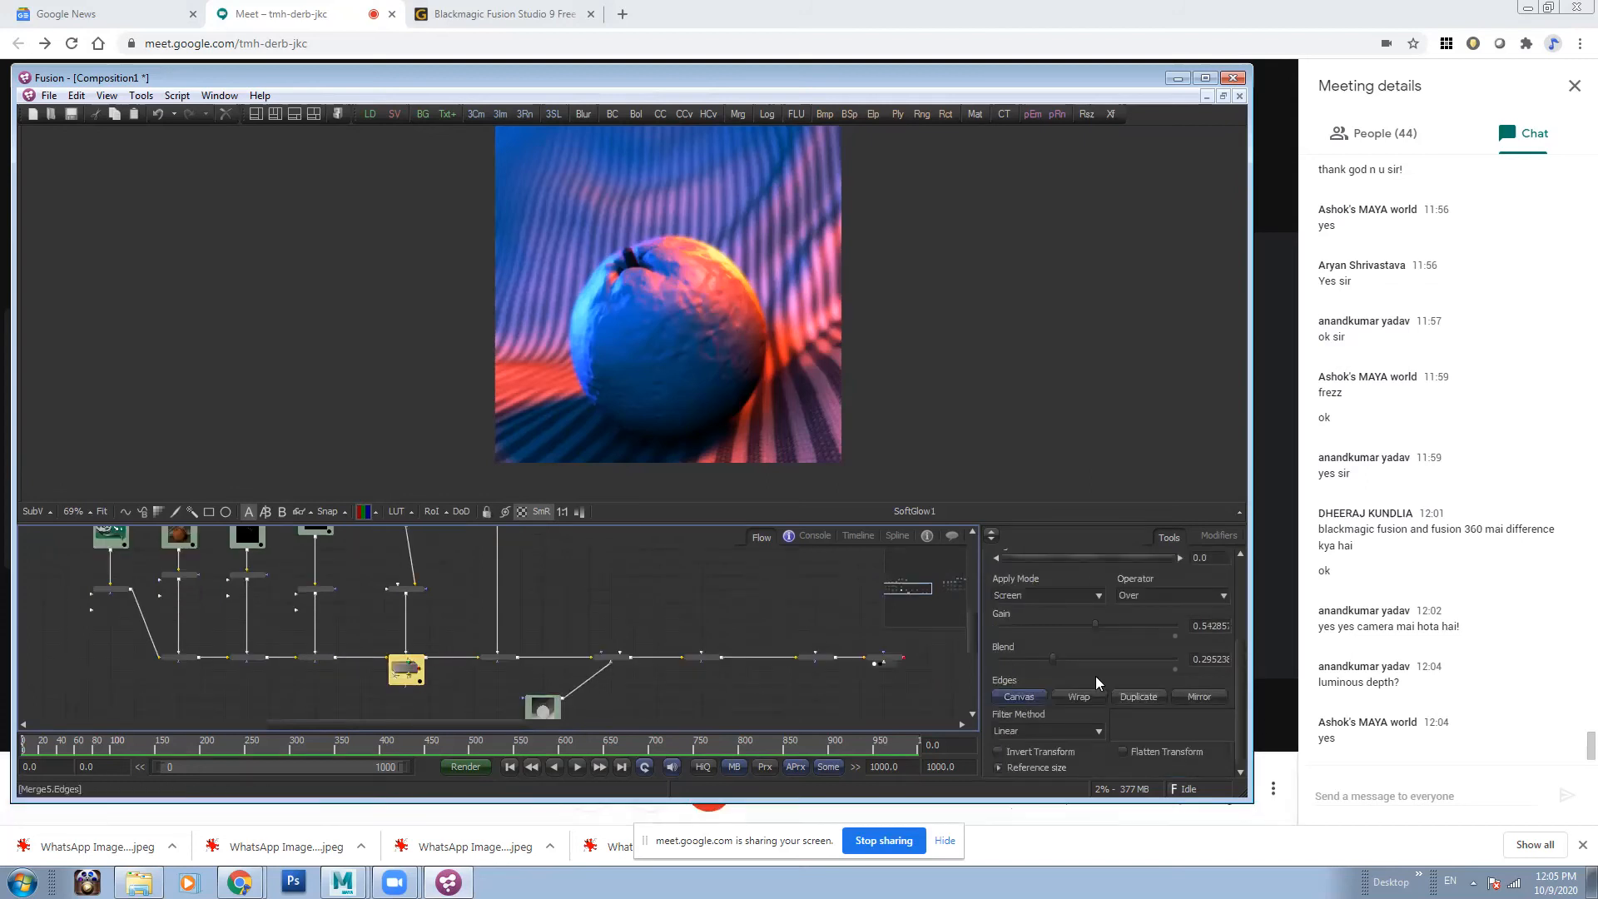
drag(1054, 659, 1128, 662)
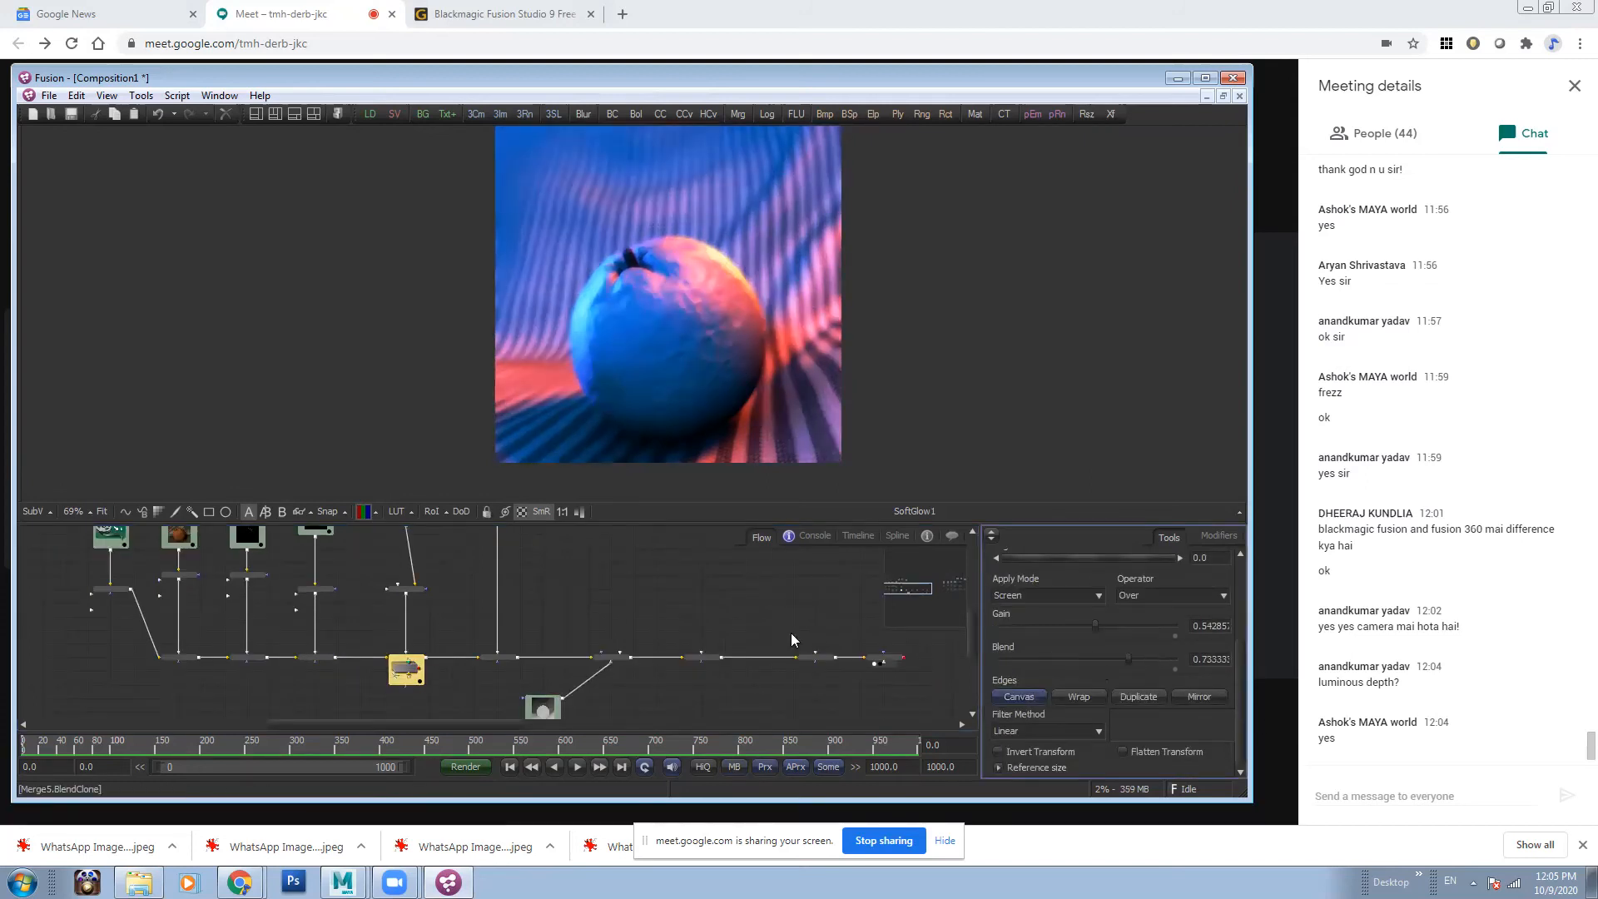
- Retint the first pass's Color Corrector to about -0.940 and the second pass's to Tint about -0.371 and Strength about 0.720
click(223, 635)
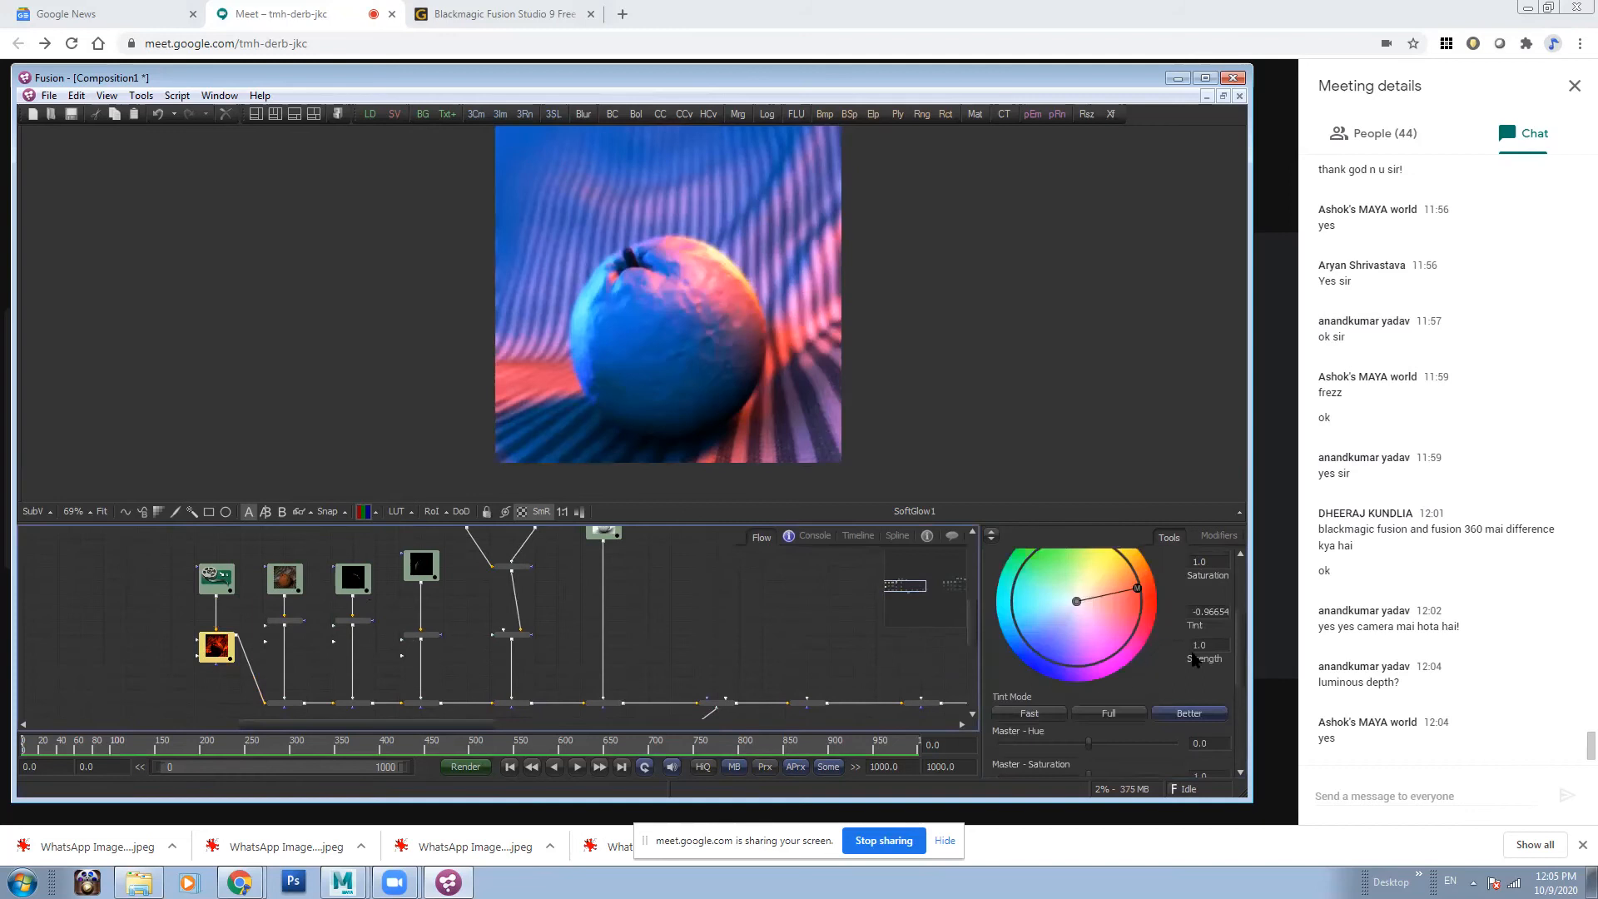
mouse_move(1134, 595)
mouse_down()
mouse_move(1110, 579)
mouse_move(1125, 592)
mouse_move(1137, 577)
mouse_up()
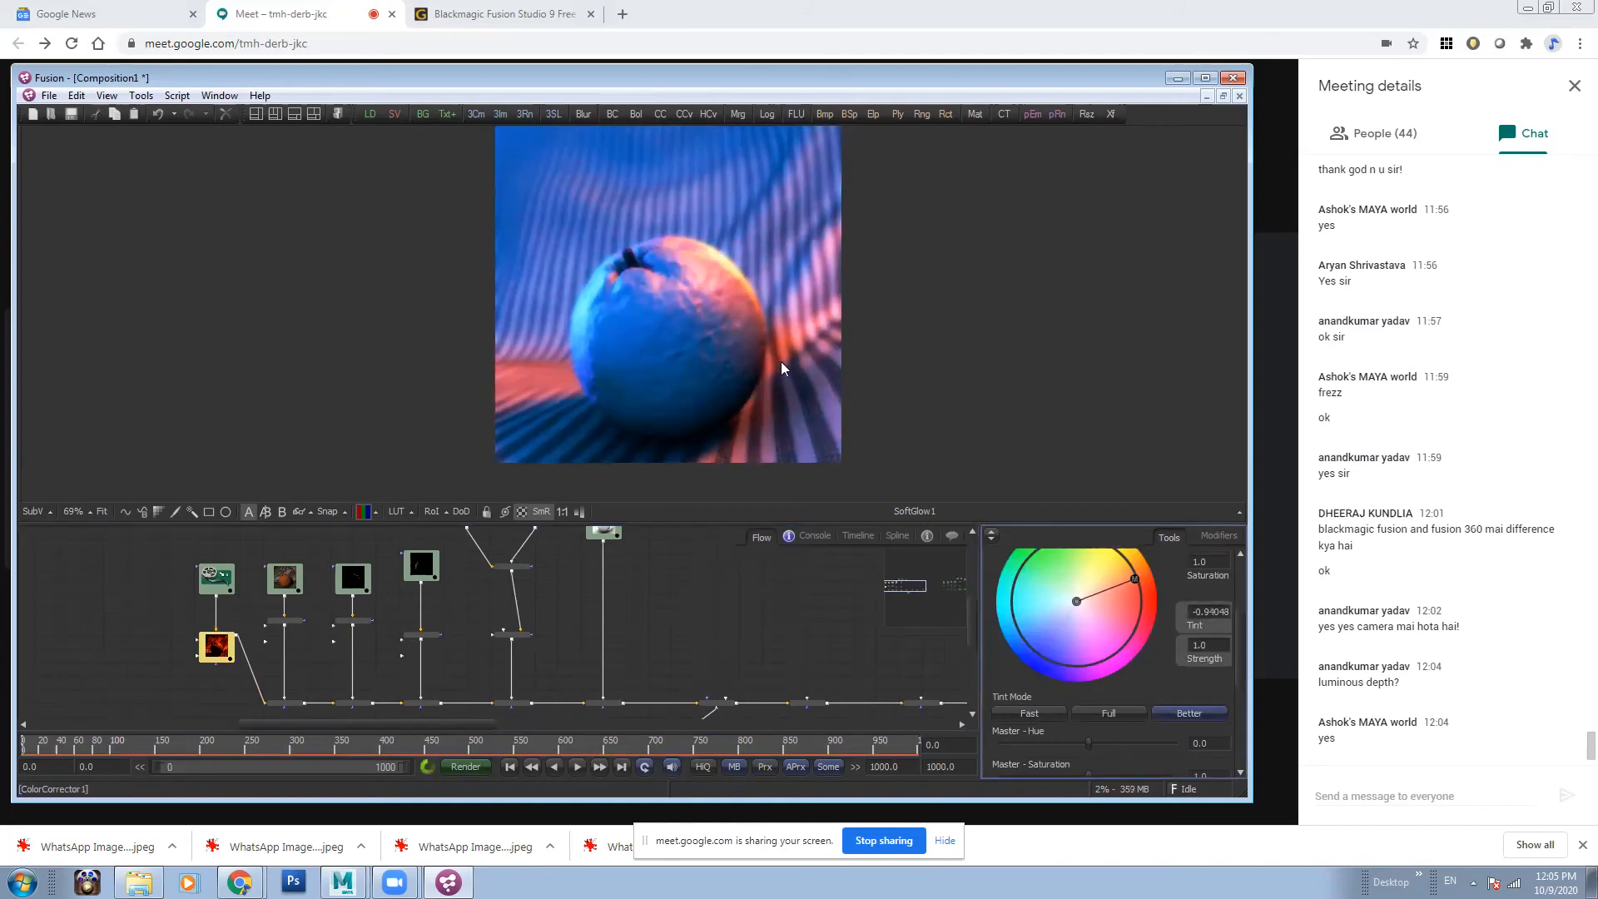
click(284, 621)
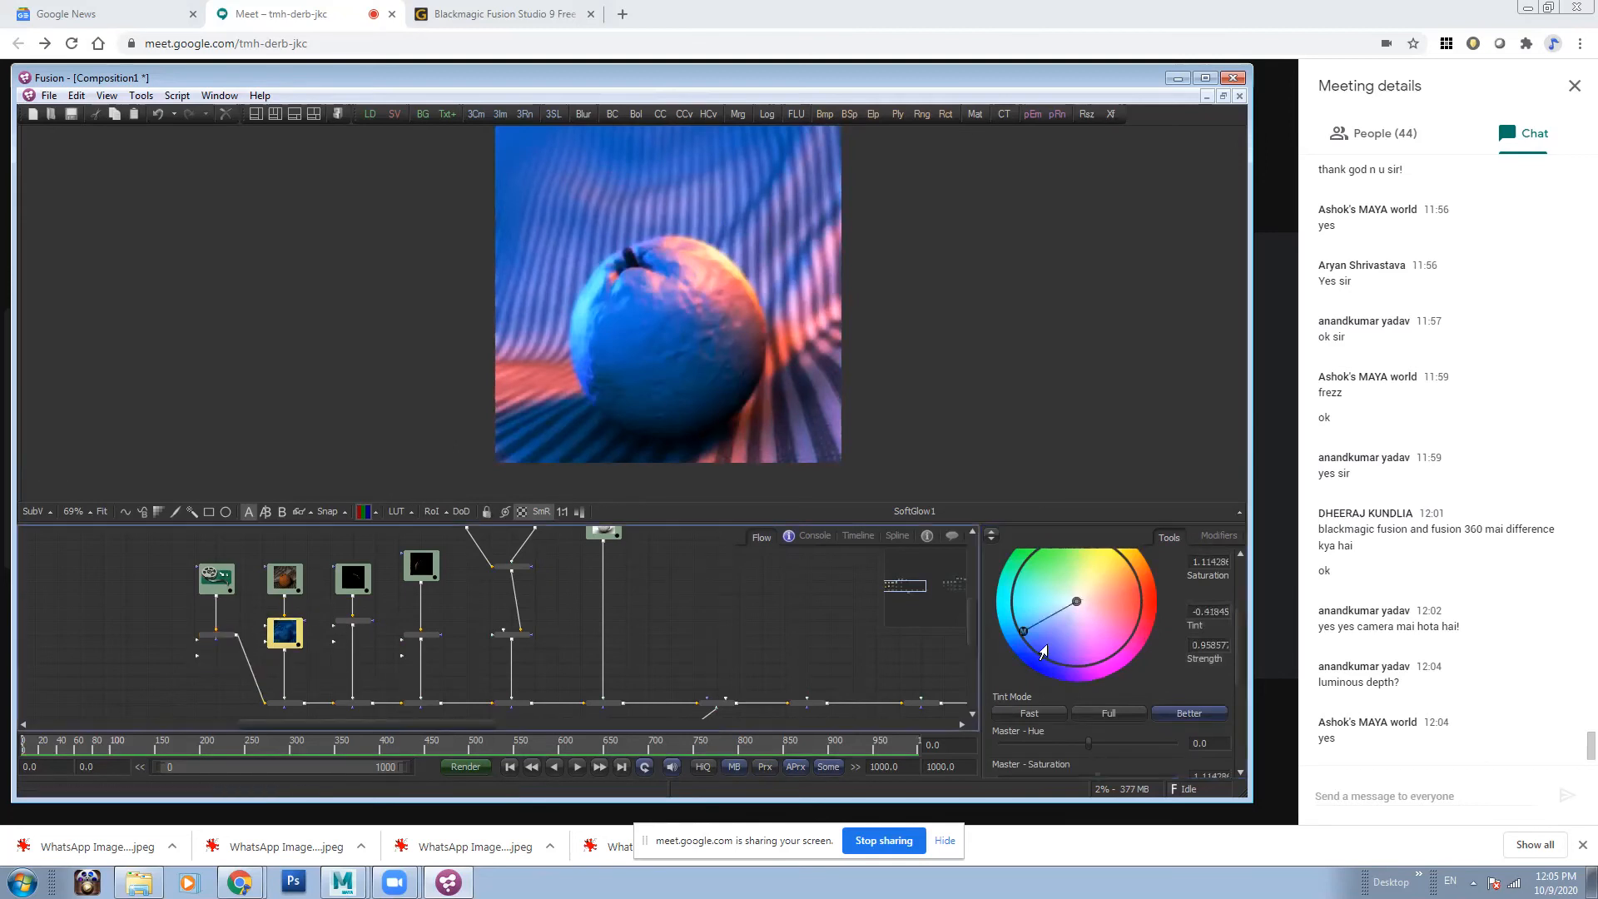
drag(1036, 636, 1040, 640)
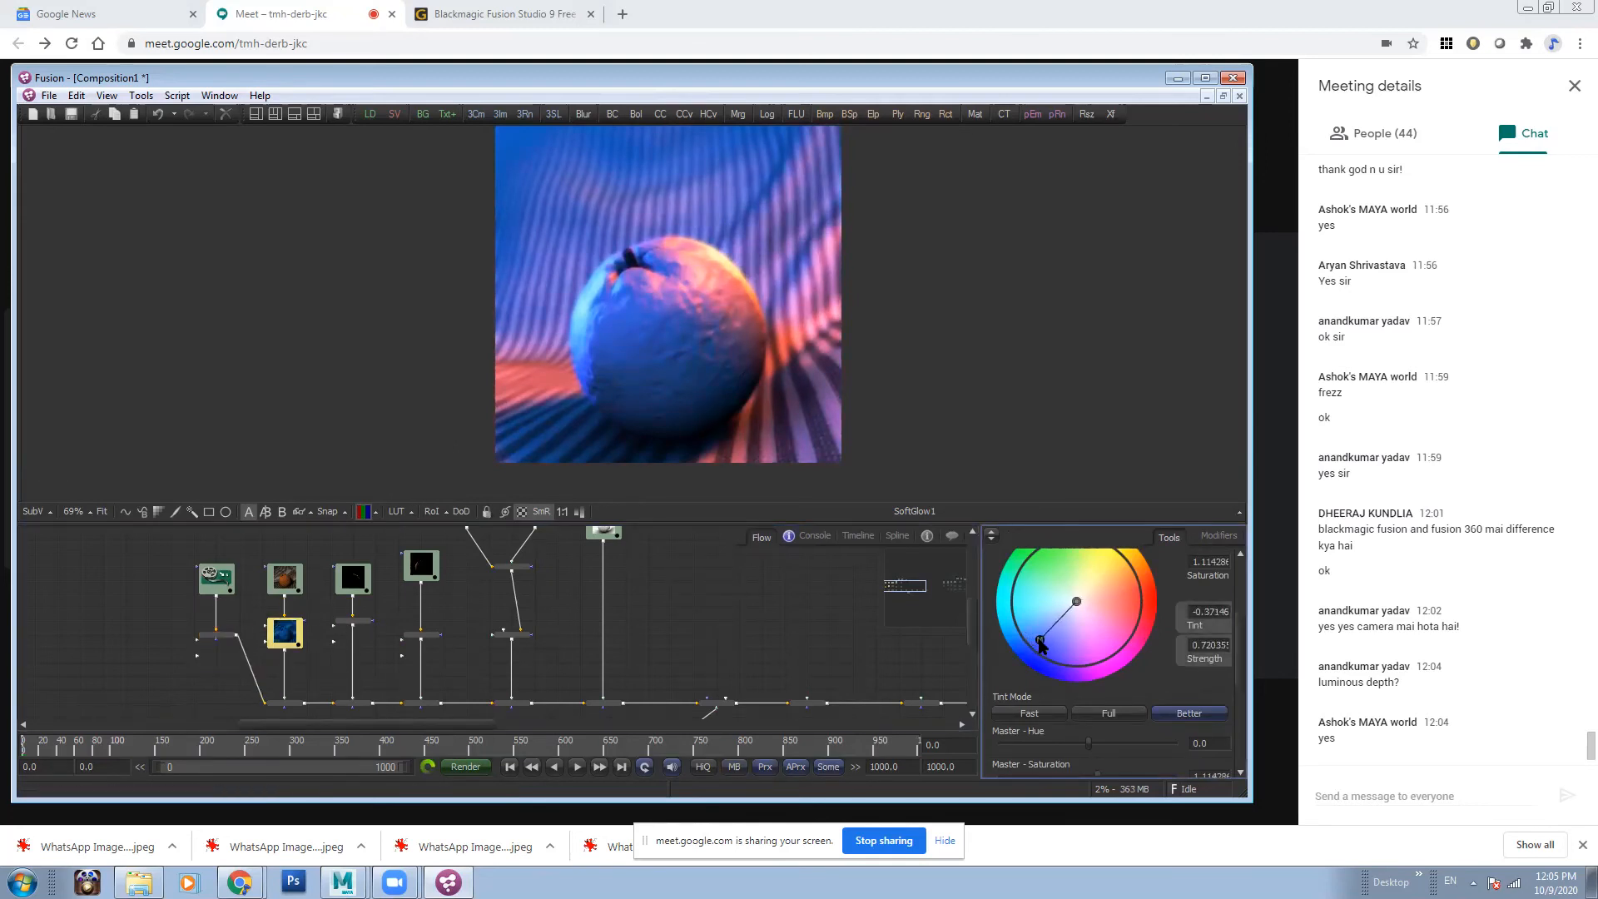
- Shift the second pass's Color Corrector toward magenta, with Tint about -0.214 and Strength about 0.506
scroll(701, 642, down, 3)
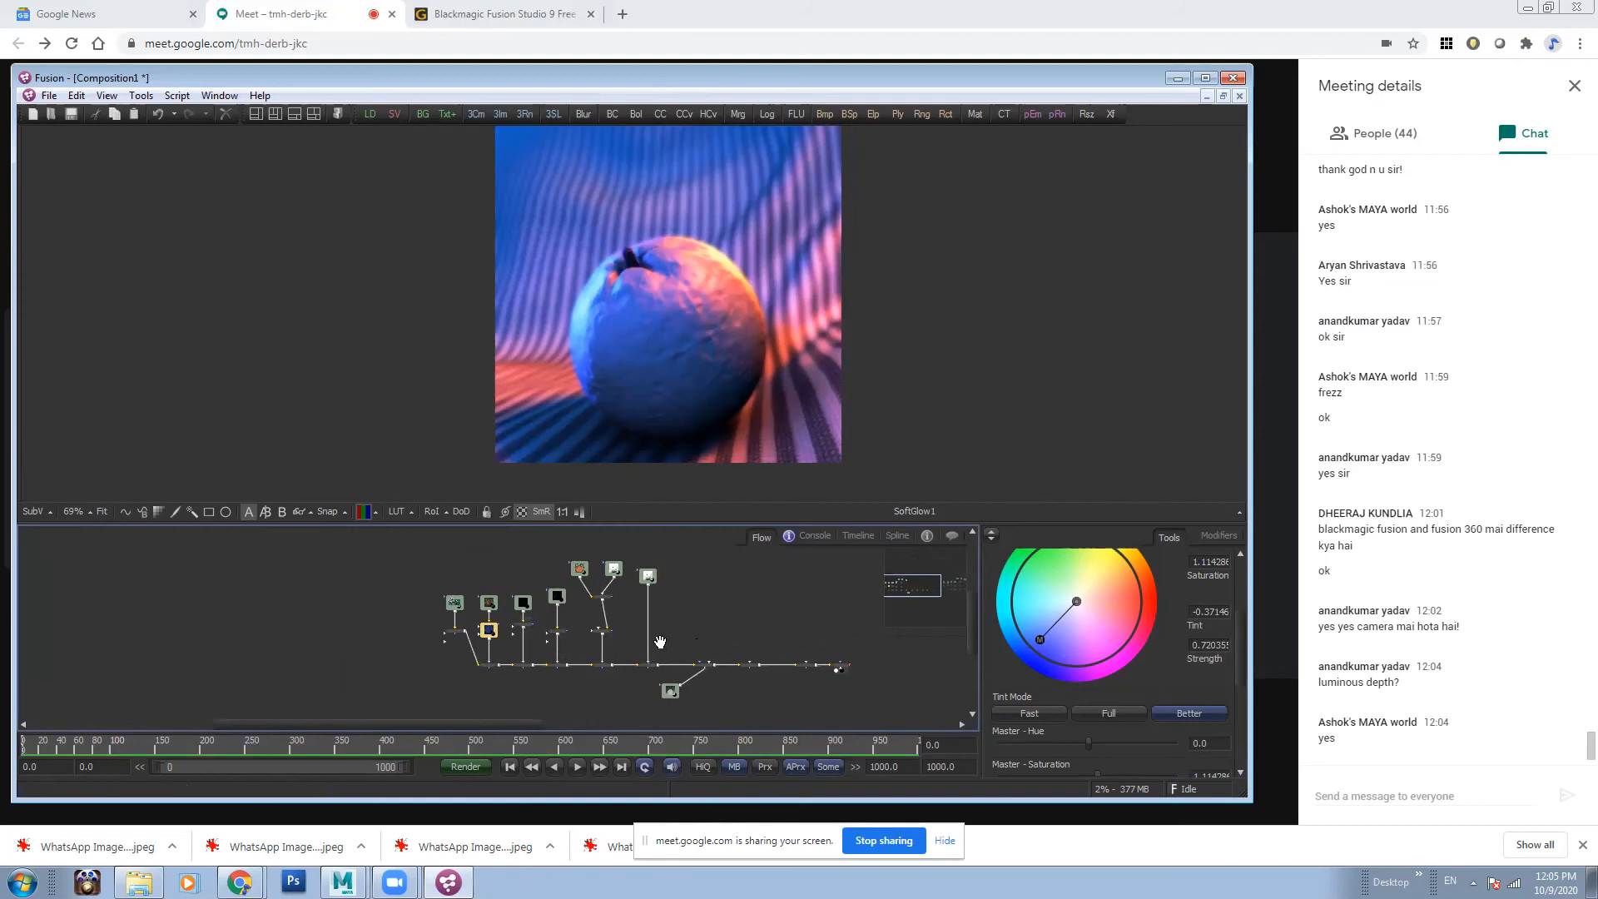
drag(839, 683, 680, 659)
scroll(610, 618, up, 2)
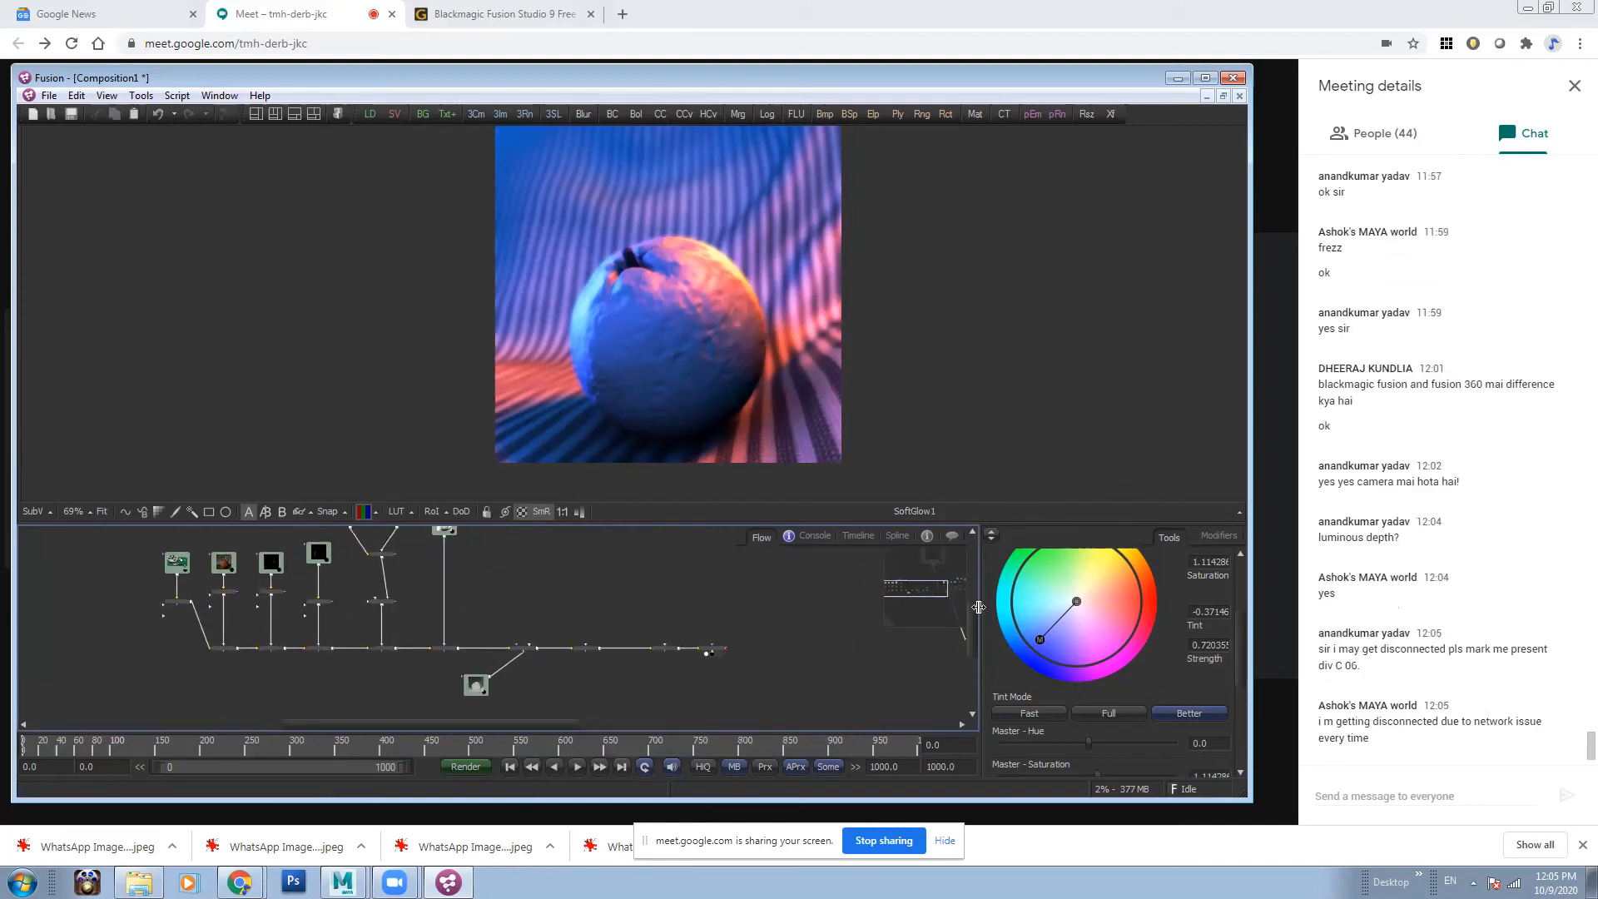
scroll(697, 608, up, 1)
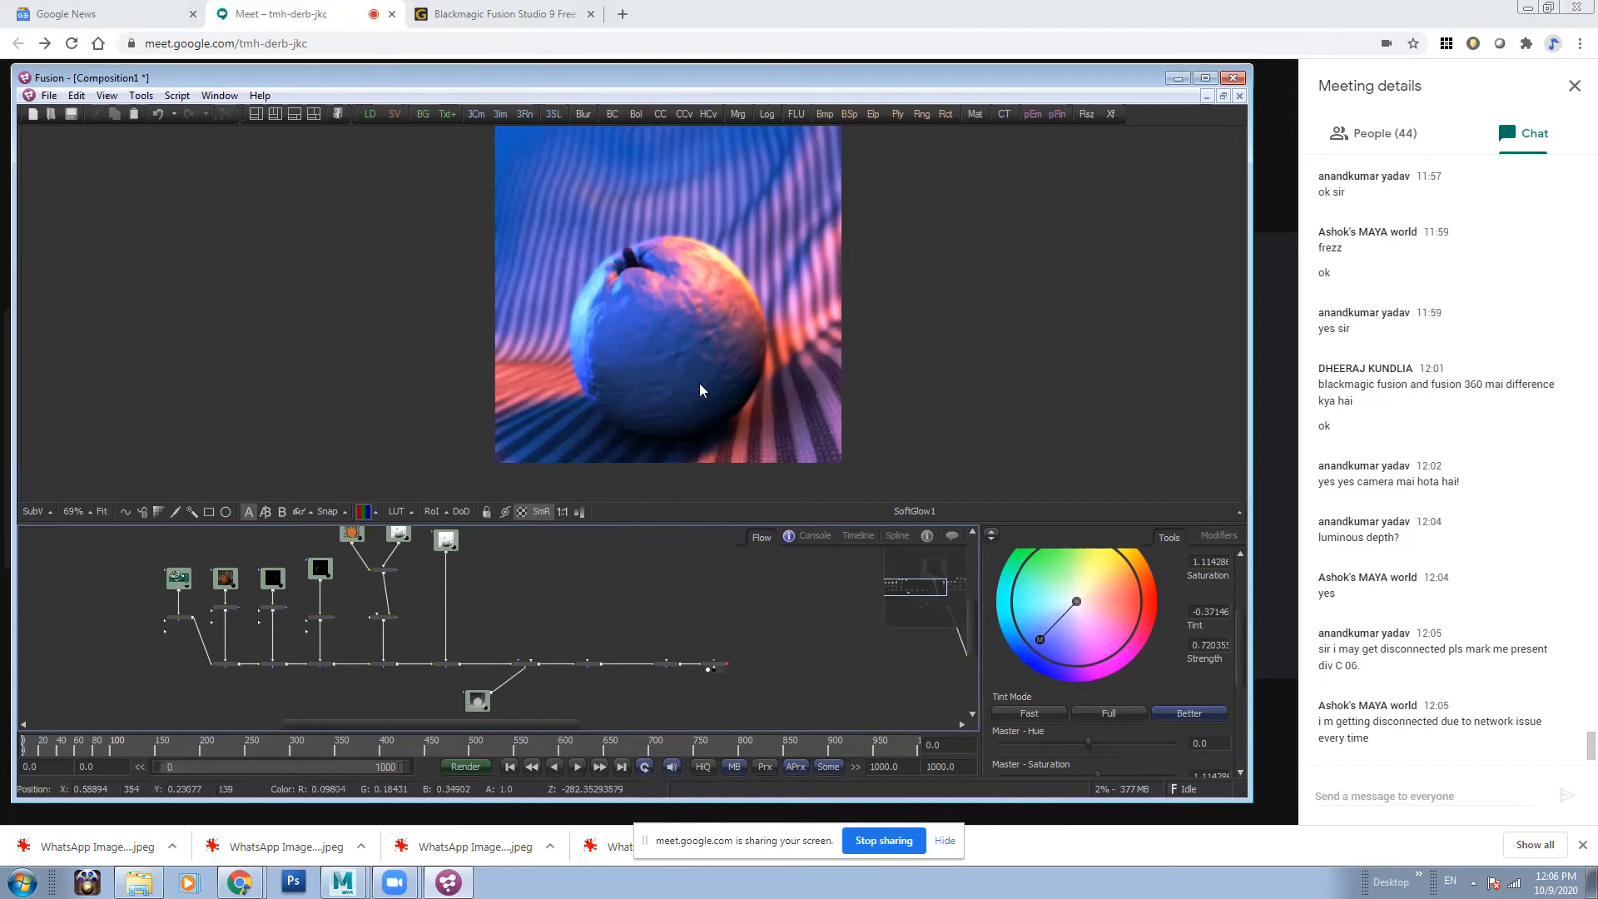
drag(1040, 639, 1086, 645)
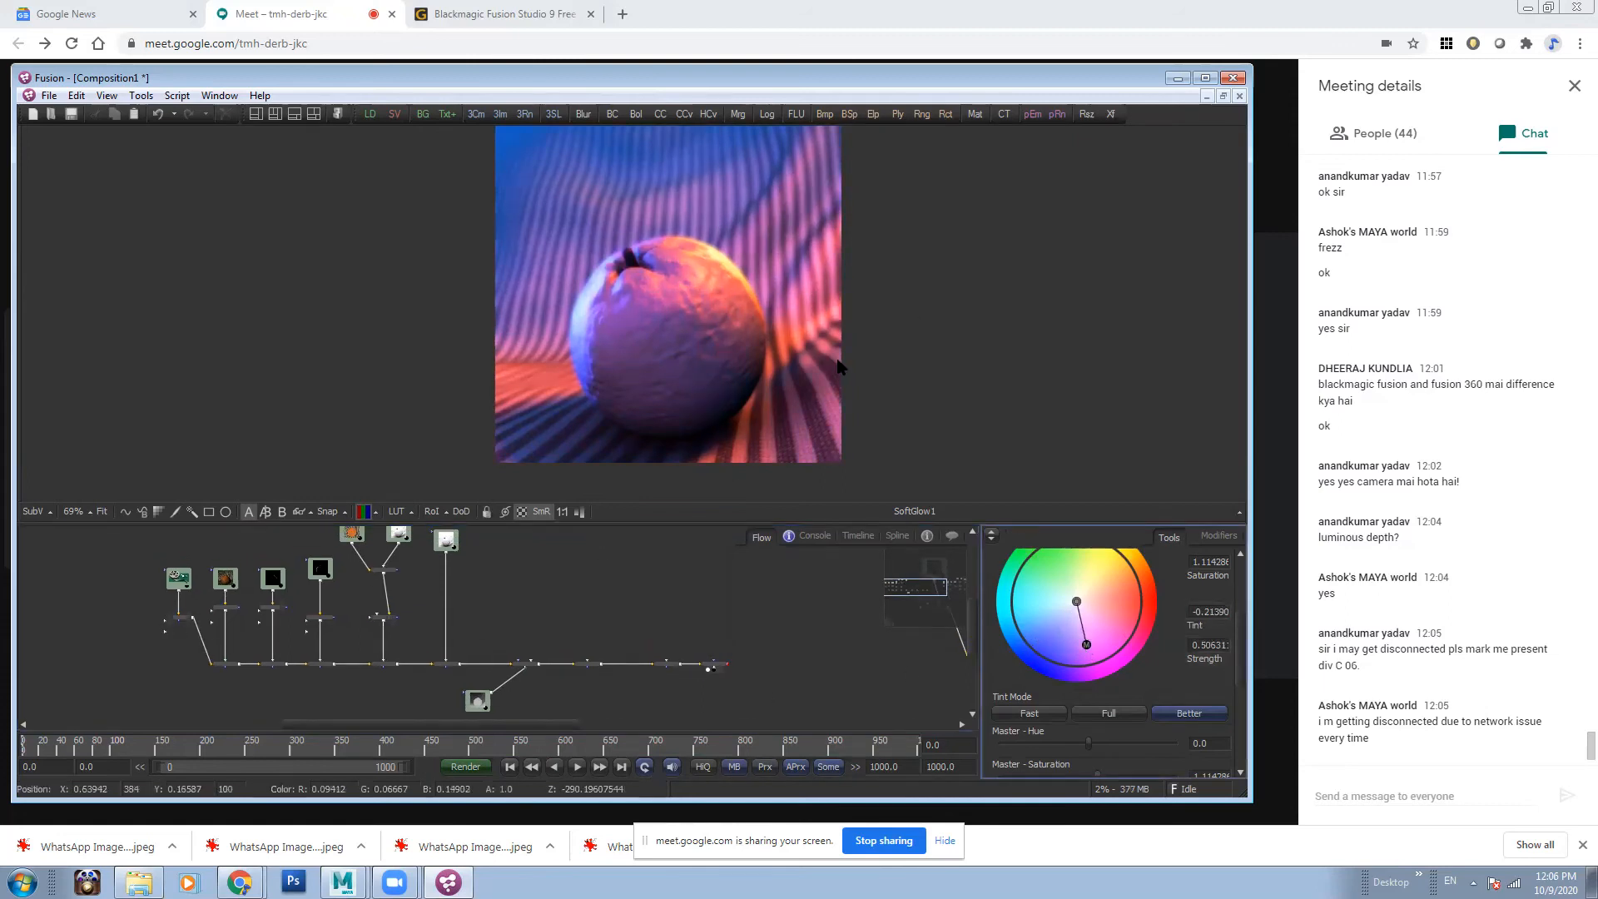
- Make the image viewer taller than the flow area and frame the whole composite in it for inspection
scroll(824, 374, up, 3)
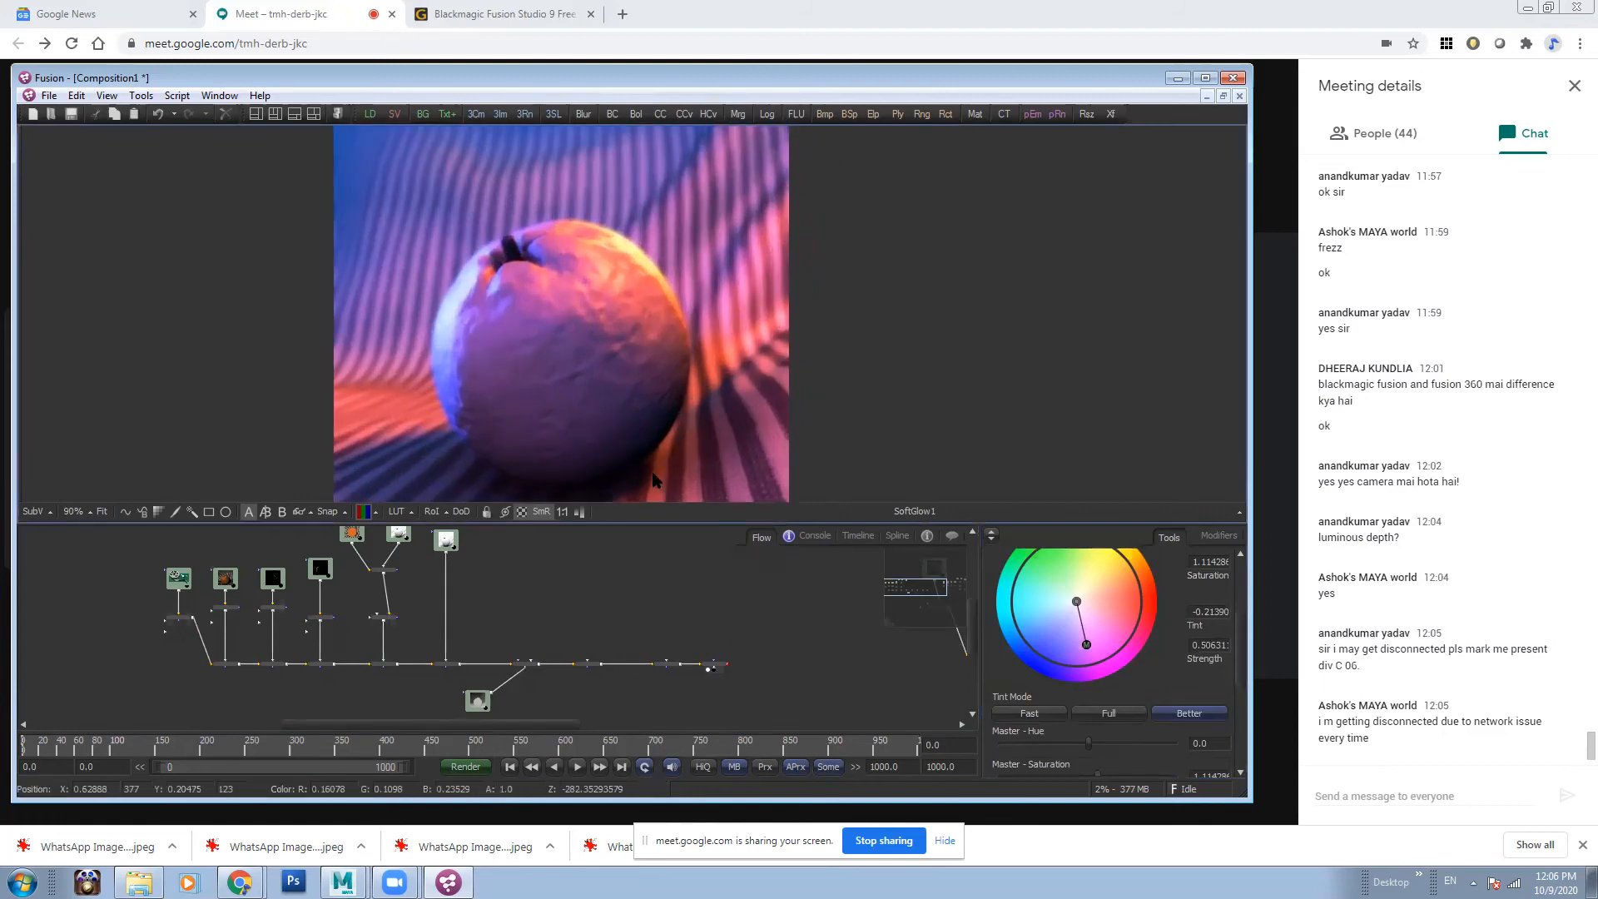
drag(657, 526, 666, 641)
scroll(619, 377, up, 1)
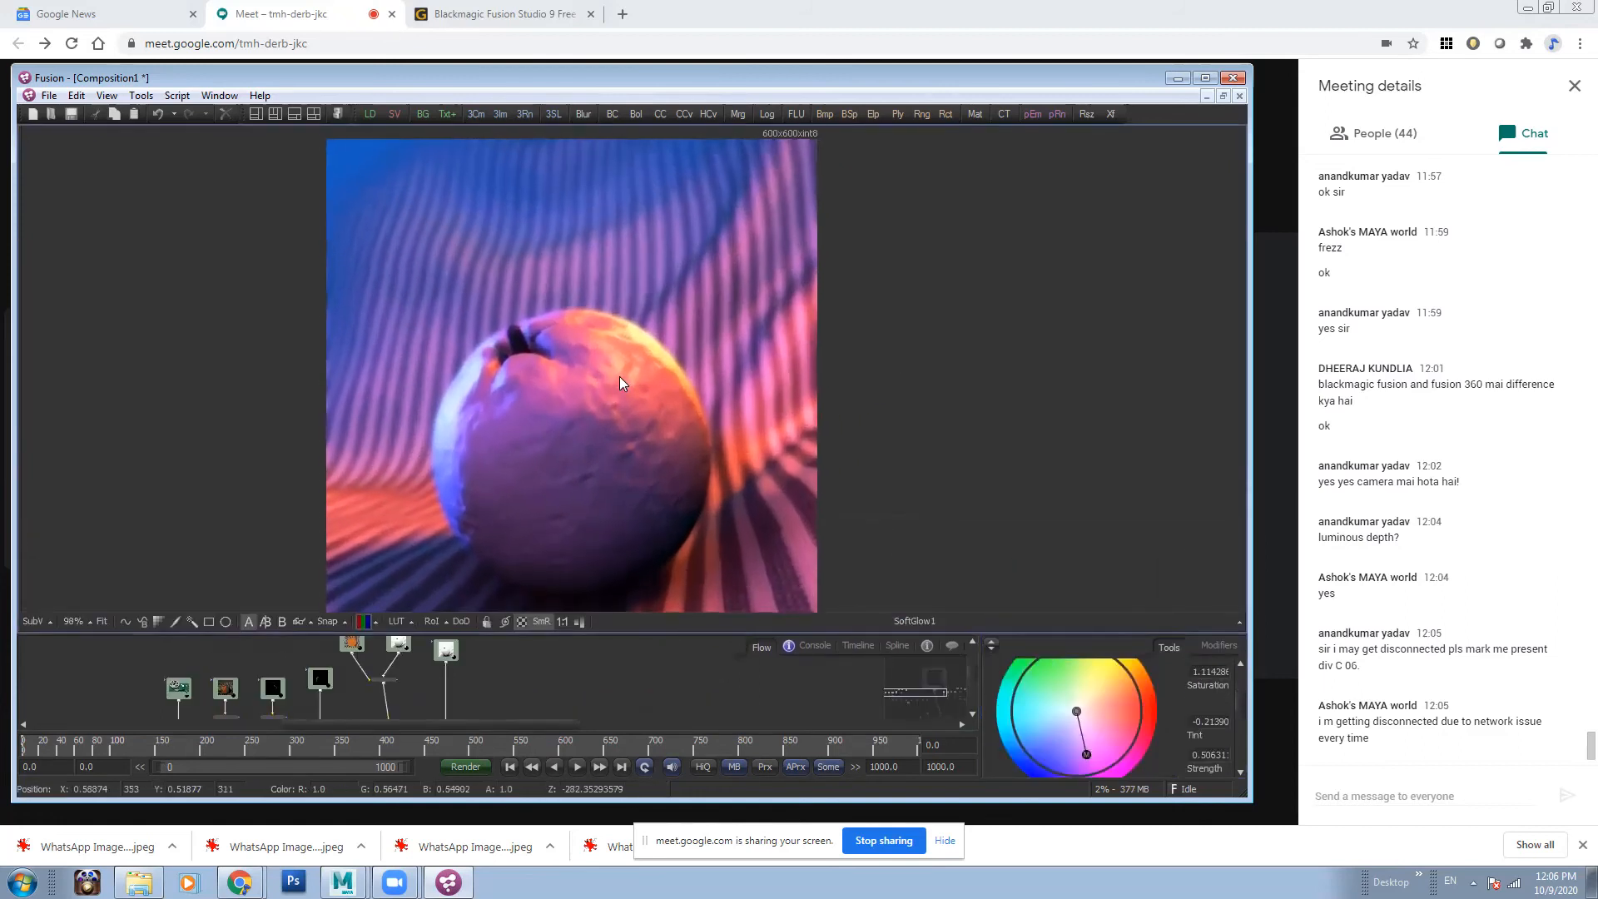
scroll(576, 398, down, 2)
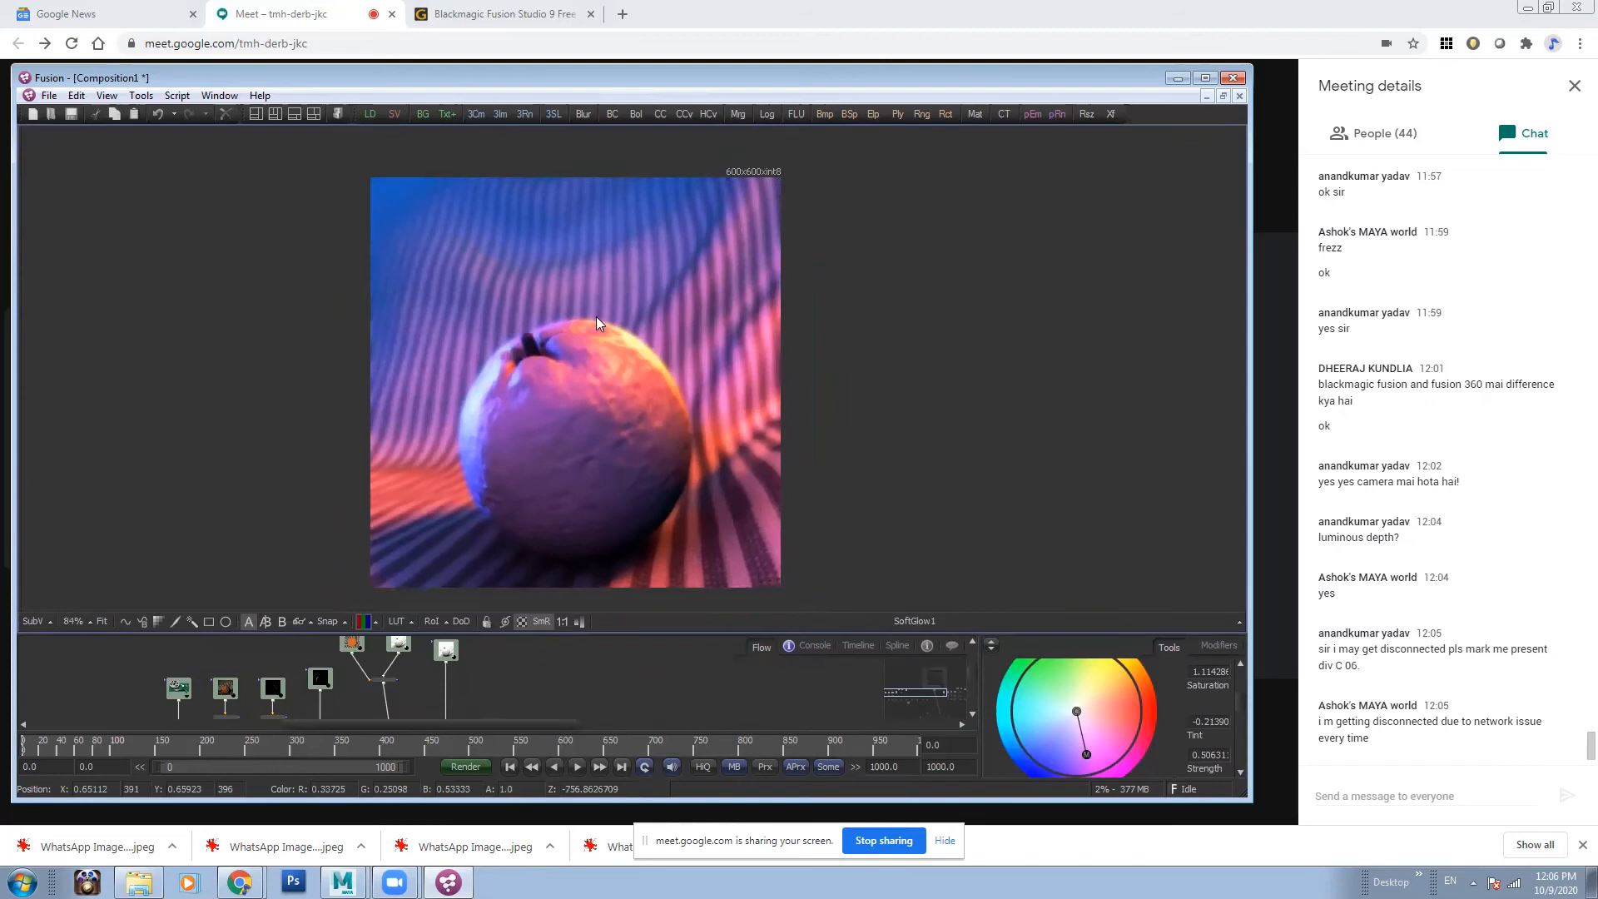
drag(596, 317, 603, 290)
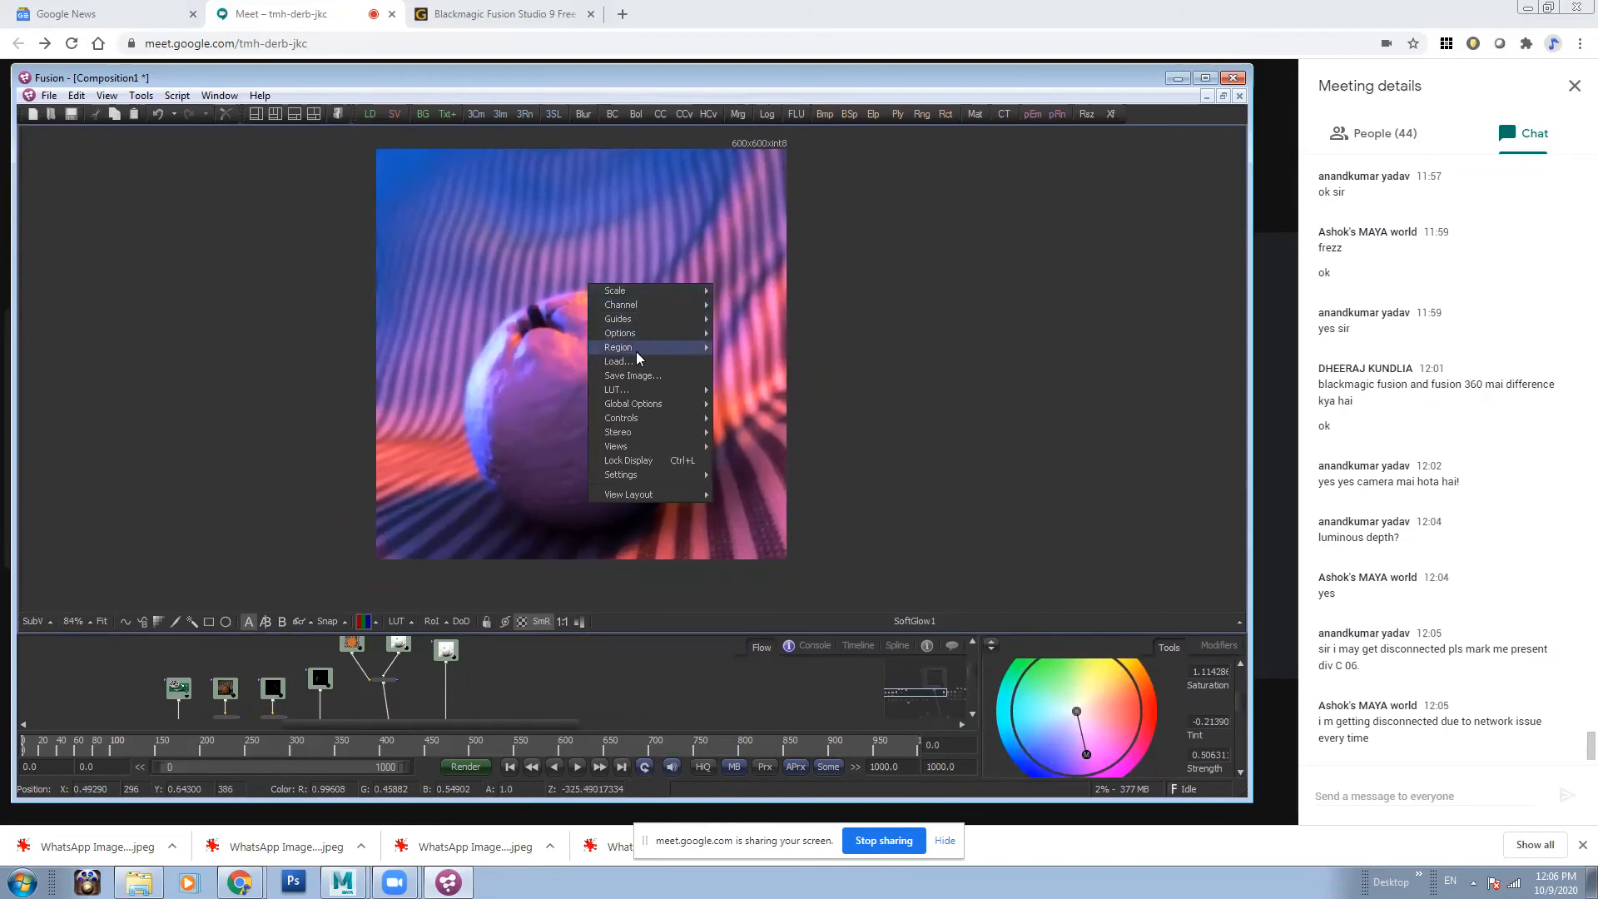
- Save the viewed composite to the Desktop as a JPEG file named Orange_Fusion
click(635, 376)
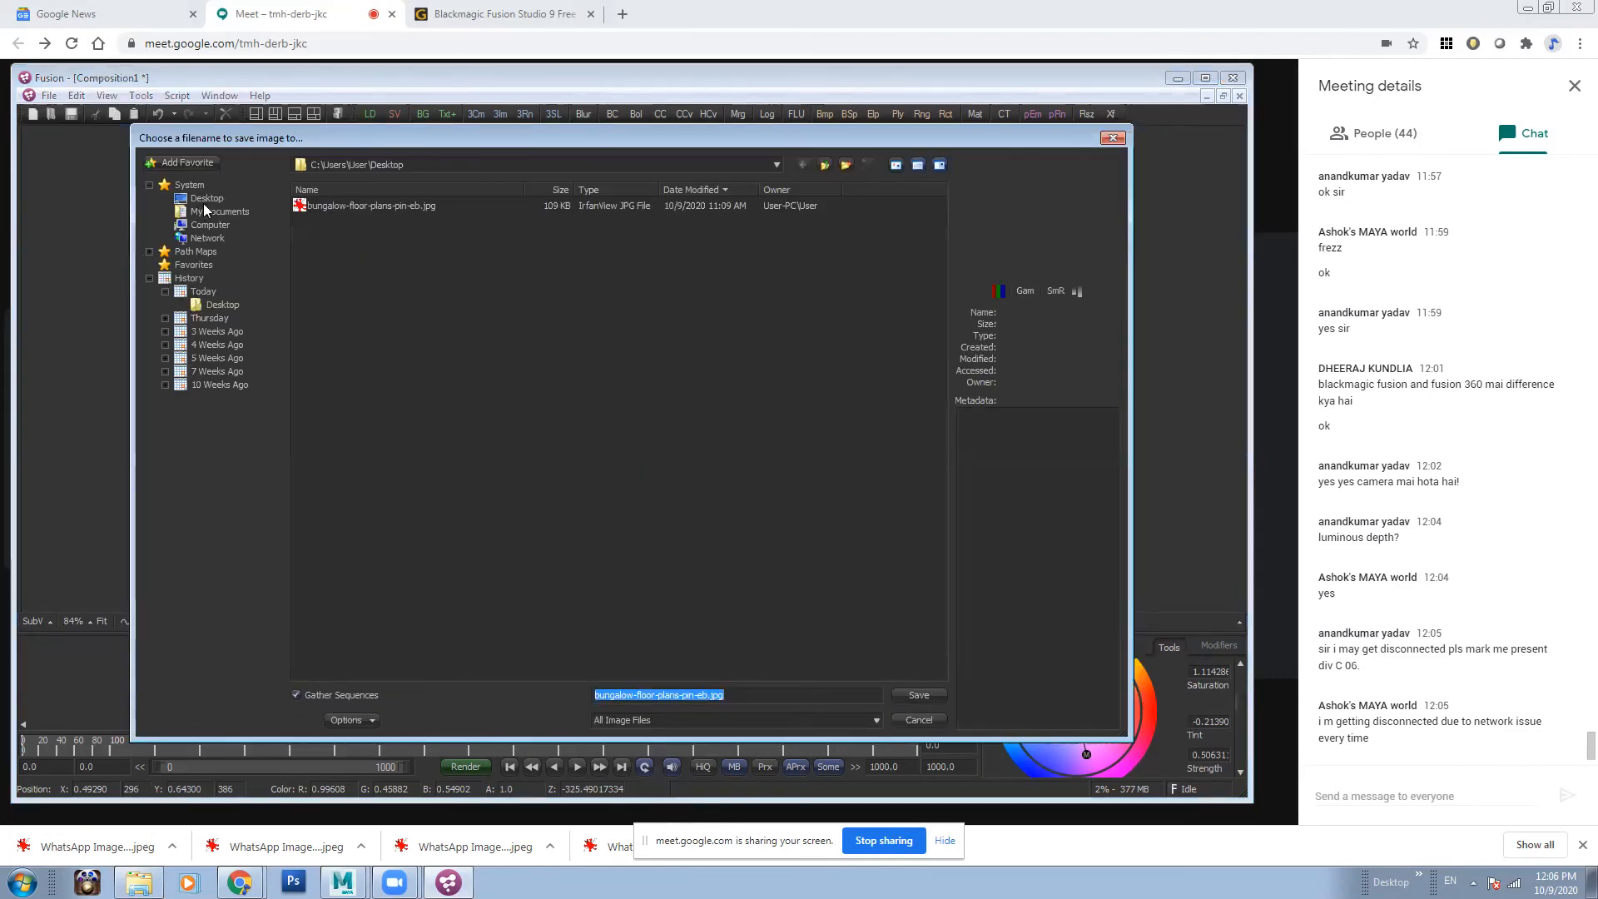
click(664, 720)
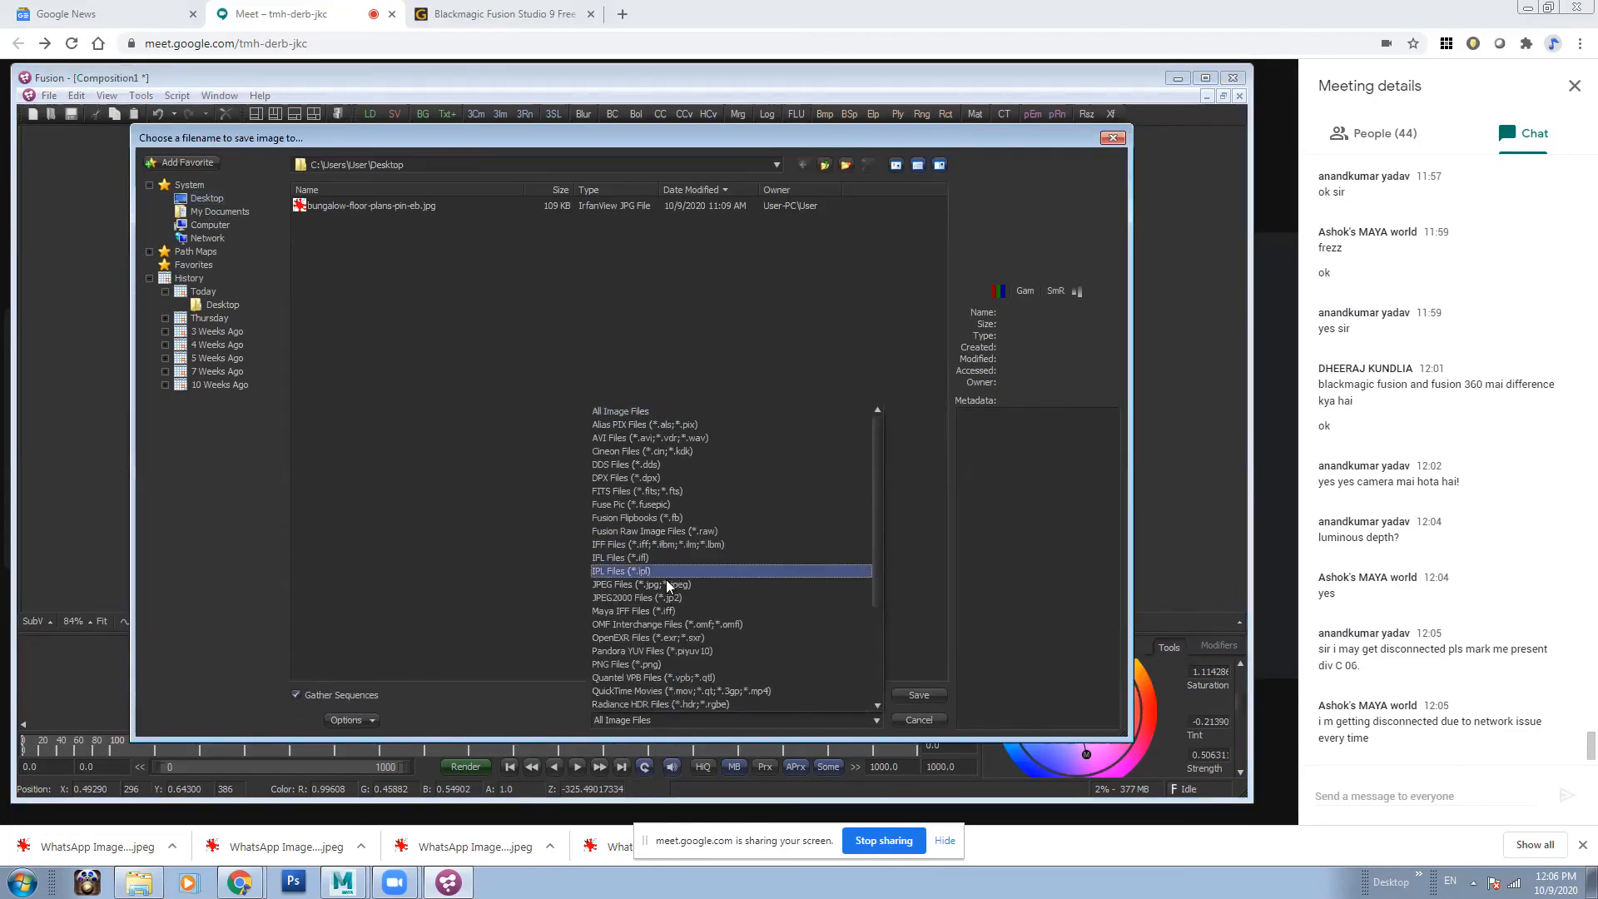
click(657, 585)
click(730, 693)
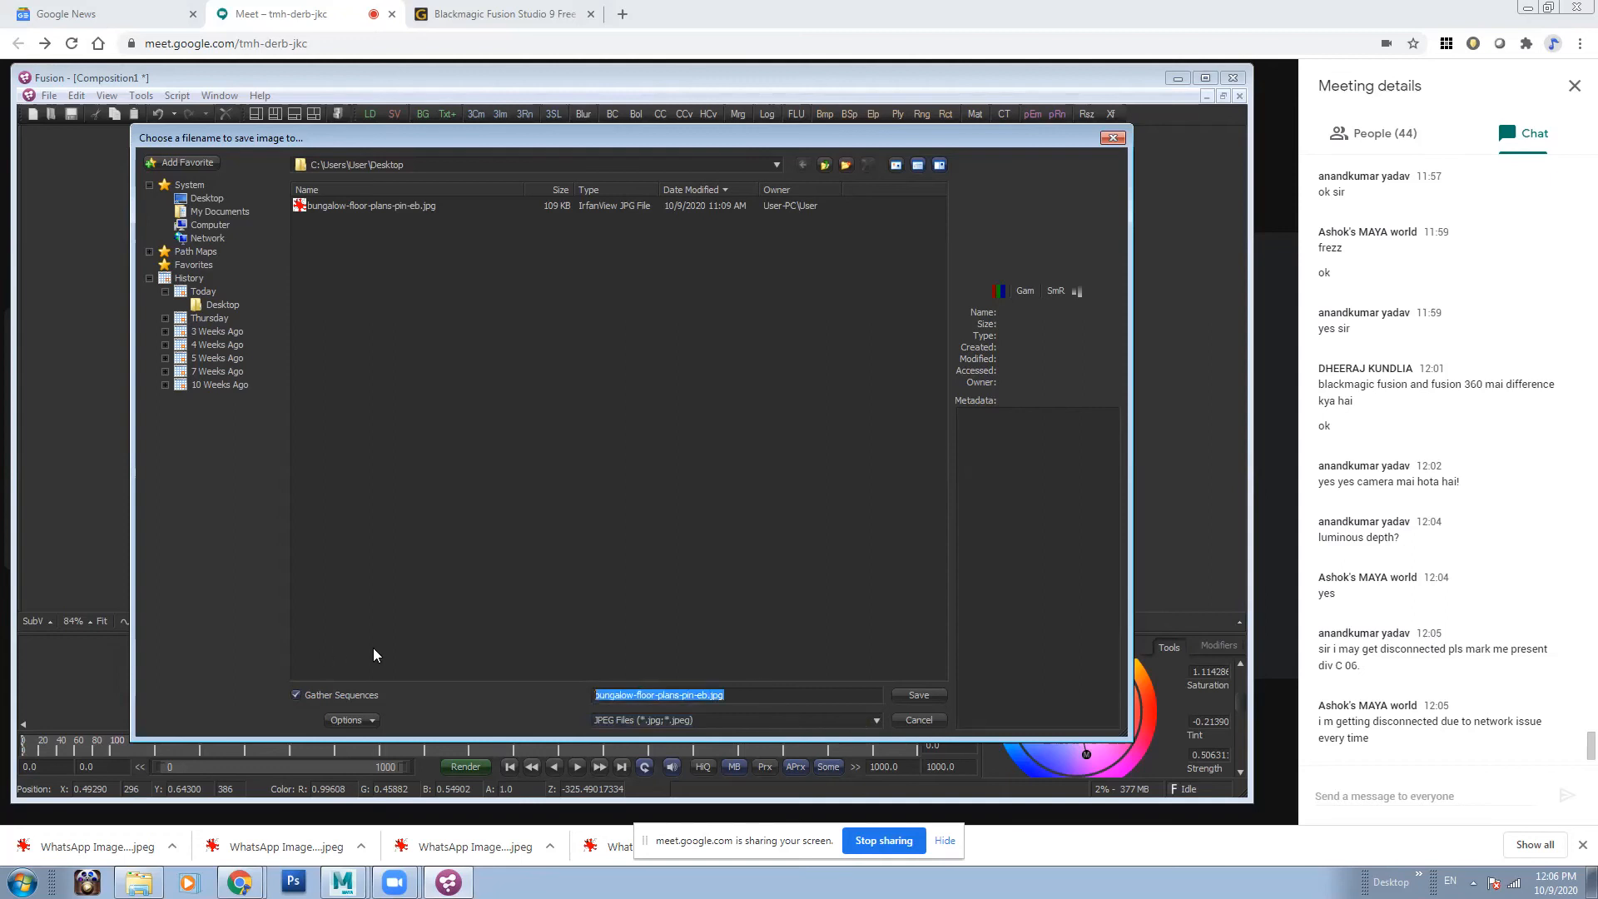
text(Ora)
text(nge_Full)
key(Return)
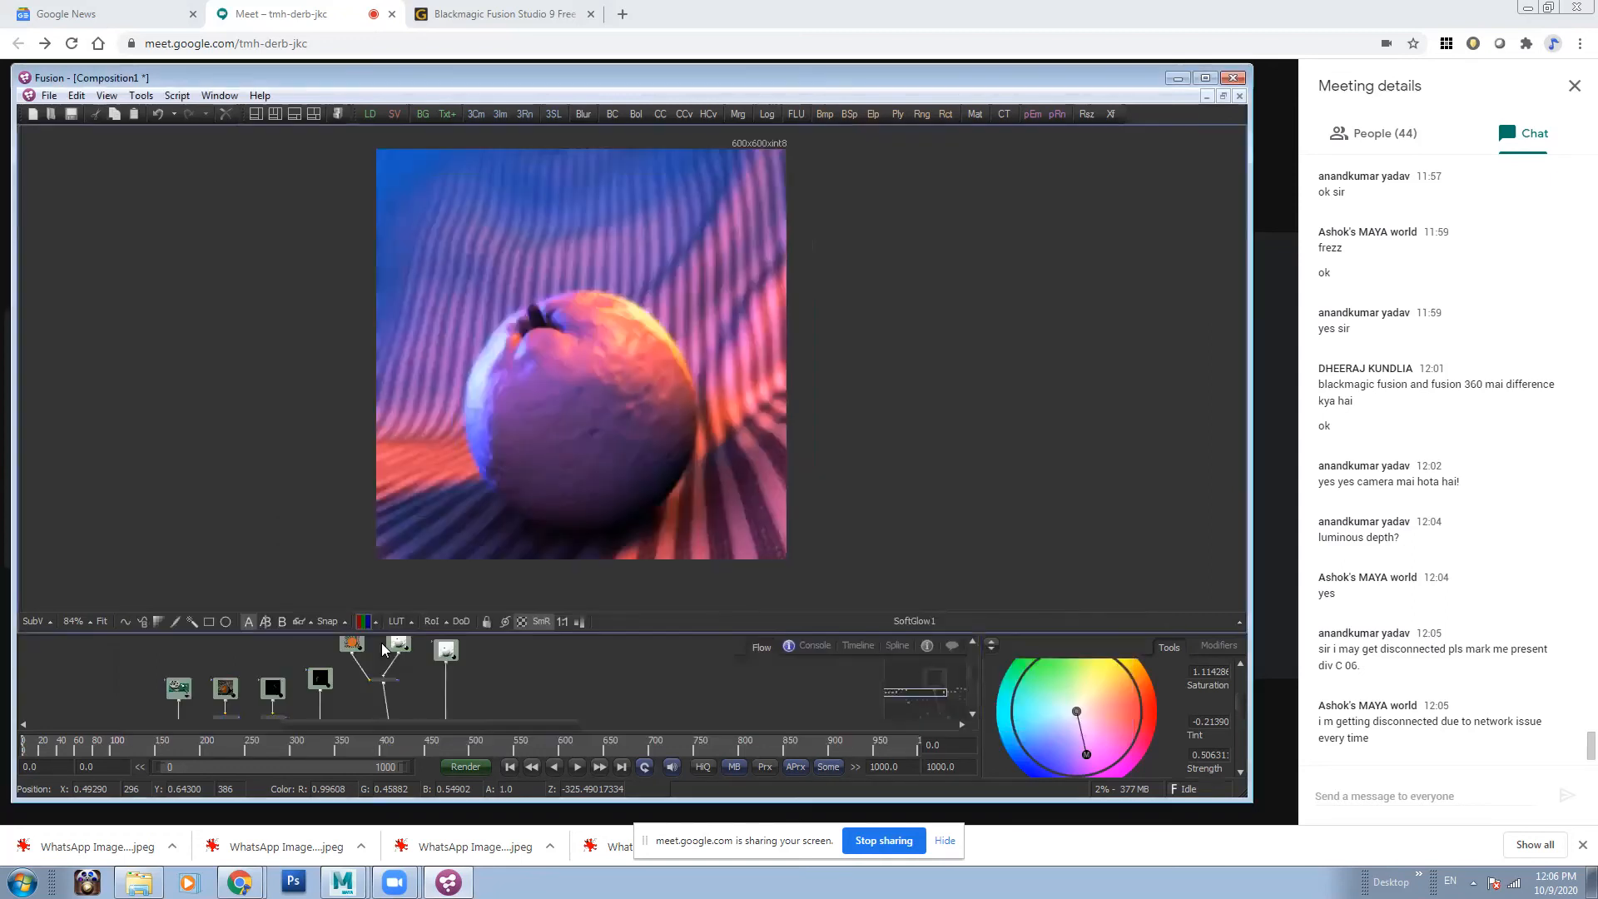
- Minimize Fusion, browse to the Desktop in Windows Explorer and open Orange_Fusion.jpg in IrfanView
click(1178, 77)
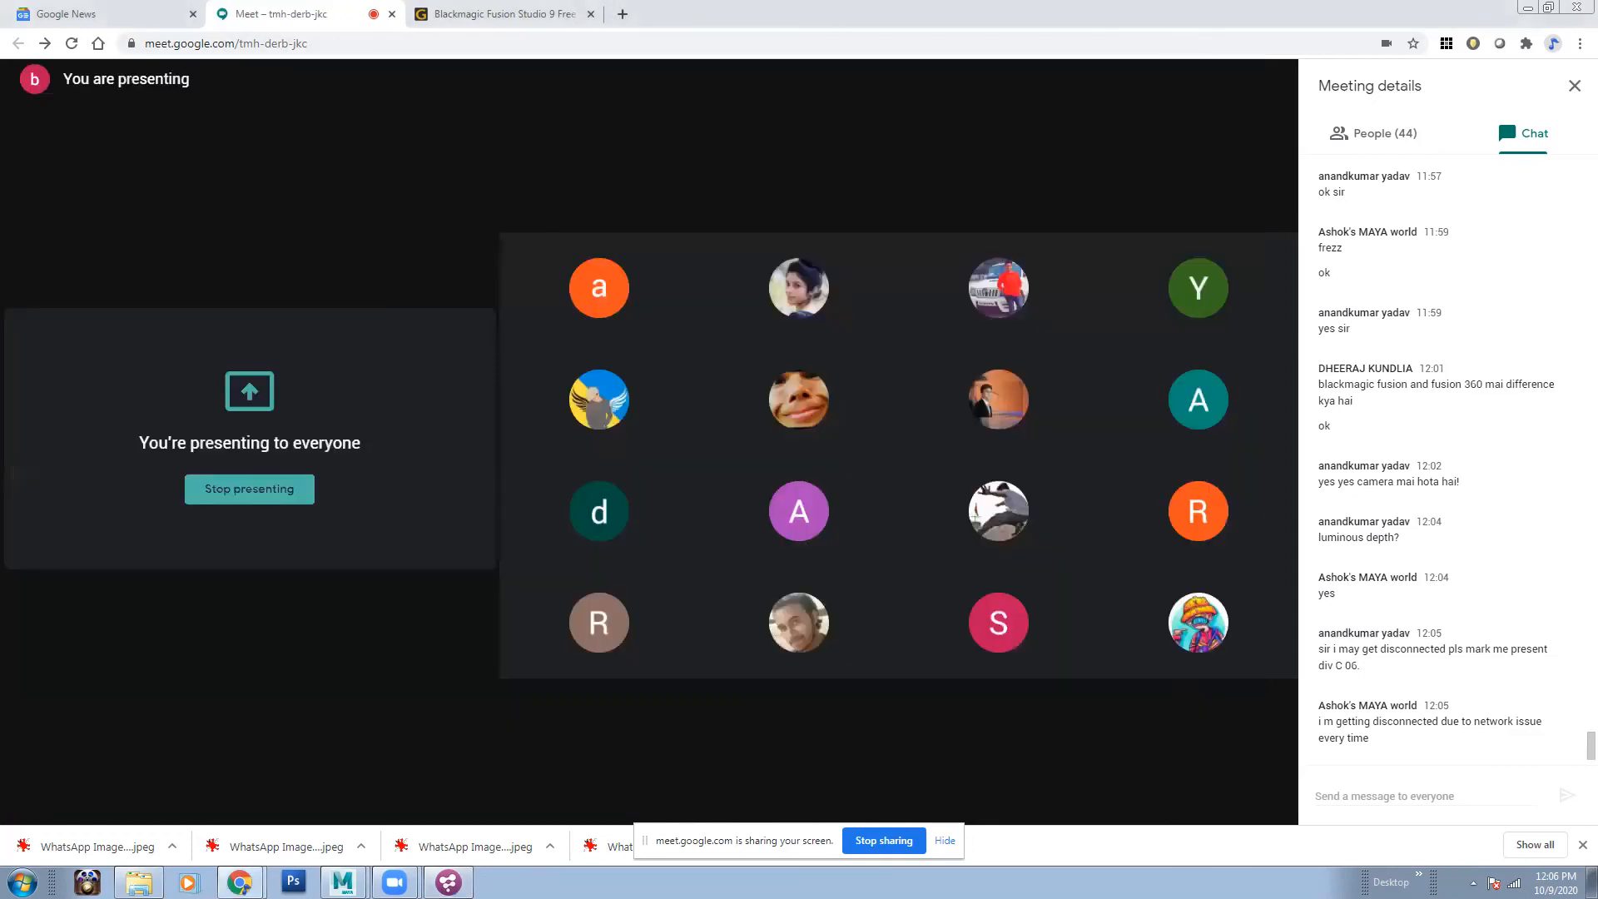
right_click(722, 881)
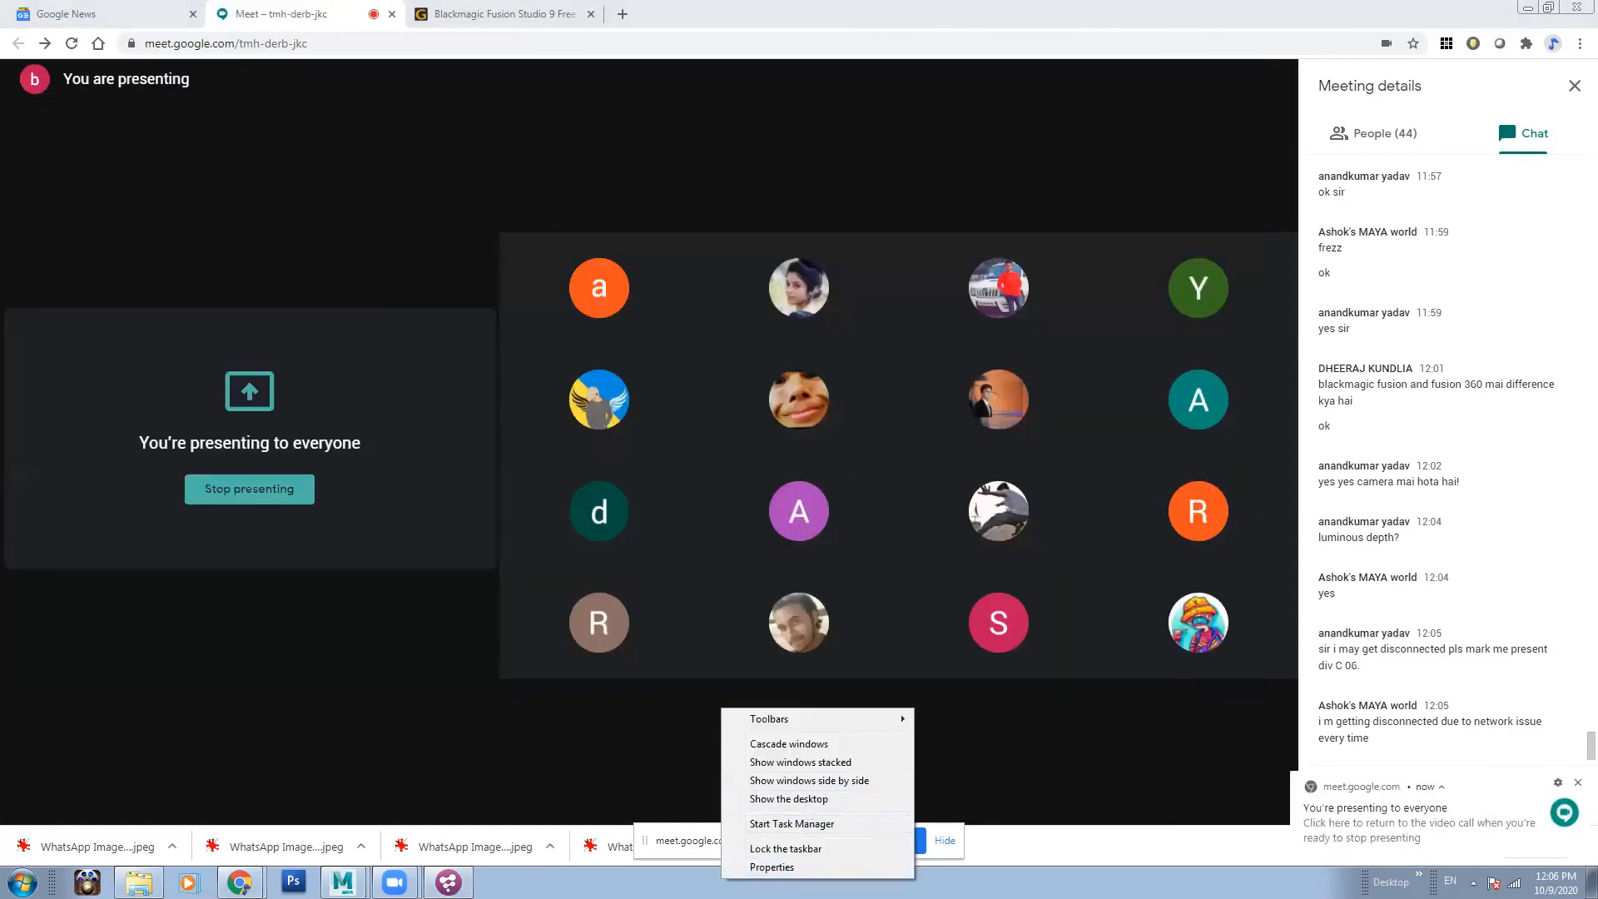
click(139, 881)
click(510, 281)
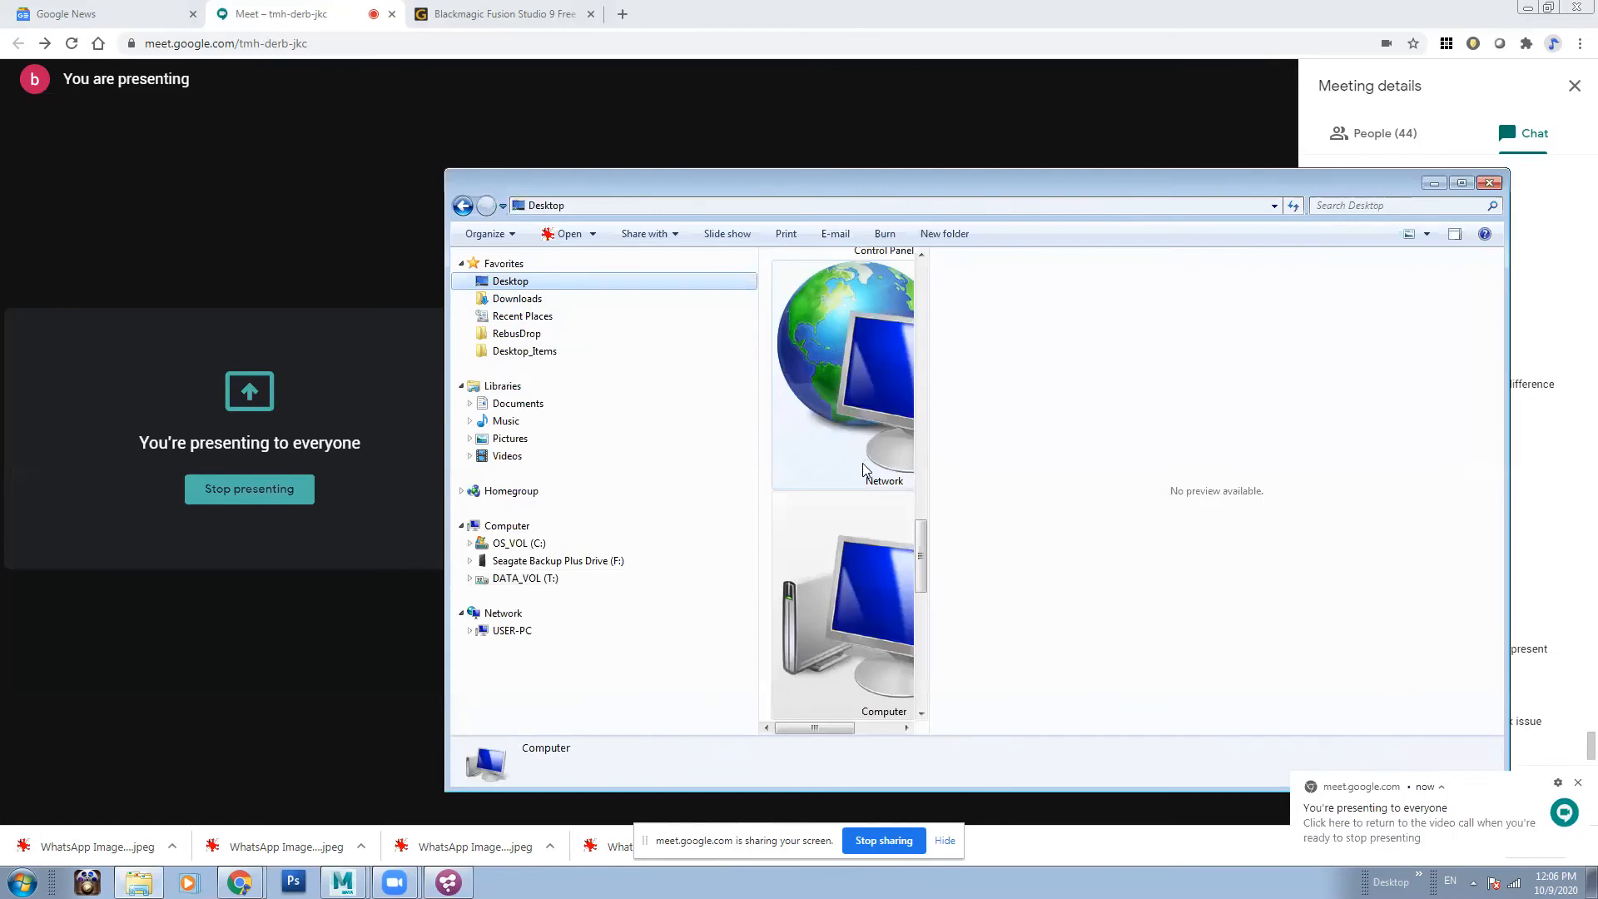
click(864, 460)
double_click(852, 383)
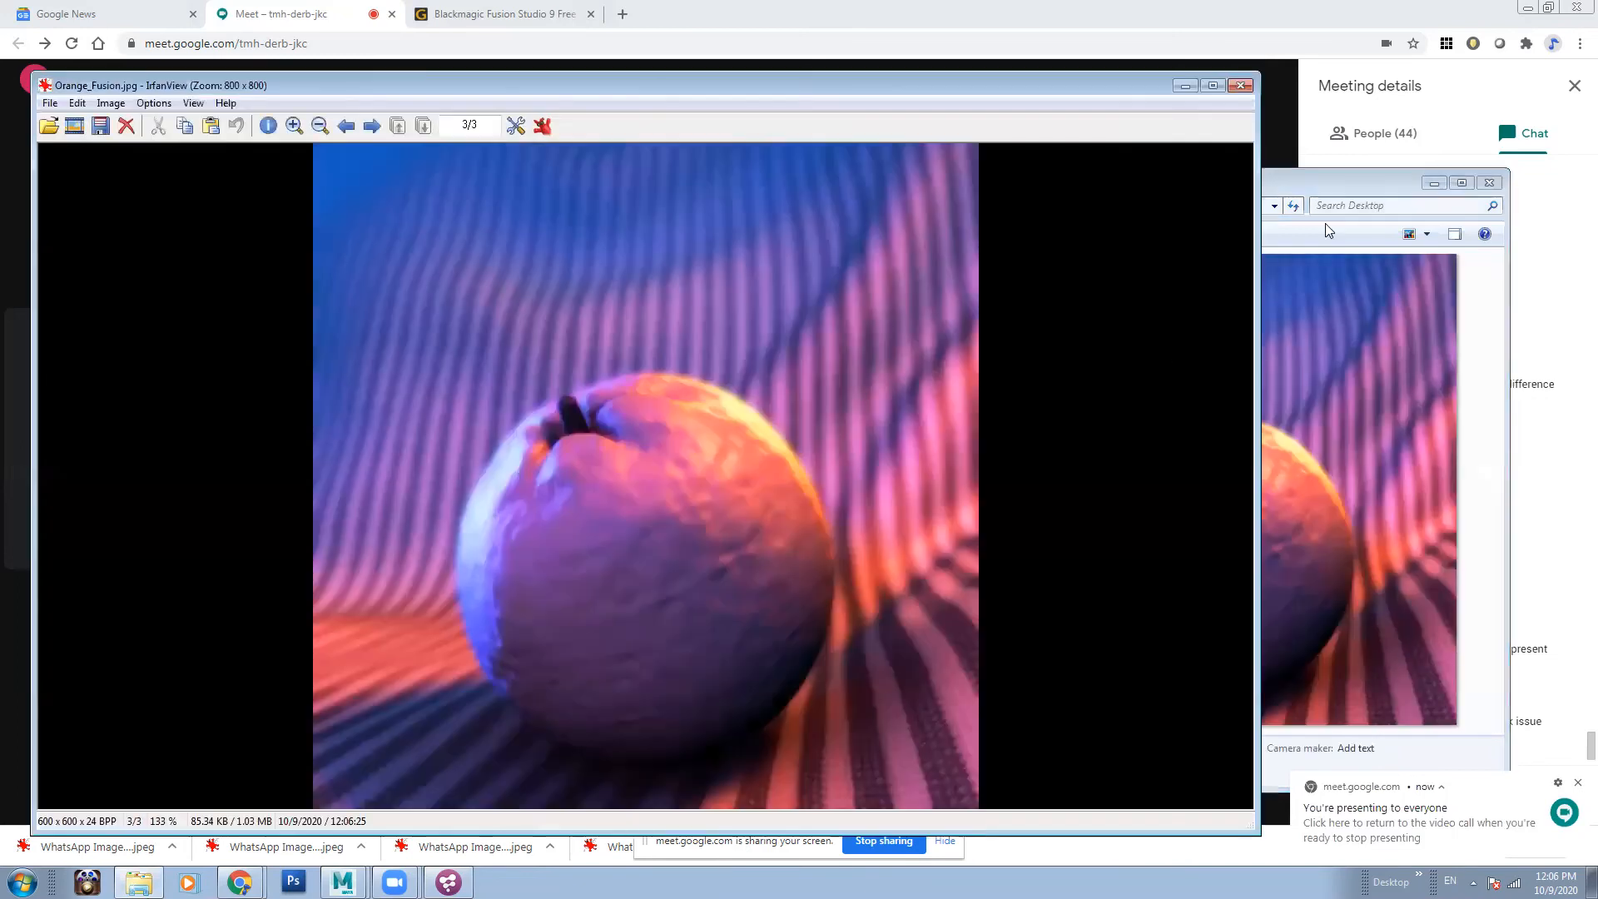
- Put the Explorer window away, shrink the IrfanView window and place it mid-screen to review the saved image
click(1431, 182)
drag(1064, 85, 1062, 43)
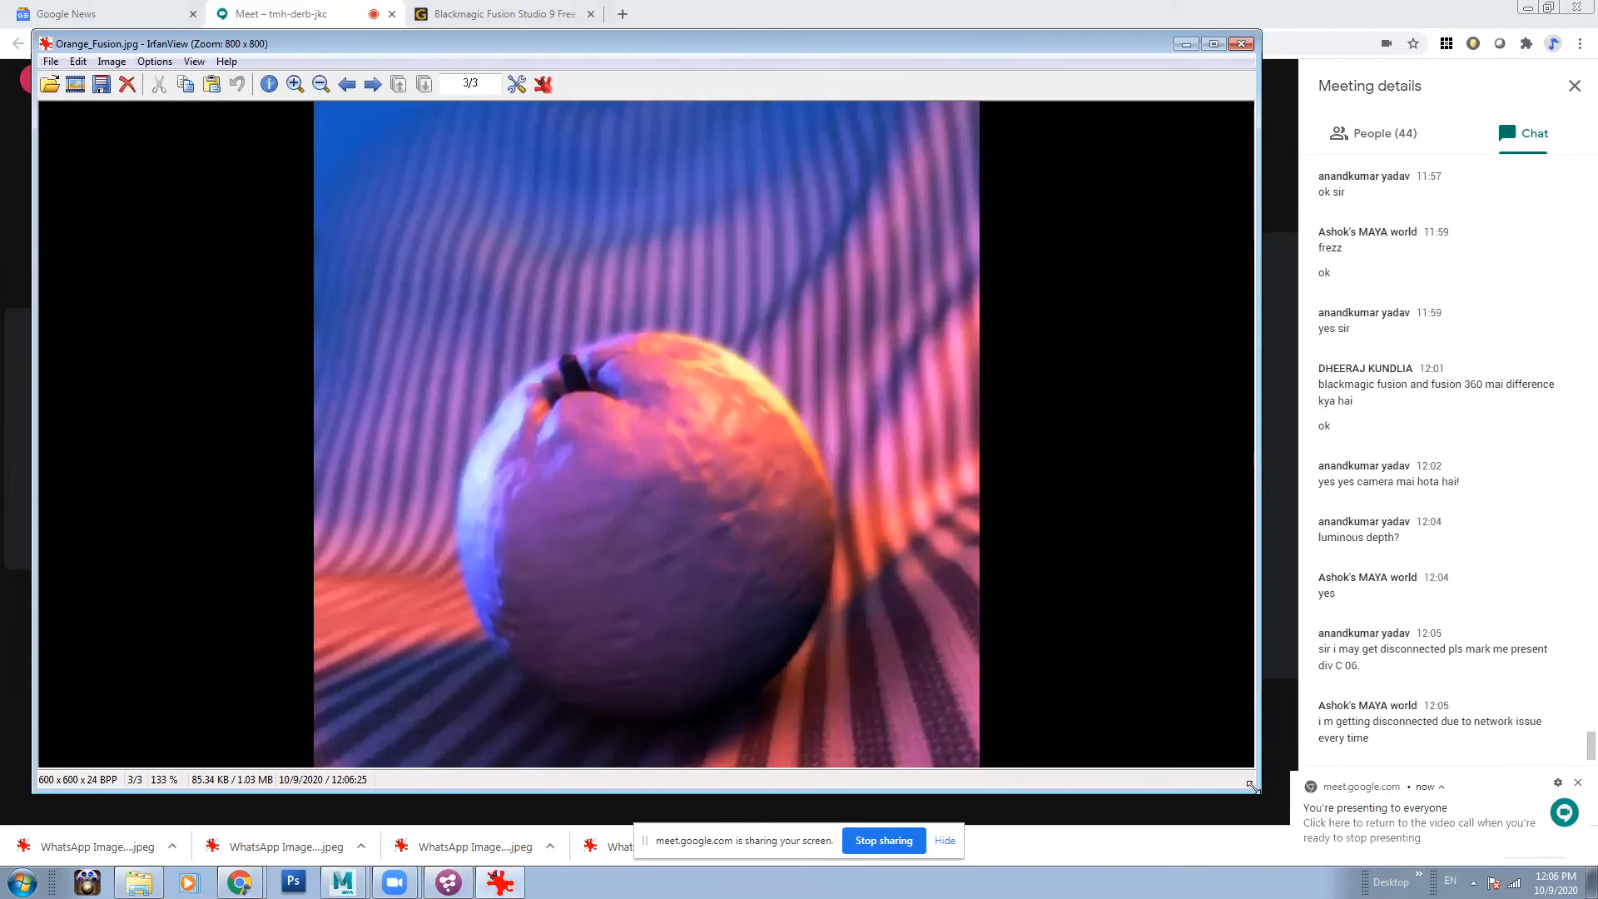
drag(1251, 785, 730, 709)
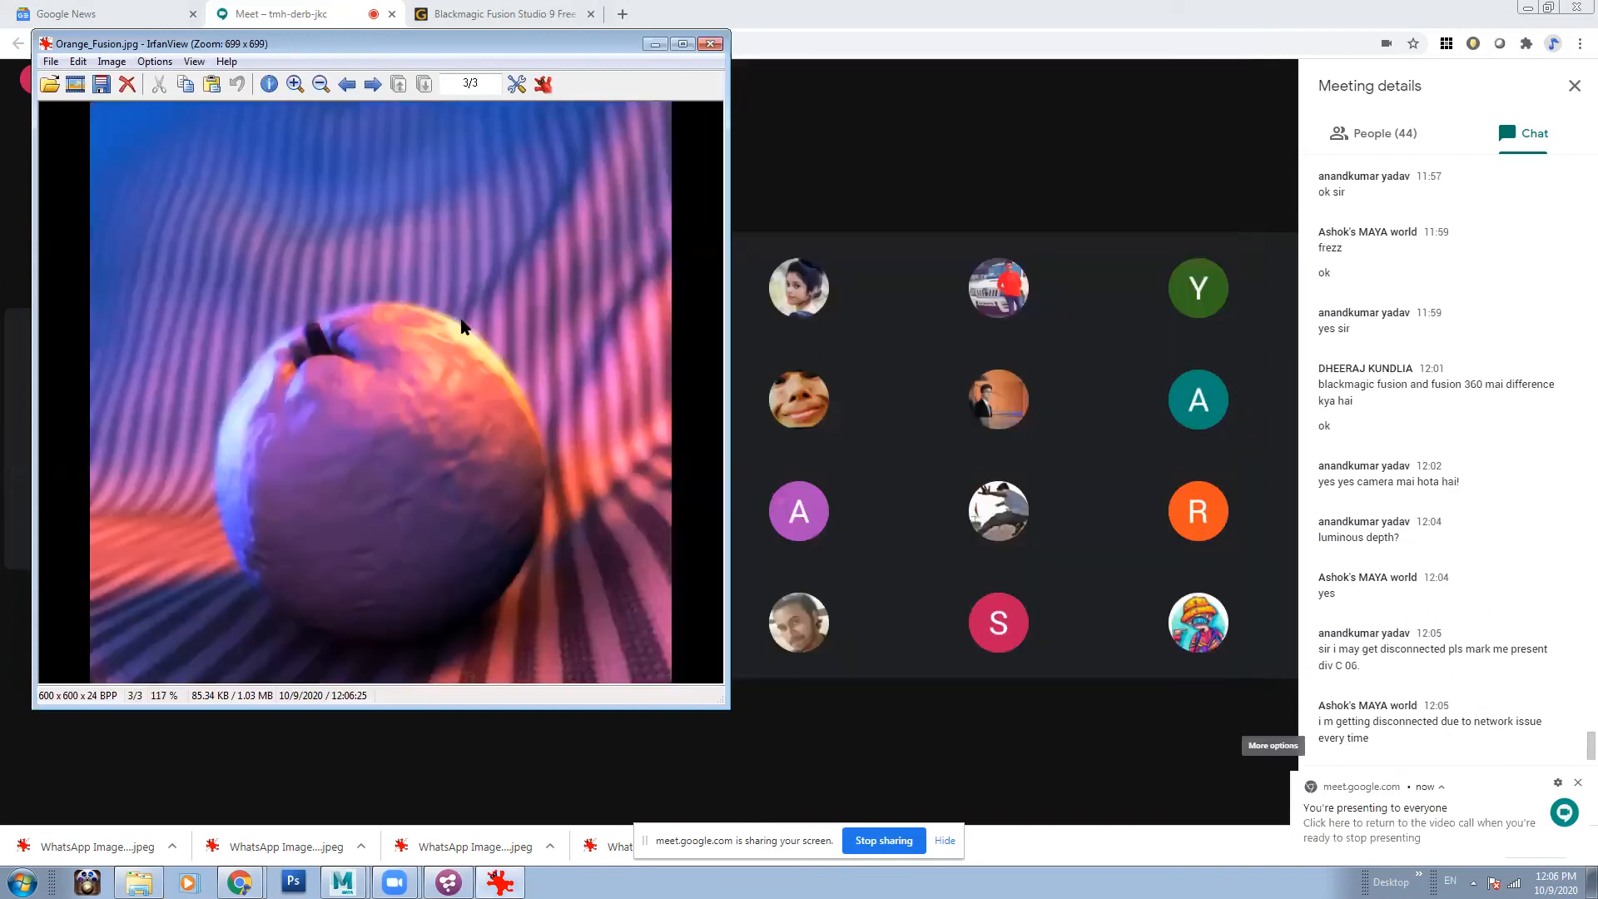
click(1576, 783)
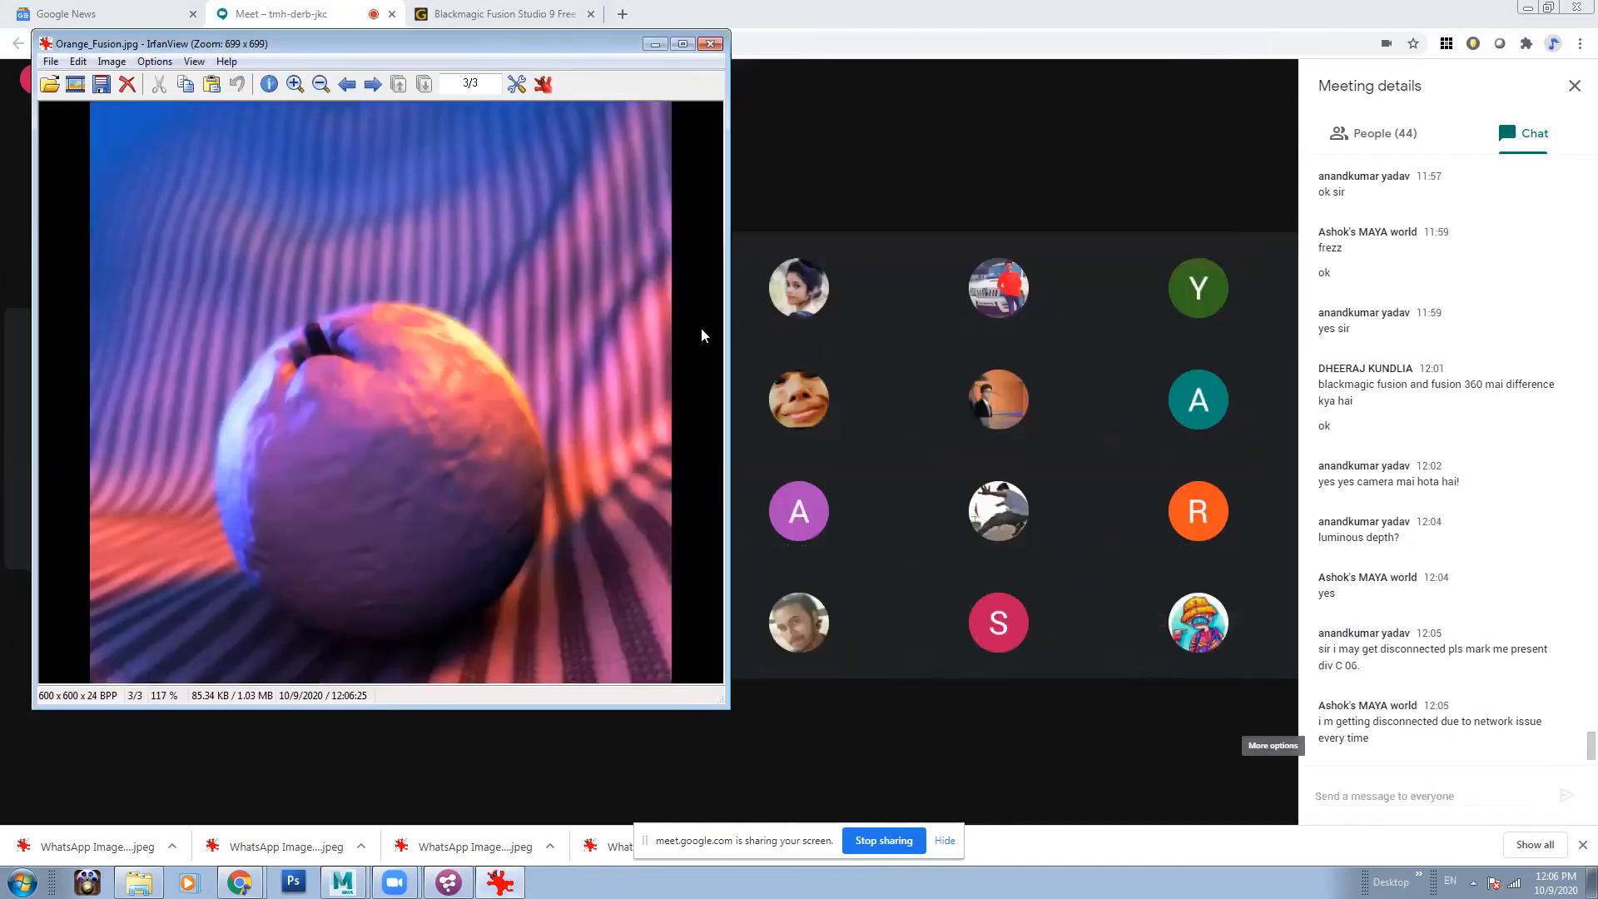
drag(487, 46, 816, 109)
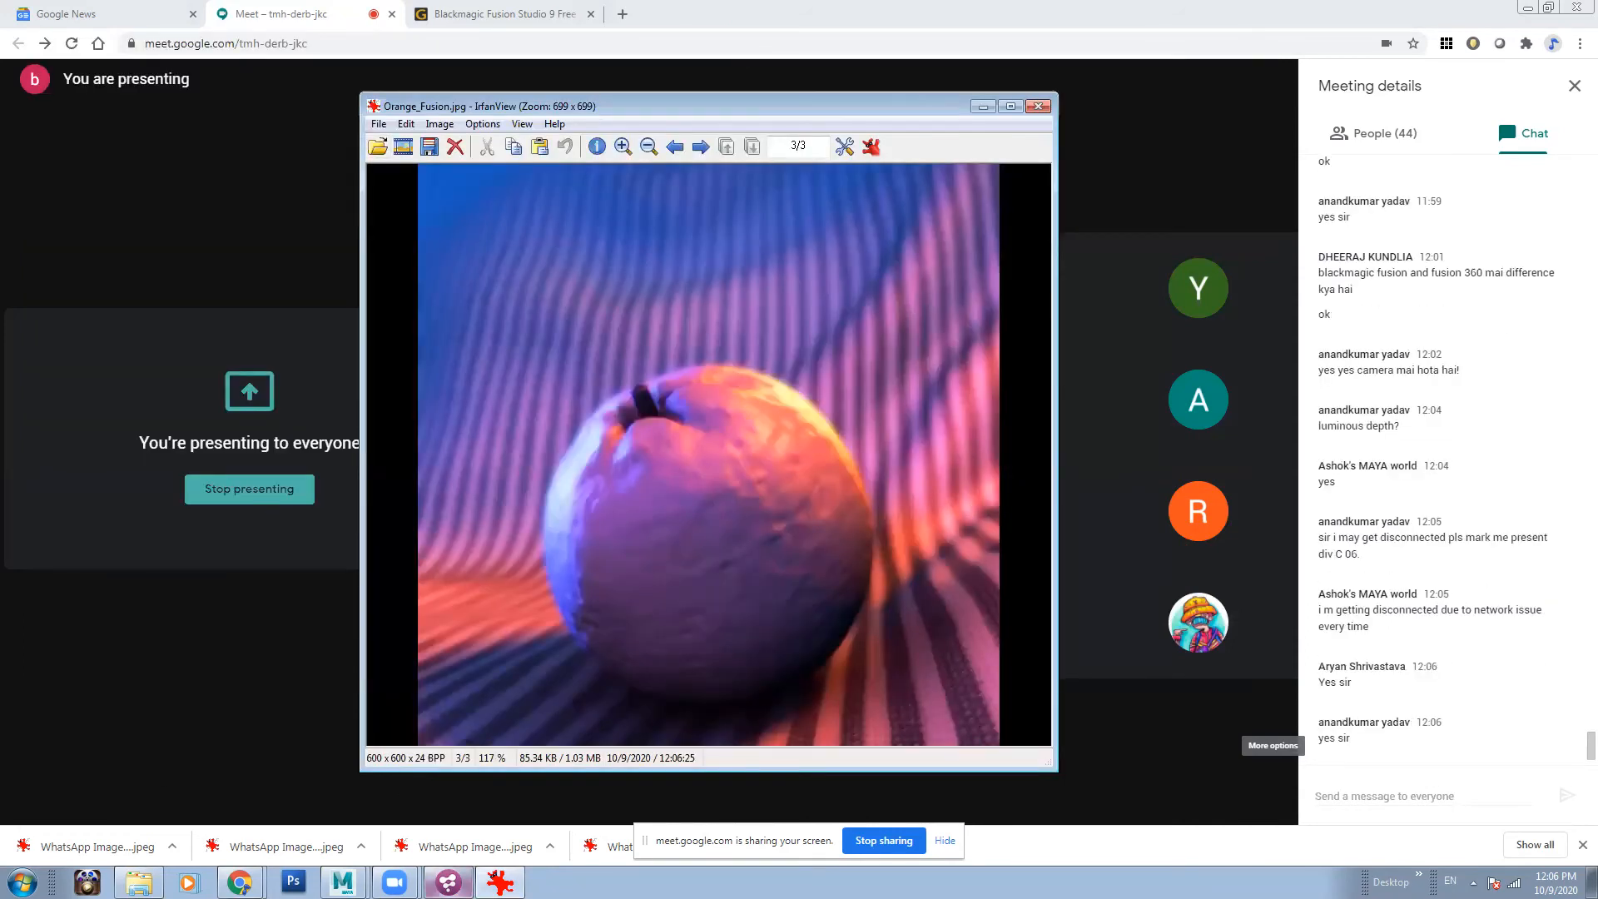
- Bring Fusion back and arrange the resized IrfanView window over it to compare the saved image with the composite
click(448, 882)
click(876, 113)
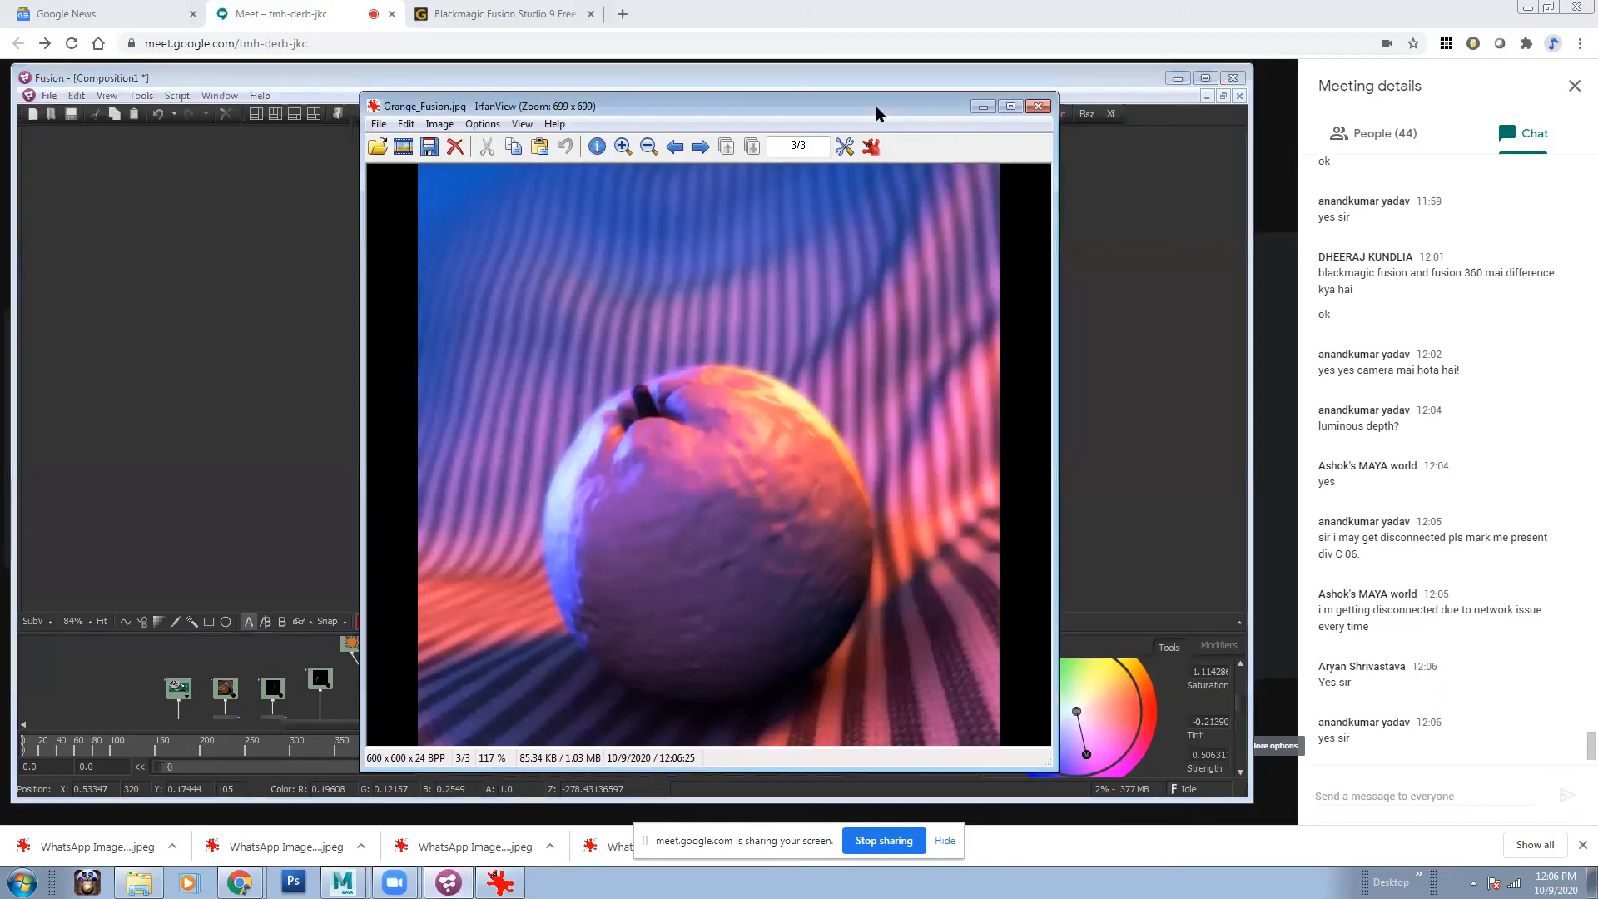
drag(876, 105, 334, 114)
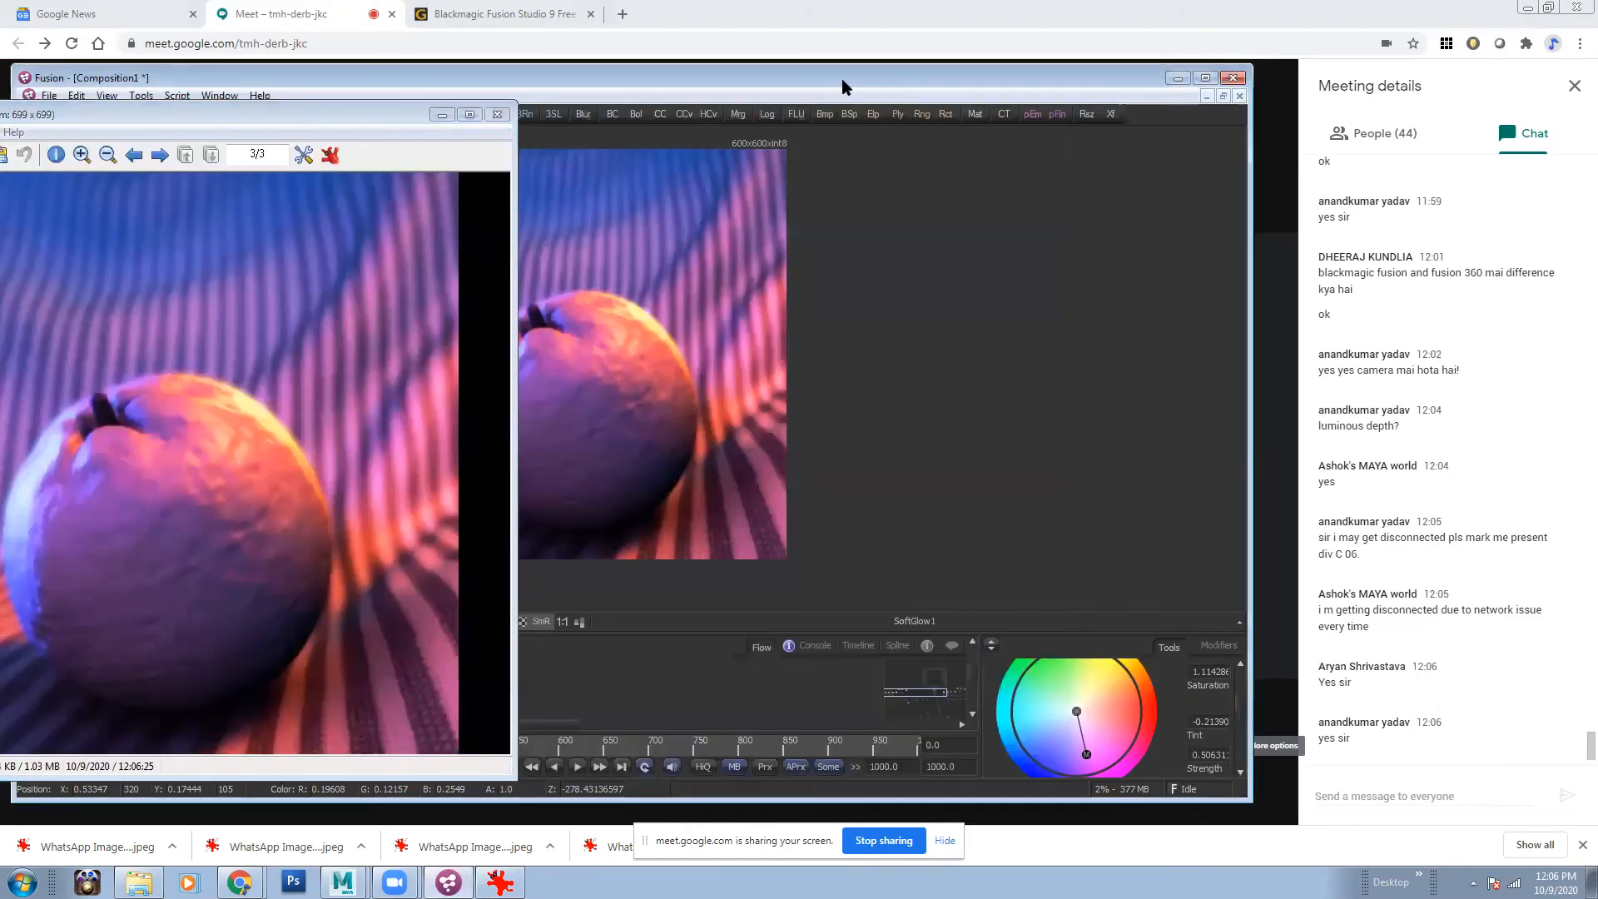
drag(843, 81, 882, 87)
drag(261, 118, 498, 105)
drag(57, 468, 196, 468)
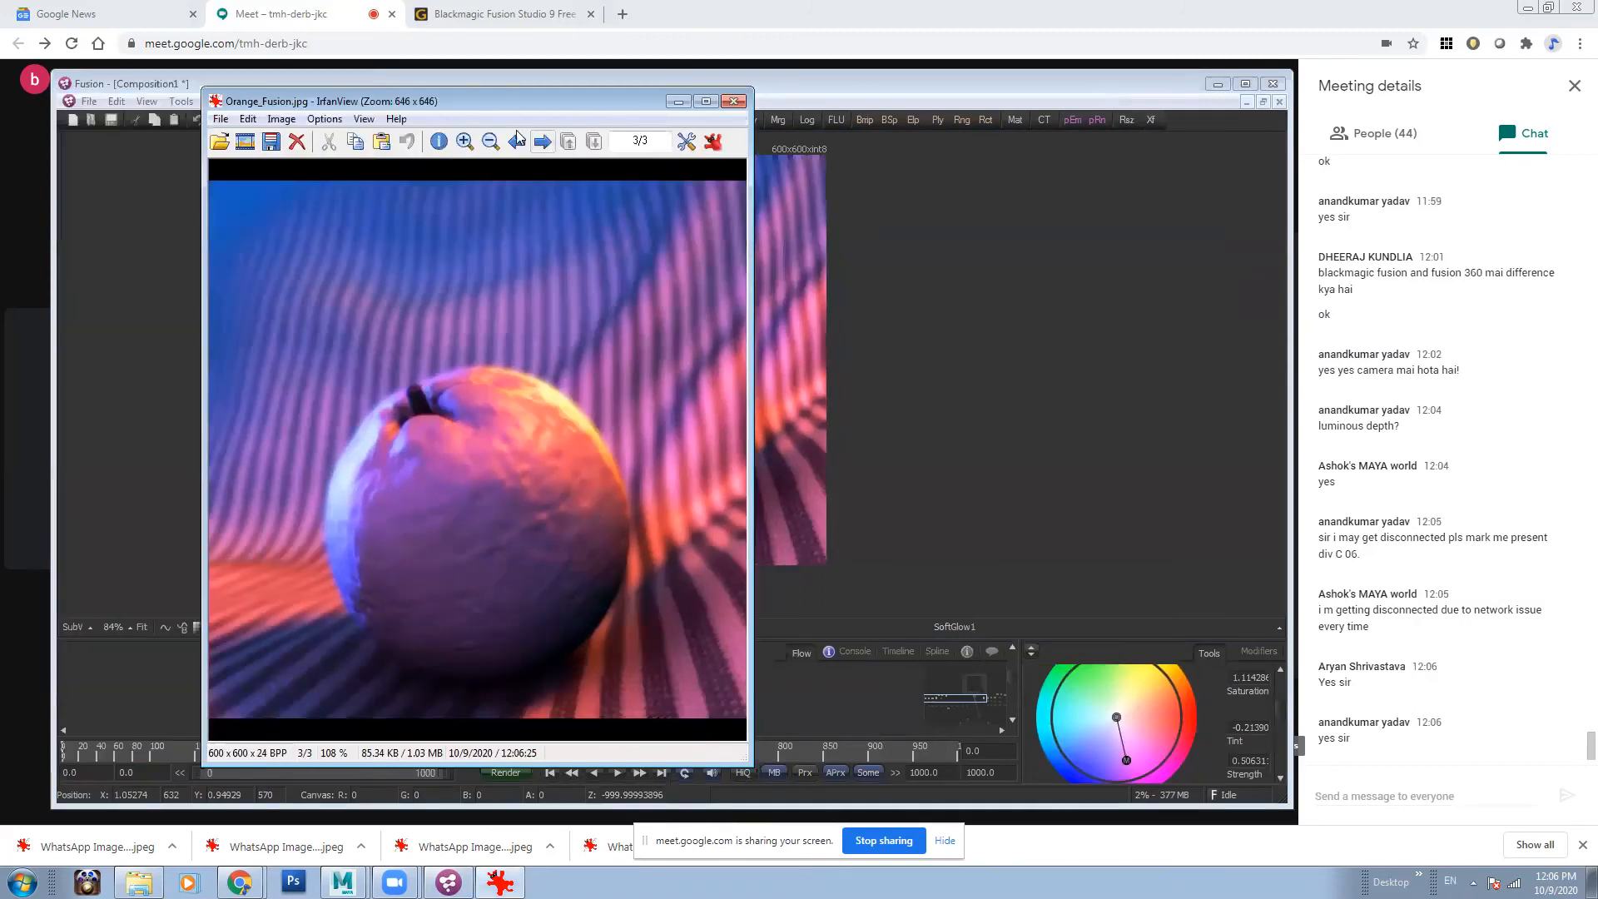
drag(532, 101, 460, 100)
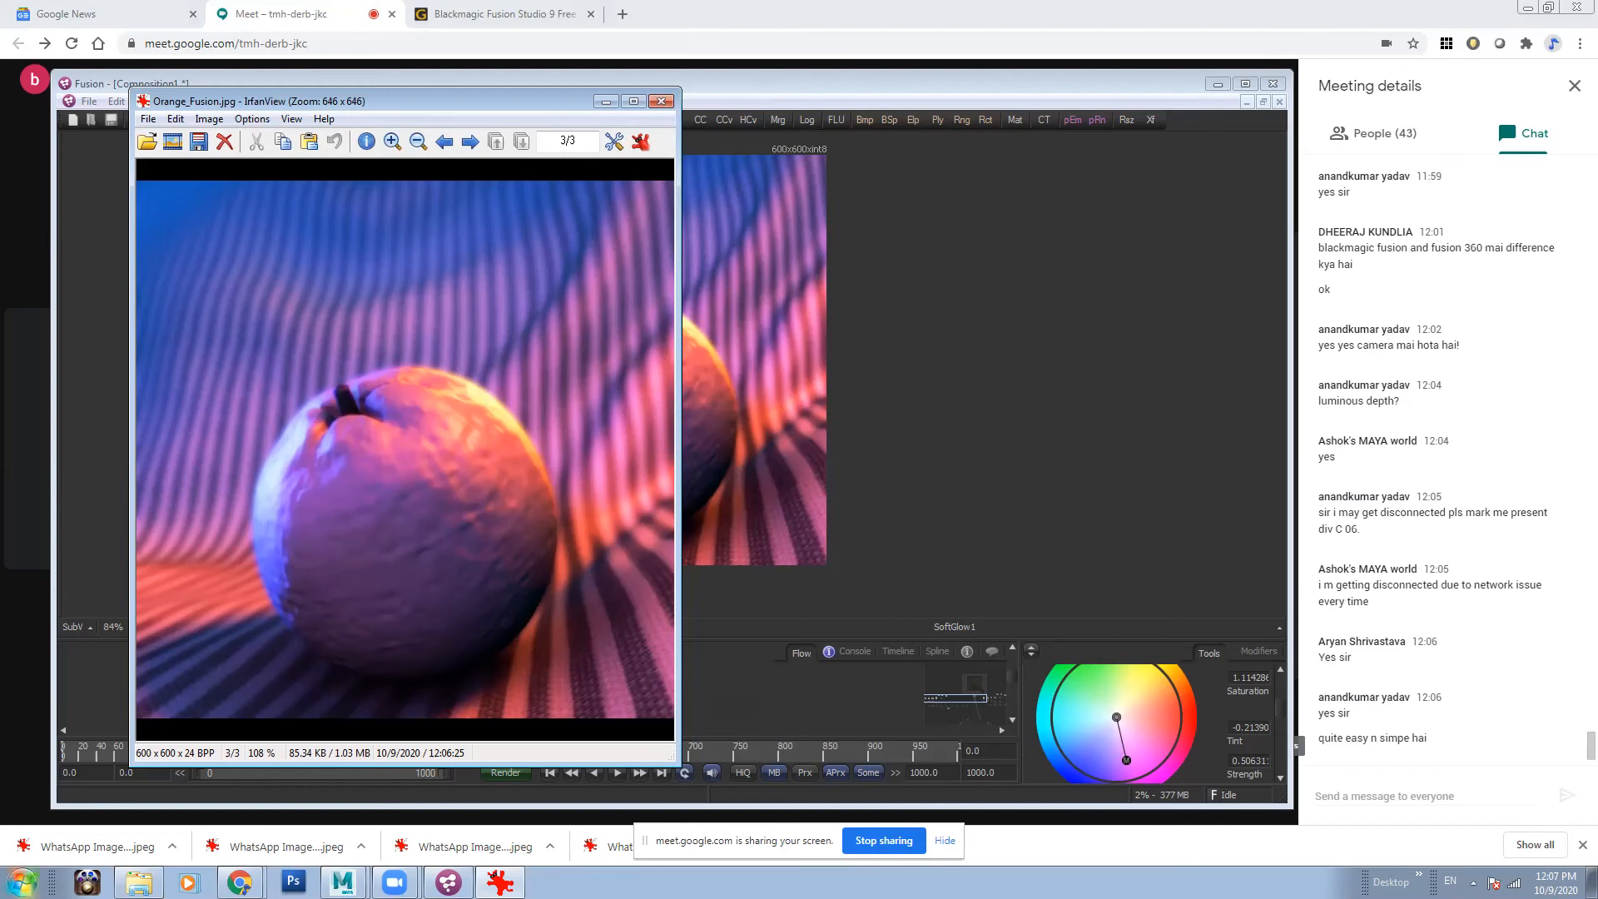
- Bring back Windows Explorer, minimize IrfanView and open the DATA_VOL (T:) drive
click(138, 882)
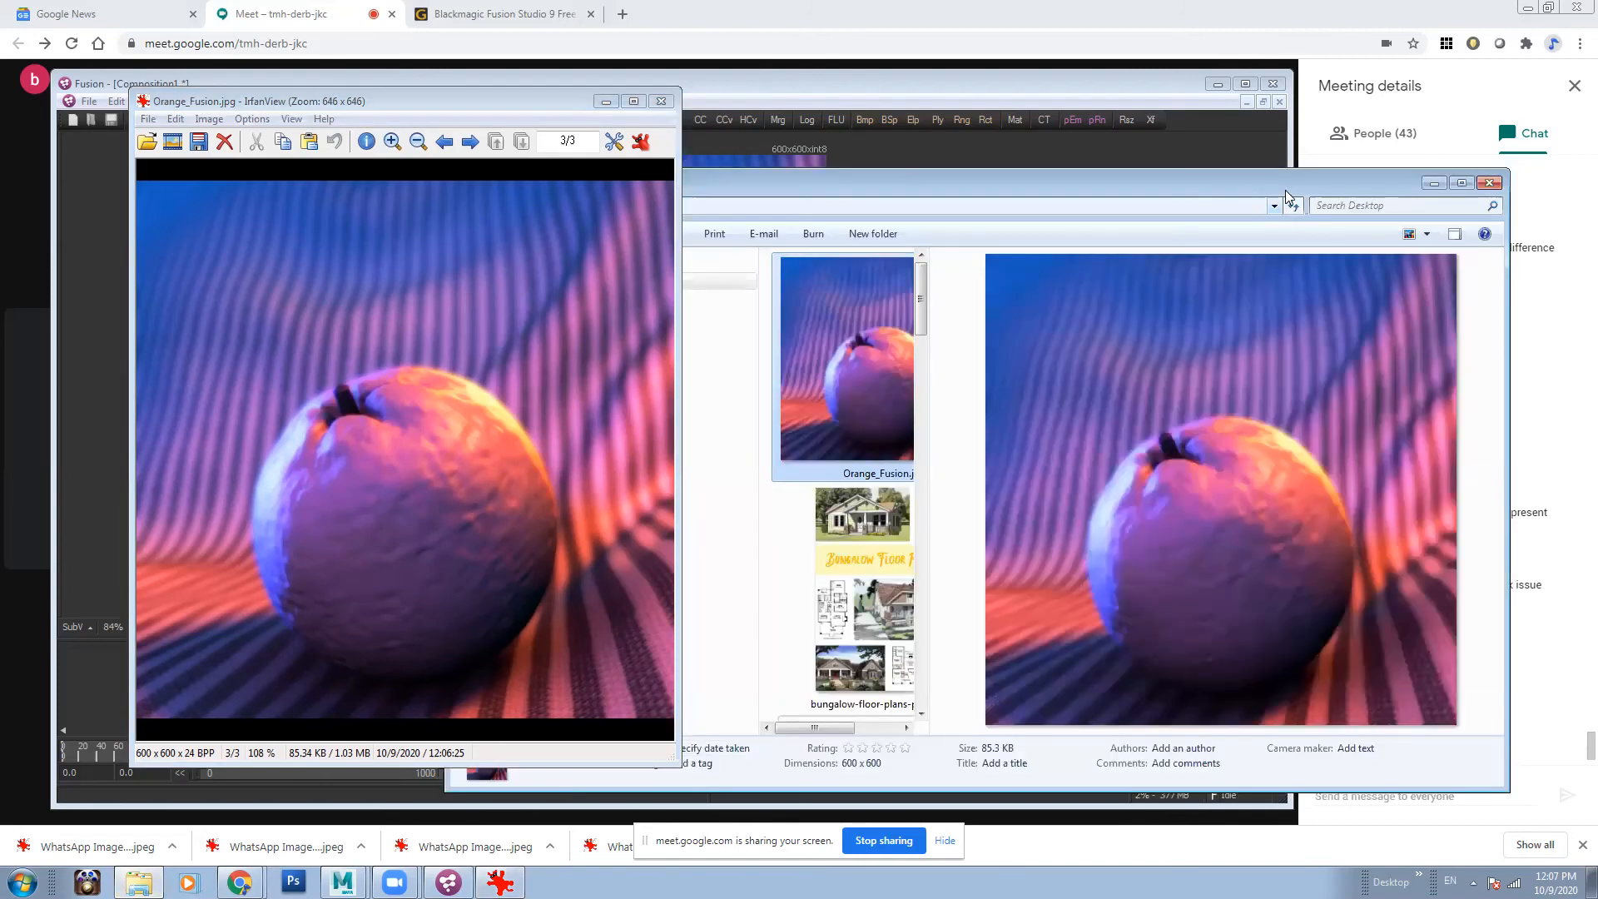
drag(1280, 183, 1055, 154)
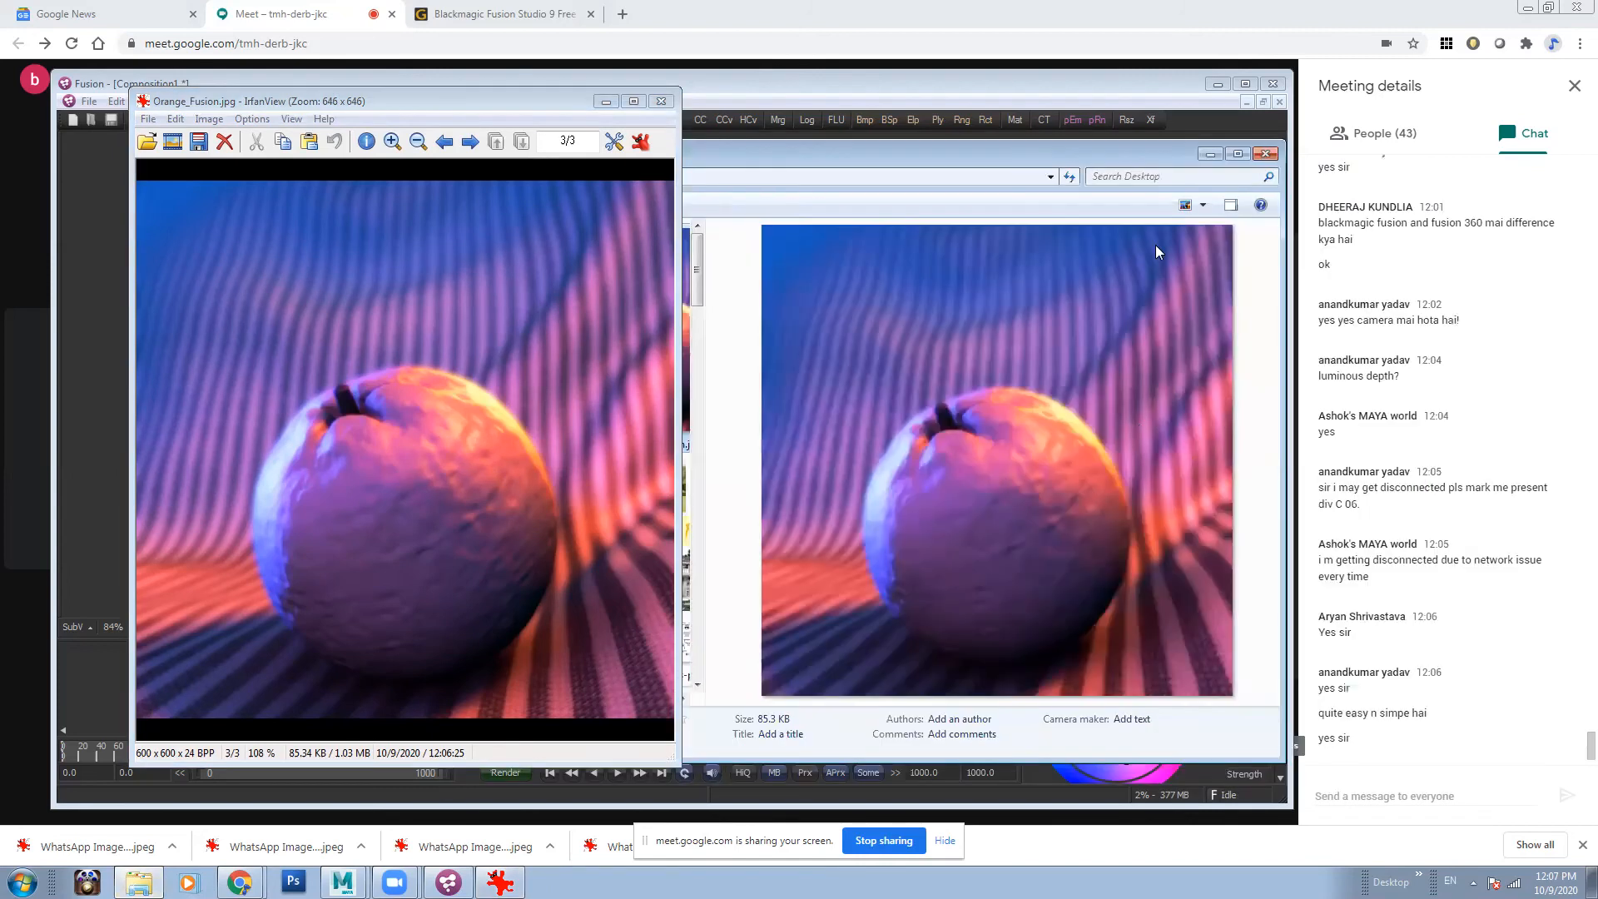
click(606, 101)
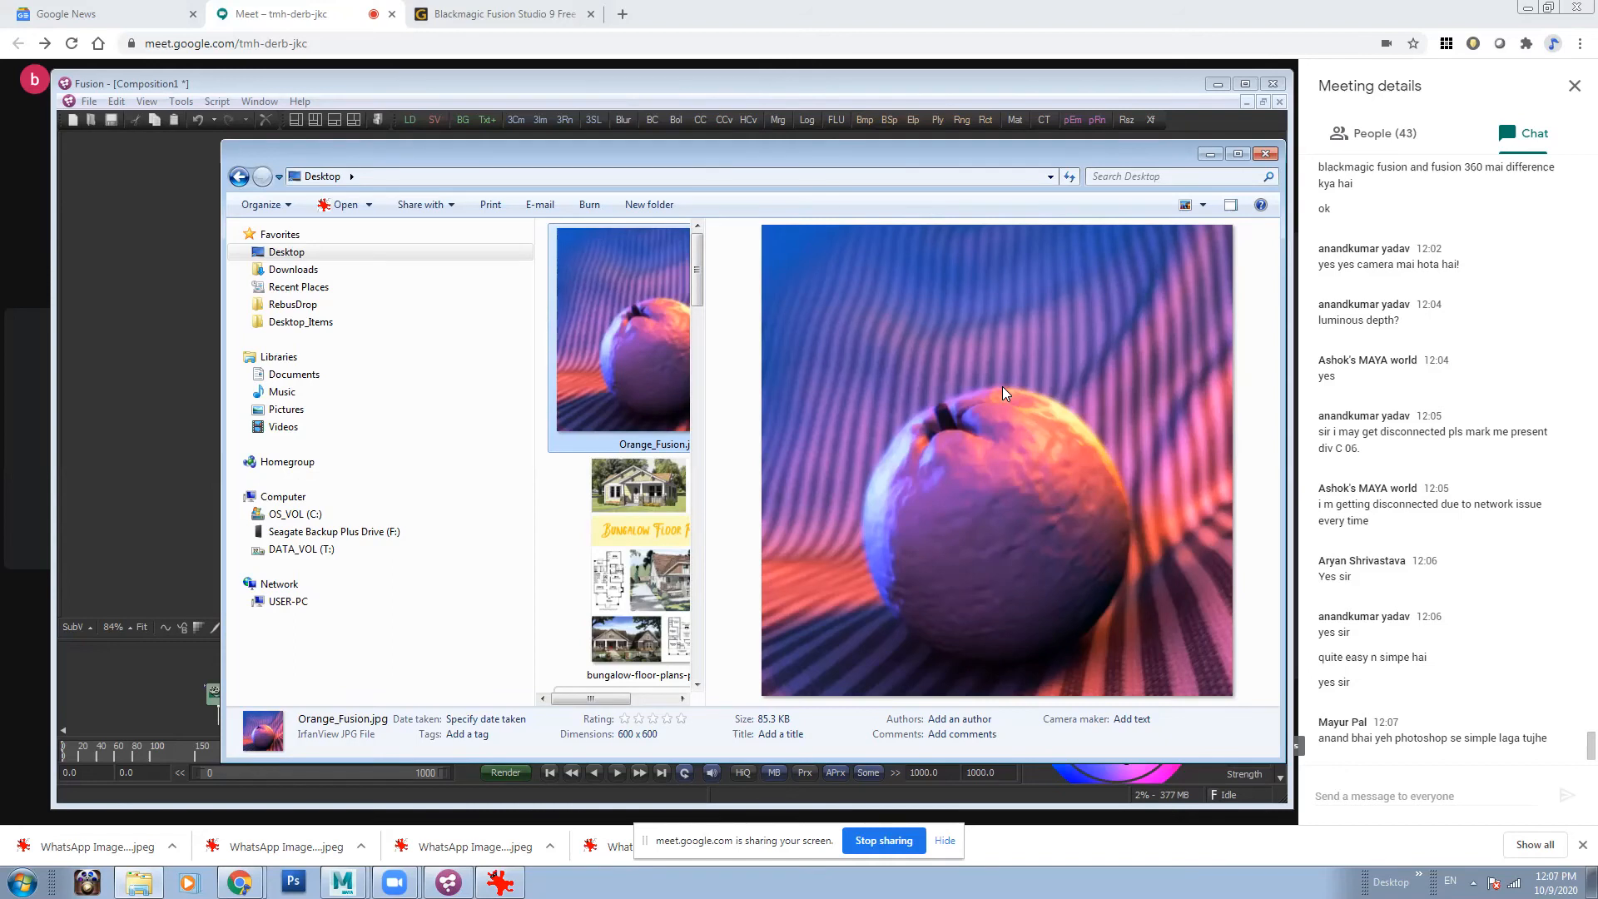
click(308, 549)
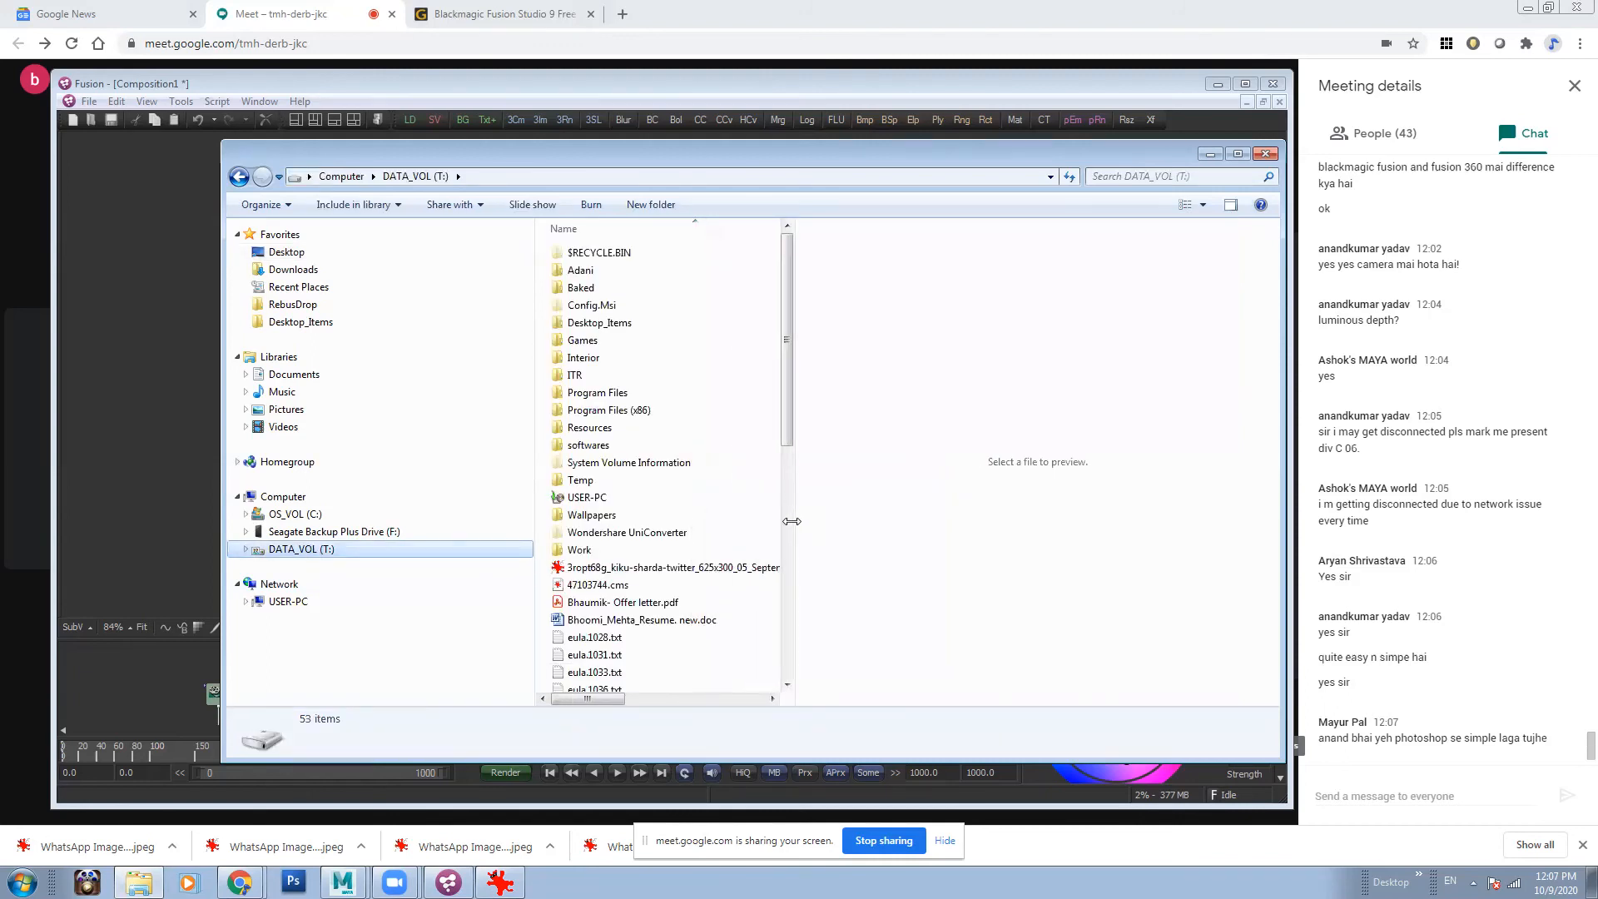
- Bring Fusion back, enlarge the flow area and review the full node tree alongside the final orange composite
click(448, 882)
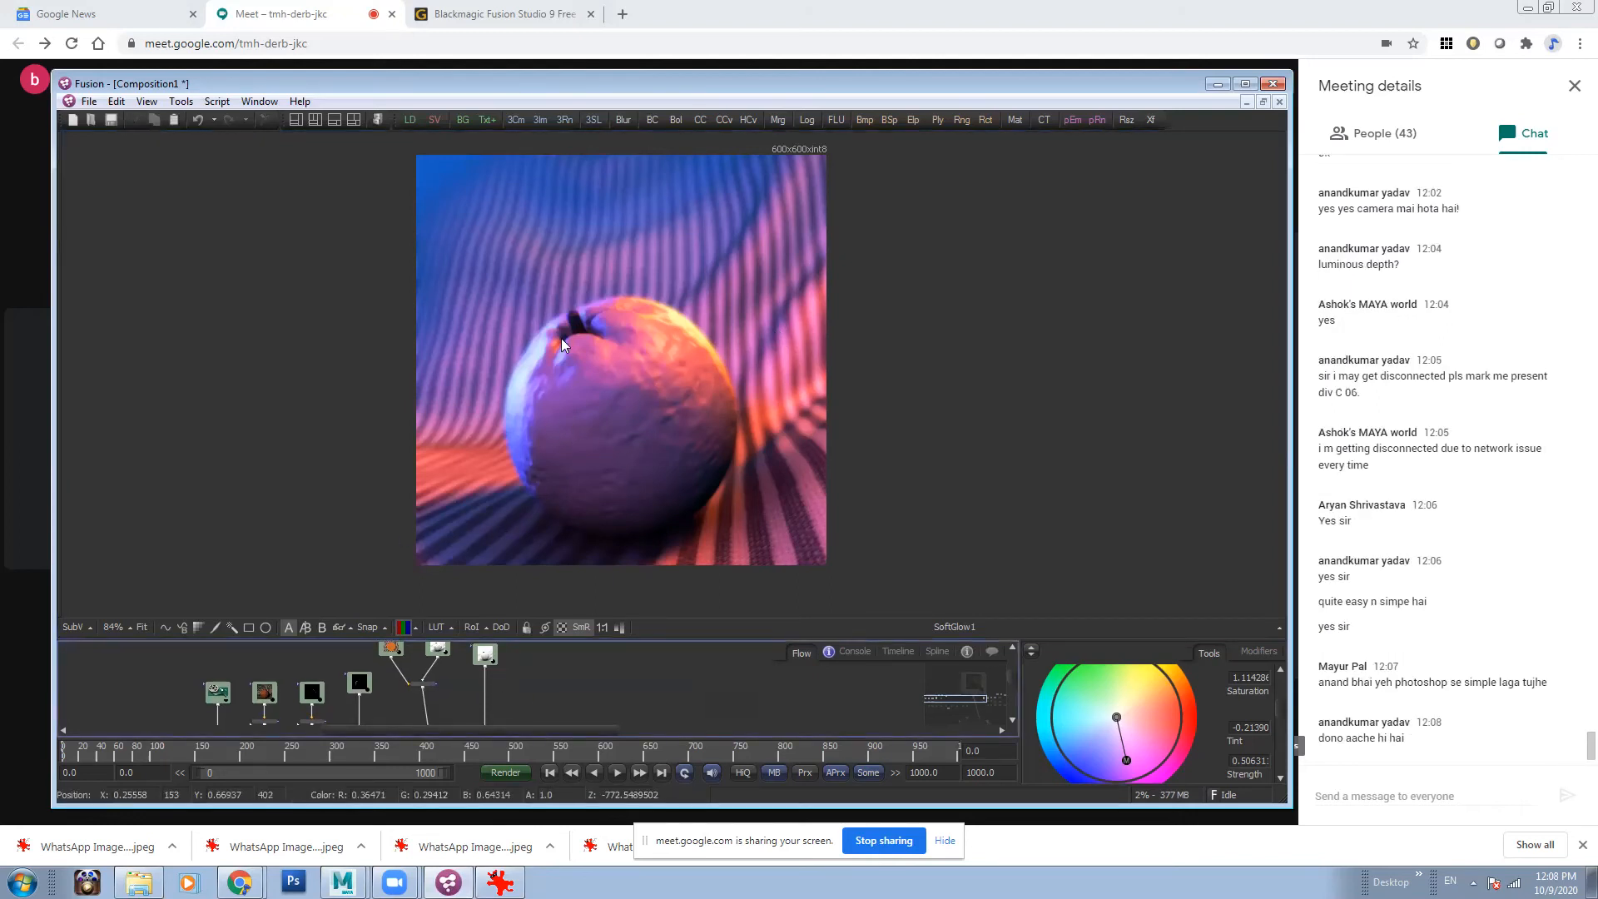
scroll(599, 417, up, 1)
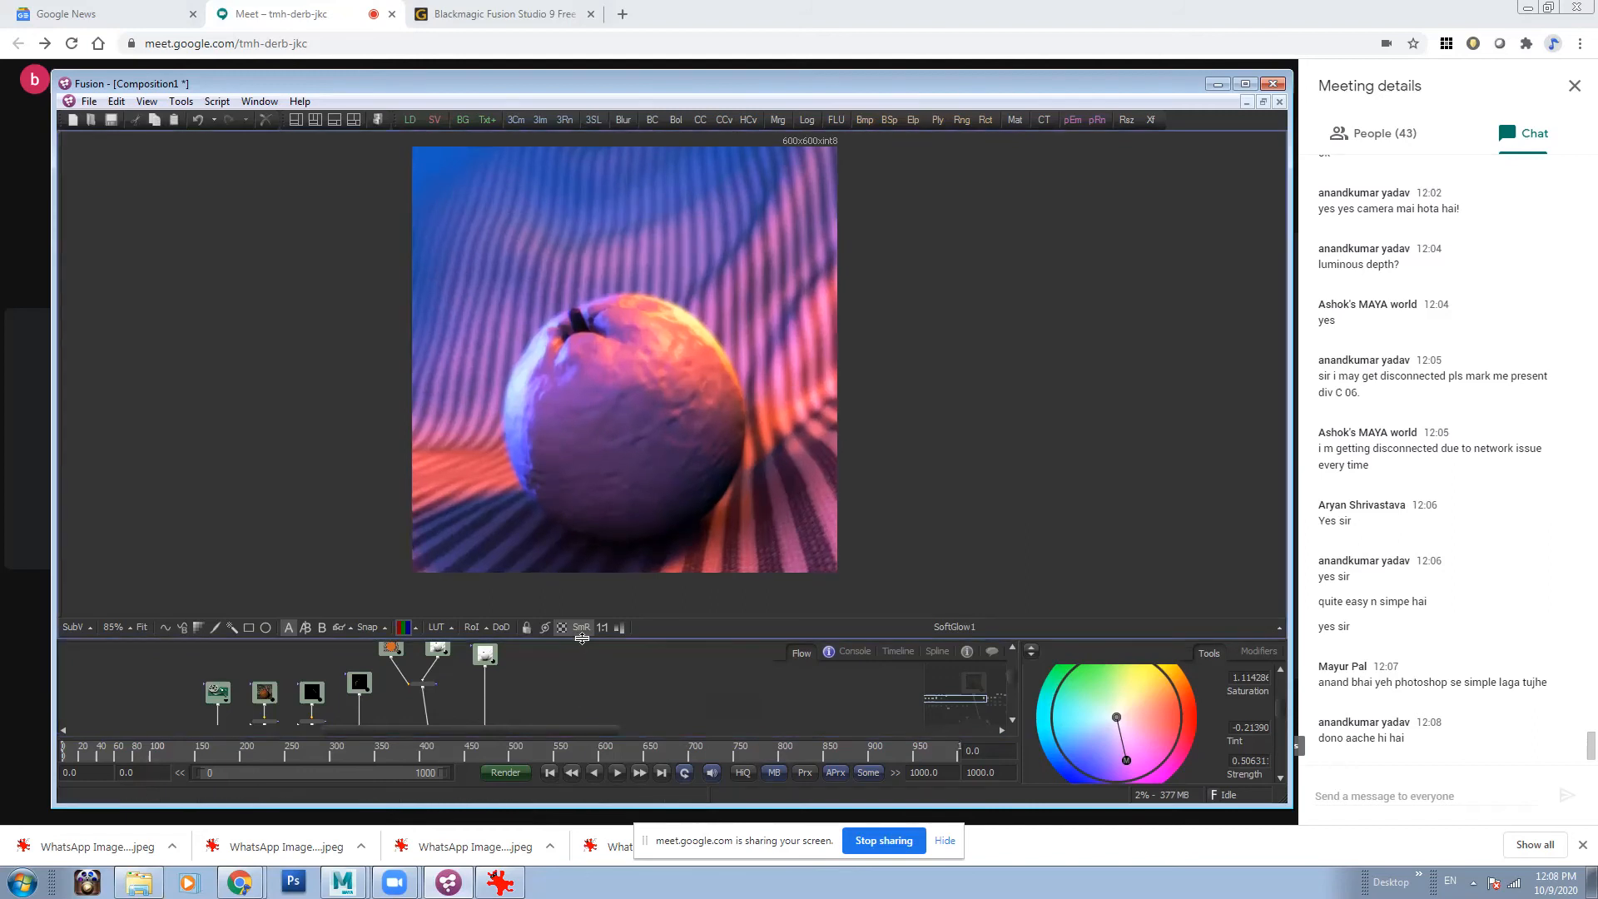
drag(576, 638, 574, 481)
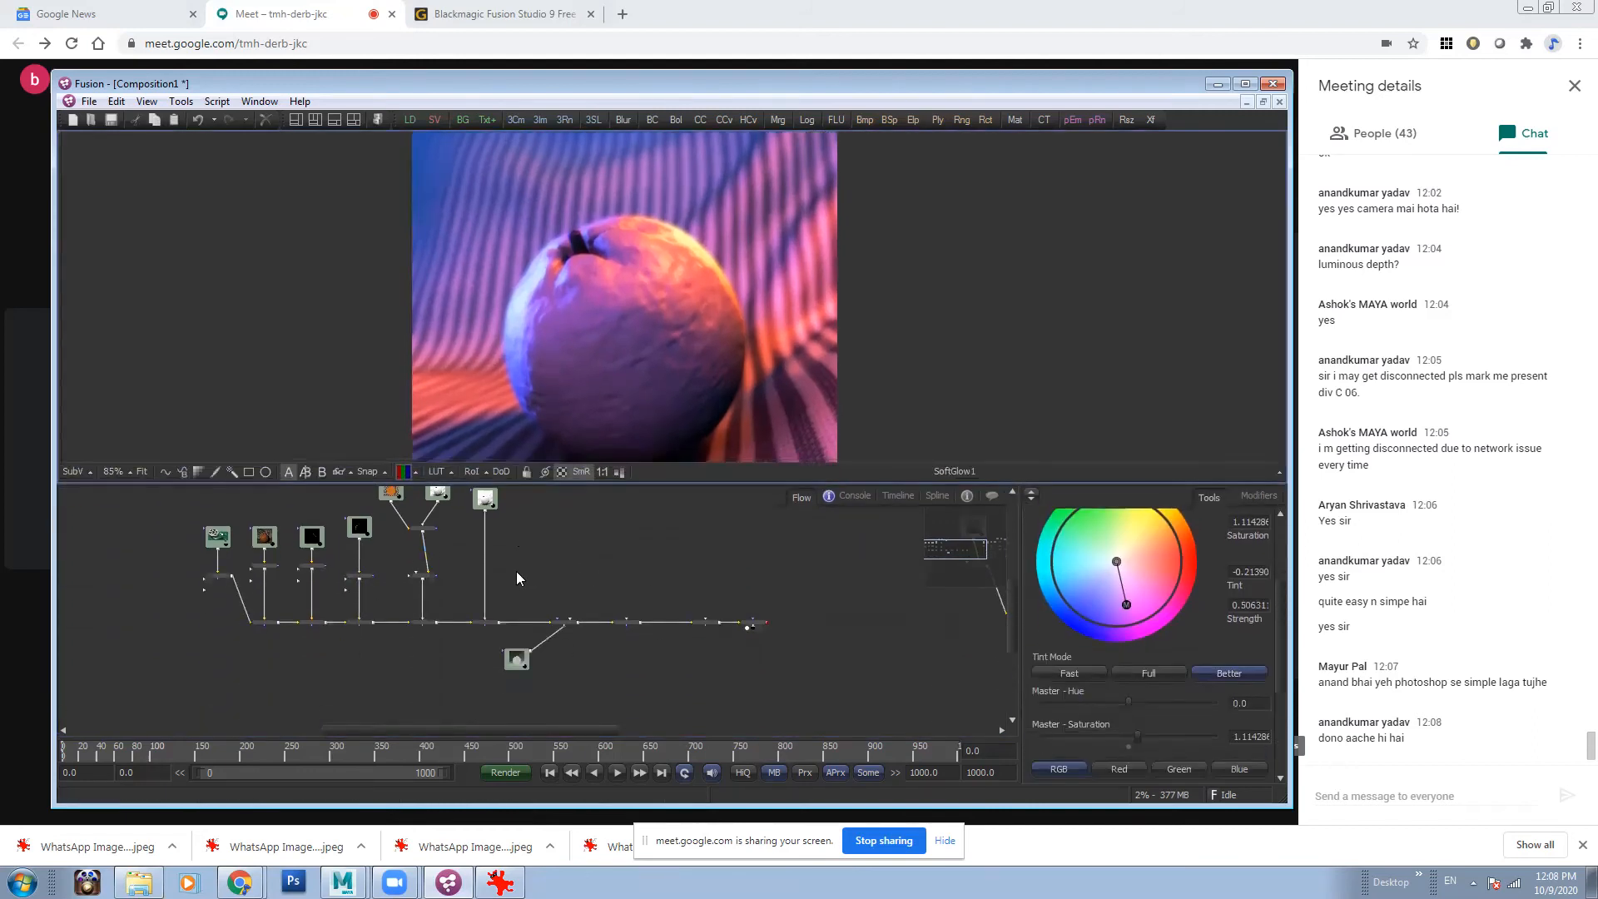
drag(504, 596, 486, 615)
scroll(486, 615, up, 1)
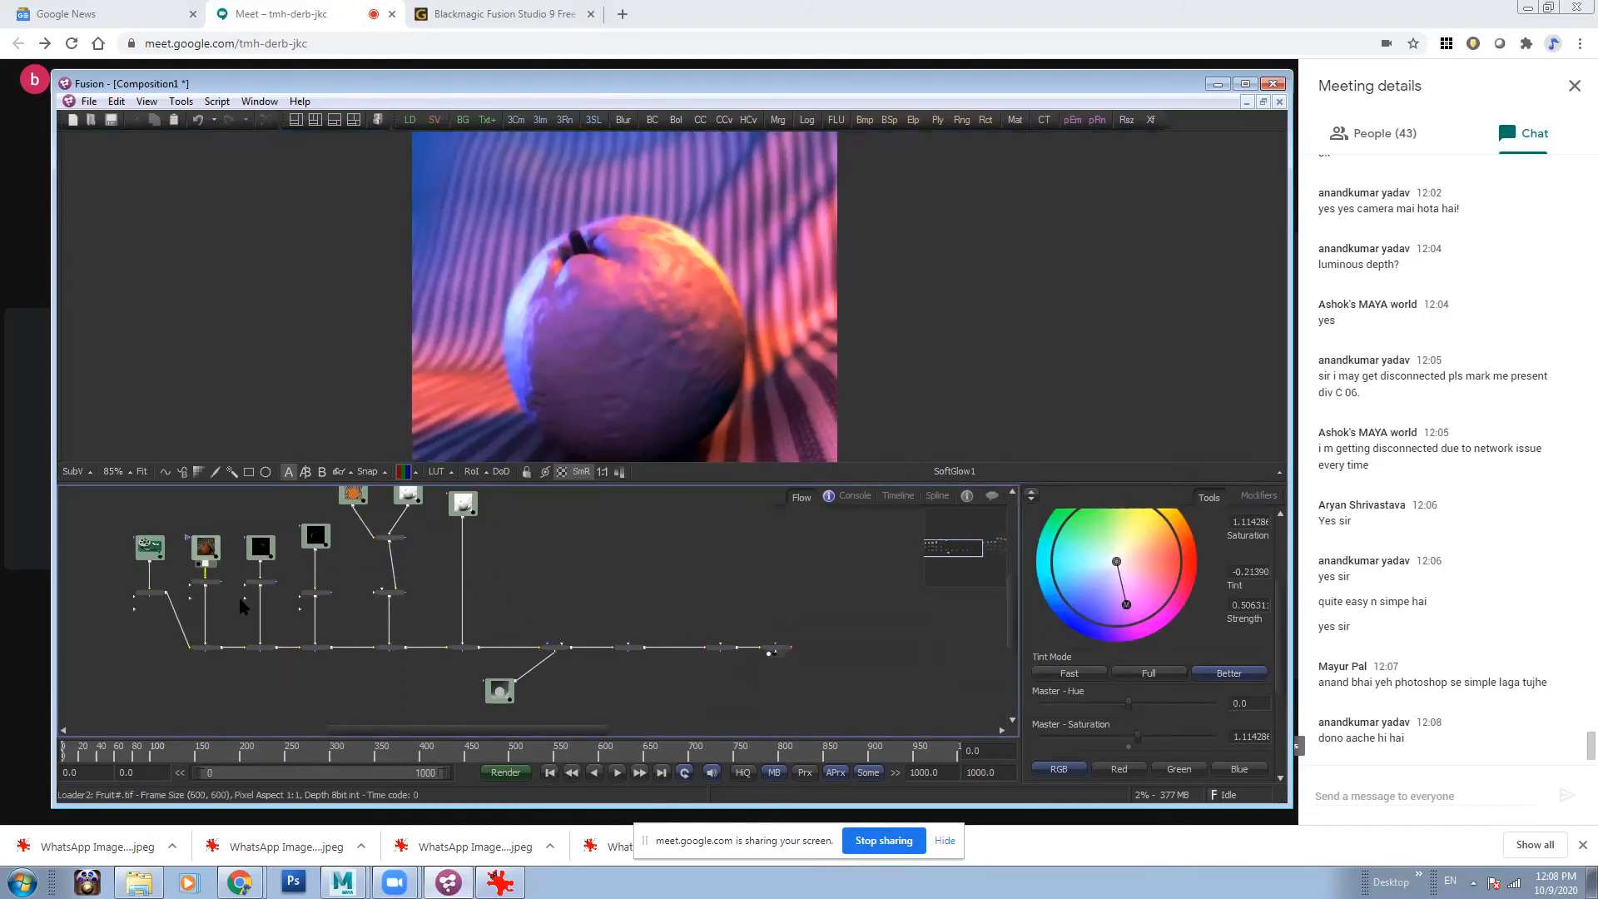
drag(453, 558, 441, 575)
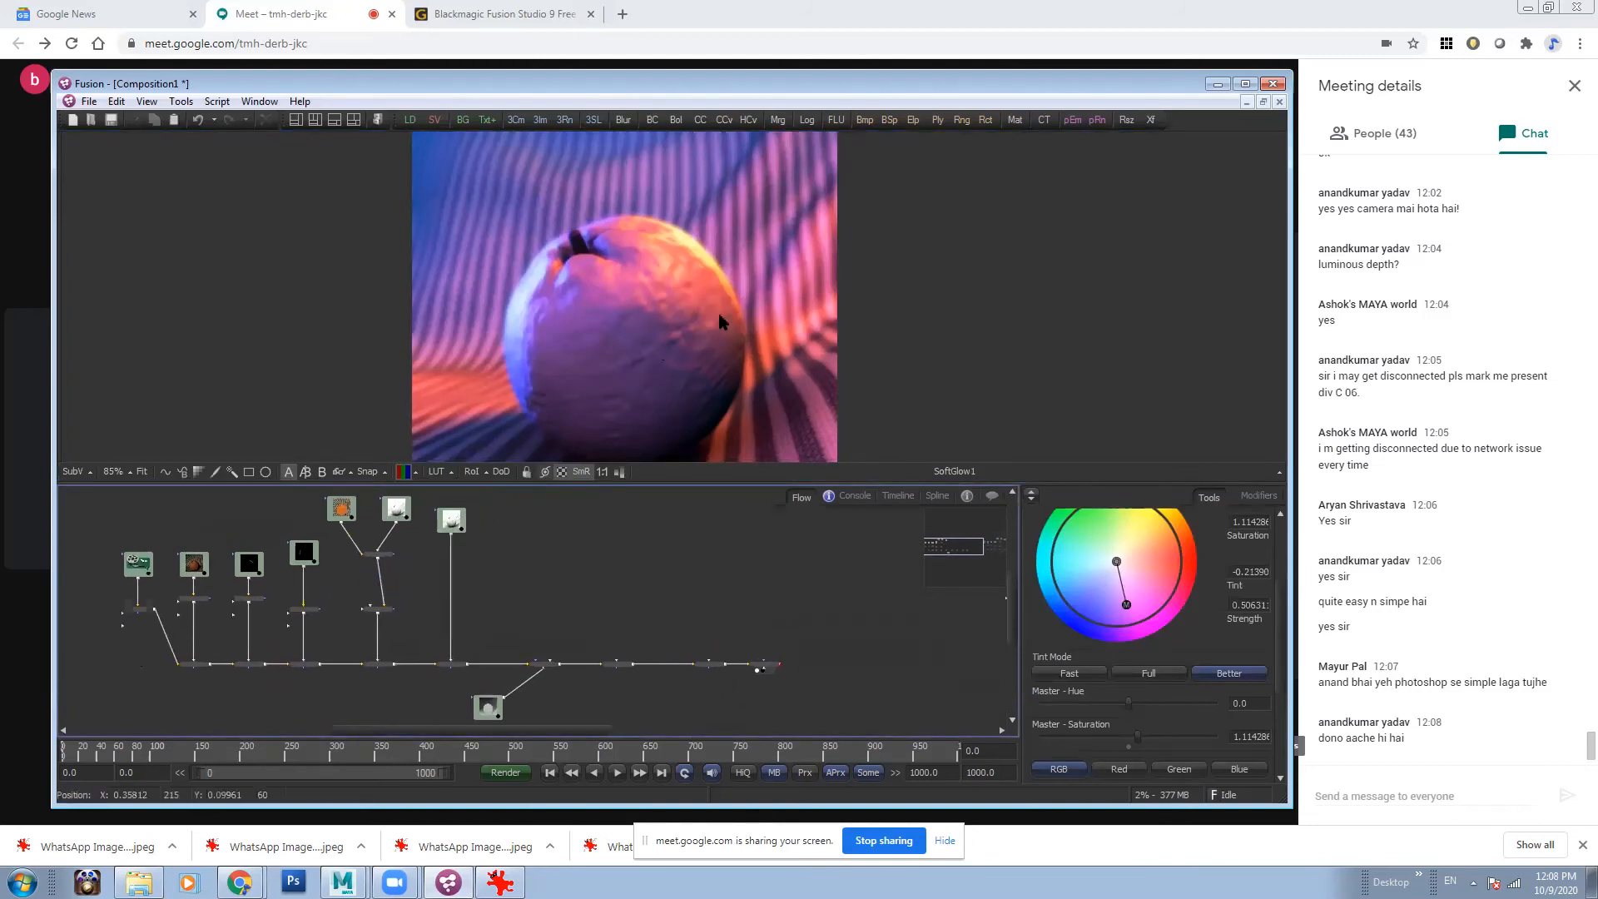
drag(717, 311, 589, 207)
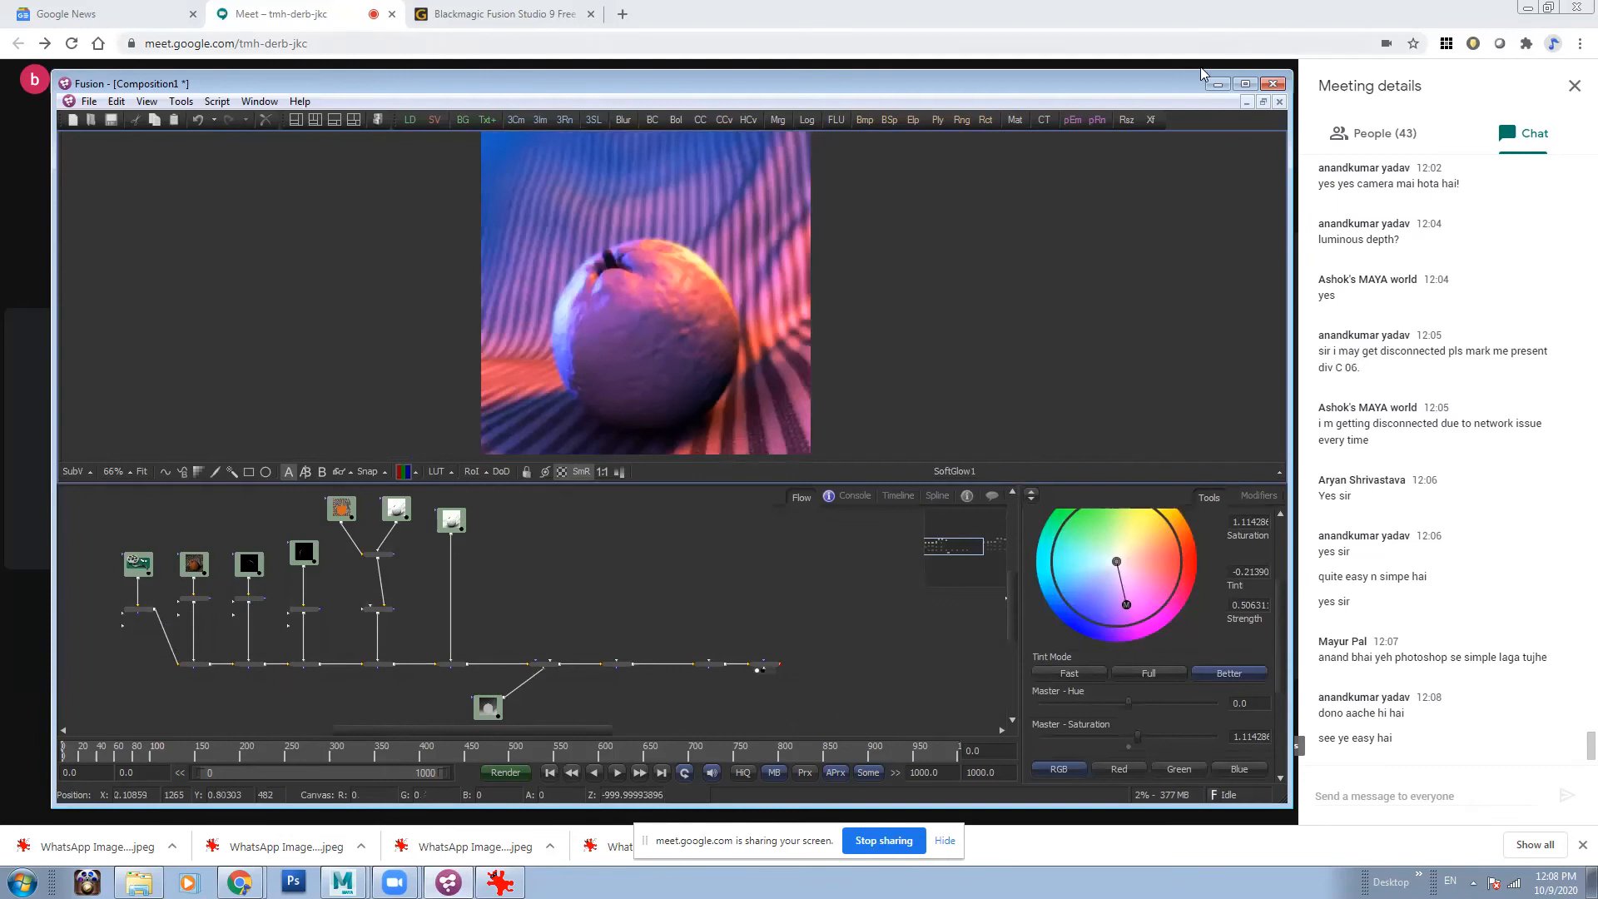
drag(763, 529, 767, 539)
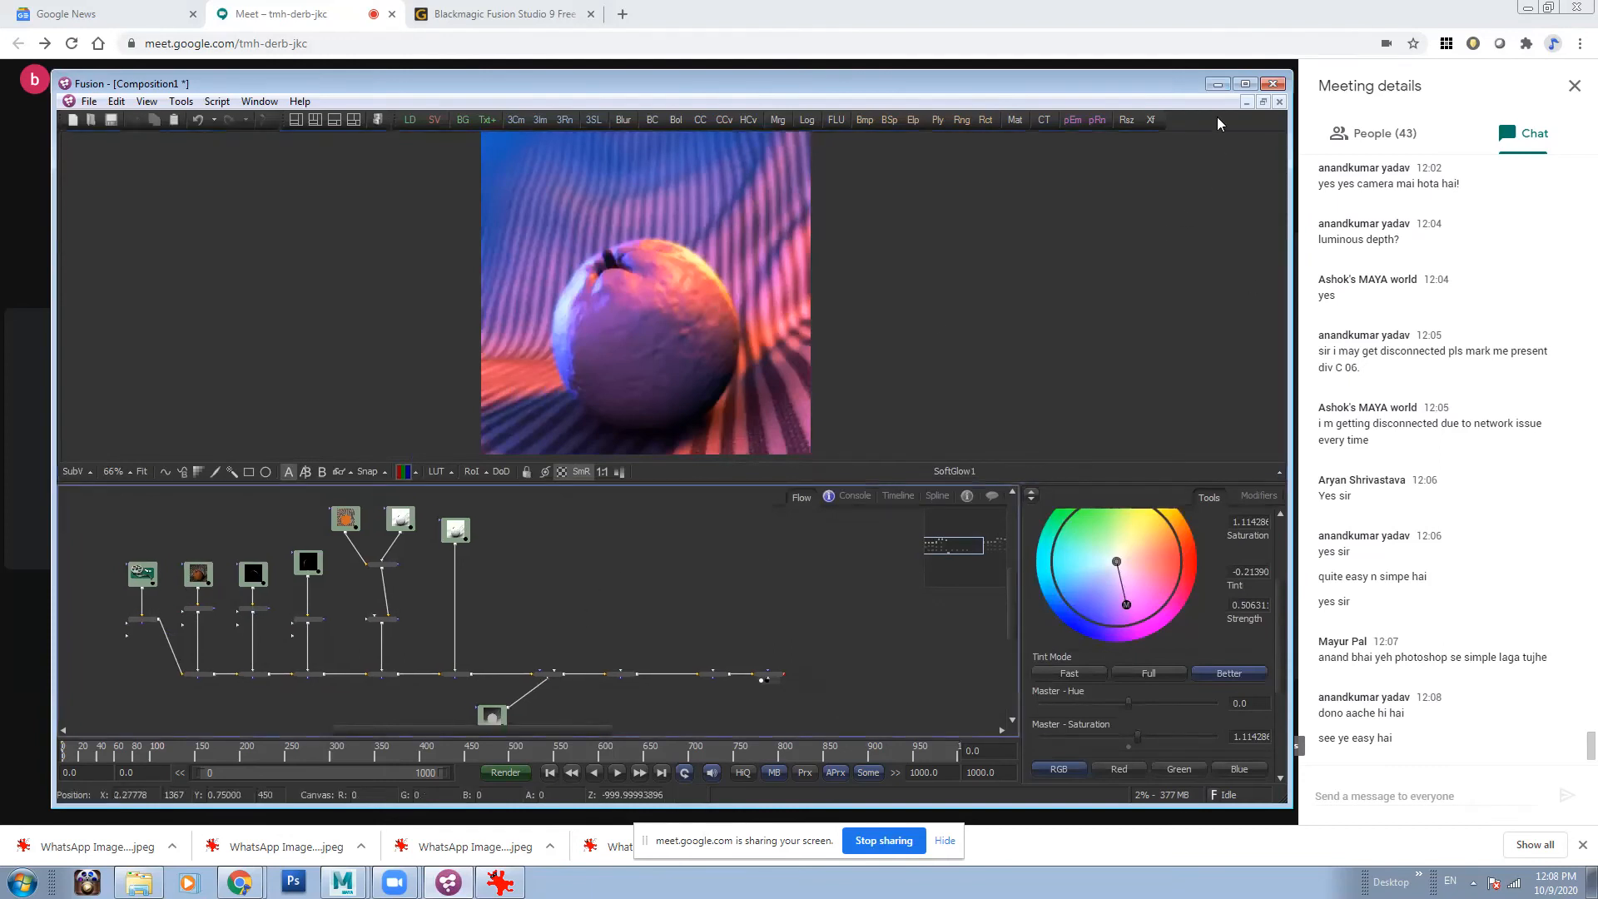
- Minimize Fusion and the Windows Explorer window to show the Google Meet page
click(1217, 84)
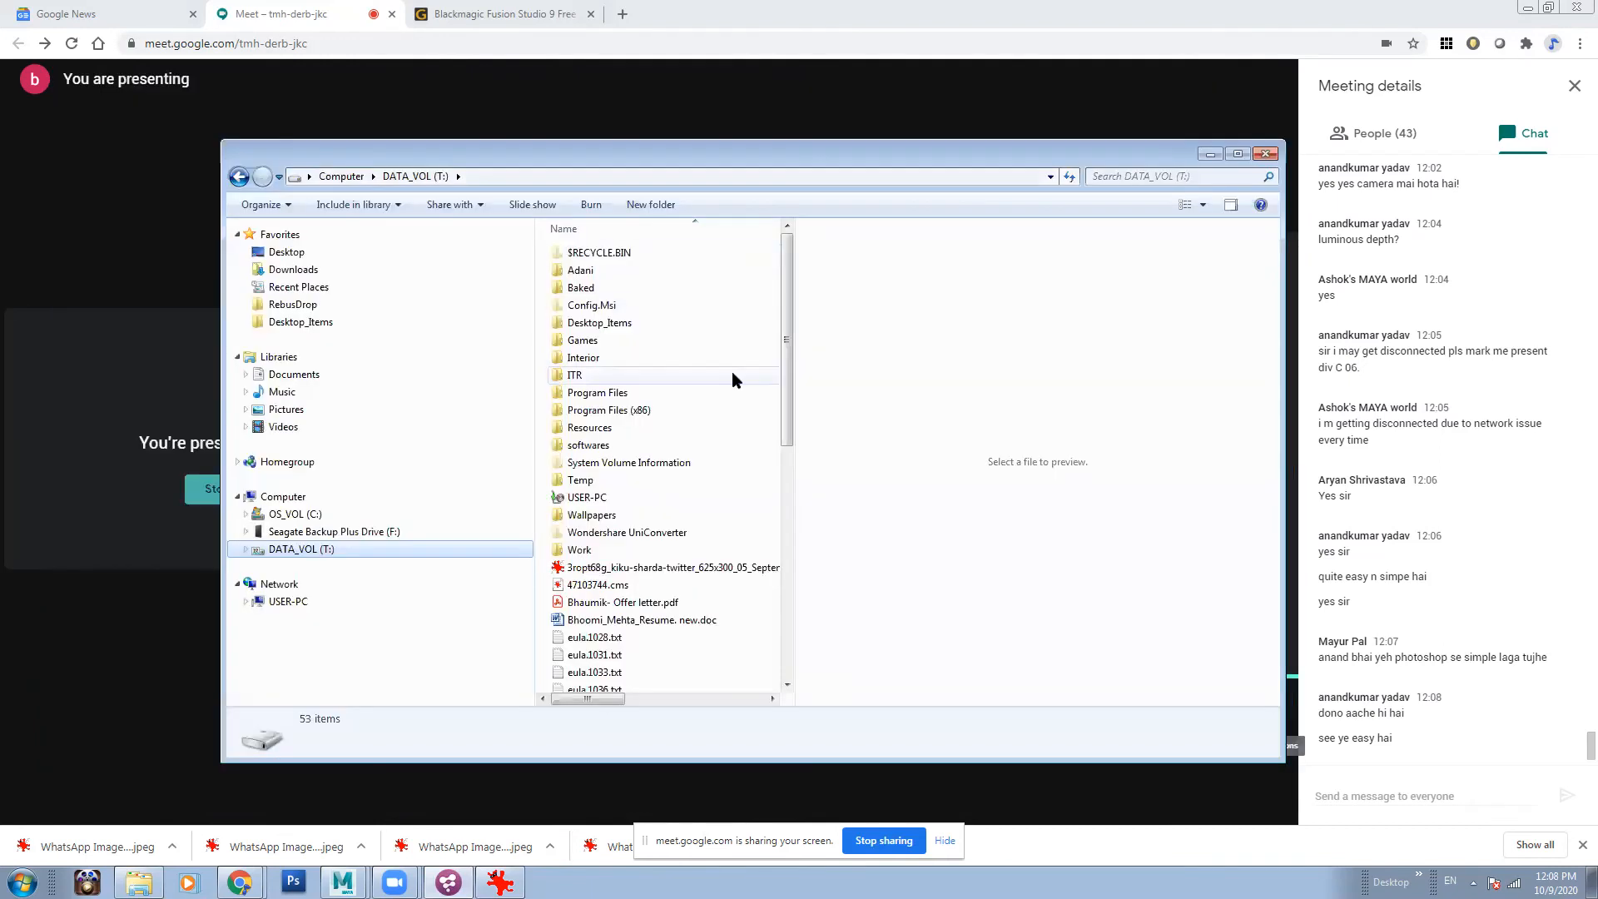
click(1209, 153)
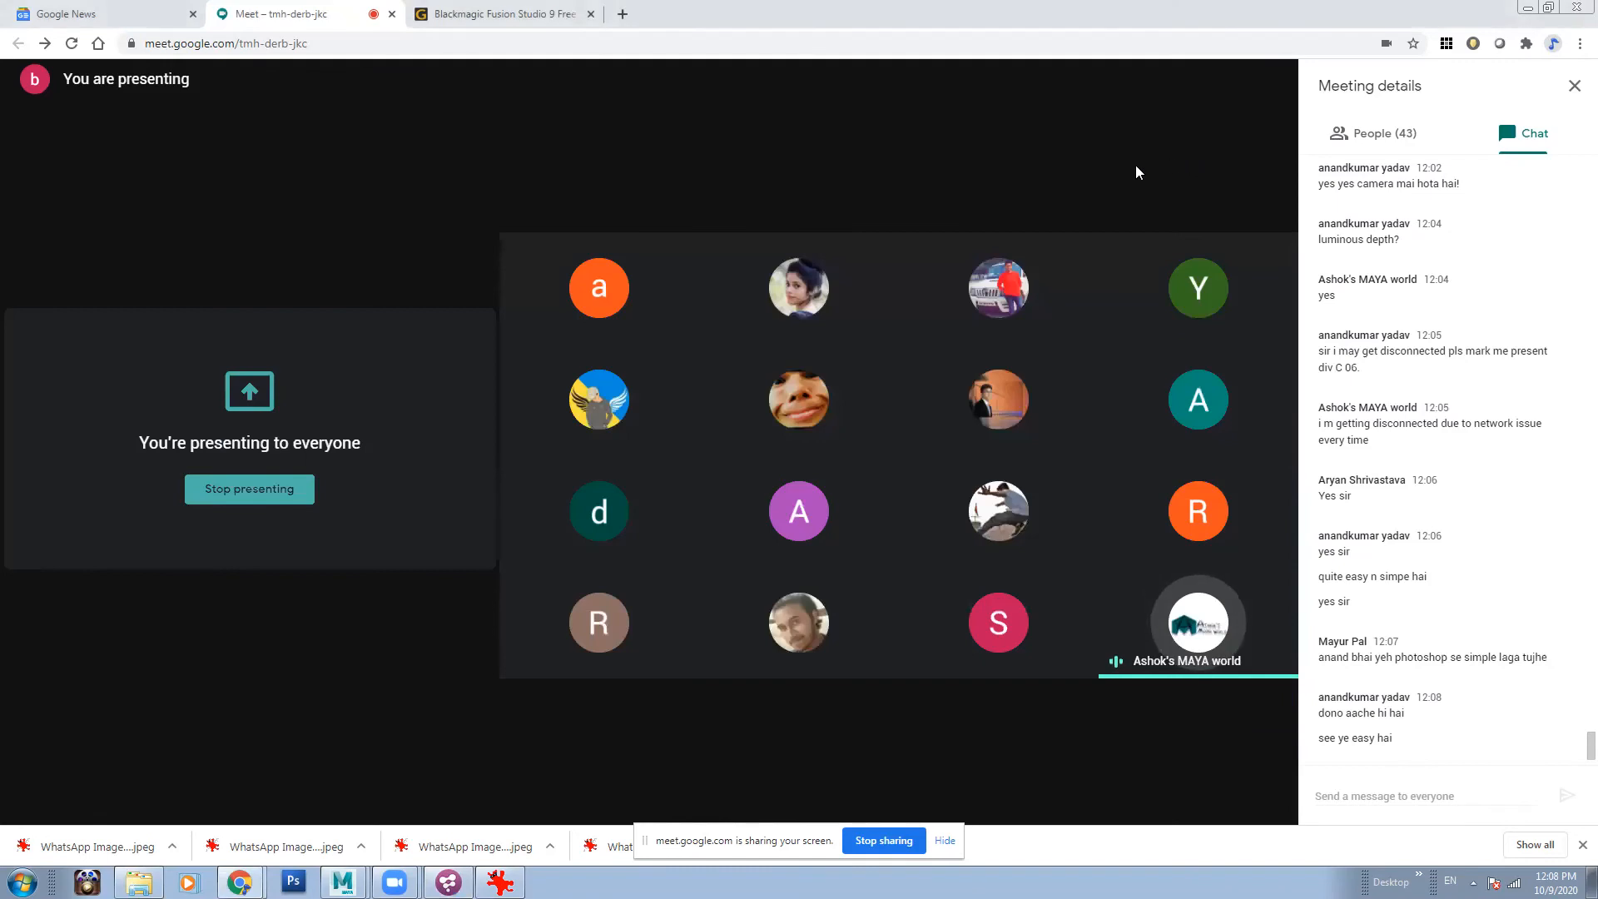
click(140, 886)
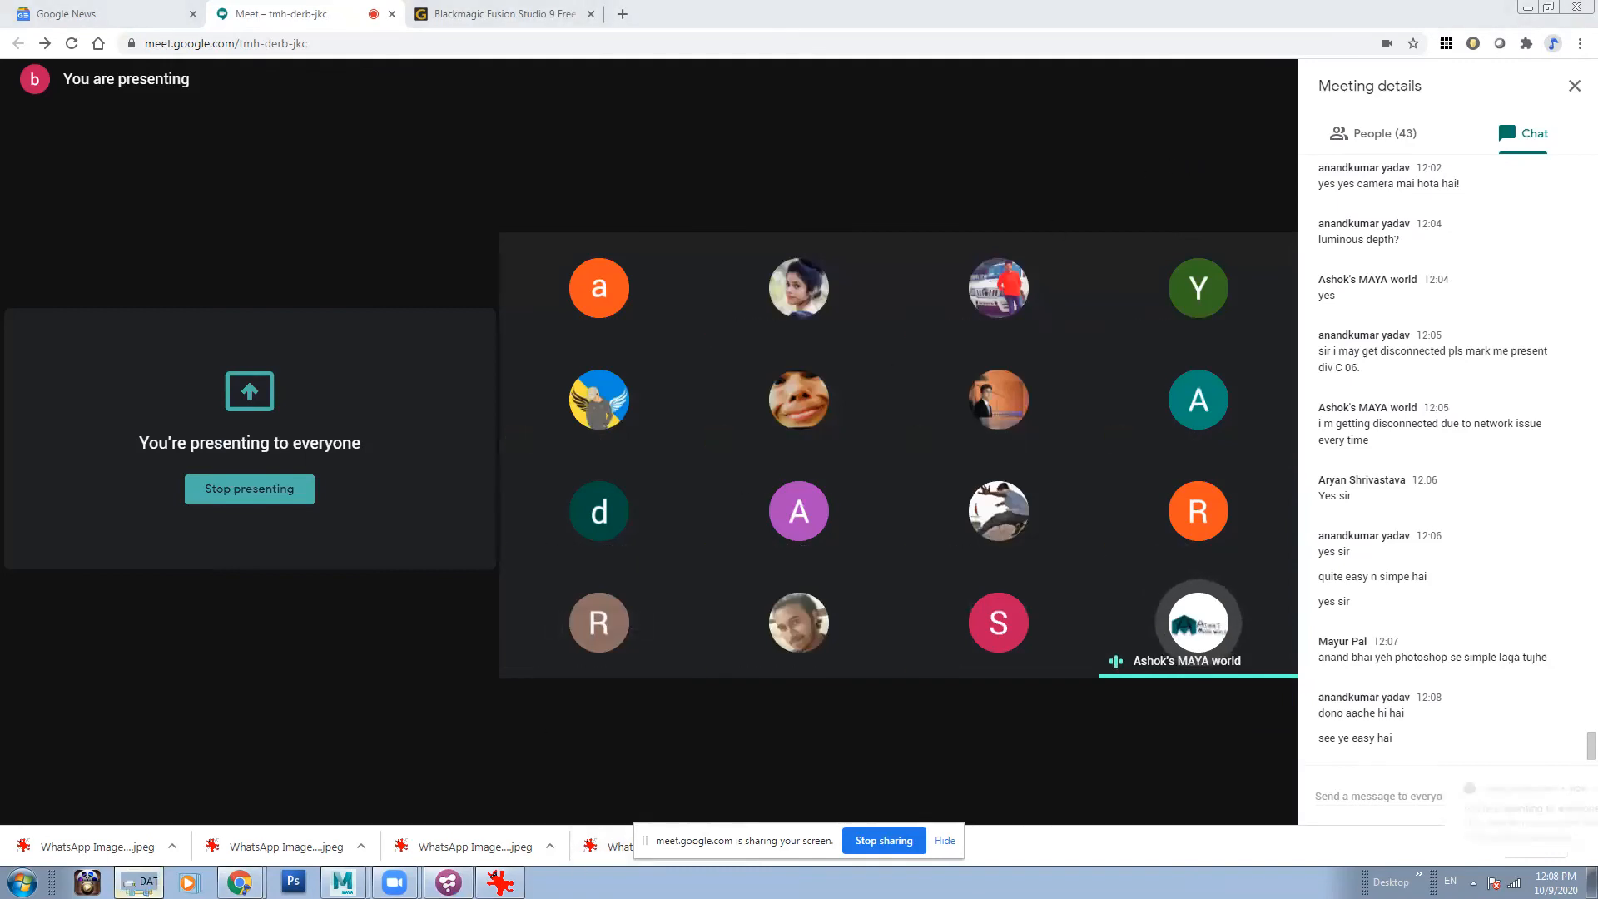
click(1209, 153)
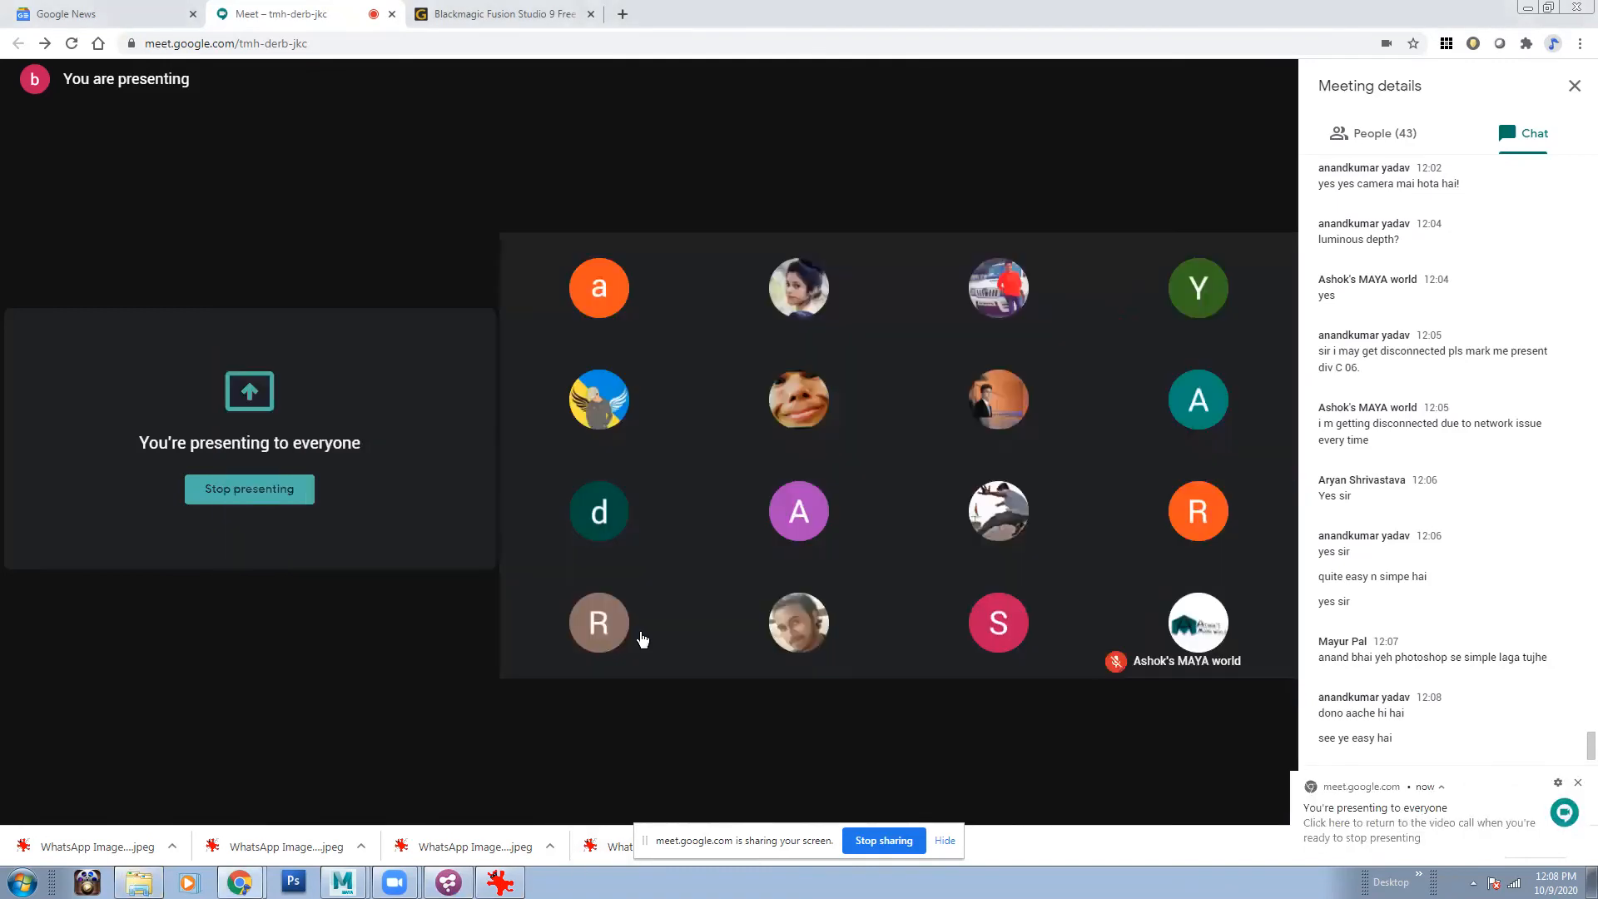
mouse_move(637, 632)
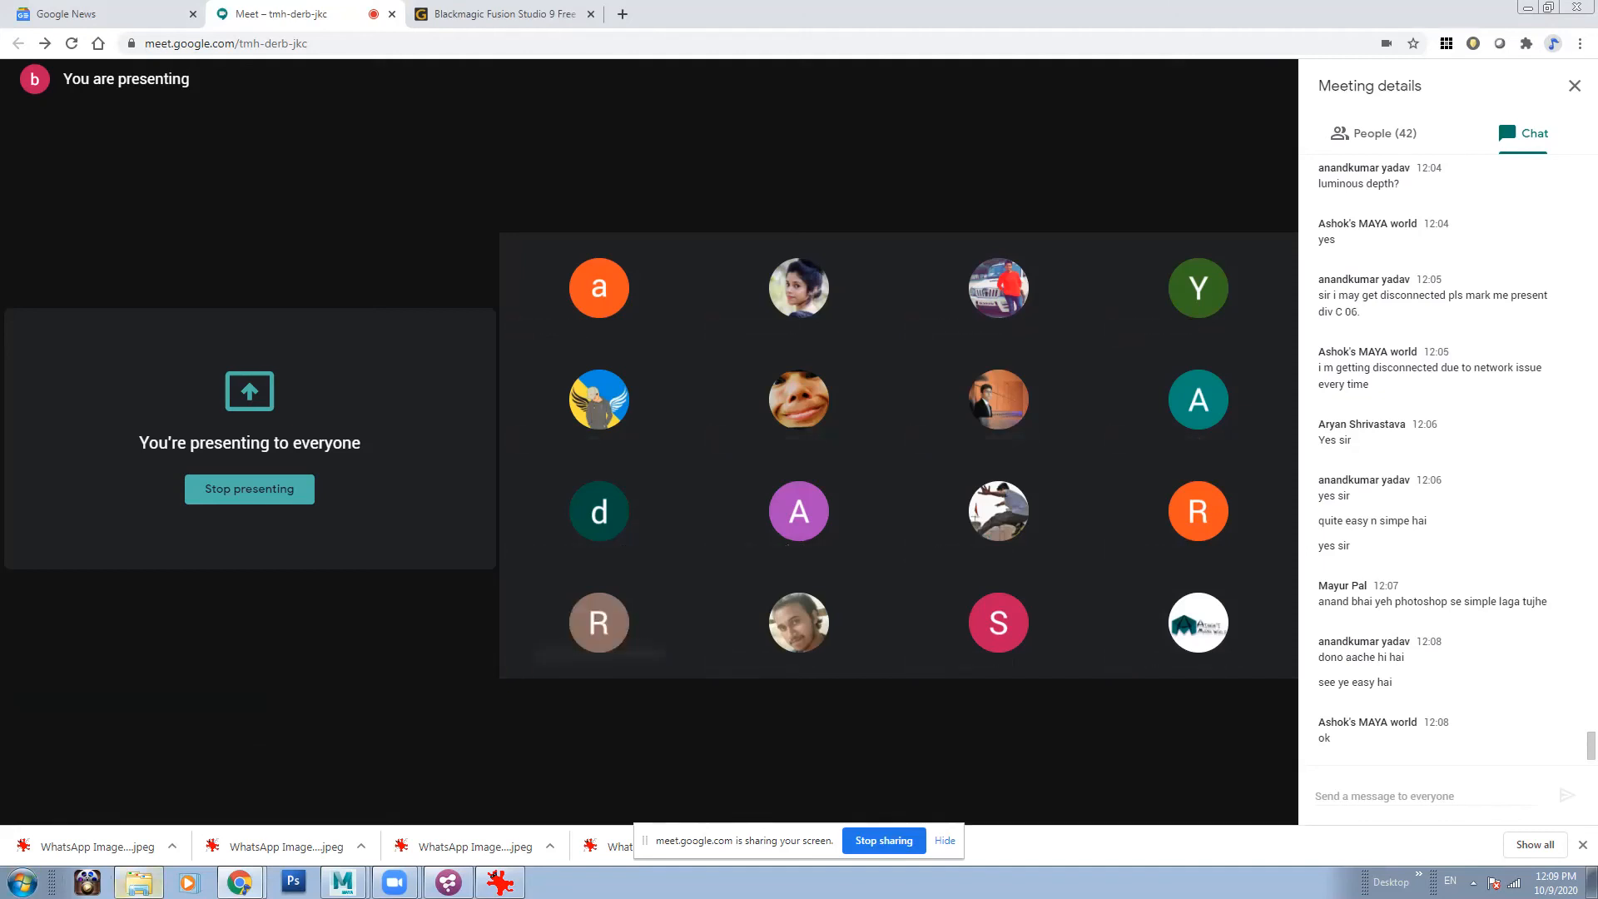
- Switch back to Windows Explorer and open the Toonskool folder inside Work on the DATA_VOL (T:) drive
click(139, 881)
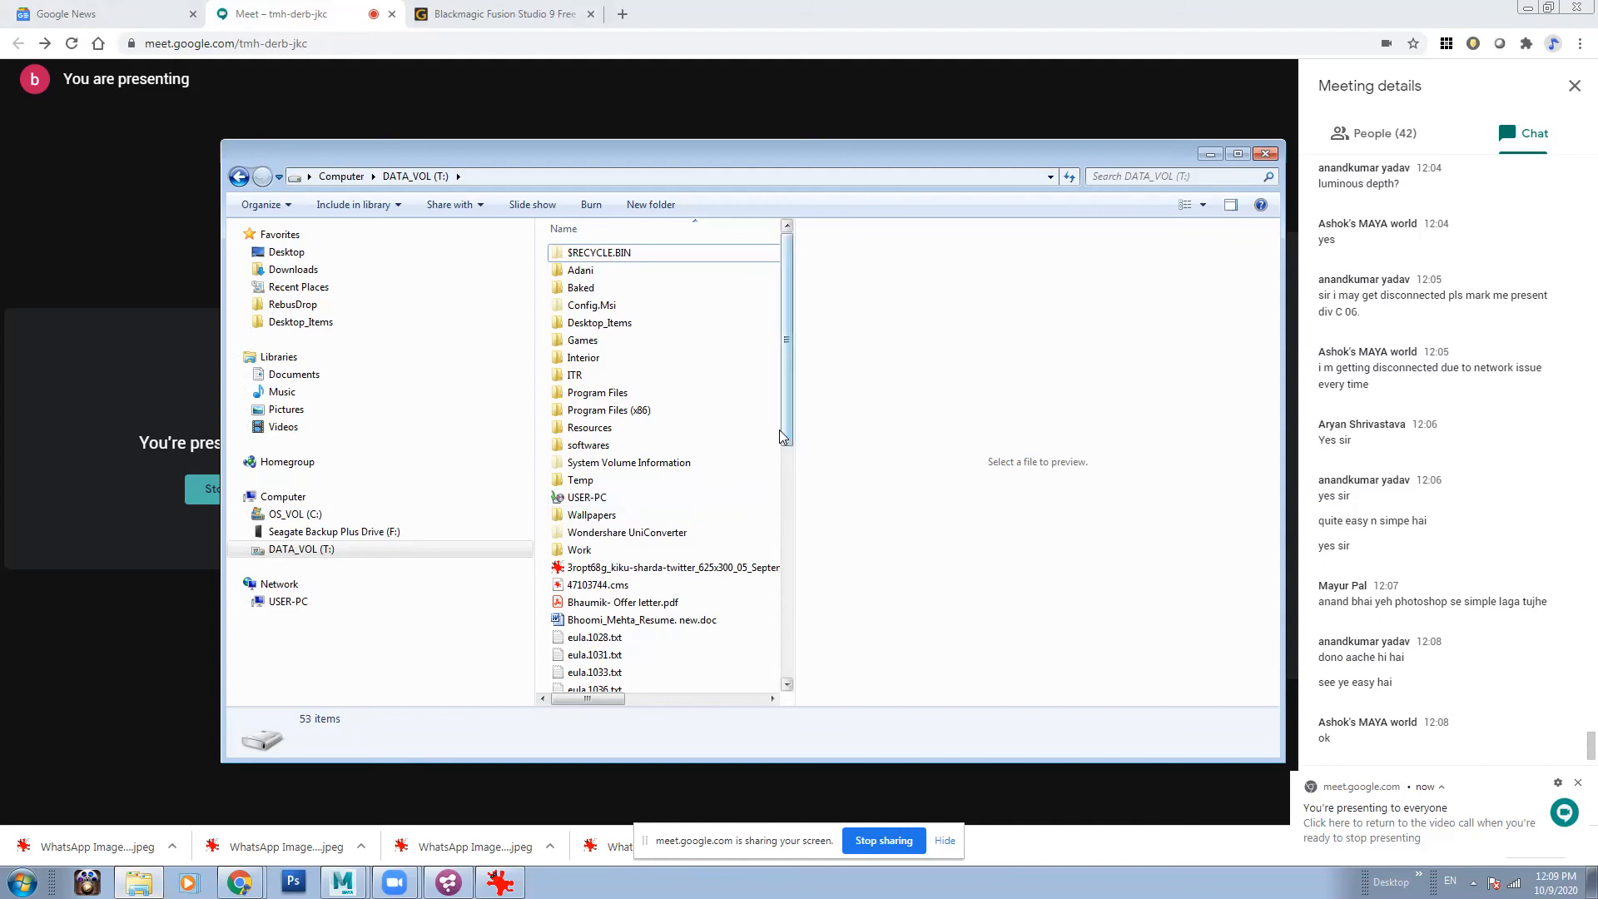
click(302, 548)
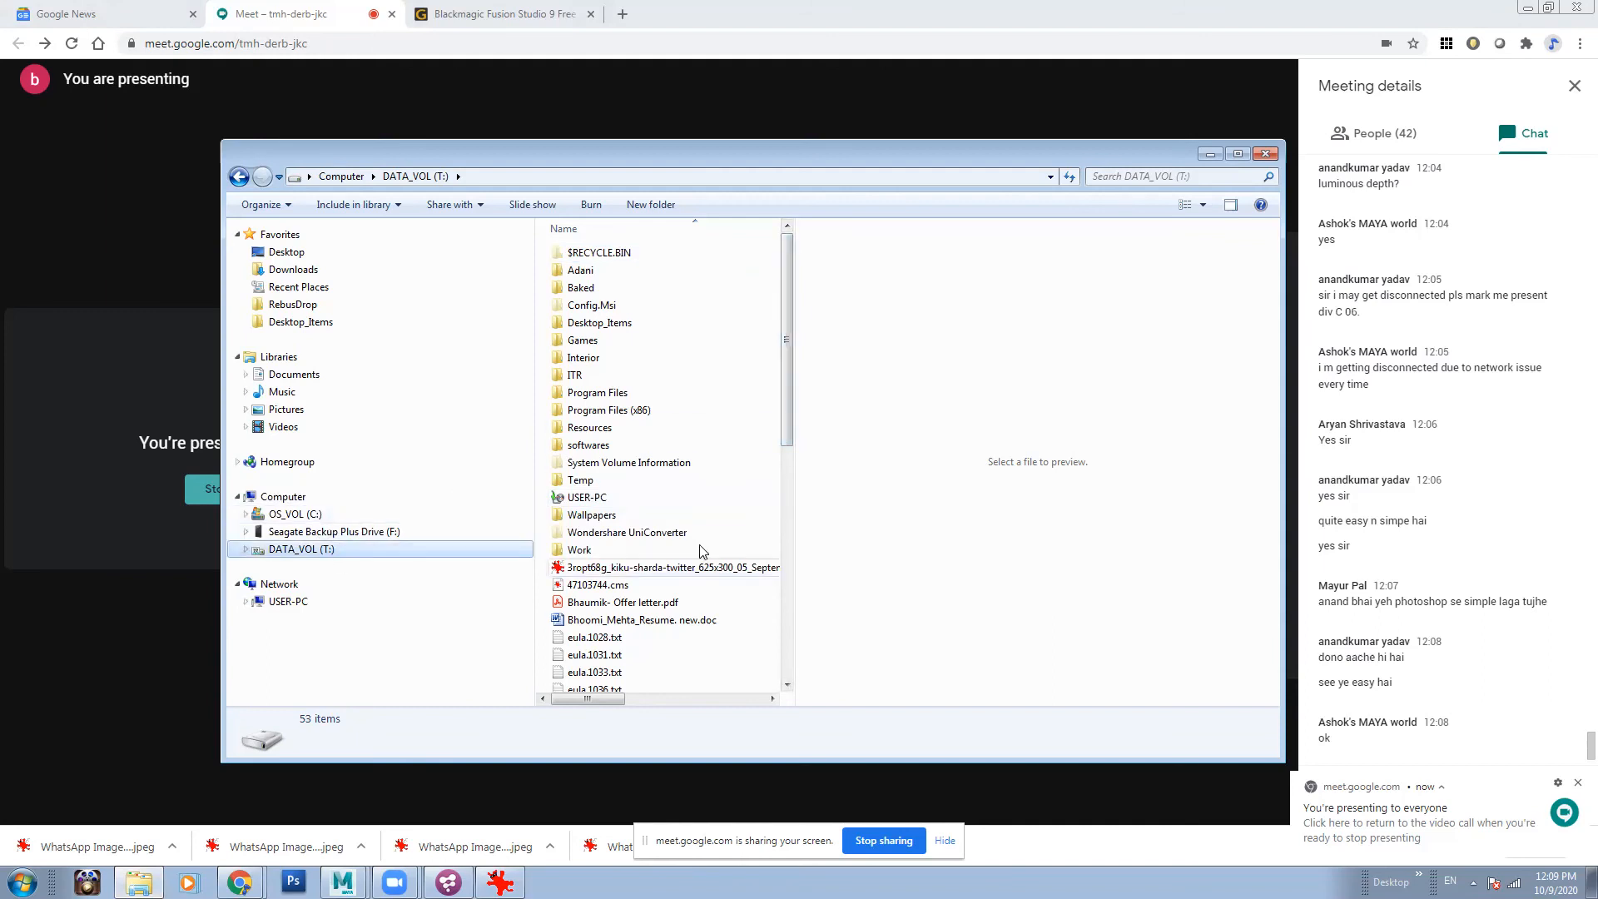
double_click(617, 549)
click(644, 409)
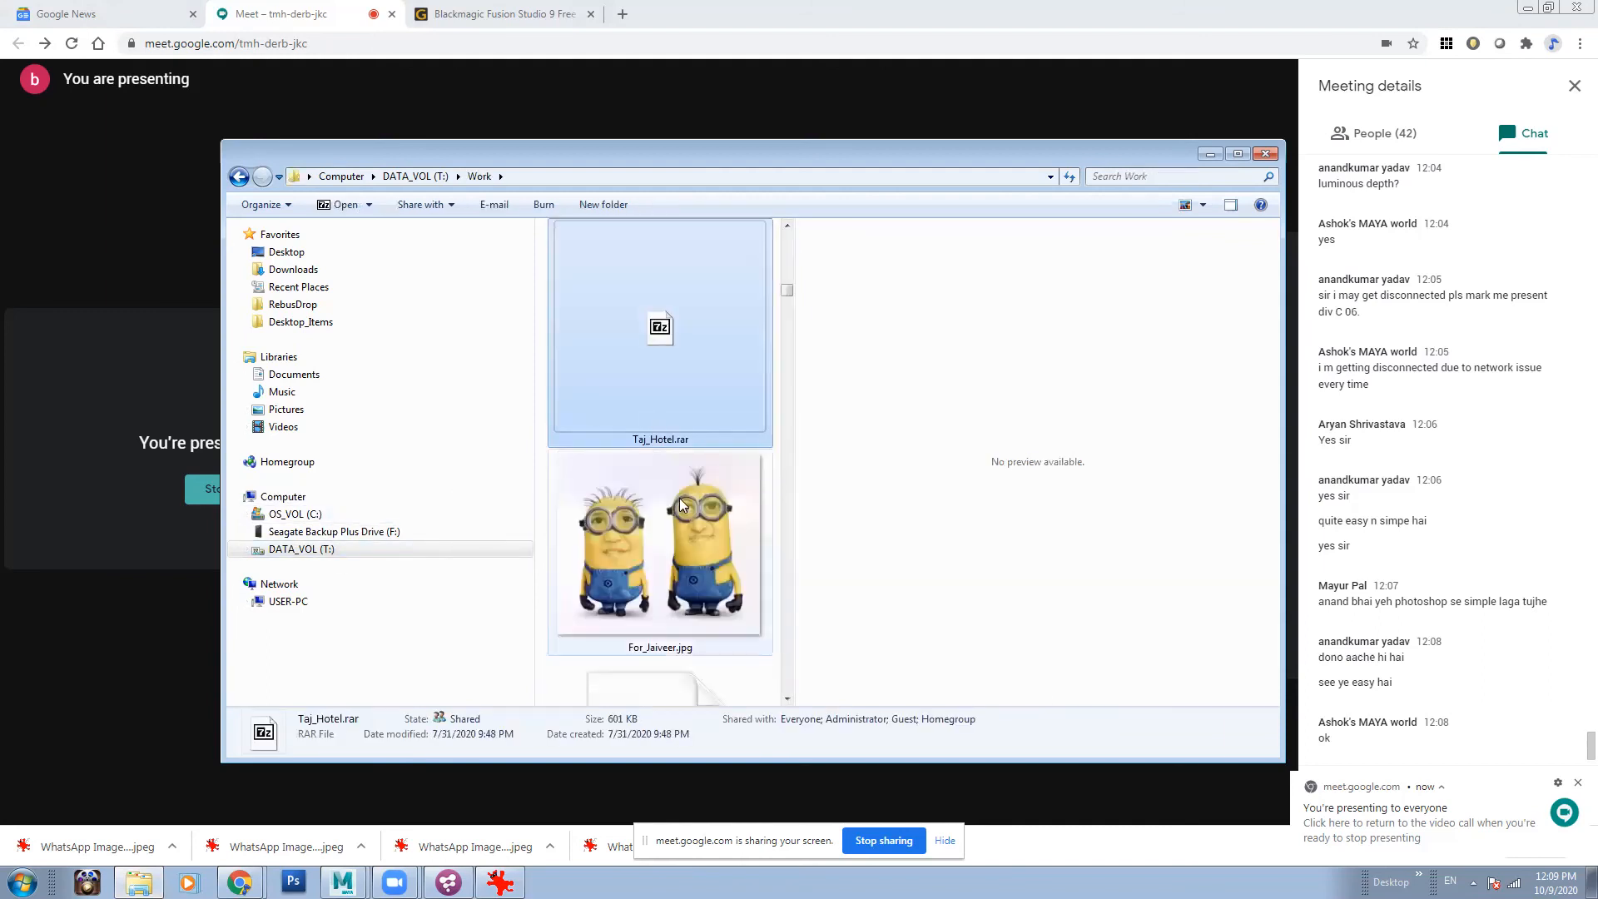
key(t)
key(t)
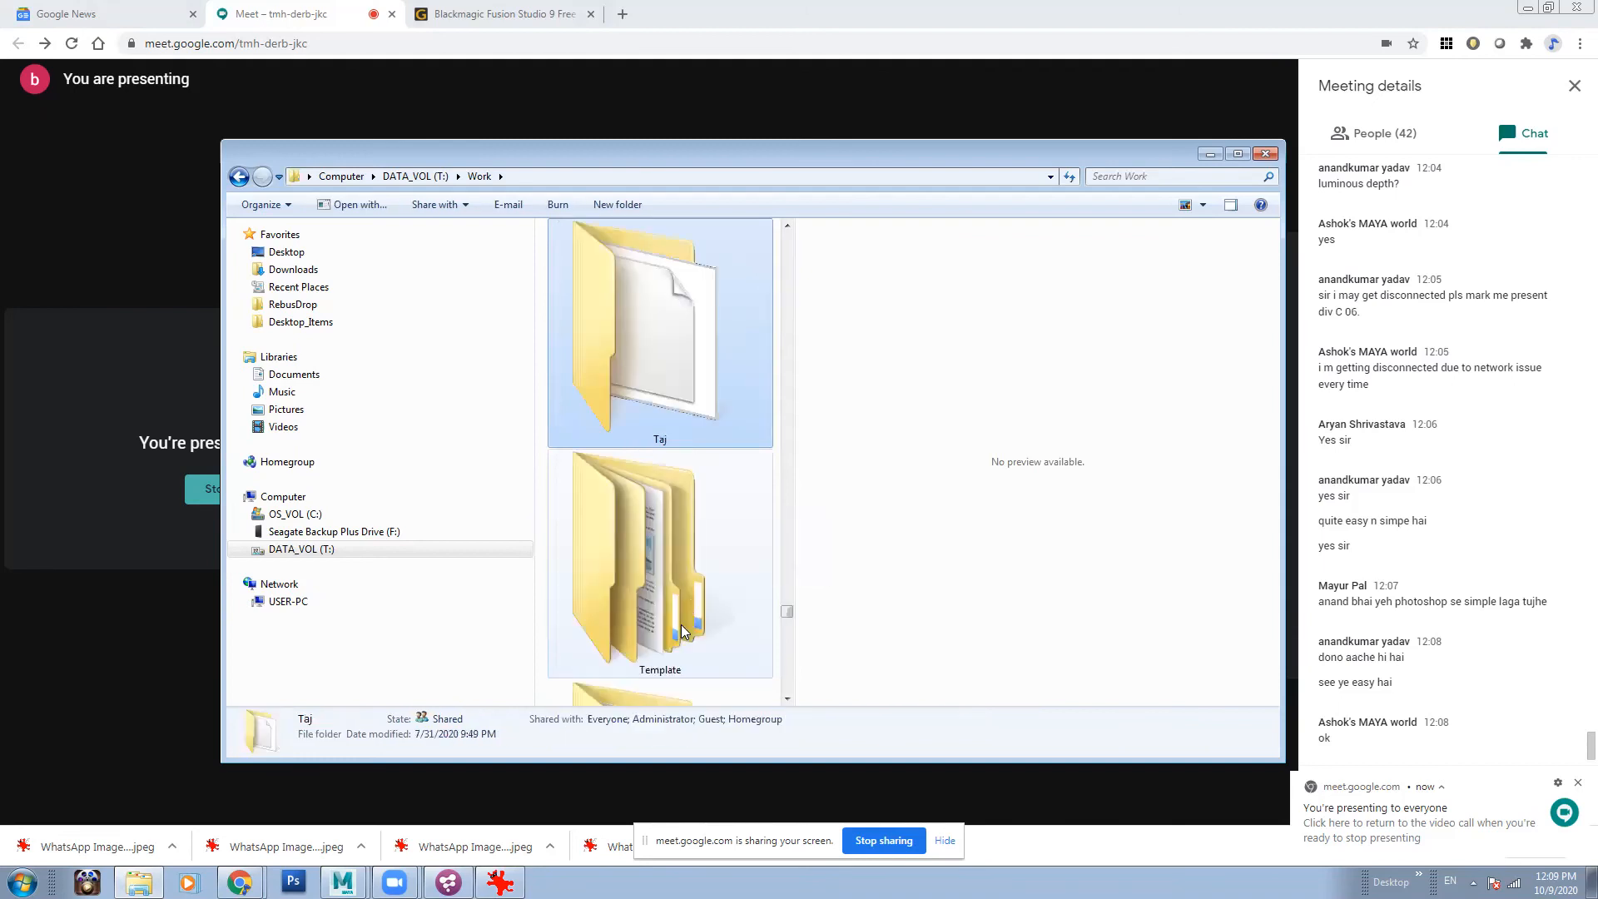
click(786, 699)
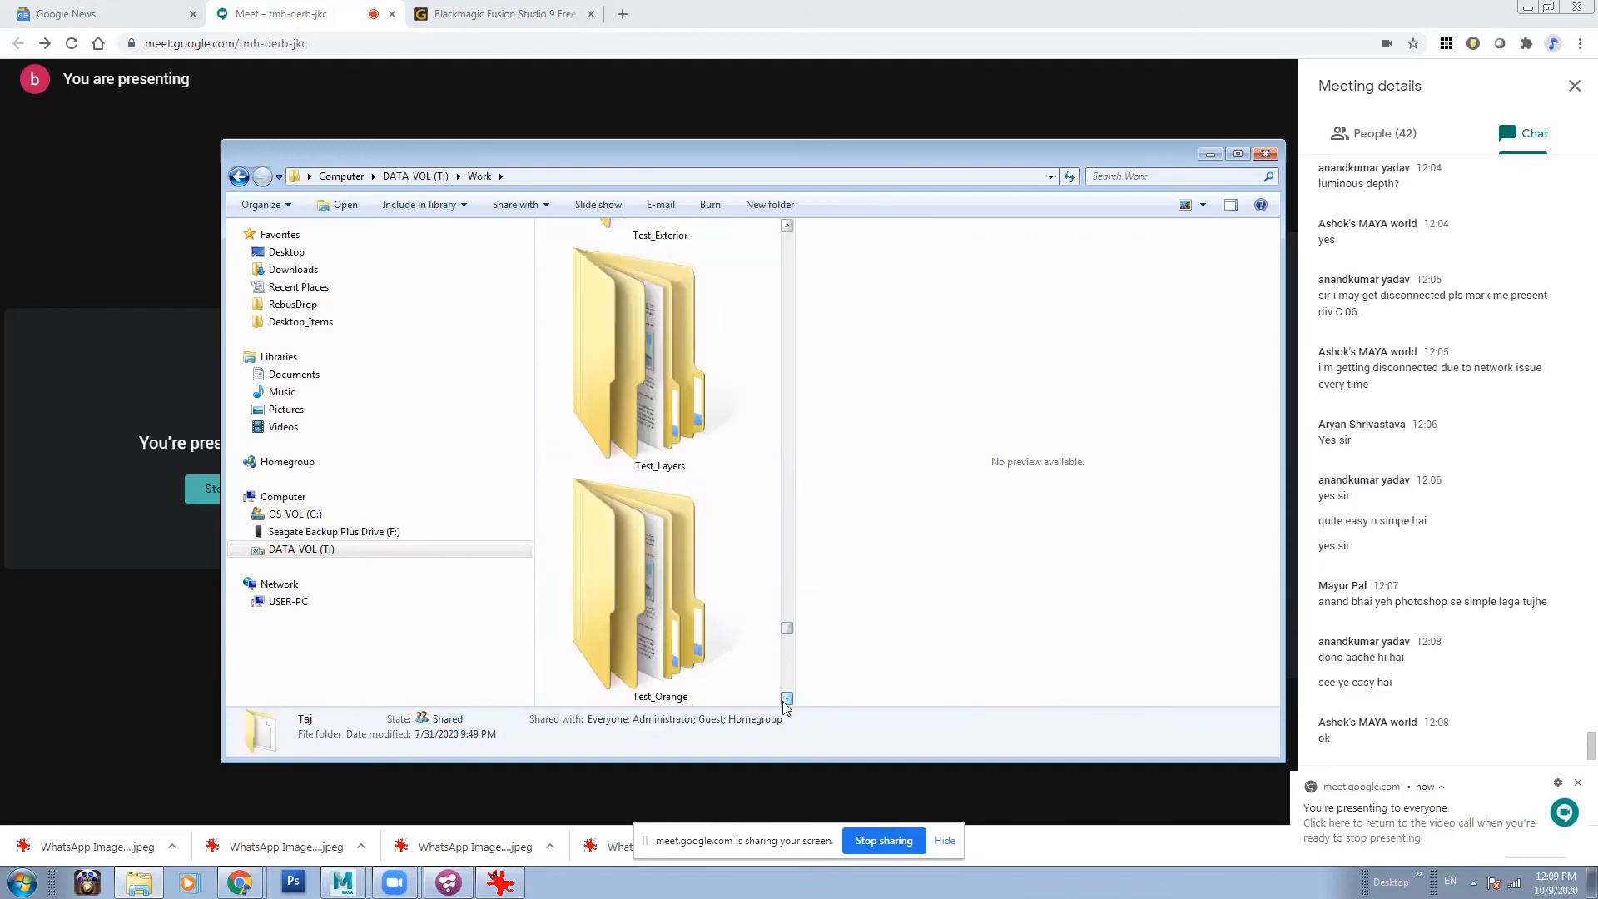
scroll(787, 703, down, 2)
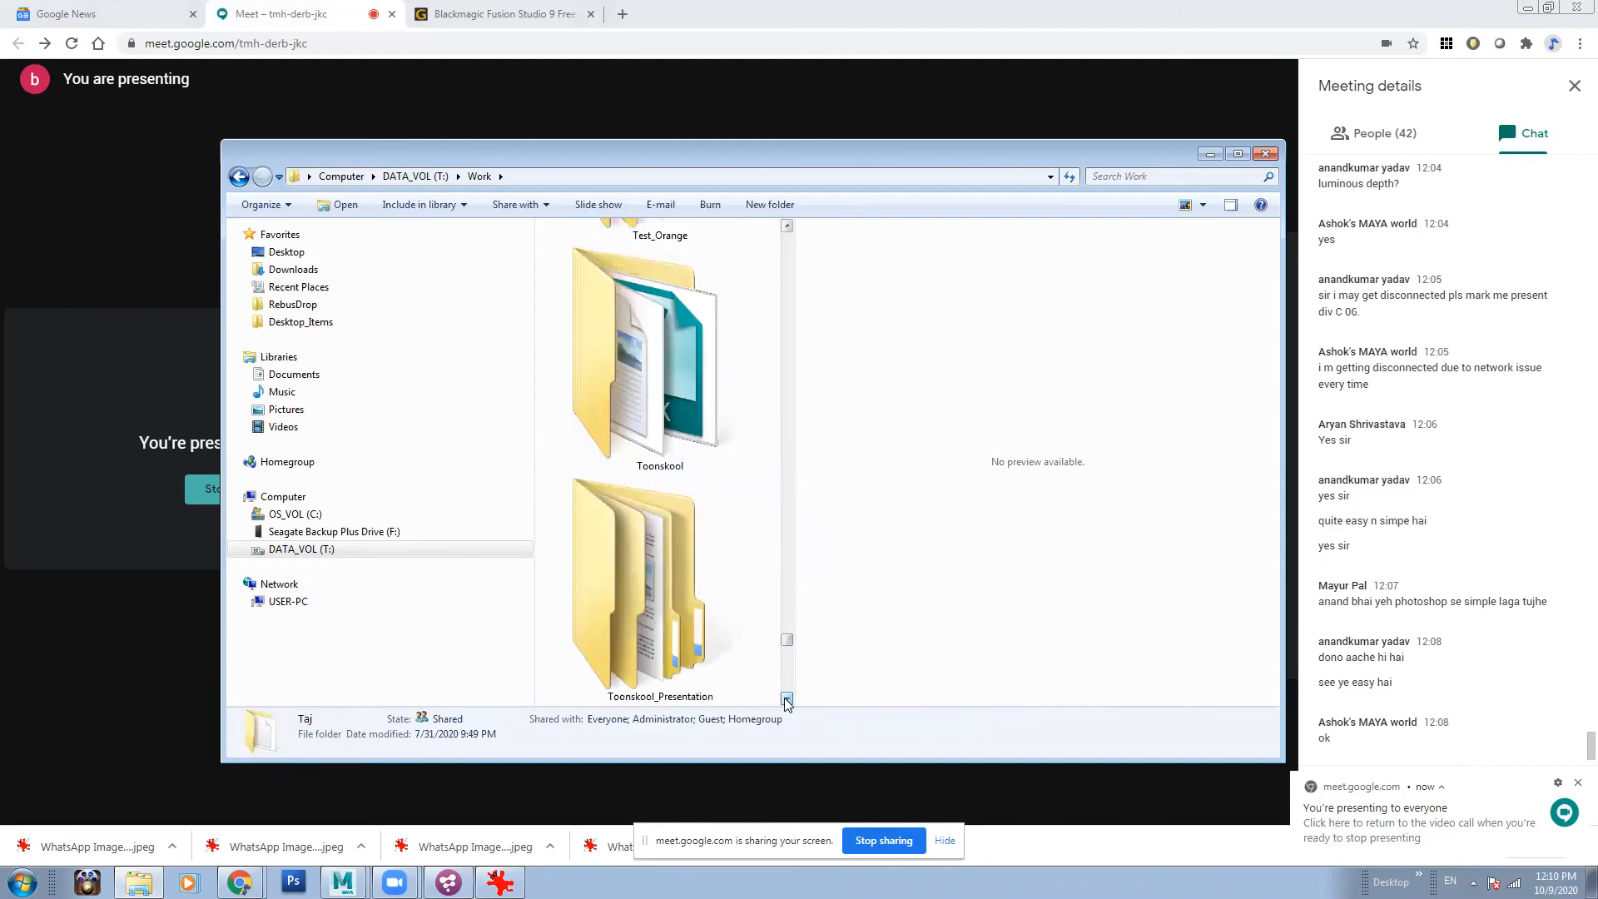
double_click(703, 423)
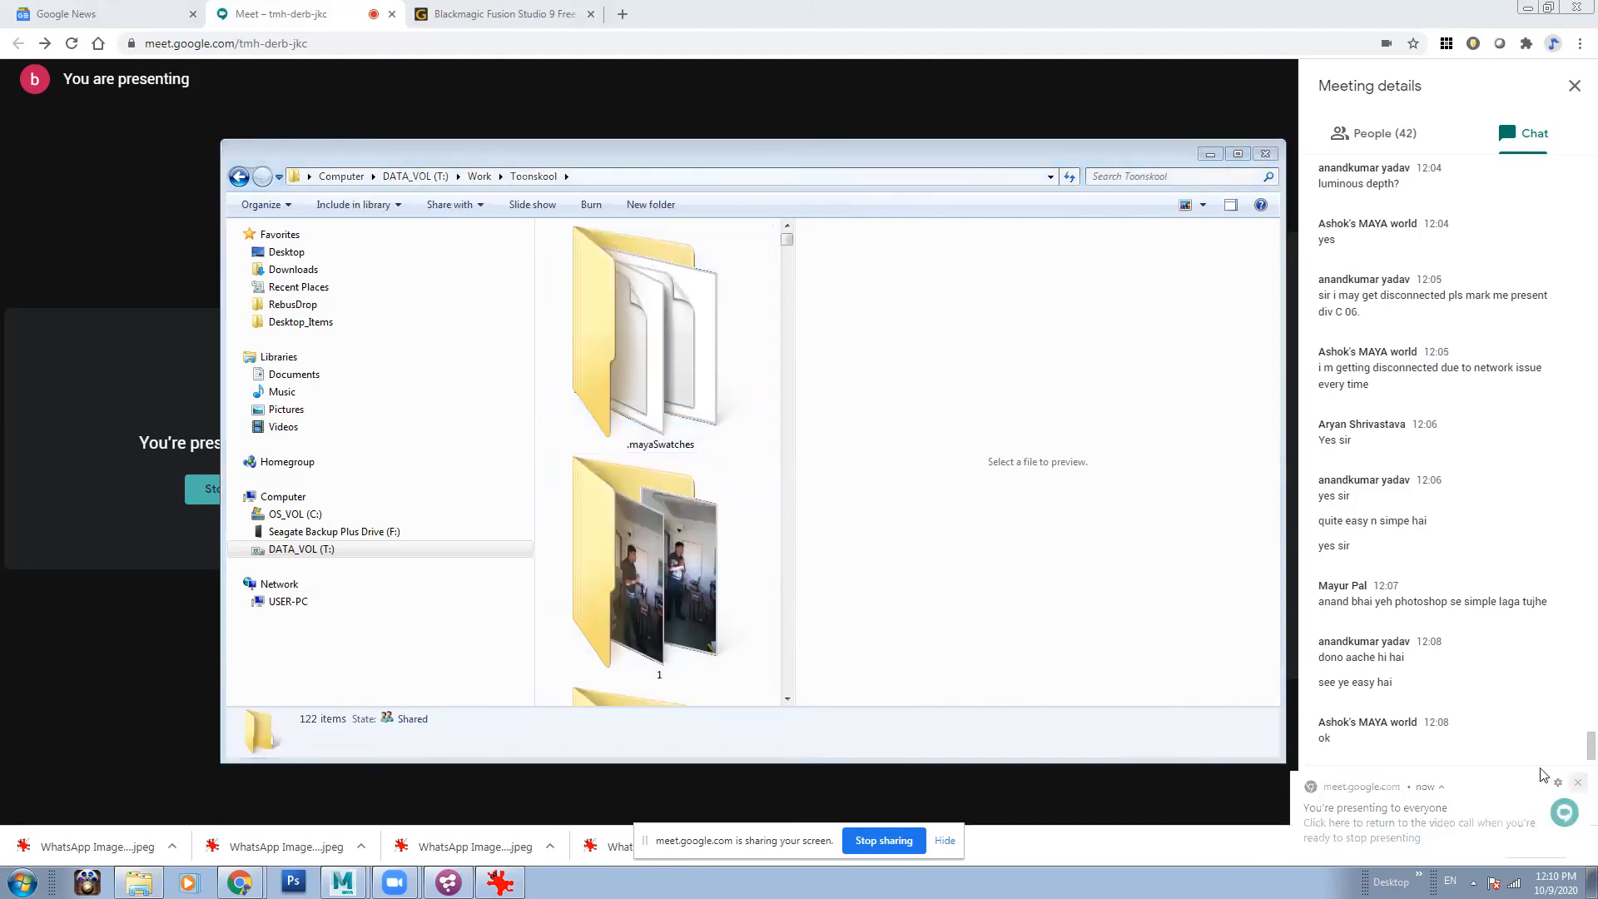
- Find and open the Attendance_Sheet folder within Toonskool
click(787, 698)
click(787, 699)
click(787, 699)
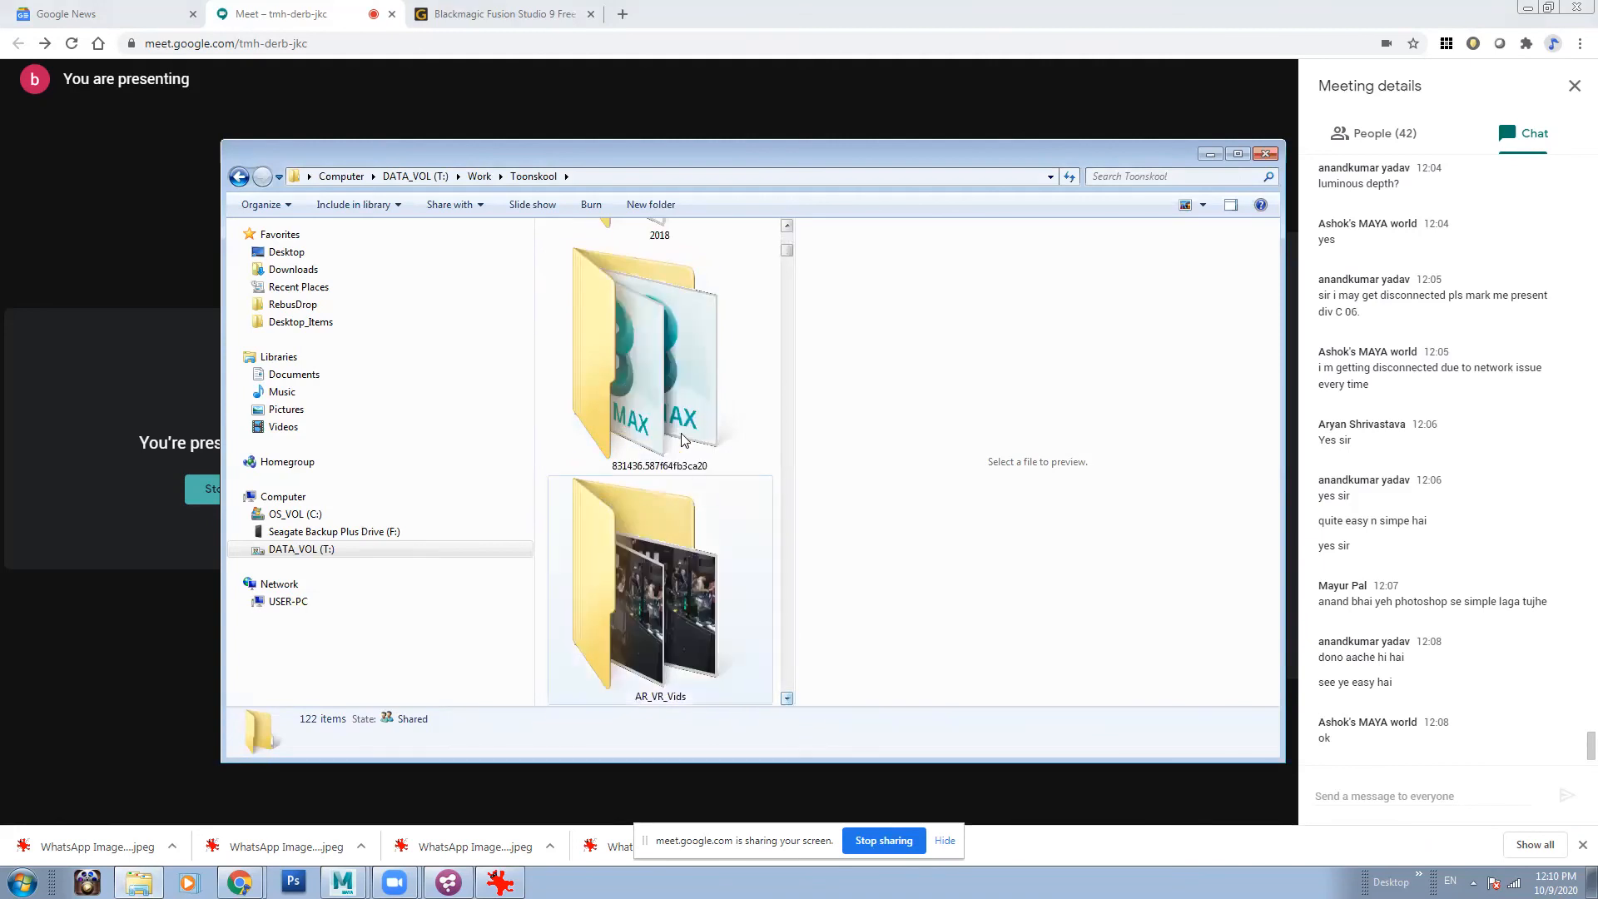
click(676, 411)
key(Down)
key(Down)
double_click(676, 412)
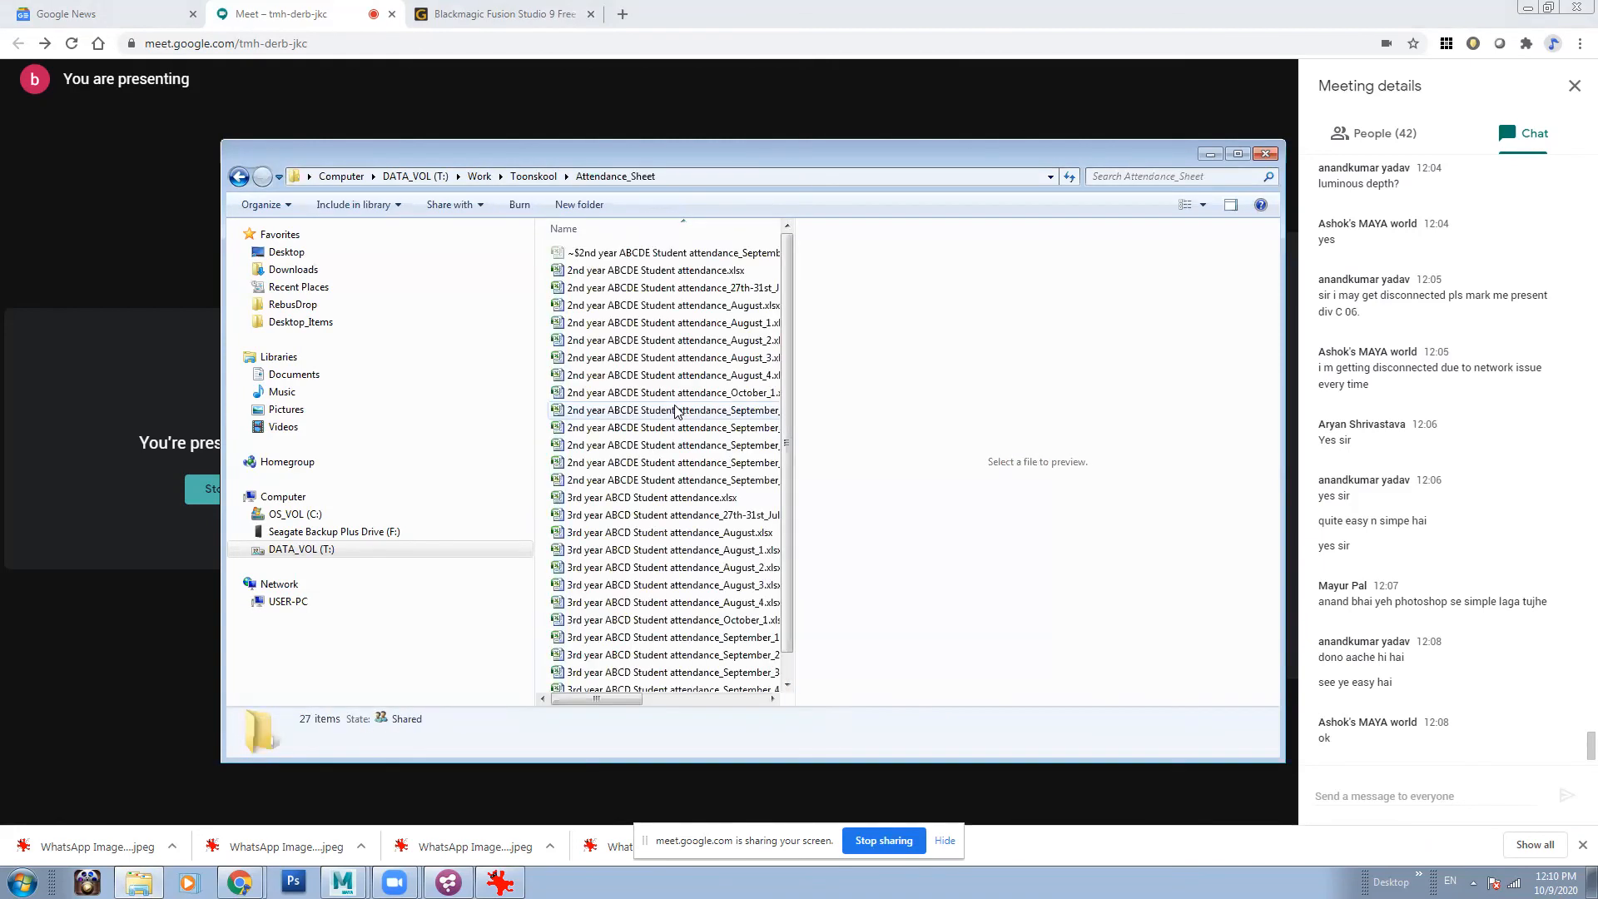
- Widen the file list, open 2nd year ABCDE Student attendance_October_1.xlsx in Excel and go to sheet B
drag(796, 458, 933, 459)
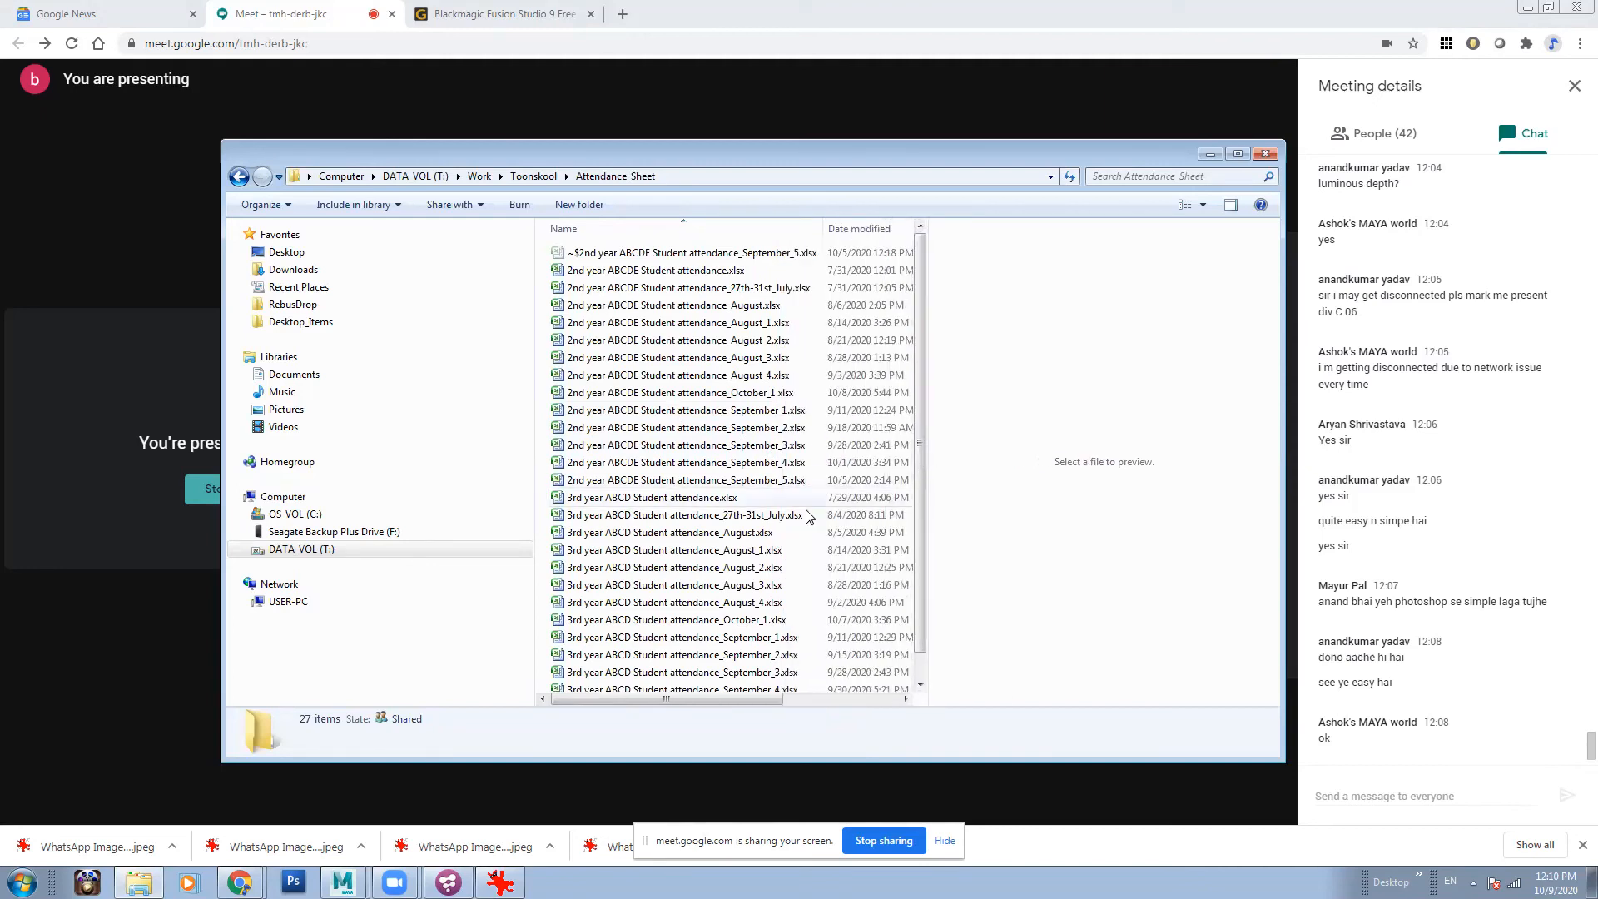
double_click(778, 396)
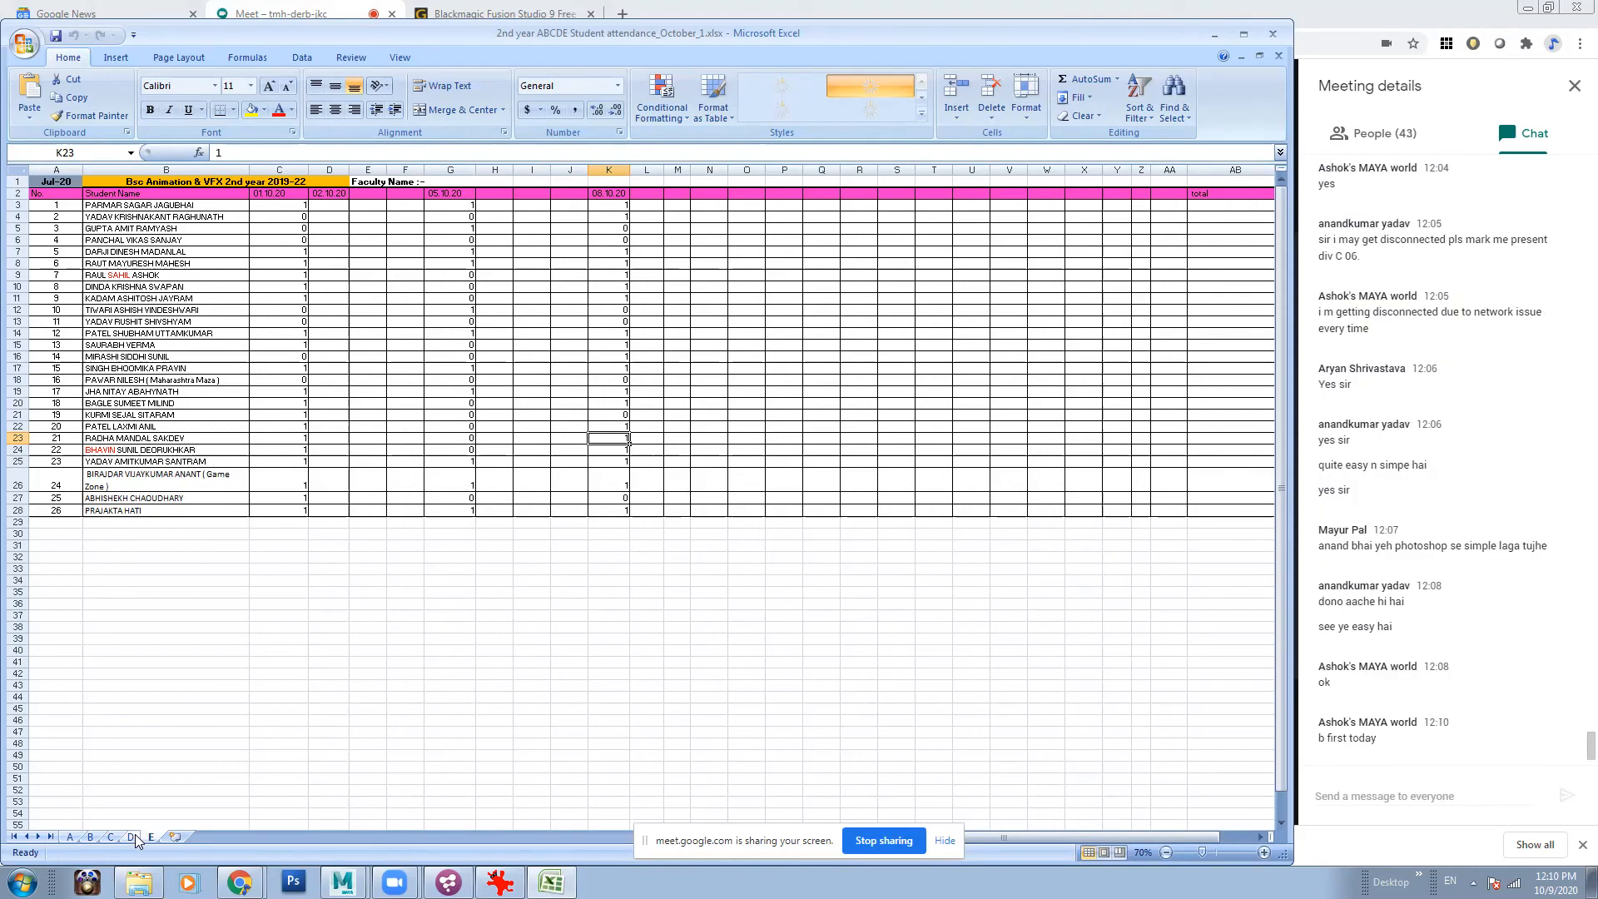
click(91, 836)
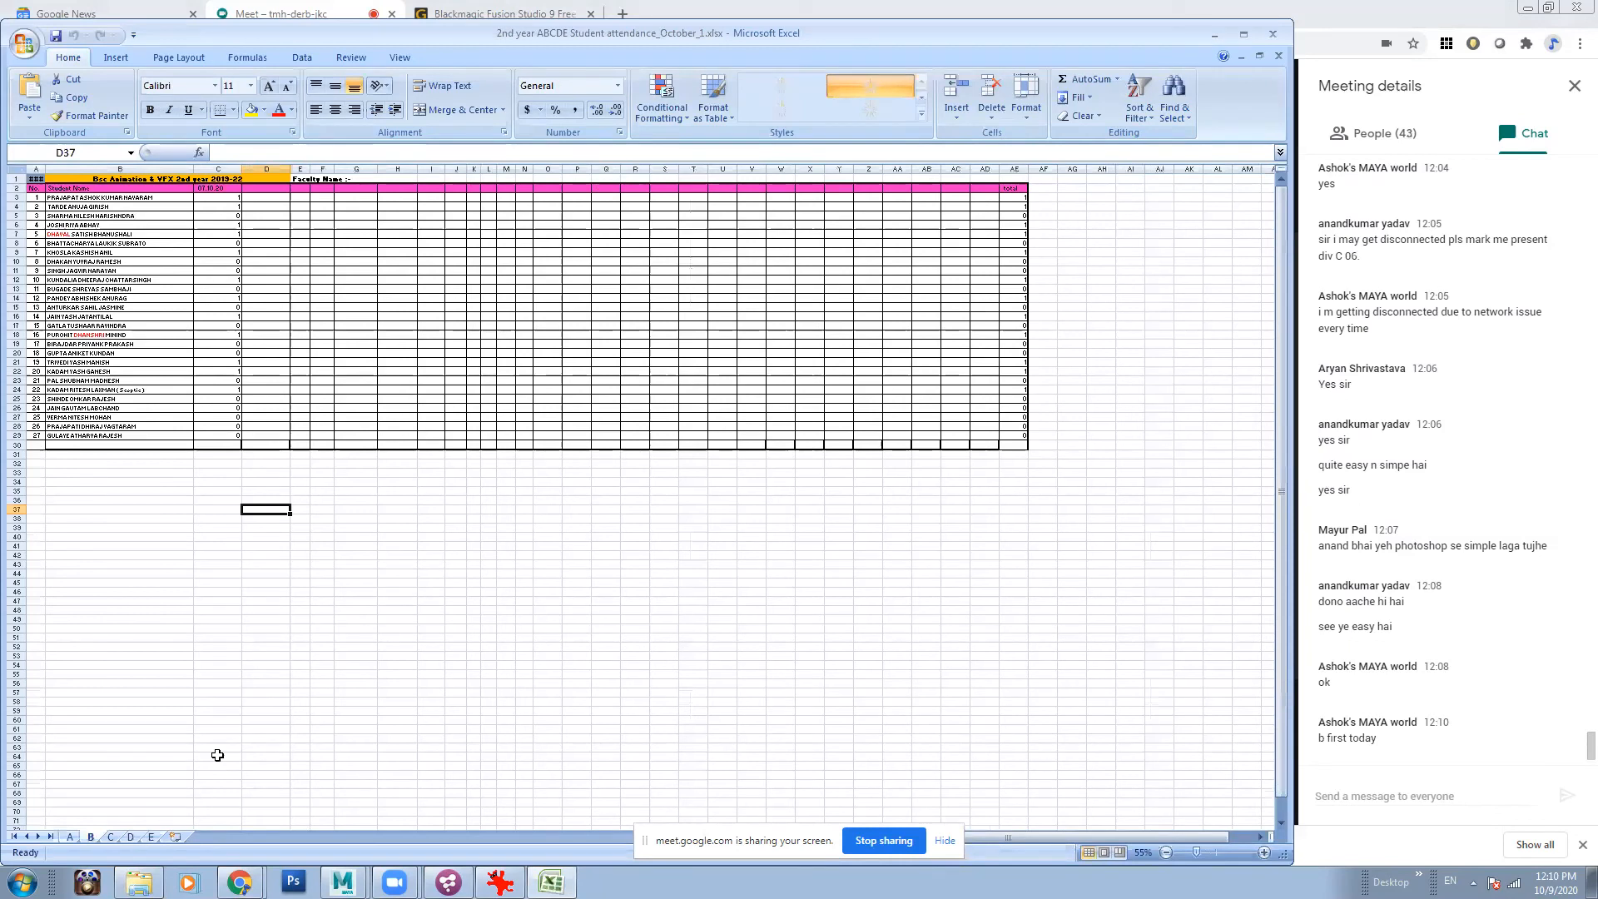
- Widen column E, copy the date header from C2 into E2 and change it to 09.10.20
click(219, 188)
key(ctrl+c)
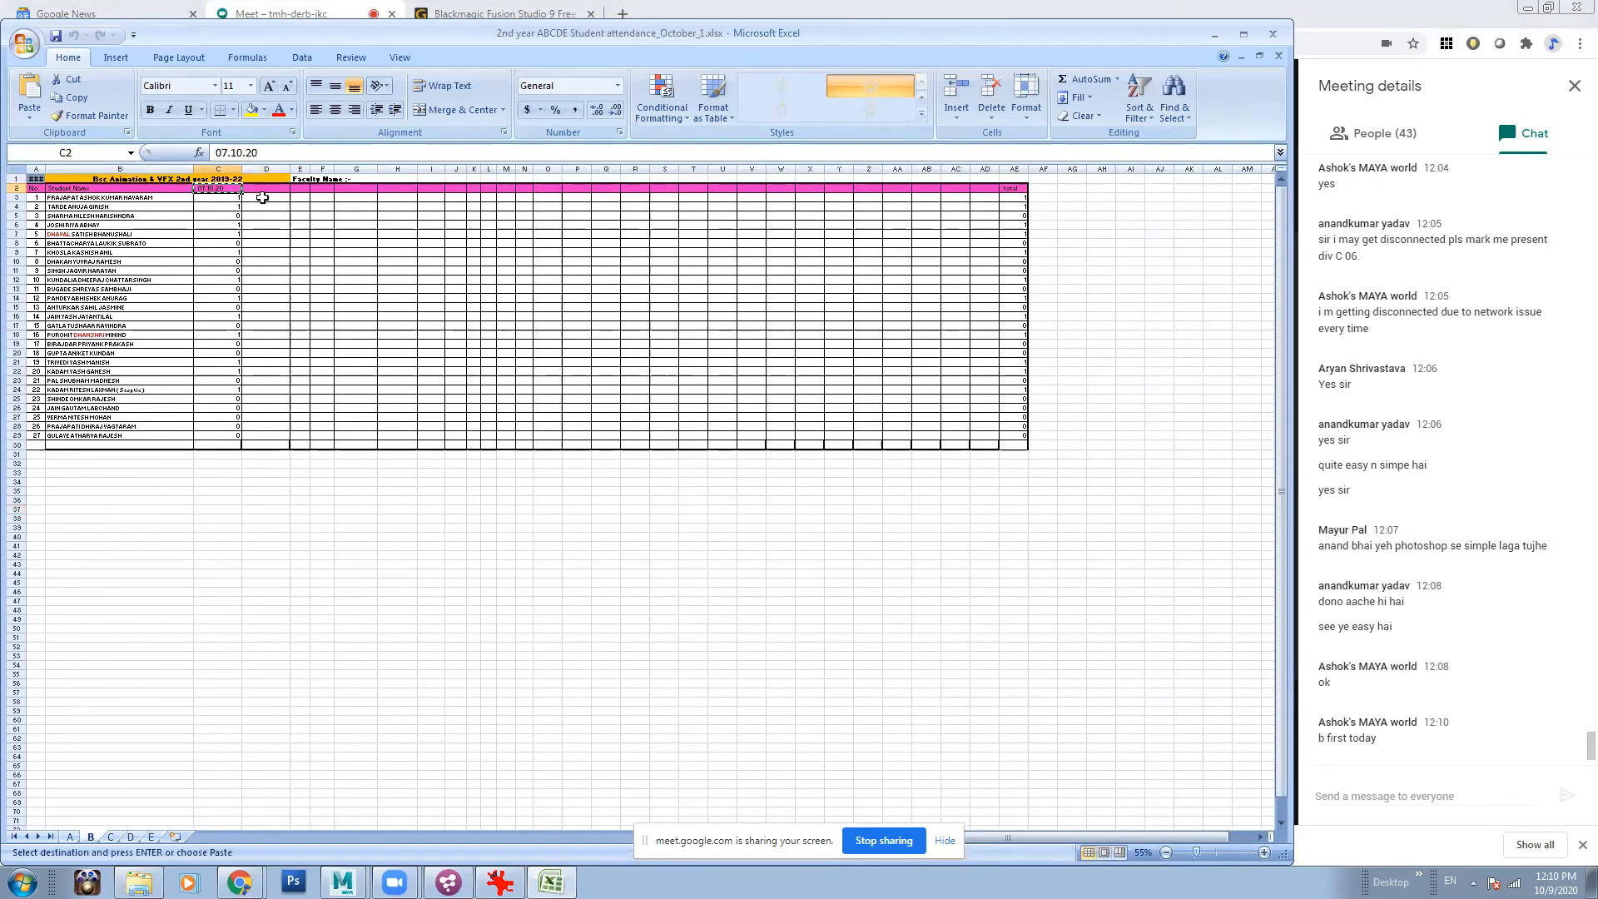
drag(311, 170, 376, 169)
click(306, 188)
key(ctrl+v)
double_click(303, 189)
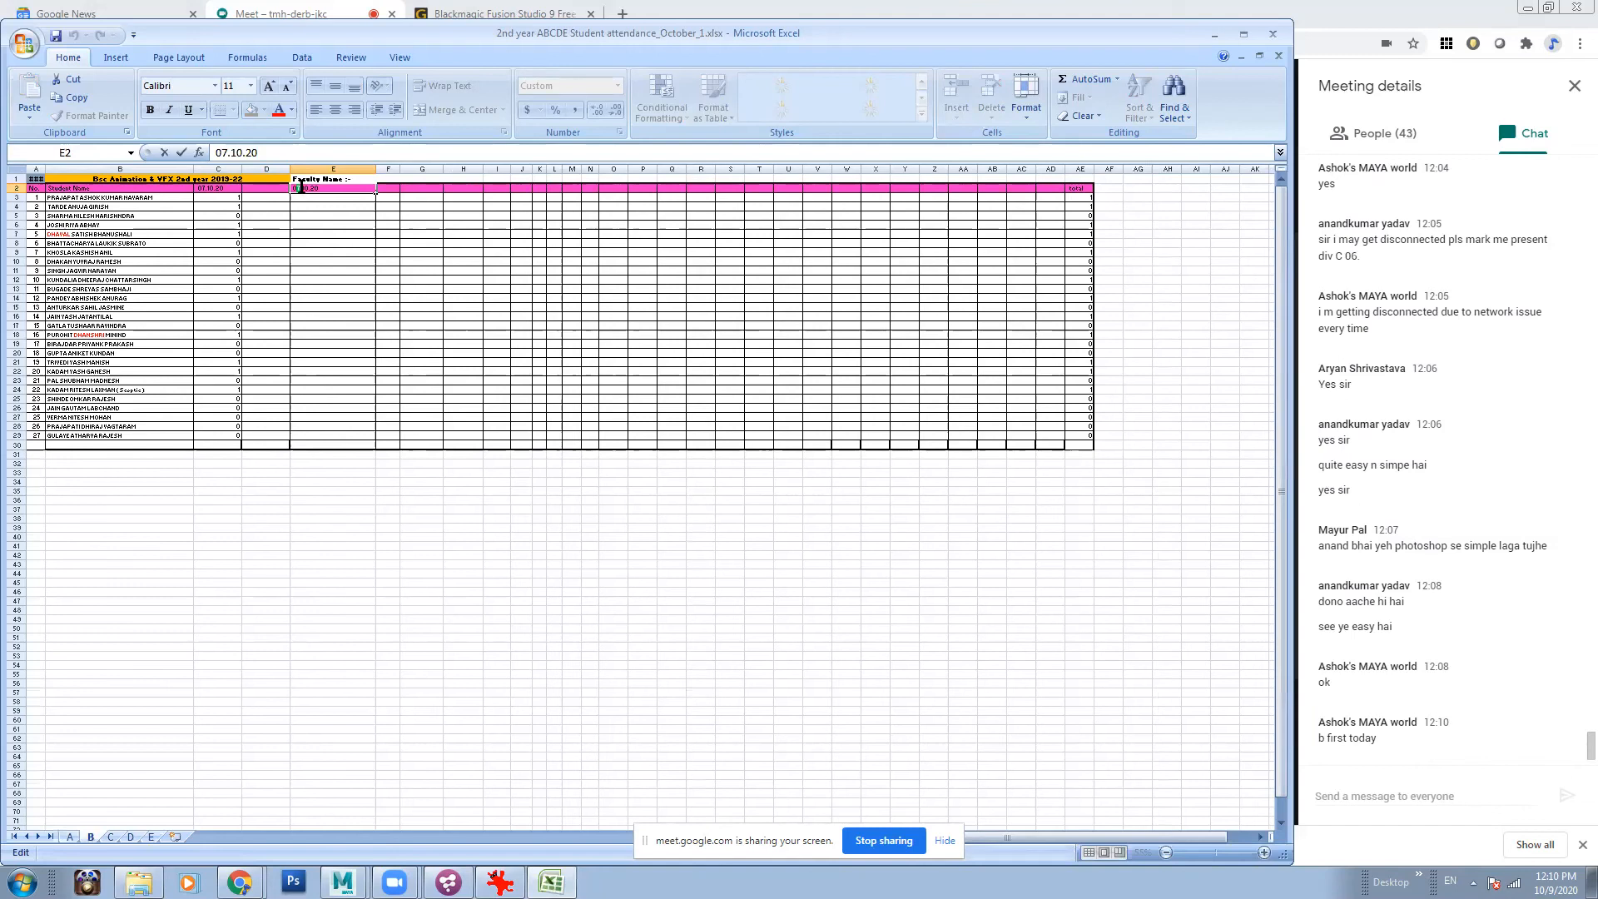
click(359, 533)
- Enter the 09.10.20 attendance for students 1 to 8 as 1, 1, 1, 1, 0, 0, 1 and 0
click(337, 199)
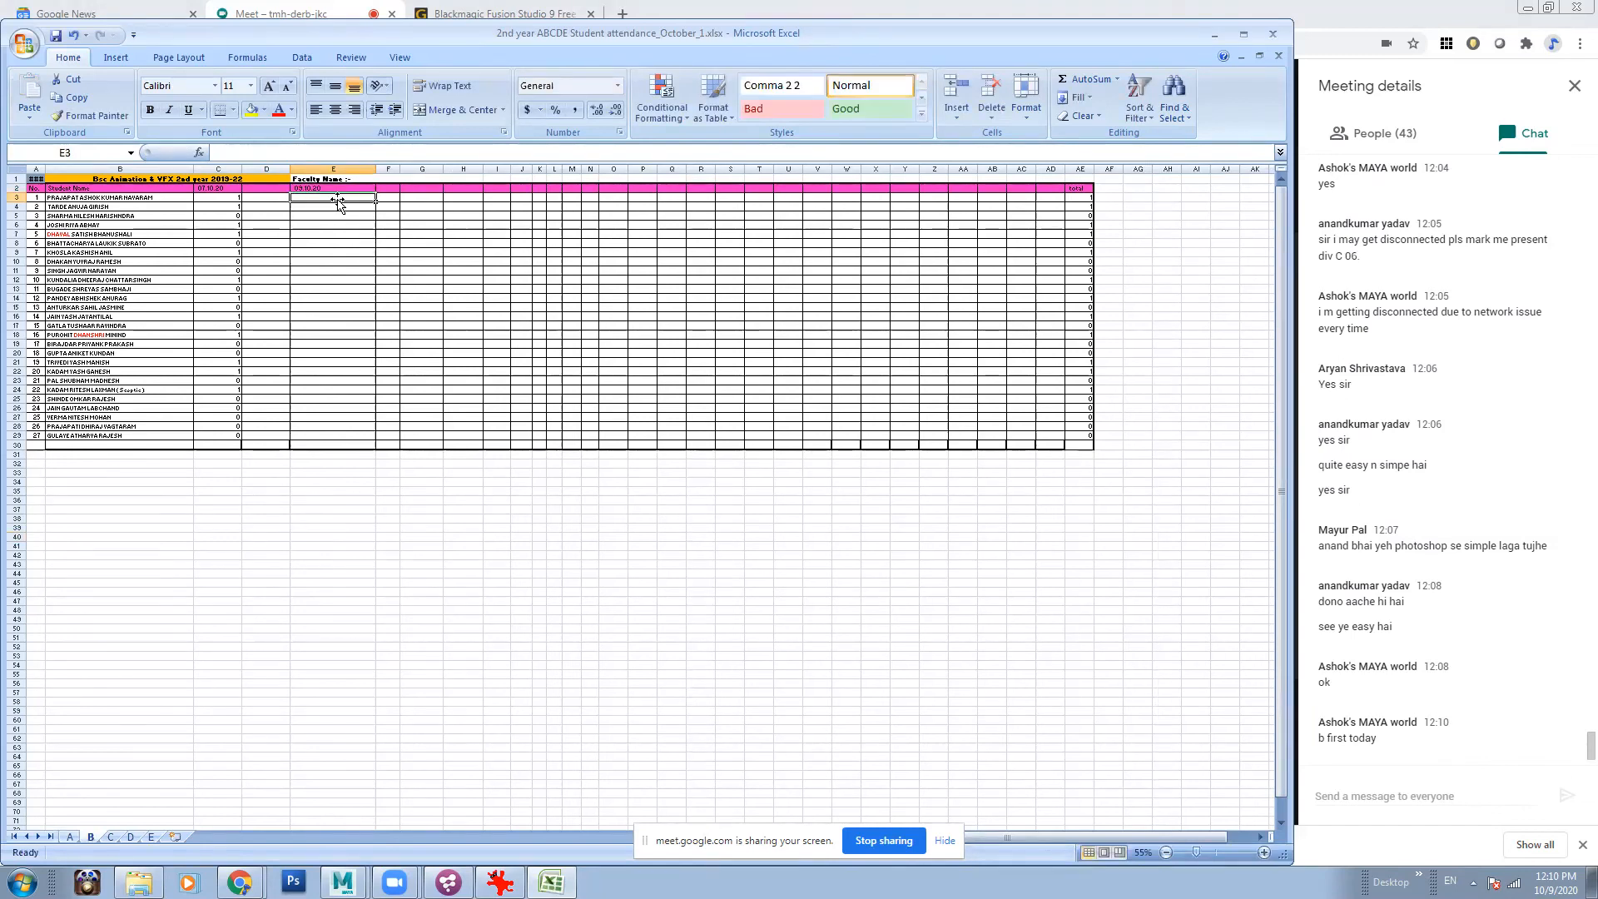
text(1)
key(Return)
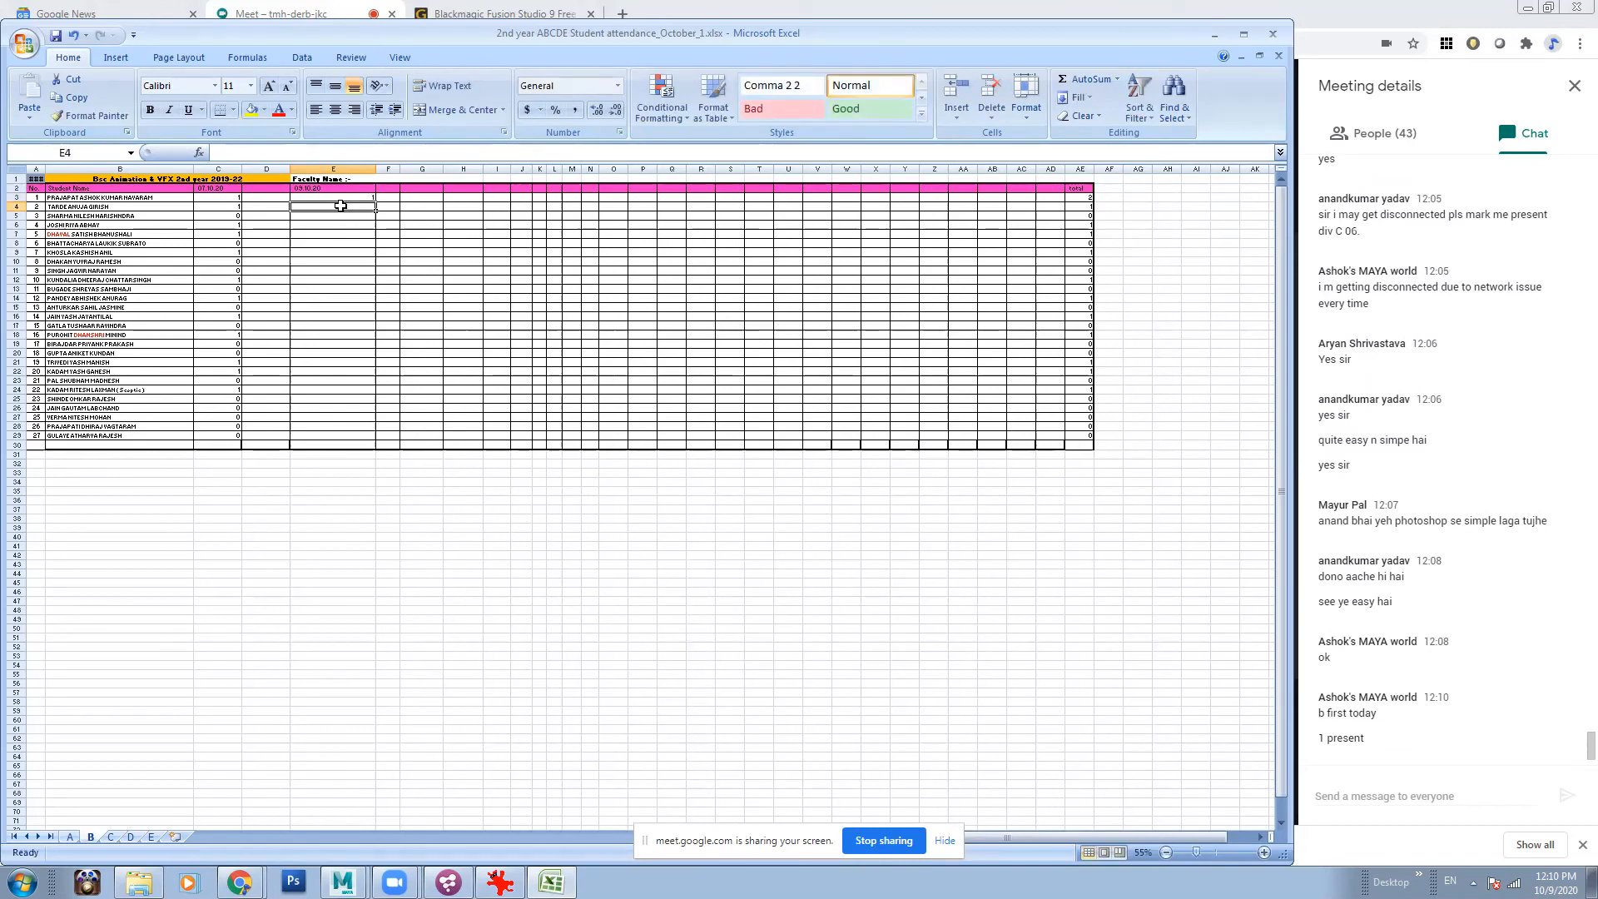
text(1)
key(Return)
text(1)
key(Return)
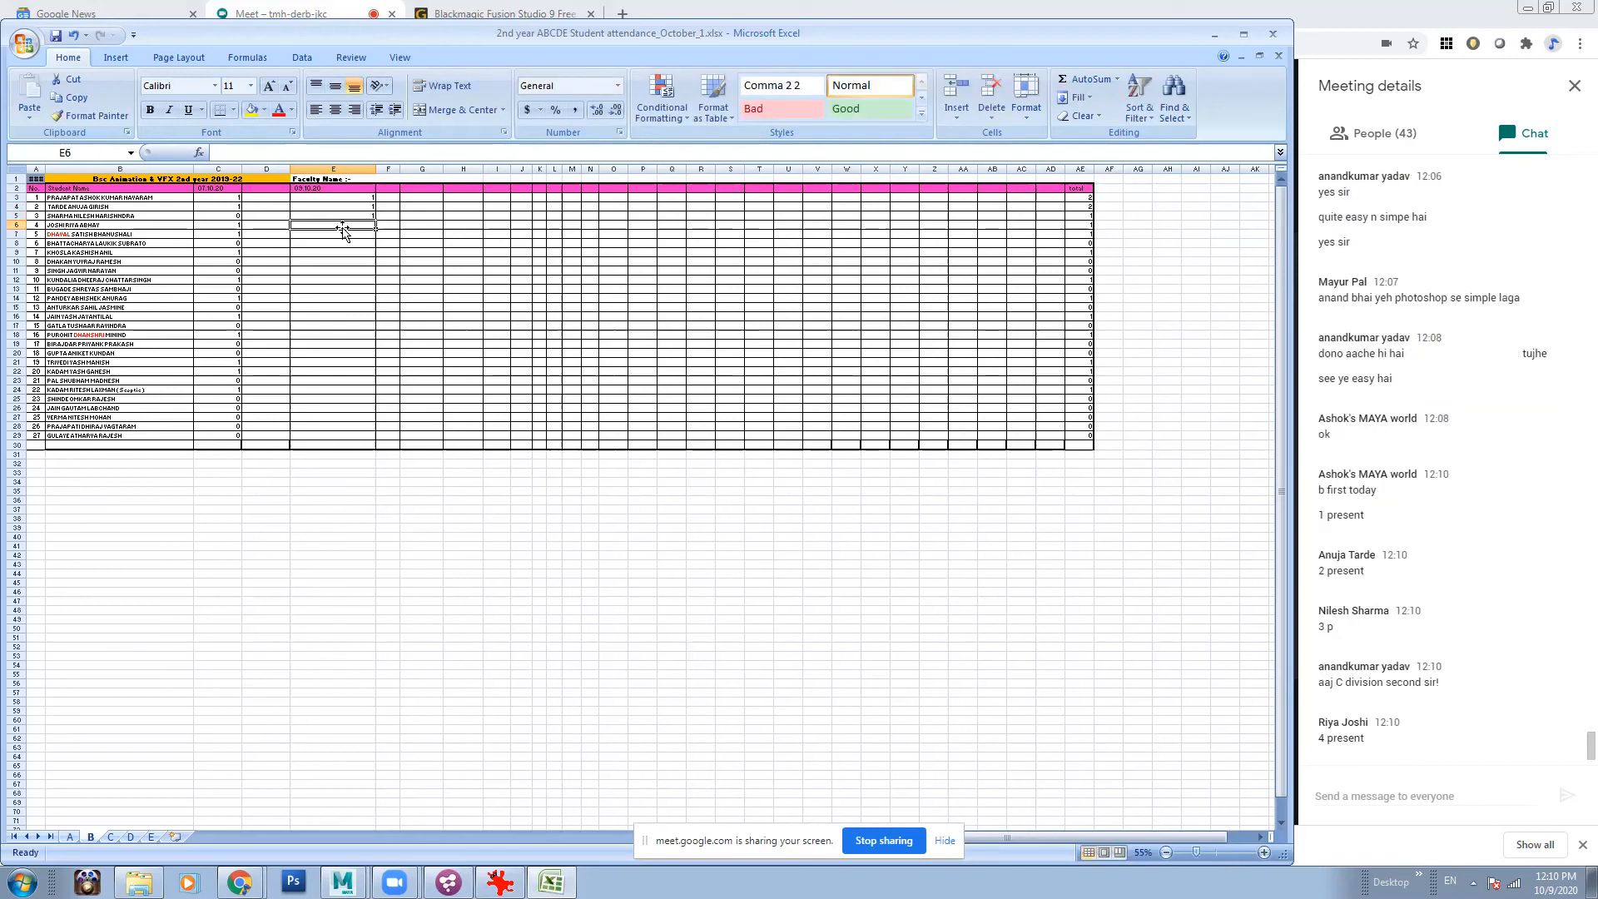
text(1)
key(Return)
text(0)
key(Return)
text(0)
key(Return)
text(1)
key(Return)
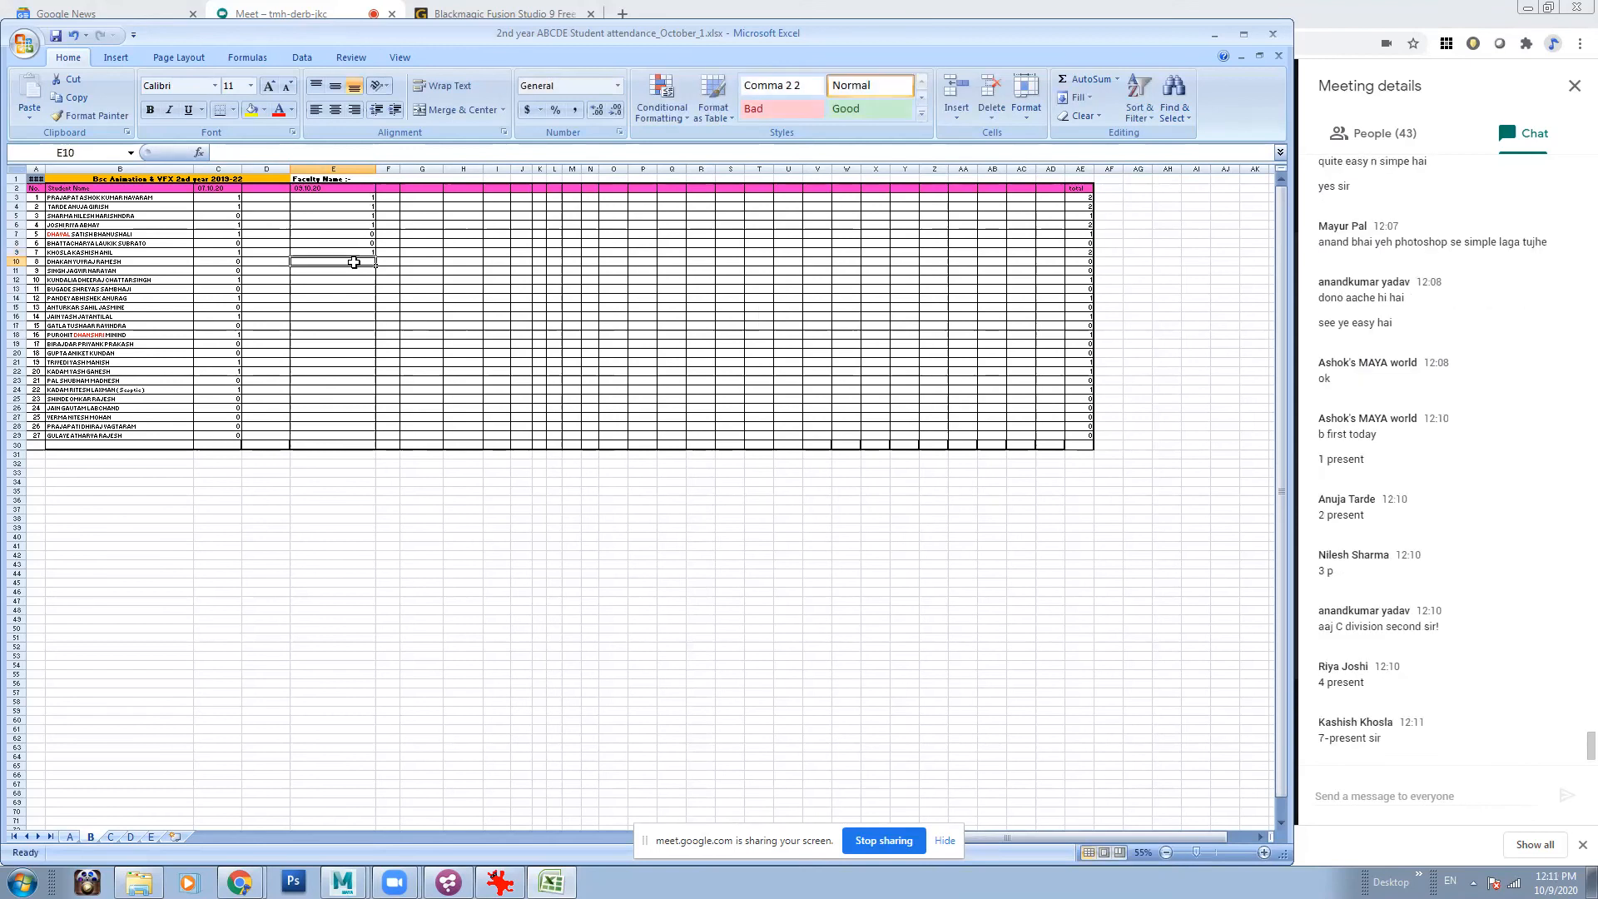
text(0)
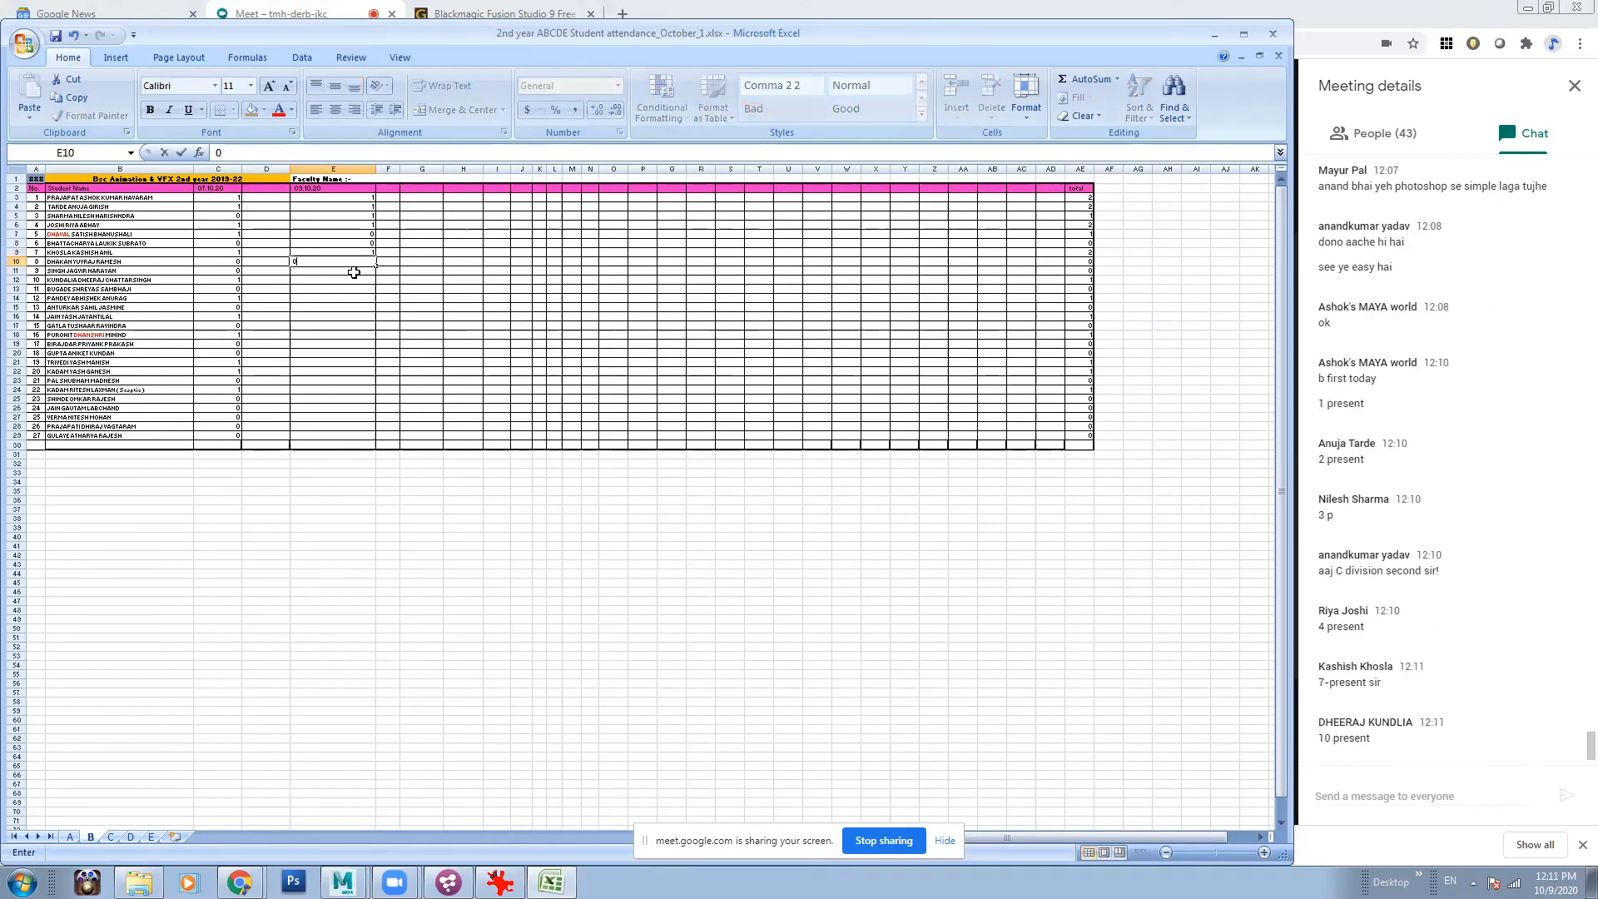
key(Return)
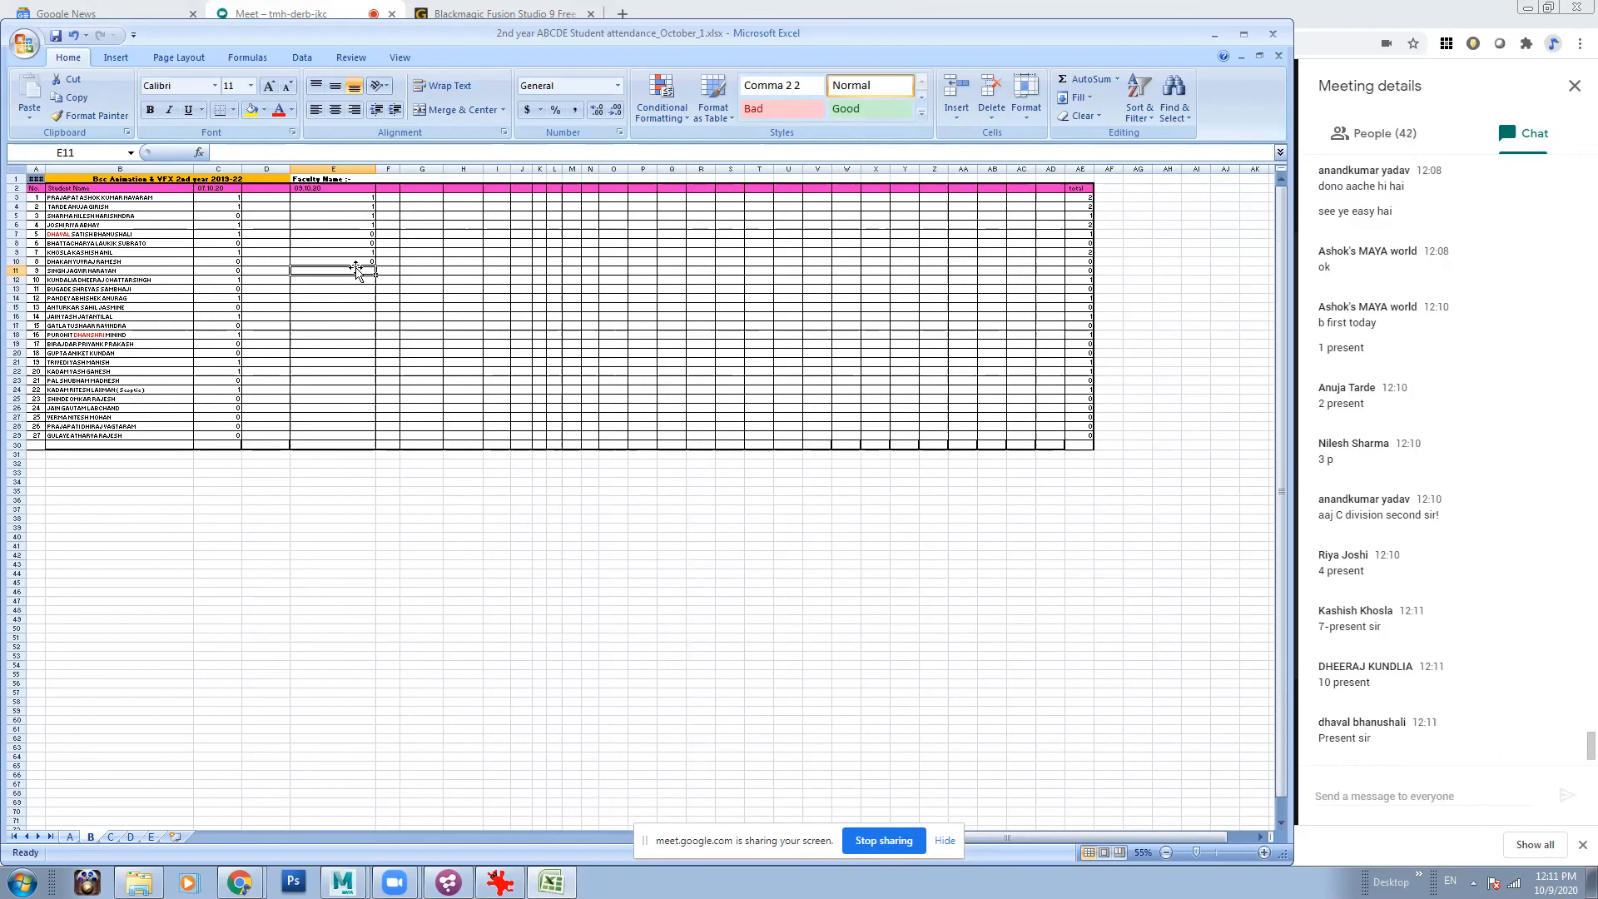
- Change student 5's attendance for 09.10.20 to 1
click(361, 244)
click(363, 232)
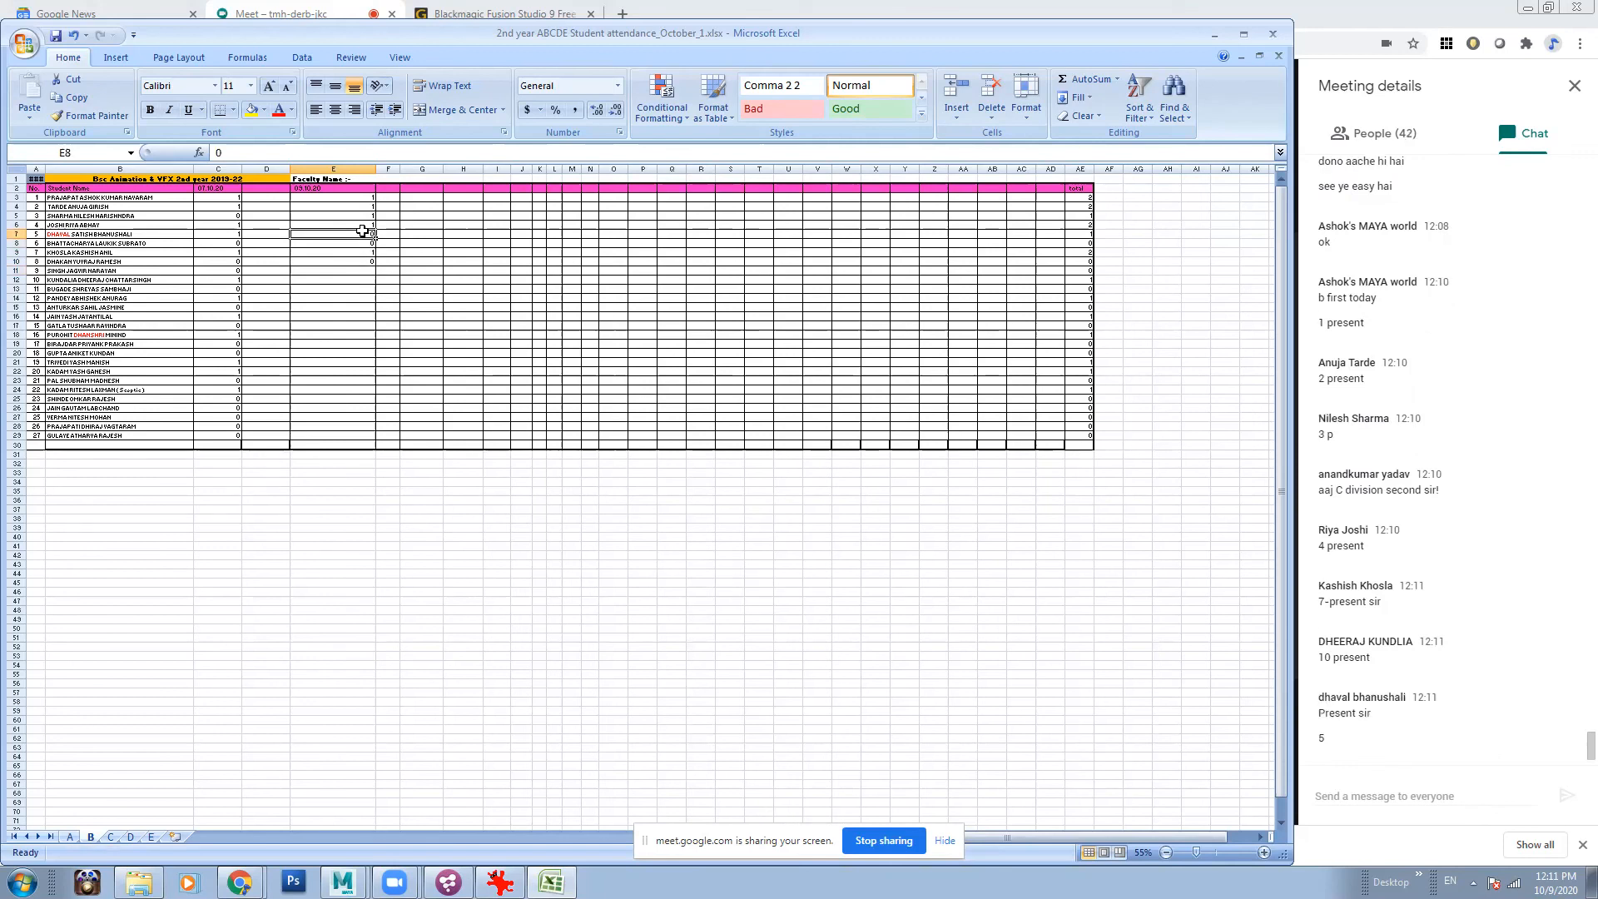
text(1)
click(363, 270)
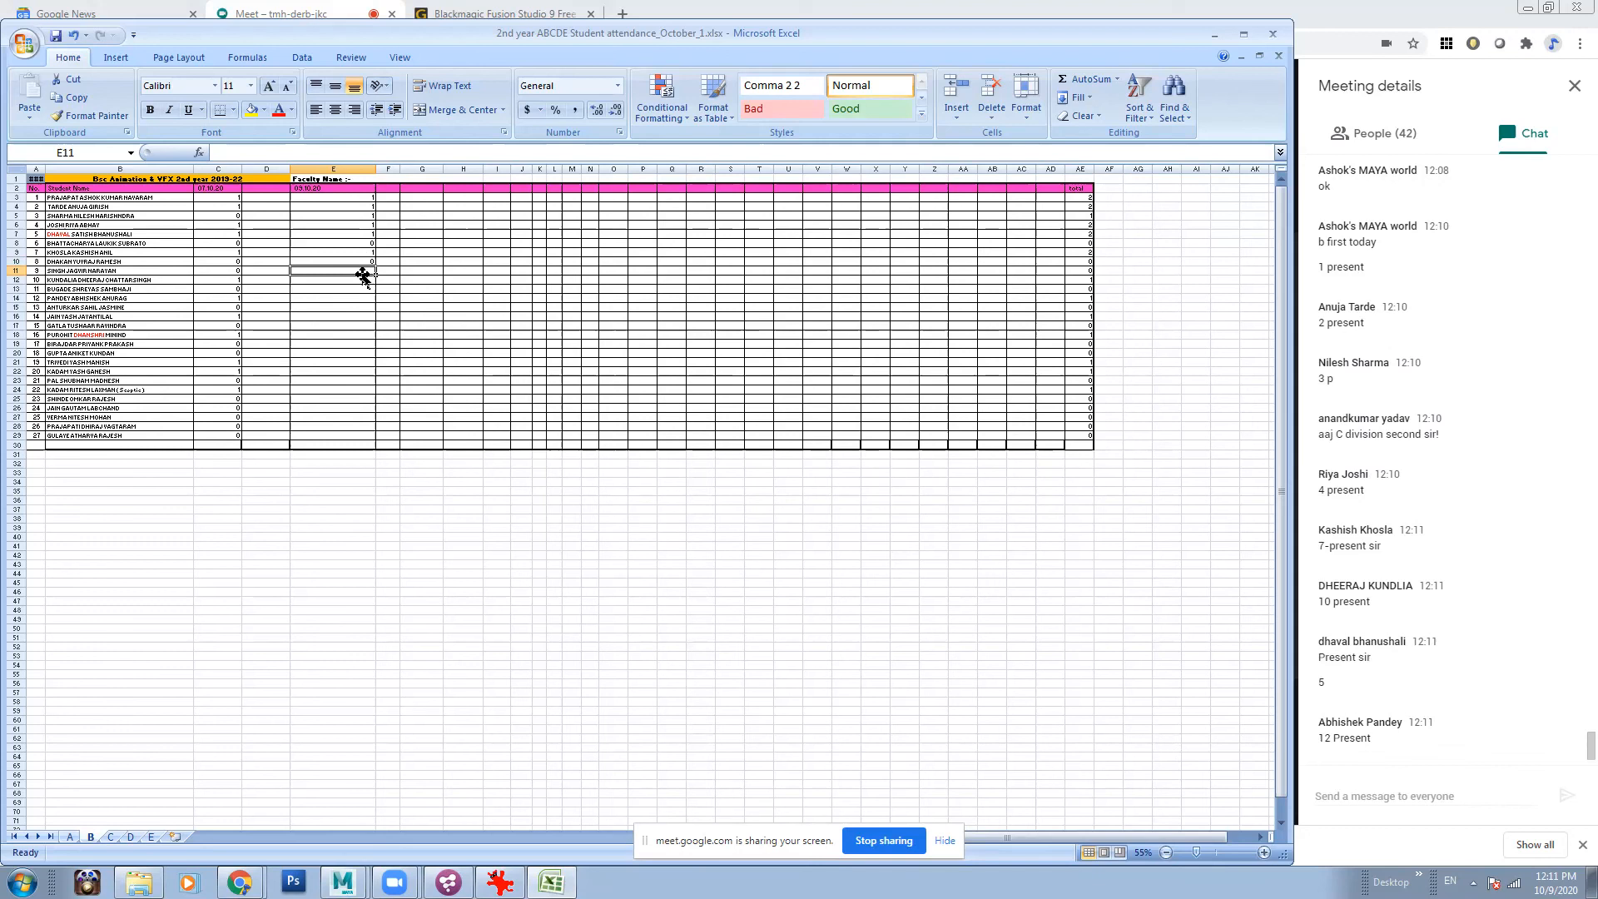
- Enter the 09.10.20 attendance for students 9 to 14 as 0, 0, 0, 1, 0 and 1
text(0)
key(Return)
text(0)
key(Return)
text(0)
key(Return)
text(1)
key(Return)
text(0)
key(Return)
text(1)
key(Return)
key(Return)
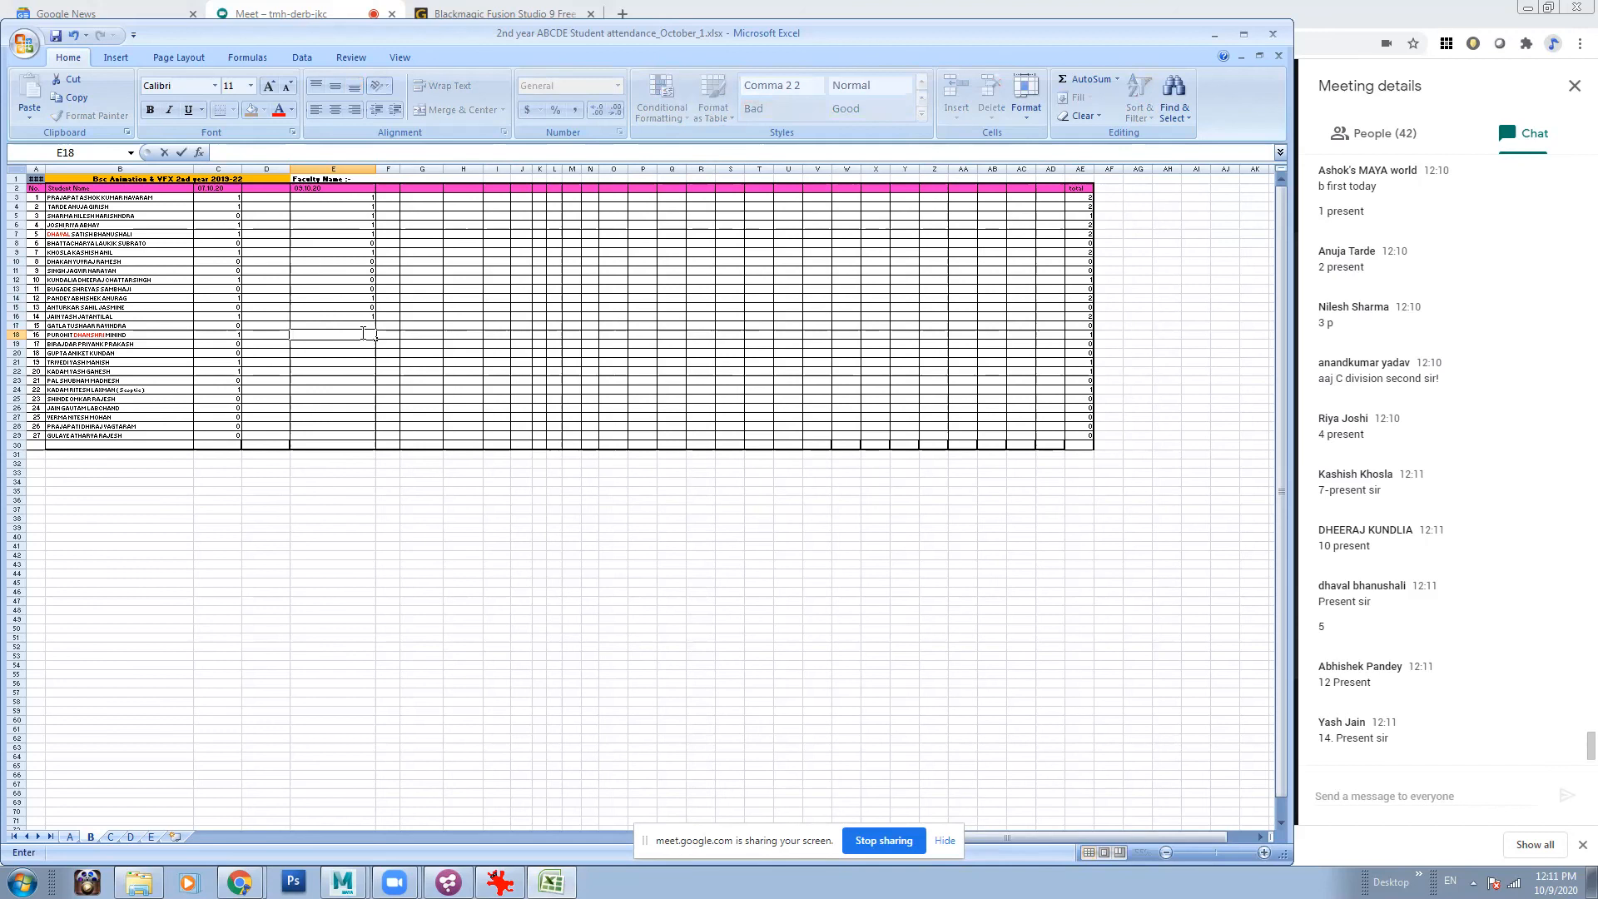
- Enter the 09.10.20 attendance for students 15 to 19 as 0, 1, 0, 0 and 0
click(346, 326)
text(0)
key(Return)
text(1)
key(Return)
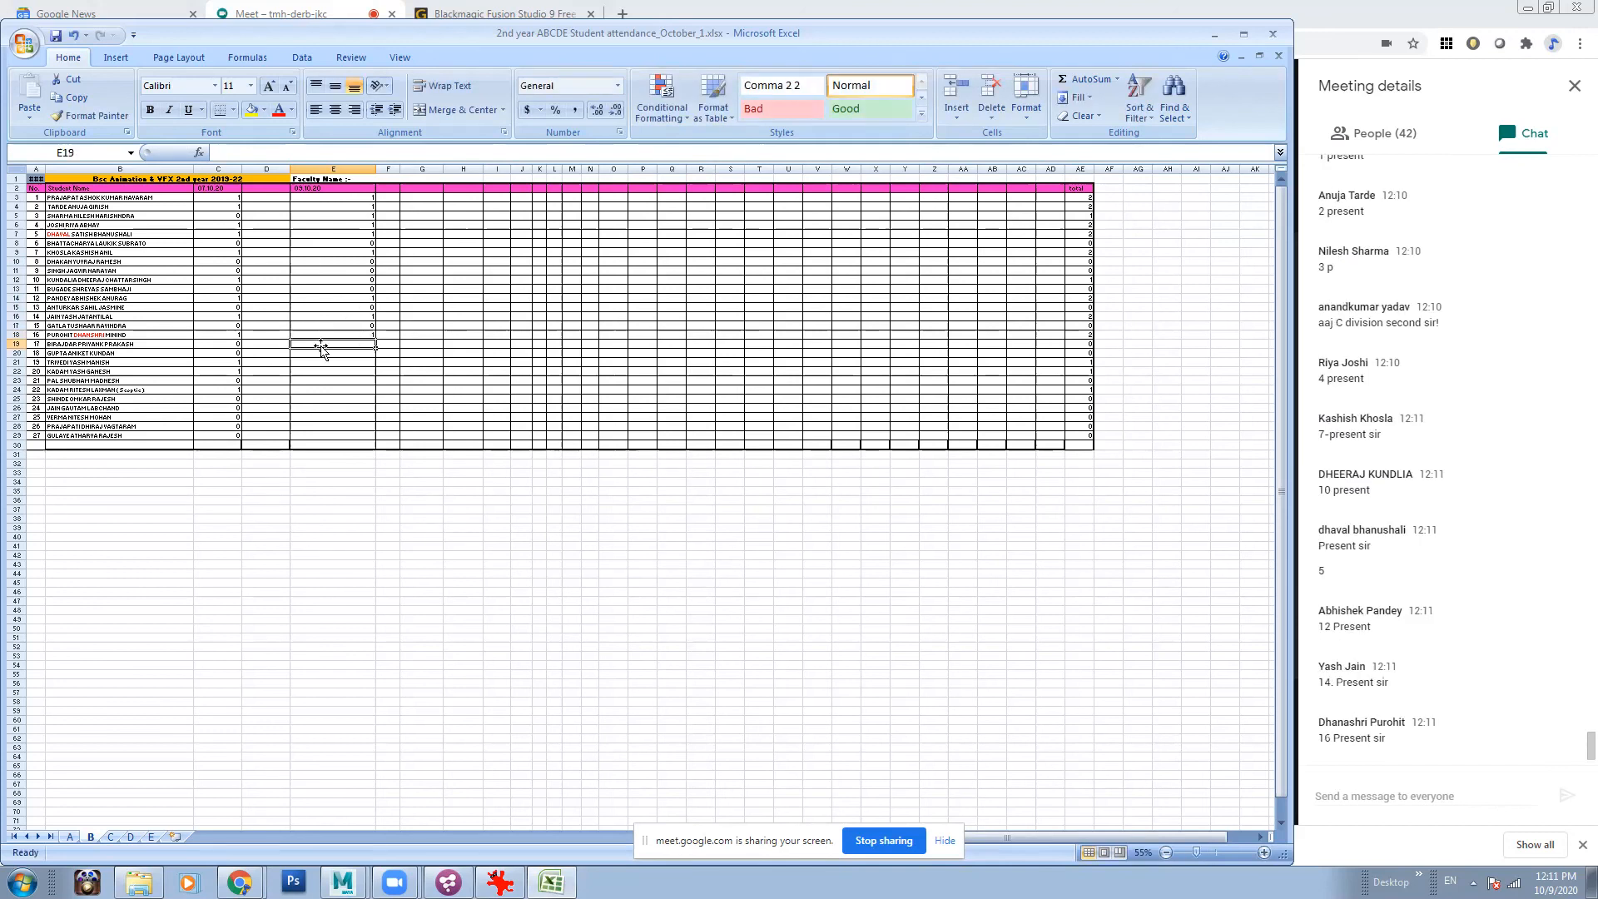
text(0)
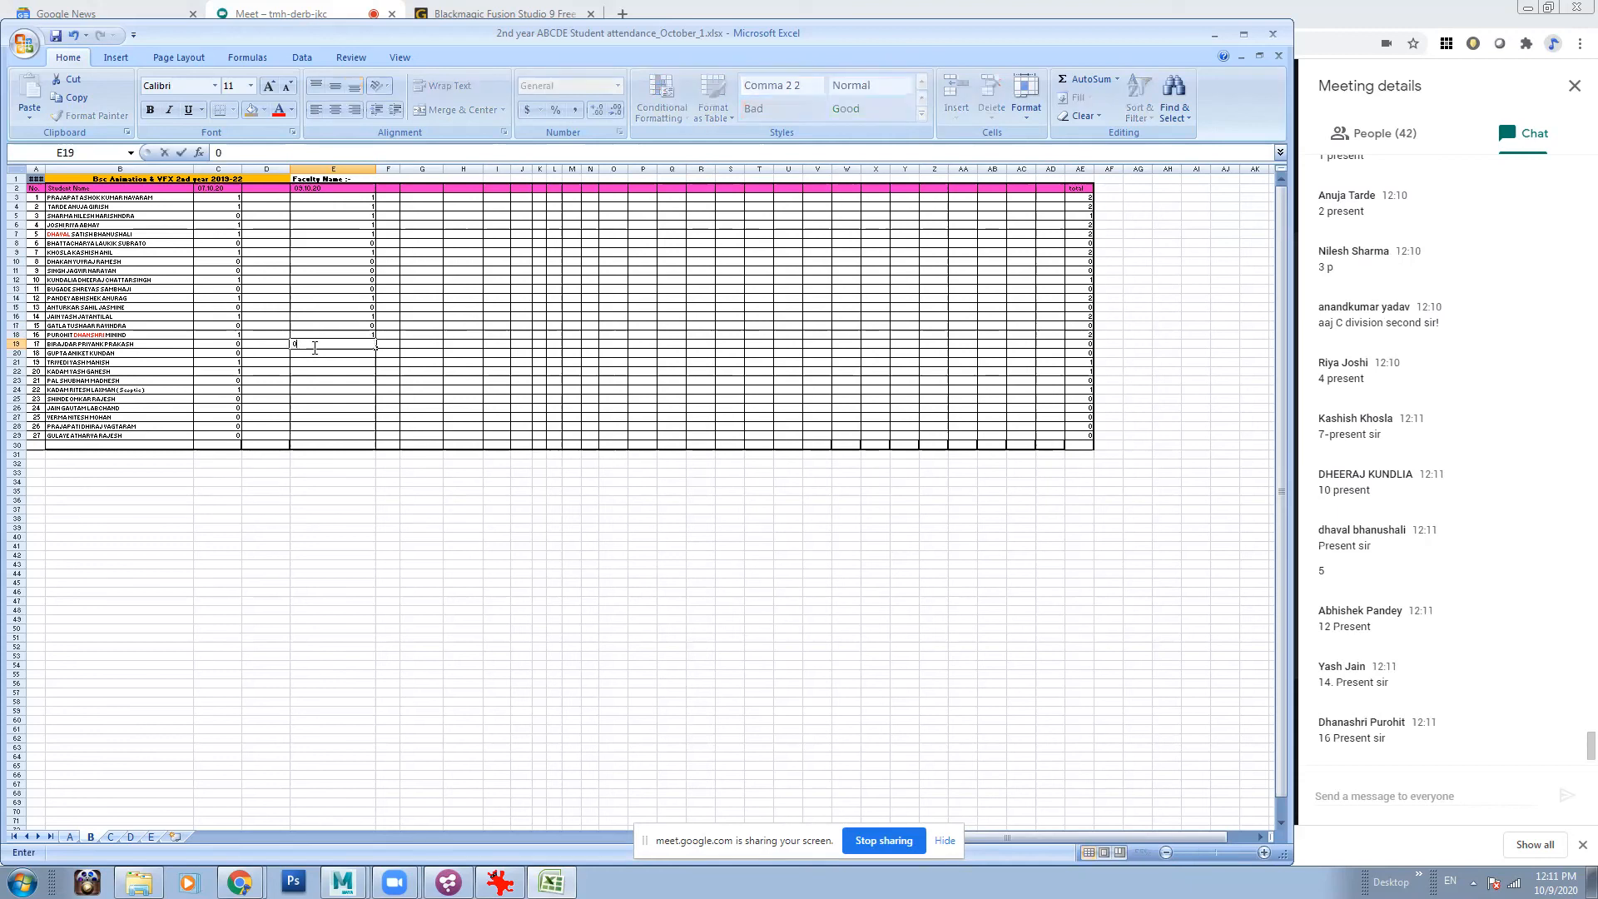
key(Return)
text(0)
key(Return)
text(0)
key(Return)
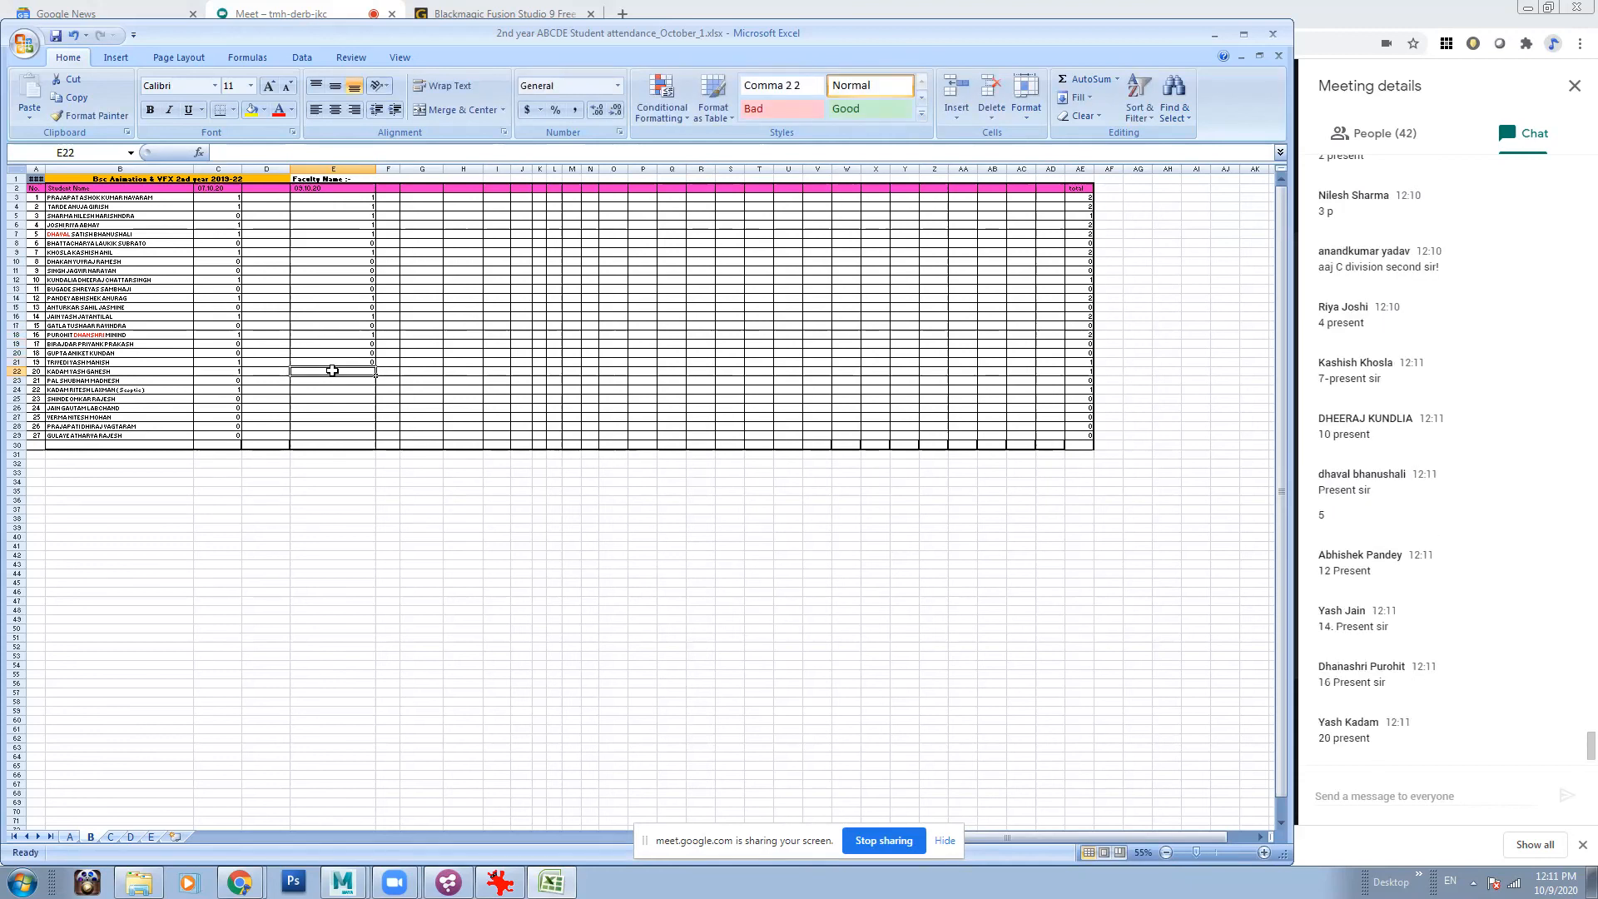
- Enter 1 as student 20's attendance for 09.10.20 and change student 19's attendance to 1
text(1)
key(Return)
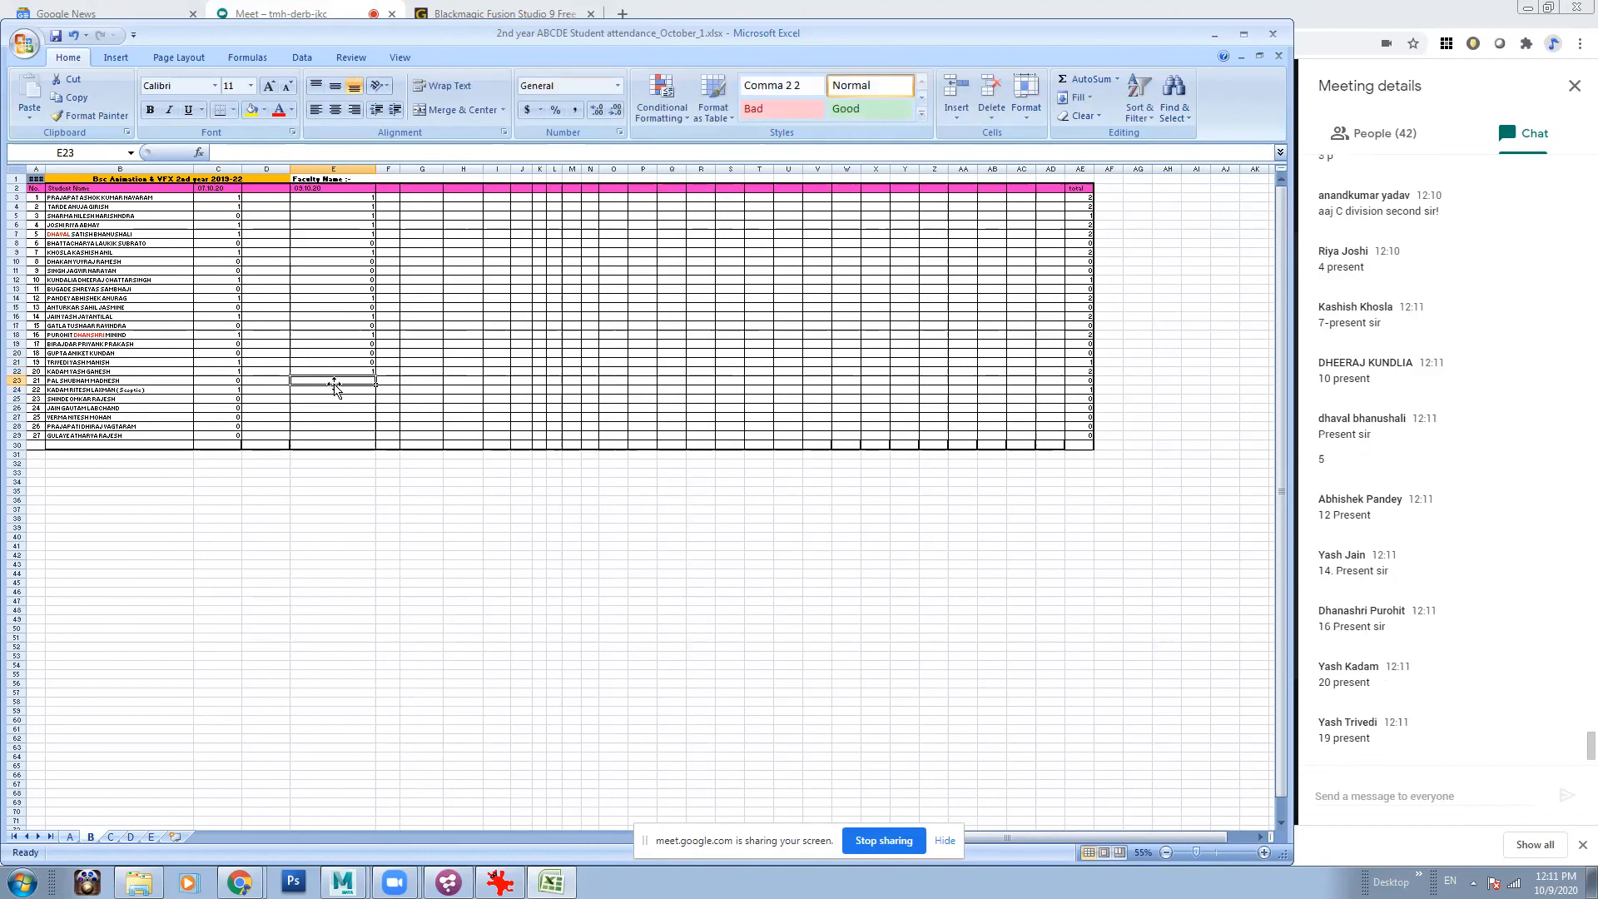
click(341, 364)
text(1)
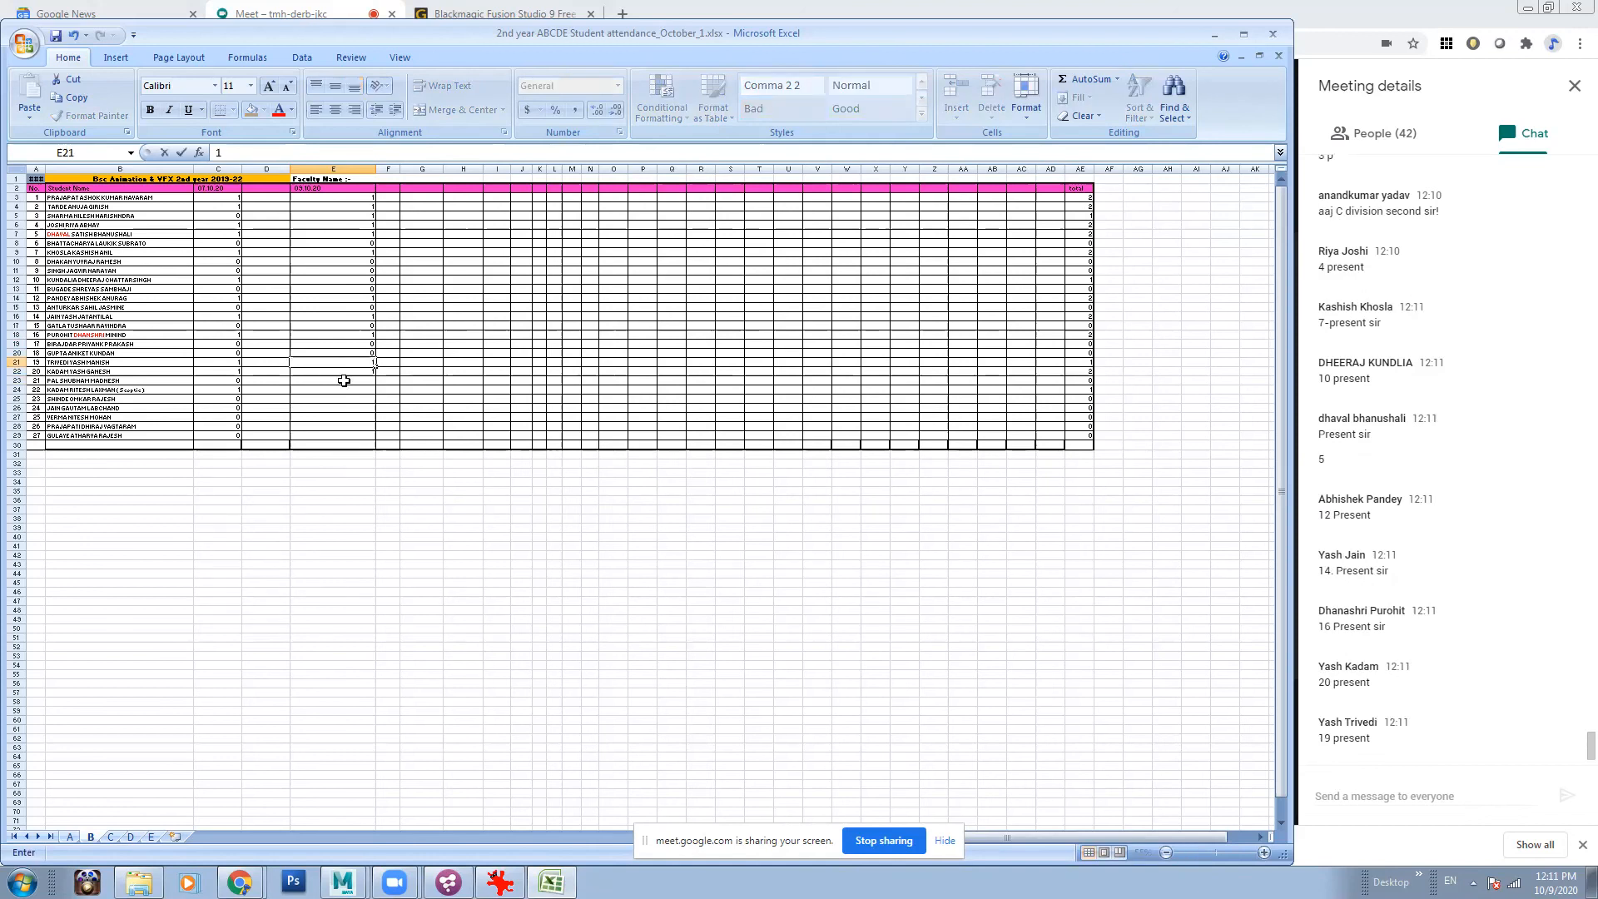
- Enter the 09.10.20 attendance for students 21 and 22 as 0 and 1
click(343, 380)
text(0)
key(Return)
text(1)
click(347, 397)
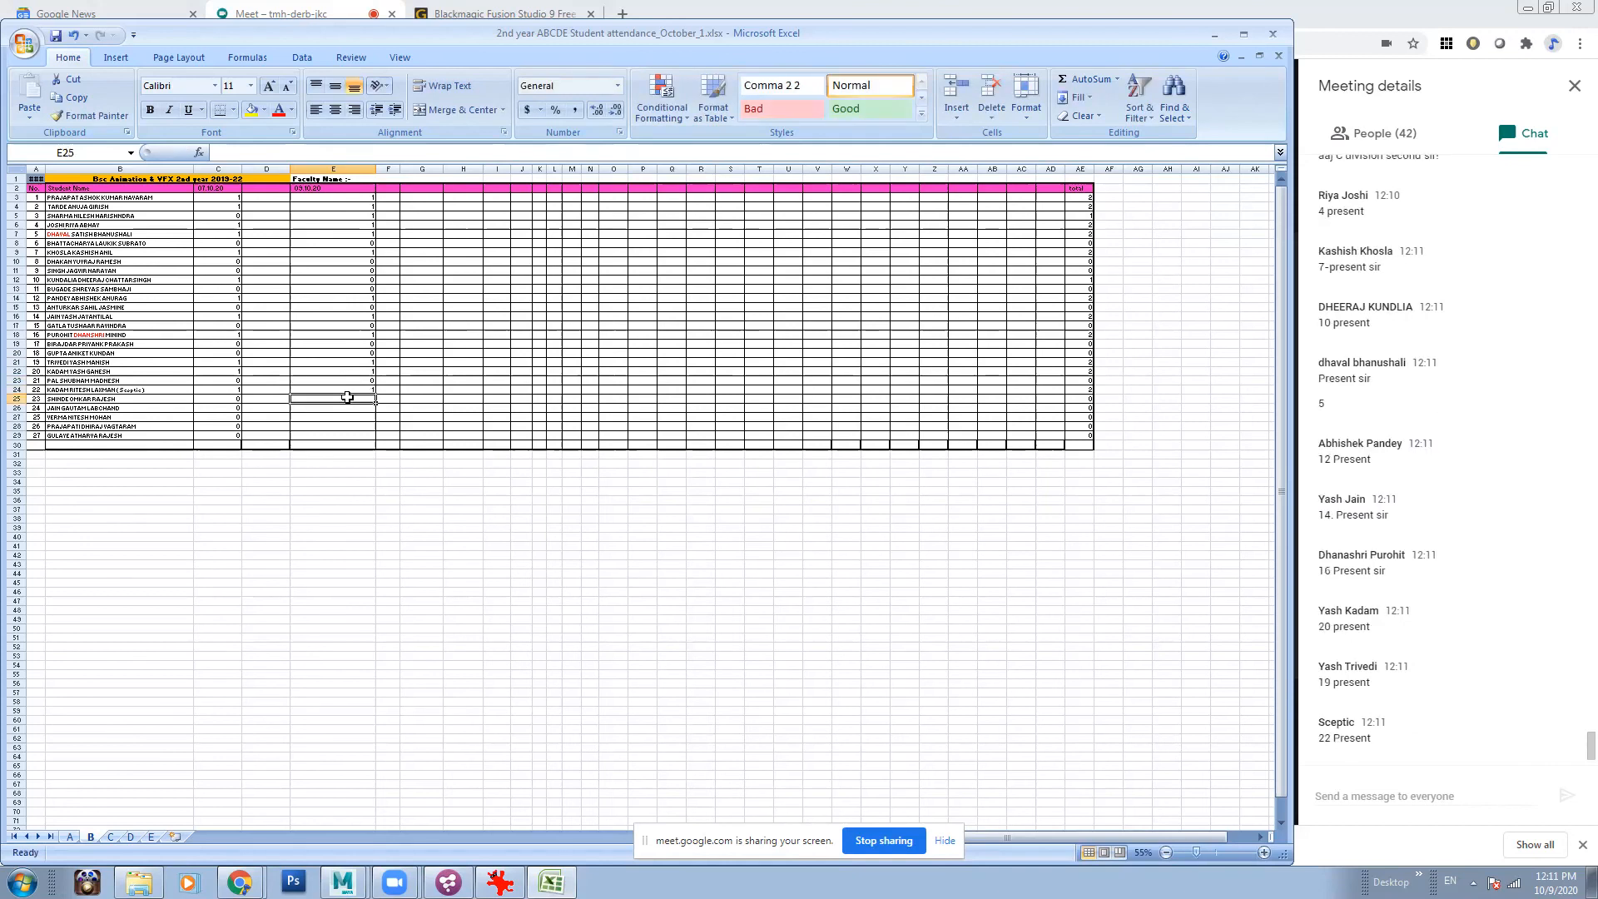
- Enter 0 as the 09.10.20 attendance for each of students 23 to 27
text(0)
click(354, 409)
text(0)
click(350, 417)
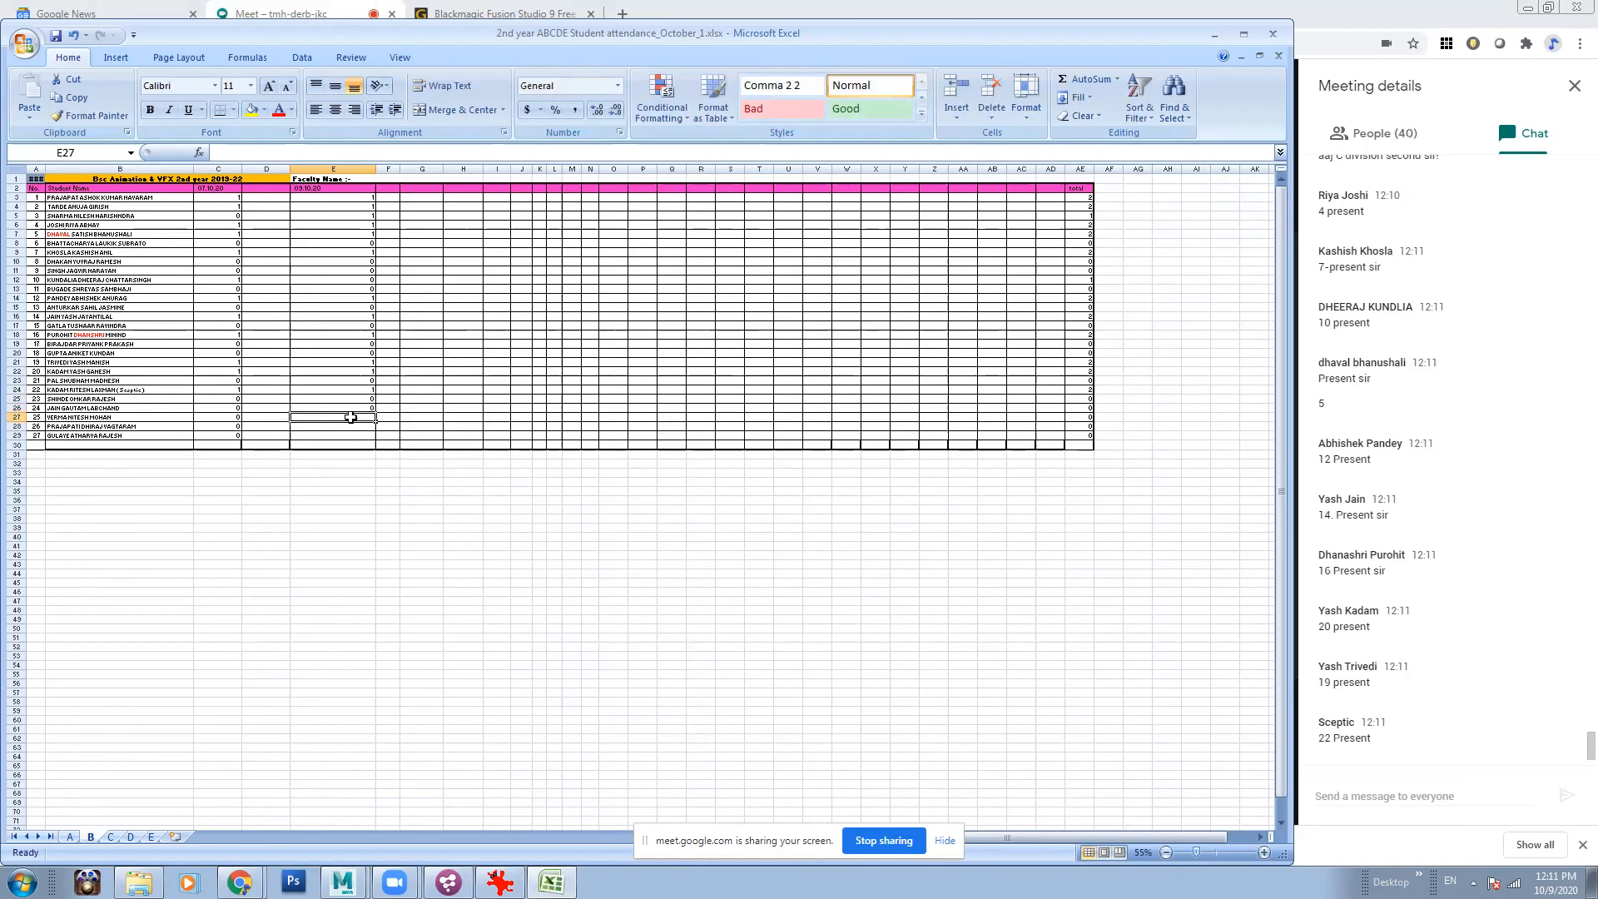
text(0)
click(348, 427)
text(0)
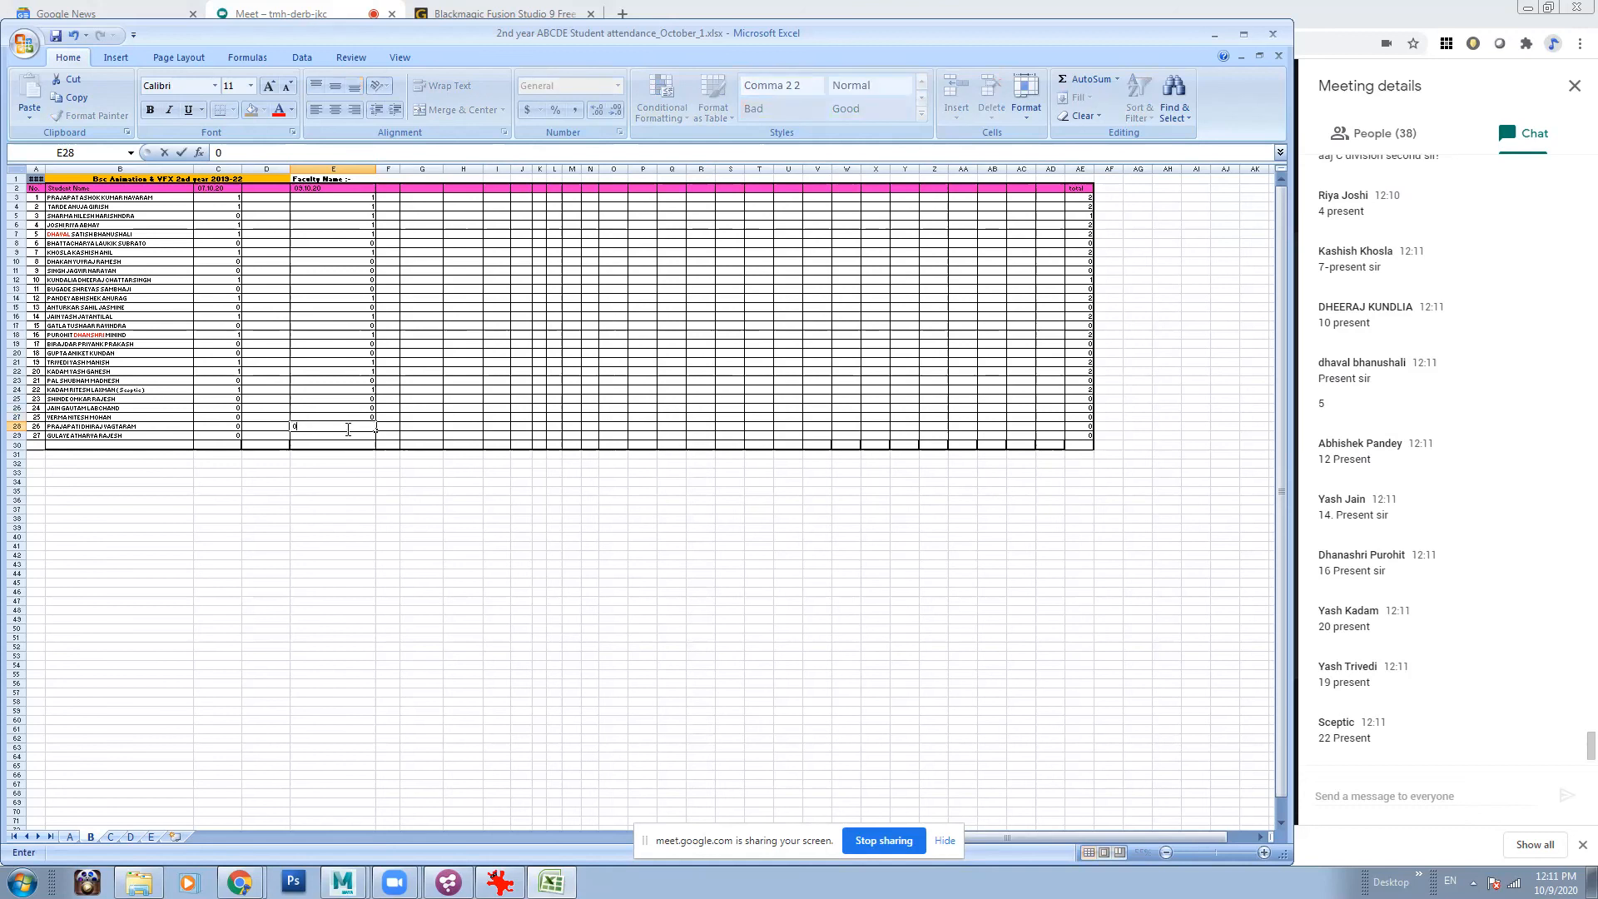
click(350, 435)
text(0)
click(353, 464)
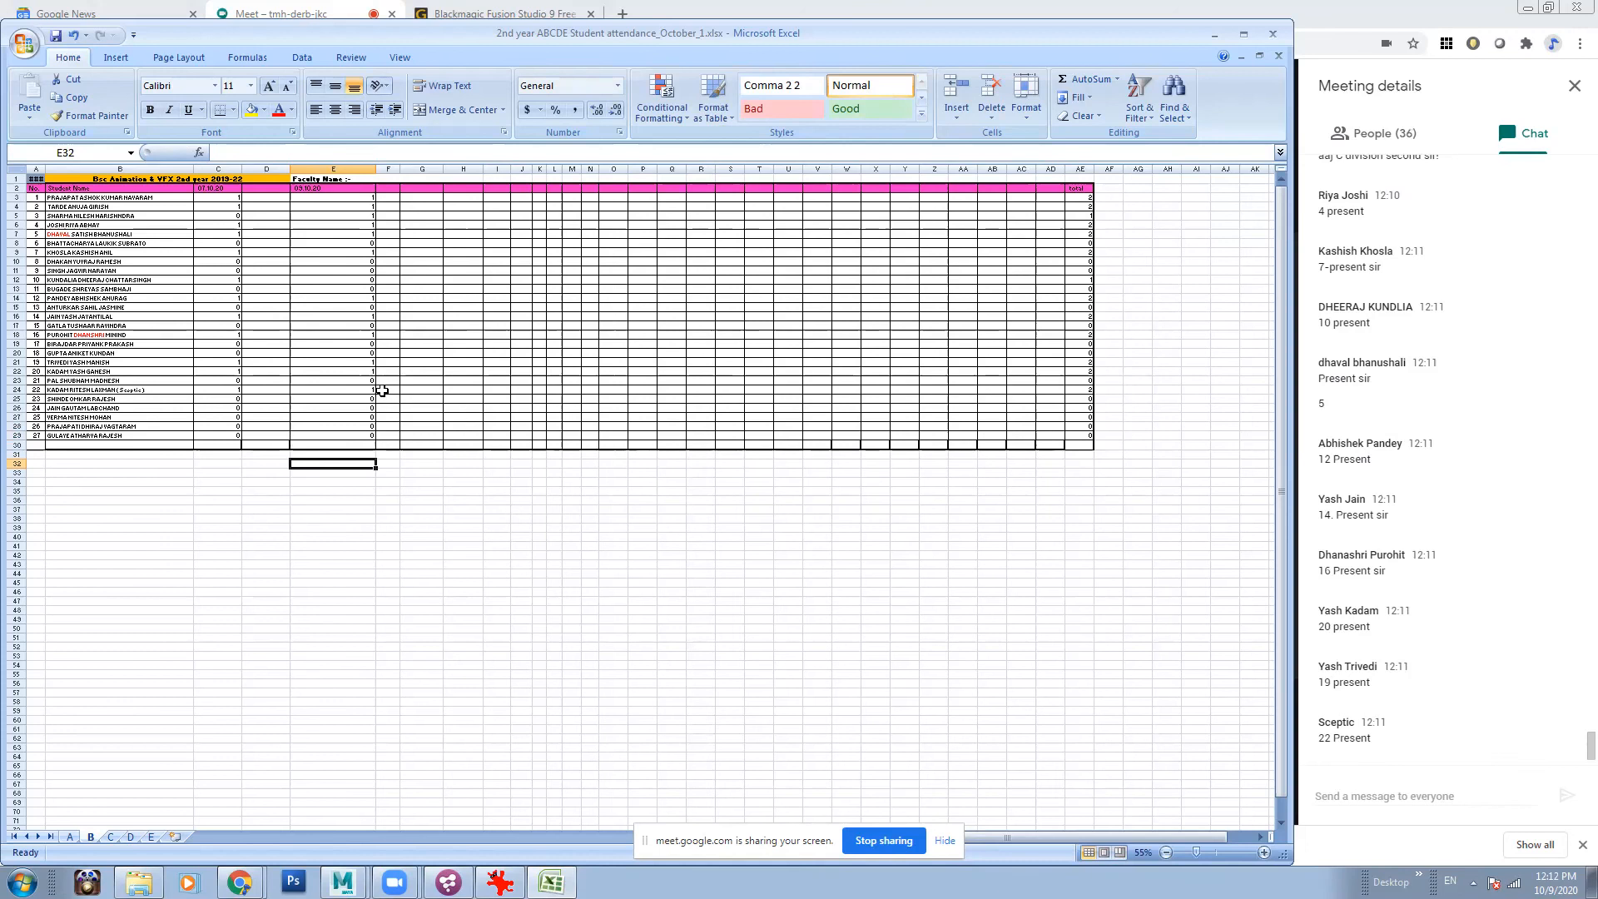
- On sheet C, copy the date header from C2 into F2 and change it to 09.10.2020, and minimize the workbook window
click(111, 836)
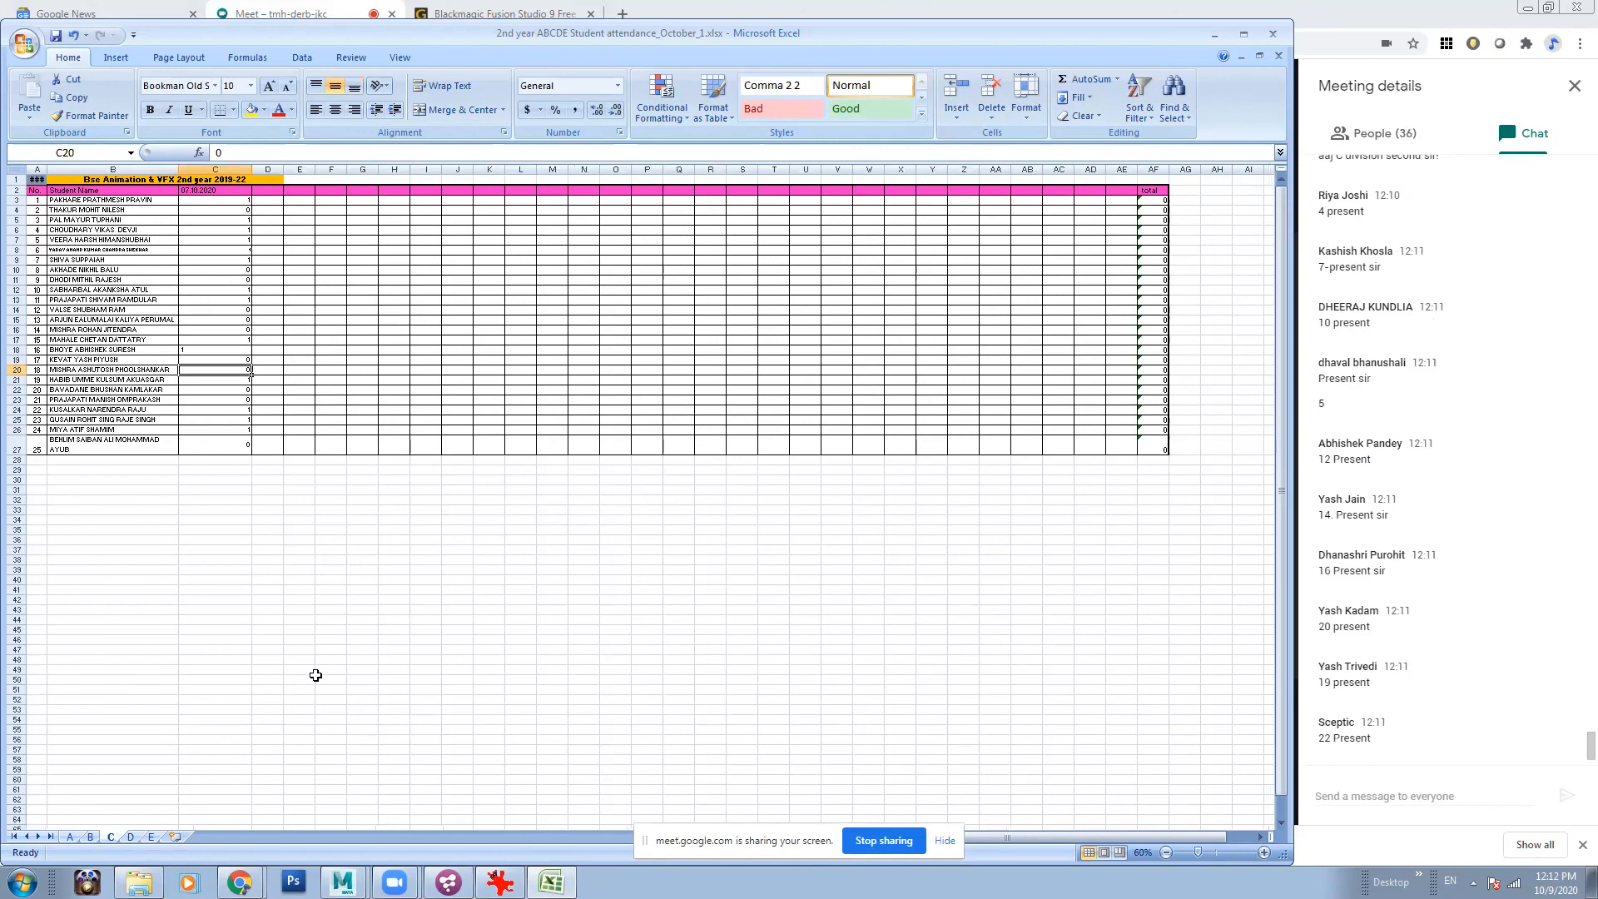
click(218, 191)
key(ctrl+c)
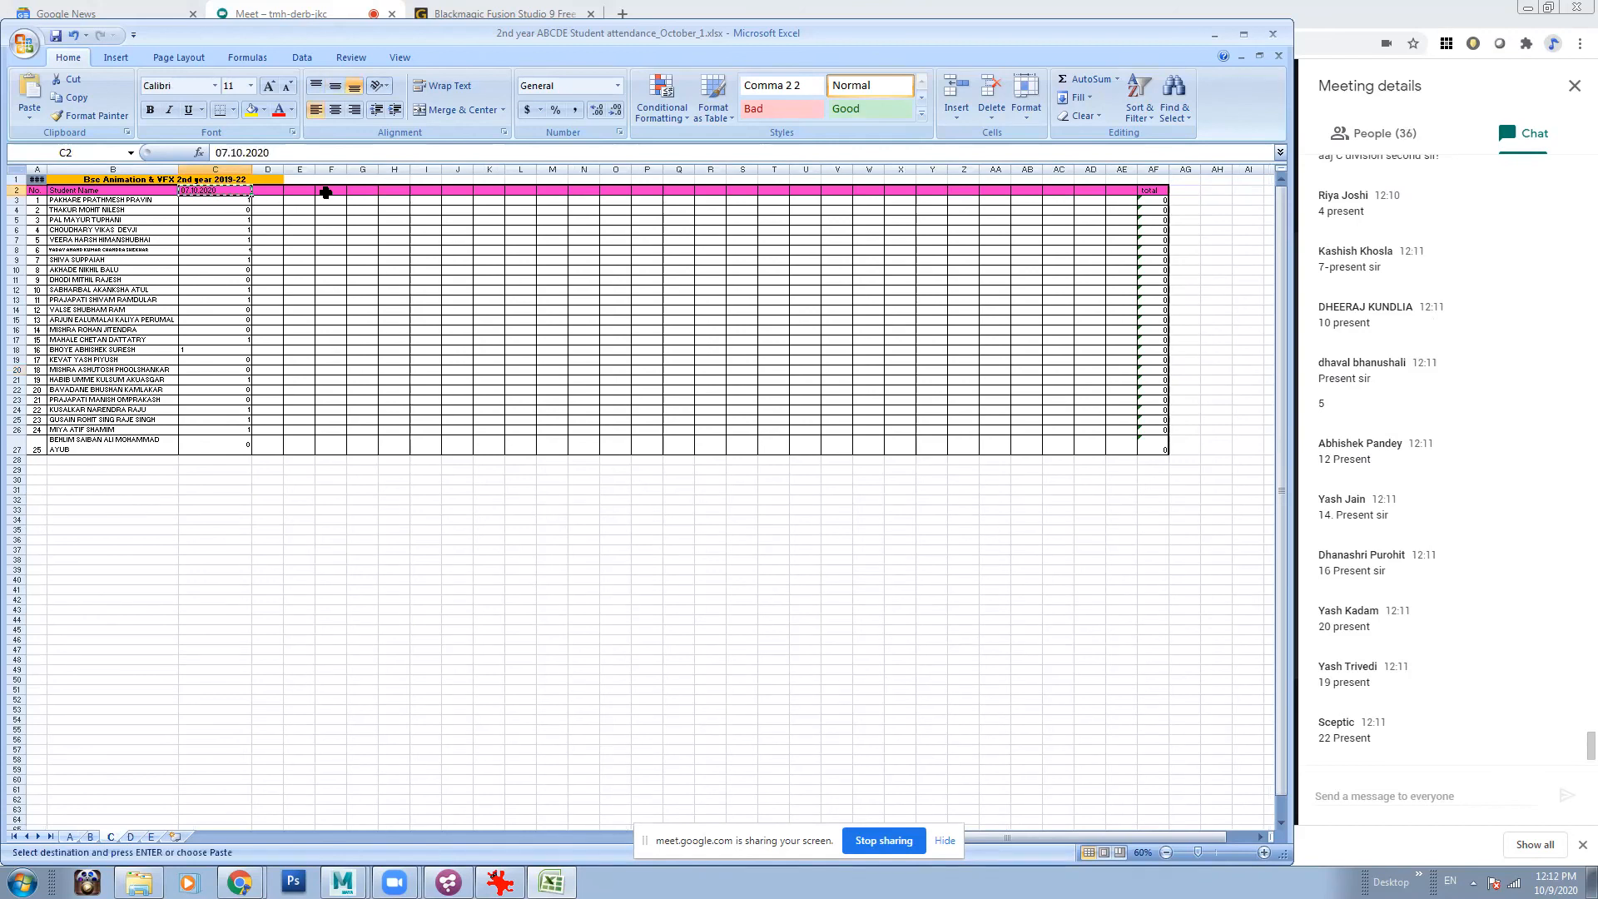
click(329, 190)
key(ctrl+v)
double_click(332, 190)
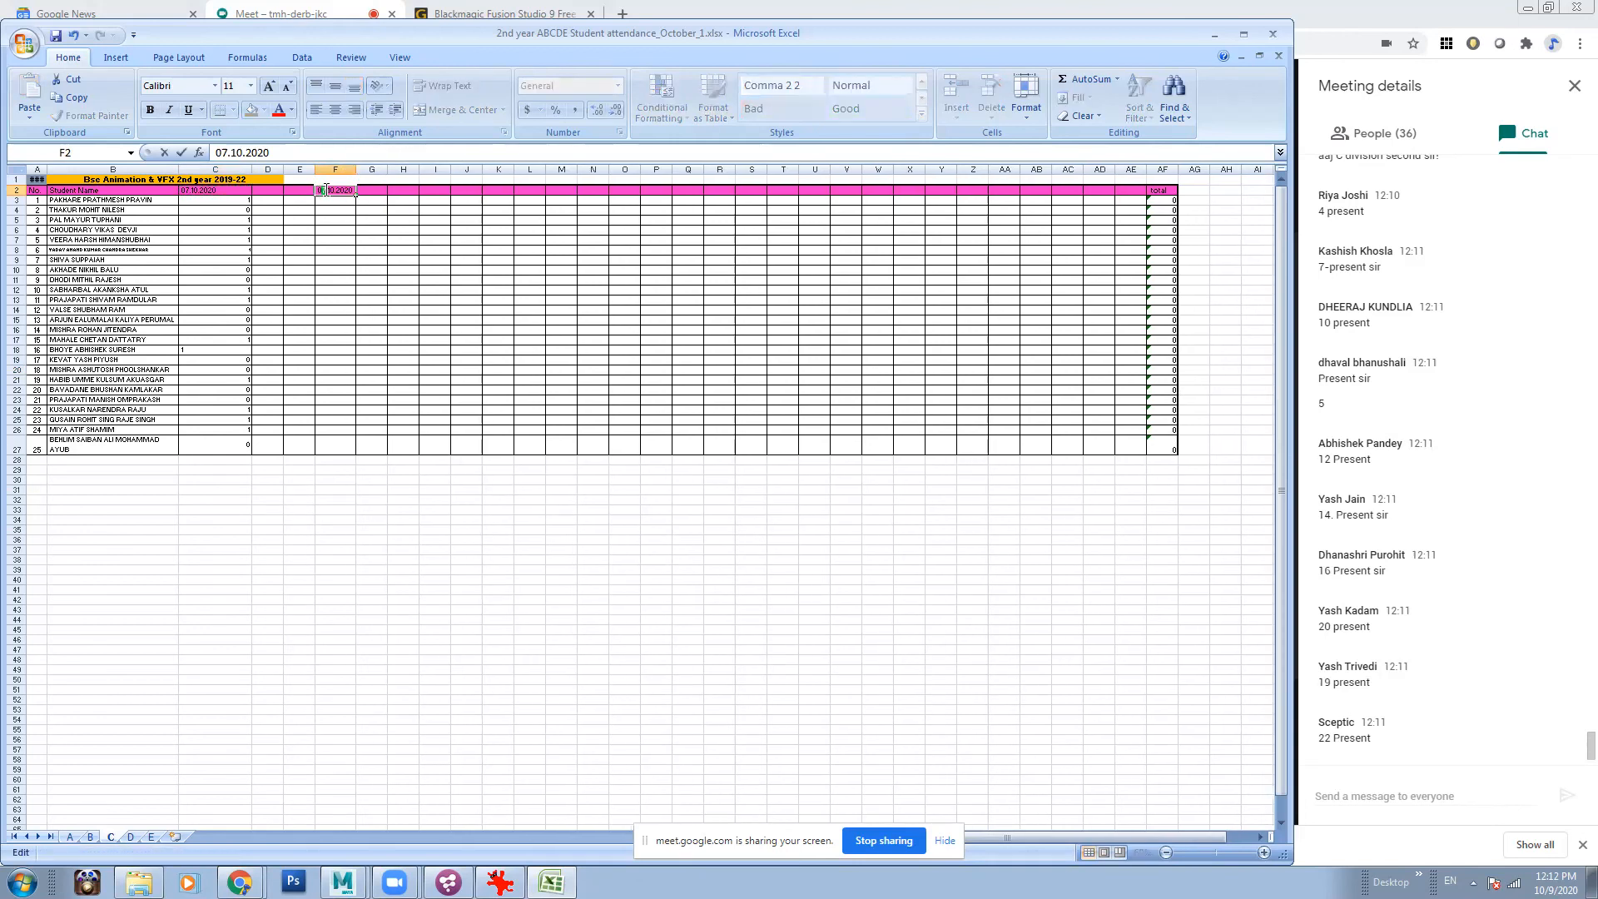
text(9)
click(343, 281)
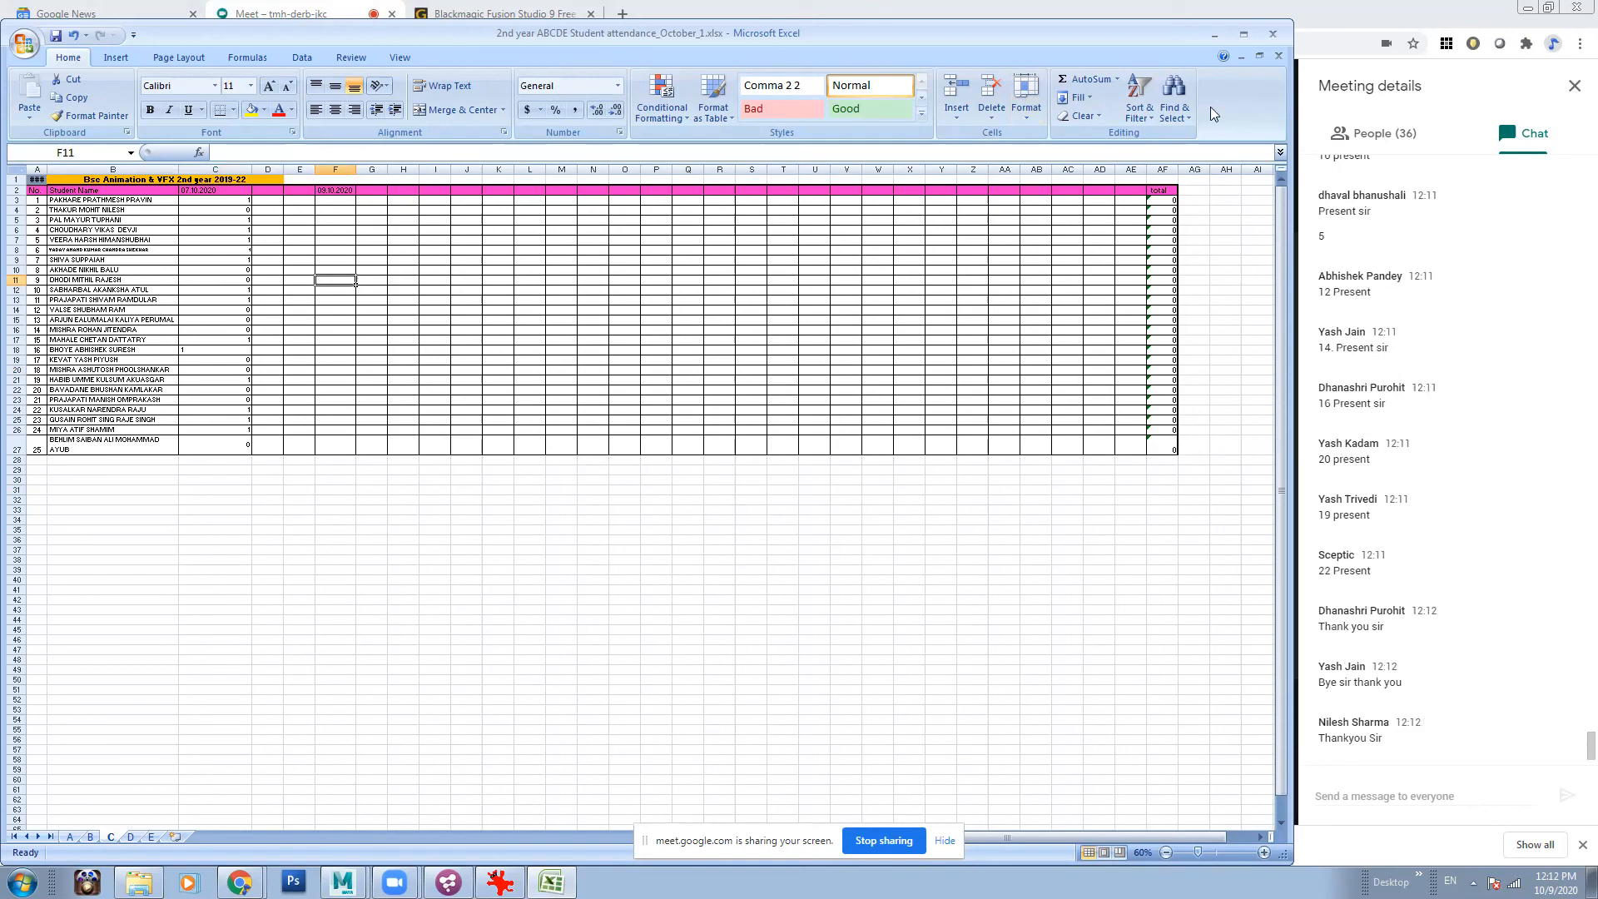
click(1207, 34)
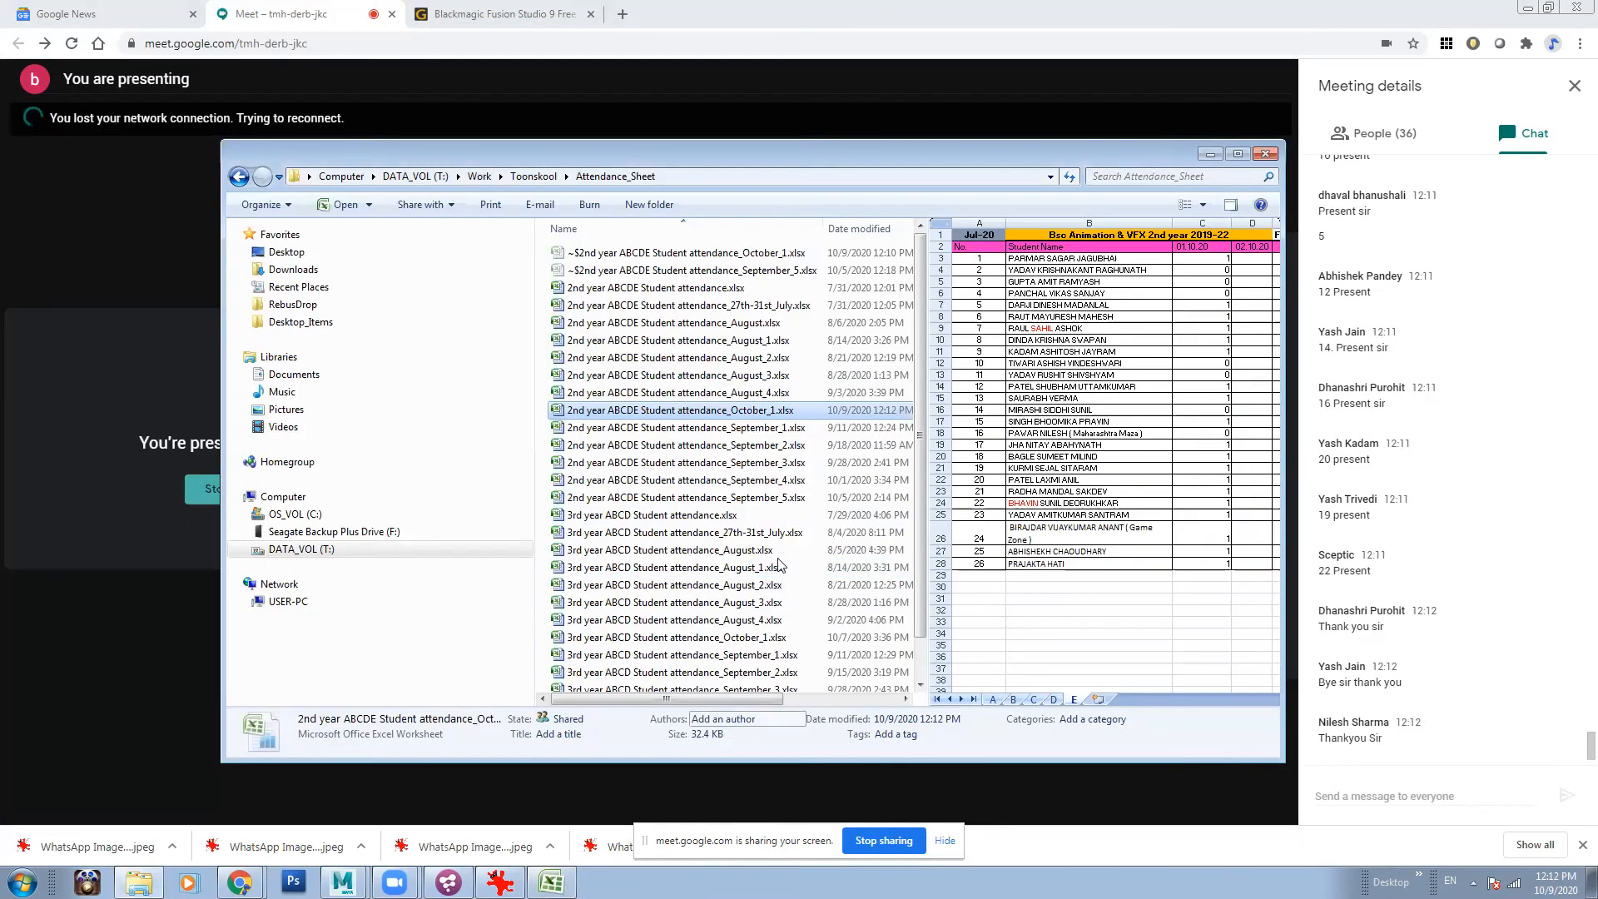